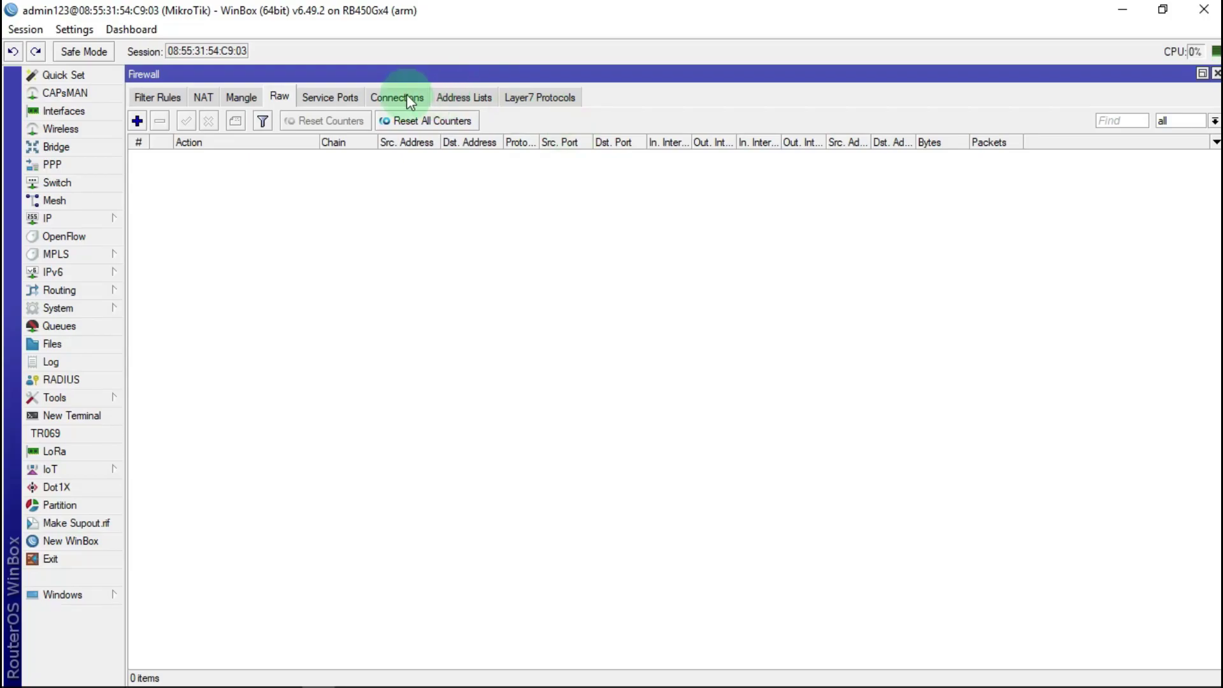
Step: Copy the network address 192.168.2.0 from the bridge1 entry in the router's IP address list
left_click(473, 98)
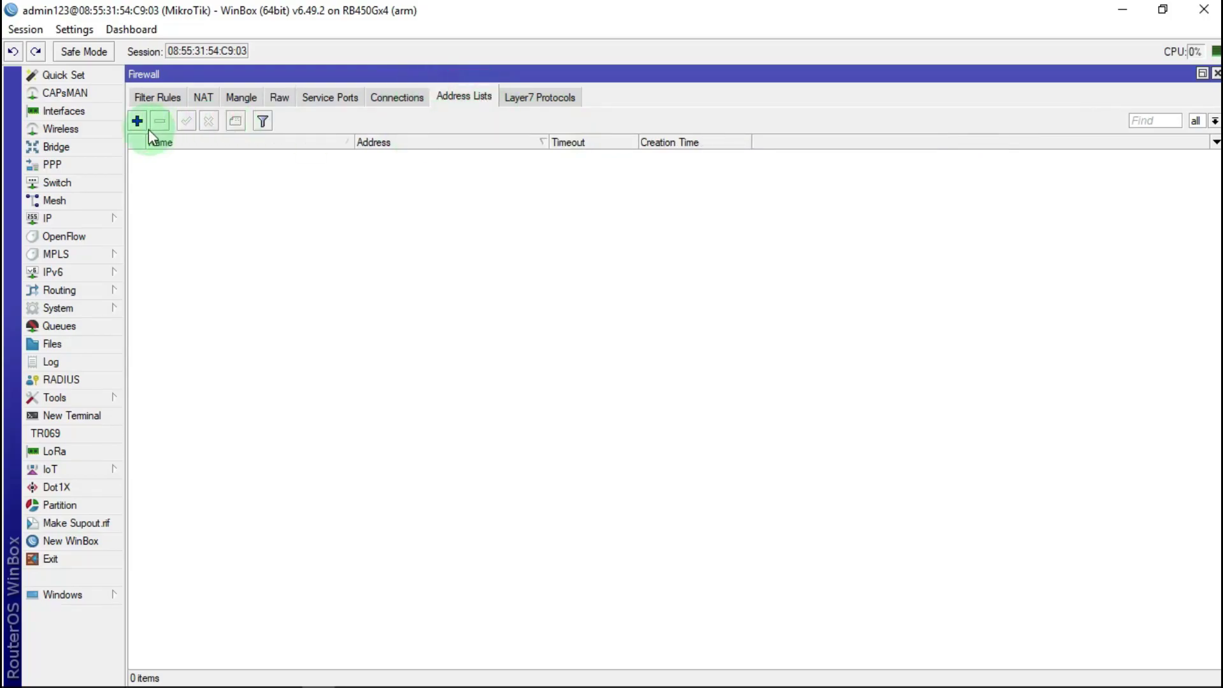
left_click(108, 220)
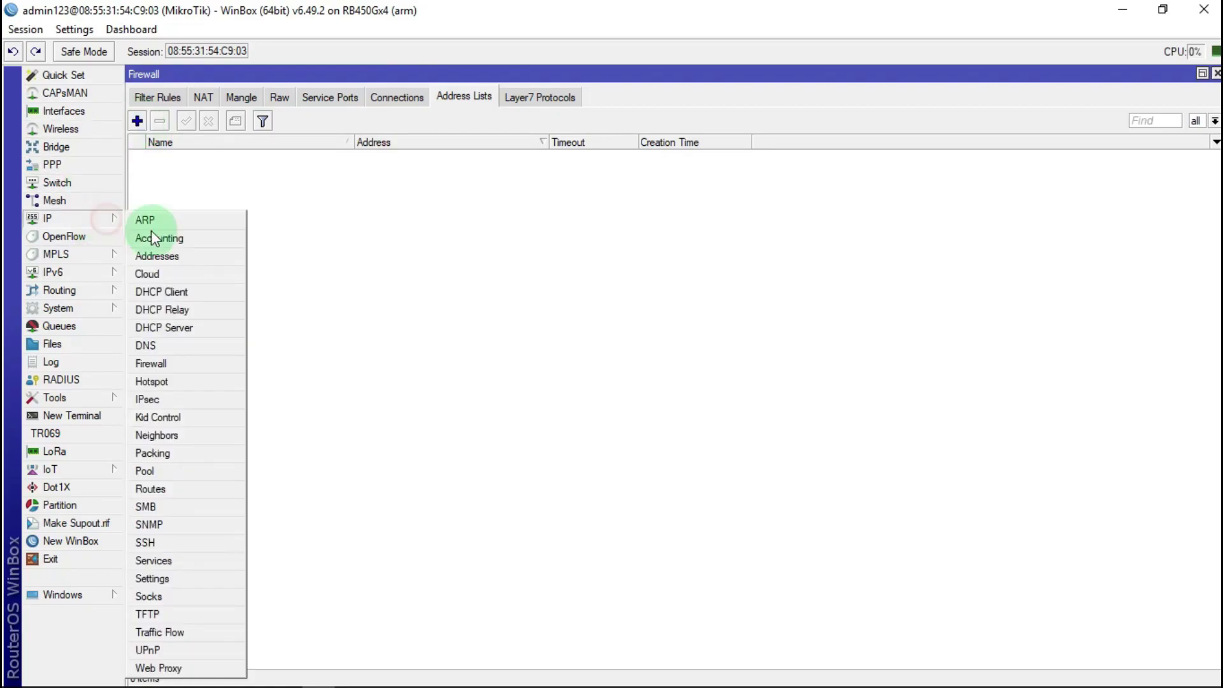
left_click(178, 258)
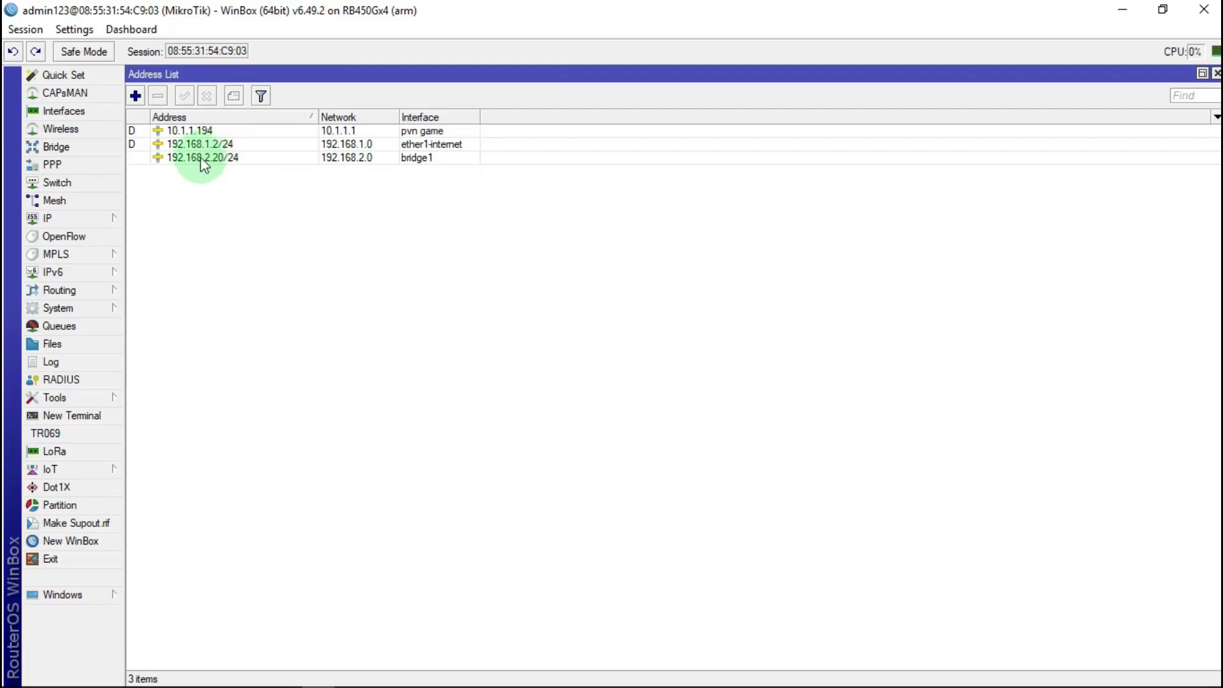
left_click(391, 154)
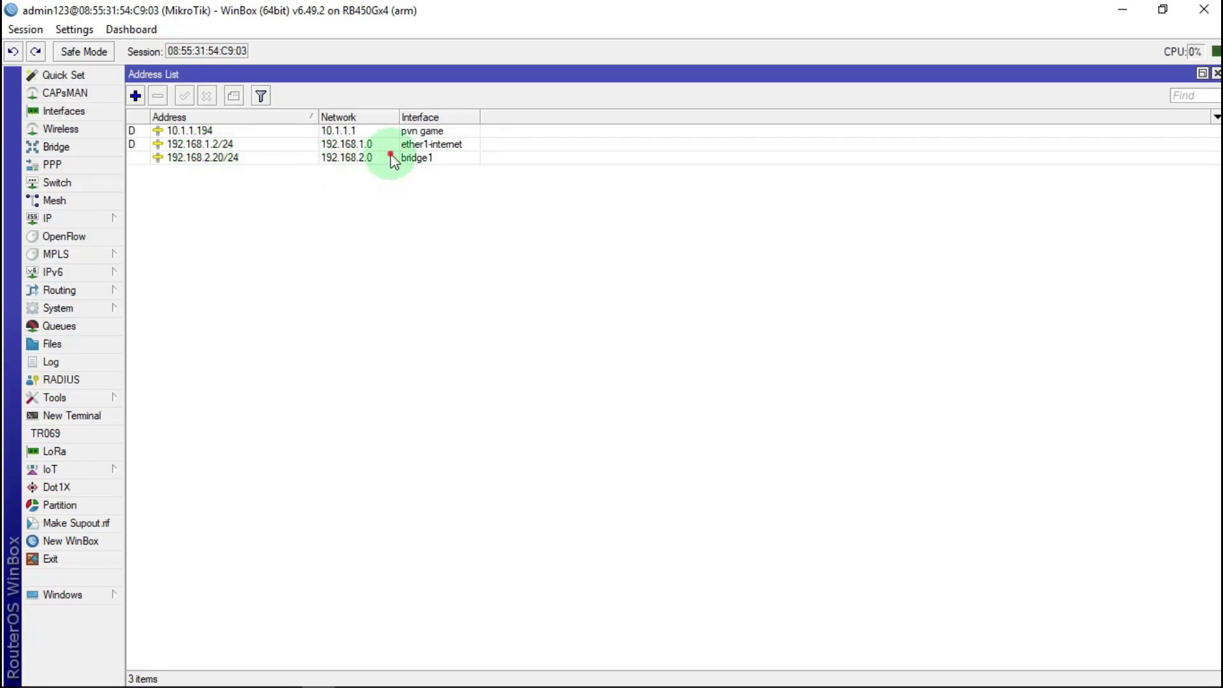
double_click(391, 154)
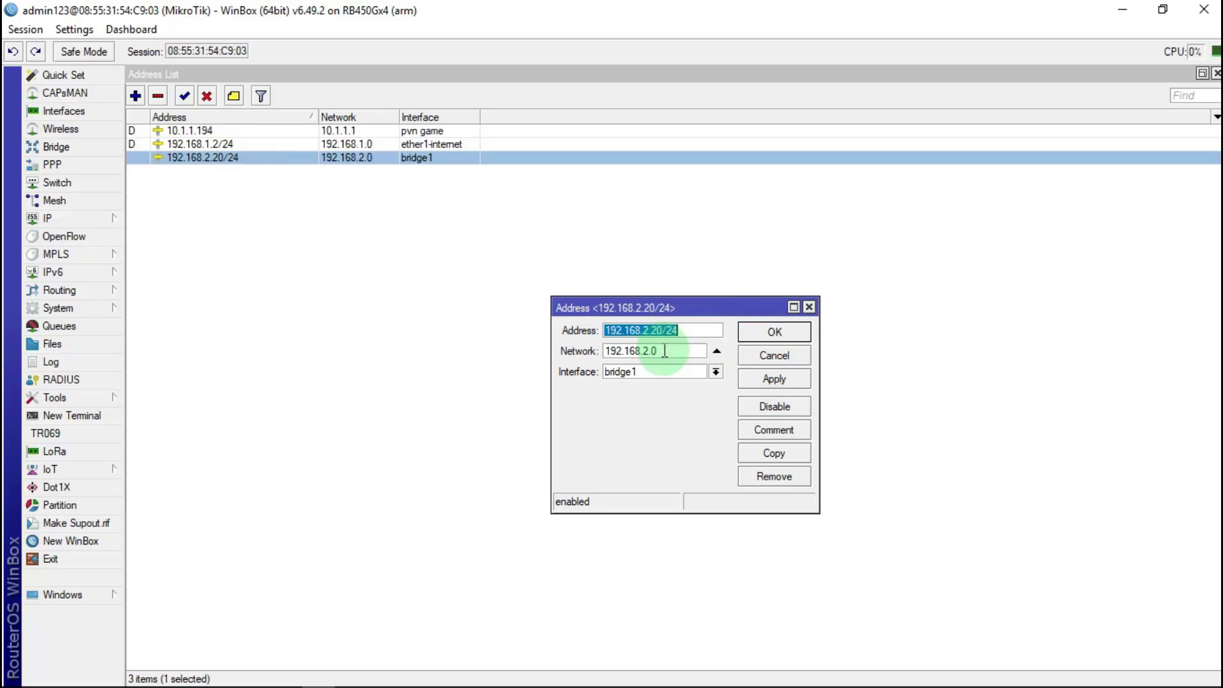
left_click_drag(663, 351, 594, 355)
right_click(622, 355)
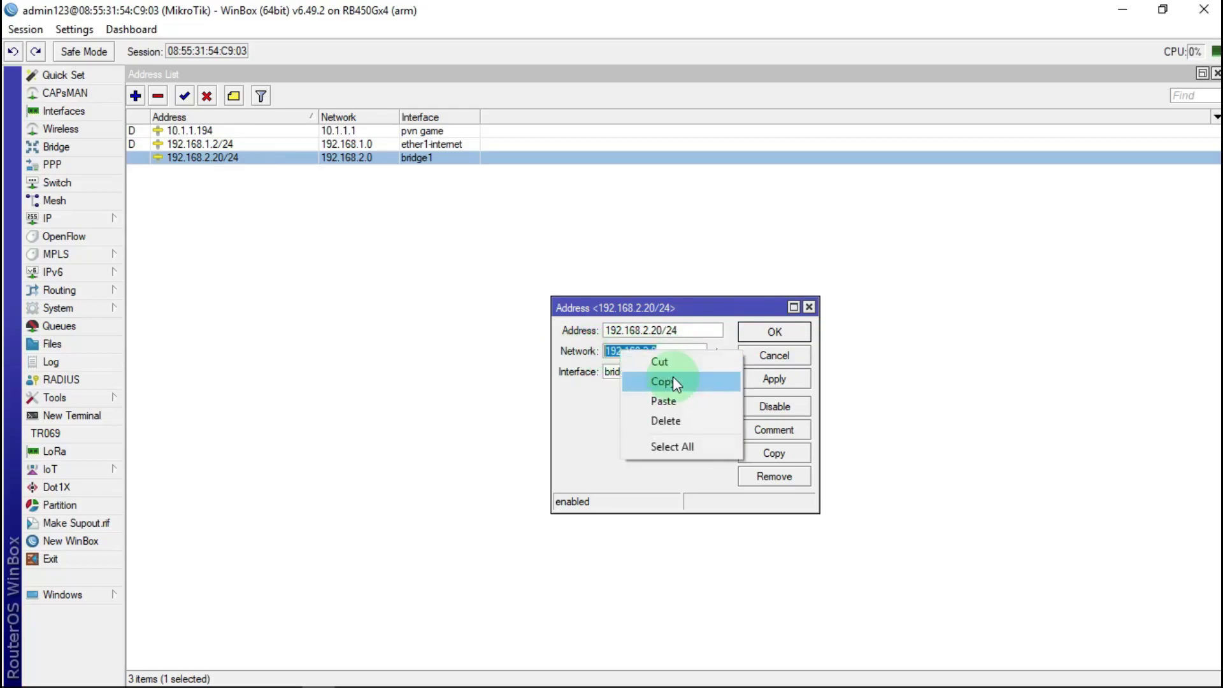
left_click(673, 380)
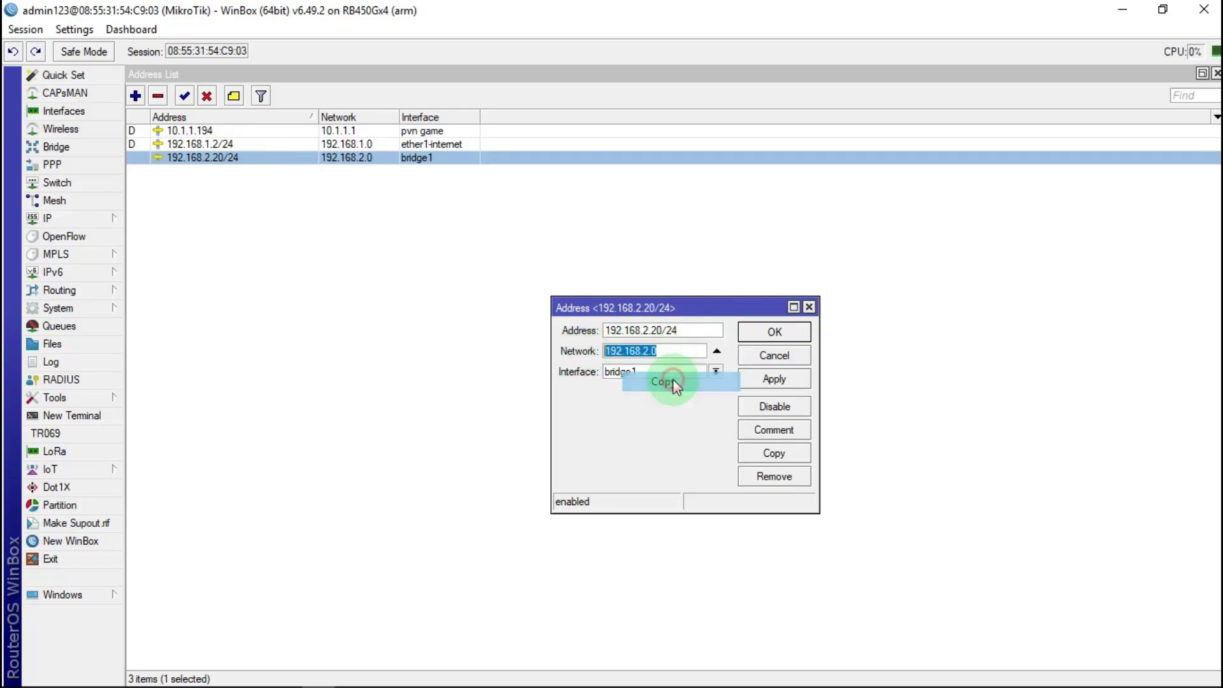
left_click(809, 307)
left_click(1217, 73)
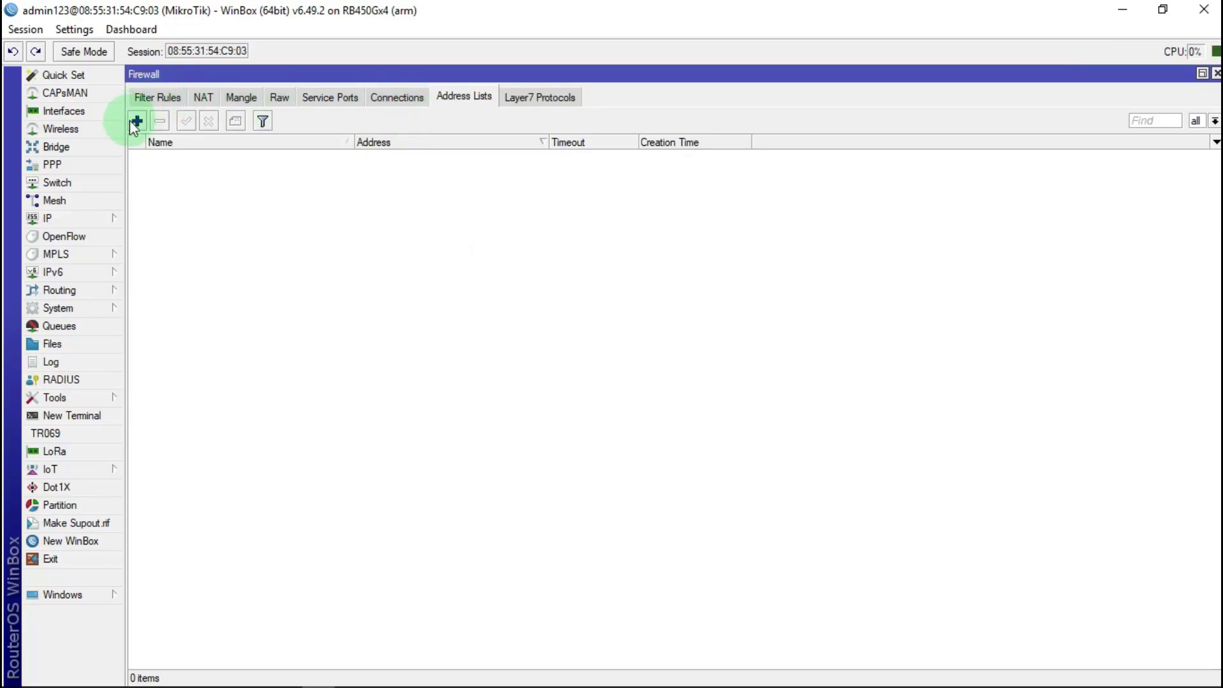
Step: Create a new firewall address list entry with the address 192.168.2.0/24
left_click(135, 121)
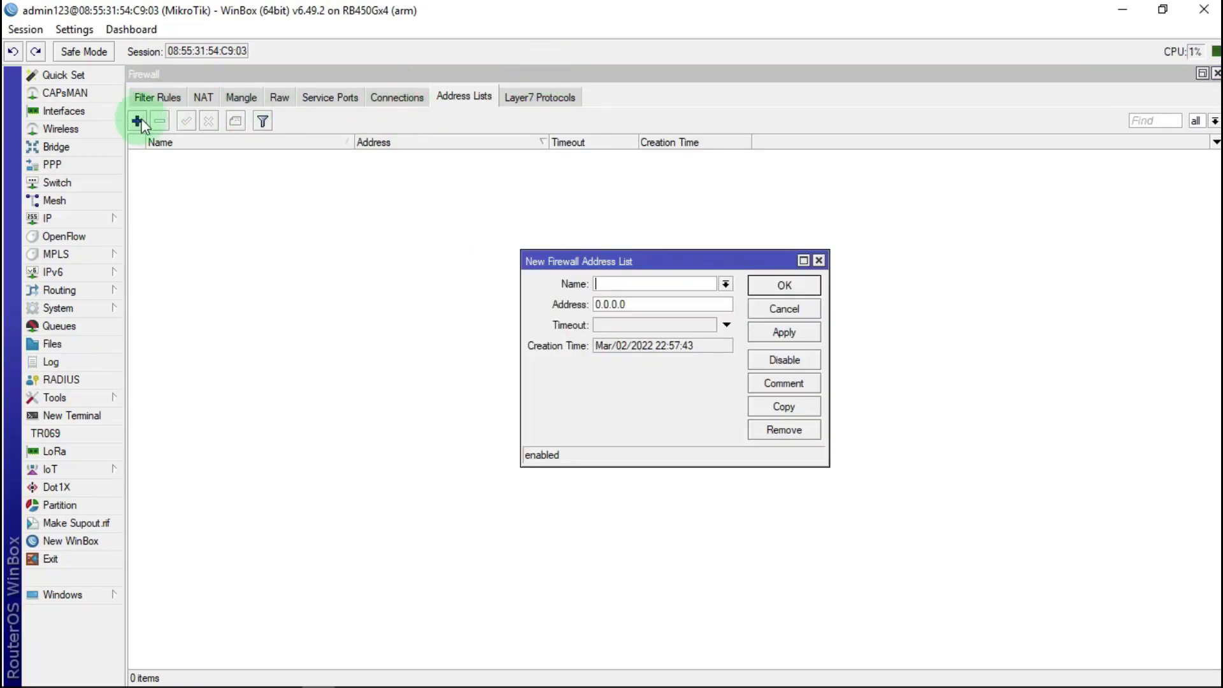
left_click_drag(627, 305, 540, 305)
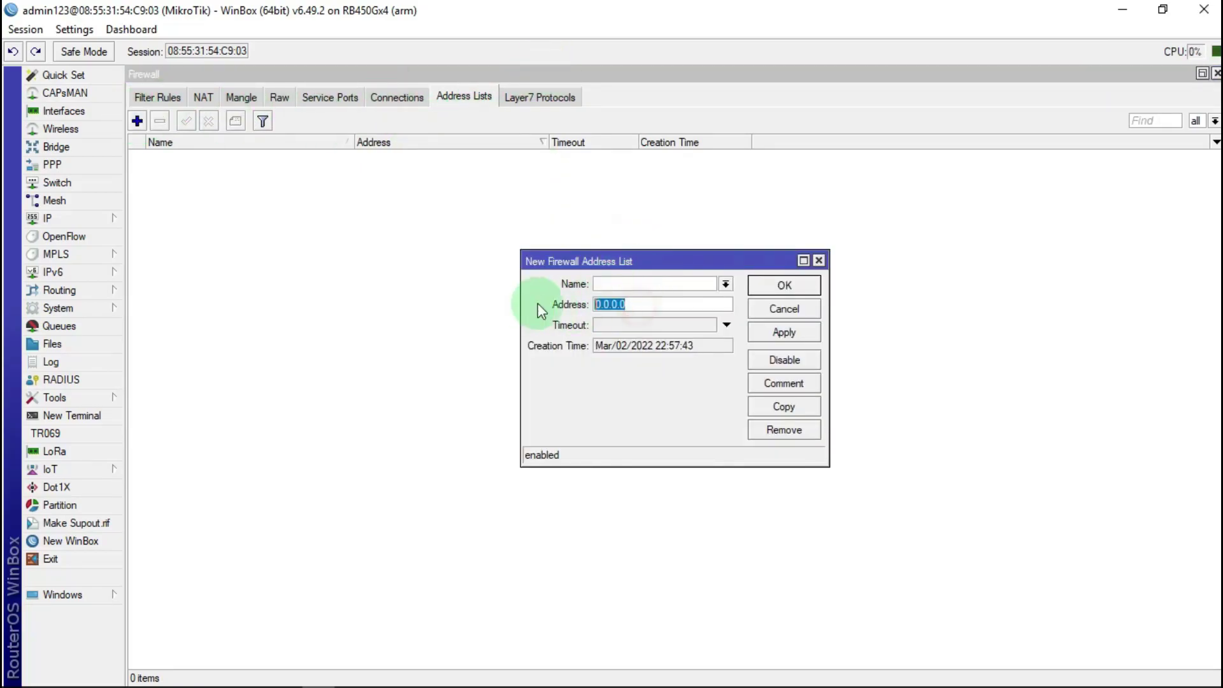
right_click(624, 303)
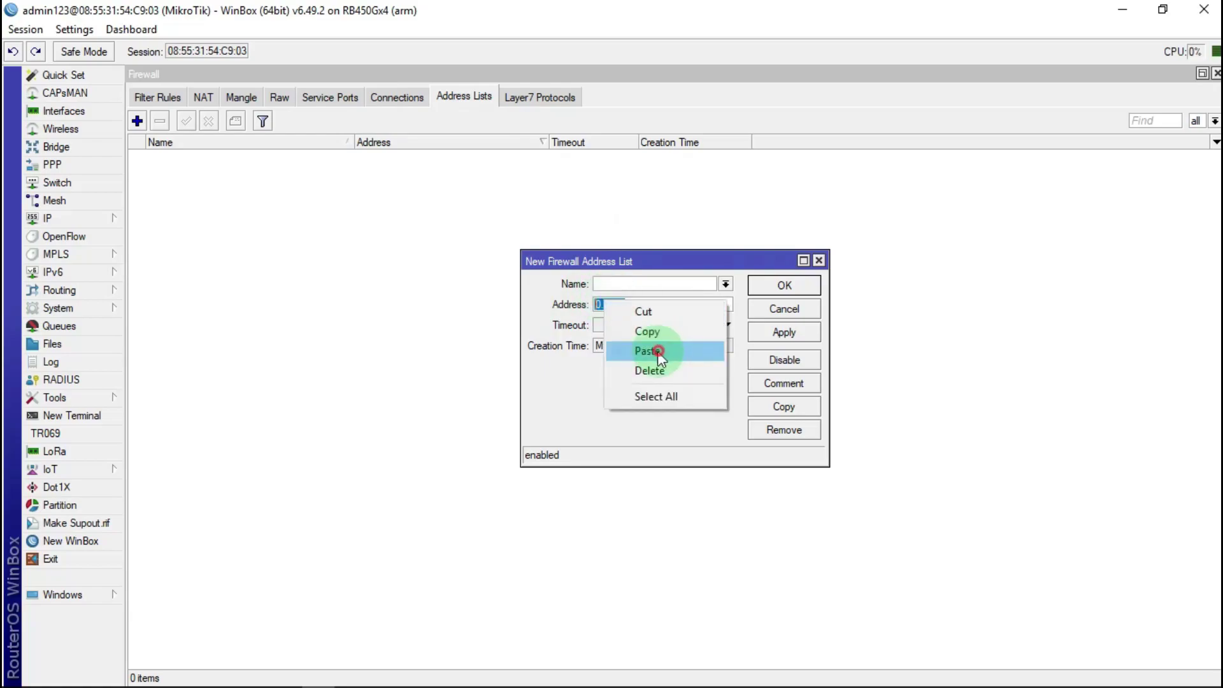
left_click(657, 350)
type("/2")
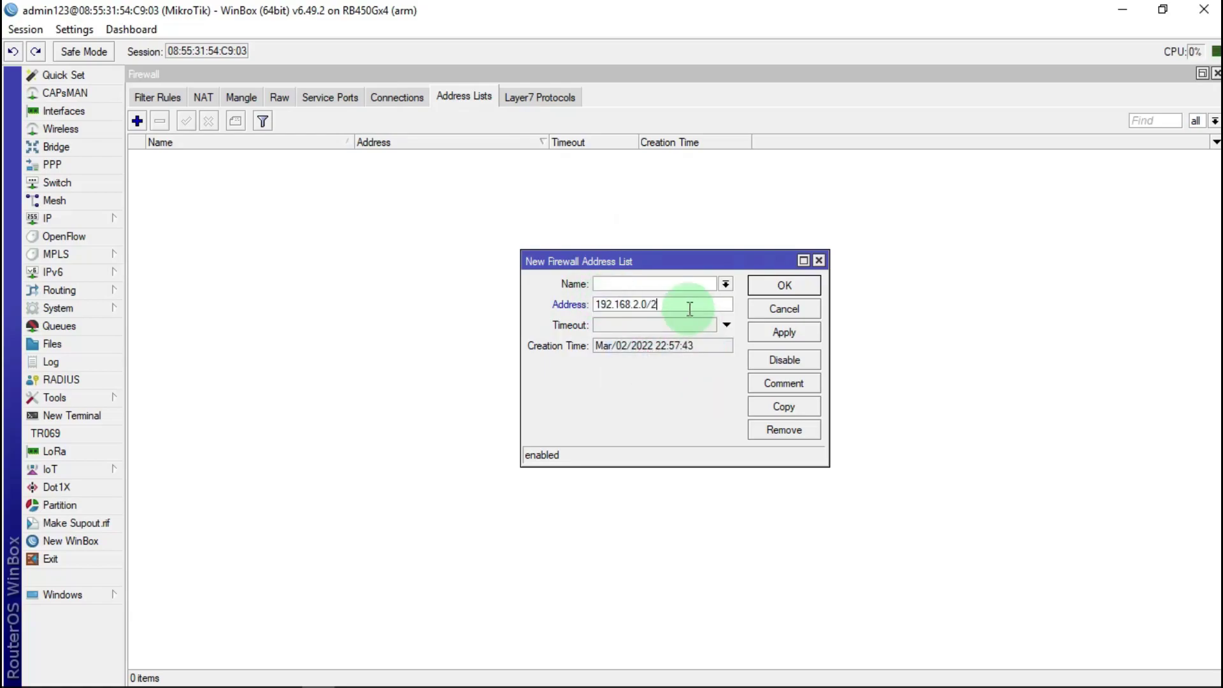
type("4")
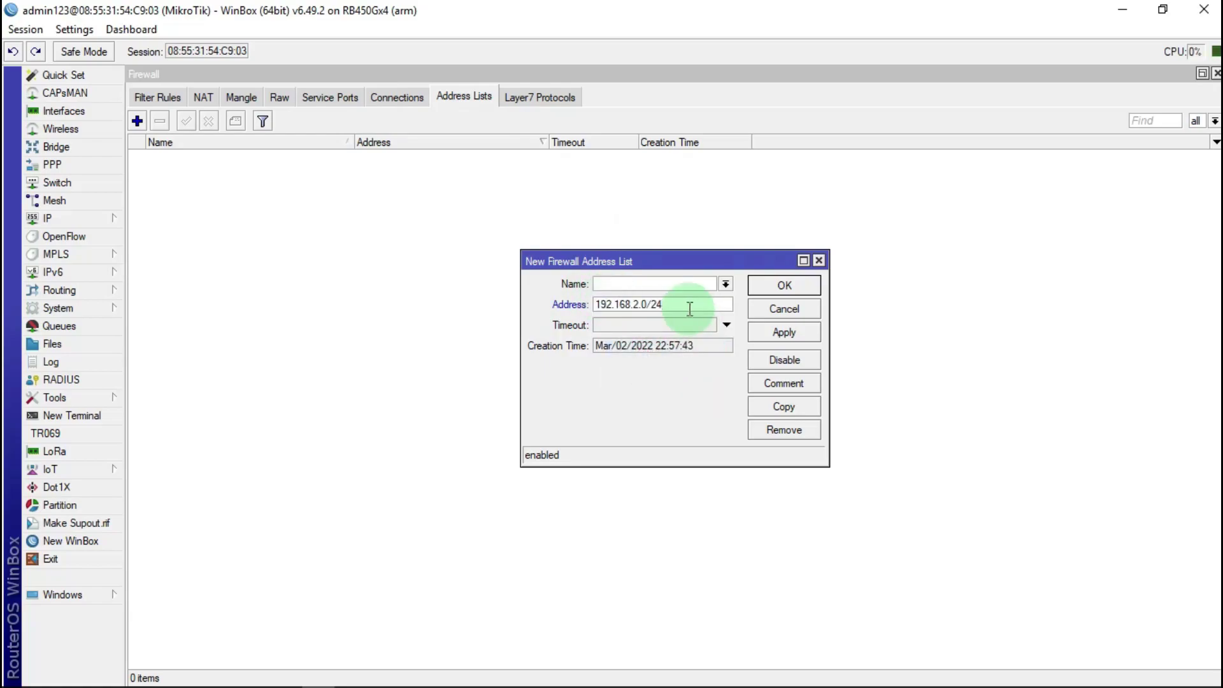
Step: Name the new address list entry ip-hostpot and save it
left_click(608, 285)
type("p")
type("-n")
type("os")
type("tpo")
type("t")
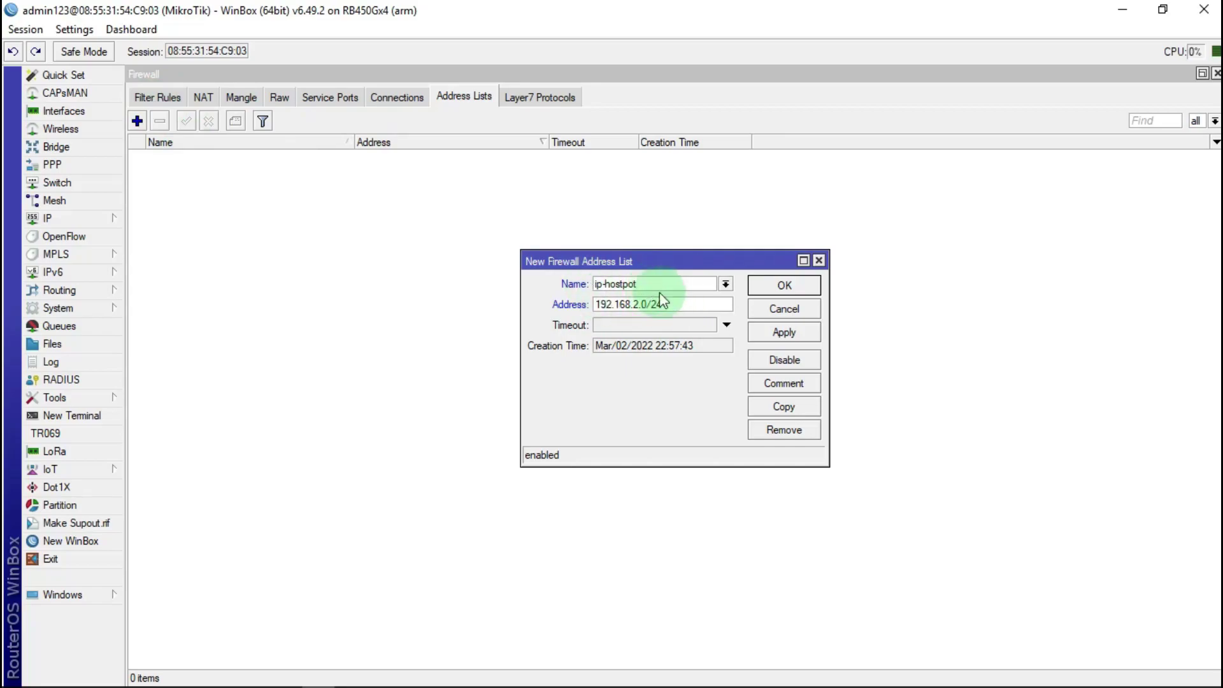
left_click(790, 333)
left_click(784, 286)
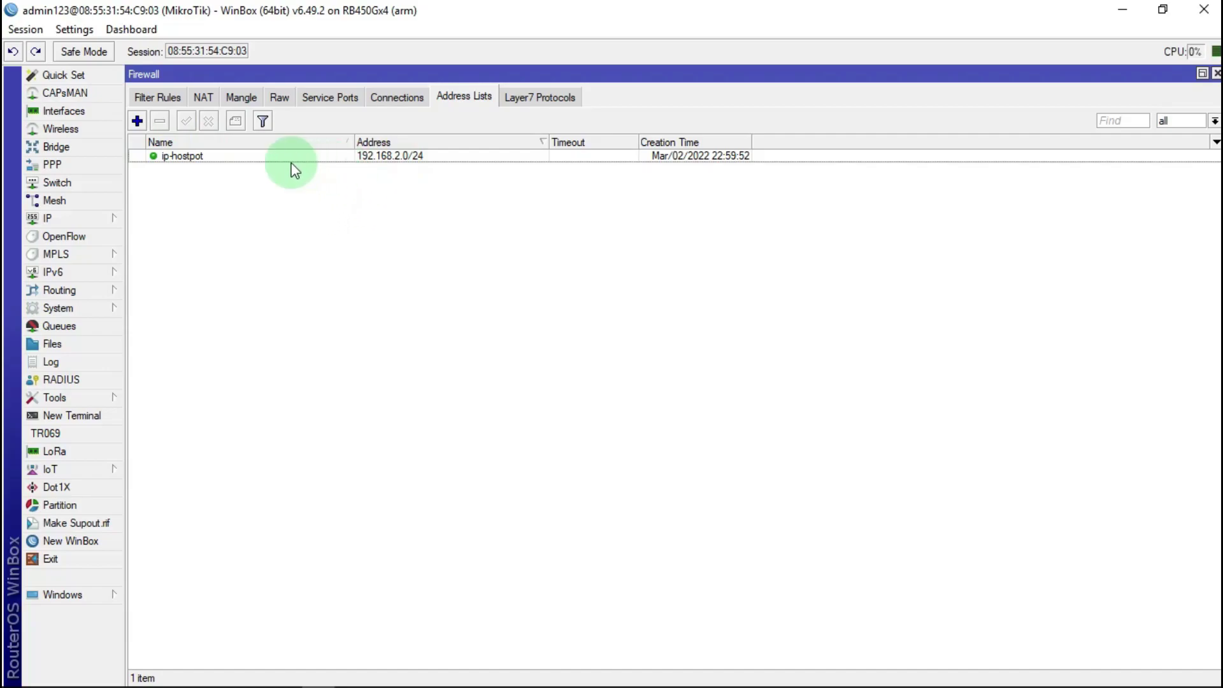
Step: Start a new raw firewall rule with protocol 6 (tcp) and enable its destination port field
left_click(275, 98)
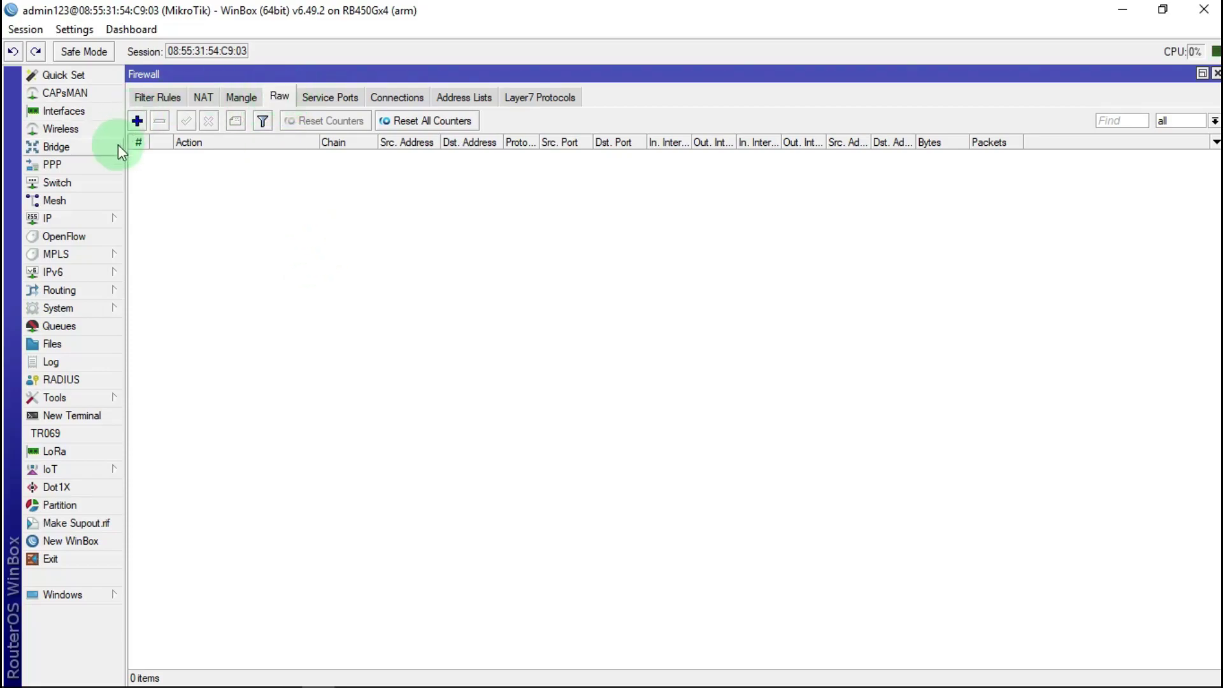
left_click(137, 120)
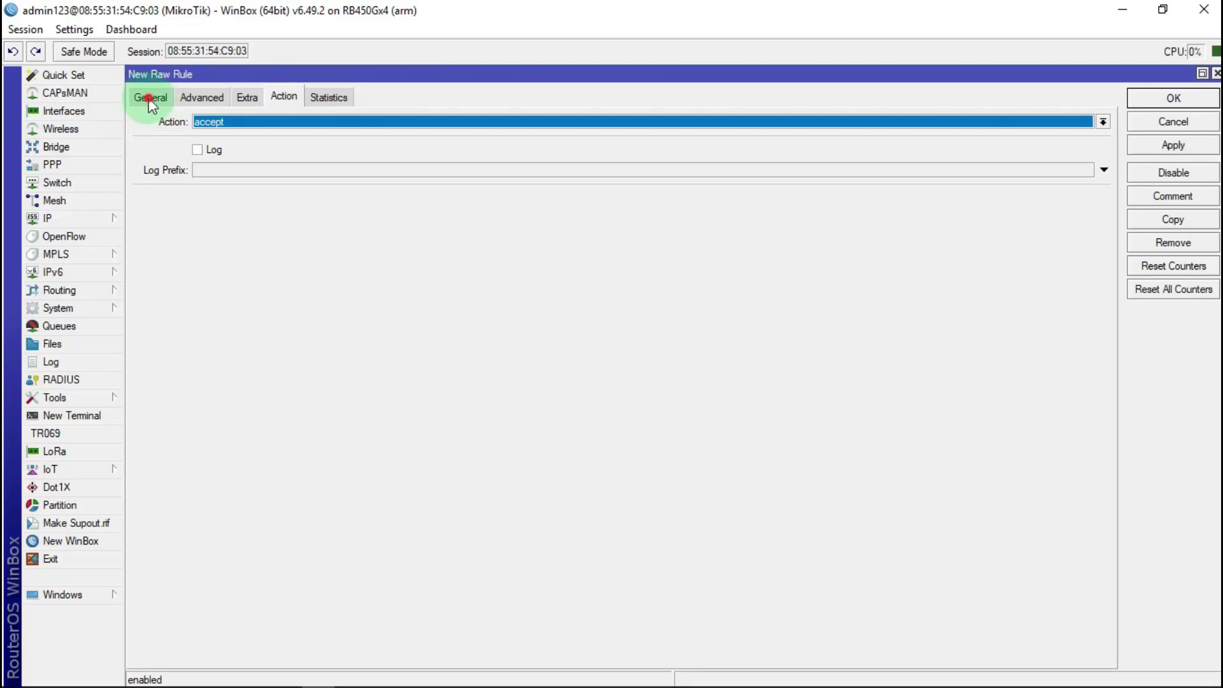
left_click(148, 101)
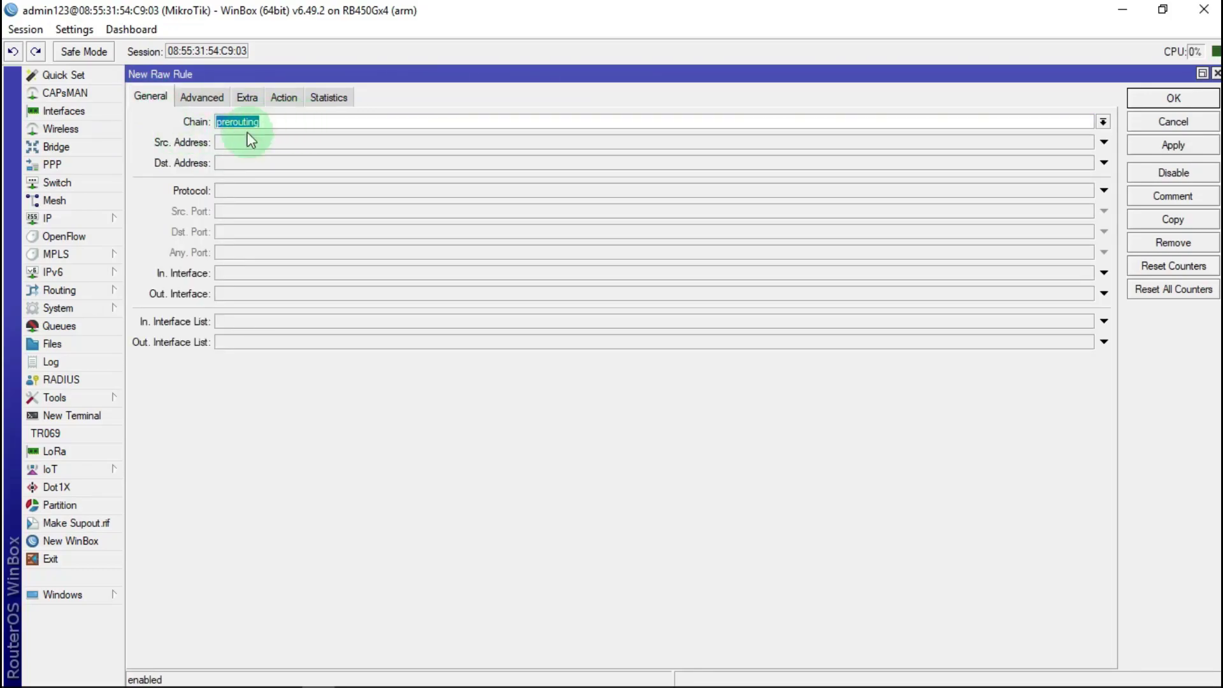
left_click(234, 190)
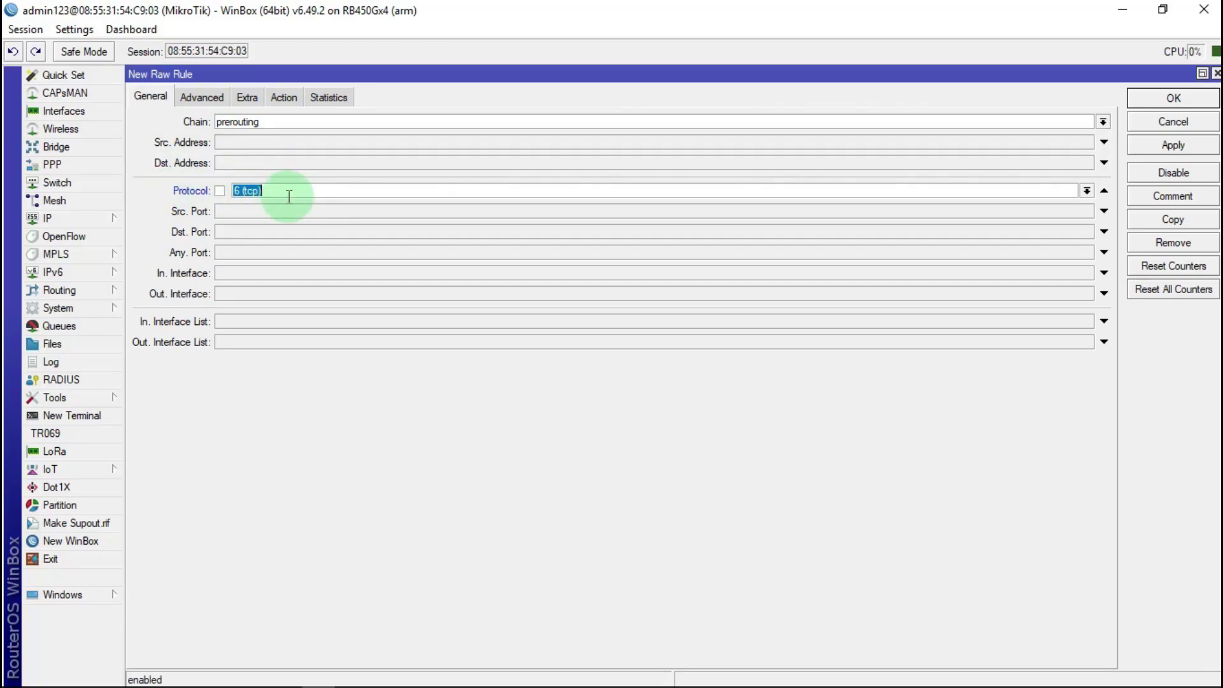
left_click(259, 233)
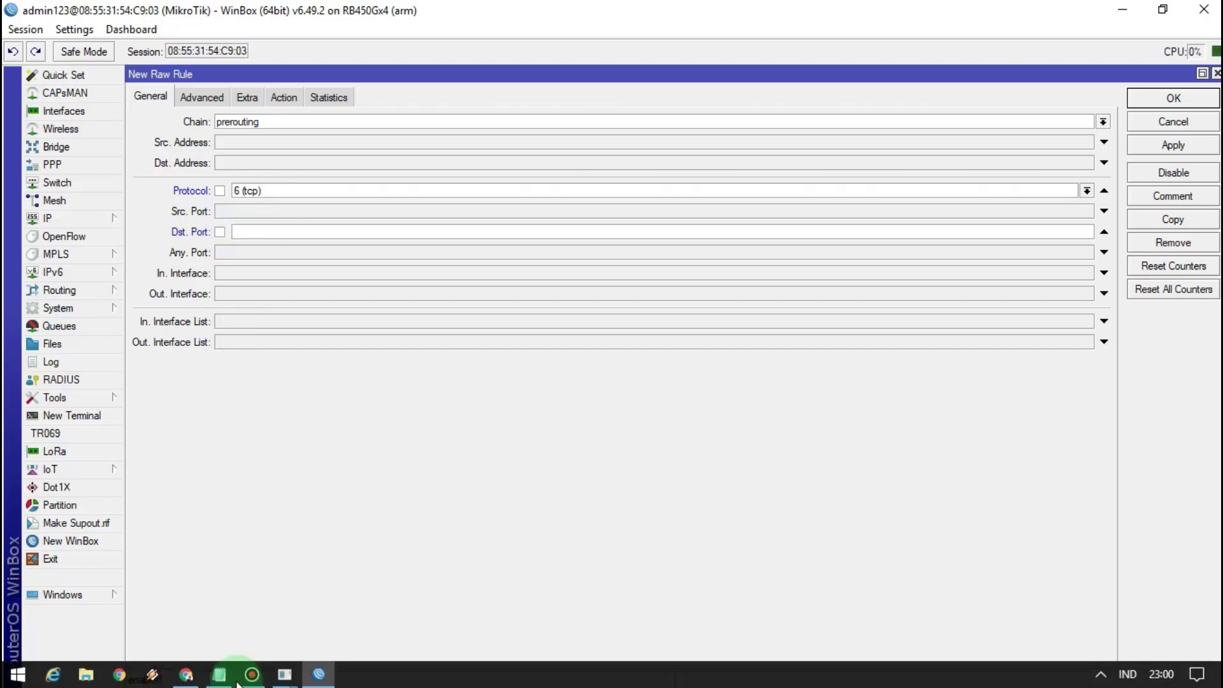
Step: Switch to the Notepad port list and copy the TCP ports listed for Mobile Legends
left_click(219, 674)
scroll(212, 415, "down", 5)
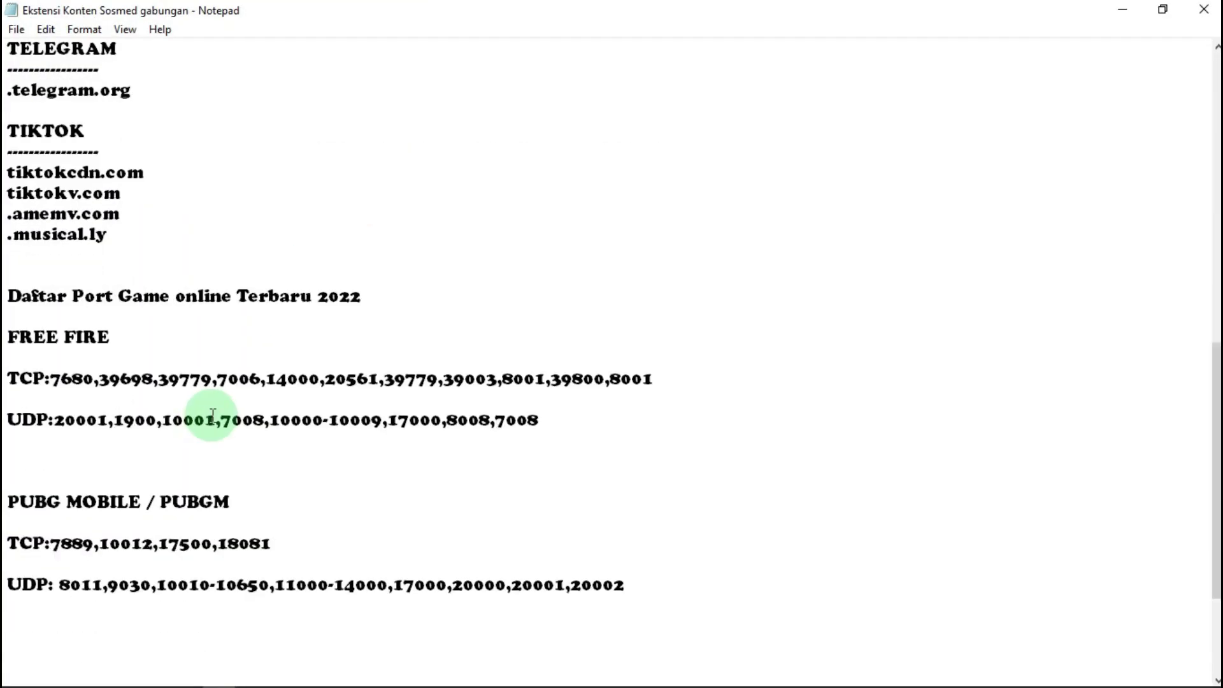
scroll(212, 415, "down", 3)
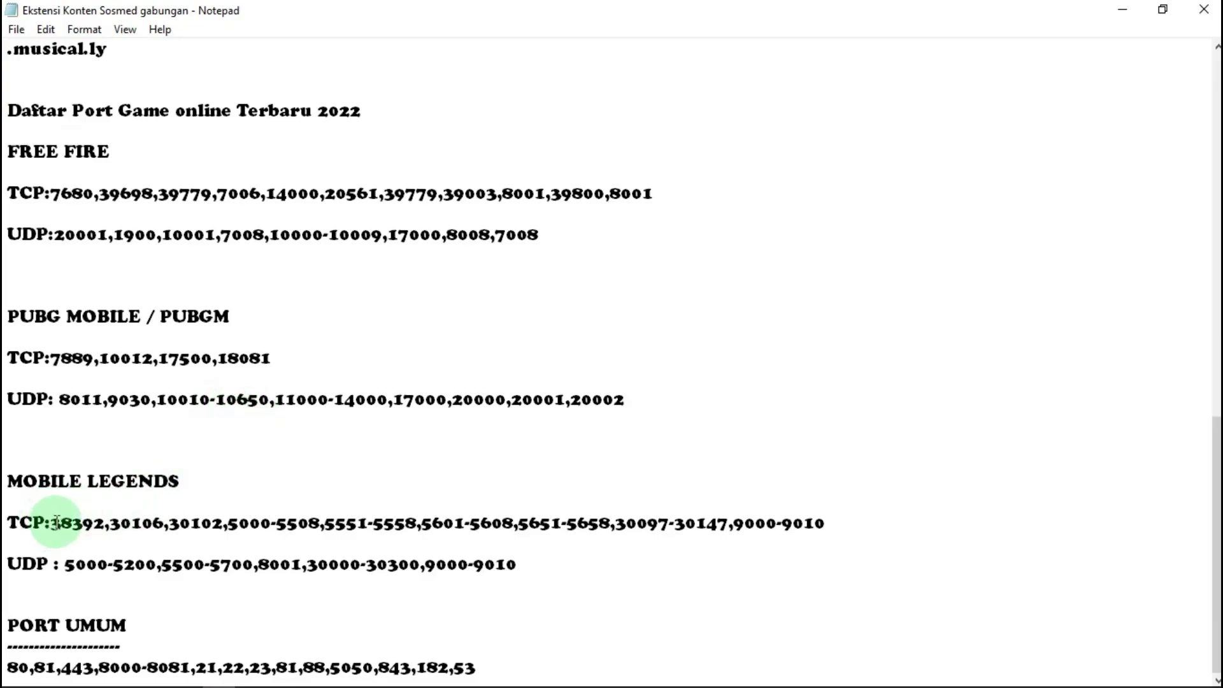
left_click_drag(56, 522, 889, 523)
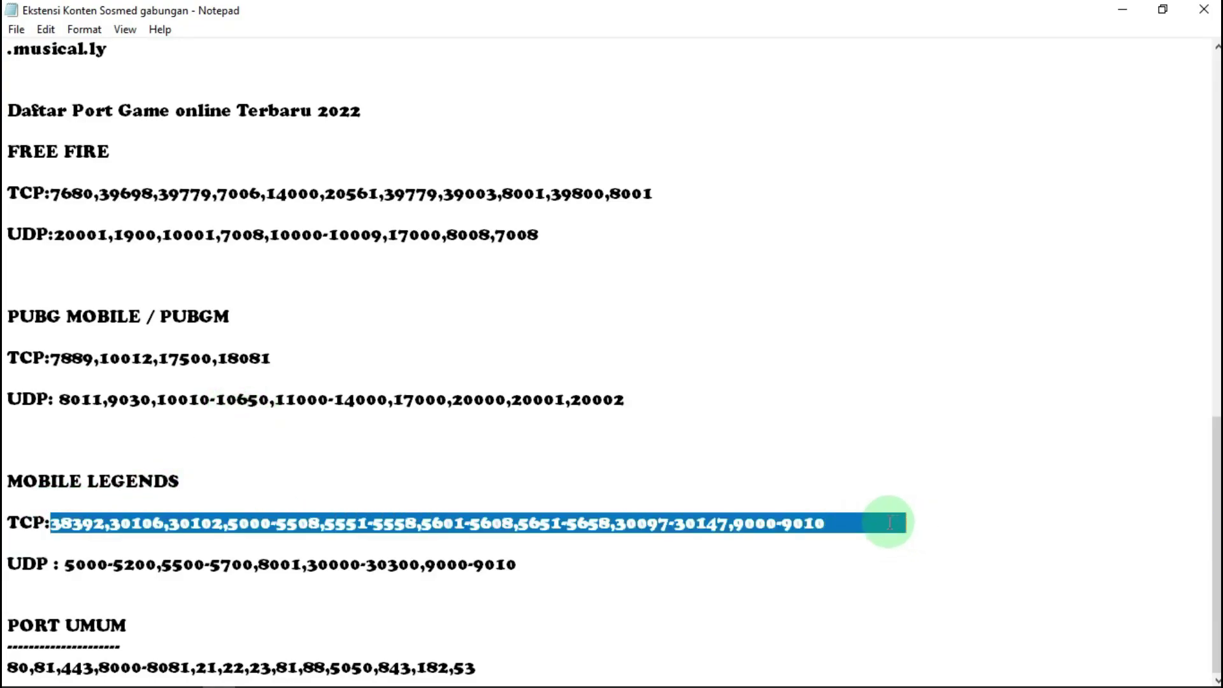
right_click(647, 516)
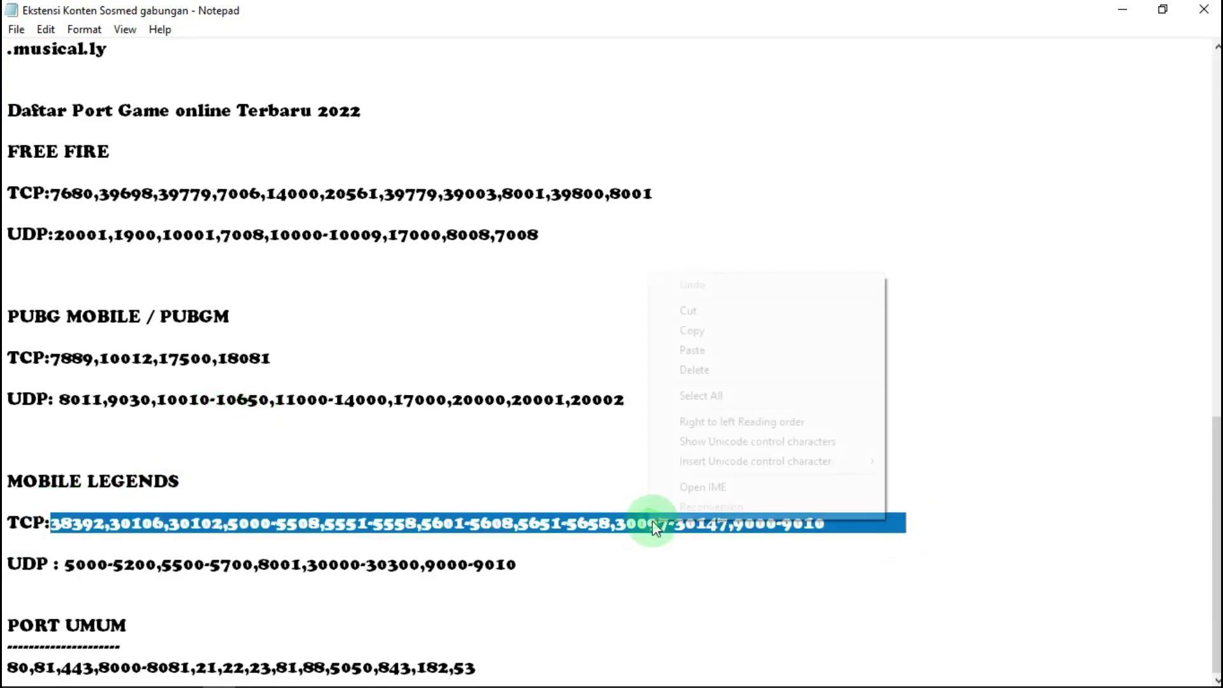
left_click(707, 331)
left_click(1122, 9)
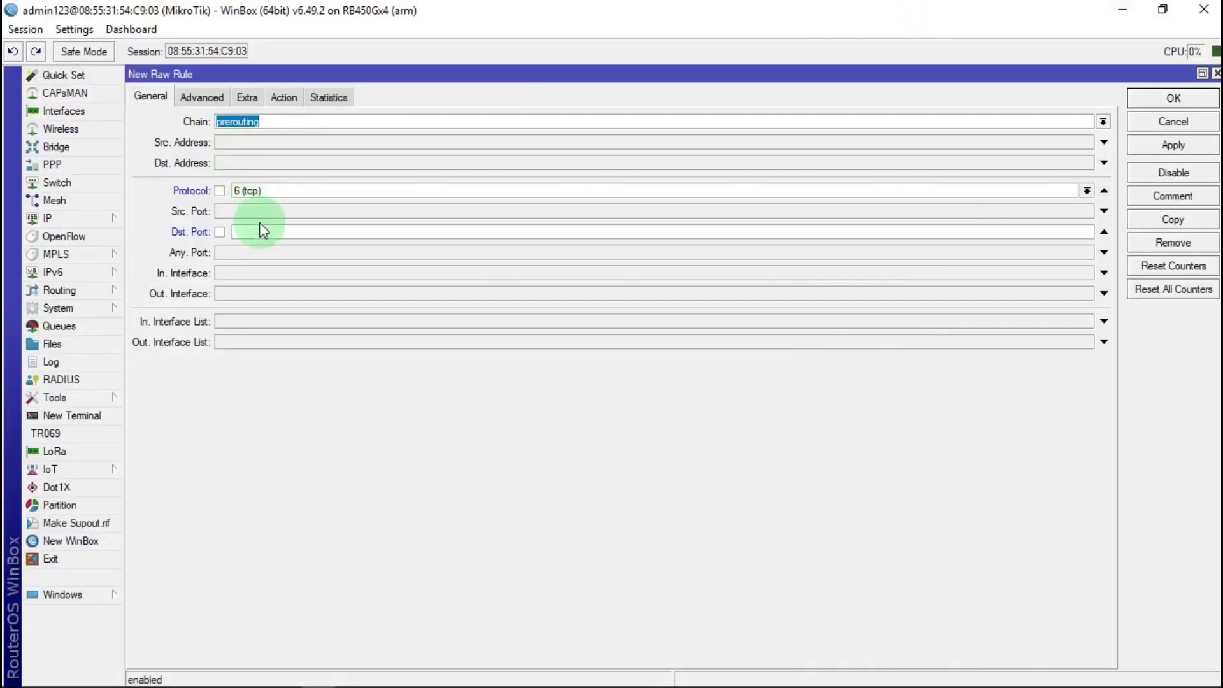
left_click(264, 231)
right_click(269, 224)
left_click(338, 278)
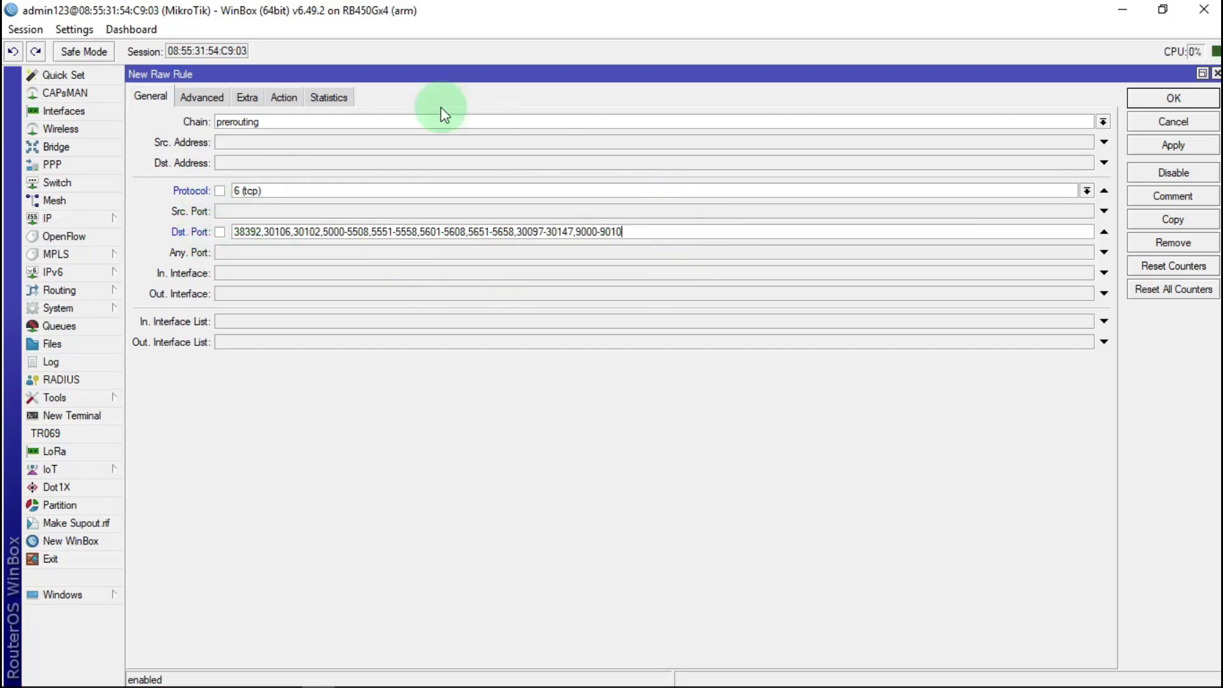
Step: Set the raw rule's source address list to ip-hostpot and its destination address list to anything except ip-hostpot
left_click(210, 98)
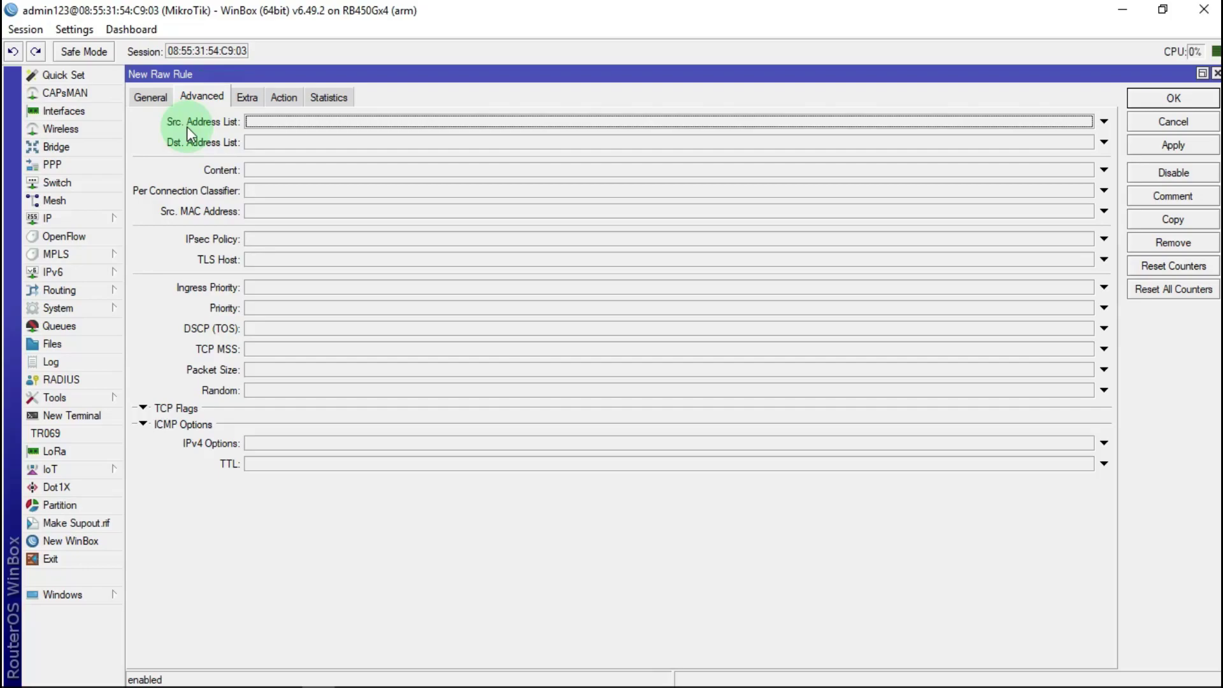
left_click(295, 122)
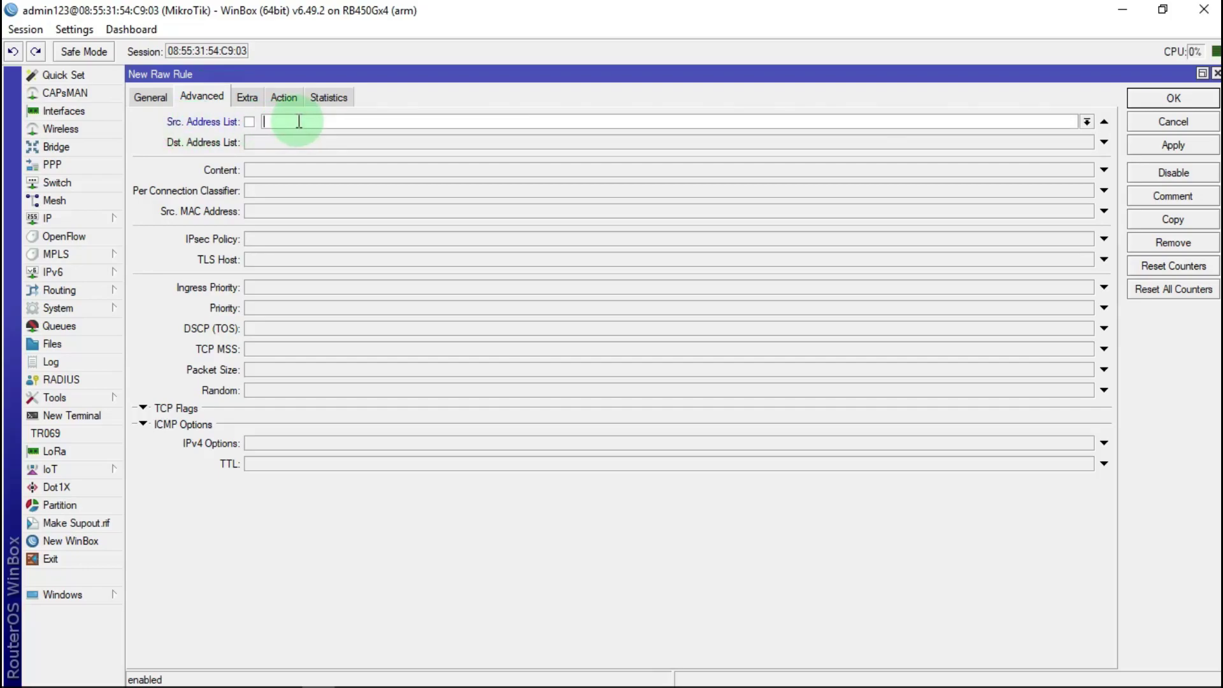
left_click(1087, 122)
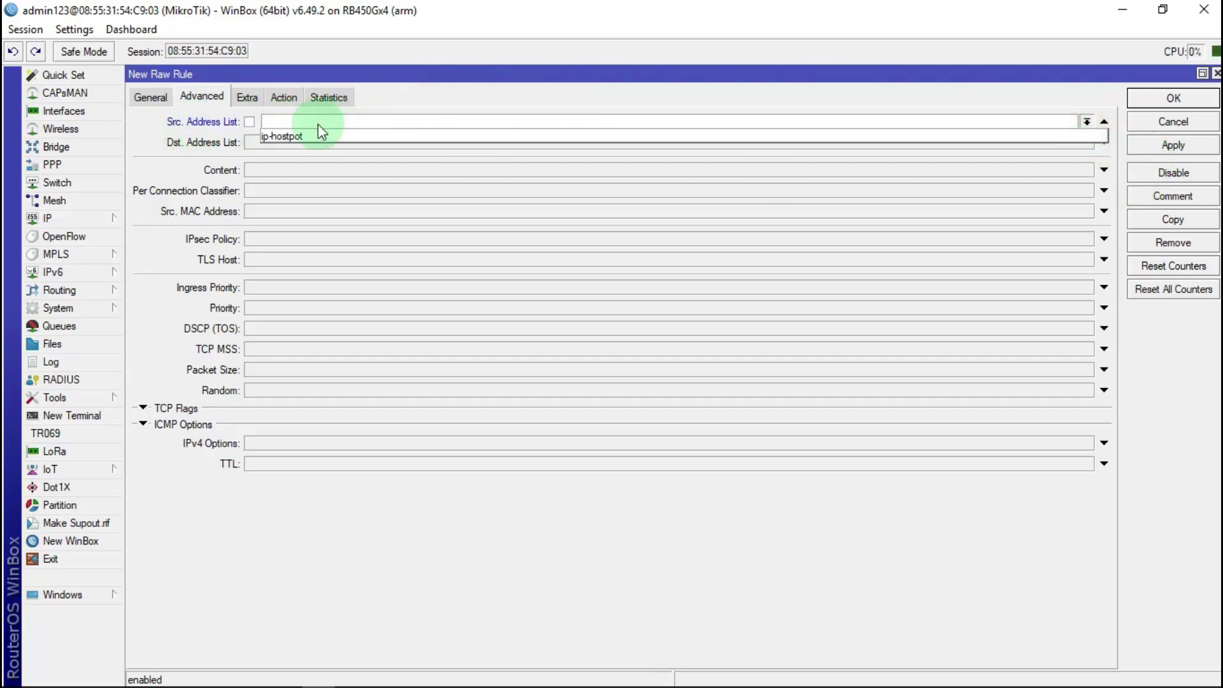
left_click(278, 135)
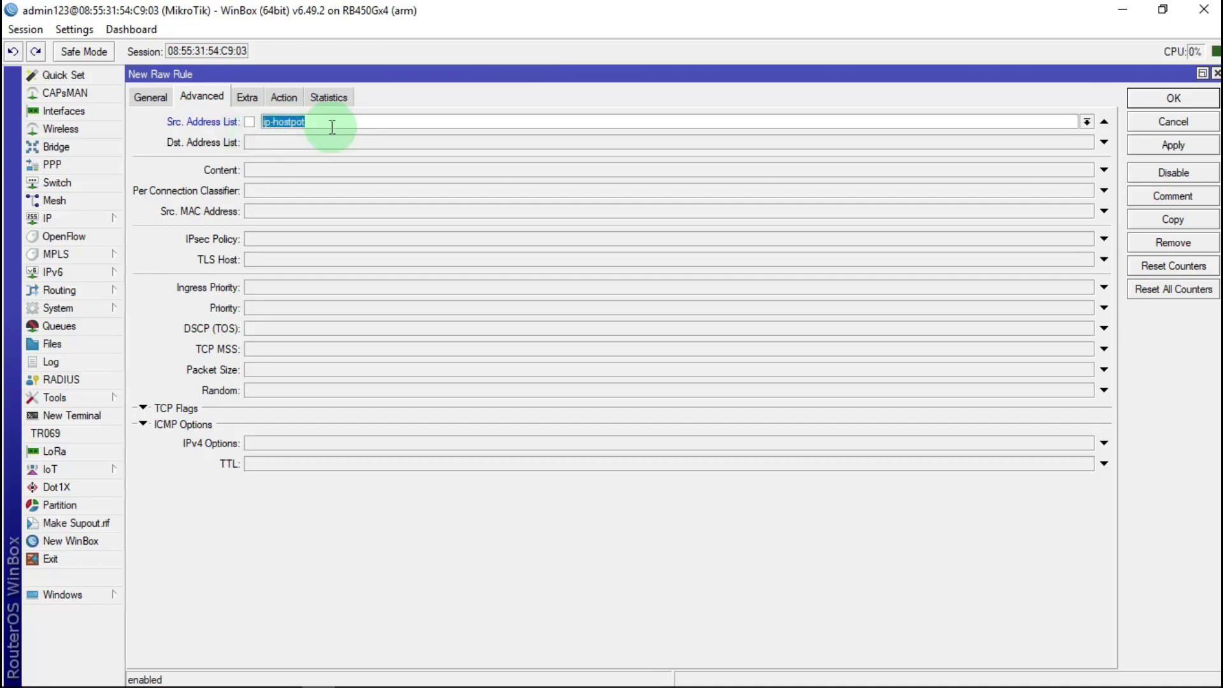
left_click(247, 140)
left_click(1087, 142)
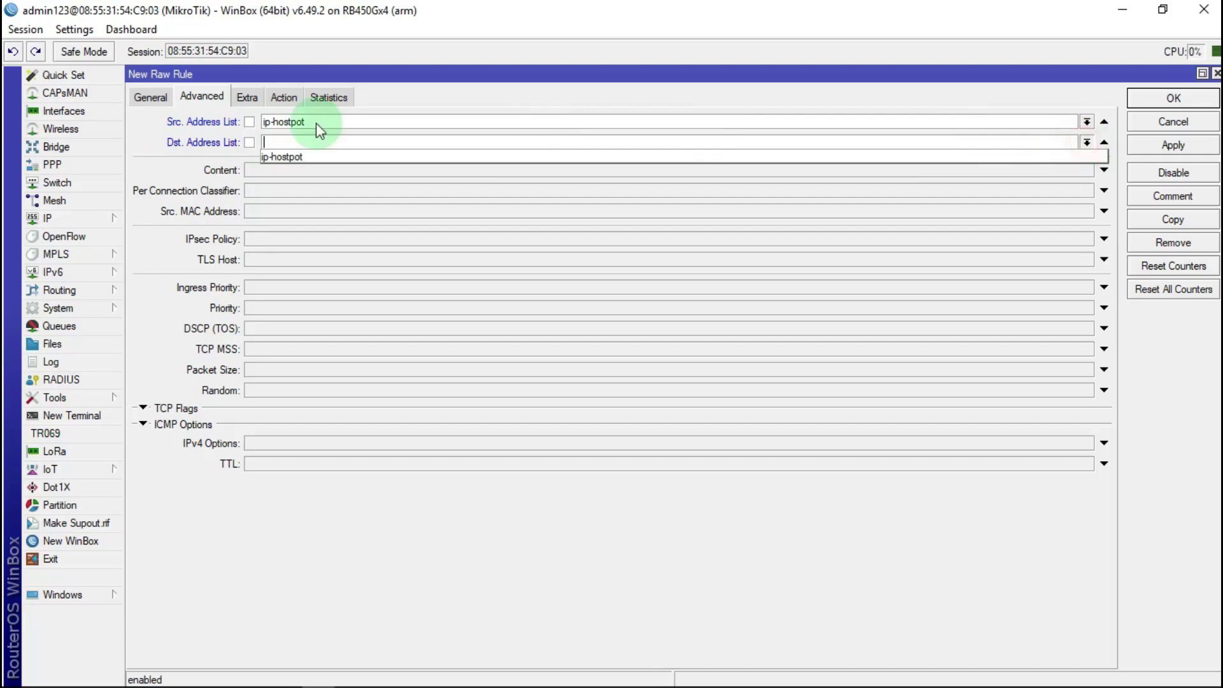
left_click(303, 155)
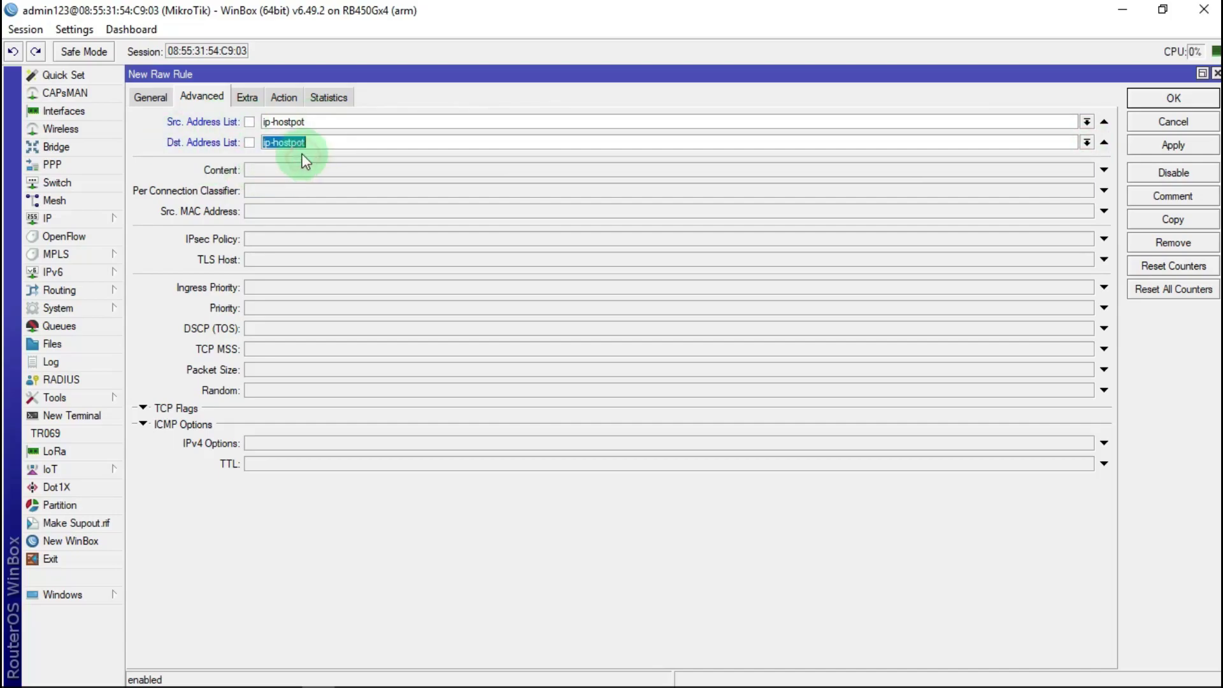
left_click(248, 141)
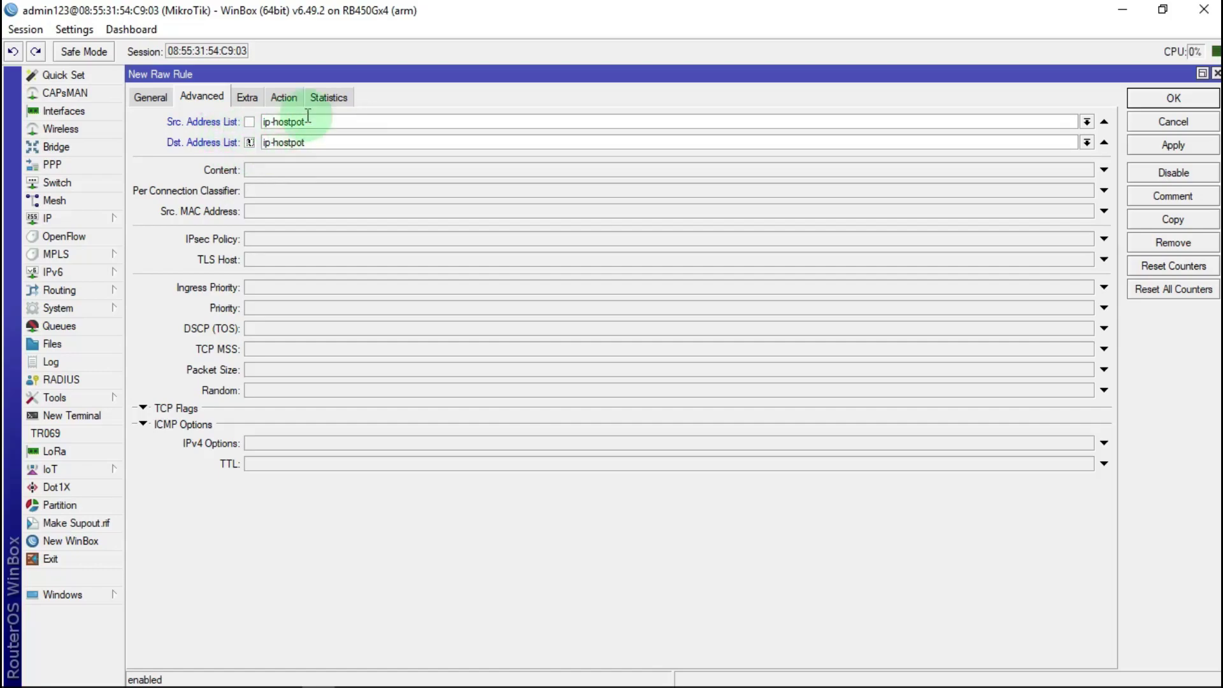
Step: Set the raw rule's action to add dst to address list
left_click(284, 97)
left_click(243, 121)
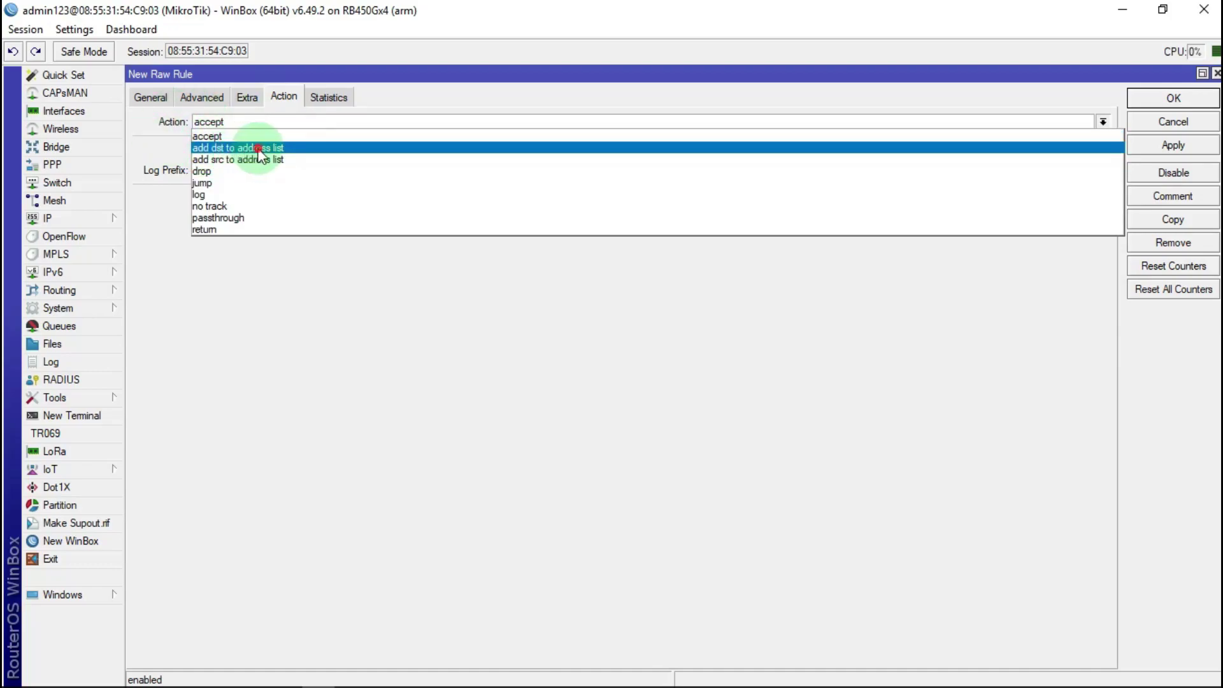
left_click(312, 148)
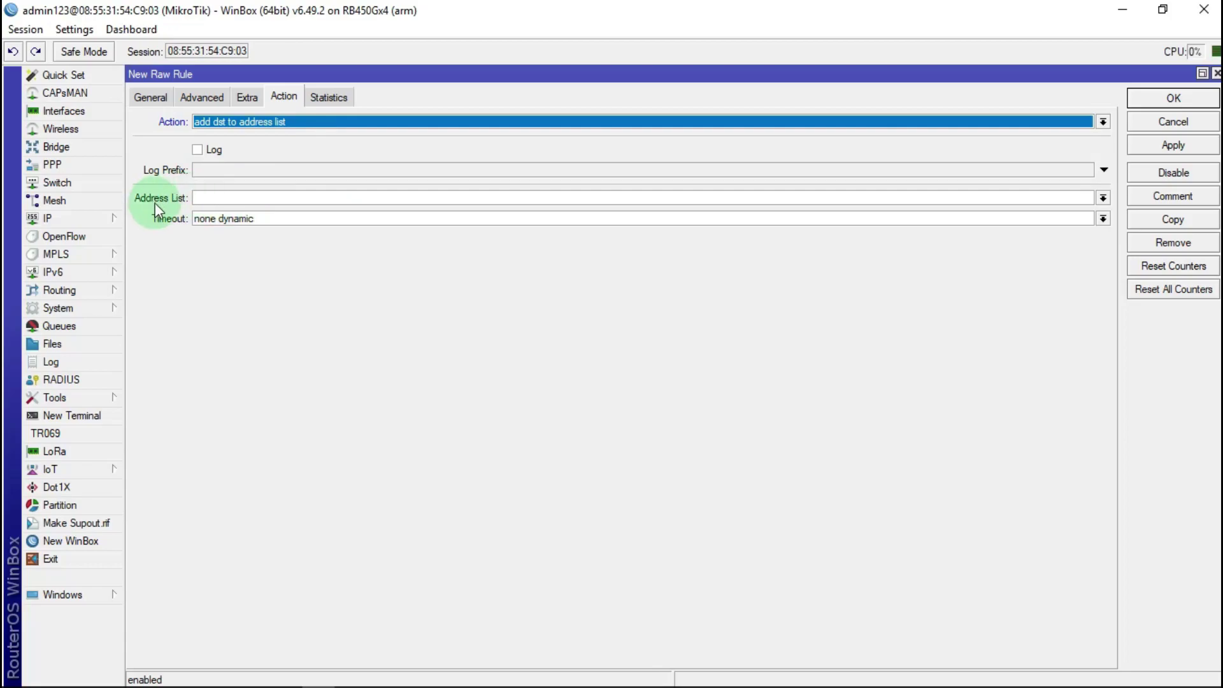
Step: Set the raw rule's target address list to ip-game online with a 12:00:00 timeout and apply the rule
left_click(239, 197)
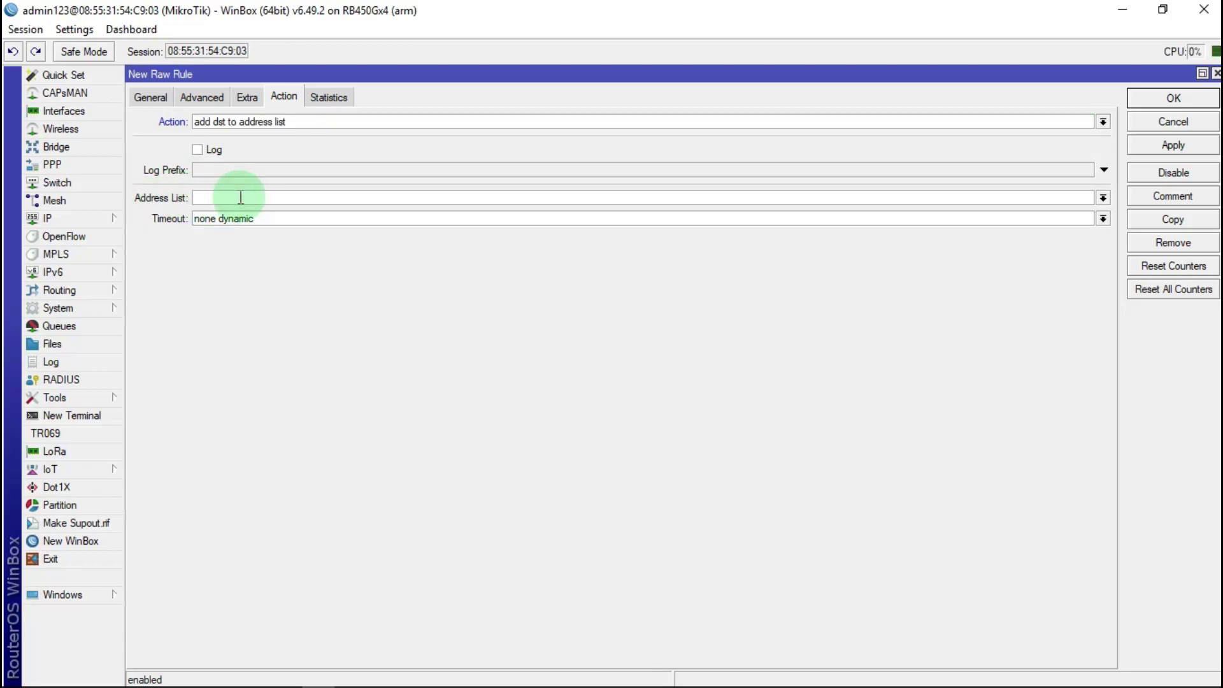
type("ip-game online")
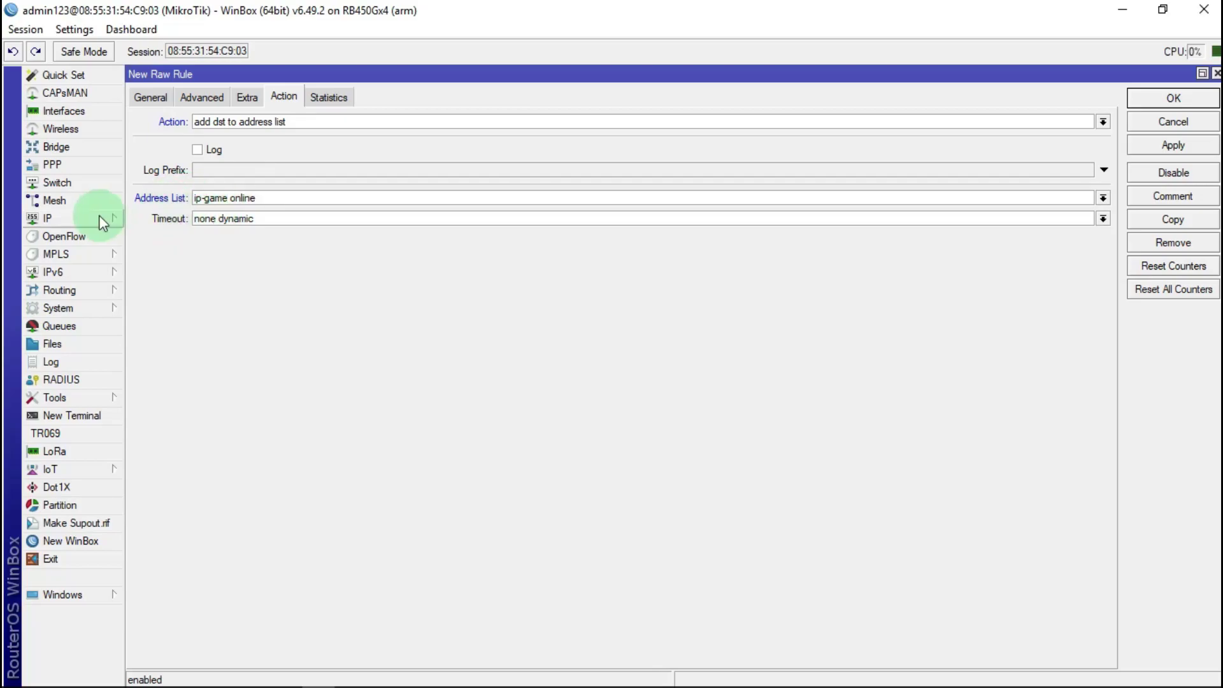
left_click_drag(258, 220, 152, 231)
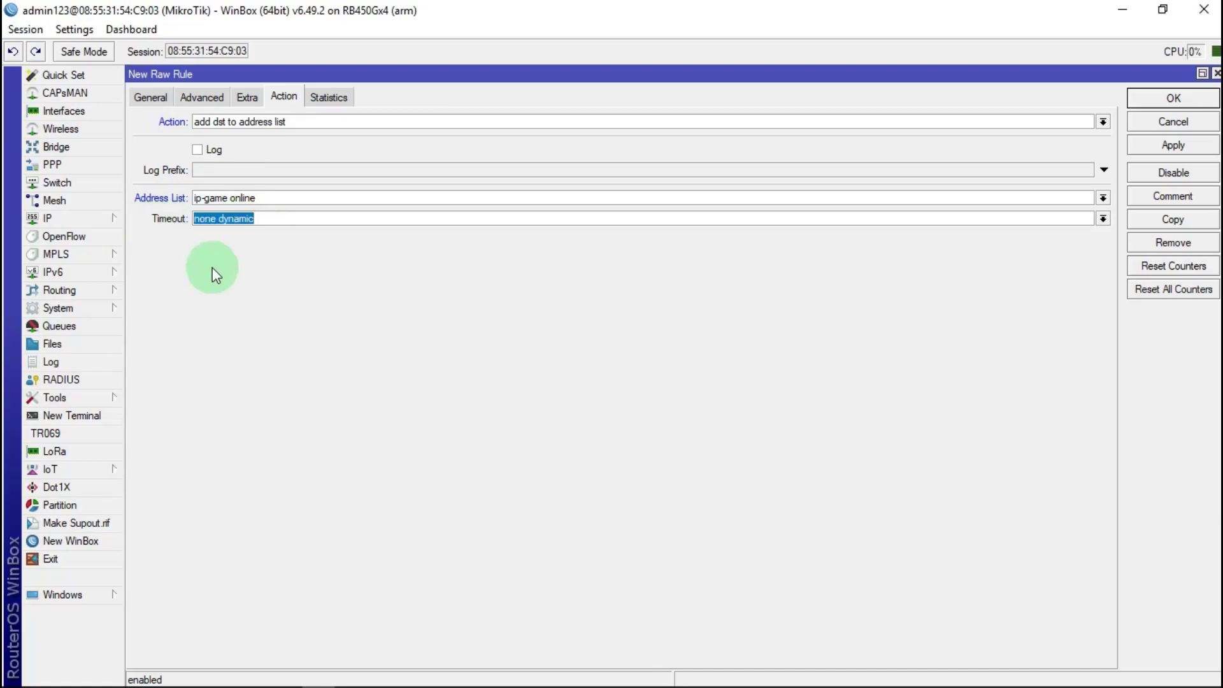
type("12:00")
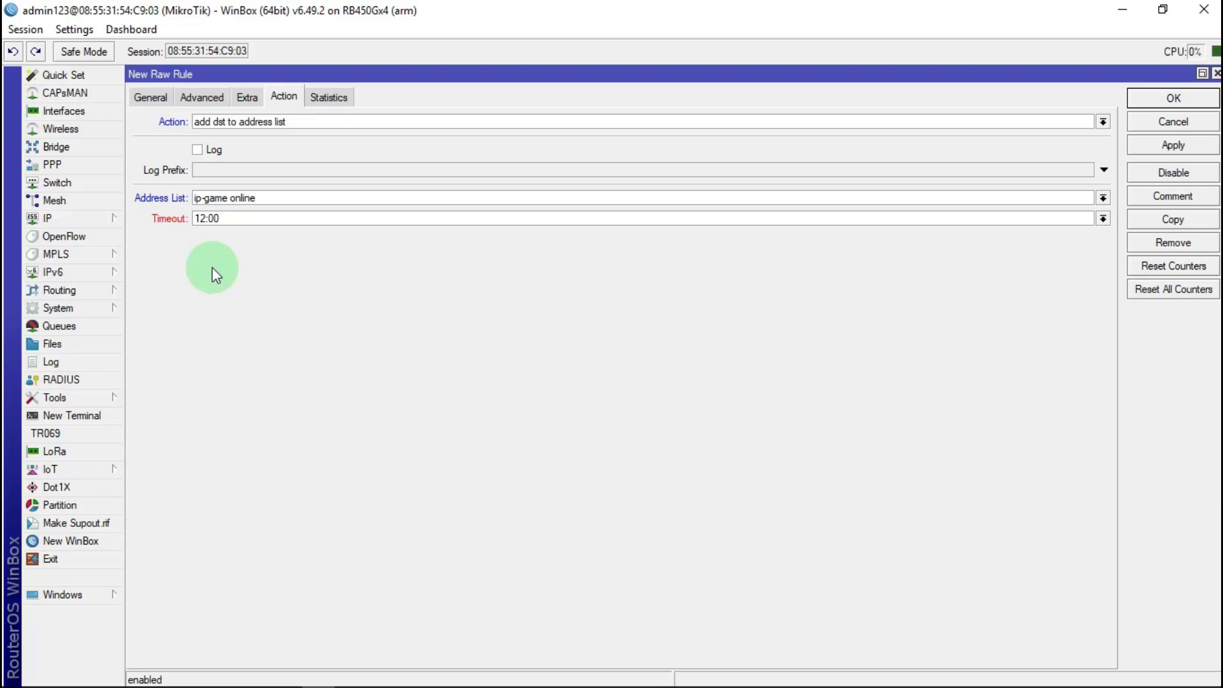
type(":00")
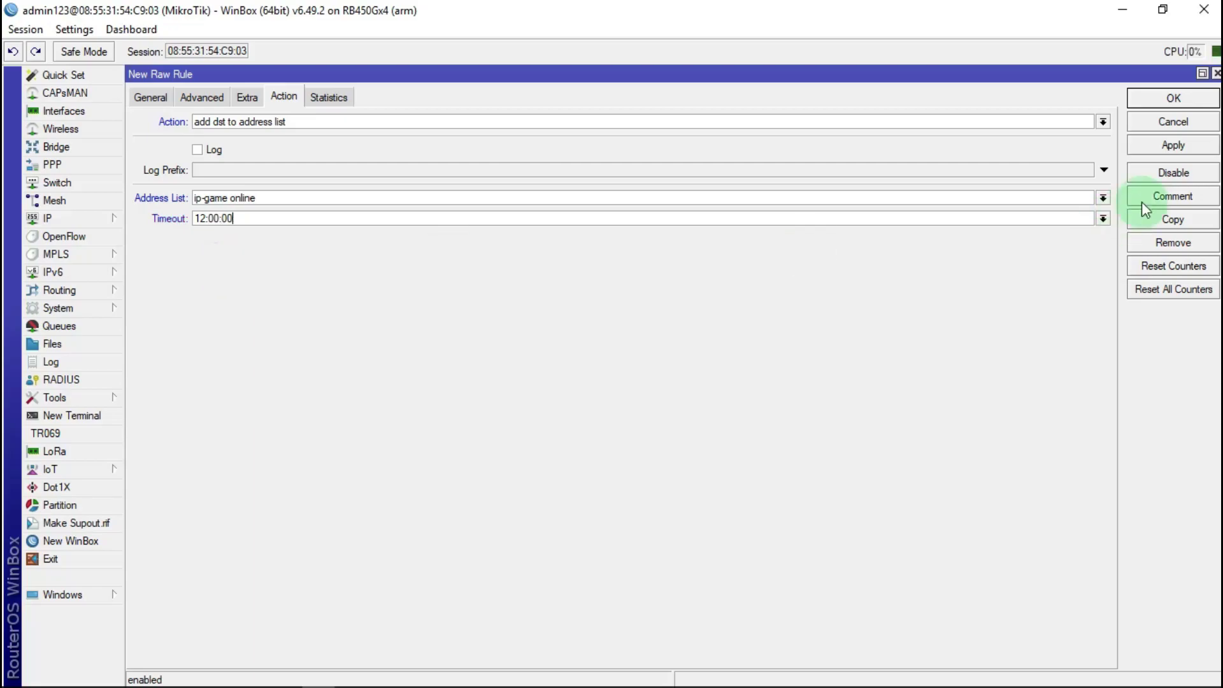
left_click(1174, 146)
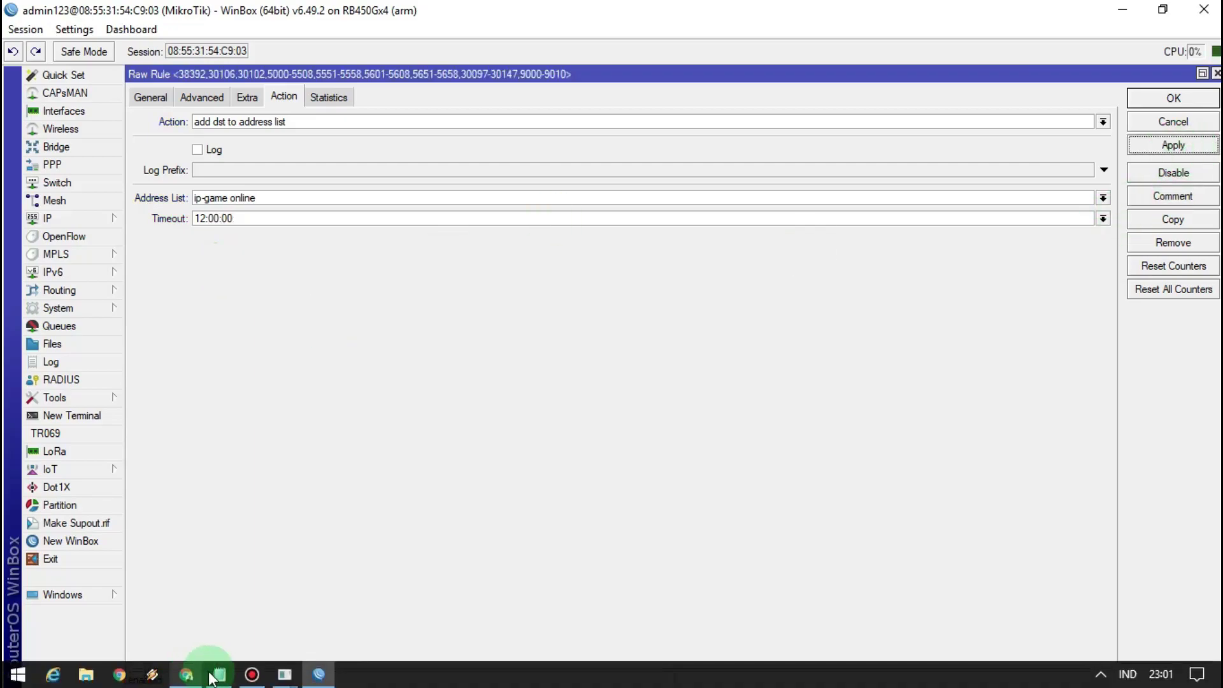
Step: Switch to the Notepad port list, copy the MOBILE LEGENDS heading and return to WinBox
left_click(218, 672)
left_click_drag(7, 481, 202, 481)
right_click(164, 479)
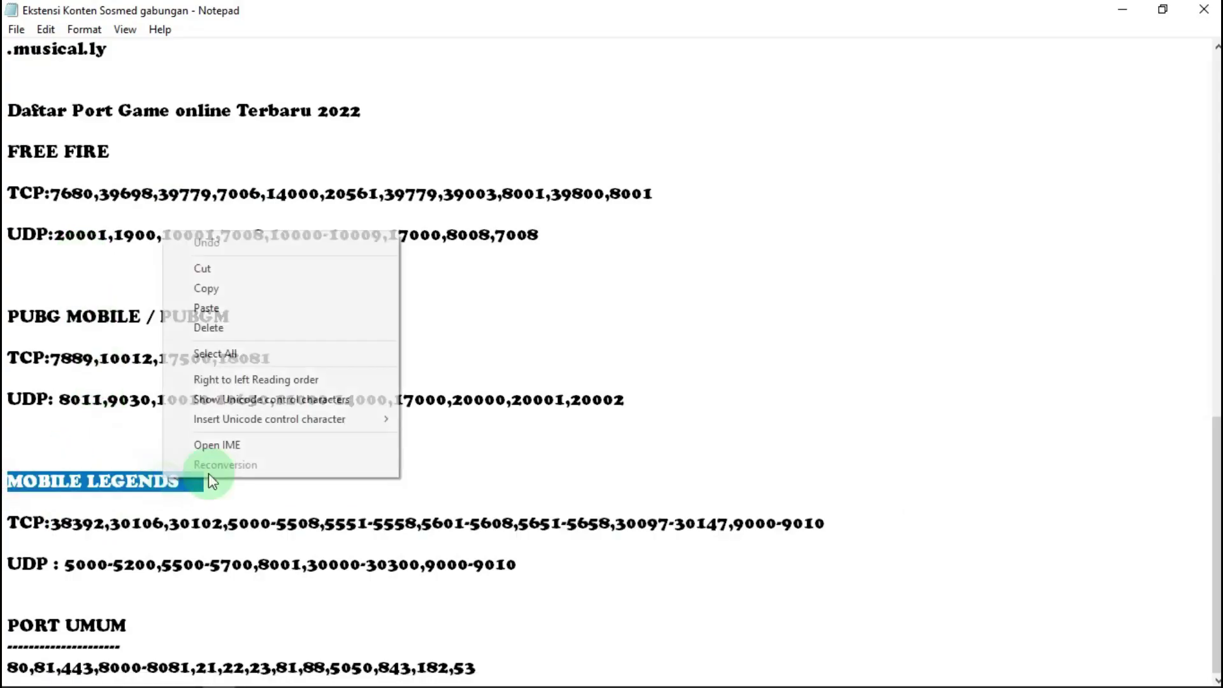
left_click(227, 288)
left_click(1123, 10)
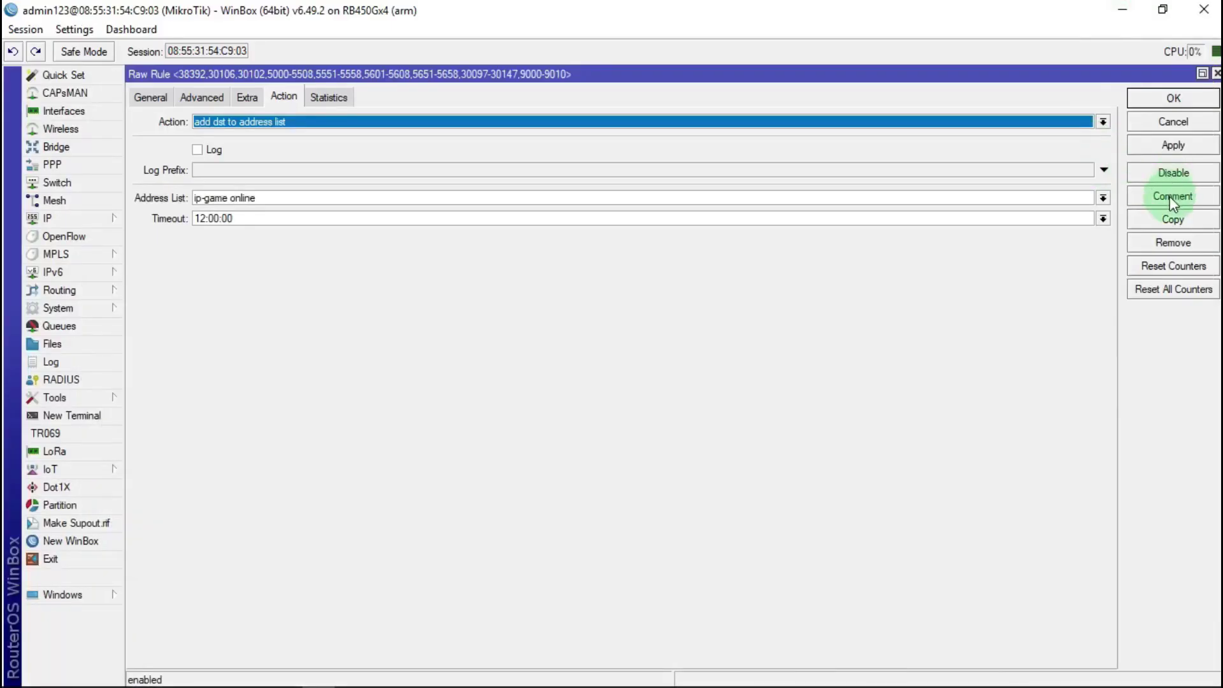
Step: Add the copied text MOBILE LEGENDS as the raw rule's comment and save the rule
left_click(1169, 196)
right_click(633, 381)
left_click(669, 459)
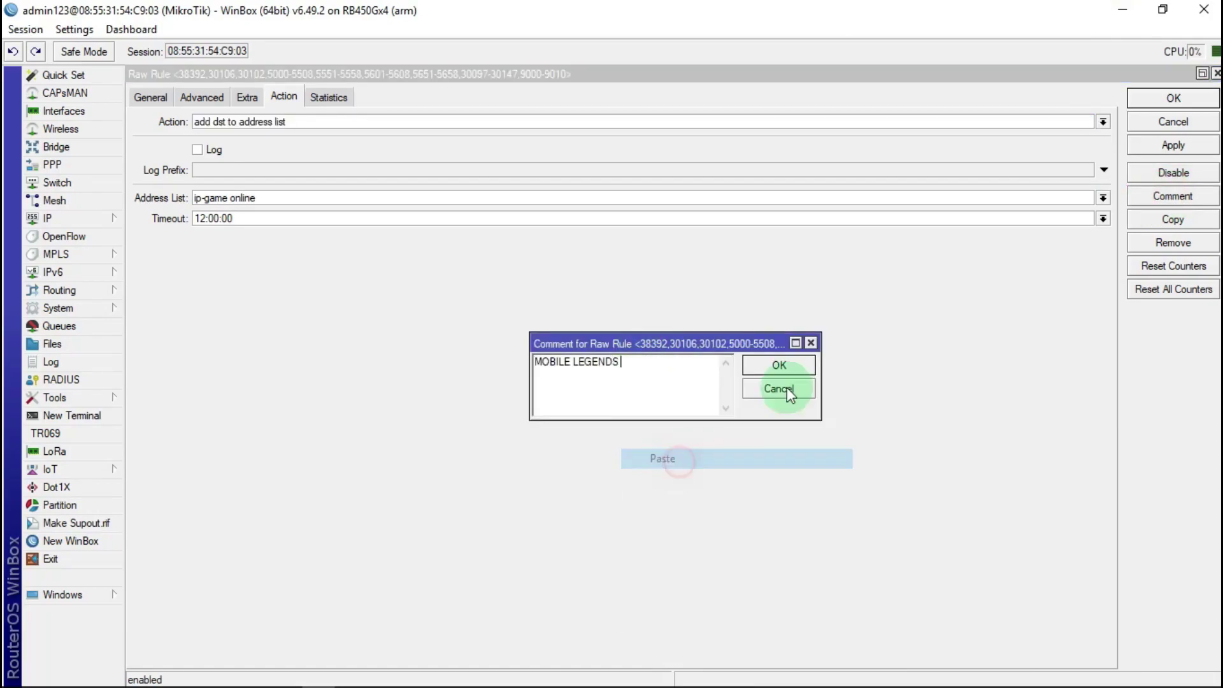
left_click(780, 365)
left_click(1186, 99)
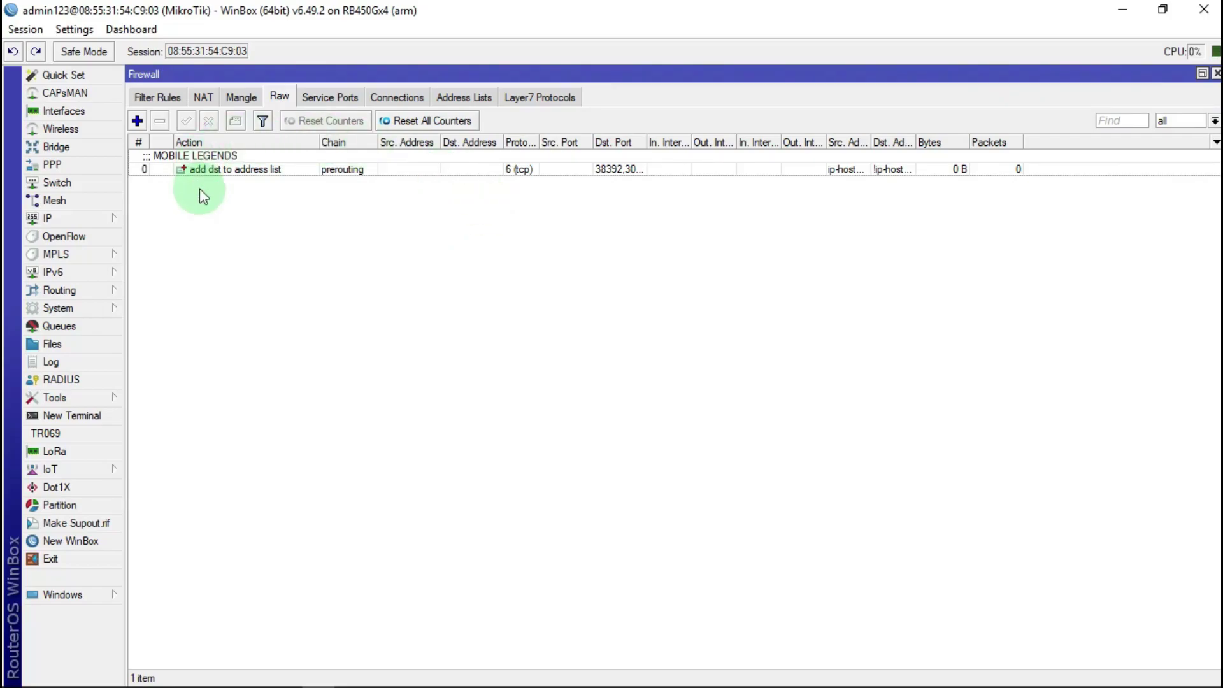
Step: Duplicate the Mobile Legends TCP raw rule, set the copy's protocol to udp and clear its destination ports
double_click(213, 167)
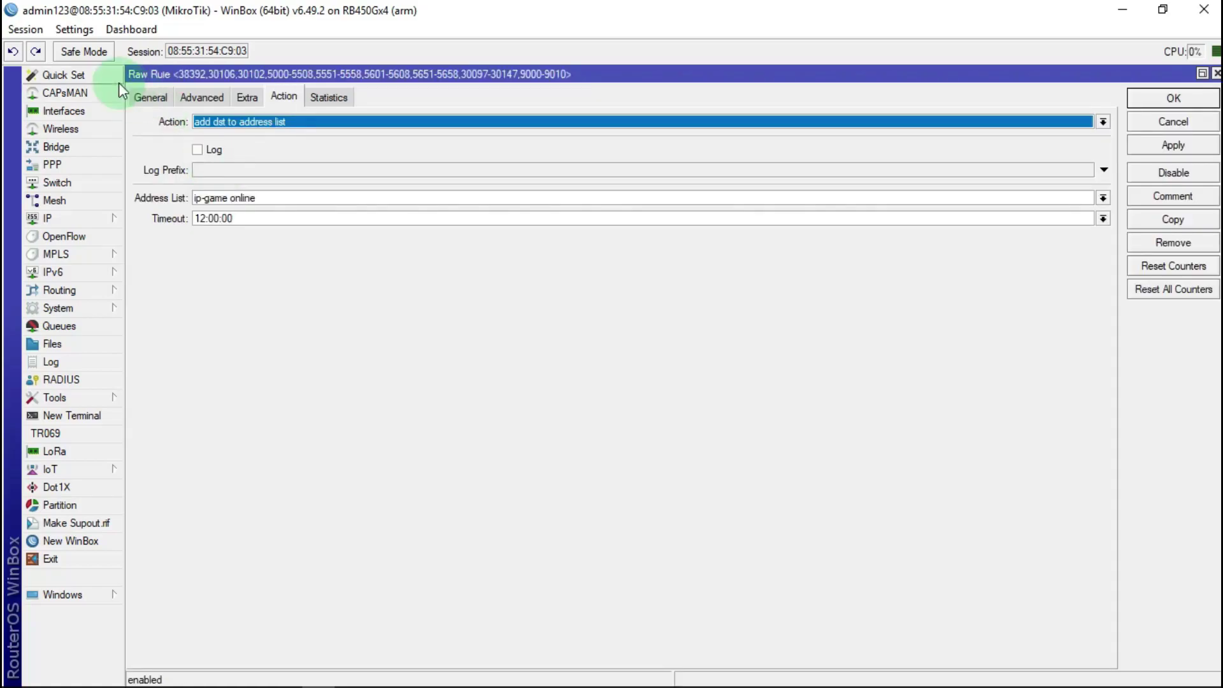
left_click(141, 97)
left_click(1173, 220)
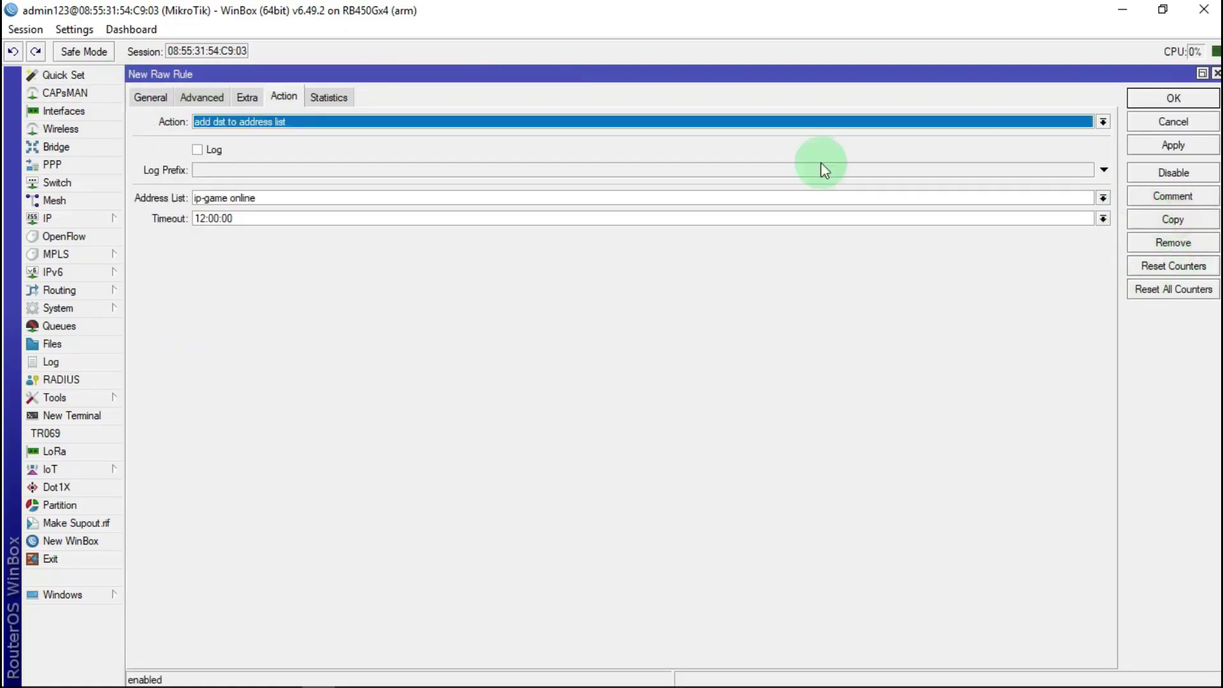
left_click(165, 96)
left_click_drag(218, 120, 263, 127)
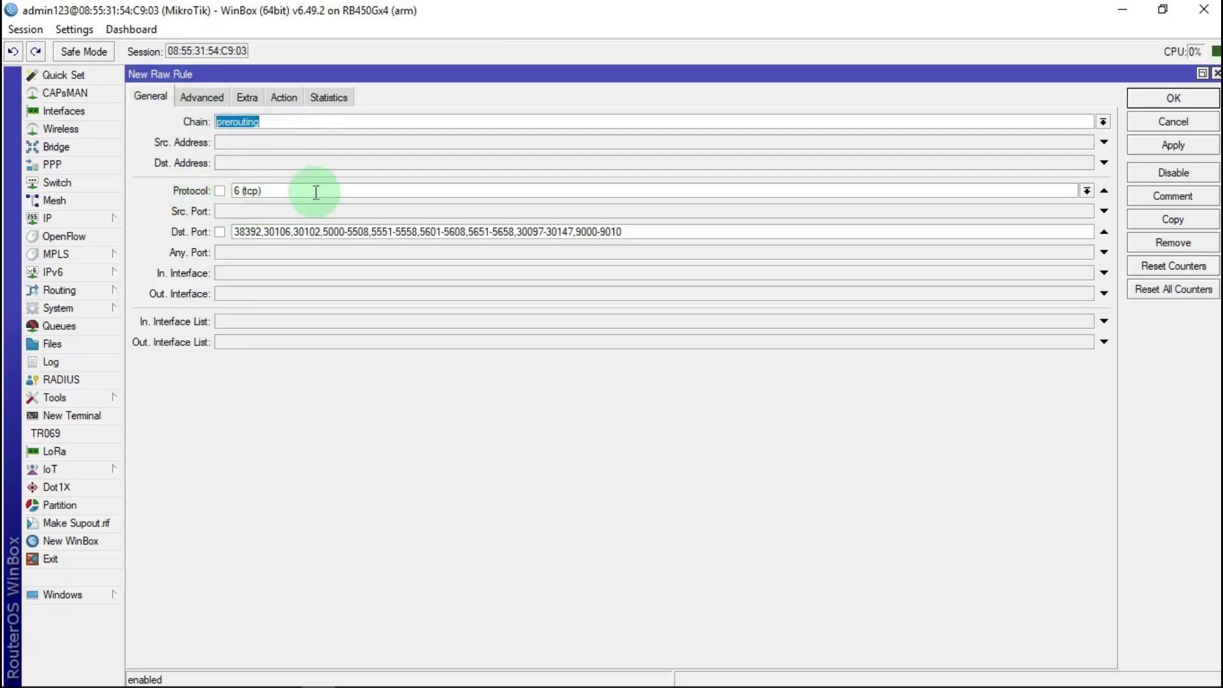
left_click(1086, 191)
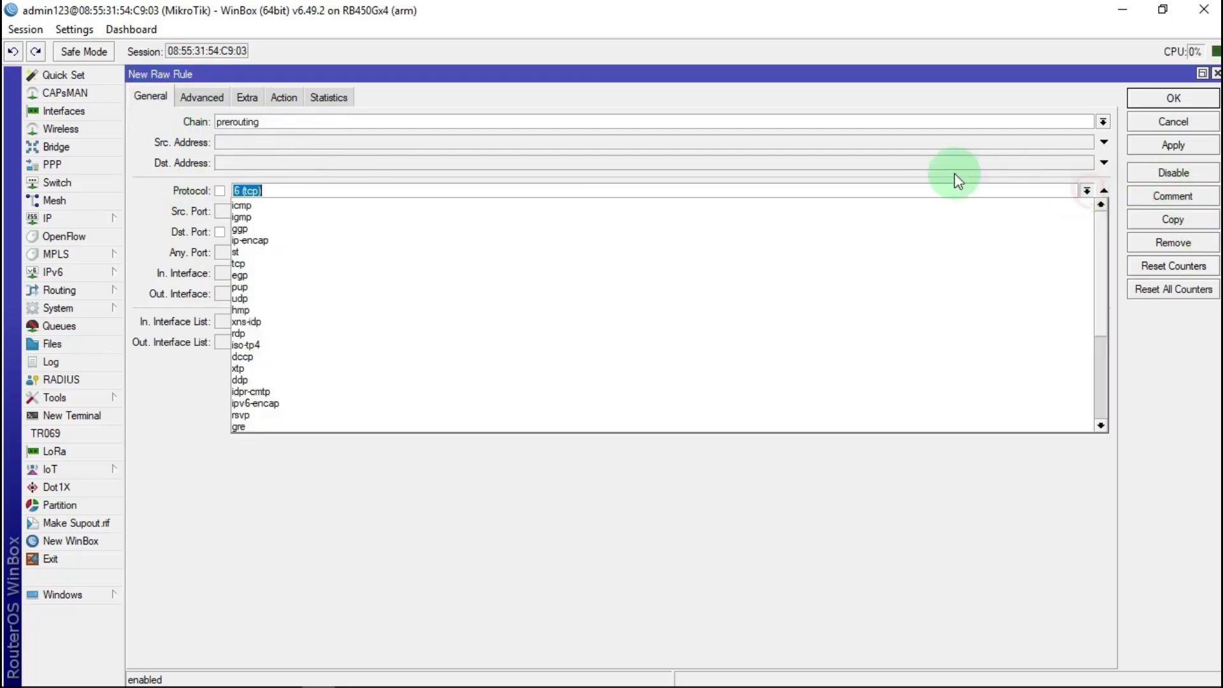
left_click(247, 298)
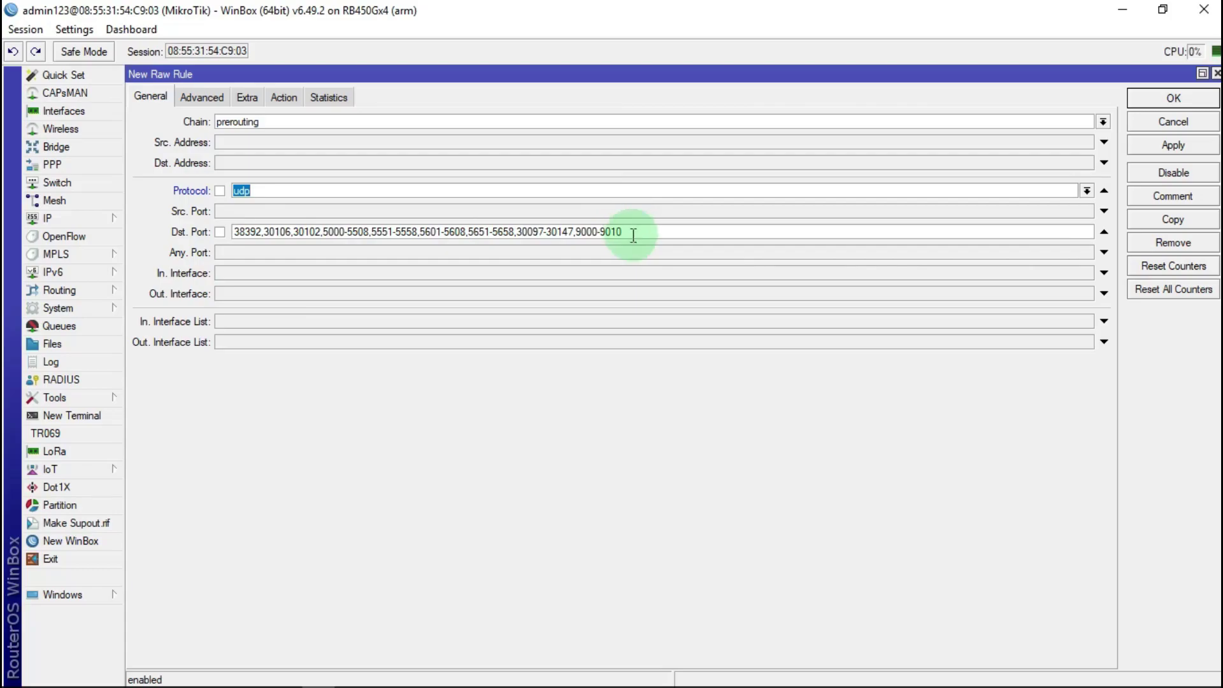
left_click_drag(633, 235, 217, 270)
key("ctrl+x")
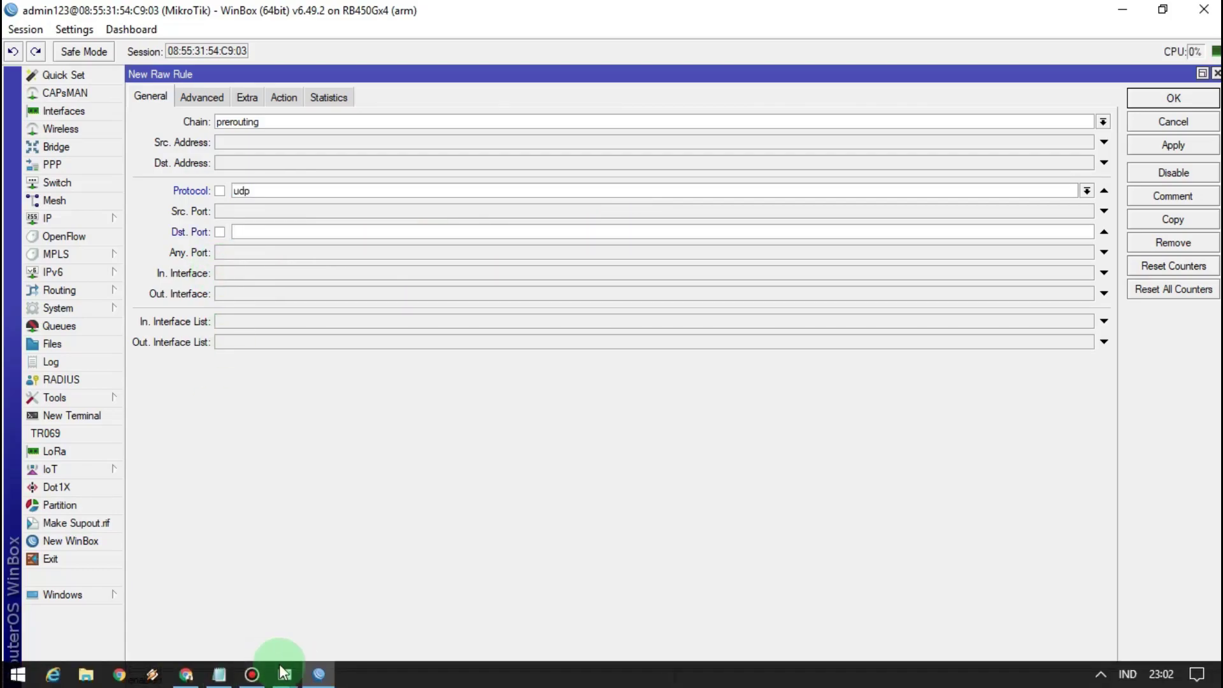
Step: Switch to the Notepad port list, copy the UDP ports listed for Mobile Legends and return to WinBox
left_click(220, 682)
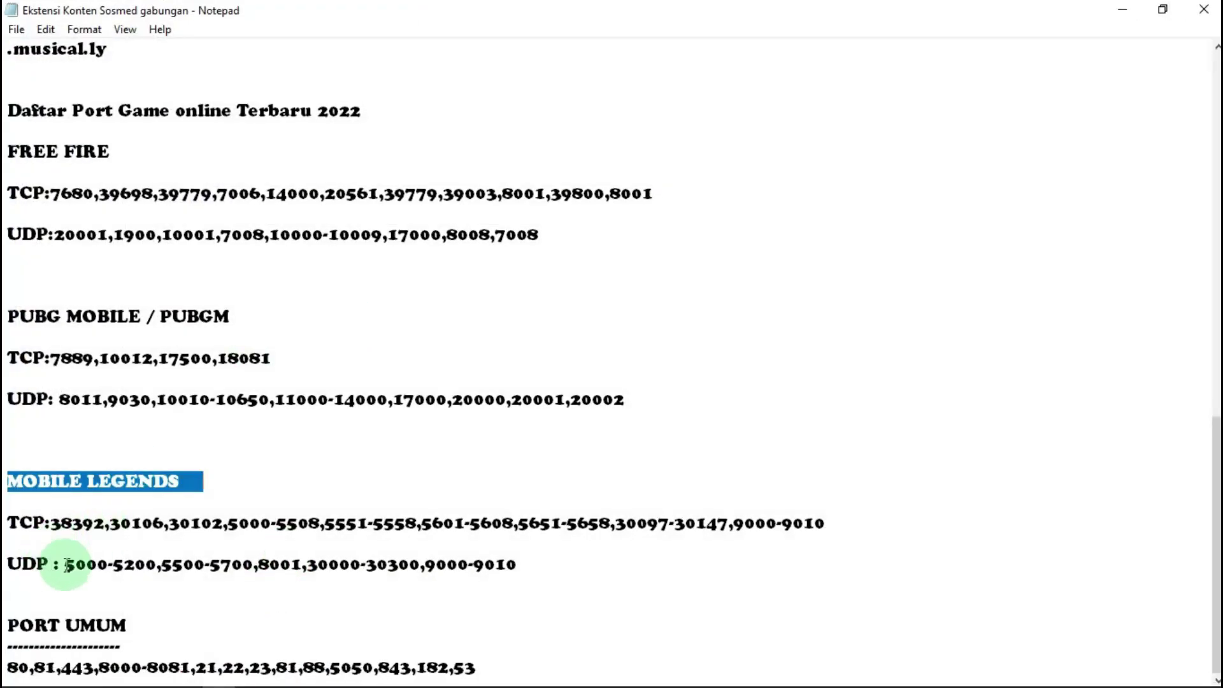
left_click_drag(65, 565, 163, 565)
left_click_drag(438, 569, 545, 571)
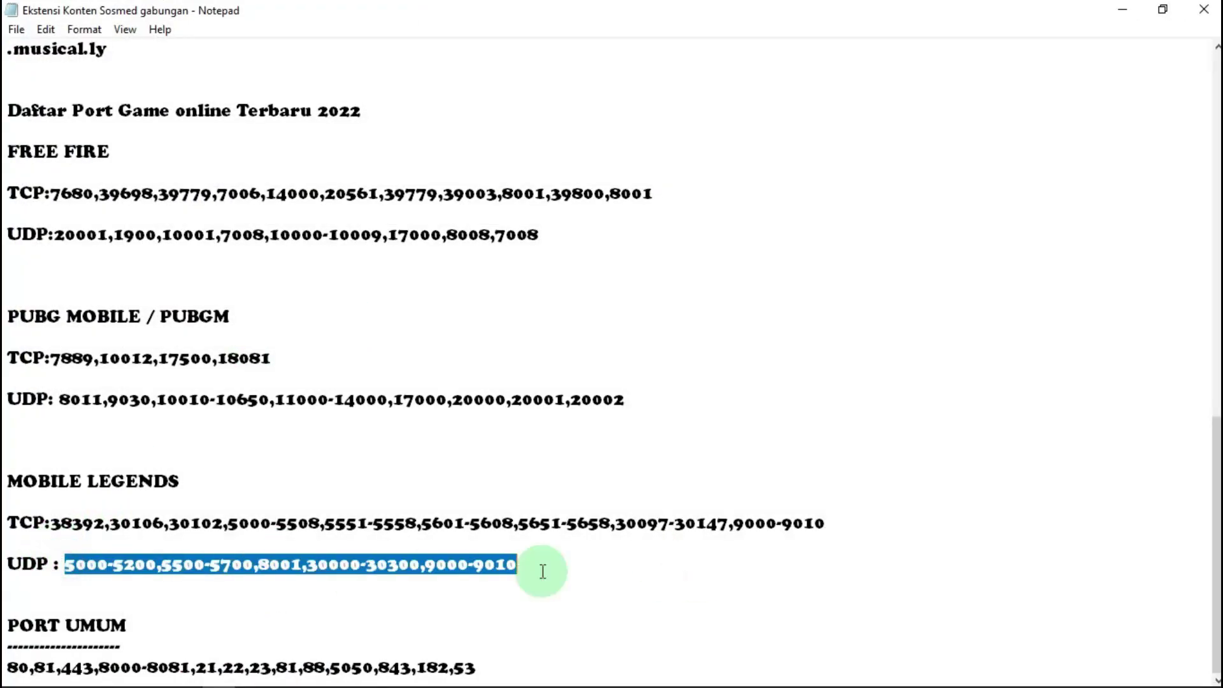
right_click(437, 569)
left_click(500, 376)
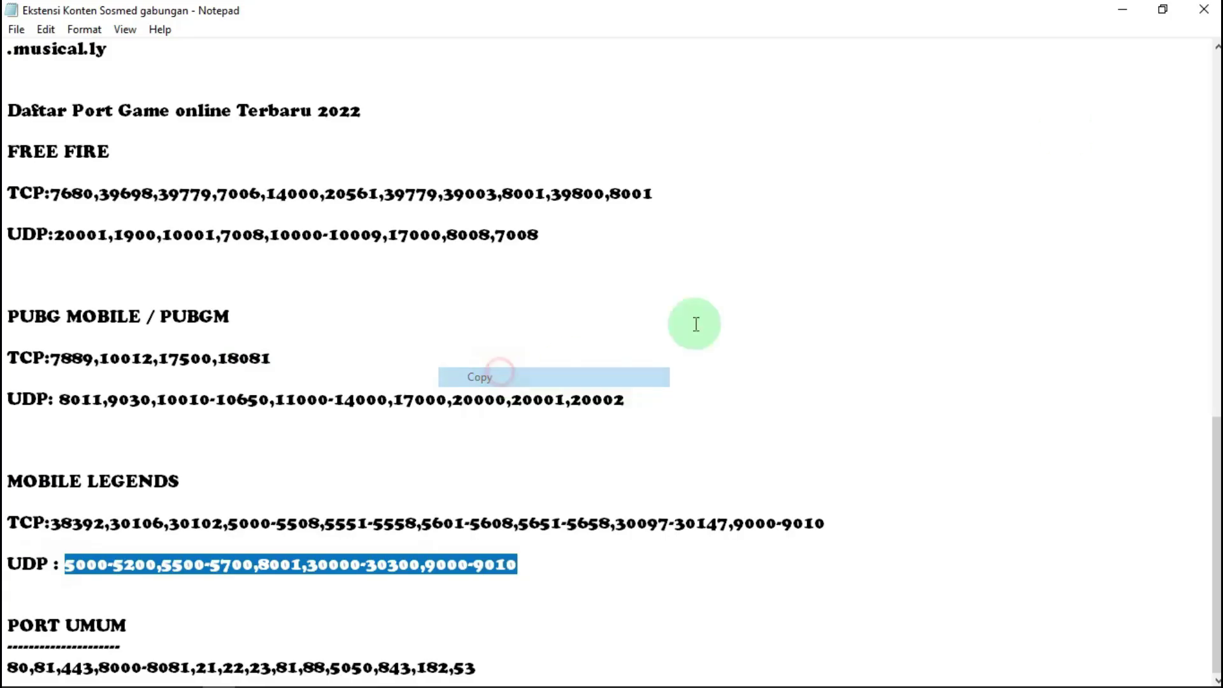
left_click(1123, 9)
left_click(250, 232)
left_click(255, 231)
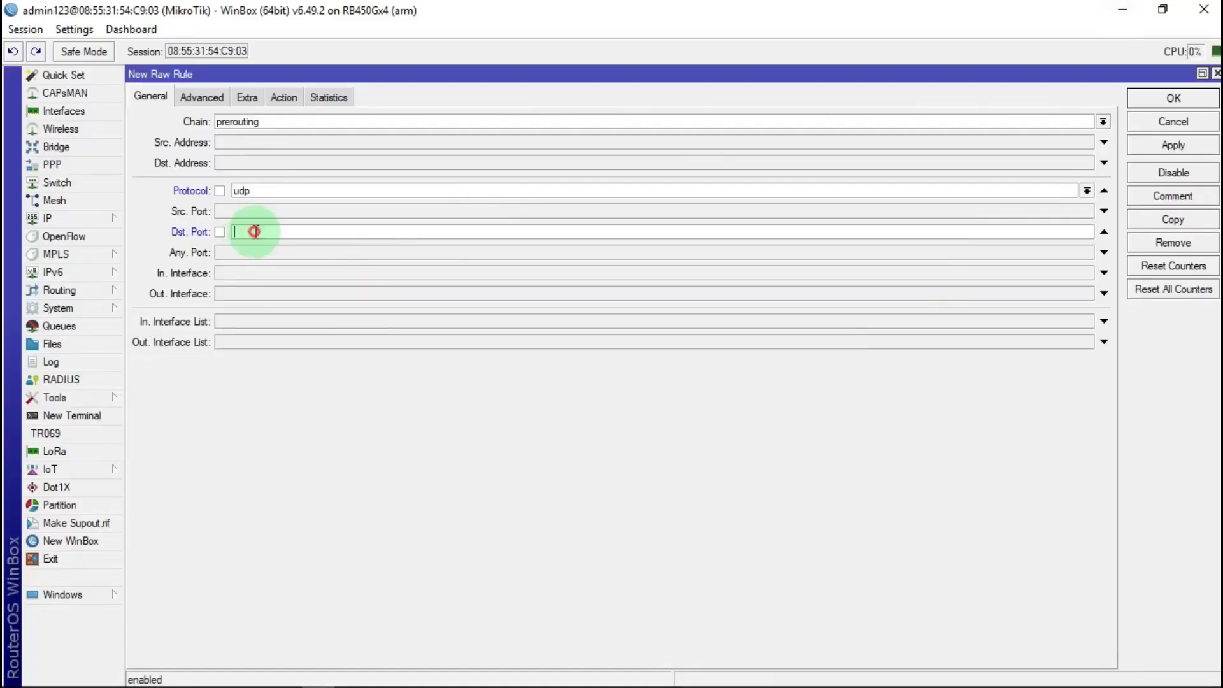
right_click(258, 235)
left_click(326, 283)
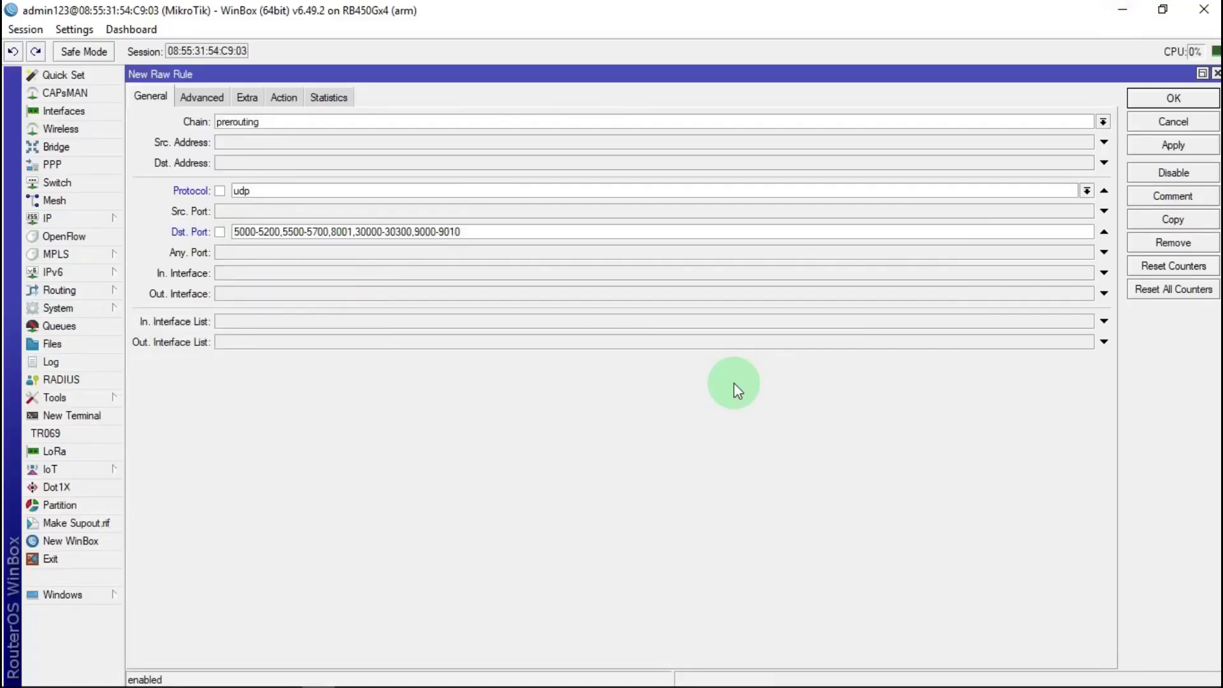
Step: Check the UDP rule's address list and action settings, and save the rule
left_click(205, 96)
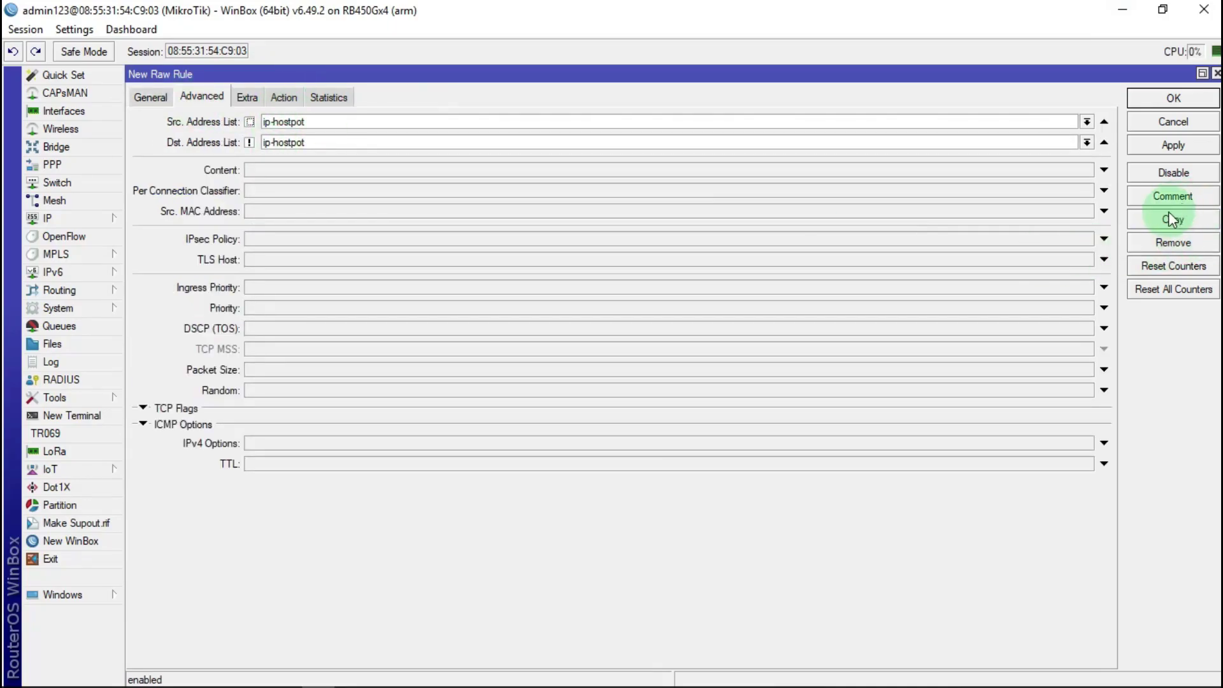
left_click(287, 101)
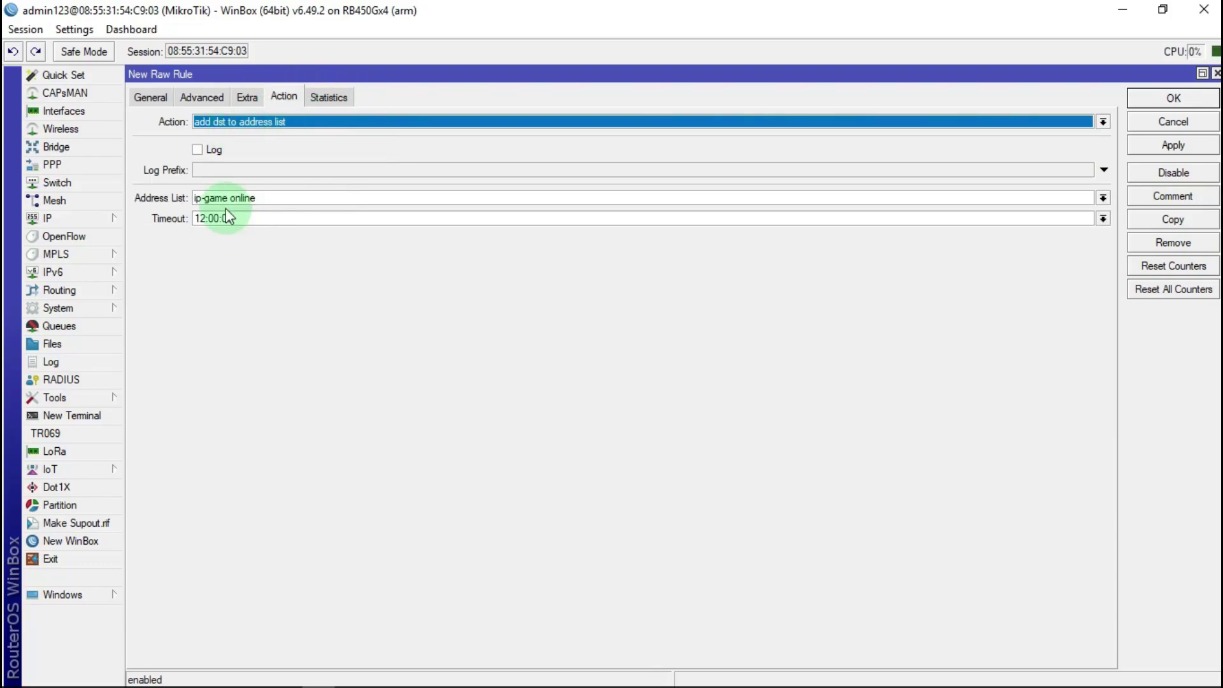
left_click(1173, 144)
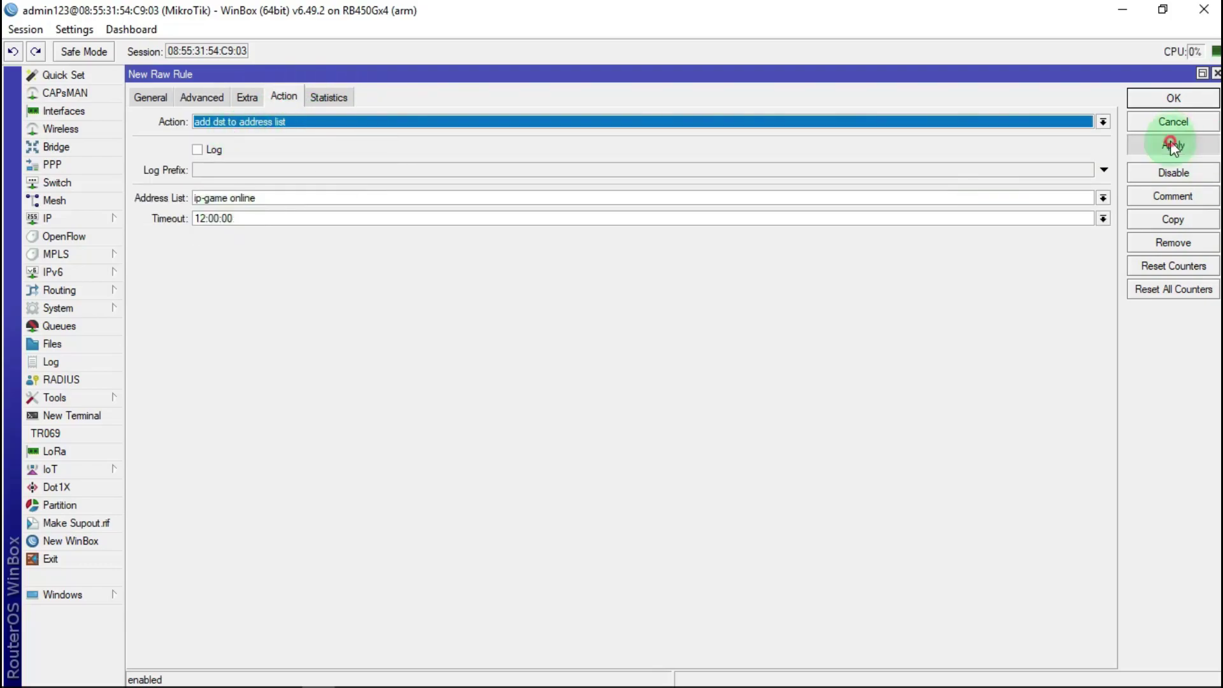
left_click(1189, 100)
left_click(1188, 99)
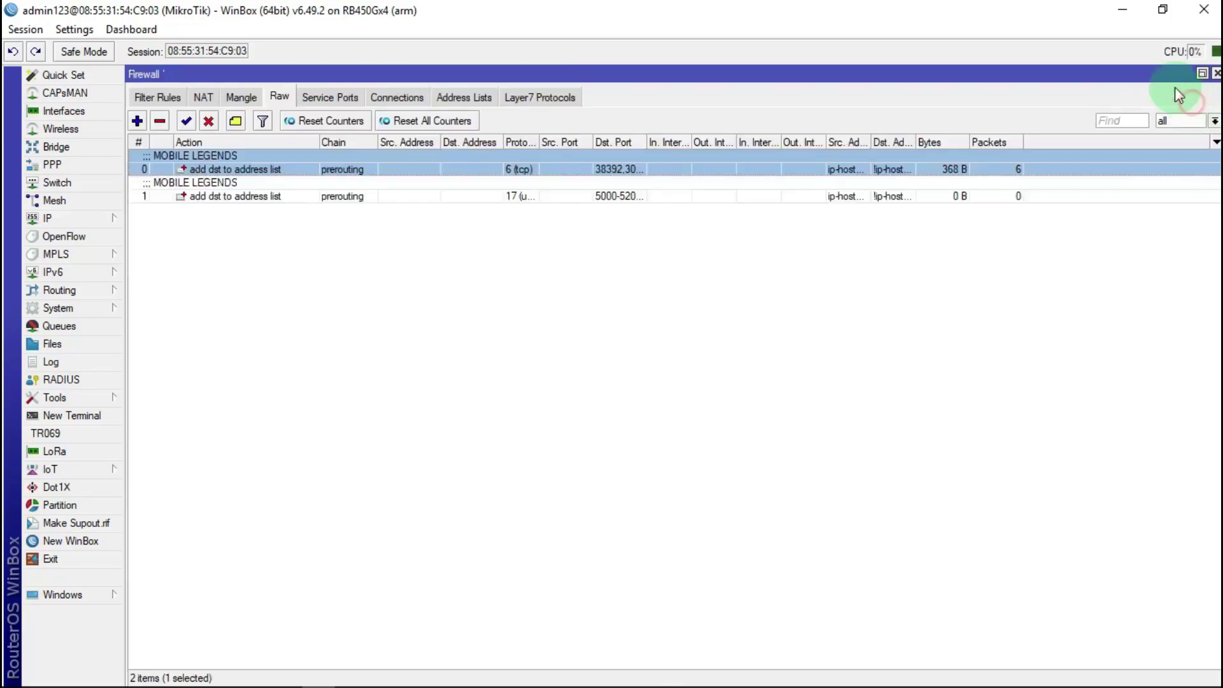
Step: Remove the duplicated MOBILE LEGENDS comment from the UDP raw rule and save it
double_click(202, 181)
left_click(1170, 196)
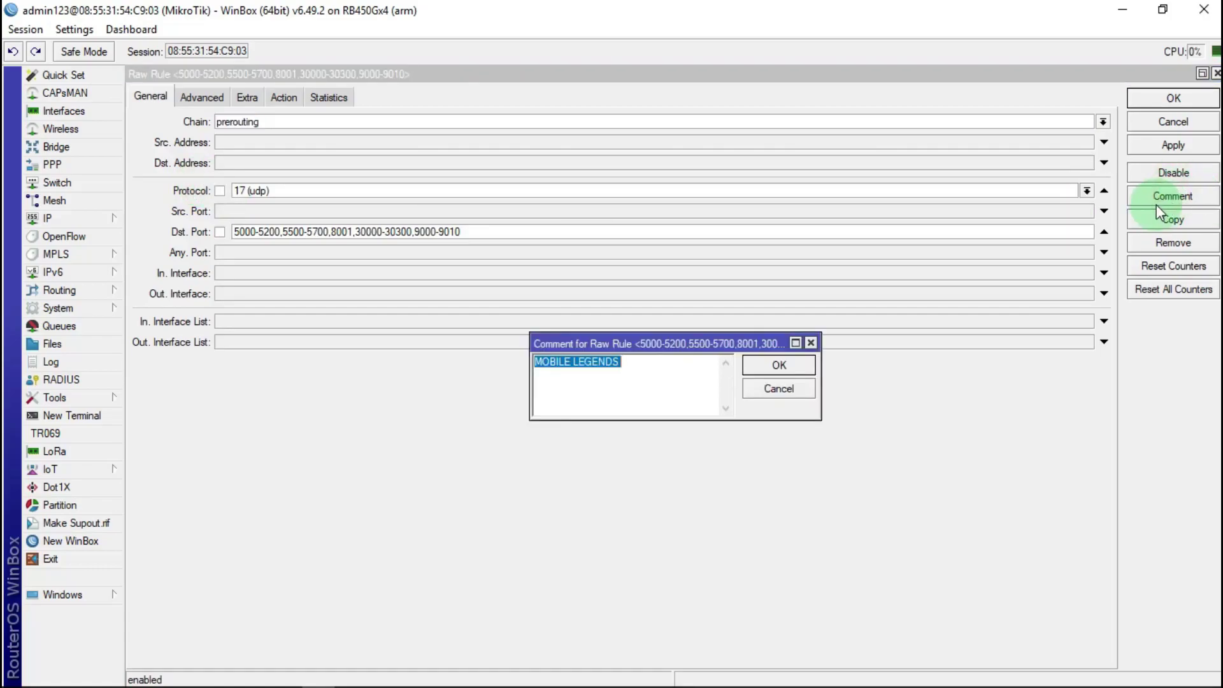
left_click(797, 365)
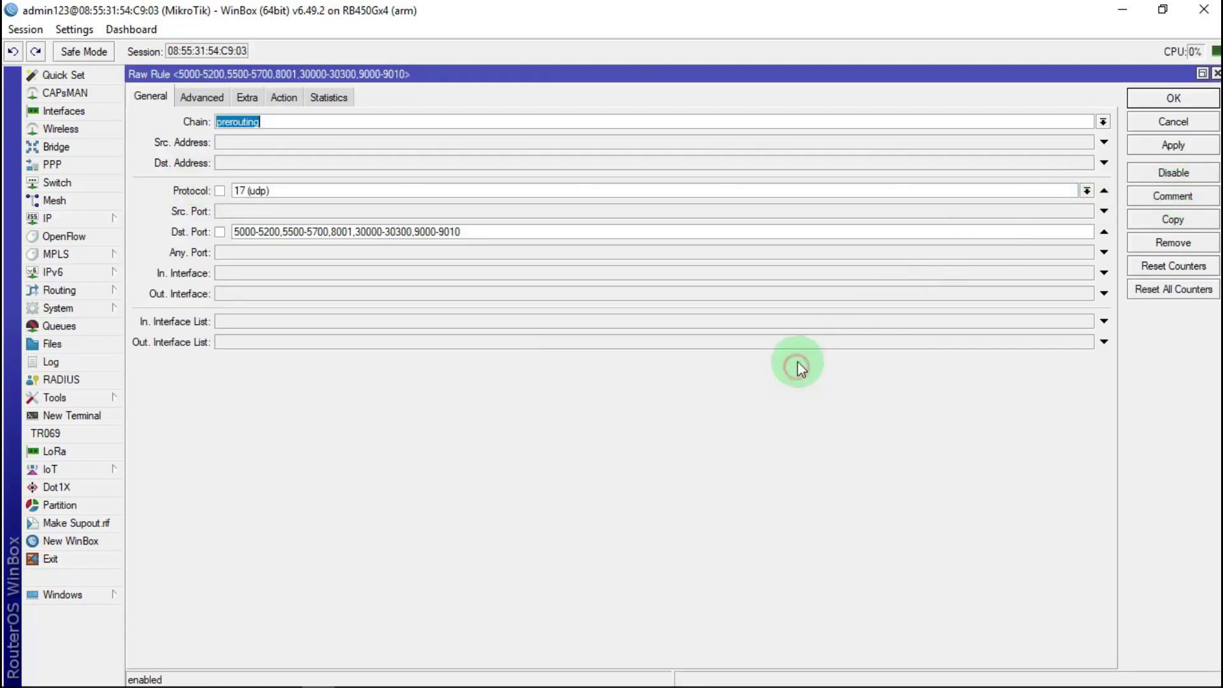
left_click(1172, 98)
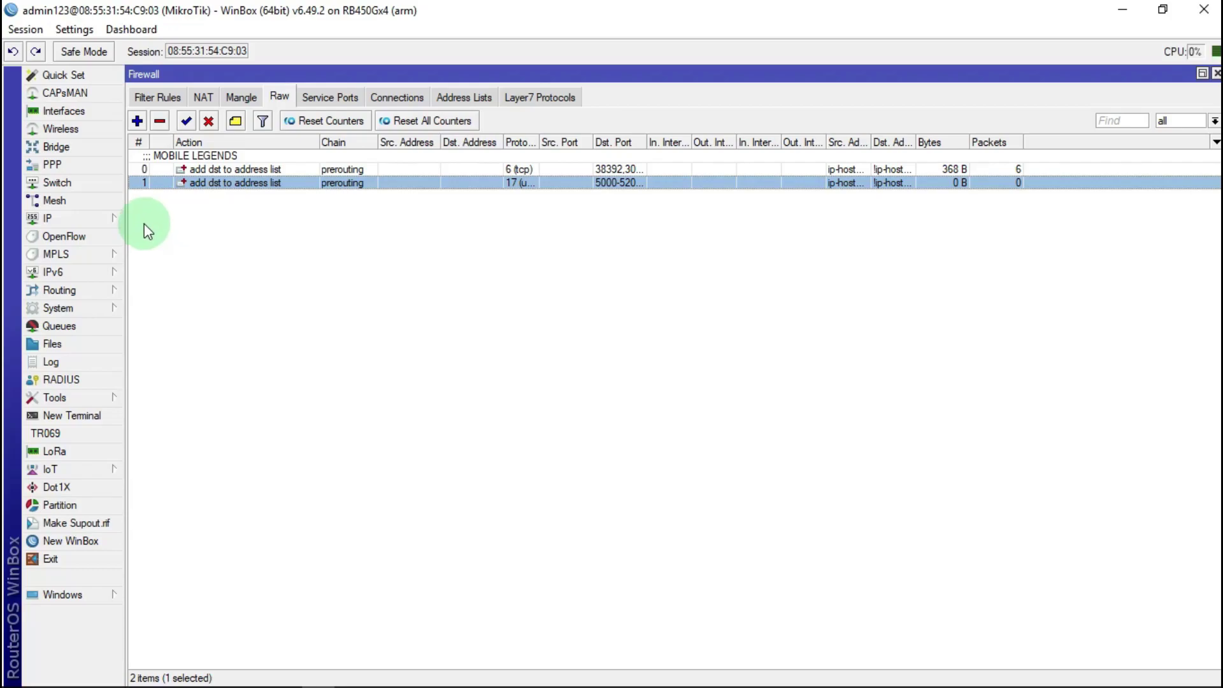
Step: Create another raw rule in the prerouting chain with protocol 6 (tcp) and destination port matching enabled
left_click(137, 120)
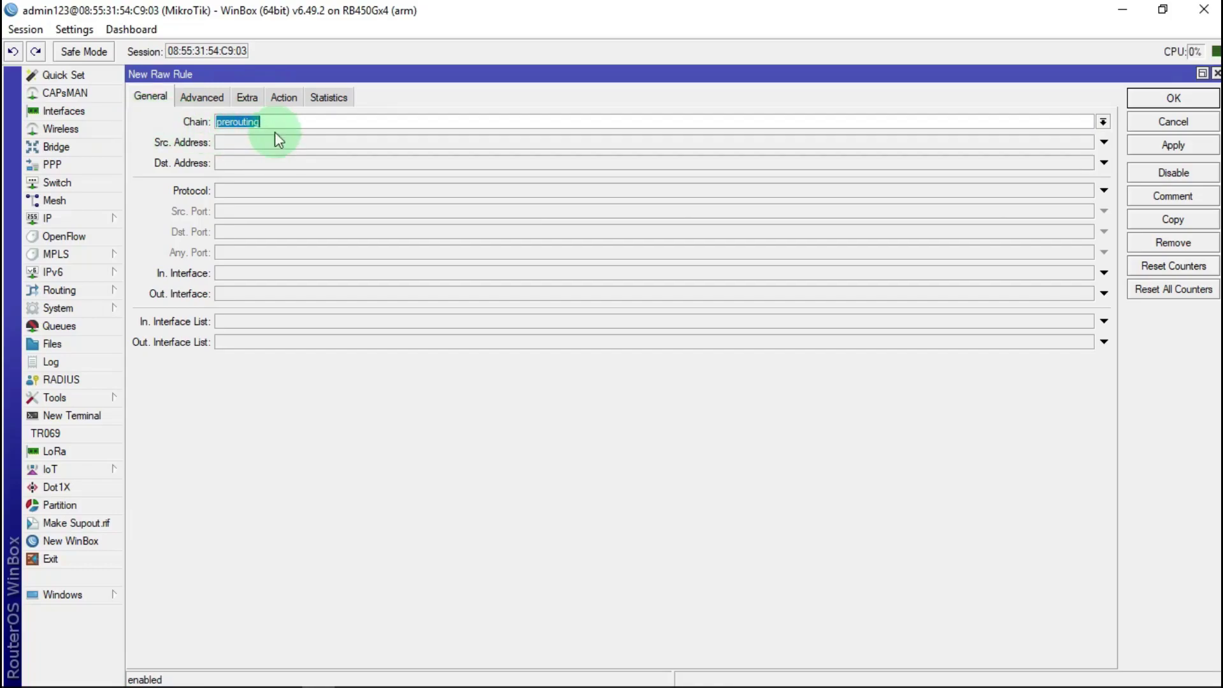
left_click(237, 191)
left_click(230, 232)
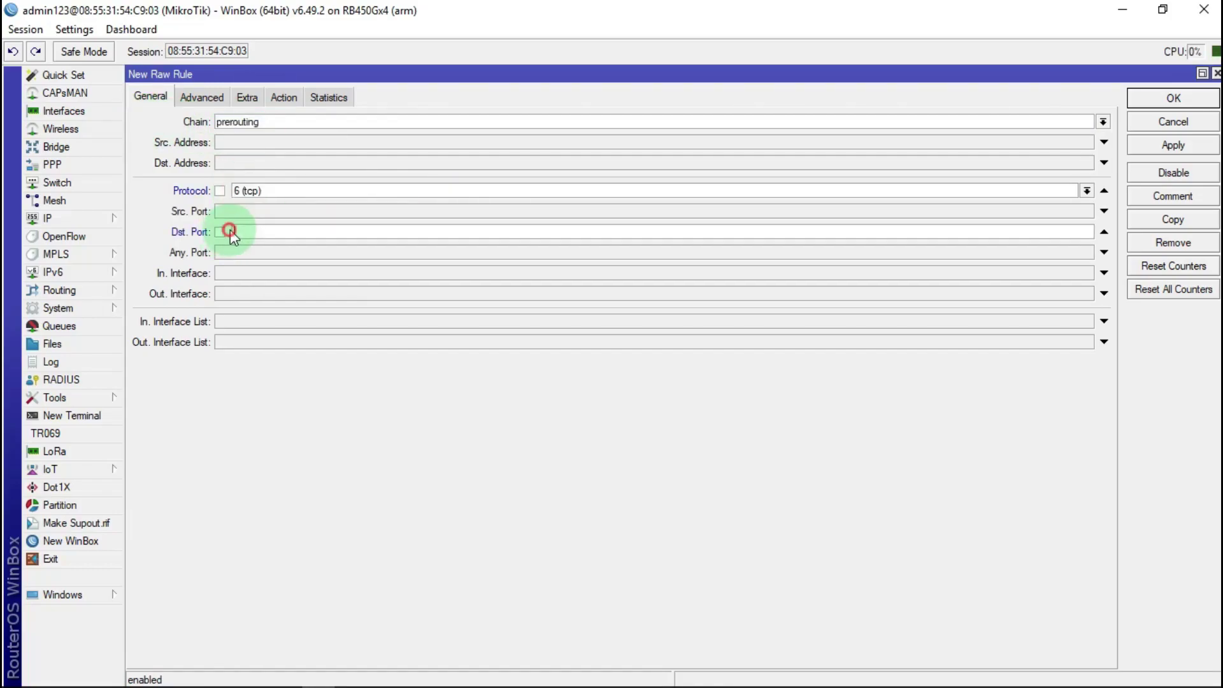
Step: Switch to the Notepad port list, copy the TCP ports listed for Free Fire and return to WinBox
left_click(217, 677)
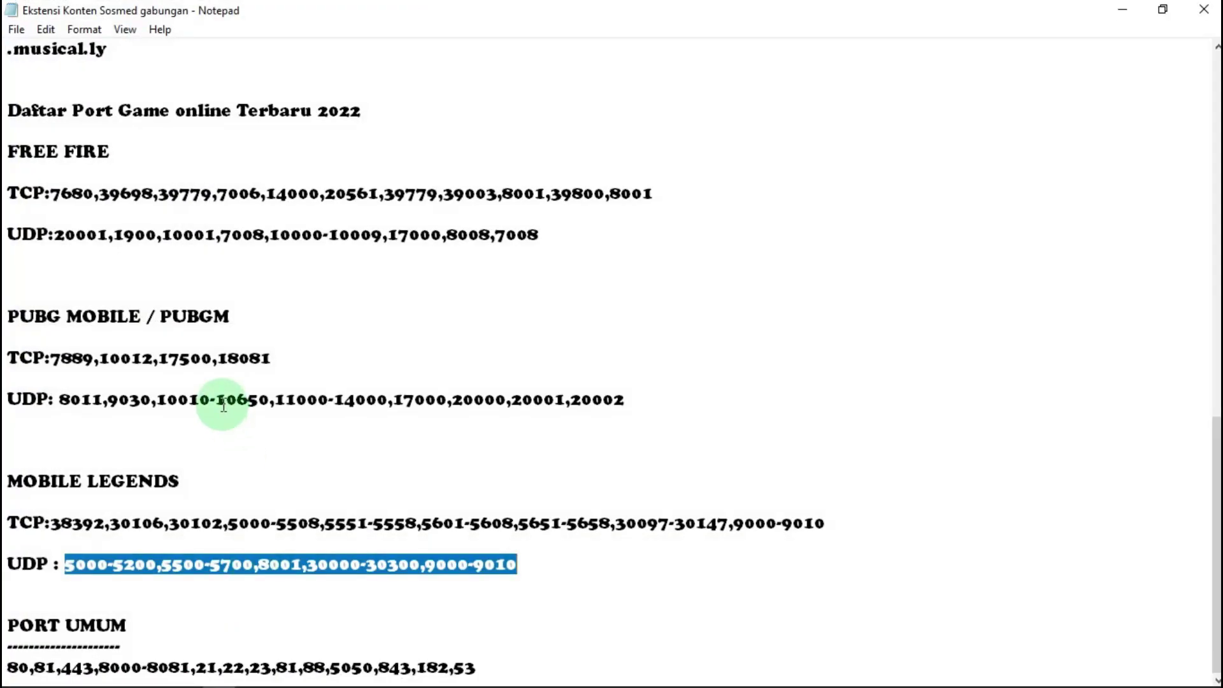
left_click_drag(57, 193, 325, 193)
left_click(50, 193)
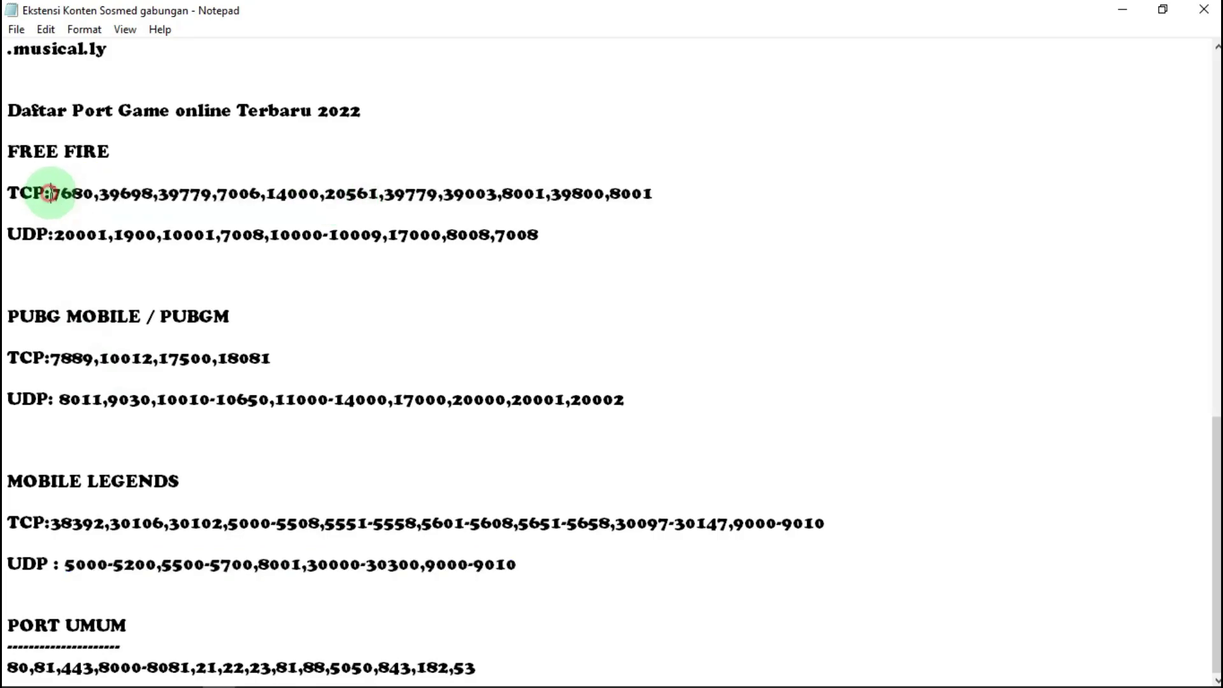
left_click_drag(50, 193, 721, 194)
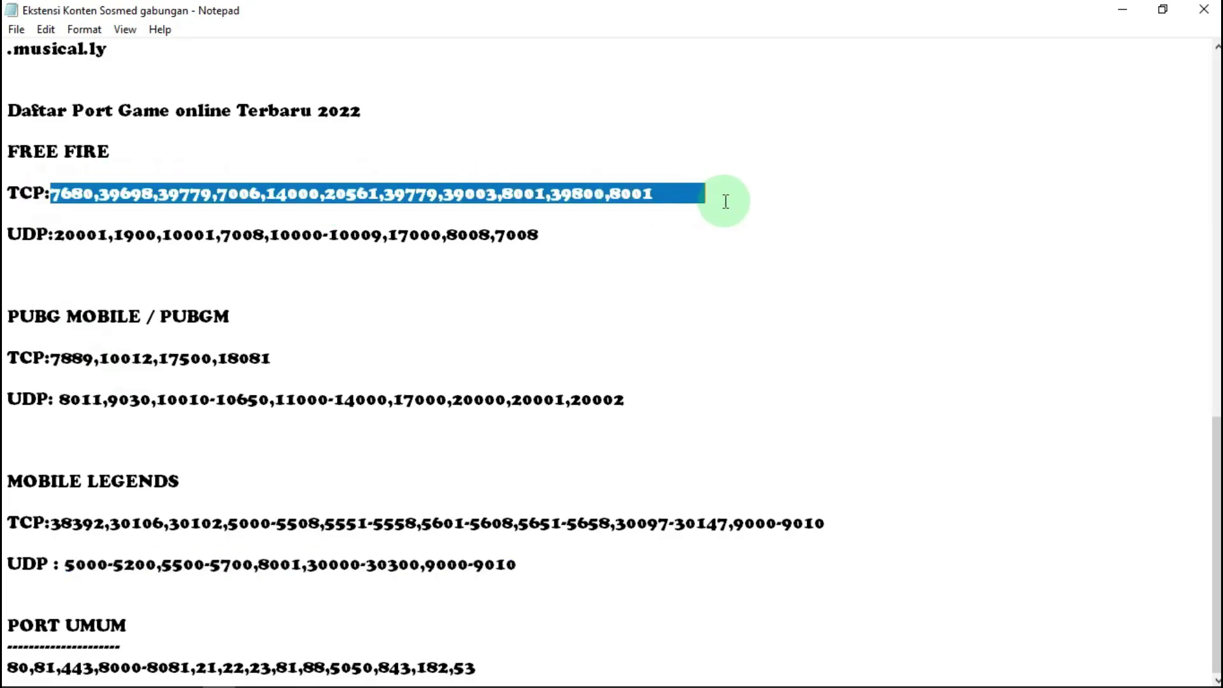
right_click(495, 198)
left_click(538, 251)
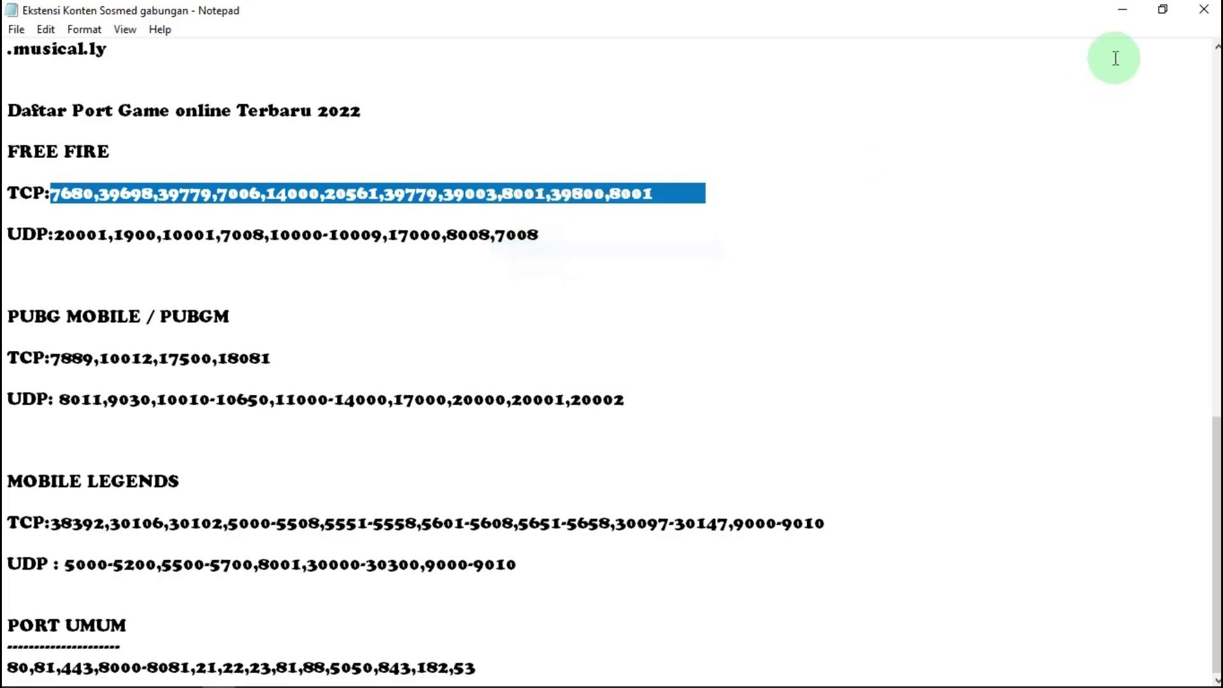
left_click(1122, 9)
Step: Paste the copied Free Fire TCP ports 7680,39698,39779,7006,14000,20561,39779,39003,8001,39800,8001 as the new raw rule's destination ports
left_click(253, 231)
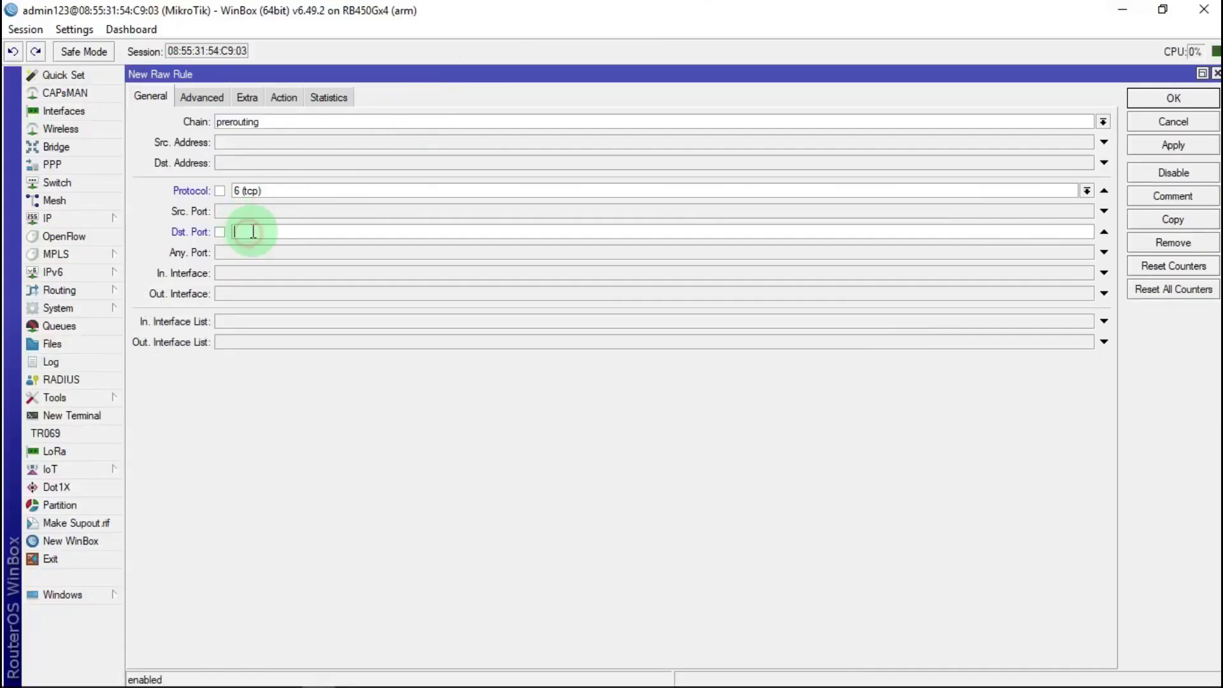
right_click(253, 232)
left_click(322, 281)
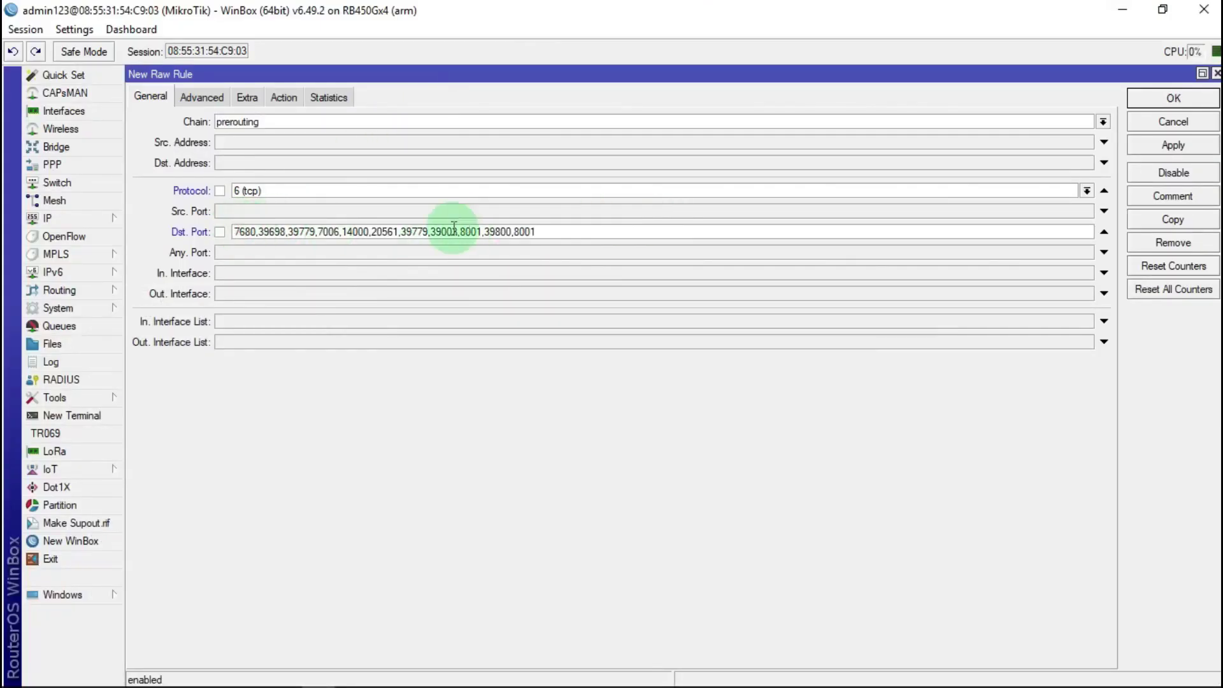
Step: Set the rule's source address list to ip-hostpot and its destination address list to negated ip-hostpot
left_click(210, 97)
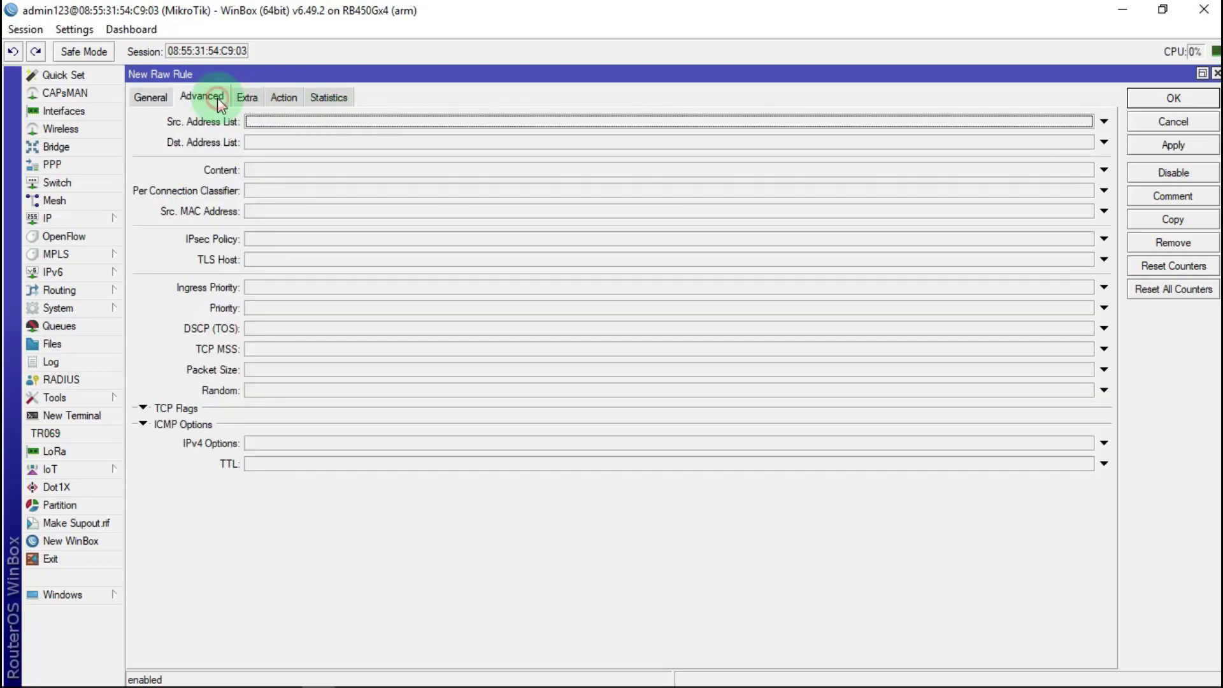
left_click(269, 127)
left_click(1086, 121)
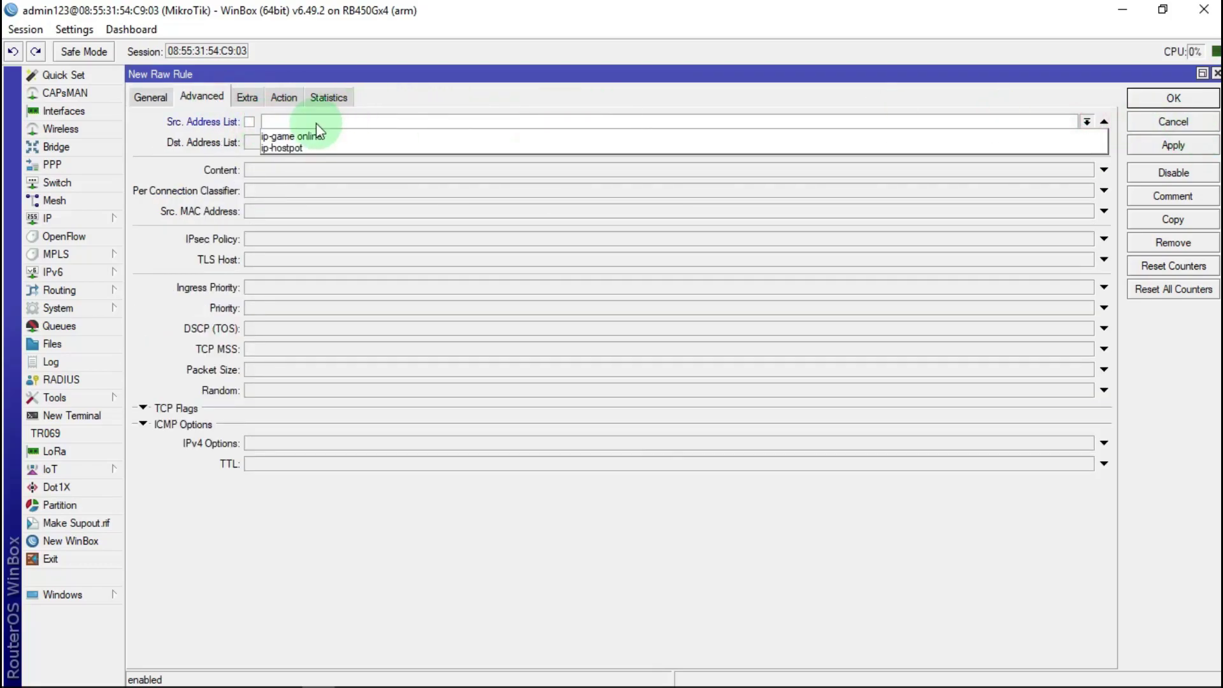
left_click(295, 148)
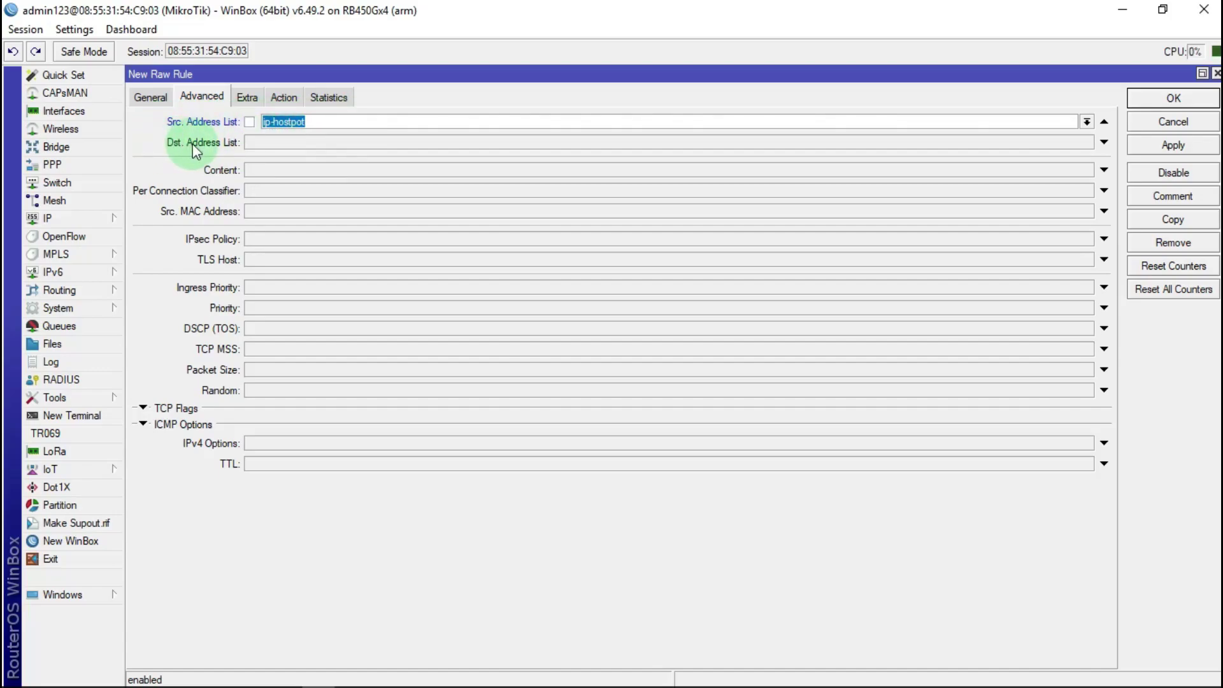
left_click(268, 143)
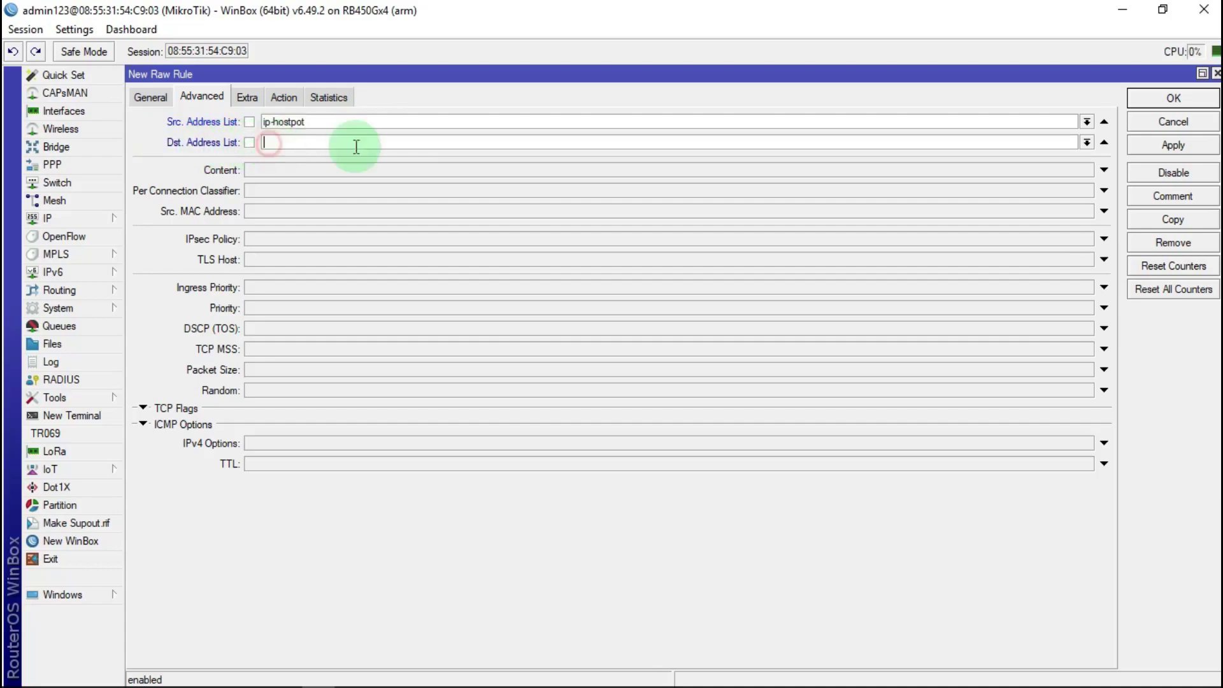
left_click(1087, 142)
left_click(320, 168)
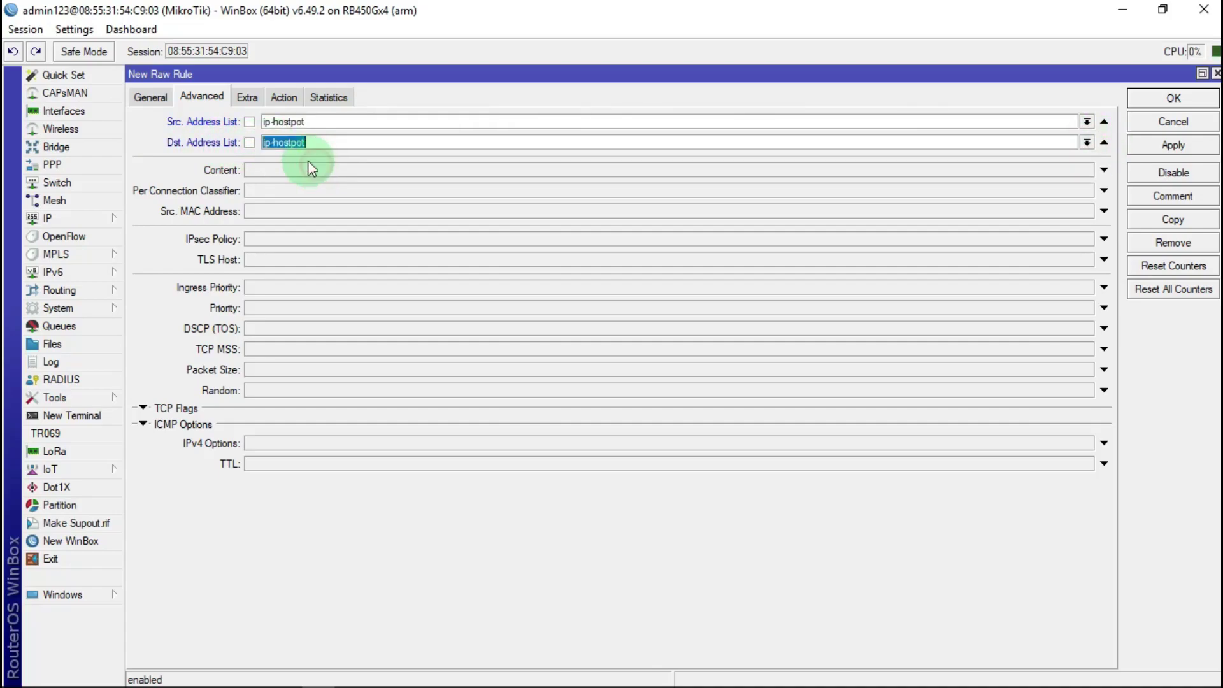
left_click(251, 143)
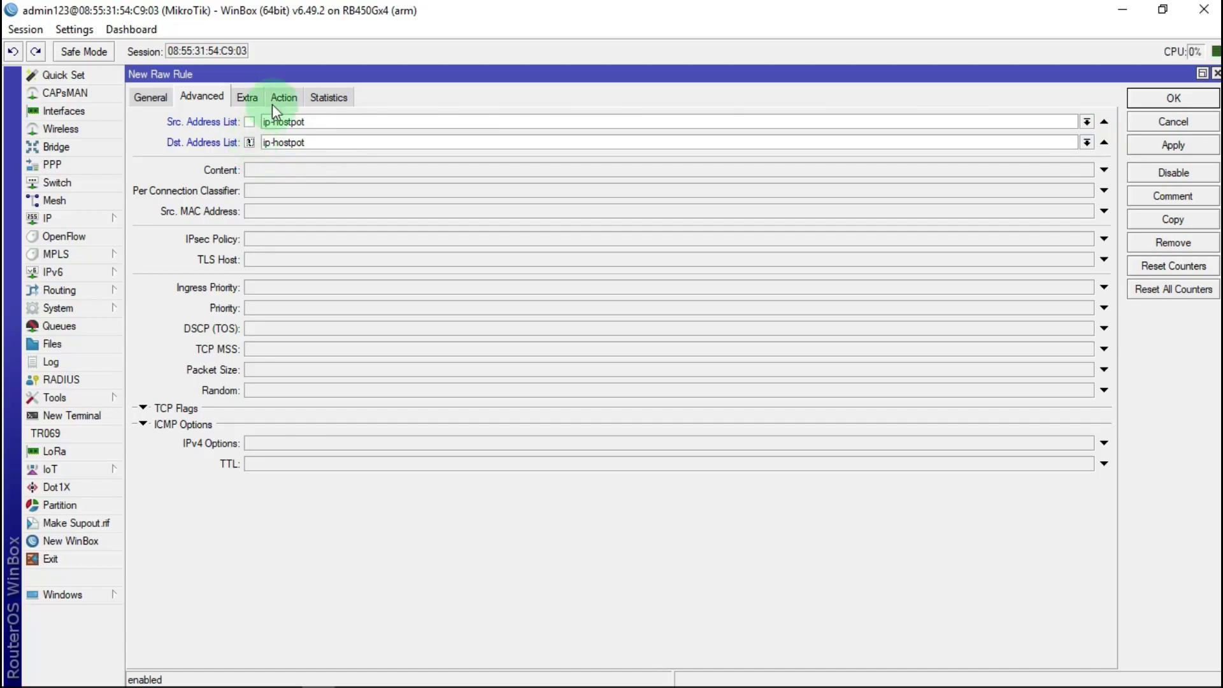
Step: Set the rule's action to add dst to address list ip-game online with a timeout of 12:00:00, and apply the rule
left_click(293, 97)
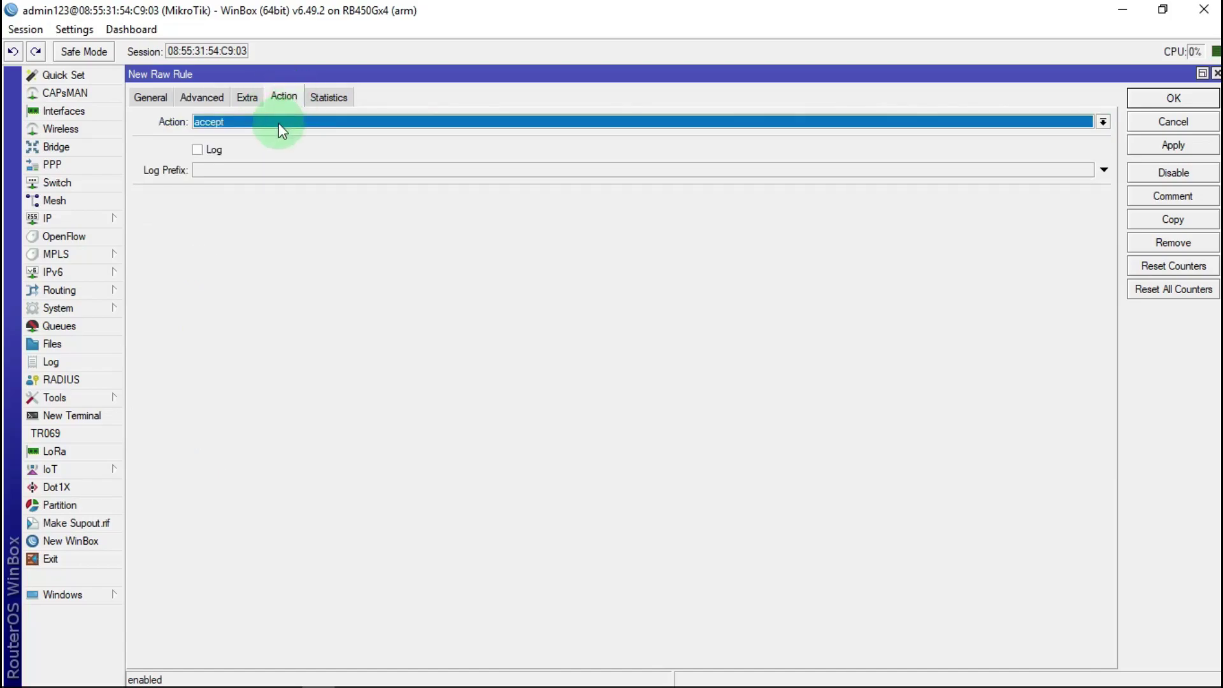
left_click(257, 123)
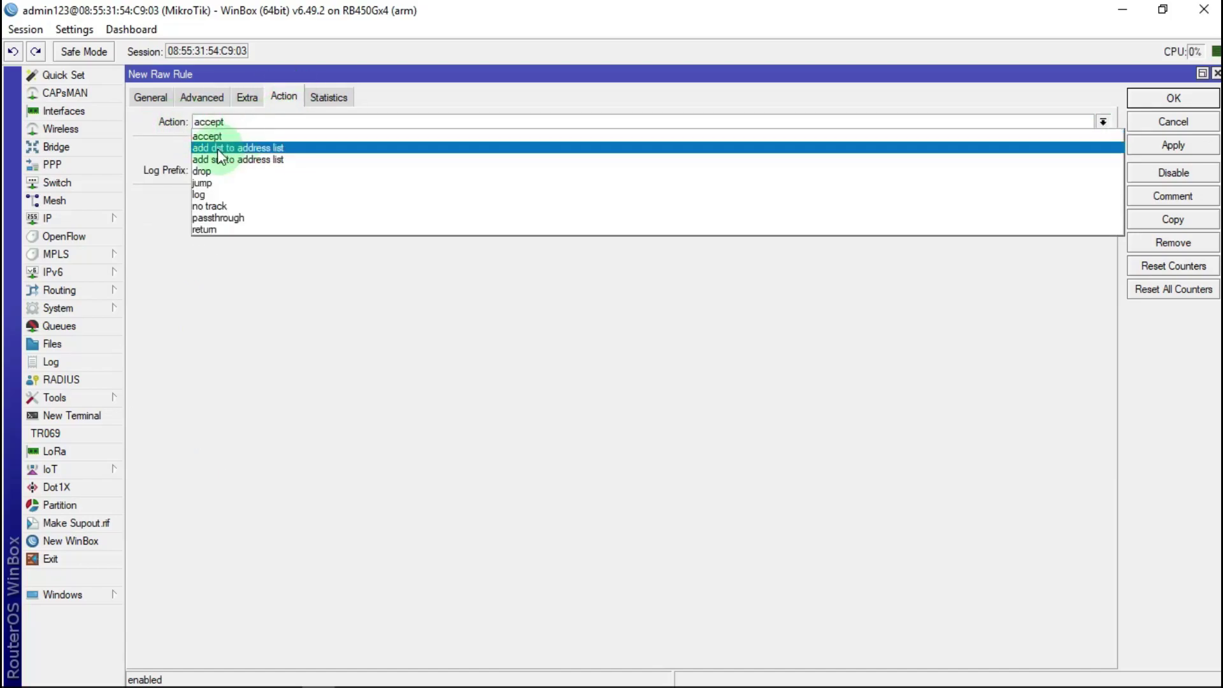
left_click(241, 150)
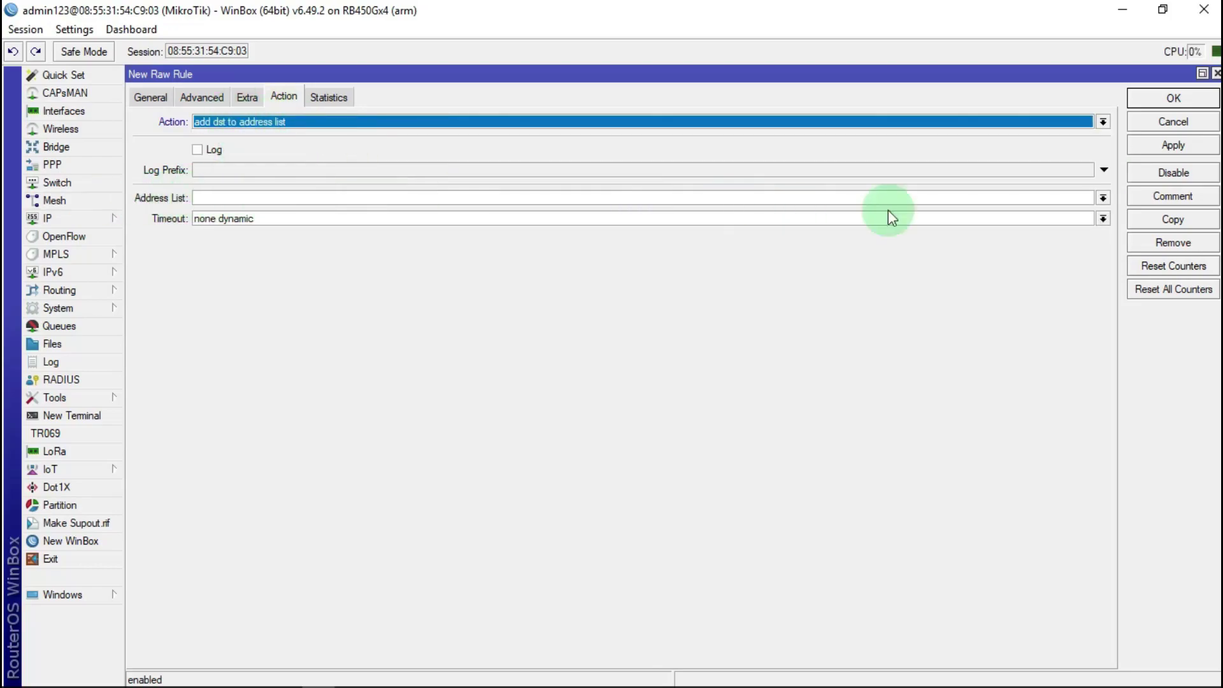
left_click(1103, 197)
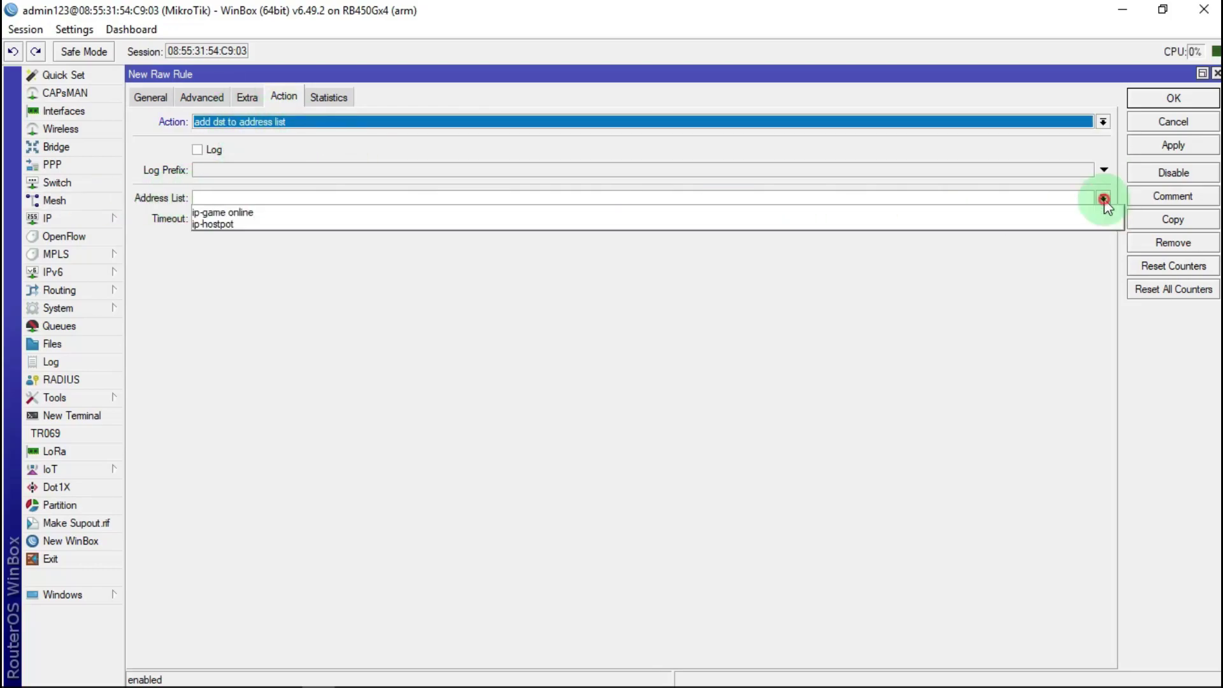
left_click(219, 211)
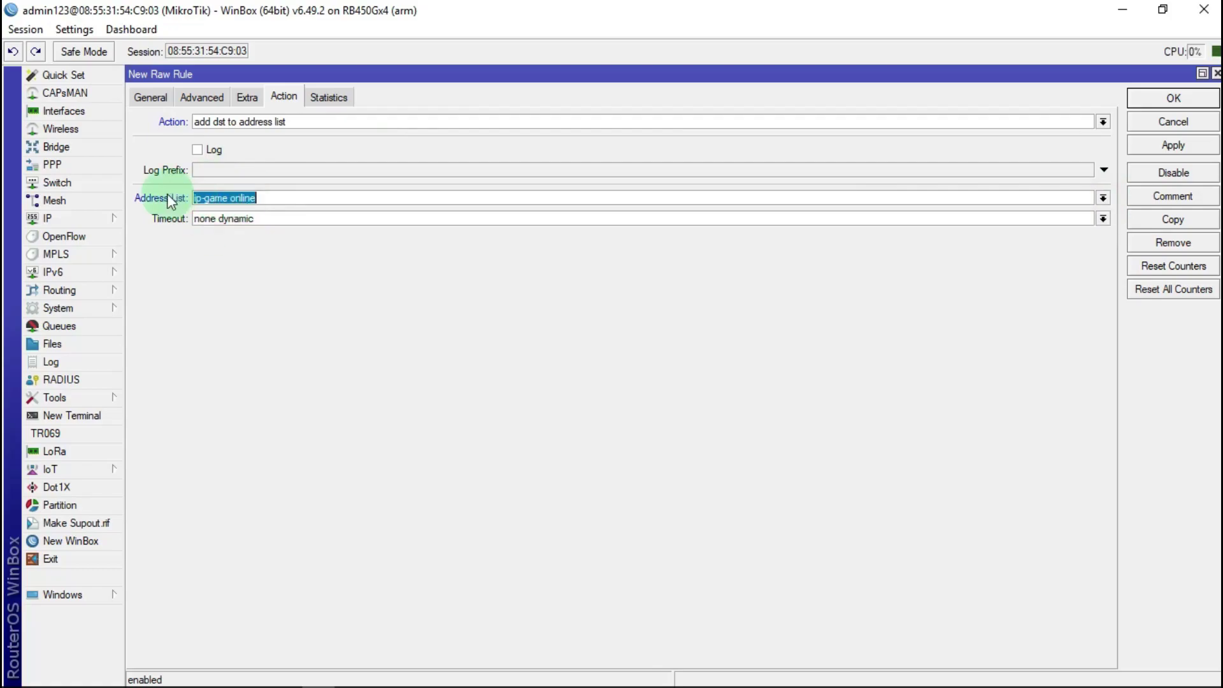
left_click_drag(258, 218, 191, 221)
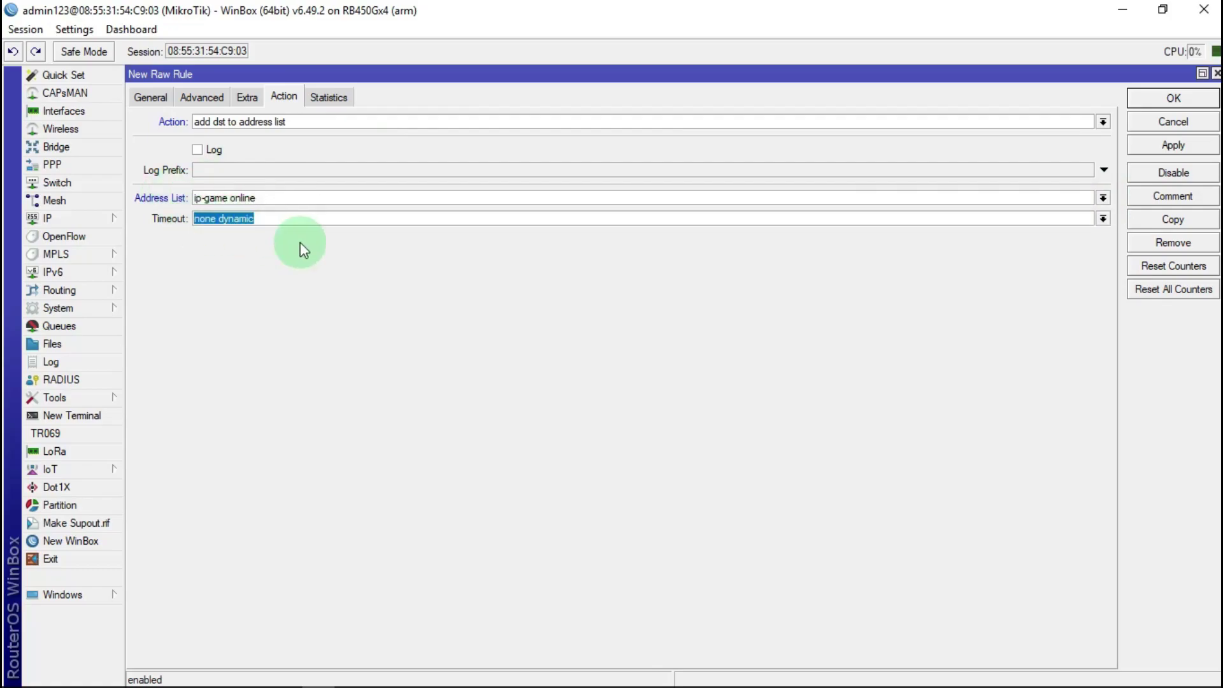
type("12")
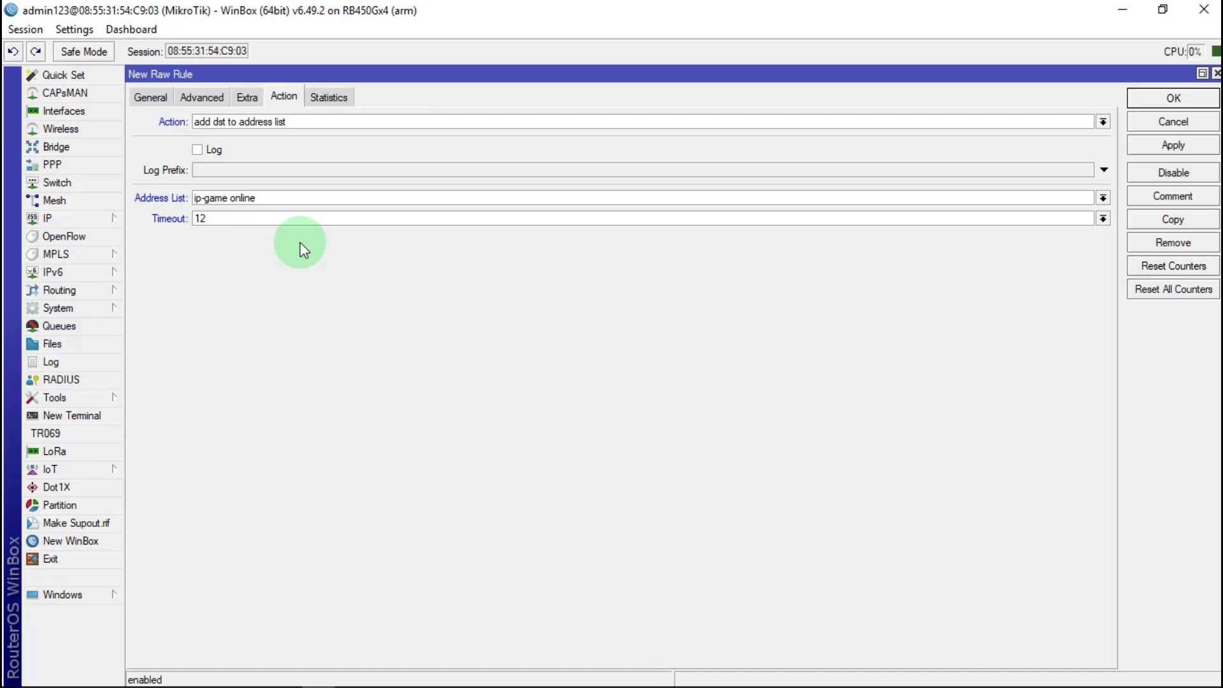
type(":00:00")
left_click(1202, 151)
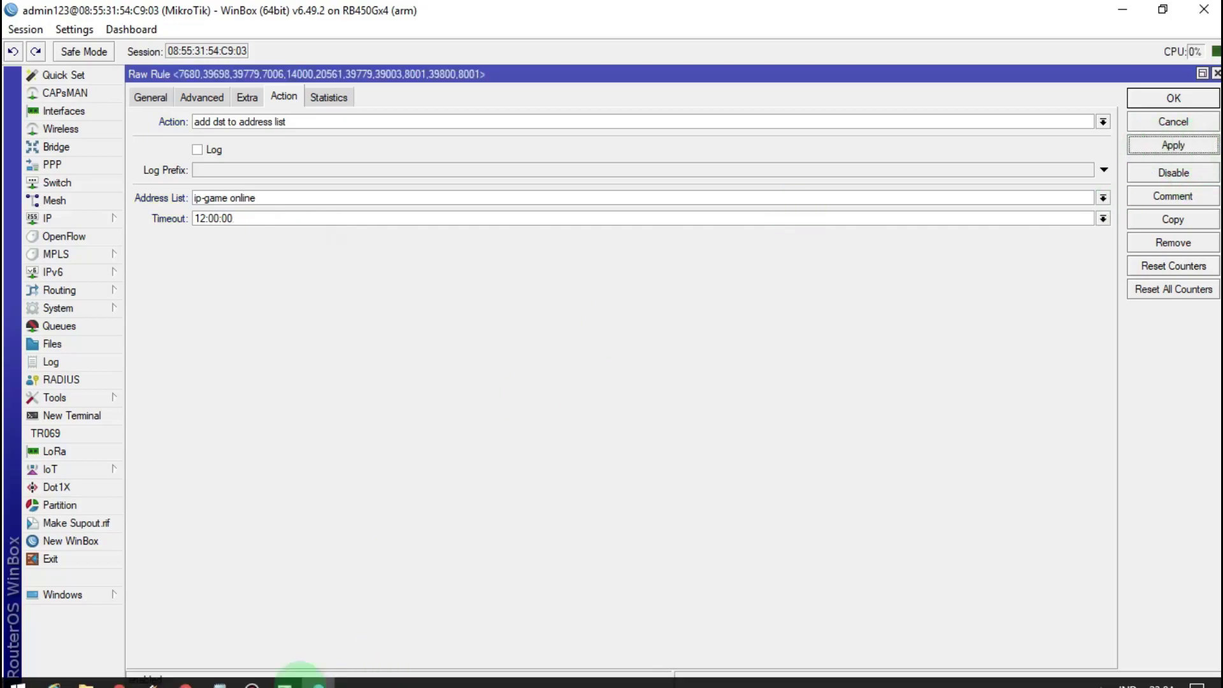
Step: Switch to the Notepad port list, copy the FREE FIRE heading and return to WinBox
left_click(222, 673)
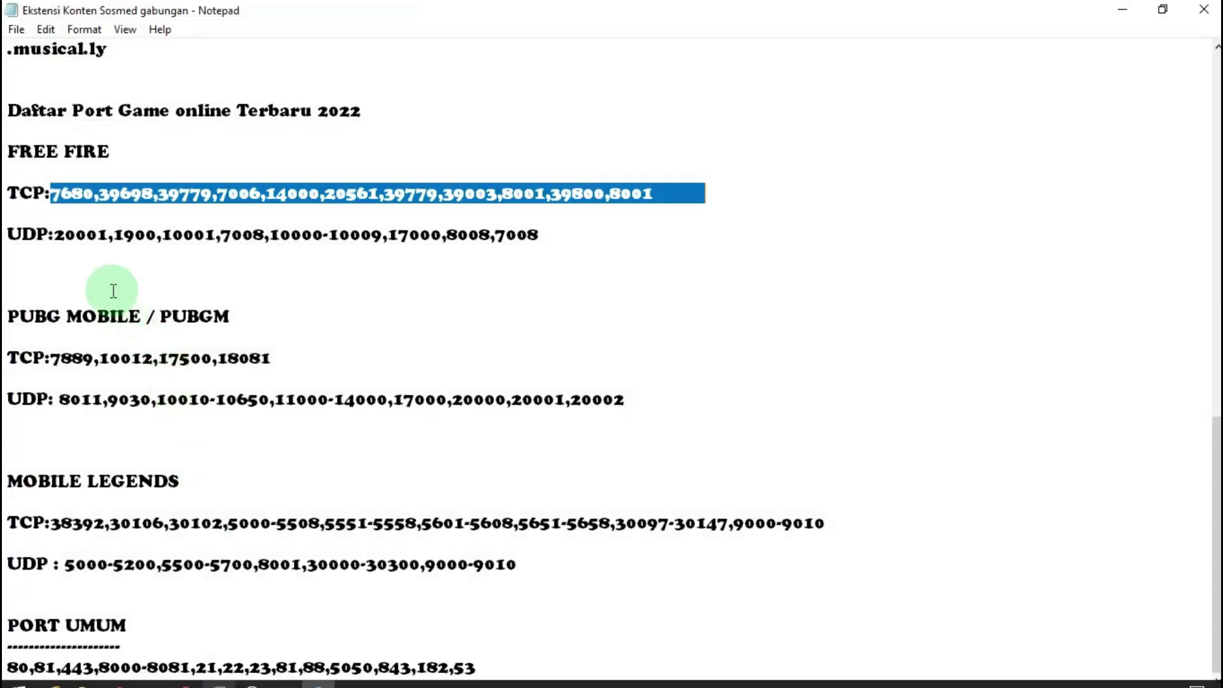
left_click(8, 151)
left_click_drag(9, 151, 203, 172)
left_click_drag(8, 151, 111, 151)
right_click(83, 151)
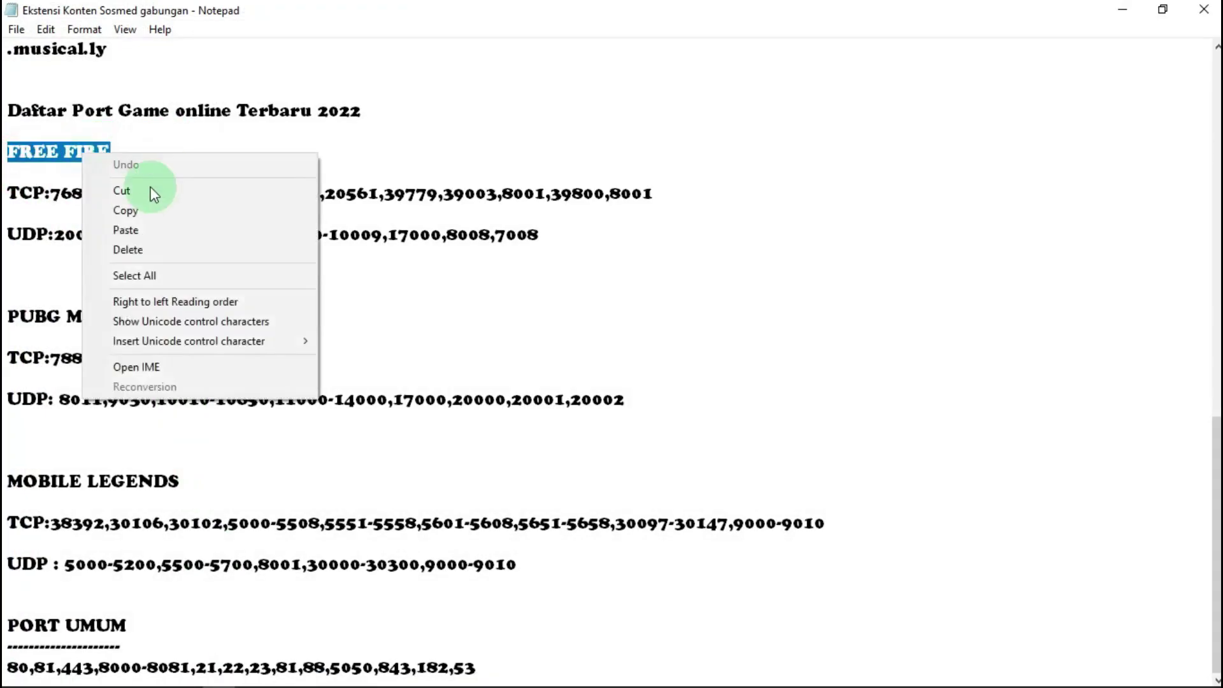
left_click(131, 211)
left_click(1126, 16)
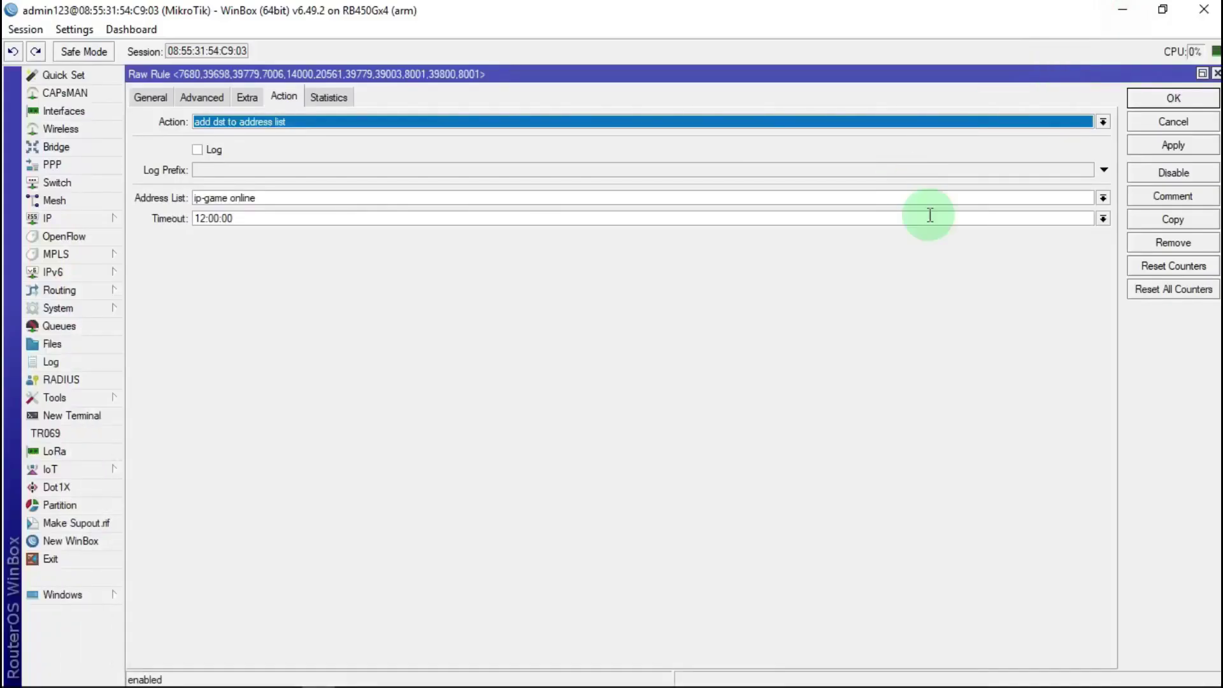
Step: Paste FREE FIRE as the TCP raw rule's comment and save the rule
left_click(1173, 196)
right_click(594, 369)
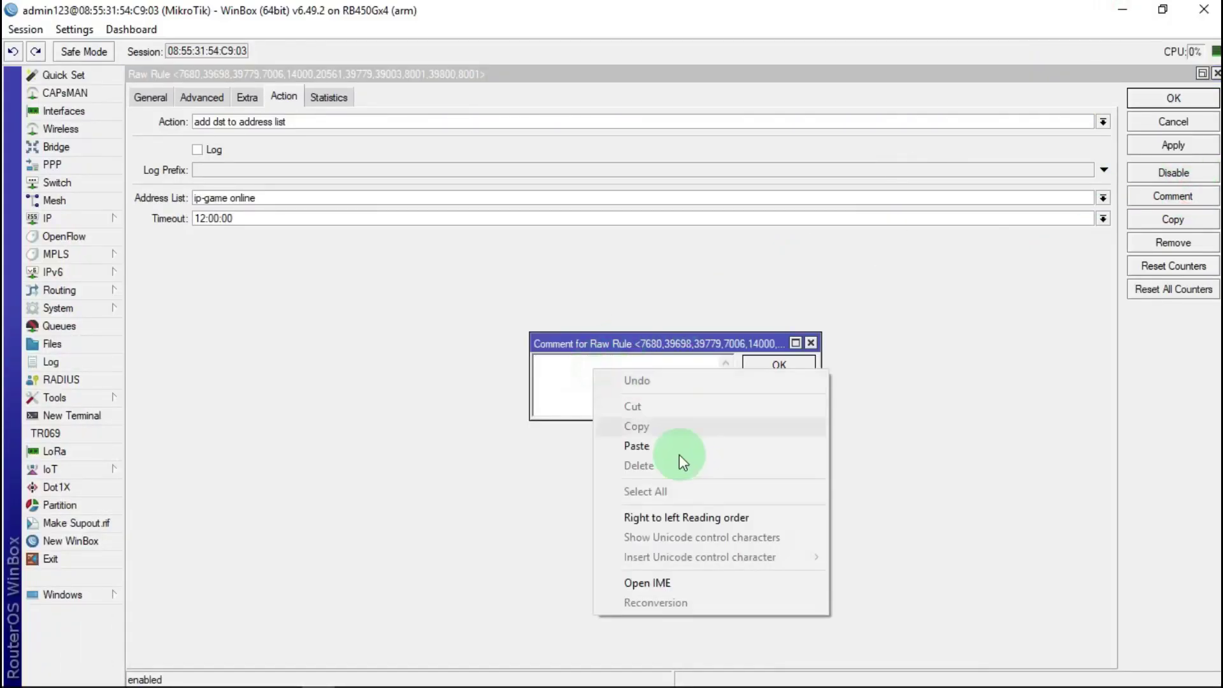
left_click(663, 442)
left_click(788, 370)
left_click(1174, 98)
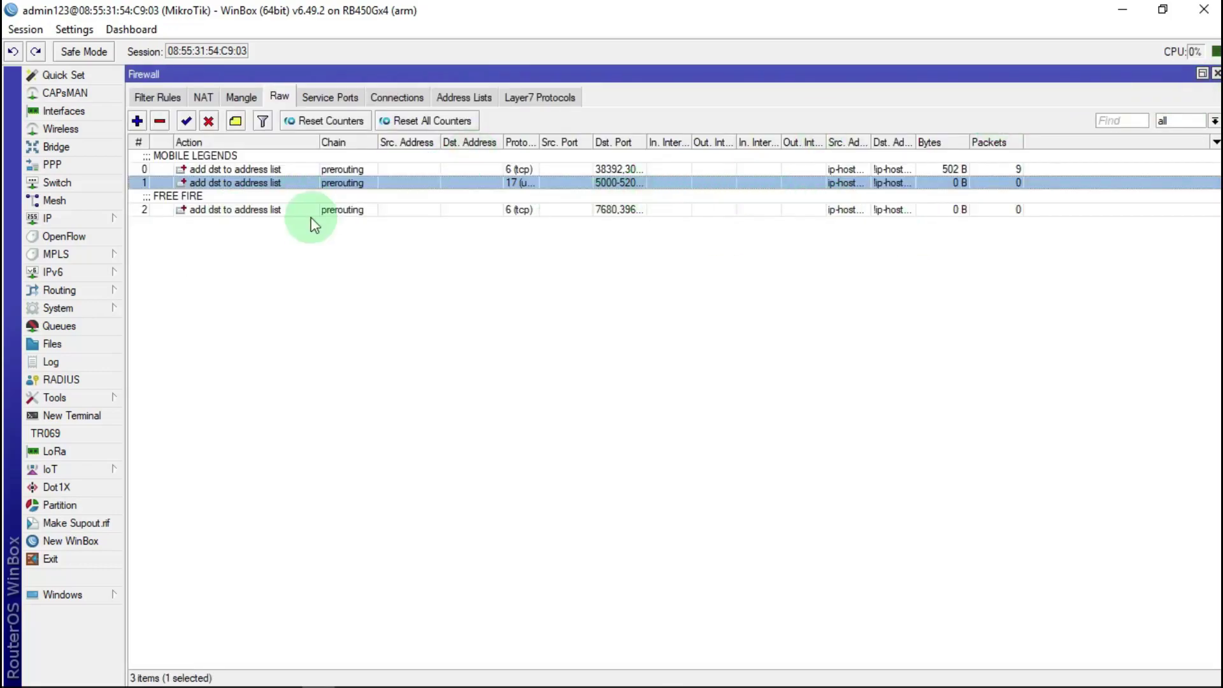
Step: Duplicate the FREE FIRE TCP raw rule, change the copy's protocol to udp and clear its destination ports
left_click(273, 210)
double_click(272, 211)
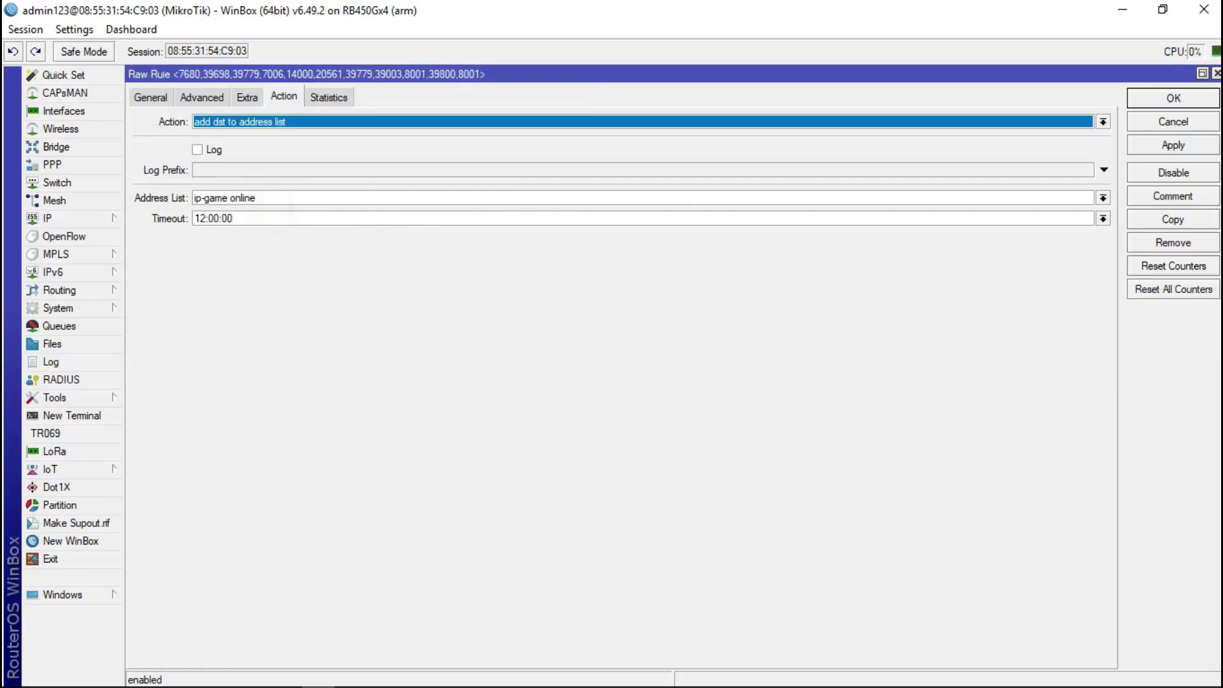
left_click(1171, 219)
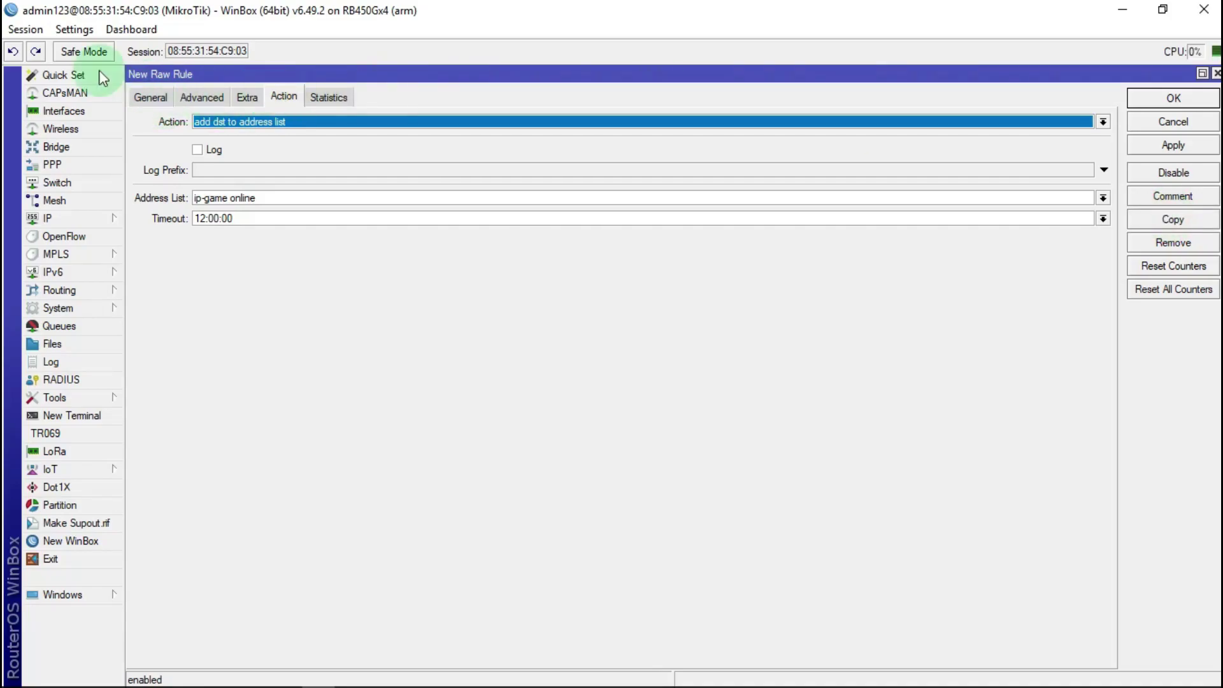
left_click(138, 95)
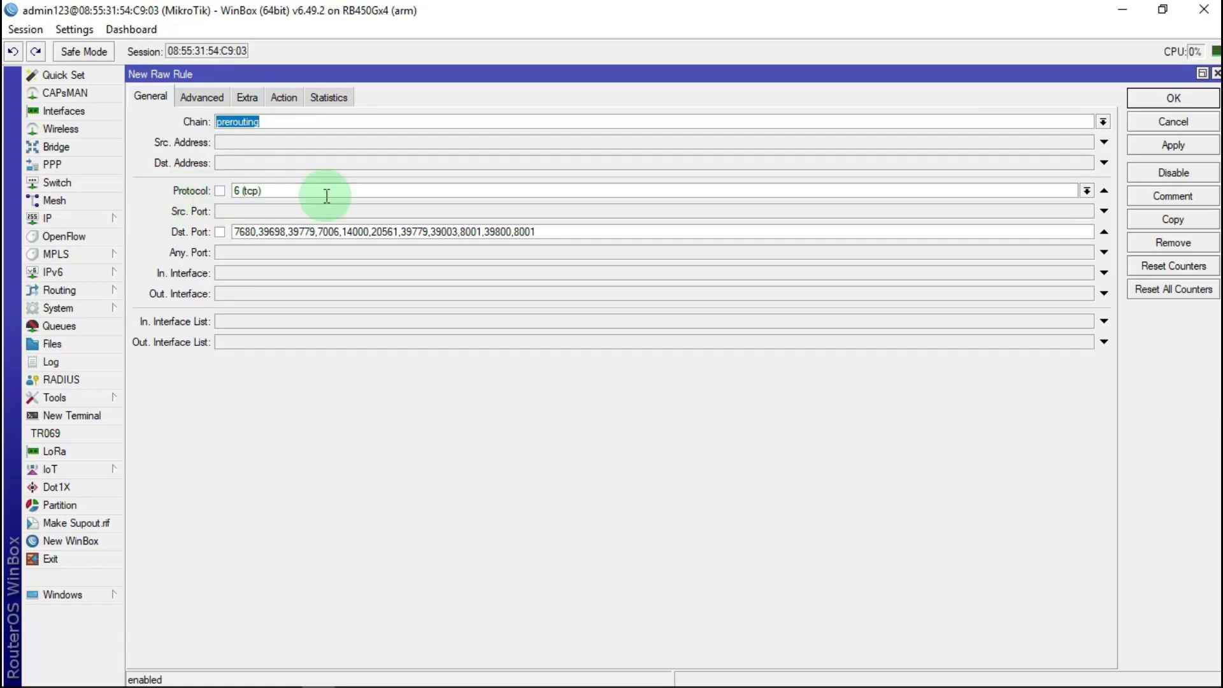
left_click(1088, 190)
left_click(250, 299)
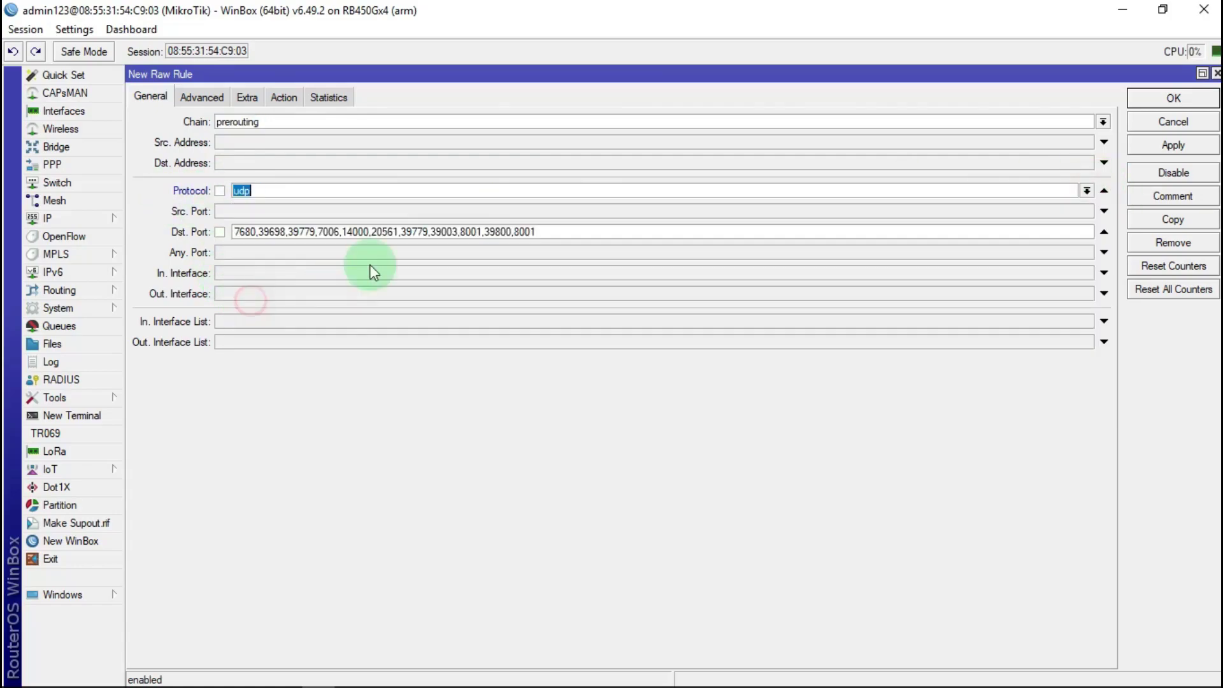
left_click_drag(544, 232, 225, 252)
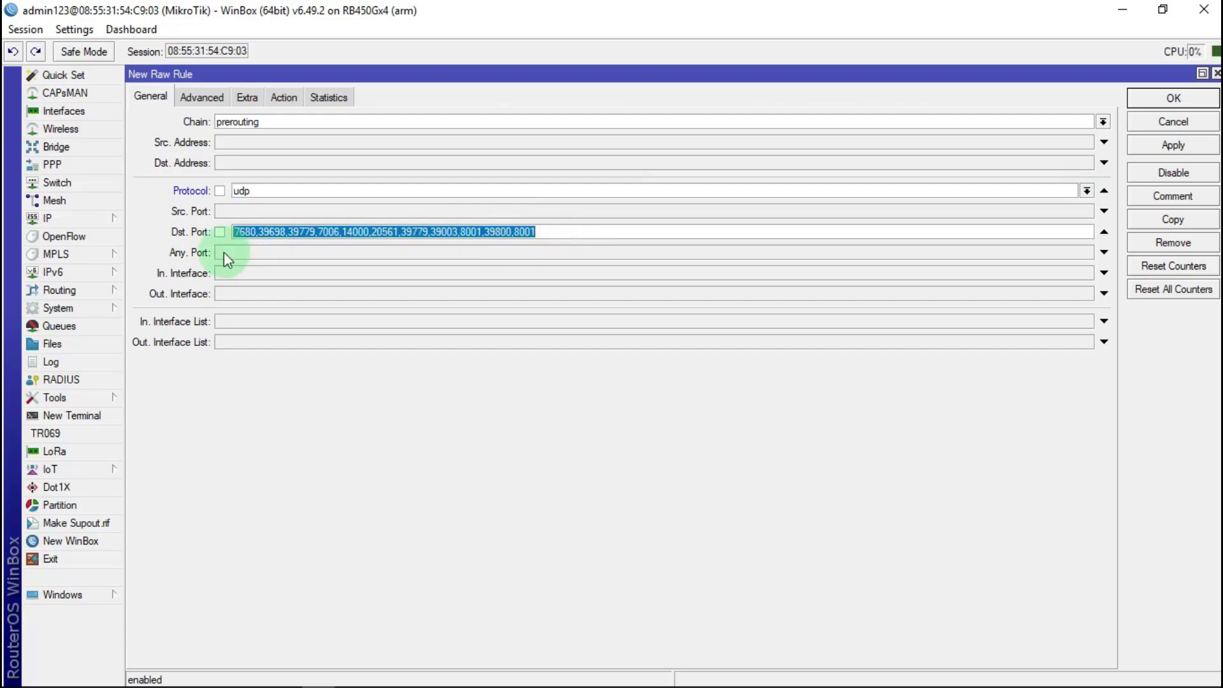
key("BackSpace")
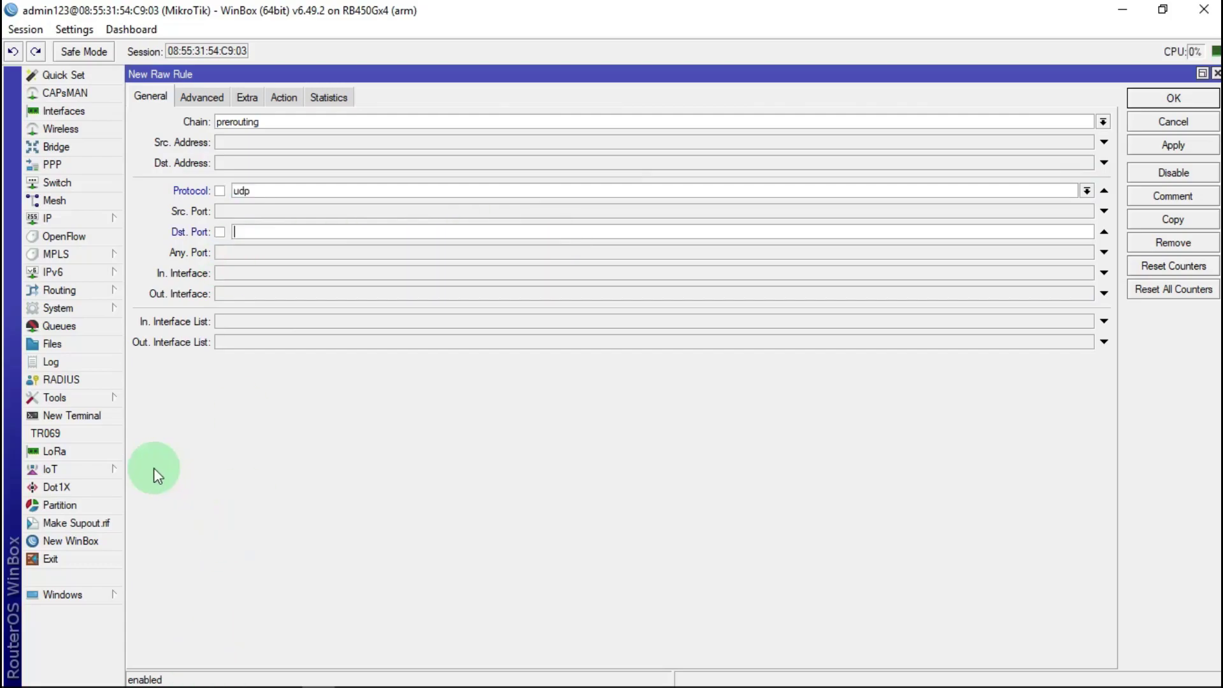
left_click(219, 674)
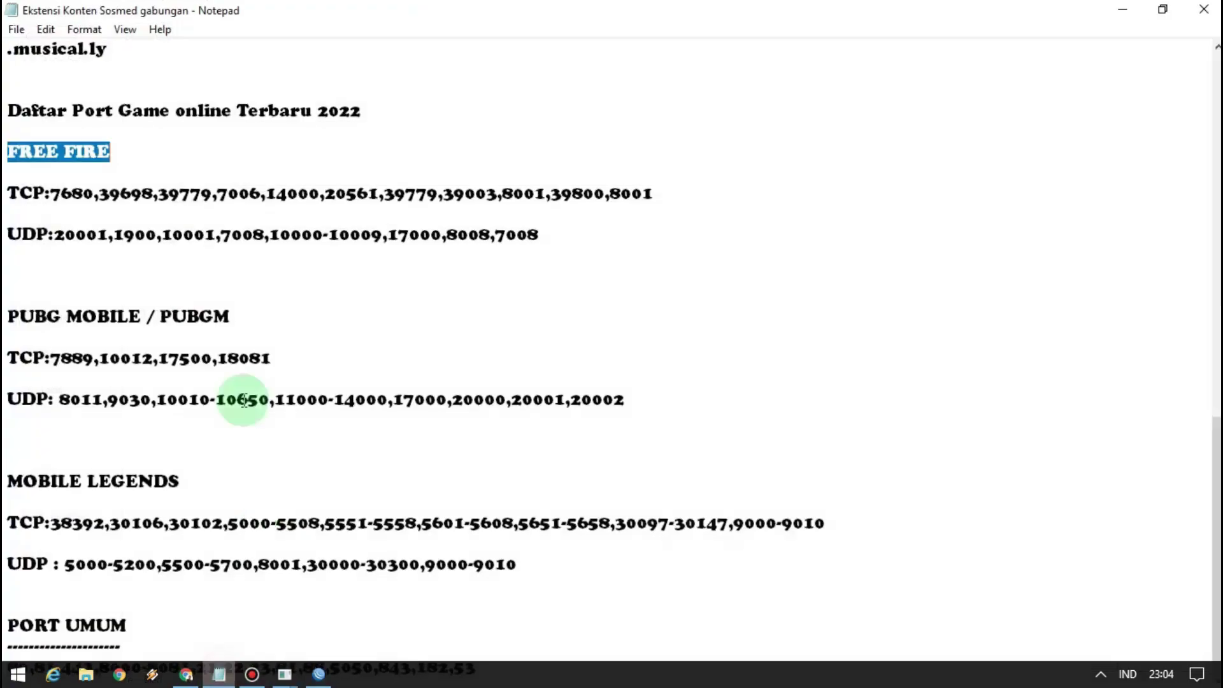
left_click_drag(55, 235, 513, 238)
right_click(511, 236)
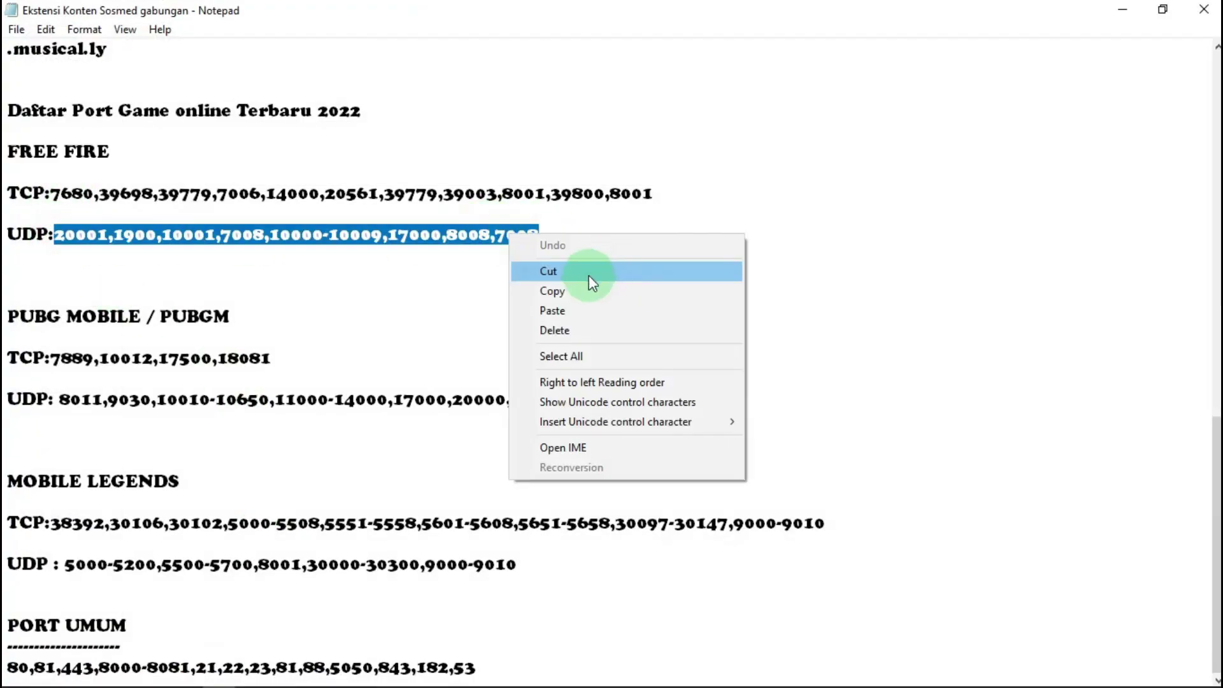
left_click(582, 291)
left_click(1123, 9)
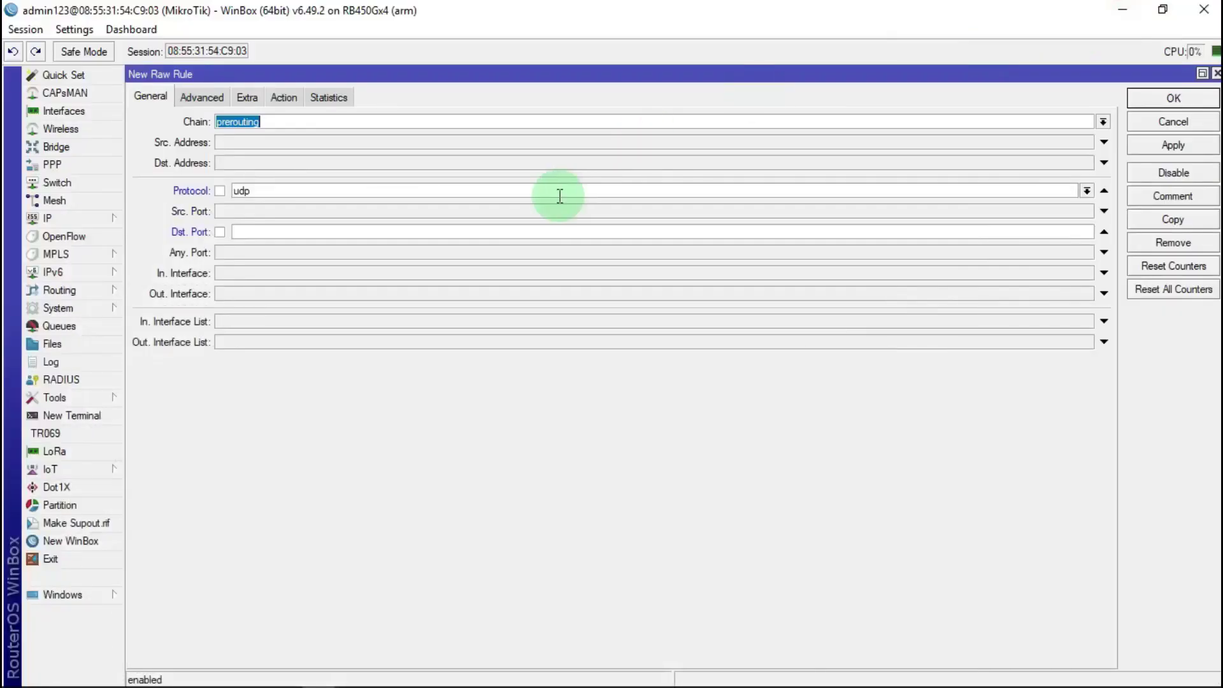
left_click(273, 231)
right_click(273, 232)
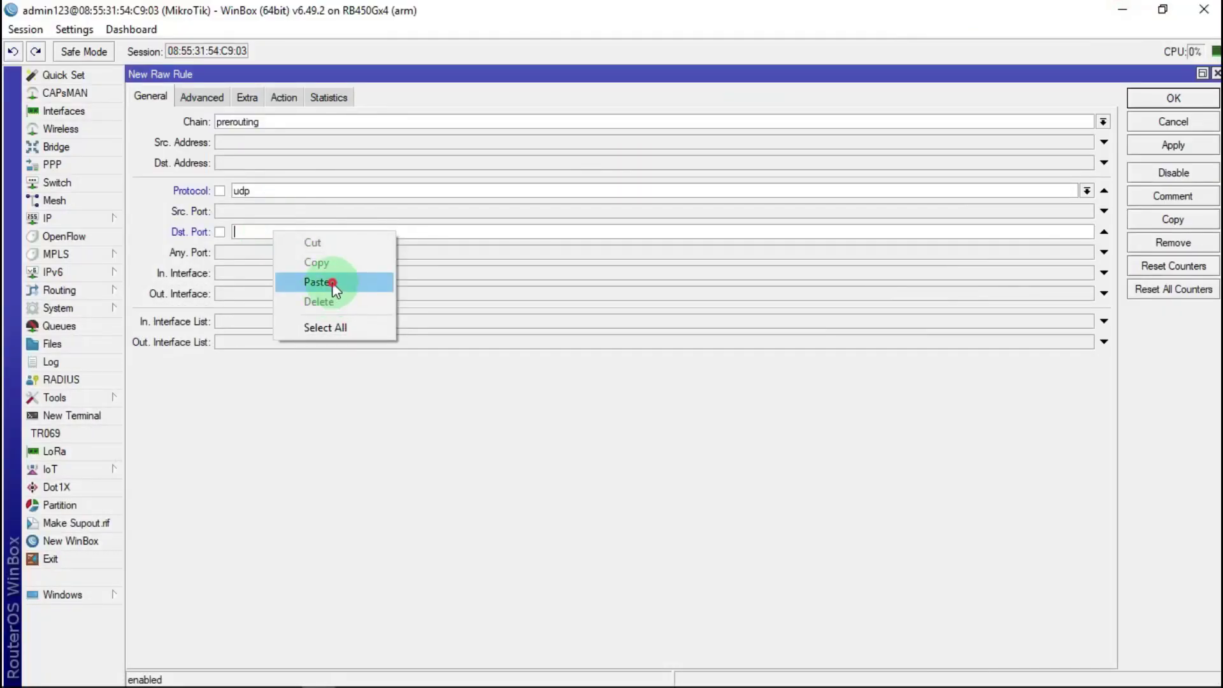
left_click(332, 284)
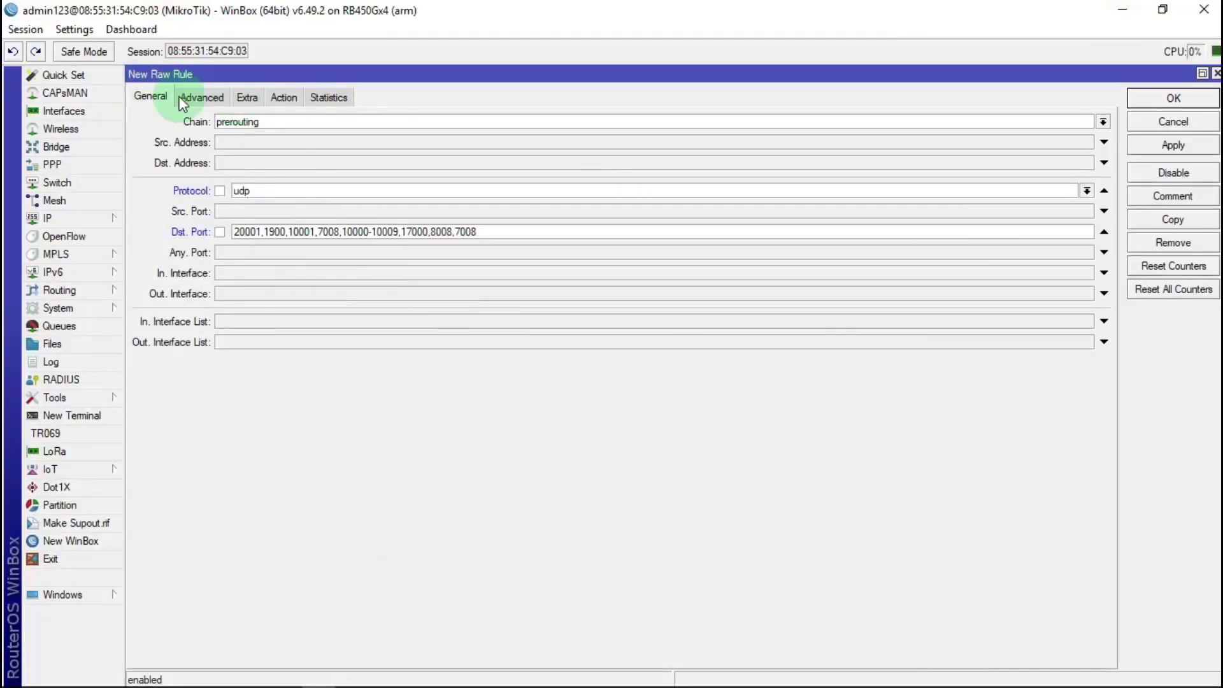
Step: Check the Free Fire UDP rule's address lists and action settings, and apply the rule
left_click(210, 97)
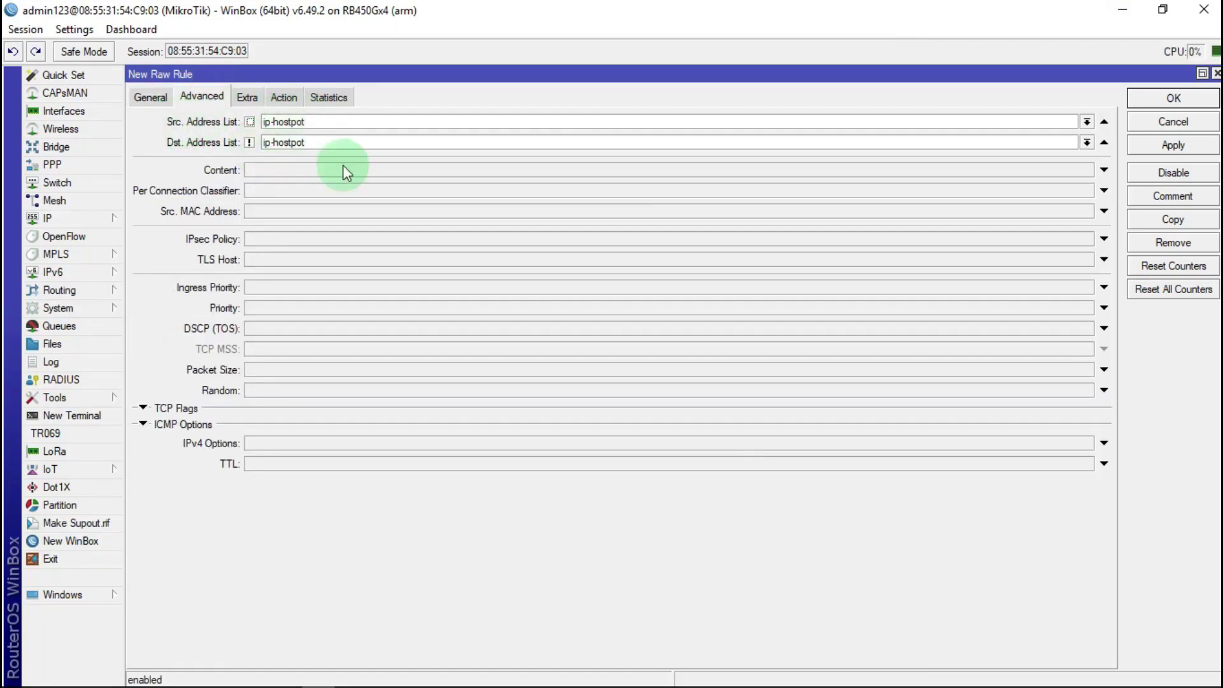
left_click(285, 98)
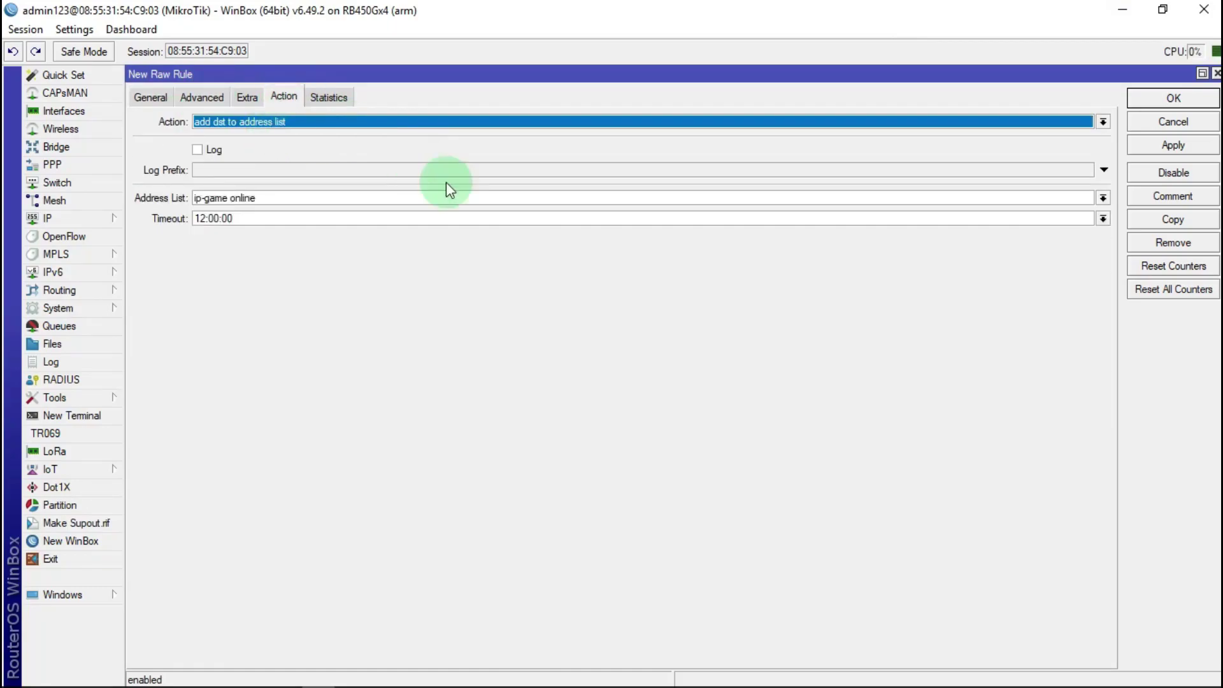
left_click(1193, 151)
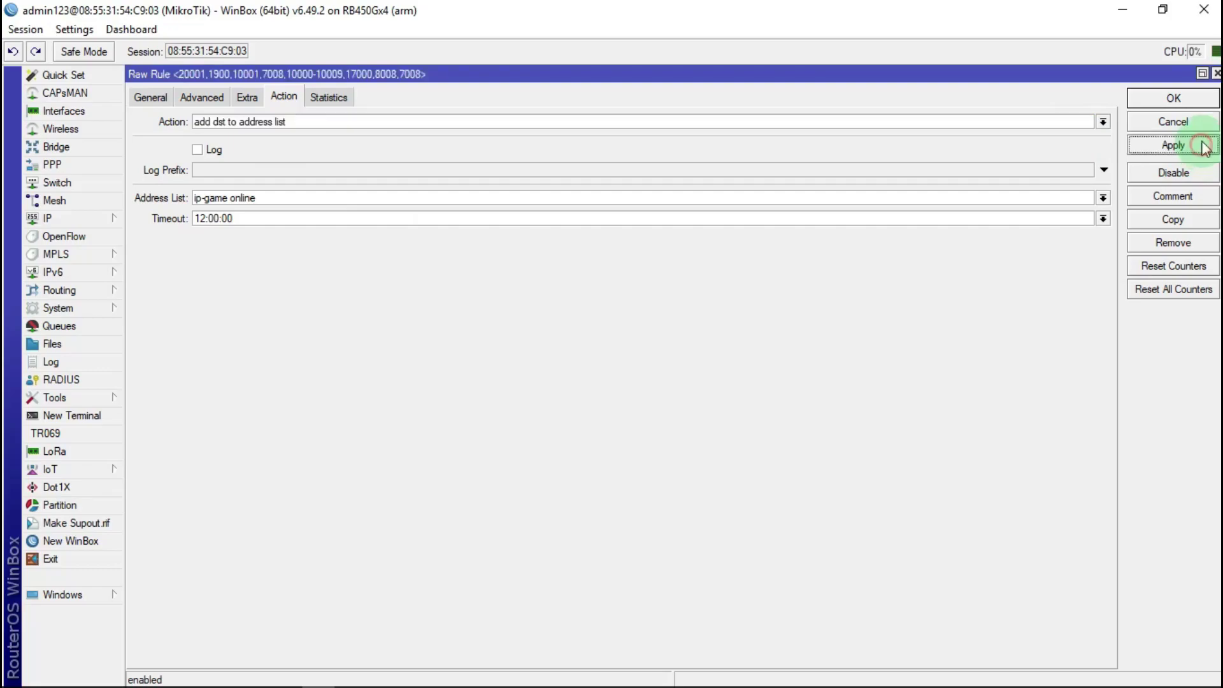
Step: Clear the duplicate FREE FIRE comment from the Free Fire UDP raw rule and save the rule
left_click(1181, 97)
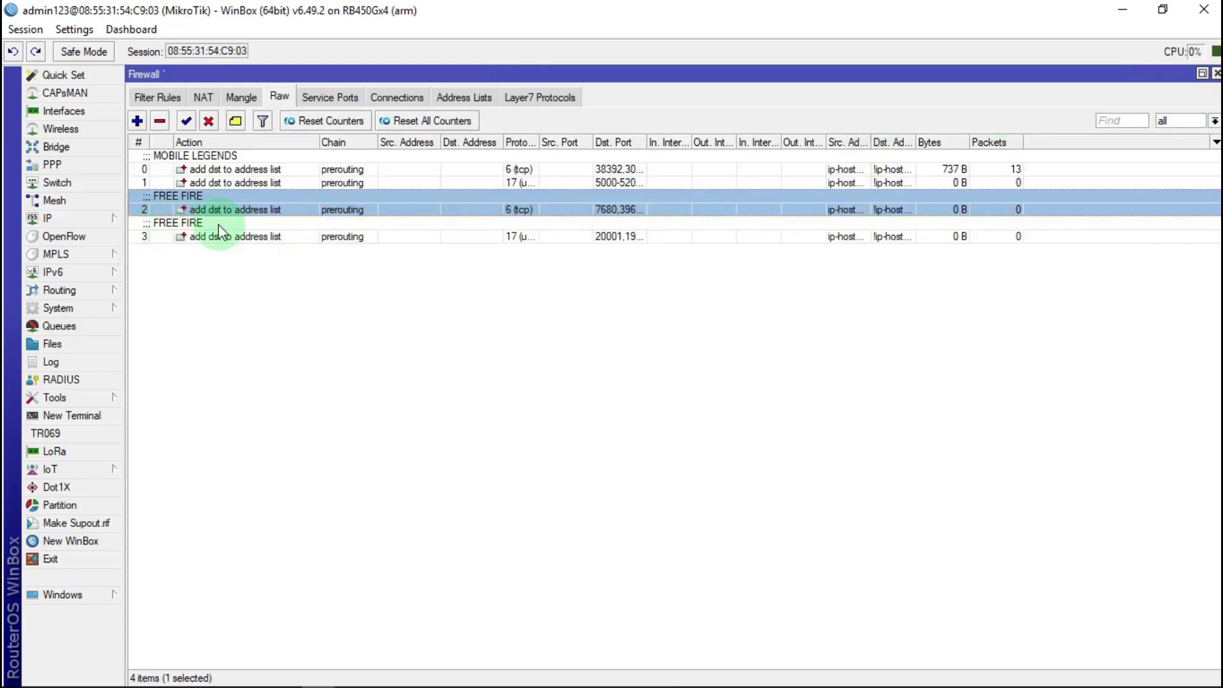
double_click(194, 236)
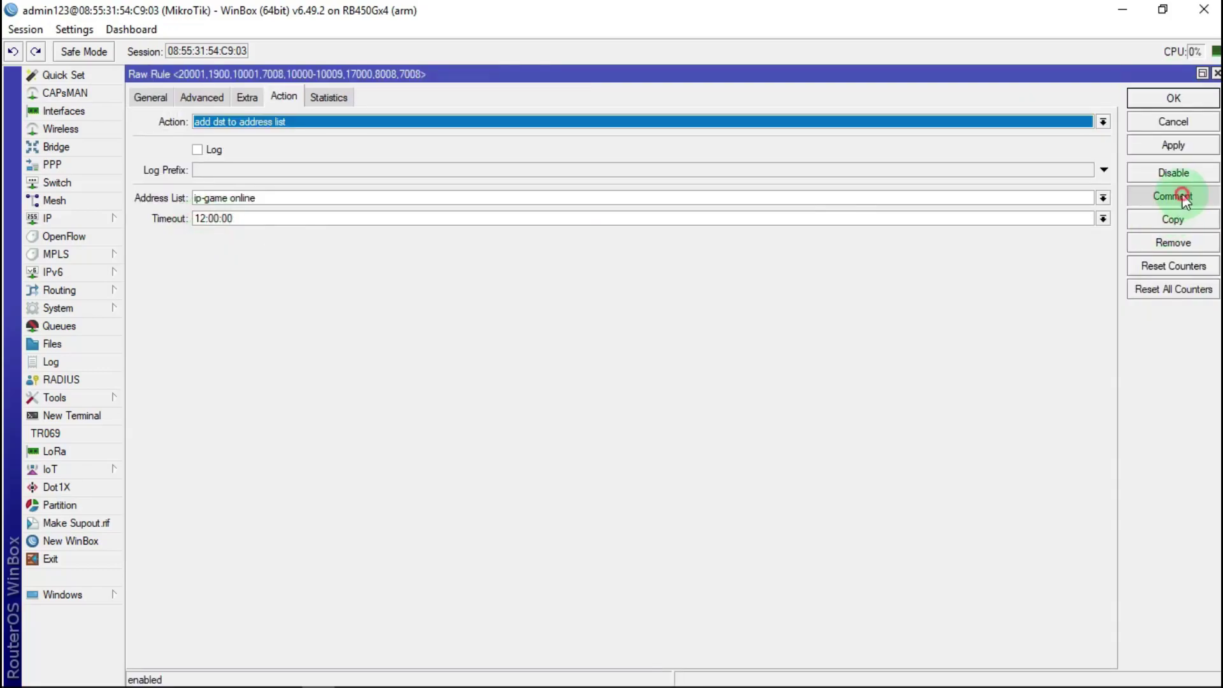
left_click(1184, 197)
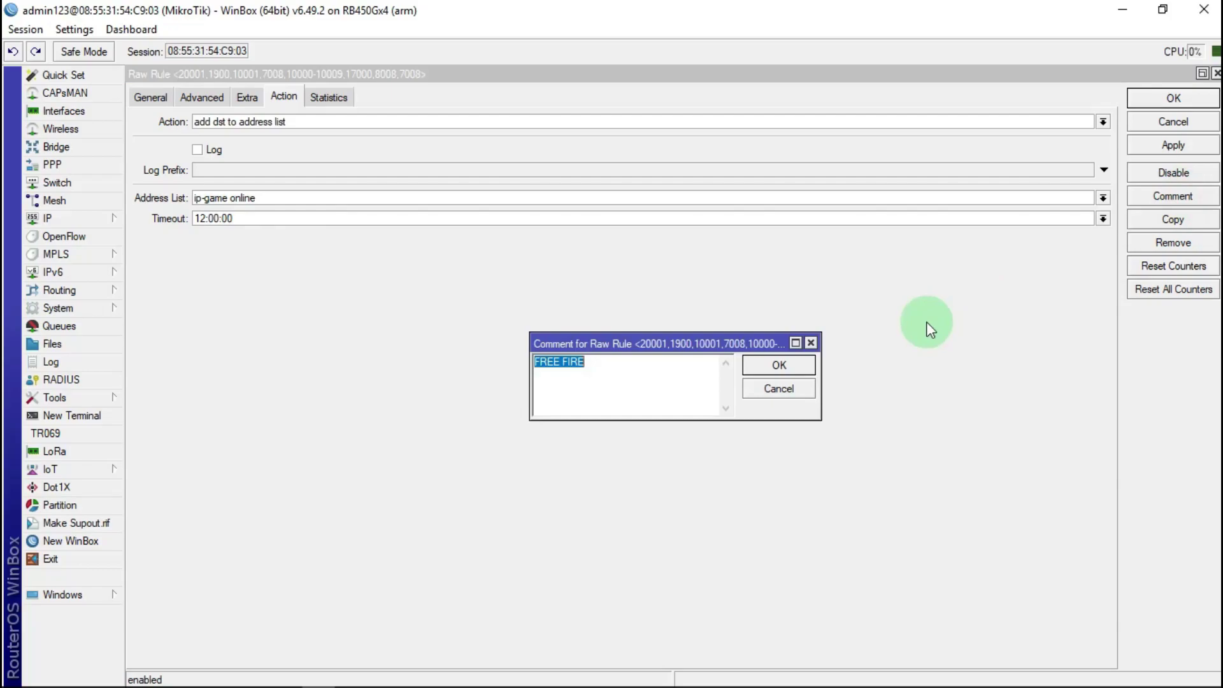
left_click(801, 364)
left_click(1147, 98)
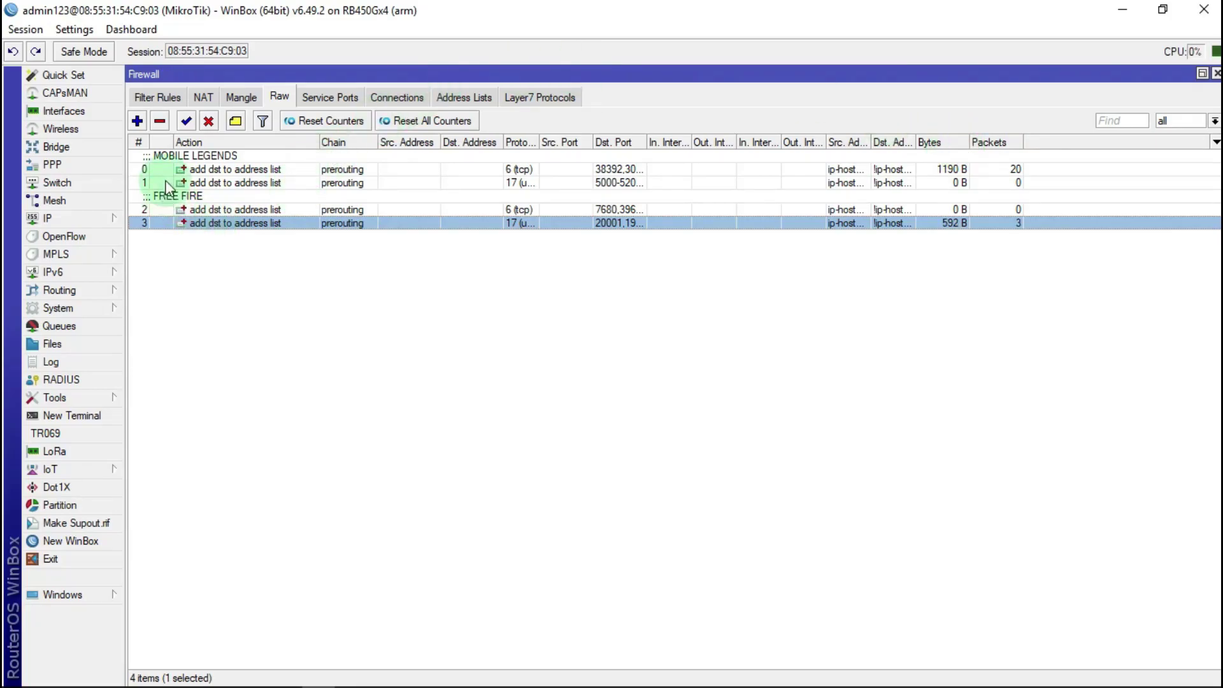
Step: Add a new raw rule in the prerouting chain with protocol tcp and enable its destination port condition
left_click(142, 122)
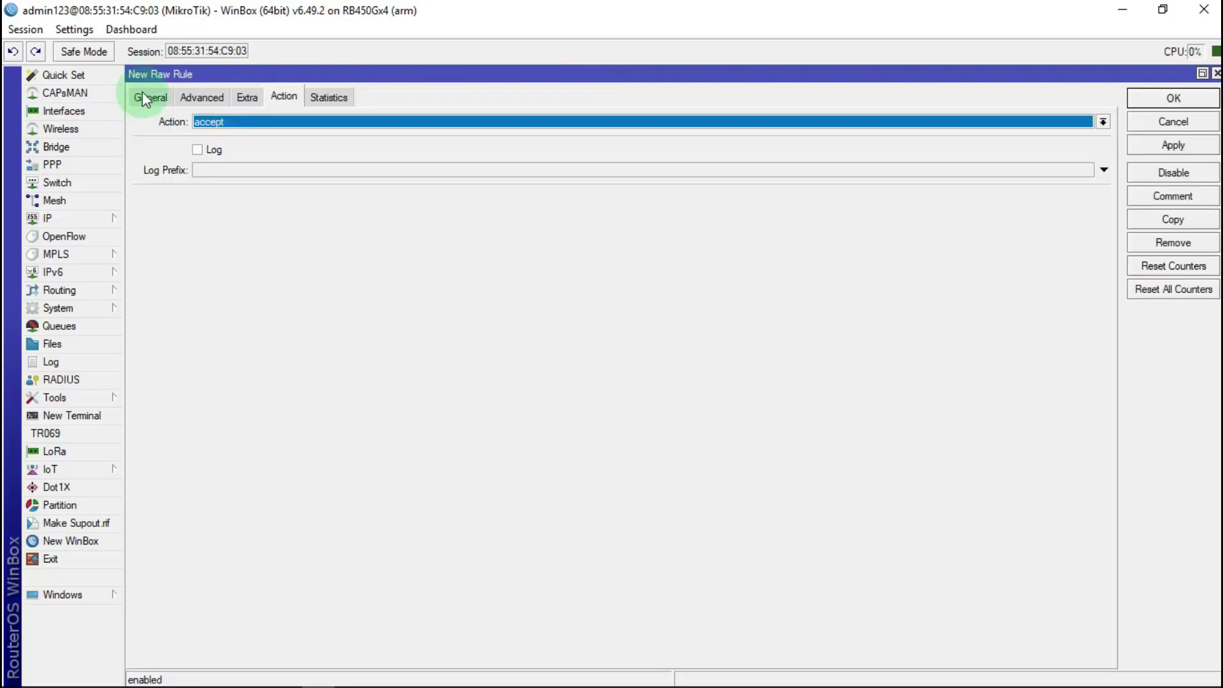
left_click(144, 97)
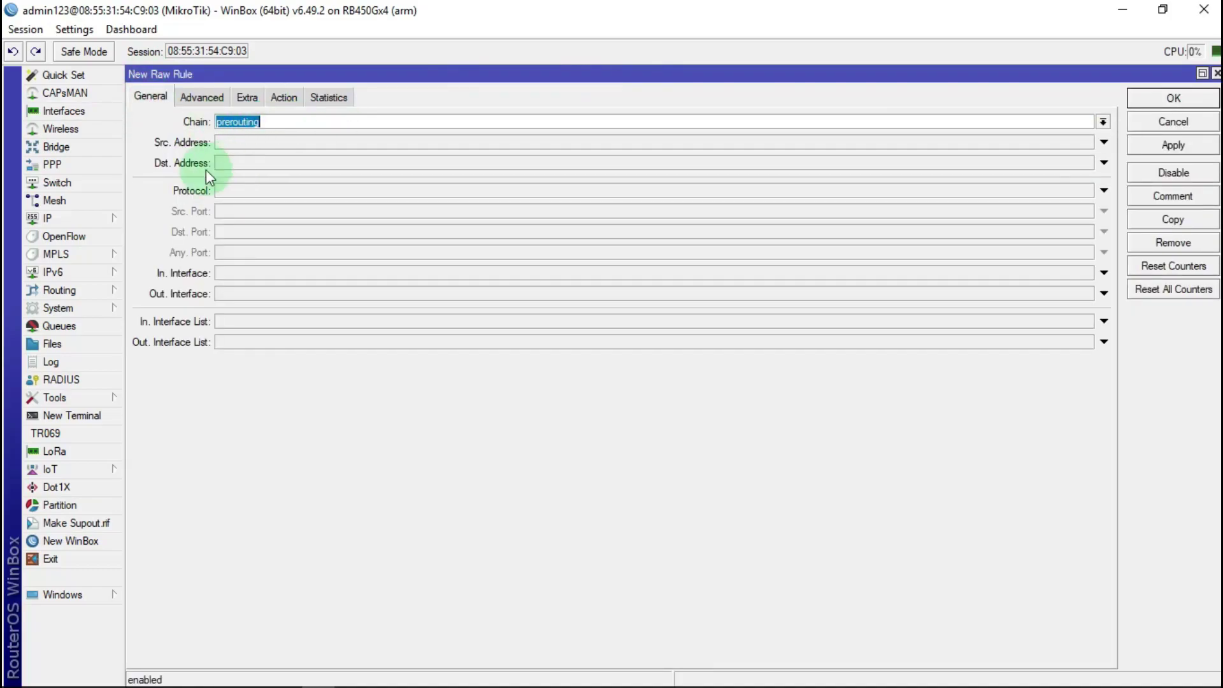
left_click(246, 190)
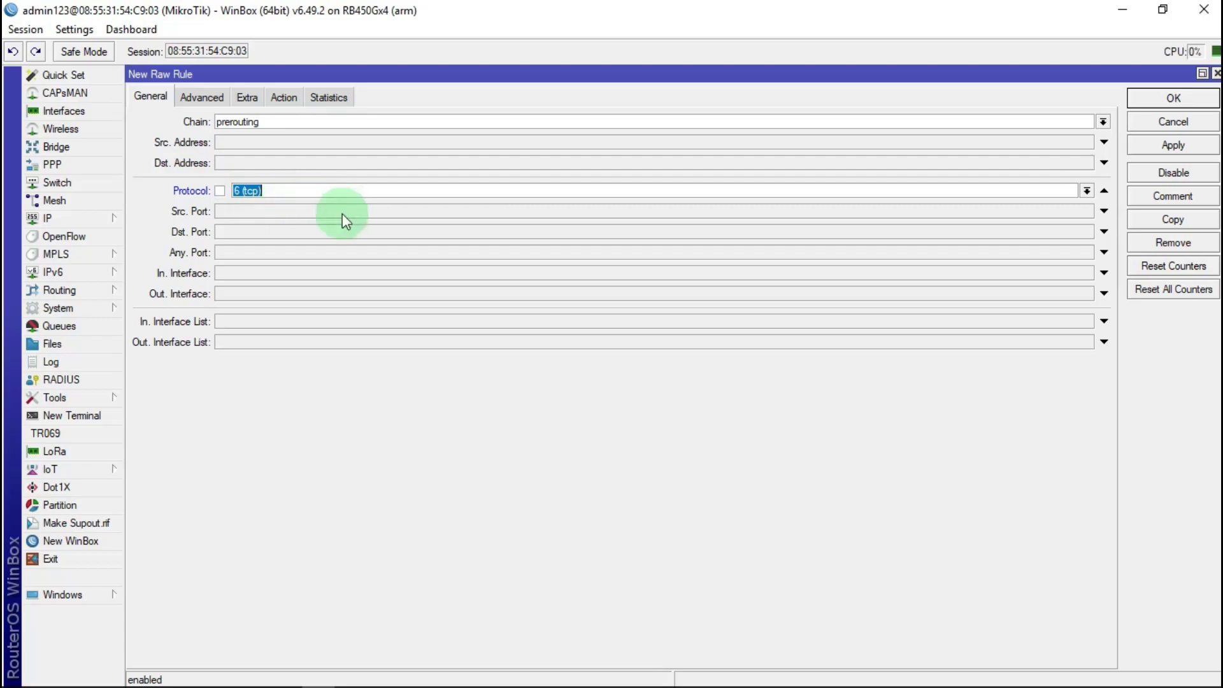
left_click(245, 229)
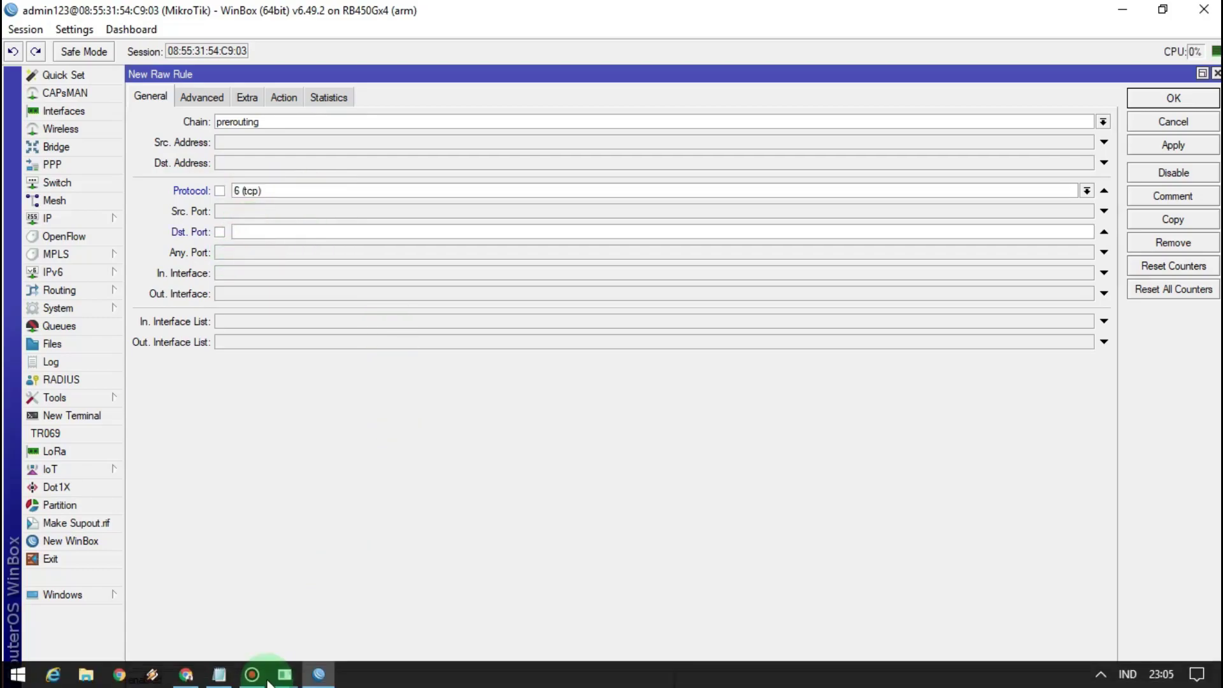
Step: Copy the PUBG Mobile TCP ports 7889,10012,17500,18081 from the Notepad list into the new rule's destination ports in WinBox
left_click(233, 674)
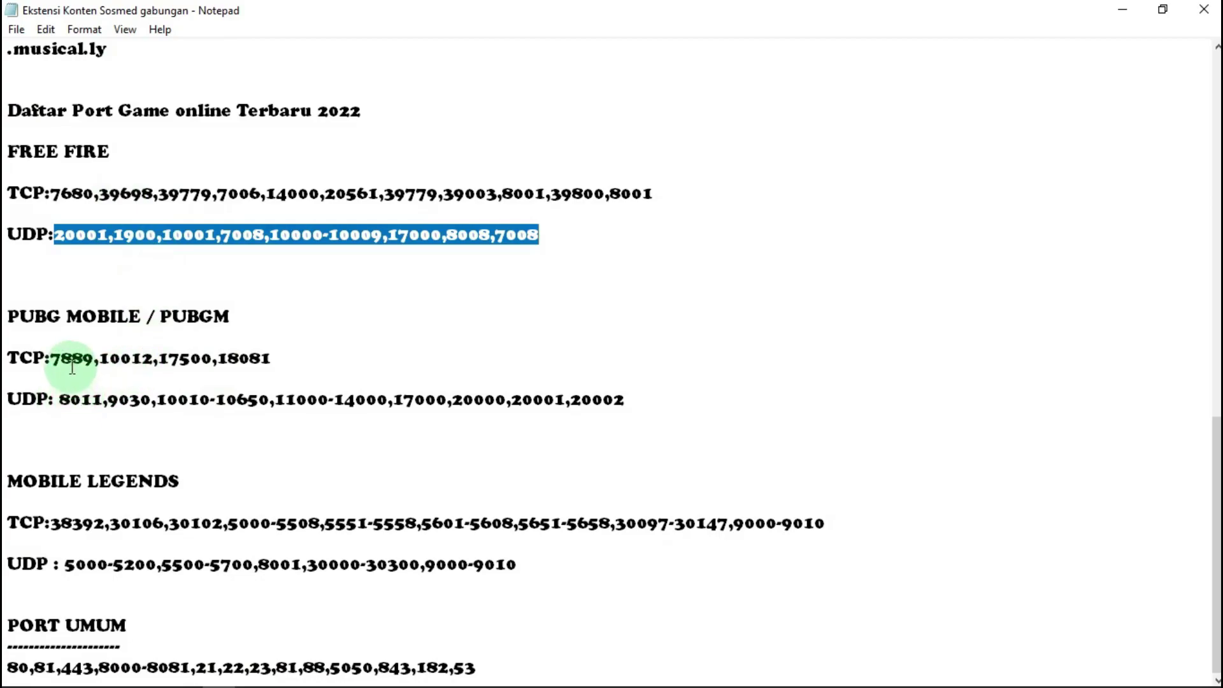
left_click_drag(54, 358, 274, 362)
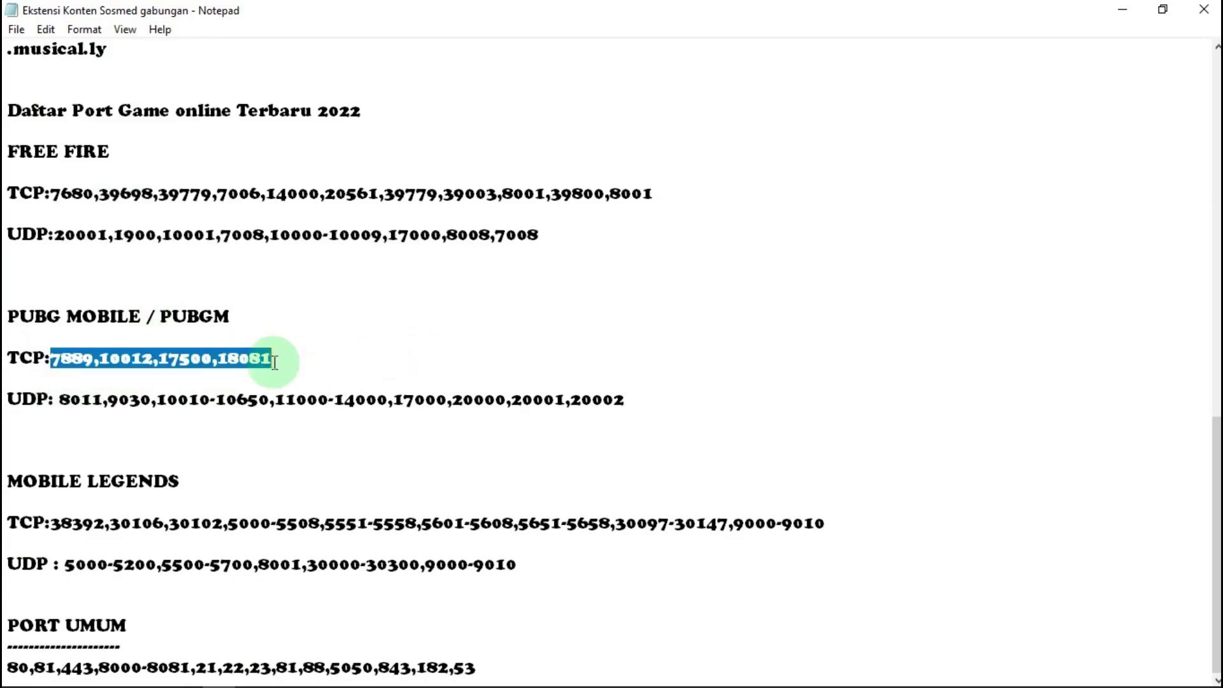
right_click(239, 354)
left_click(279, 413)
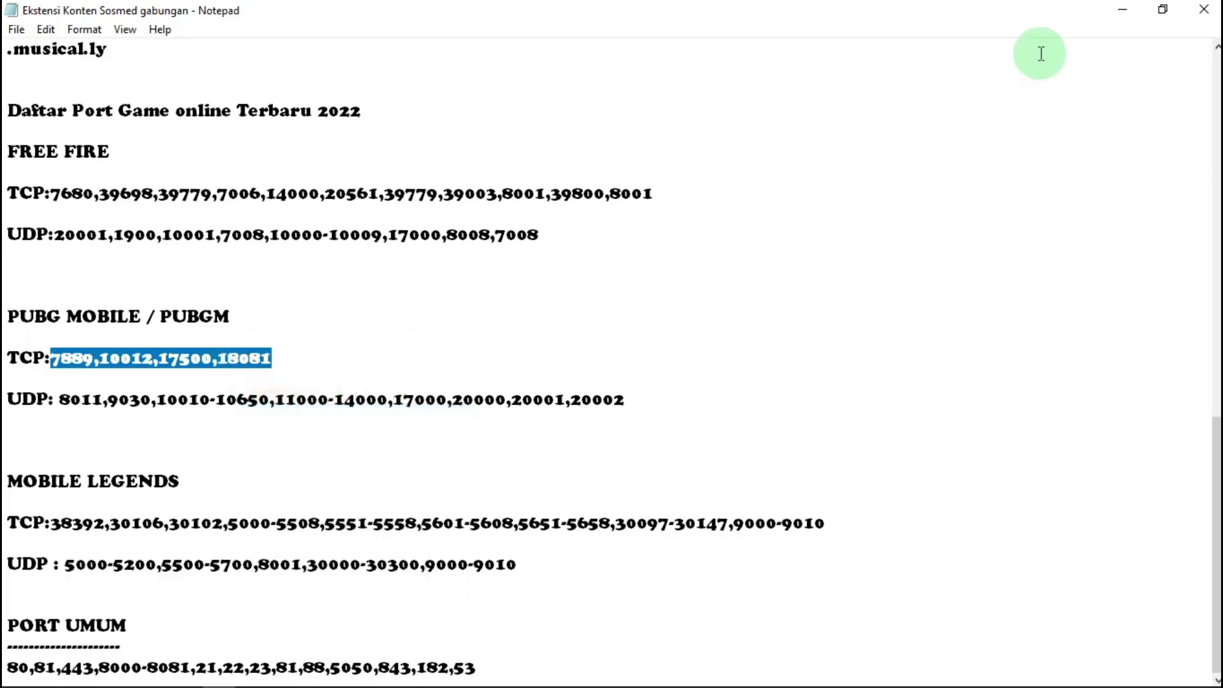
left_click(1122, 9)
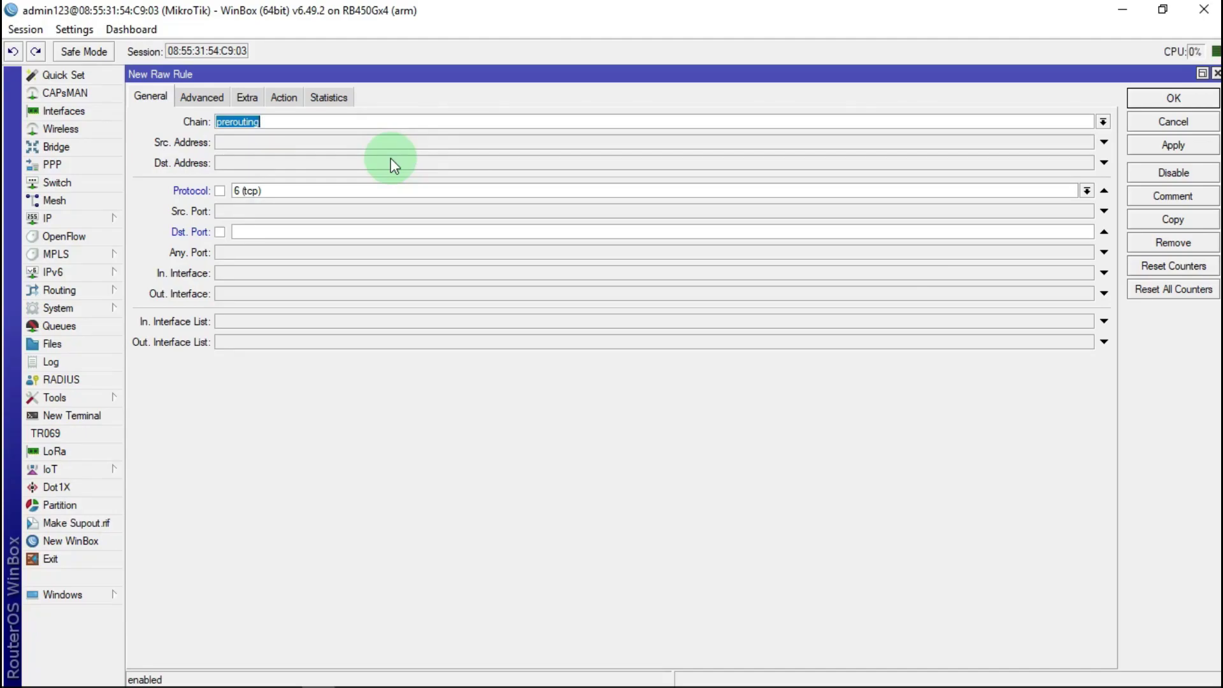
left_click(298, 235)
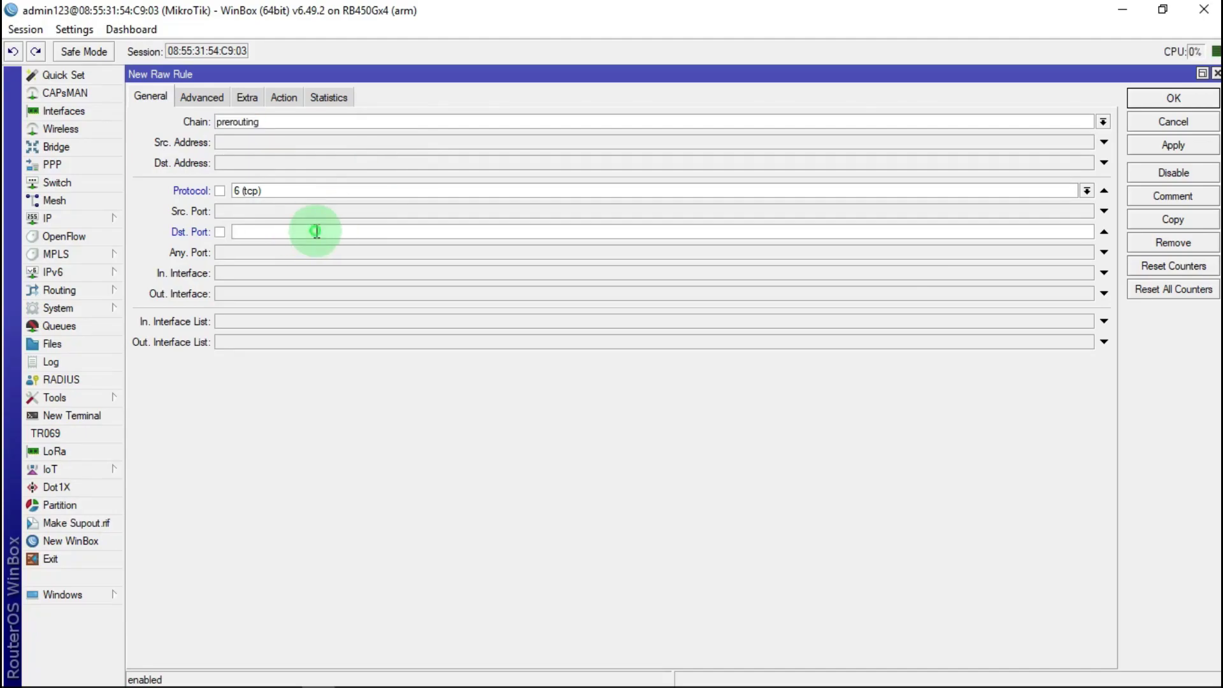
right_click(317, 232)
left_click(386, 282)
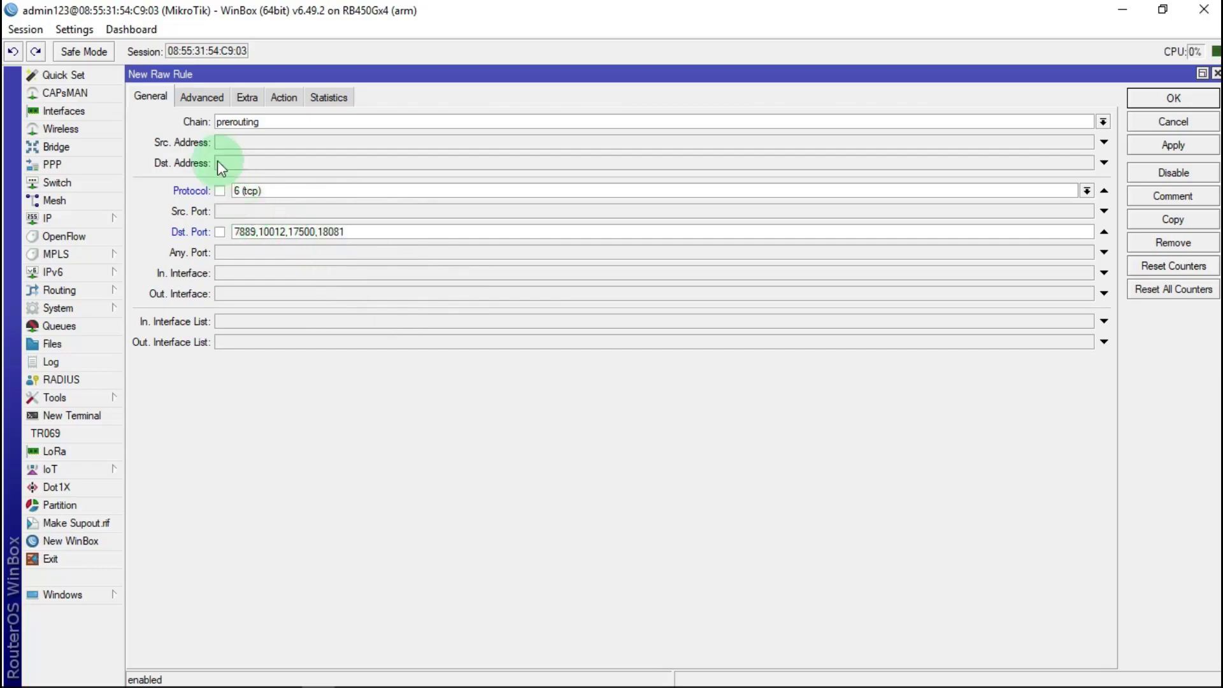
Step: Set the new rule's source address list to ip-hostpot and its destination address list to not ip-hostpot
left_click(209, 97)
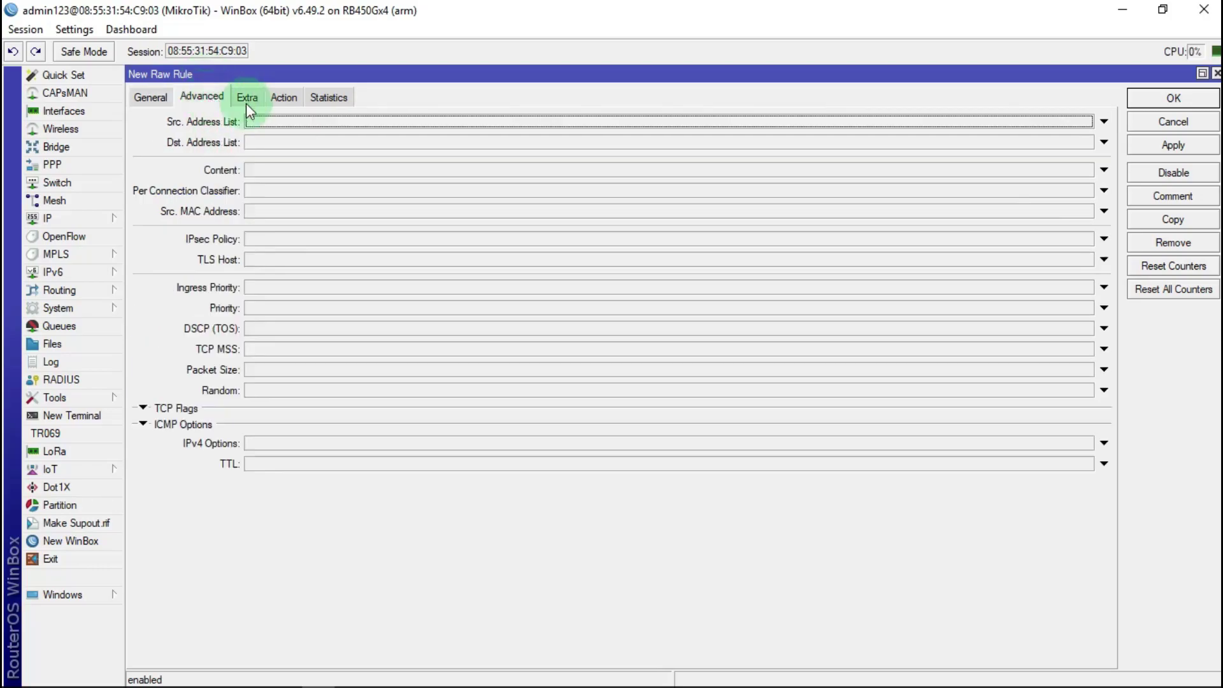
left_click(265, 119)
left_click(1088, 123)
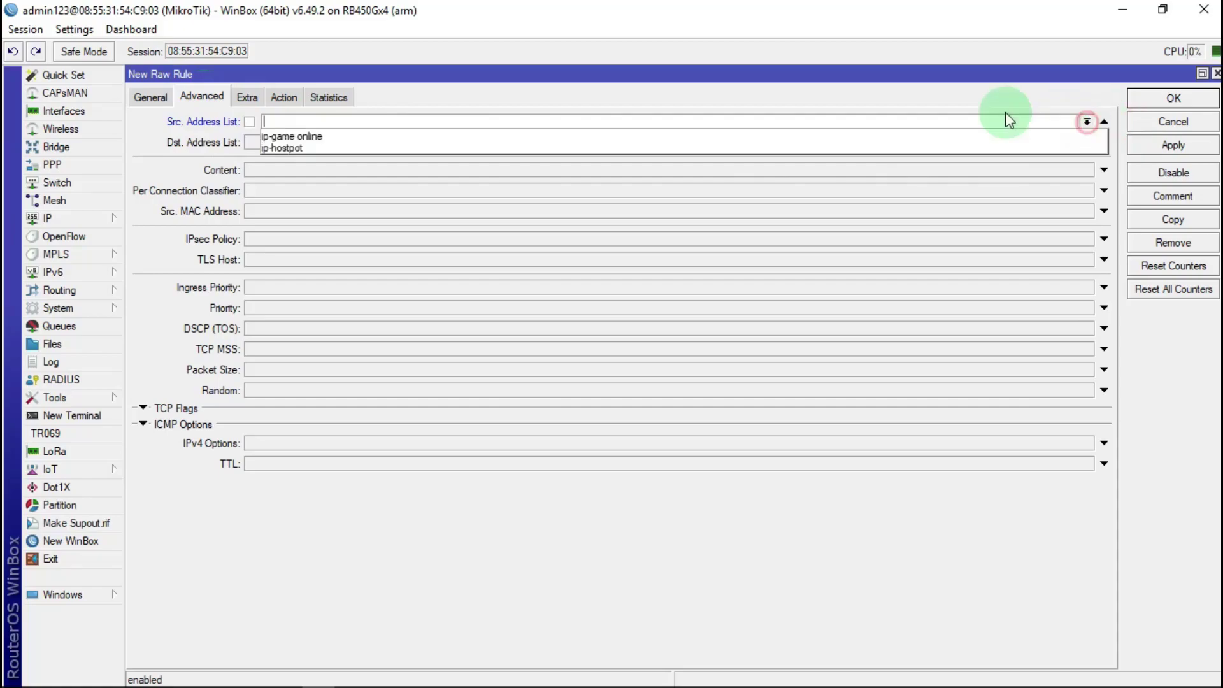
left_click(308, 144)
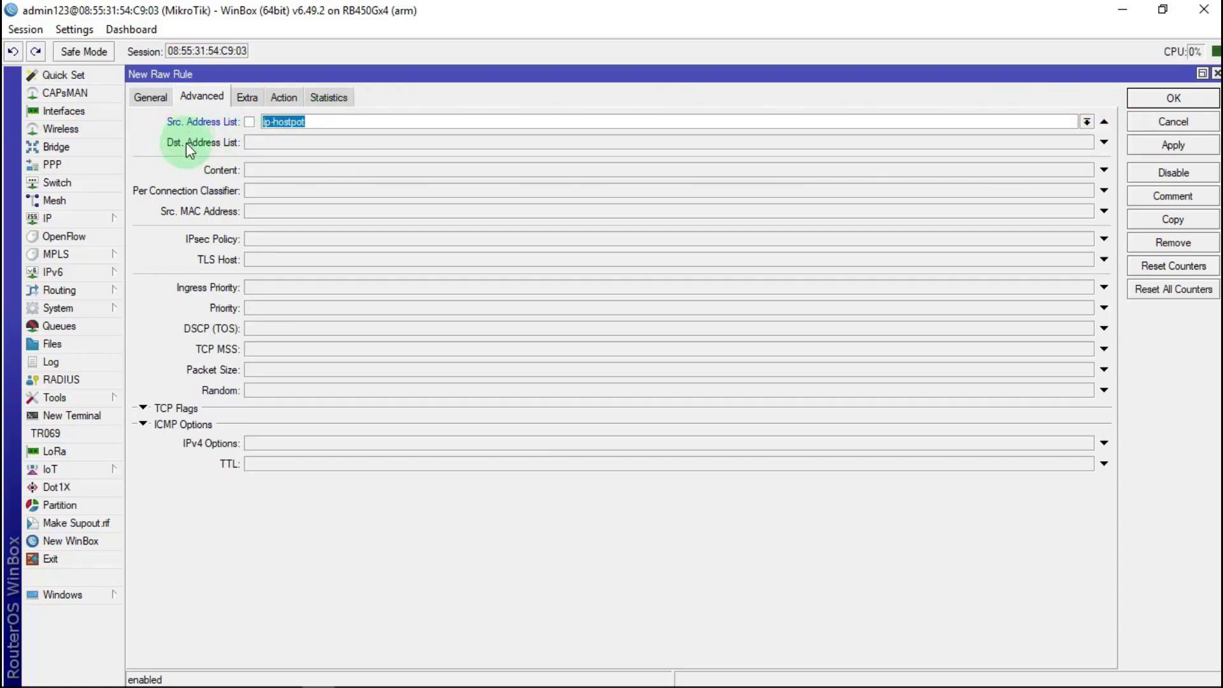
left_click(265, 143)
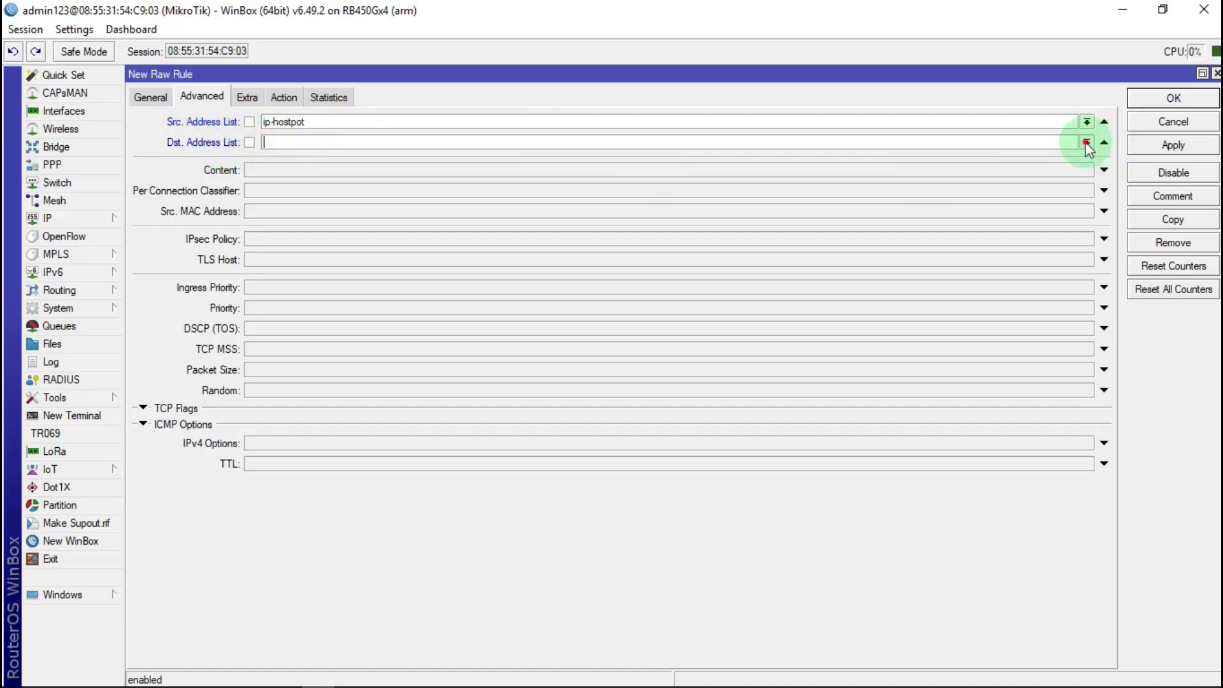
left_click(1087, 142)
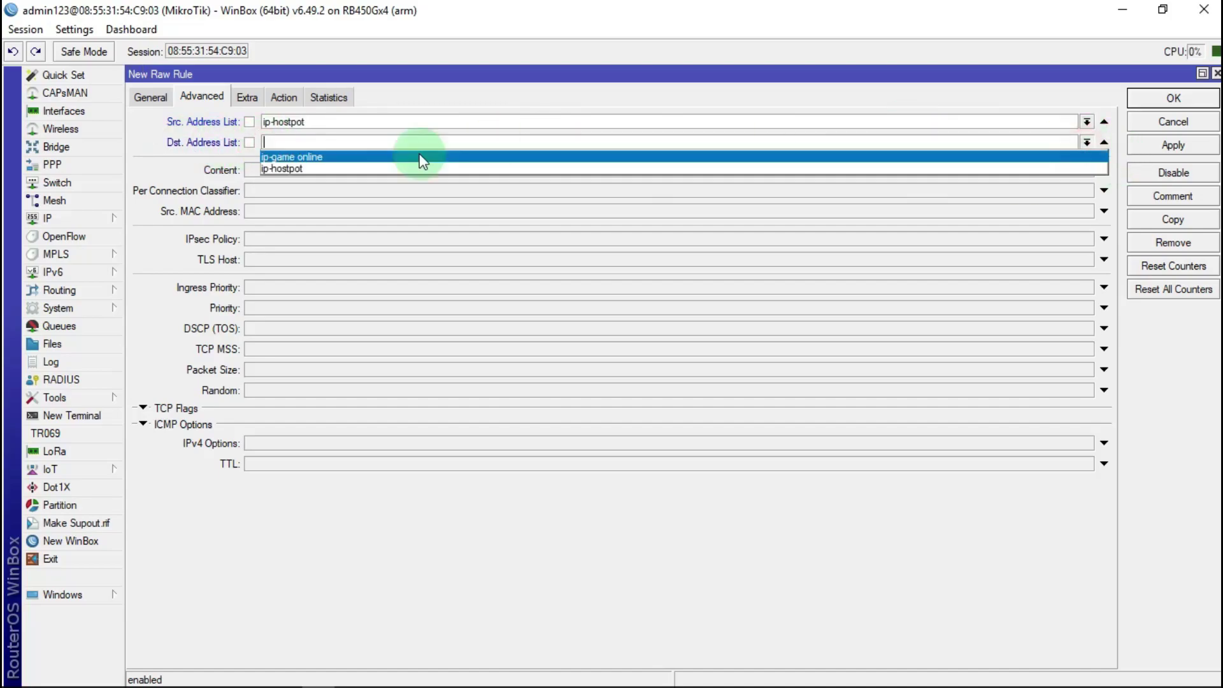
left_click(277, 168)
left_click(252, 143)
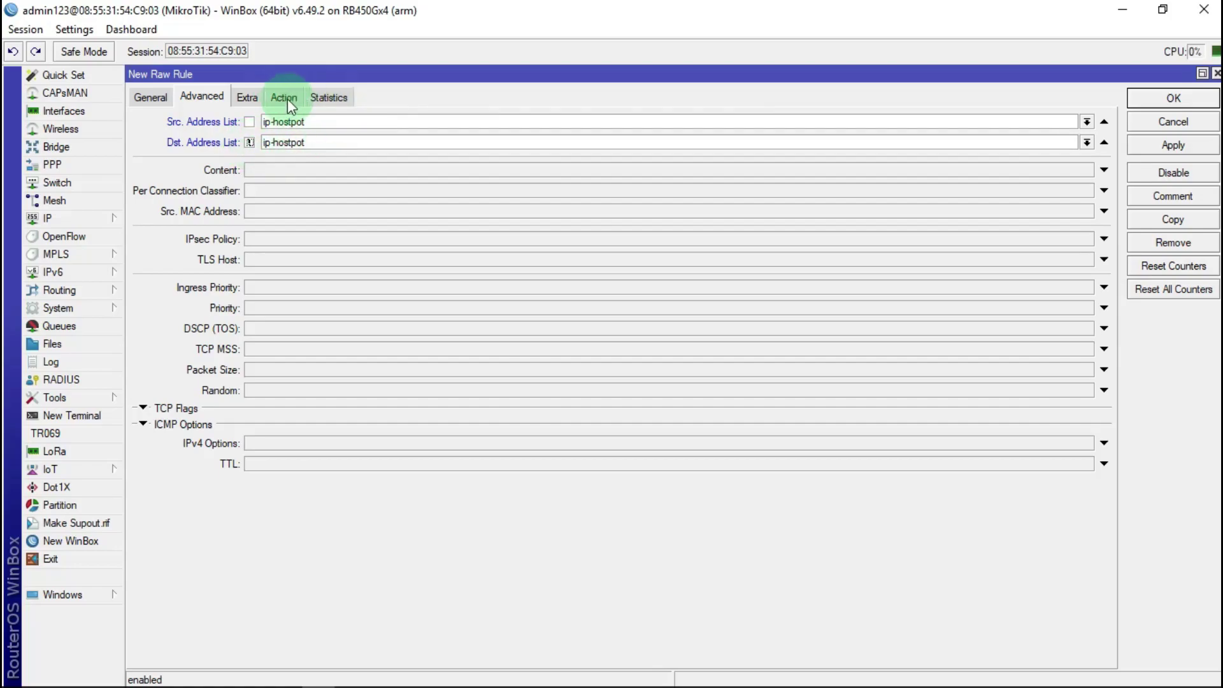
Step: Set the rule's action to add dst to address list with list ip-game online and timeout 12:00:00, and apply it
left_click(289, 97)
left_click(258, 122)
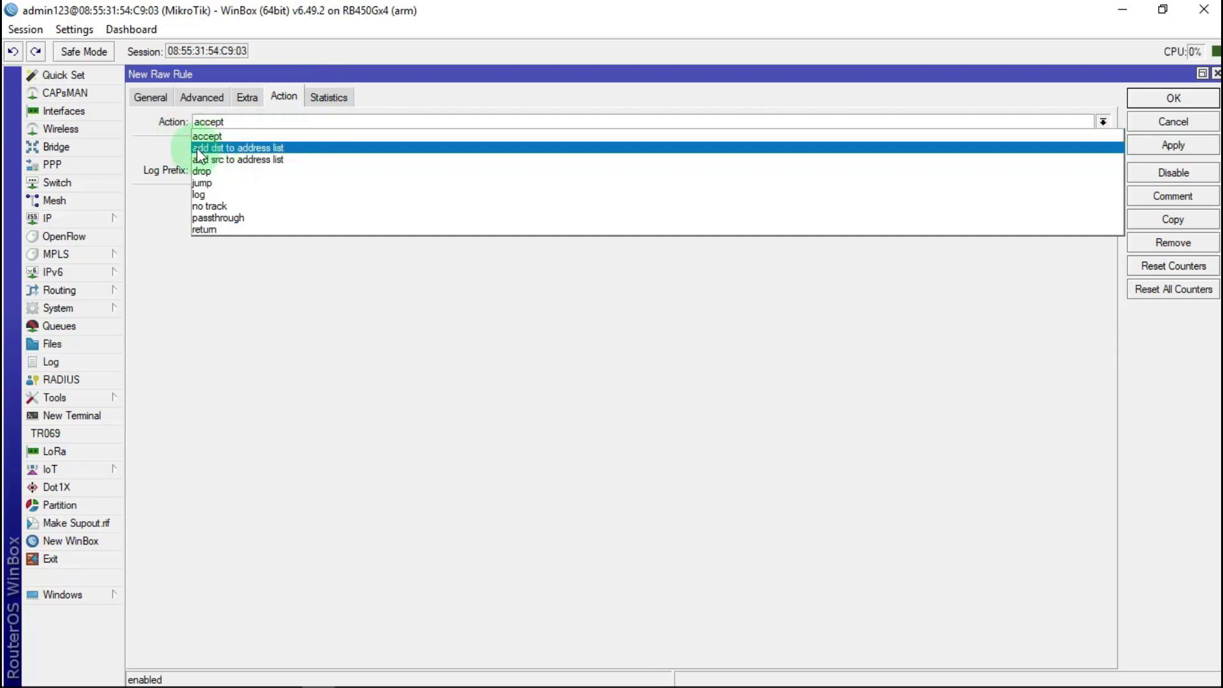
left_click(255, 148)
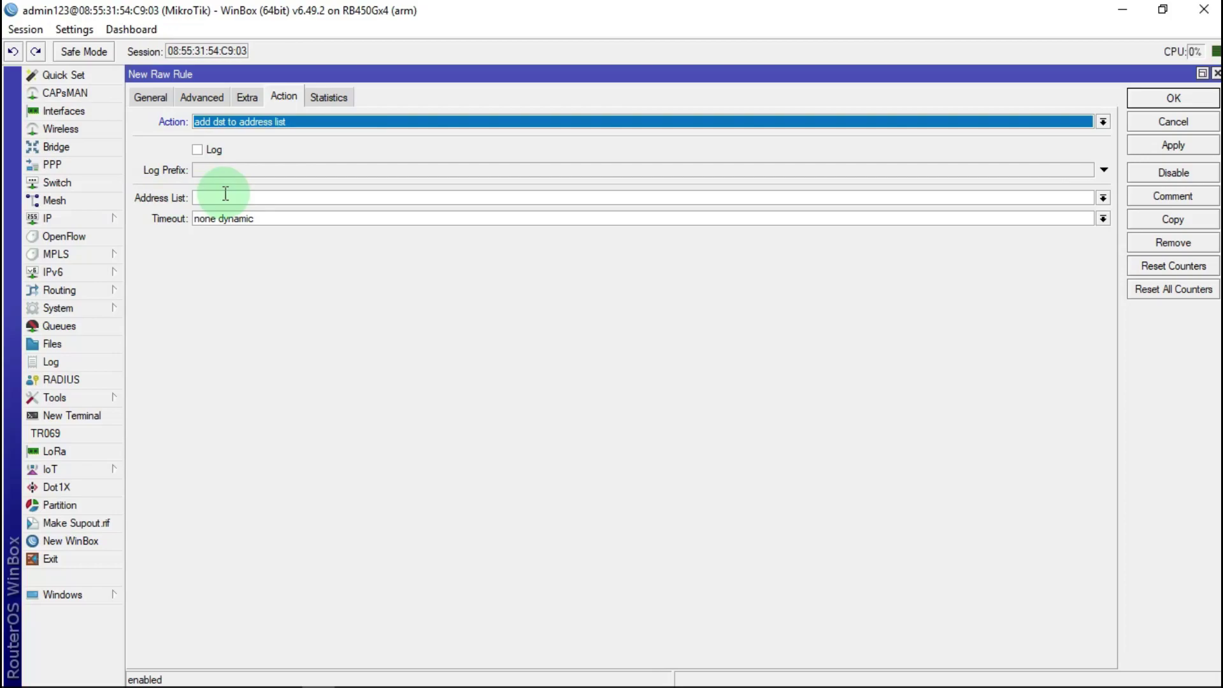
left_click(1103, 198)
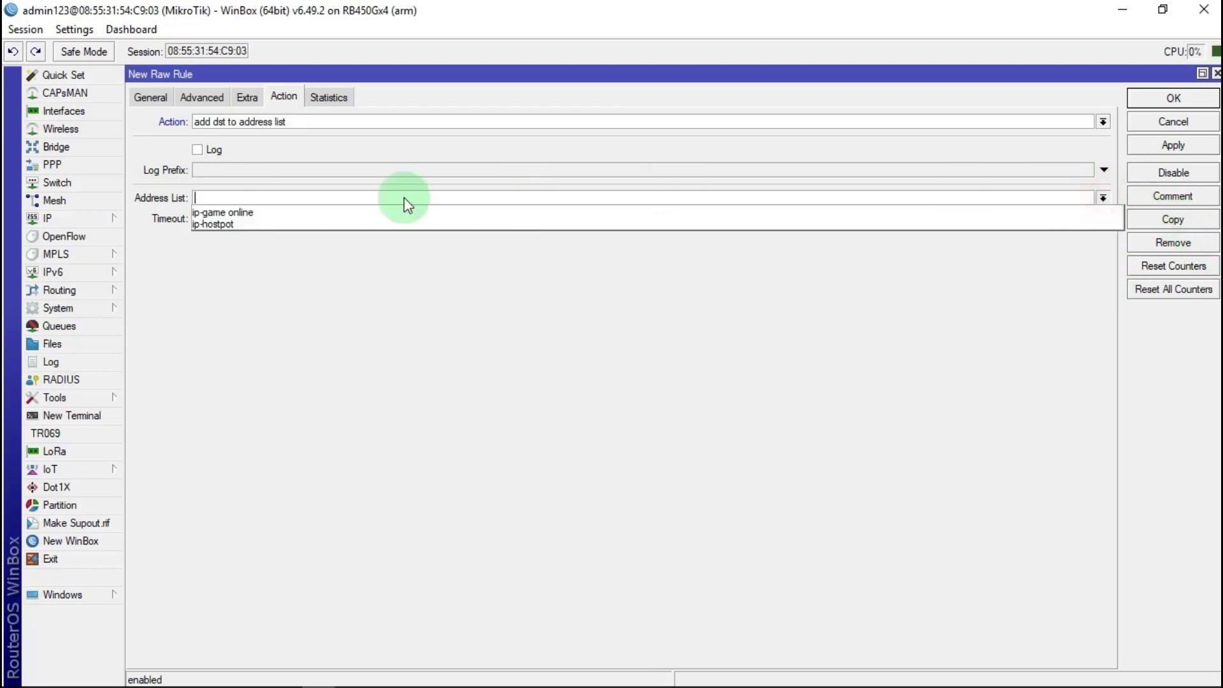
left_click(220, 212)
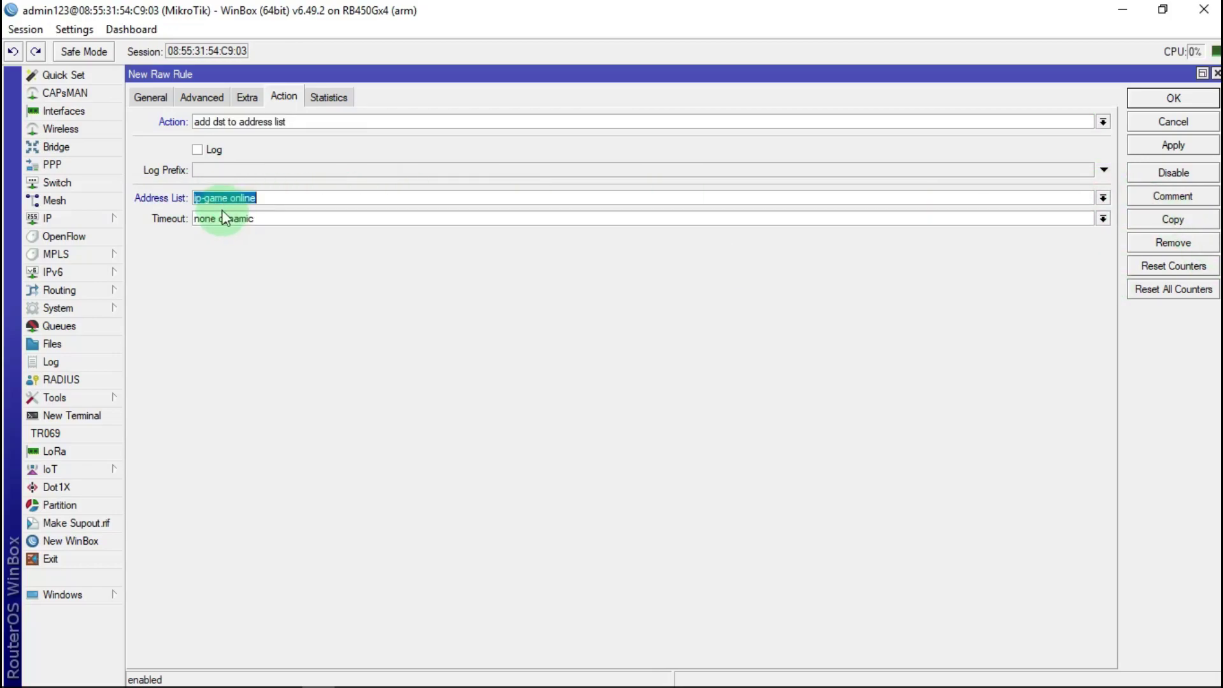
left_click(255, 218)
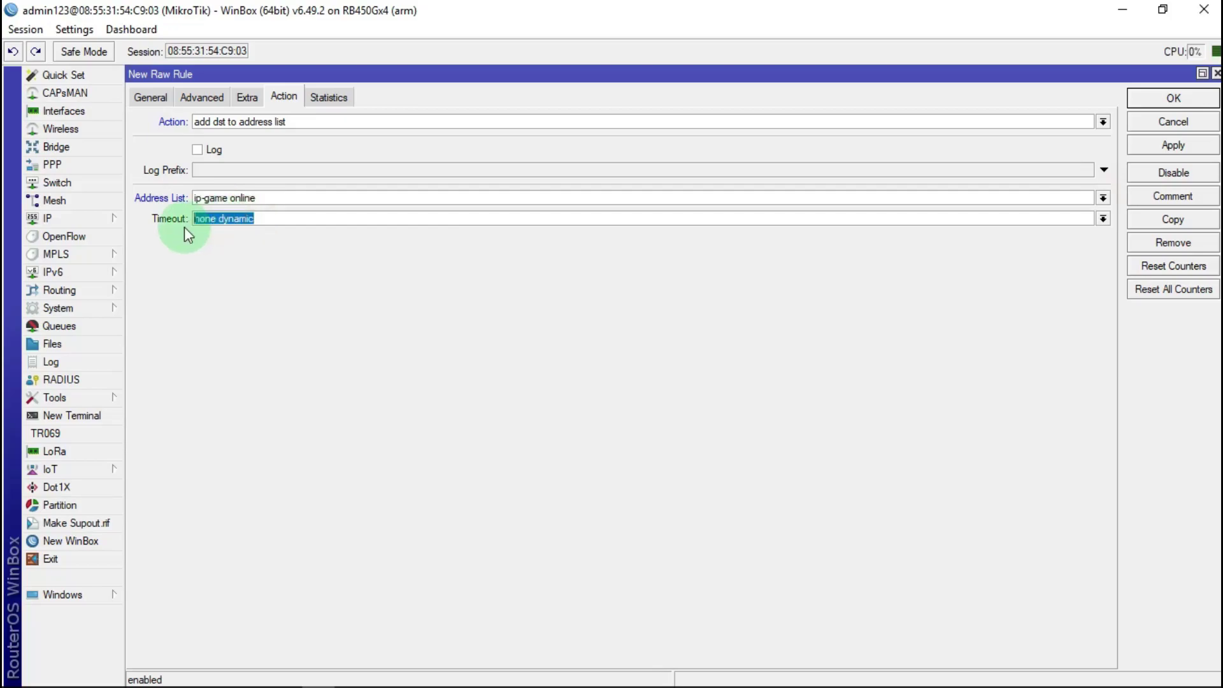
type("12:00")
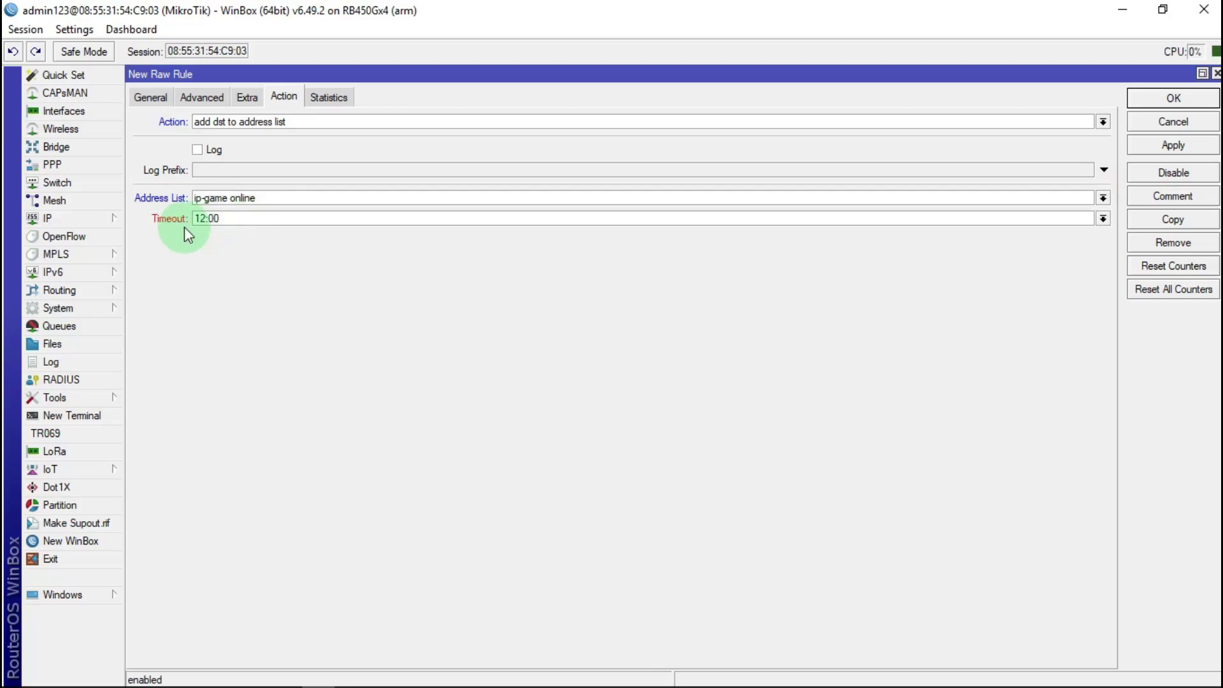
type(":00")
left_click(1188, 150)
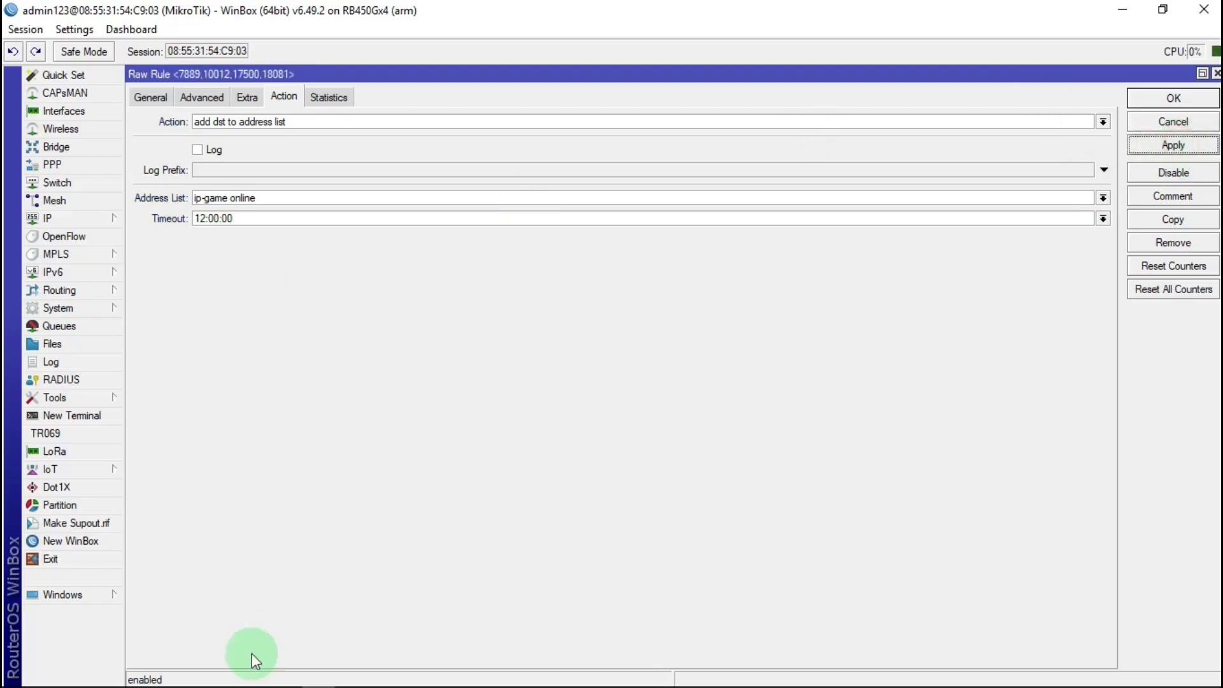
Step: Copy PUBG MOBILE from the Notepad list into the TCP raw rule's comment in WinBox and save the rule
left_click(220, 676)
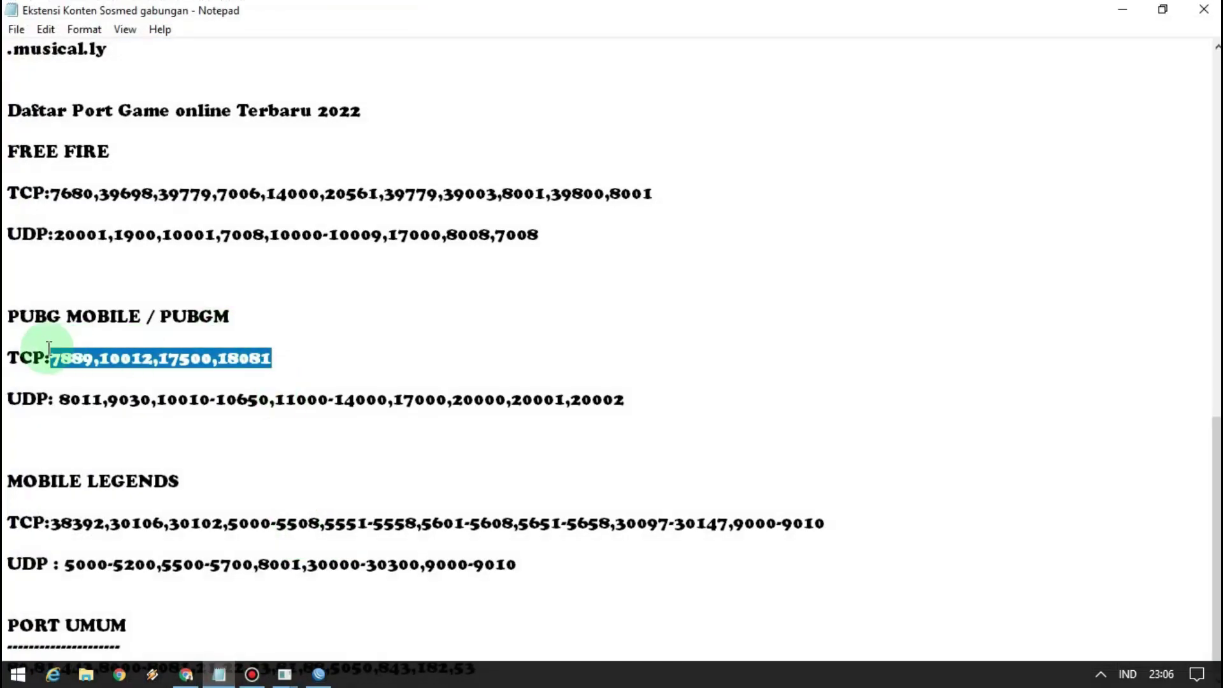
left_click_drag(6, 316, 140, 317)
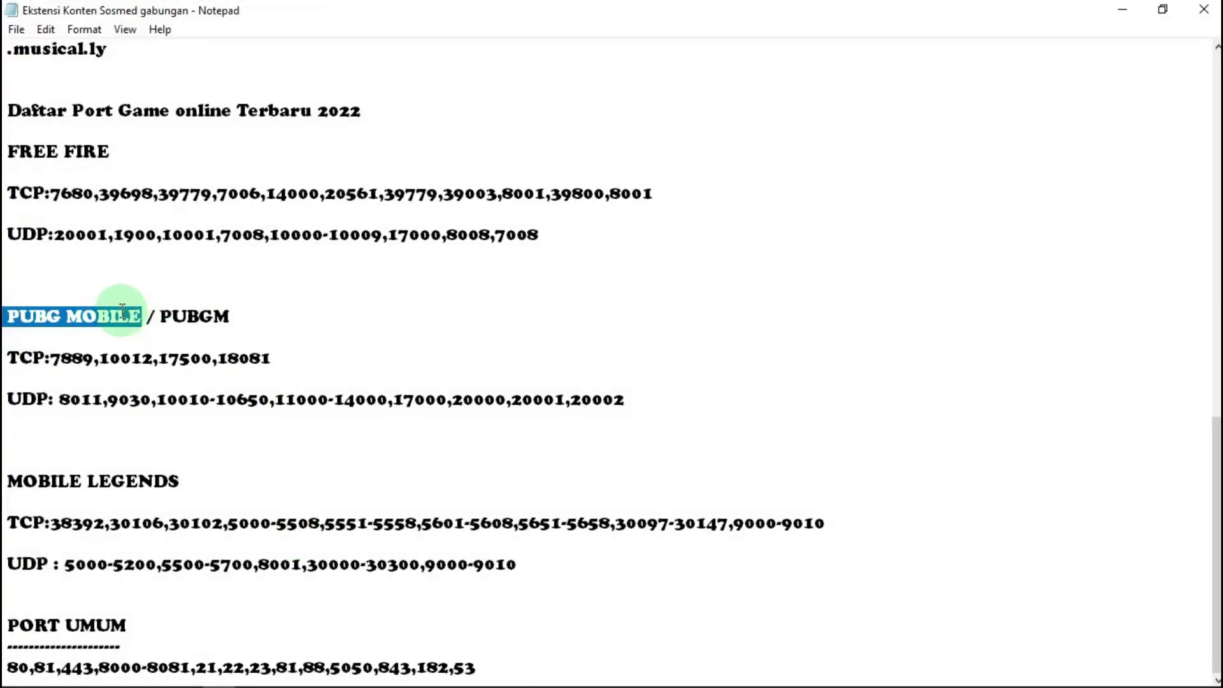
right_click(122, 311)
left_click(178, 367)
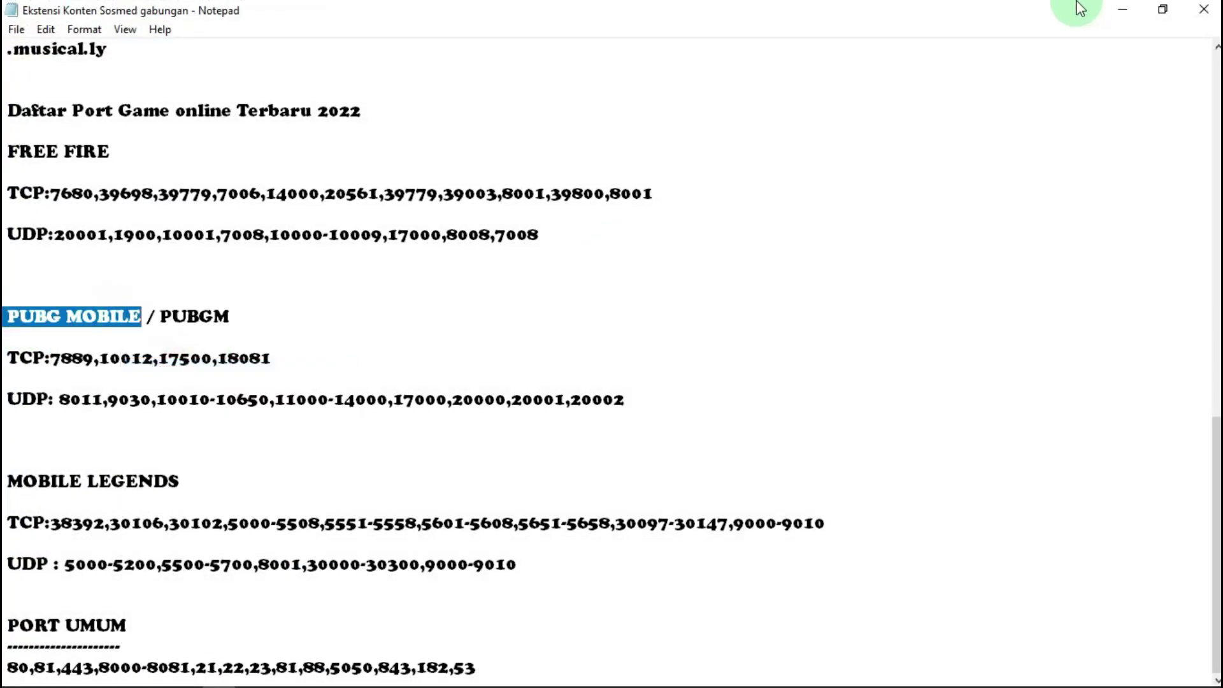
left_click(1111, 13)
left_click(1202, 197)
left_click(563, 381)
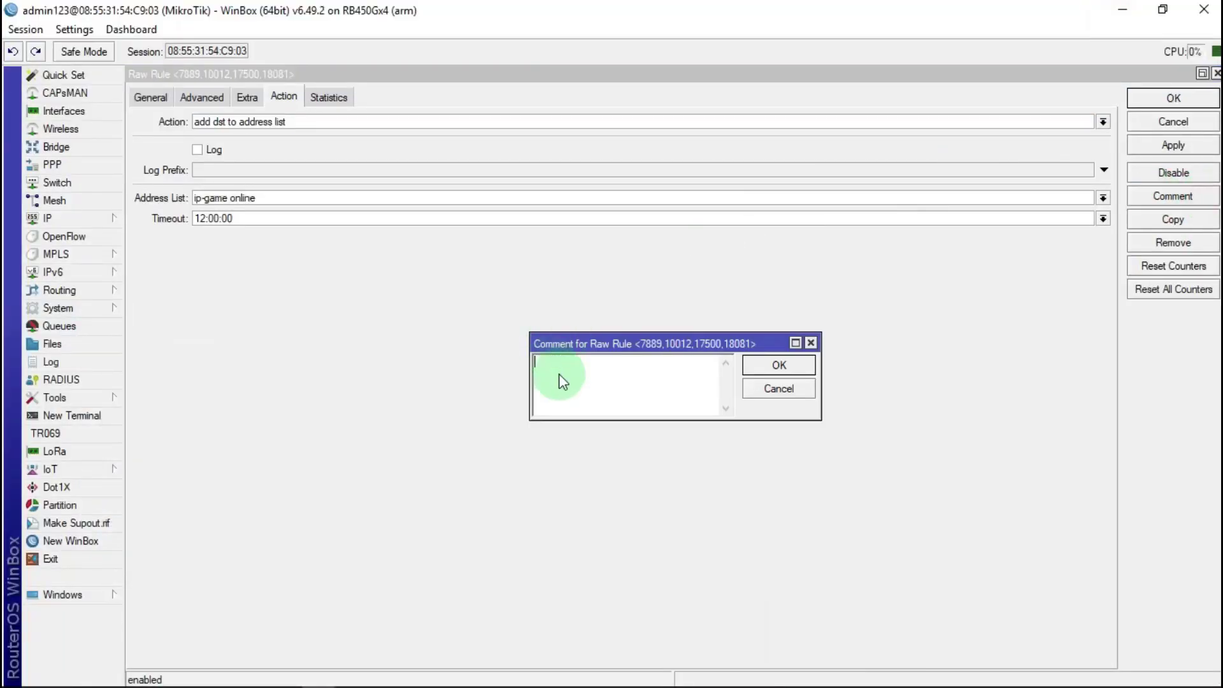
right_click(563, 381)
left_click(618, 453)
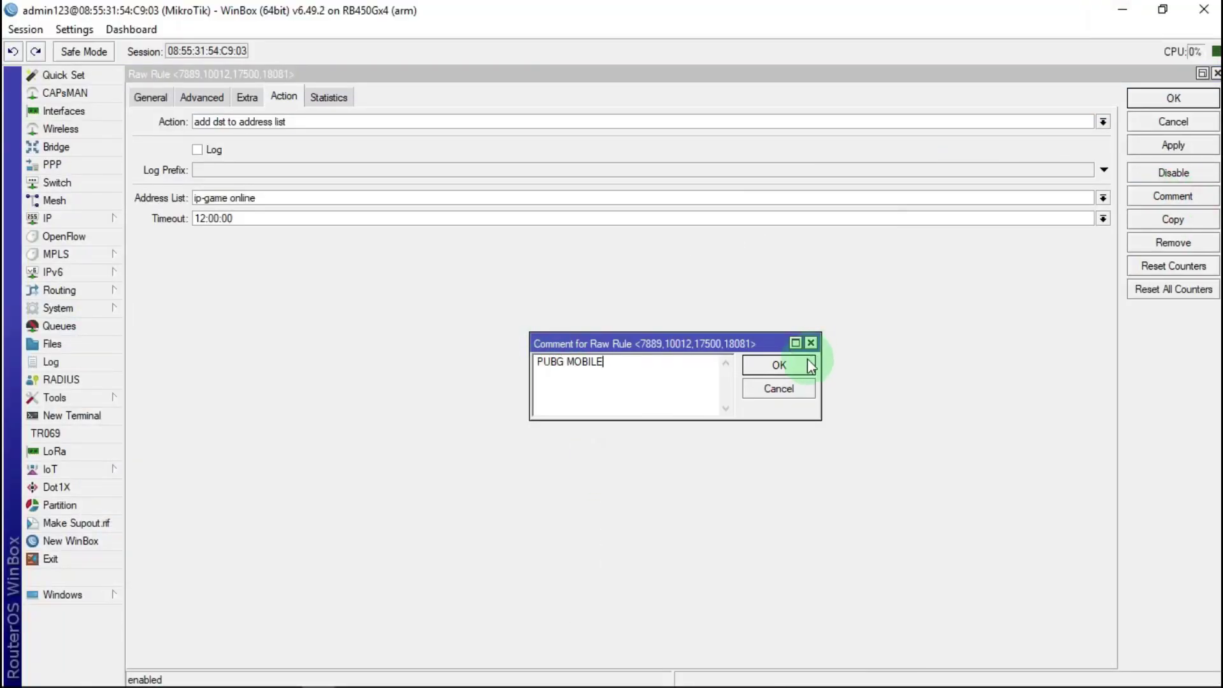
left_click(778, 365)
left_click(1174, 98)
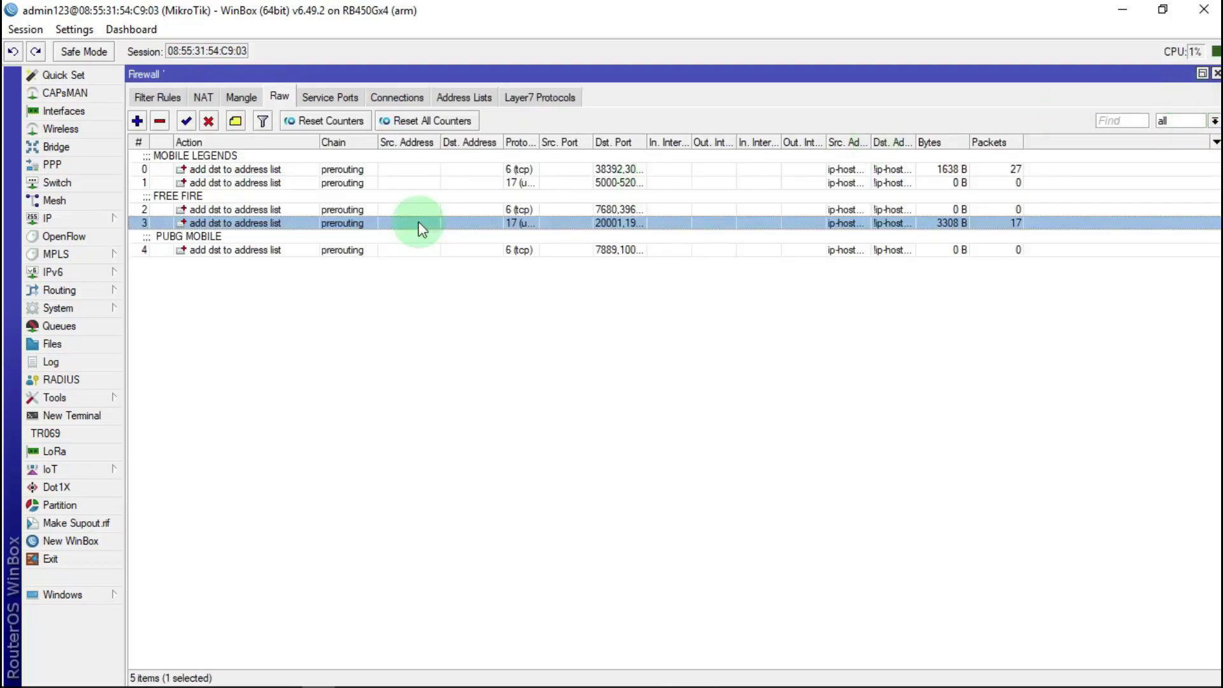
Step: Duplicate the PUBG Mobile TCP raw rule and set the copy's protocol to udp
double_click(272, 251)
left_click(1176, 219)
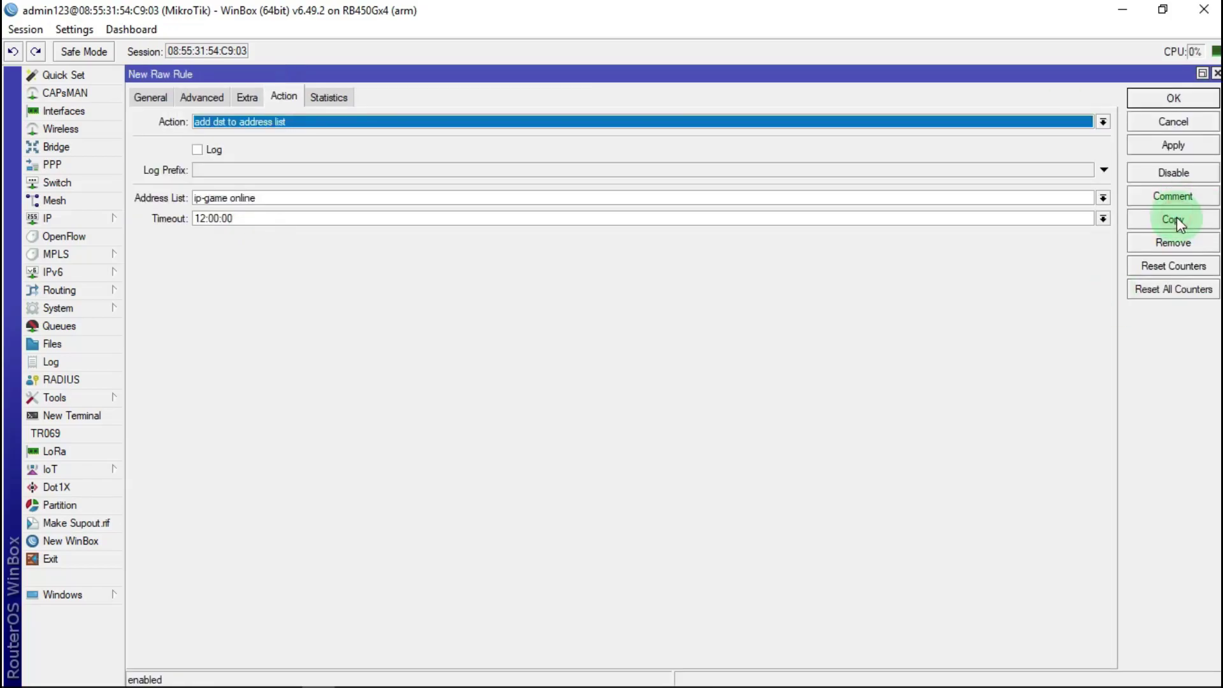
left_click(142, 97)
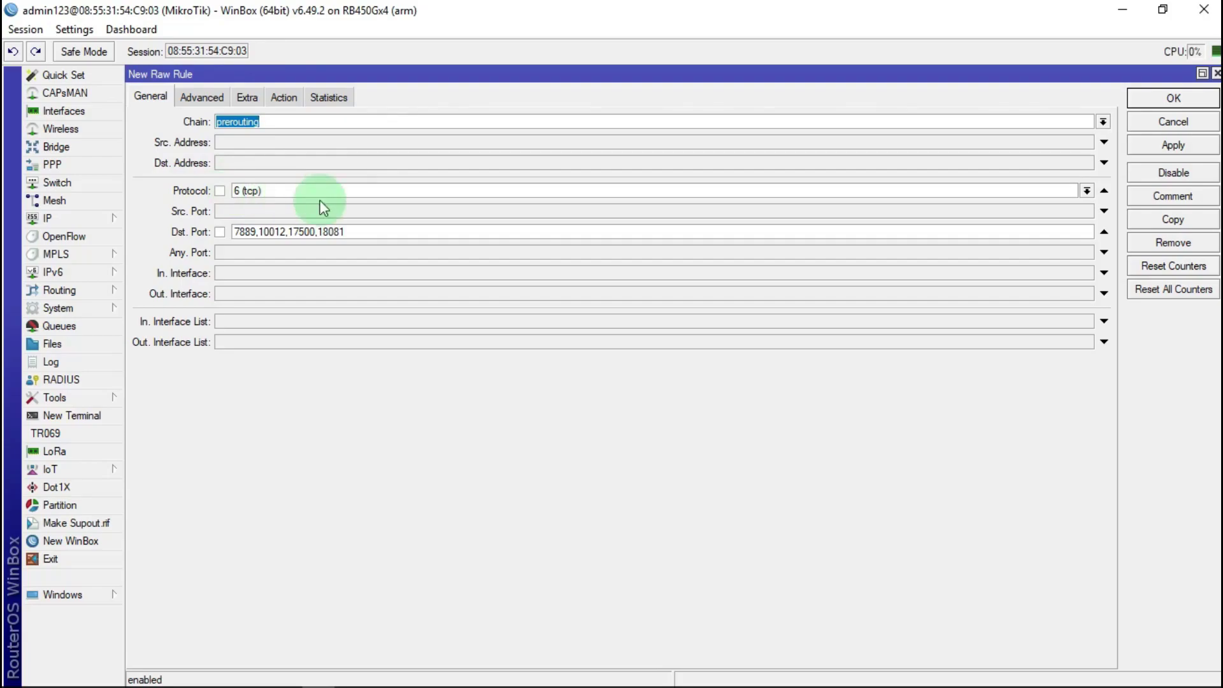
left_click(1086, 191)
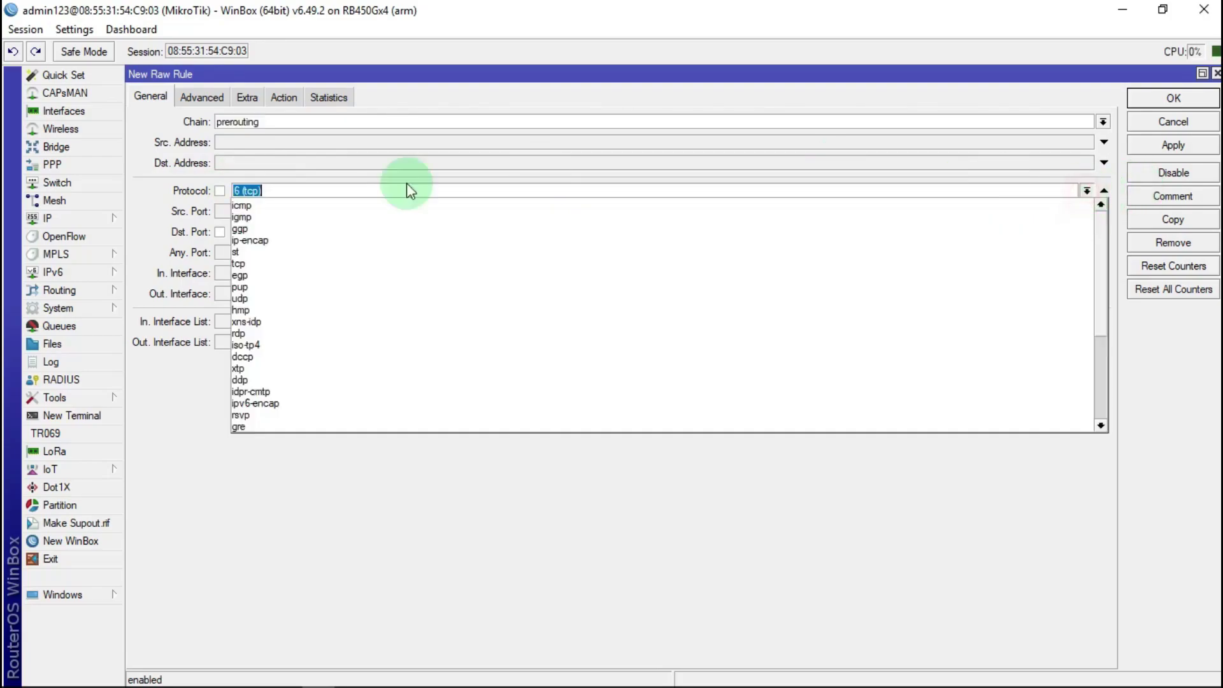
left_click(245, 297)
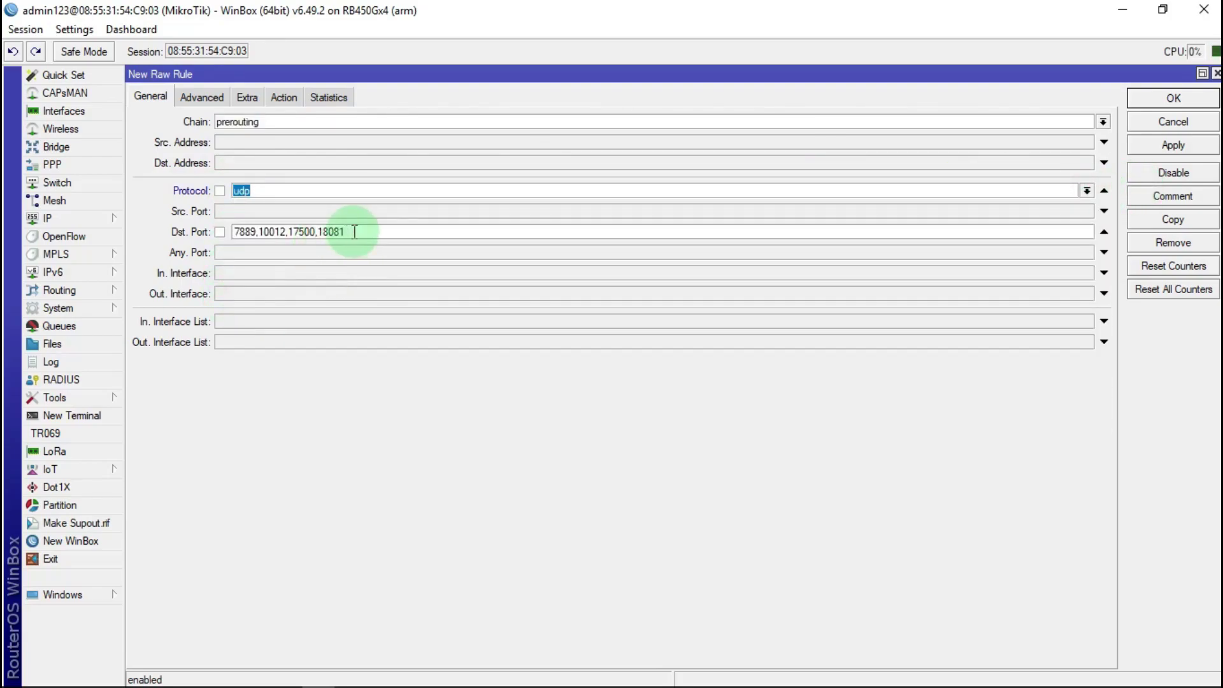
left_click_drag(352, 231, 222, 240)
left_click(347, 232)
key("BackSpace")
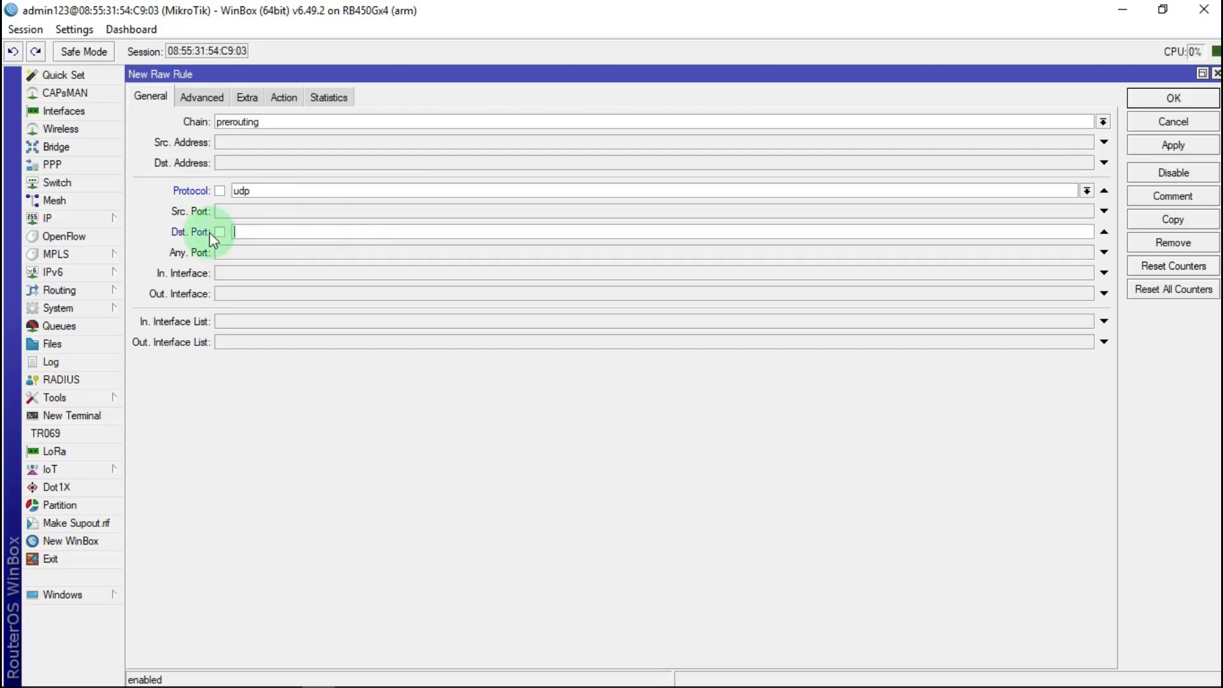
left_click(219, 682)
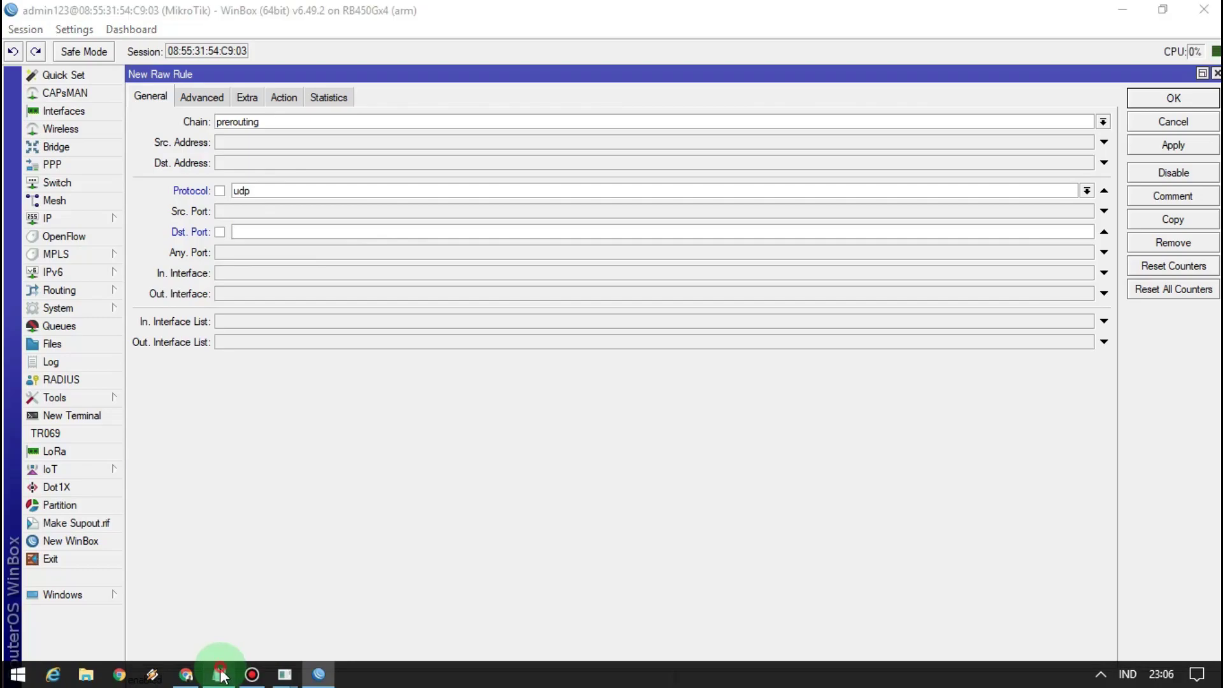
left_click_drag(58, 399, 659, 396)
right_click(646, 398)
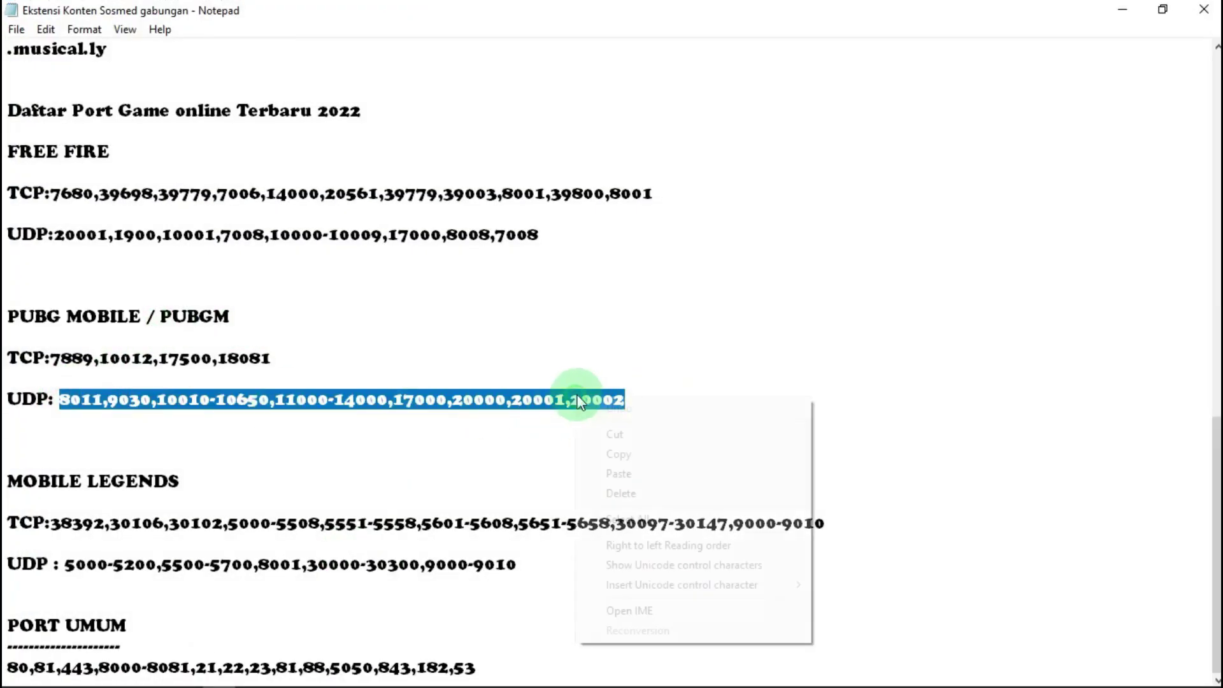
left_click(630, 454)
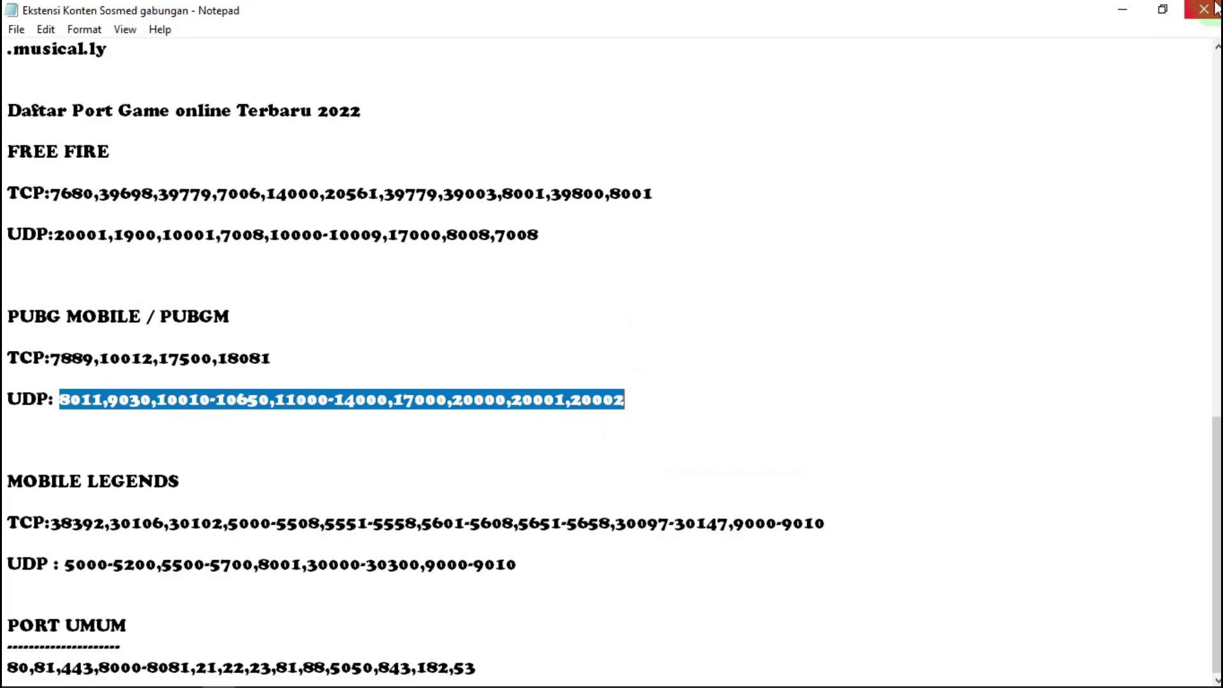
left_click(1123, 9)
right_click(297, 231)
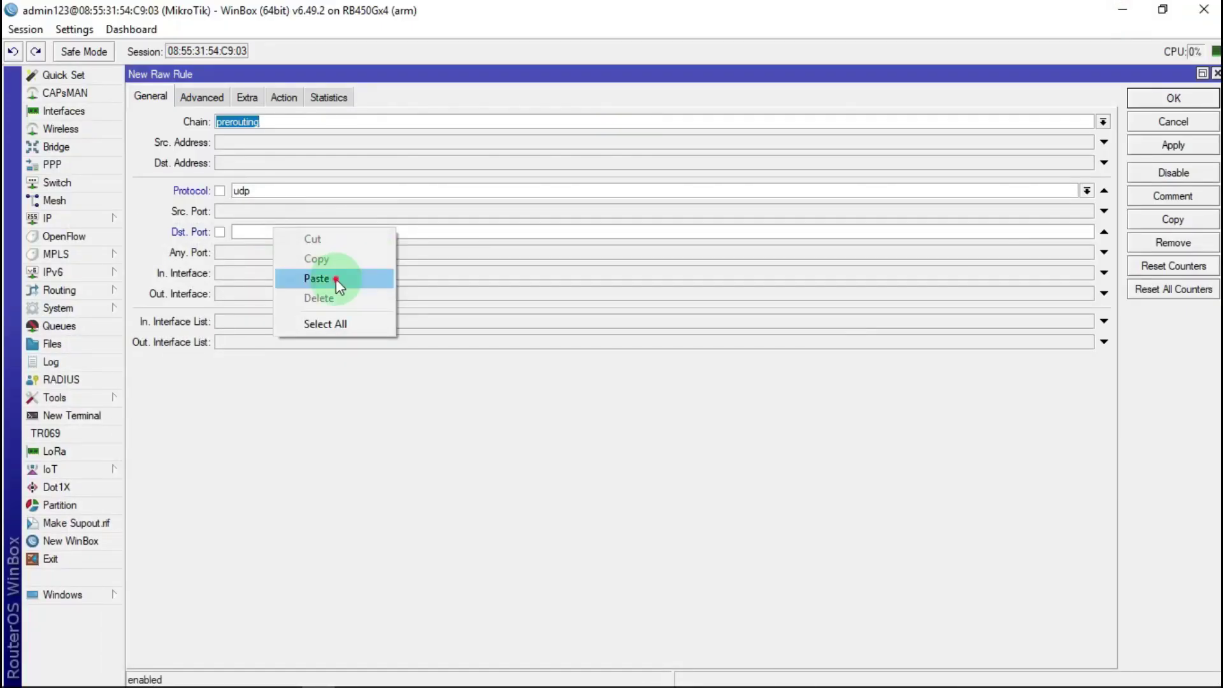
left_click(327, 276)
Step: Check the UDP rule's address lists and action, save it, and remove its duplicate PUBG MOBILE comment
left_click(201, 97)
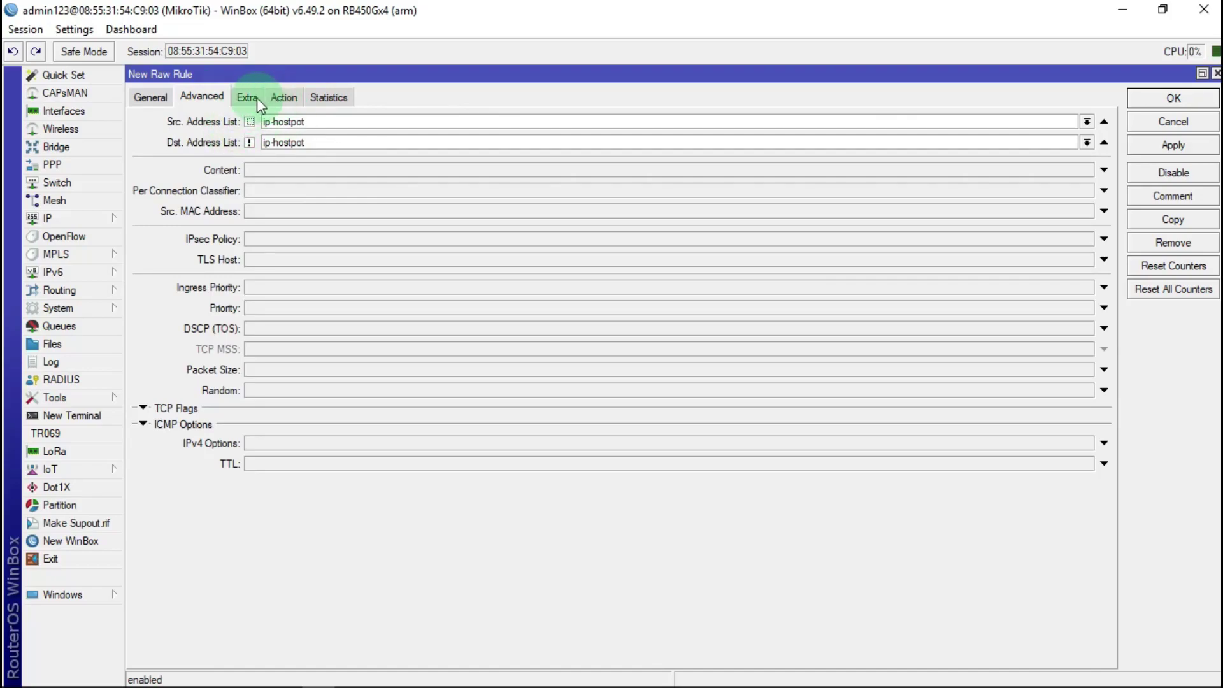
left_click(284, 97)
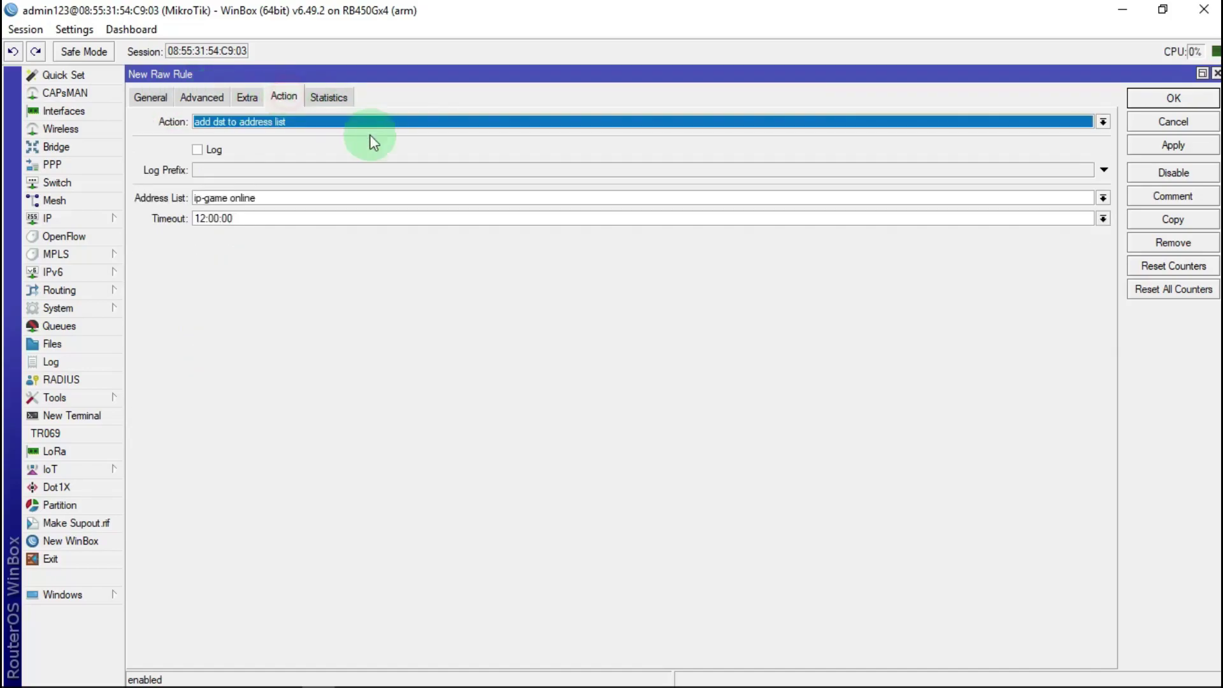
left_click(1199, 98)
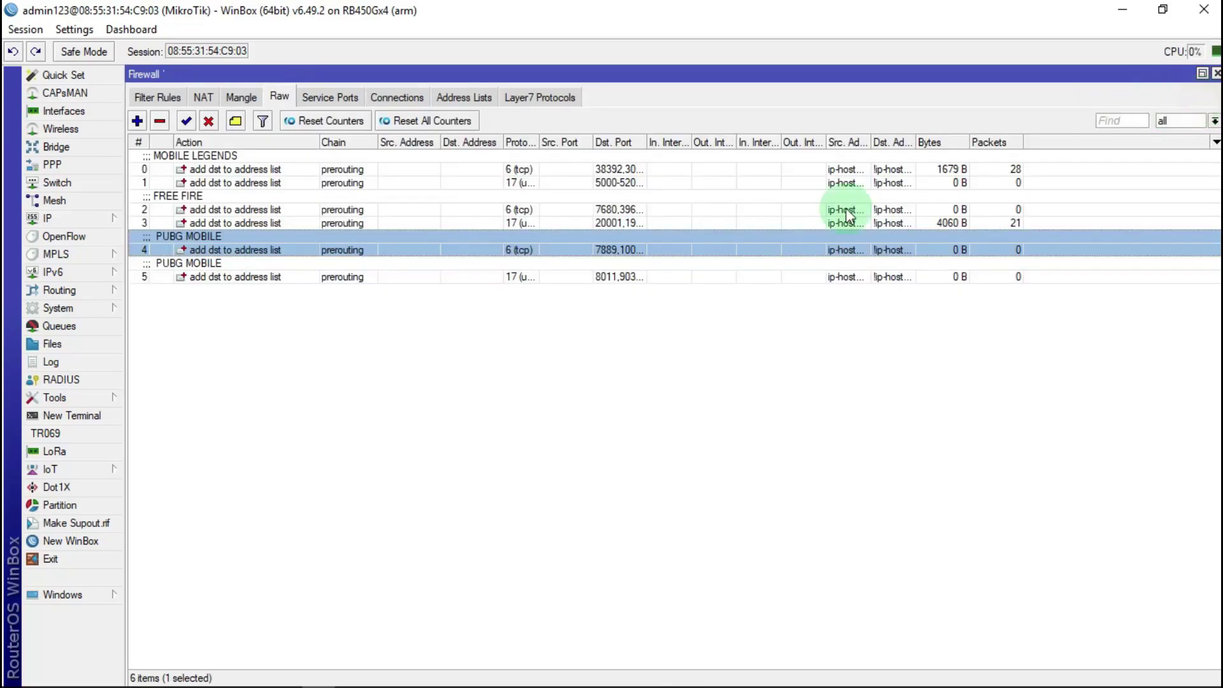
double_click(192, 277)
left_click(1189, 196)
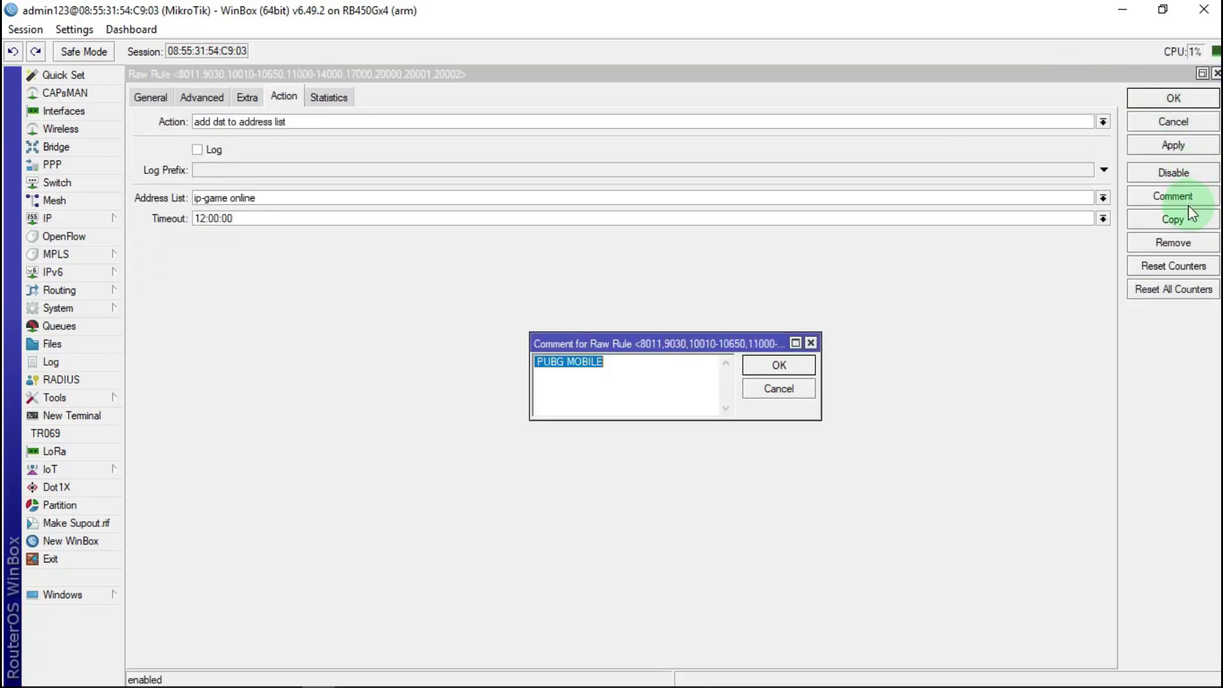
left_click(802, 365)
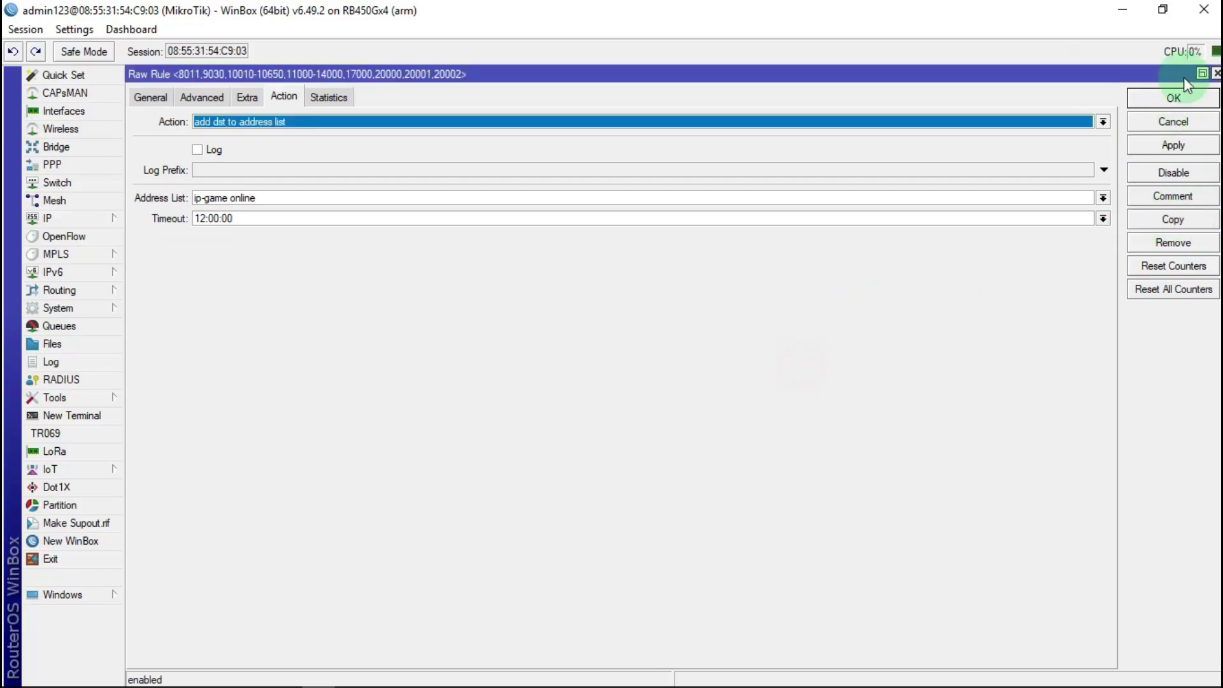
left_click(1177, 100)
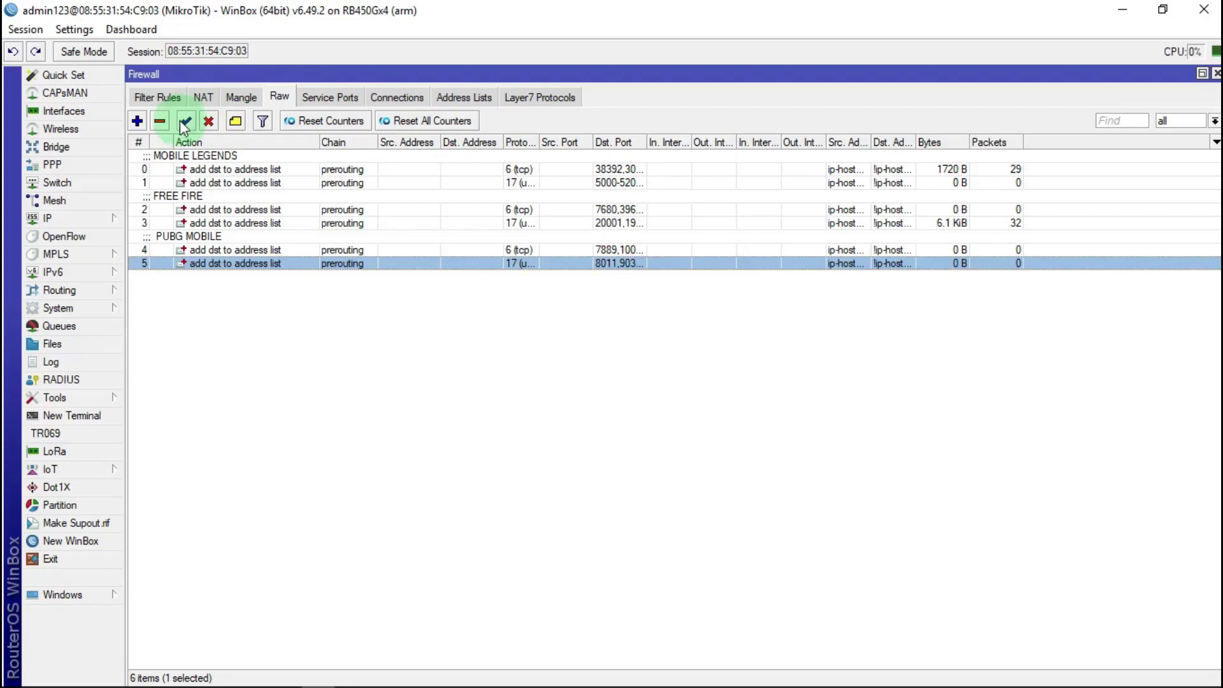
Step: Create a new raw rule in the prerouting chain with protocol 6 (tcp)
left_click(137, 121)
left_click(153, 98)
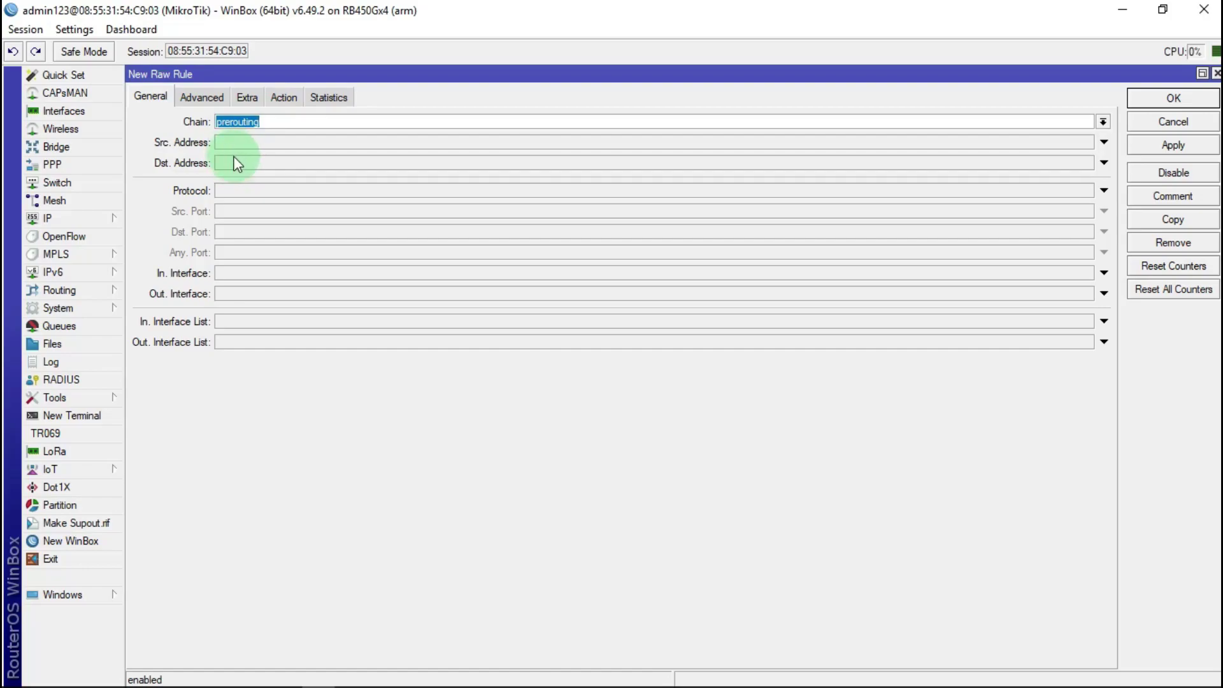
left_click(242, 191)
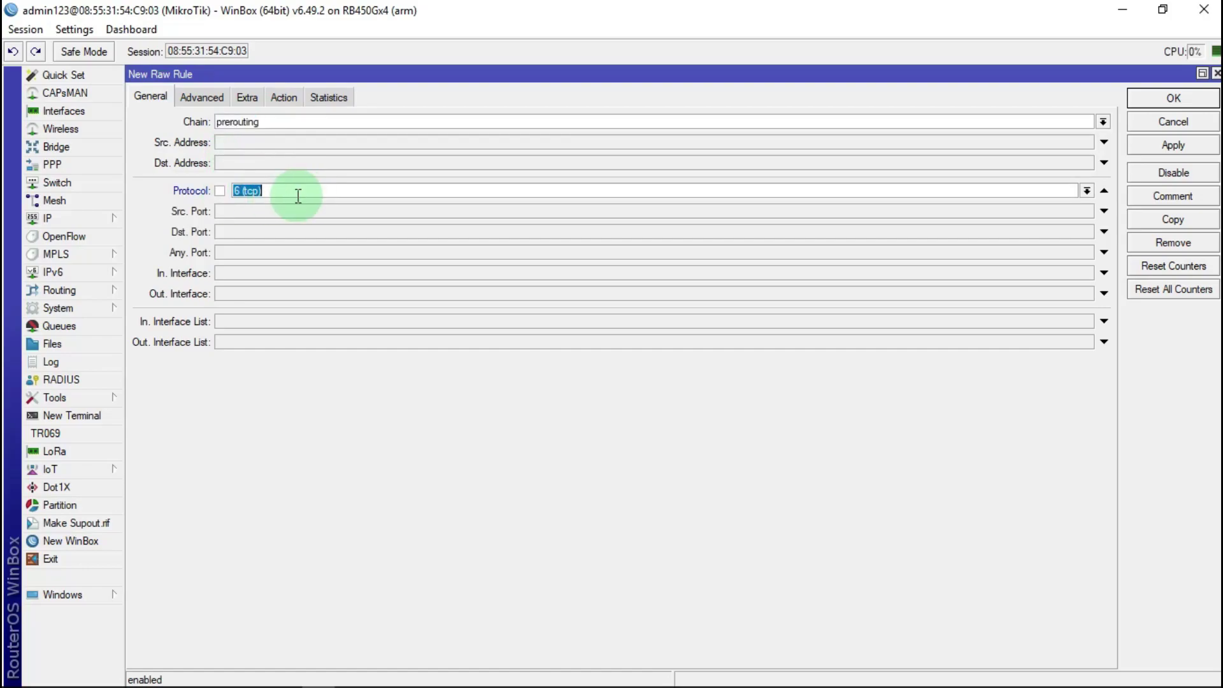
Step: Copy the PORT UMUM ports 80,81,443,8000-8081,21,22,23,81,88,5050,843,182 from the Notepad list into the new rule's destination ports in WinBox
left_click(254, 232)
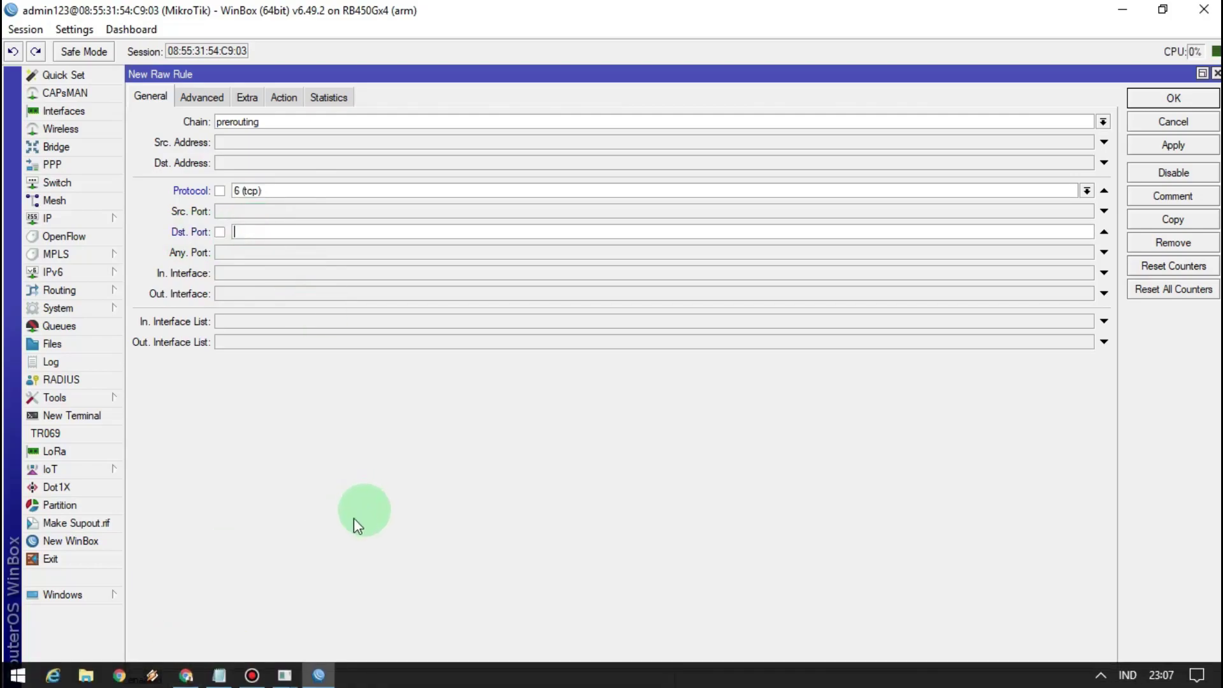
left_click(219, 682)
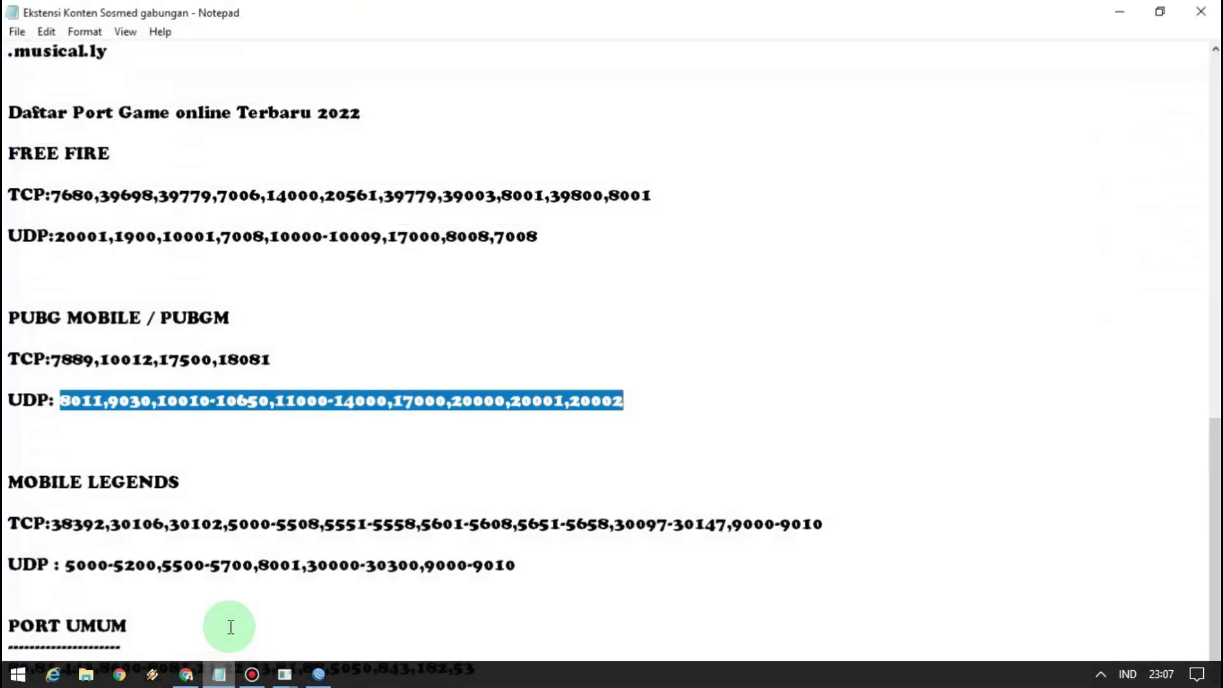
left_click_drag(5, 667, 448, 667)
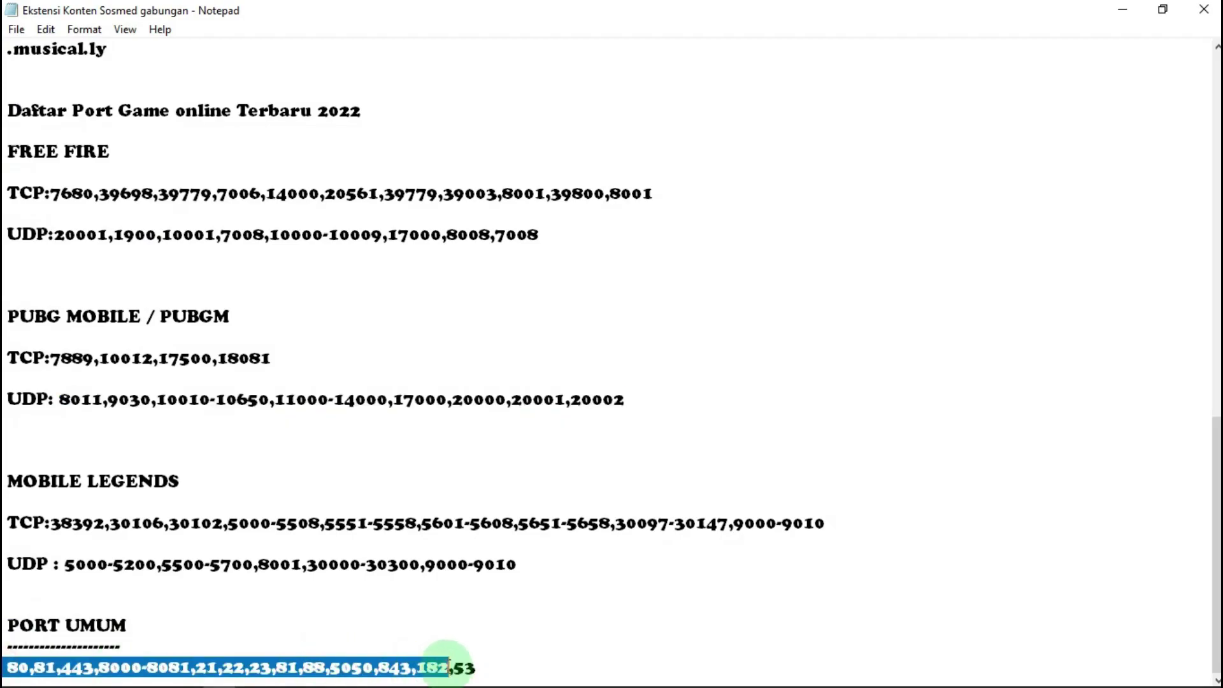
right_click(415, 656)
left_click(494, 469)
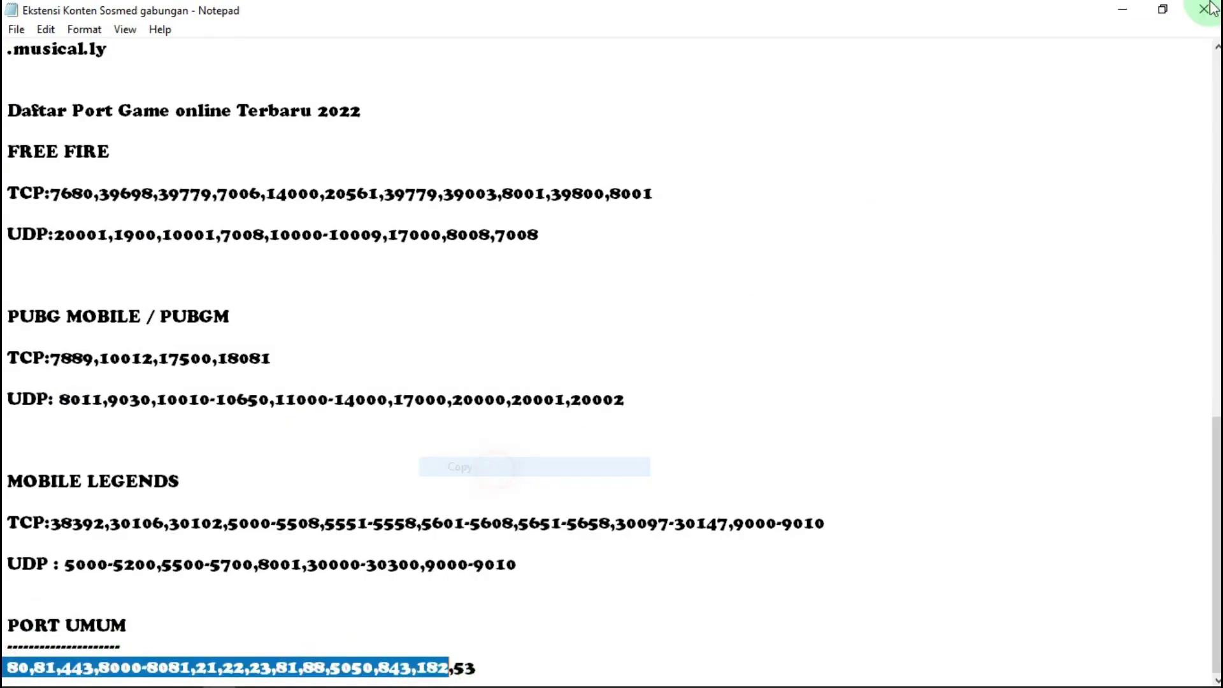
left_click(1122, 9)
left_click(280, 229)
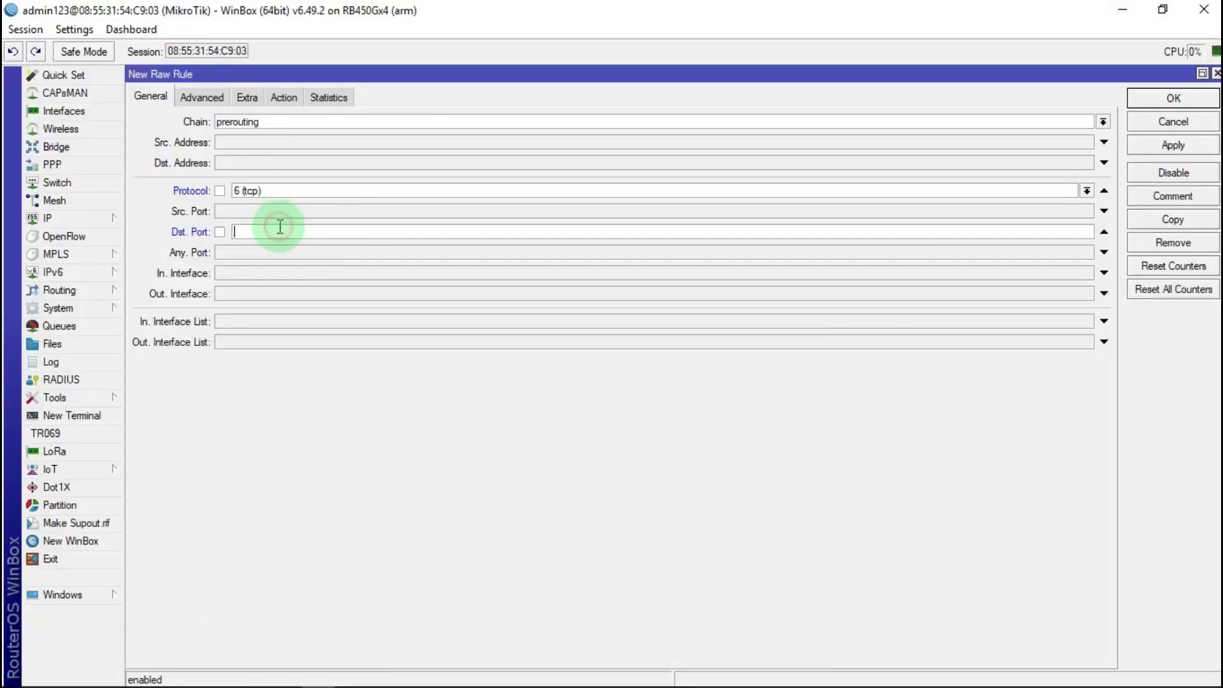
right_click(279, 228)
left_click(347, 270)
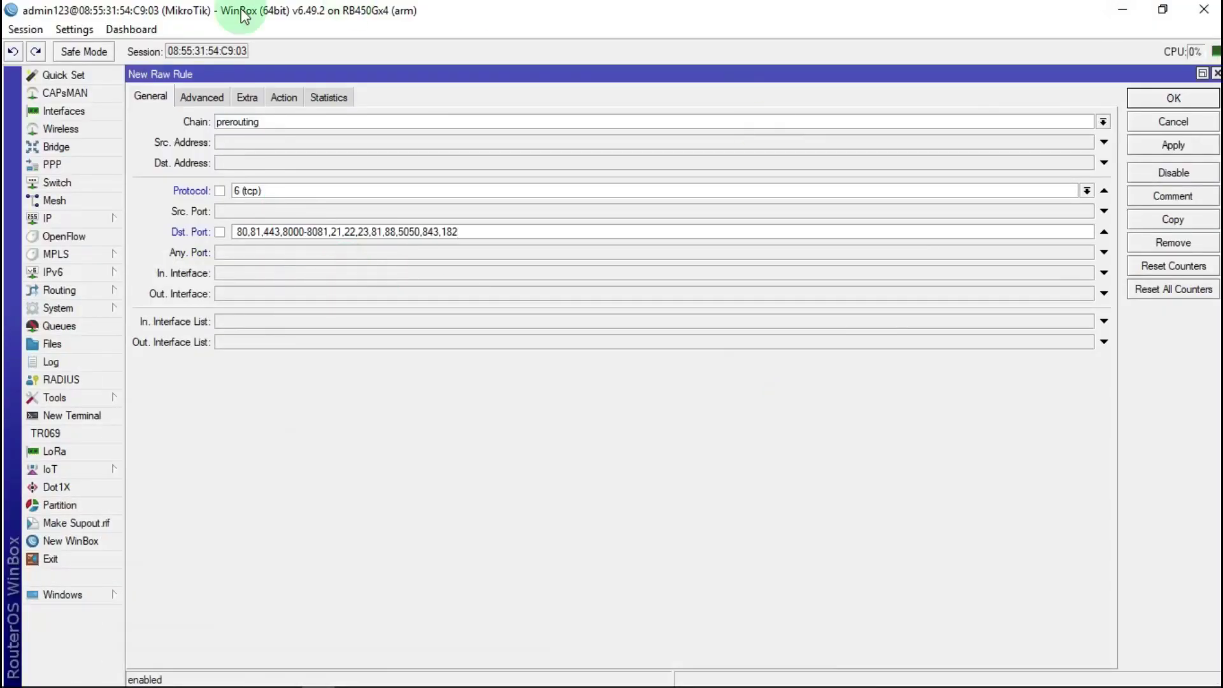
Step: Set the general-port rule's source address list to ip-hostpot and its destination address list to not ip-hostpot
left_click(200, 96)
left_click(275, 121)
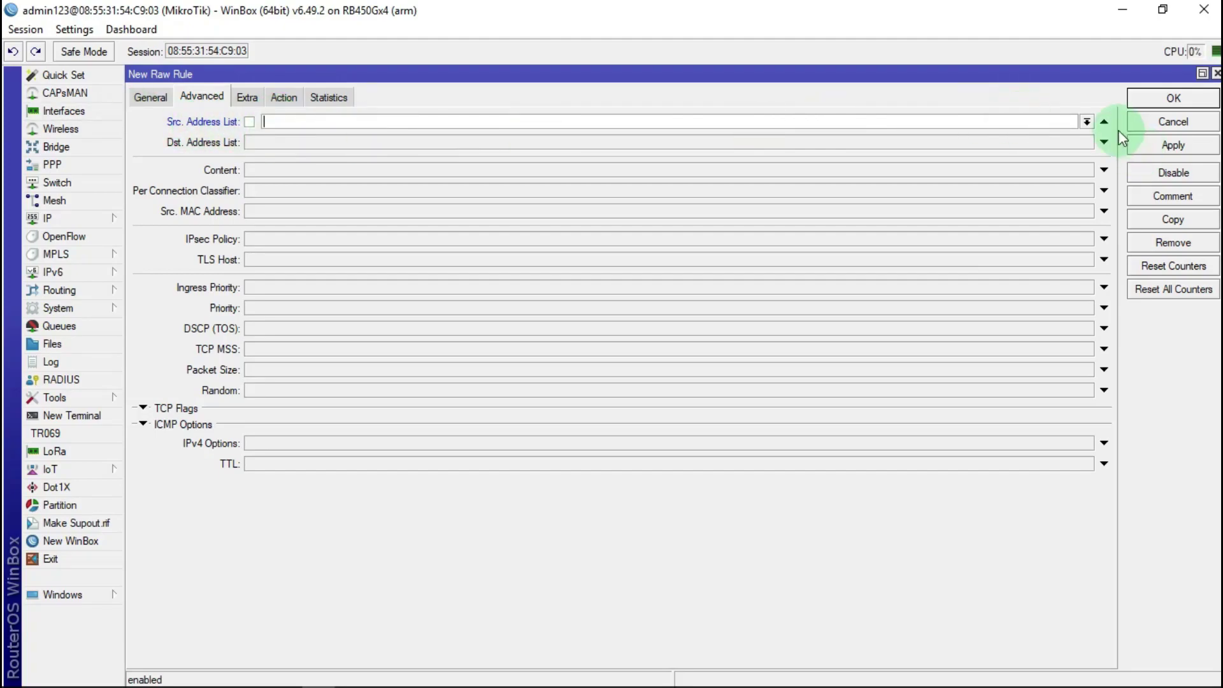
left_click(1086, 121)
left_click(320, 147)
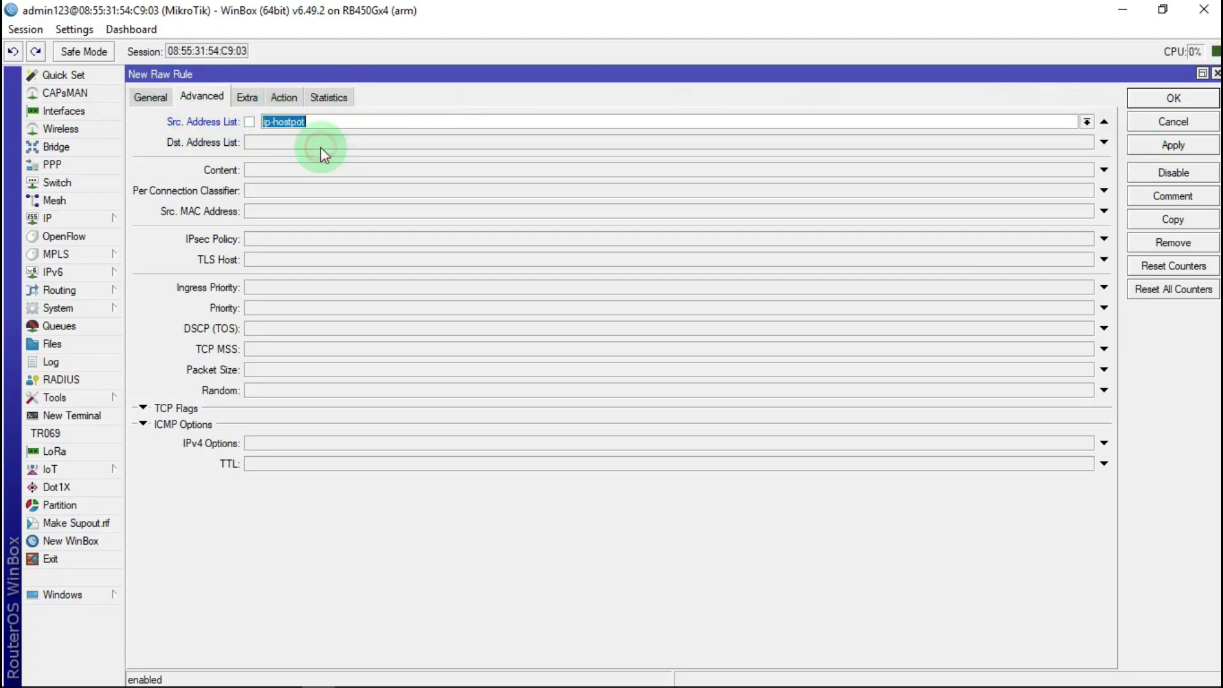
left_click(261, 142)
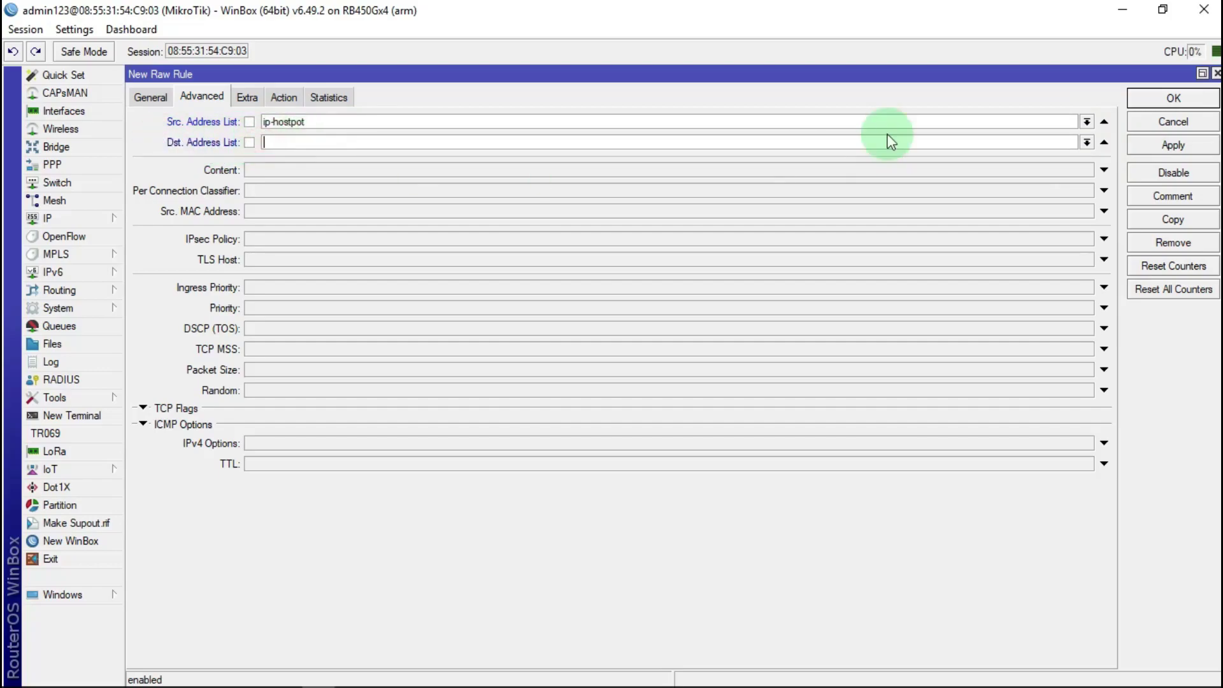
left_click(1086, 142)
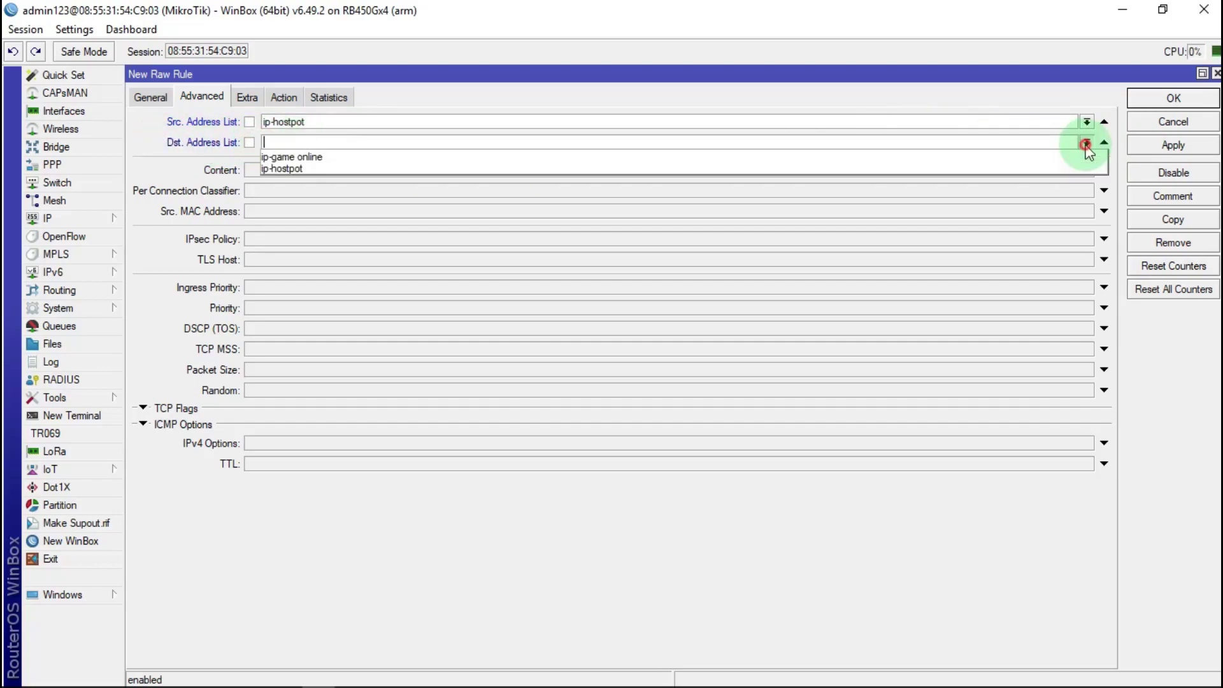
left_click(288, 169)
left_click(249, 141)
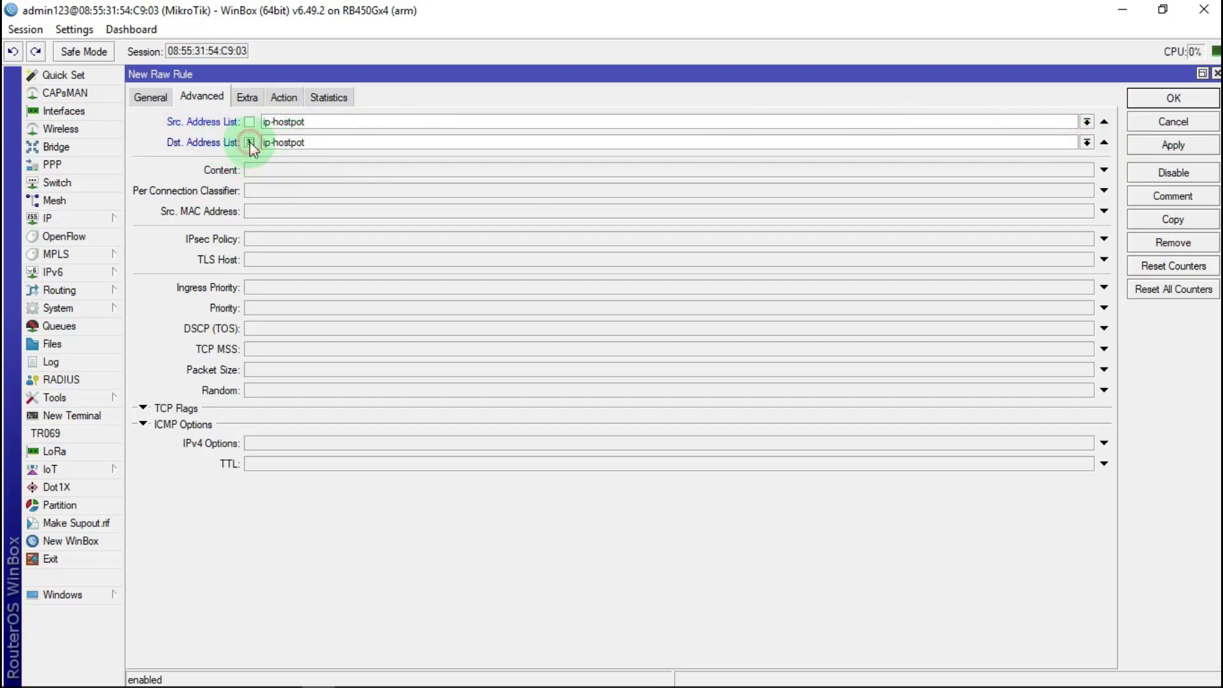
Step: Set the rule's action to add dst to address list with list ip-browsing and timeout 12:00:00, and apply it
left_click(296, 101)
left_click(288, 121)
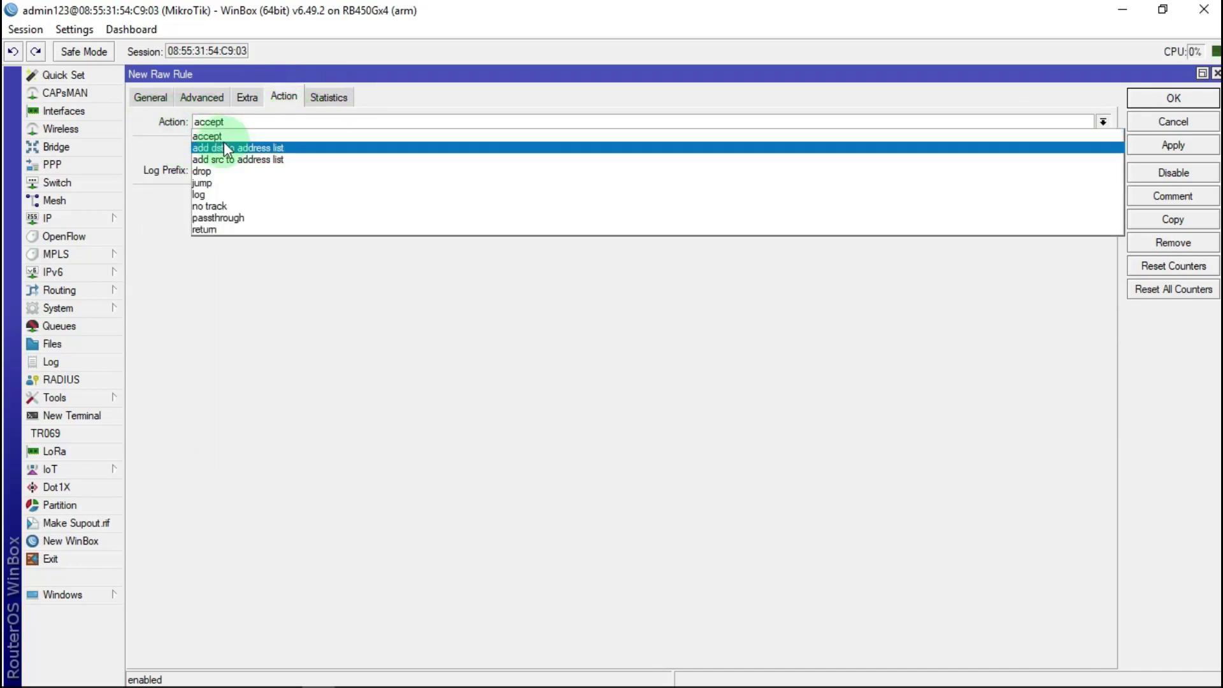
left_click(237, 147)
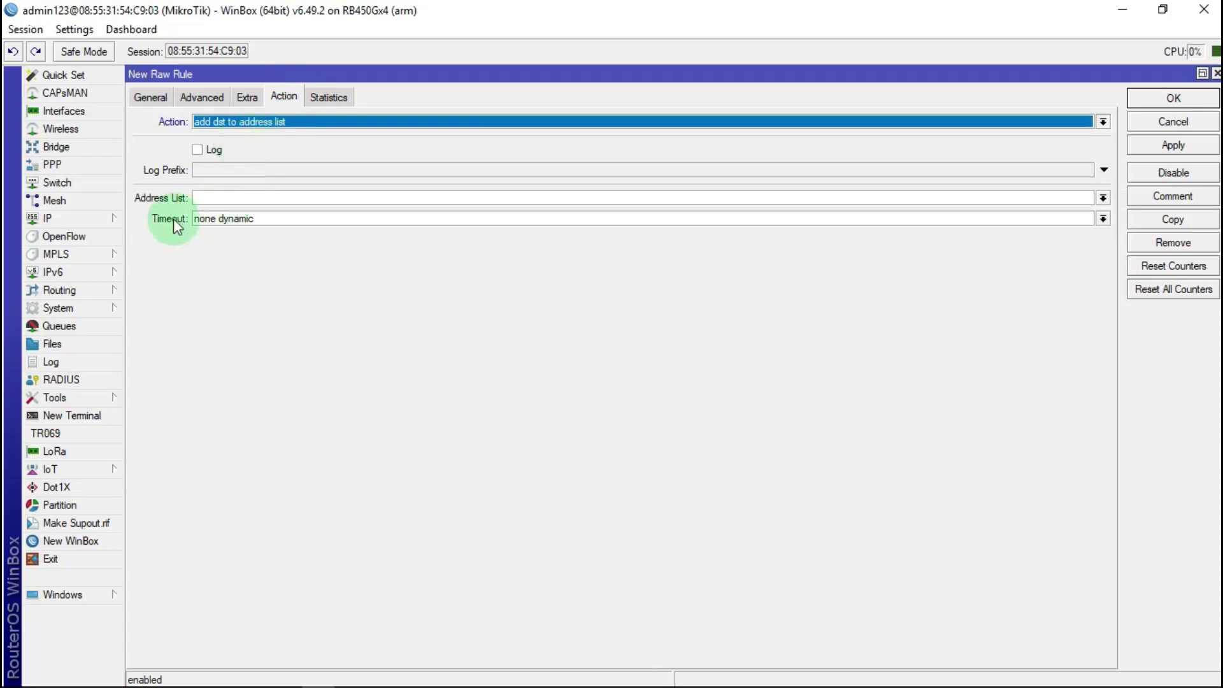
left_click(232, 197)
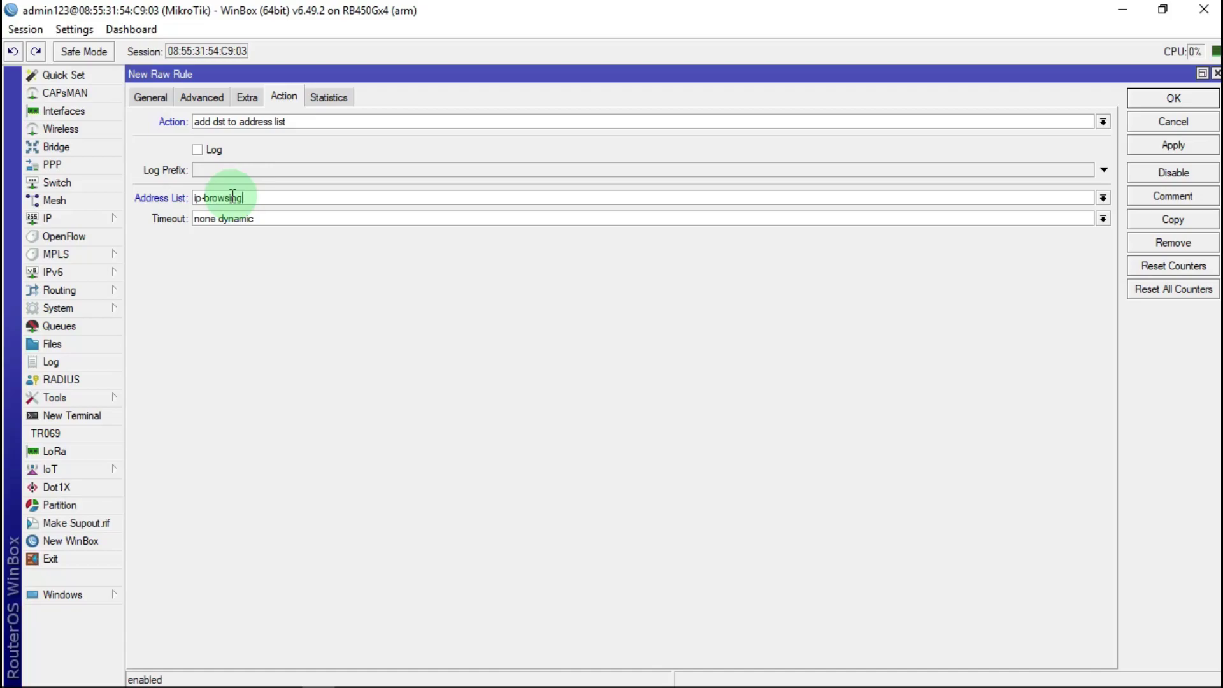
left_click(203, 221)
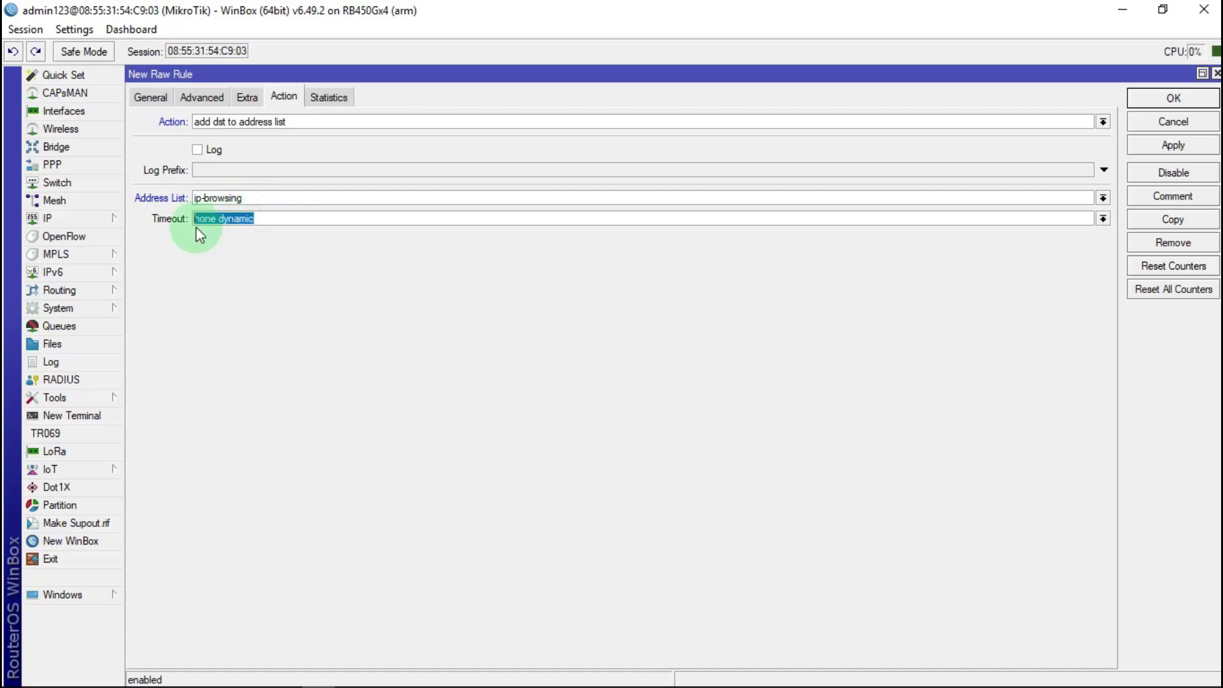
type("12")
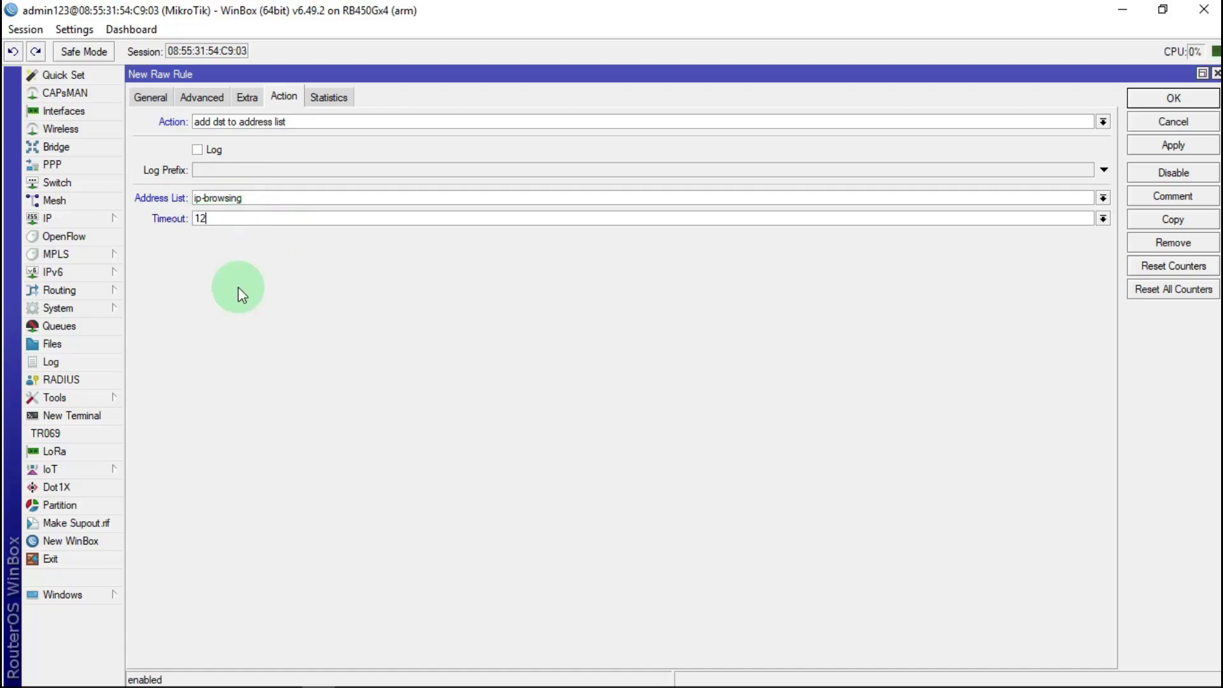
type(":00:00")
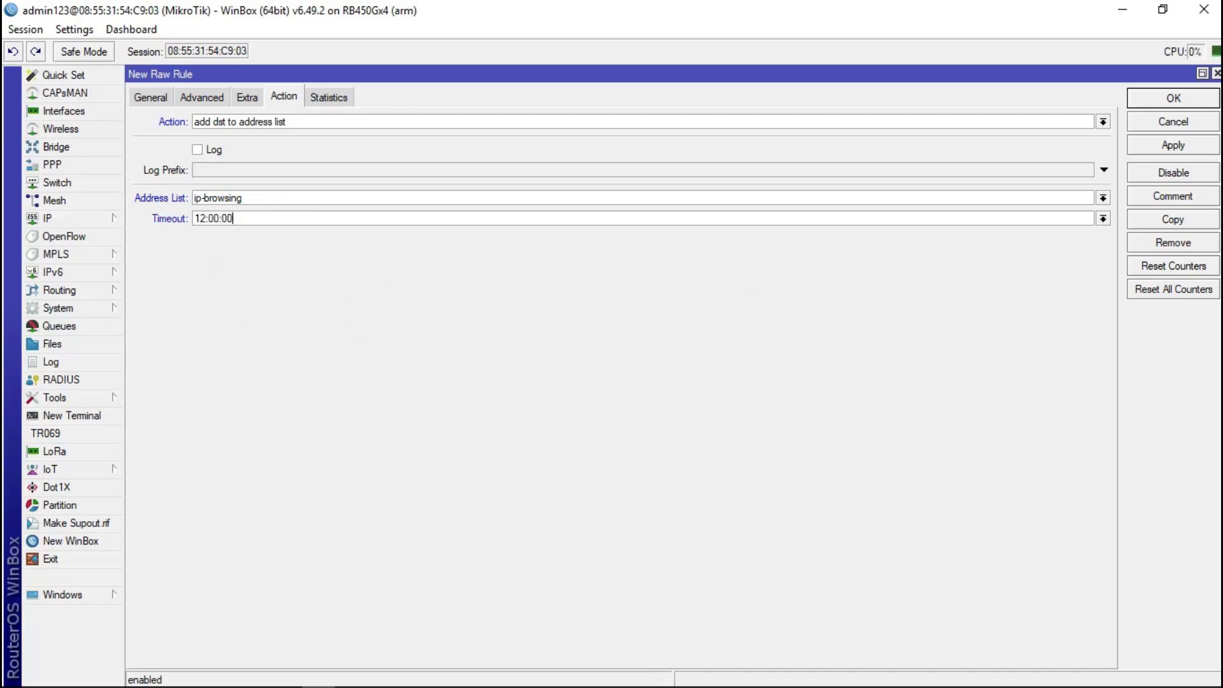
left_click(1178, 145)
Step: Comment the general-port rule as CONEKSI BROWSING and close it
left_click(1173, 192)
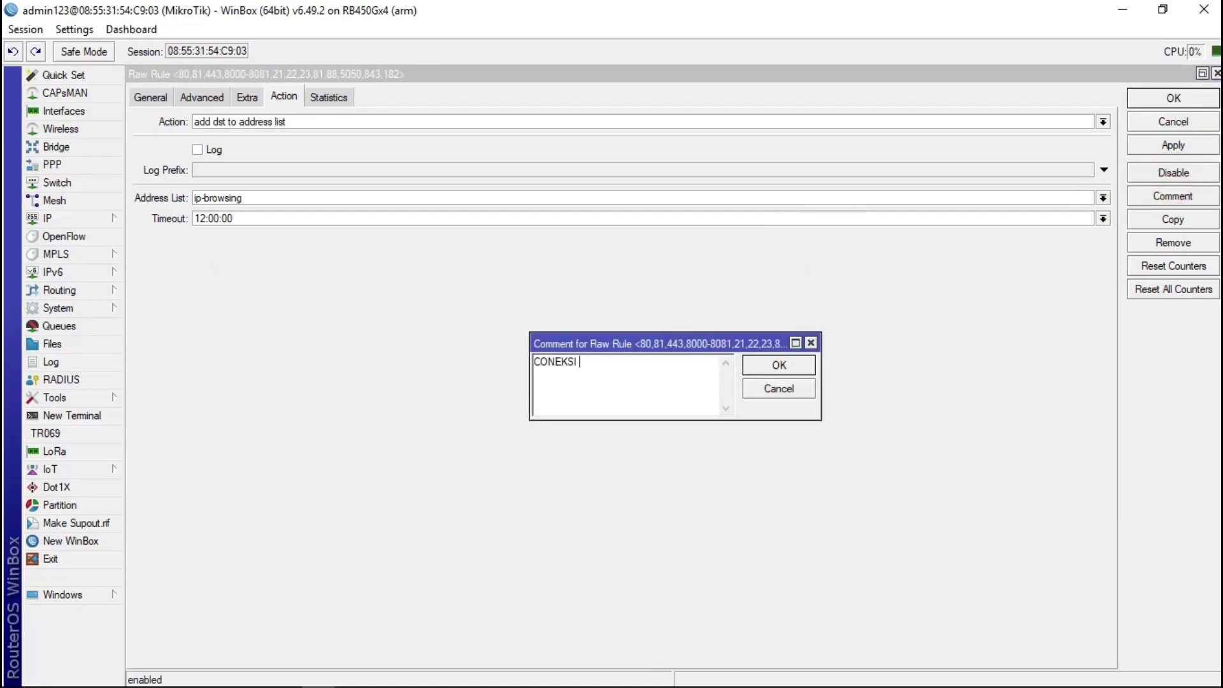
type("OWSING")
left_click(778, 364)
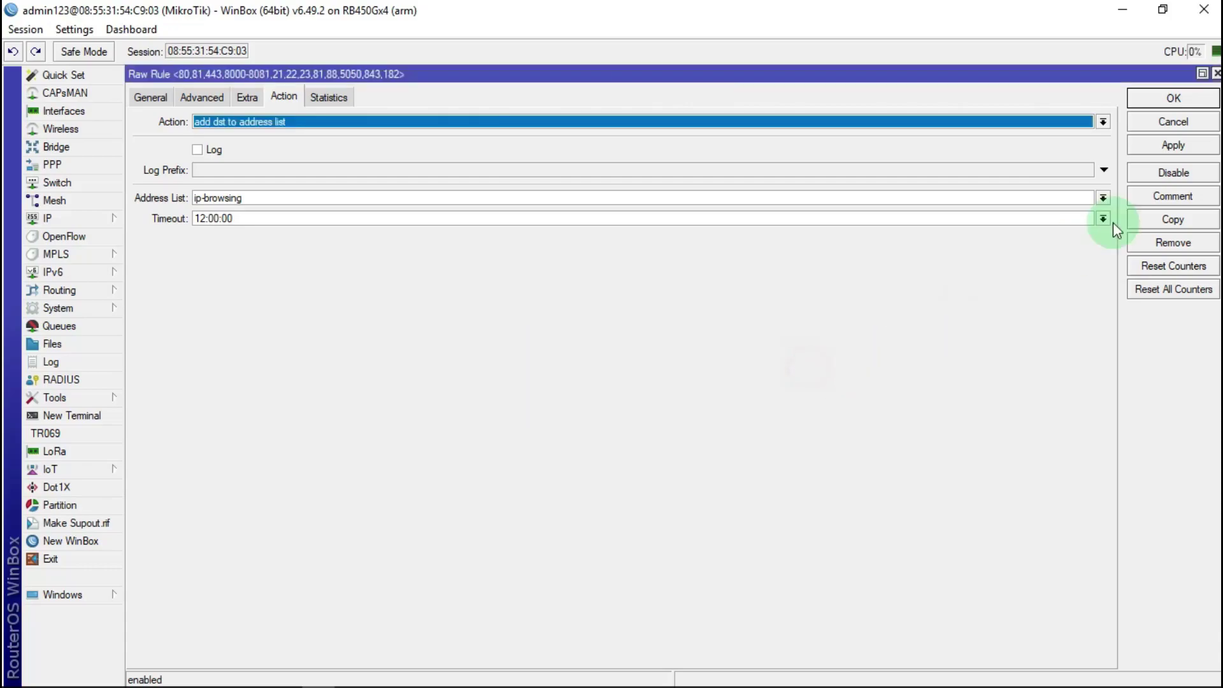
left_click(1203, 99)
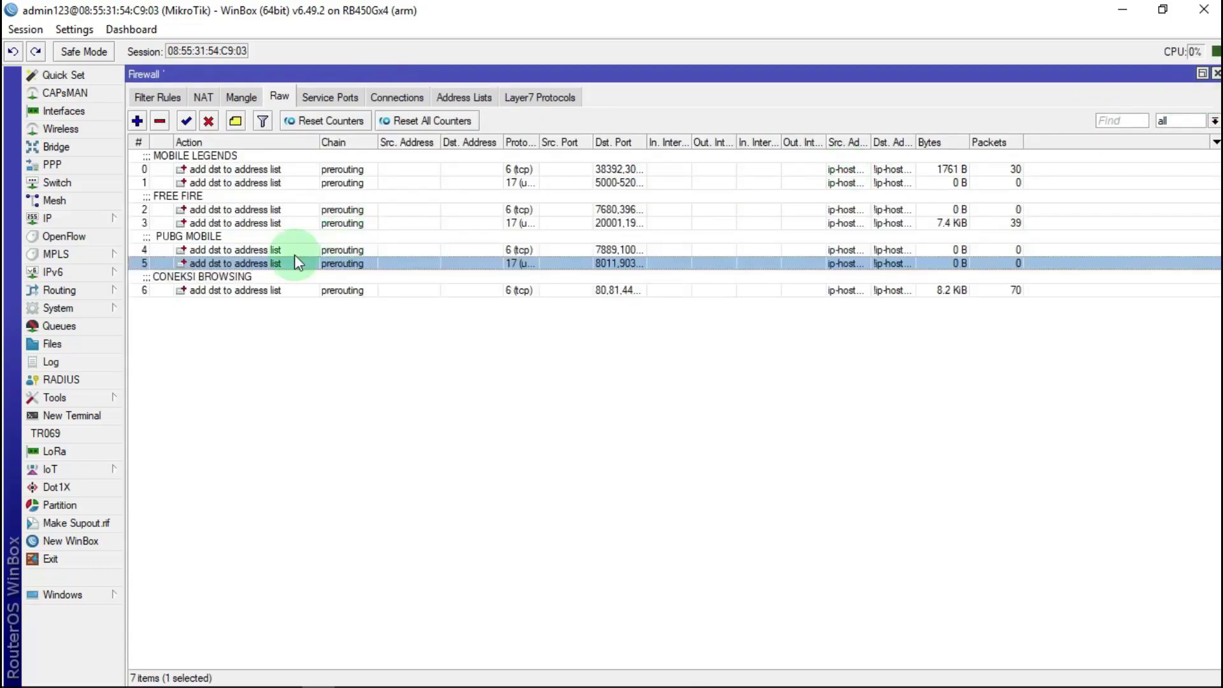
Step: Duplicate the CONEKSI BROWSING rule, set the copy's protocol to udp, and apply it
double_click(274, 292)
left_click(1184, 216)
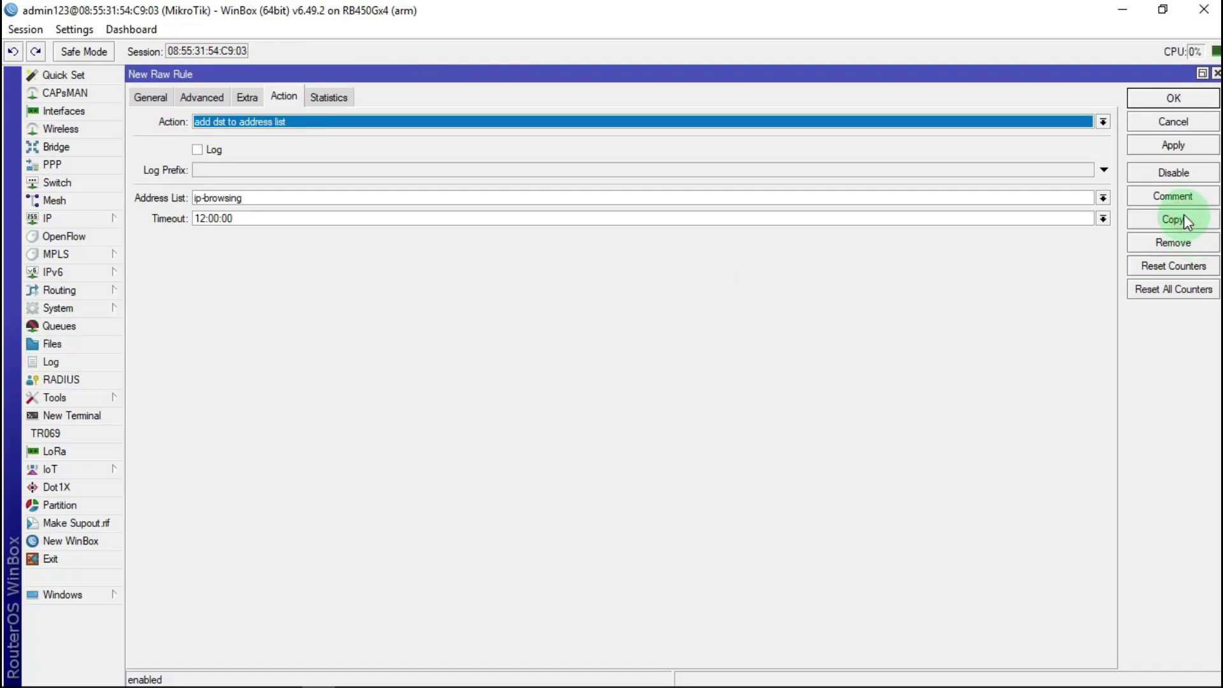
left_click(142, 101)
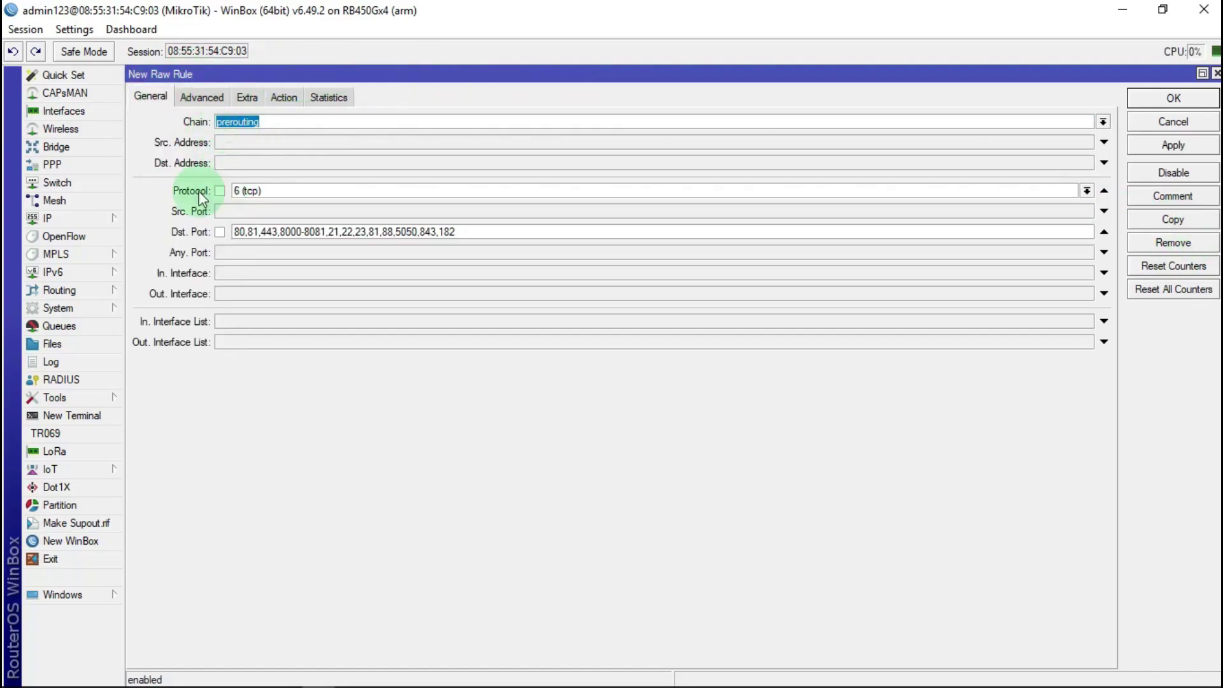
left_click(1086, 192)
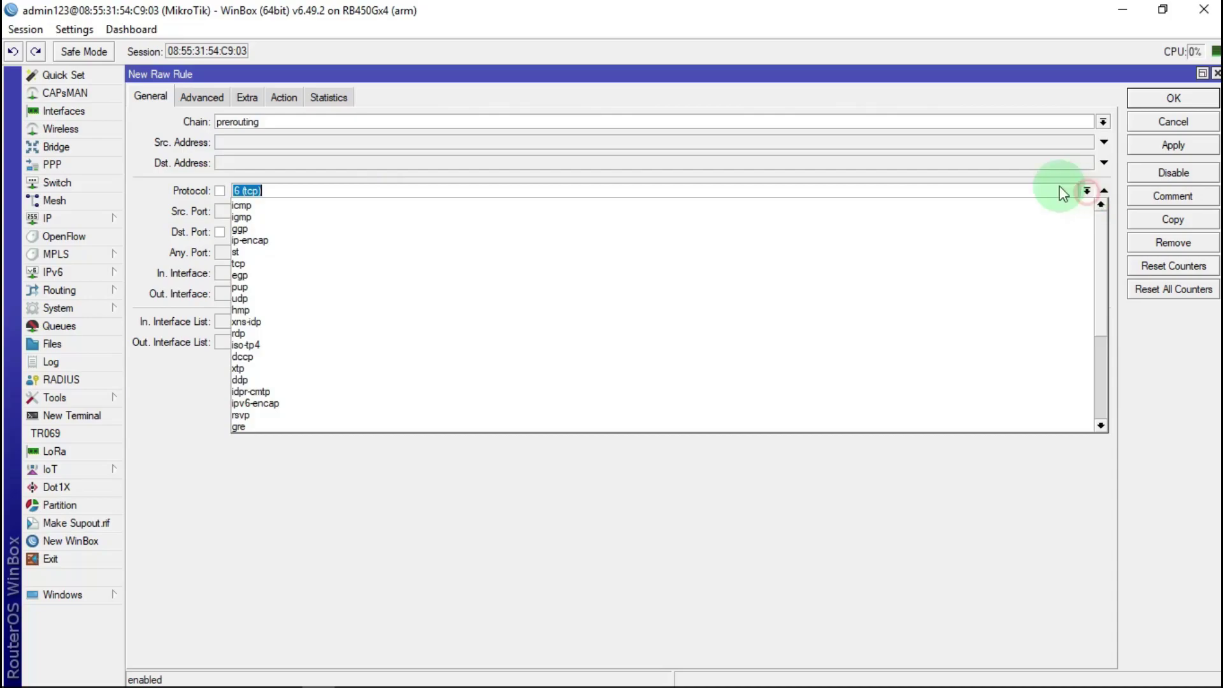
left_click(255, 298)
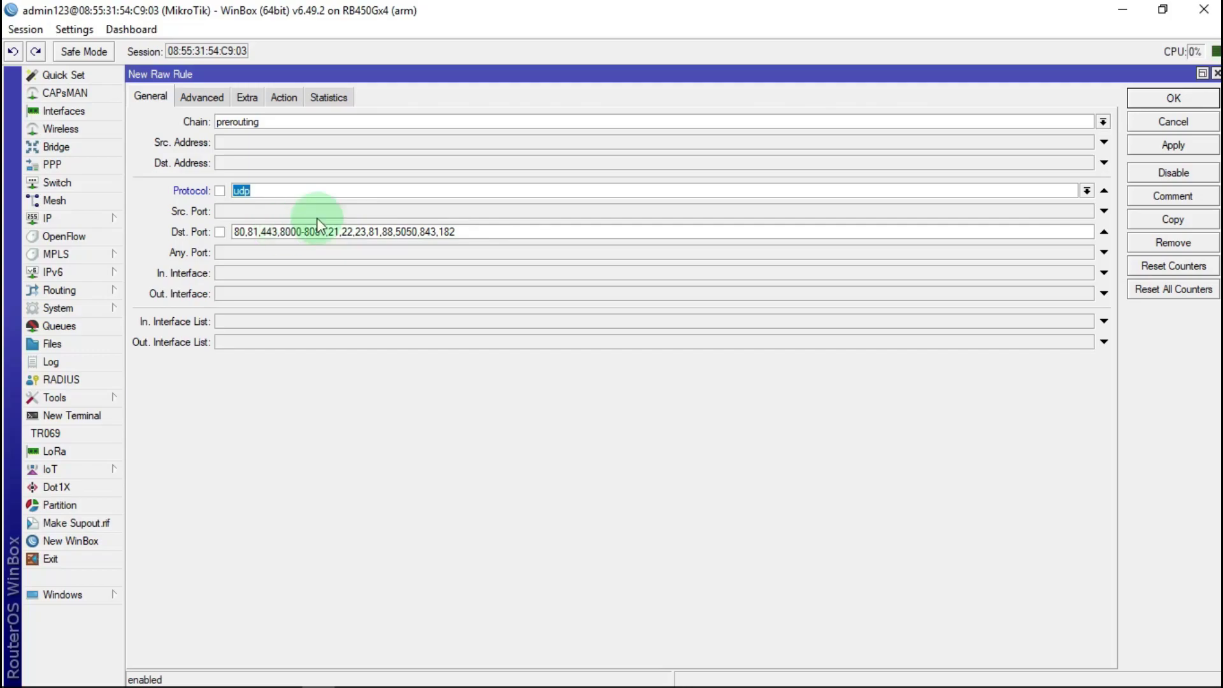
left_click(213, 97)
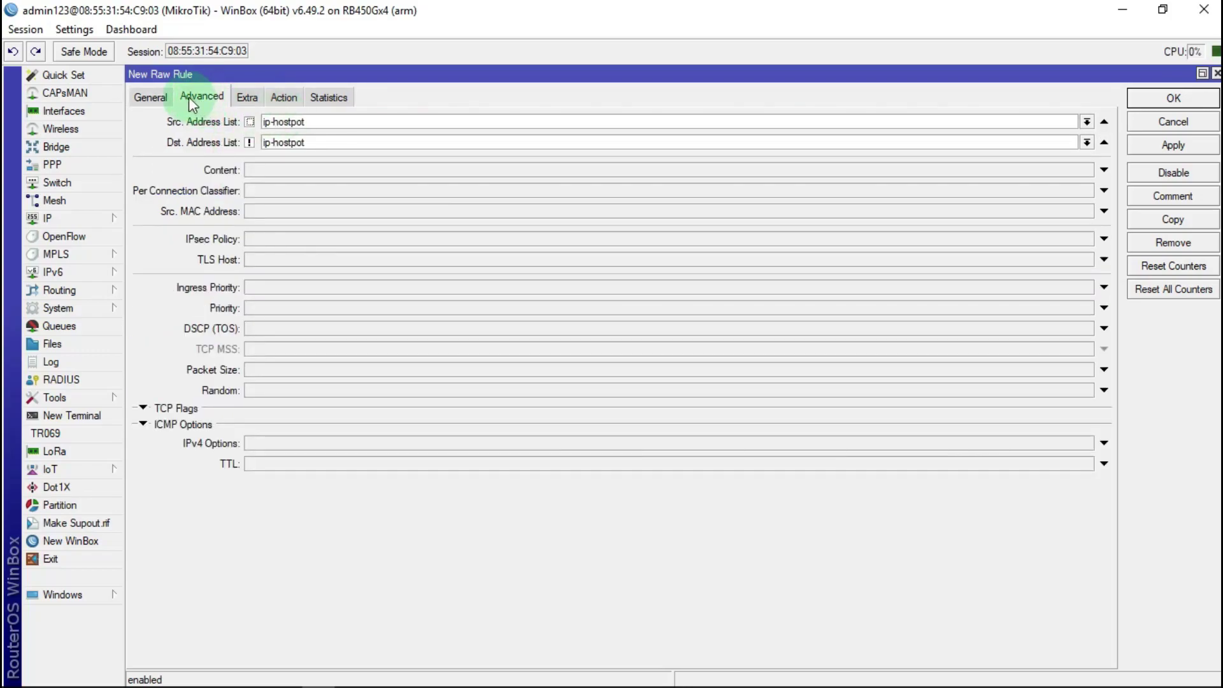
left_click(285, 98)
left_click(1168, 145)
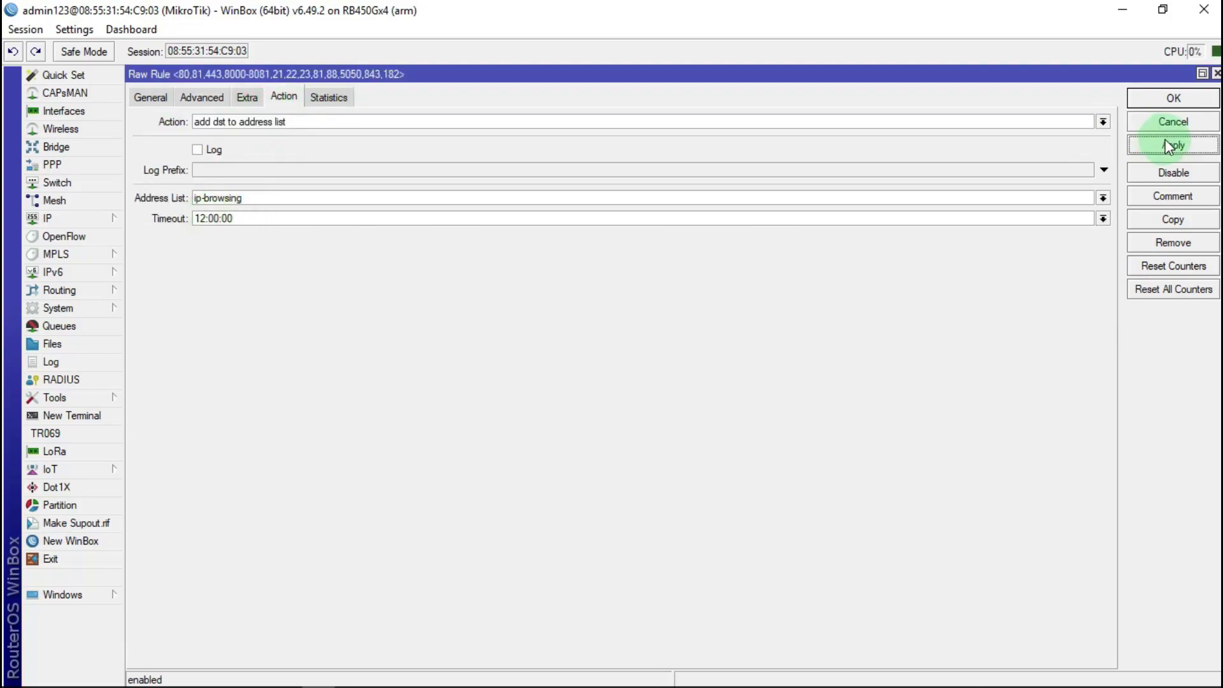
Step: Clear the comment on the copied udp rule and close it
left_click(1173, 197)
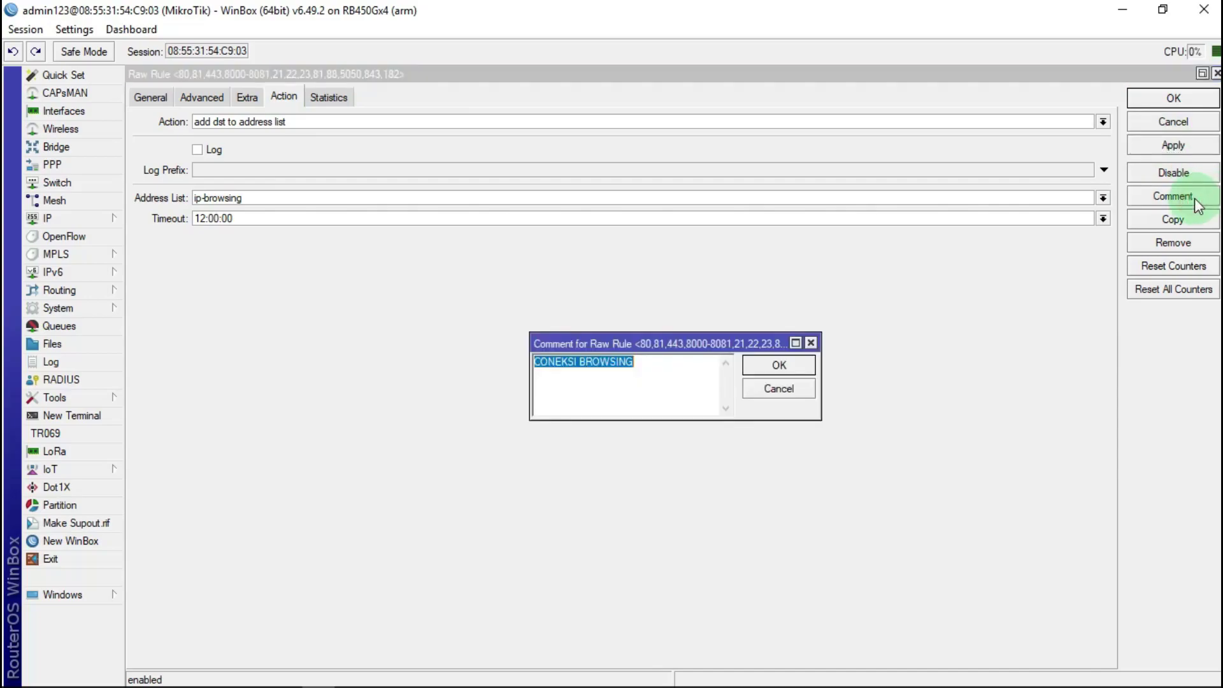
key("BackSpace")
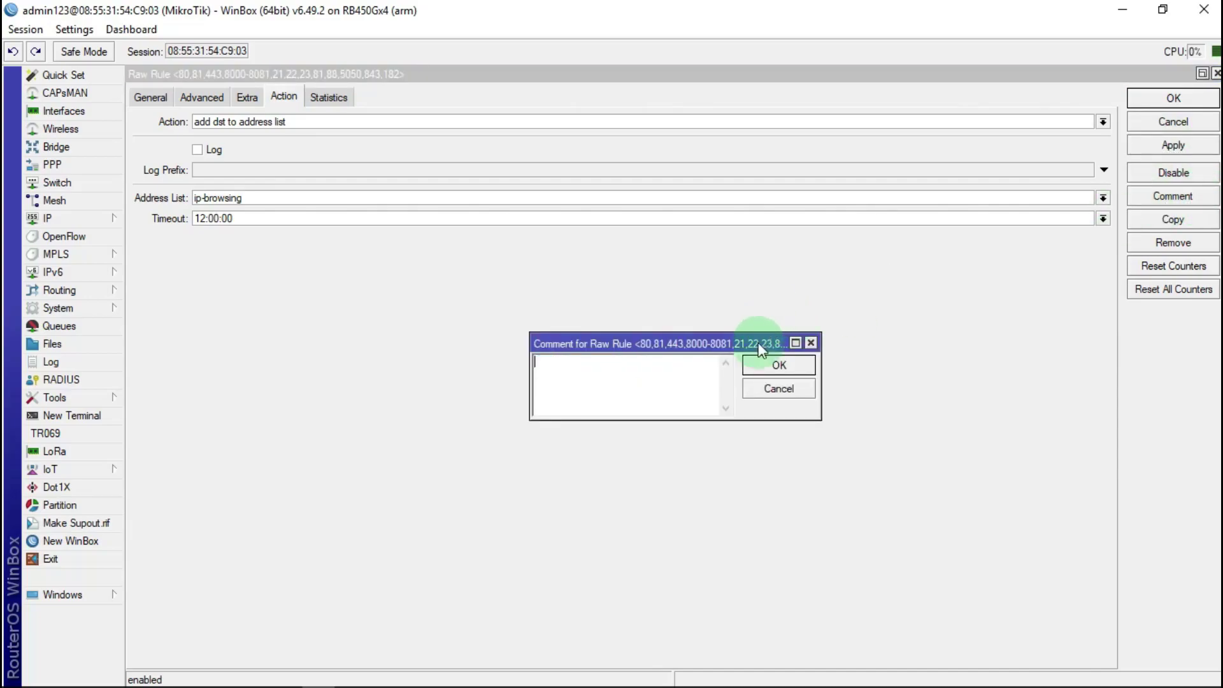
left_click(764, 366)
left_click(1207, 104)
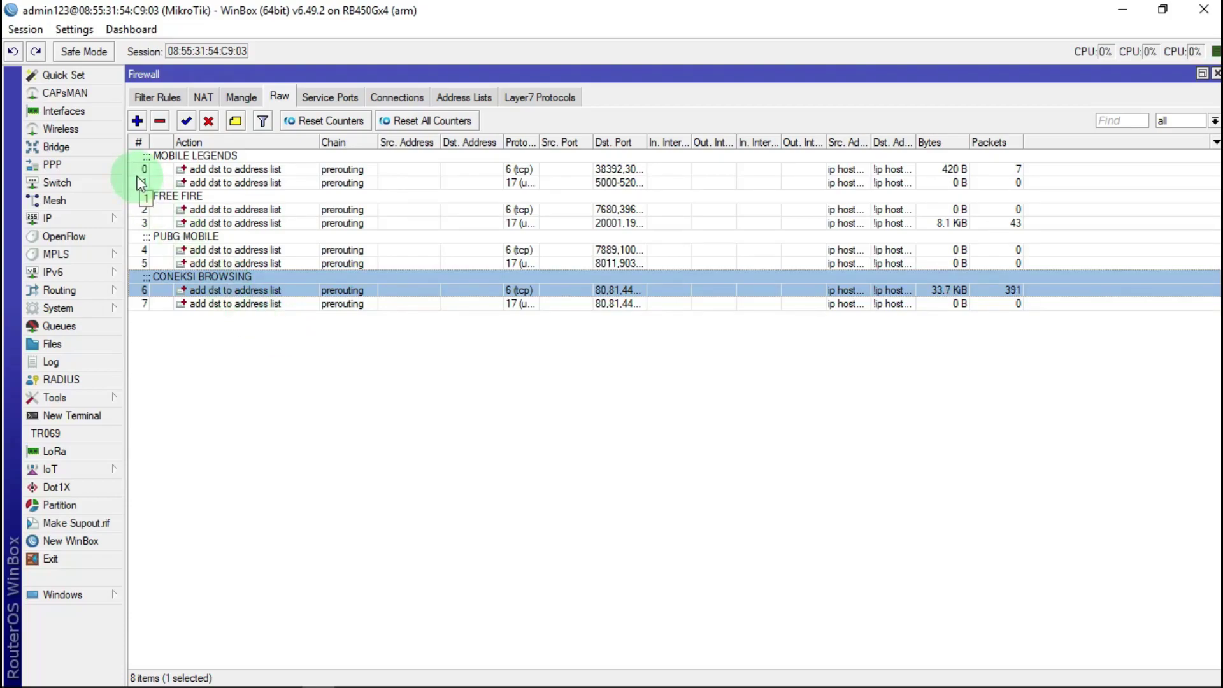
Step: Create a new raw rule in the prerouting chain with source address list ip hostpot
left_click(137, 121)
left_click(155, 98)
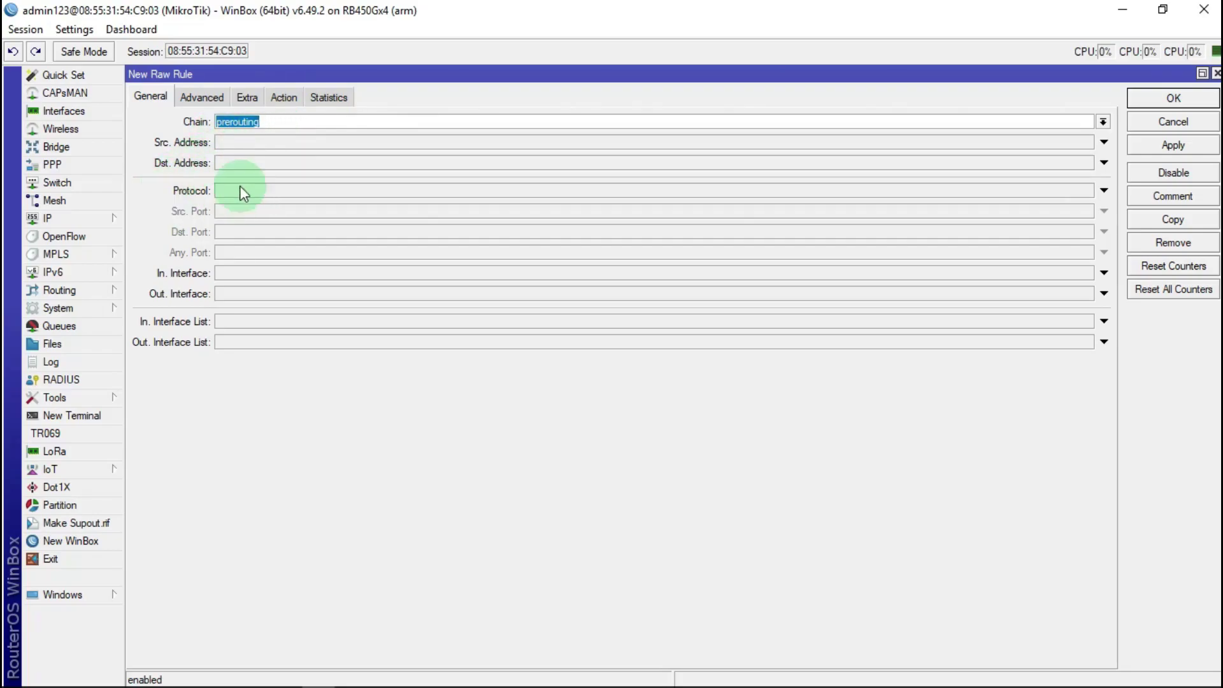
left_click(196, 99)
left_click(272, 121)
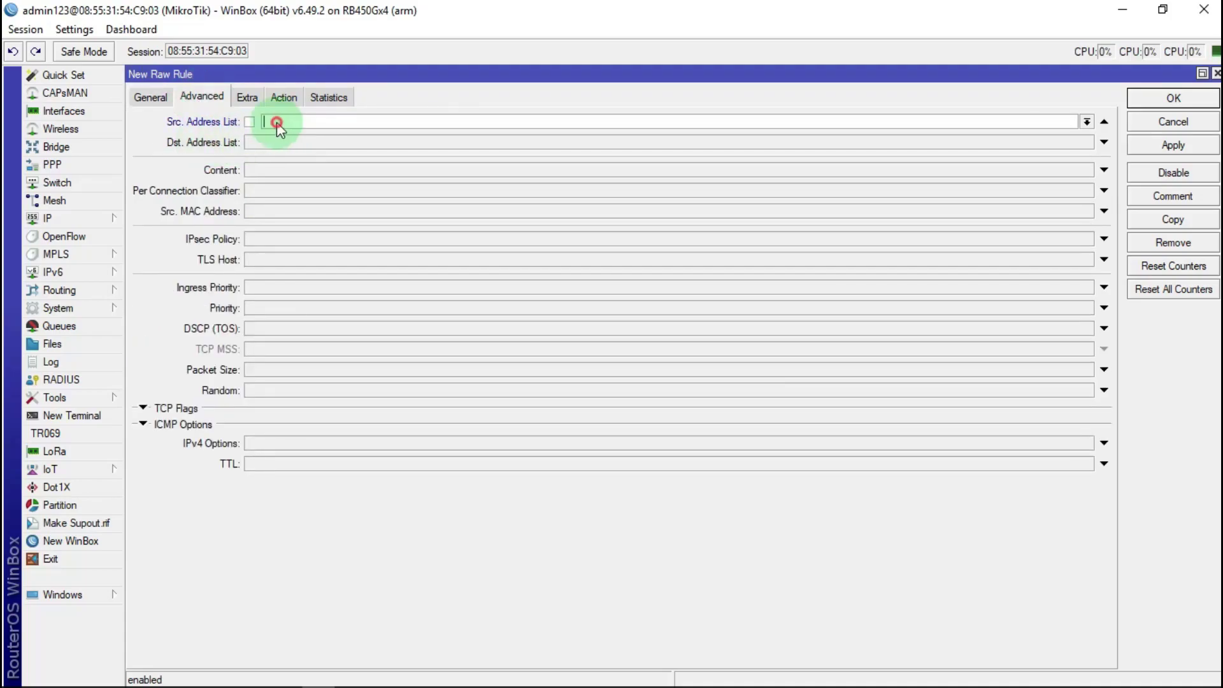
left_click(1086, 121)
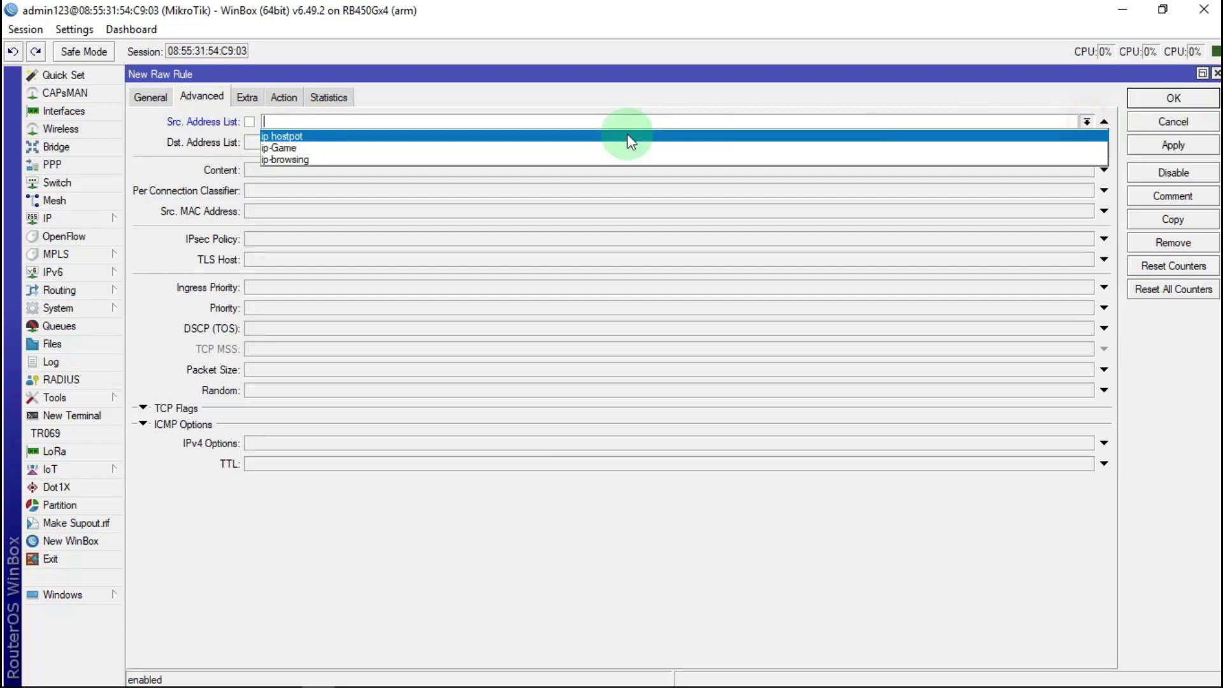
left_click(291, 135)
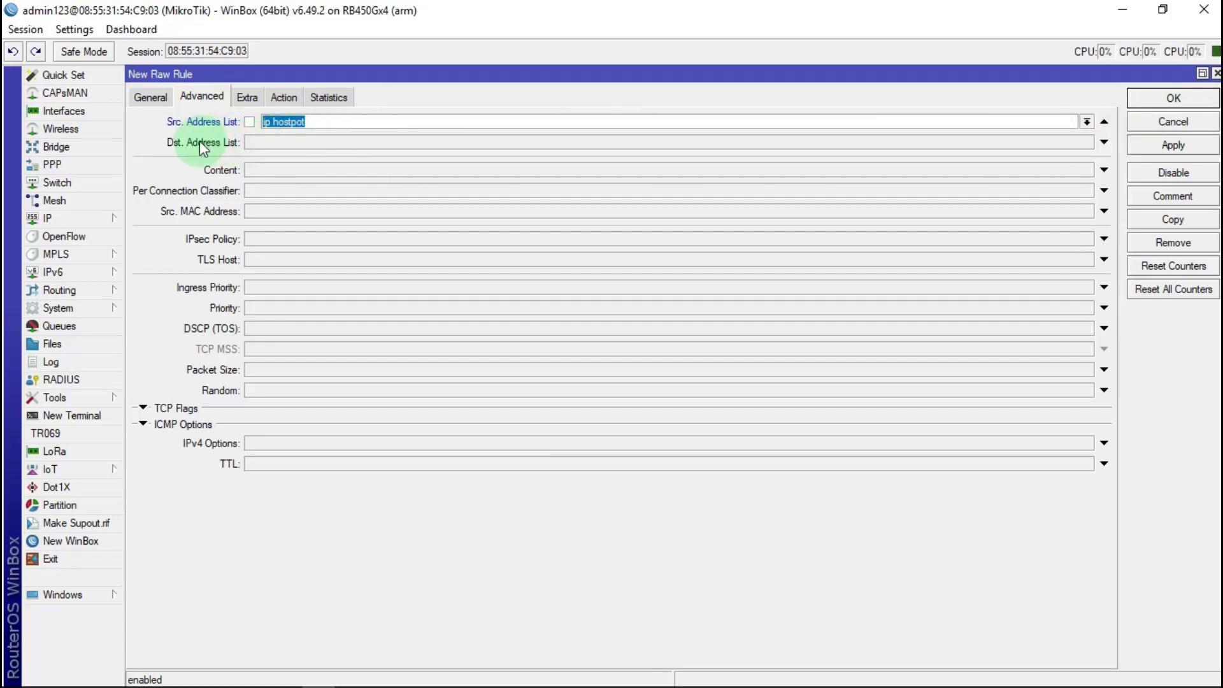
Step: Set the new rule's destination address list to not ip hostpot and its content to googlevideo.com
left_click(281, 142)
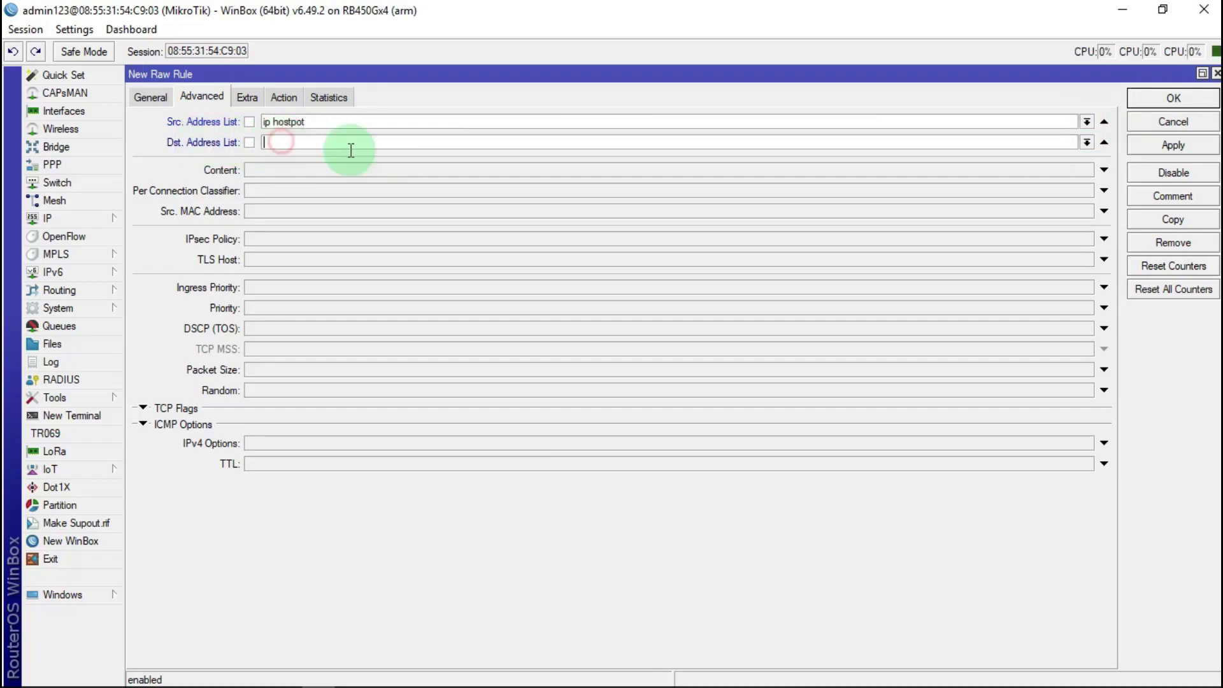
left_click(1087, 142)
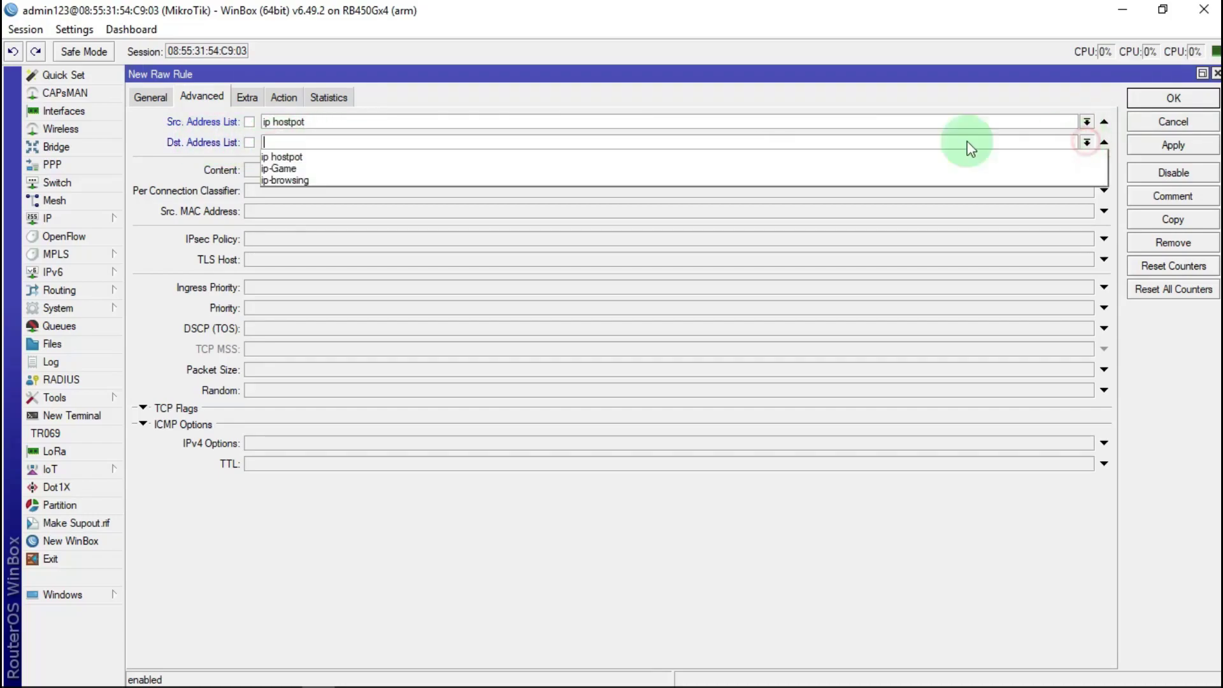
left_click(284, 156)
left_click(249, 143)
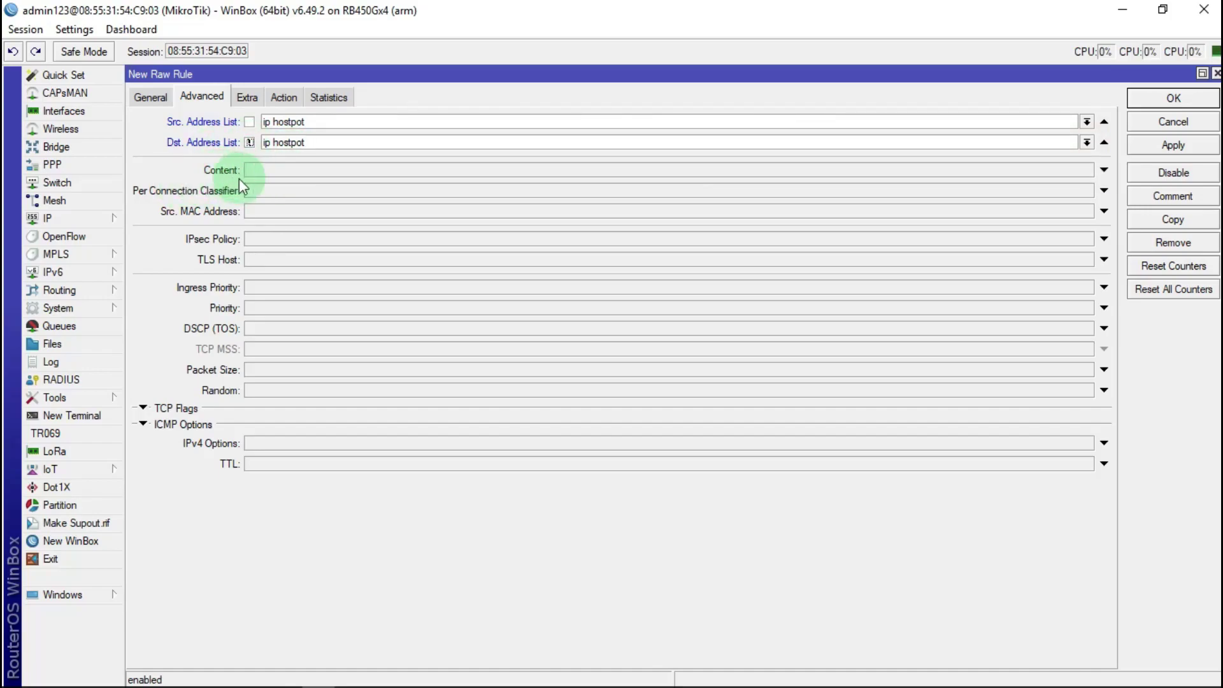
left_click(255, 172)
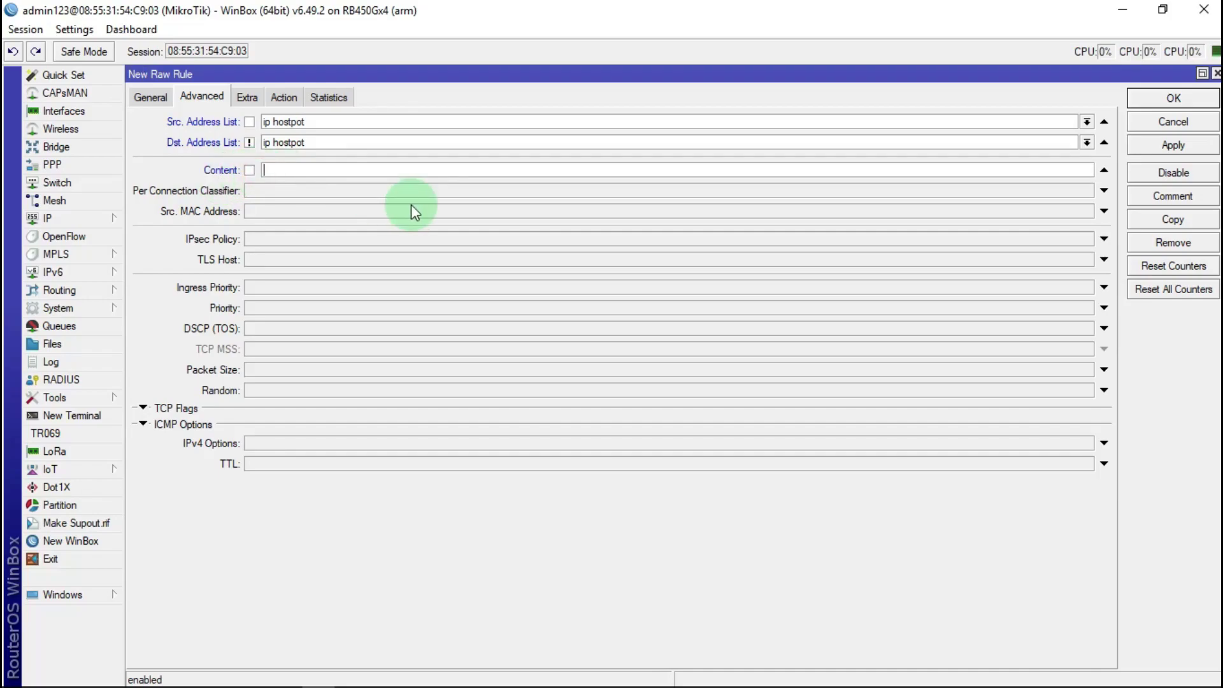
type("googlevideo.com")
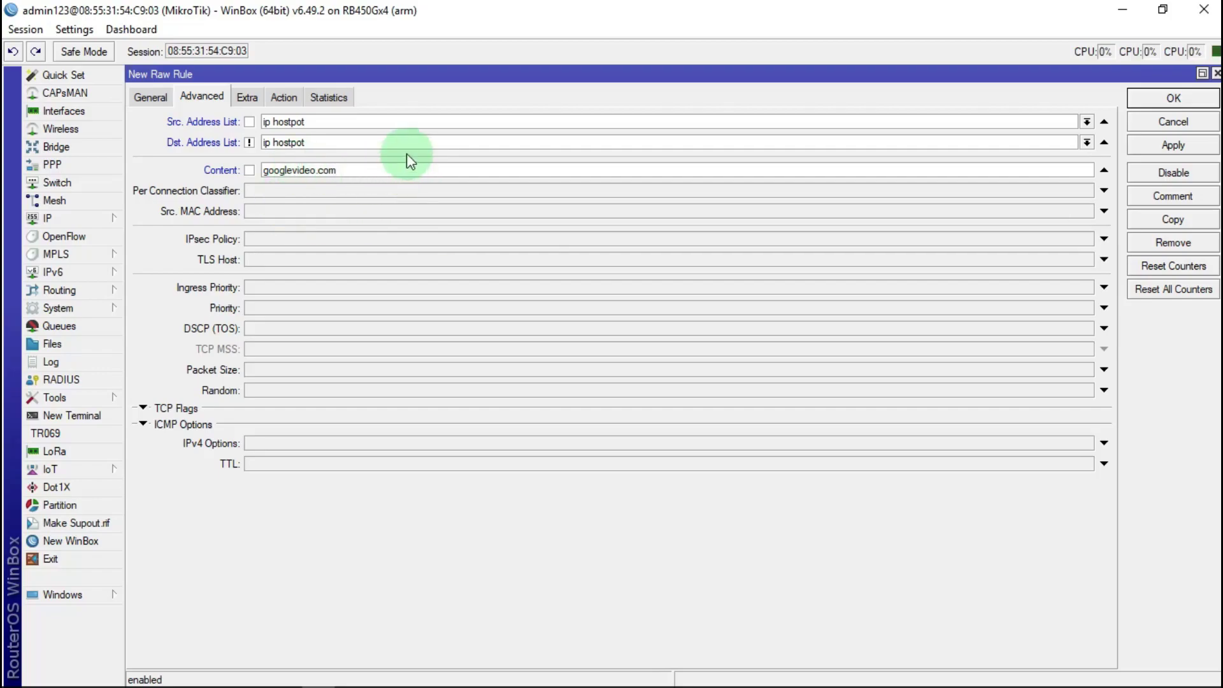
Step: Set the googlevideo.com rule's action to add dst to address list with list ip-Youtube and timeout 12:00:00, and apply it
left_click(290, 97)
left_click(303, 121)
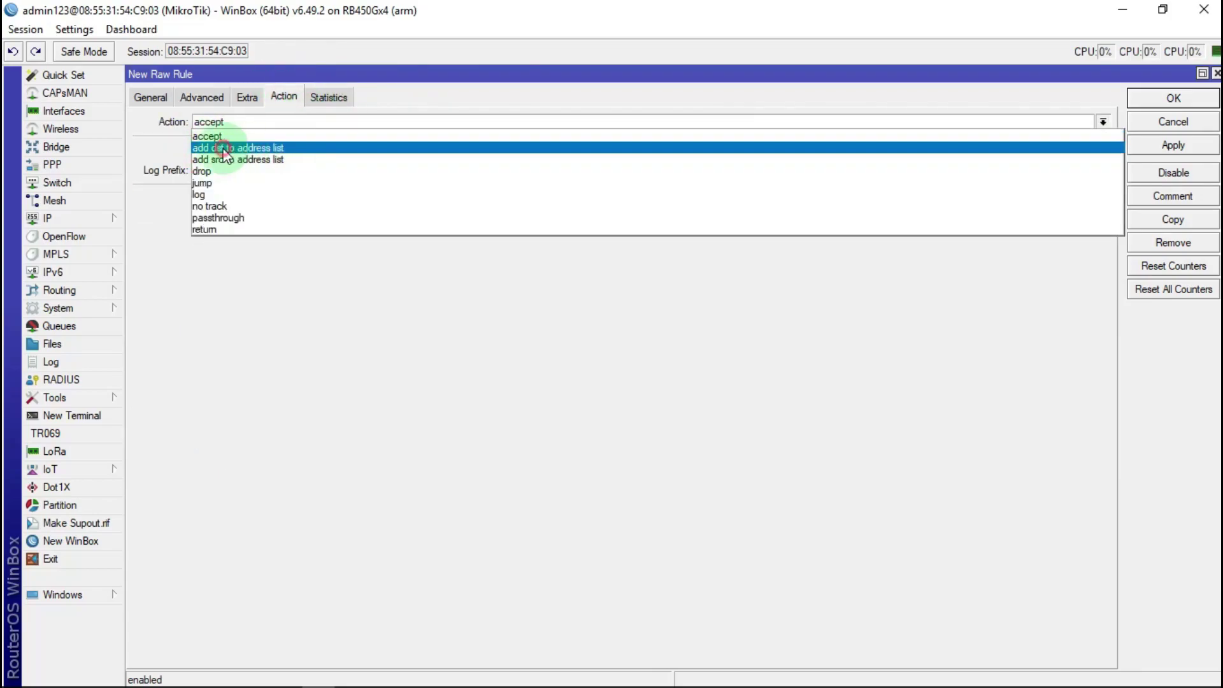
left_click(225, 149)
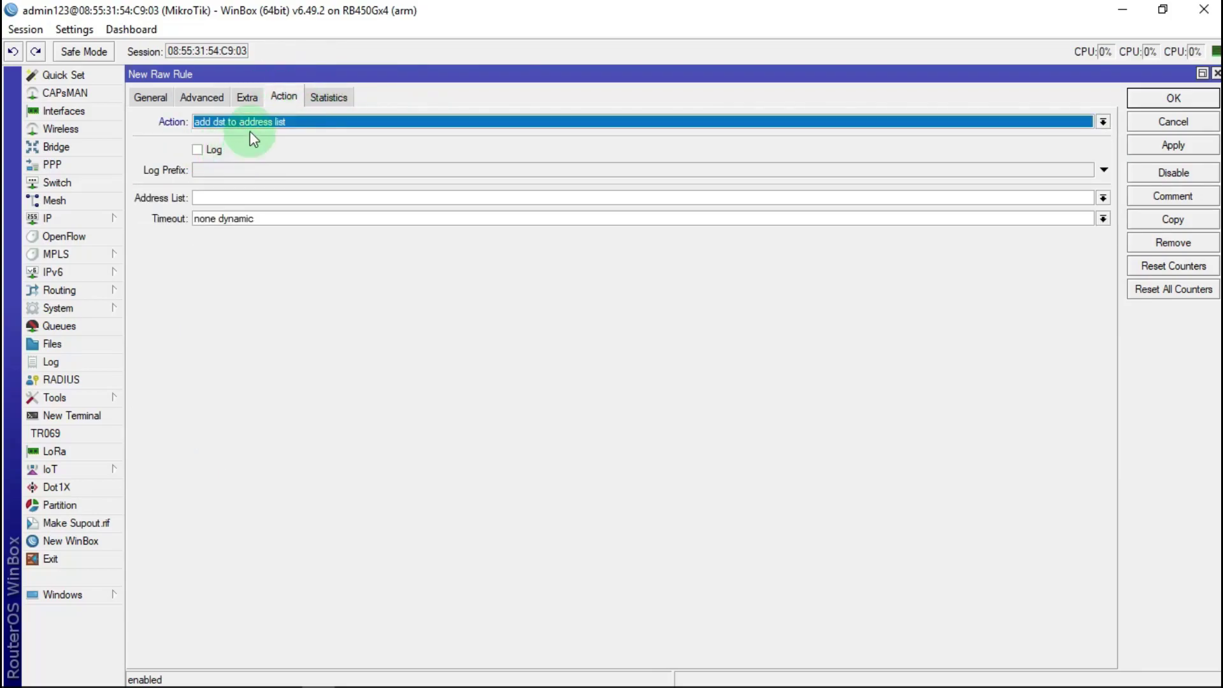
left_click(213, 196)
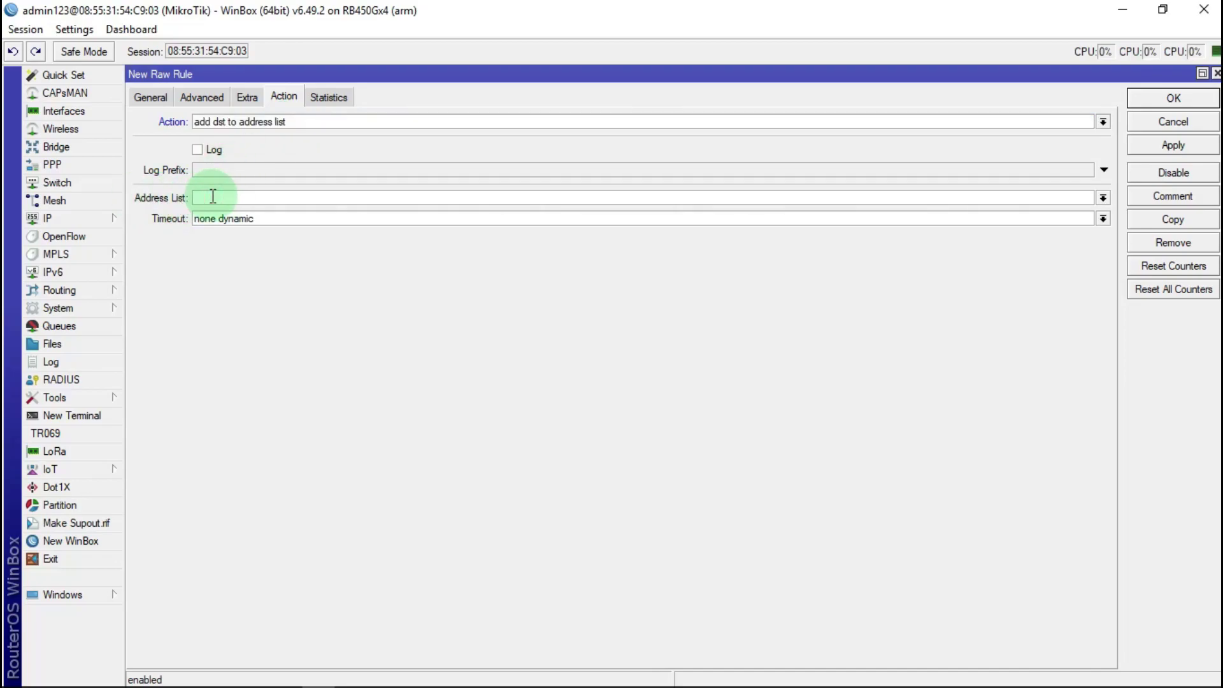
type("ip-Youtube")
left_click_drag(261, 219, 195, 230)
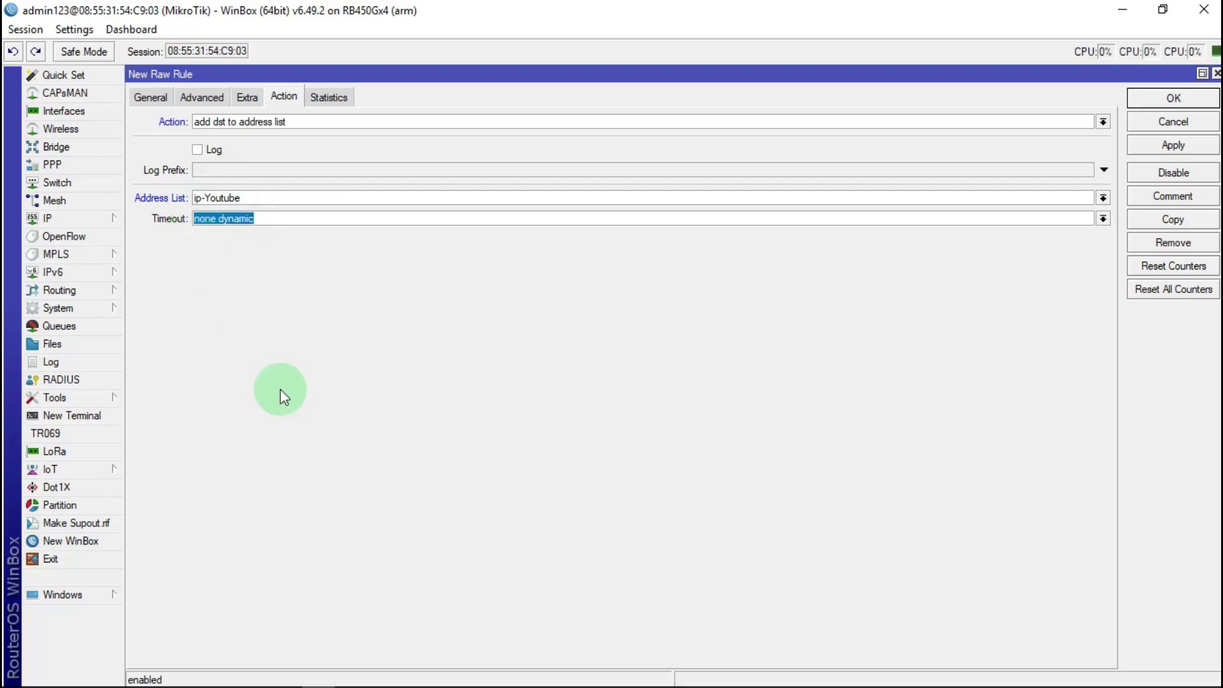
type("12")
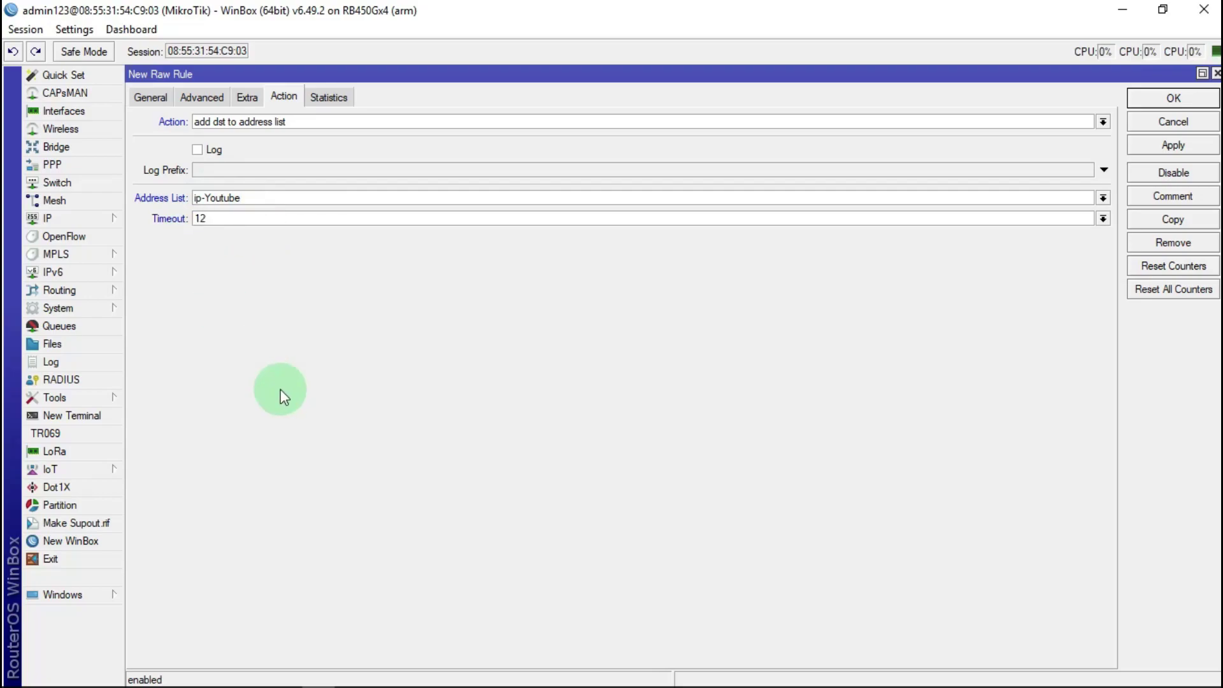
type(":00:00")
left_click(1174, 144)
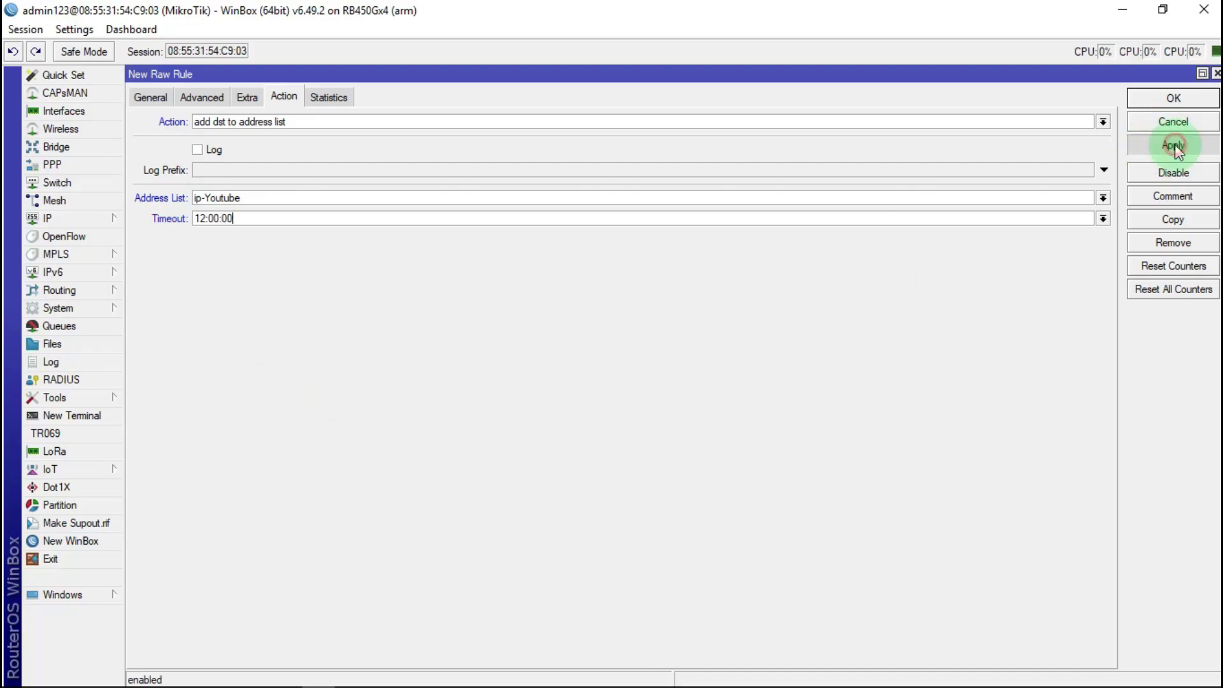
Step: Comment the googlevideo.com rule as CONEKSI YOUTUBE and close it
left_click(1183, 198)
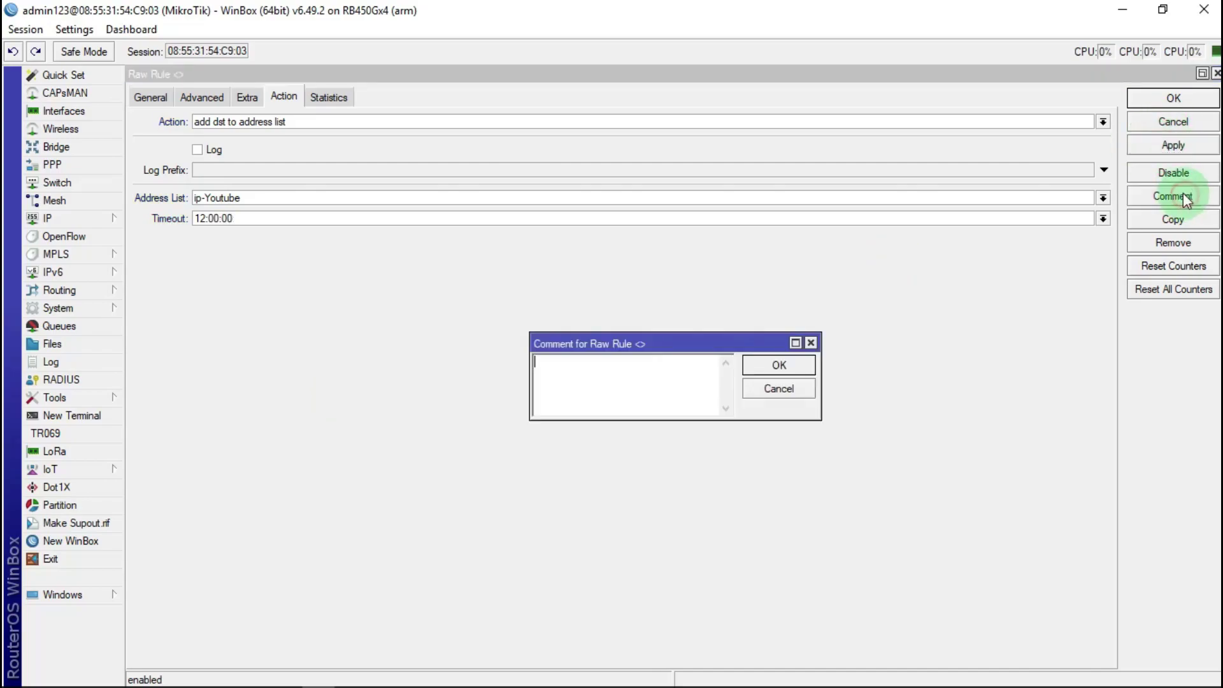
left_click(585, 391)
type("CON")
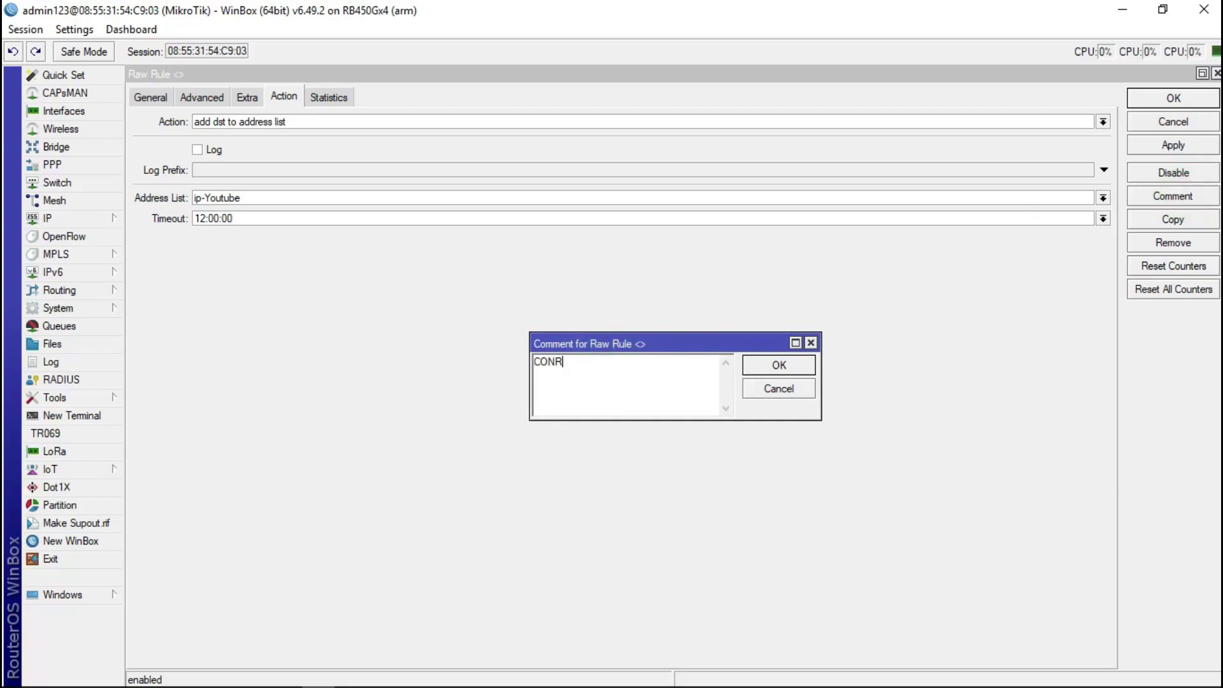
type("EKSI YOUTUBE")
left_click(775, 363)
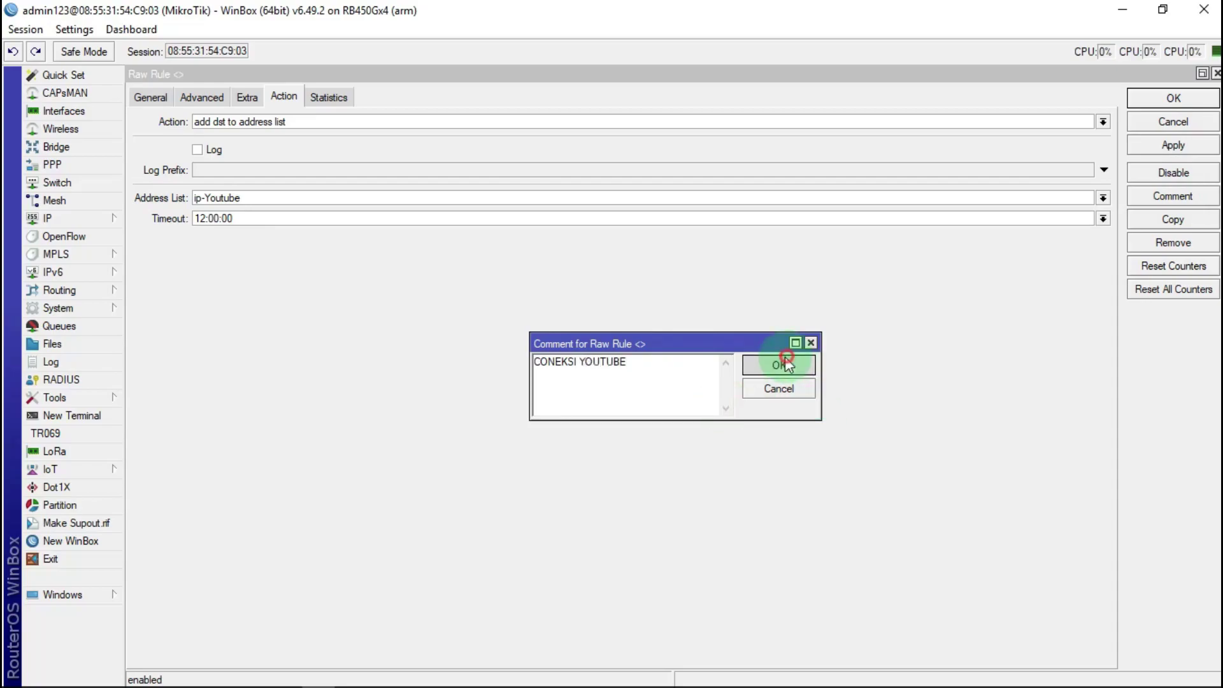
left_click(1175, 99)
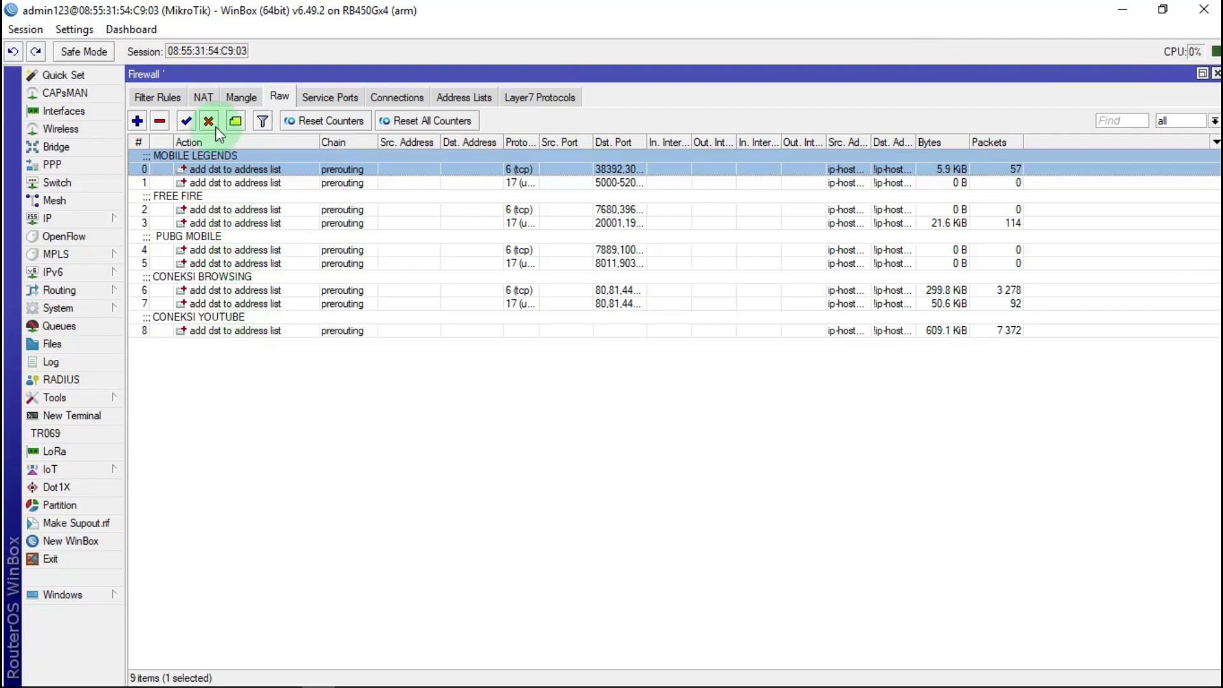
Step: Create a new raw rule in the prerouting chain with source address list ip-hostpot
left_click(145, 122)
left_click(147, 93)
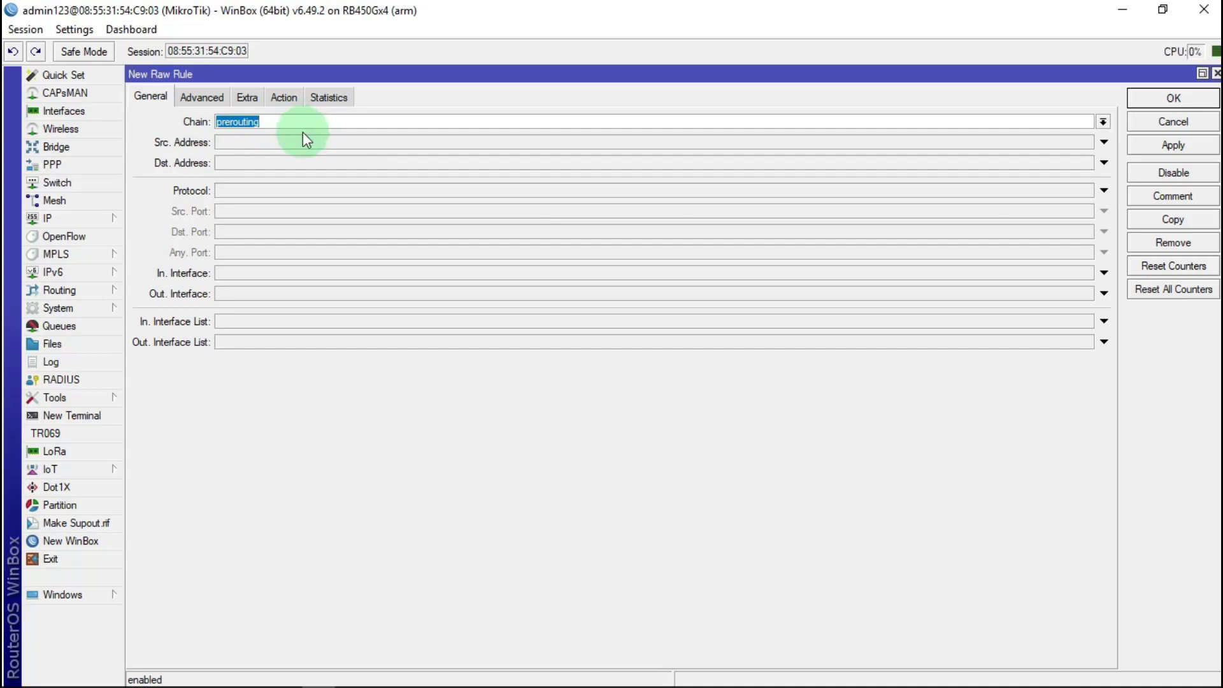
left_click(207, 99)
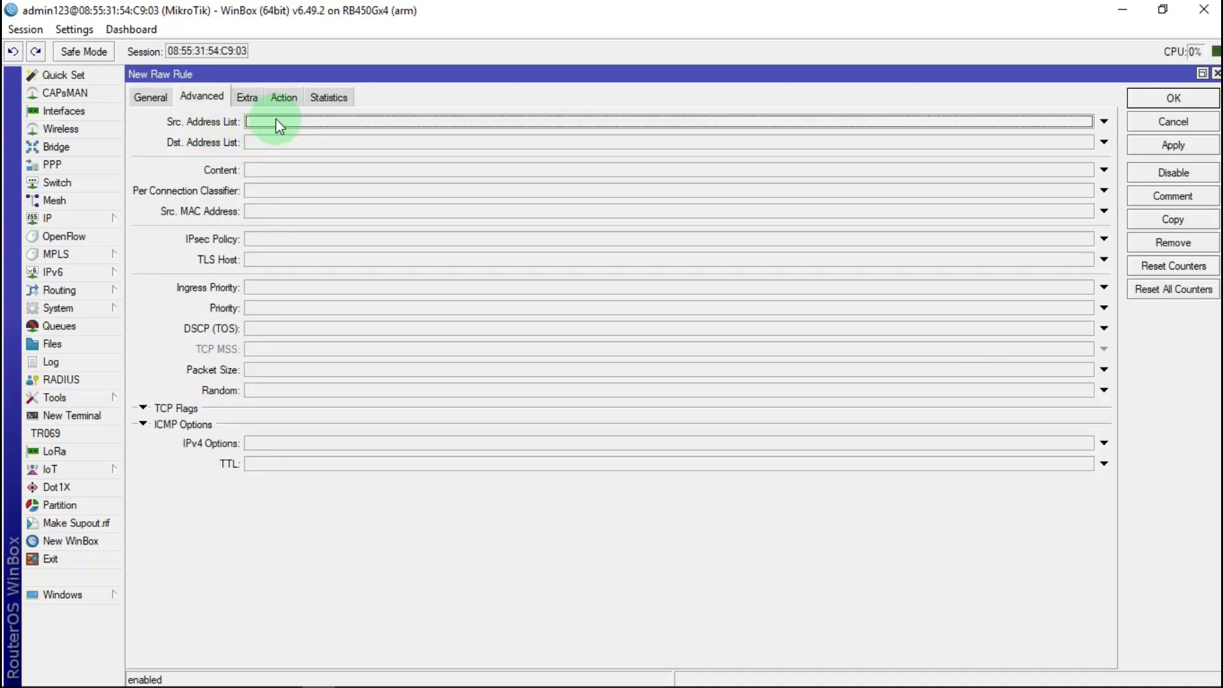
left_click(276, 121)
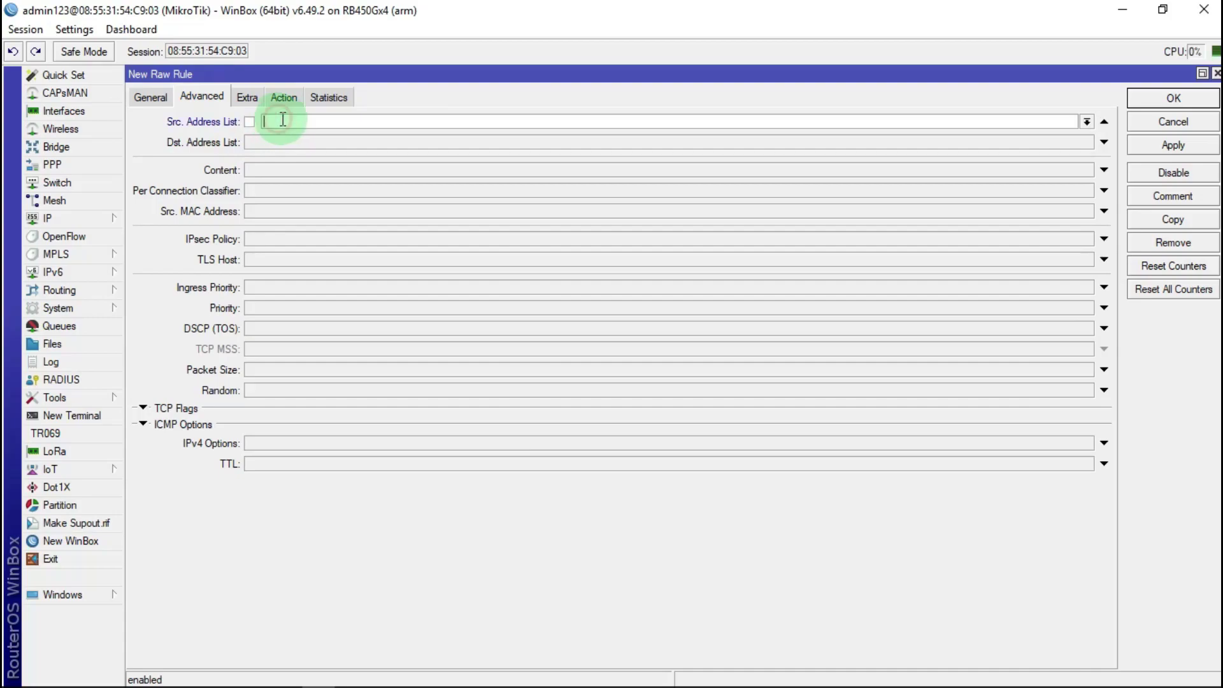
left_click(1088, 123)
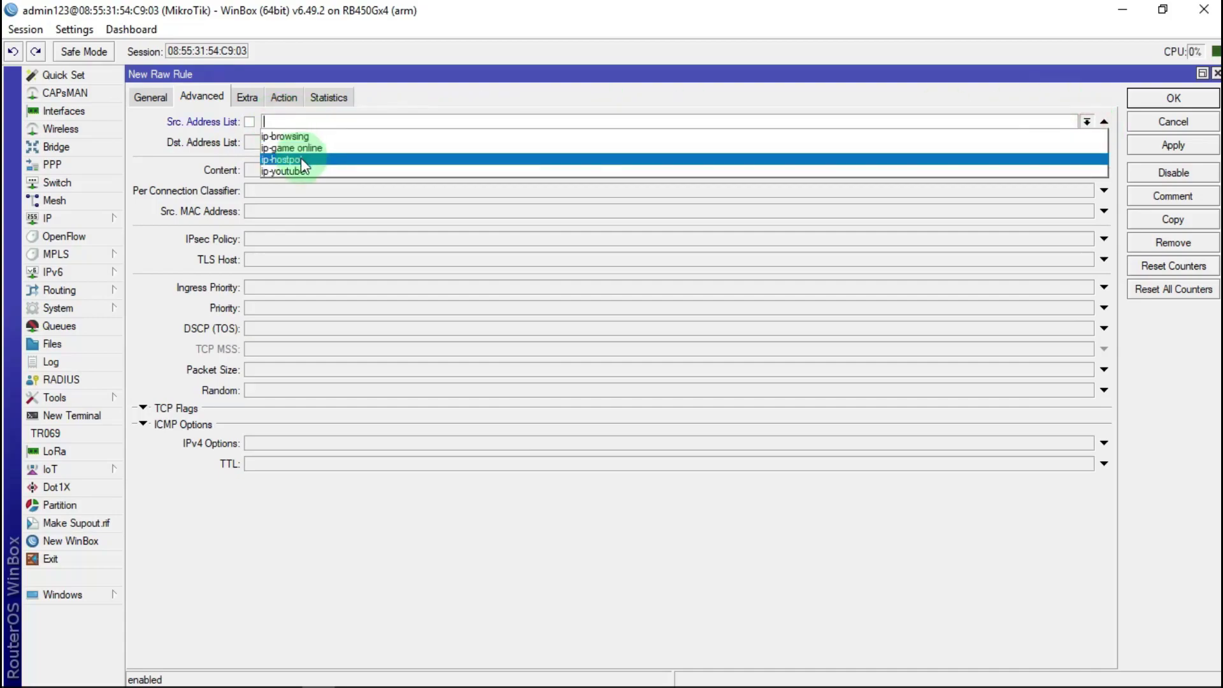
left_click(301, 158)
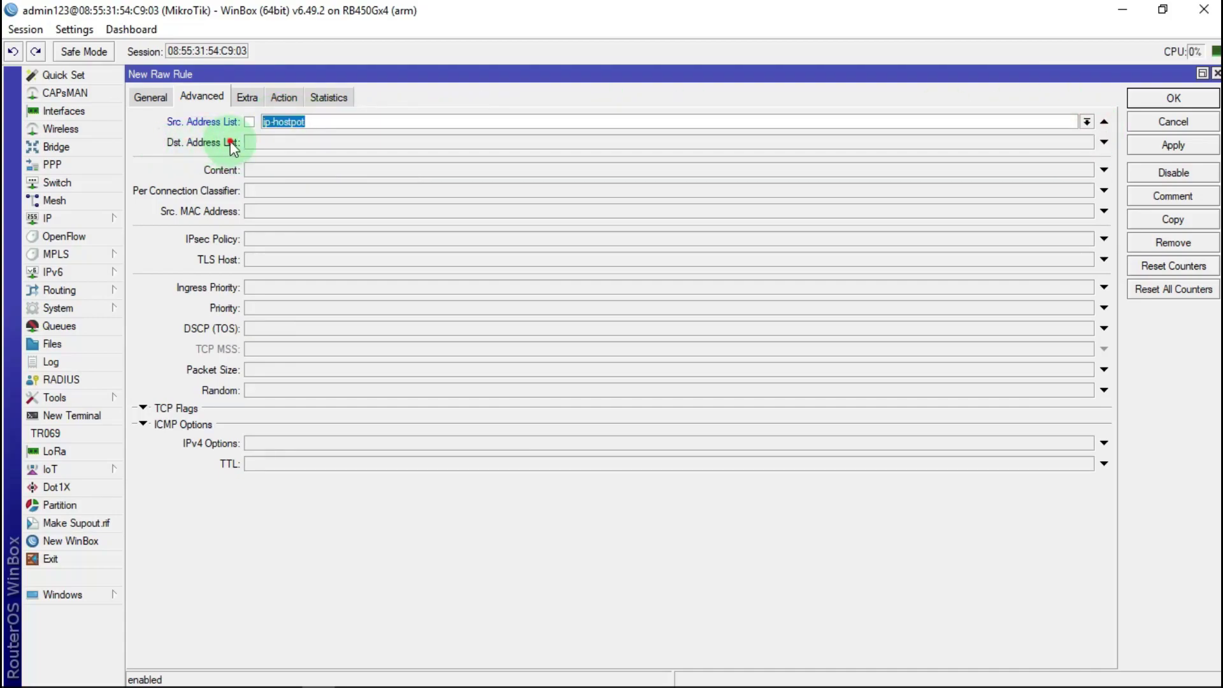
Step: Set the new rule's destination address list to not ip-hostpot
left_click(309, 143)
left_click(1087, 142)
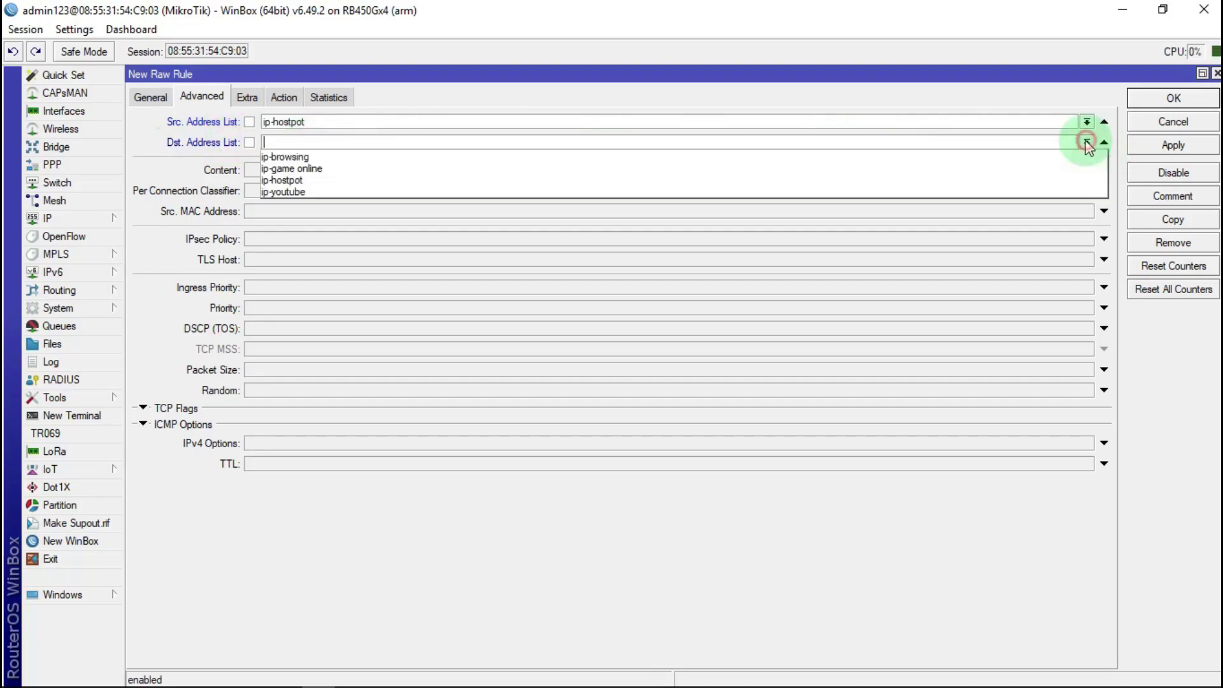
left_click(284, 178)
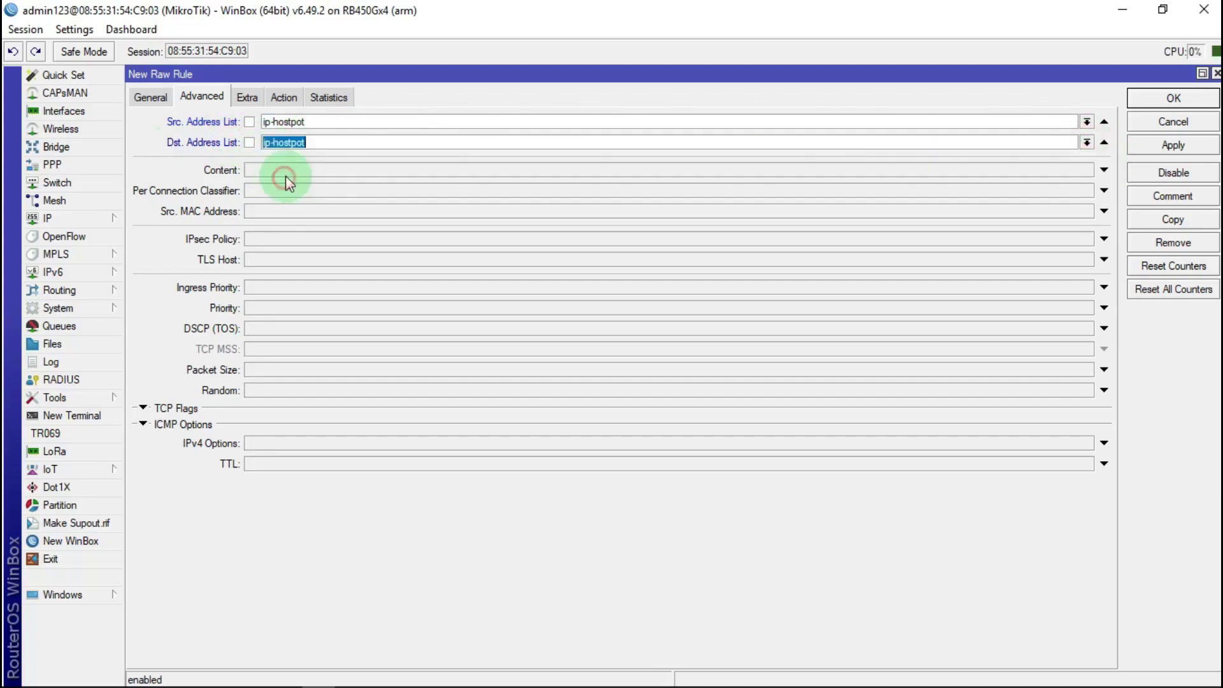
left_click(249, 143)
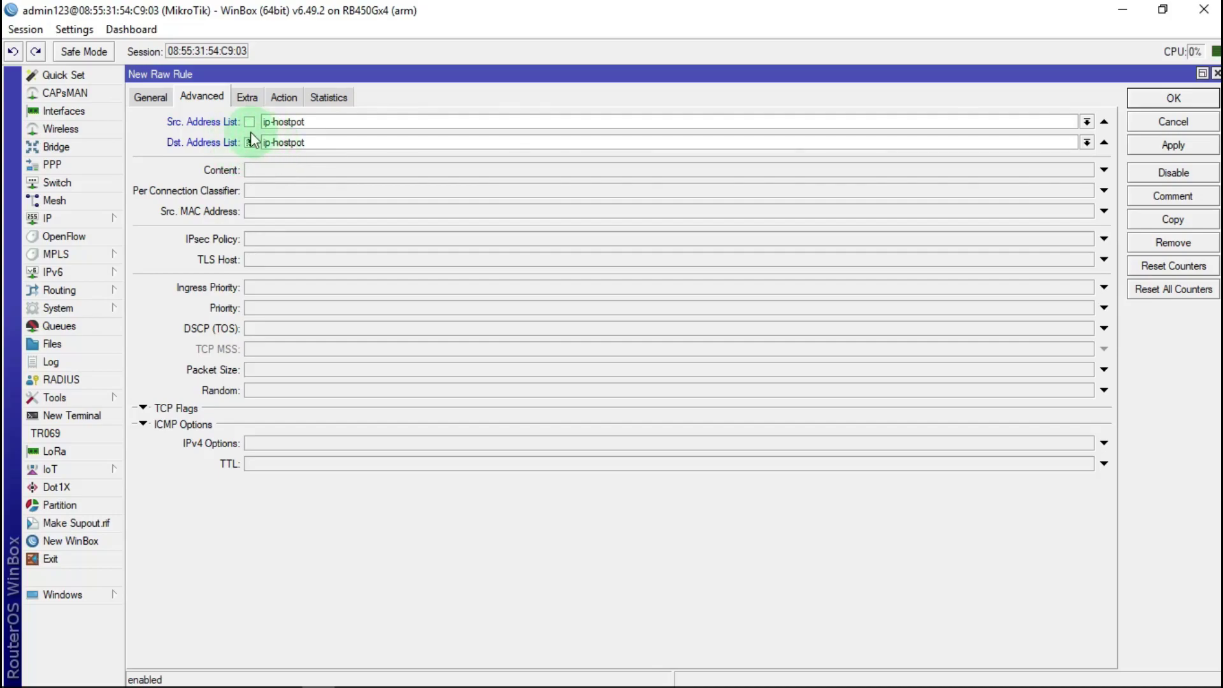
Step: Set the new rule's content to .whatsapp.net, copied from the WHATSAPP section of the social media content list in Notepad
left_click(286, 170)
key("alt+Tab")
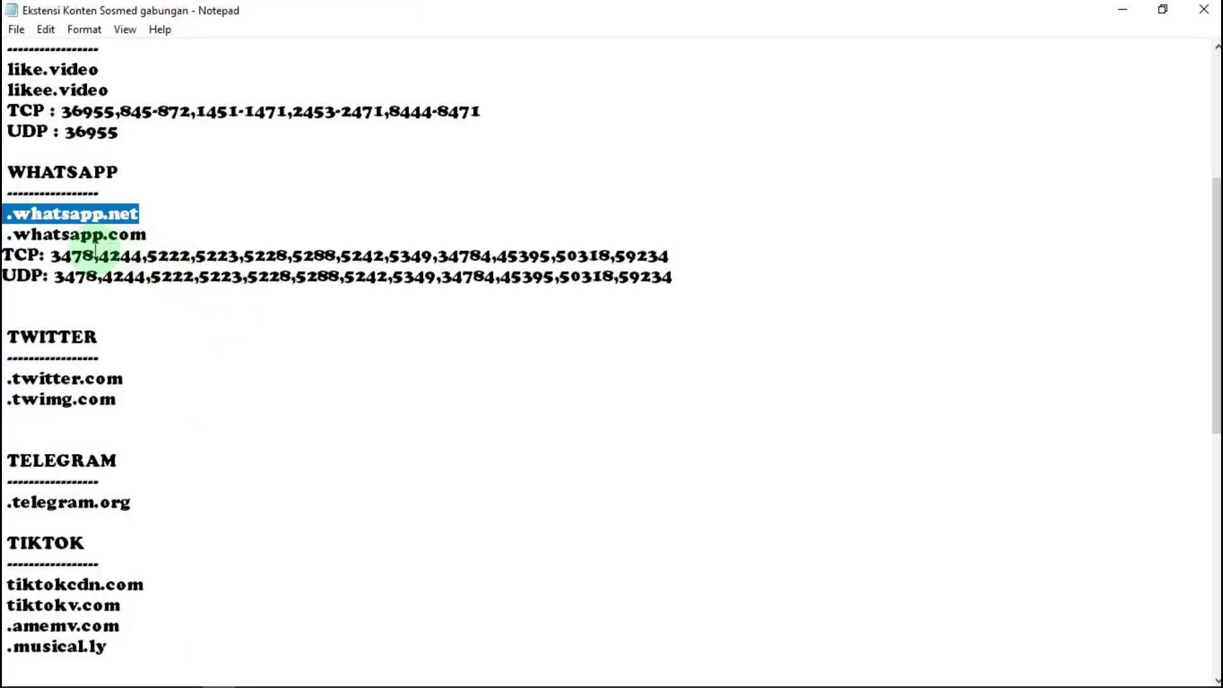
right_click(51, 216)
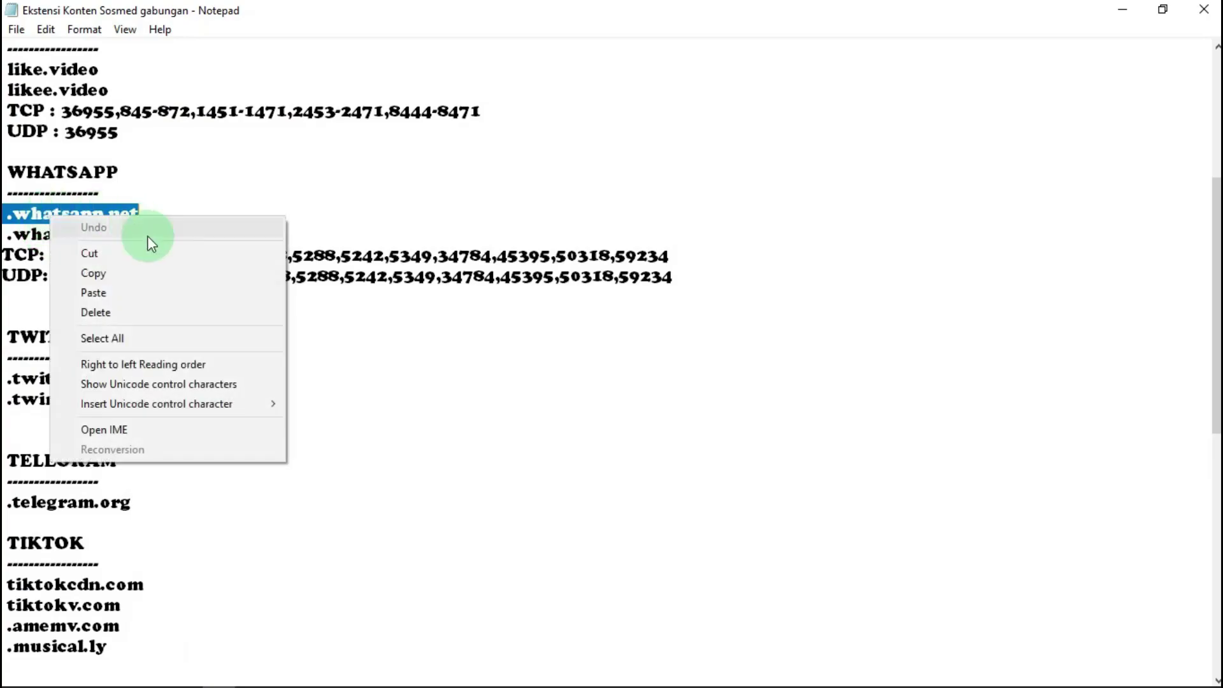
left_click(110, 271)
left_click(1112, 10)
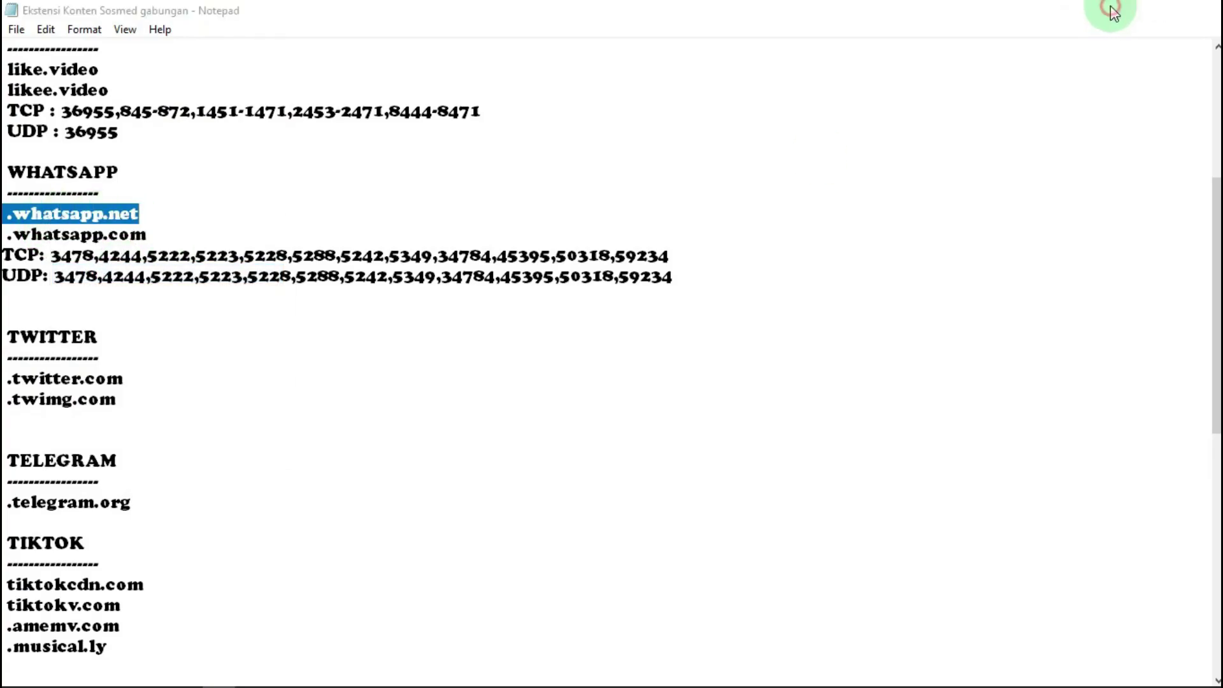
right_click(285, 169)
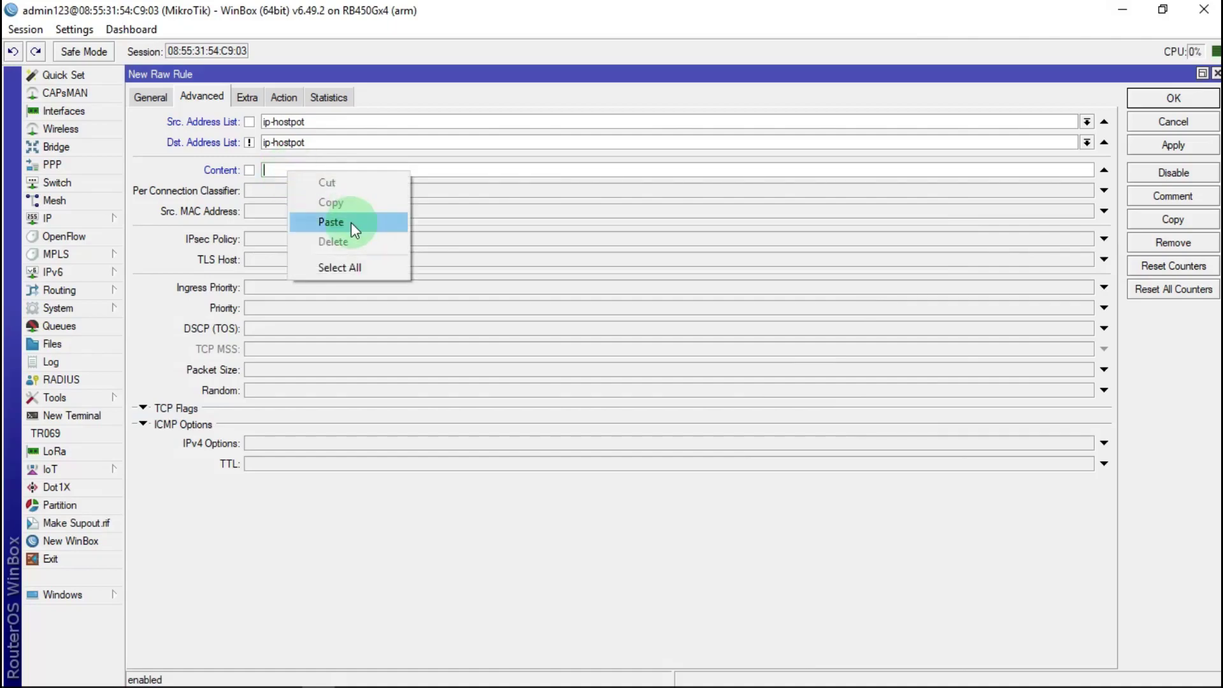
left_click(350, 223)
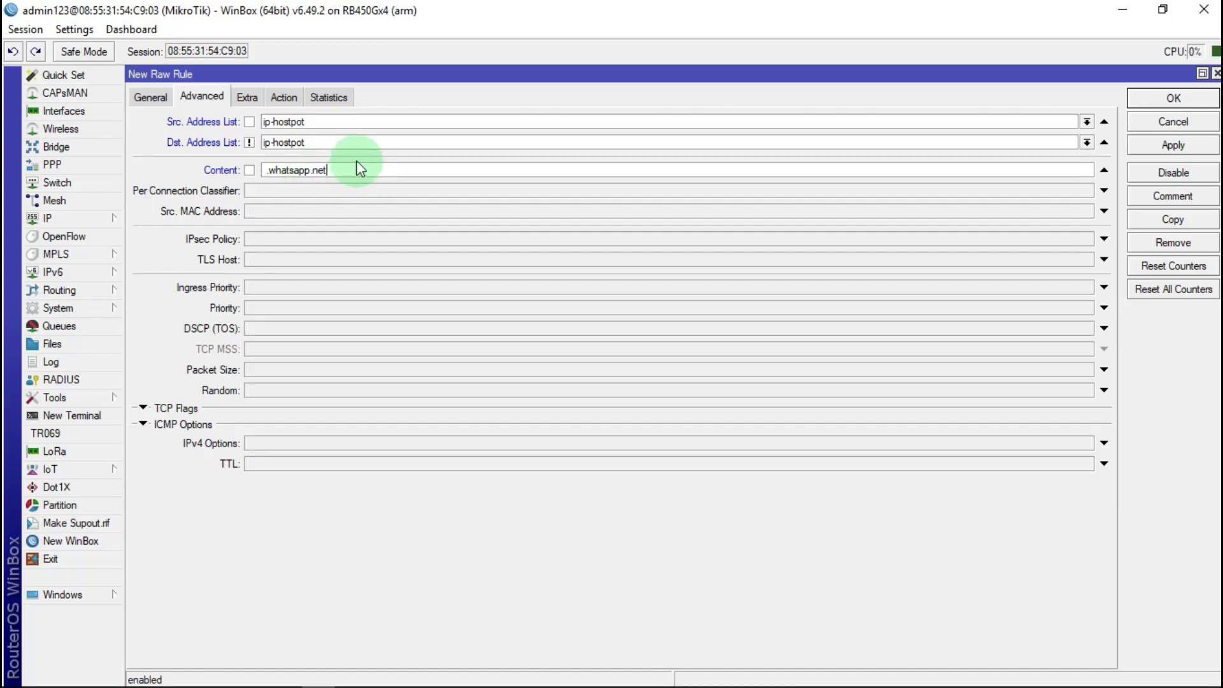
Step: Set the .whatsapp.net rule's action to add dst to address list with address list ip-sosmed
left_click(292, 97)
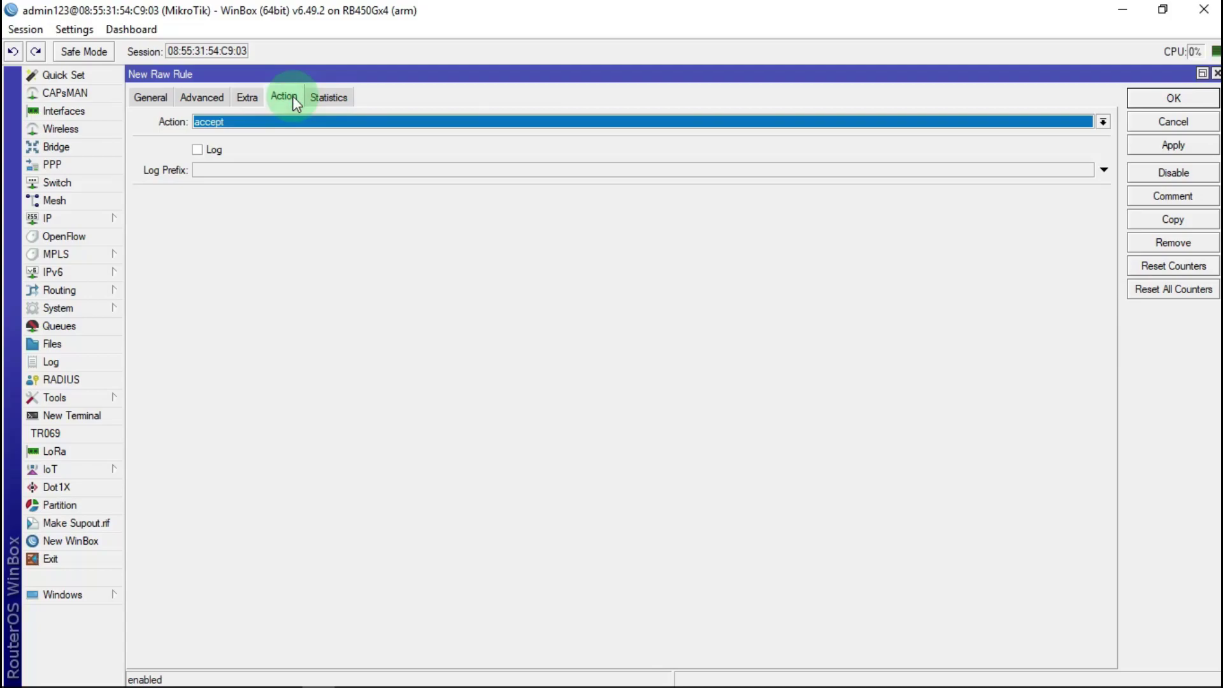
left_click(223, 122)
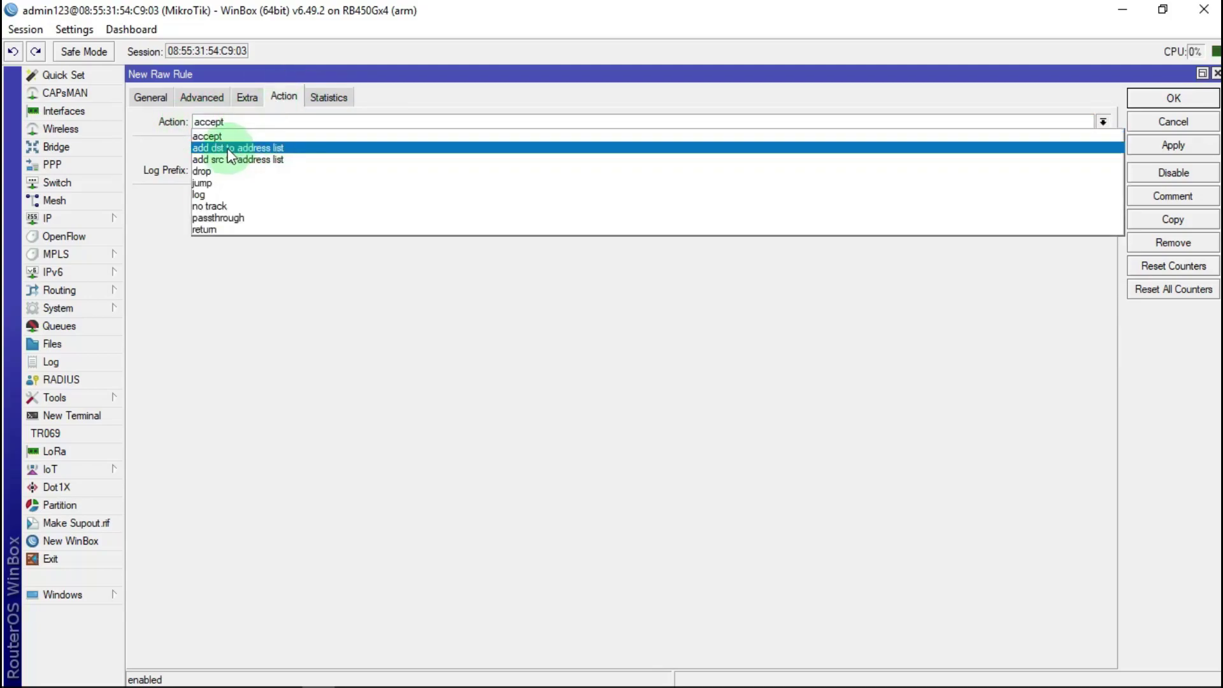
left_click(228, 147)
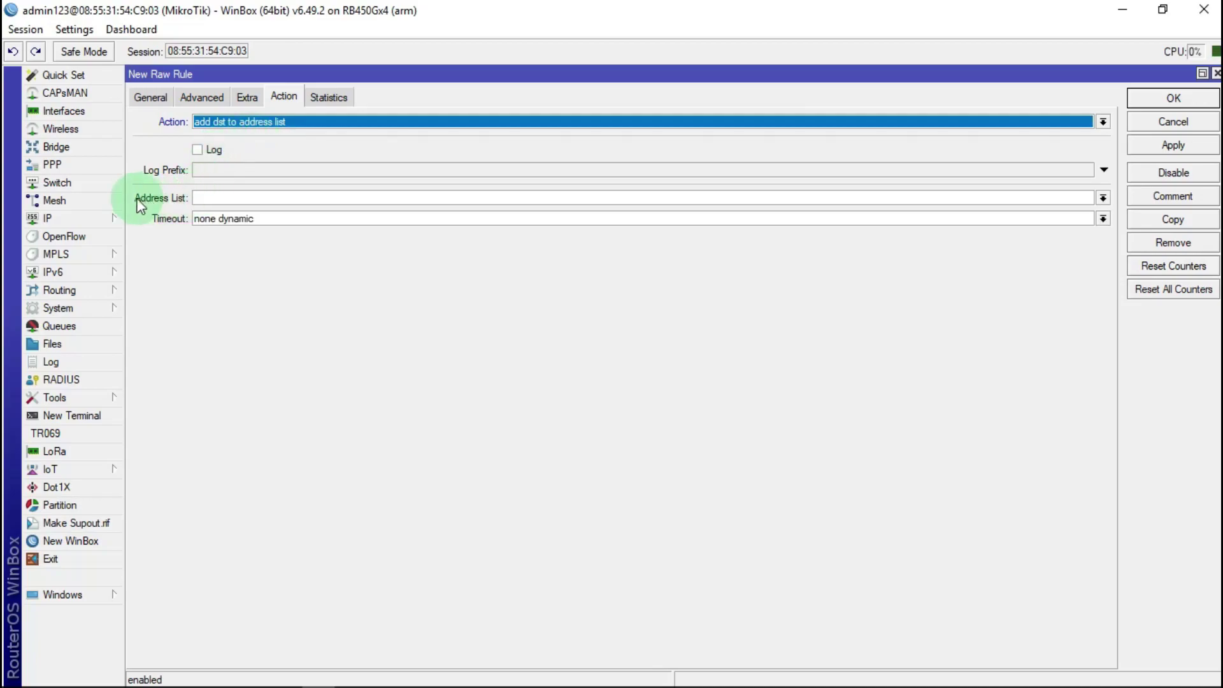
left_click(223, 197)
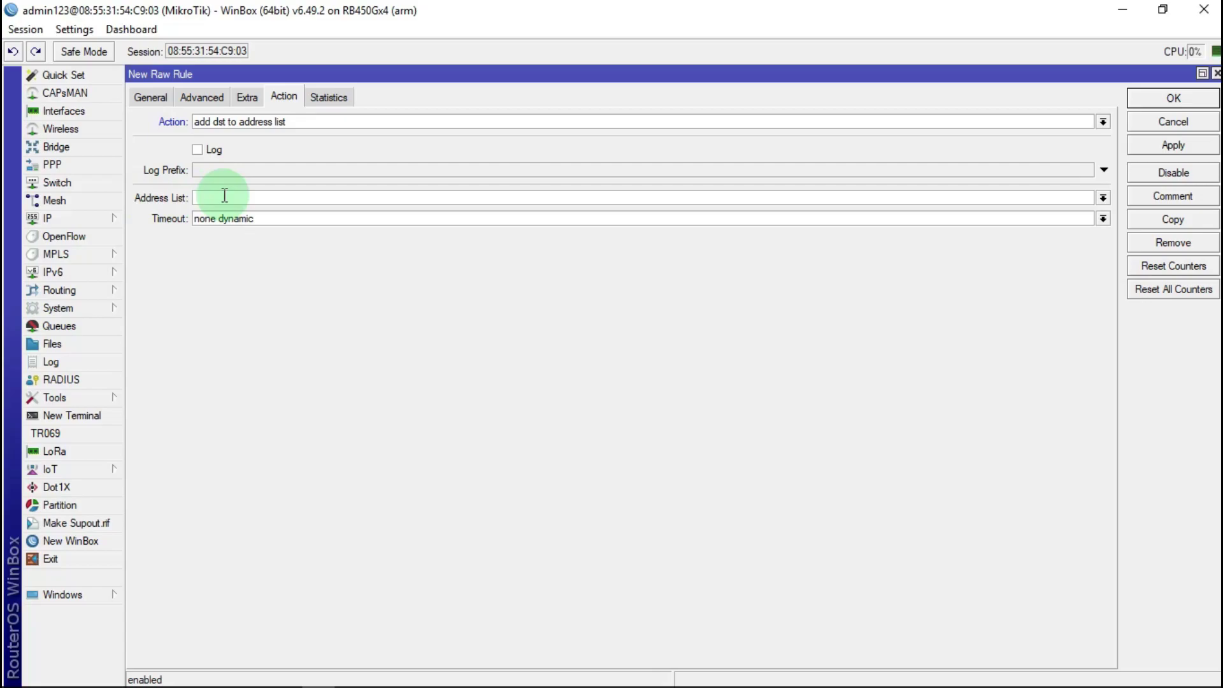
type("ip")
key("BackSpace")
type("-sos")
type(".")
type("me")
type("d")
Step: Set the .whatsapp.net rule's address list timeout to 05:00:00 and apply the rule
left_click_drag(273, 220, 175, 232)
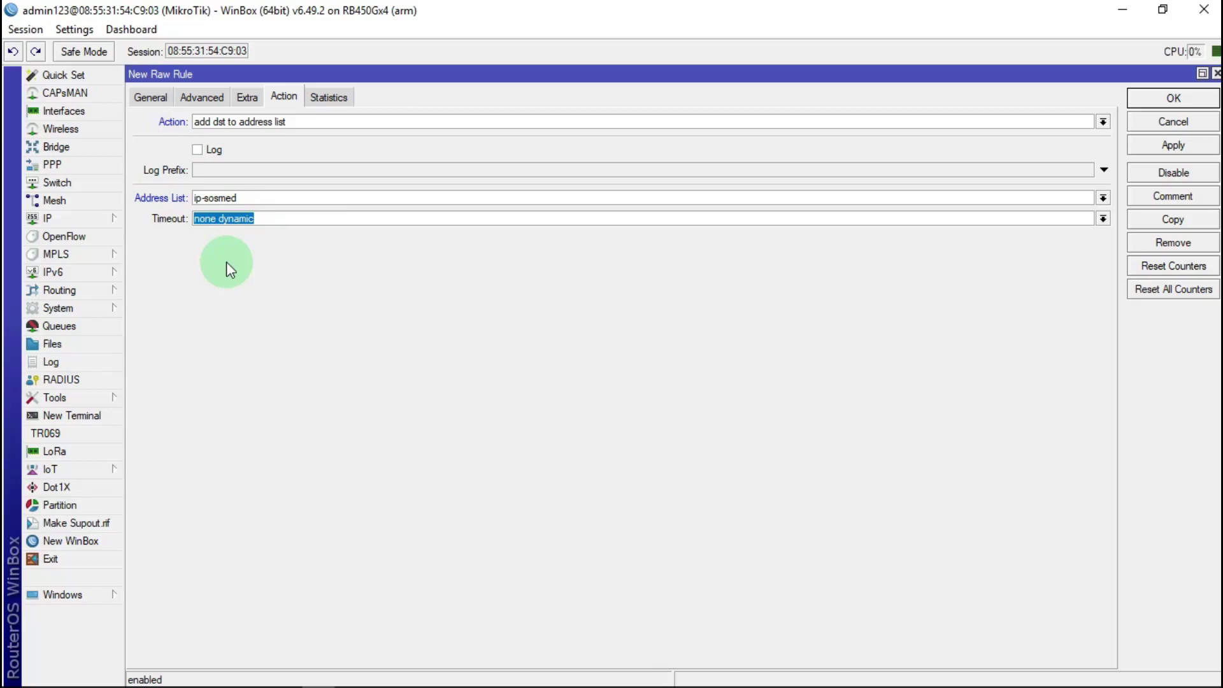
key("BackSpace")
type("0")
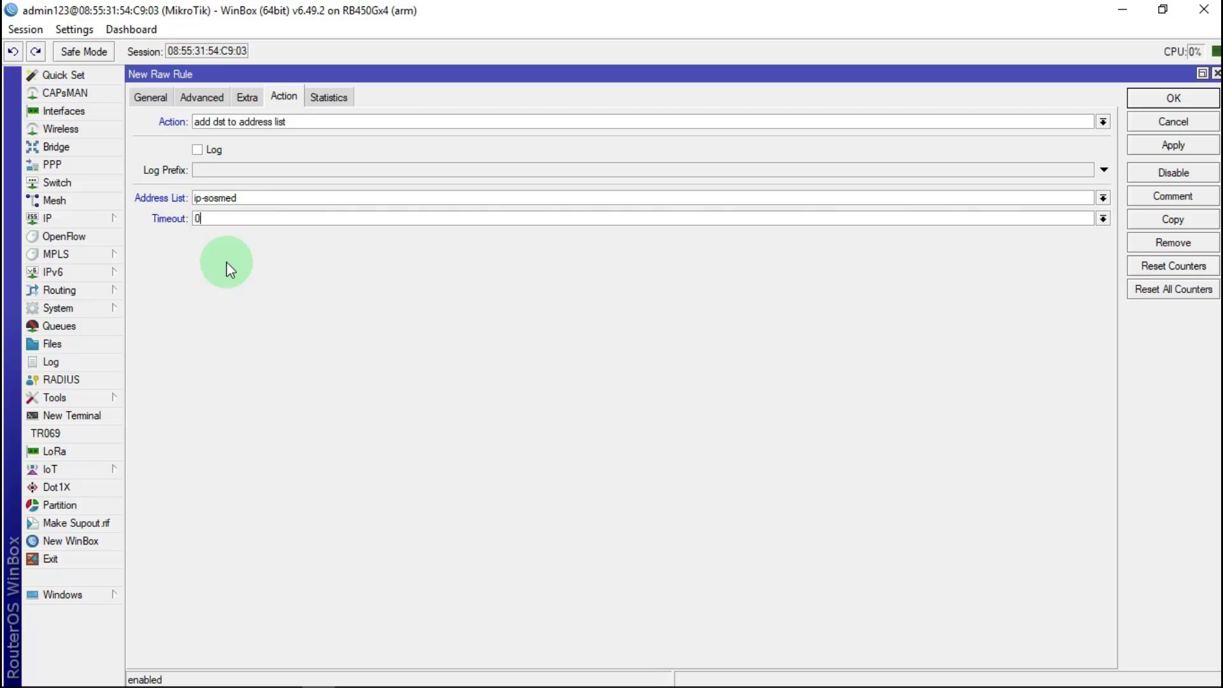
type("5:00:00")
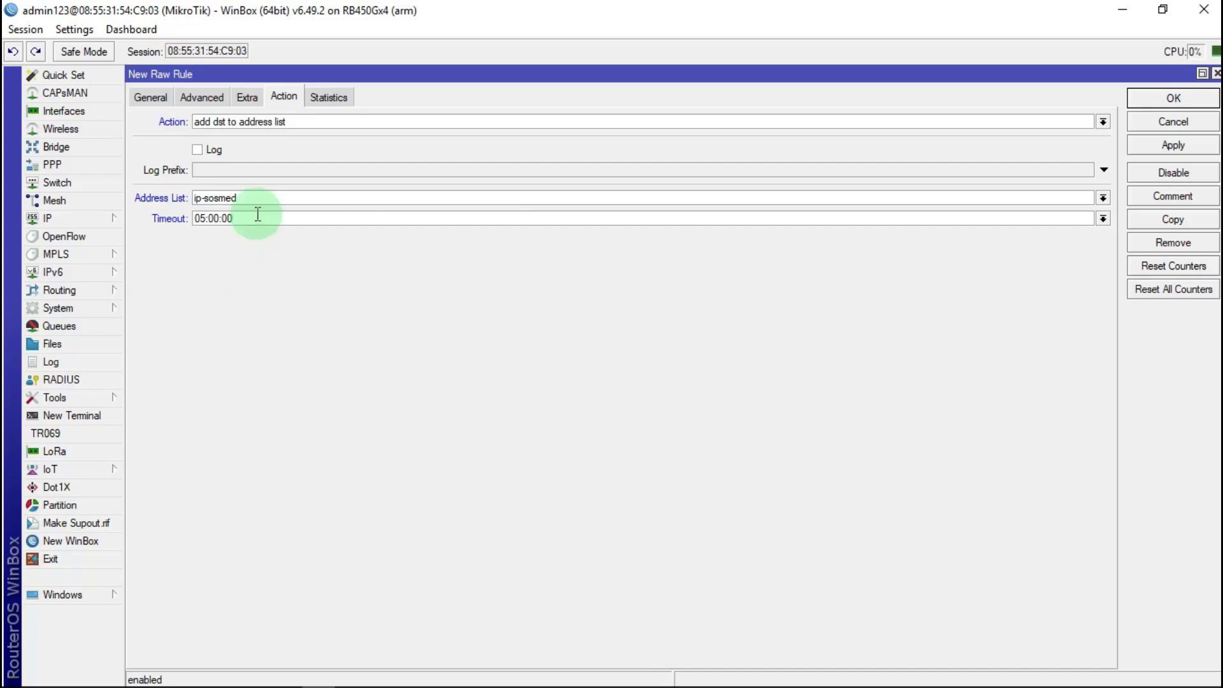
left_click(1193, 148)
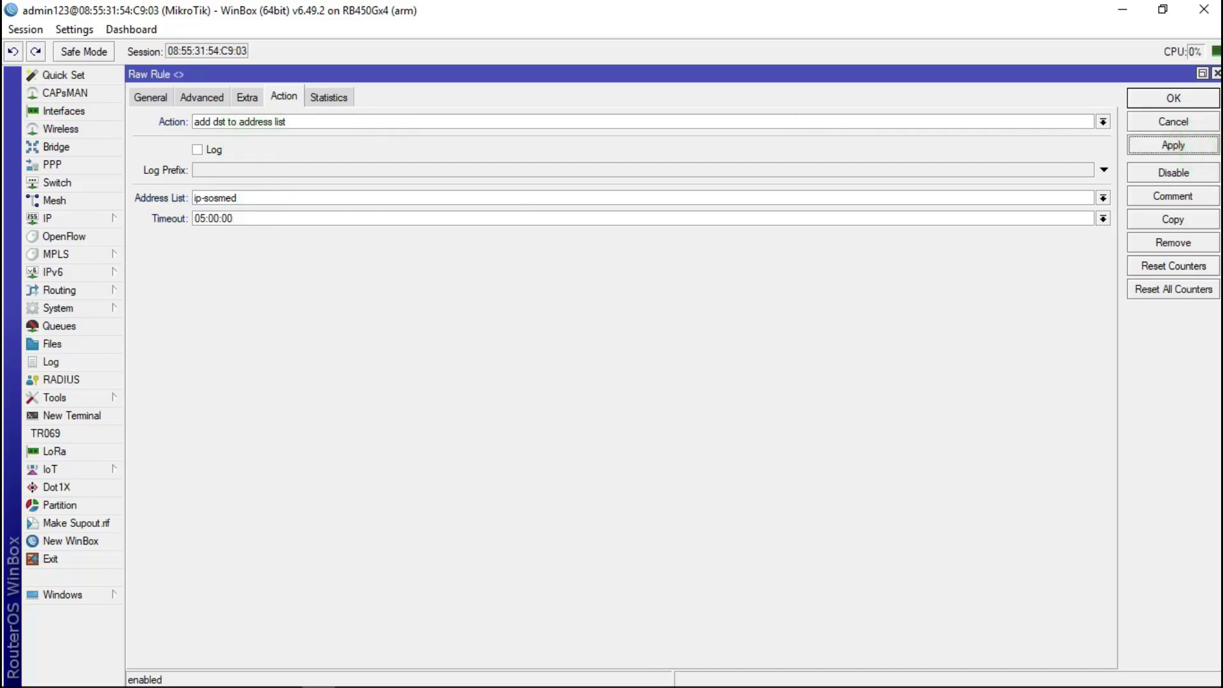
Step: Comment the .whatsapp.net rule as coneksi WA and close it
left_click(1185, 198)
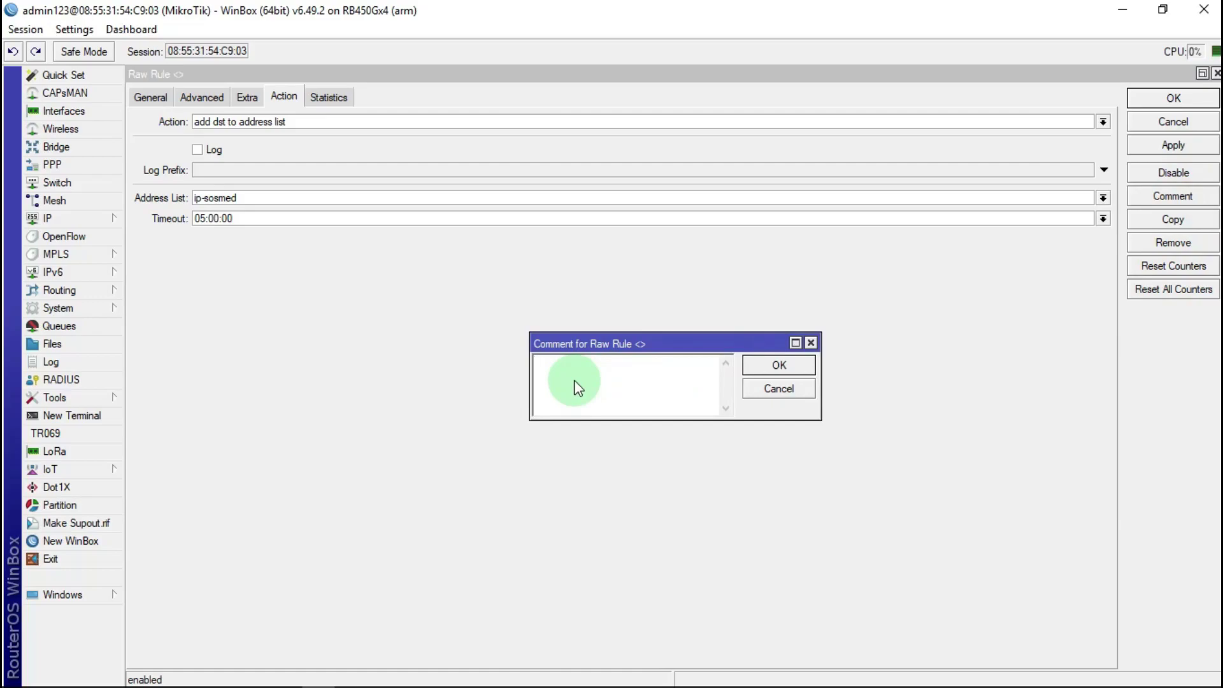
type("c")
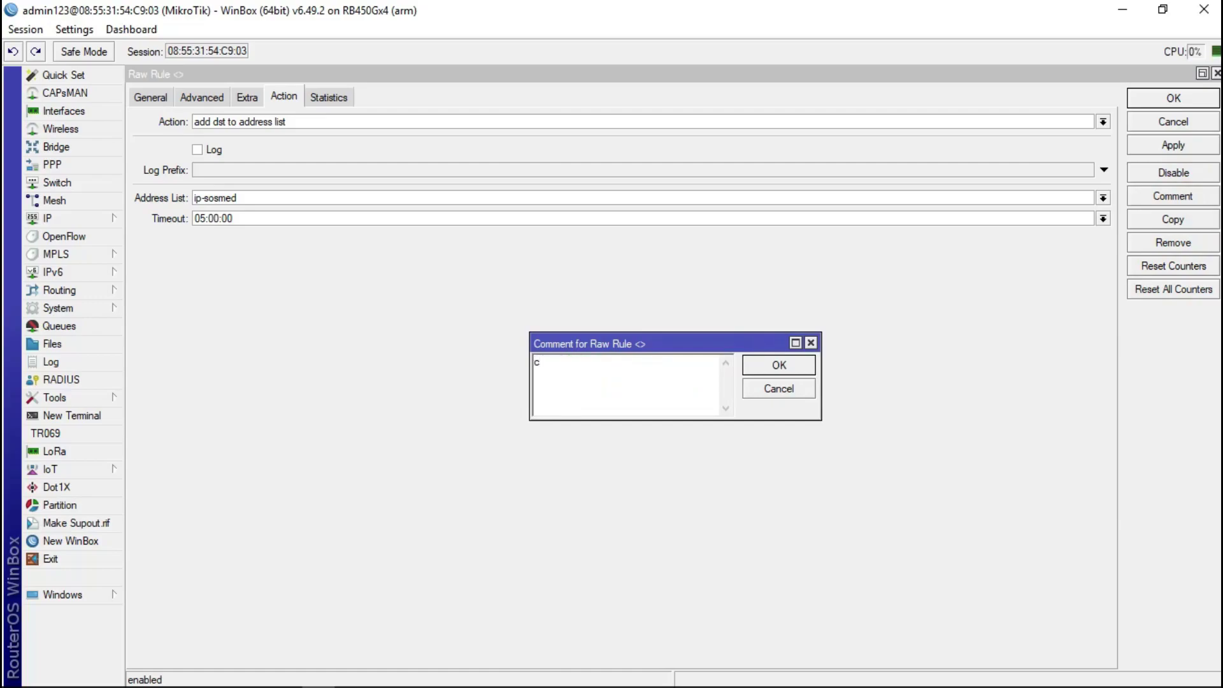
type("oneksi WA")
left_click(800, 364)
left_click(1173, 100)
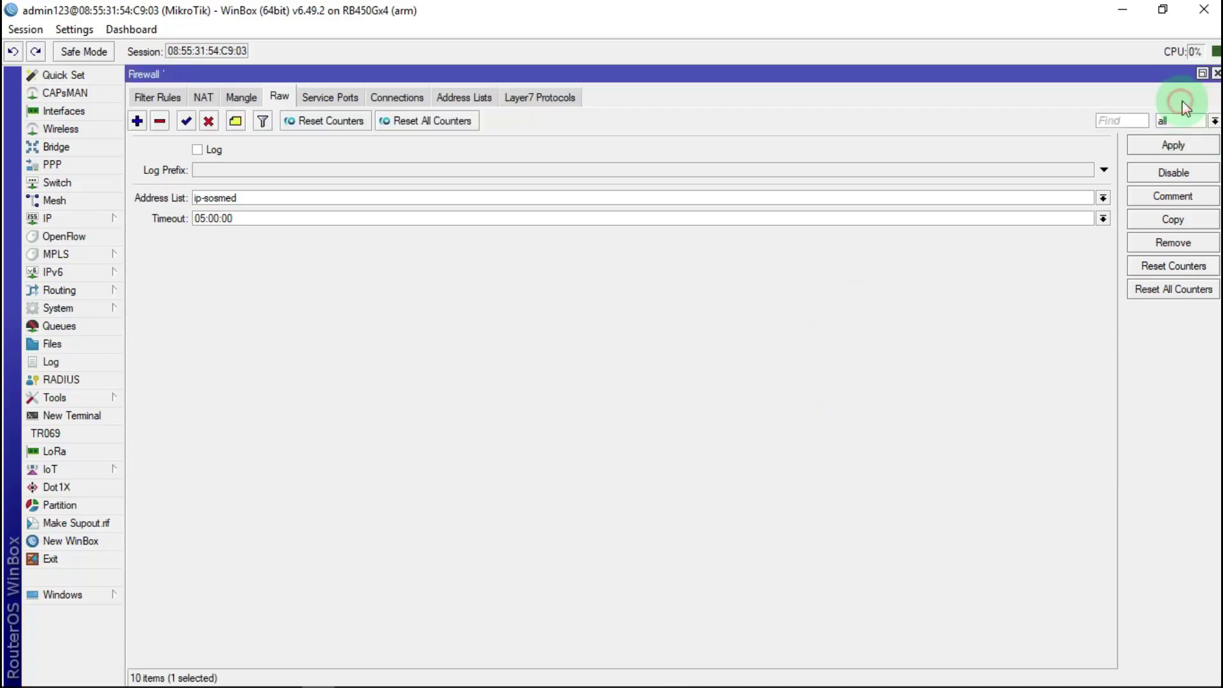
left_click(234, 434)
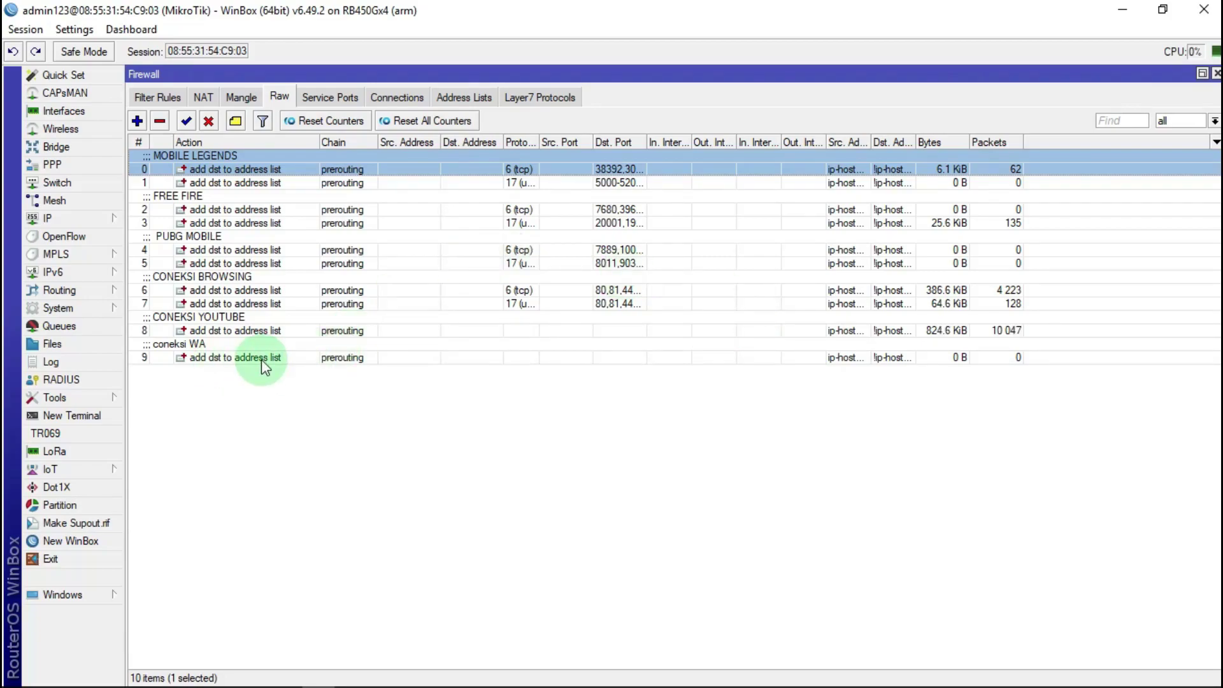
Step: Duplicate the coneksi WA raw rule and show the copy's address list and content settings
double_click(348, 357)
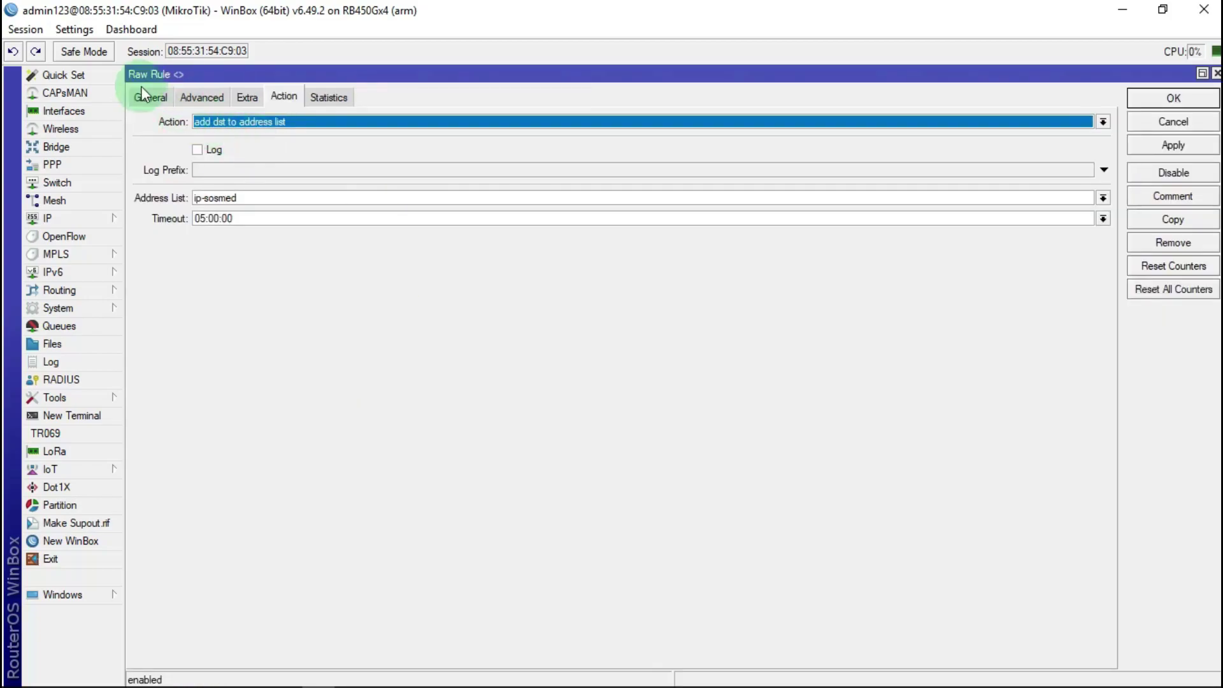
left_click(151, 94)
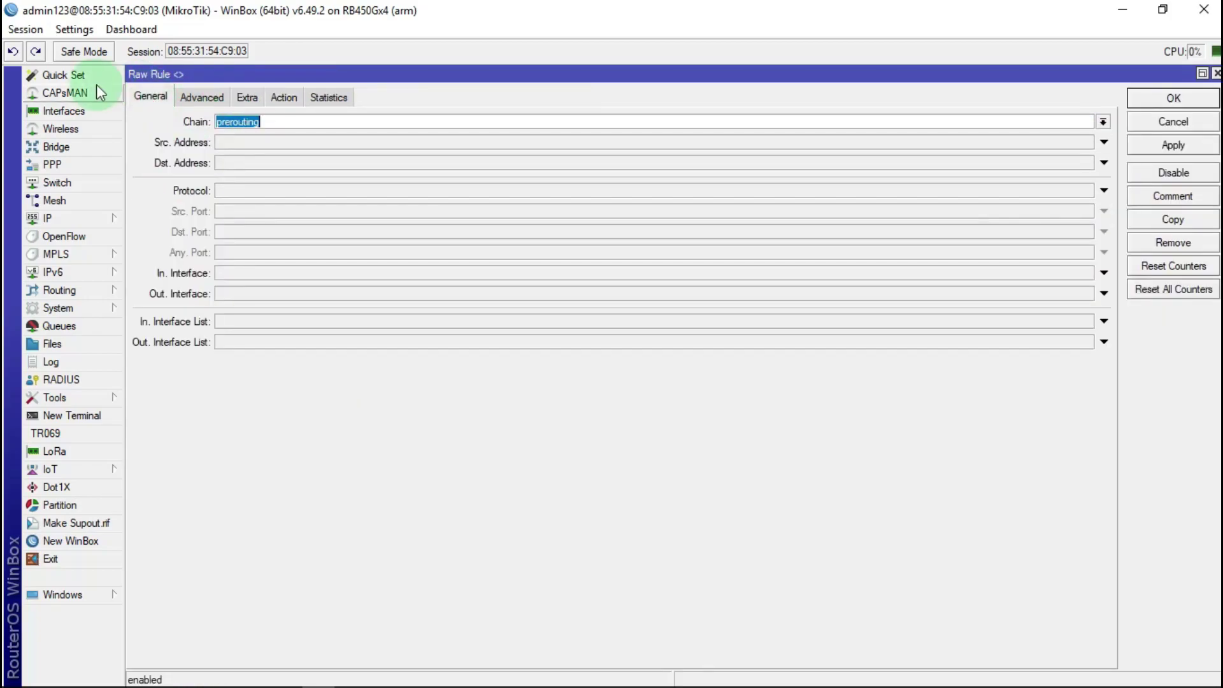
left_click(1189, 225)
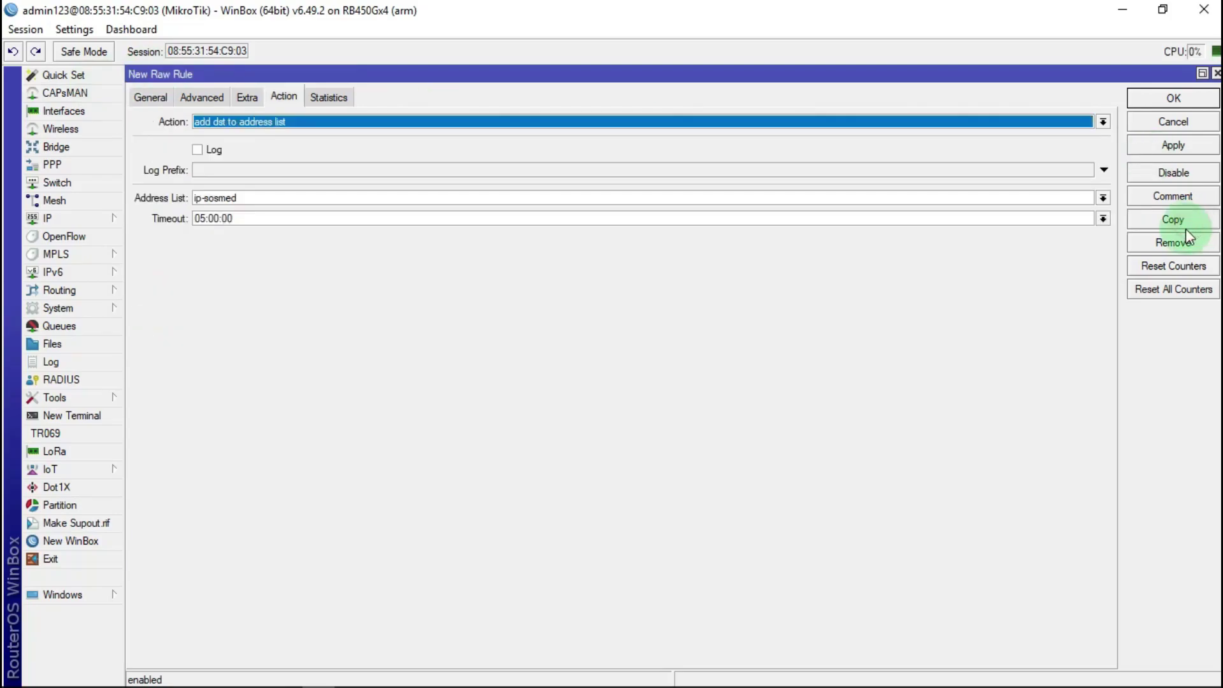
left_click(141, 101)
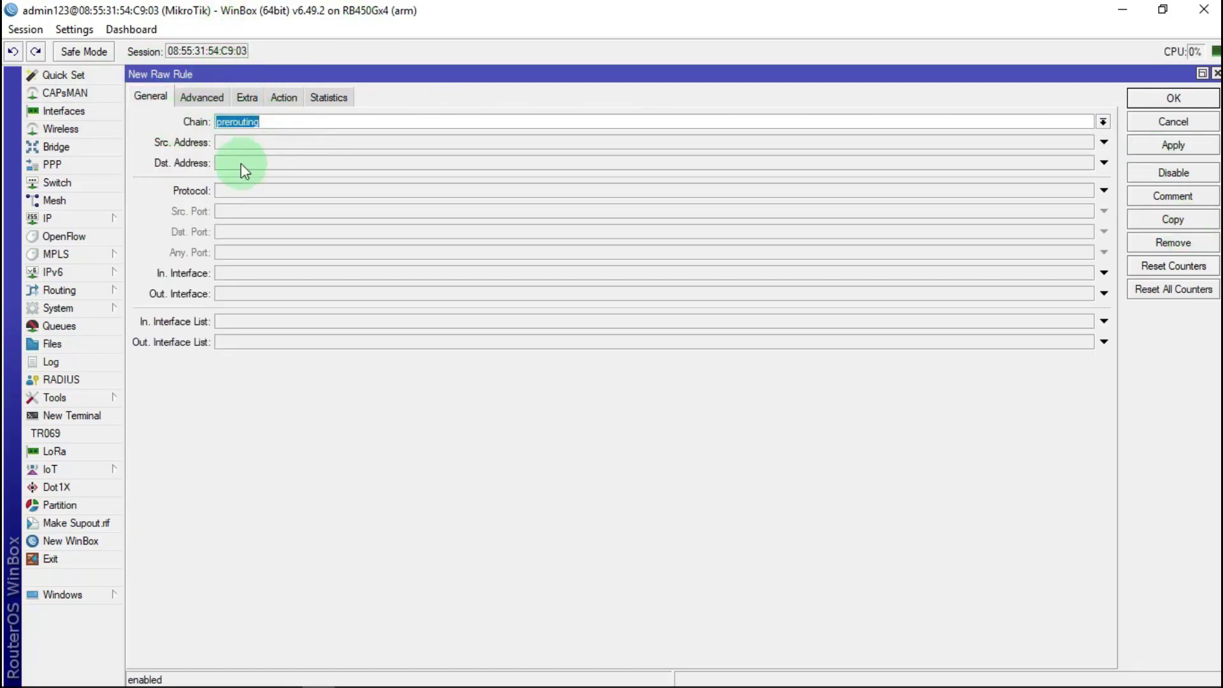
left_click(207, 98)
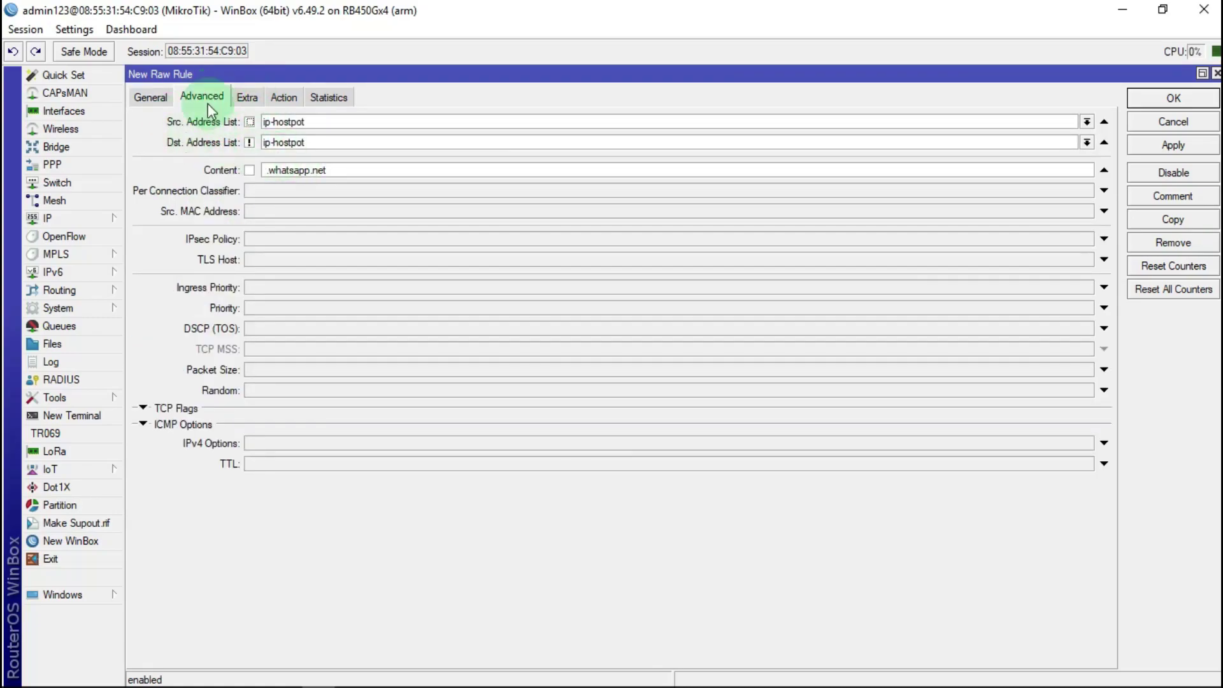
Step: Set the duplicated rule's content to .whatsapp.com
left_click(333, 170)
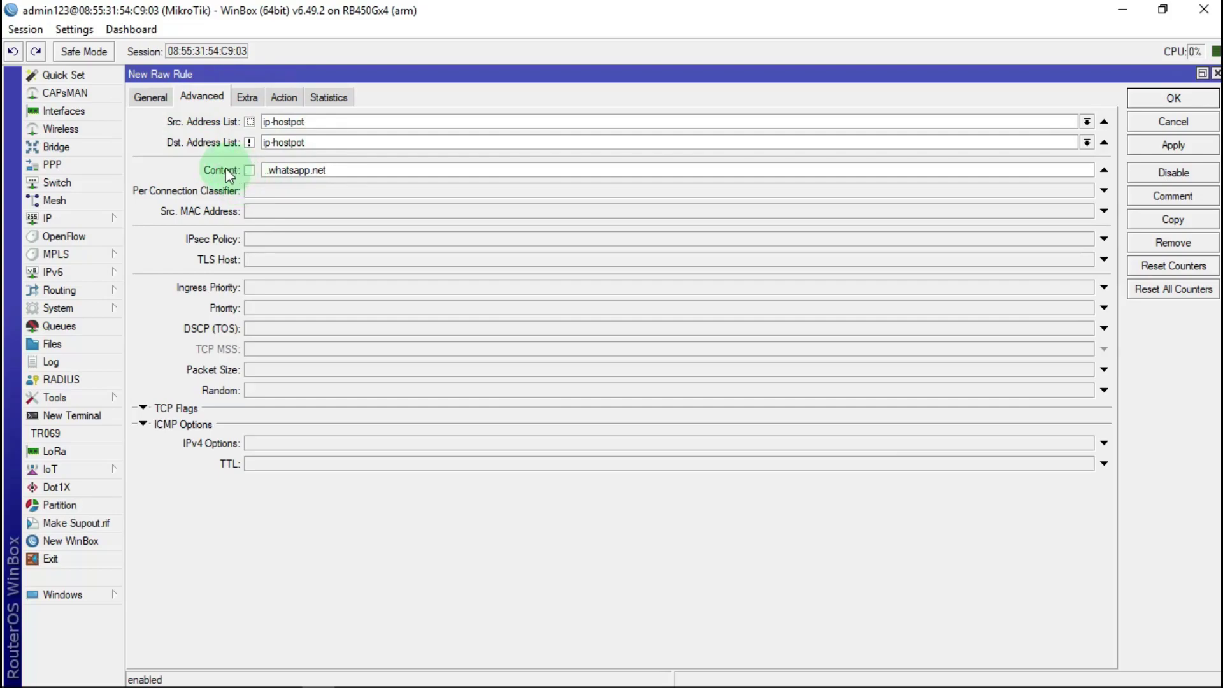
left_click(349, 169)
left_click(335, 172)
key("BackSpace")
key("BackSpace")
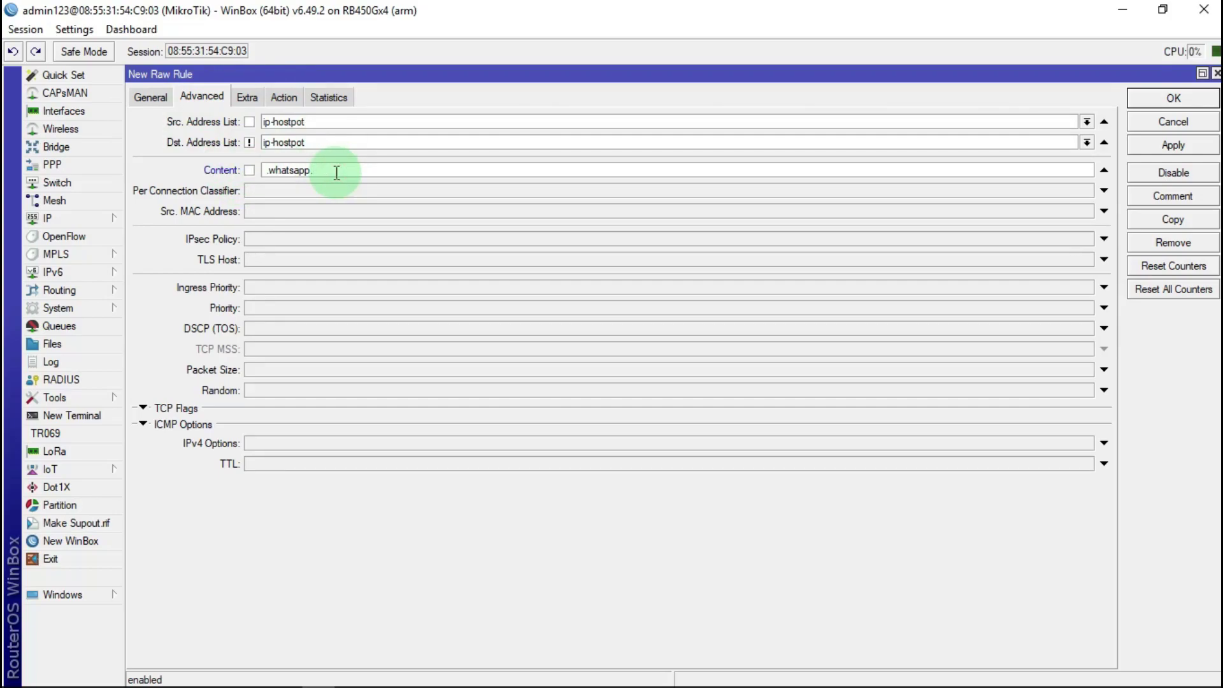
type("com")
Step: Apply the .whatsapp.com rule with its coneksi WA comment kept, and close it
left_click(295, 97)
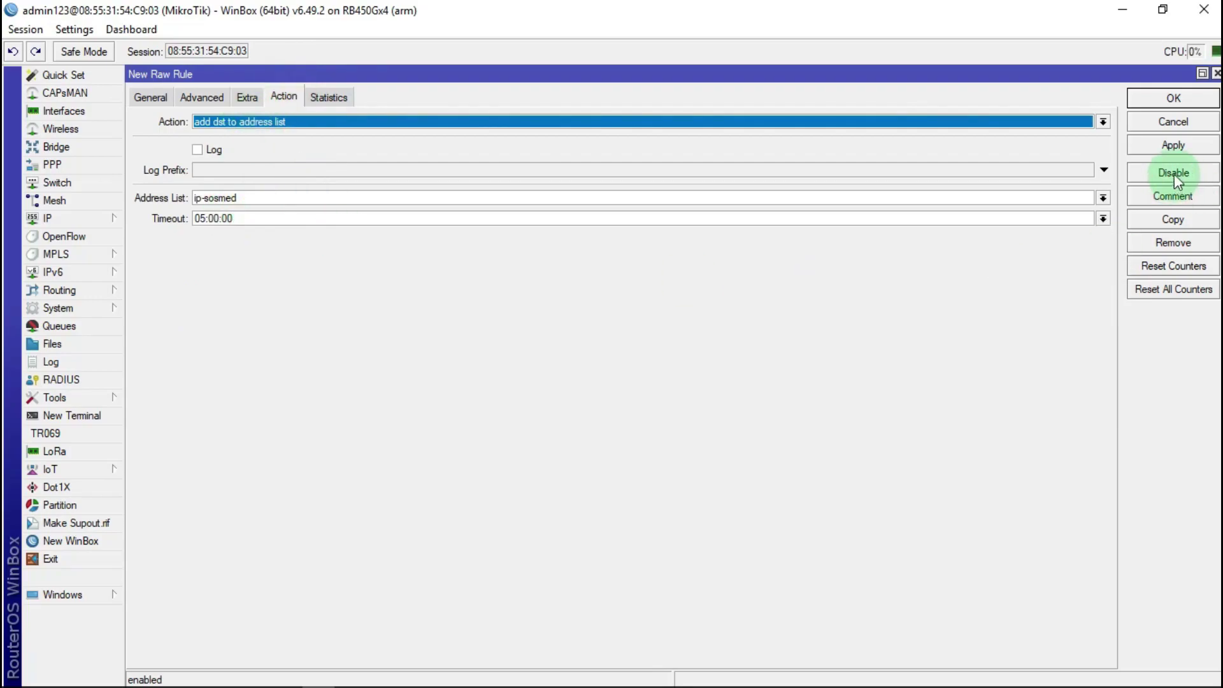
left_click(1183, 148)
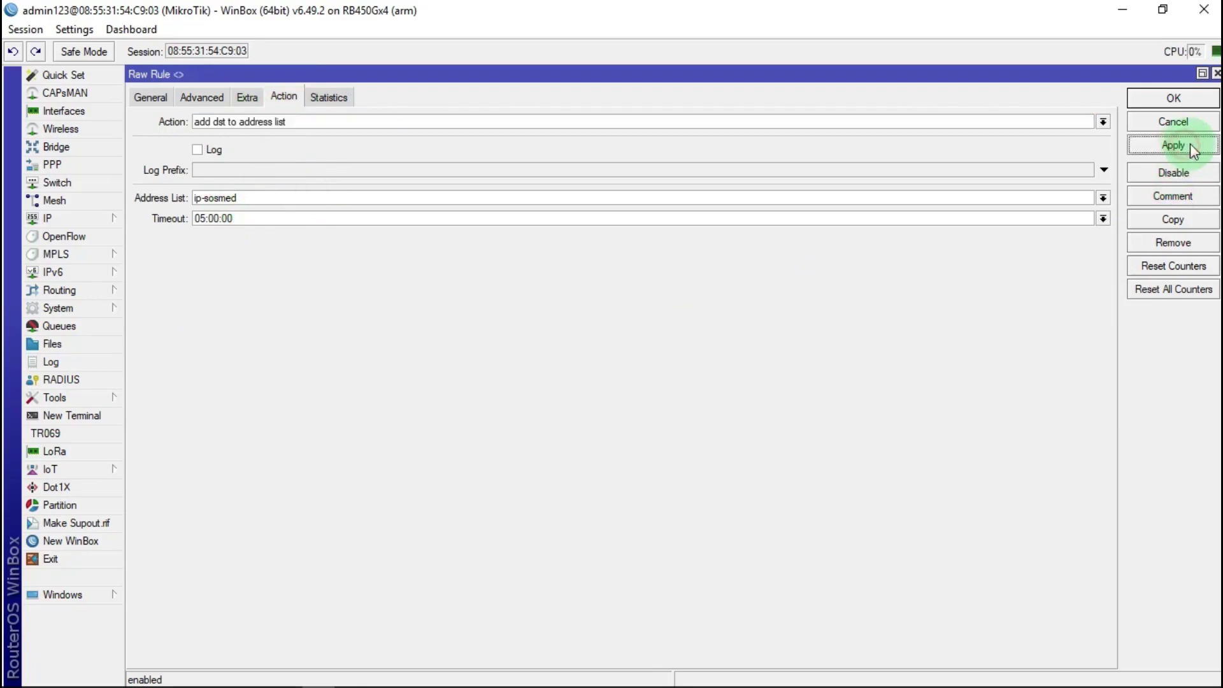
left_click(1175, 198)
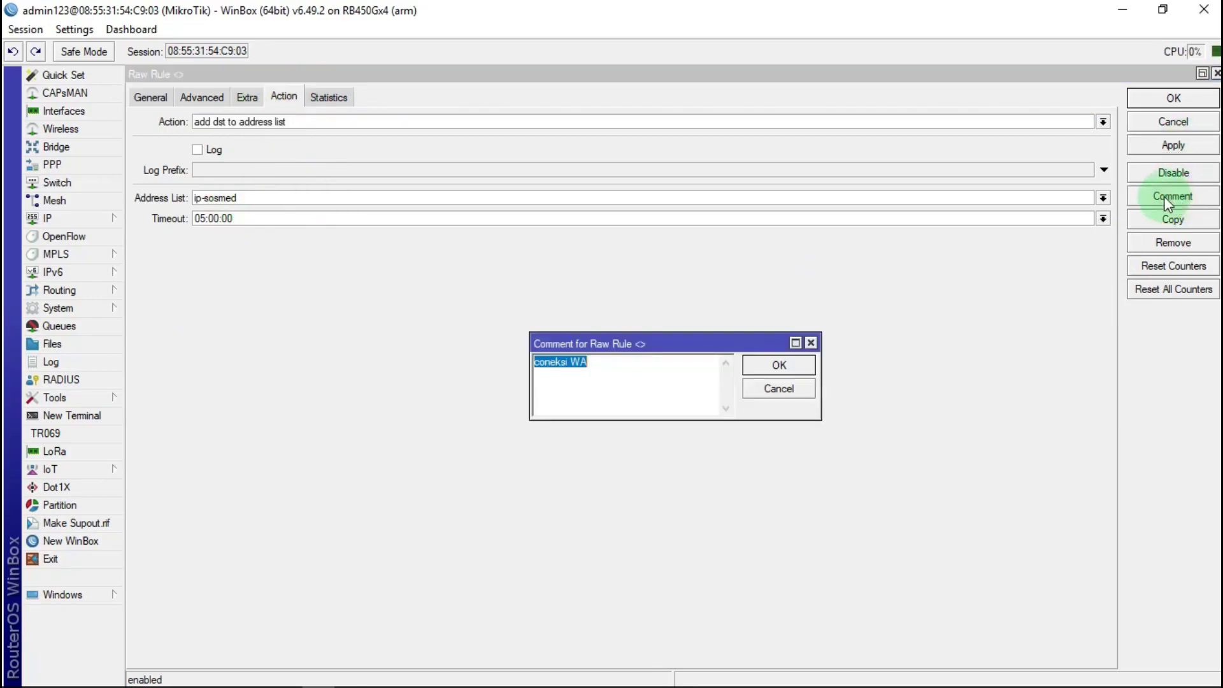
left_click(778, 365)
left_click(1176, 98)
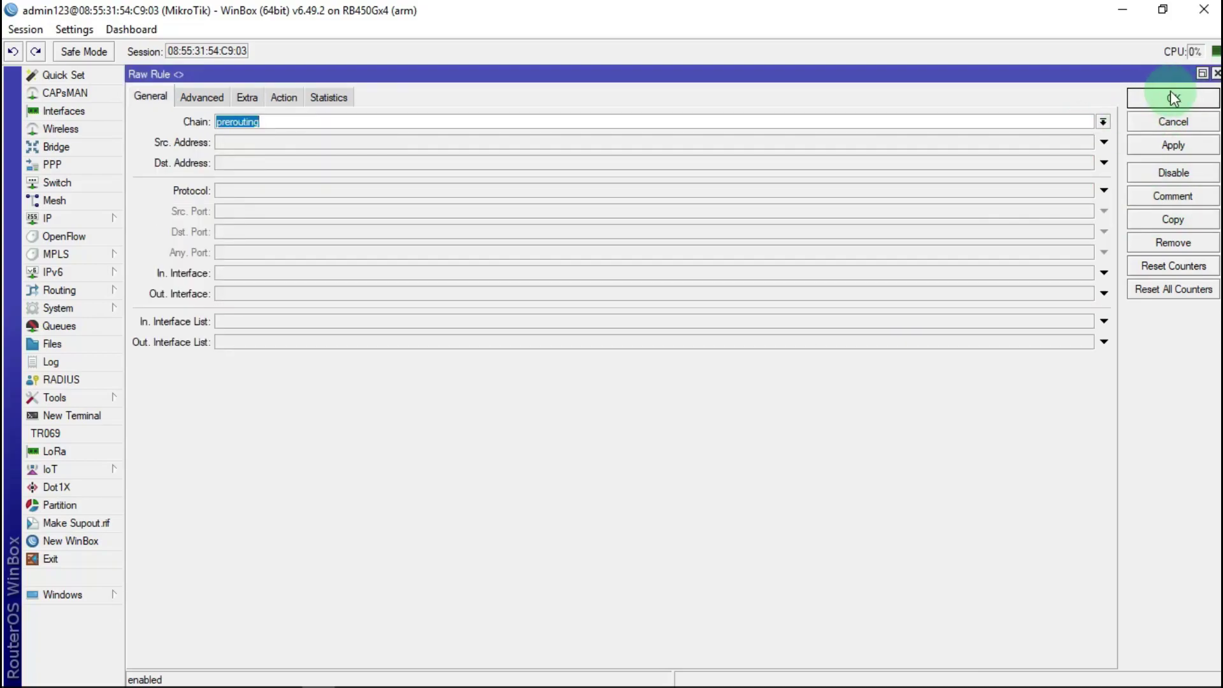
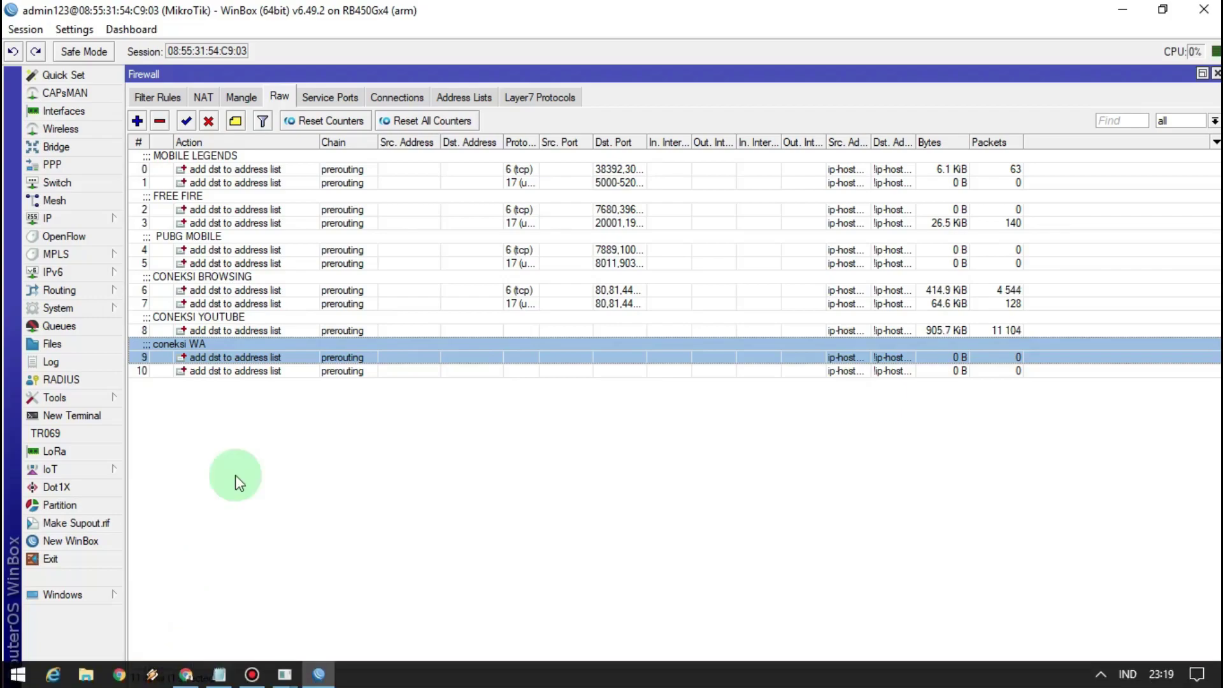
Step: Duplicate the .whatsapp.com raw rule and set the copy's protocol to 6 (tcp)
double_click(223, 376)
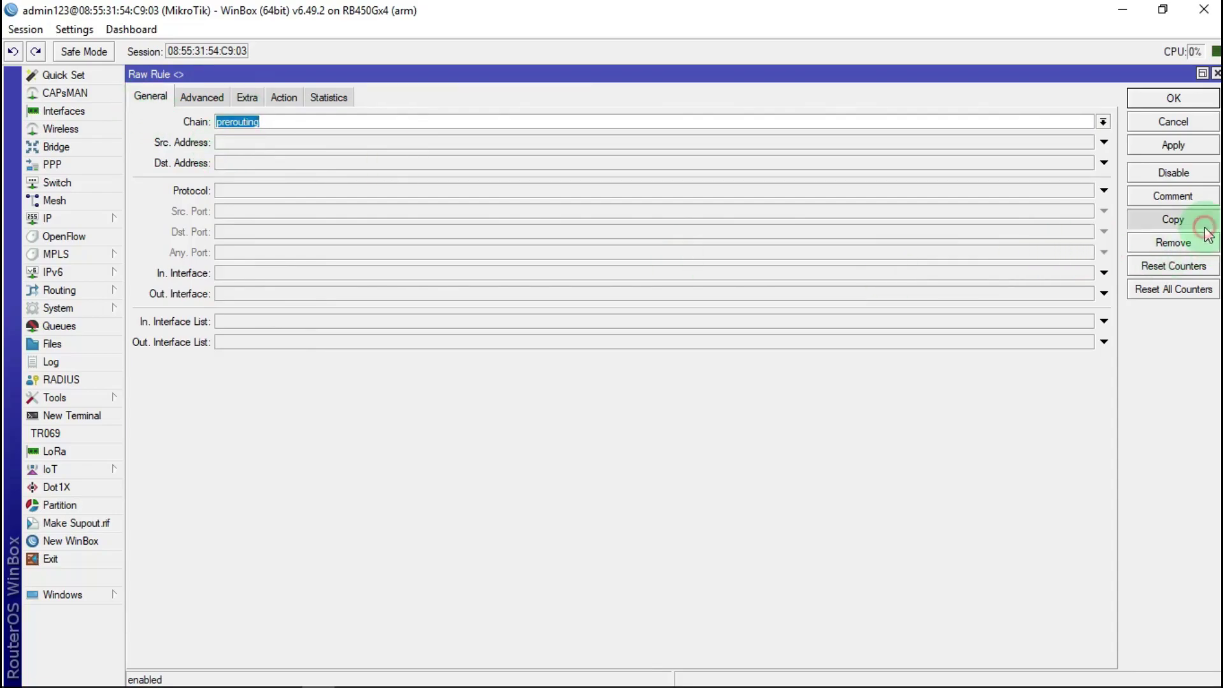
left_click(1174, 220)
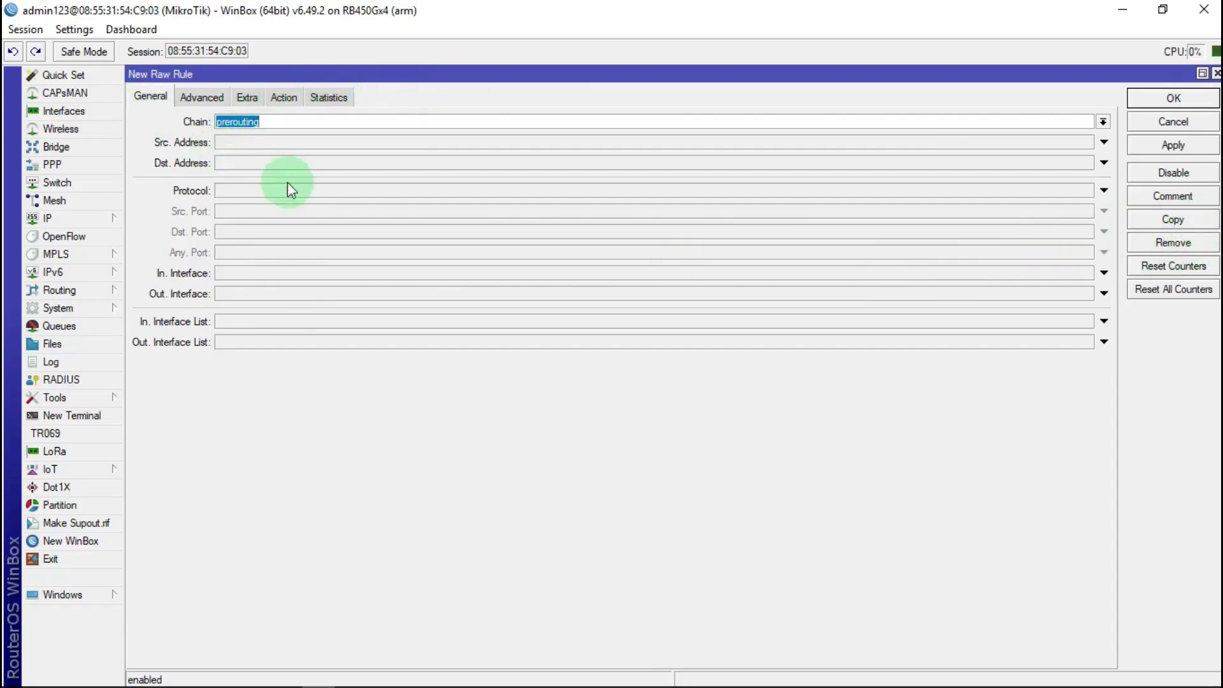
left_click(266, 190)
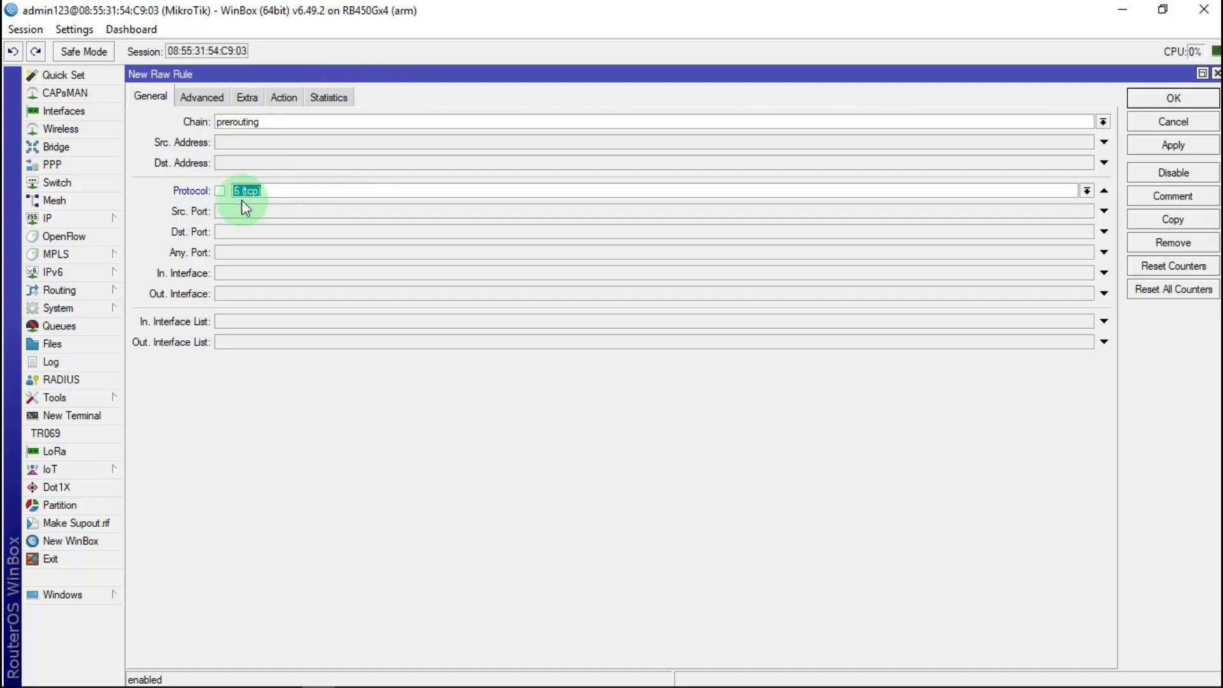
Step: Enable the copy's destination port match, and copy the WhatsApp TCP ports 3478,4244,5222,5223,5228,5288,5242,5349,34784,45395,50318,59234 from the Notepad list
left_click(251, 233)
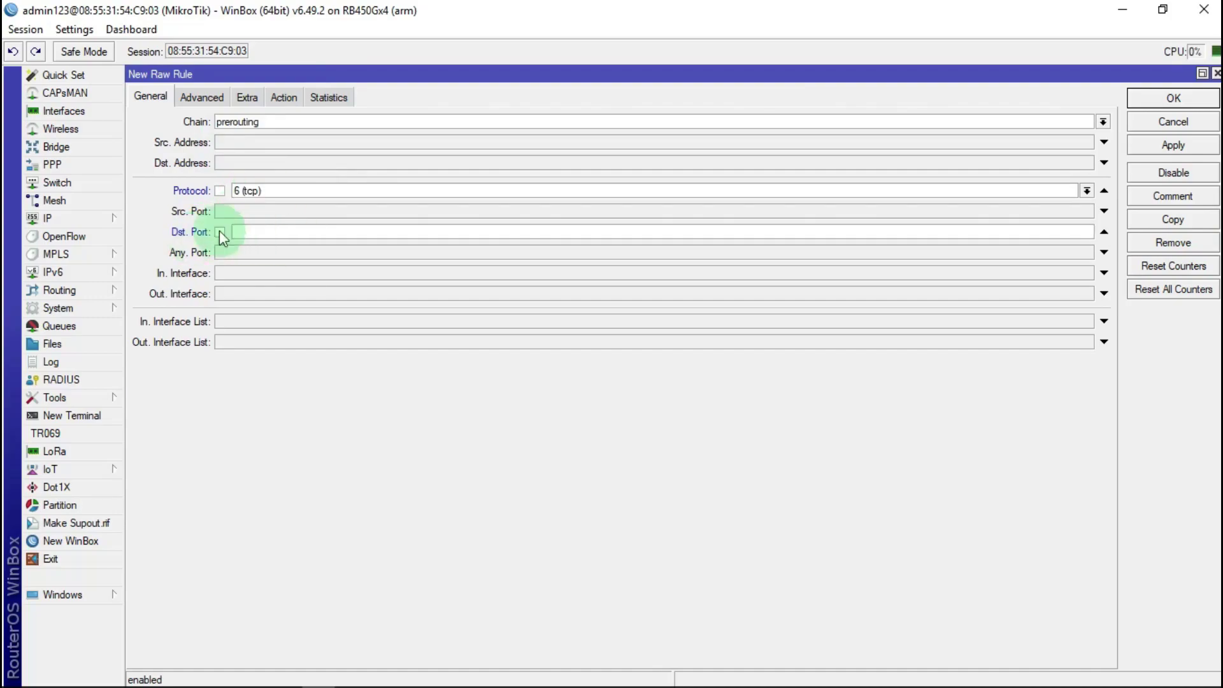
mouse_move(153, 682)
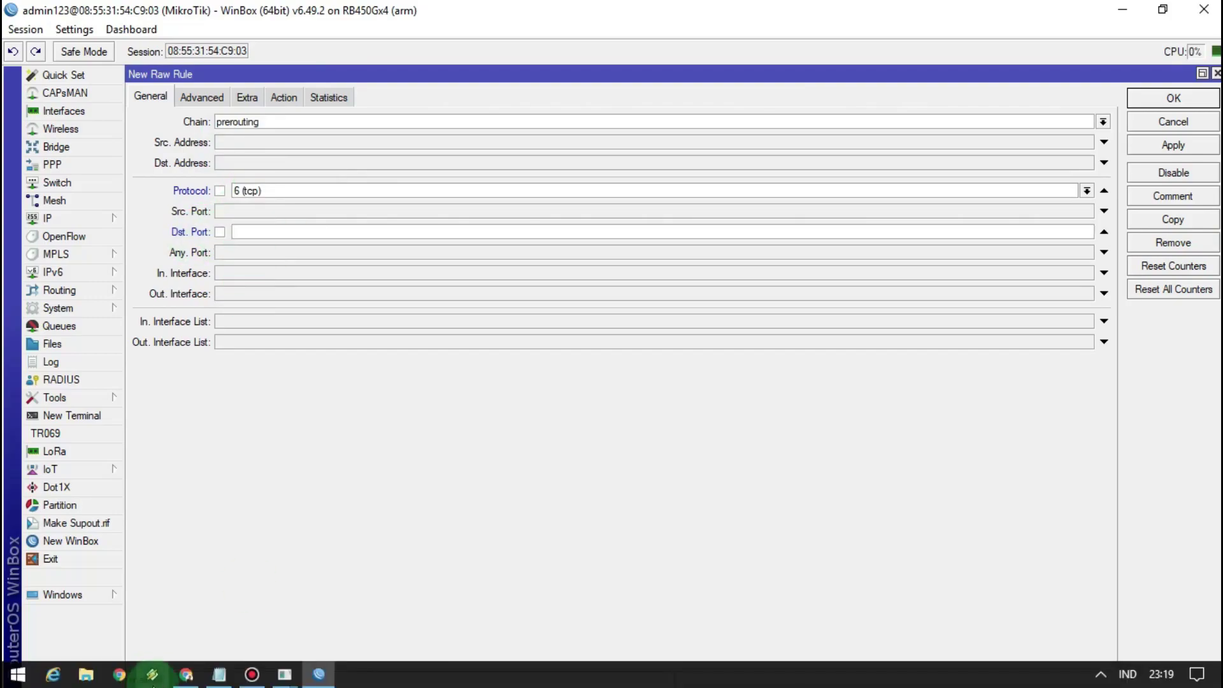
left_click(219, 676)
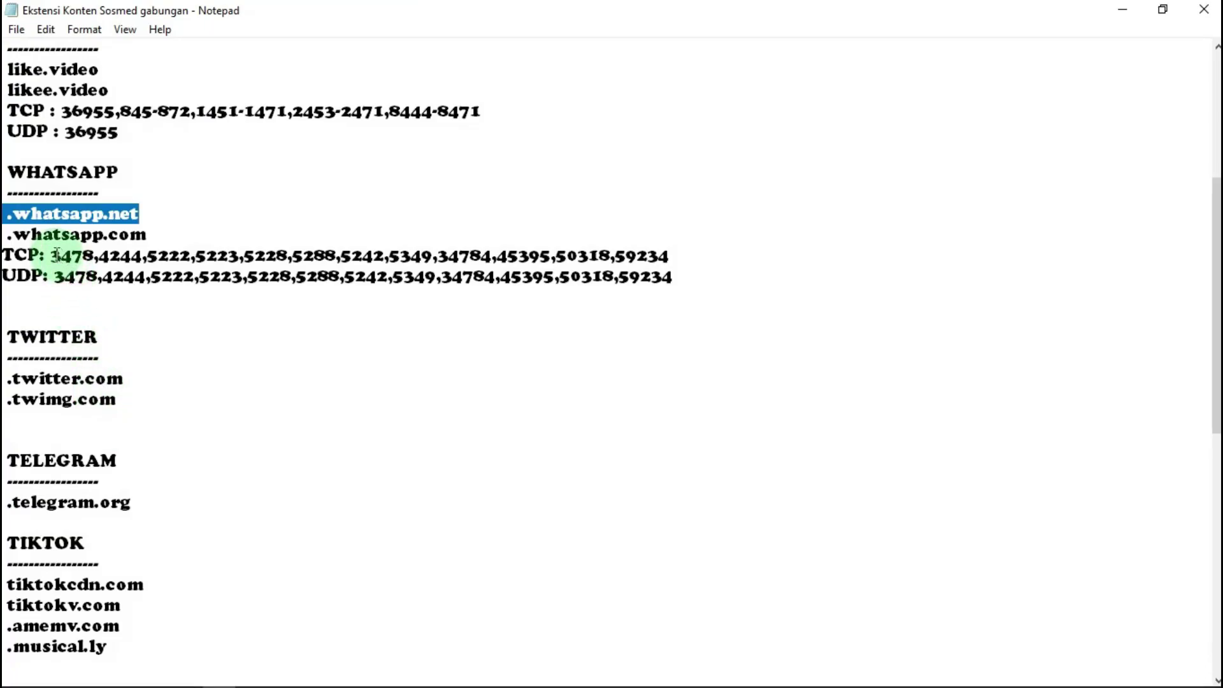
left_click_drag(50, 255, 727, 255)
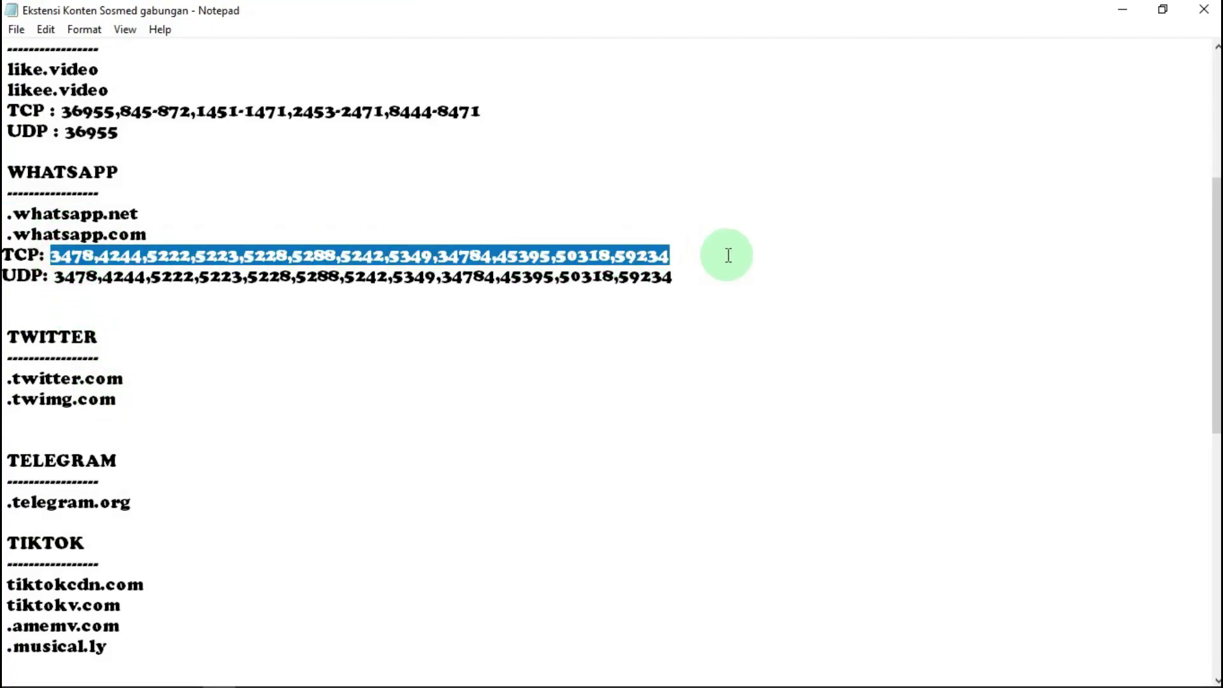
right_click(597, 245)
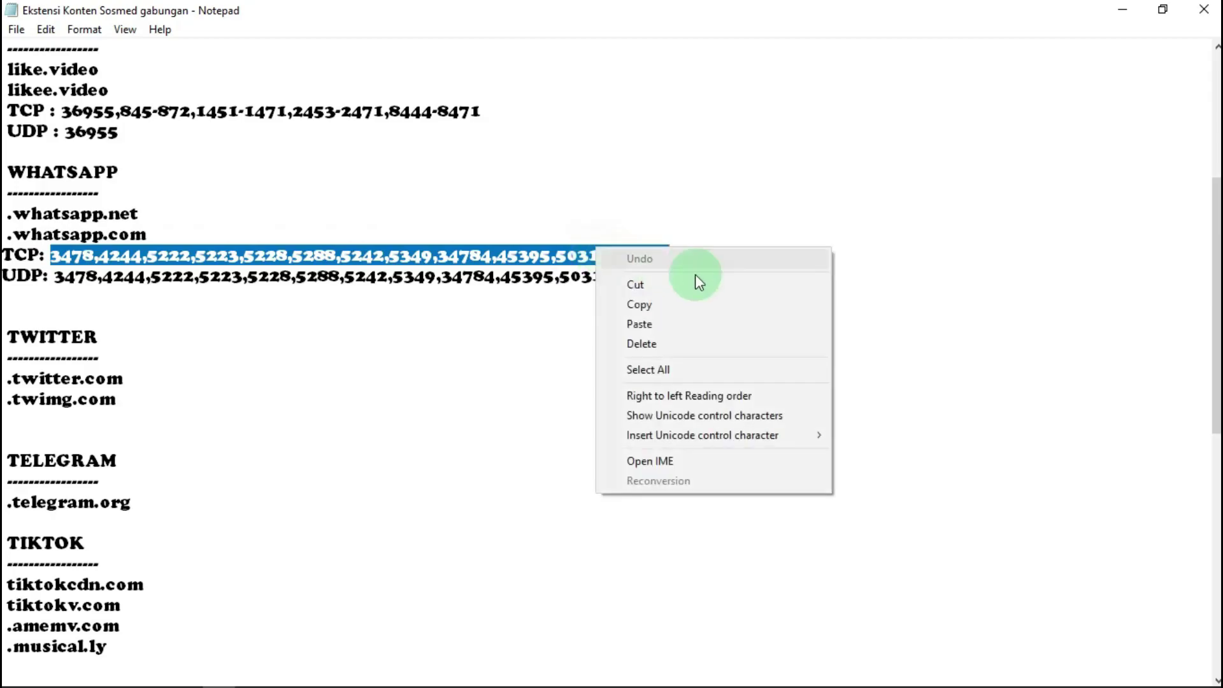
left_click(659, 307)
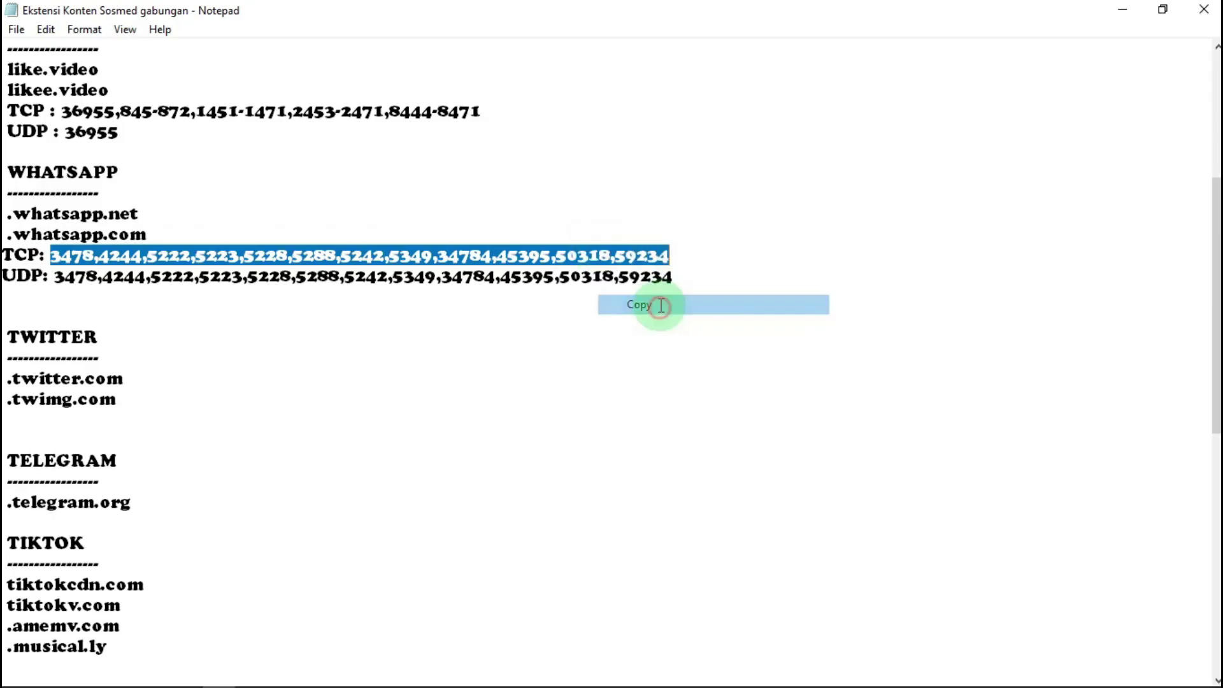
Step: Return to WinBox and paste the copied WhatsApp TCP ports as the new rule's destination ports
left_click(1122, 10)
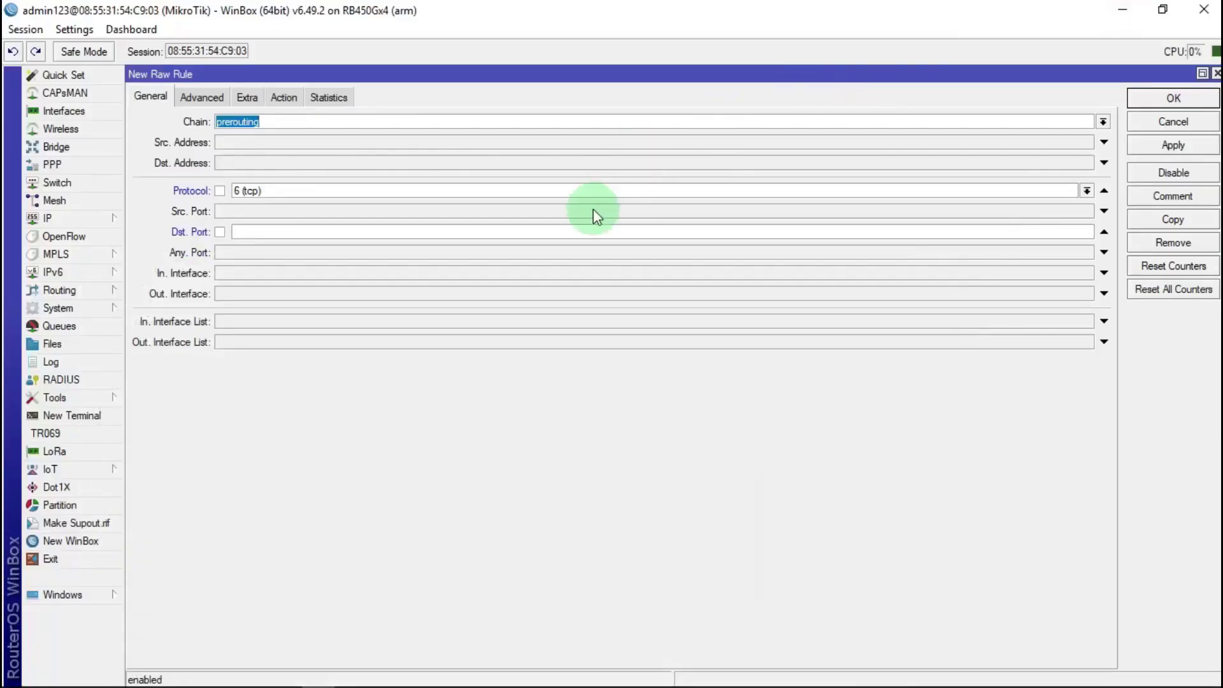
left_click(251, 232)
right_click(256, 233)
left_click(329, 286)
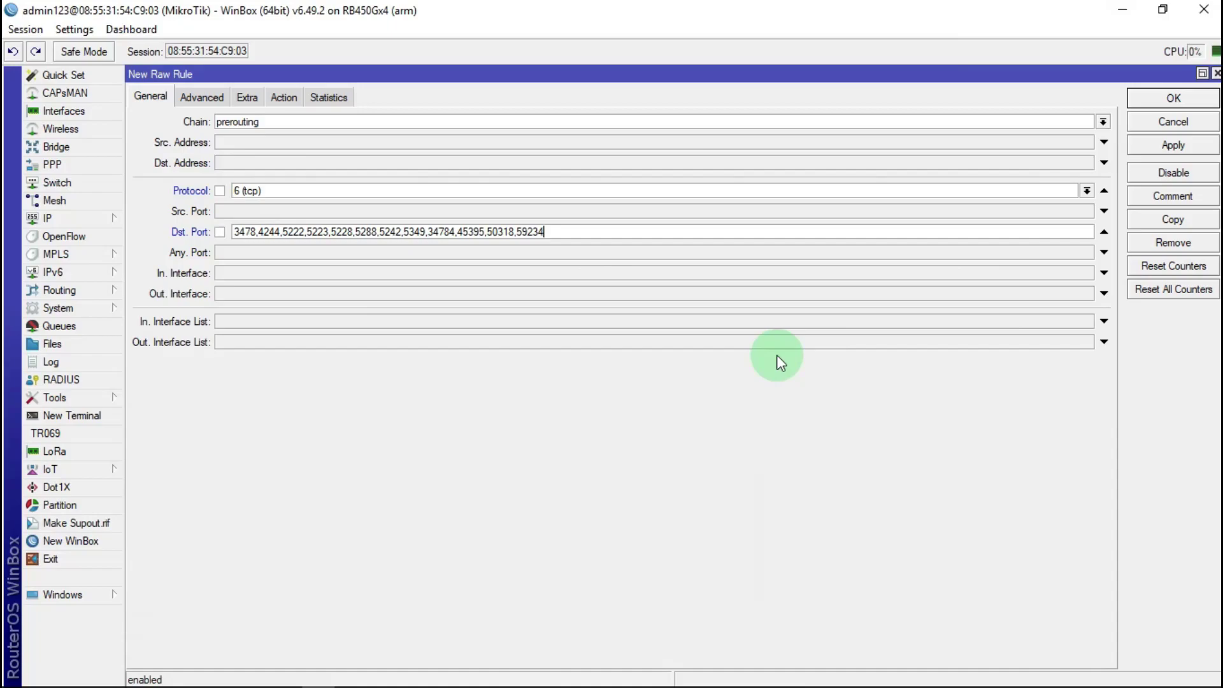
Step: Remove the .whatsapp.com content match from the new TCP rule
left_click(205, 98)
left_click(327, 177)
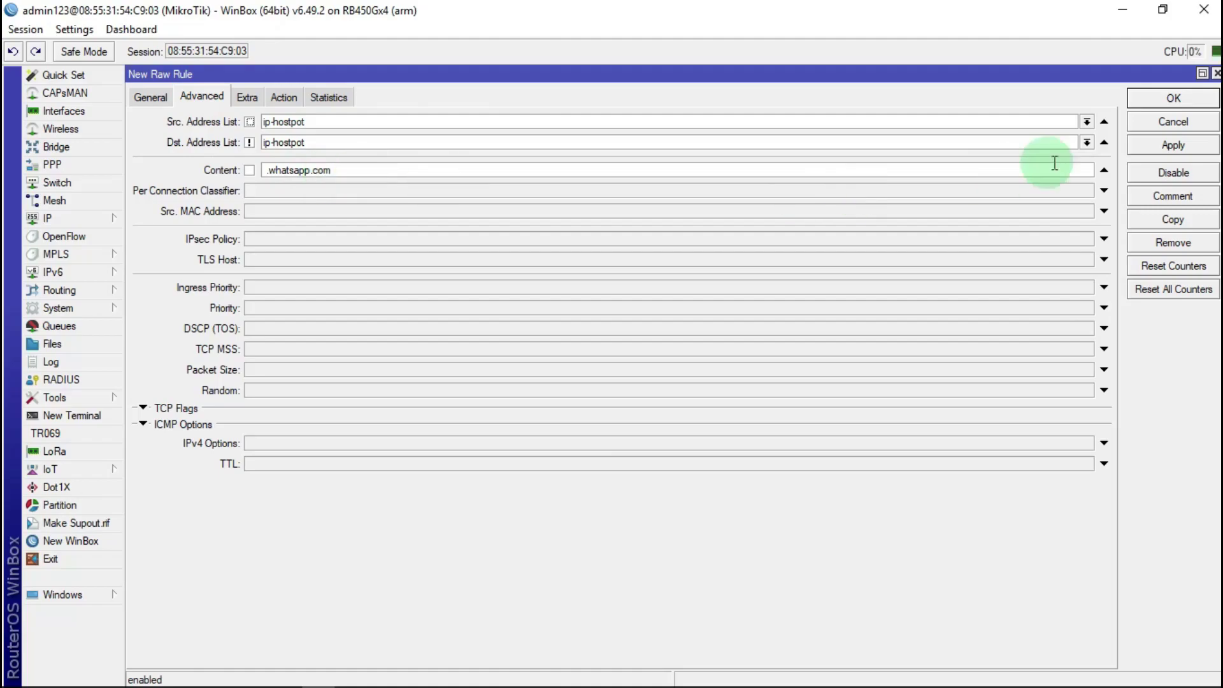
left_click(1105, 170)
left_click(262, 172)
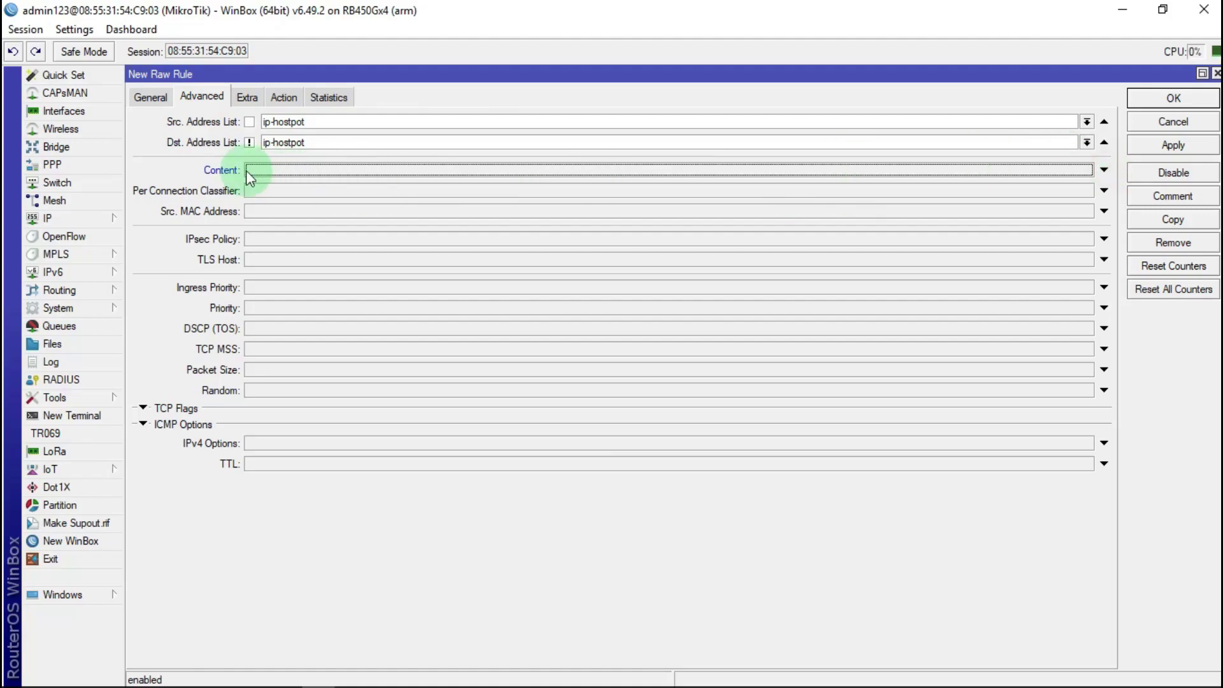
Step: Check the WhatsApp TCP rule's action settings, then apply and close the rule
left_click(288, 99)
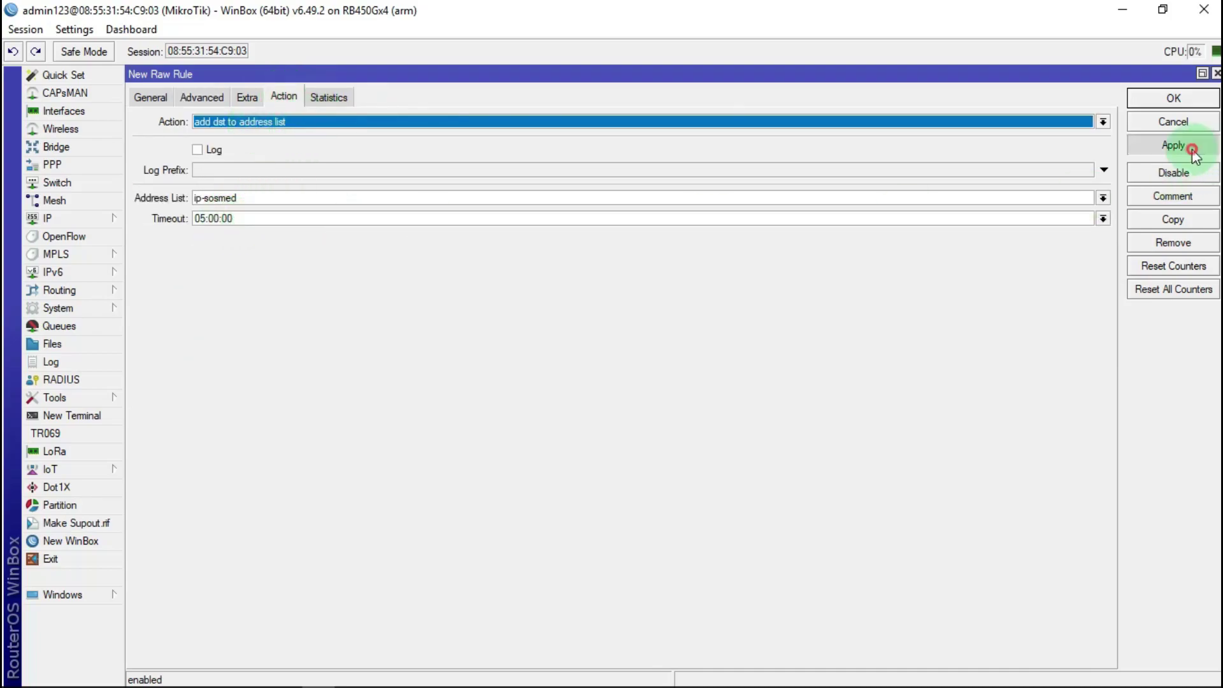
left_click(1174, 146)
left_click(1184, 96)
left_click(1192, 113)
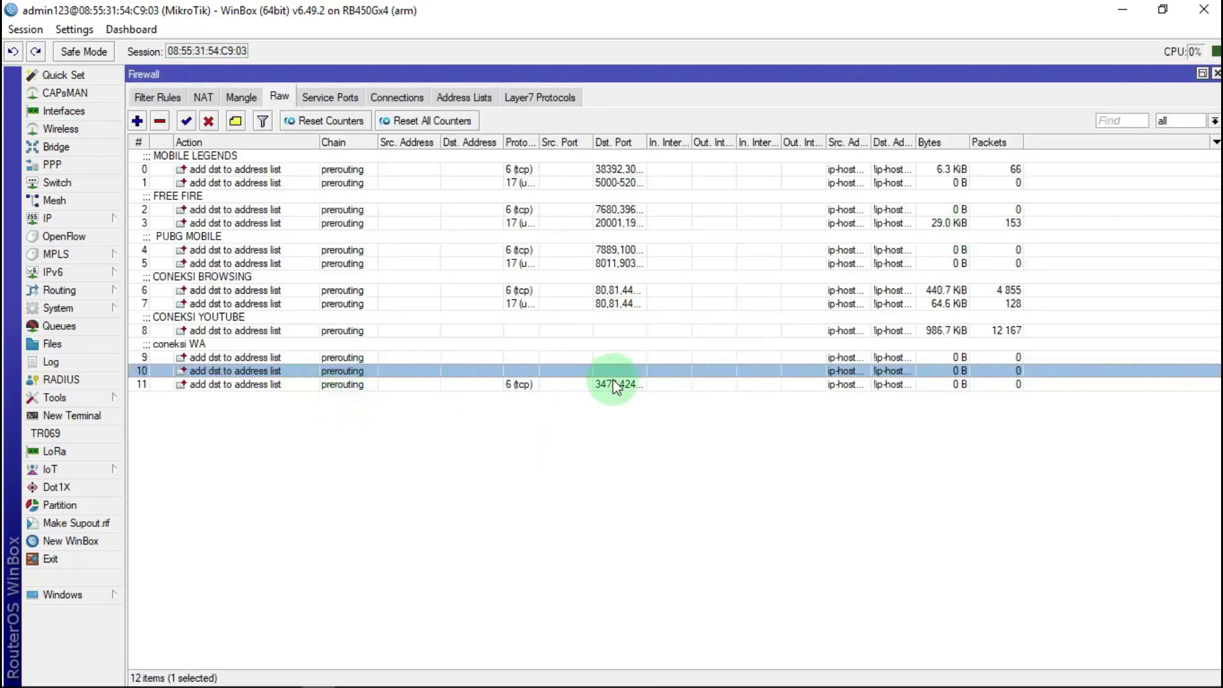
Step: Duplicate the WhatsApp TCP port rule and set the copy's protocol to udp
double_click(521, 384)
left_click(1163, 218)
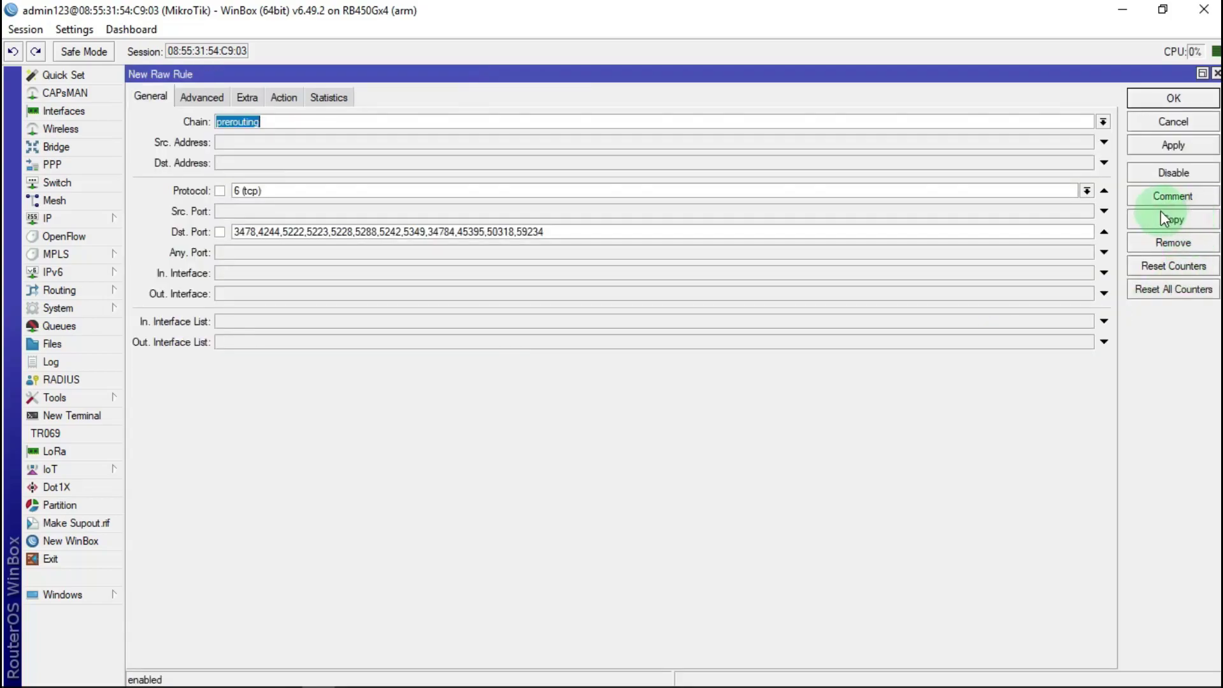
left_click(1087, 191)
left_click(261, 297)
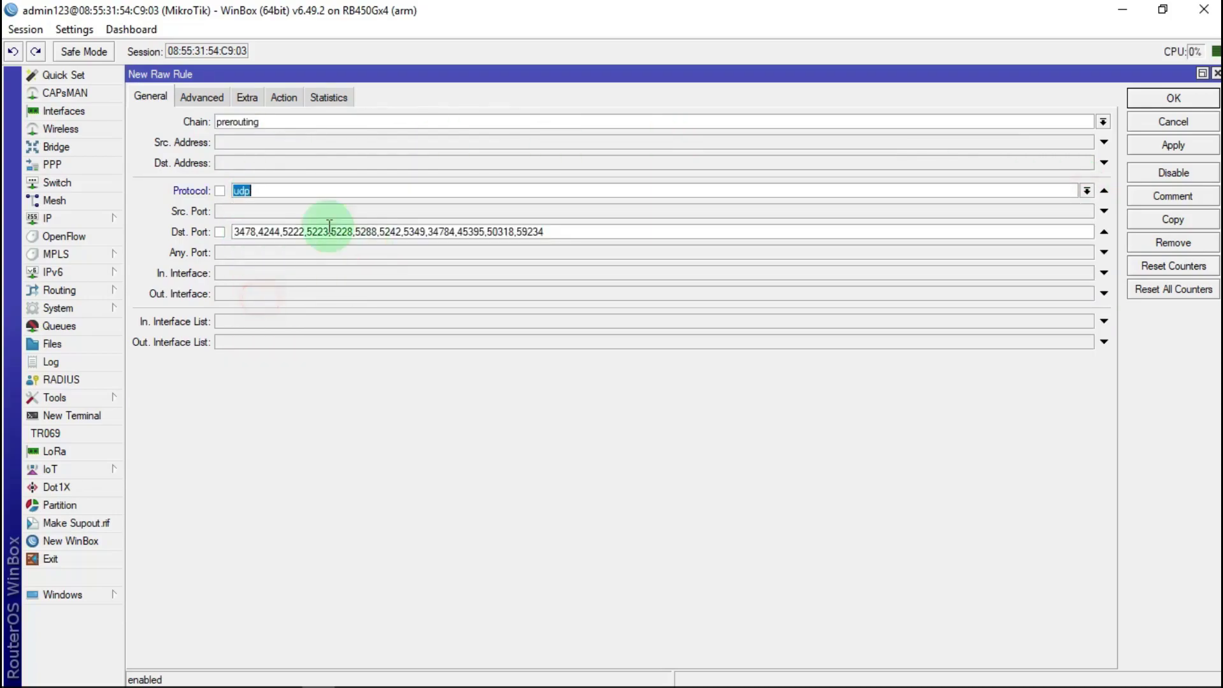
Step: Check the WhatsApp UDP rule's address lists and action, then apply and close it
left_click(210, 100)
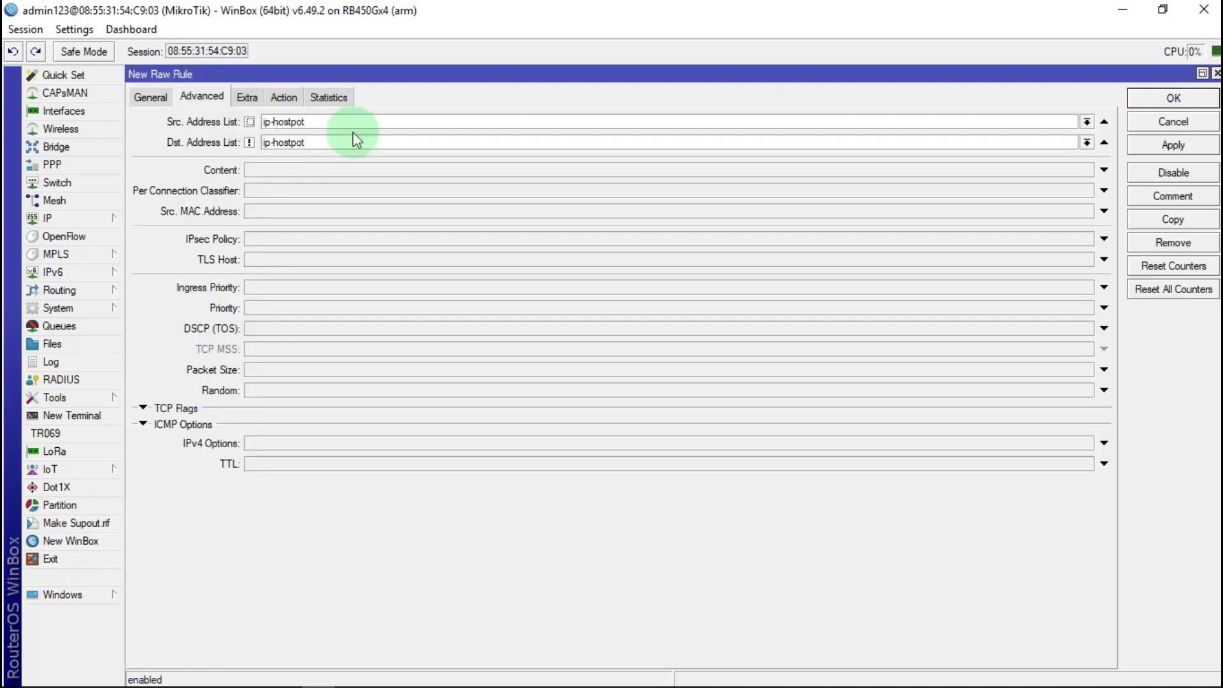
left_click(284, 97)
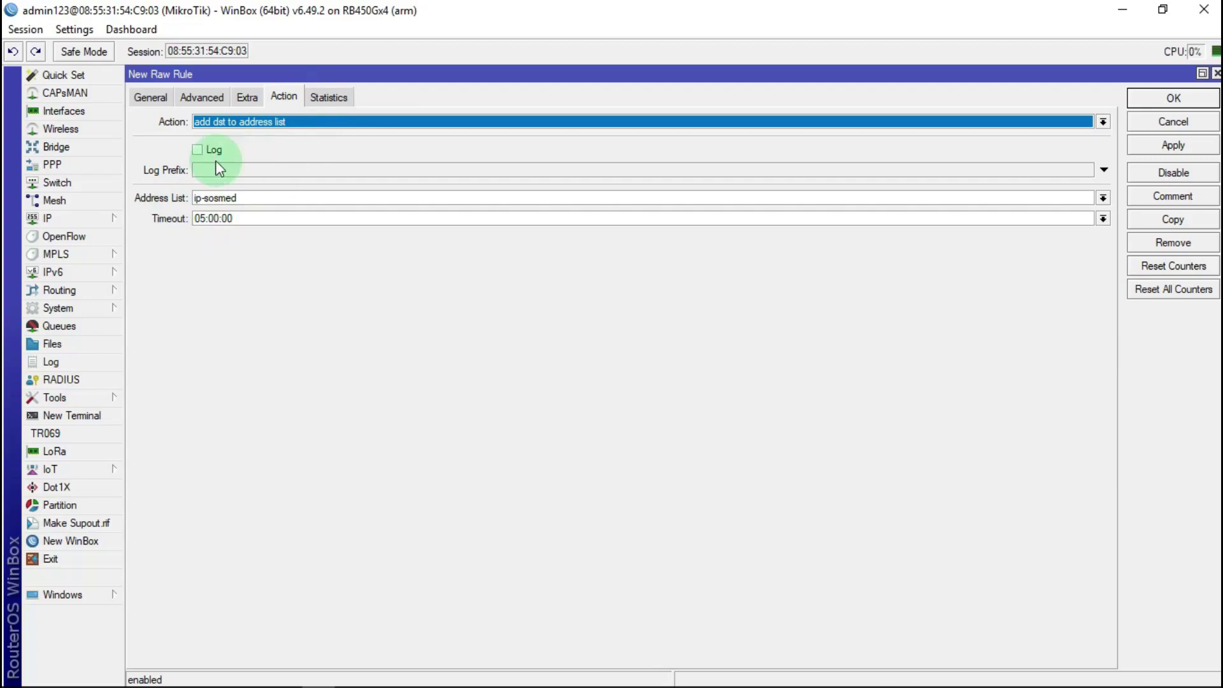
left_click(1172, 145)
left_click(1195, 98)
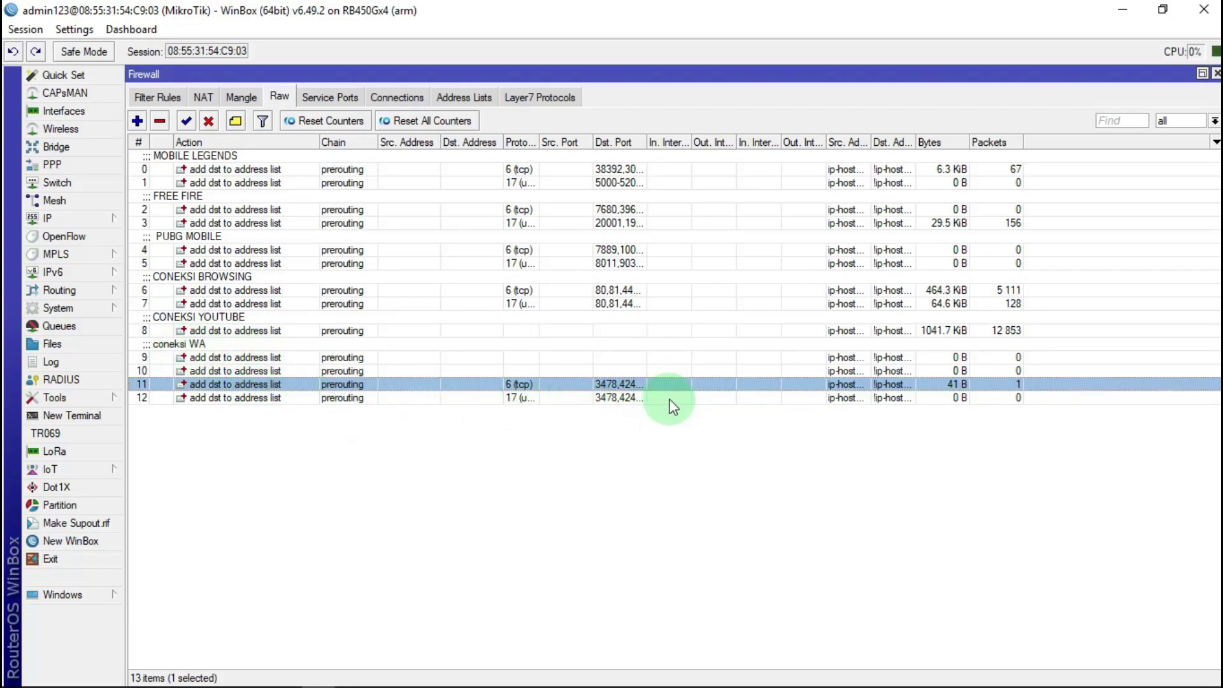
left_click(323, 495)
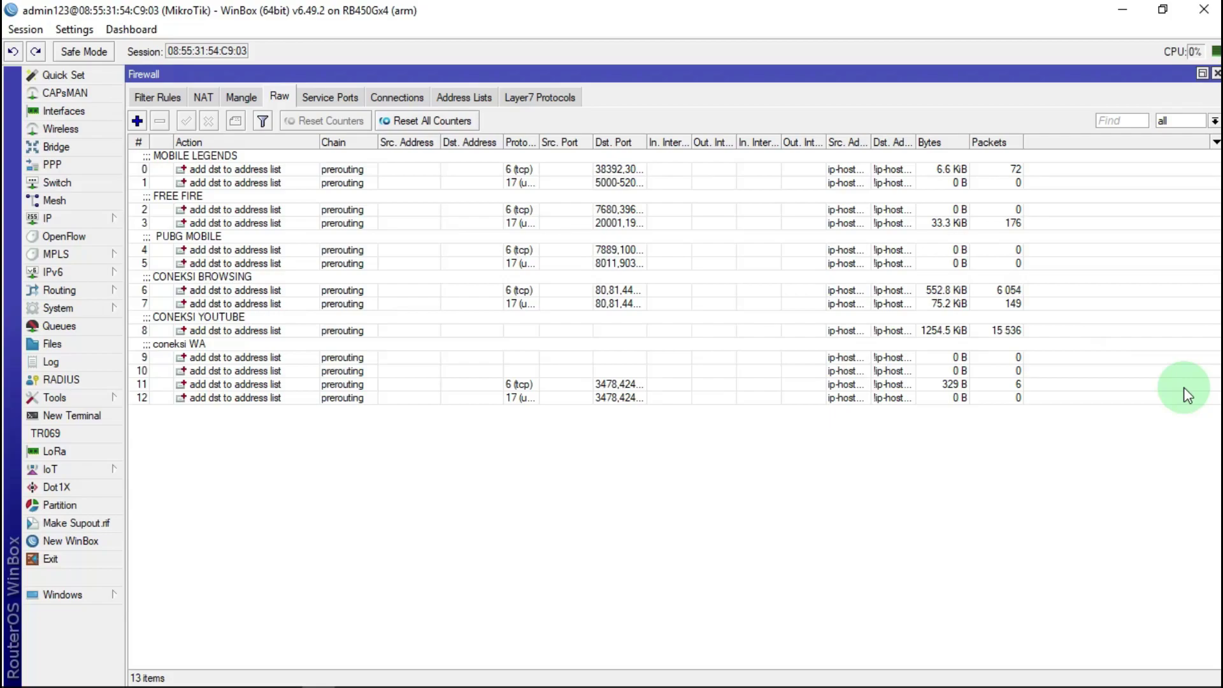
Step: Add a new raw rule on the prerouting chain with ip-hostpot as its source address list
left_click(138, 121)
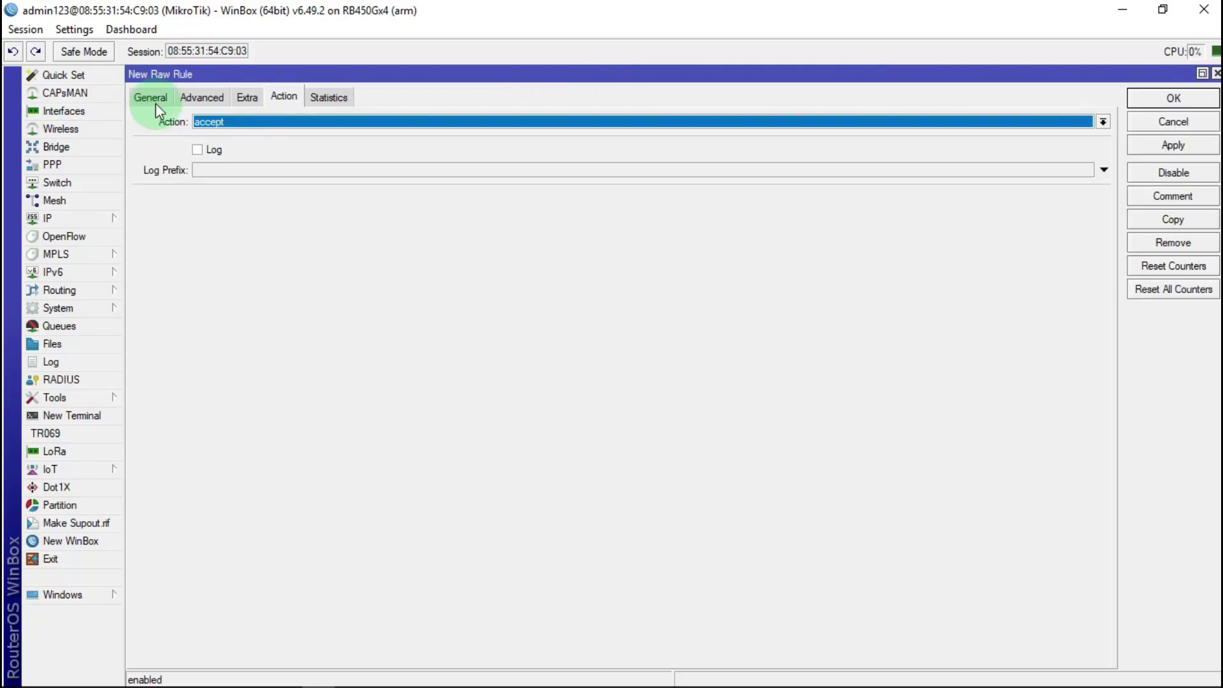
left_click(156, 101)
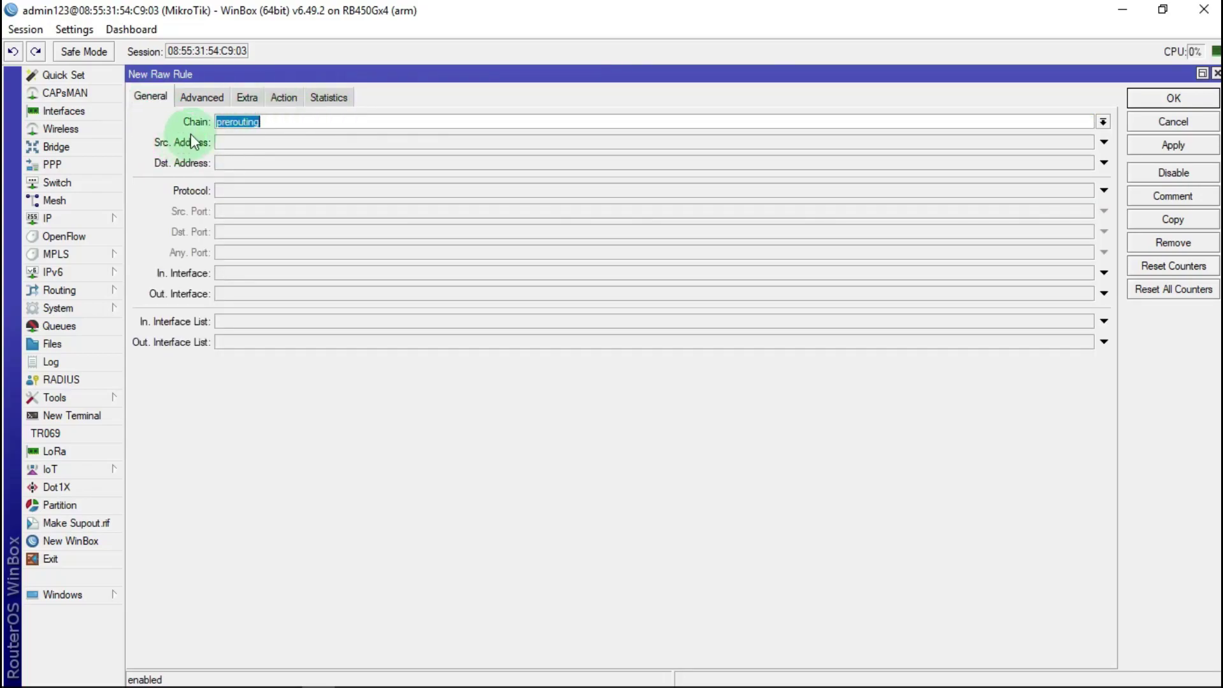
left_click(204, 95)
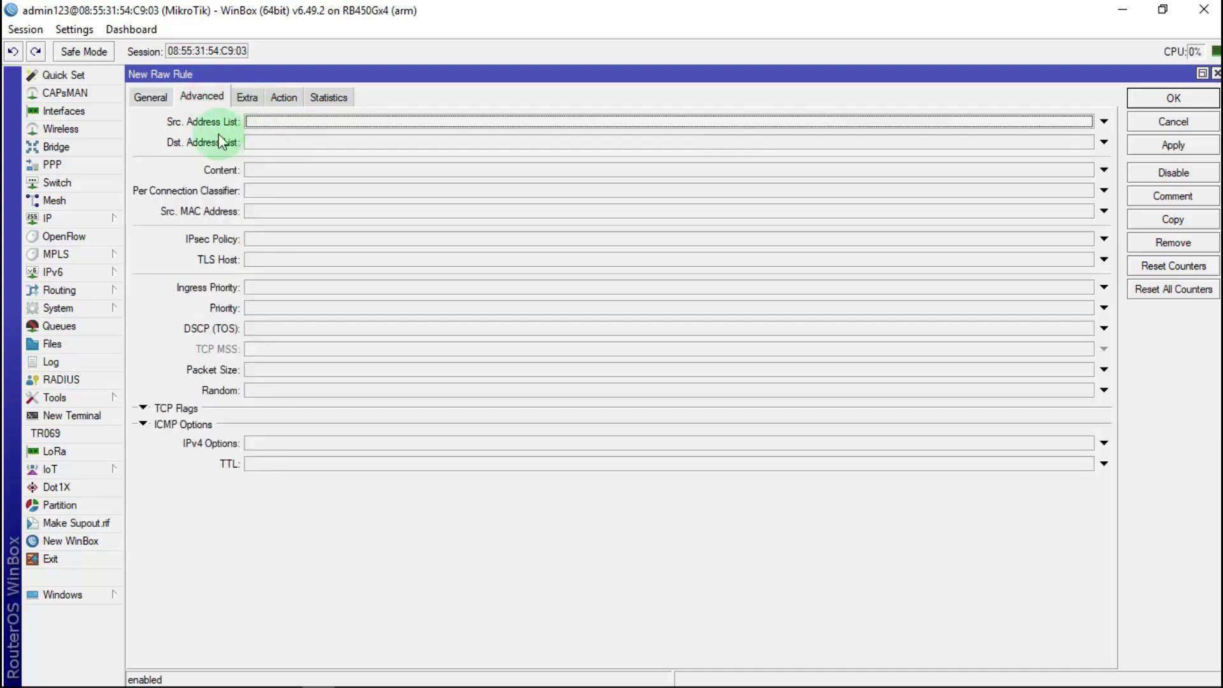
left_click(266, 121)
left_click(1086, 121)
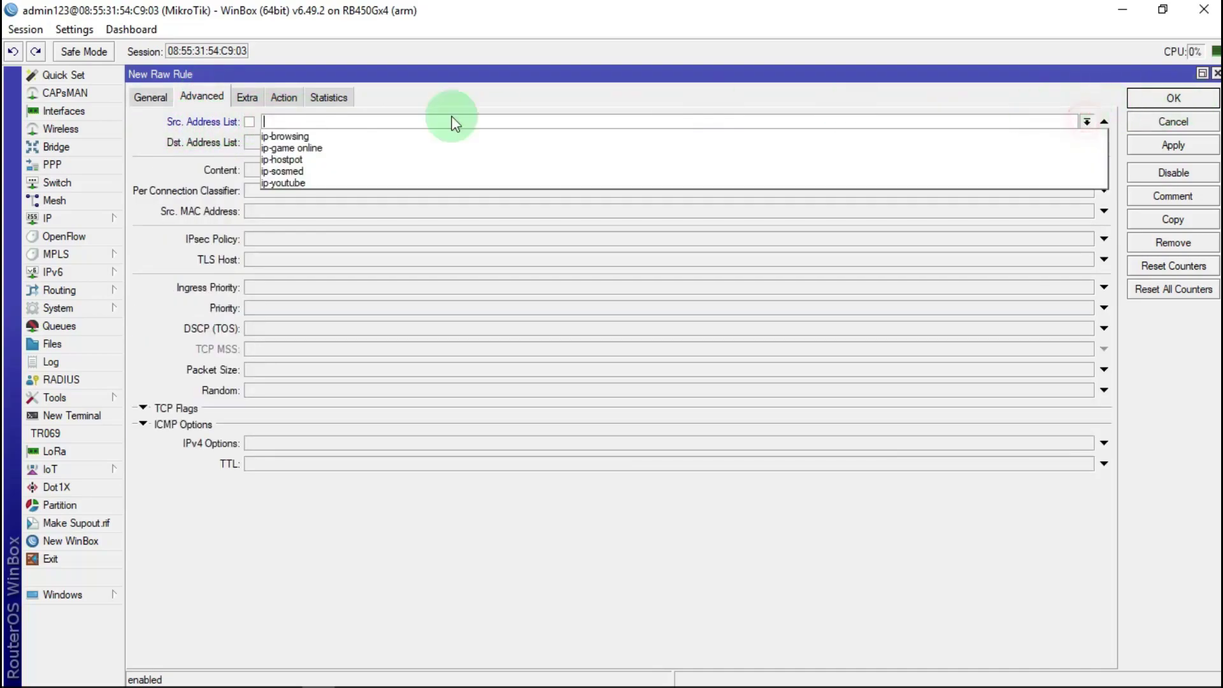
left_click(310, 158)
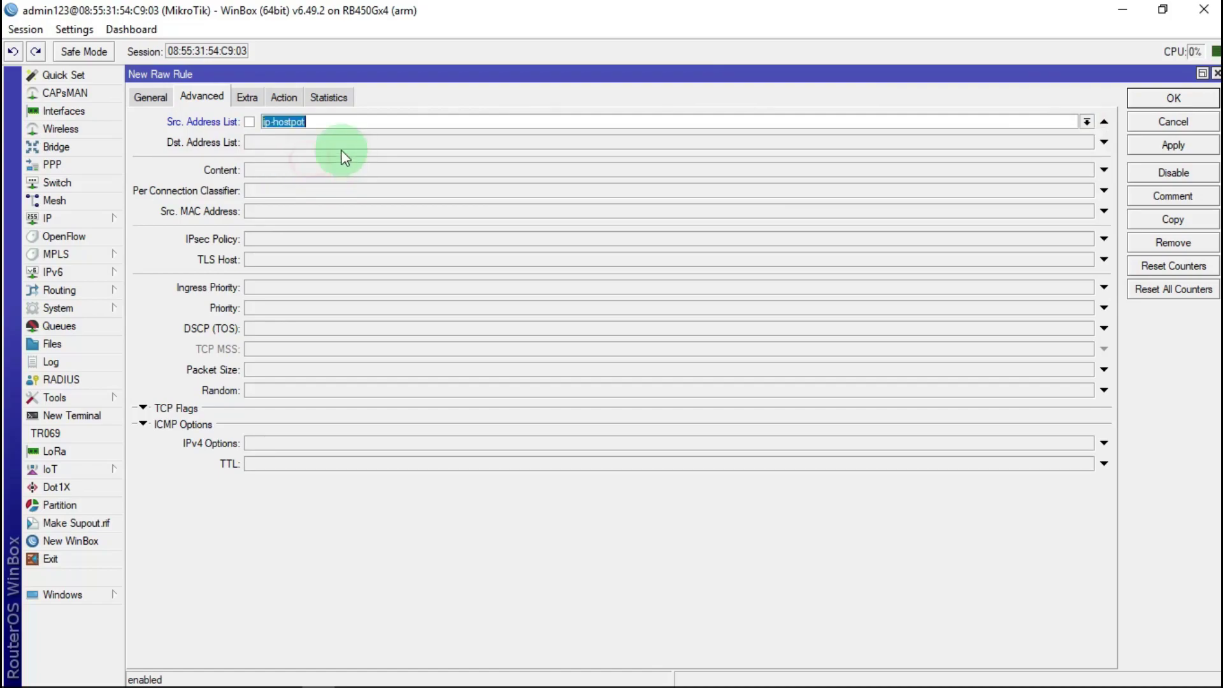
Step: Set the new rule's destination address list to not ip-hostpot and open its content match for editing
left_click(264, 142)
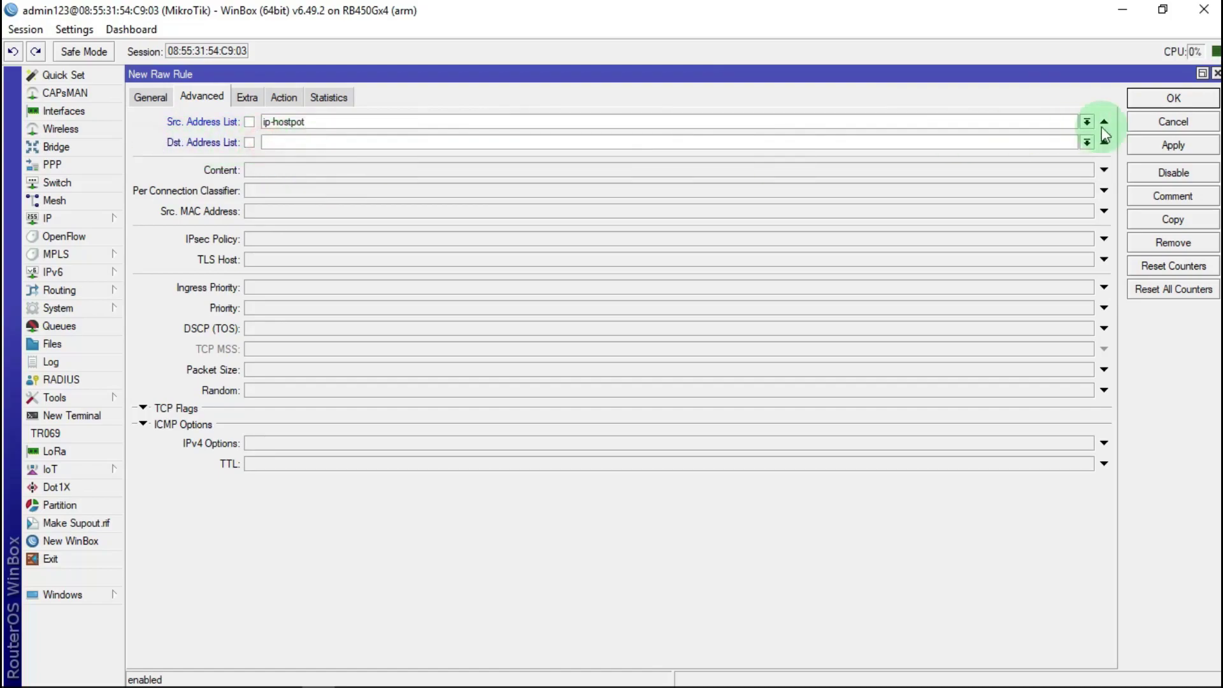
left_click(1087, 141)
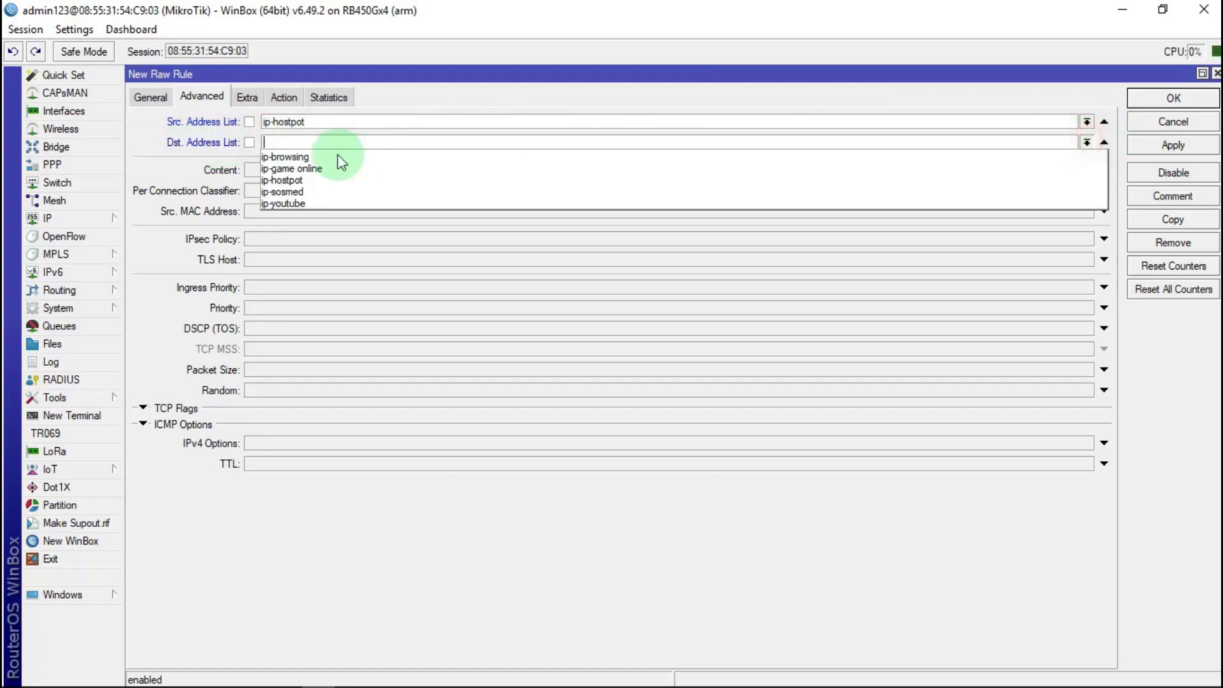
left_click(303, 180)
left_click(250, 143)
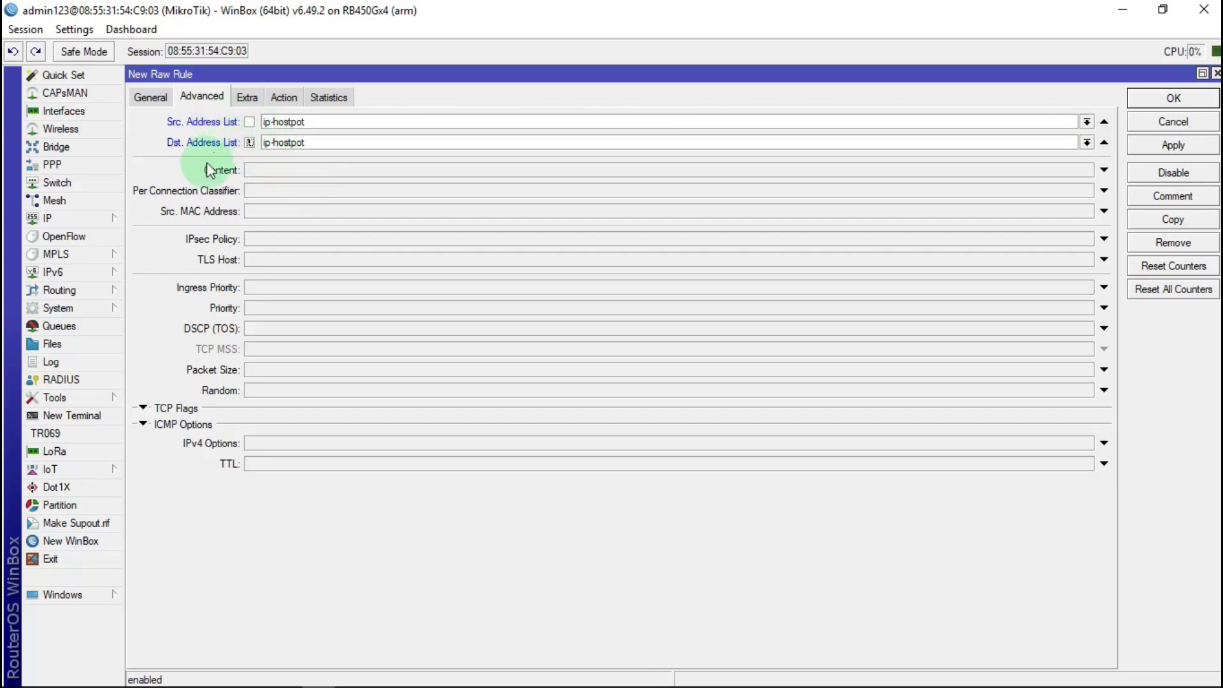
left_click(263, 169)
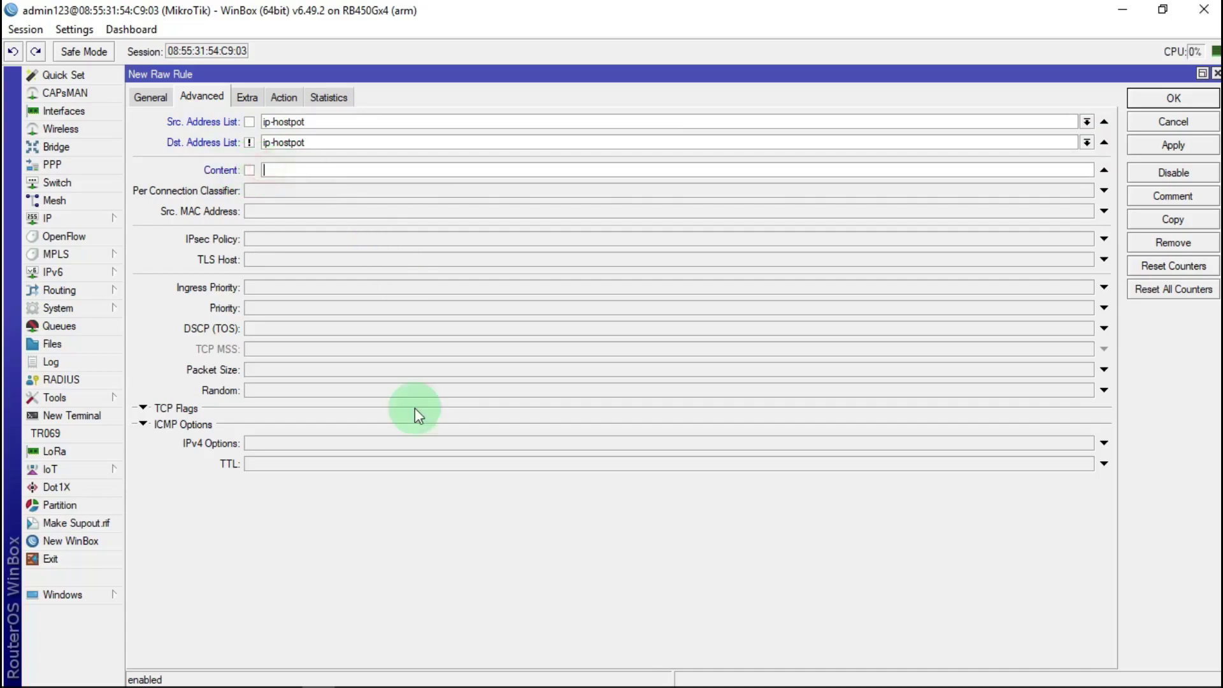
Step: Copy .cdninstagram.com from the Instagram section of the Notepad social media list into the new raw rule's content match in WinBox
left_click(252, 674)
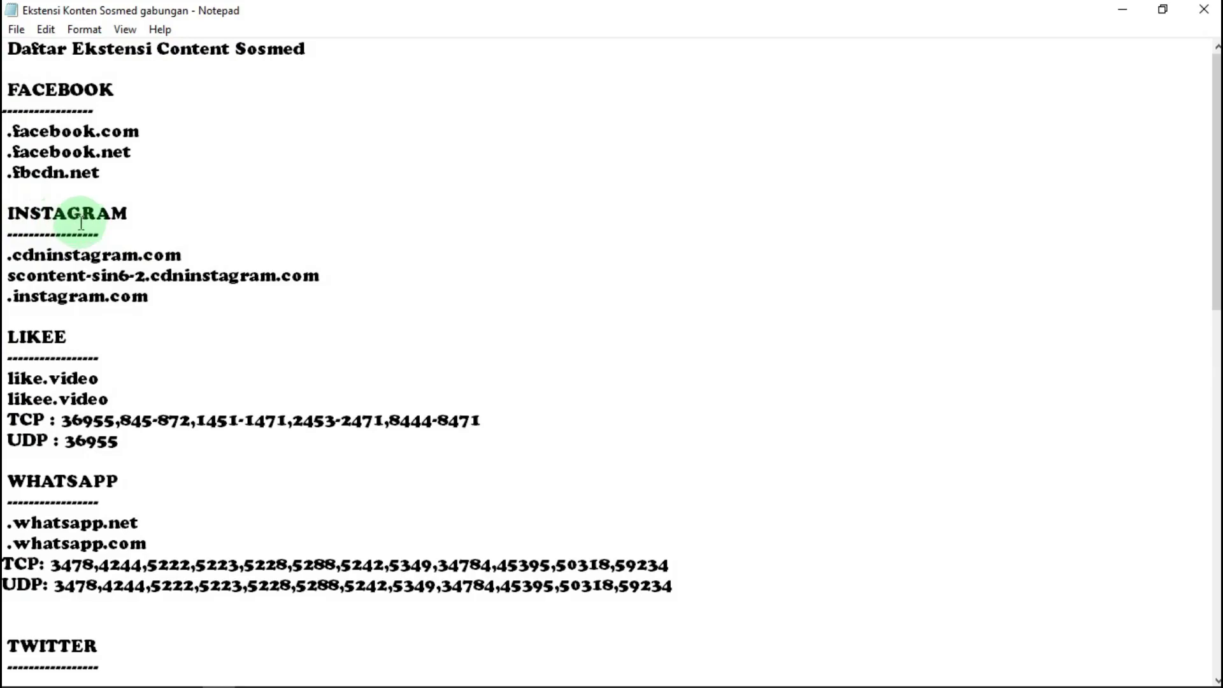
left_click(8, 254)
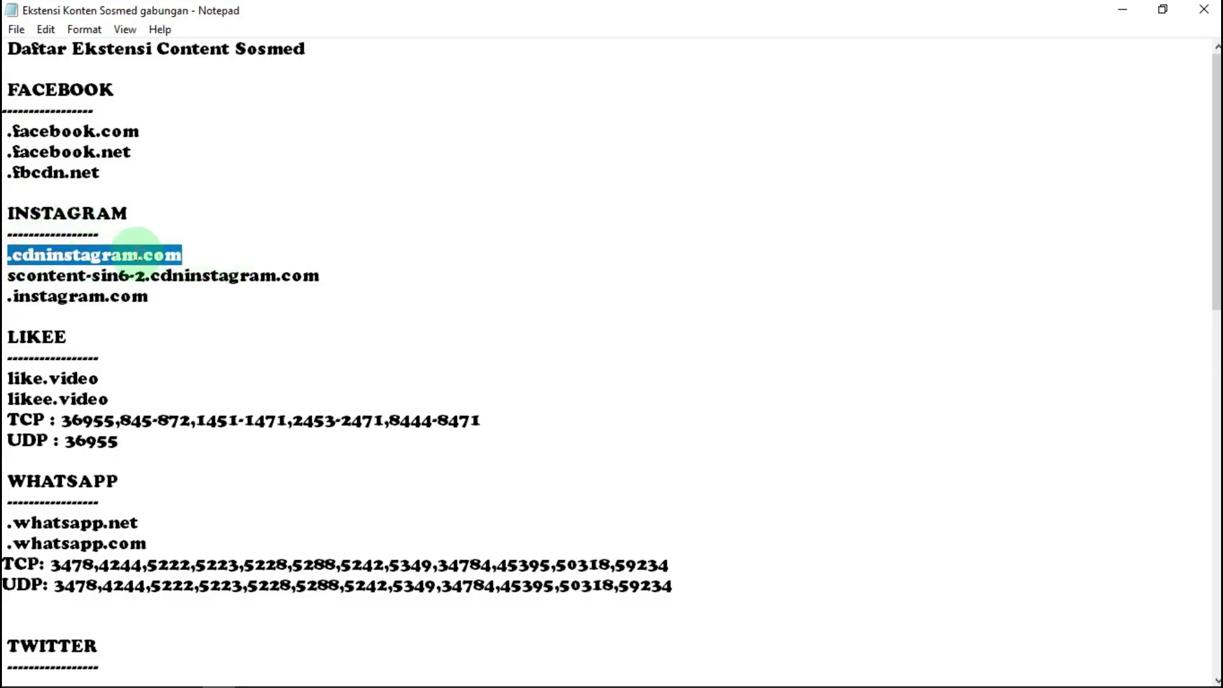
right_click(170, 255)
left_click(197, 309)
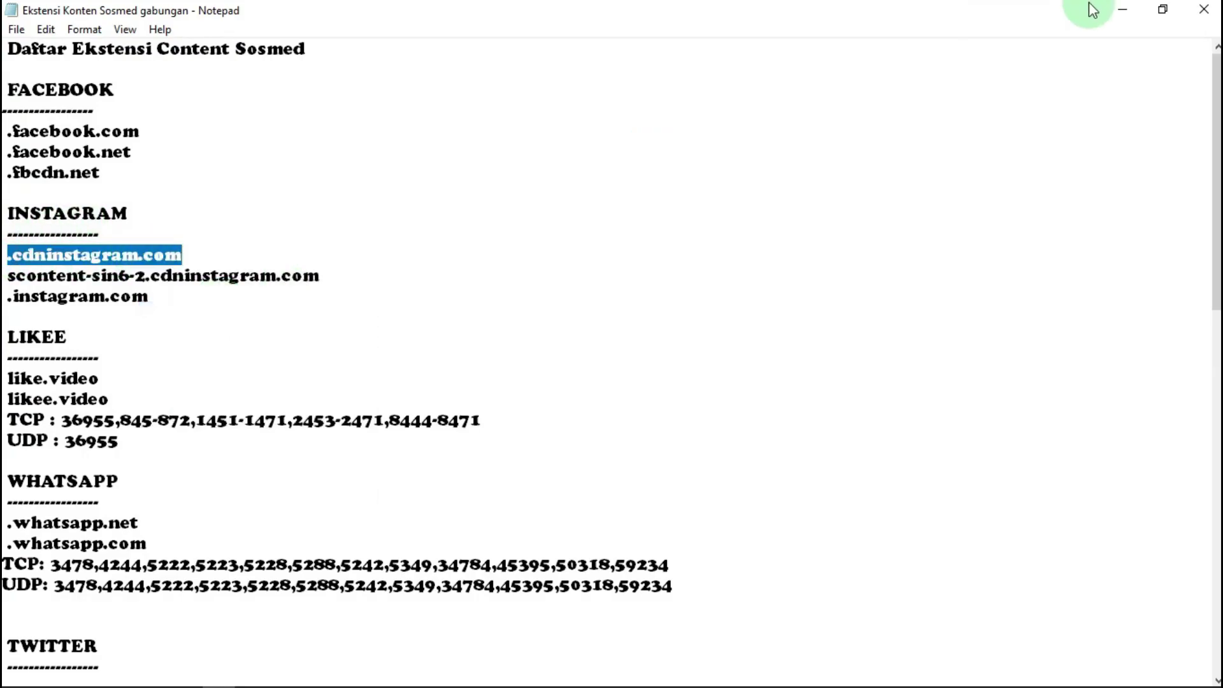
left_click(1121, 13)
right_click(292, 170)
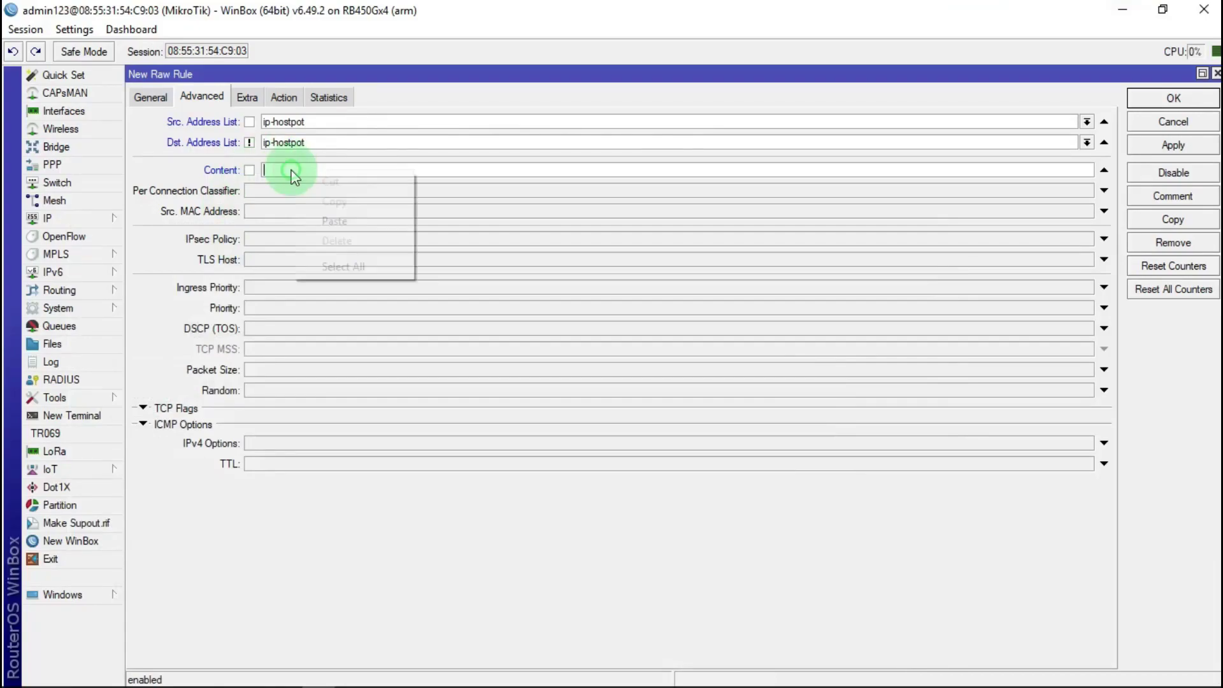
left_click(343, 221)
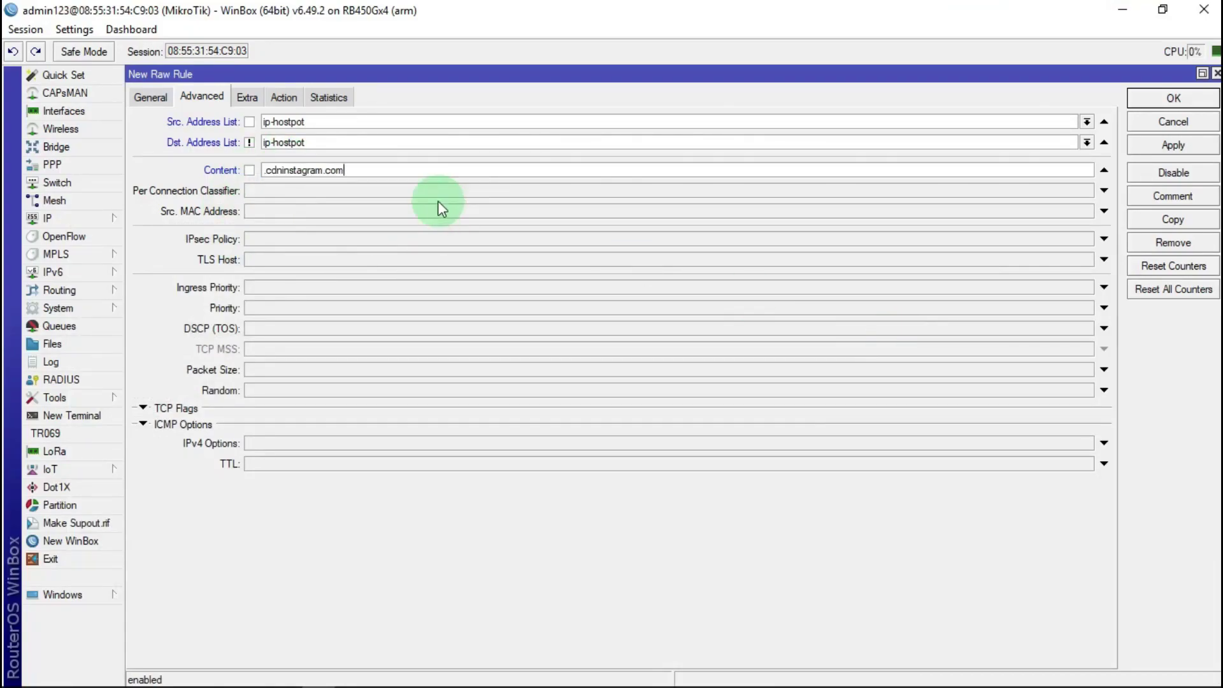
Step: Set the new rule's action to add dst to address list, using ip-sosmed as the address list
left_click(288, 96)
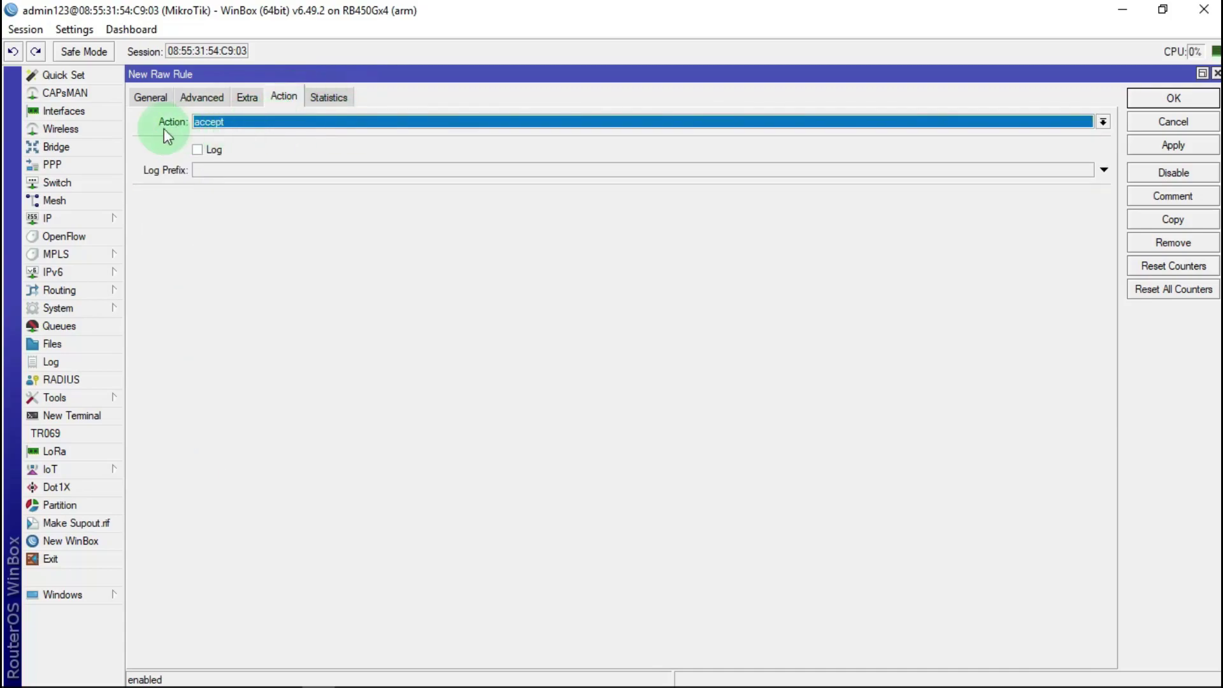
left_click(274, 121)
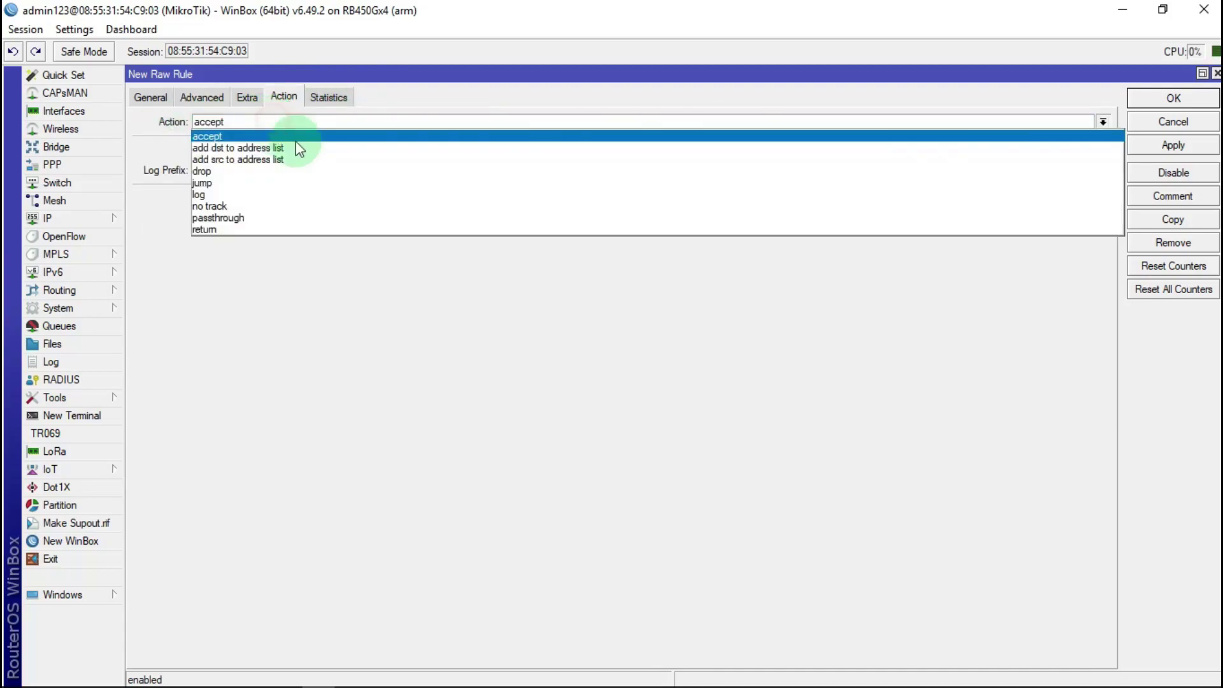
left_click(264, 147)
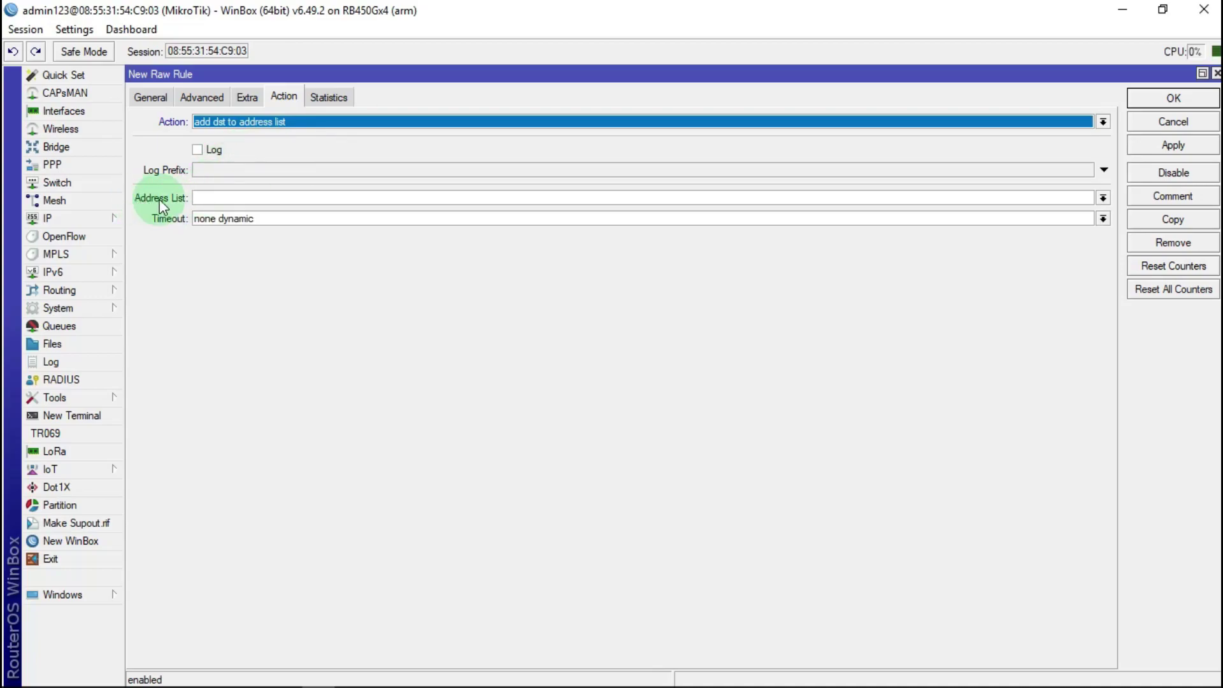
left_click(229, 197)
left_click(1102, 198)
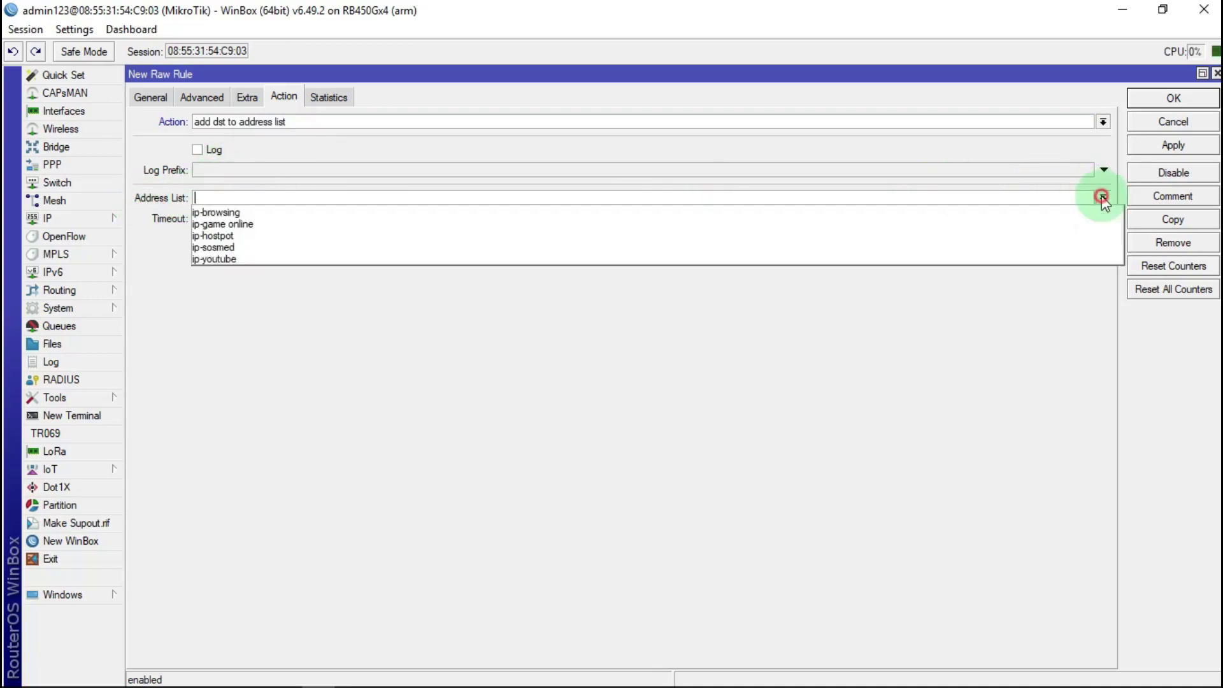
left_click(236, 246)
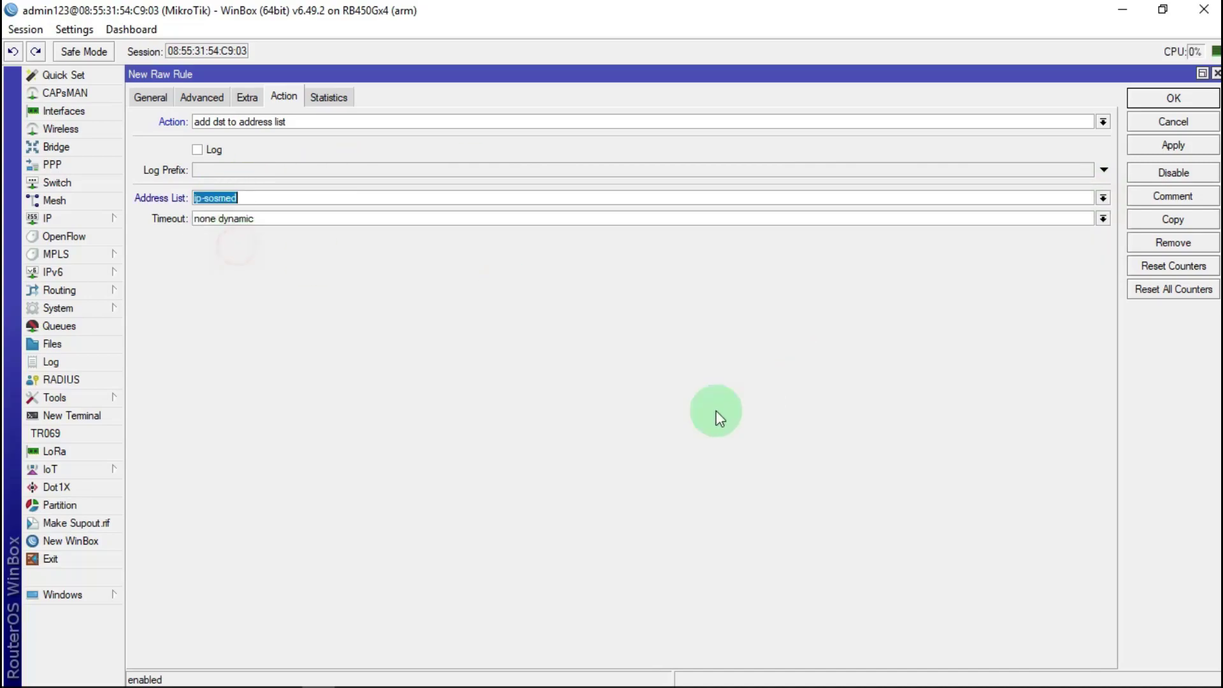
Step: Set the address list timeout to 05:00:00 and apply the new rule
key("Tab")
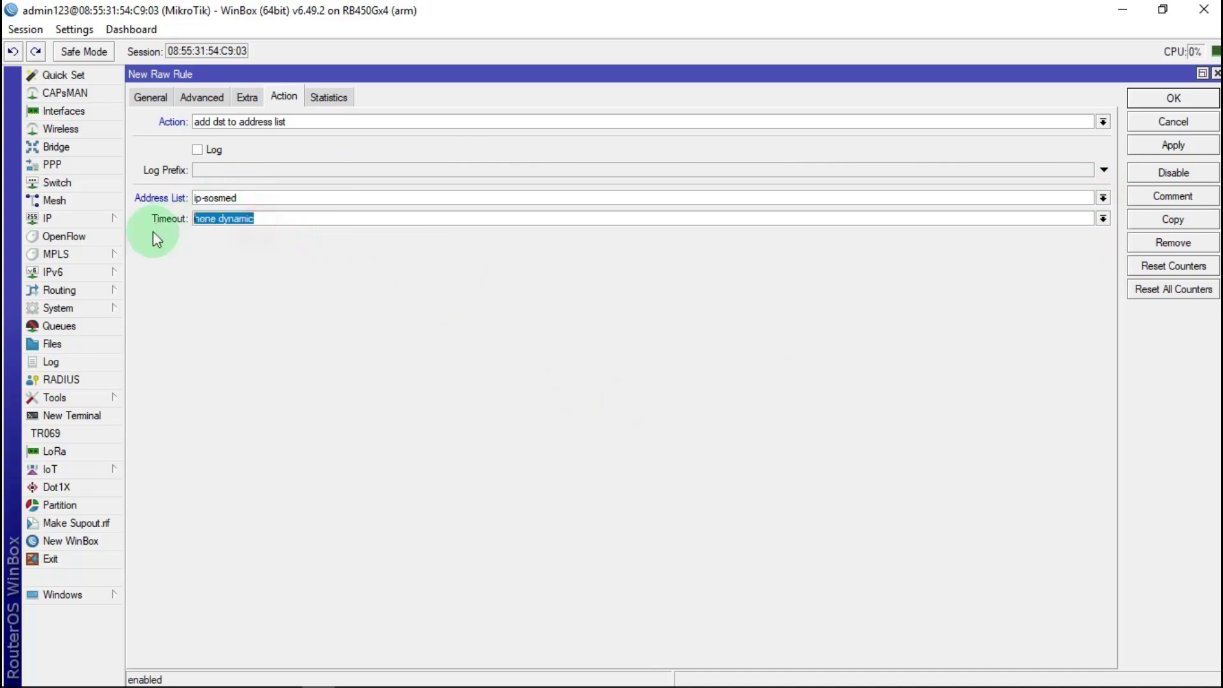
type("0")
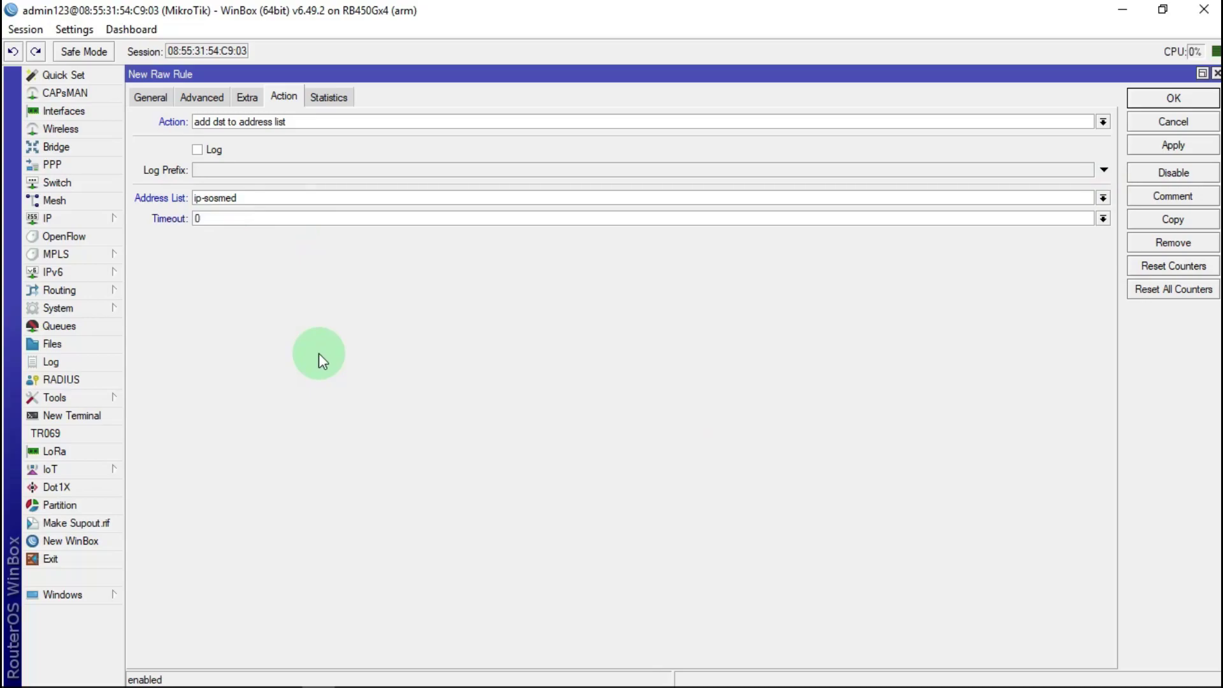
type("5:00:00")
left_click(1192, 144)
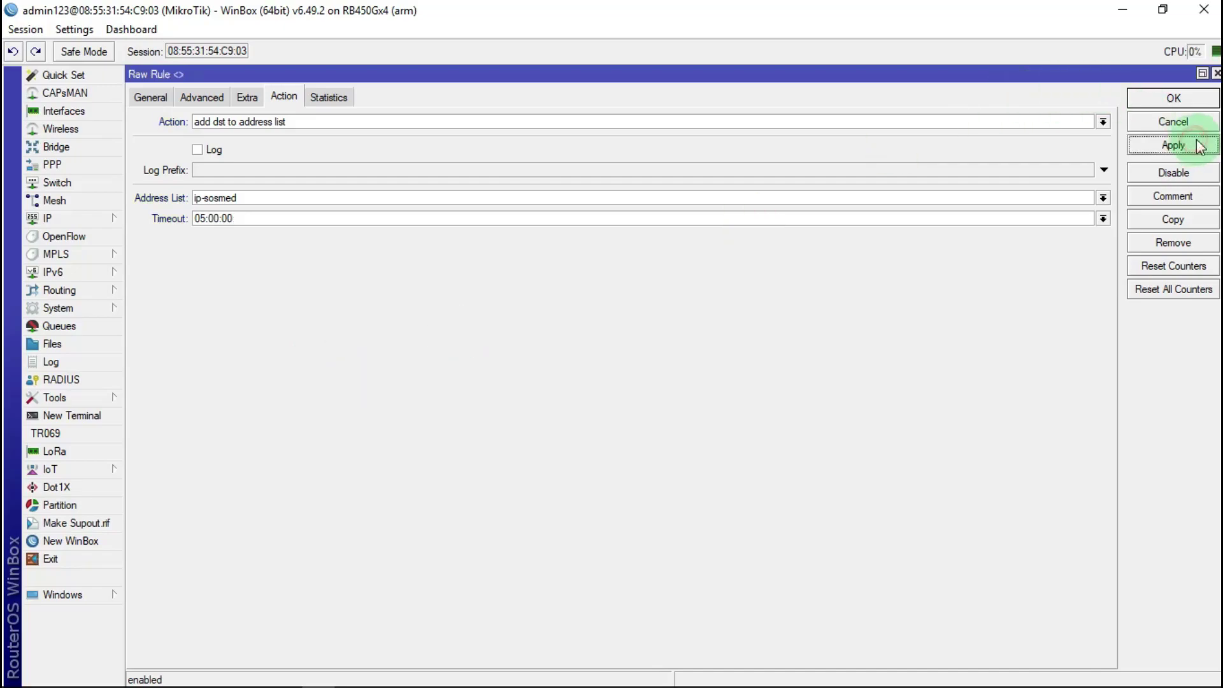
Step: Comment the rule as INSTAGRAM, copying the heading from the Notepad list, and close the rule
left_click(1189, 194)
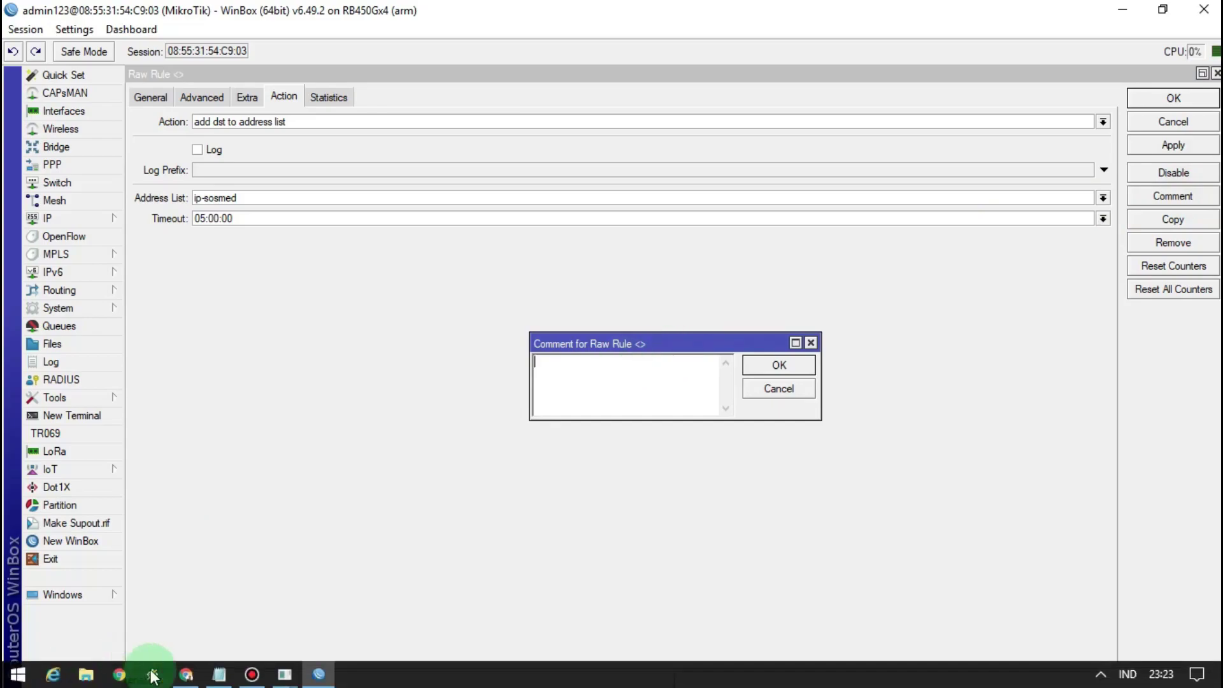
left_click(219, 682)
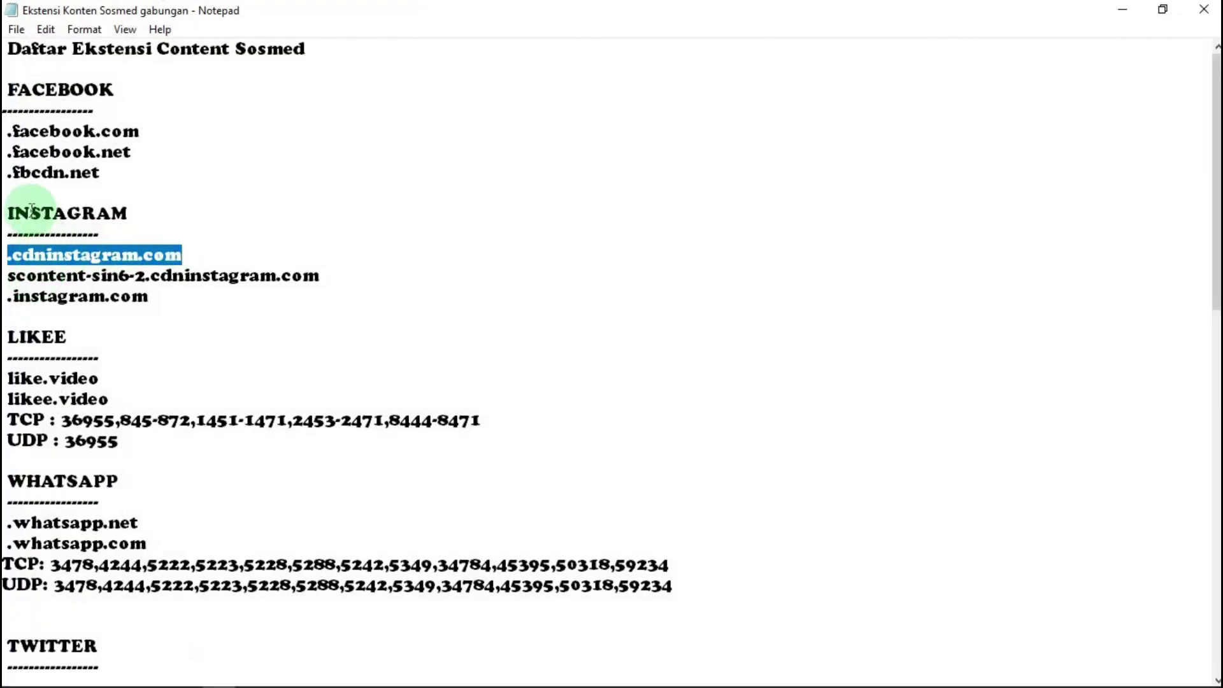
left_click_drag(8, 213, 132, 210)
right_click(96, 204)
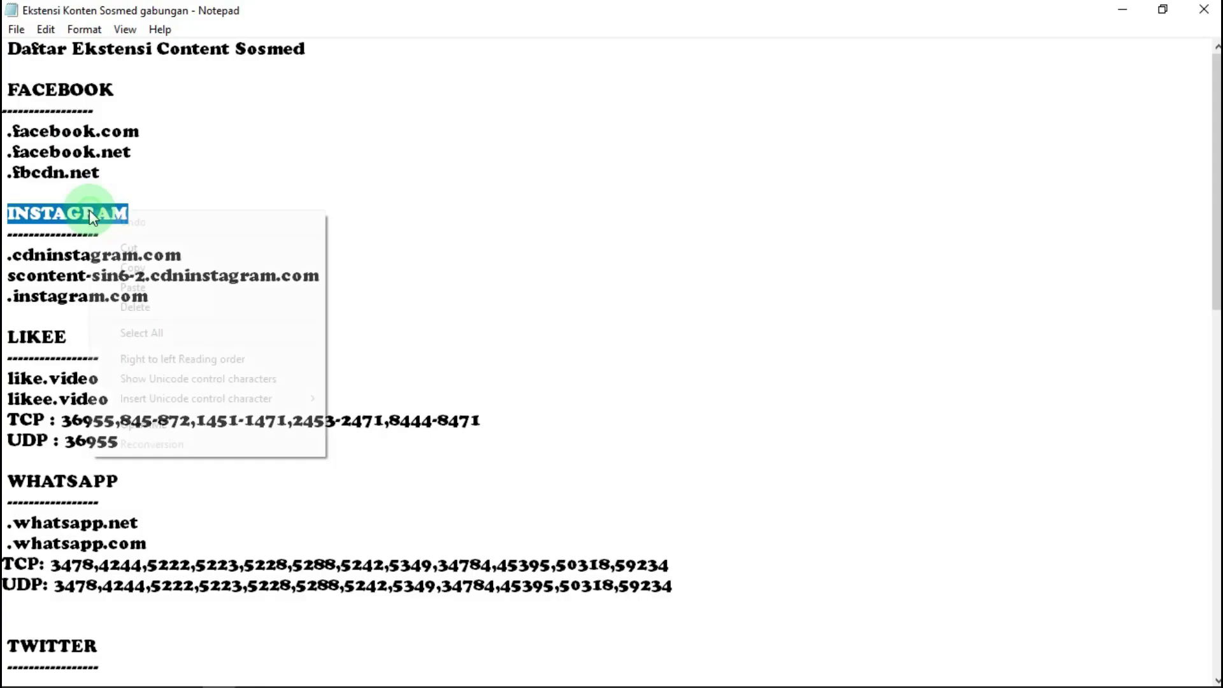
left_click(148, 265)
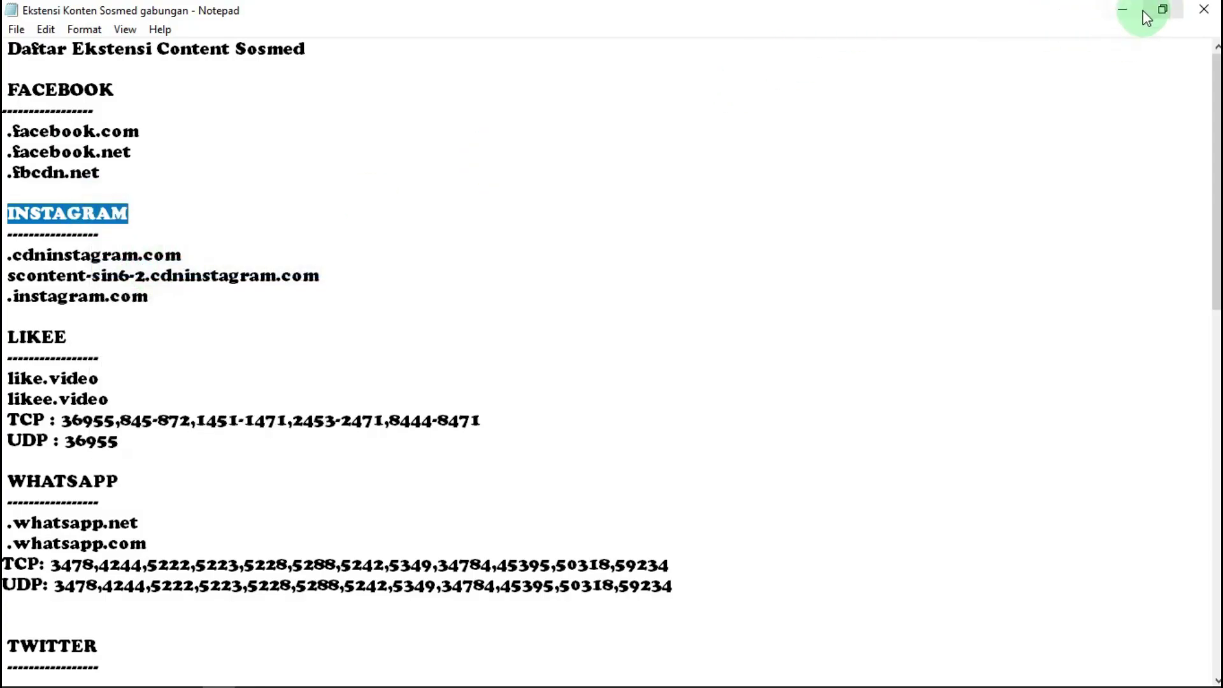
left_click(1122, 9)
right_click(569, 382)
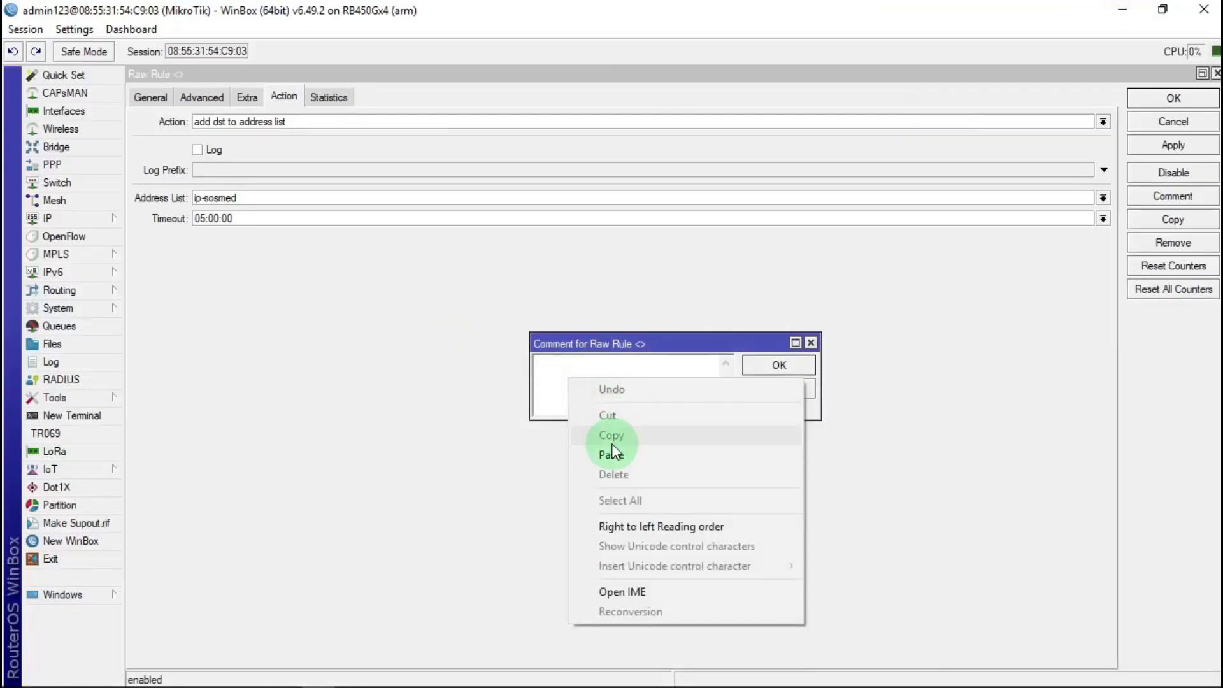
left_click(616, 455)
left_click(789, 360)
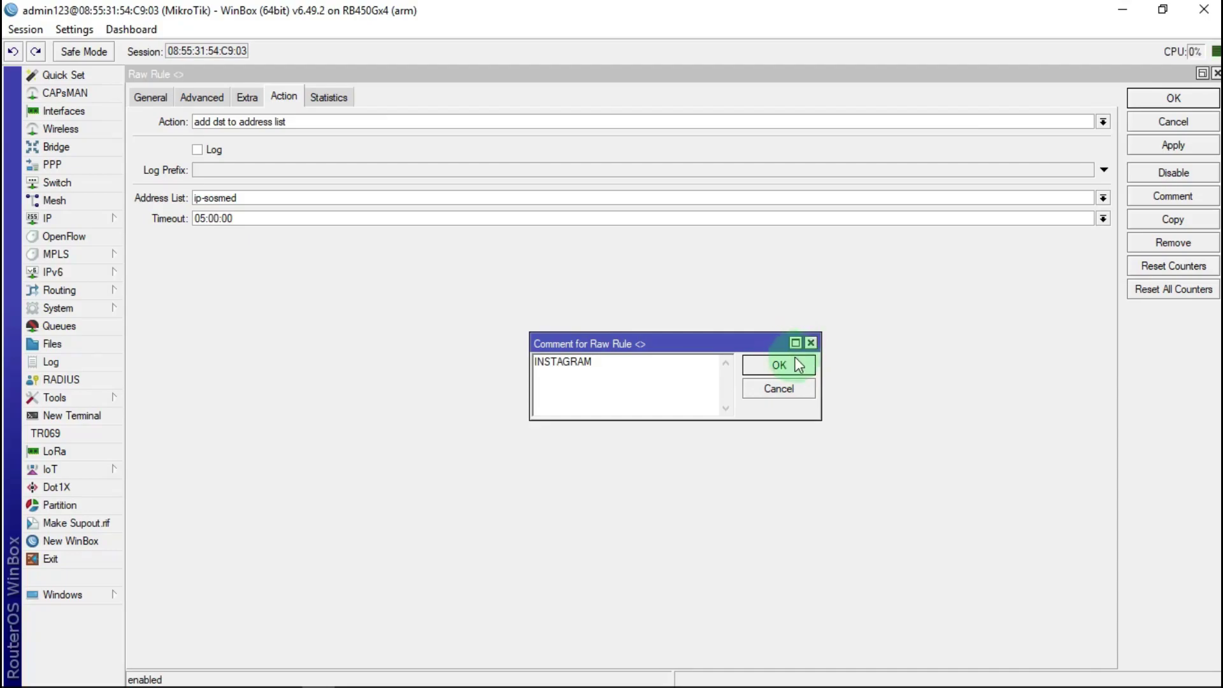
left_click(790, 363)
left_click(1189, 102)
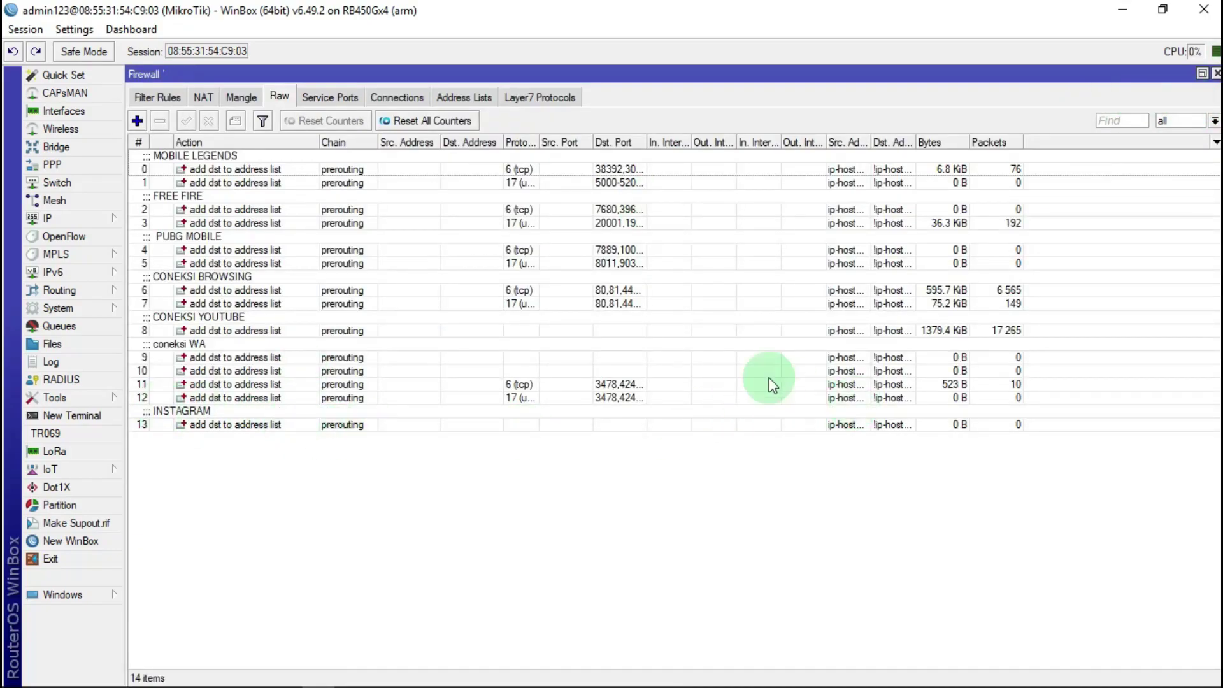
Step: Duplicate the INSTAGRAM raw rule and check the copy's chain and address list matches
double_click(252, 424)
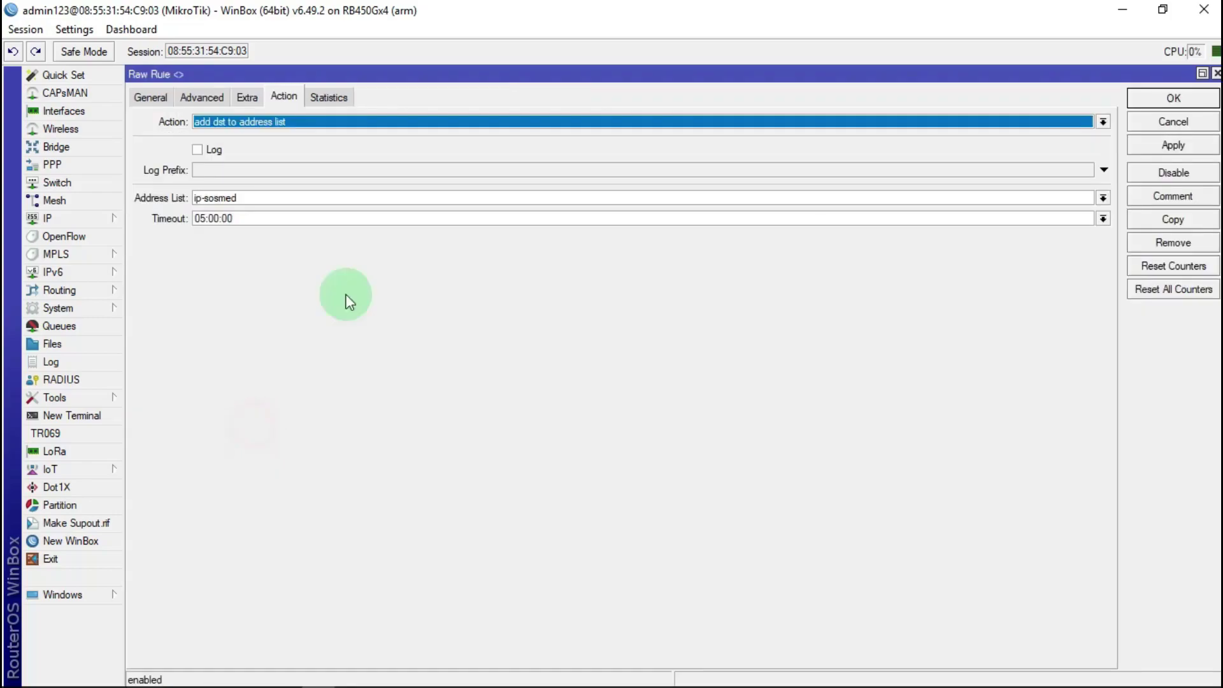
left_click(1193, 216)
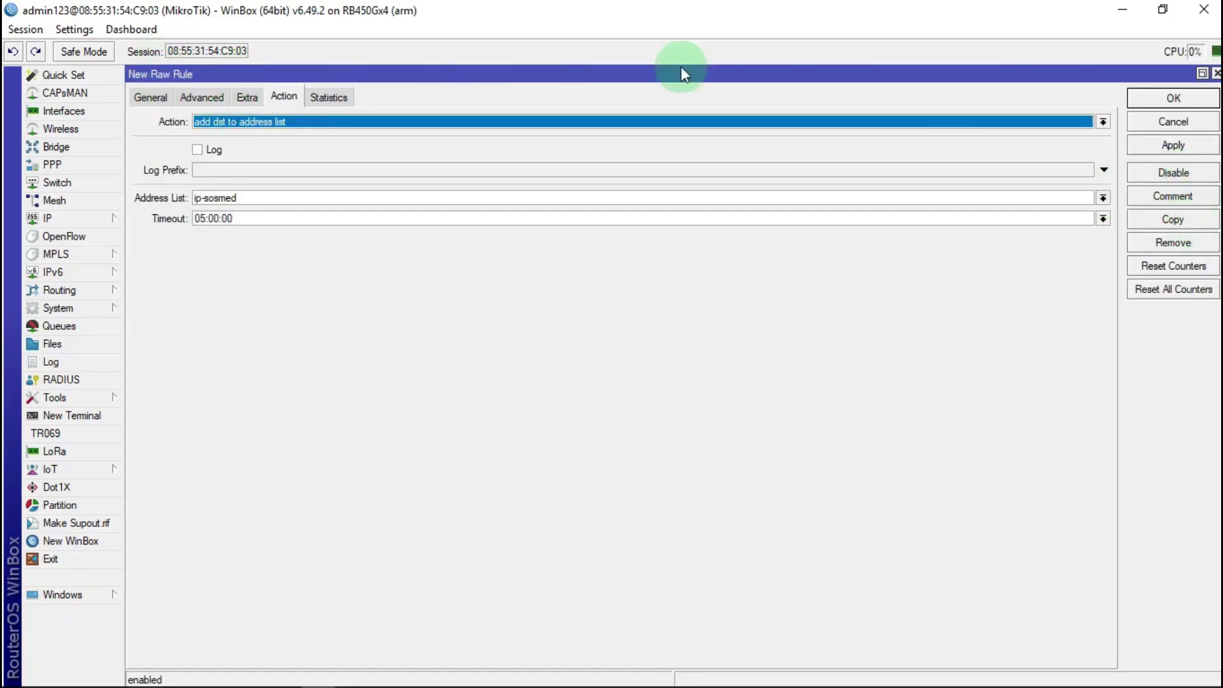
left_click(155, 99)
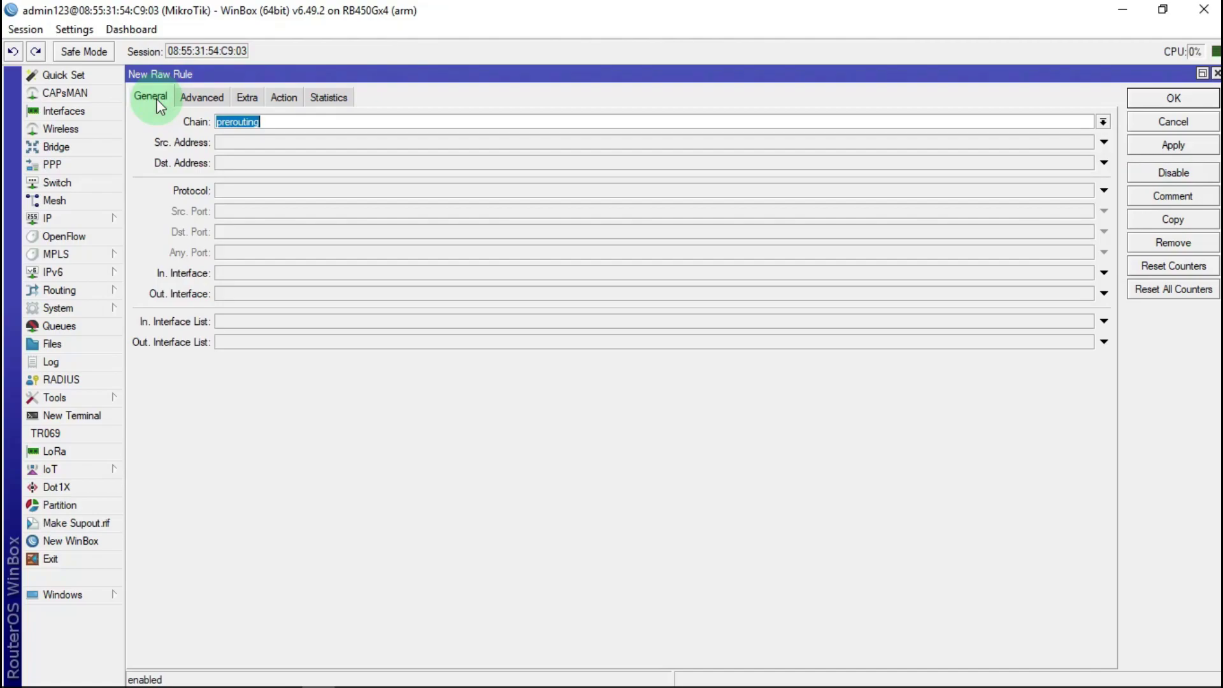
left_click(217, 98)
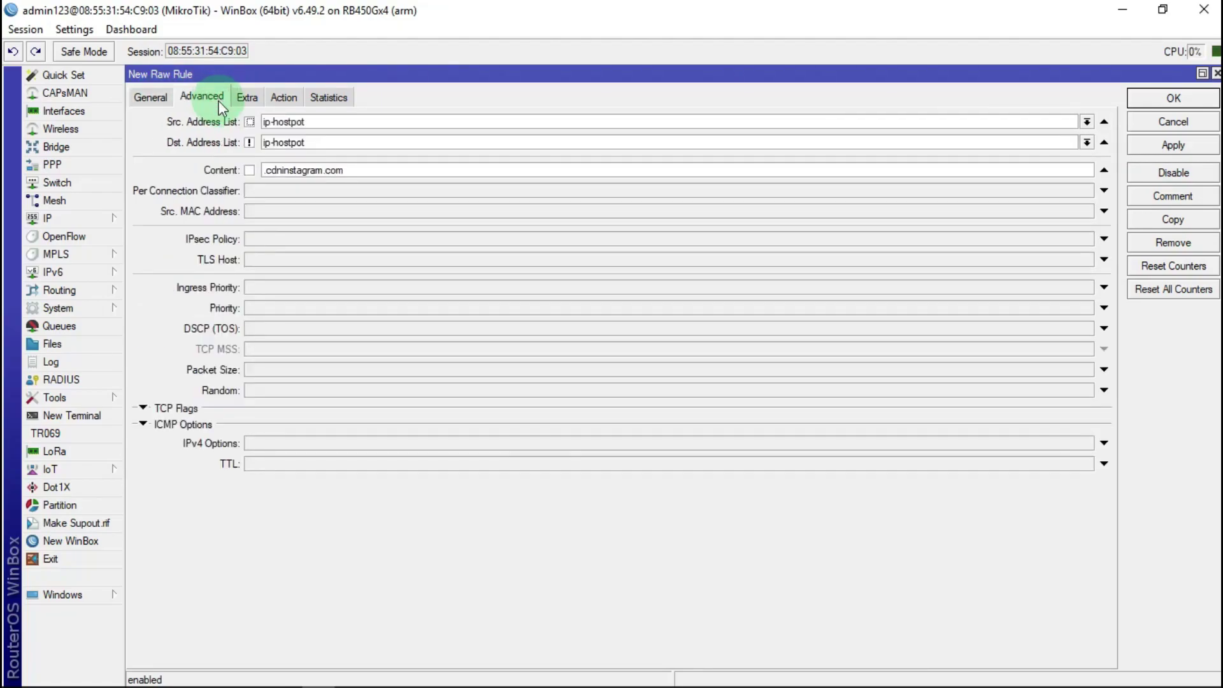
Step: Replace the copied rule's content match with scontent-sin6-2.cdninstagram.com, copied from the Notepad list
left_click_drag(356, 178, 235, 172)
mouse_move(172, 675)
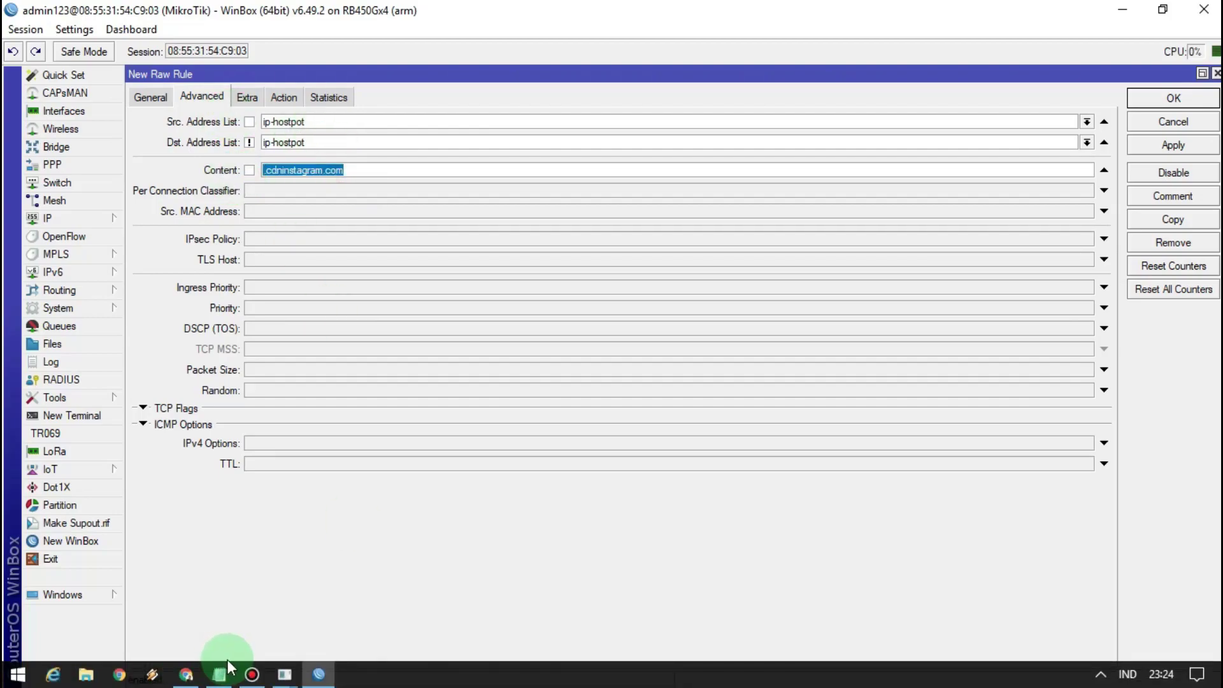
key("ctrl+x")
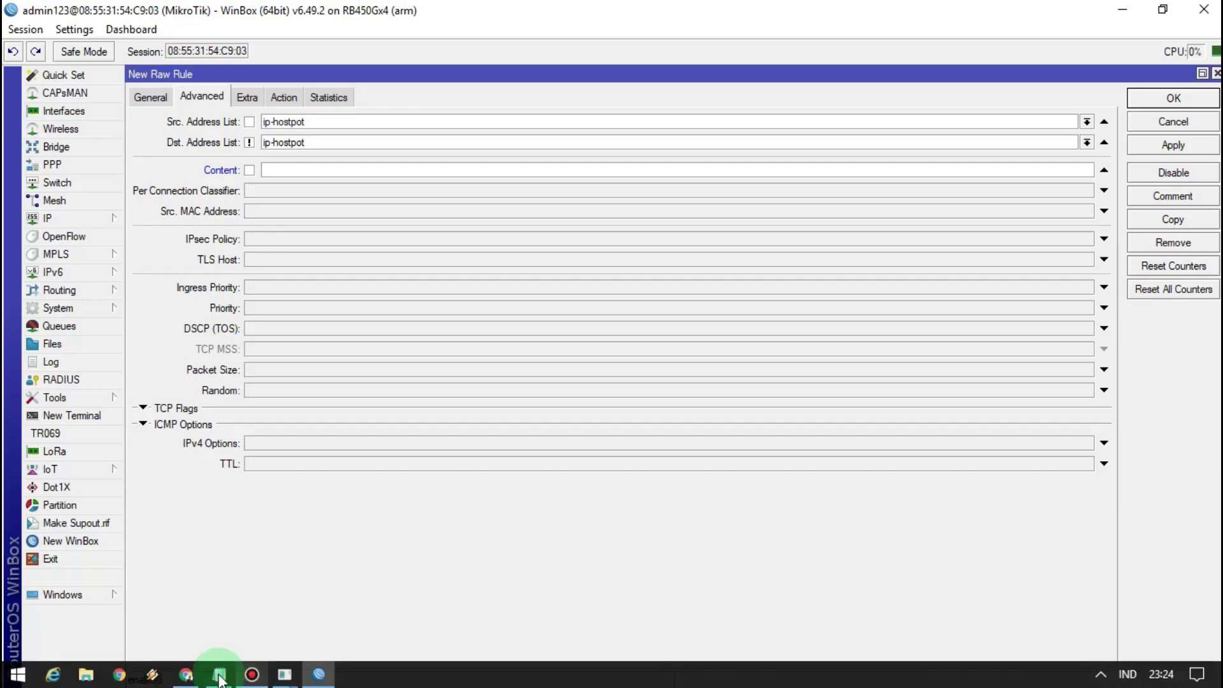
left_click(219, 675)
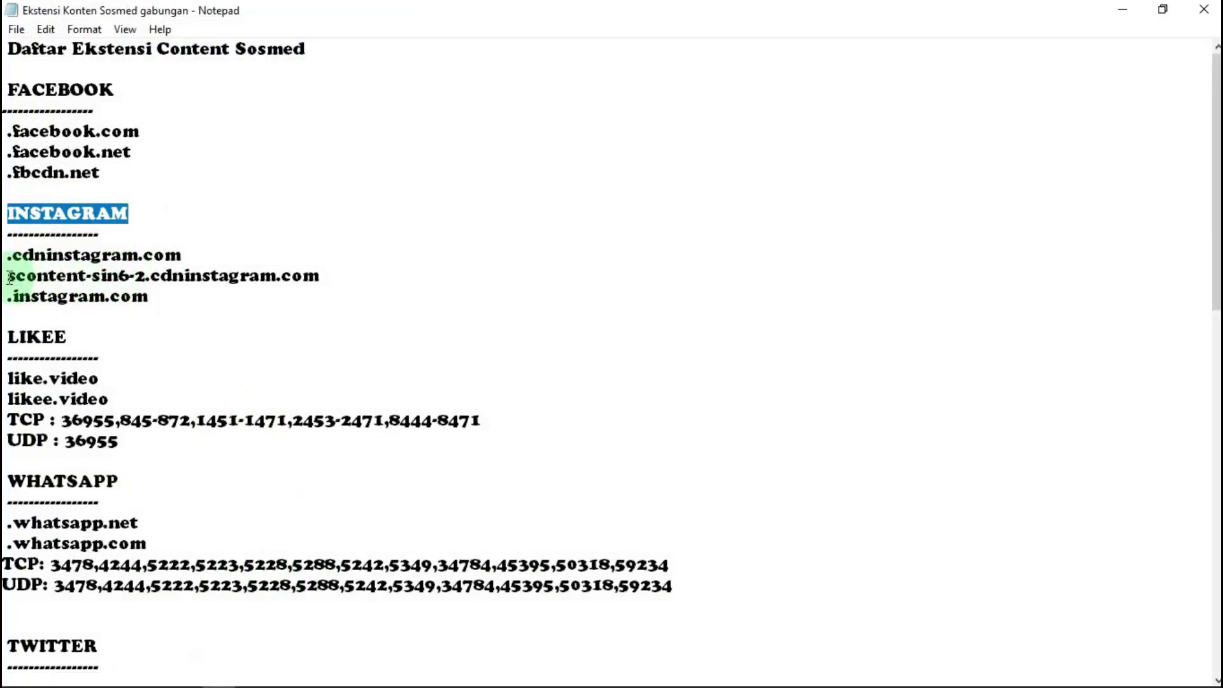
left_click_drag(10, 276, 314, 276)
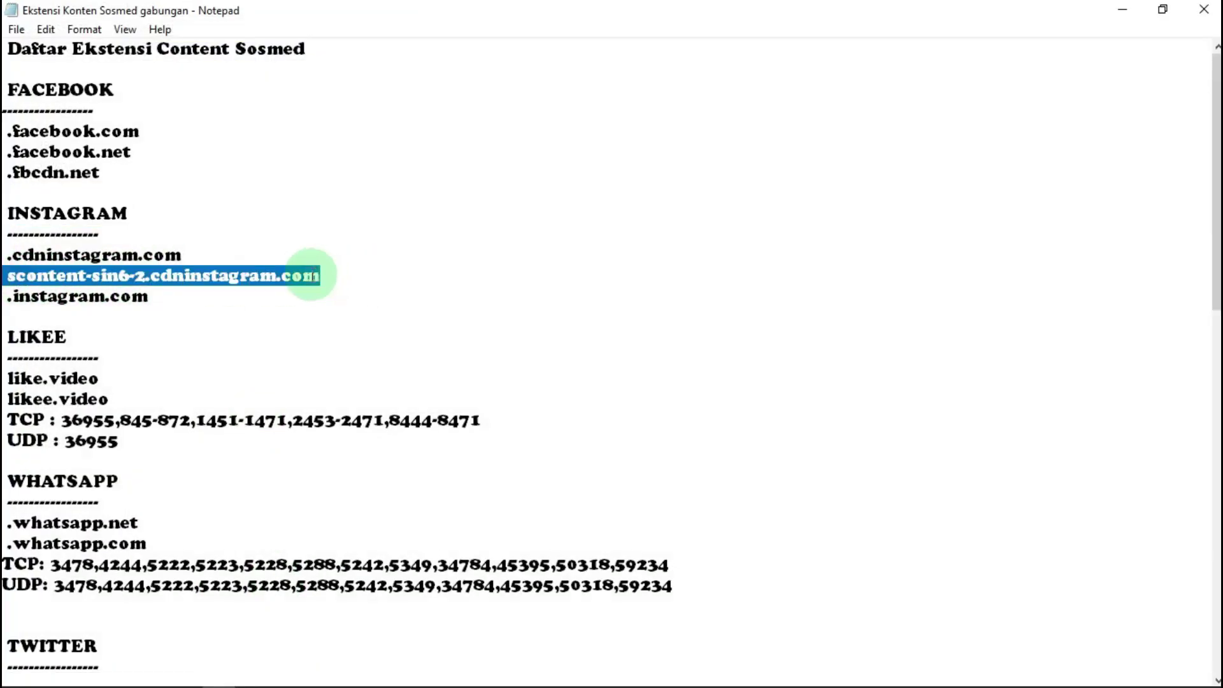
right_click(315, 276)
left_click(354, 332)
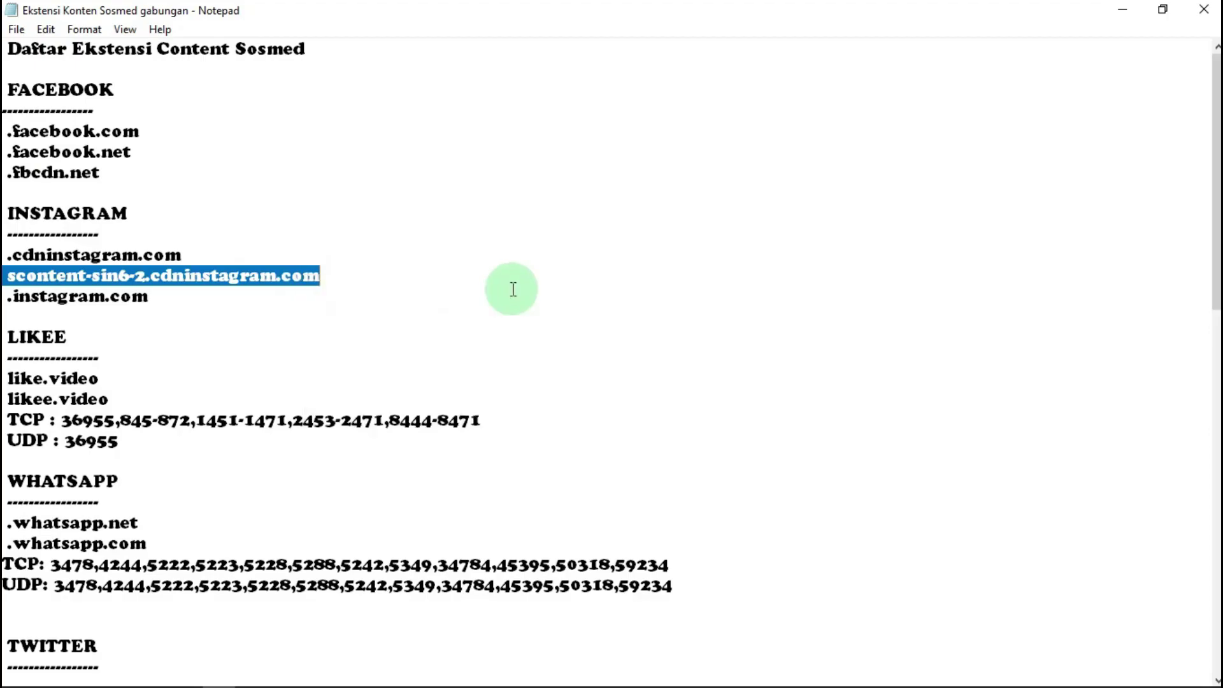
left_click(1121, 10)
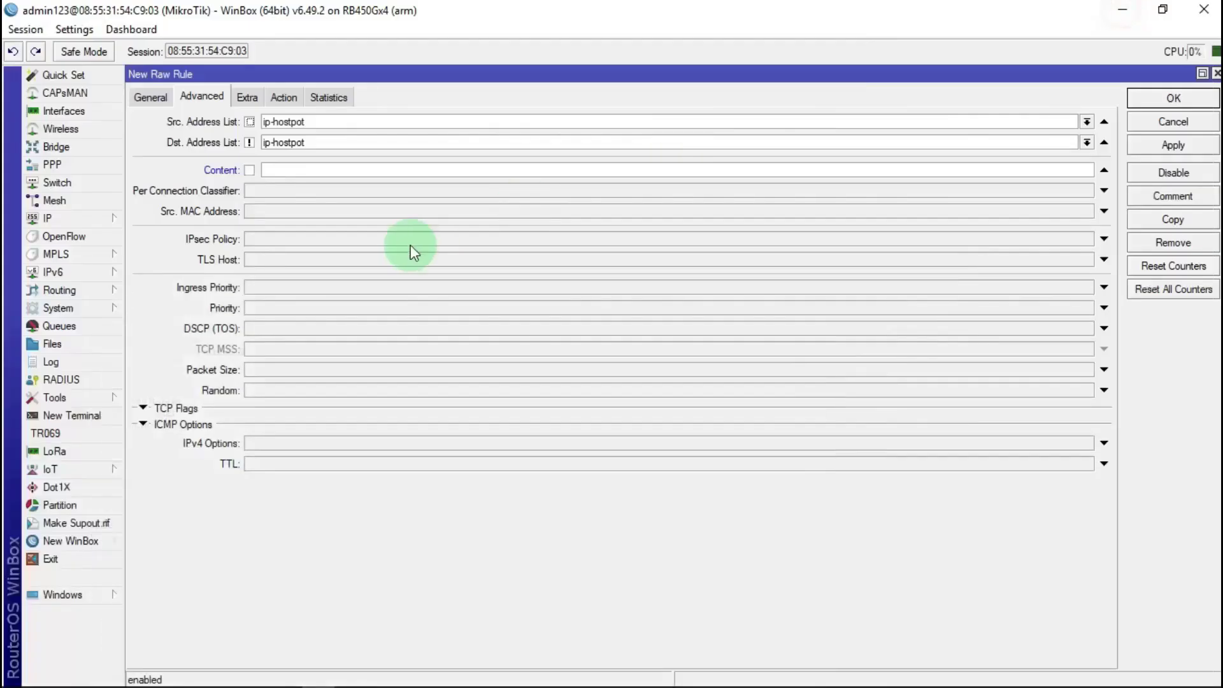
left_click(294, 166)
right_click(309, 171)
left_click(346, 212)
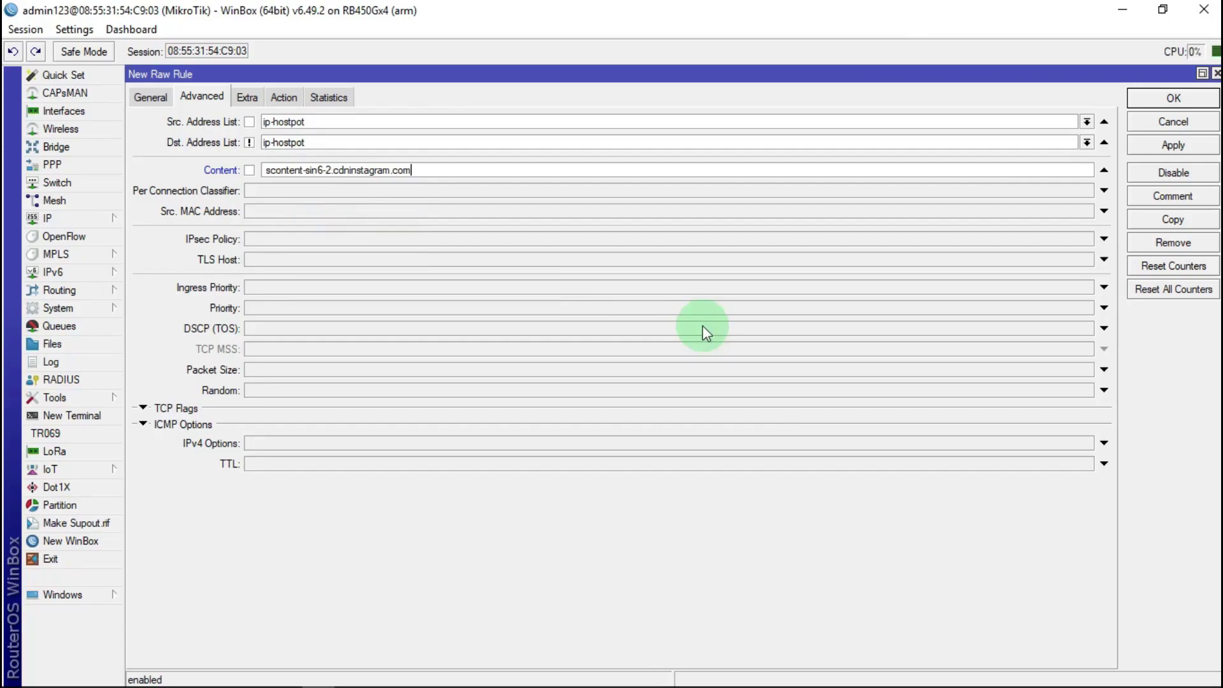
Step: Check the copied rule's action, apply the rule and keep INSTAGRAM as its comment
left_click(285, 98)
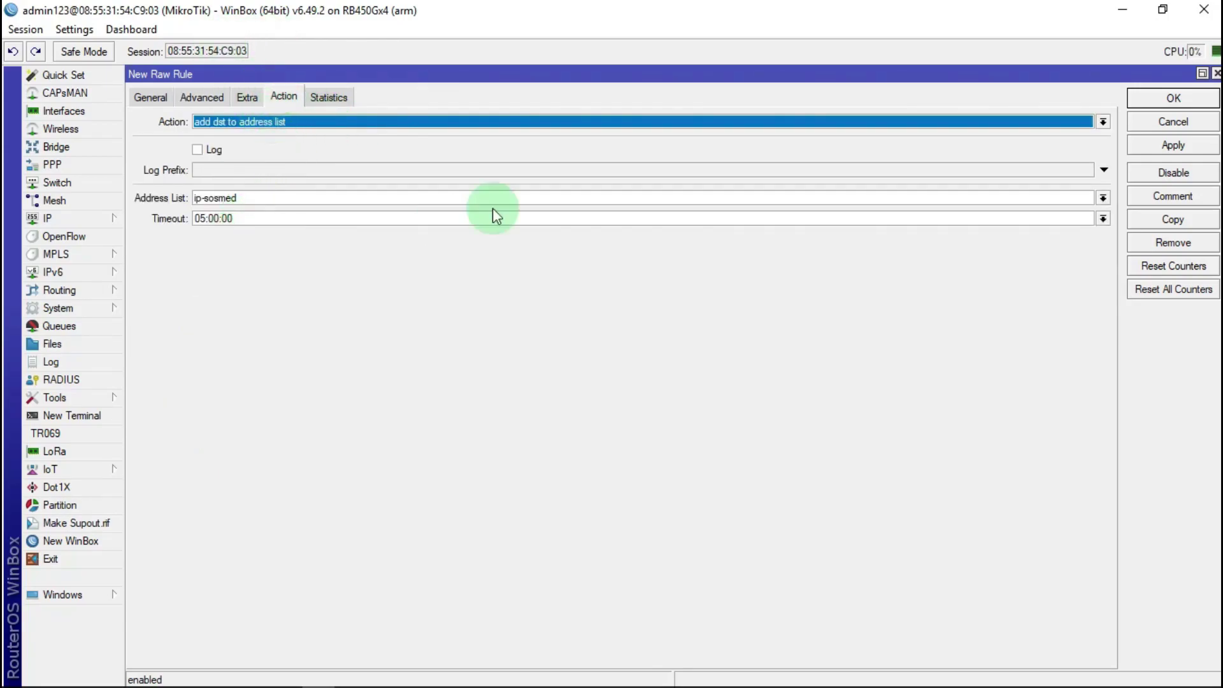
left_click(1171, 145)
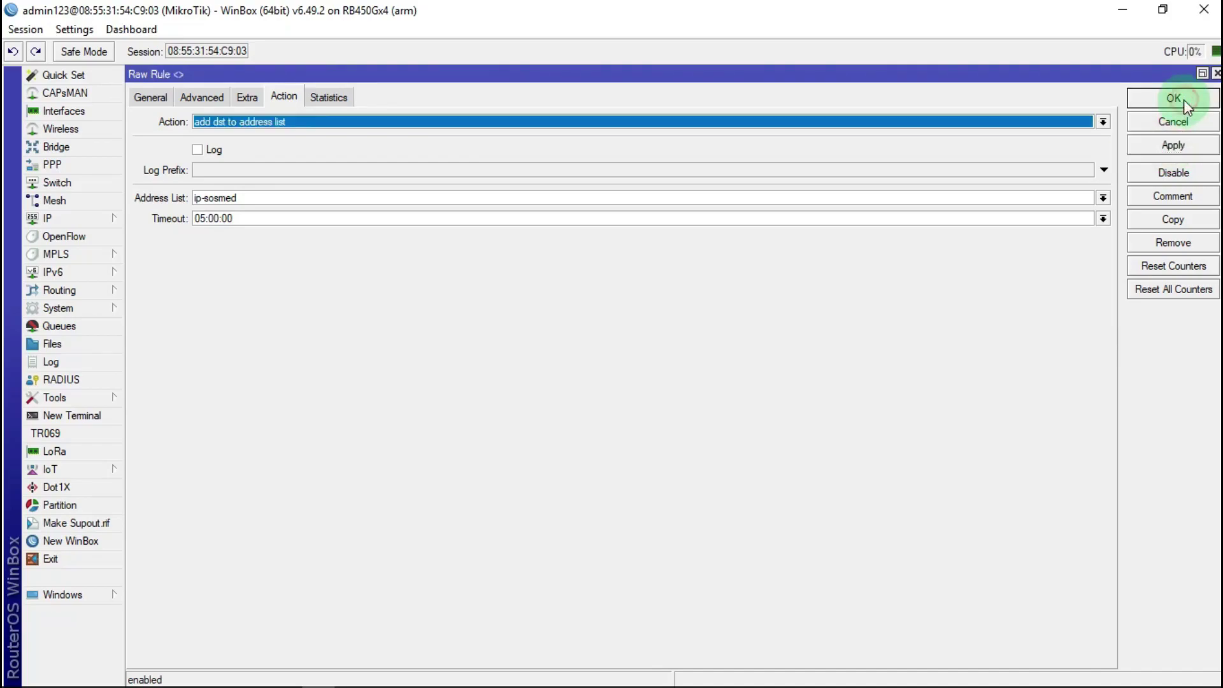
left_click(1179, 196)
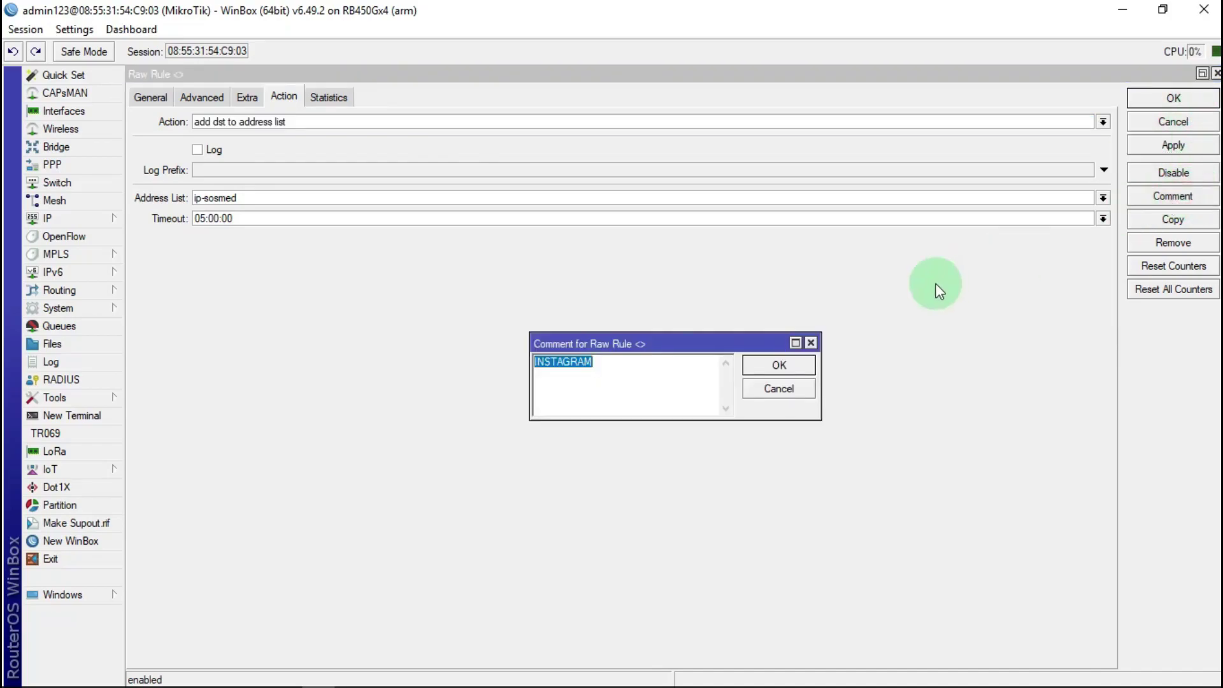
left_click(797, 365)
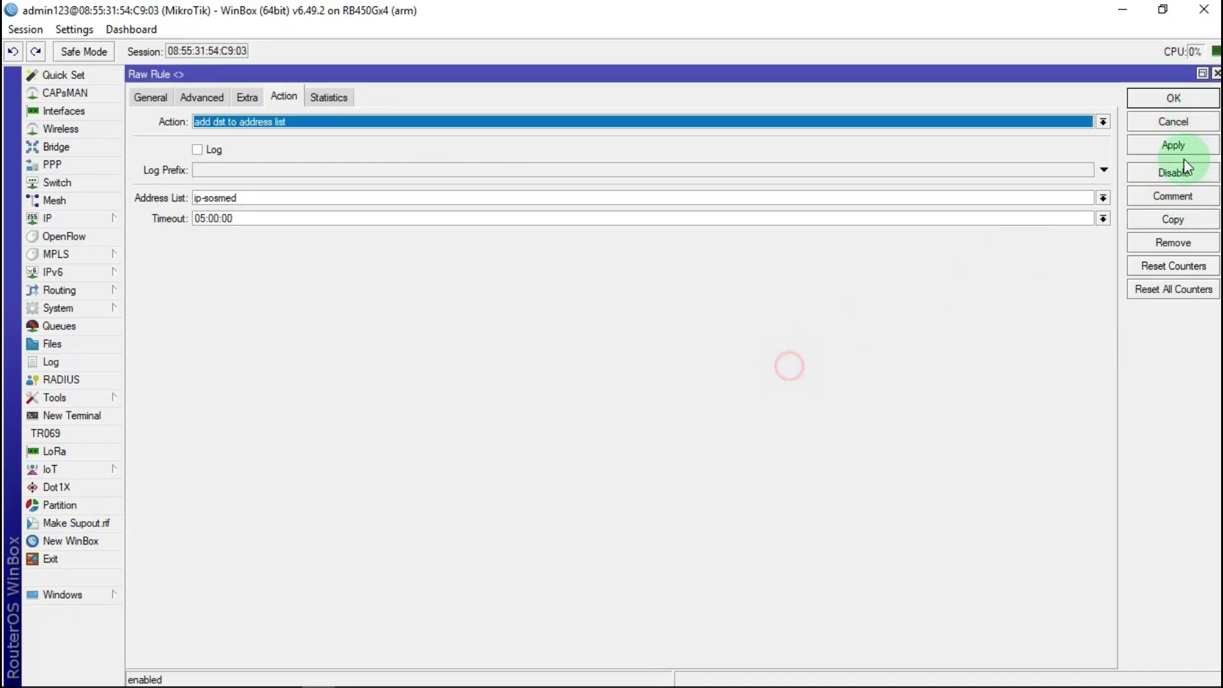
Step: Close the copied rule and move it directly below the rule commented INSTAGRAM in the raw rules list
left_click(1186, 97)
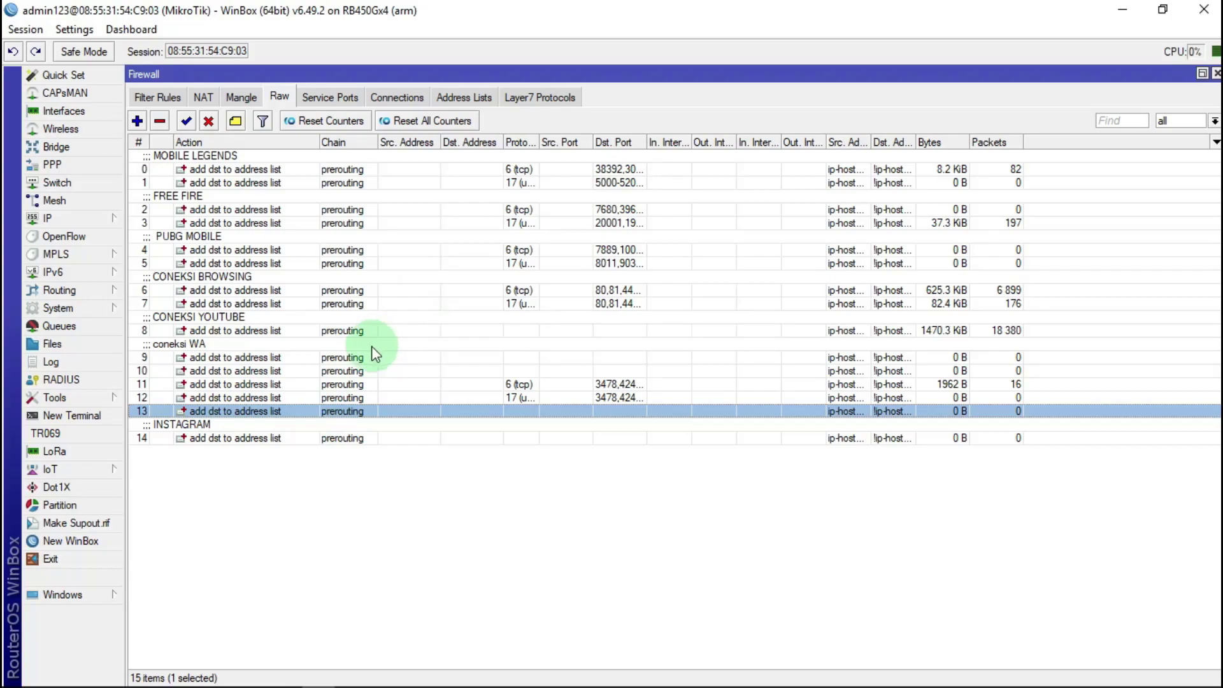
left_click_drag(247, 416, 234, 456)
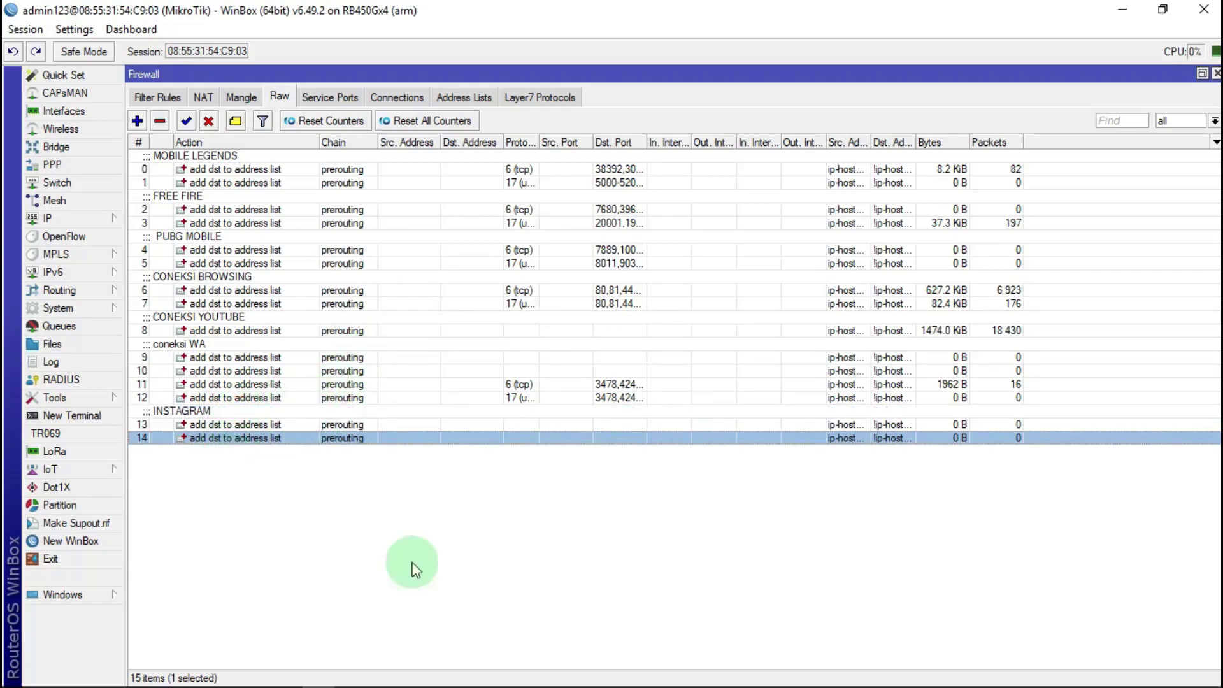
left_click(466, 567)
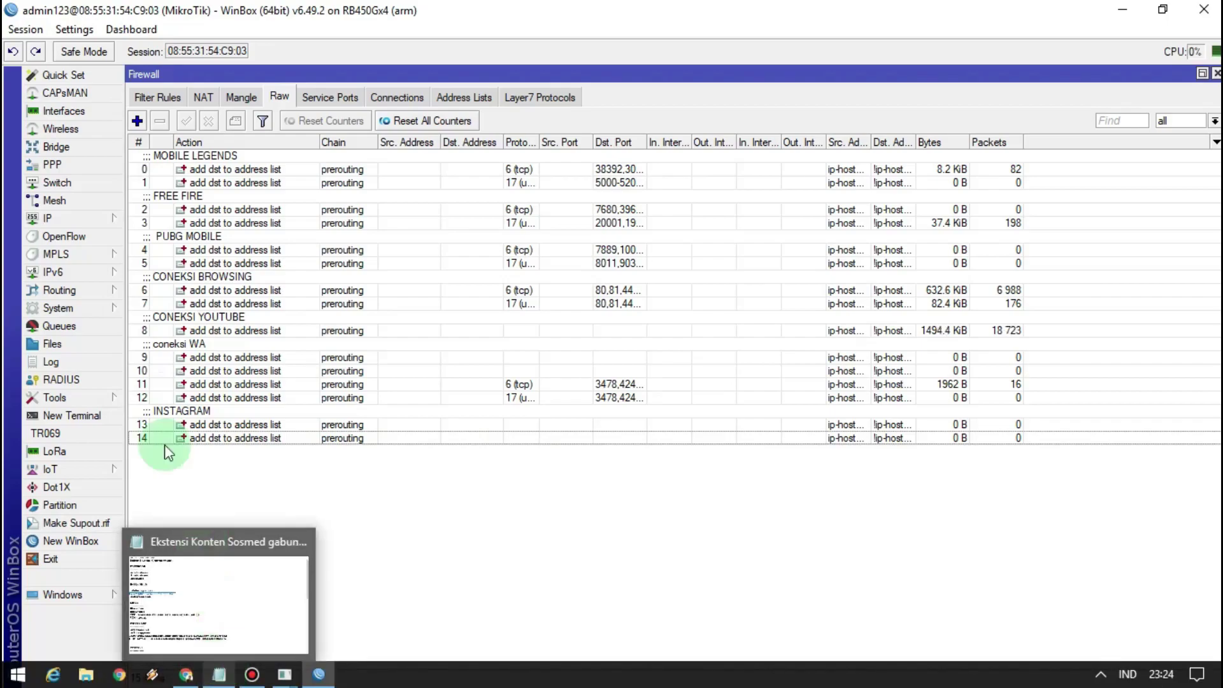
Step: Add a raw rule in the prerouting chain with source address list ip-hostpot and destination address list not ip-hostpot
left_click(137, 120)
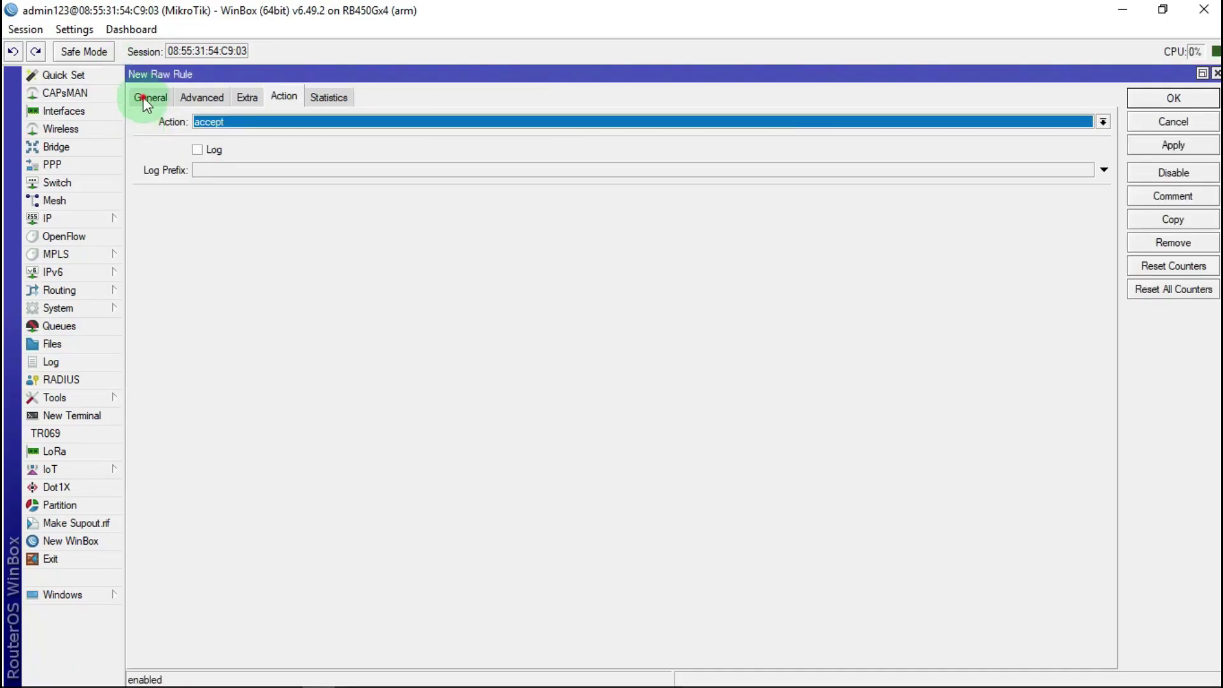
left_click(142, 97)
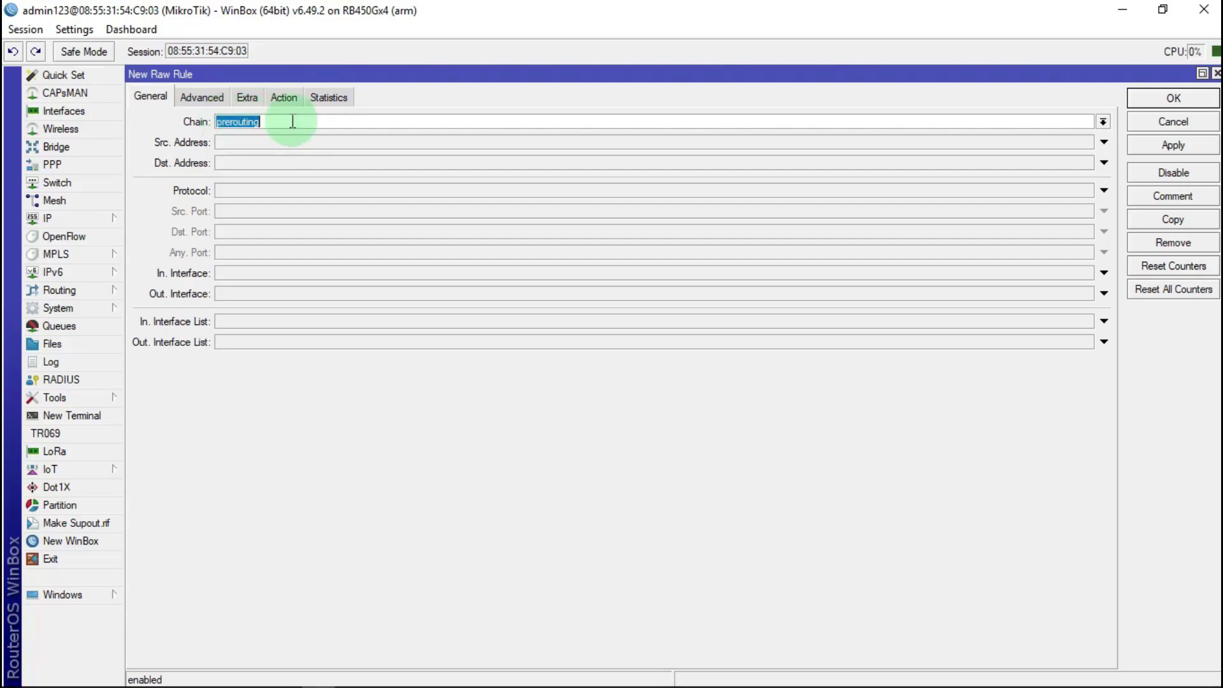
left_click(210, 97)
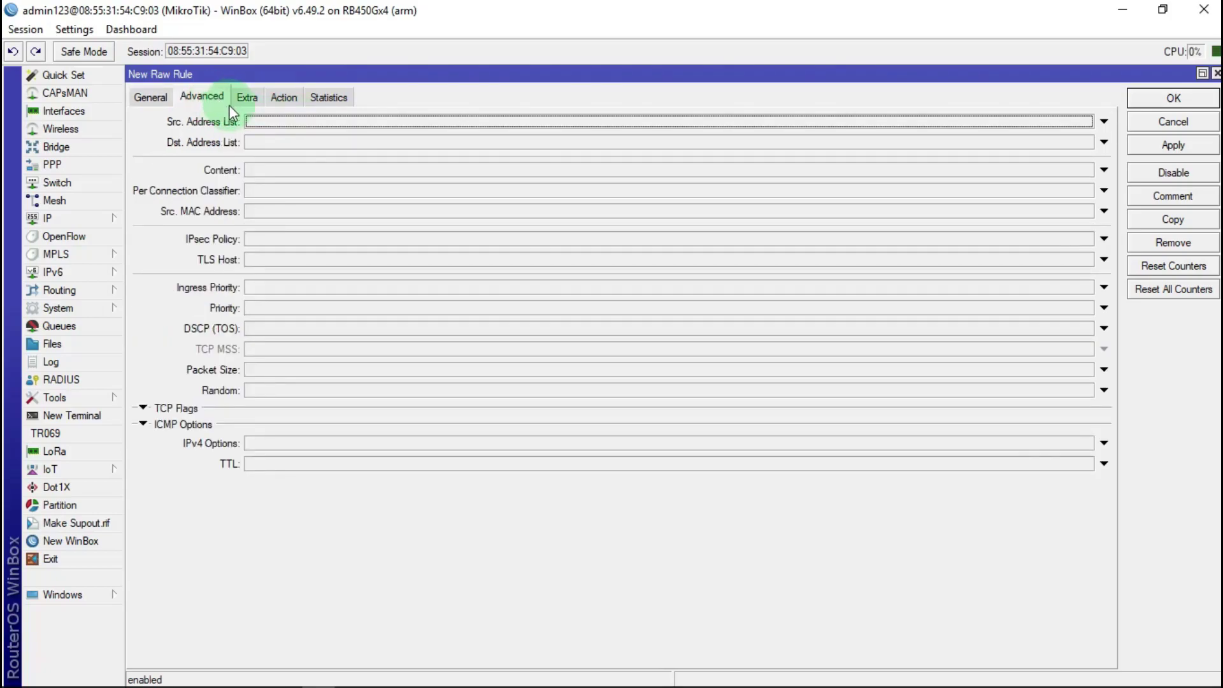
left_click(411, 121)
left_click(1086, 124)
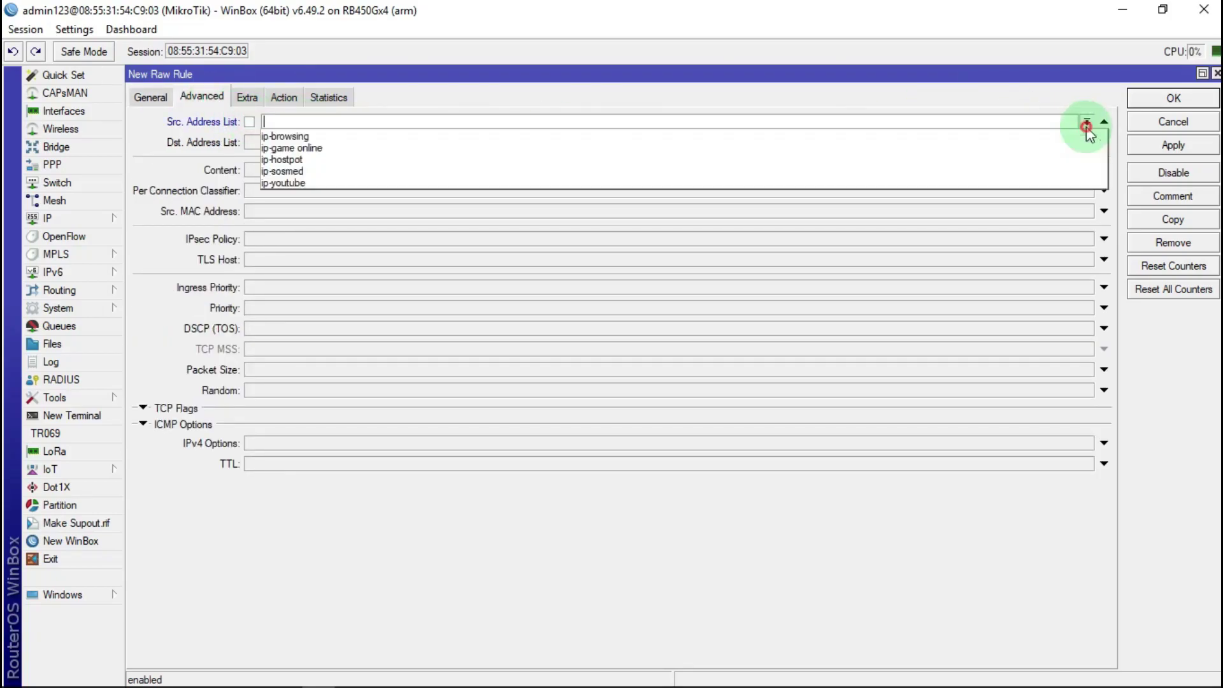
left_click(312, 160)
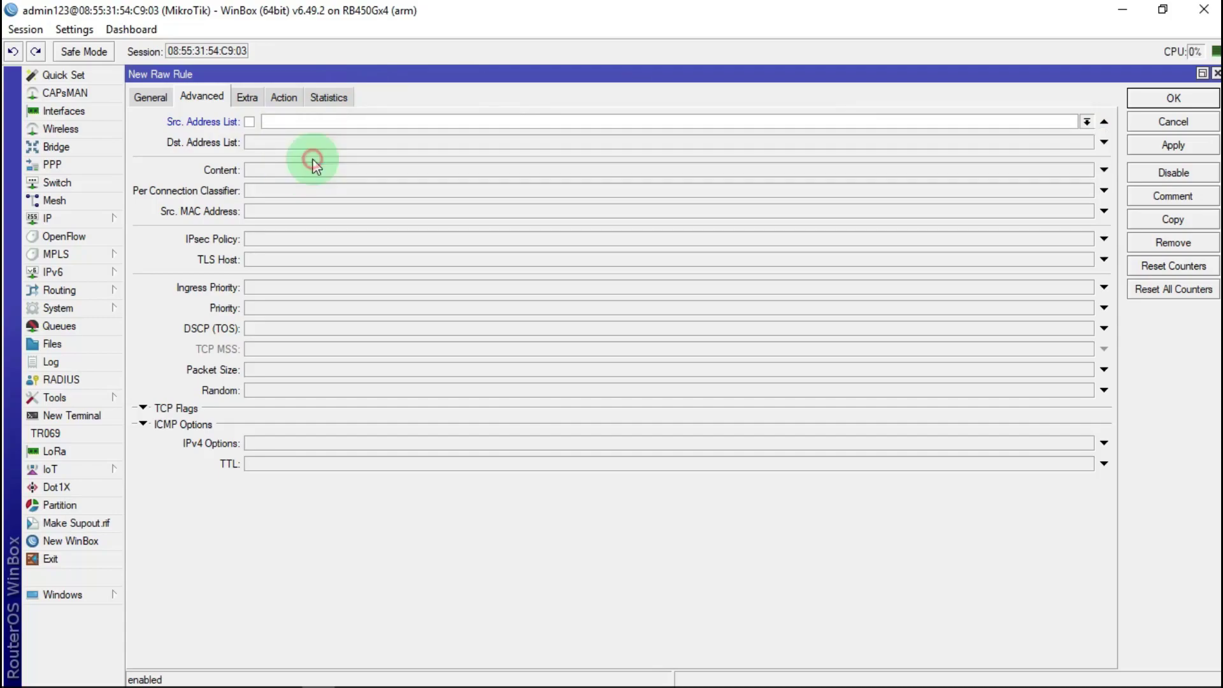
left_click(264, 143)
left_click(1087, 142)
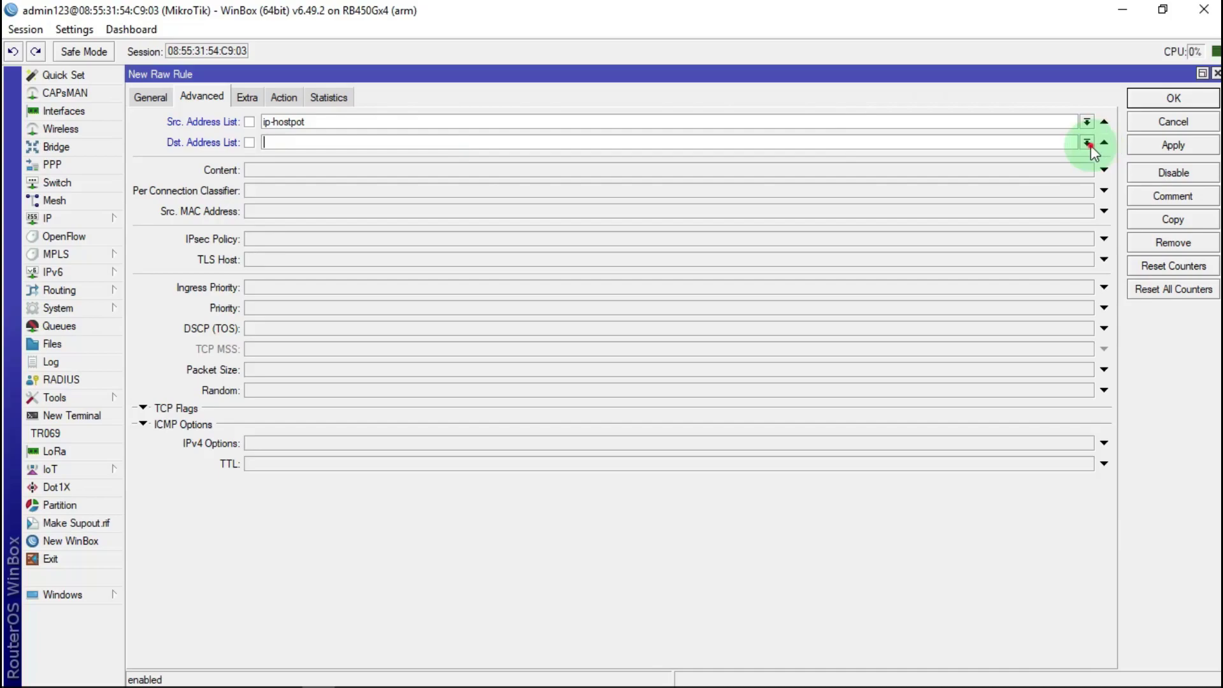
left_click(292, 181)
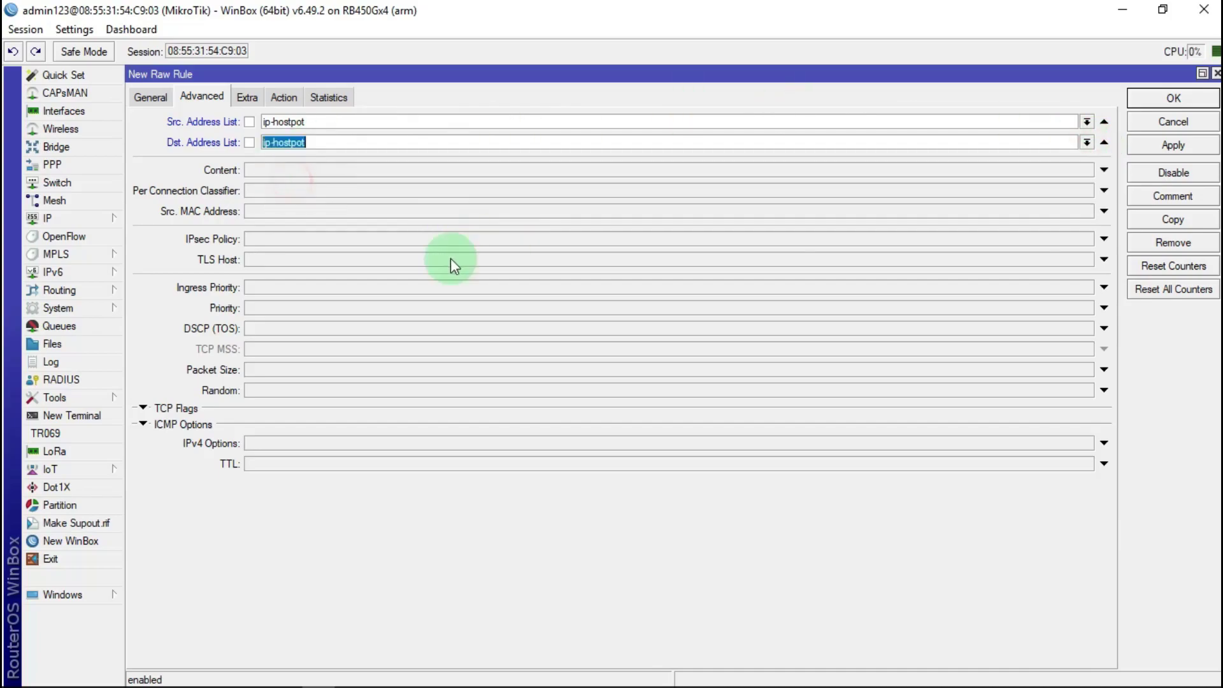
left_click(249, 142)
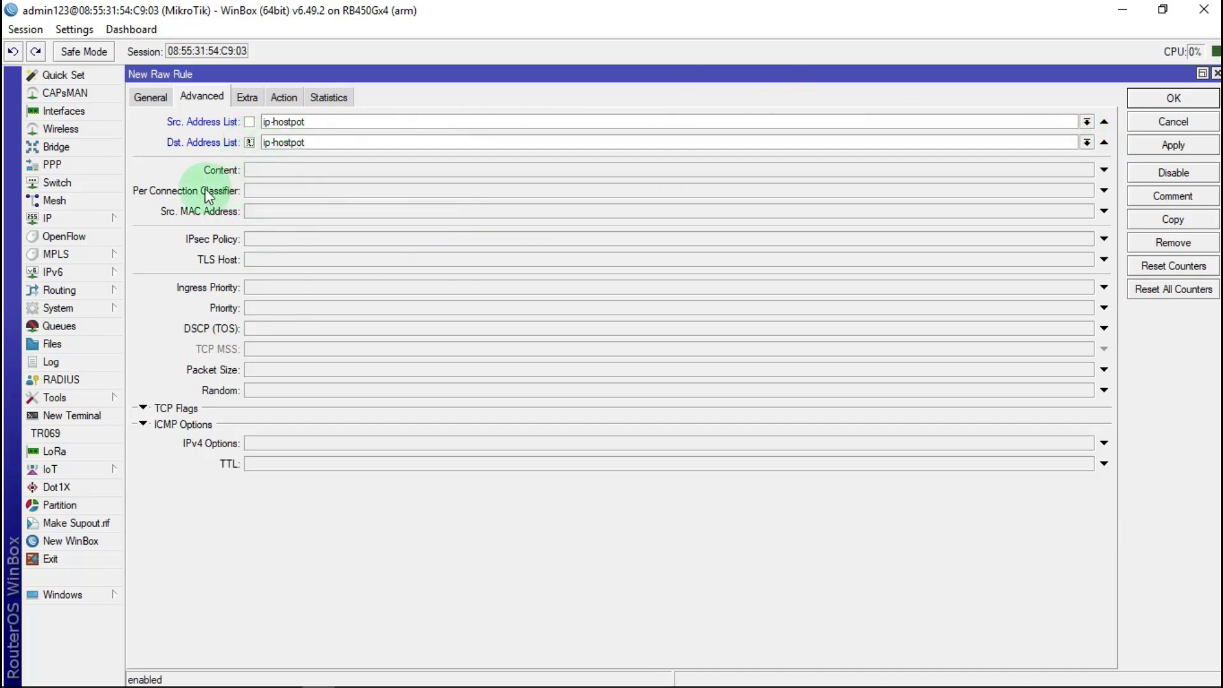
Step: Set the new rule's content match to .instagram.com, copied from the INSTAGRAM section of the Notepad list
left_click(272, 170)
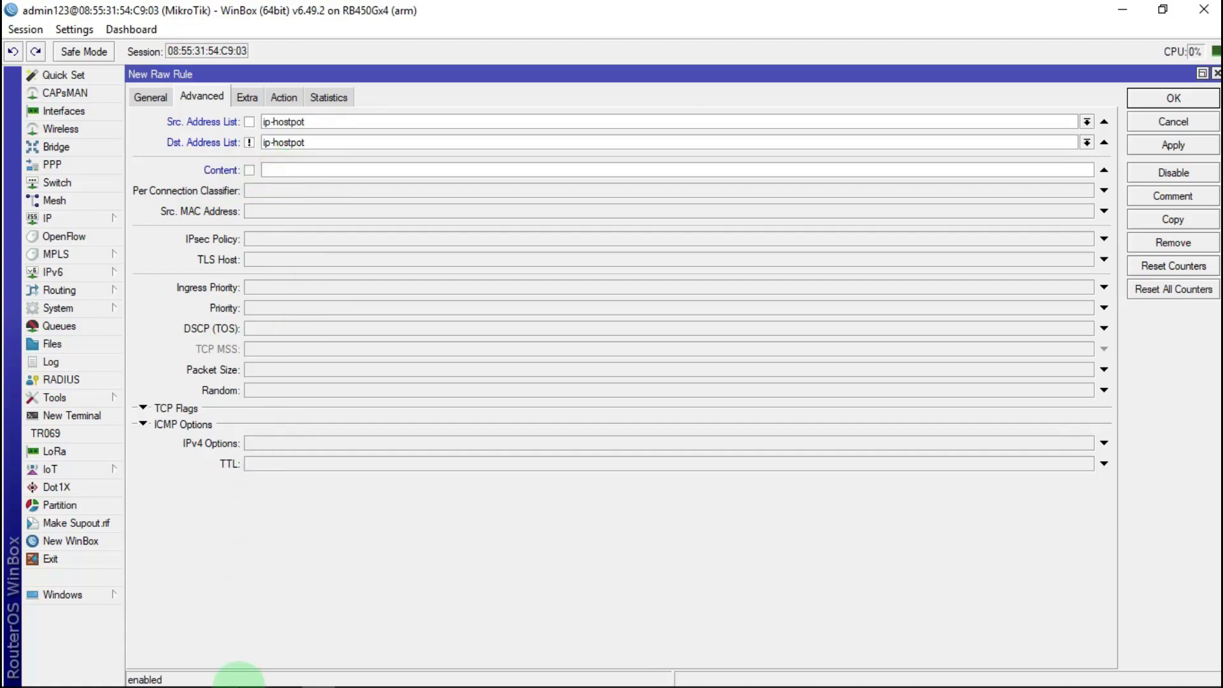
left_click(219, 676)
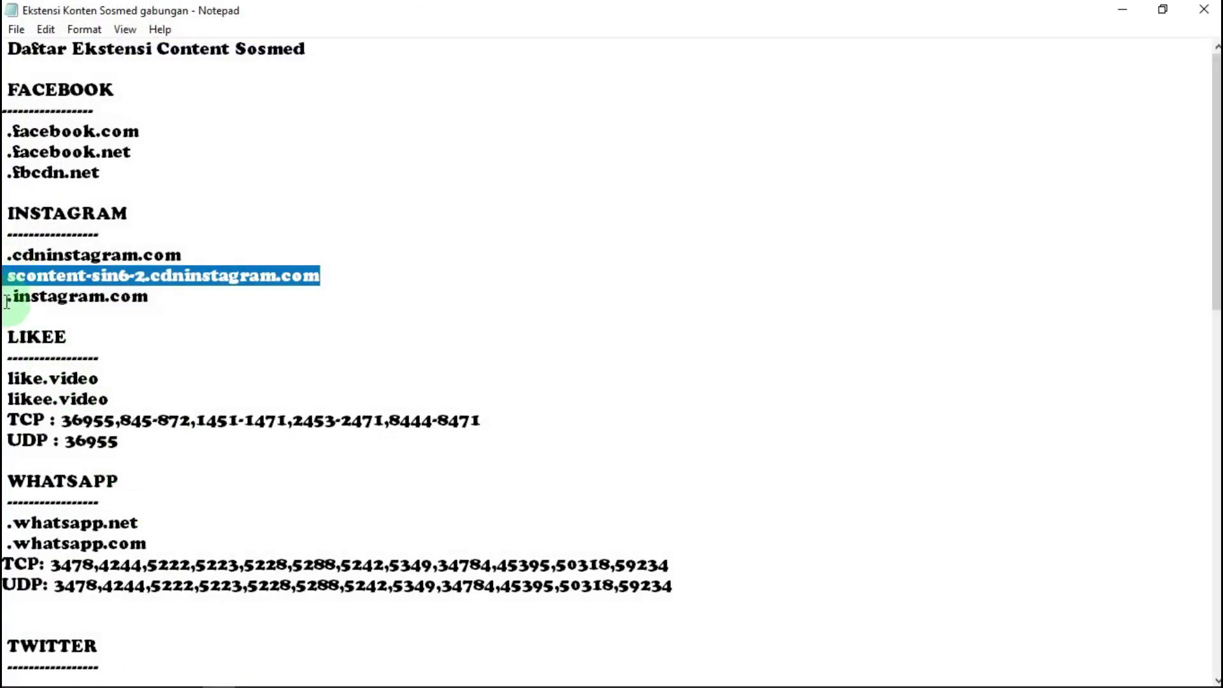
left_click_drag(4, 296, 154, 298)
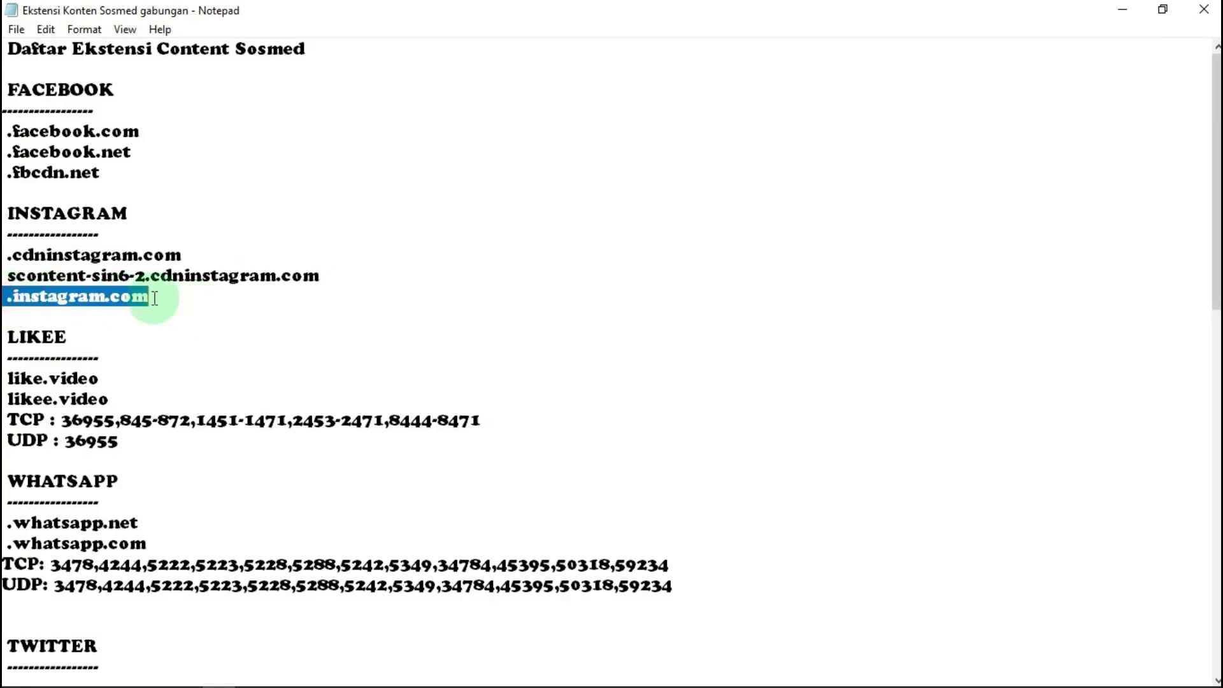
right_click(84, 299)
left_click(162, 358)
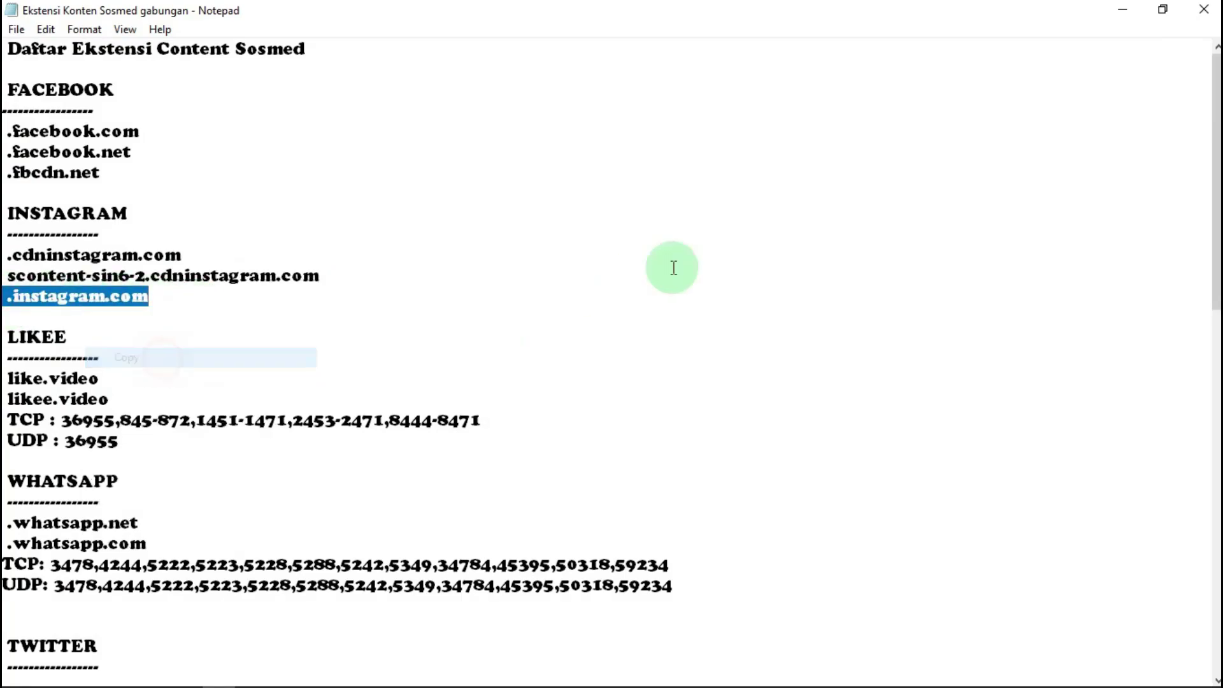
left_click(1121, 11)
left_click(295, 170)
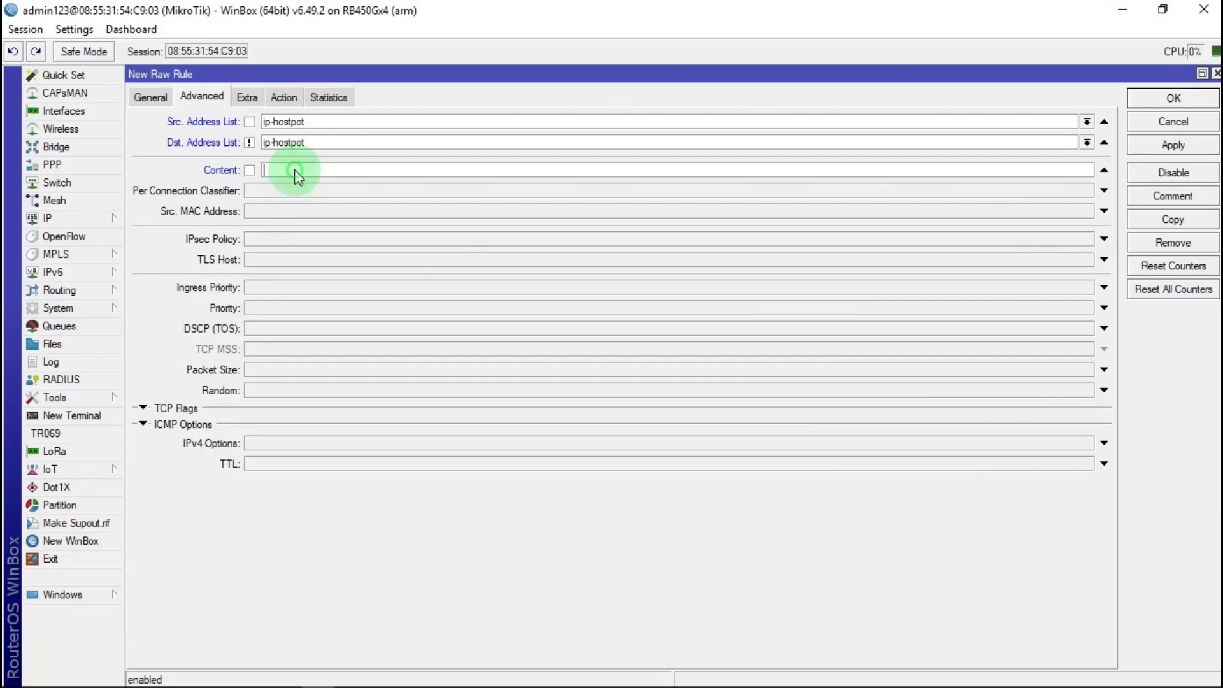
right_click(294, 169)
left_click(350, 221)
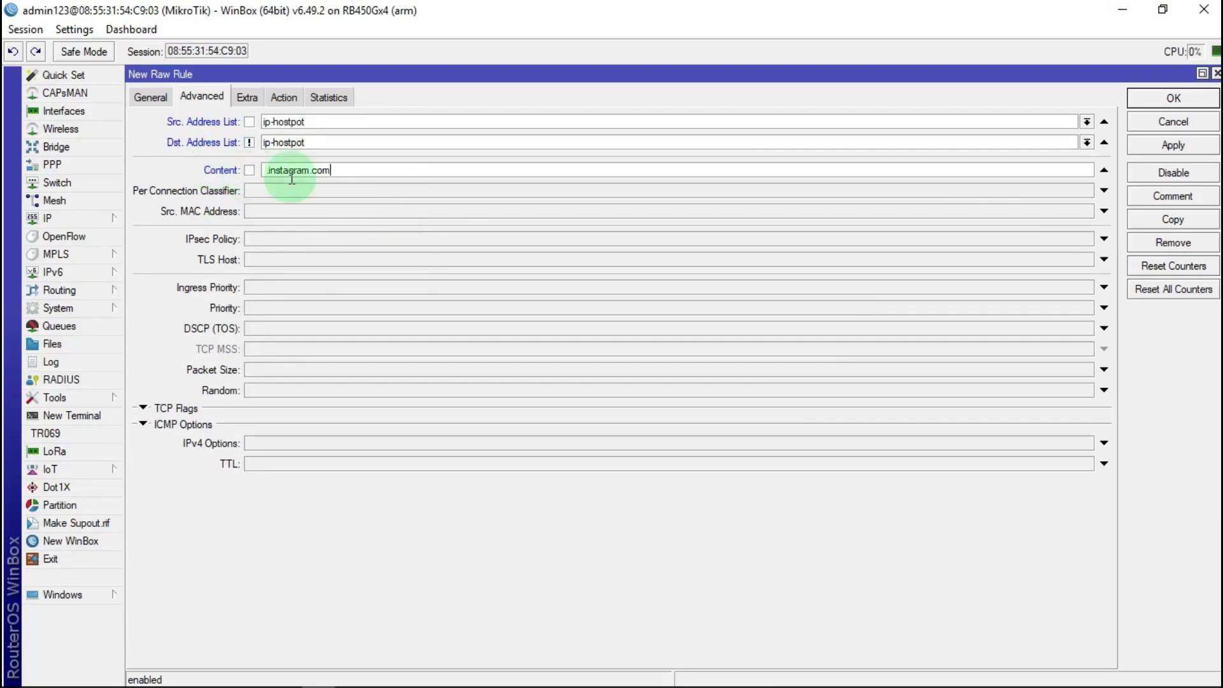
Step: Set the rule's action to add dst to address list, using ip-sosmed as the address list
left_click(284, 96)
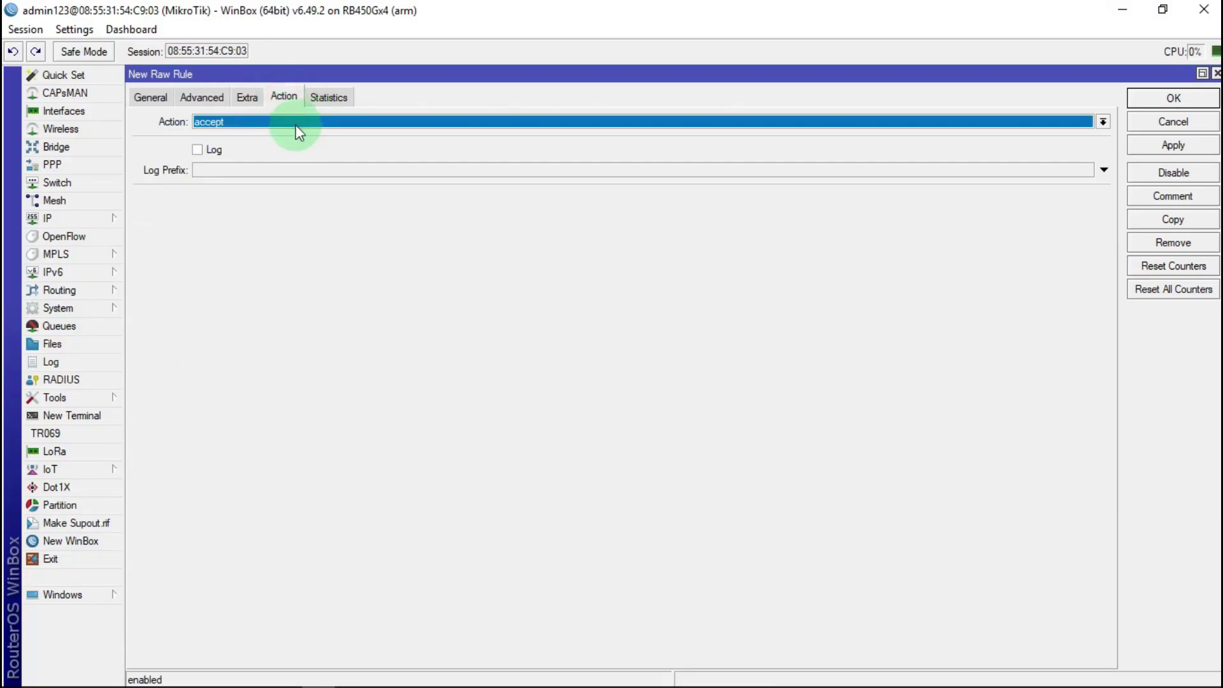
left_click(296, 122)
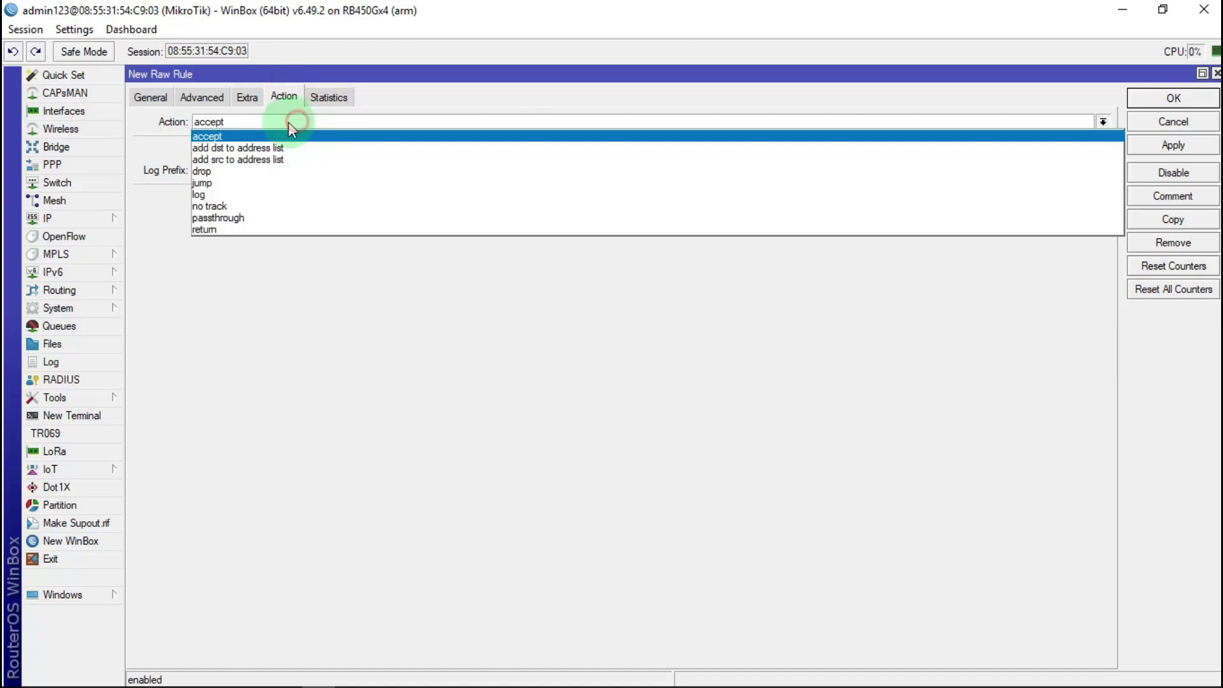
left_click(244, 150)
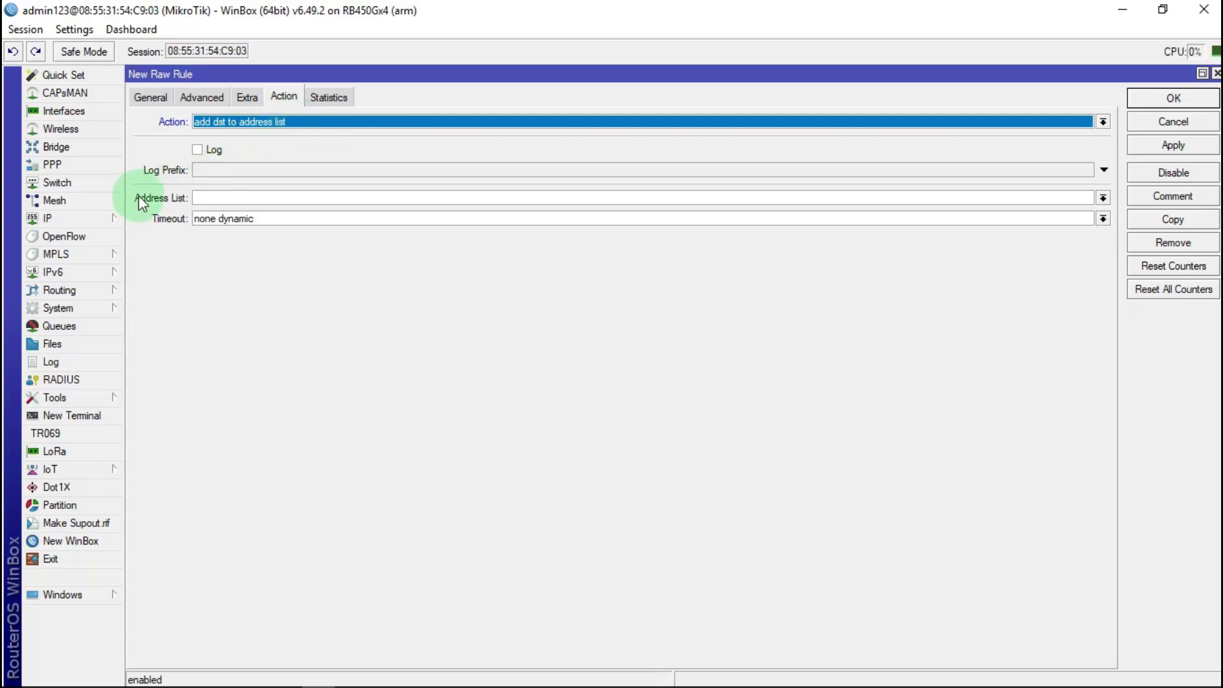
left_click(1102, 198)
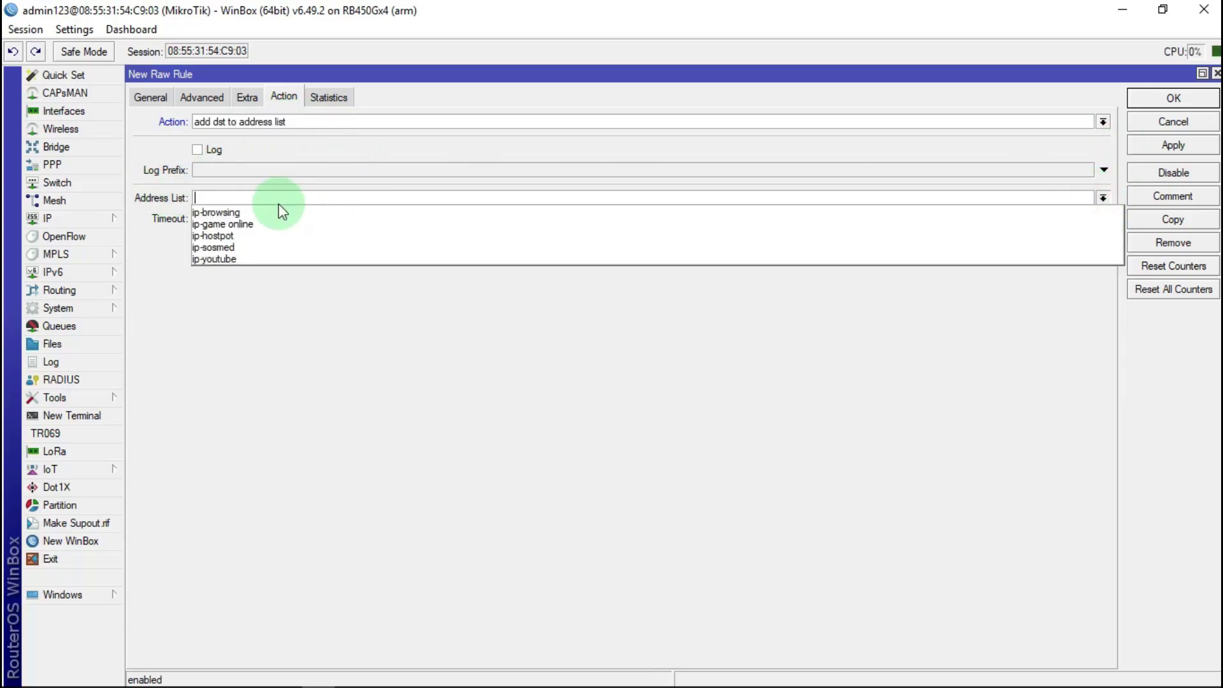
left_click(245, 253)
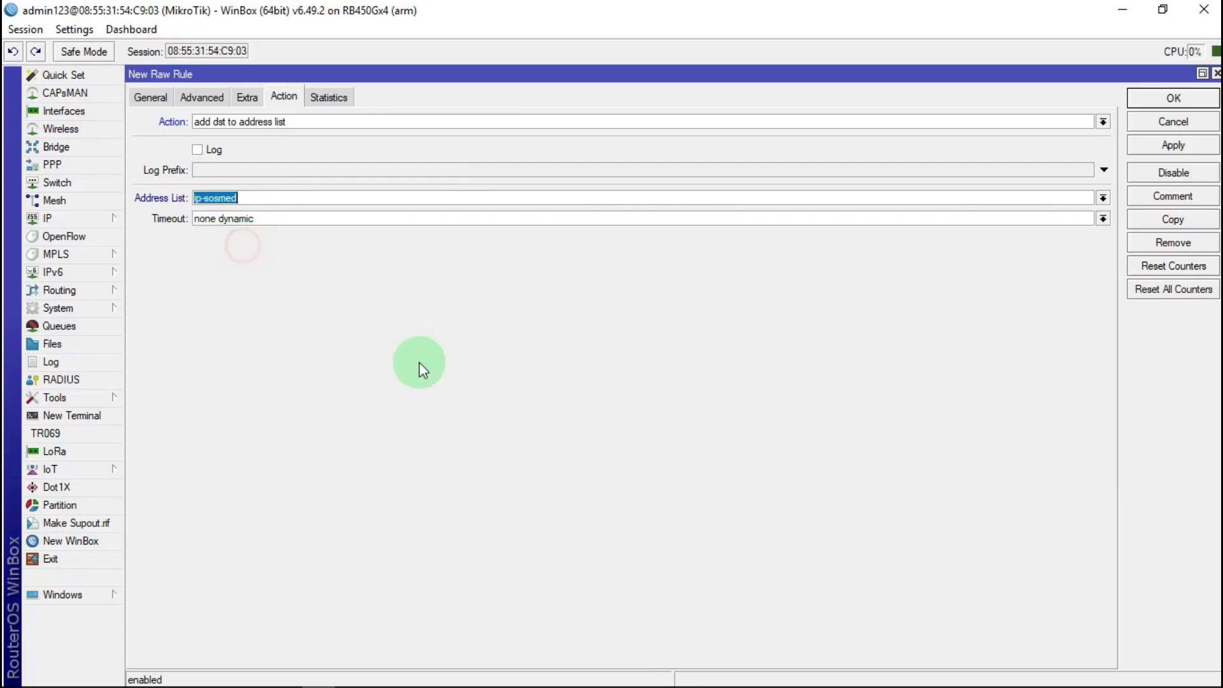
Step: Set the address list timeout to 05:00:00, apply the .instagram.com rule and close it
left_click(258, 220)
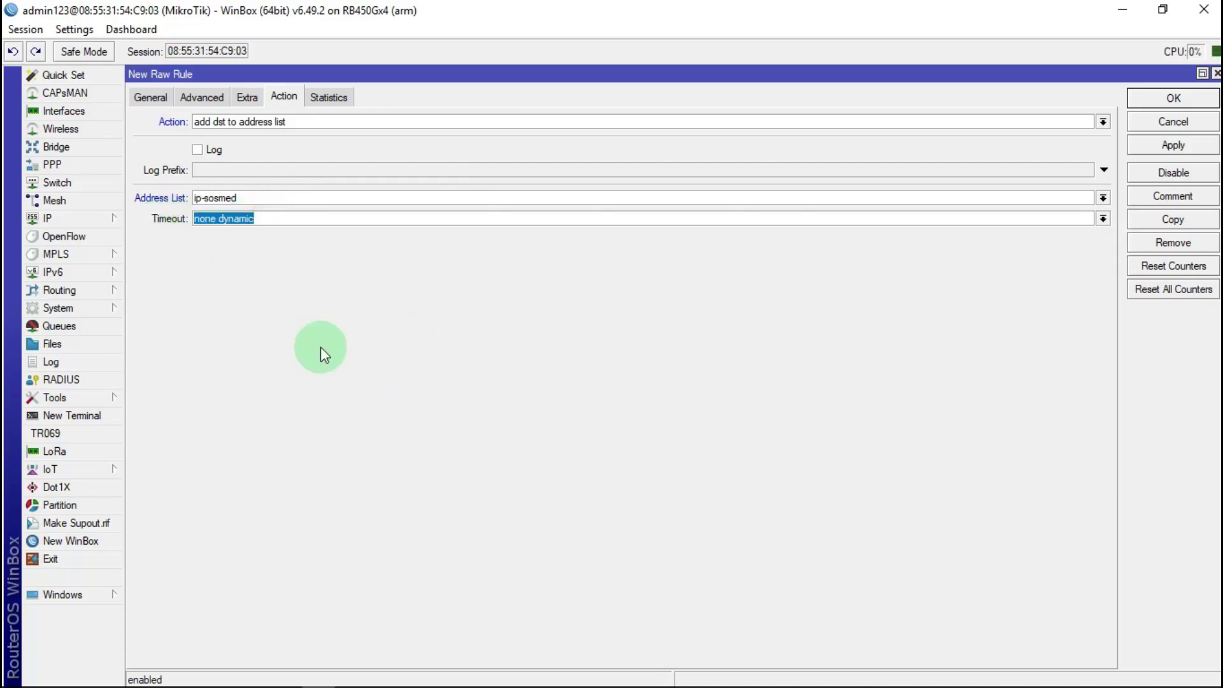
type("05:00")
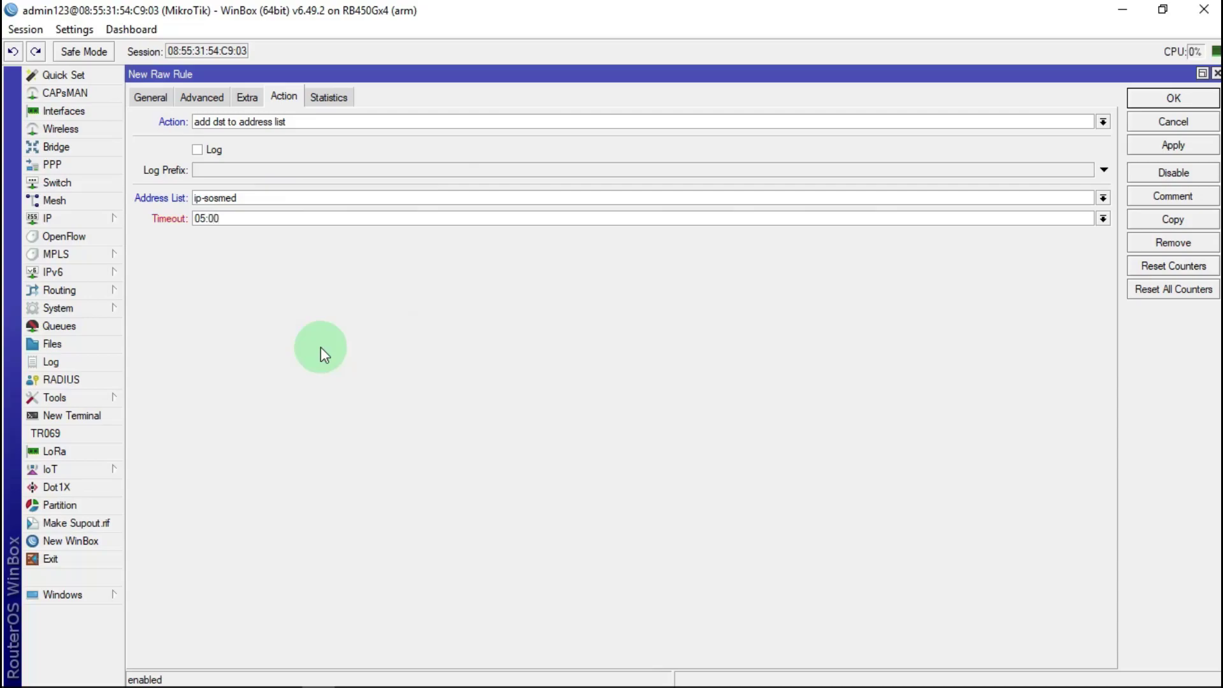
type(":00")
left_click(1172, 145)
left_click(1201, 99)
left_click(326, 450)
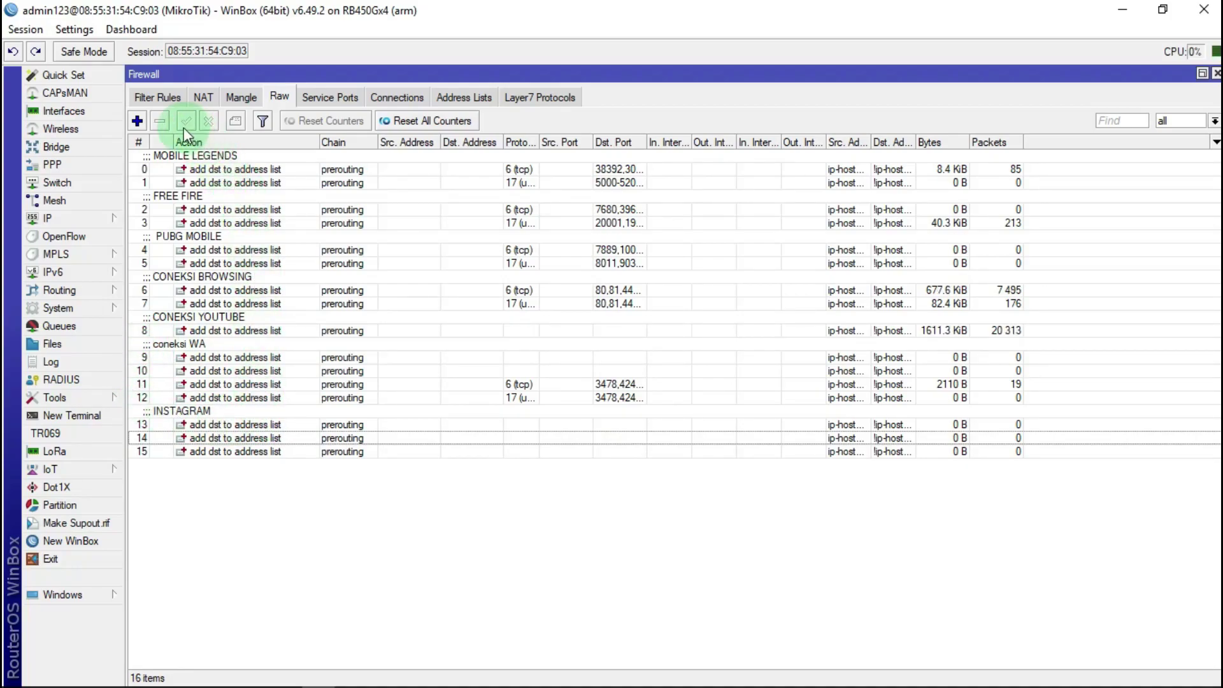
Step: Add another prerouting raw rule with source address list ip-hostpot and destination address list not ip-hostpot
left_click(137, 121)
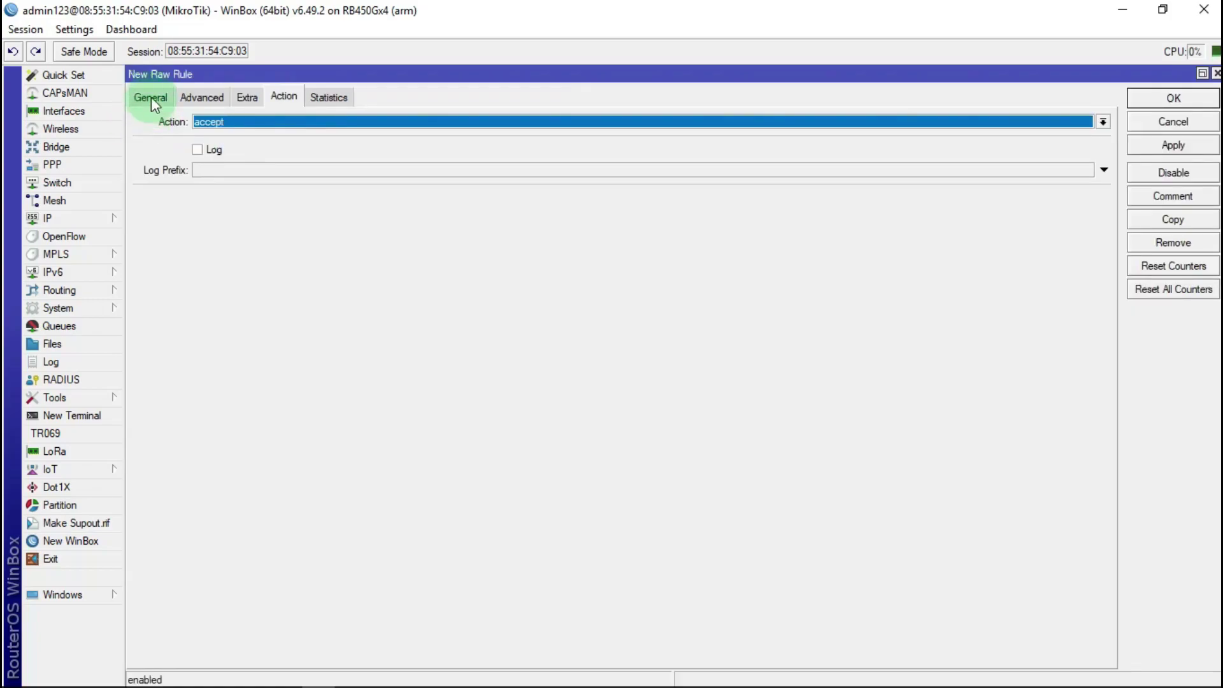
left_click(151, 97)
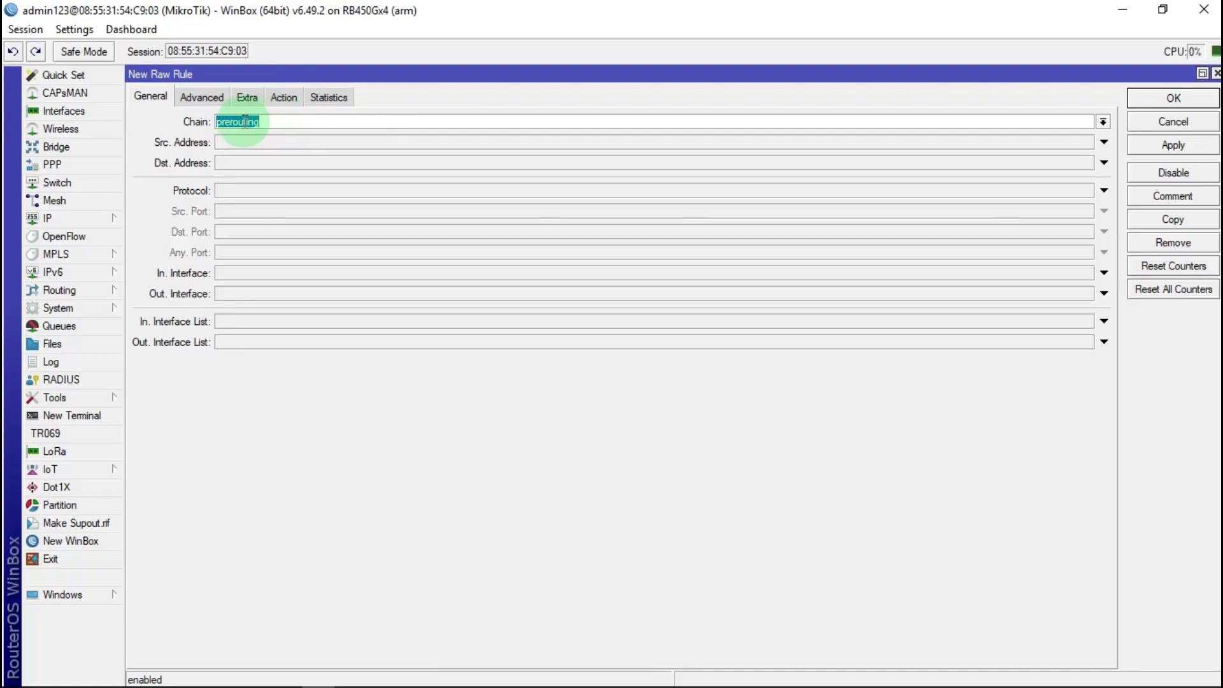
left_click(204, 96)
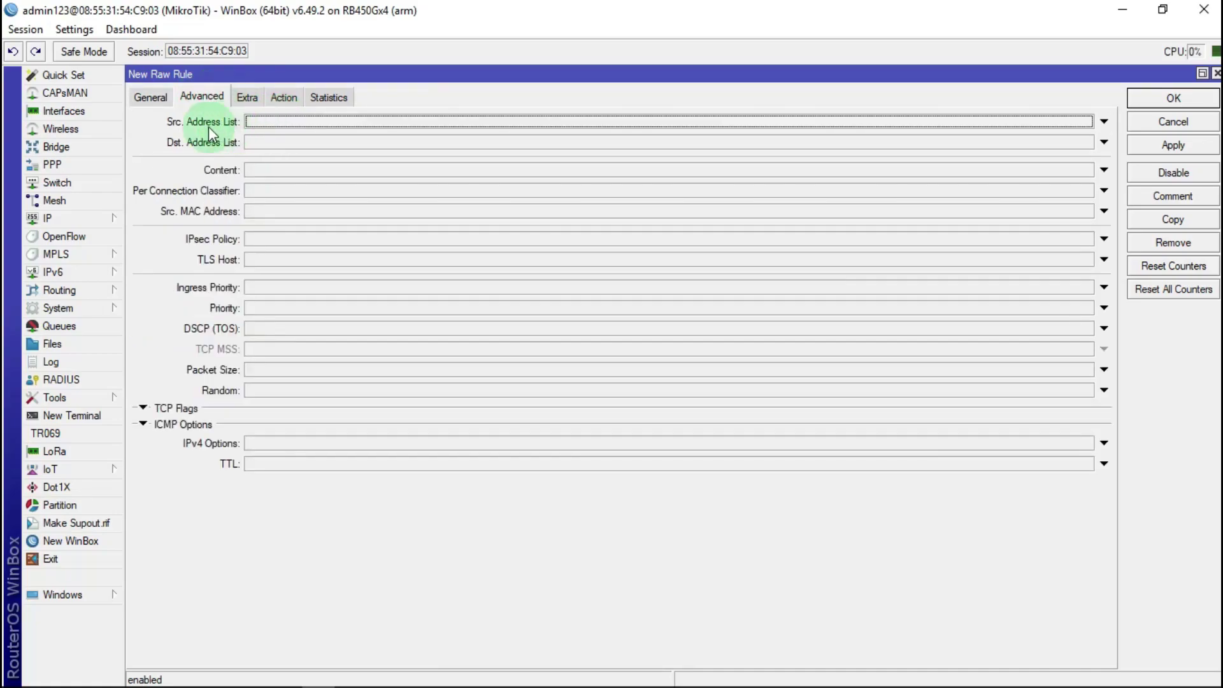
left_click(255, 122)
left_click(1086, 121)
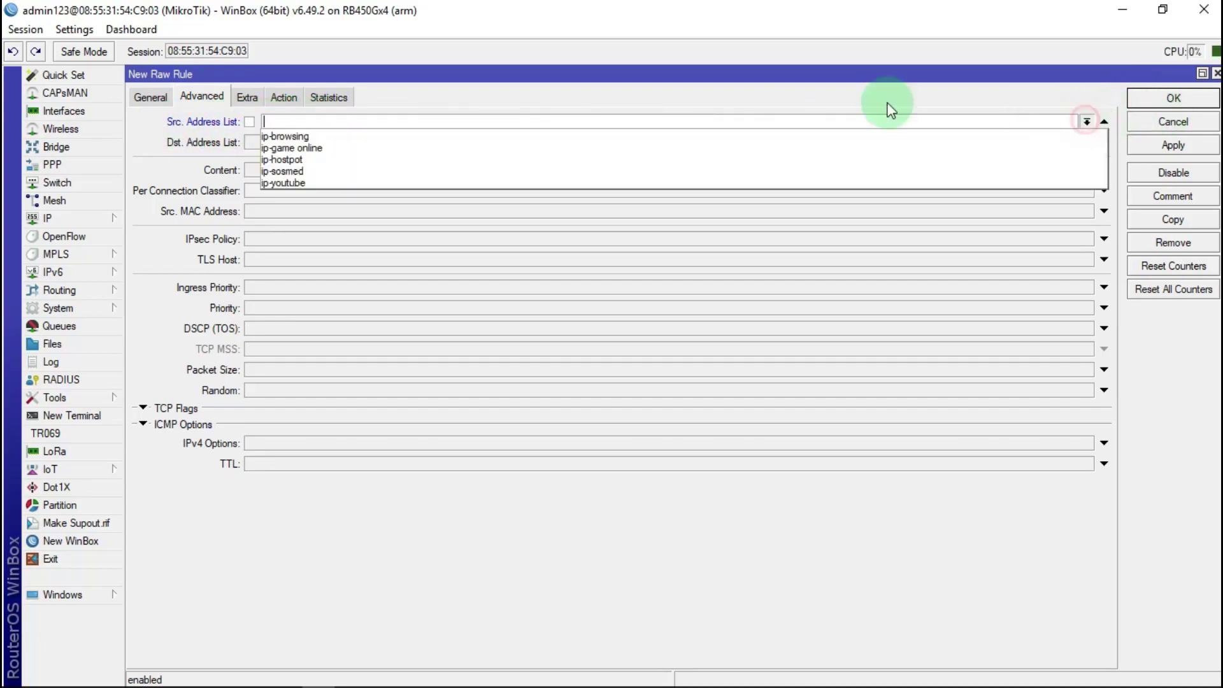
left_click(308, 160)
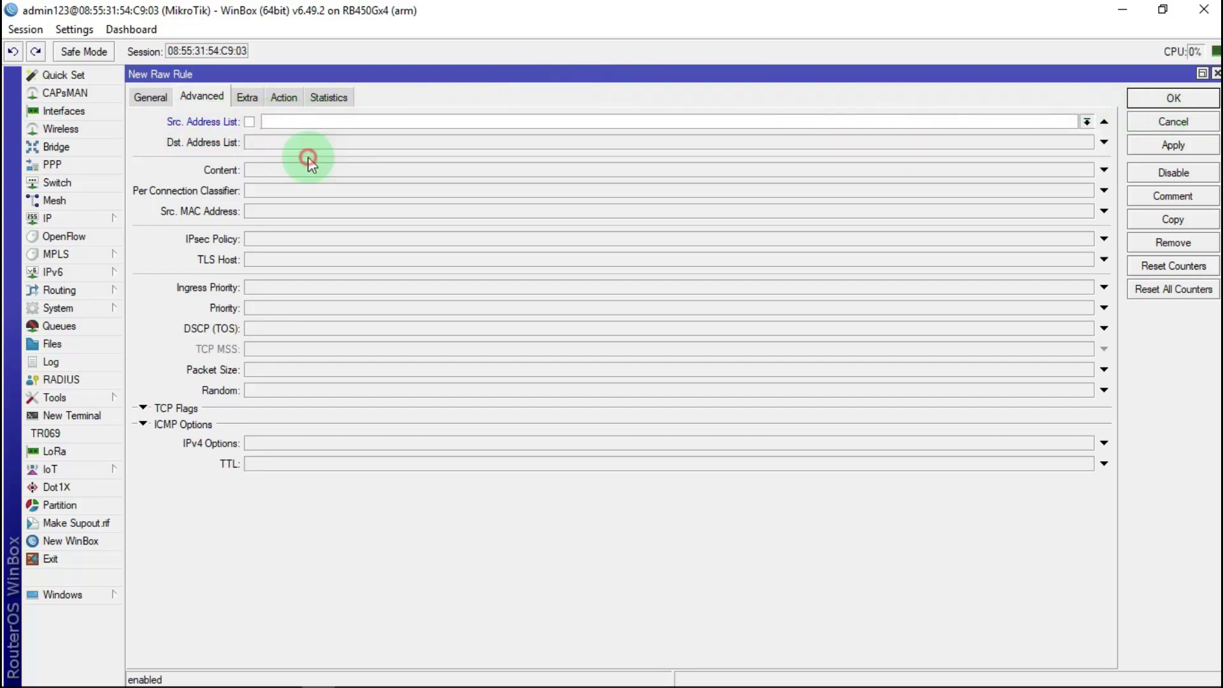
left_click(276, 148)
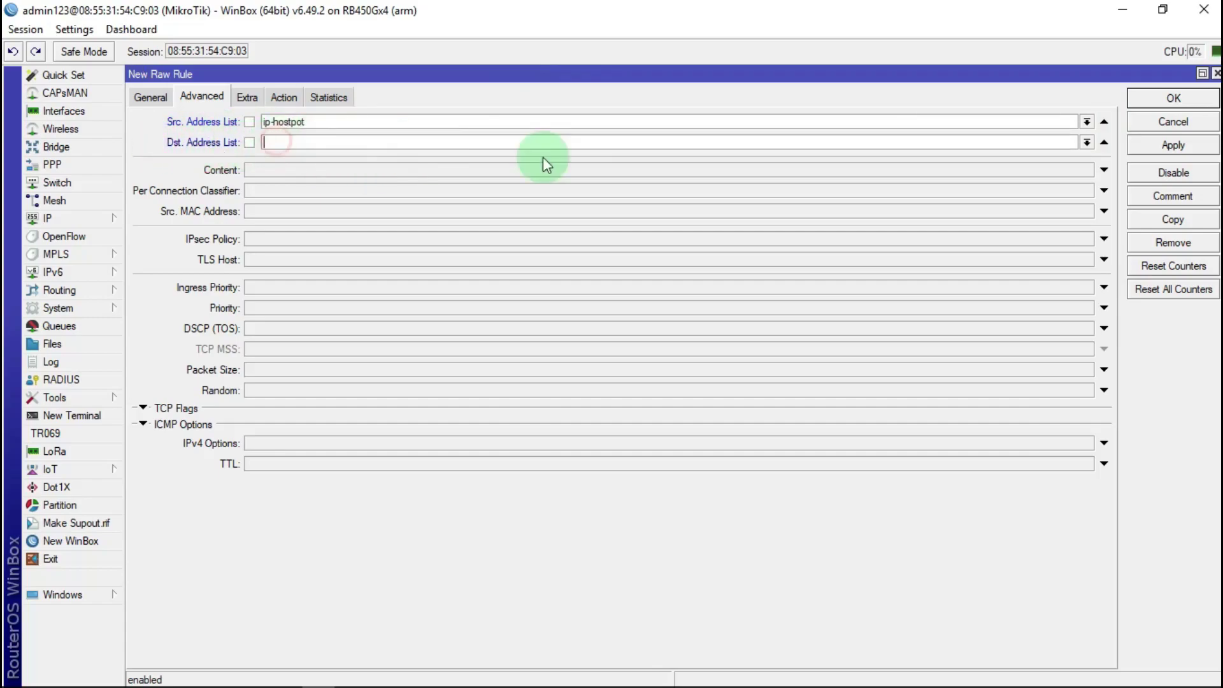
left_click(1087, 142)
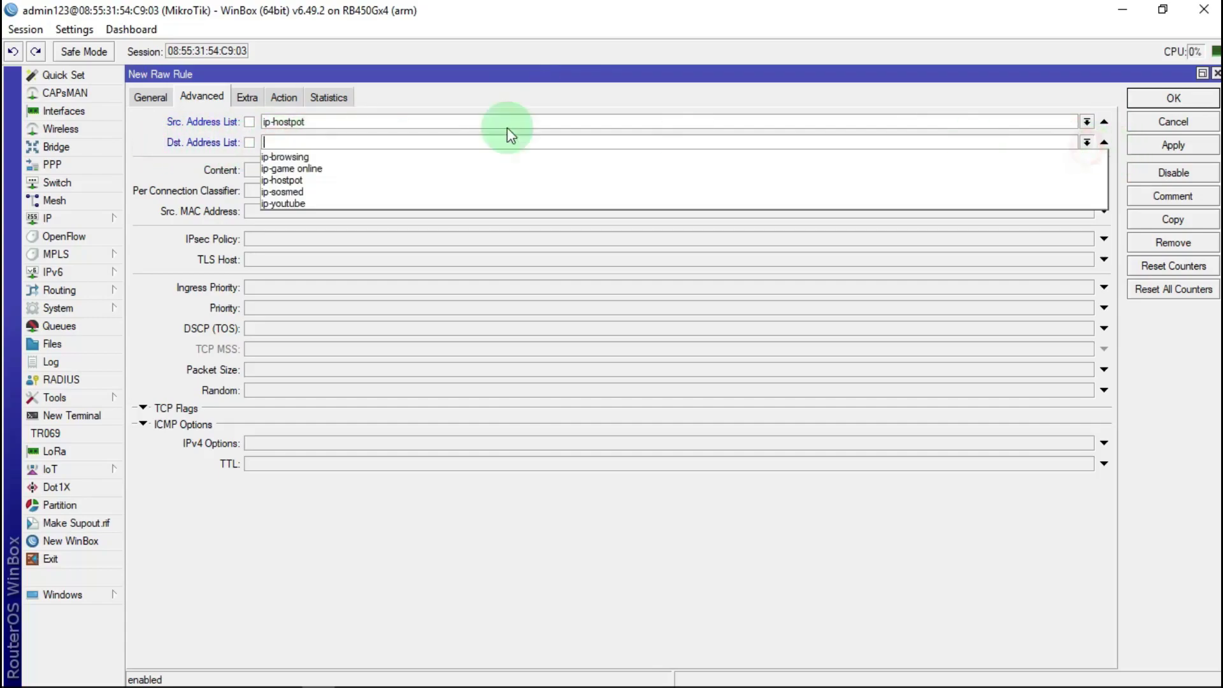
left_click(288, 181)
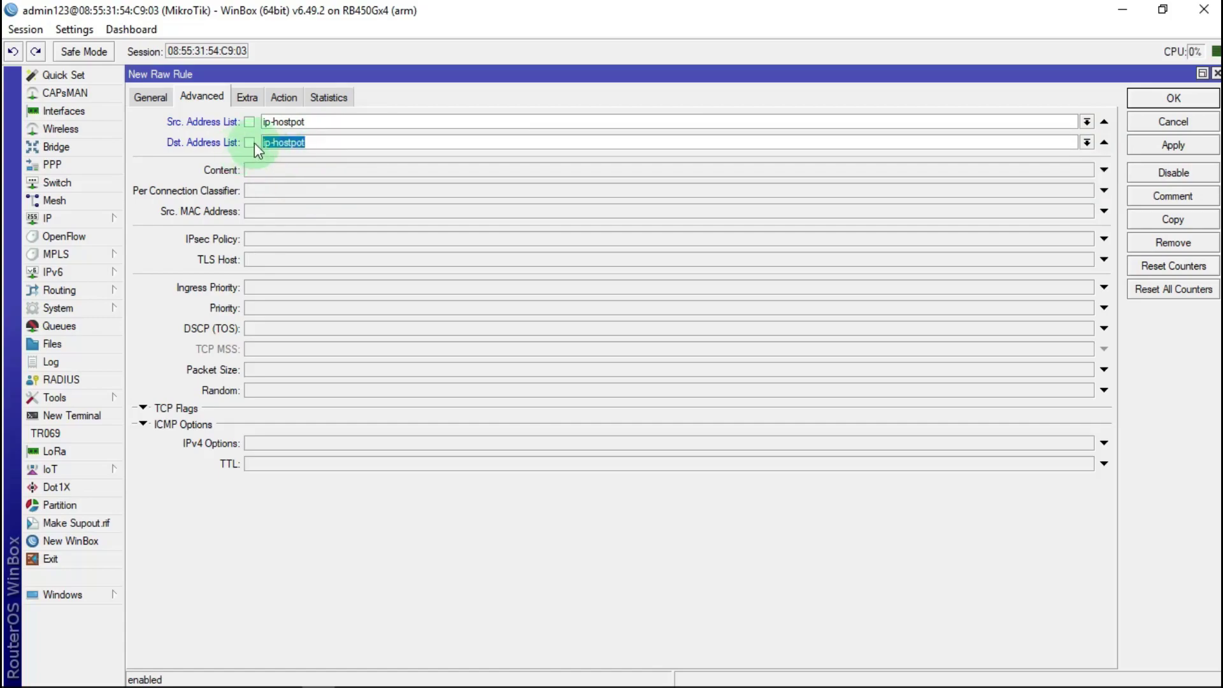
left_click(250, 142)
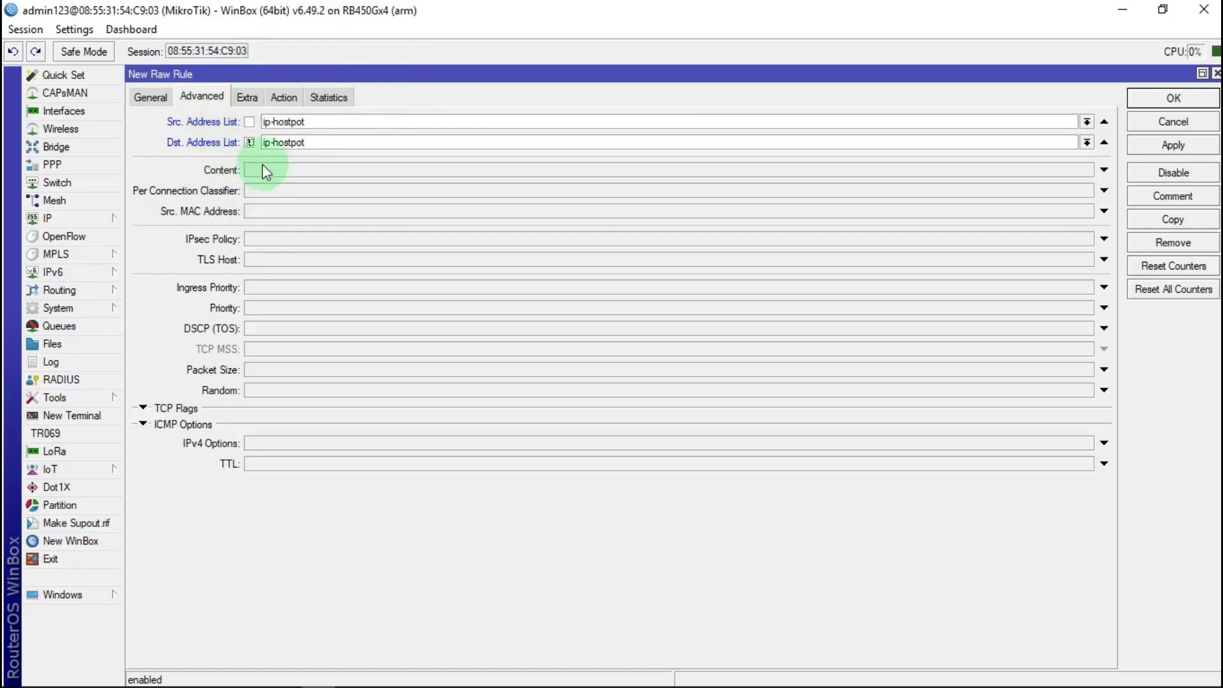
Step: Set the rule's content match to .facebook.com, copied from the FACEBOOK section of the Notepad list
left_click(281, 171)
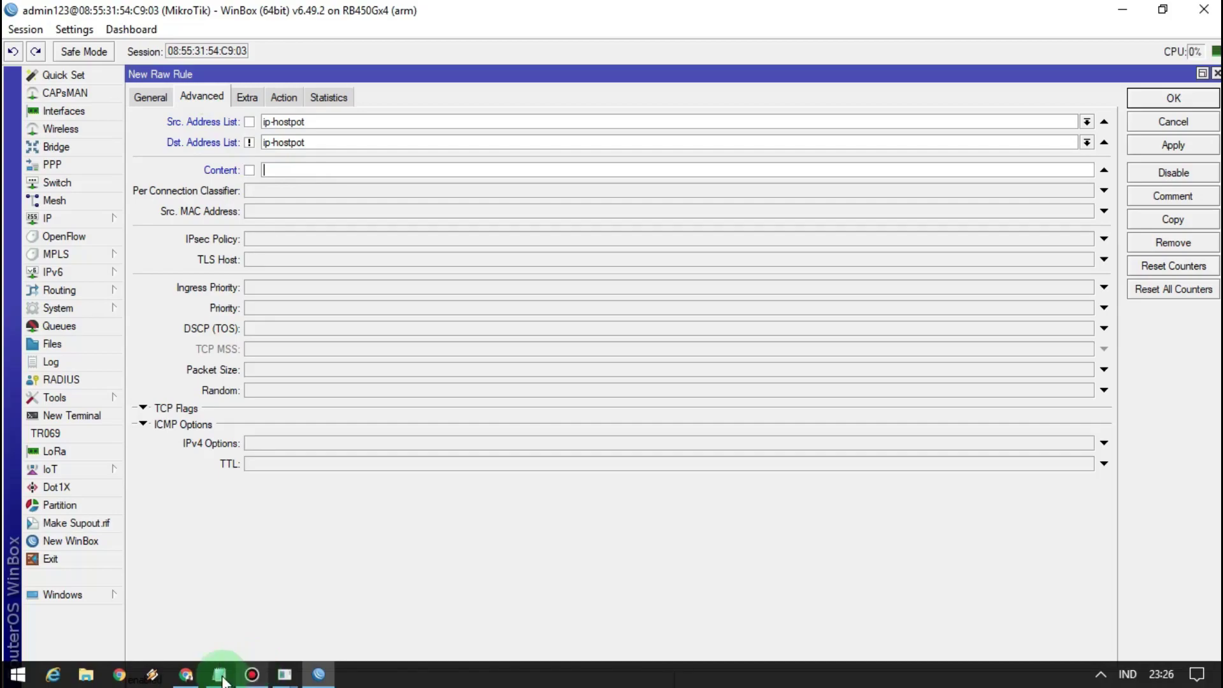
left_click(220, 680)
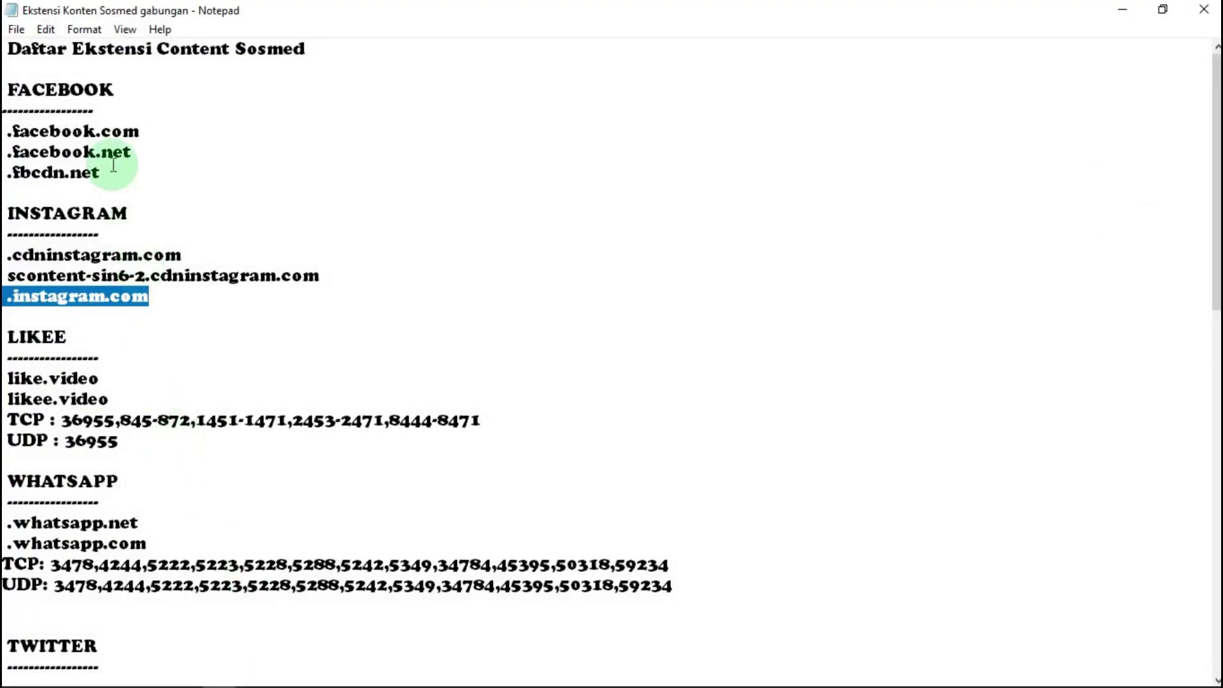
left_click_drag(8, 131, 172, 133)
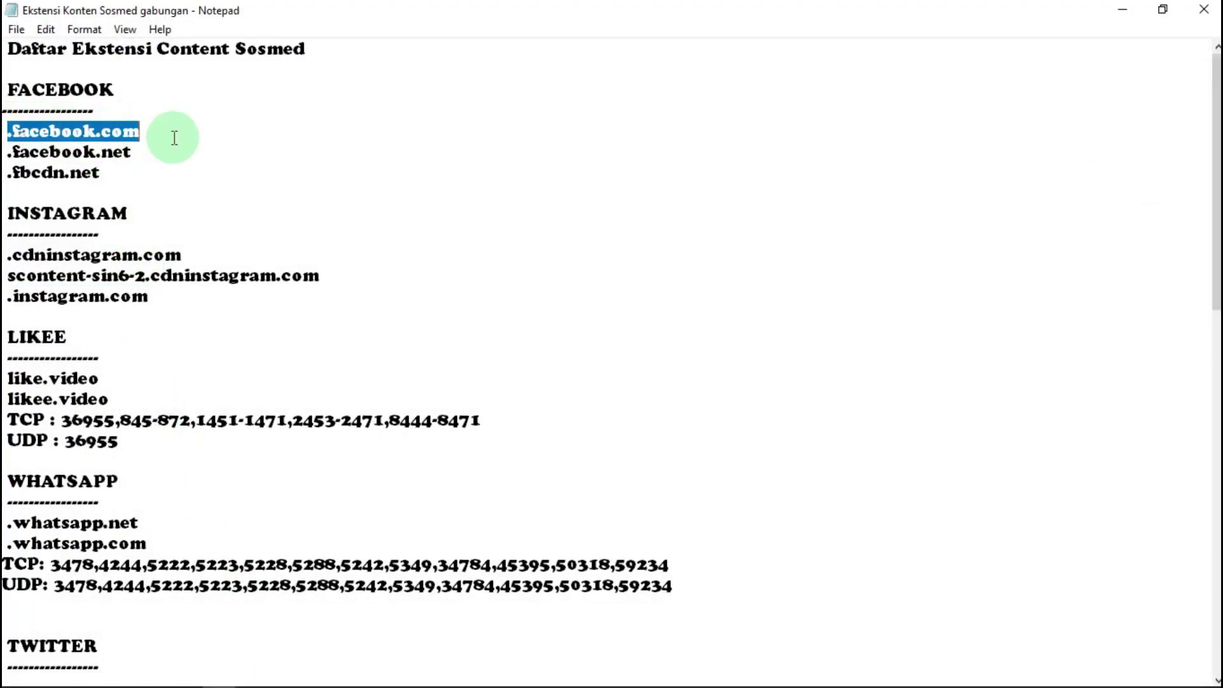
right_click(125, 132)
left_click(201, 185)
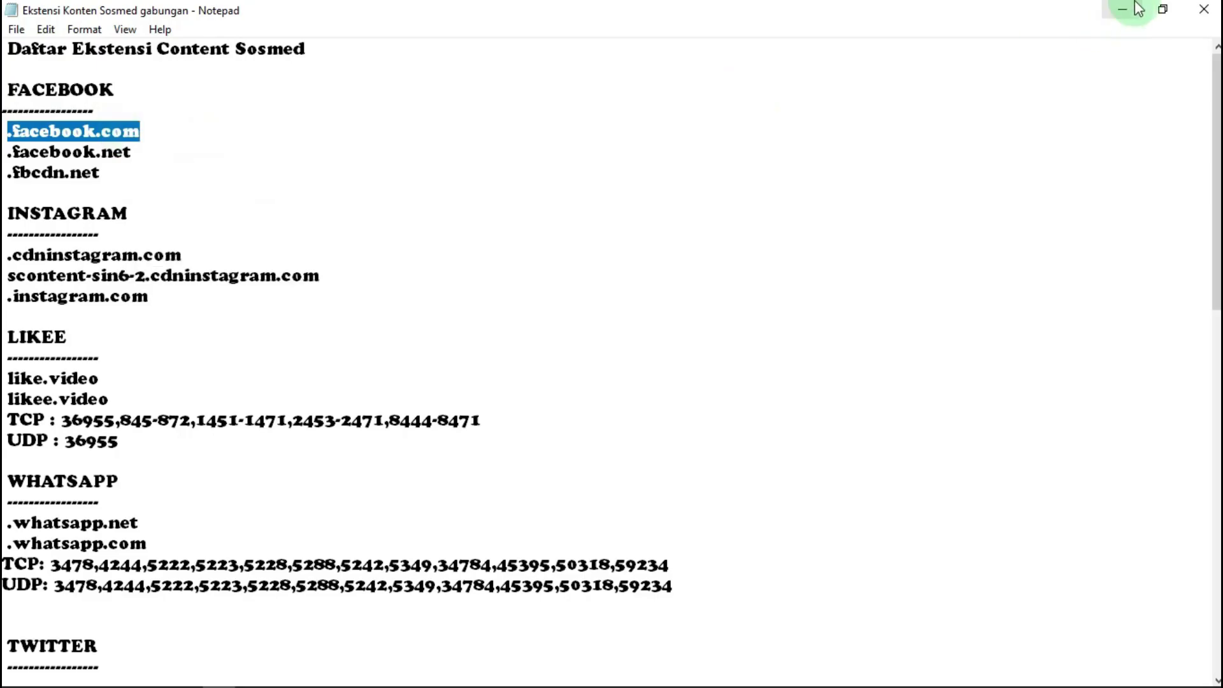
left_click(1122, 10)
left_click(305, 167)
right_click(305, 164)
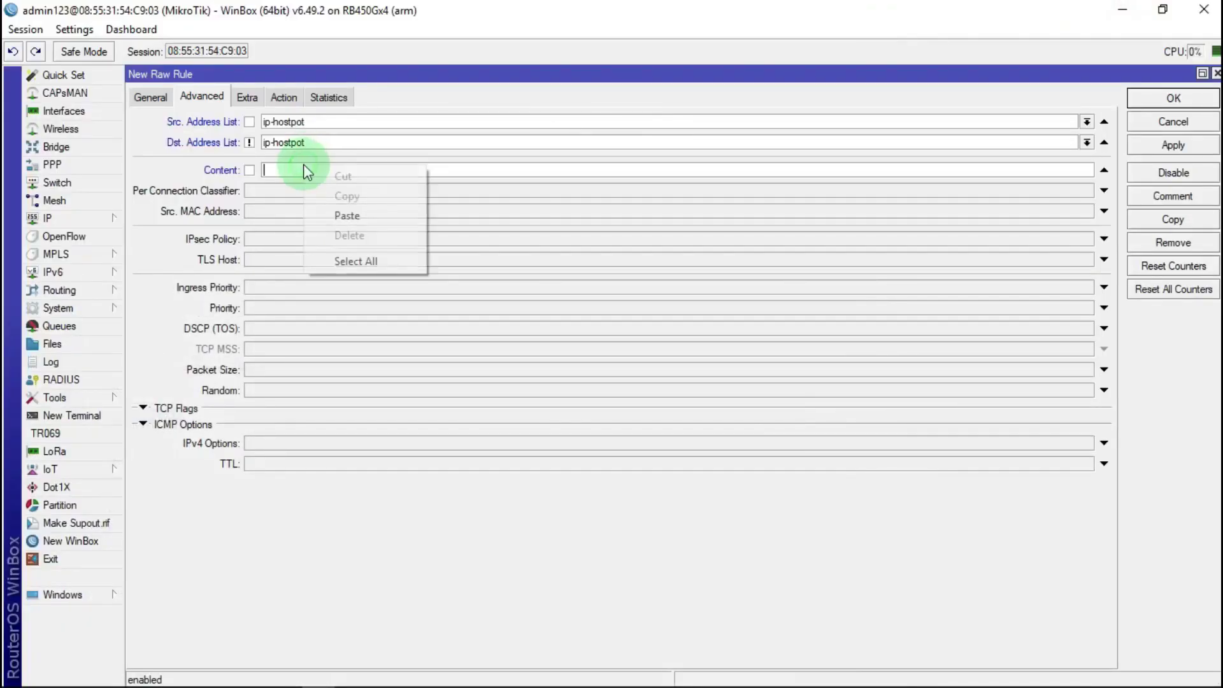
left_click(360, 209)
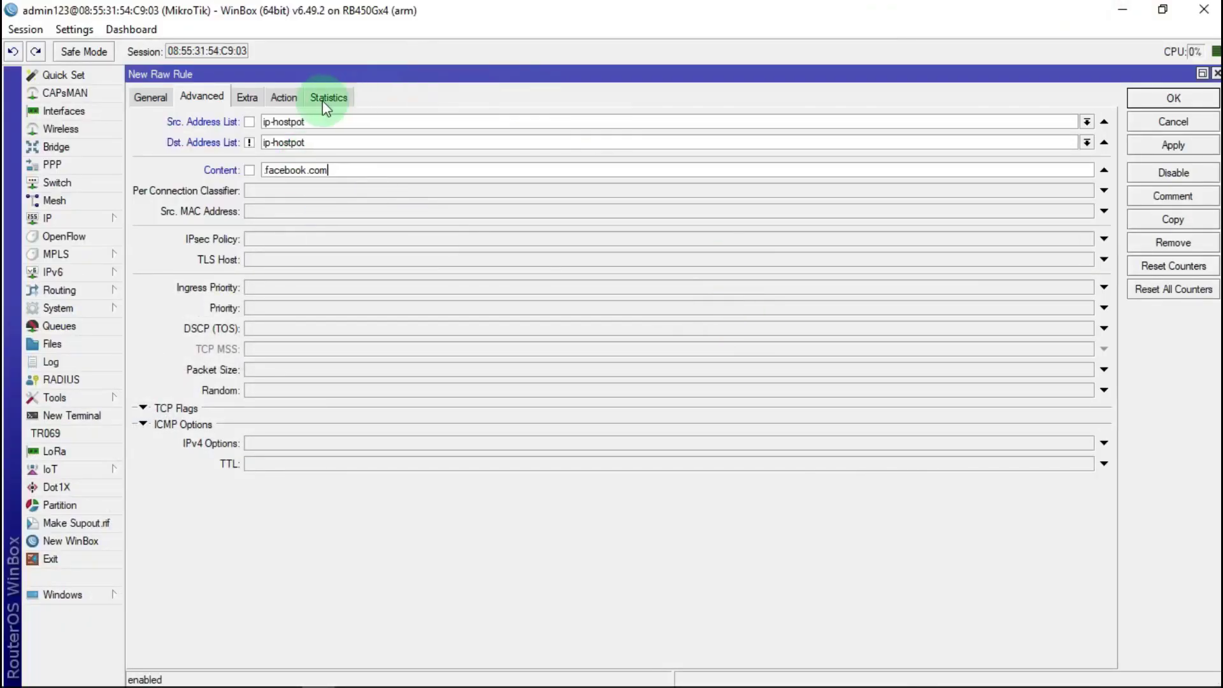
Step: Set the .facebook.com rule's action to add dst to address list, with ip-sosmed as the address list
left_click(283, 97)
left_click(285, 122)
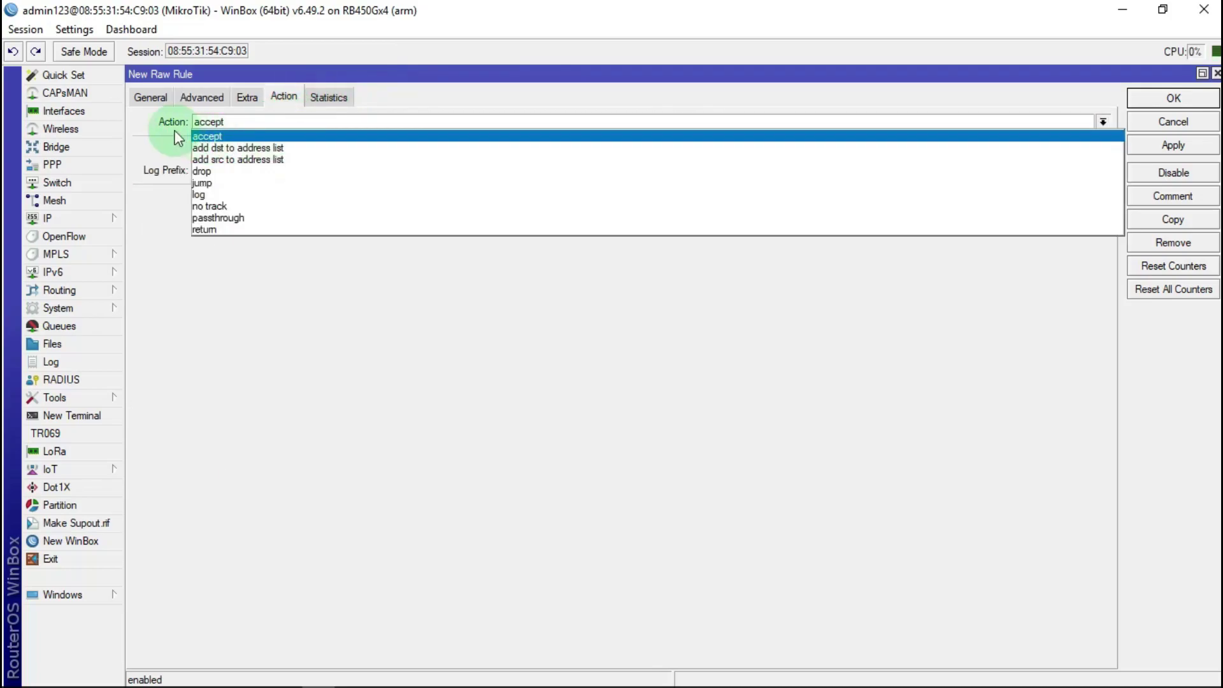
left_click(243, 150)
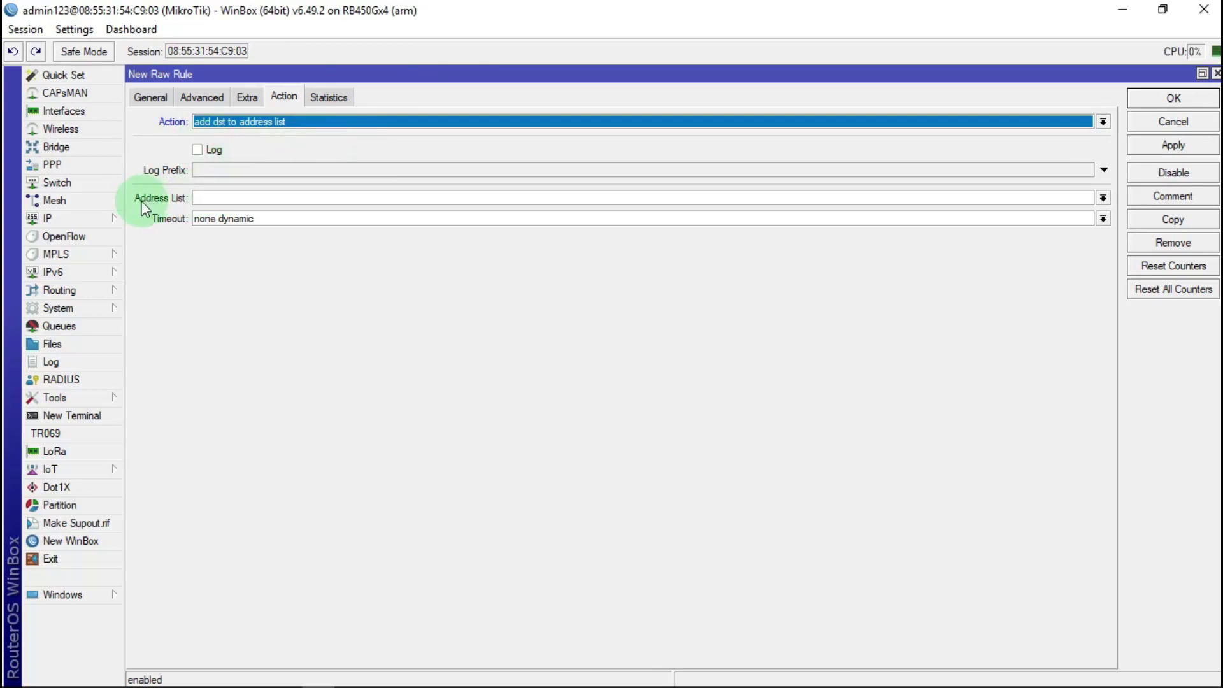
left_click(223, 194)
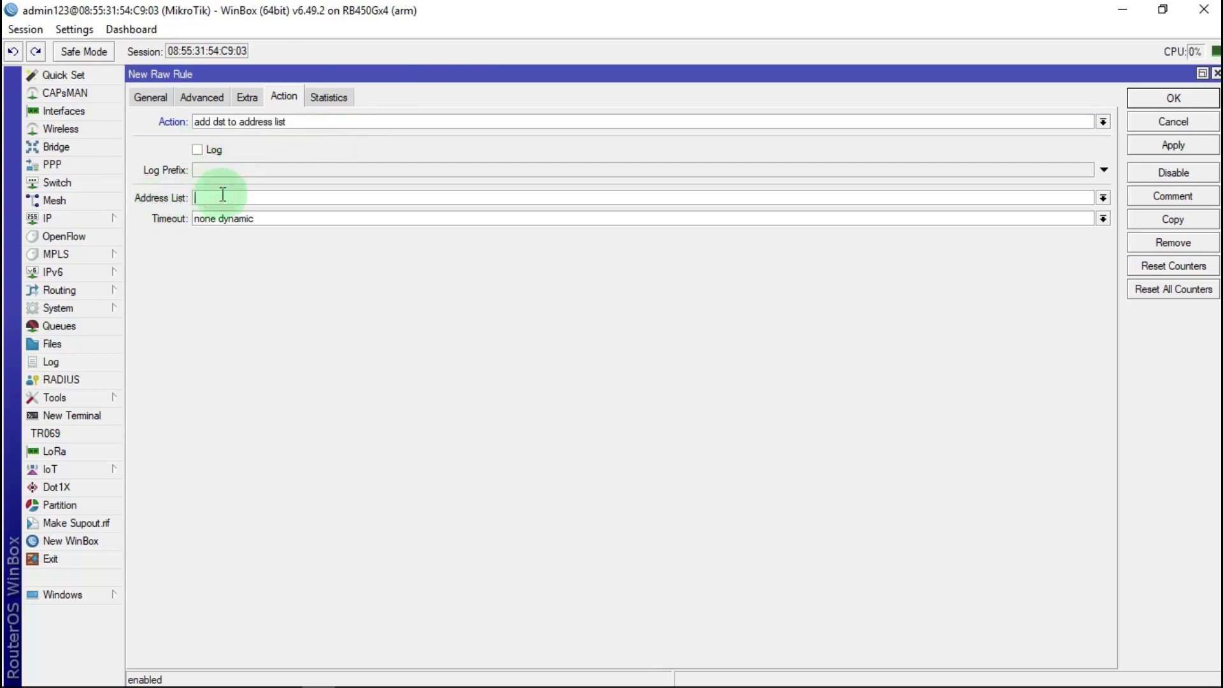
left_click(1104, 197)
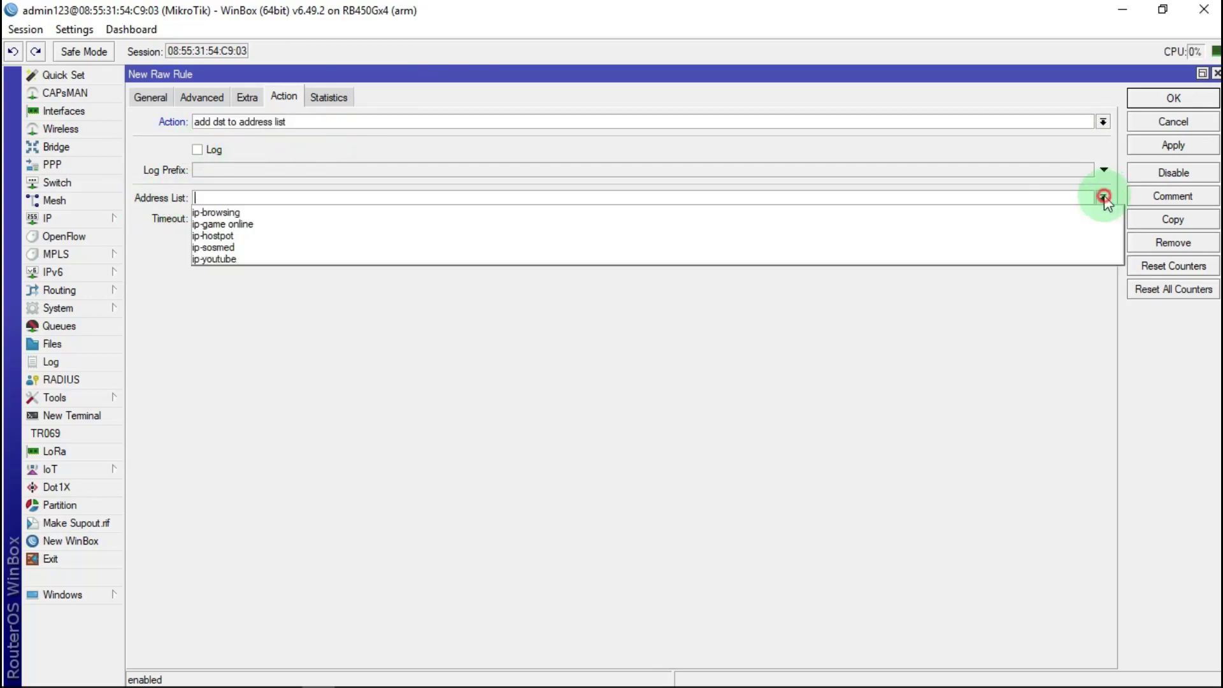
left_click(213, 249)
Step: Set the .facebook.com rule's address list timeout to 05:00:00 and apply the rule
left_click_drag(265, 220, 187, 226)
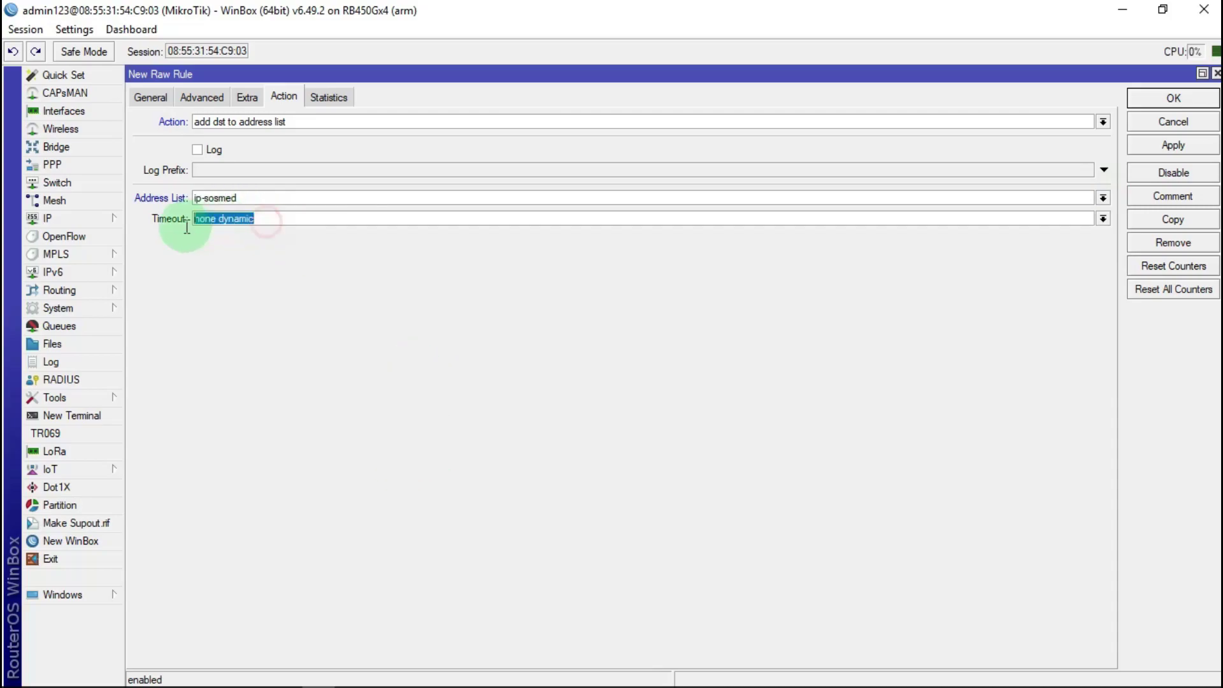
type("0")
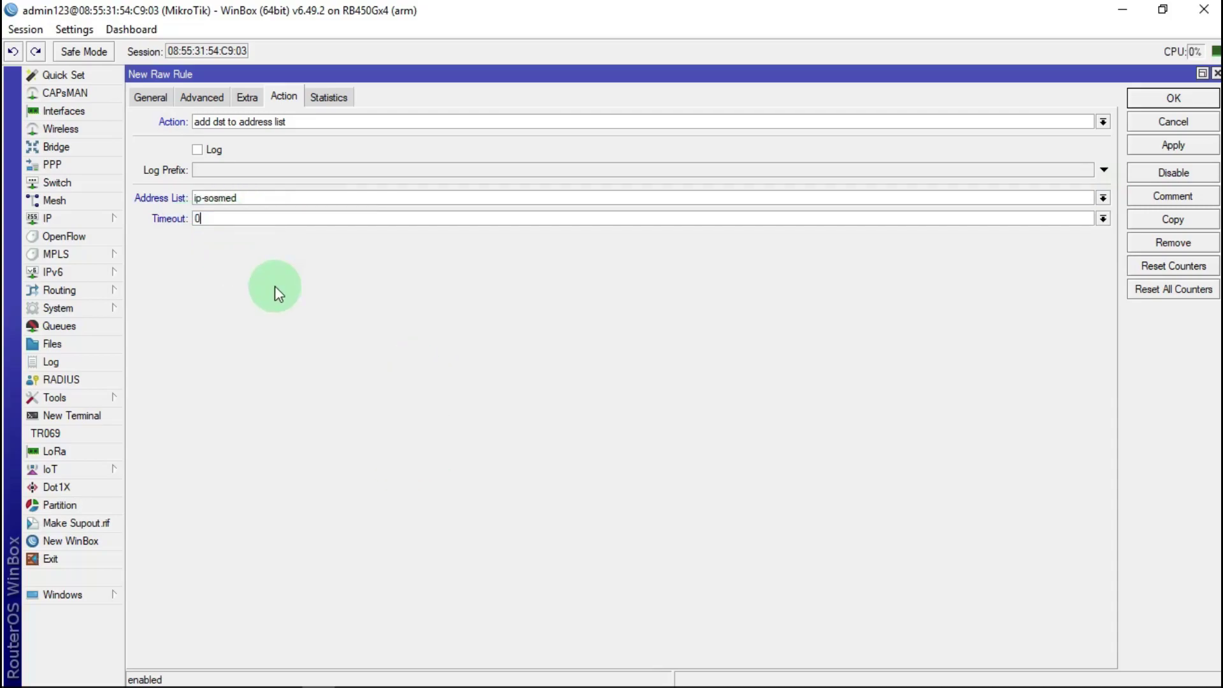
type("5:00:00")
left_click(1179, 146)
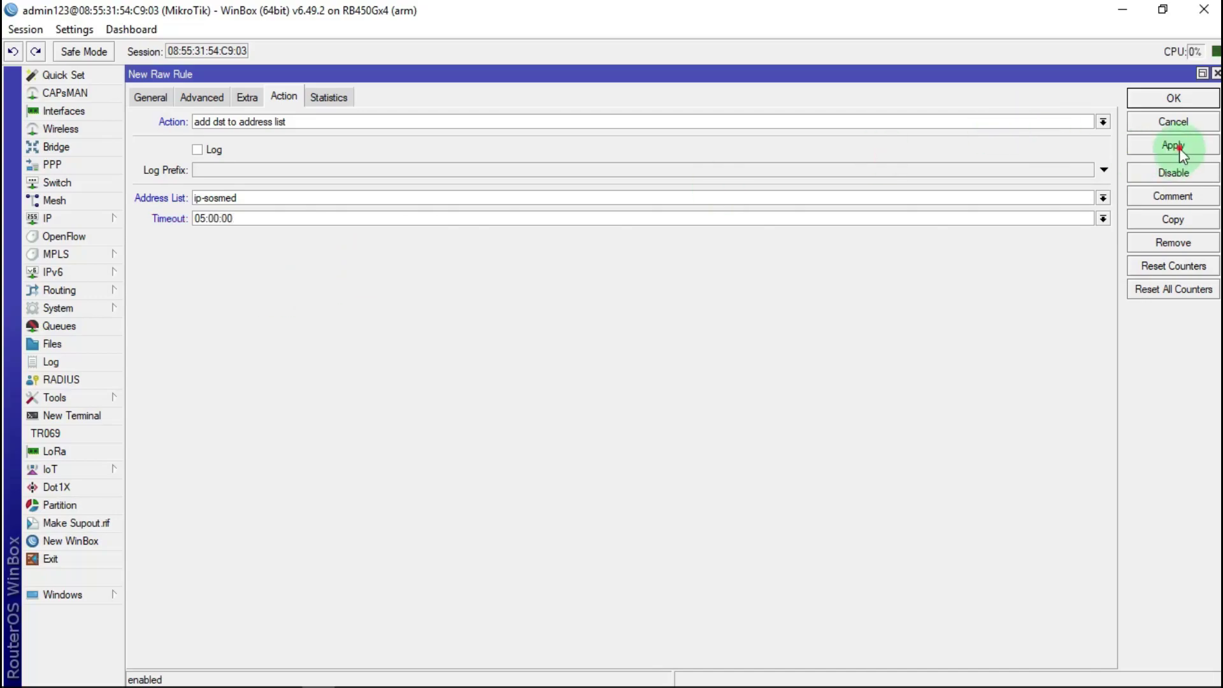
Step: Comment the rule as FACEBOOK, using the heading copied from the Notepad list, and close the rule
left_click(1176, 197)
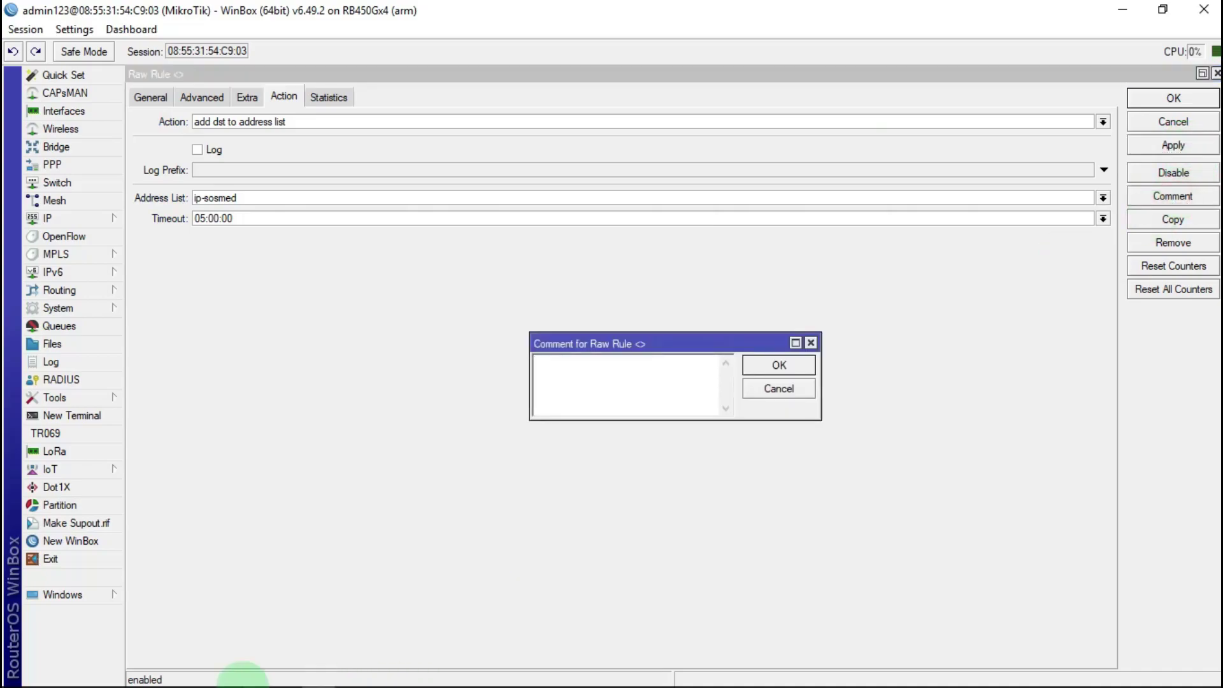
left_click(234, 678)
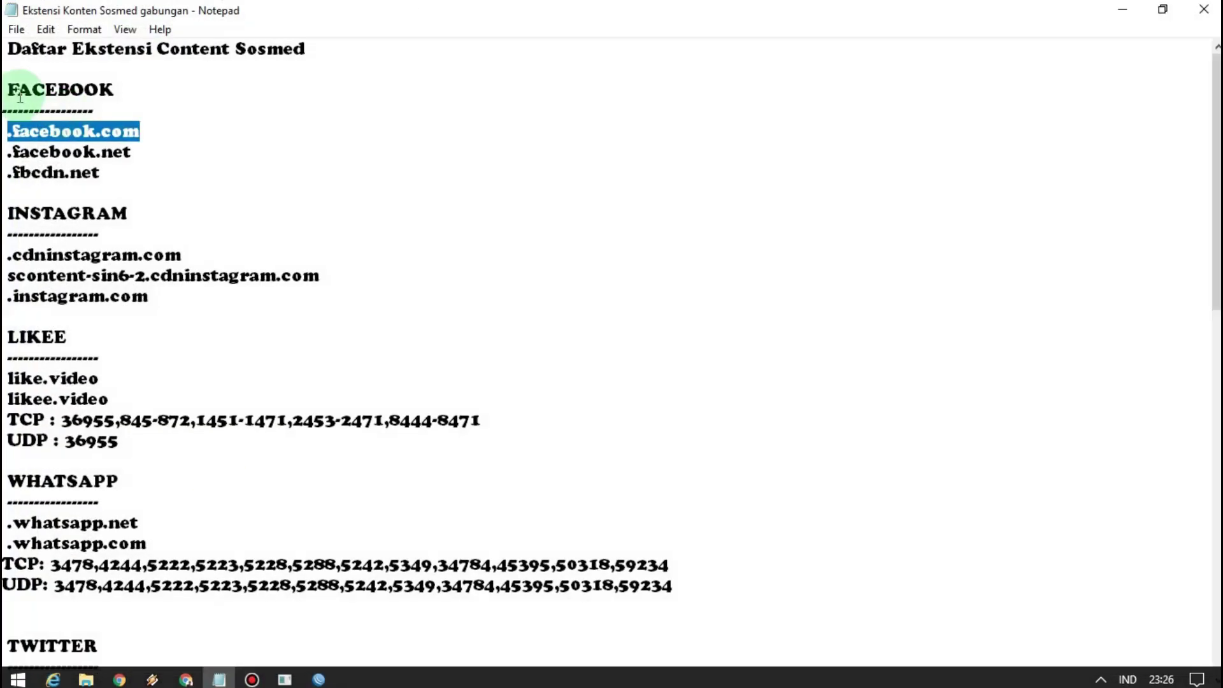
left_click_drag(7, 89, 113, 91)
right_click(83, 82)
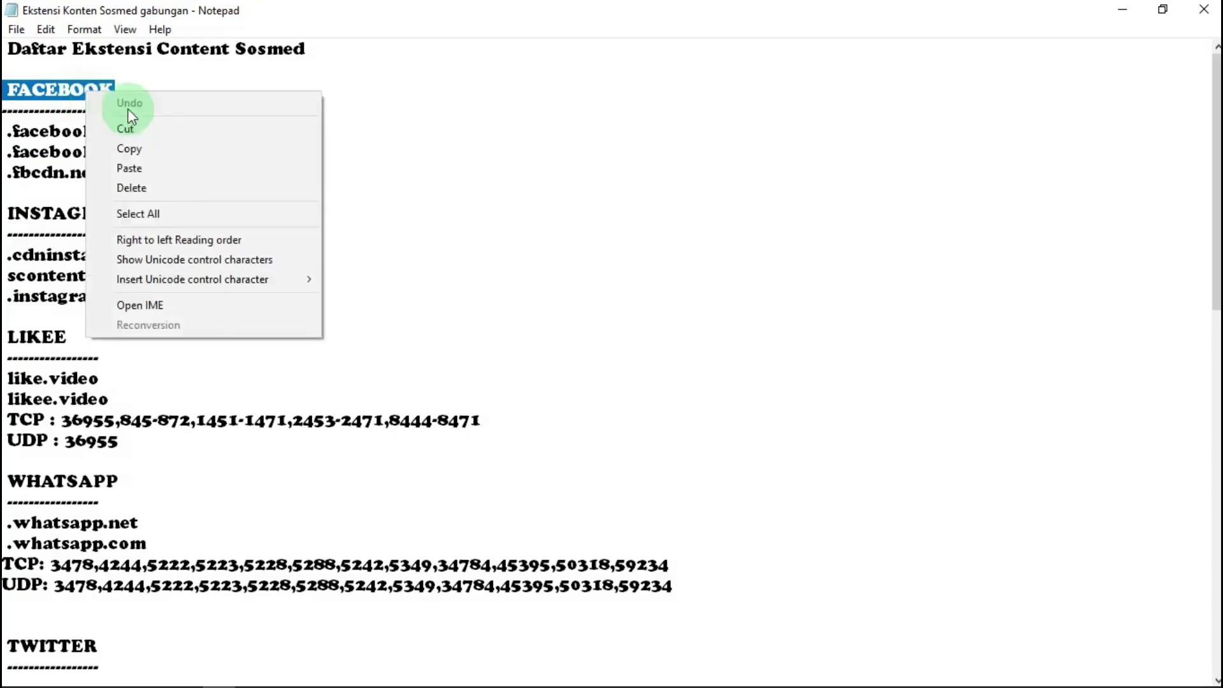
left_click(133, 151)
left_click(1122, 9)
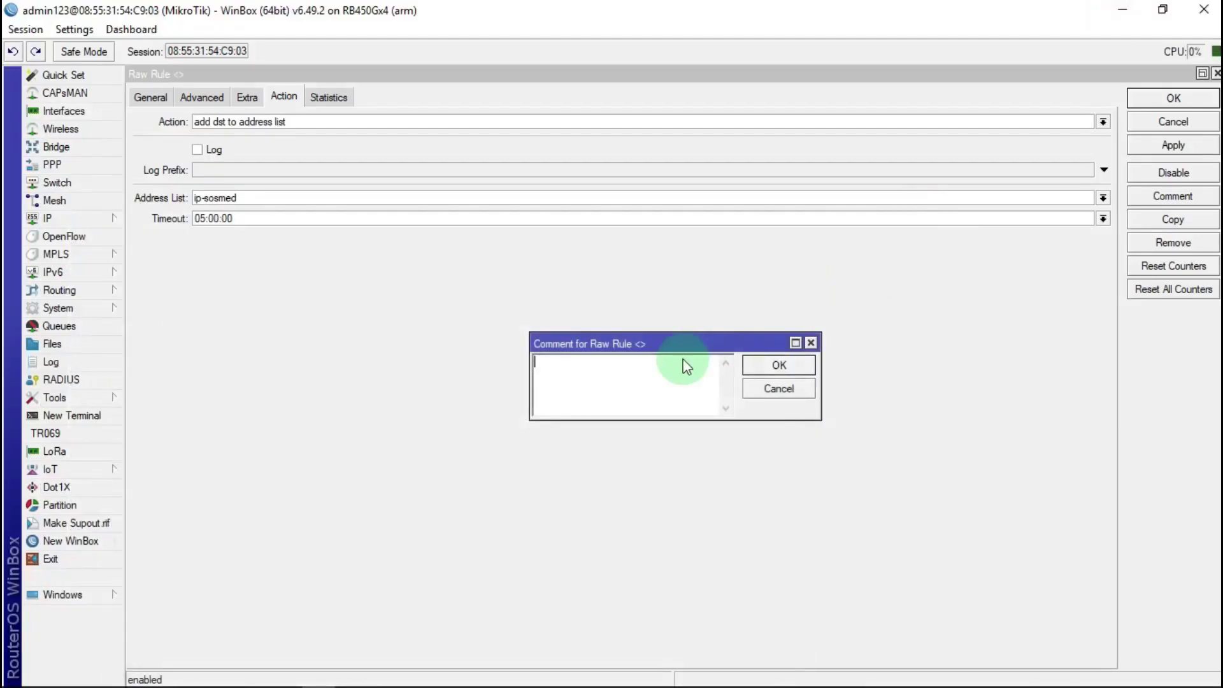
right_click(614, 394)
left_click(707, 467)
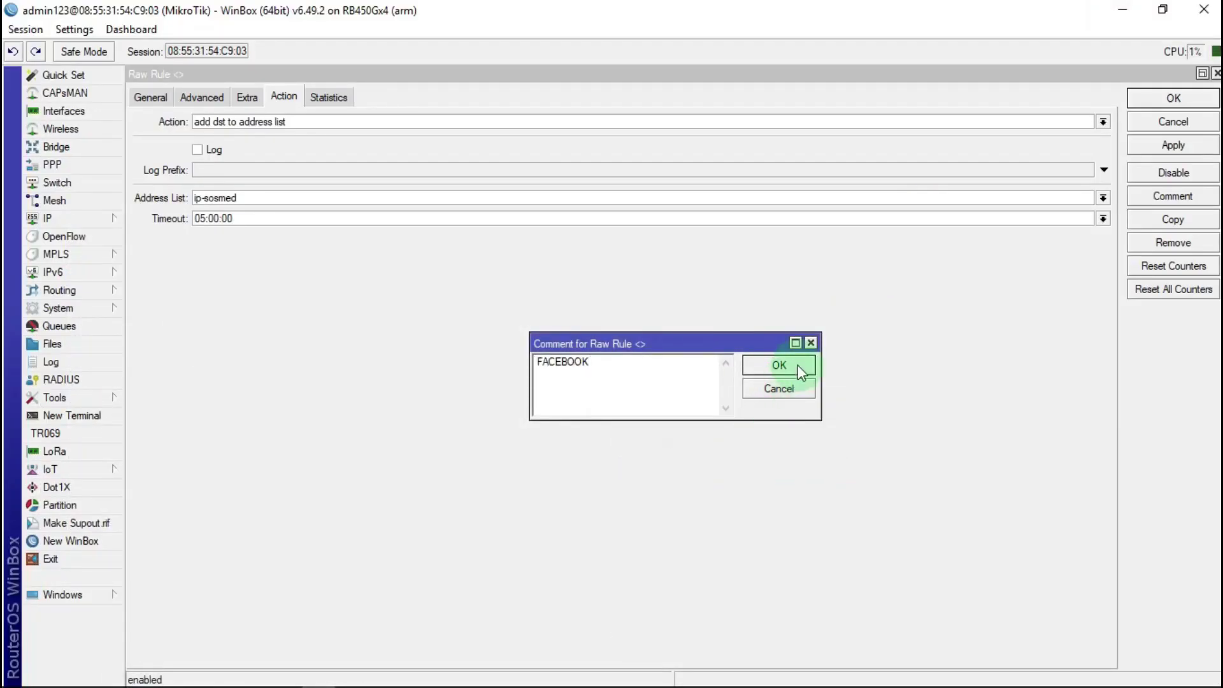
left_click(776, 364)
left_click(1160, 95)
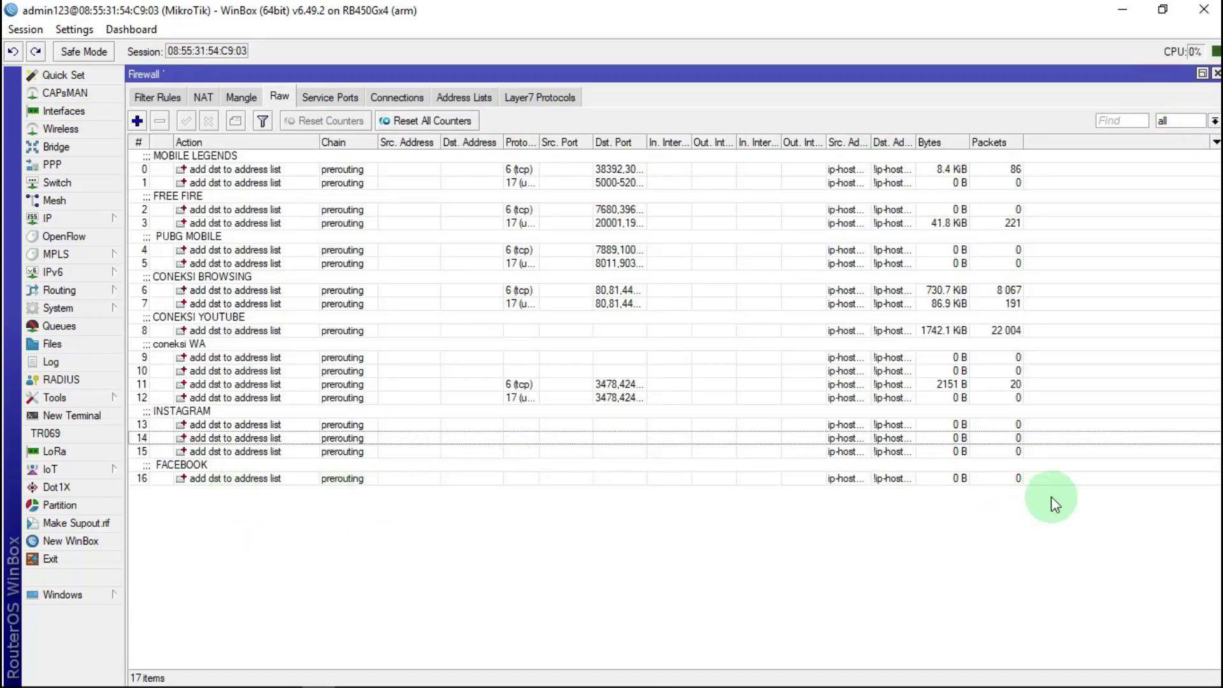
Step: Duplicate the FACEBOOK raw firewall rule and check the Facebook domains in the Notepad content list
double_click(224, 478)
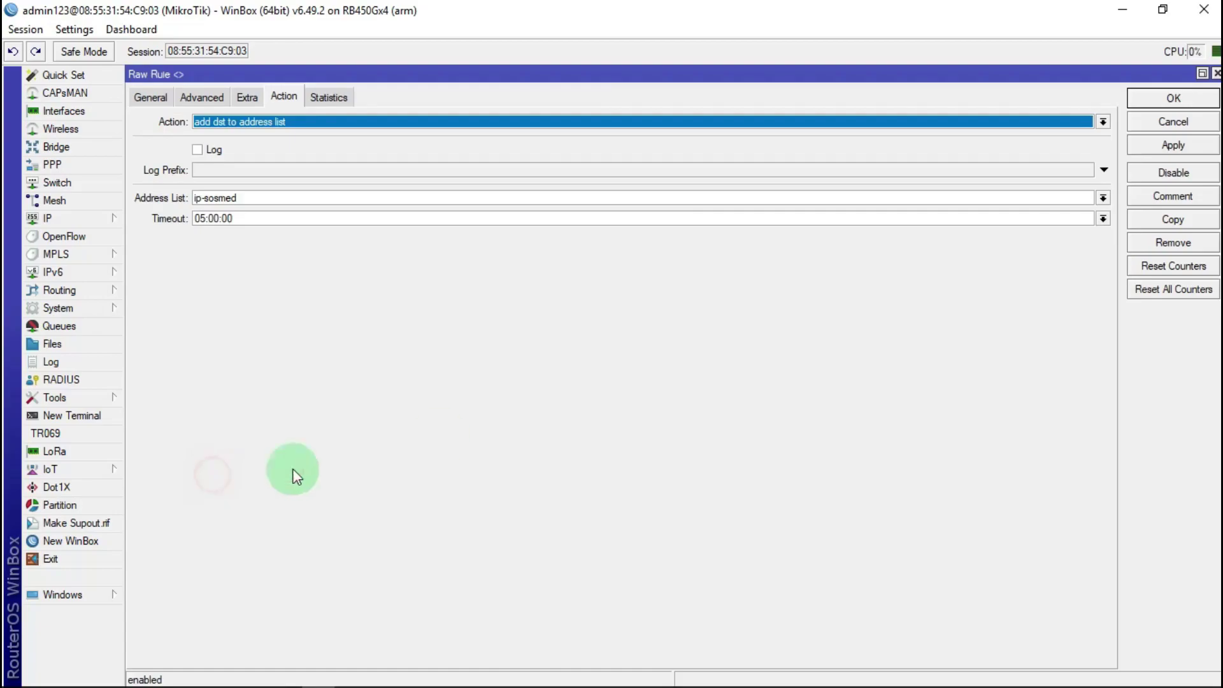
left_click(1173, 219)
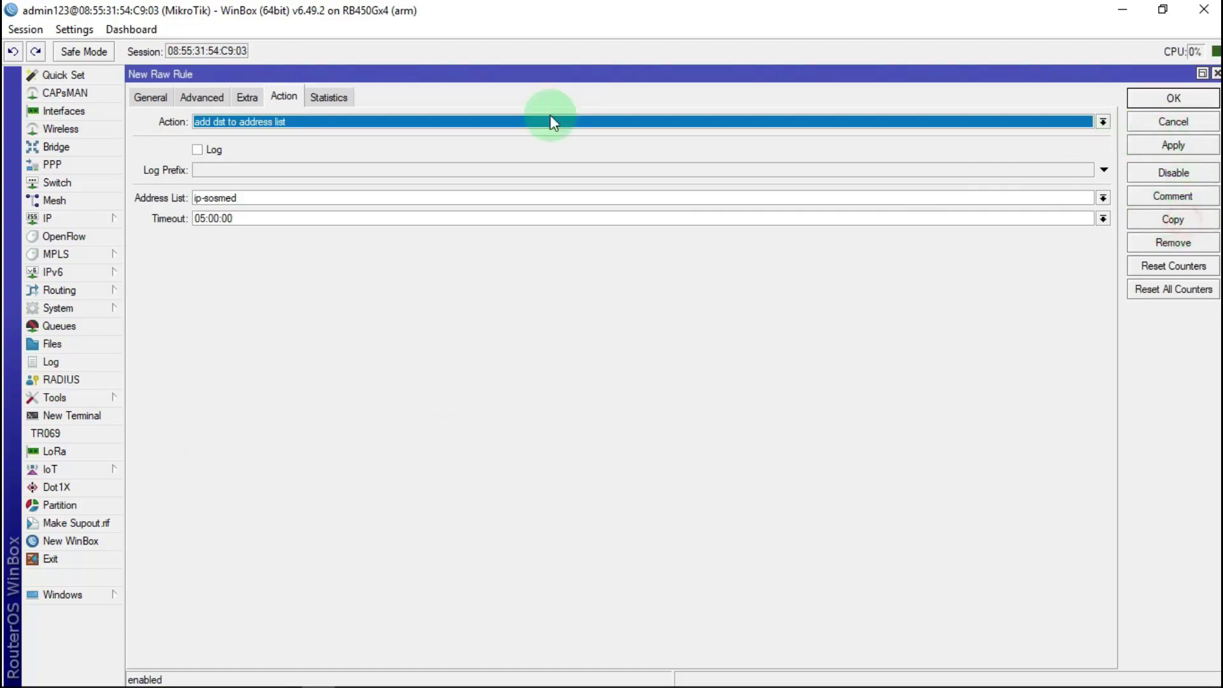
left_click(158, 98)
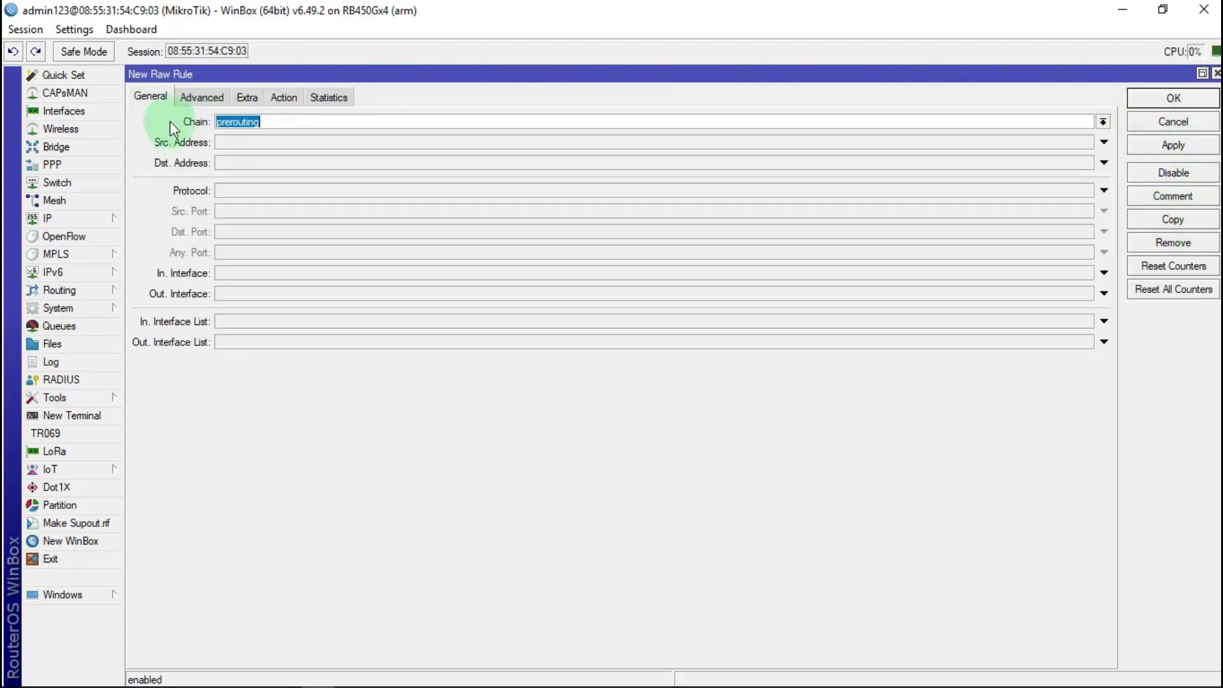
left_click(202, 97)
left_click(344, 169)
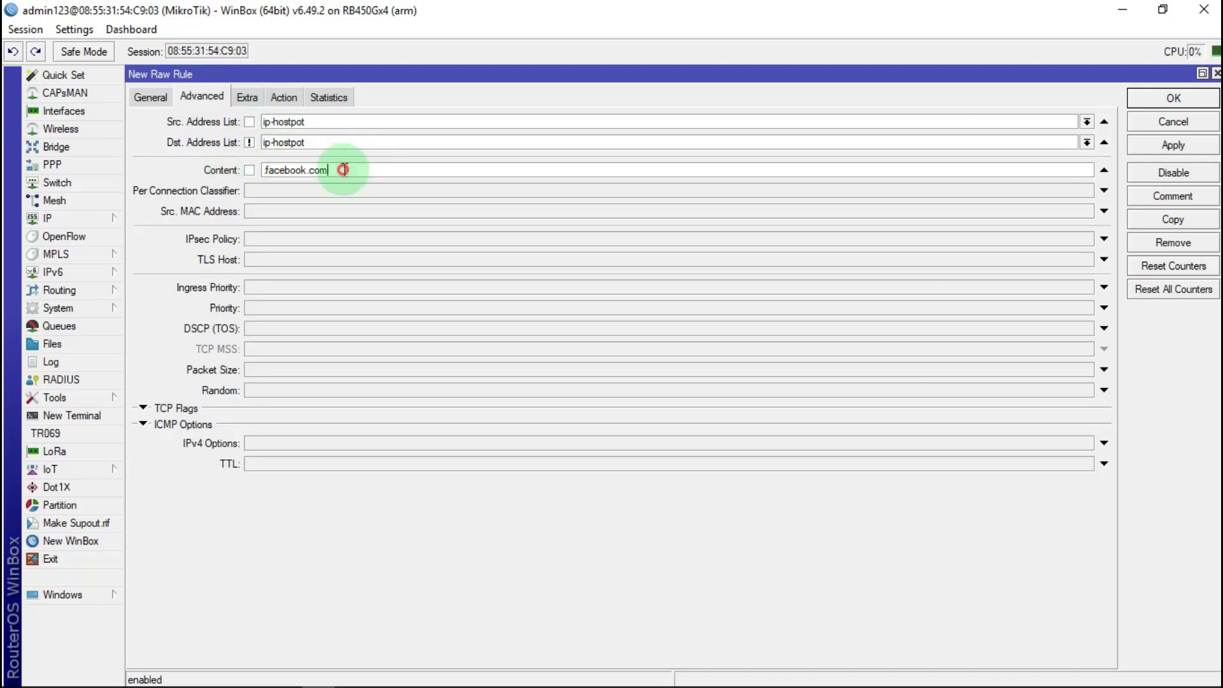
left_click(218, 682)
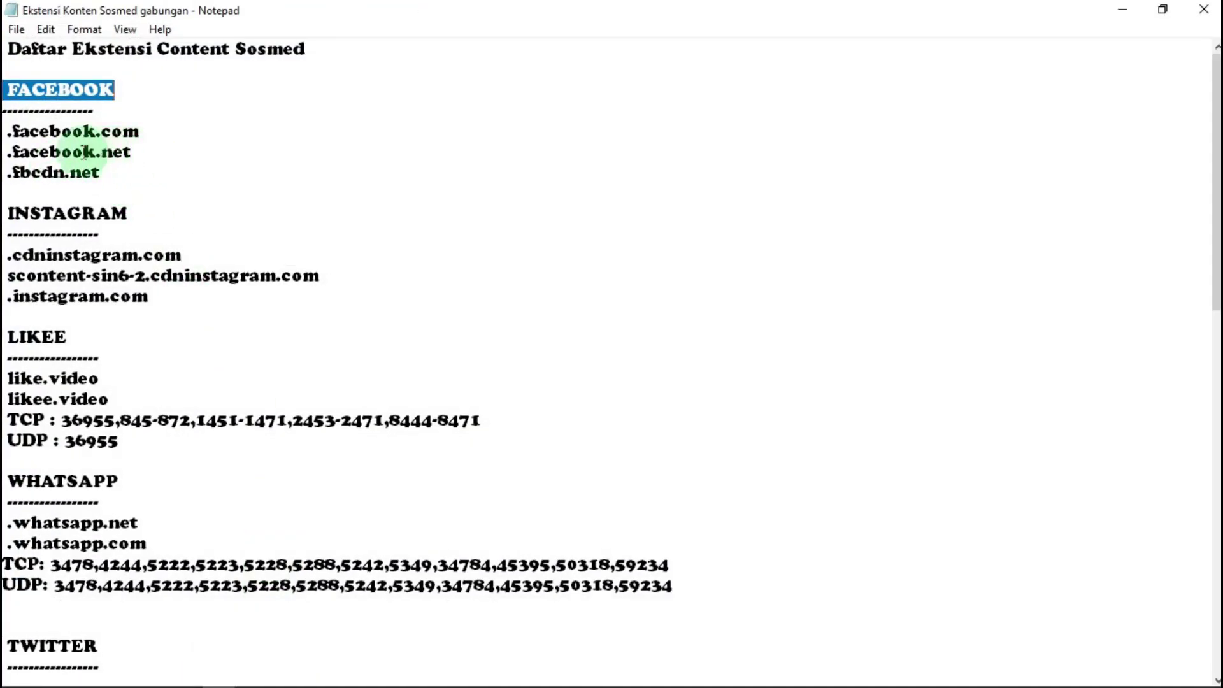
left_click(1121, 8)
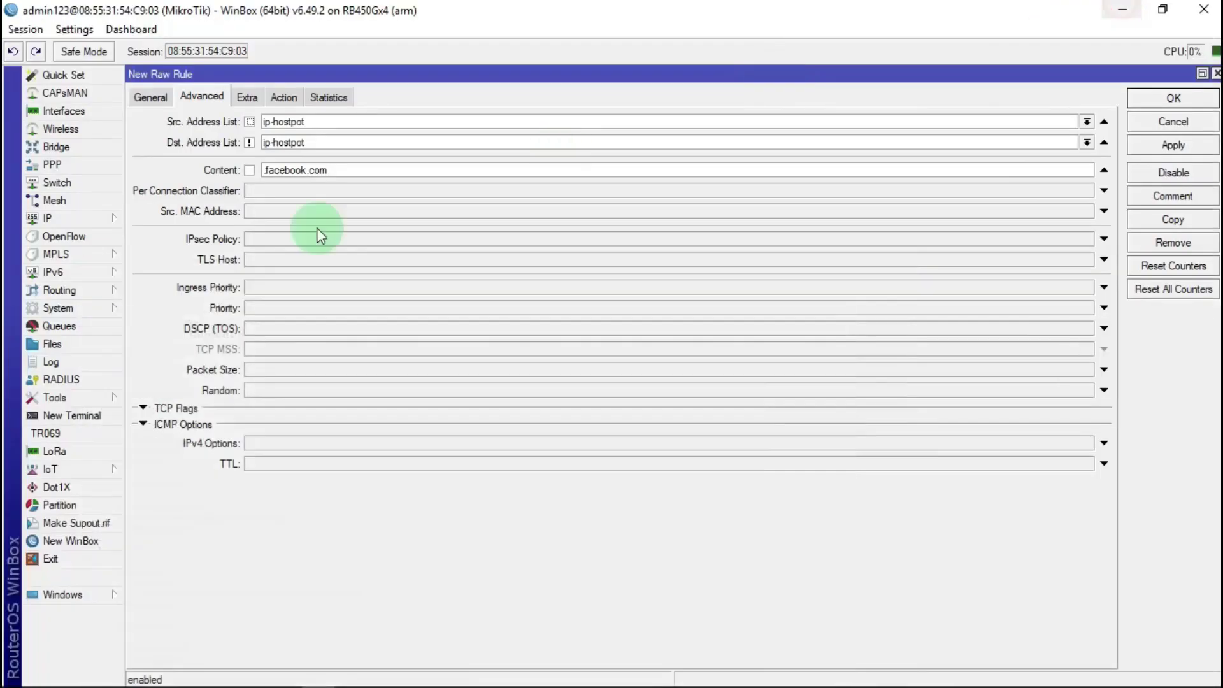
Step: Set the duplicated raw rule's Content to .facebook.net and save the rule with its existing address-list action
left_click(348, 169)
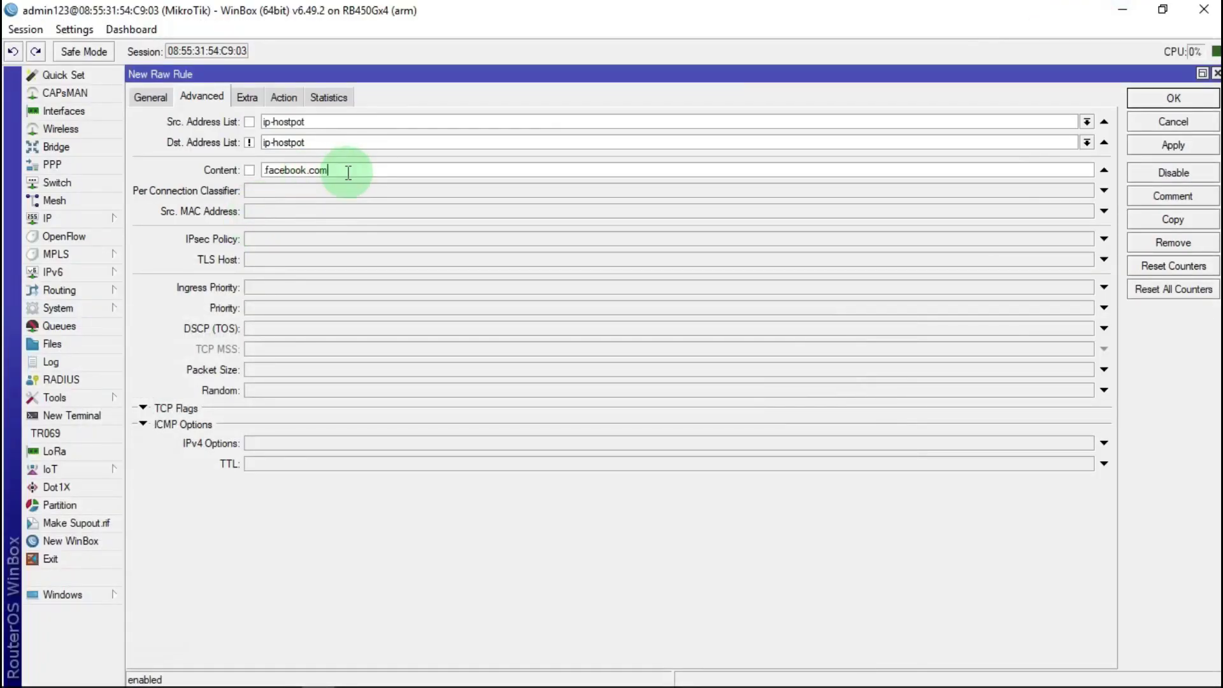
key("BackSpace")
key("BackSpace")
key("BackSpace")
type("net")
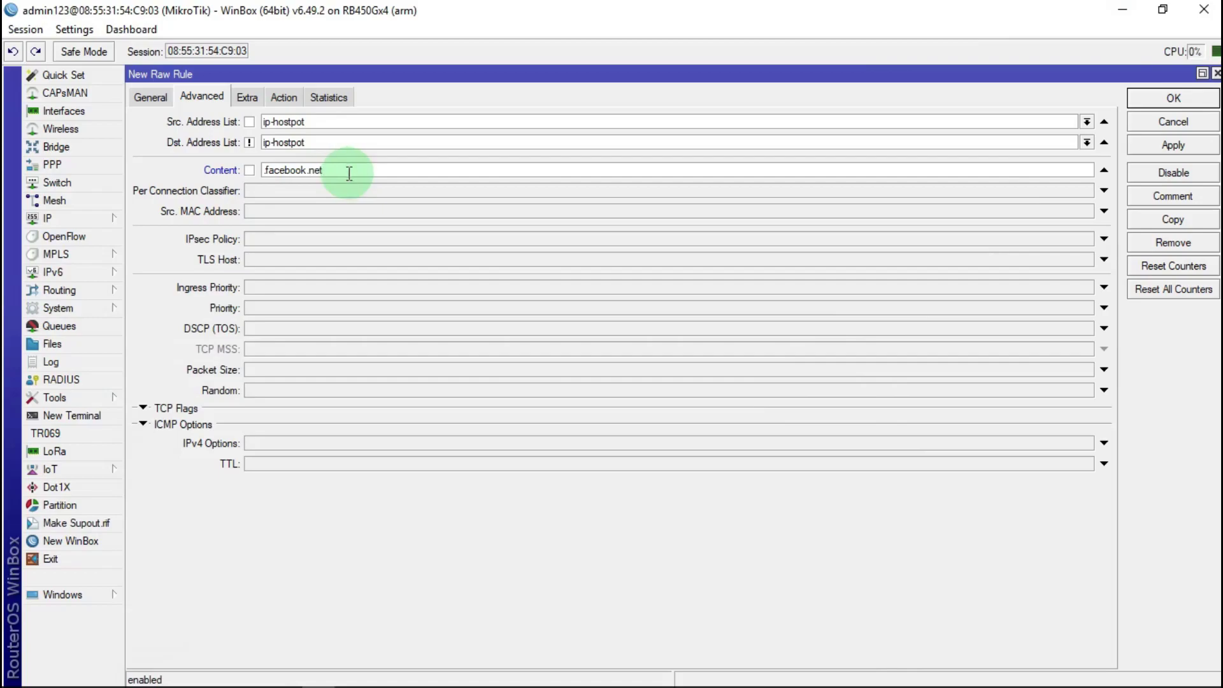
left_click(293, 91)
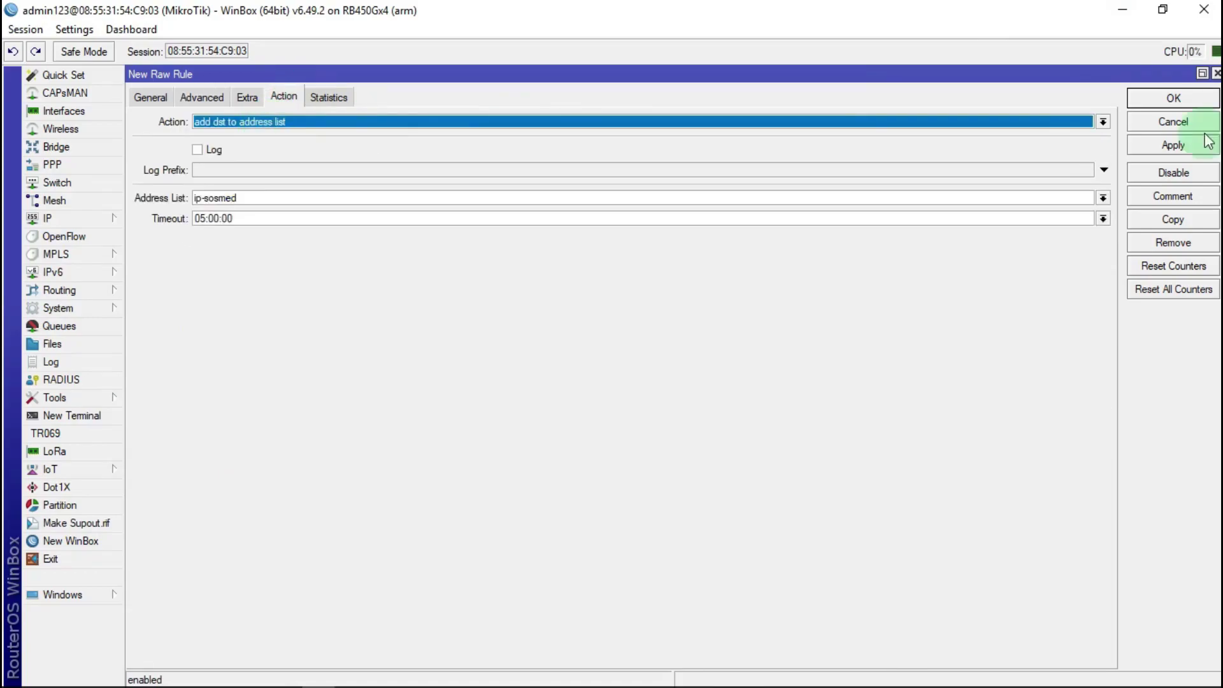
left_click(1172, 145)
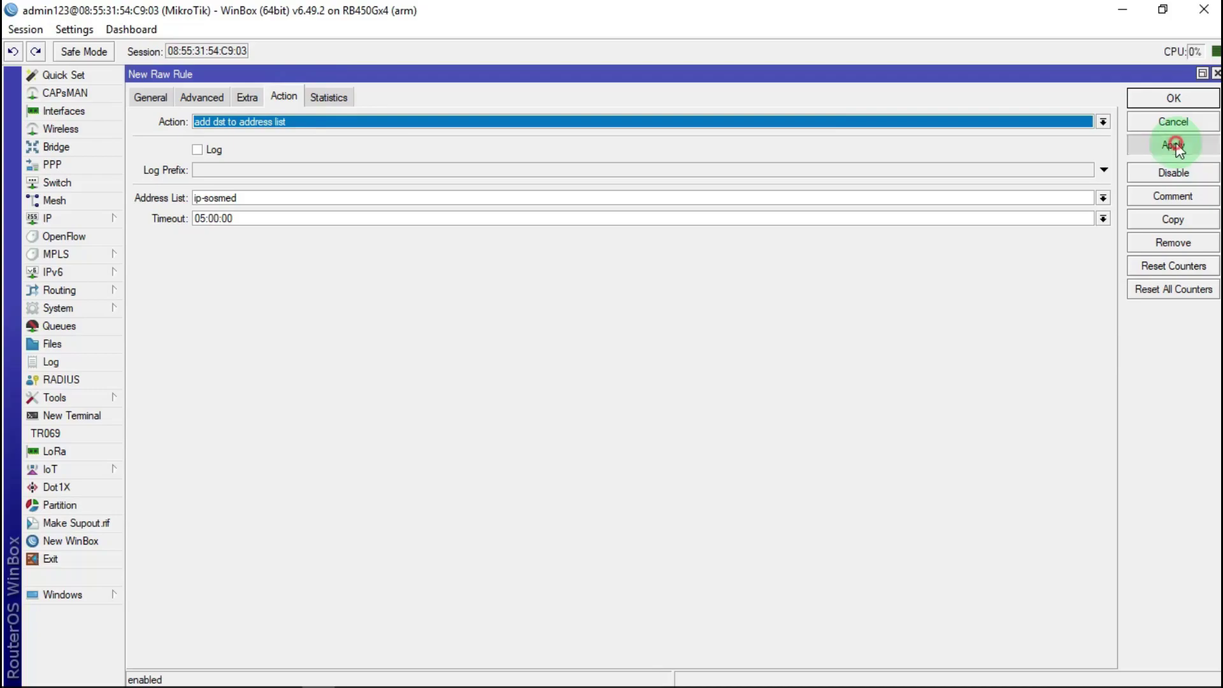
left_click(1207, 104)
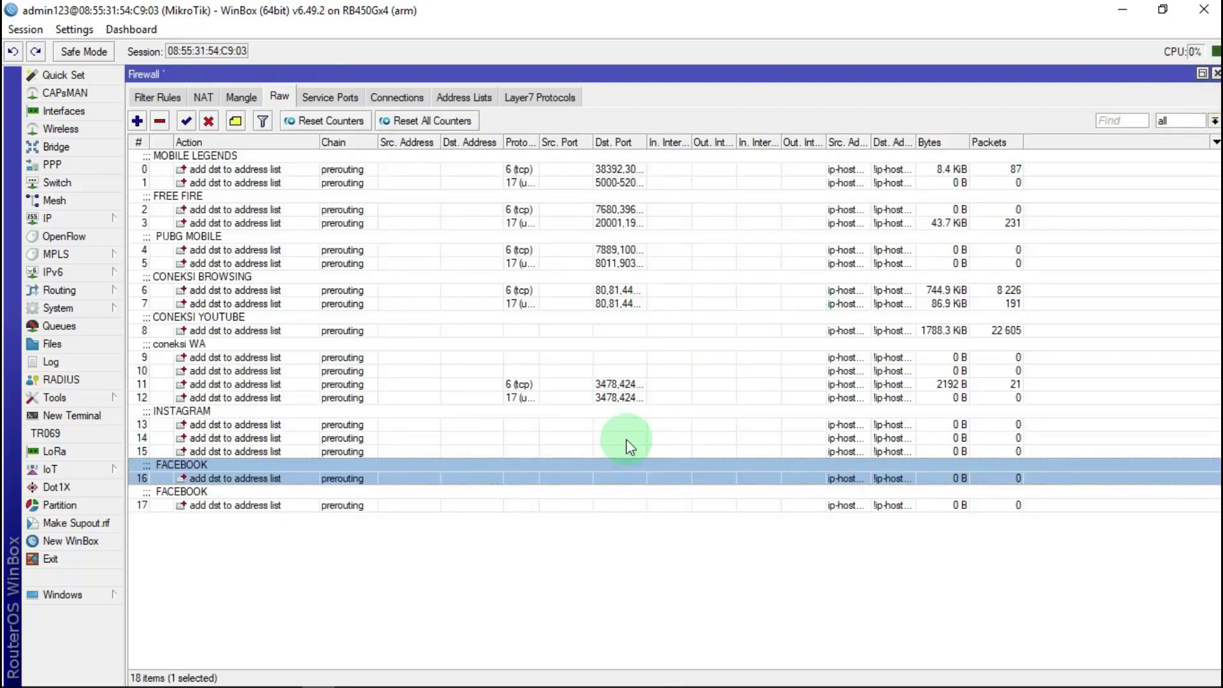
Step: Clear the FACEBOOK comment from the duplicated raw rule and save it
double_click(181, 488)
left_click(1170, 196)
key("BackSpace")
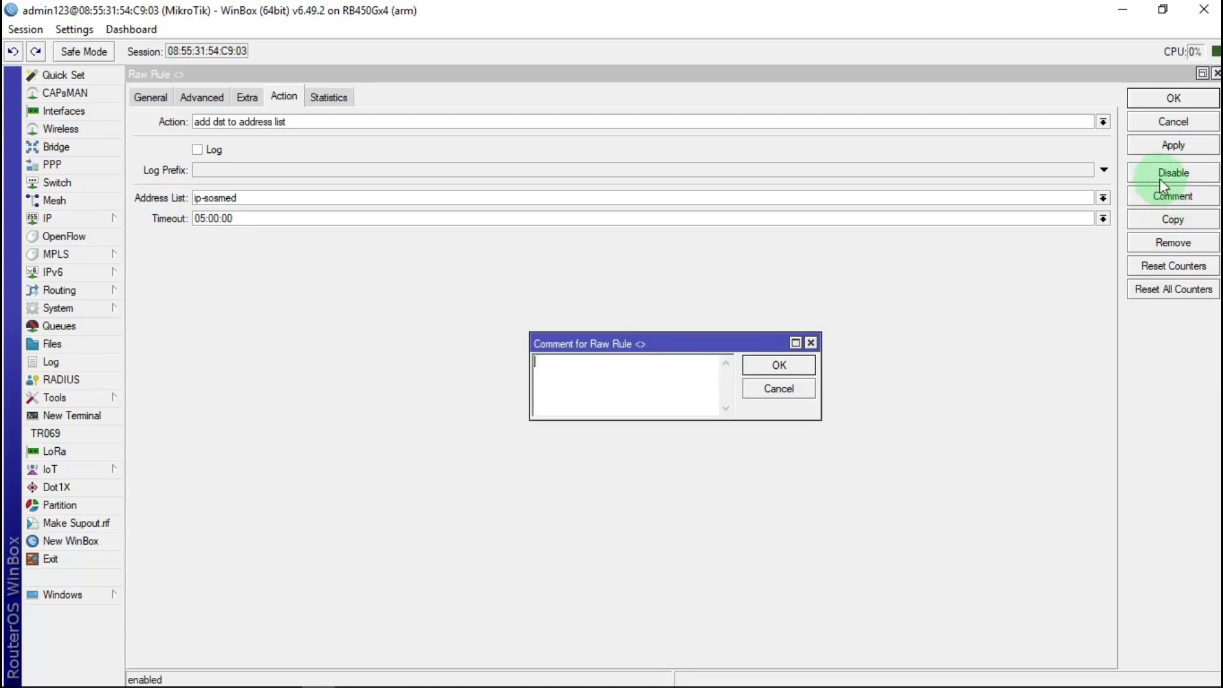
left_click(794, 366)
left_click(1197, 102)
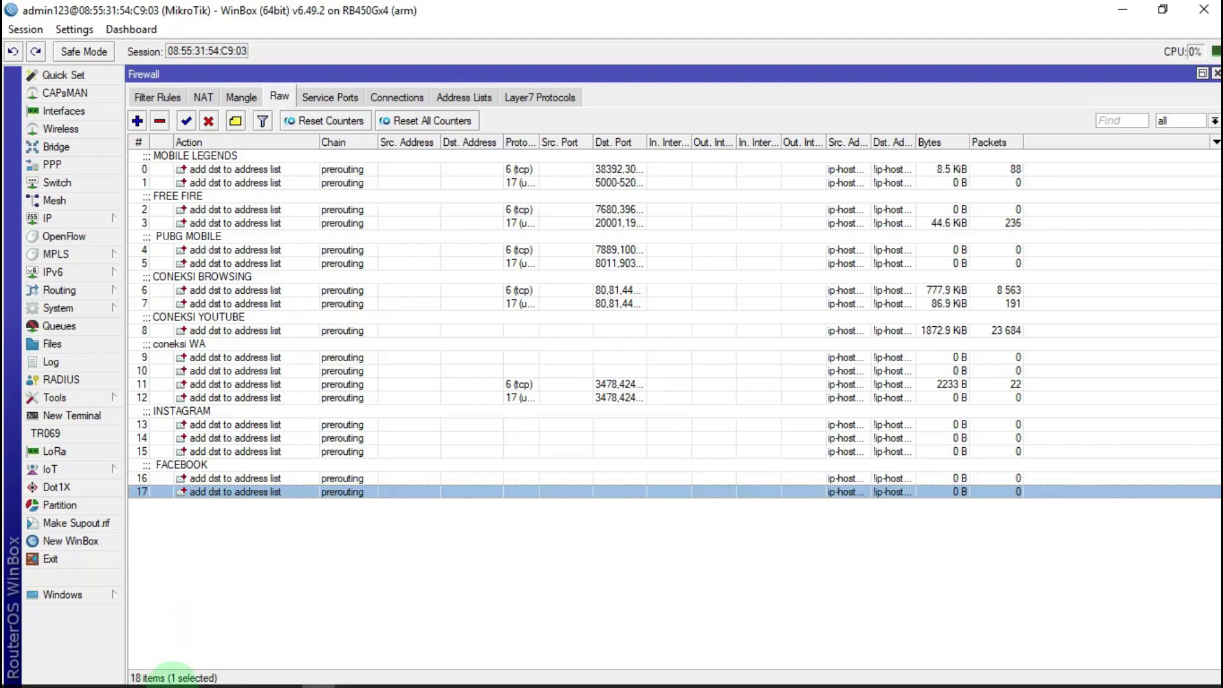
Step: Review the remaining social media domains and ports in the Notepad content list
left_click(221, 676)
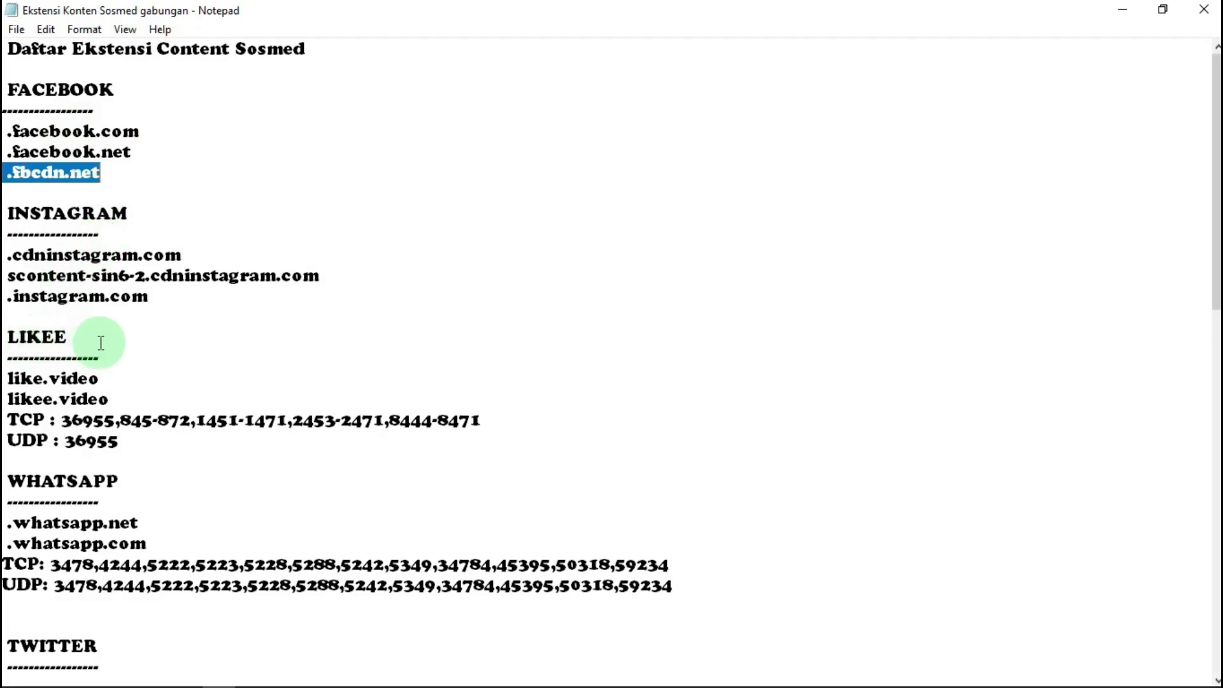
scroll(134, 427, "down", 1)
scroll(76, 433, "down", 3)
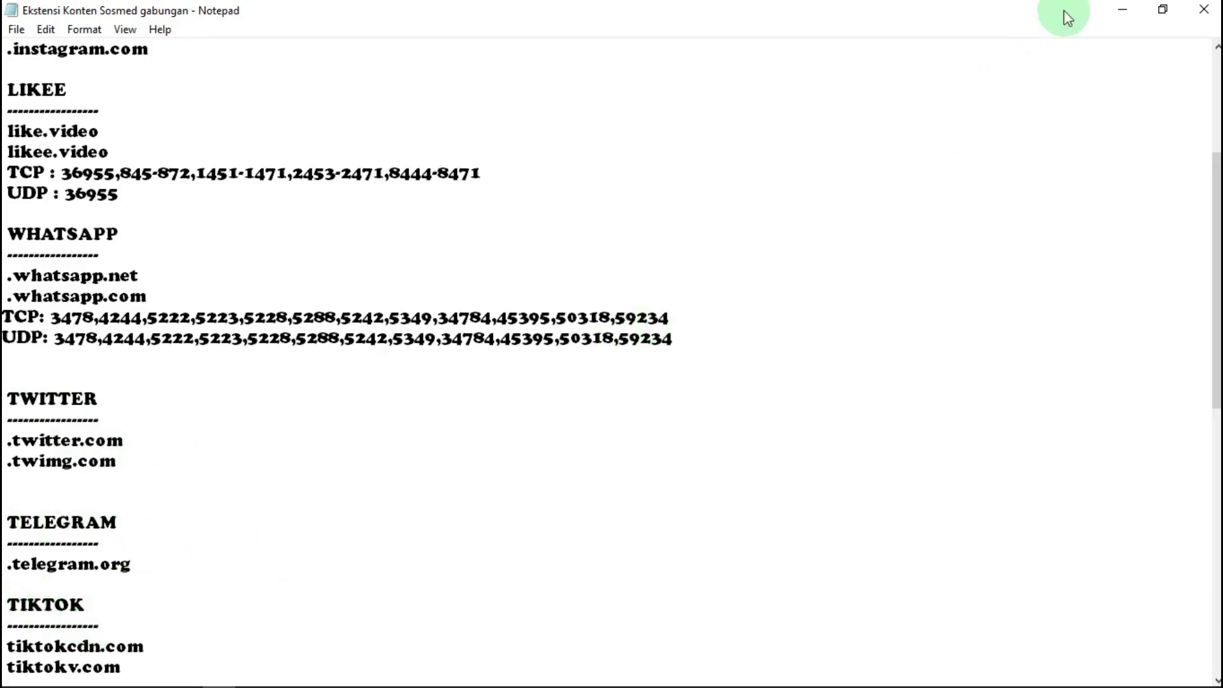
left_click(1120, 13)
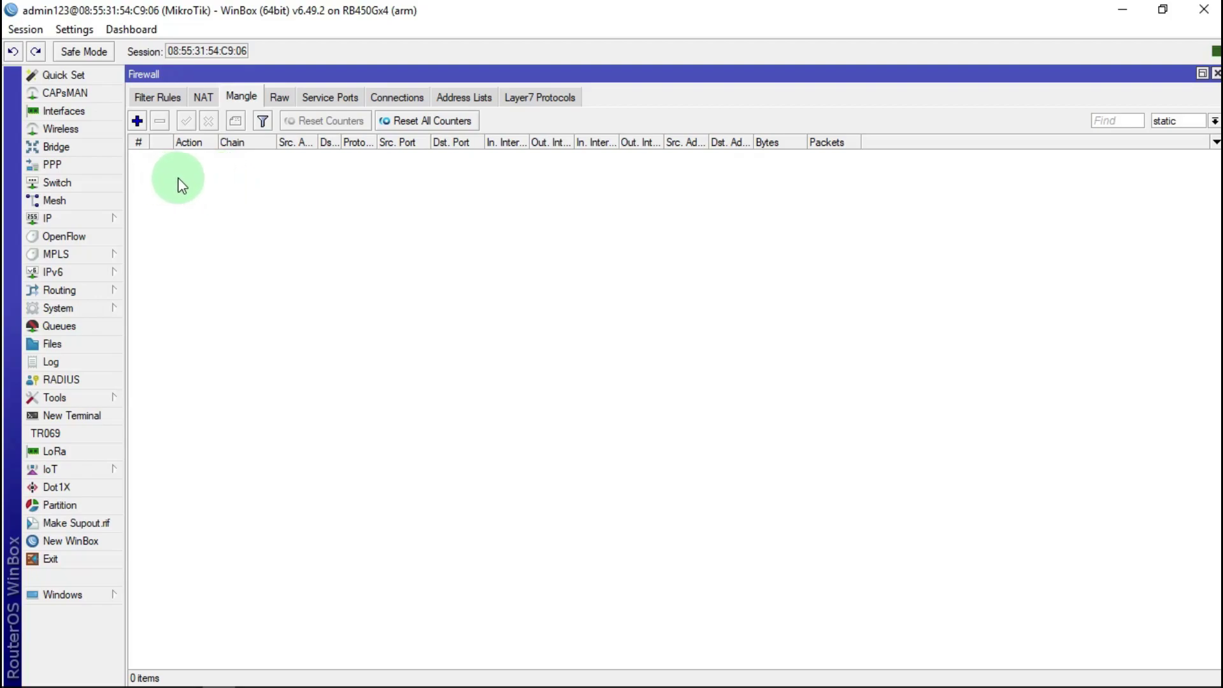
Step: Start a new mangle rule with the chain set to postrouting and the protocol set to icmp
left_click(136, 121)
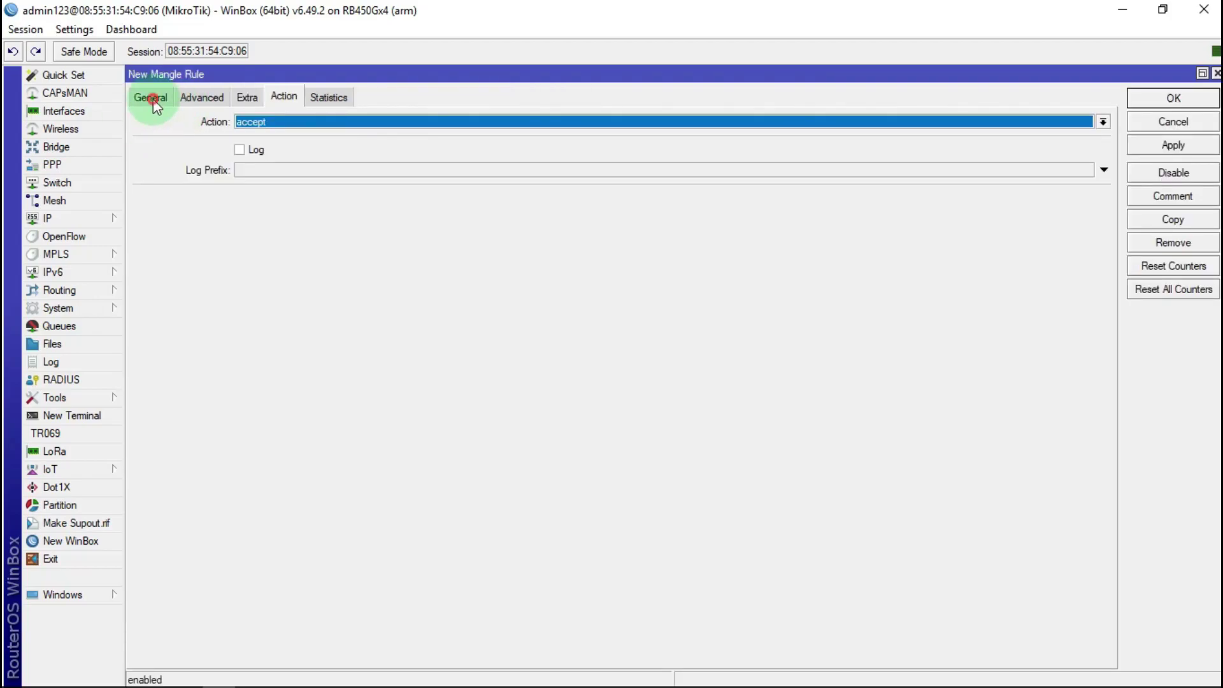
left_click(153, 98)
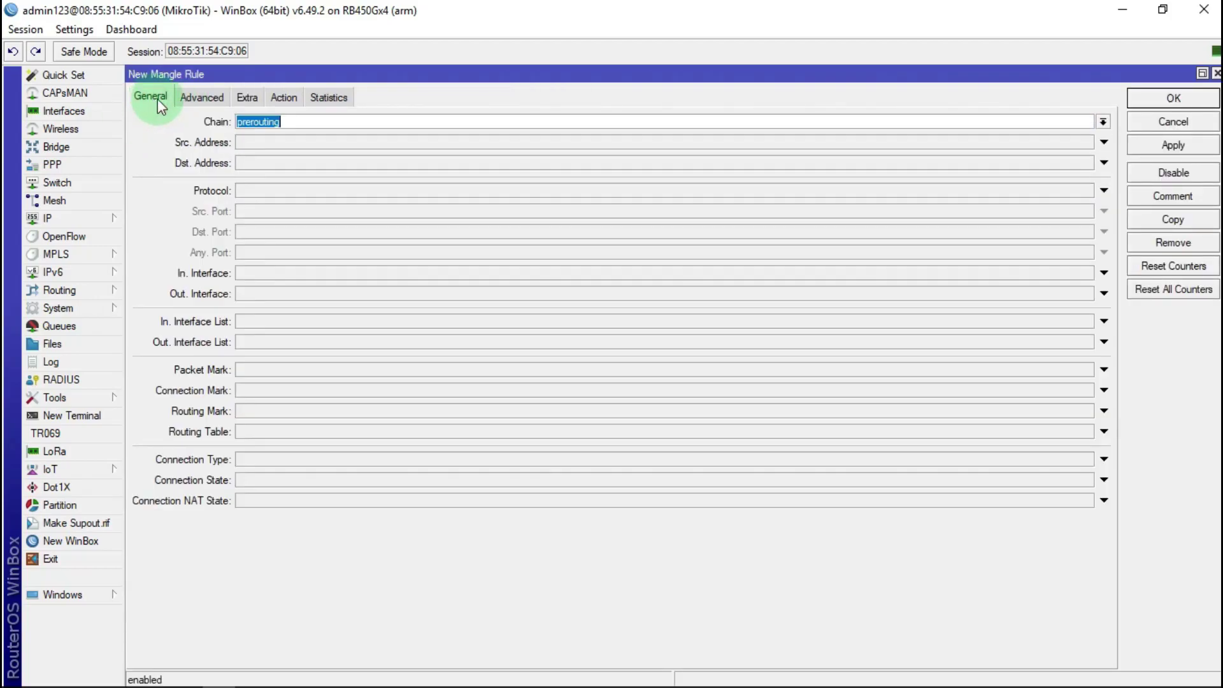
left_click(1102, 121)
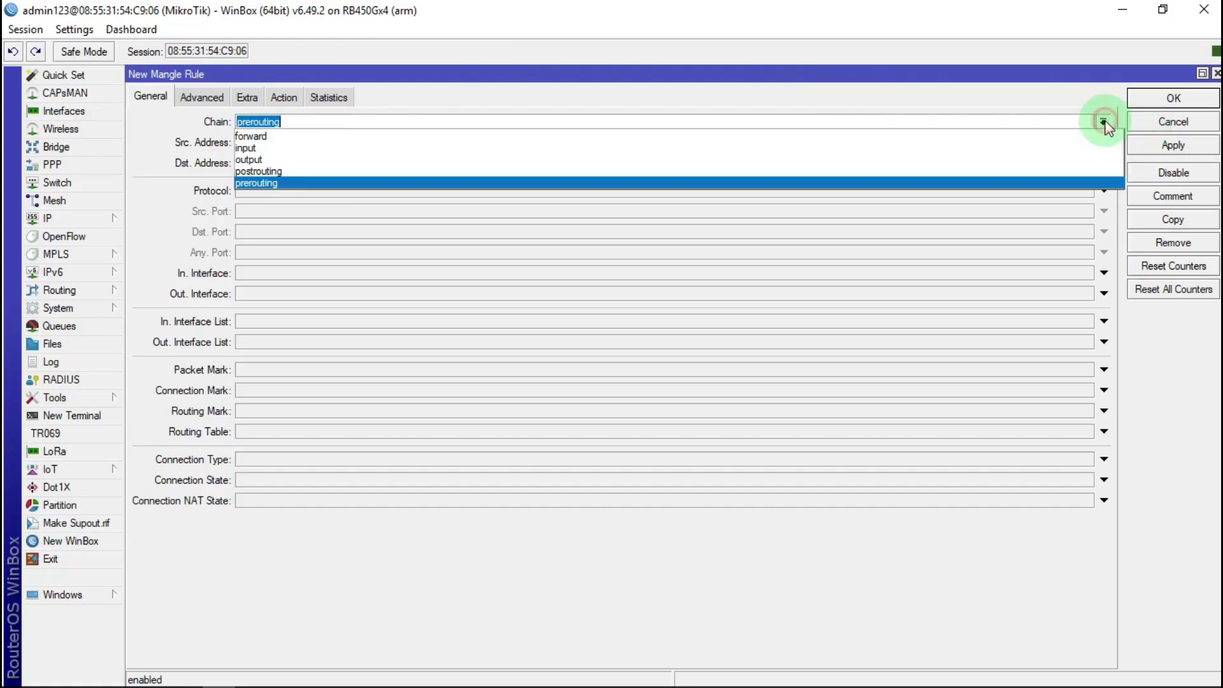
left_click(288, 172)
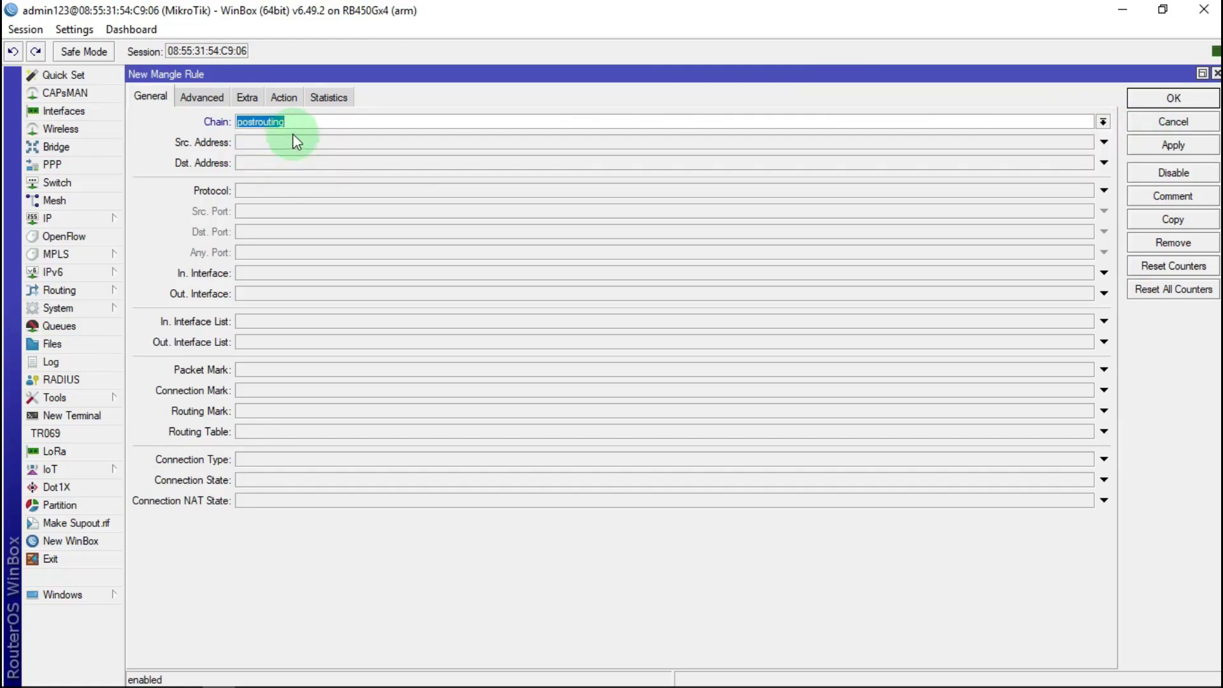
left_click(274, 190)
left_click(1087, 191)
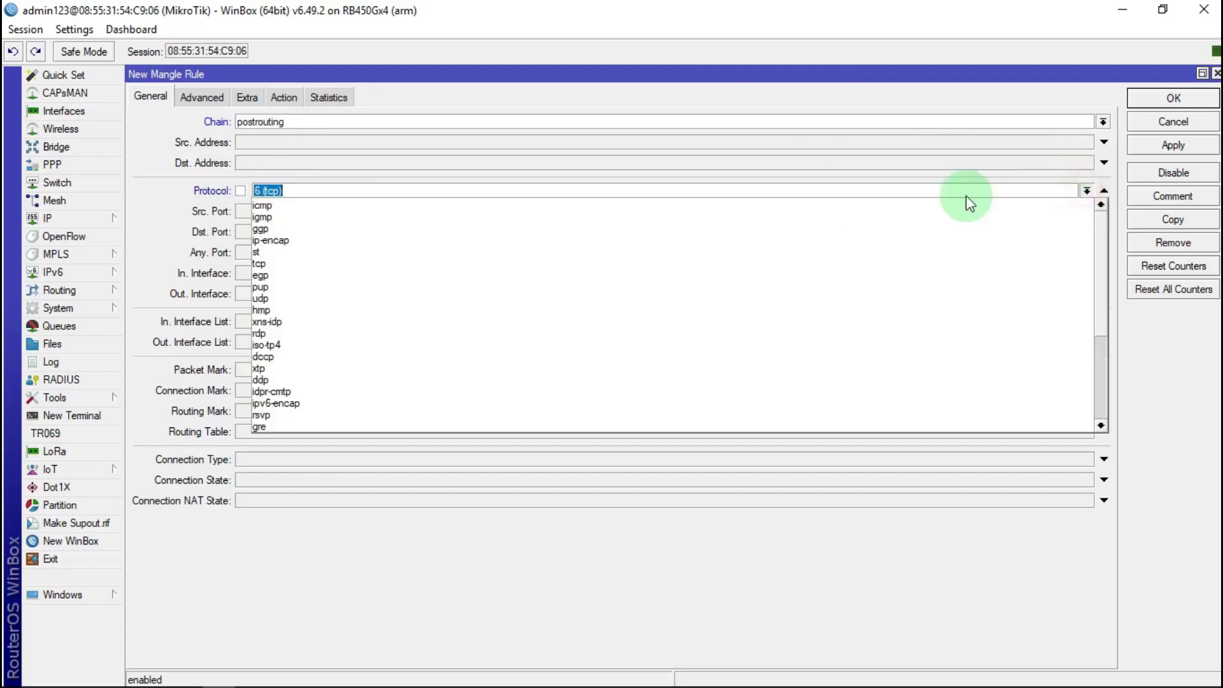
left_click(336, 209)
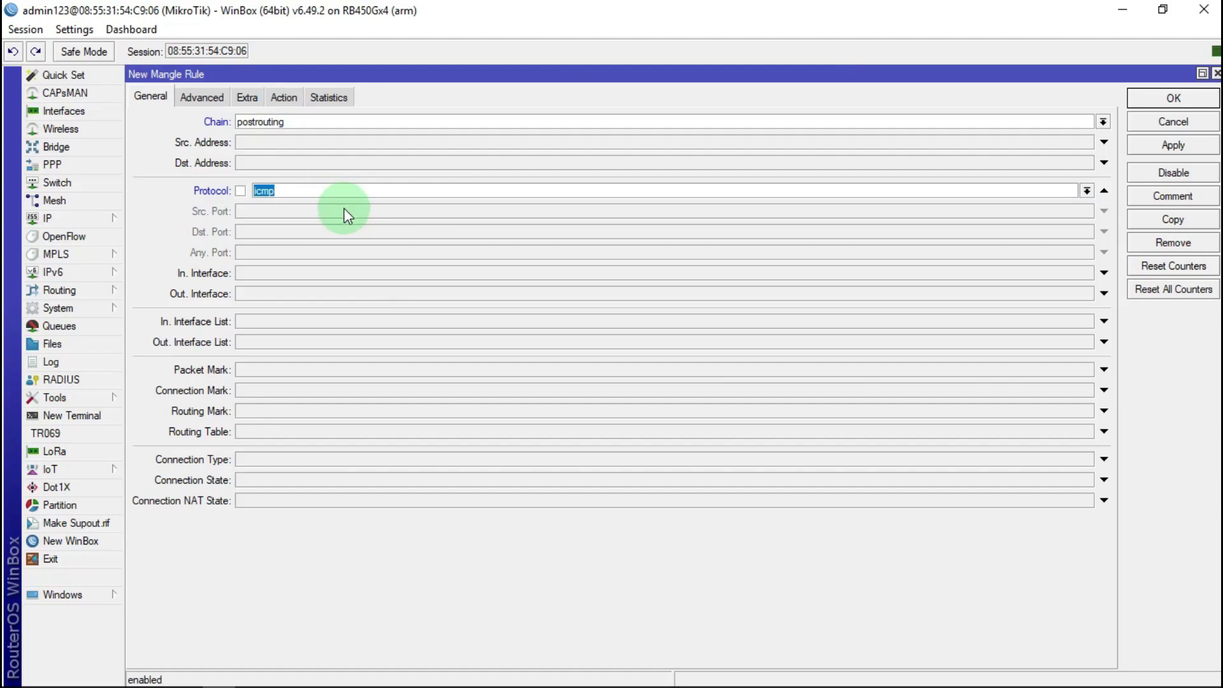
Step: Set the mangle rule's source address list to ip-hostpot and its destination address list to not ip-hostpot
left_click(213, 97)
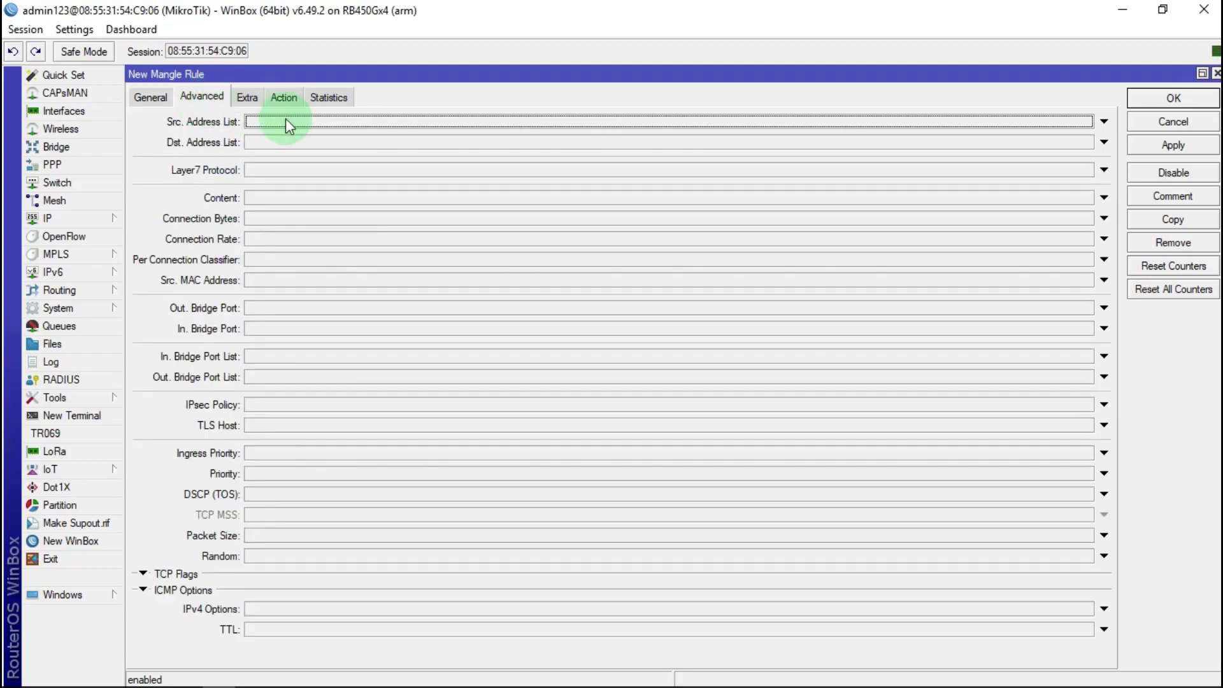
left_click(265, 126)
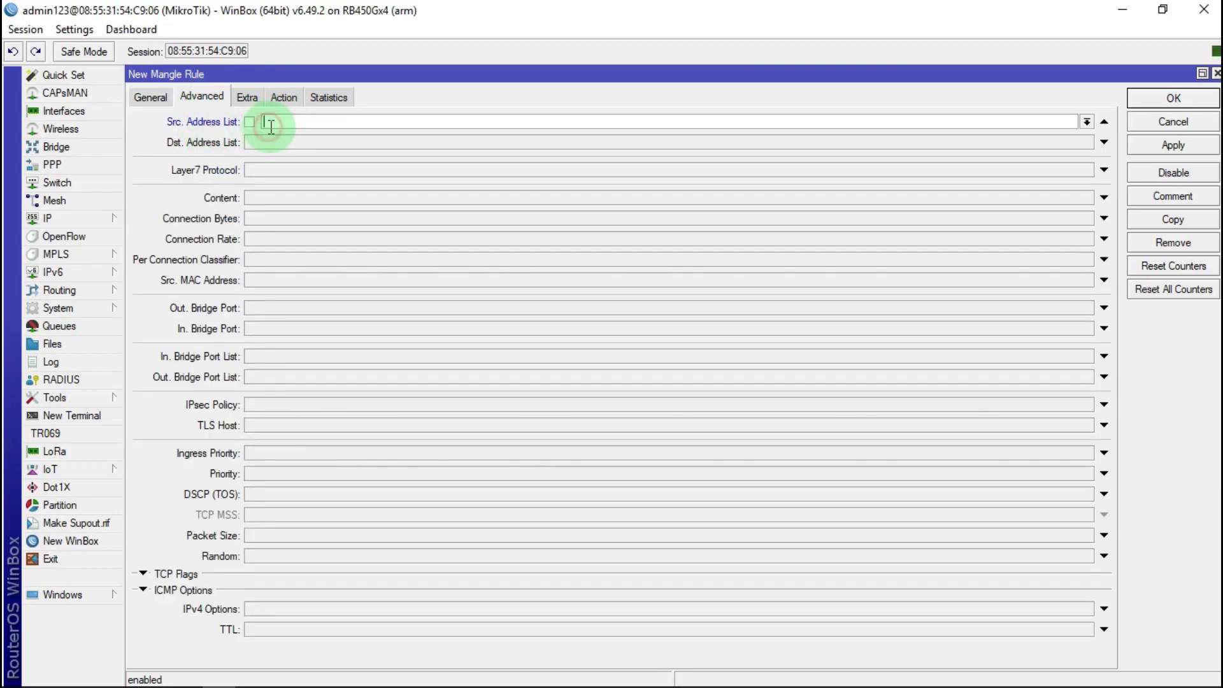
left_click(1087, 122)
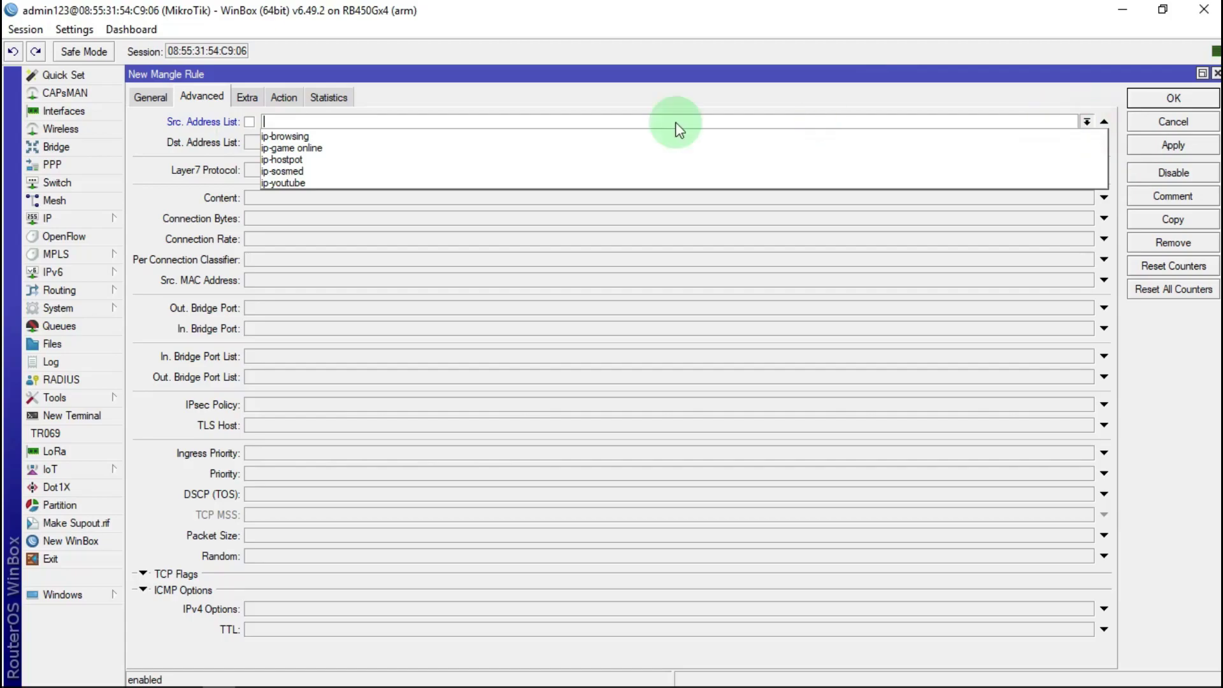
left_click(311, 159)
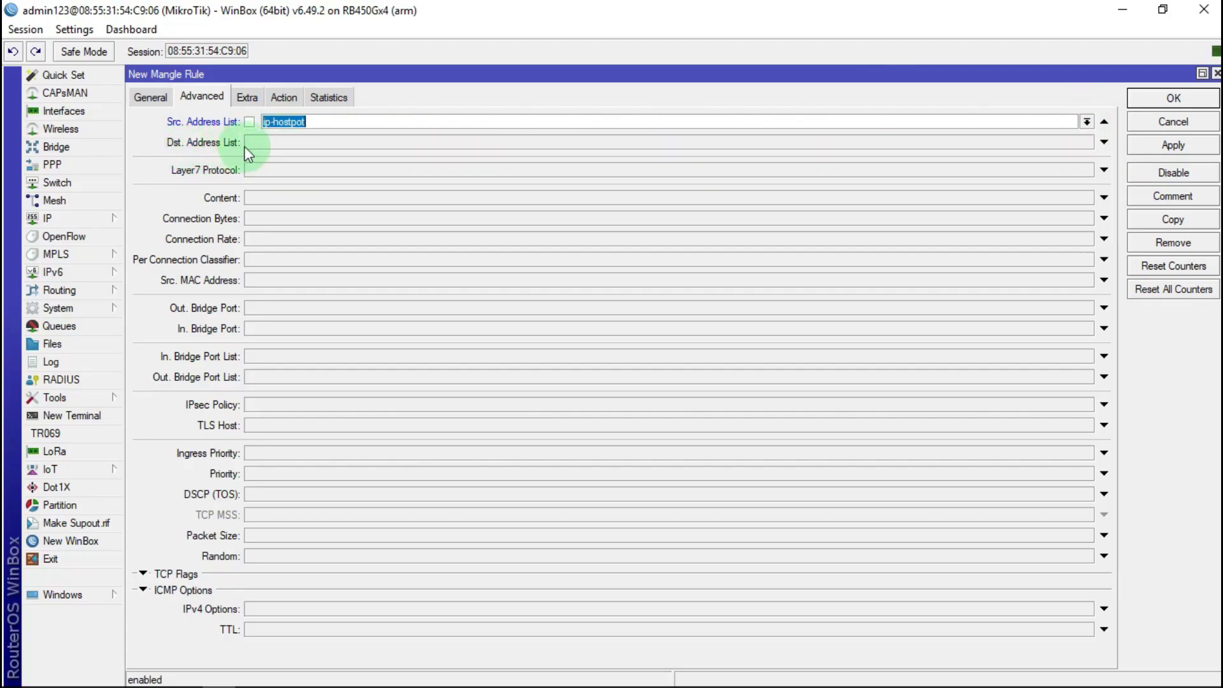
left_click(296, 144)
left_click(1085, 142)
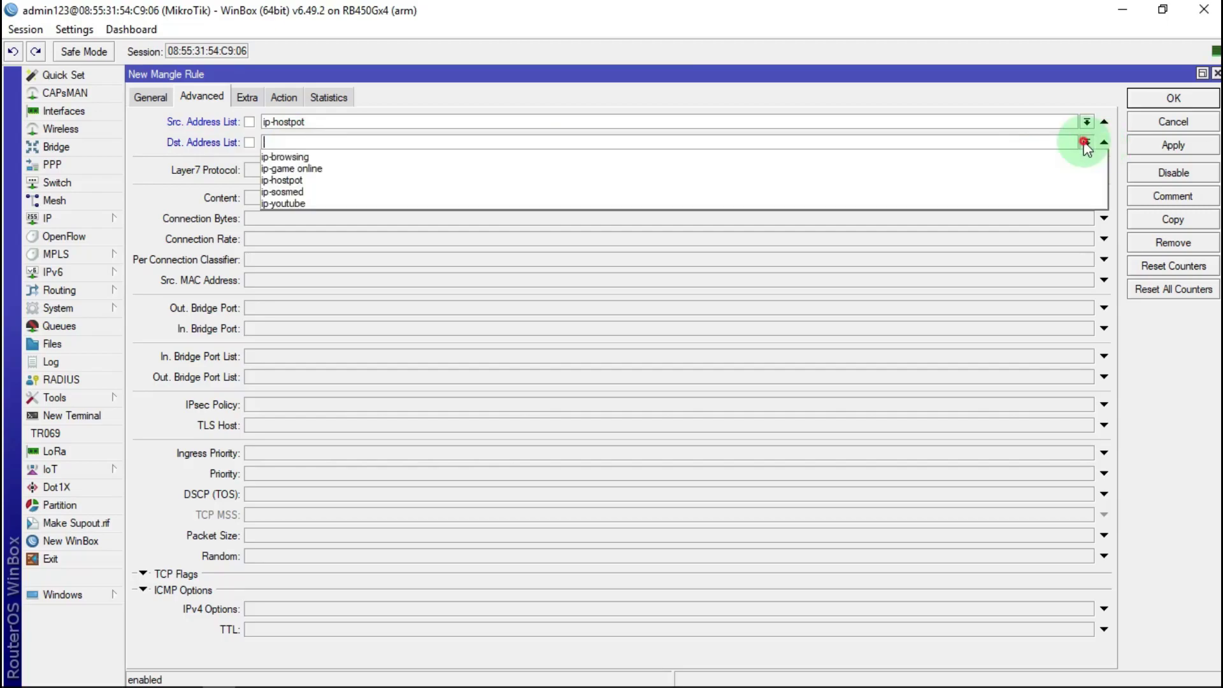
left_click(286, 181)
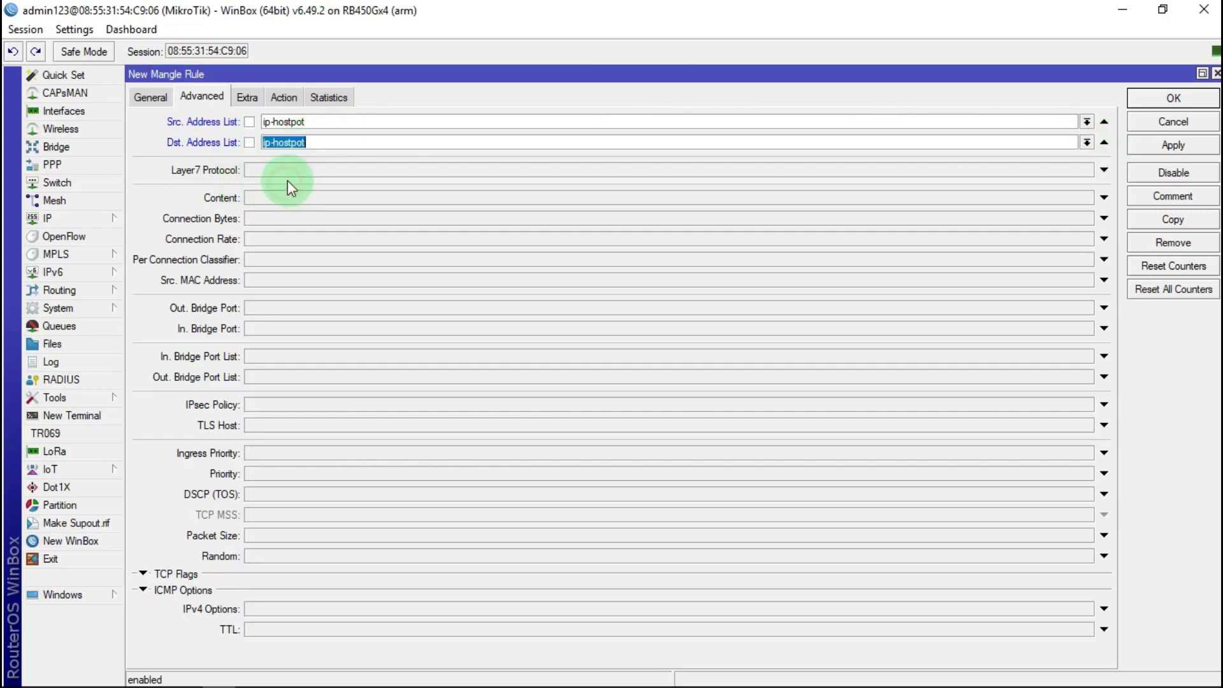
left_click(249, 143)
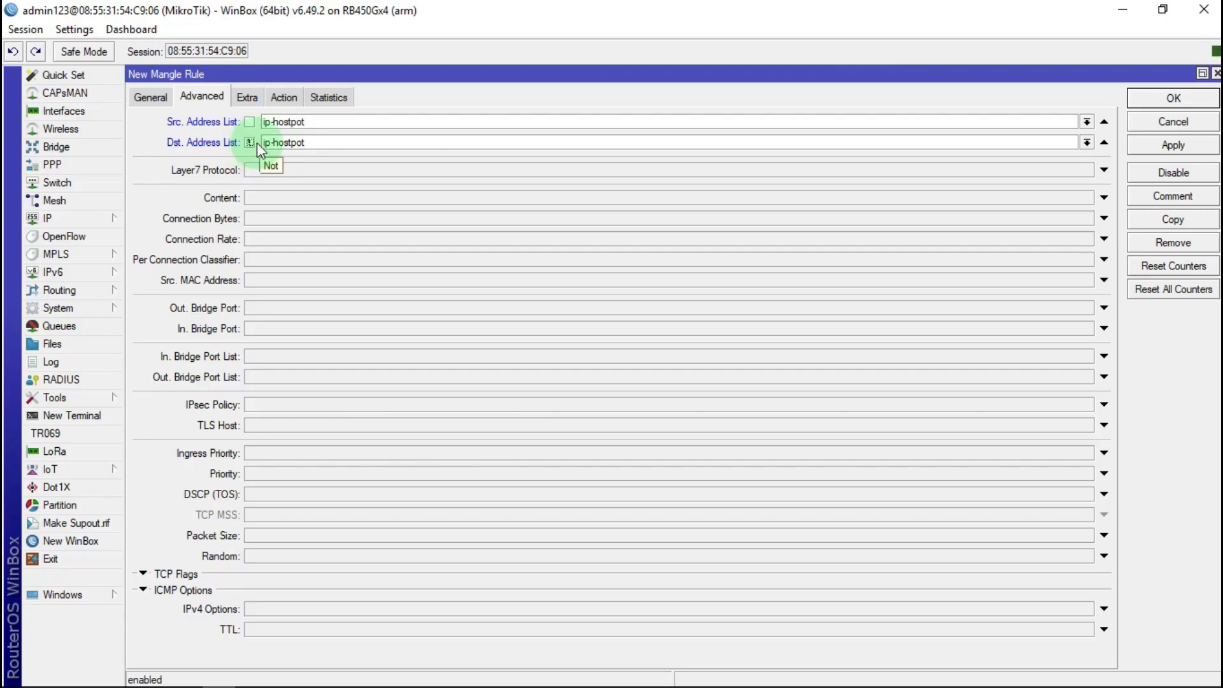
Step: Set the mangle rule's action to mark connection with the new connection mark "coneksi icmp dns"
left_click(284, 98)
left_click(321, 122)
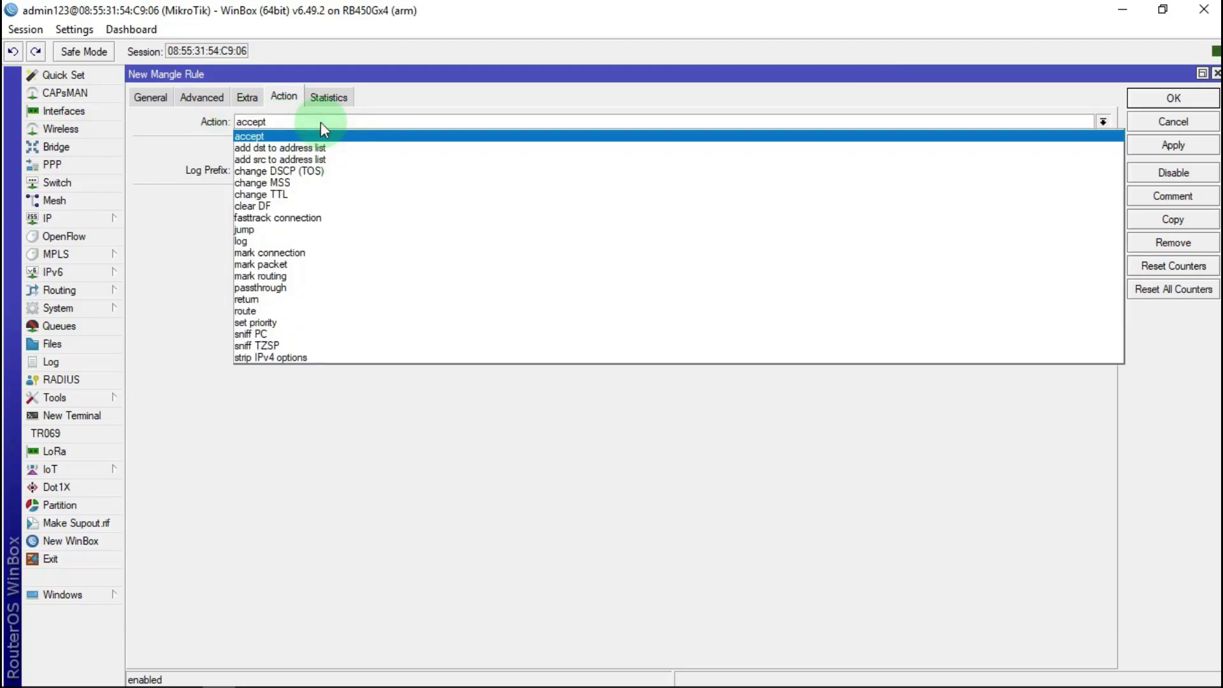
left_click(293, 251)
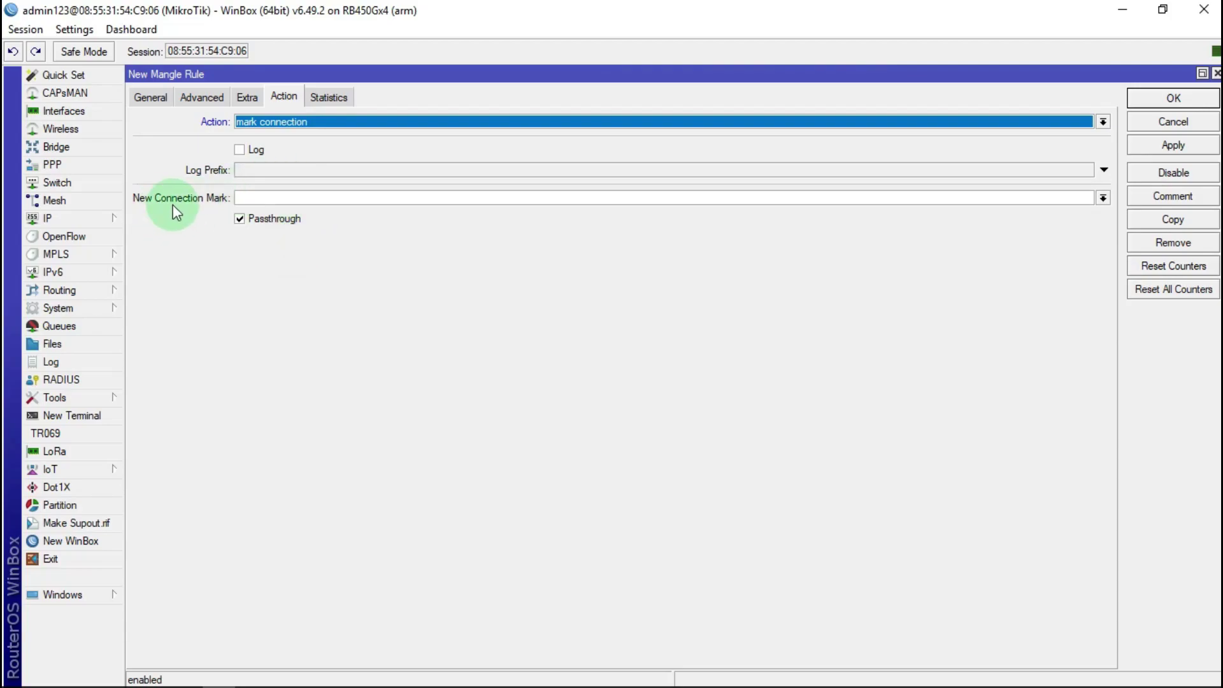
left_click(266, 196)
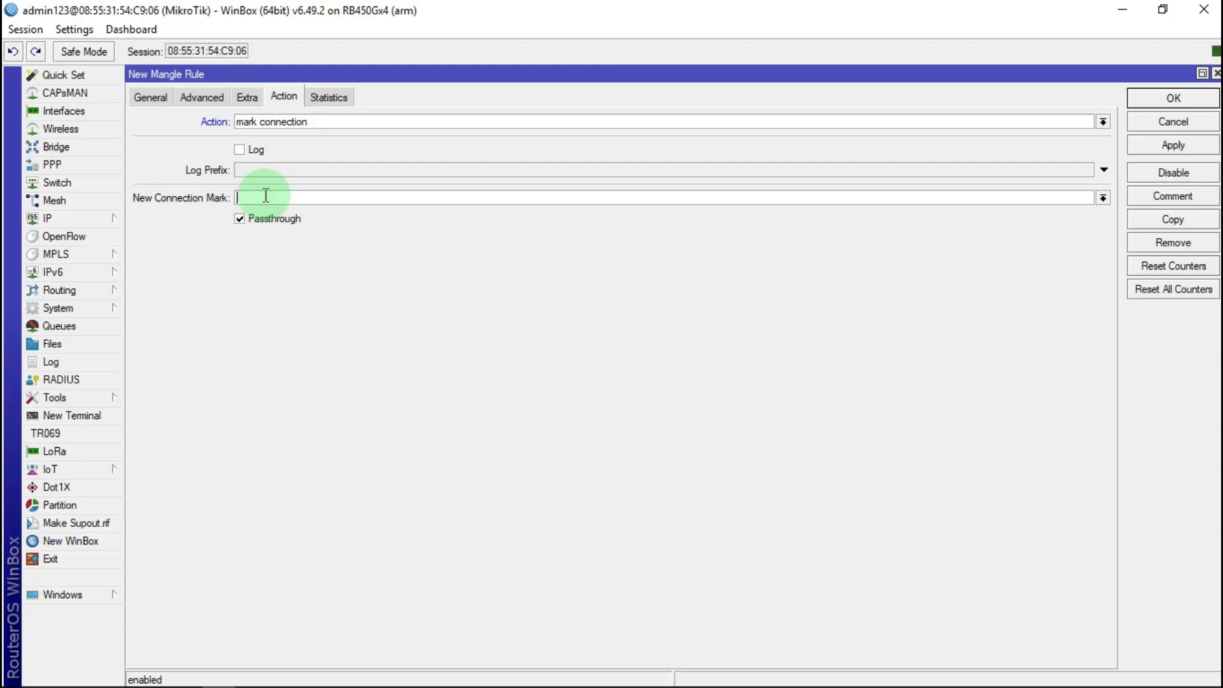
type("coneksi icmp dns")
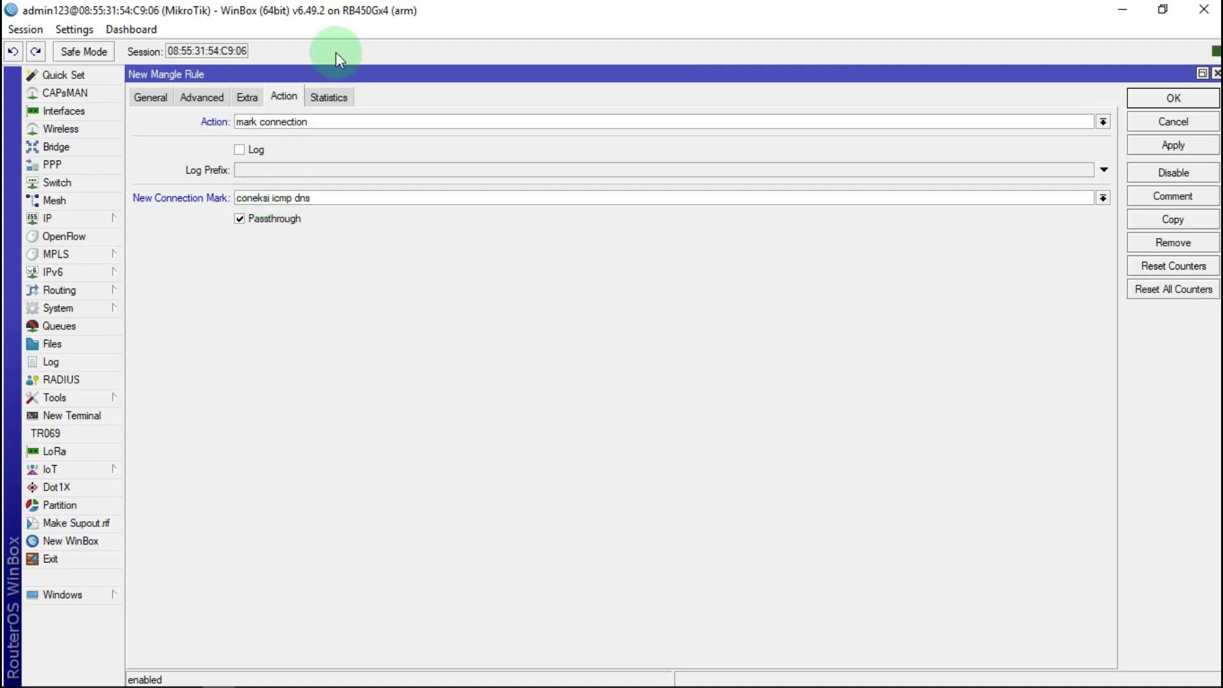
Step: Copy the new connection mark text "coneksi icmp dns" to the clipboard
left_click(329, 203)
left_click_drag(329, 202, 229, 223)
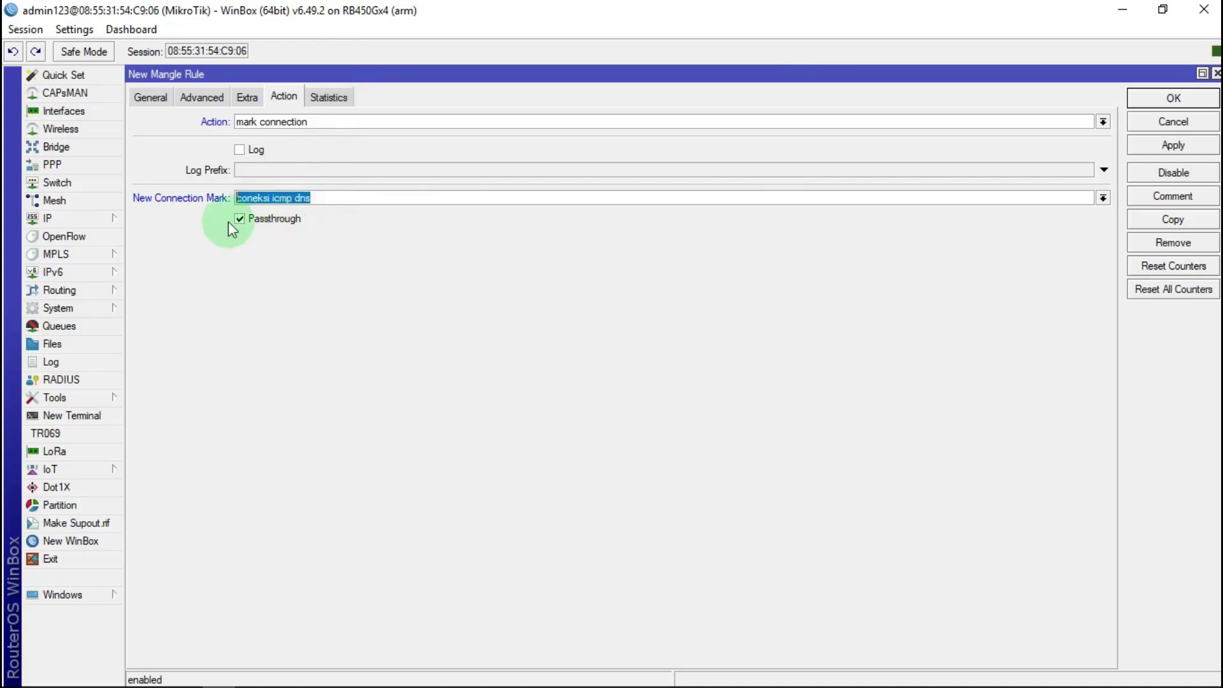
right_click(253, 198)
left_click(328, 230)
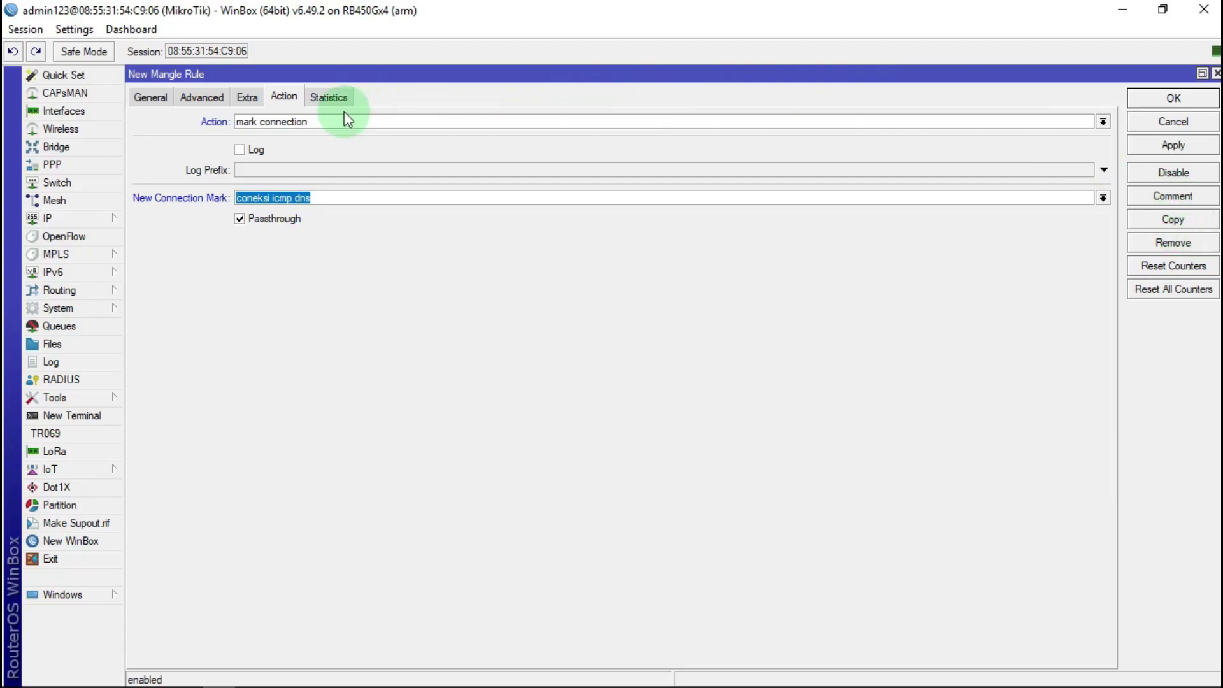
Step: Apply the ICMP mangle rule, add the comment "coneksi icmp dns" to it and save it
left_click(1198, 149)
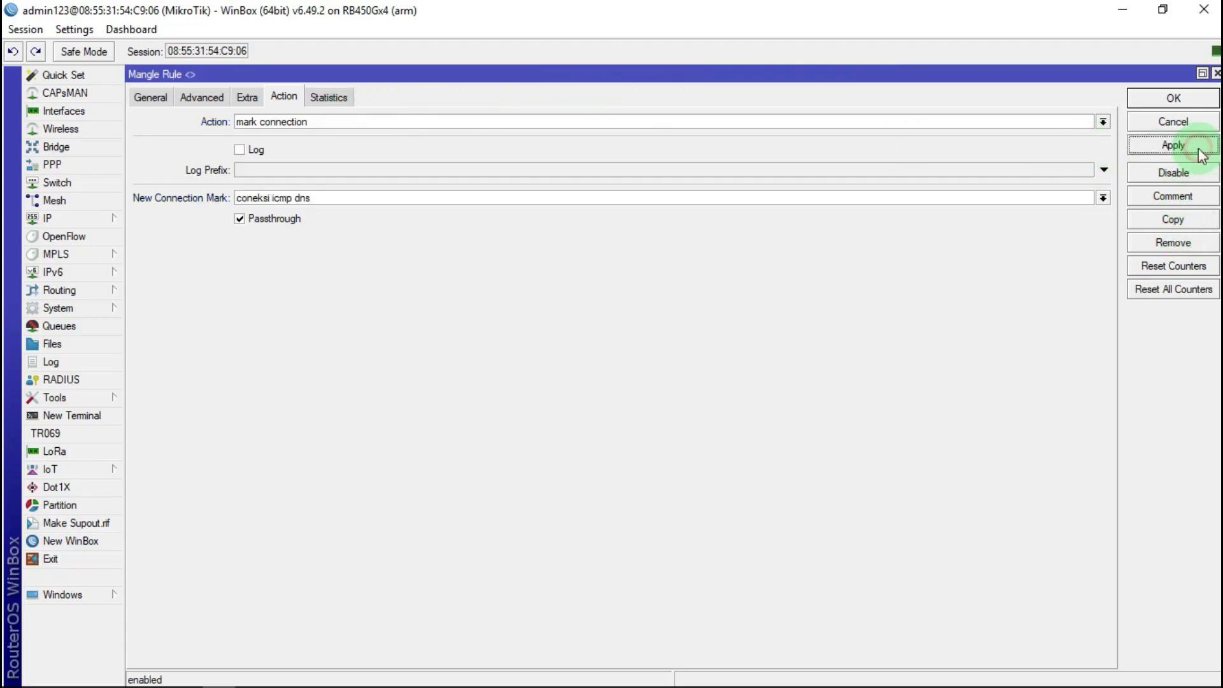
left_click(1178, 197)
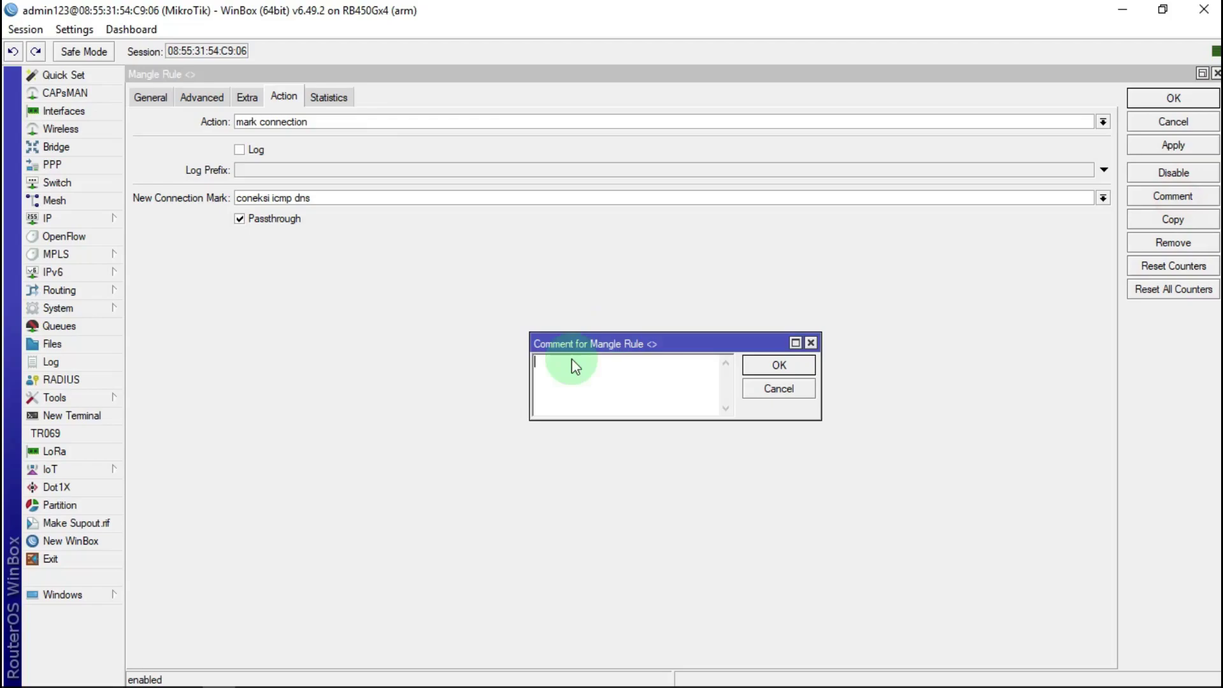
key("ctrl+v")
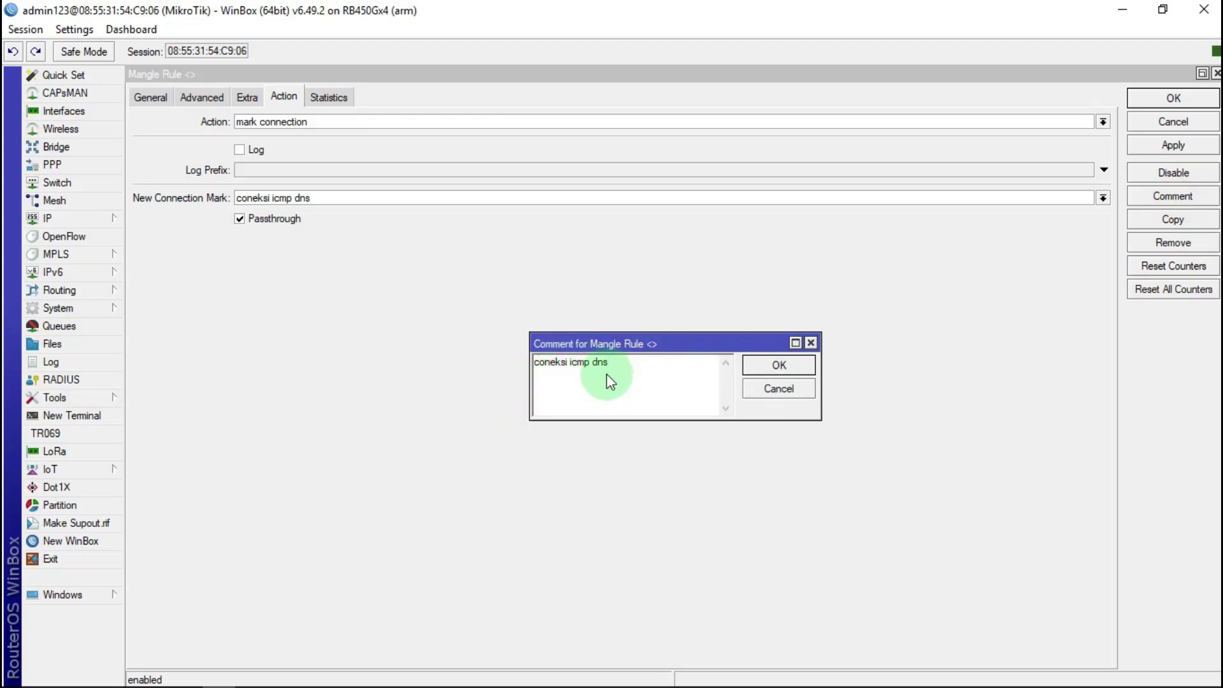
left_click(785, 361)
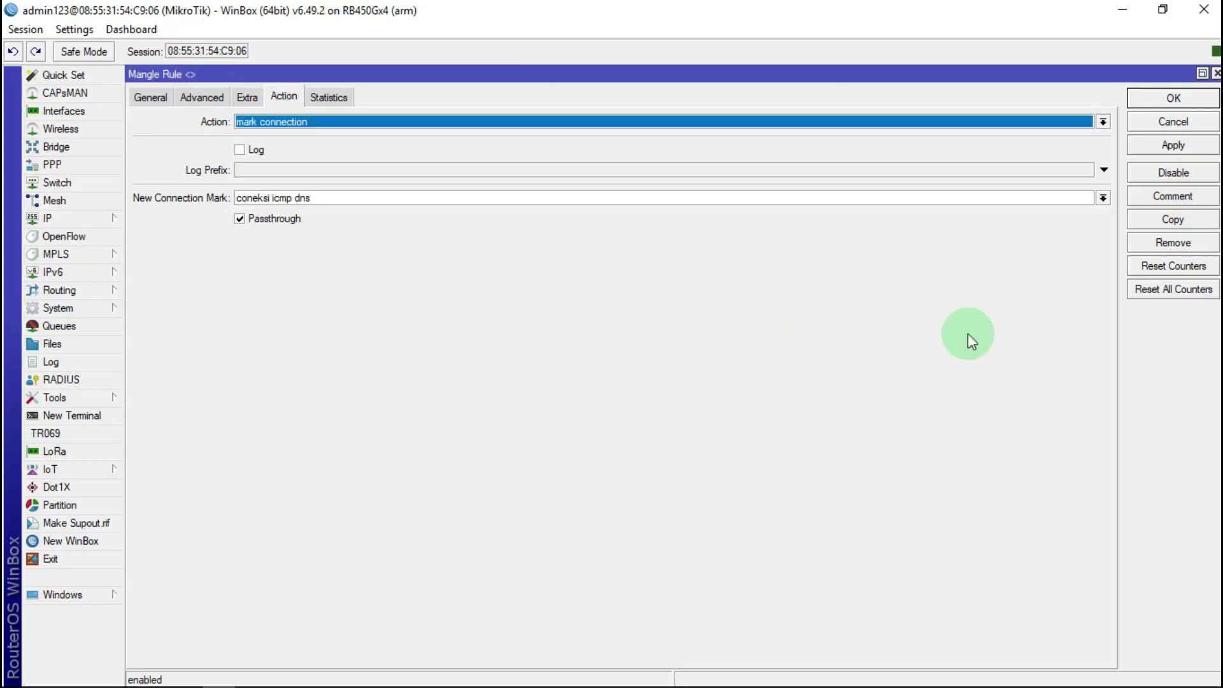
left_click(1173, 98)
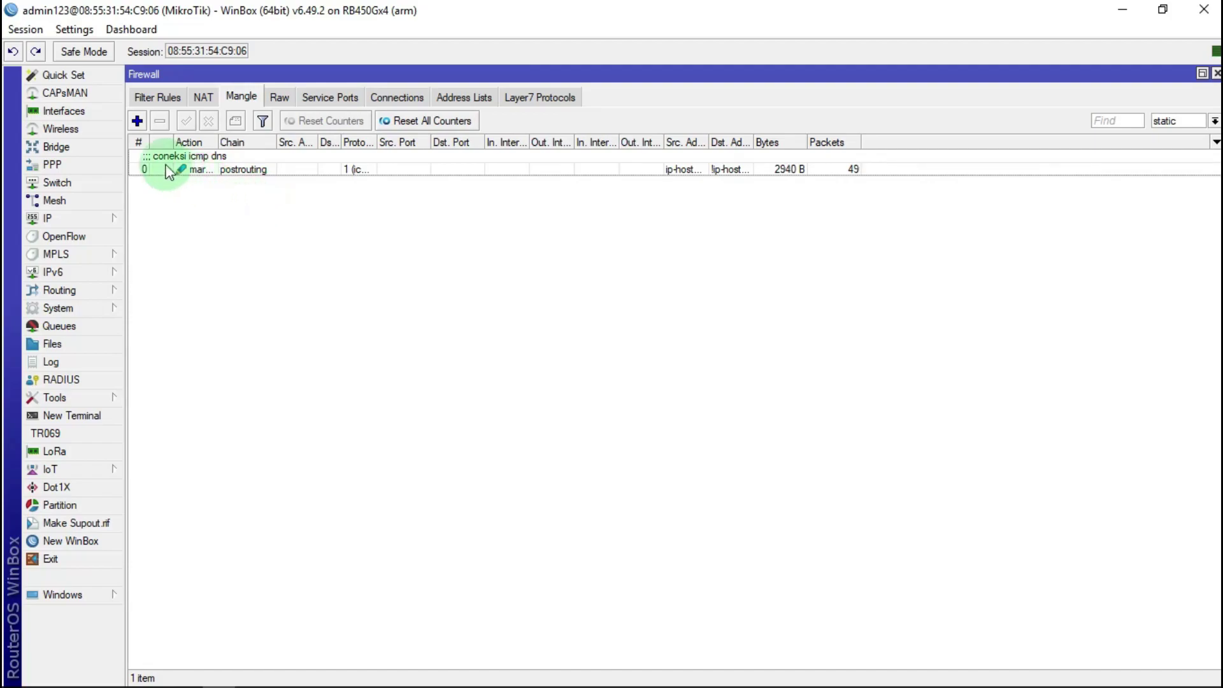
Step: Start a new mangle rule in the prerouting chain with protocol udp and destination port 53
left_click(137, 121)
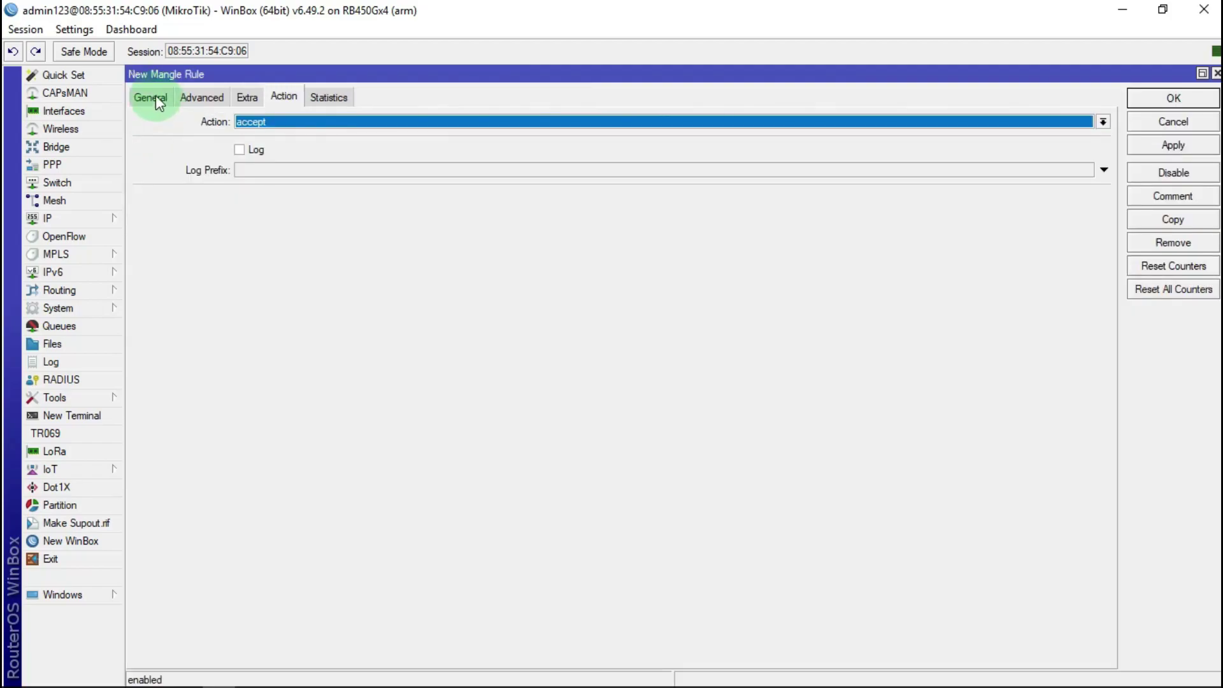
left_click(157, 100)
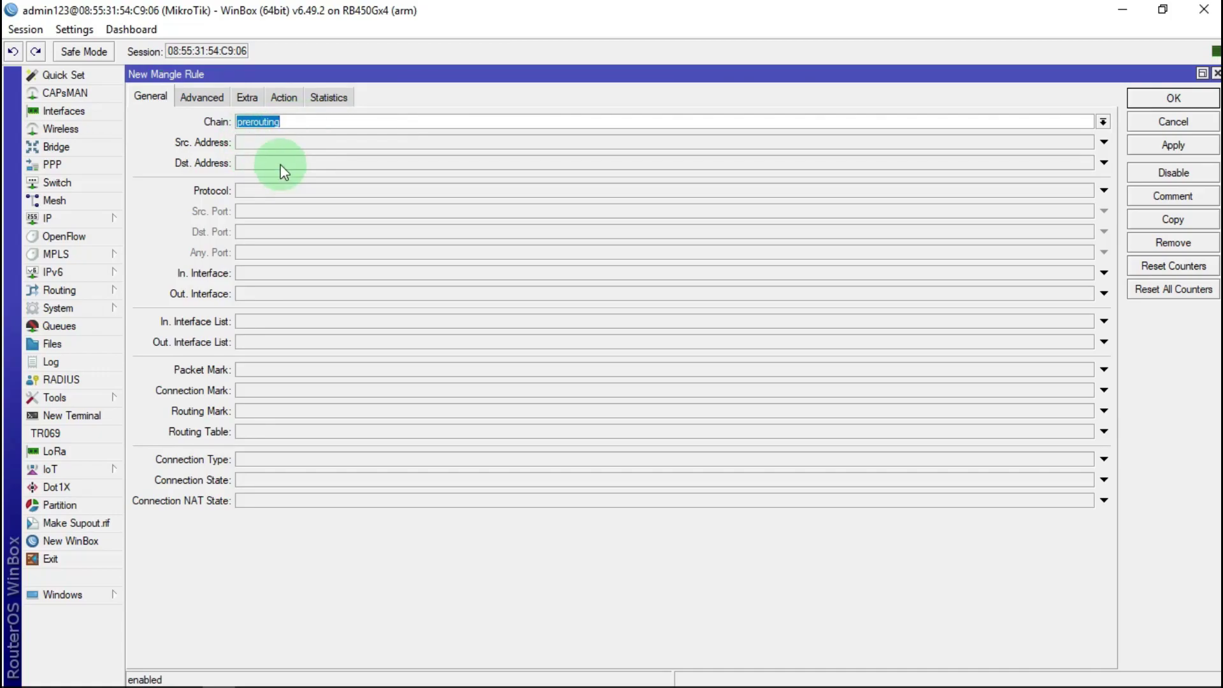
left_click(270, 191)
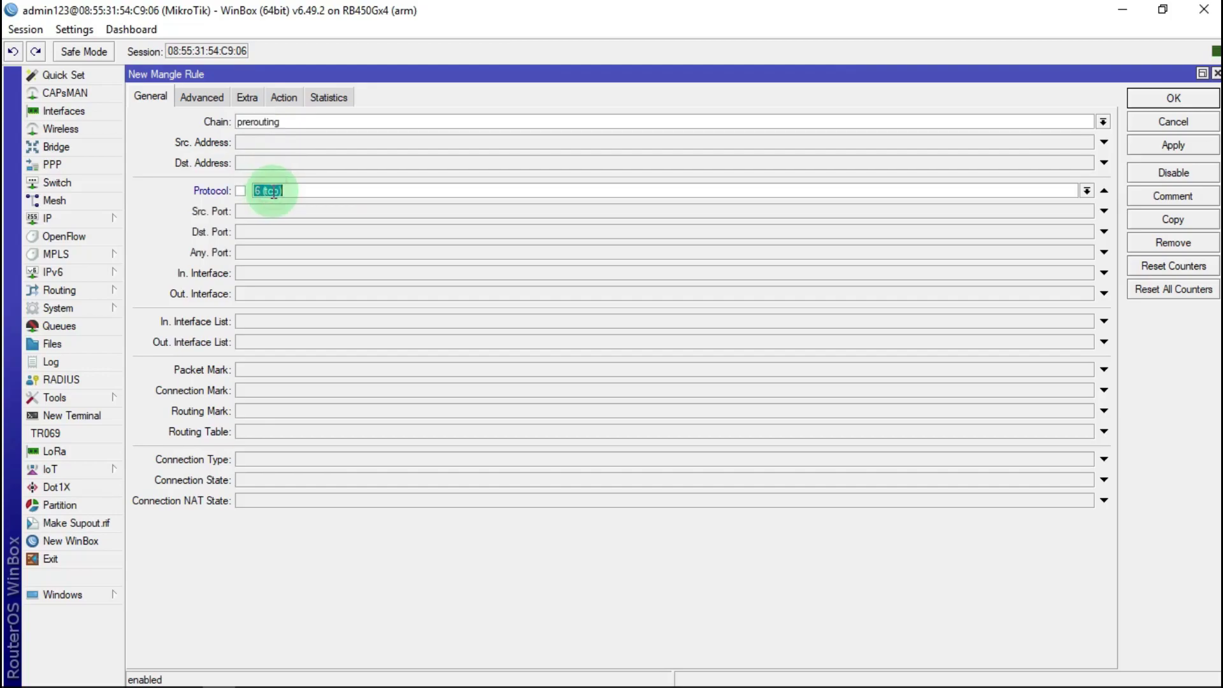
left_click(1086, 190)
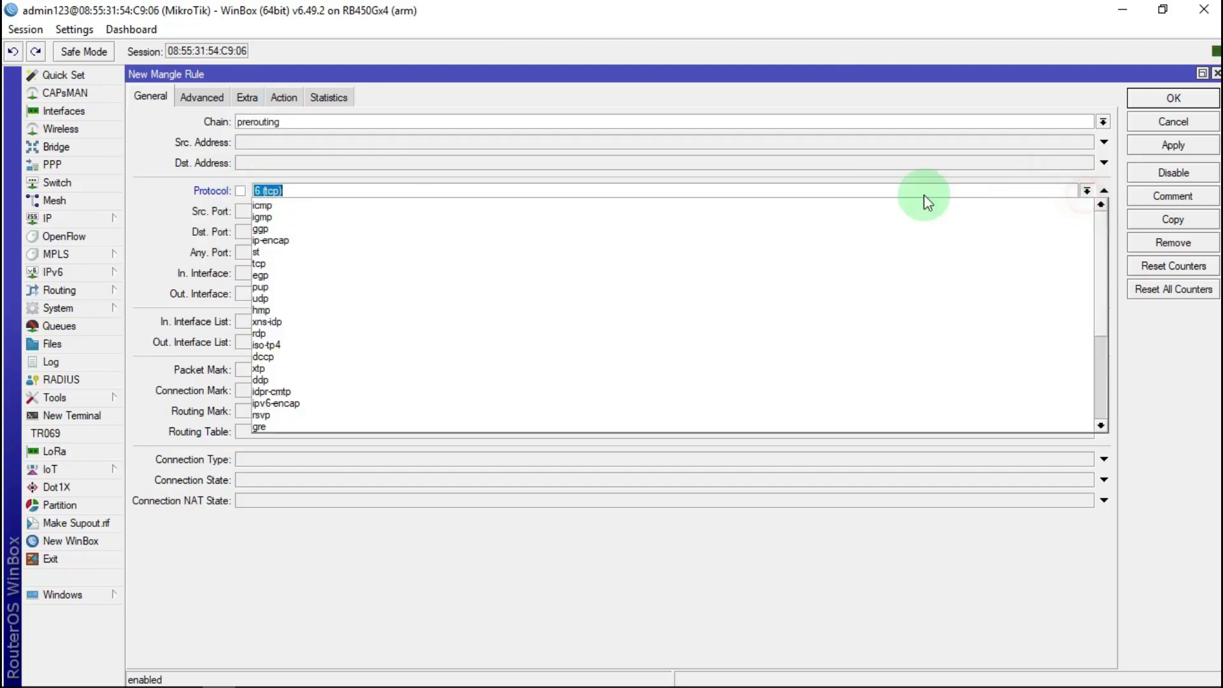
left_click(266, 298)
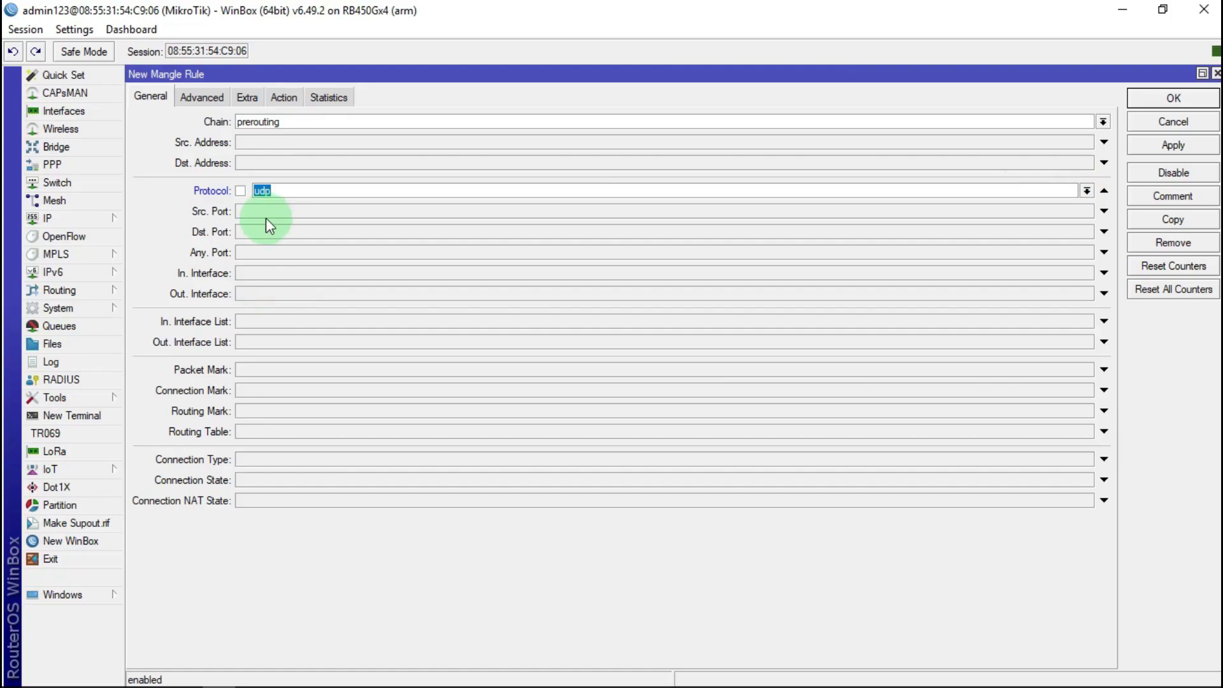
left_click(281, 237)
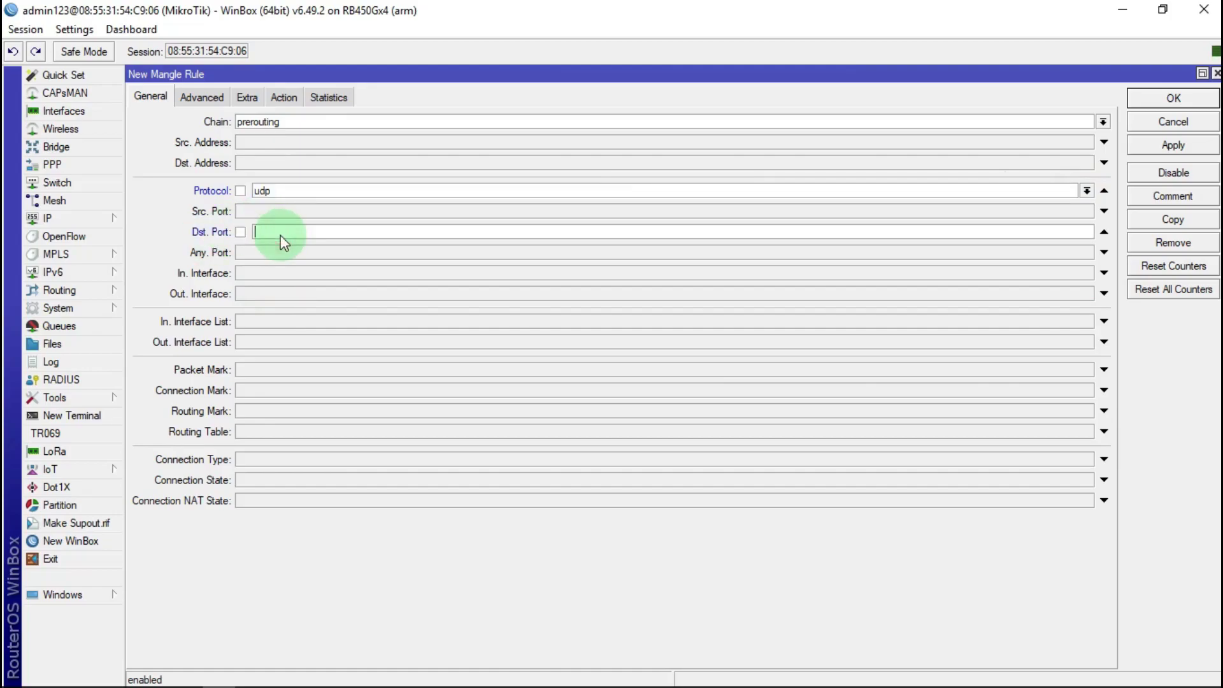
type("53")
Step: Set the rule's source address list to ip-hostpot and its destination address list to not ip-hostpot
left_click(197, 104)
left_click(271, 121)
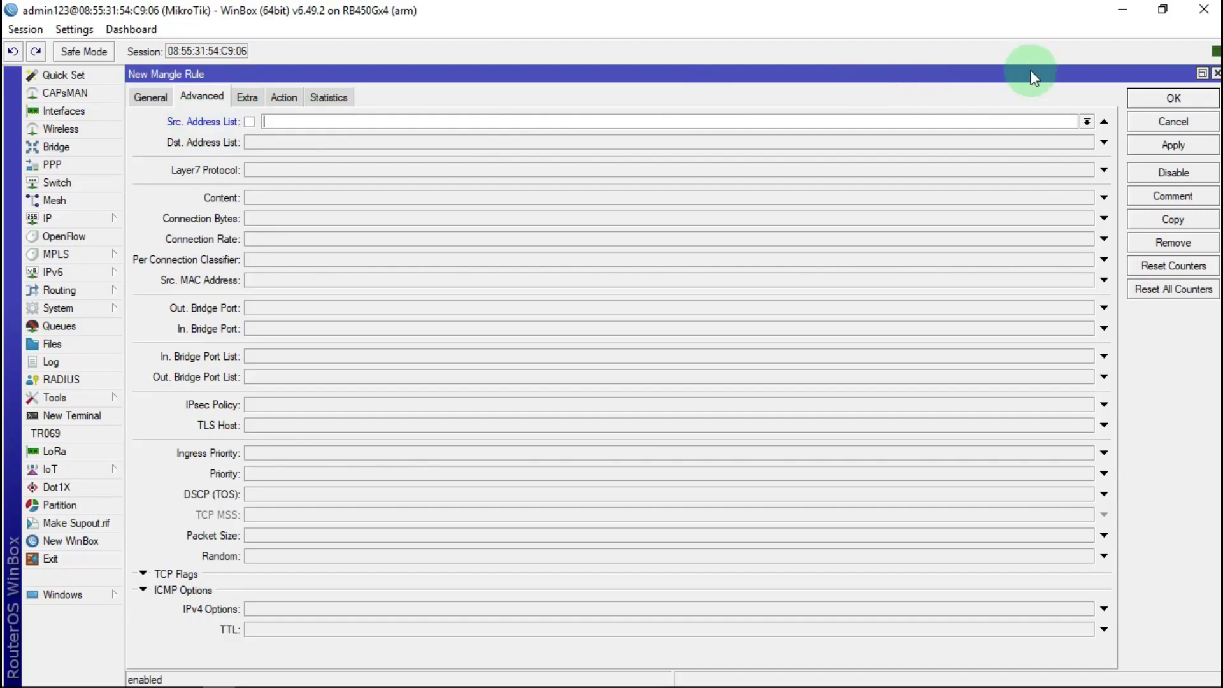
left_click(1084, 121)
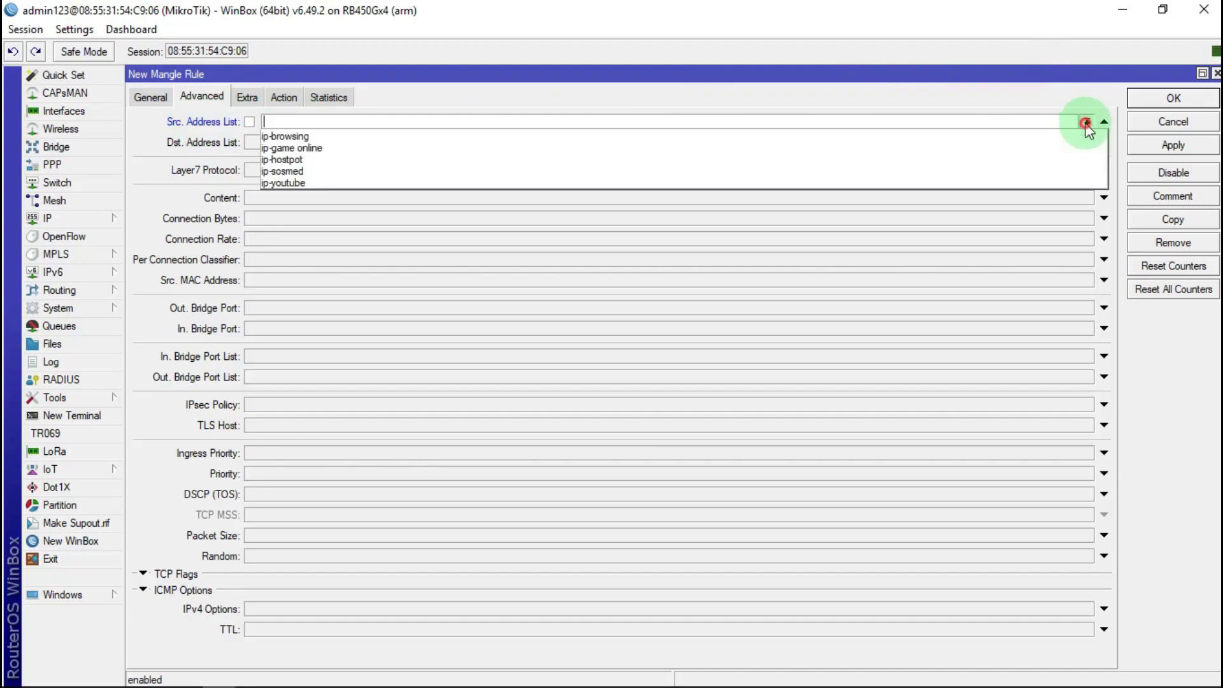
left_click(308, 159)
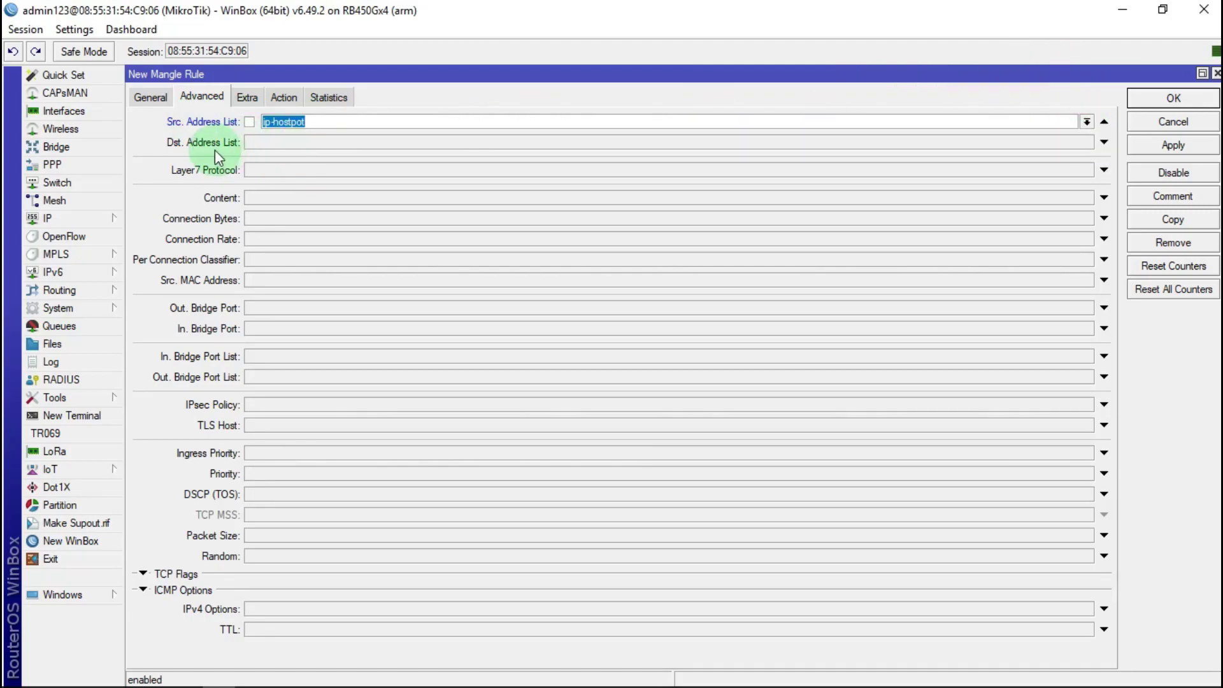
left_click(284, 142)
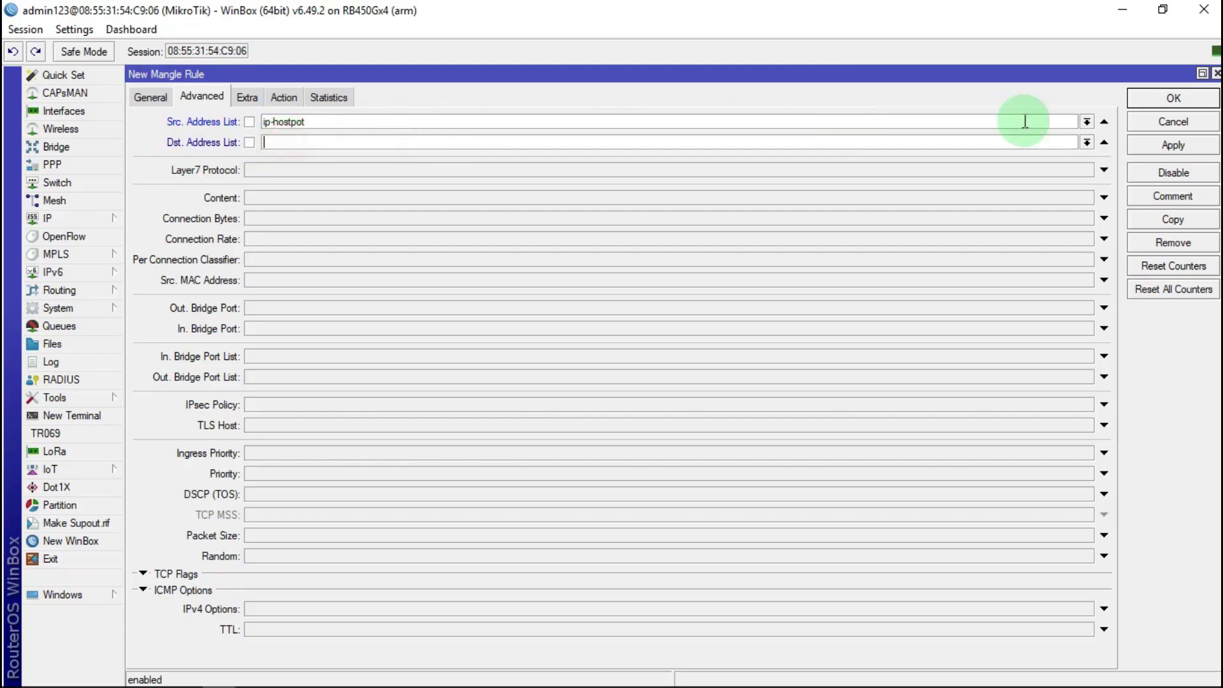
left_click(1086, 141)
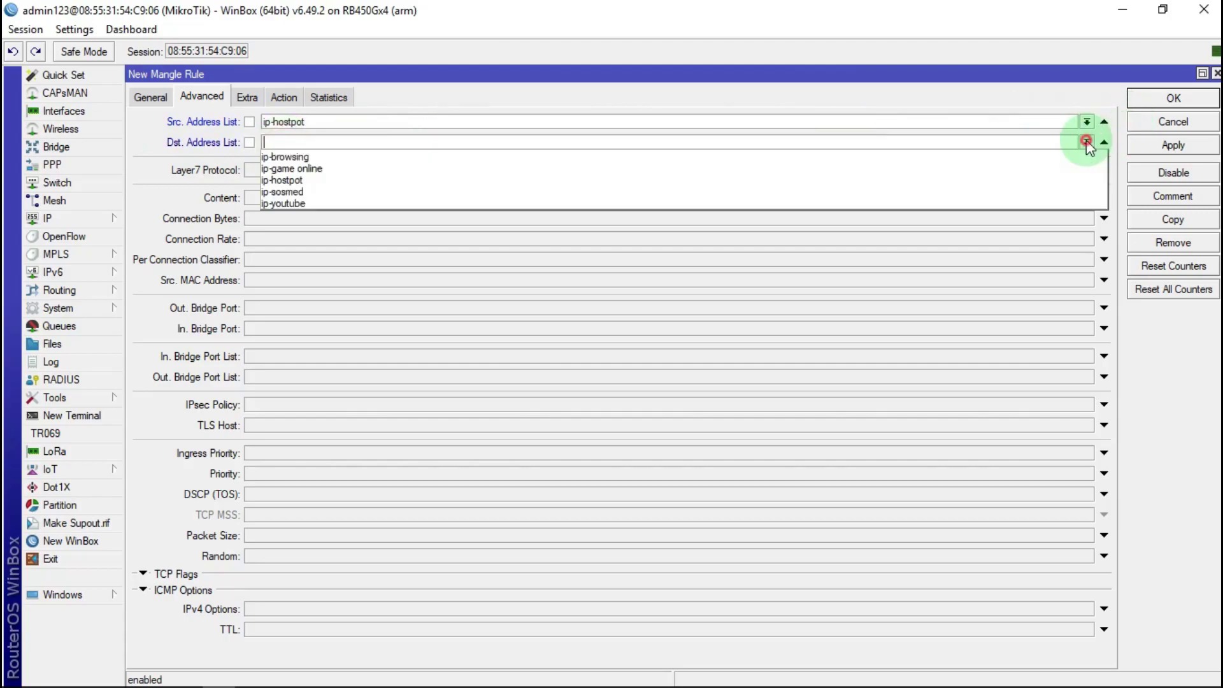
left_click(308, 181)
left_click(250, 142)
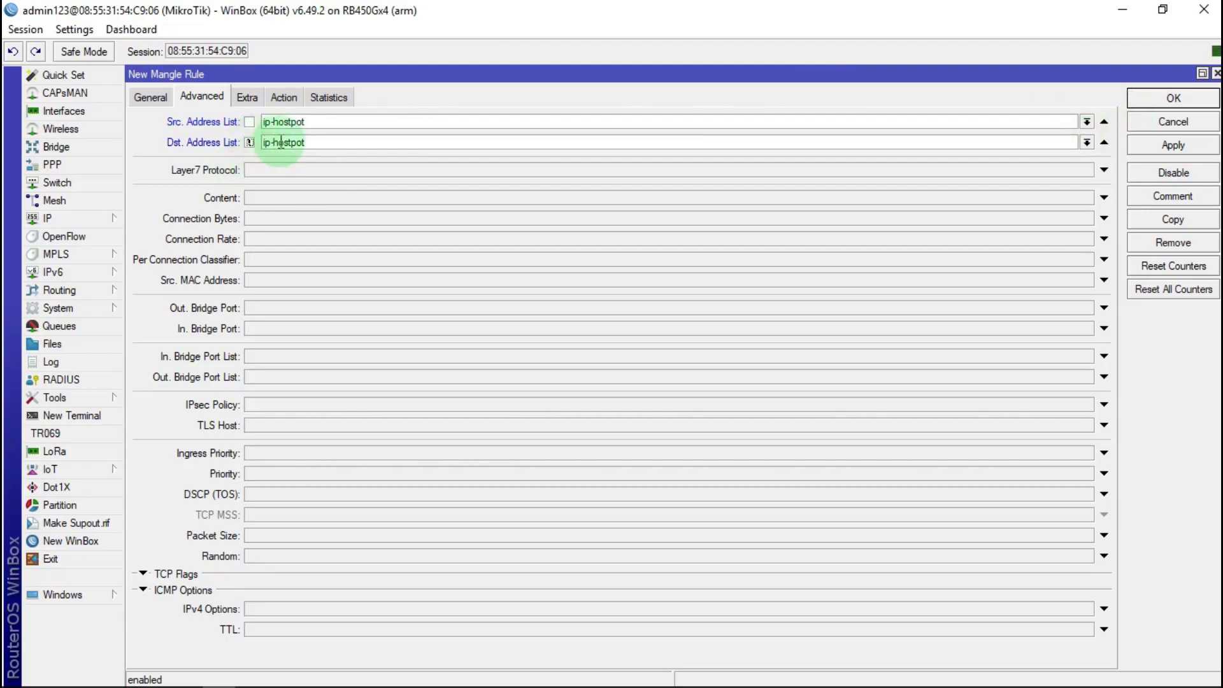
Step: Set the port 53 rule's action to mark connection with the existing mark "coneksi icmp dns" and save the rule
left_click(287, 98)
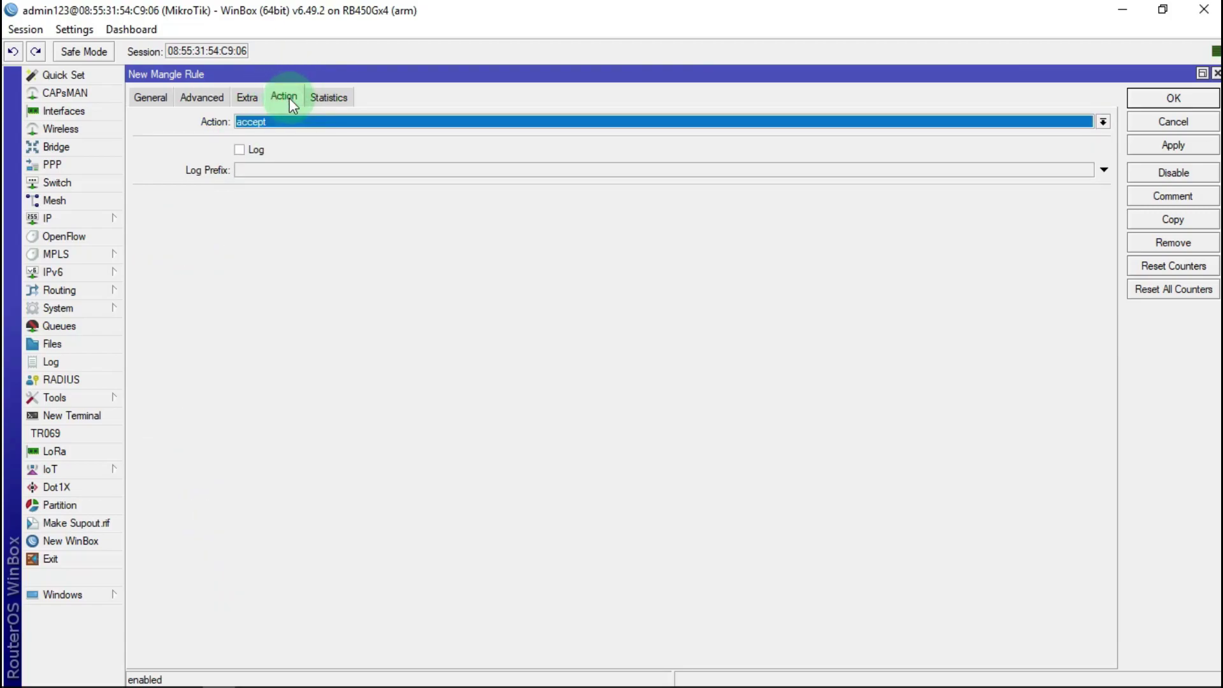
left_click(295, 119)
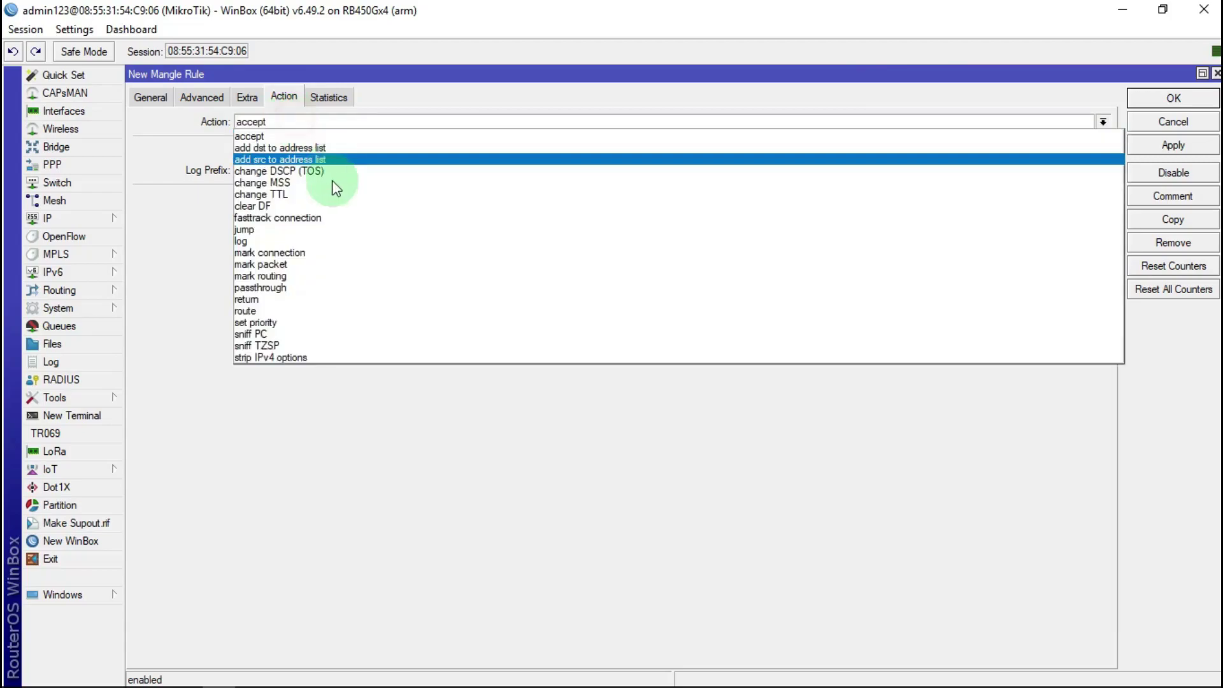
left_click(282, 254)
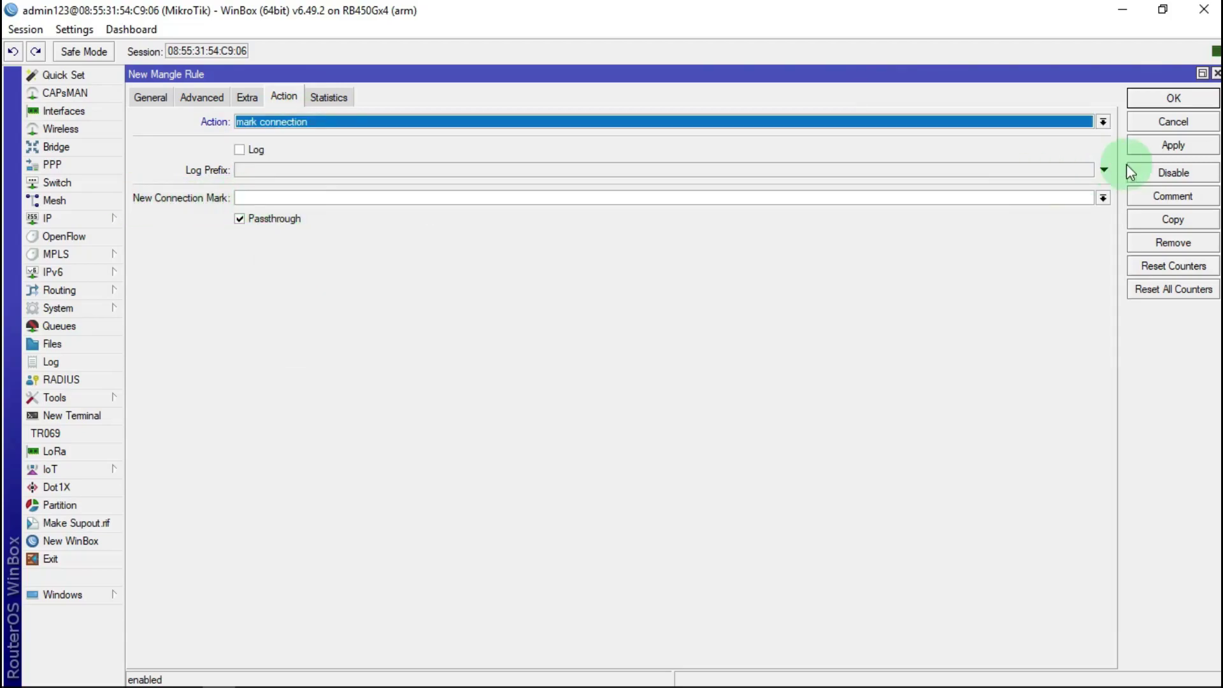
left_click(1103, 197)
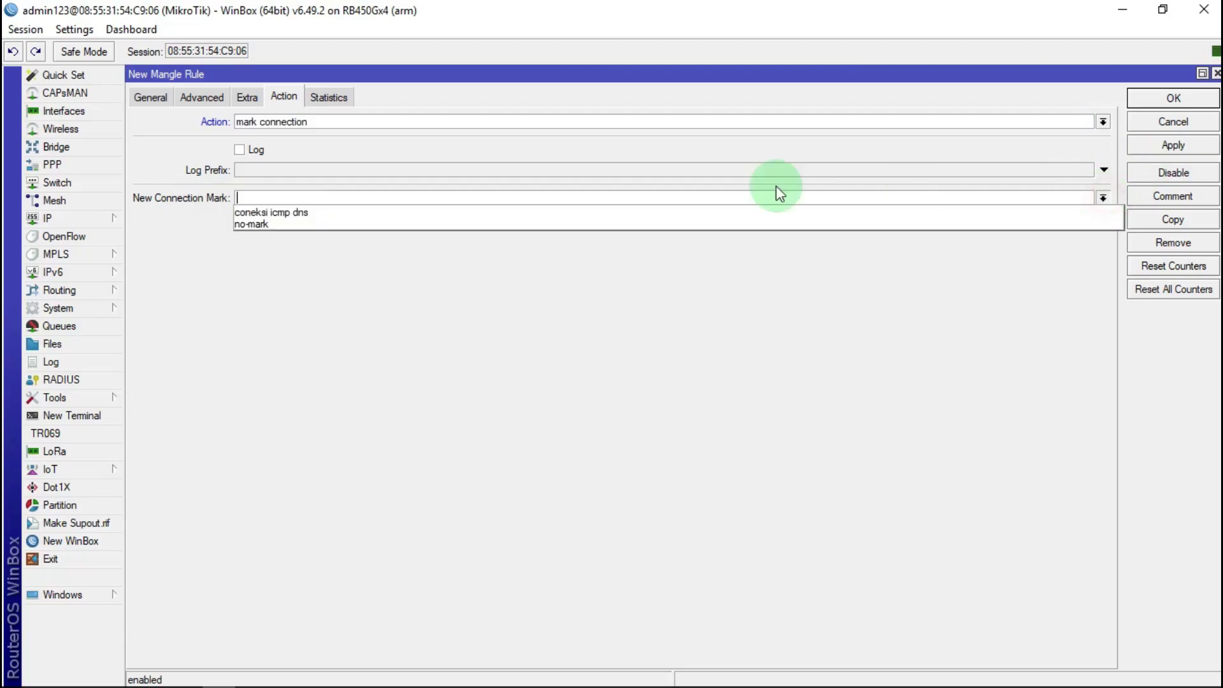
left_click(287, 213)
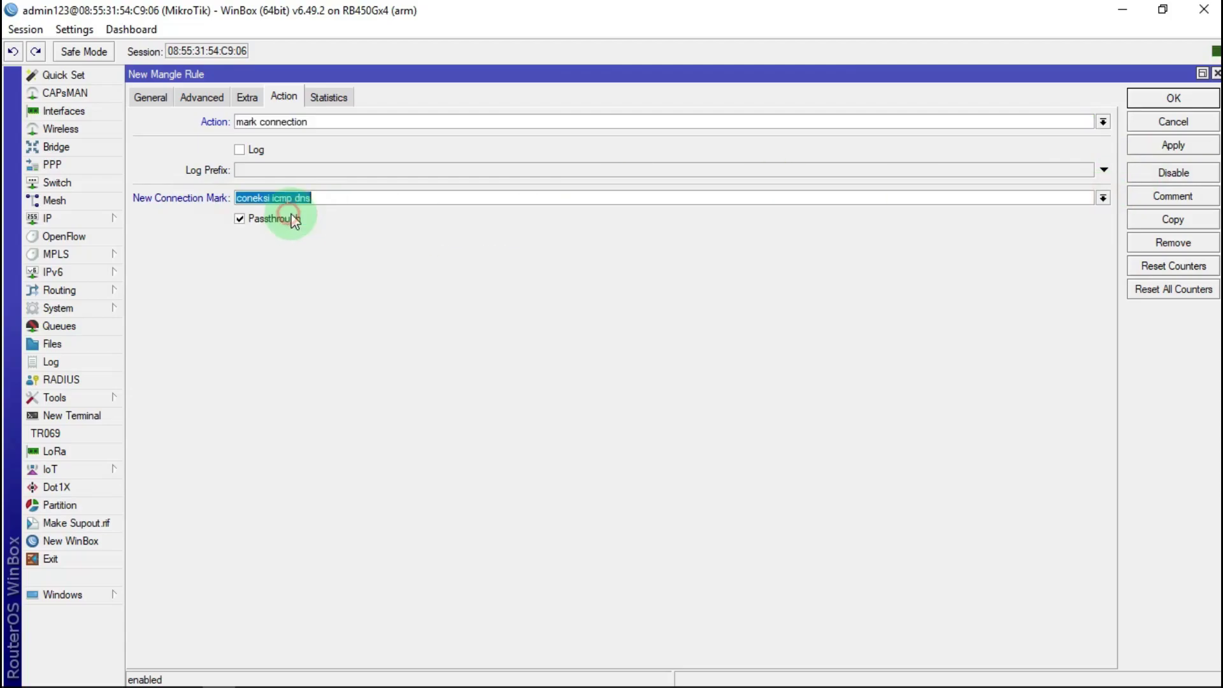
left_click(1156, 150)
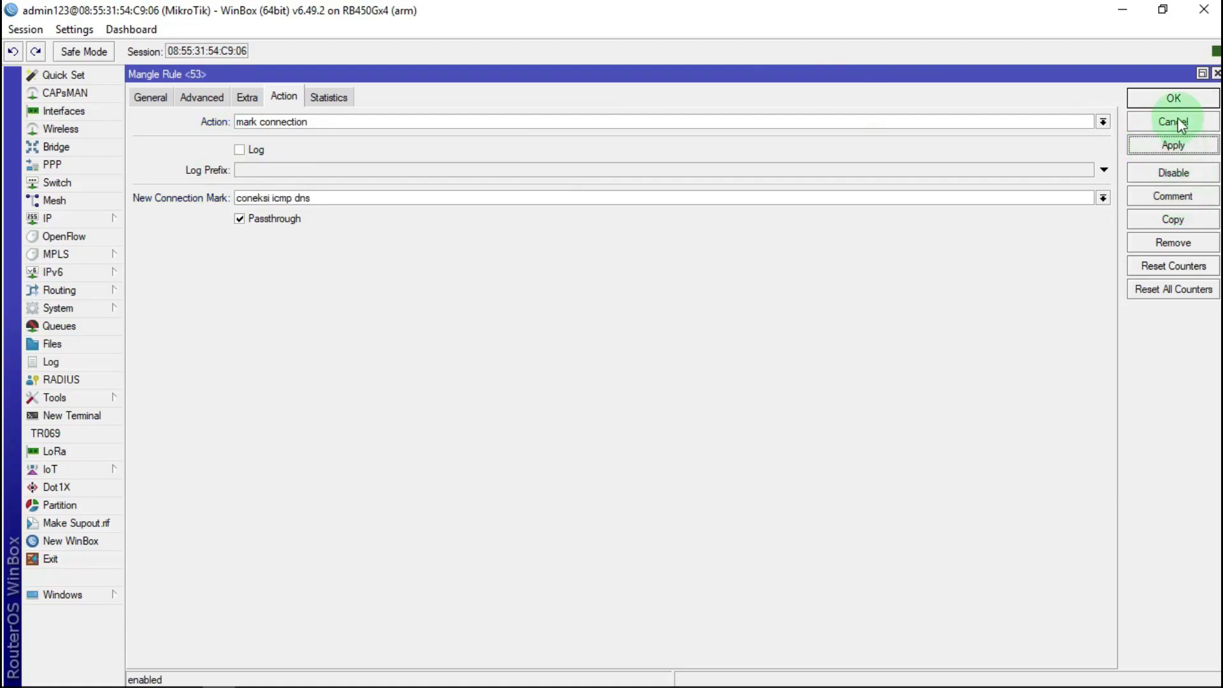
left_click(1174, 99)
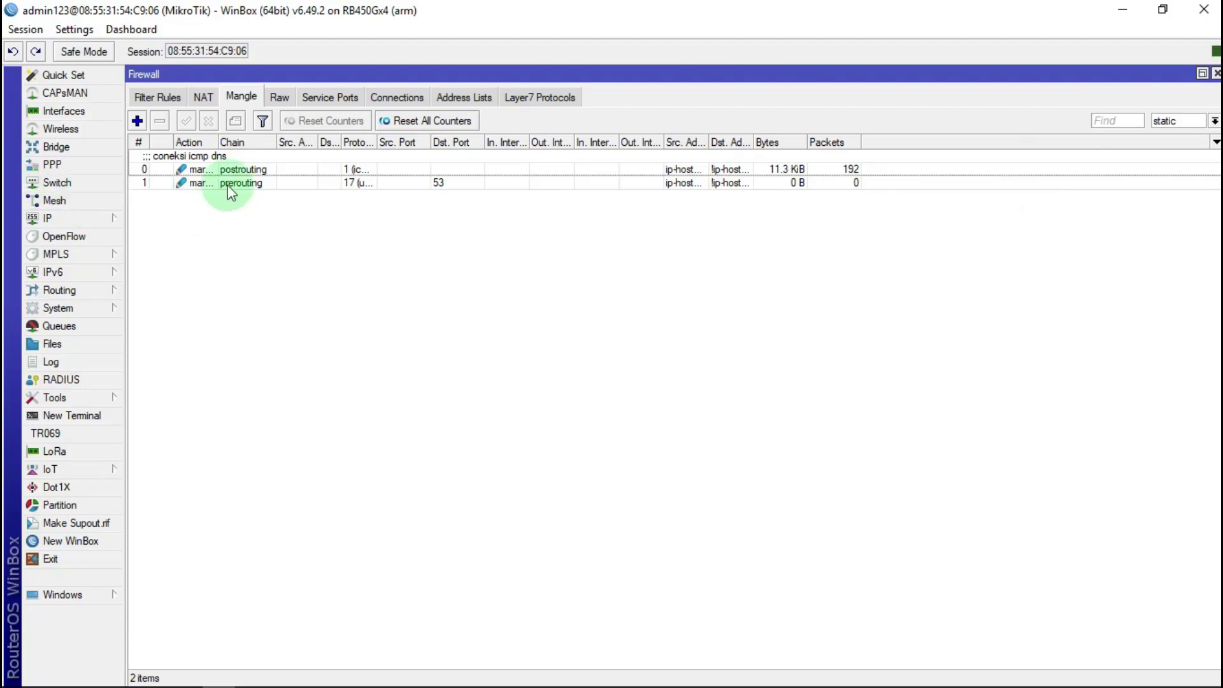
Step: Start a new mangle rule with chain forward, in-interface ether1-internet and connection mark "coneksi icmp dns"
left_click(137, 122)
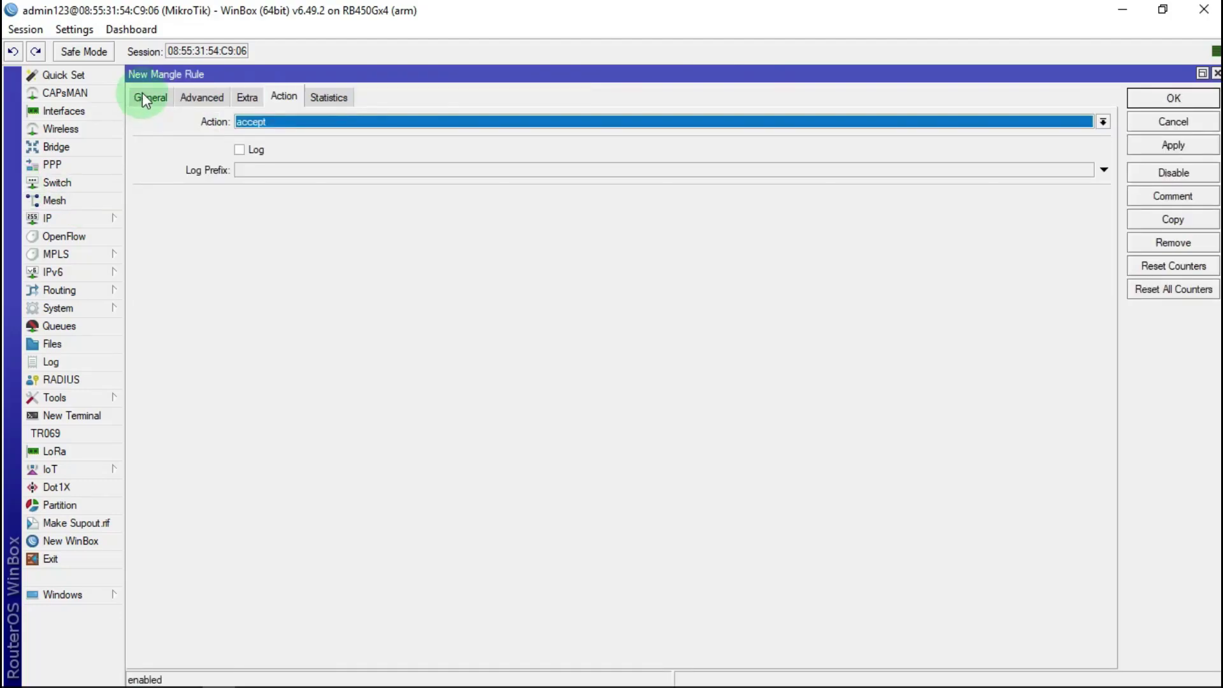
left_click(143, 95)
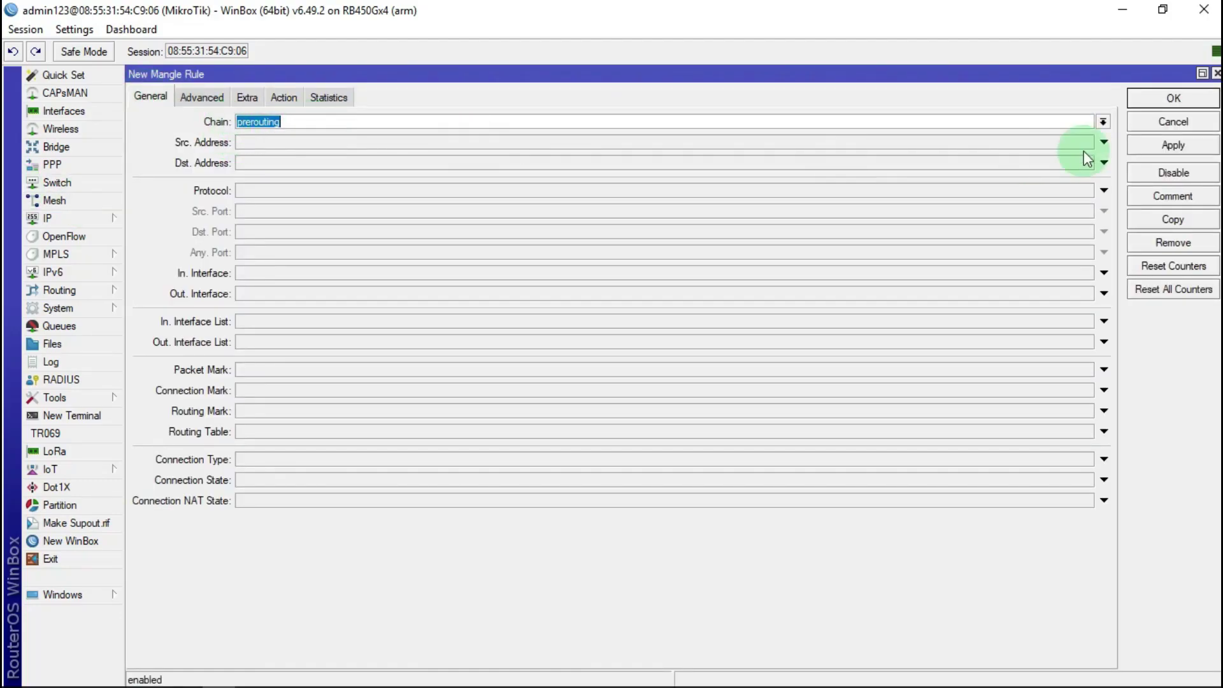
left_click(1102, 121)
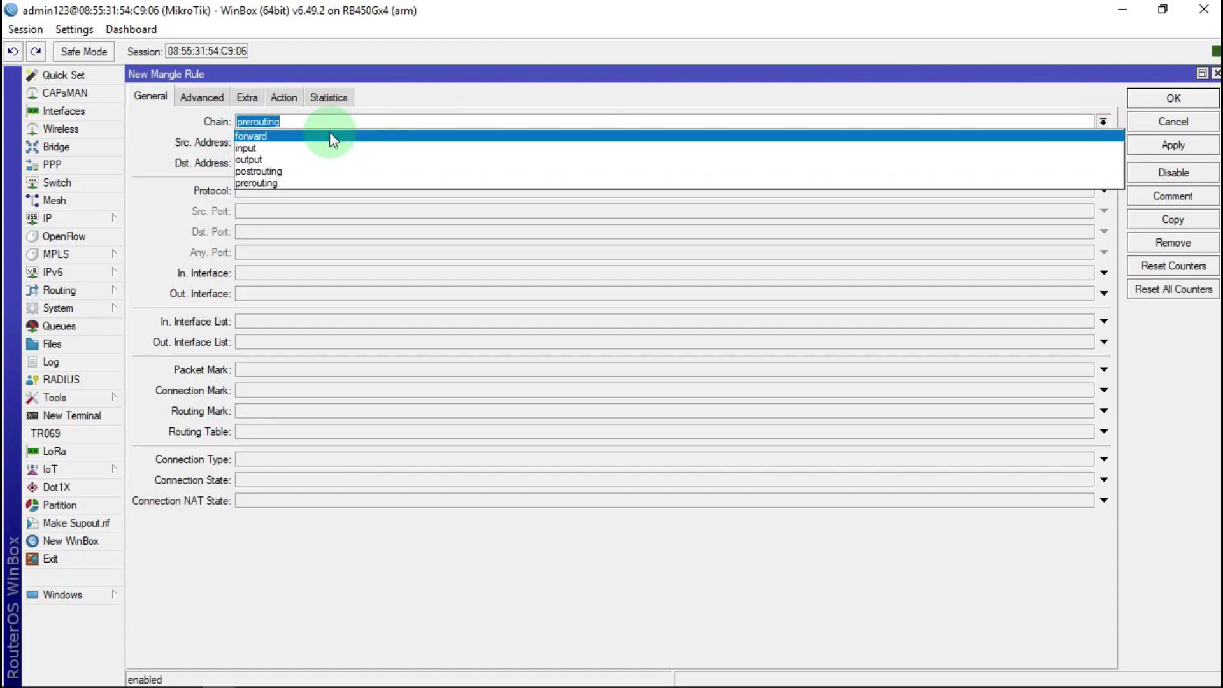
left_click(297, 136)
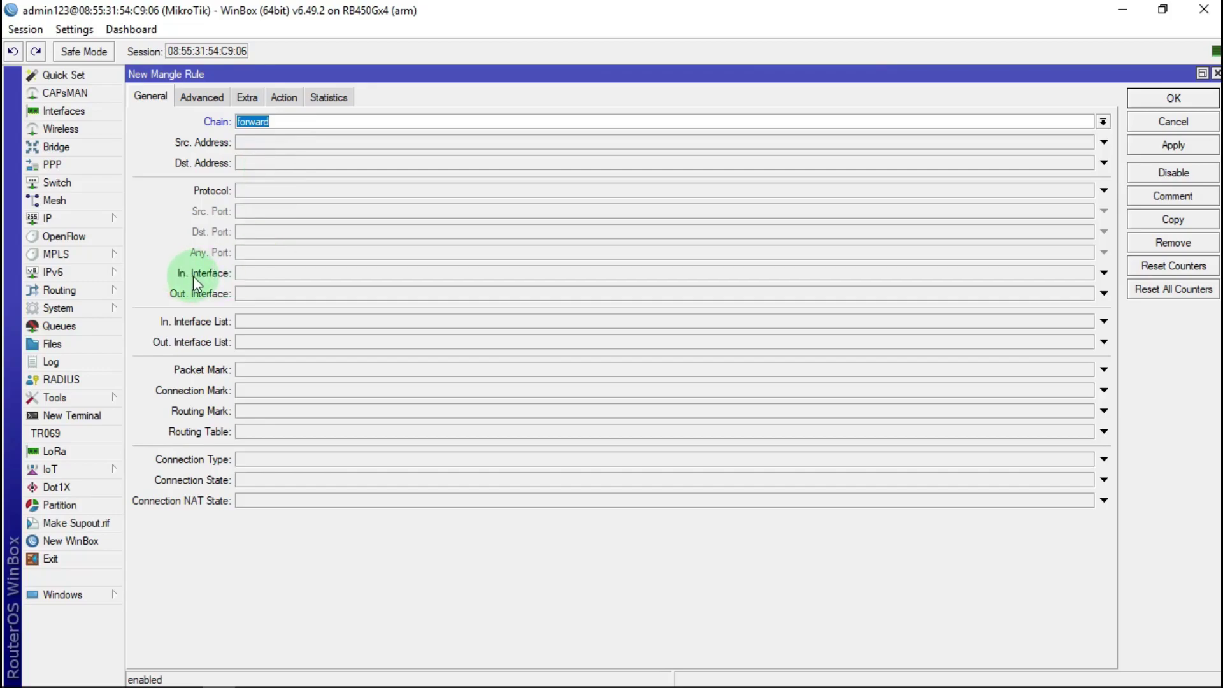
left_click(250, 270)
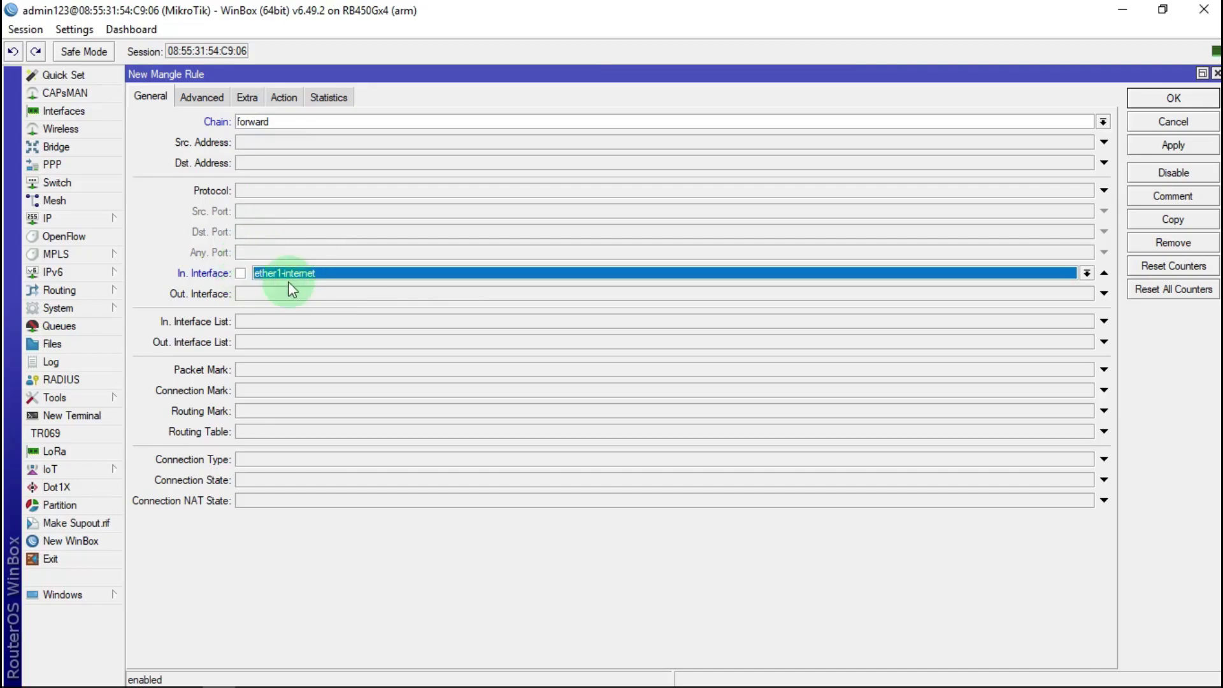
left_click(243, 395)
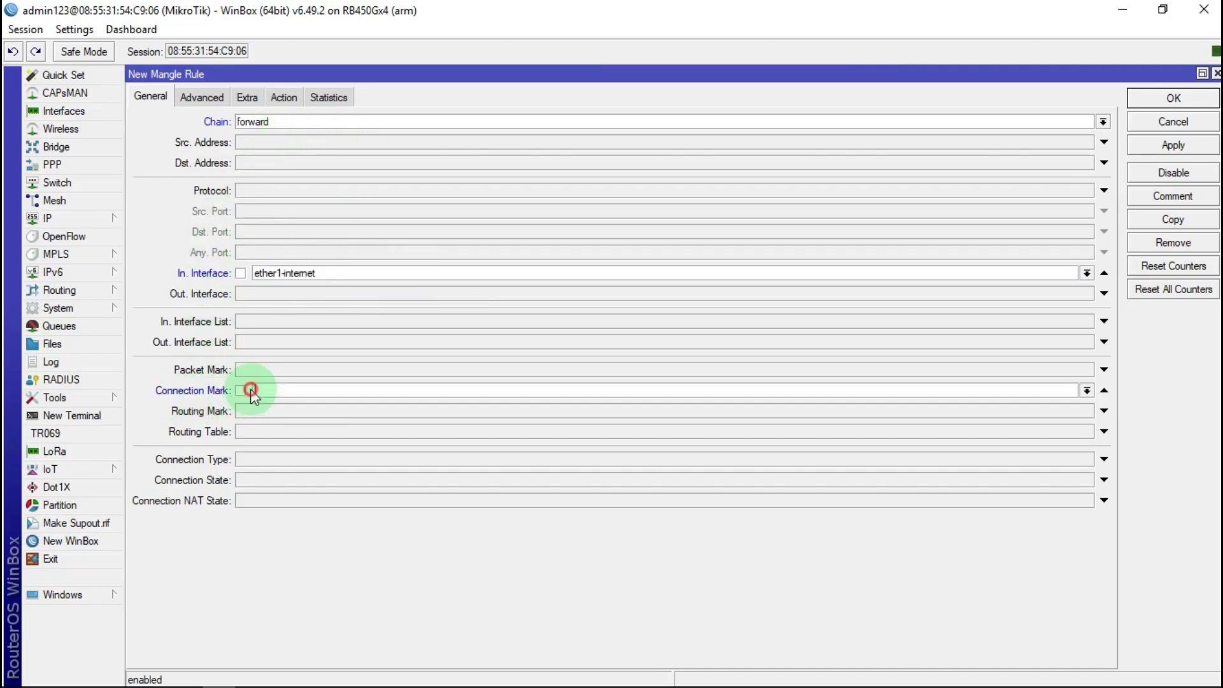
left_click(1086, 391)
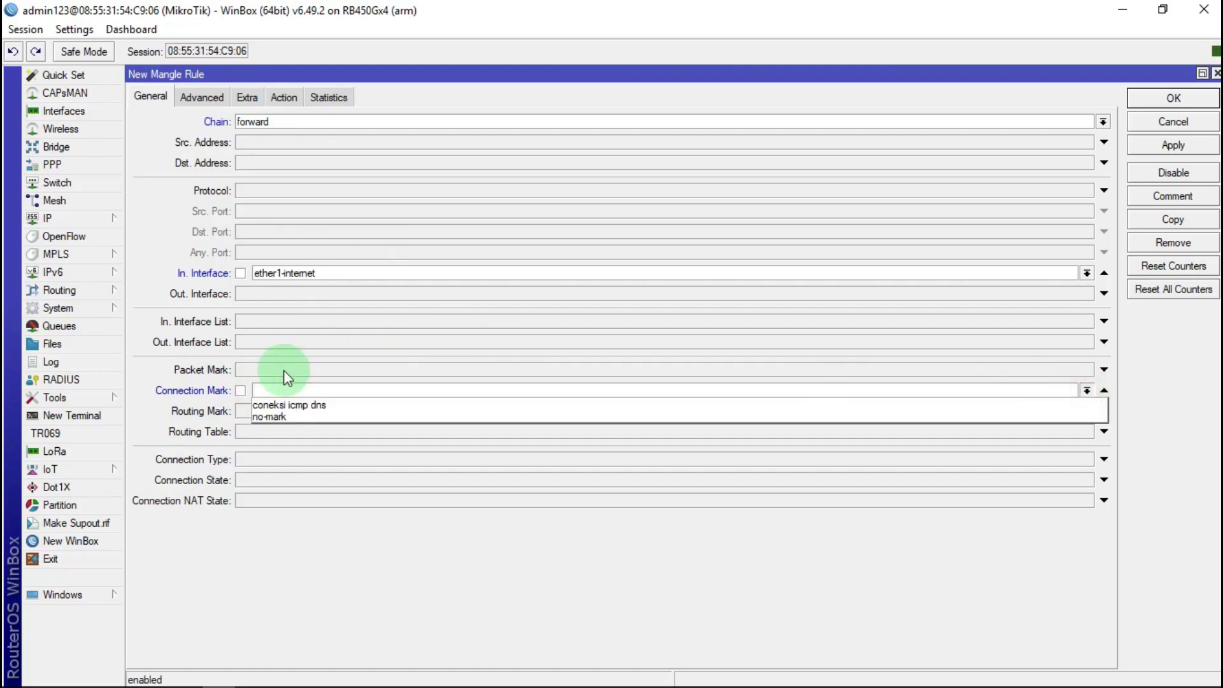
left_click(310, 405)
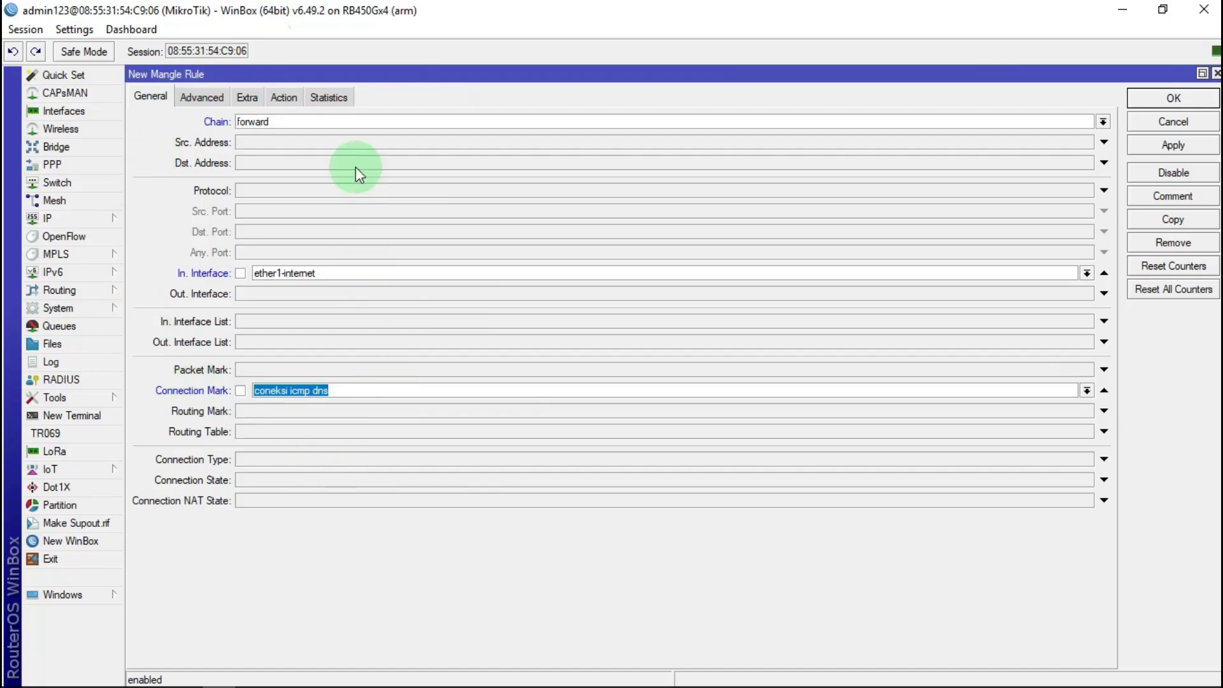
Step: Set the rule's action to mark packet with new packet mark "paket icmp dns dow", turn off passthrough and save the rule
left_click(288, 95)
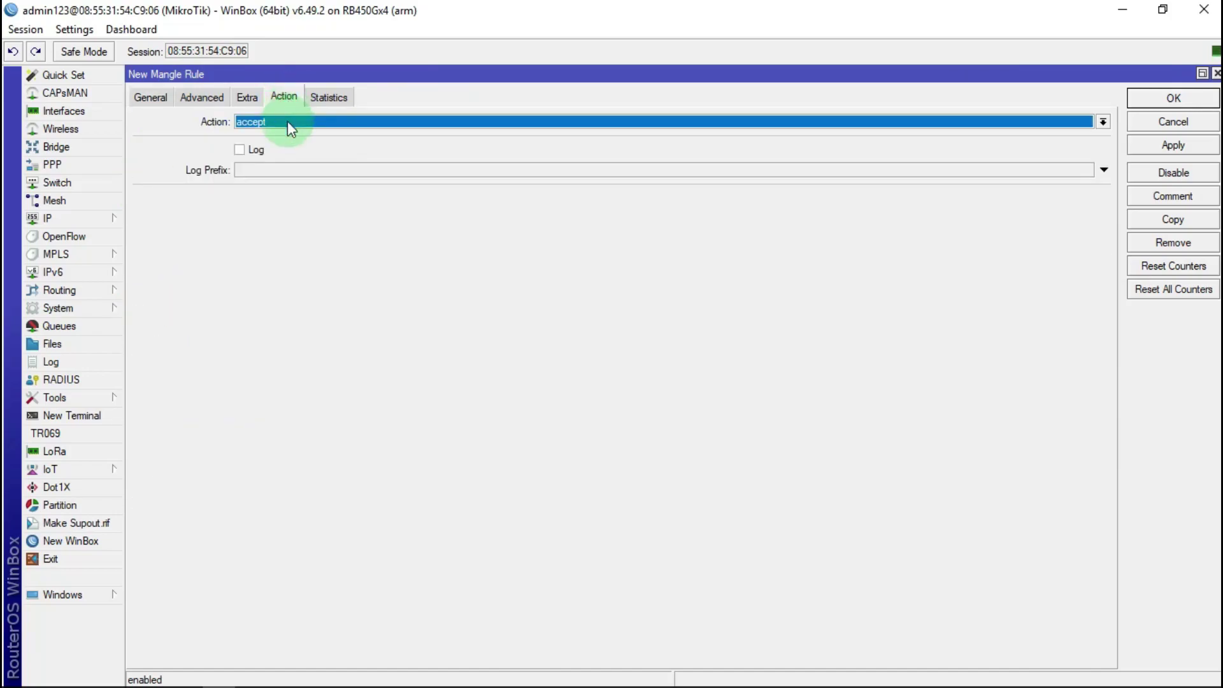
left_click(314, 122)
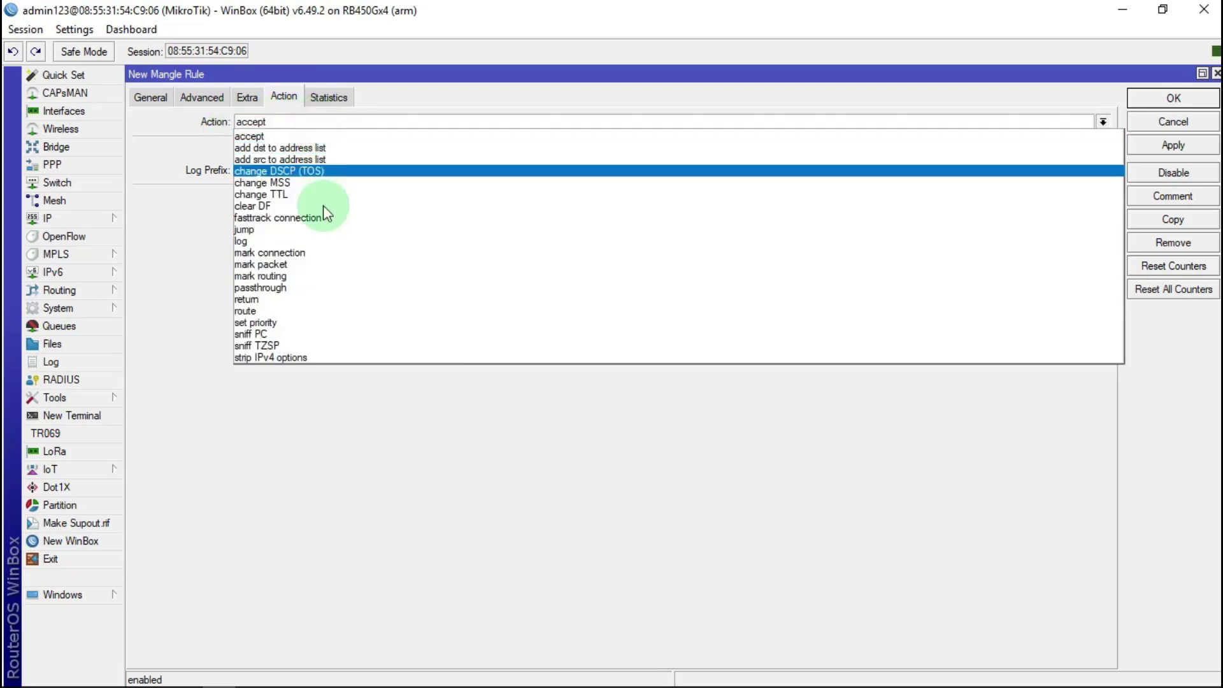
left_click(269, 262)
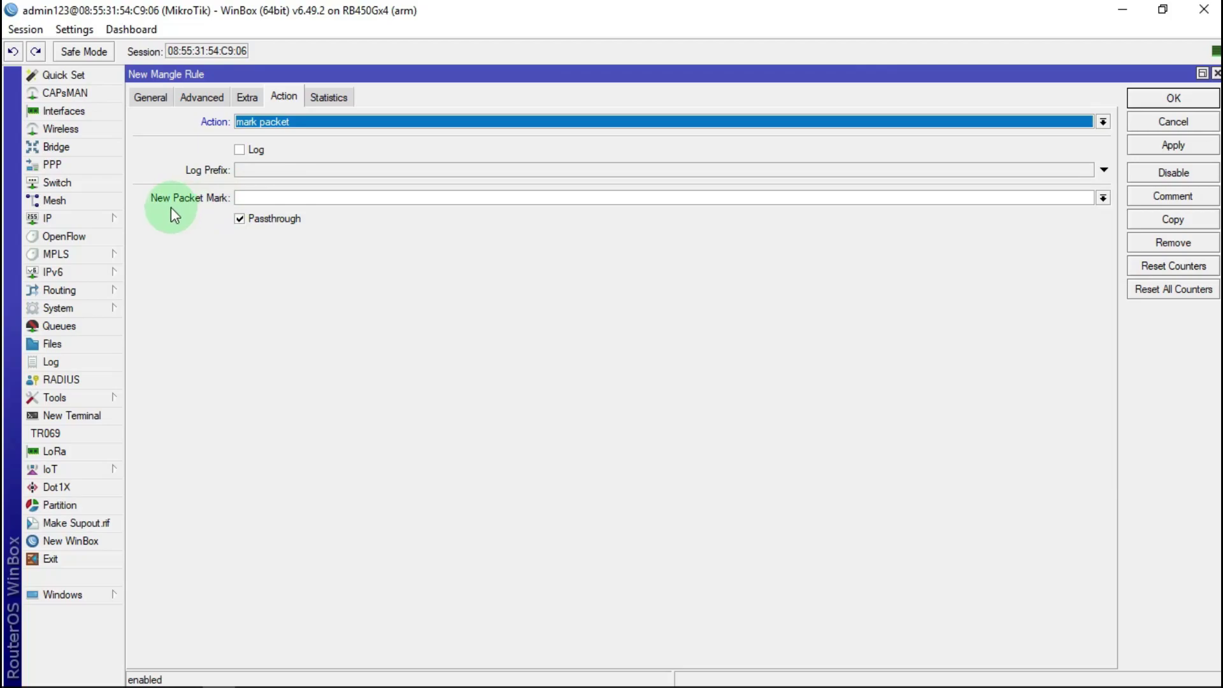
left_click(274, 199)
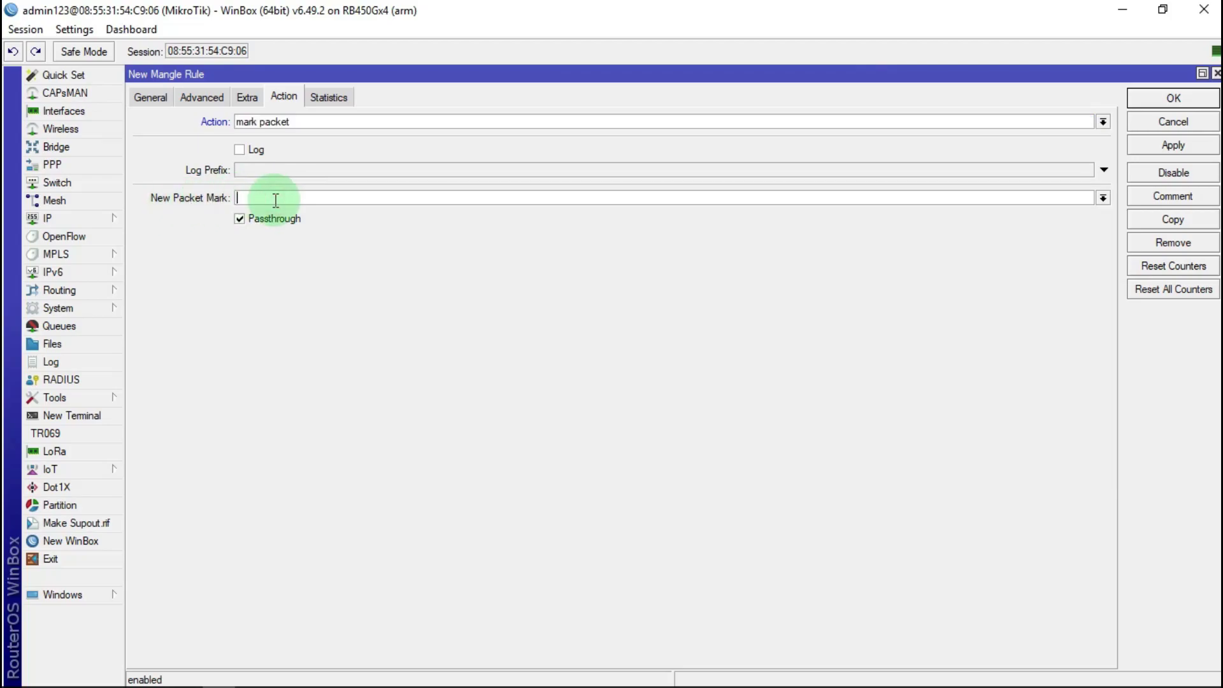
type("paket icmp dns dow")
left_click(240, 219)
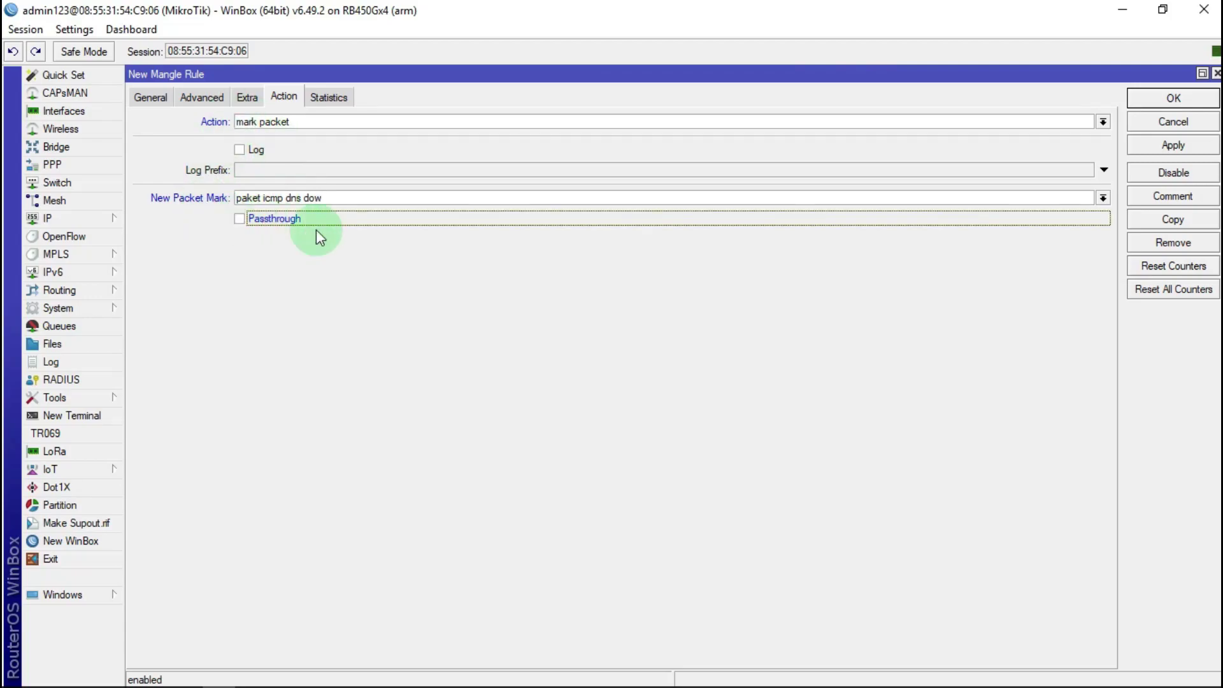
left_click(1174, 146)
left_click(1171, 98)
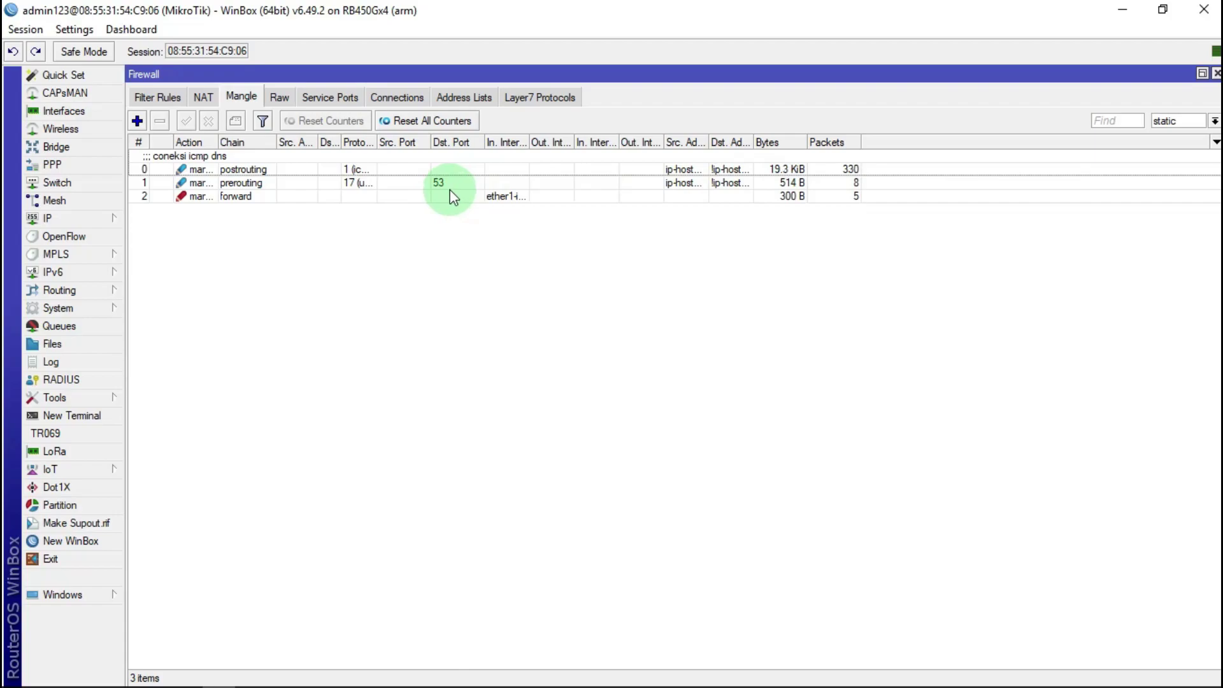
Step: Copy the "paket icmp dns dow" rule, clear the copy's in-interface and set its out-interface to ether1-internet
double_click(231, 199)
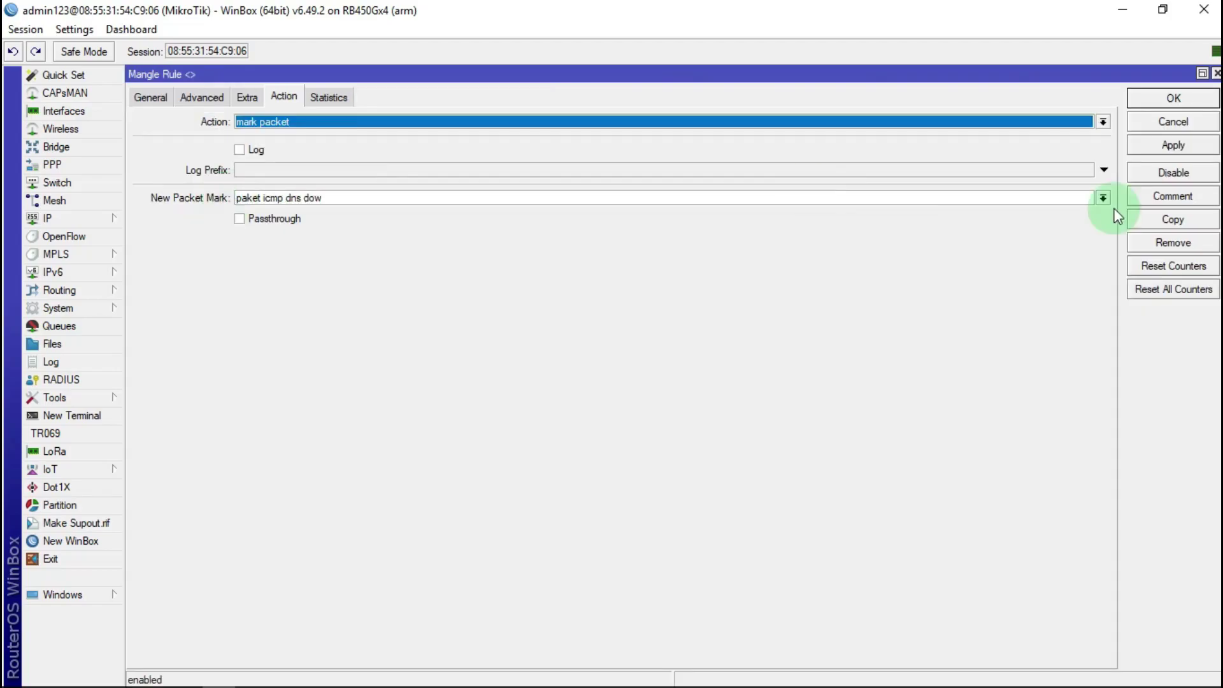
left_click(1175, 220)
left_click(150, 97)
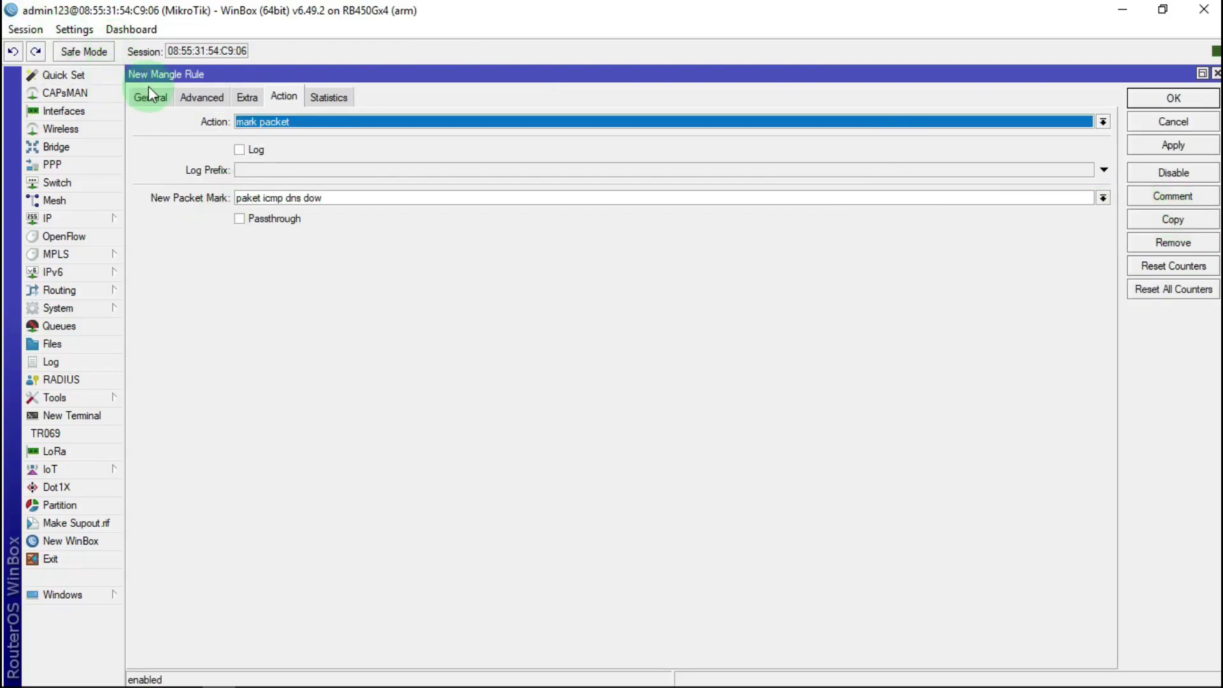
double_click(275, 122)
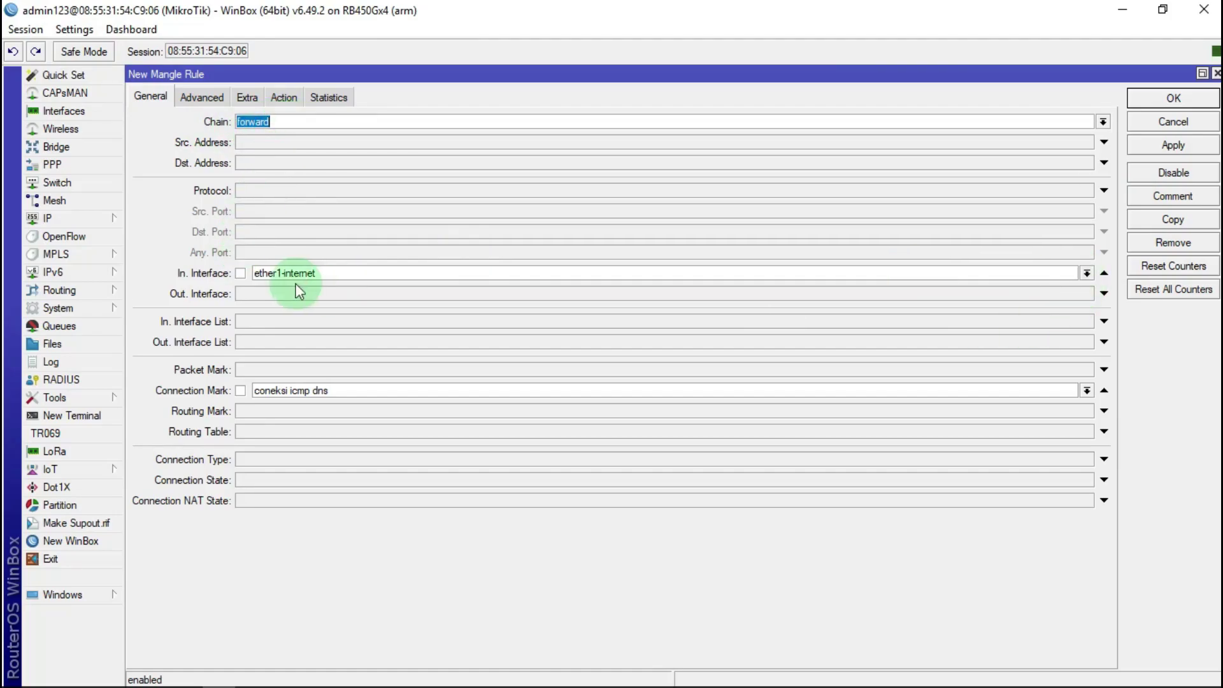
left_click(1088, 273)
left_click(1089, 273)
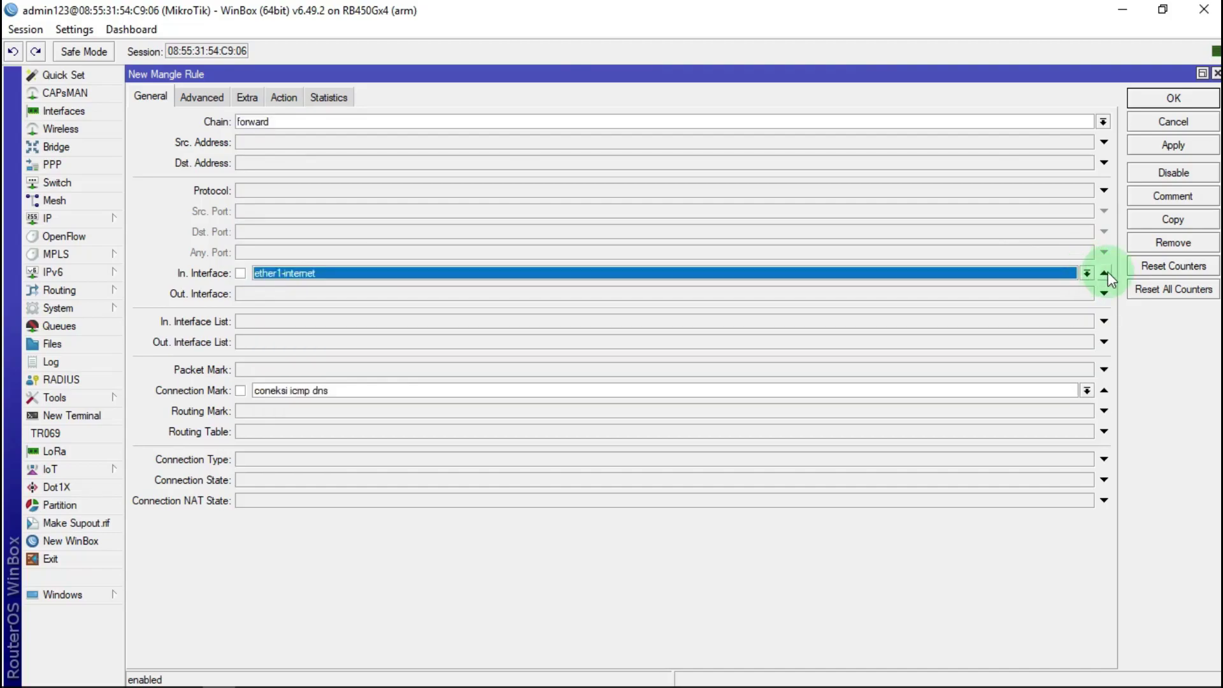
left_click(1106, 274)
left_click(274, 294)
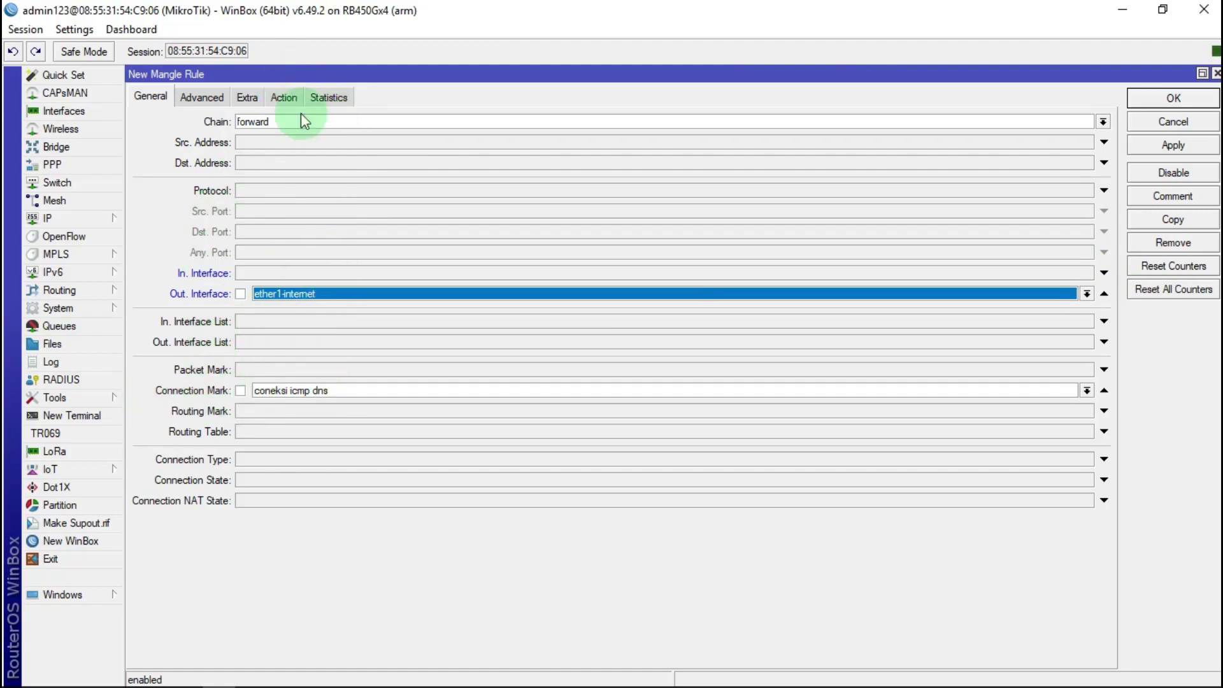
Step: Change the copied rule's new packet mark to "paket icmp dns up" and save the rule
left_click(284, 96)
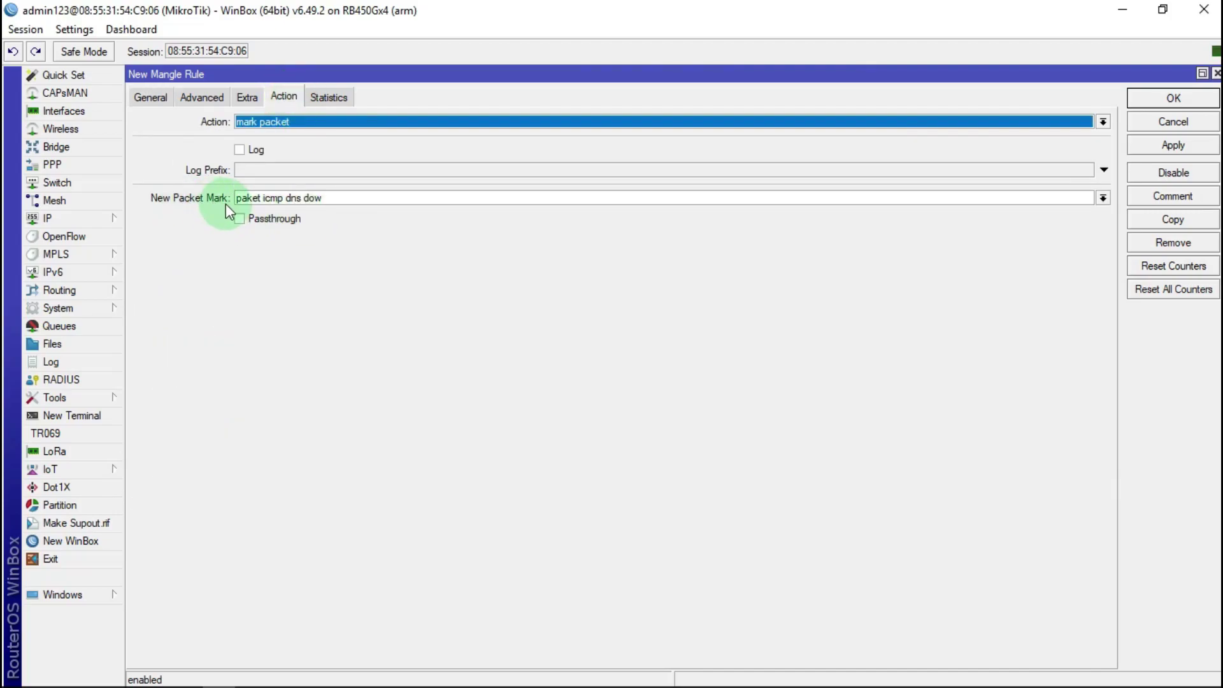
left_click(333, 199)
key("BackSpace")
key("BackSpace")
key("BackSpace")
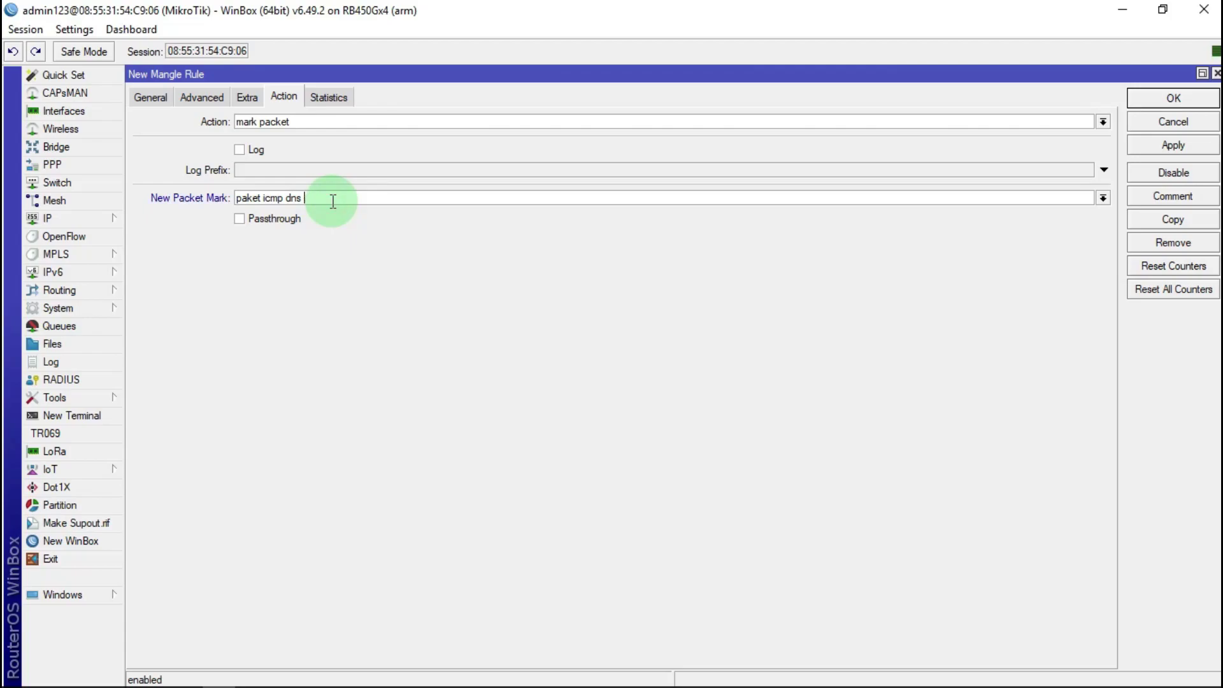
type("up")
left_click(1155, 152)
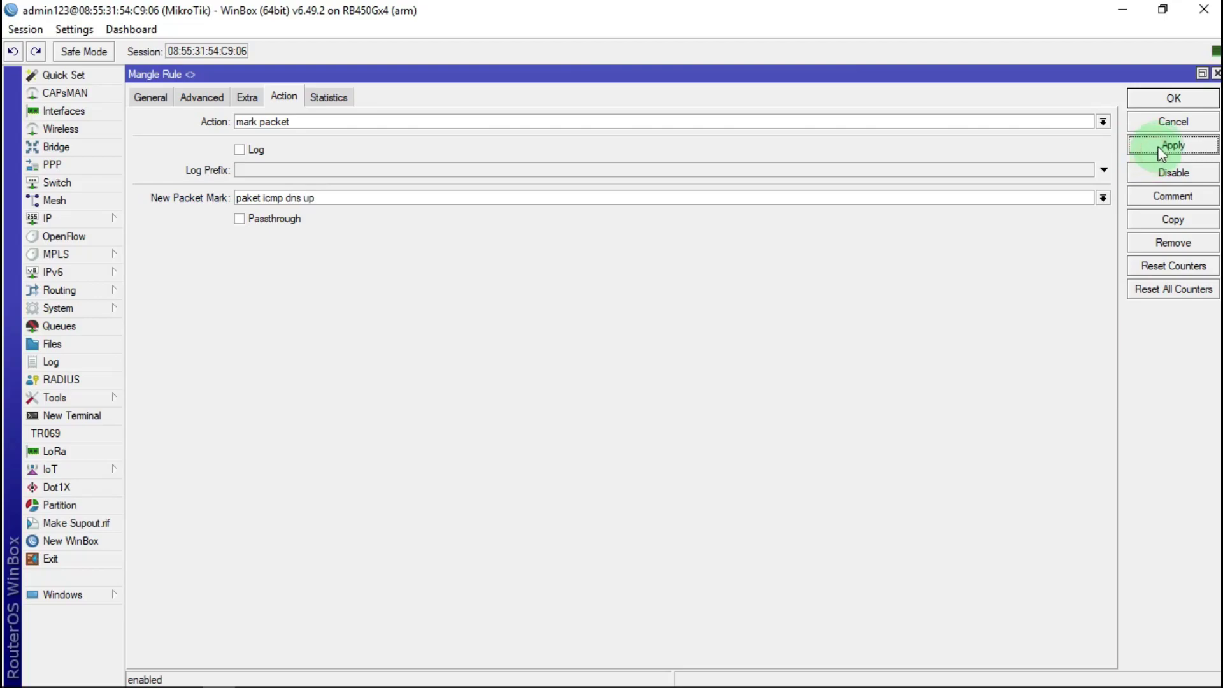
left_click(1174, 96)
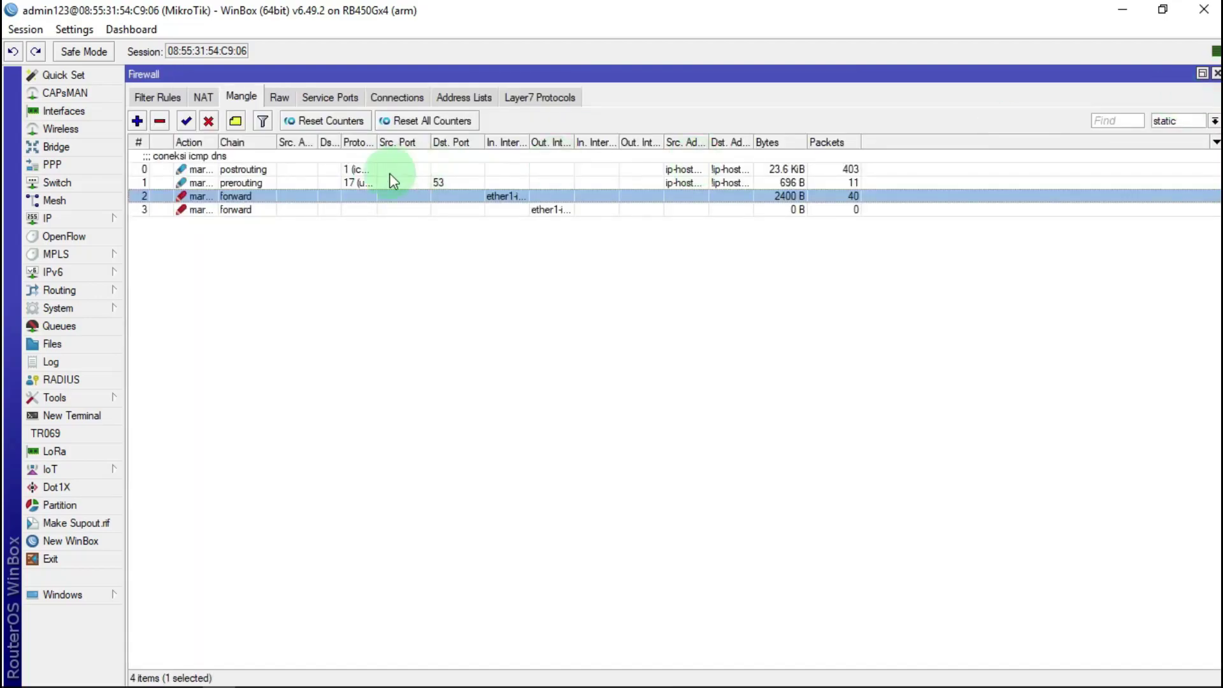
Step: Start a new prerouting mangle rule with source address list ip-hostpot and destination address list ip-browsing
left_click(314, 288)
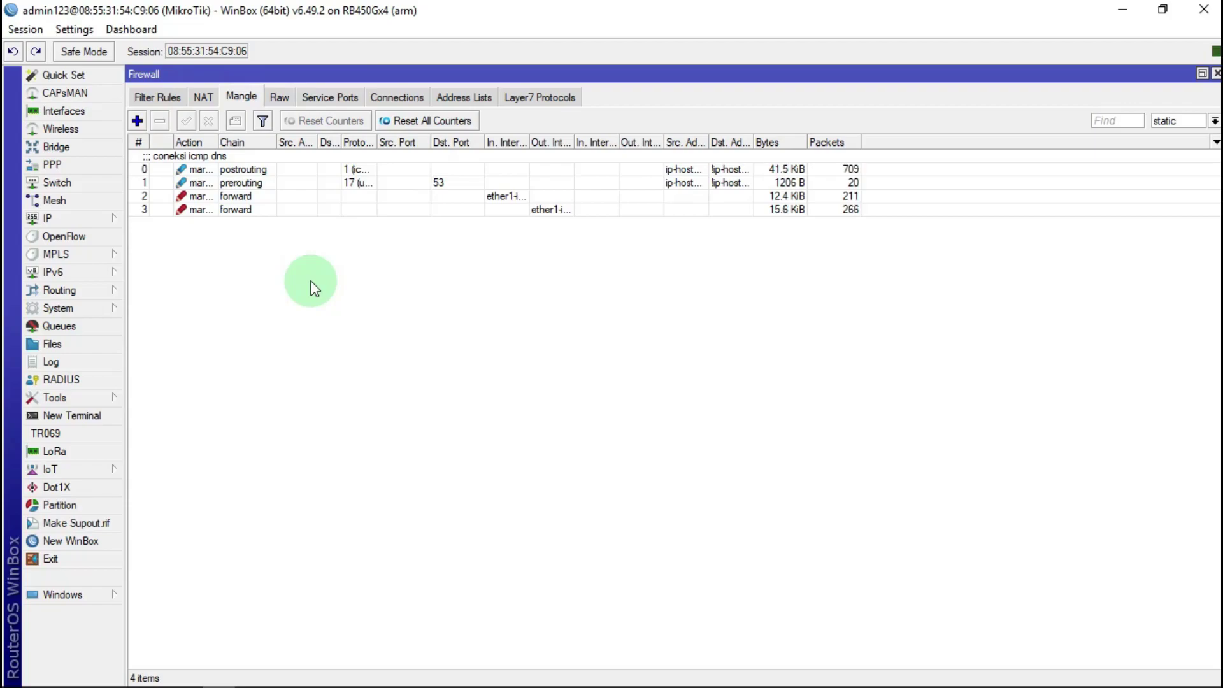
left_click(137, 120)
left_click(154, 97)
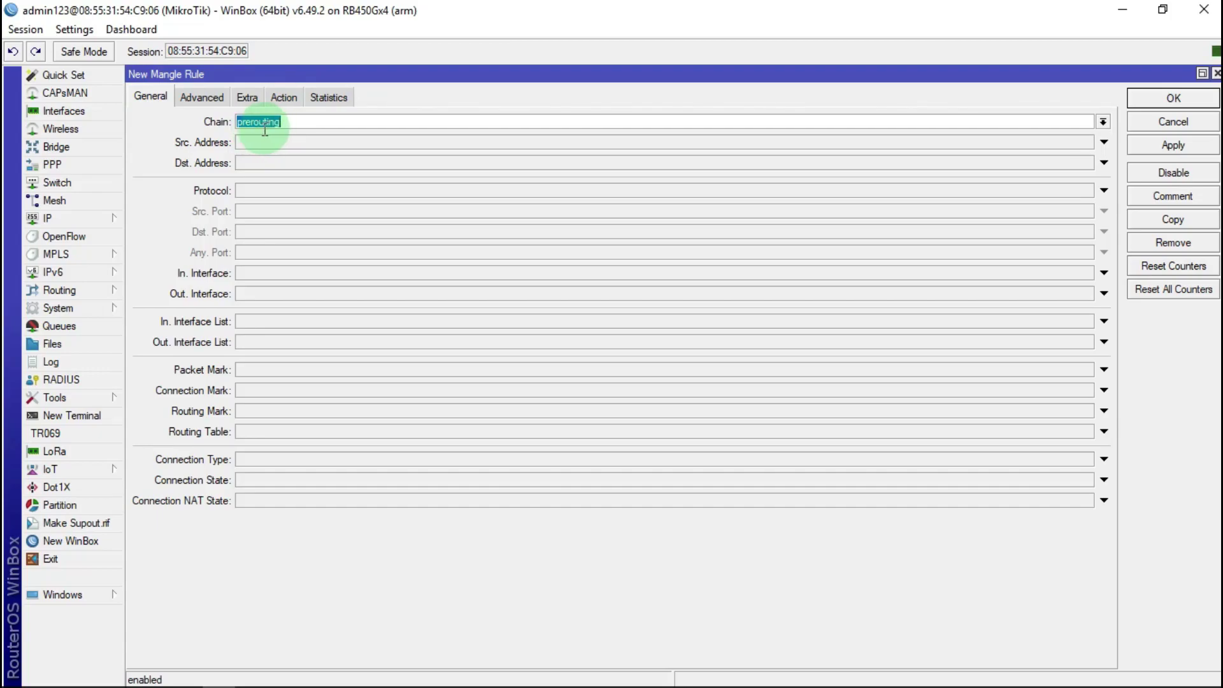
left_click(202, 101)
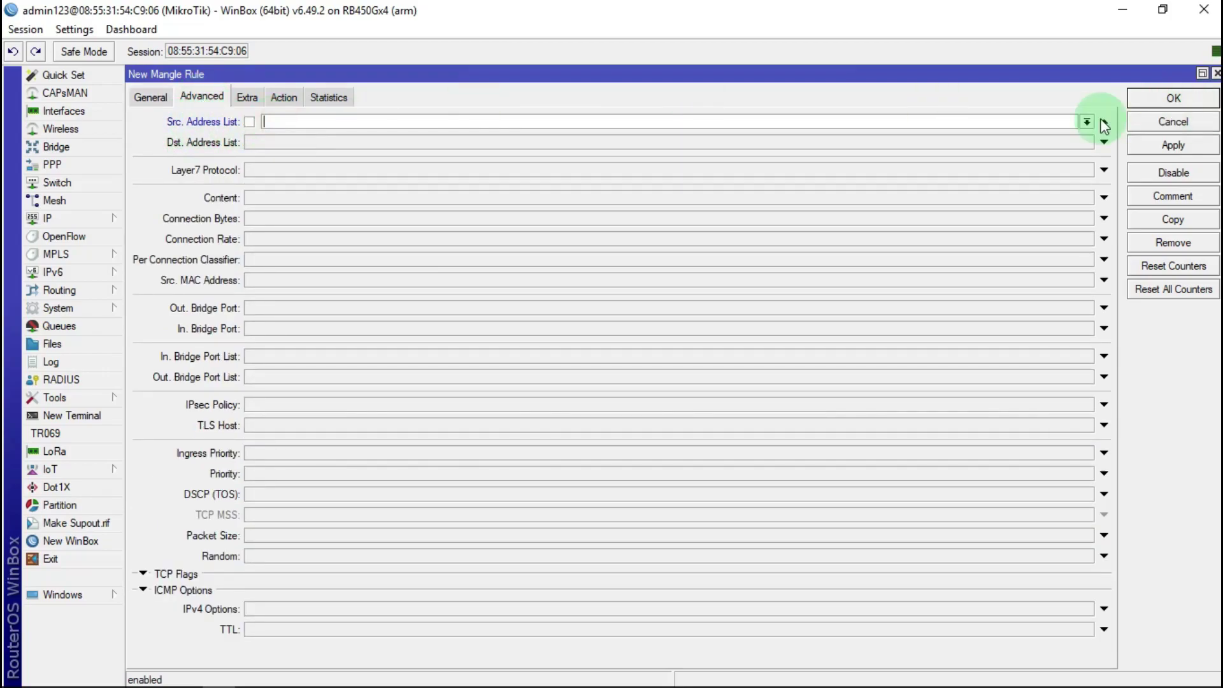
left_click(1088, 123)
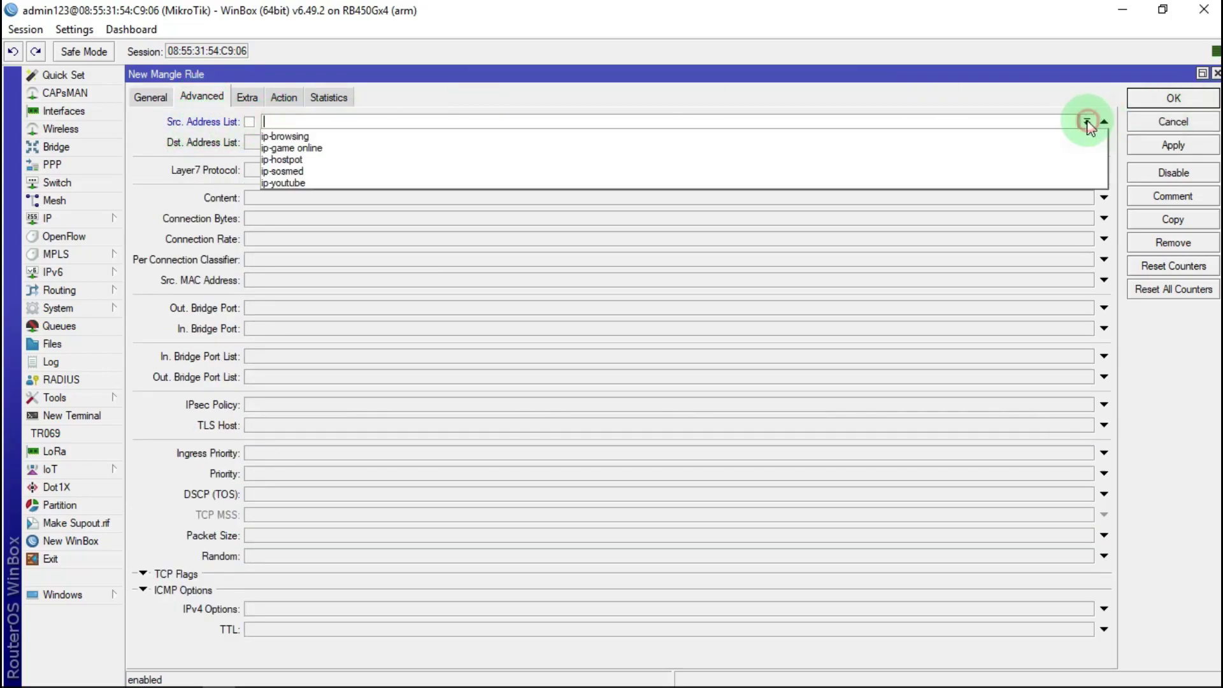
left_click(309, 160)
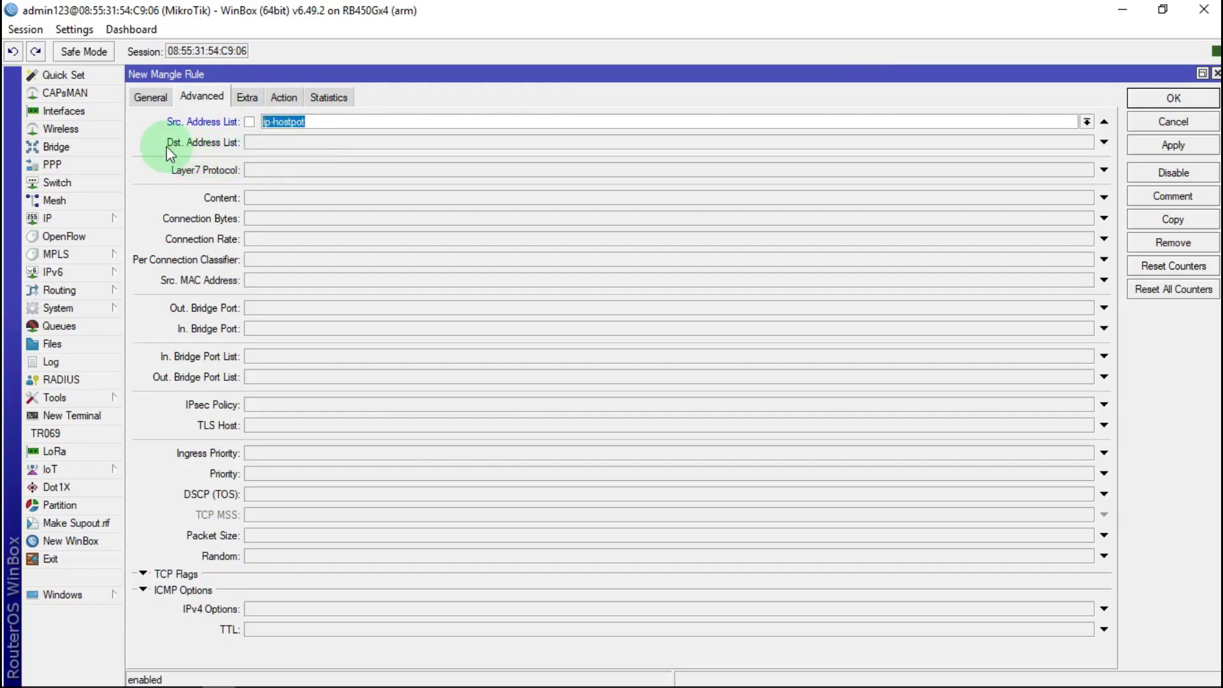
left_click(277, 141)
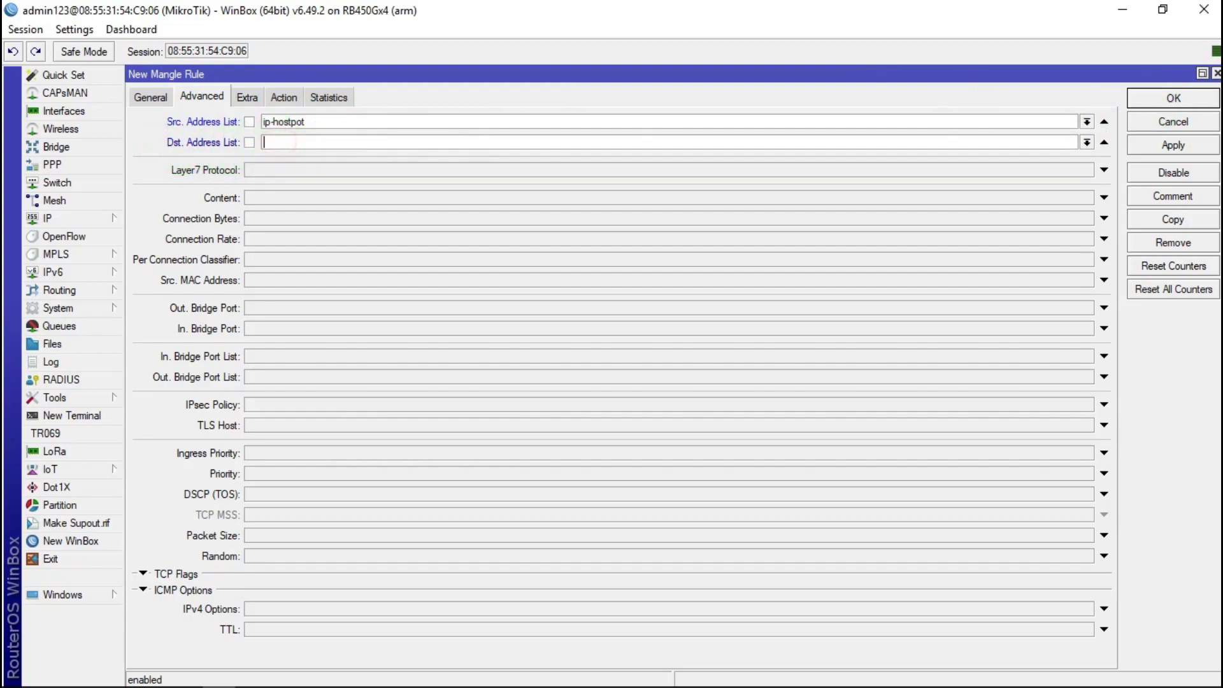
left_click(1087, 142)
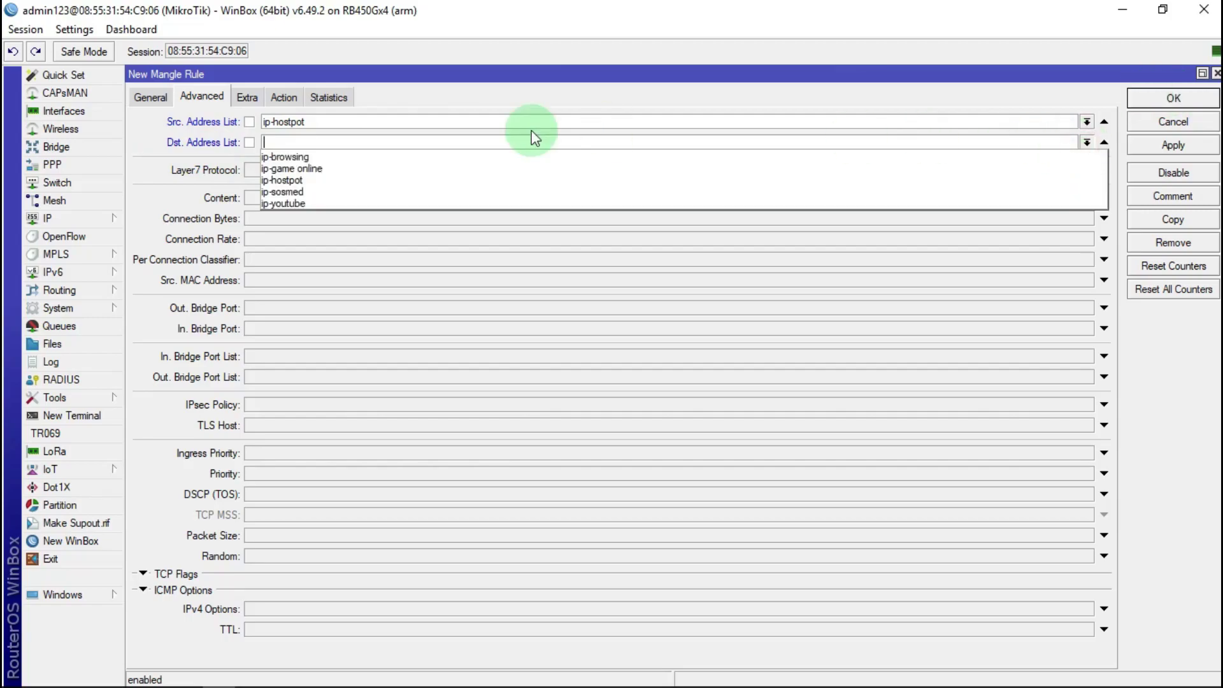
left_click(302, 156)
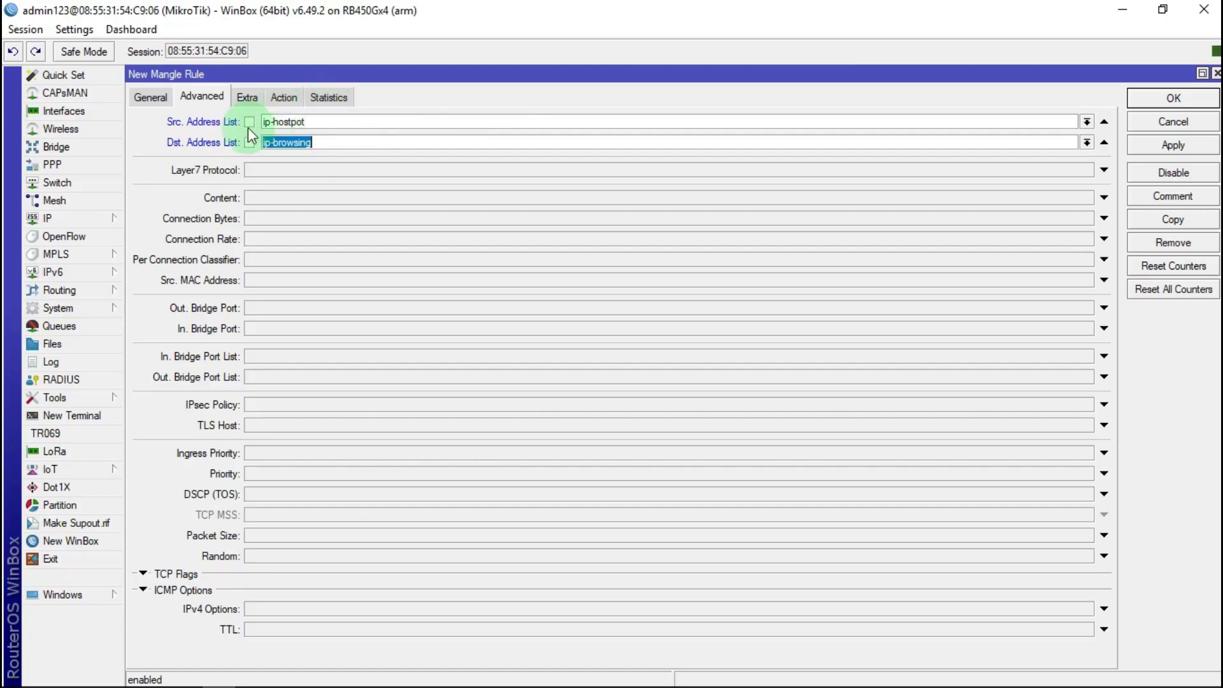
Step: Set the browsing rule's action to mark connection with the new connection mark "coneksi browsing", keeping passthrough on
left_click(285, 97)
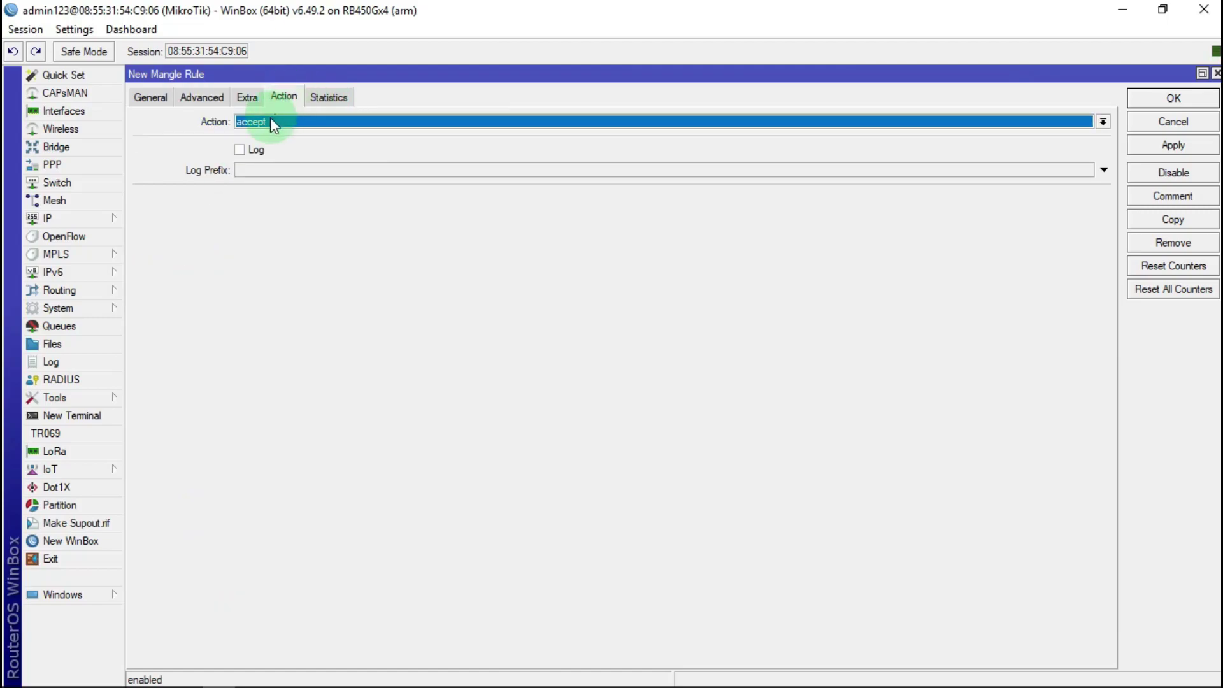
left_click(273, 121)
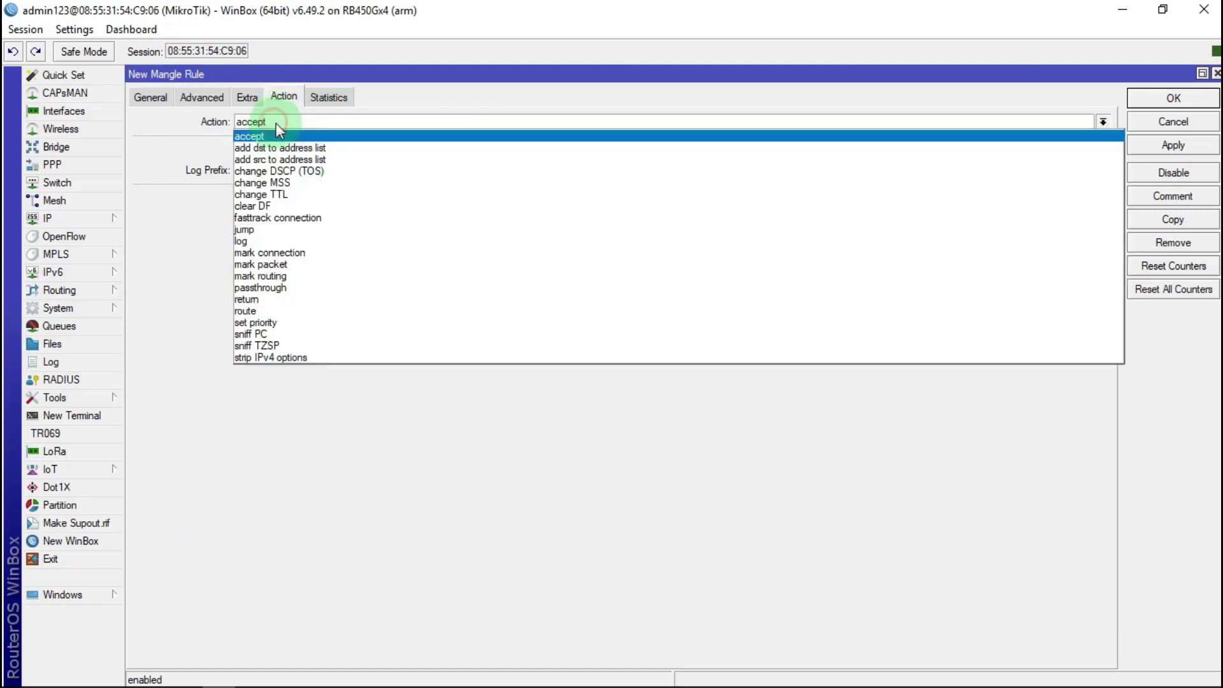
left_click(274, 253)
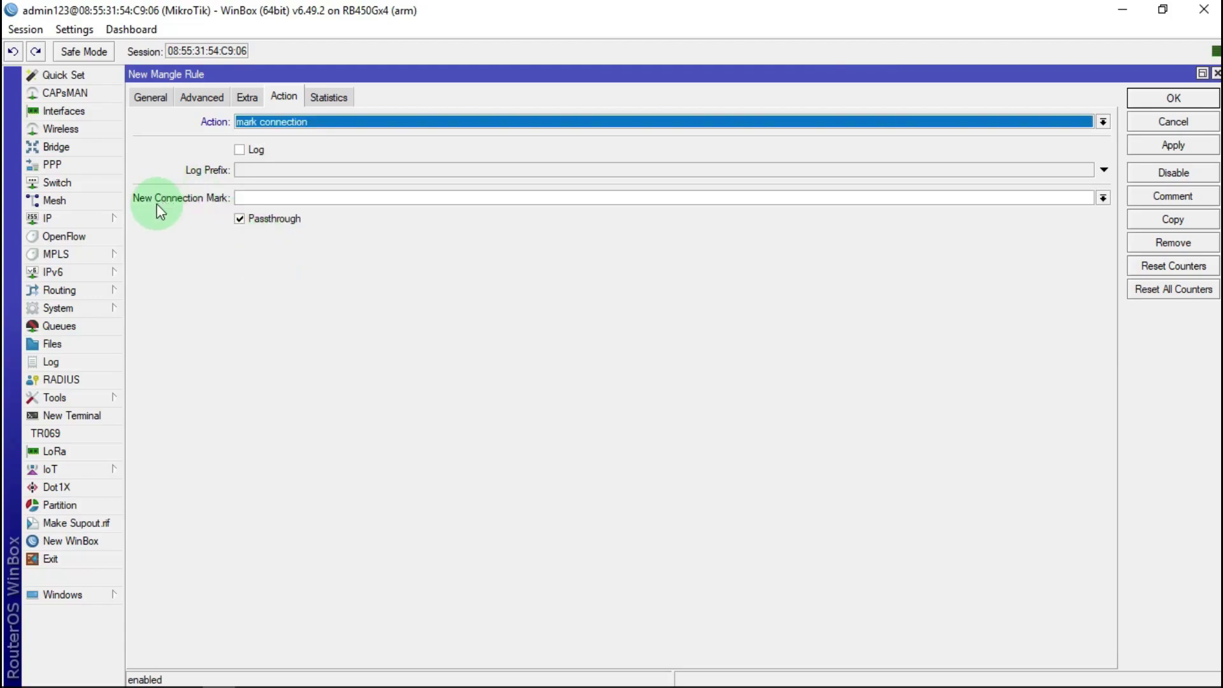
left_click(274, 198)
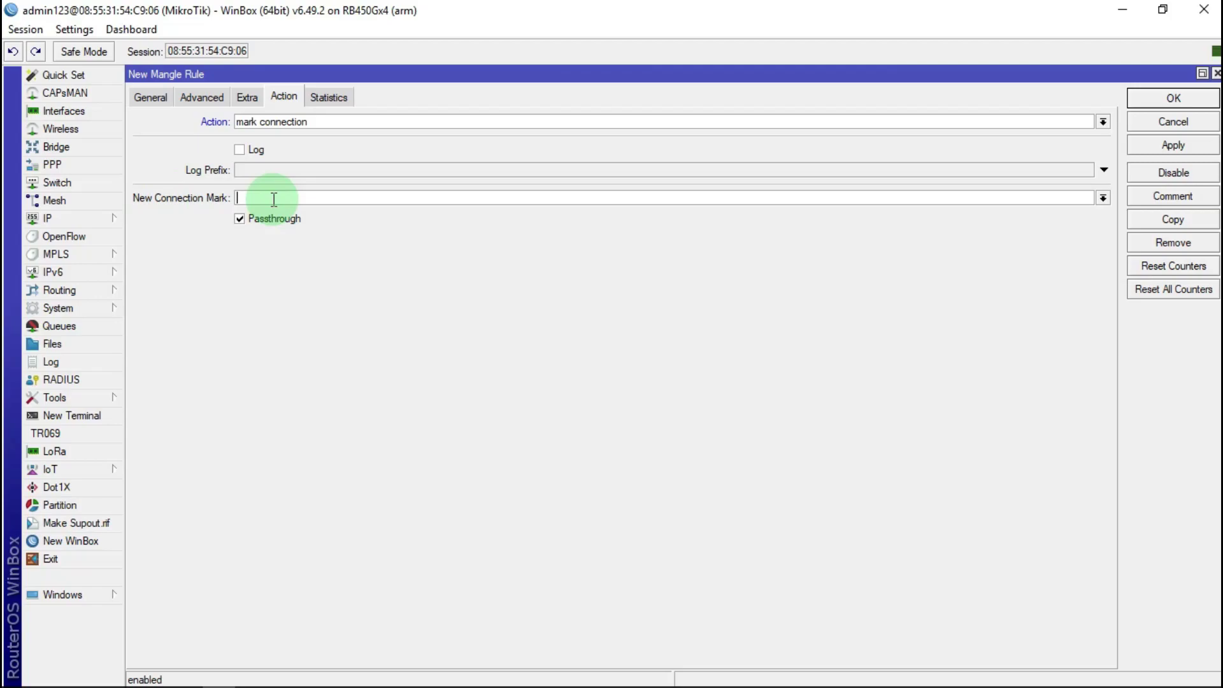
type("coneksi")
type(" 6")
type("rowsing")
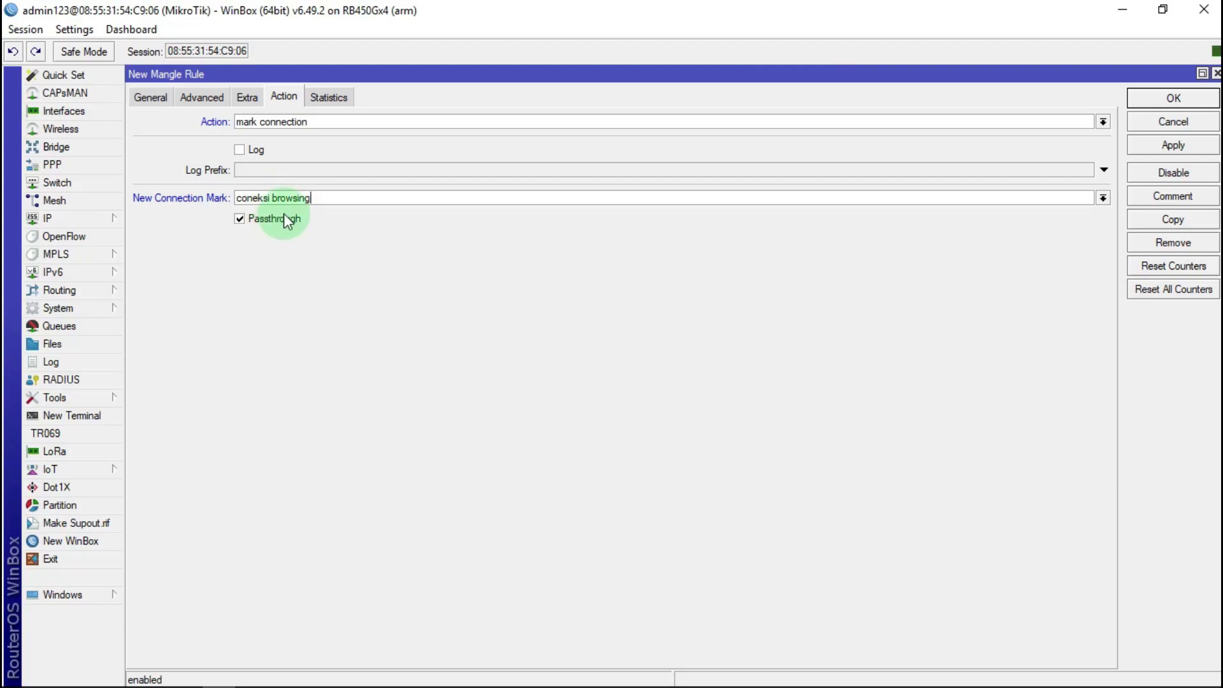
Step: Apply the browsing rule, reuse its connection mark text "coneksi browsing" as the rule's comment, and save it
left_click_drag(309, 199, 189, 204)
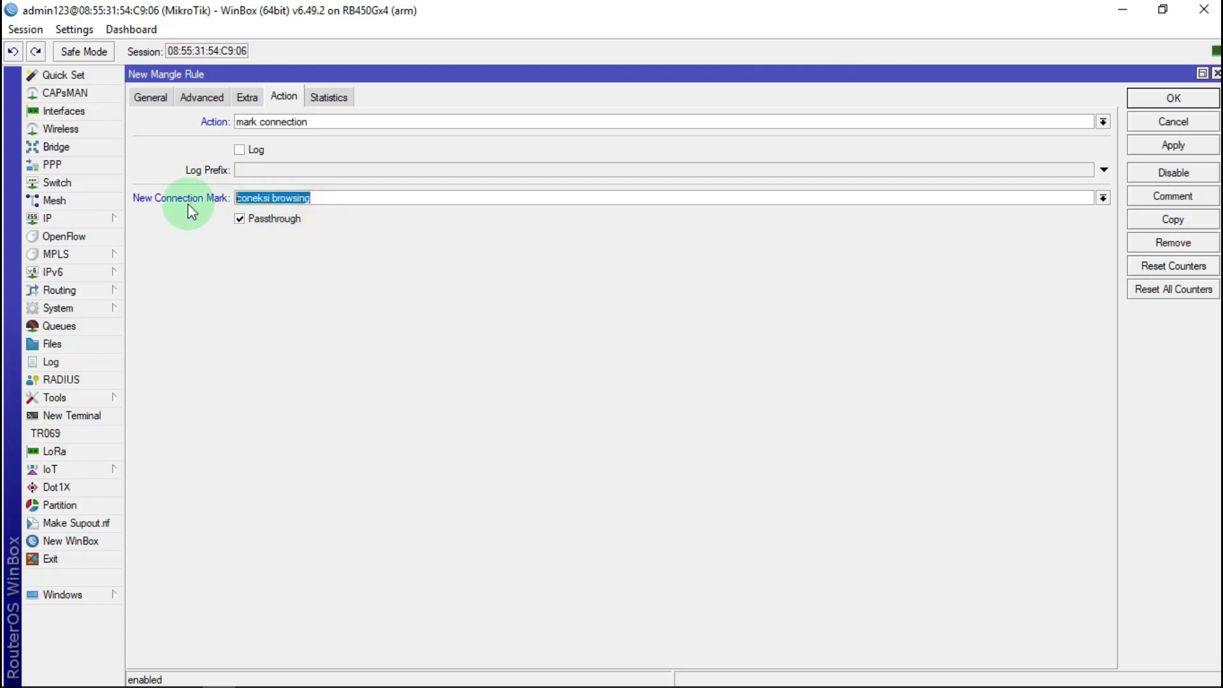
right_click(254, 198)
left_click(329, 229)
left_click(1174, 145)
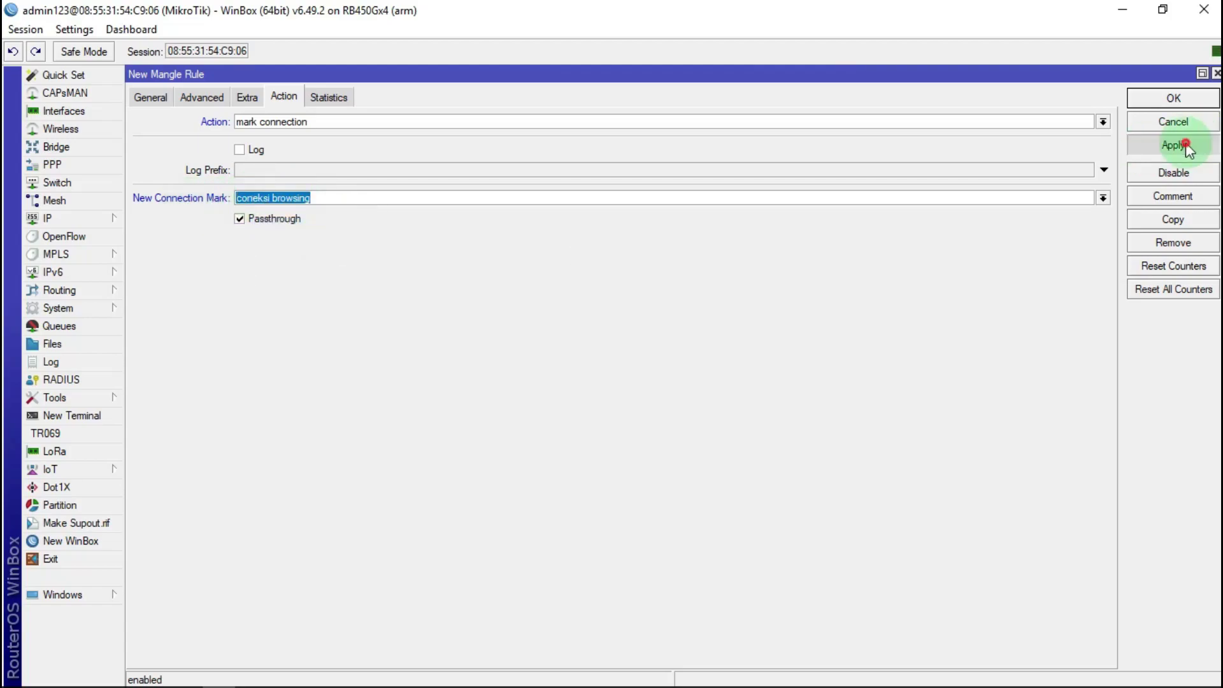
left_click(1172, 194)
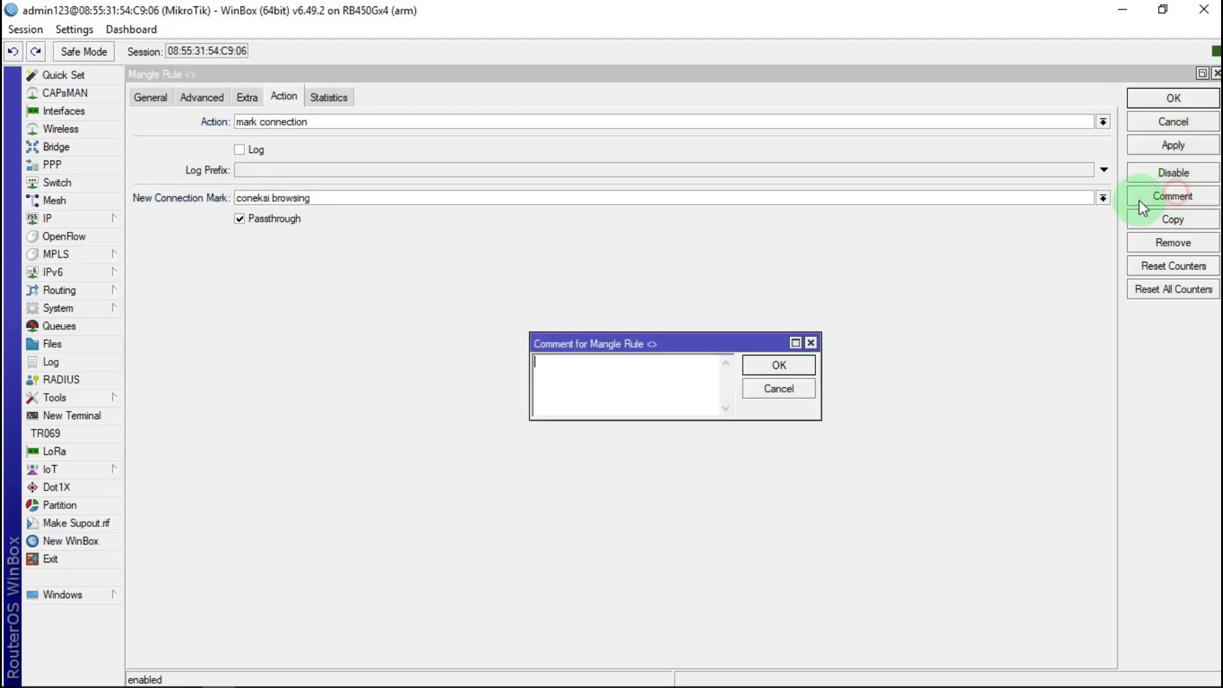
right_click(553, 361)
left_click(607, 435)
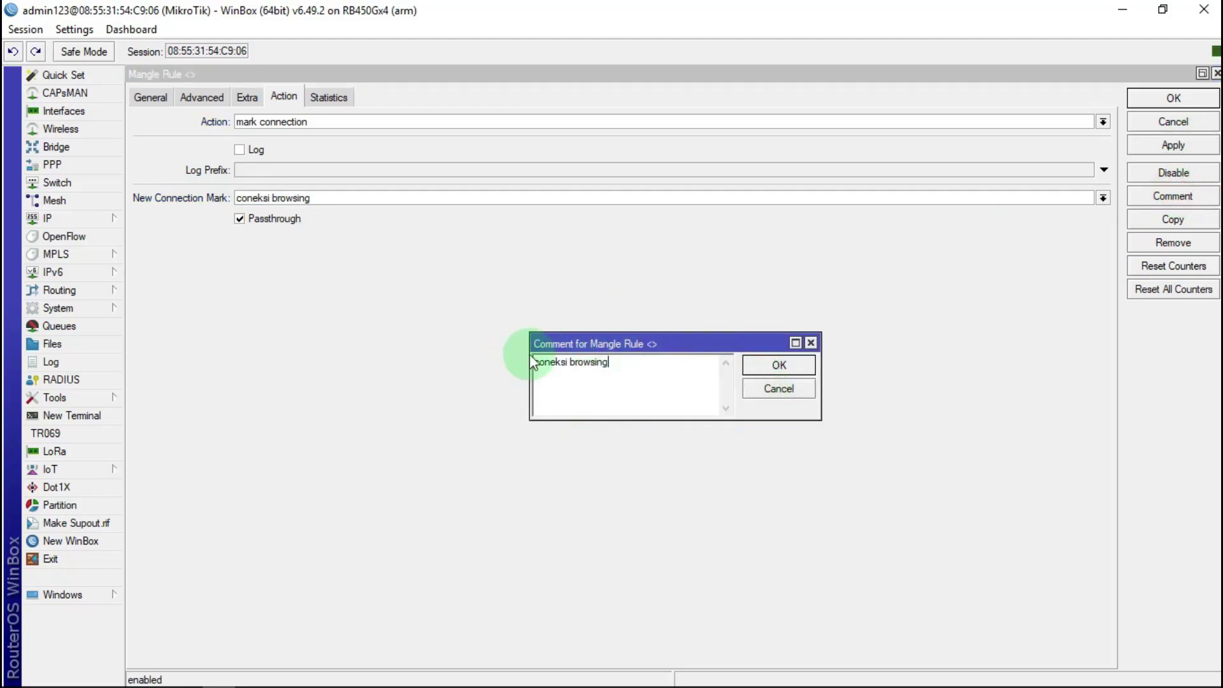
left_click(773, 368)
left_click(1182, 103)
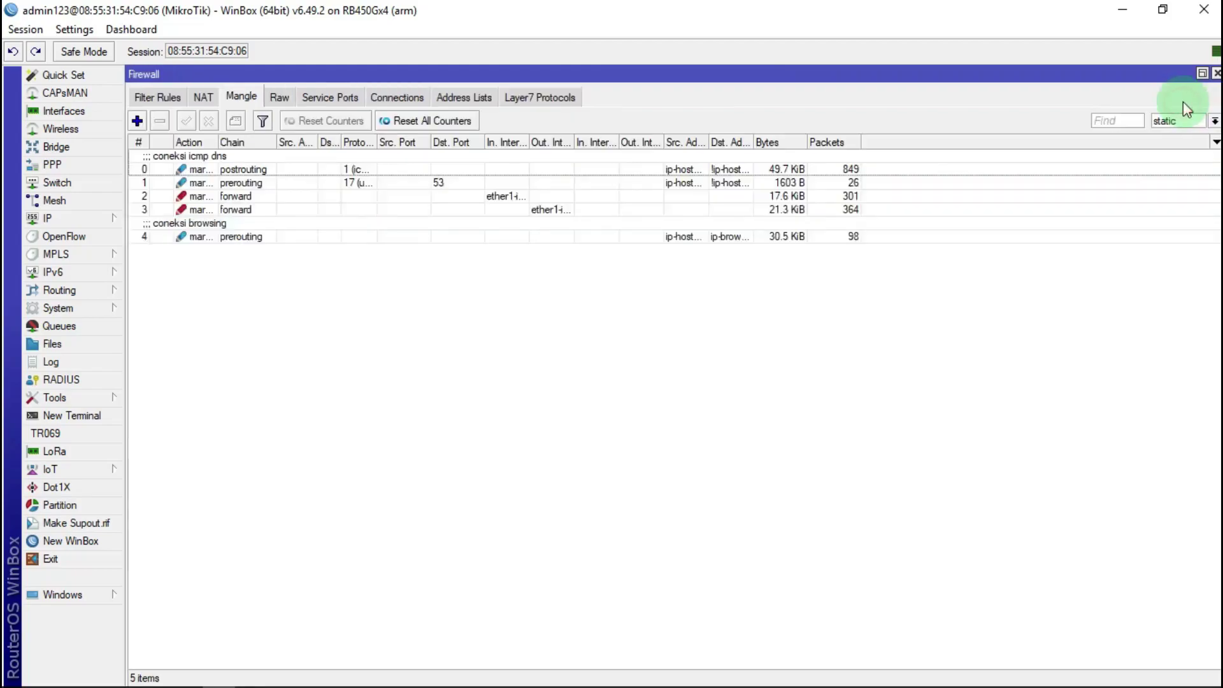
Step: Start a new forward mangle rule with in-interface ether1-internet and connection mark "coneksi browsing"
left_click(460, 250)
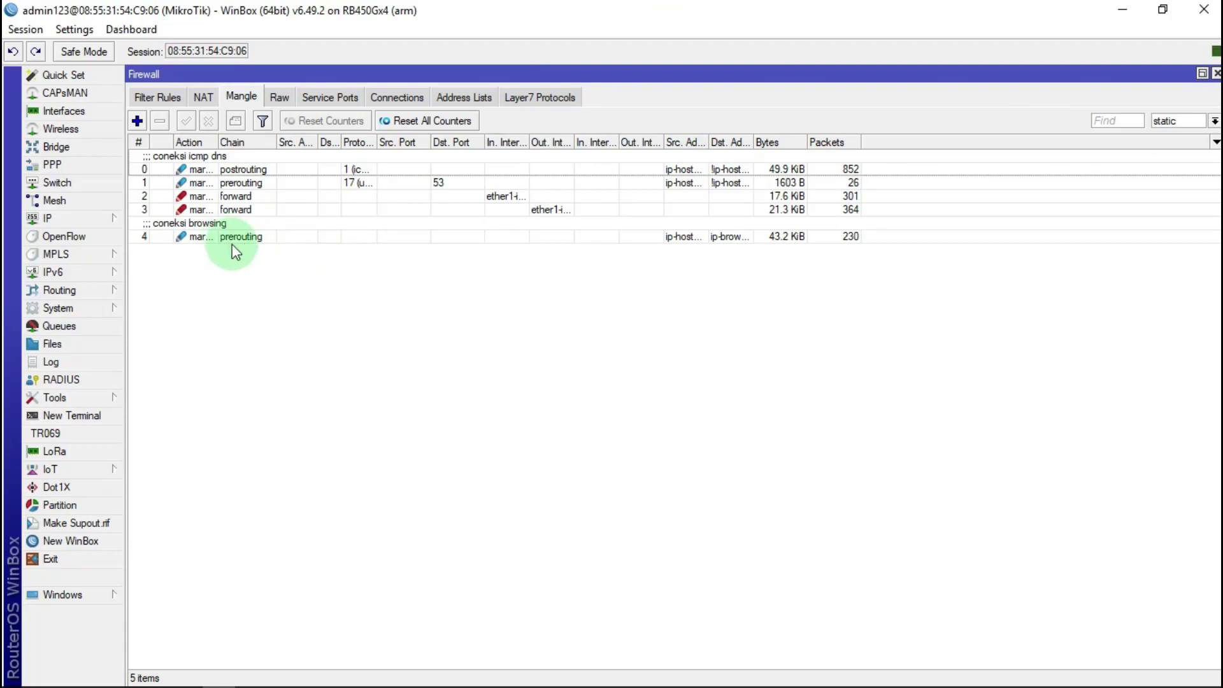
left_click(137, 121)
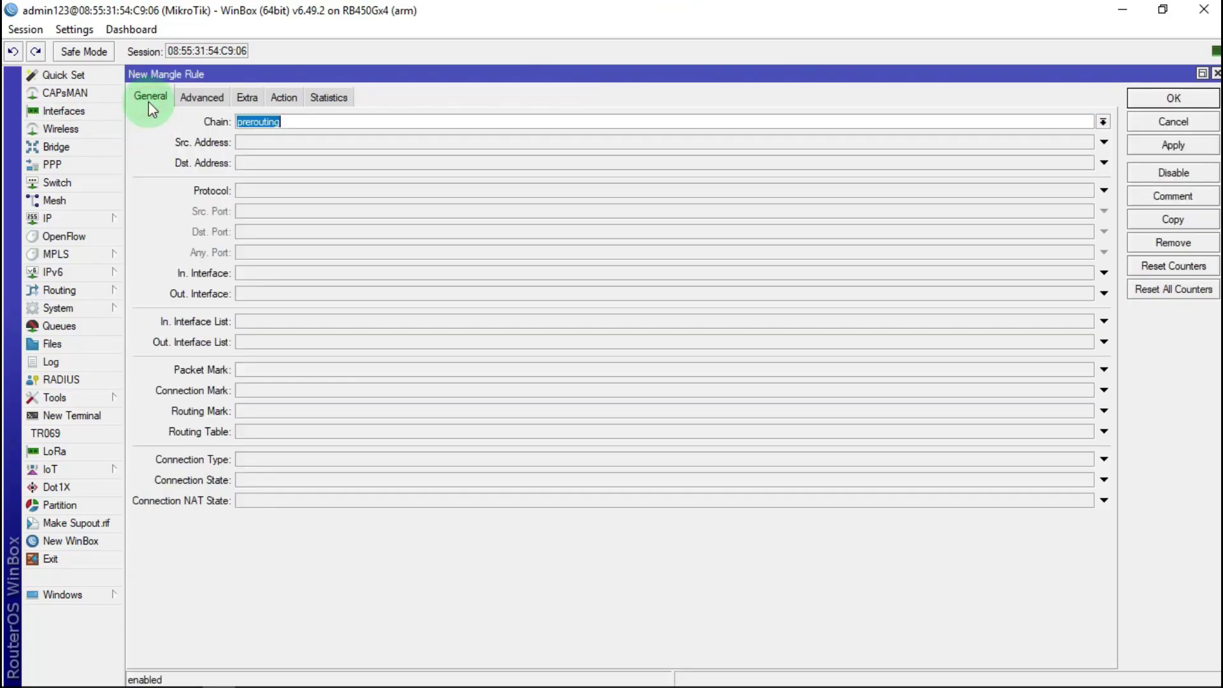
left_click(1103, 121)
left_click(288, 128)
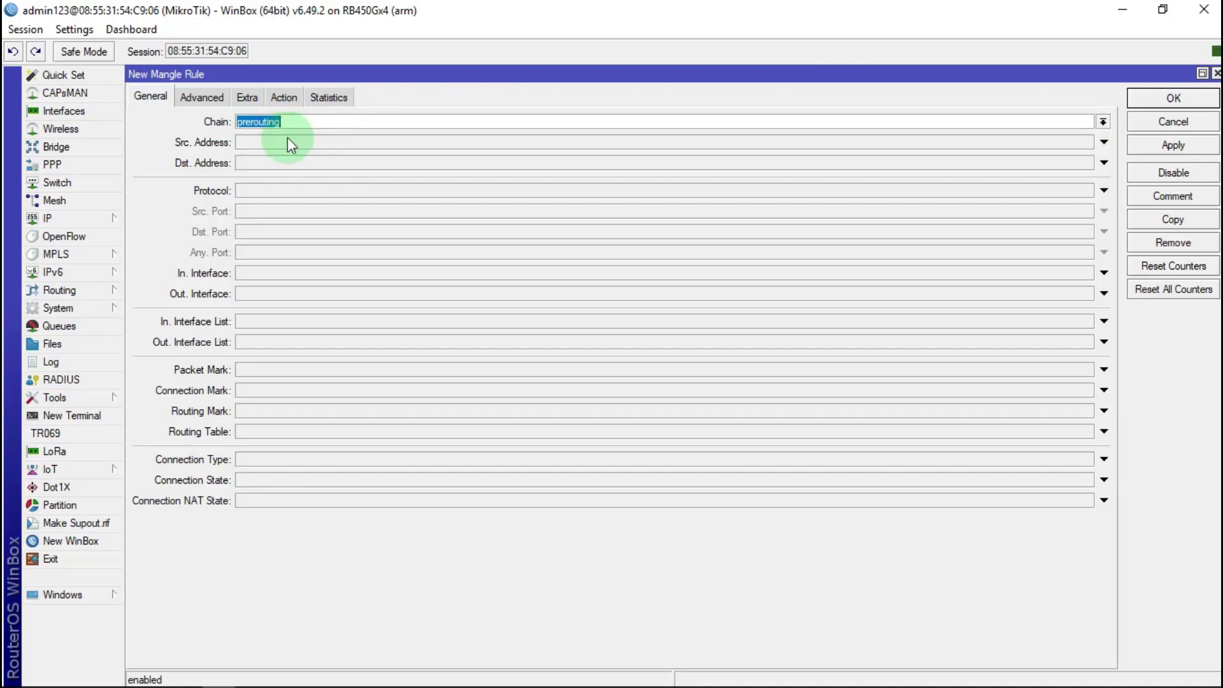
left_click(1099, 123)
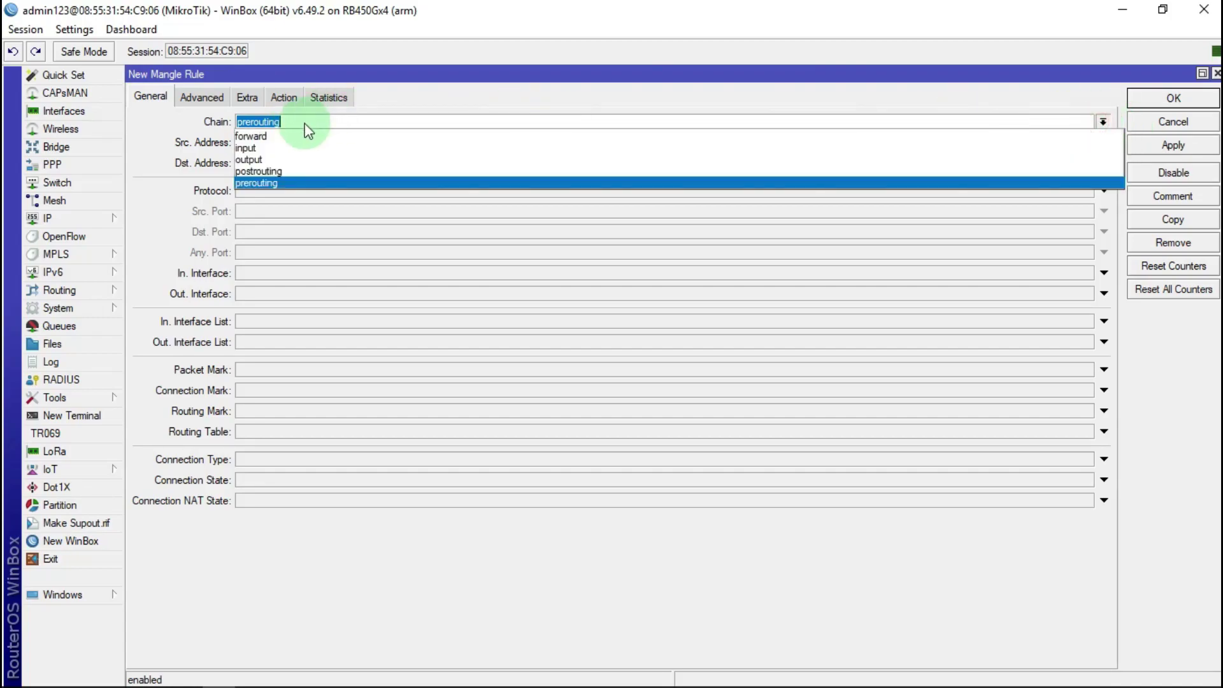
left_click(247, 135)
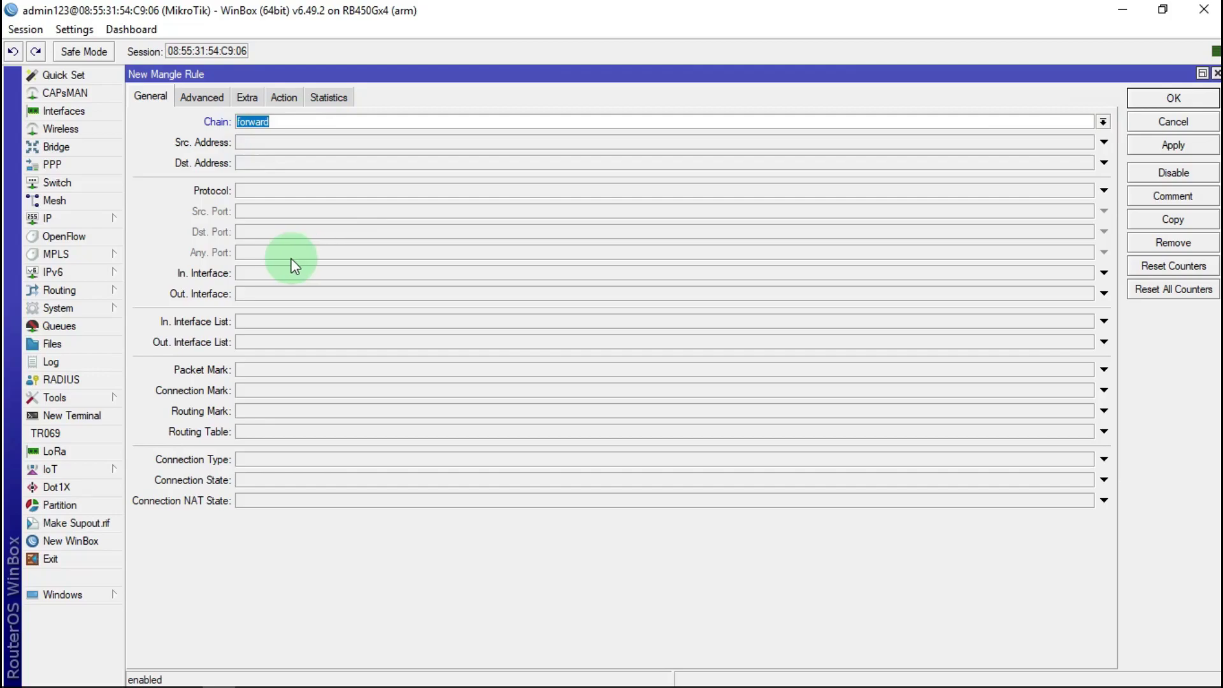
left_click(252, 274)
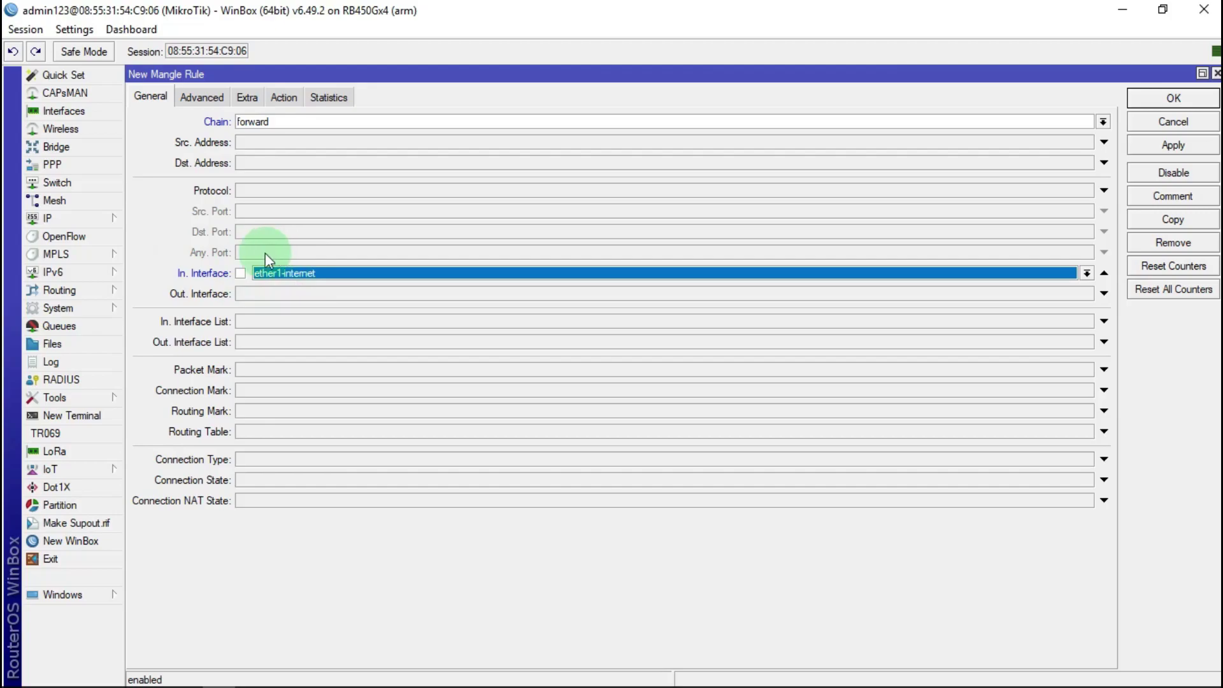
left_click(233, 395)
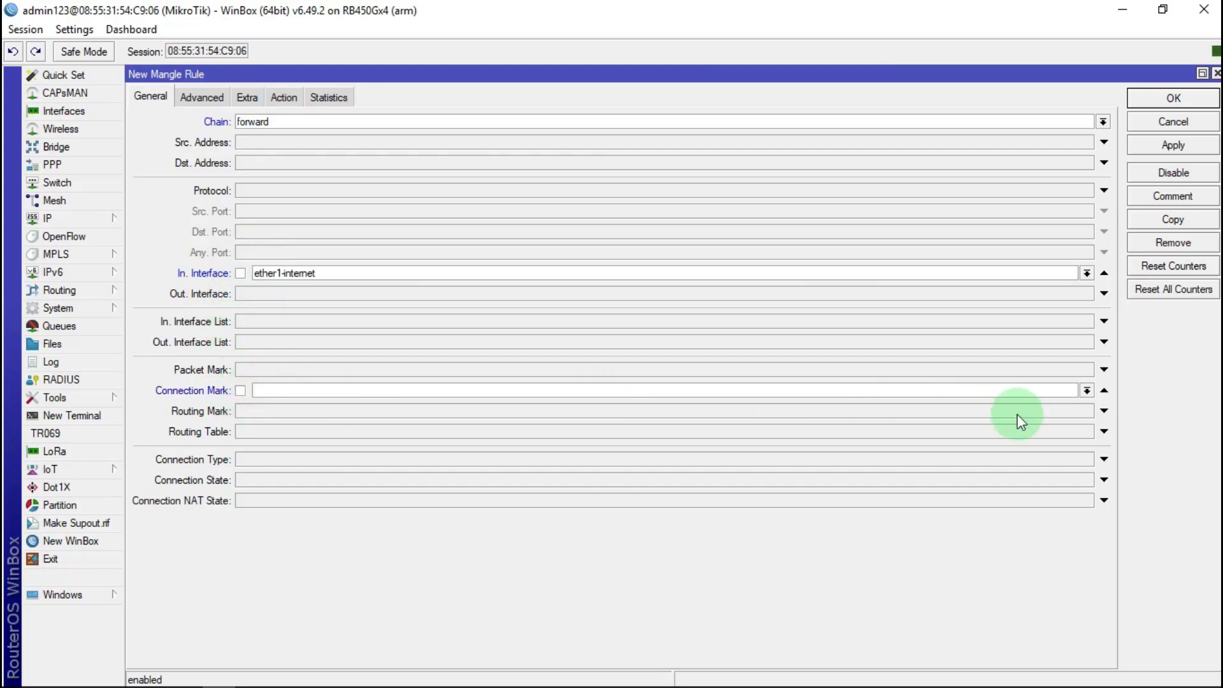
left_click(1085, 391)
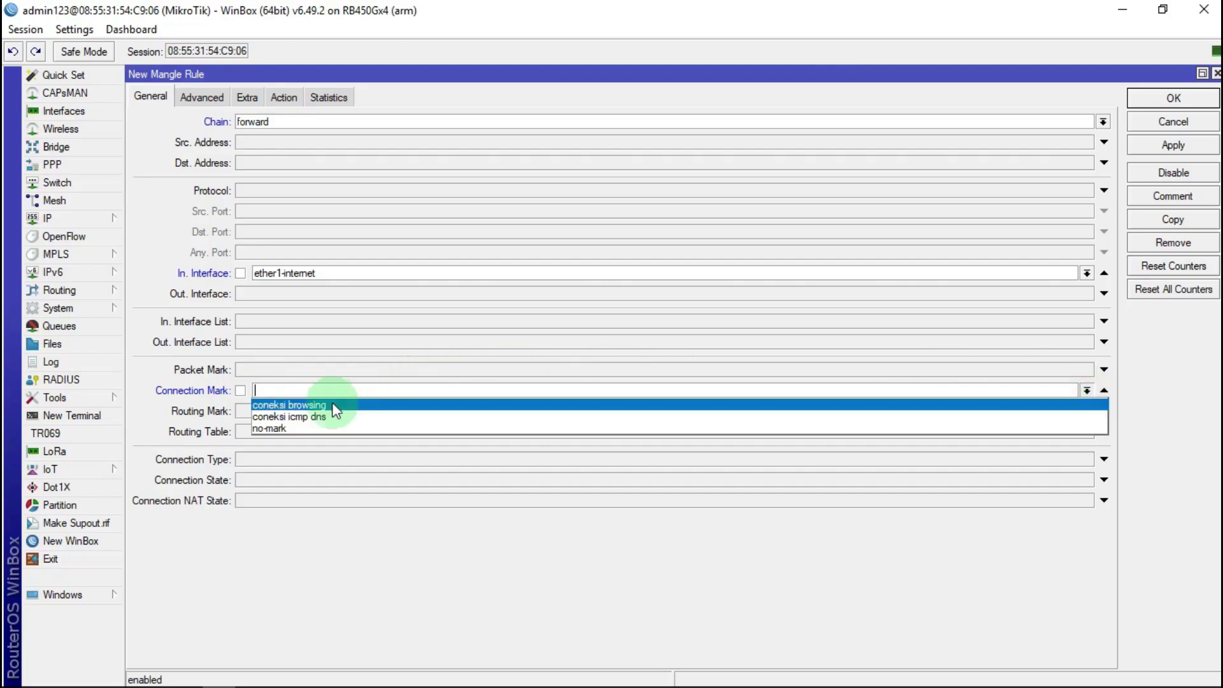
left_click(306, 405)
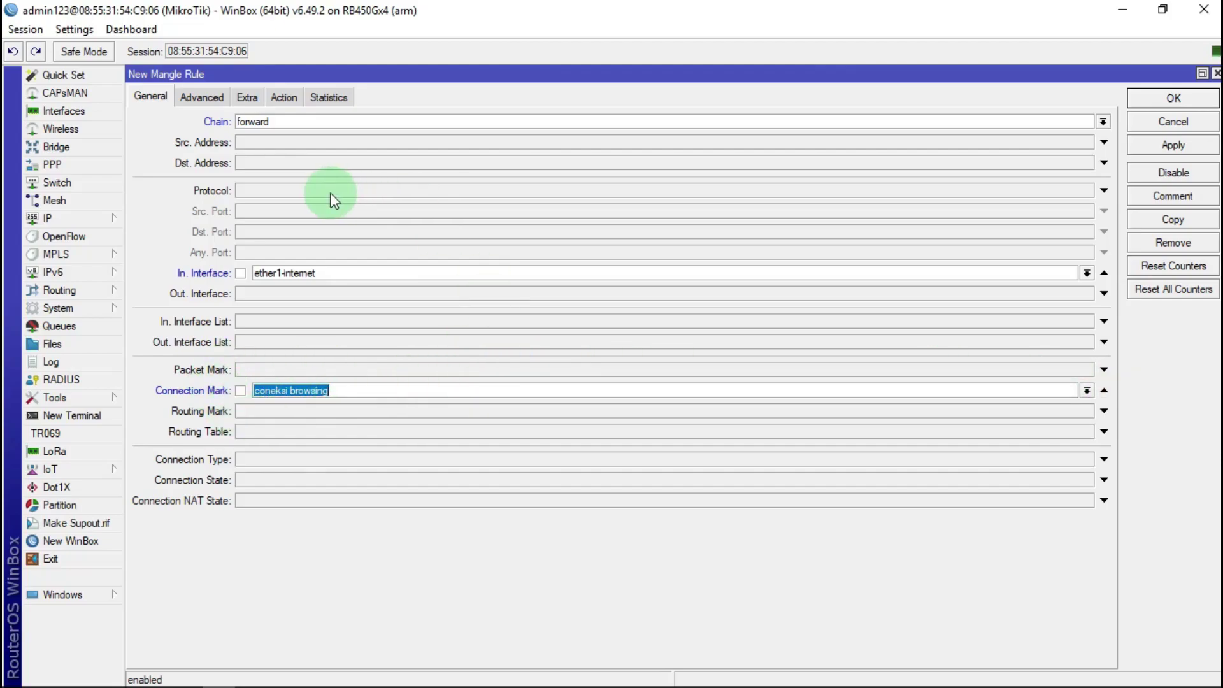
Step: Set the forward rule's action to mark packet with the new packet mark "paket browsing dow" and save the rule
left_click(295, 97)
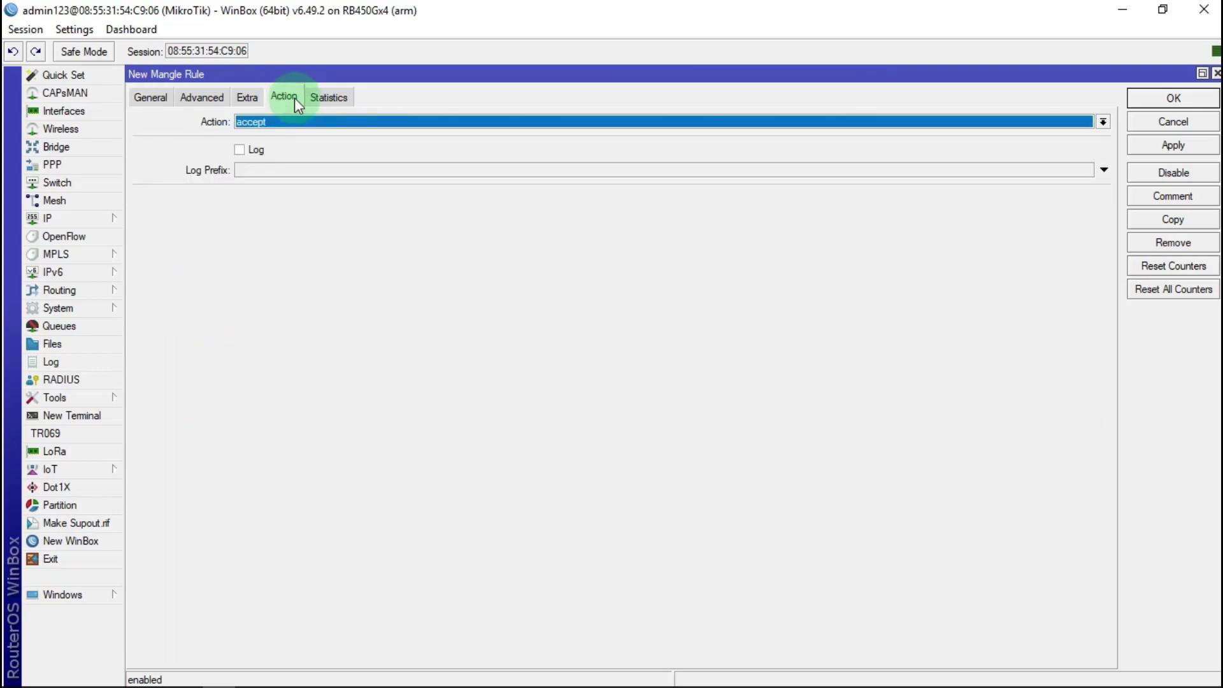
left_click(316, 125)
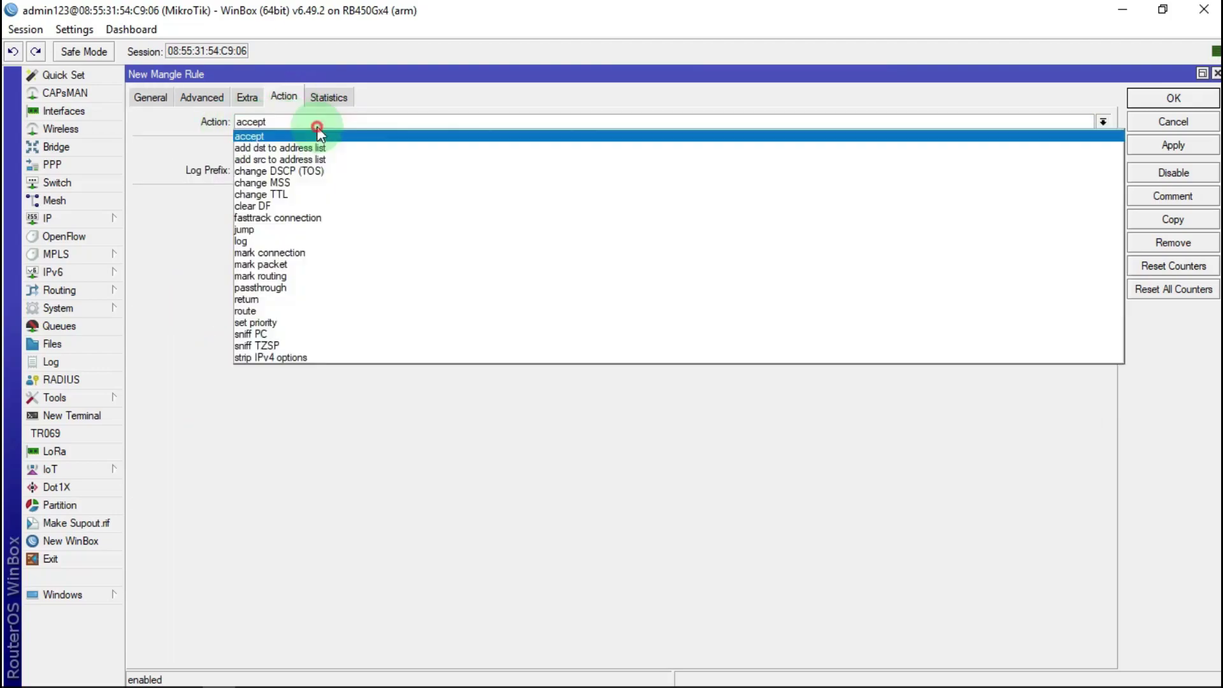
left_click(268, 265)
left_click(249, 199)
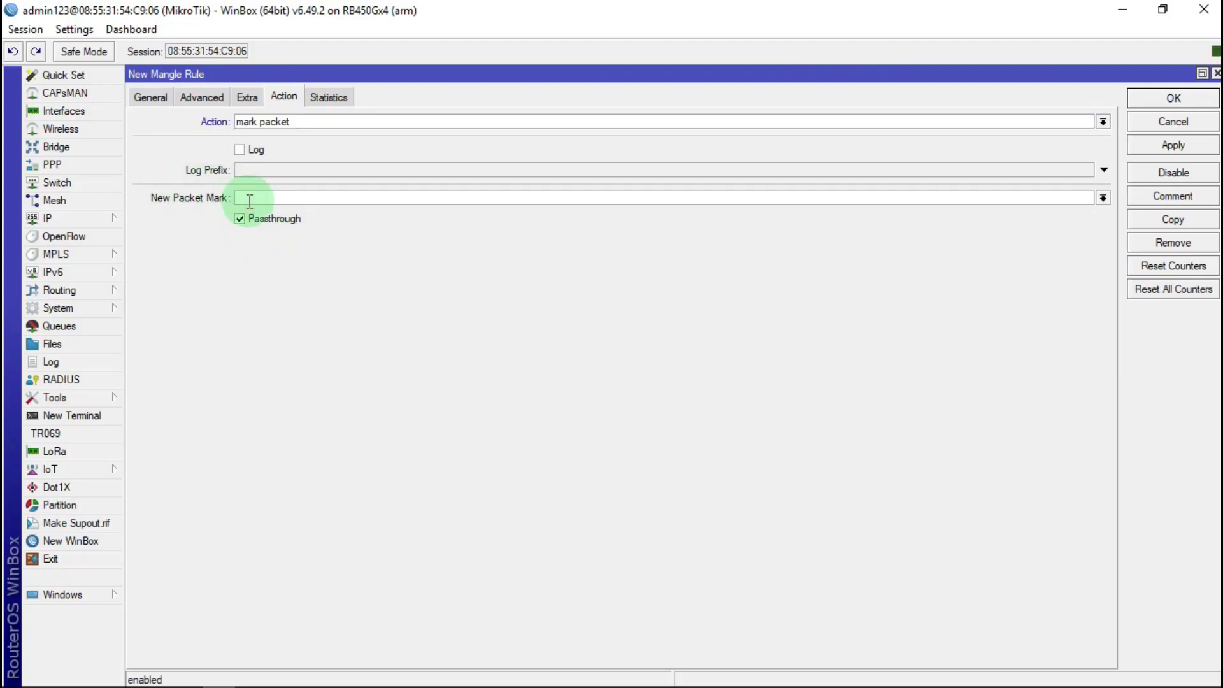
type("packet broe")
key("BackSpace")
type("wsing dow")
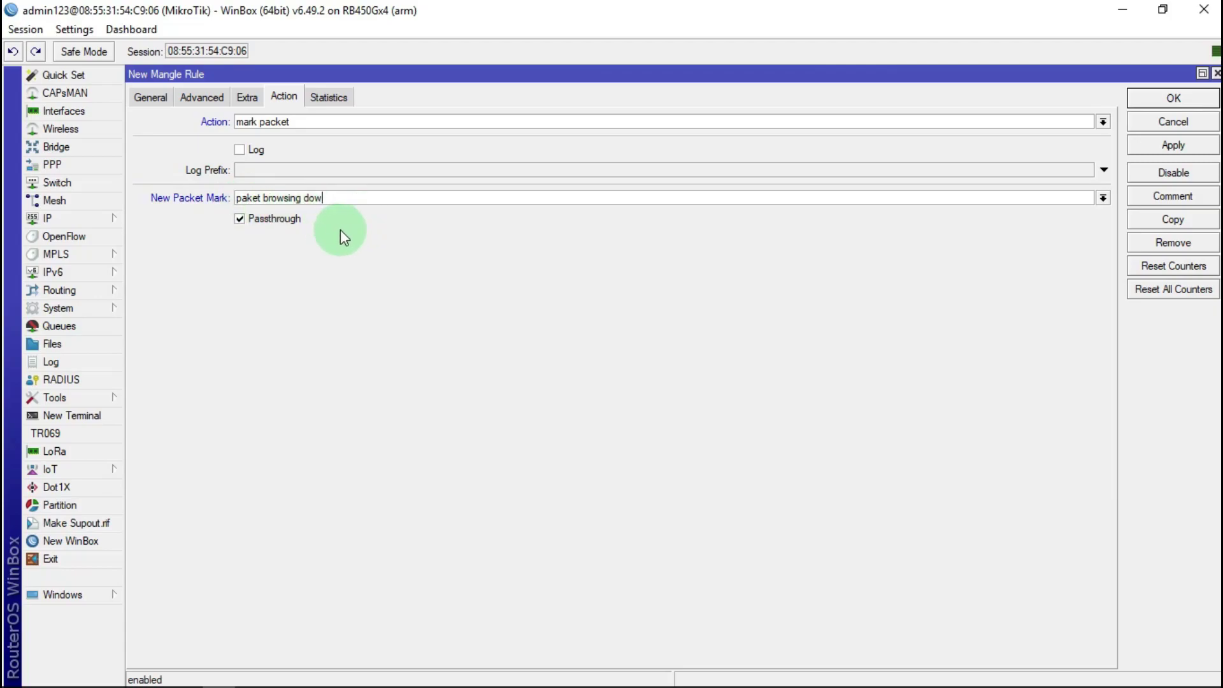
left_click(1171, 145)
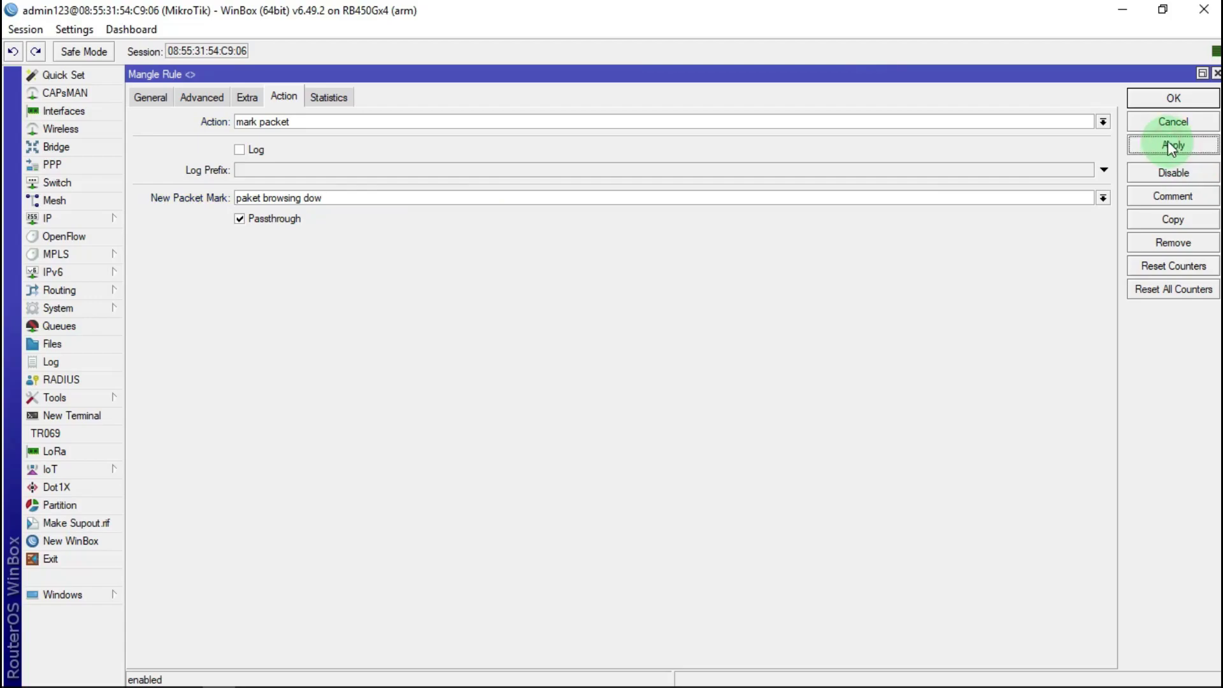
left_click(1174, 99)
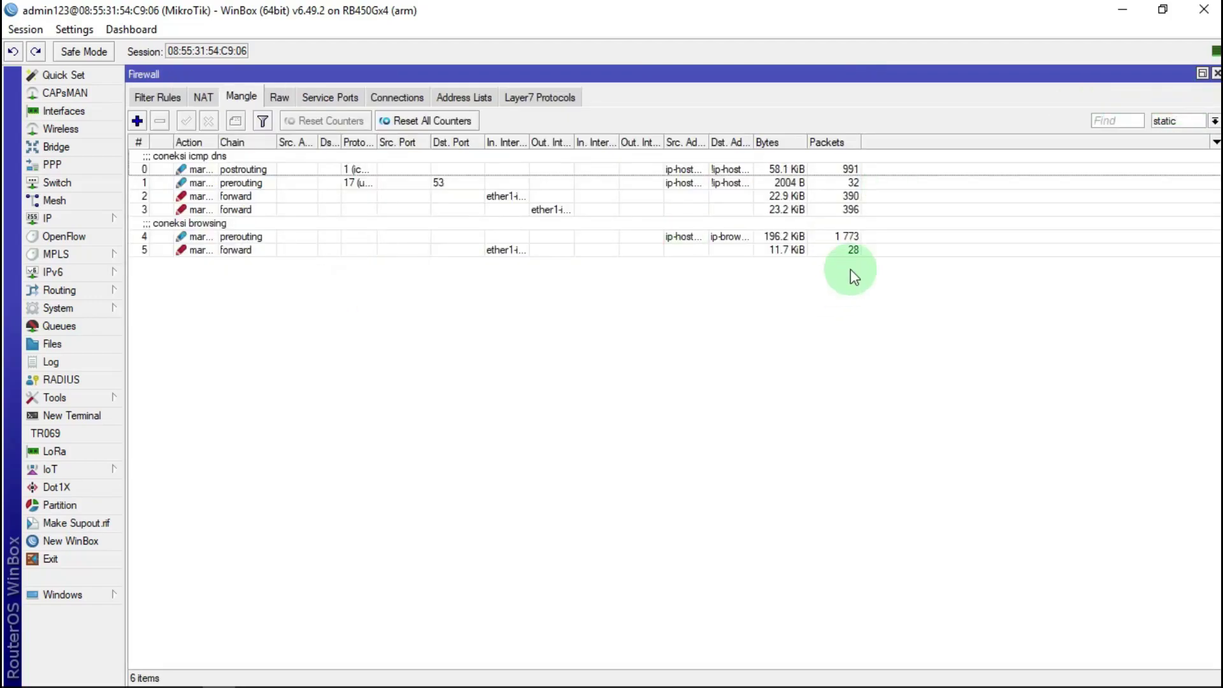
Step: Copy the browsing download rule and replace its in-interface match with out-interface ether1-internet
double_click(231, 249)
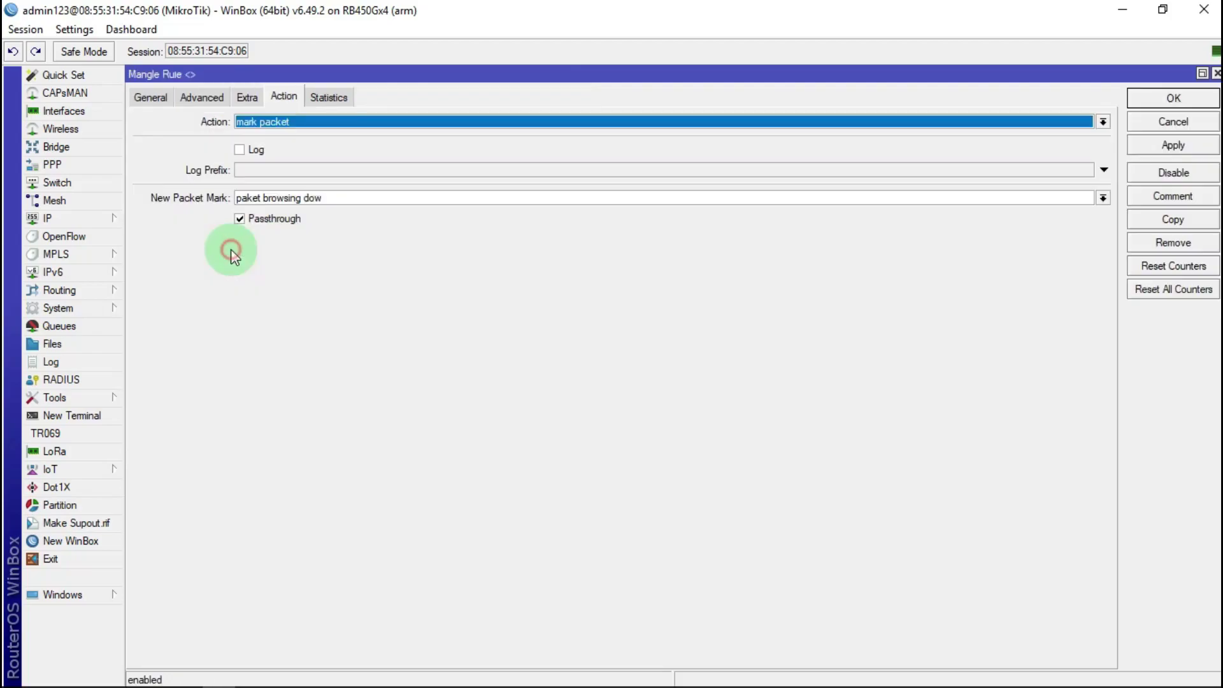
left_click(1187, 219)
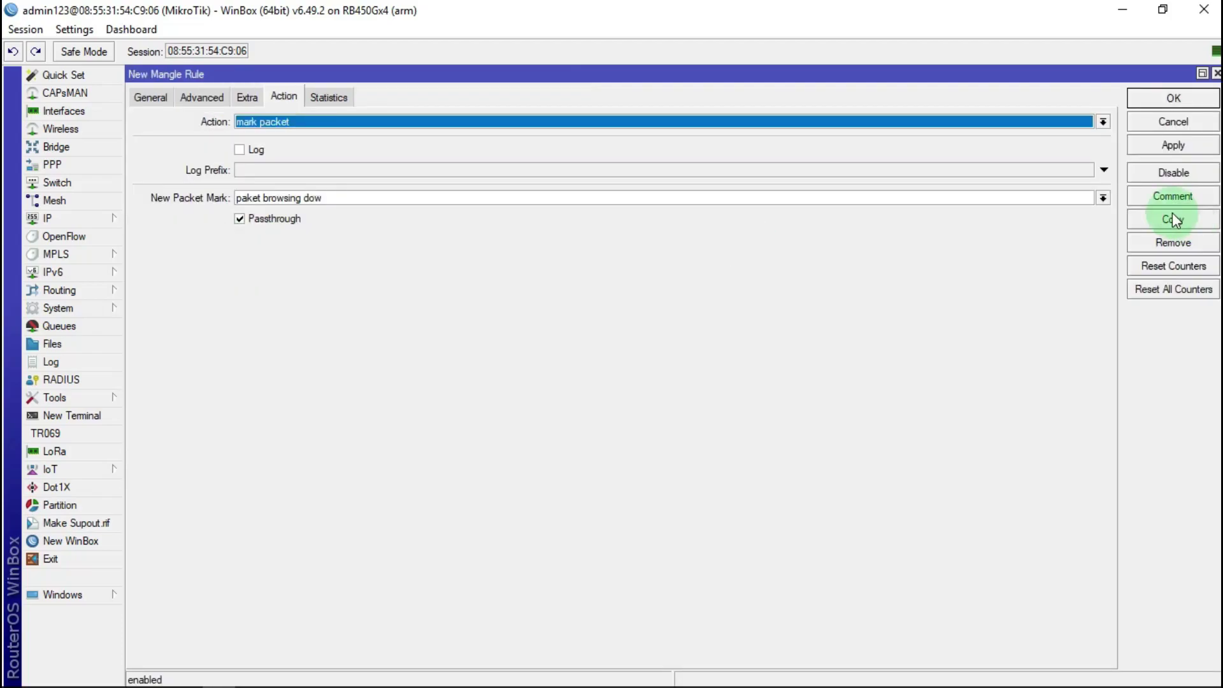
left_click(133, 102)
left_click(160, 97)
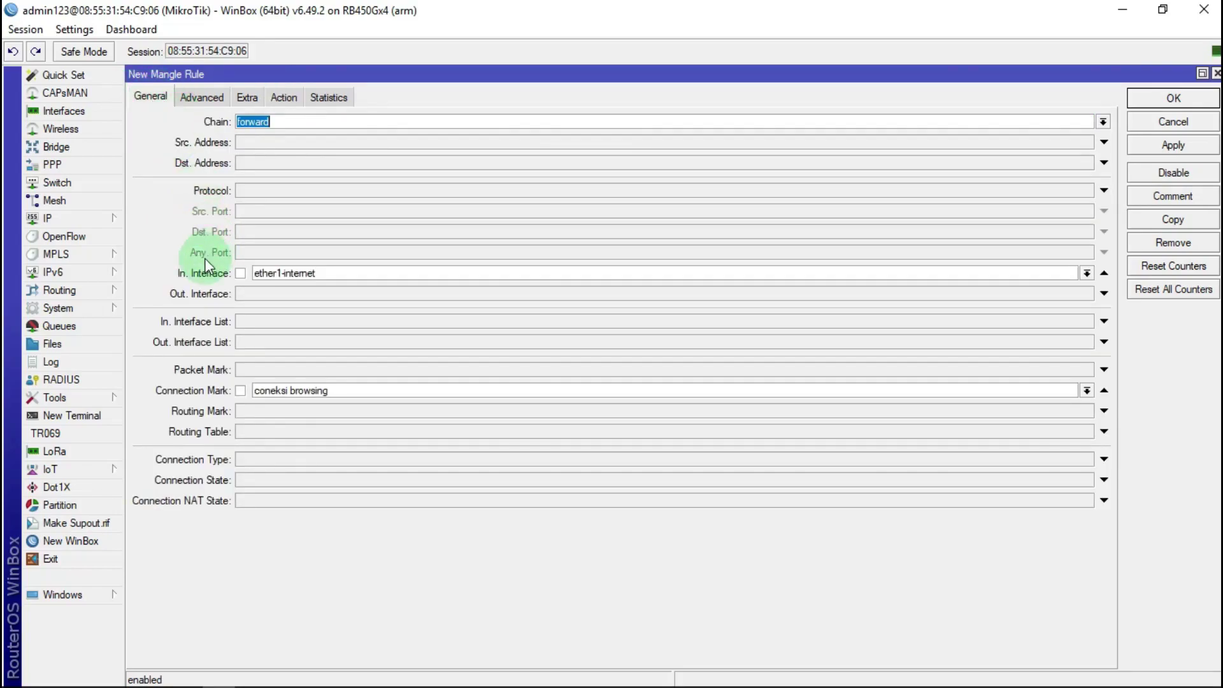
left_click(205, 283)
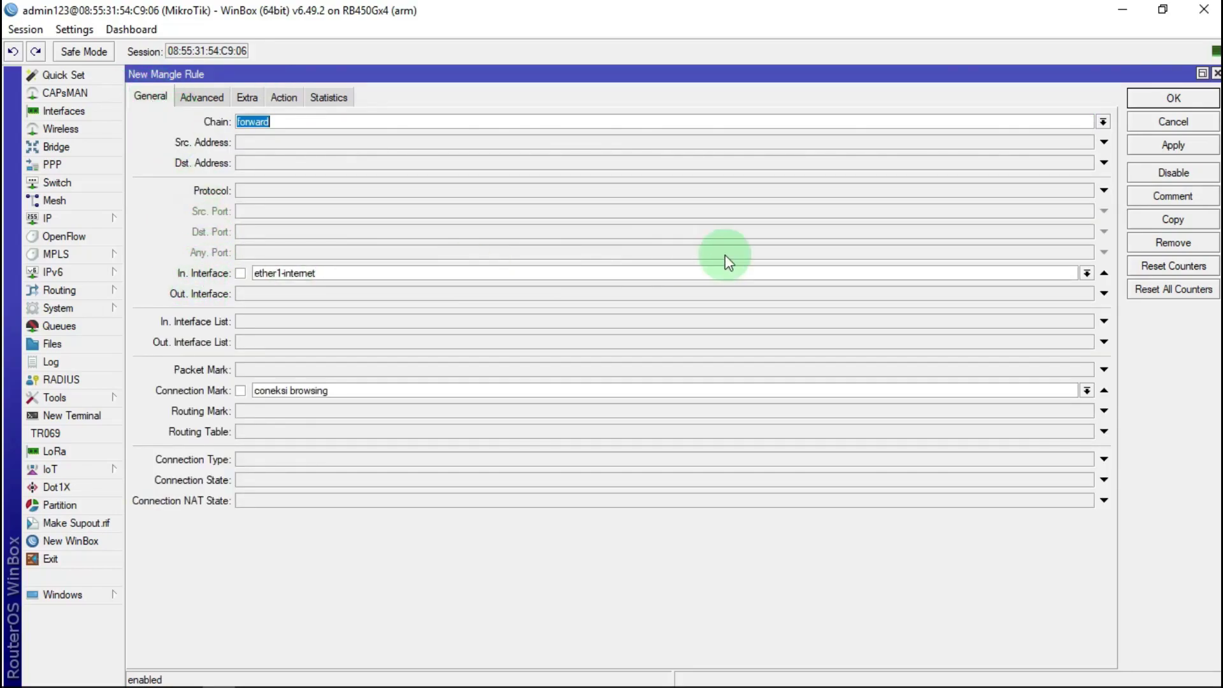
left_click(1106, 273)
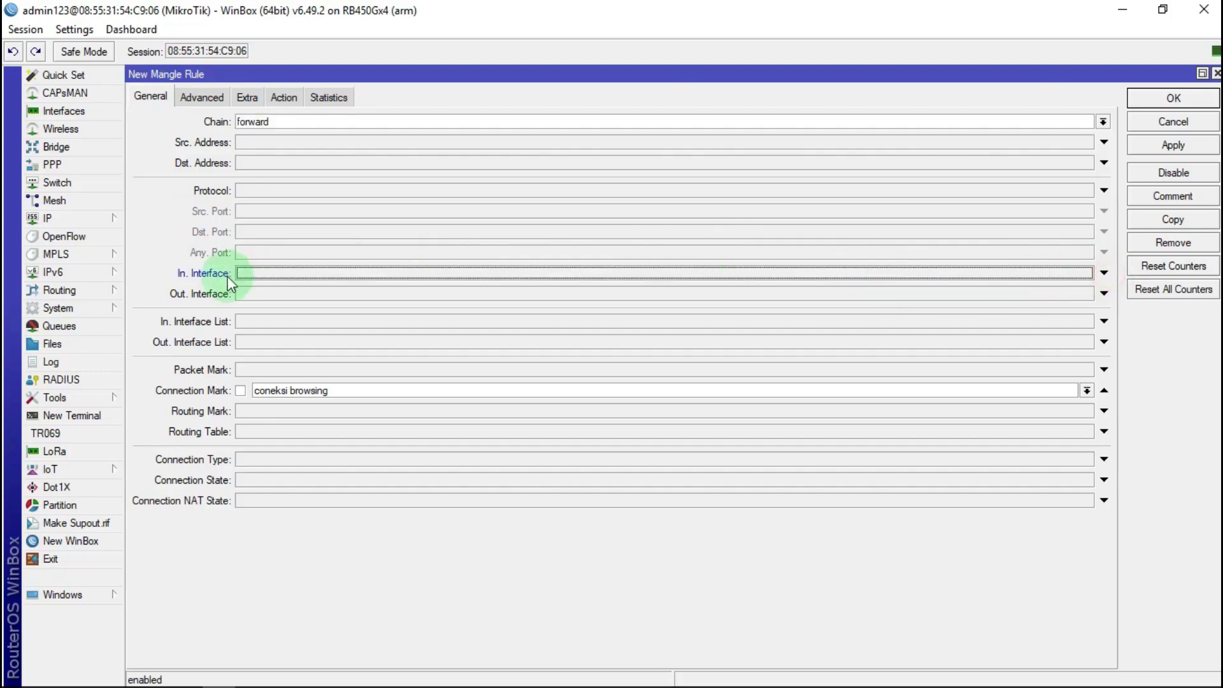
left_click(285, 294)
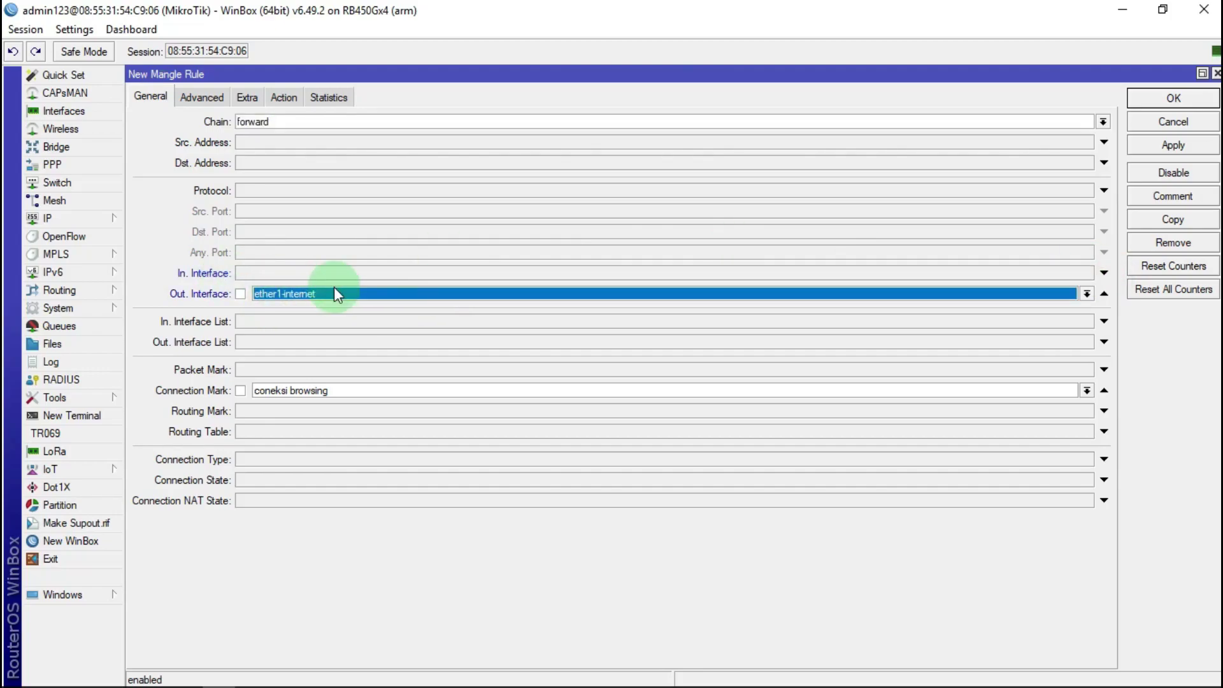
Step: Change the copied rule's new packet mark to "paket browsing up", turn off passthrough, and save it, closing the original rule too
left_click(284, 96)
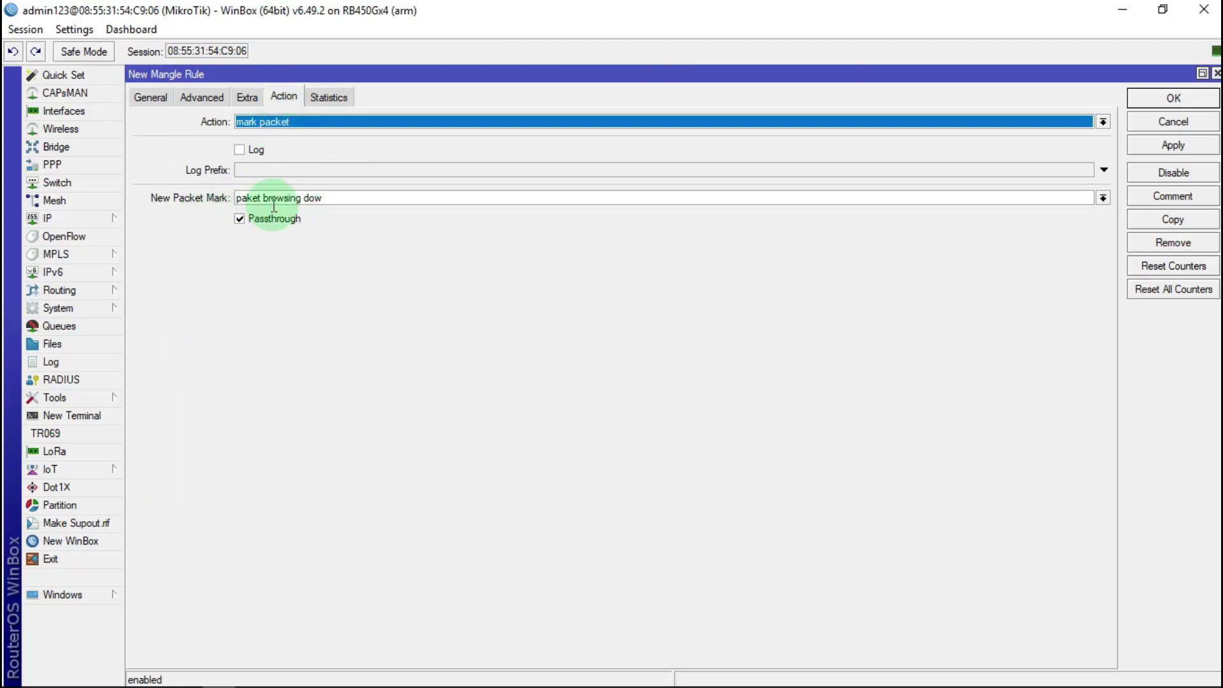
left_click(326, 201)
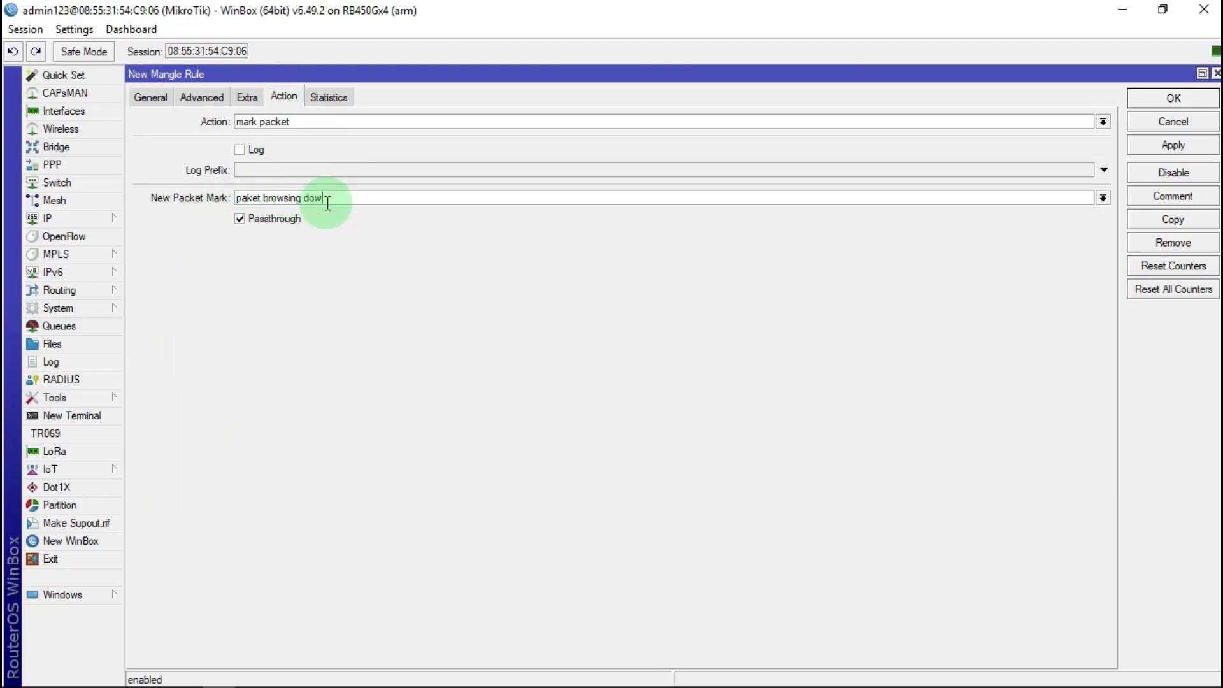
key("BackSpace")
key("BackSpace")
key("BackSpace")
type("up")
left_click(292, 217)
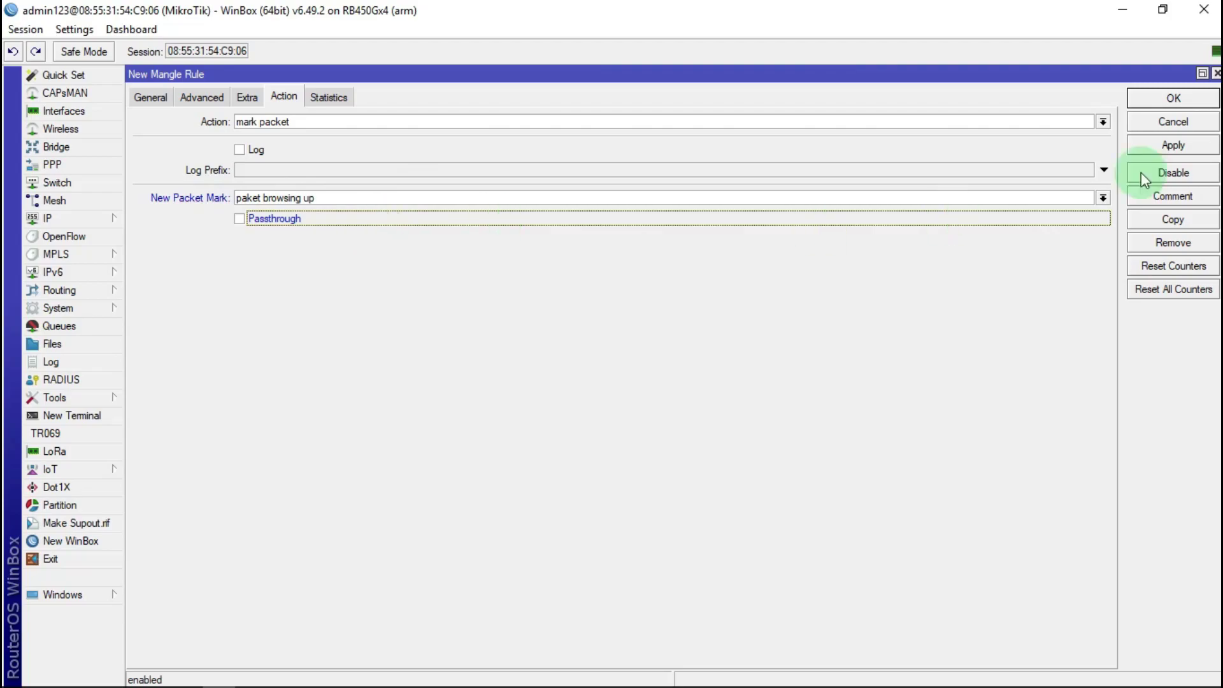
left_click(1188, 152)
left_click(1186, 101)
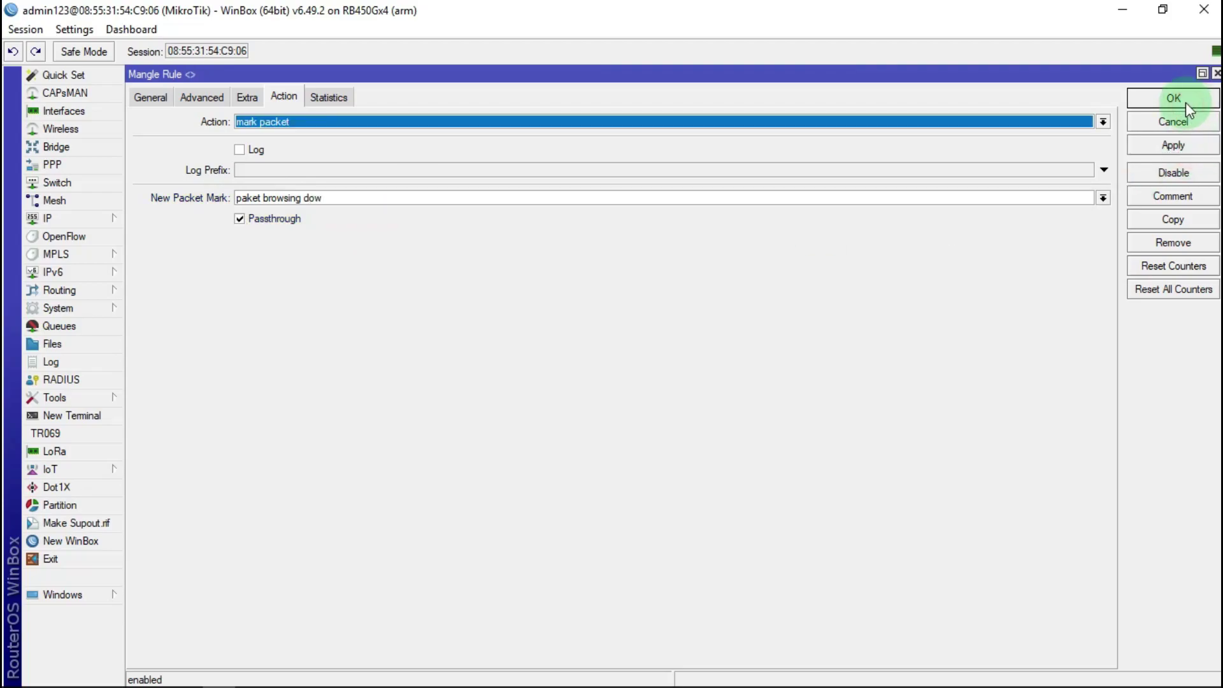
left_click(1186, 102)
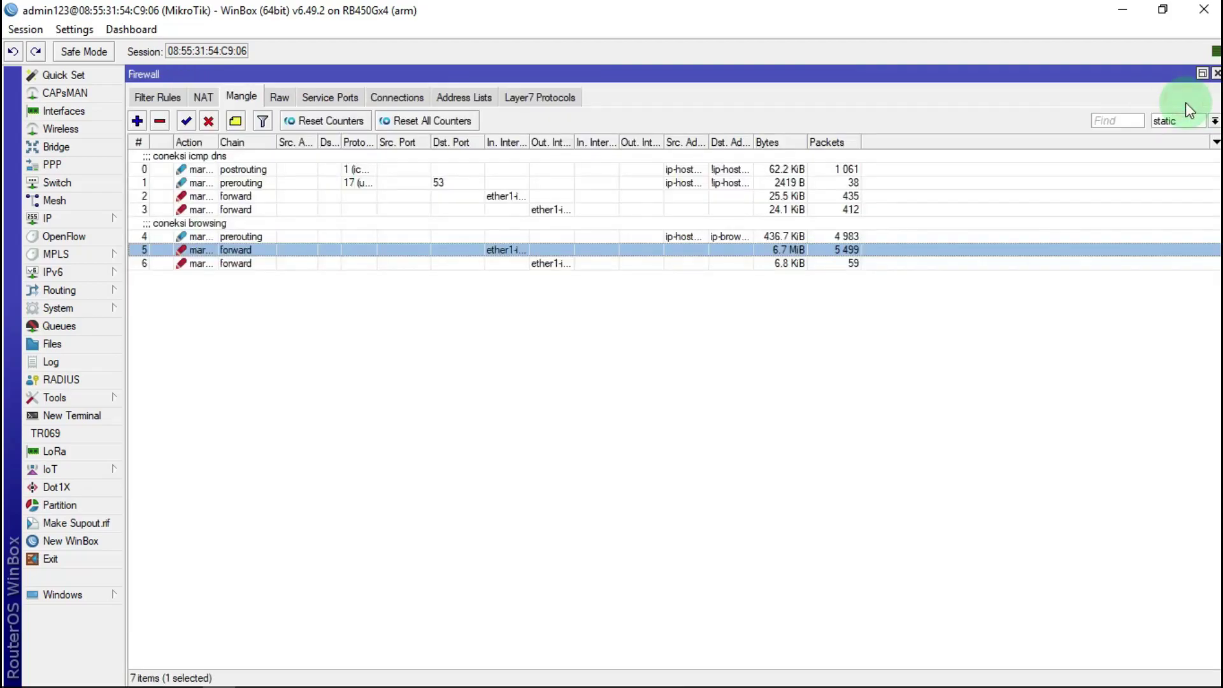
Step: Check the browsing upload rule's action settings, then turn off passthrough on the browsing download rule and save it
double_click(240, 264)
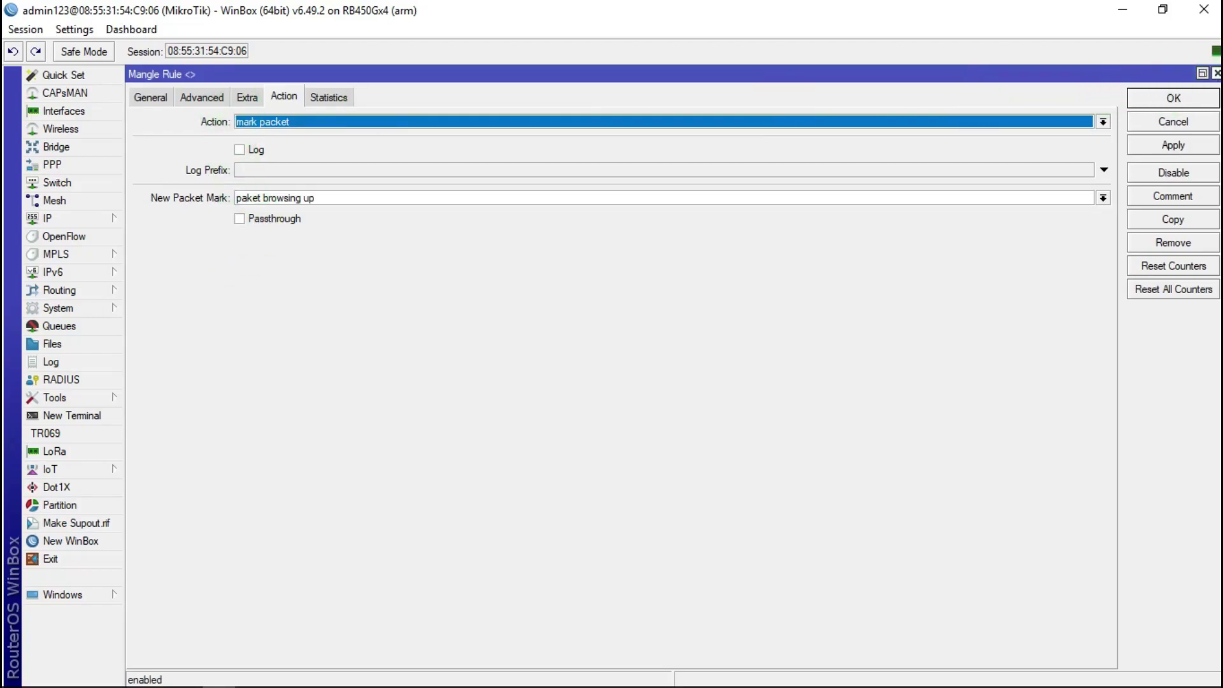
left_click(1217, 73)
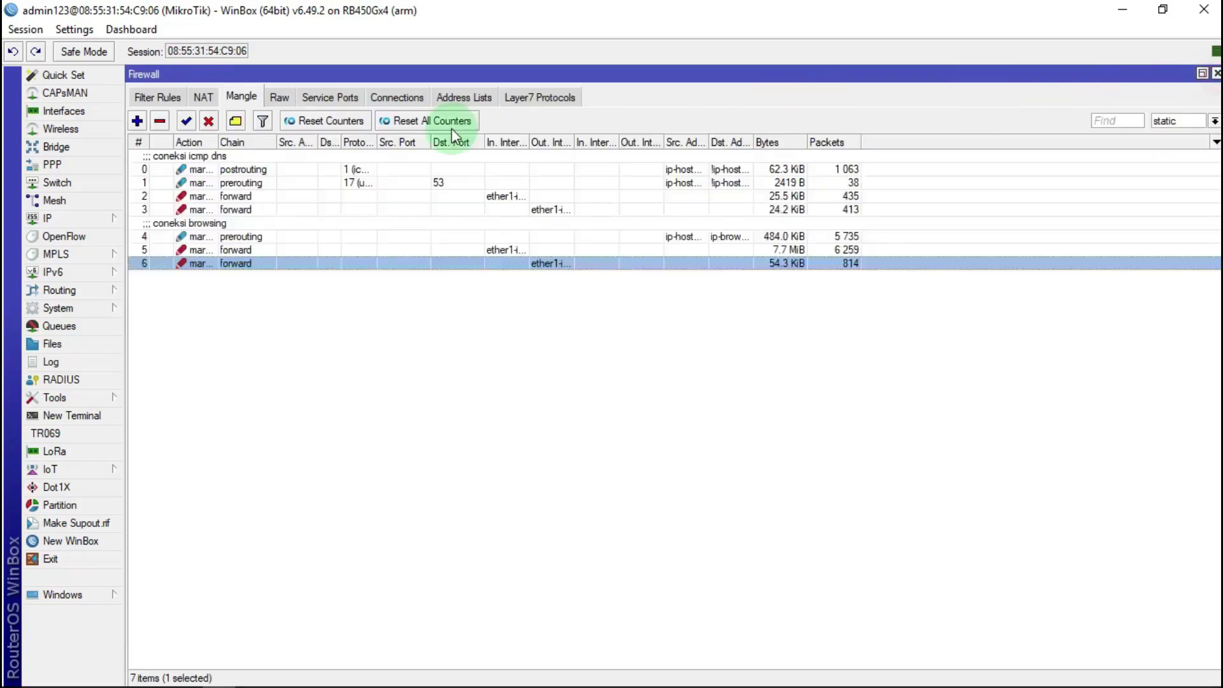
double_click(251, 250)
left_click(297, 218)
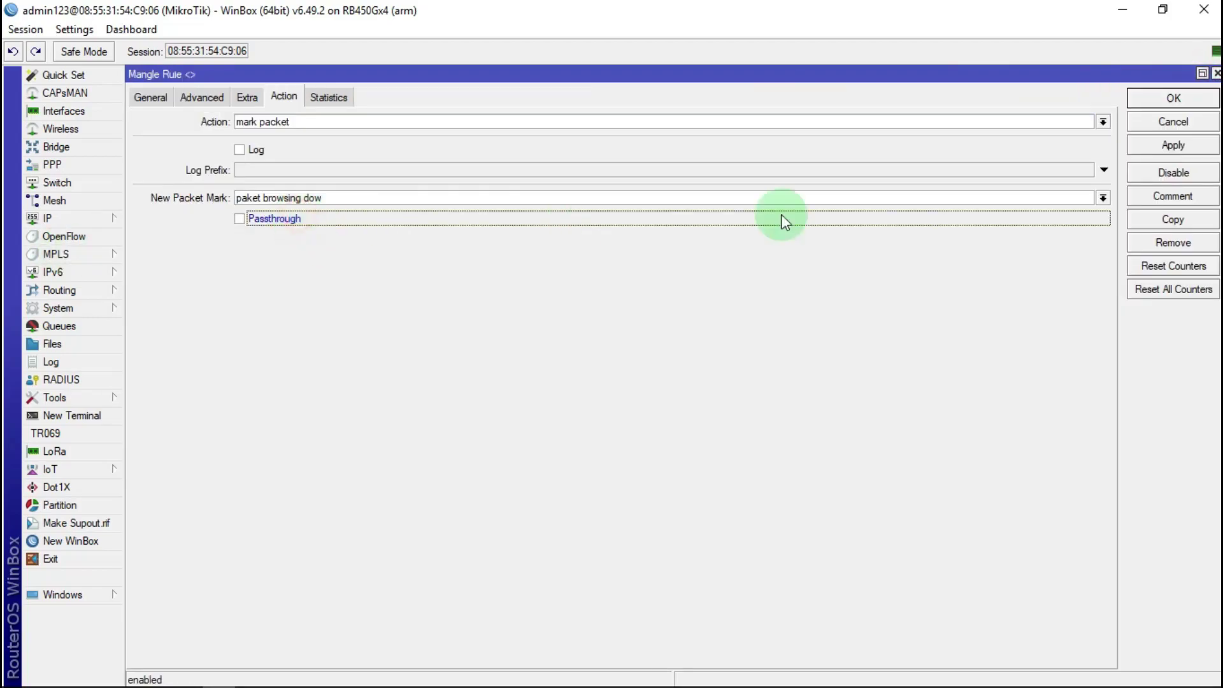
left_click(1173, 145)
left_click(1174, 98)
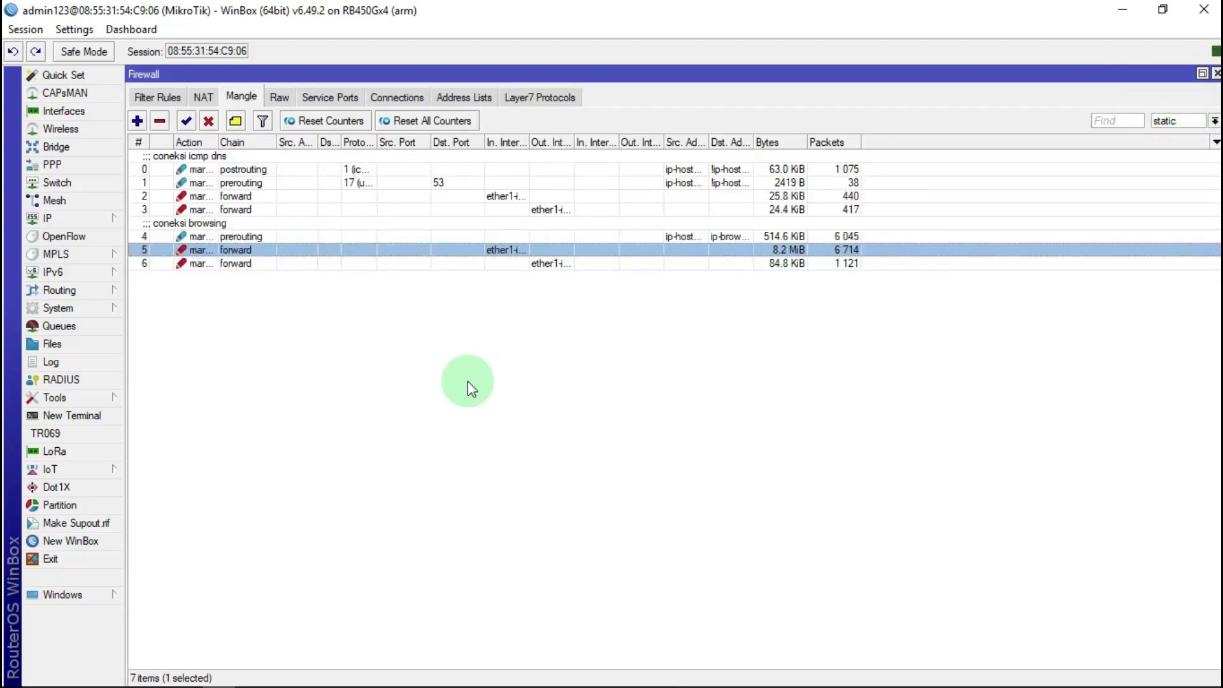
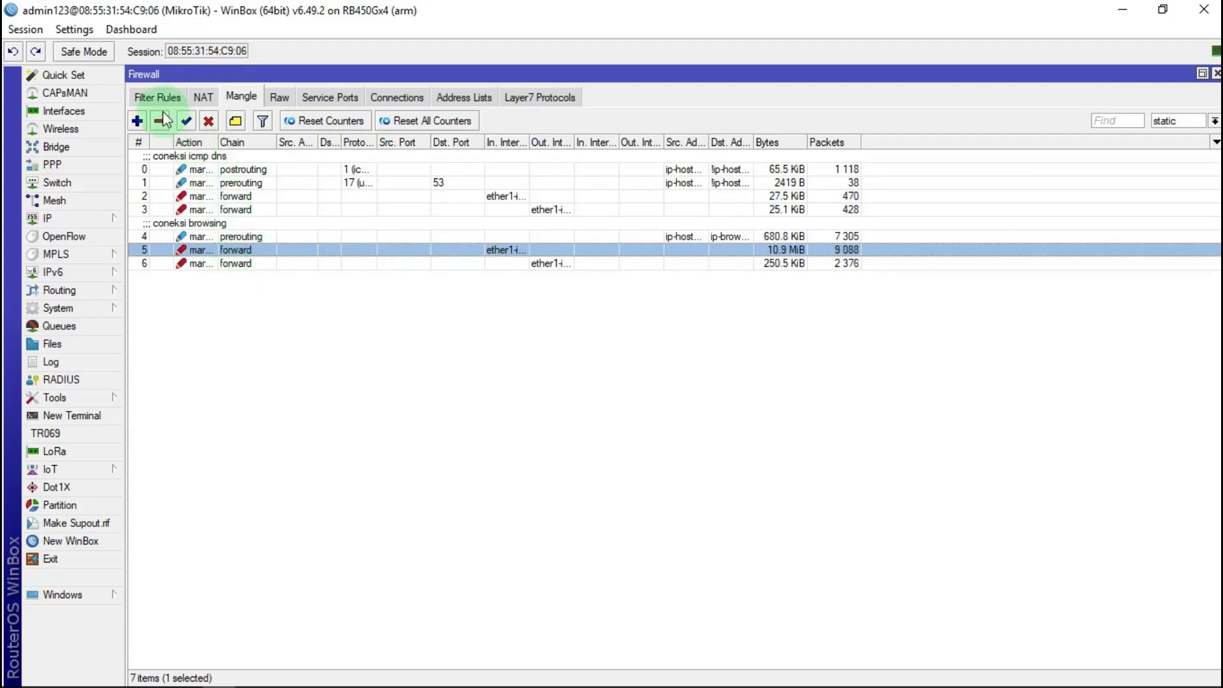
Step: Add a prerouting mangle rule with source address list ip-hostpot and destination address list ip-game online
left_click(137, 121)
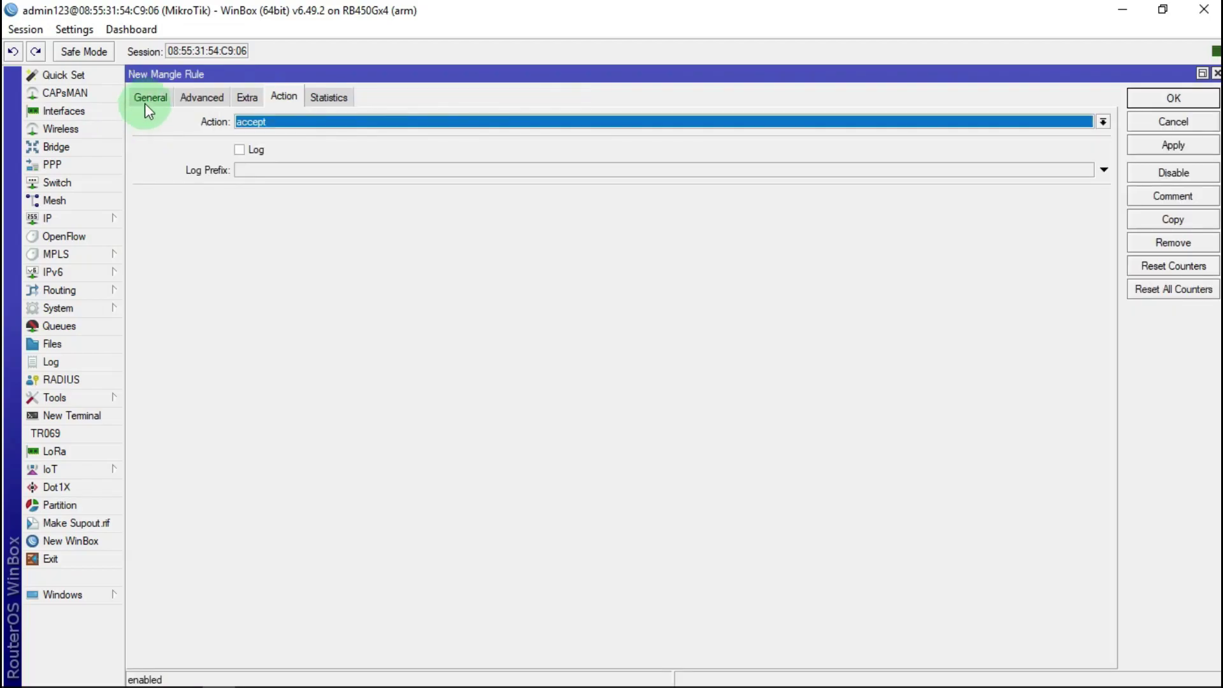
left_click(148, 97)
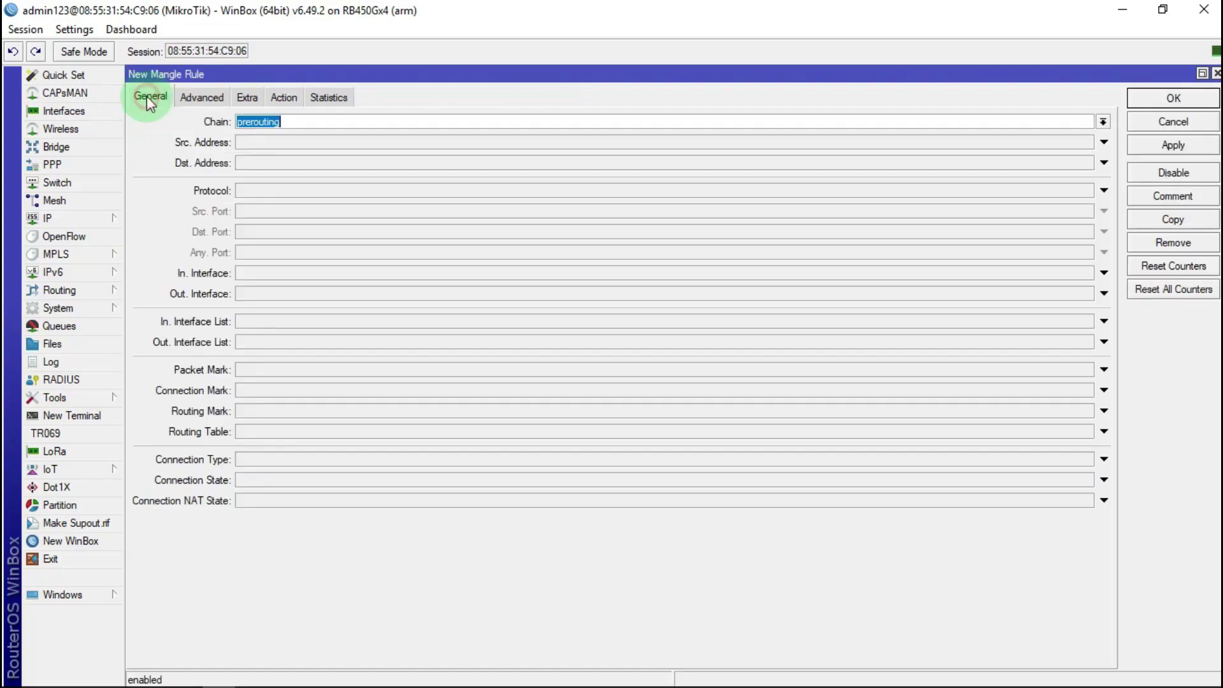
left_click(201, 99)
left_click(263, 123)
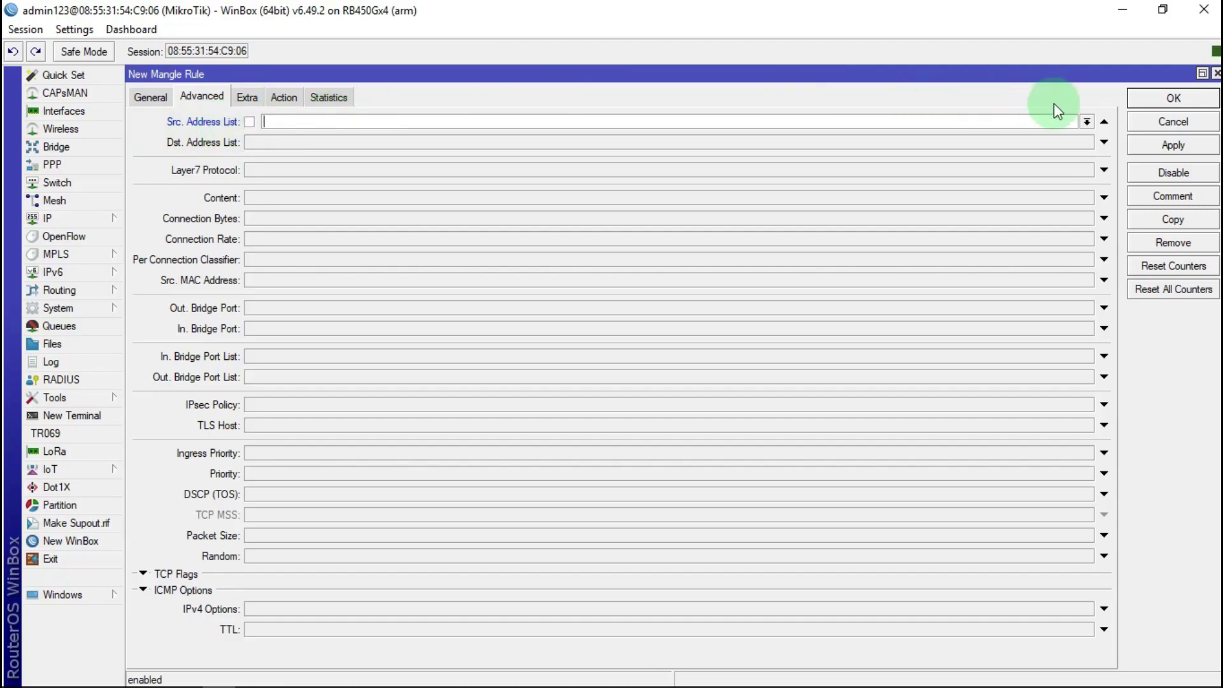
left_click(1087, 122)
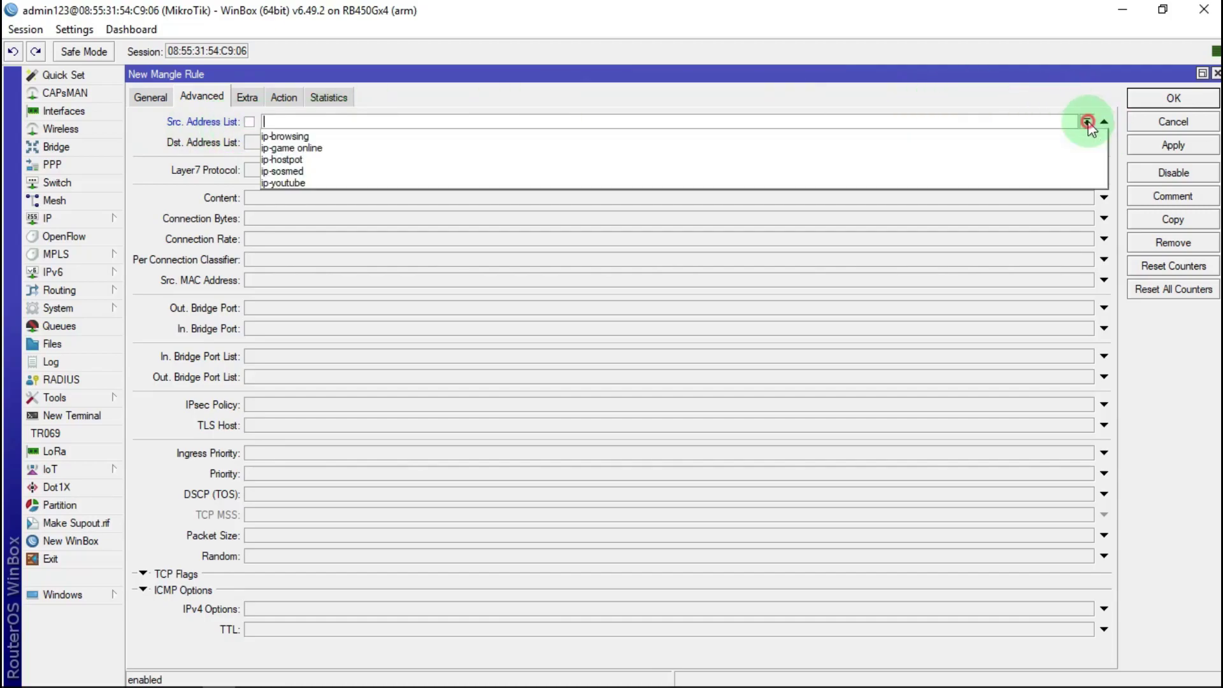
left_click(318, 160)
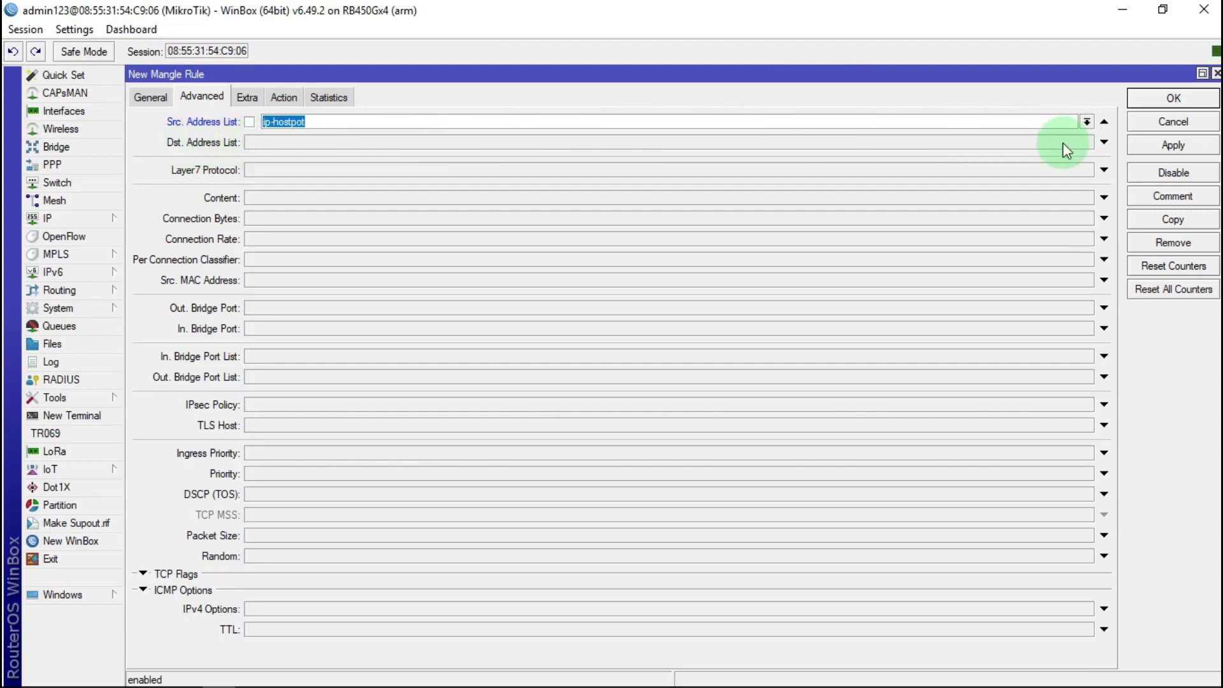
left_click(1092, 145)
left_click(1087, 142)
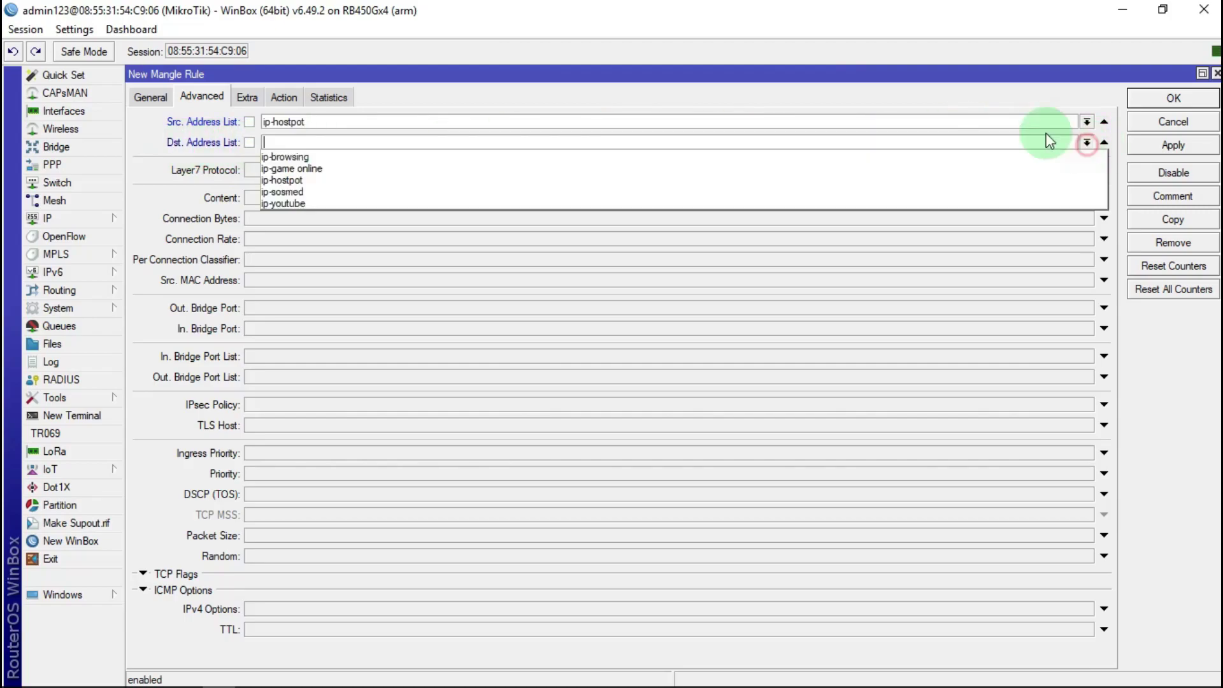
left_click(314, 169)
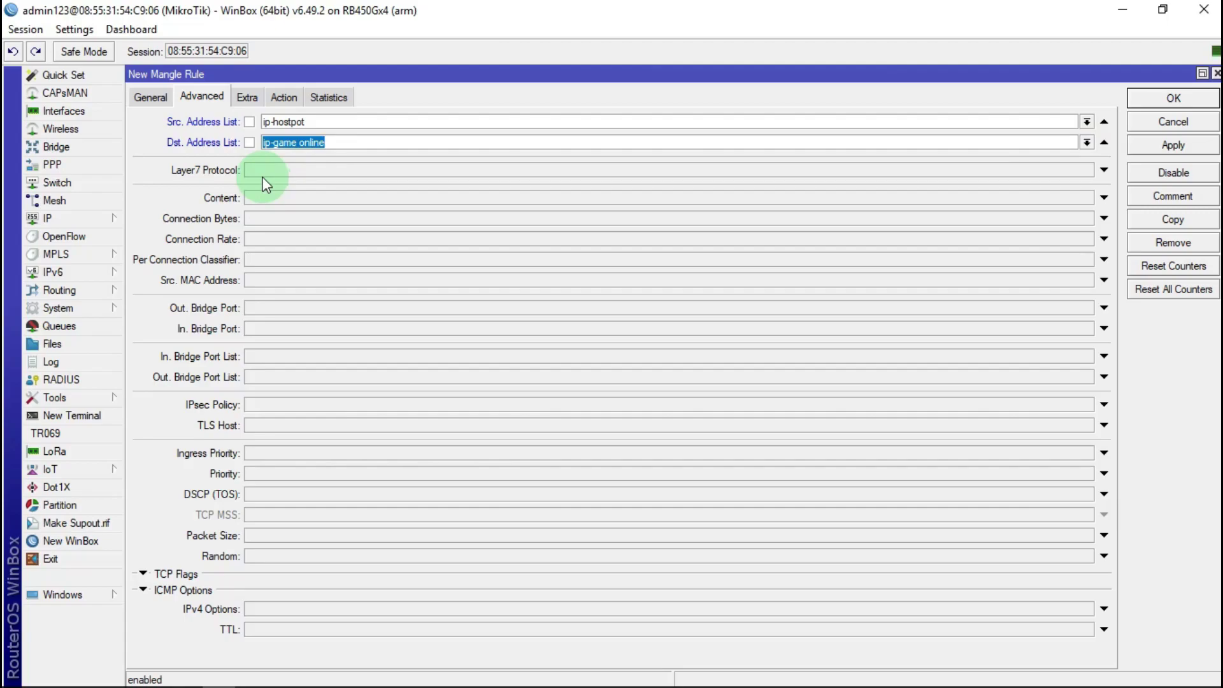
Step: Set the new rule's action to mark connection with the new connection mark "coneksi game online"
left_click(292, 101)
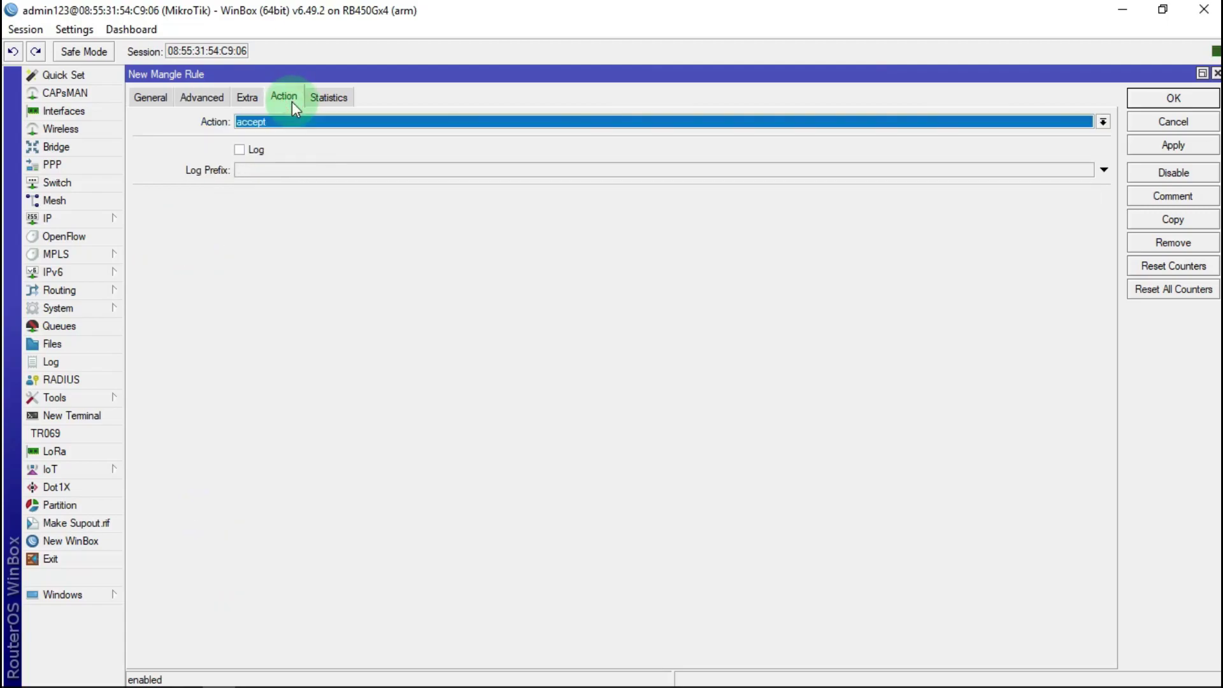
left_click(316, 128)
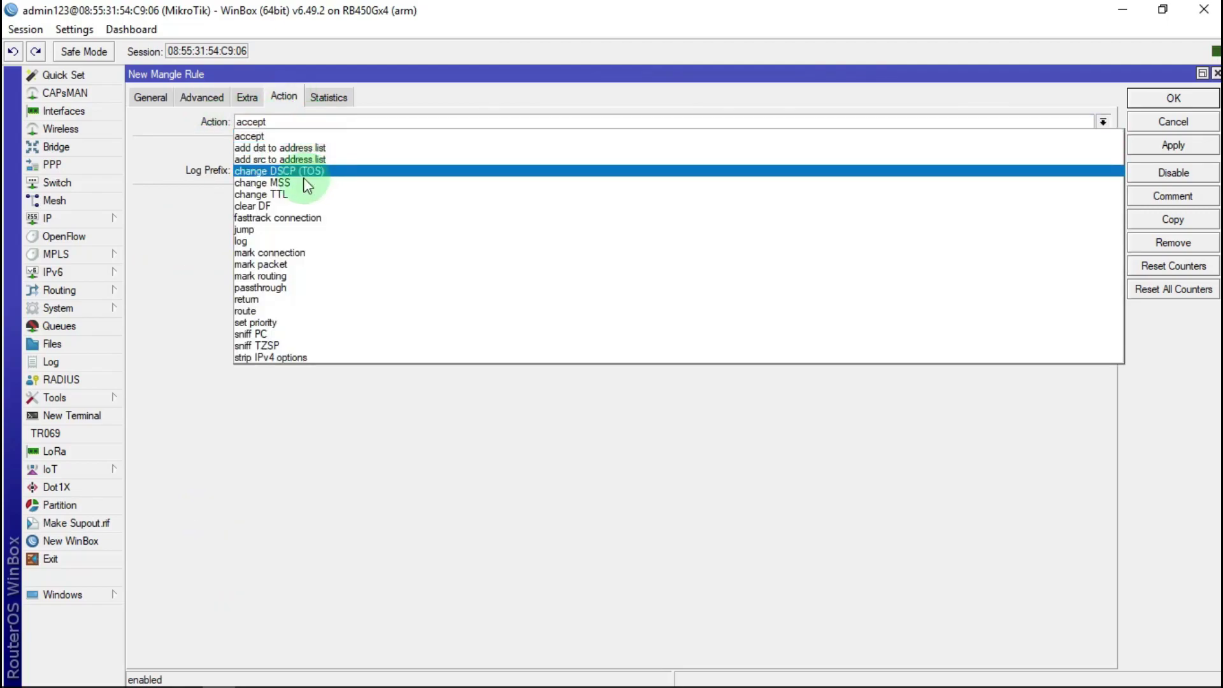
left_click(258, 253)
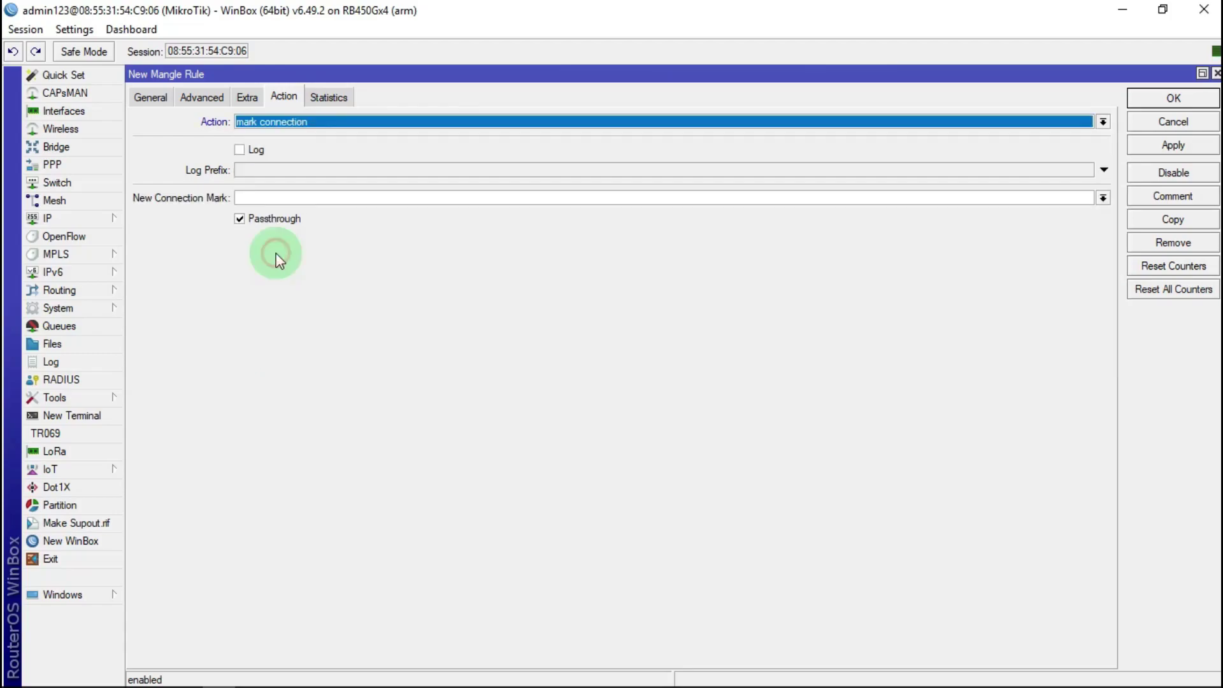
left_click(259, 198)
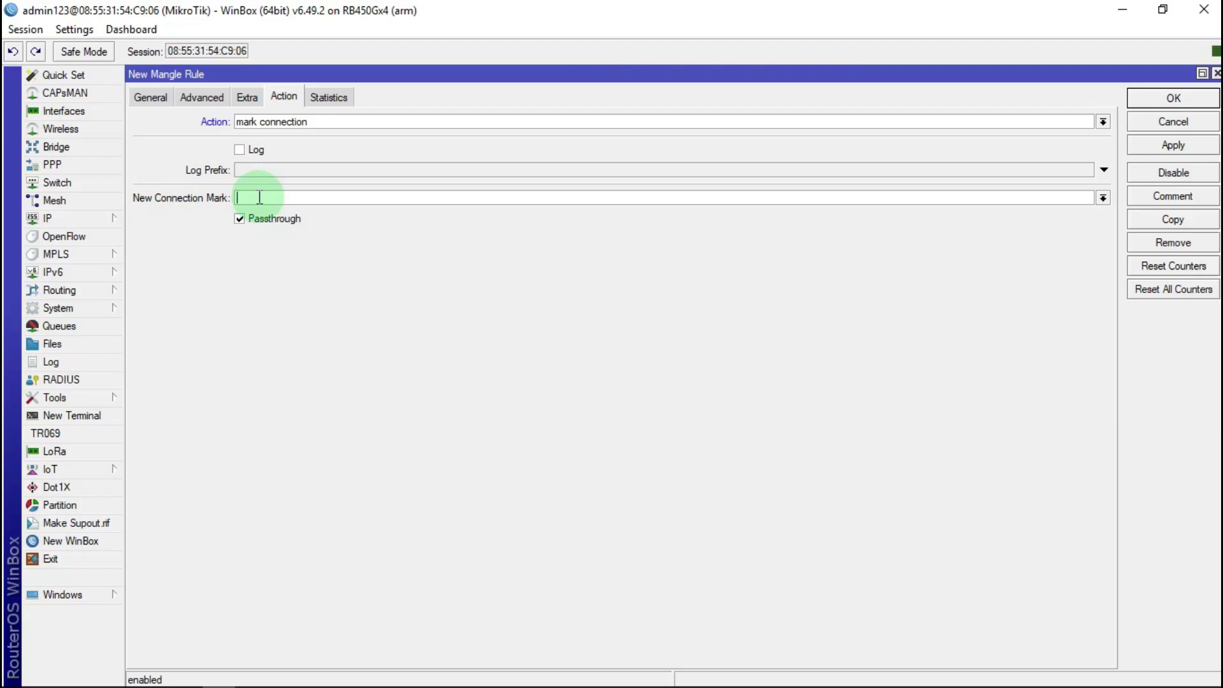
type("io")
type("neksi")
type(" game ")
type("game o")
type("nli")
type("ne")
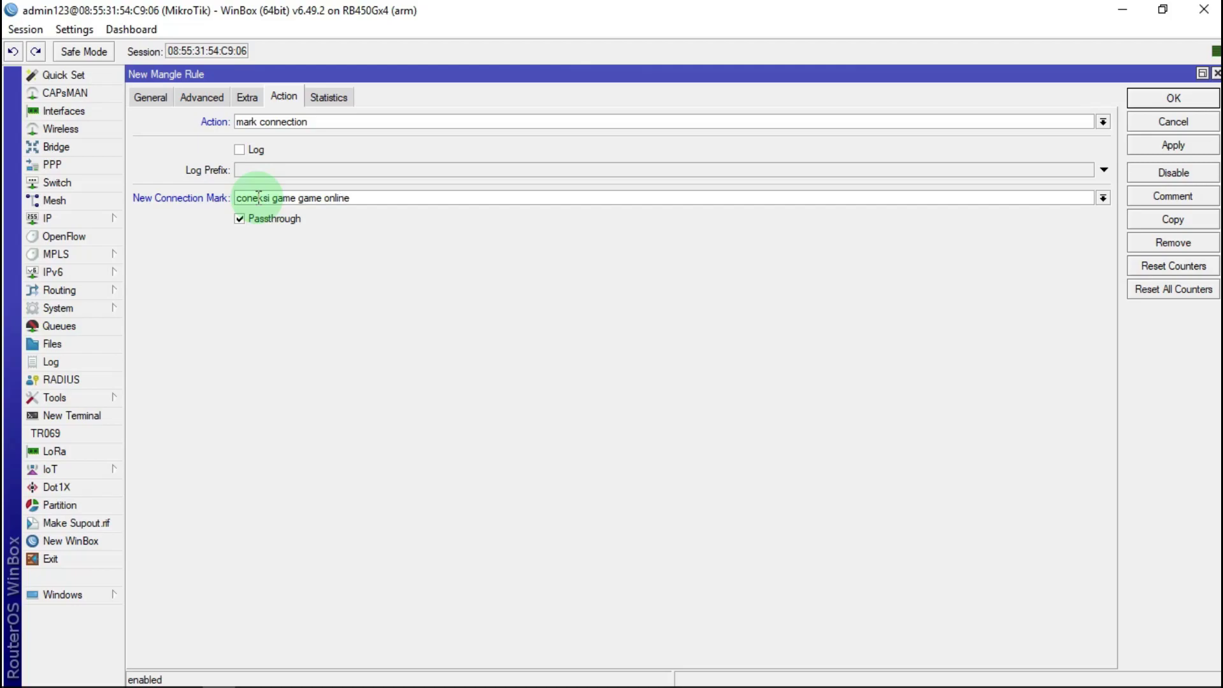
left_click(361, 199)
left_click_drag(361, 198, 323, 198)
left_click(322, 199)
key("BackSpace")
key("BackSpace")
key("BackSpace")
key("BackSpace")
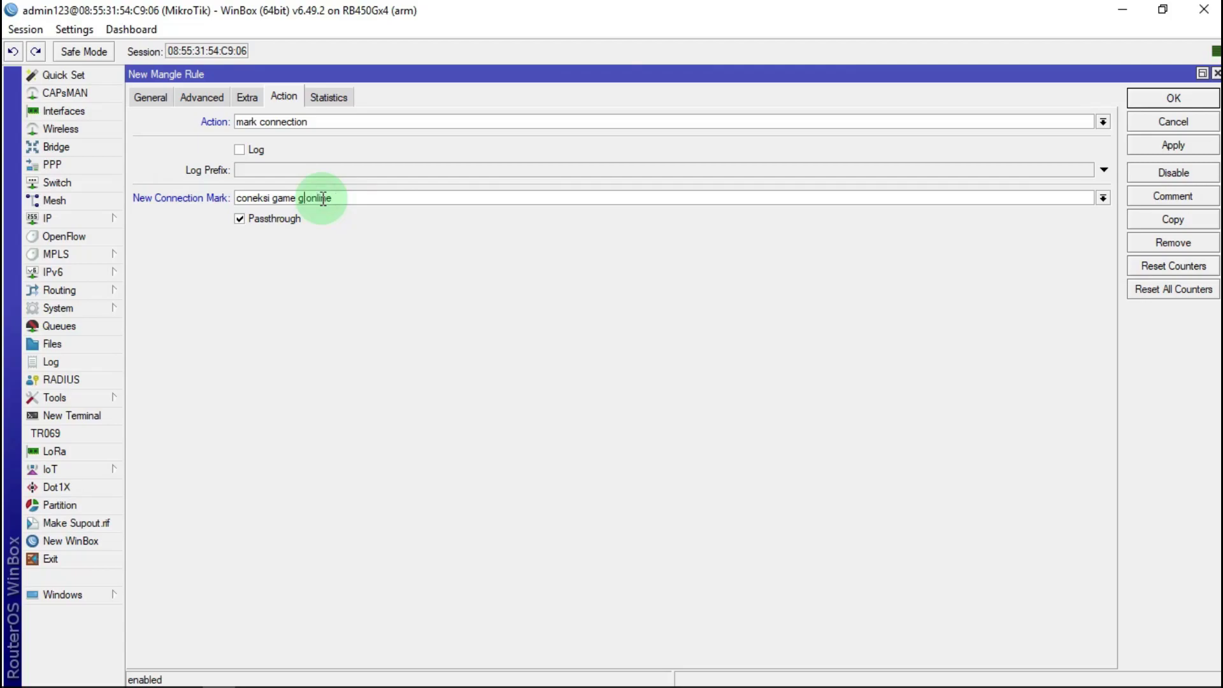
left_click(323, 199)
Step: Apply the rule, reuse its connection mark text "coneksi game online" as the rule's comment, and save it
left_click_drag(323, 199, 191, 204)
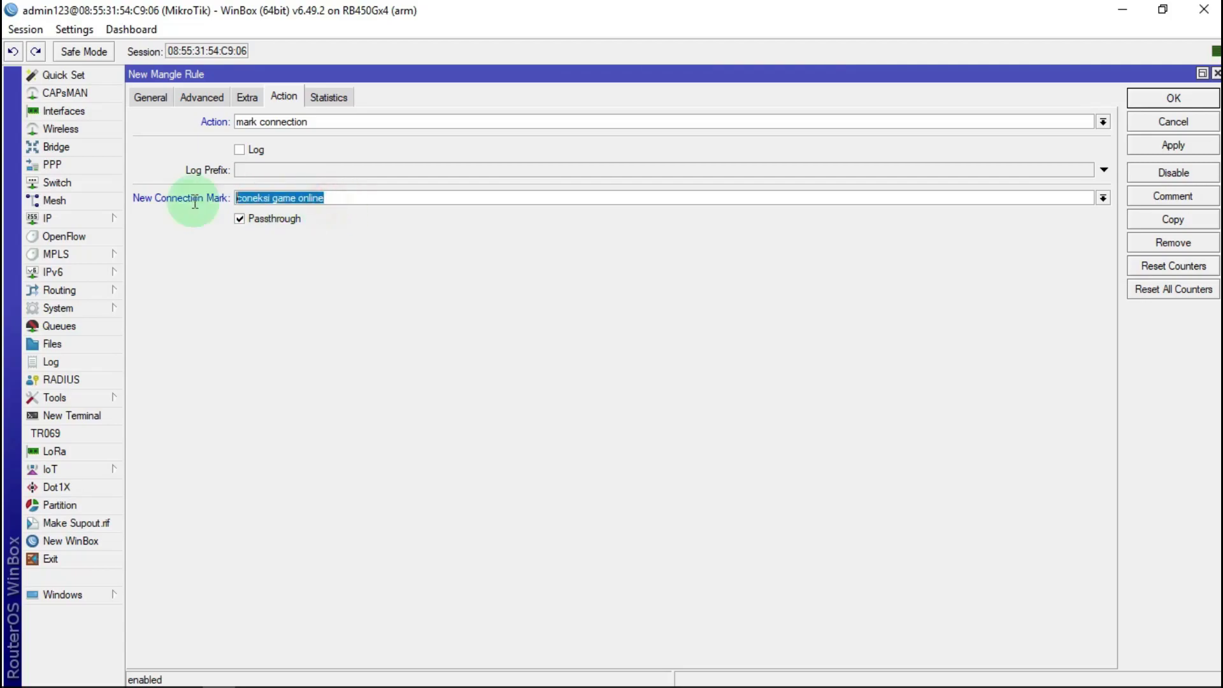
right_click(239, 198)
left_click(318, 231)
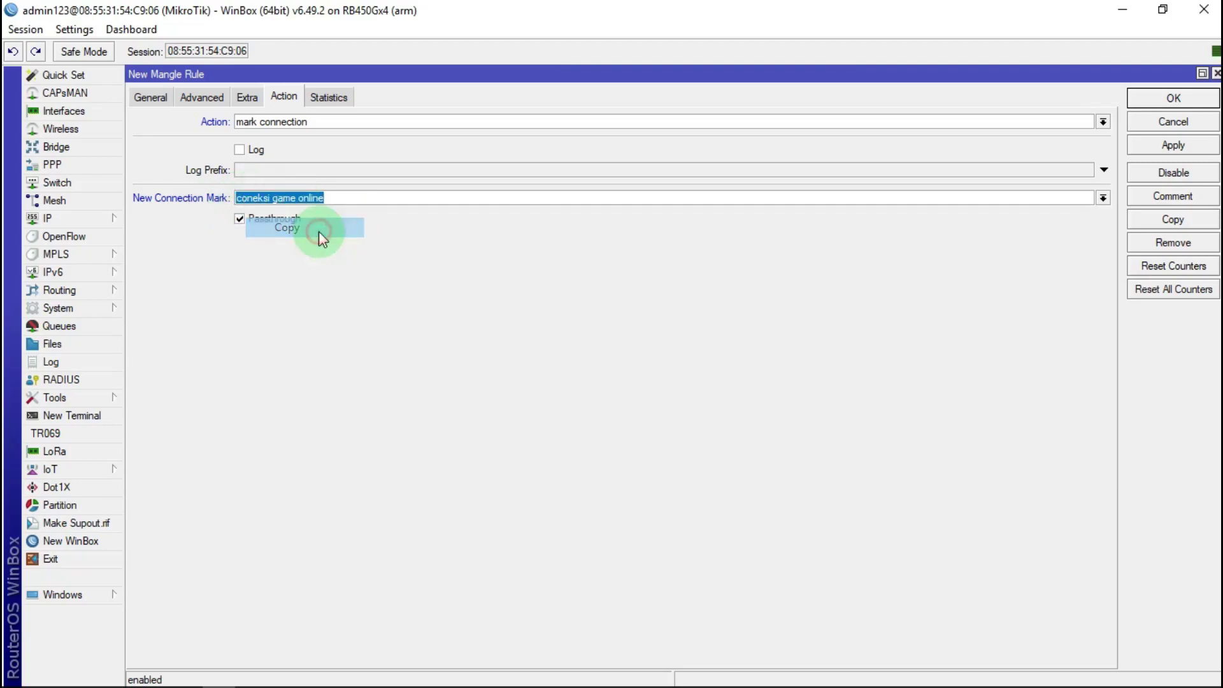
left_click(1174, 146)
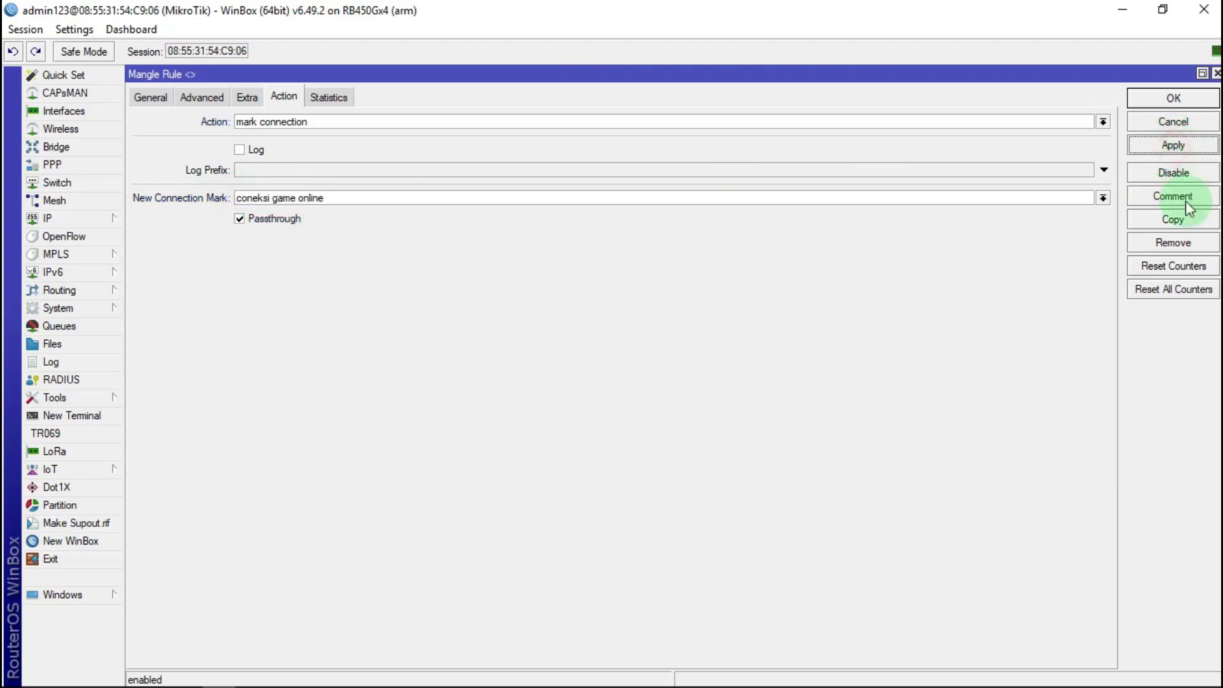
left_click(1174, 197)
right_click(539, 364)
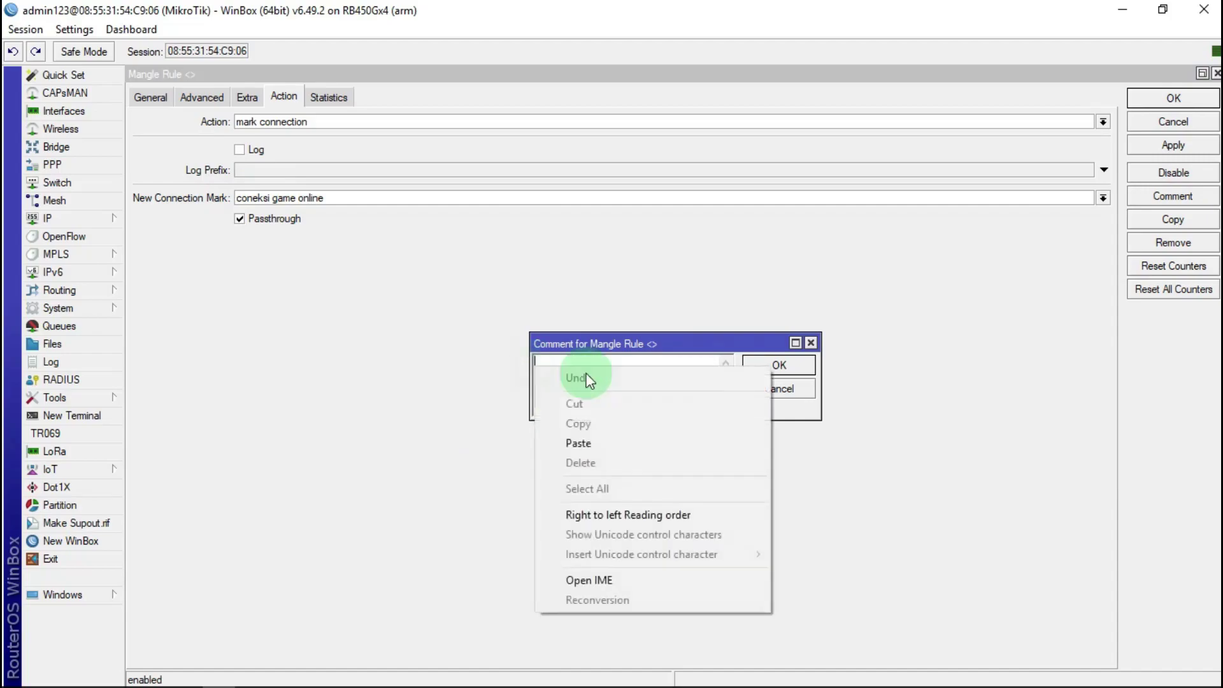
left_click(588, 445)
left_click(778, 364)
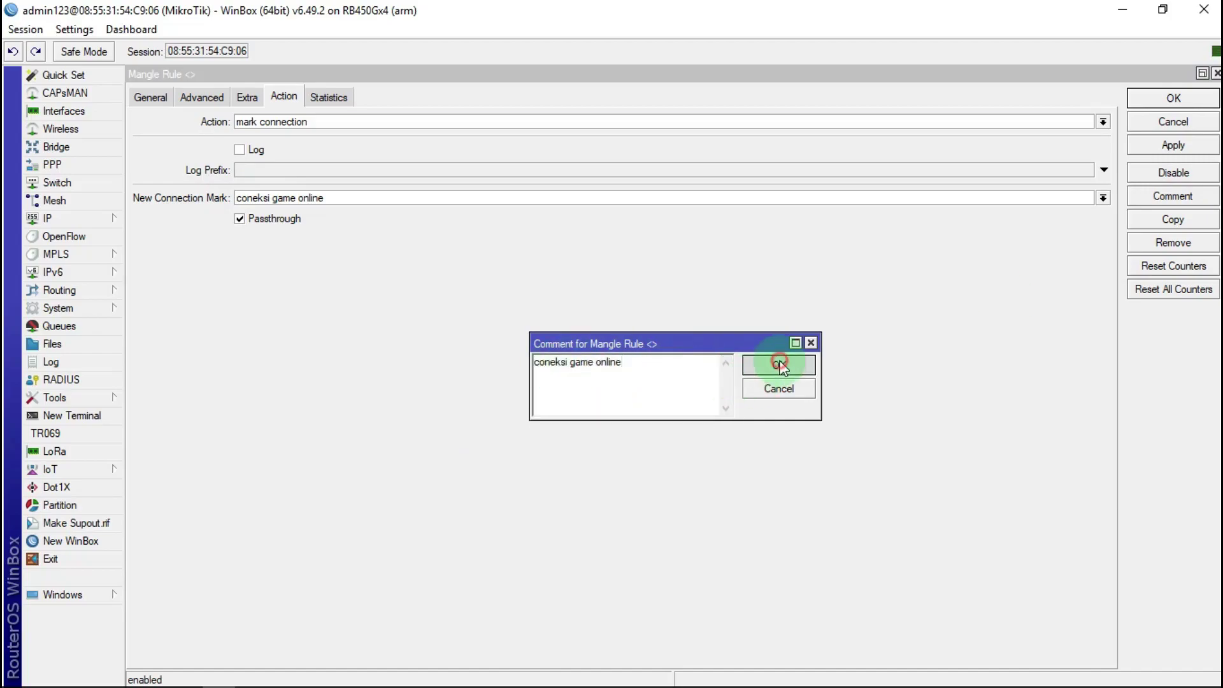
left_click(1202, 99)
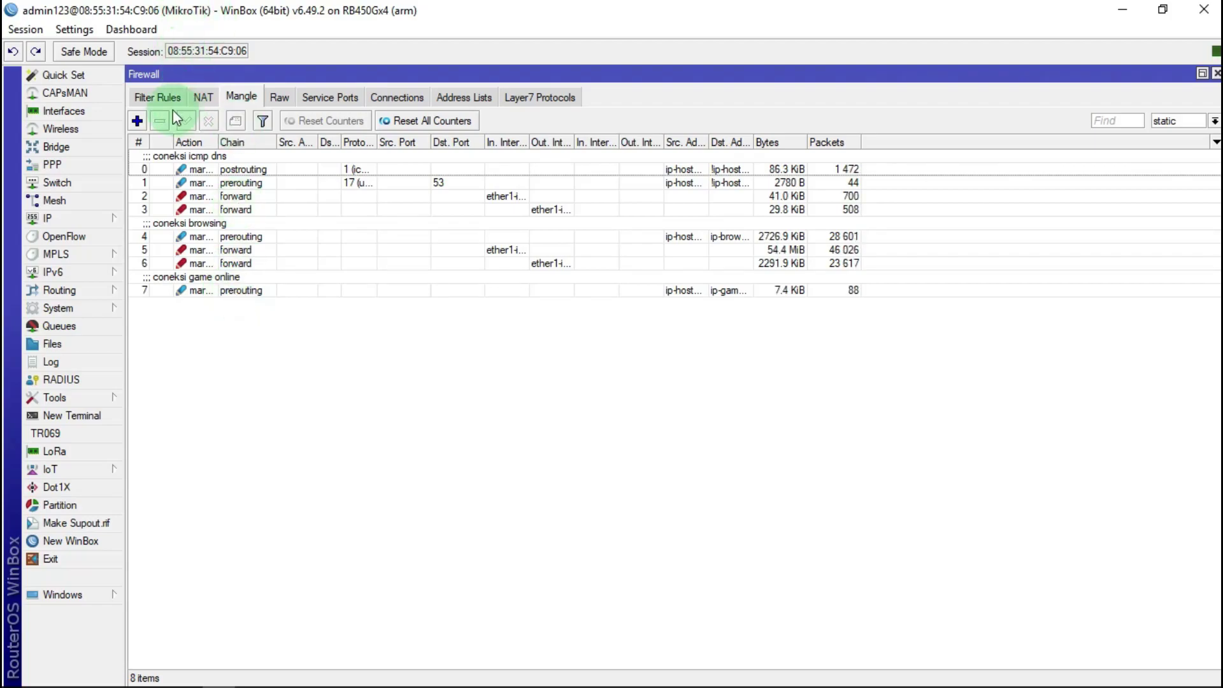
Step: Add a forward-chain mangle rule with in-interface ether1-internet and connection mark "coneksi game online"
left_click(137, 120)
left_click(146, 96)
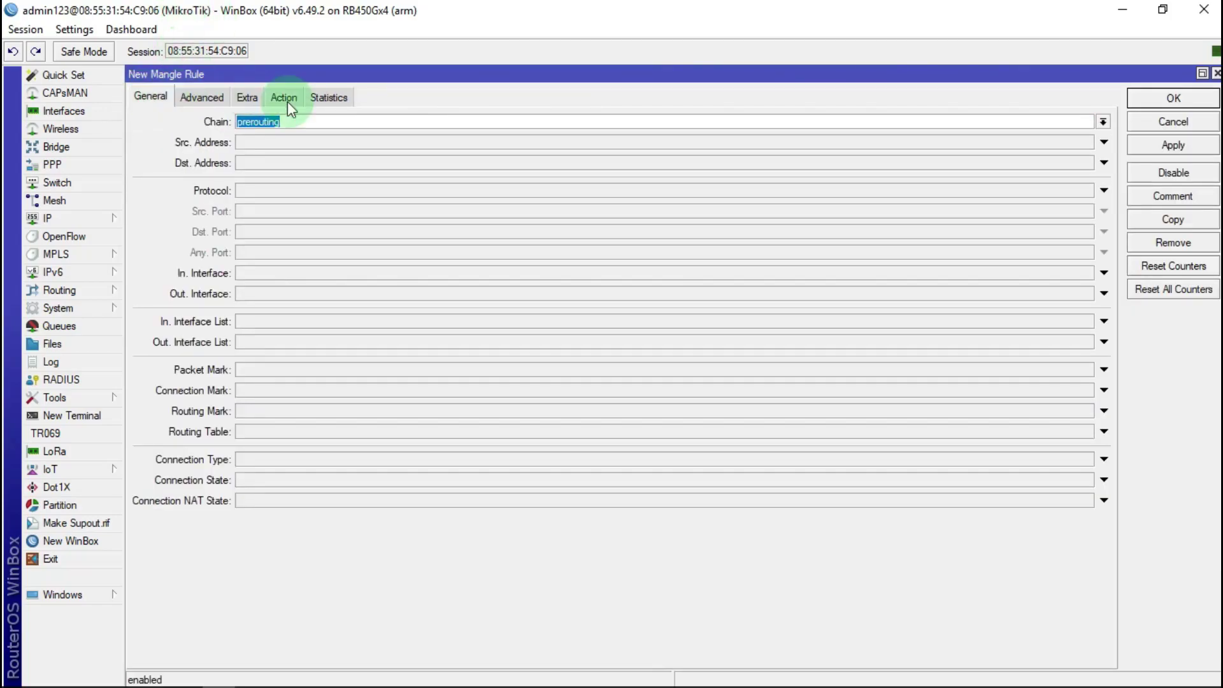
left_click(1103, 121)
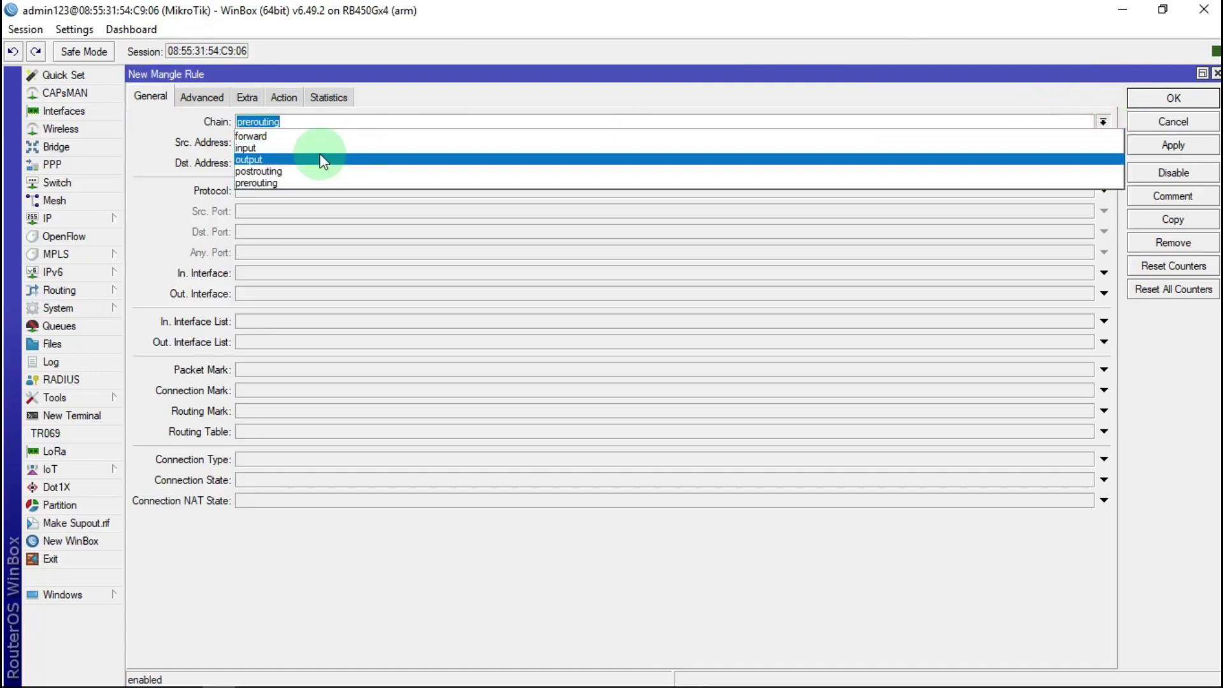
left_click(285, 136)
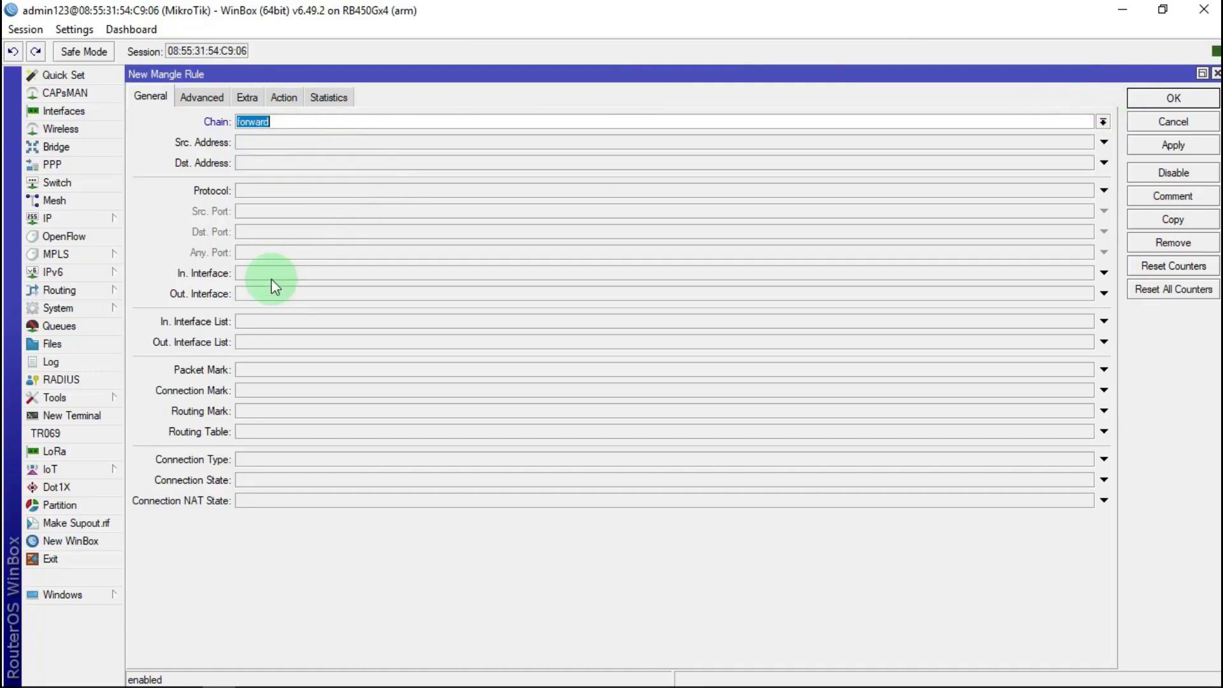
left_click(241, 273)
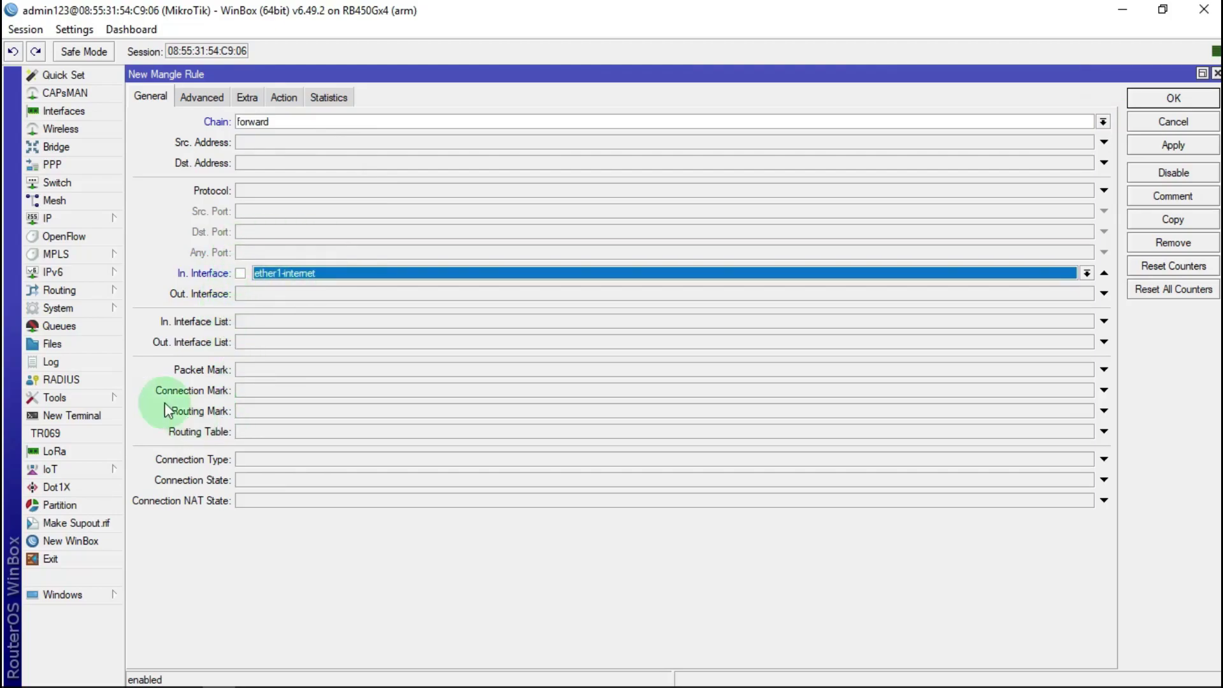
left_click(247, 389)
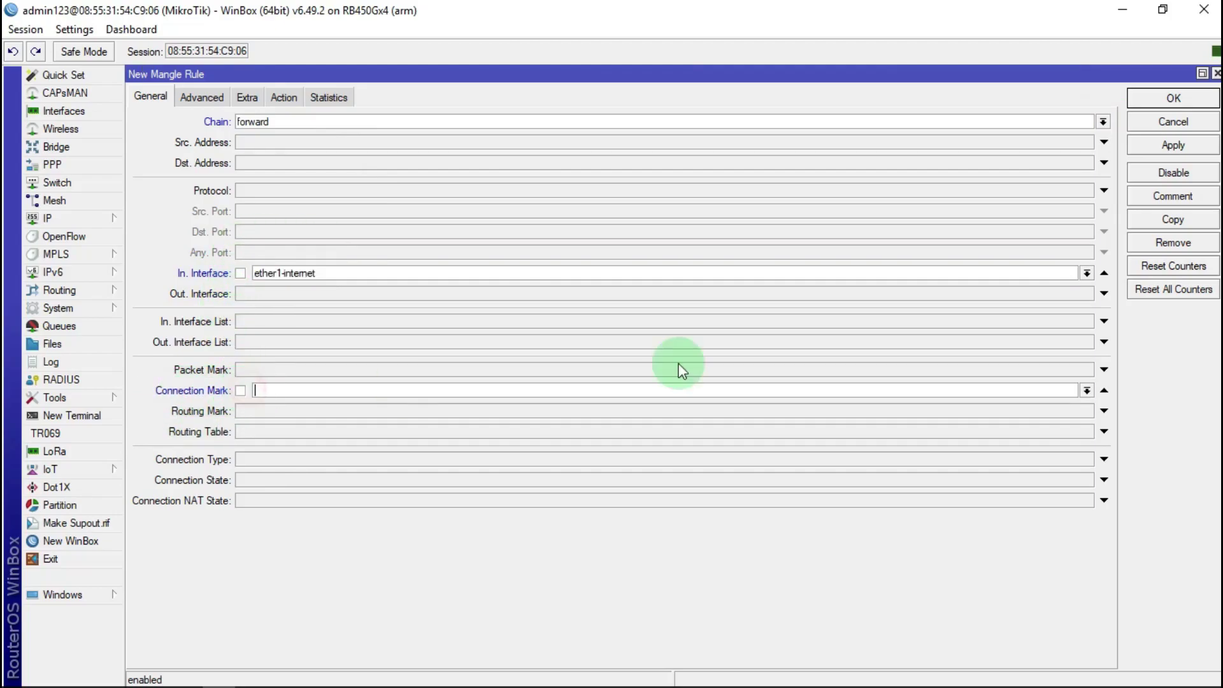
left_click(1087, 390)
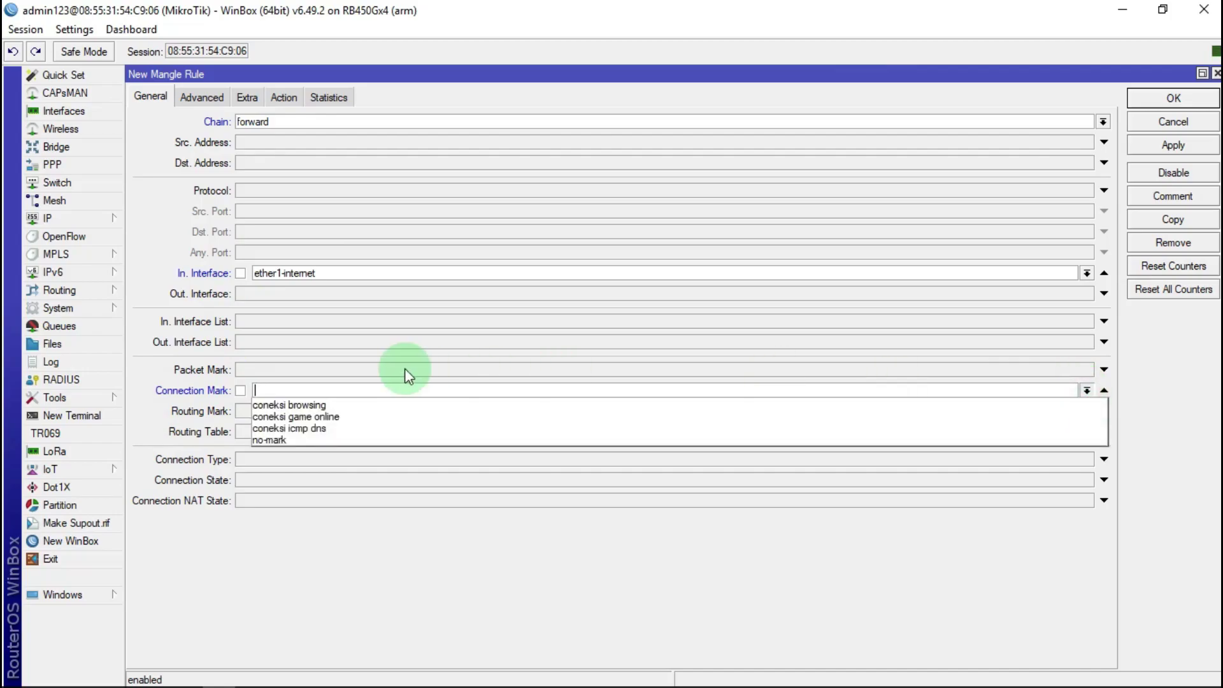
left_click(318, 417)
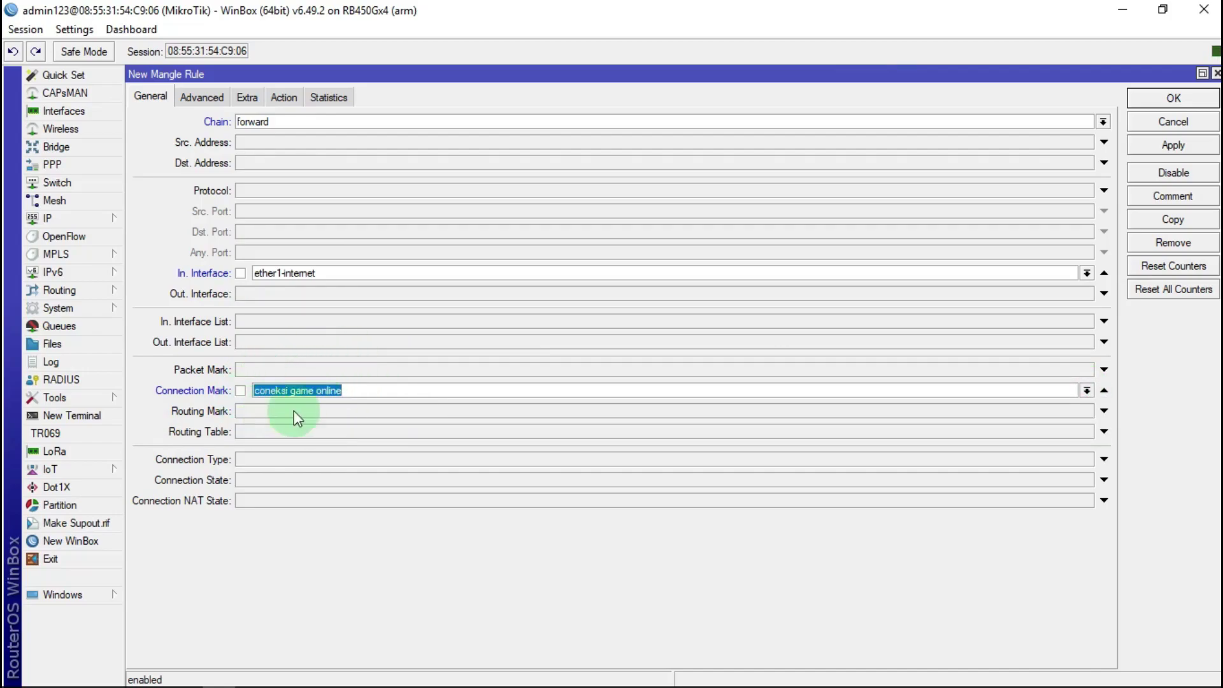
Step: Set the forward rule to mark packet with new packet mark "paket game online dow", turn off passthrough, and save it
left_click(290, 96)
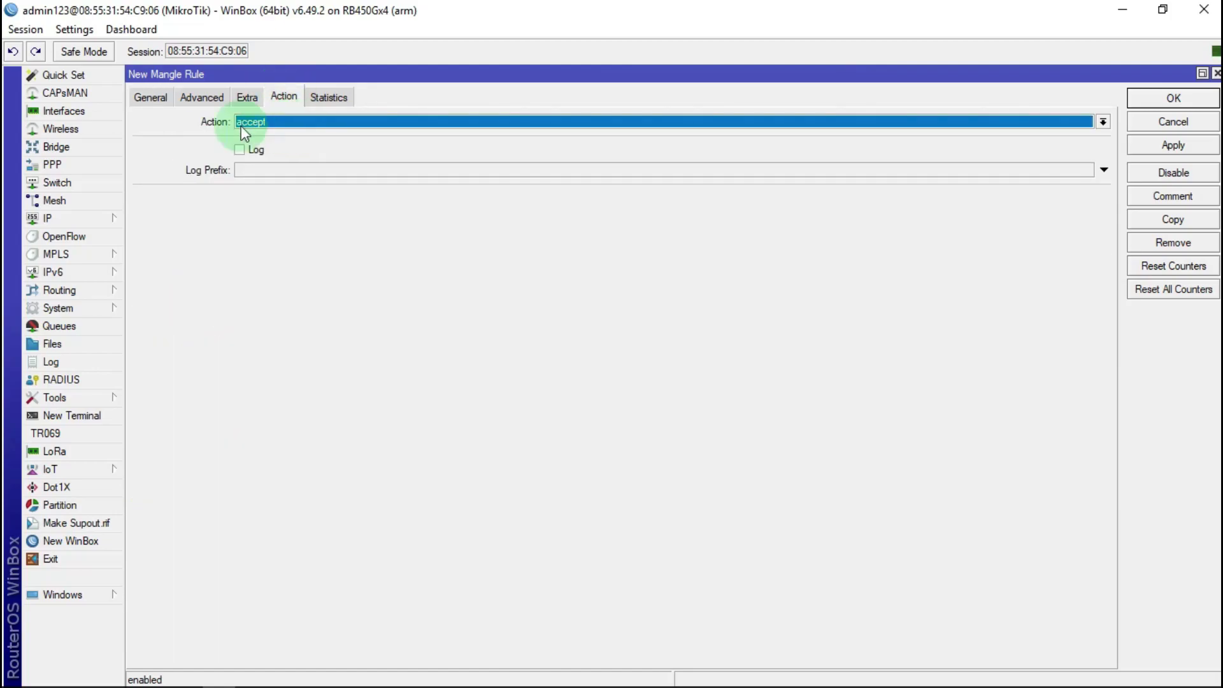
left_click(292, 125)
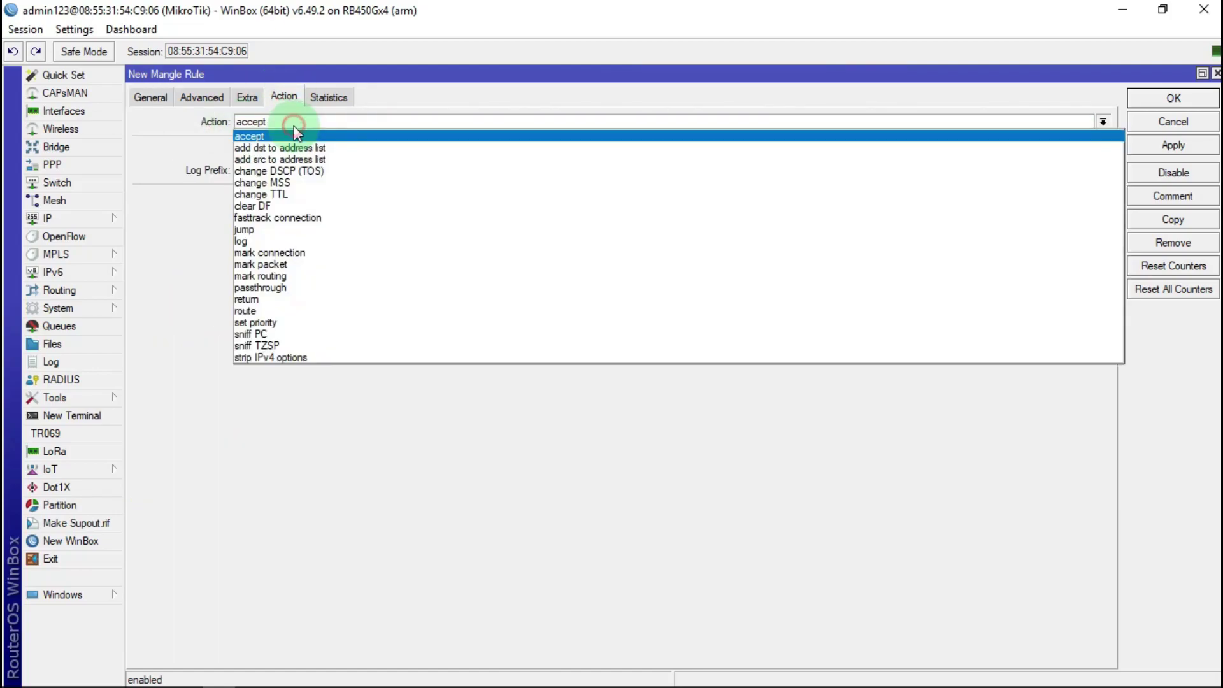
left_click(294, 264)
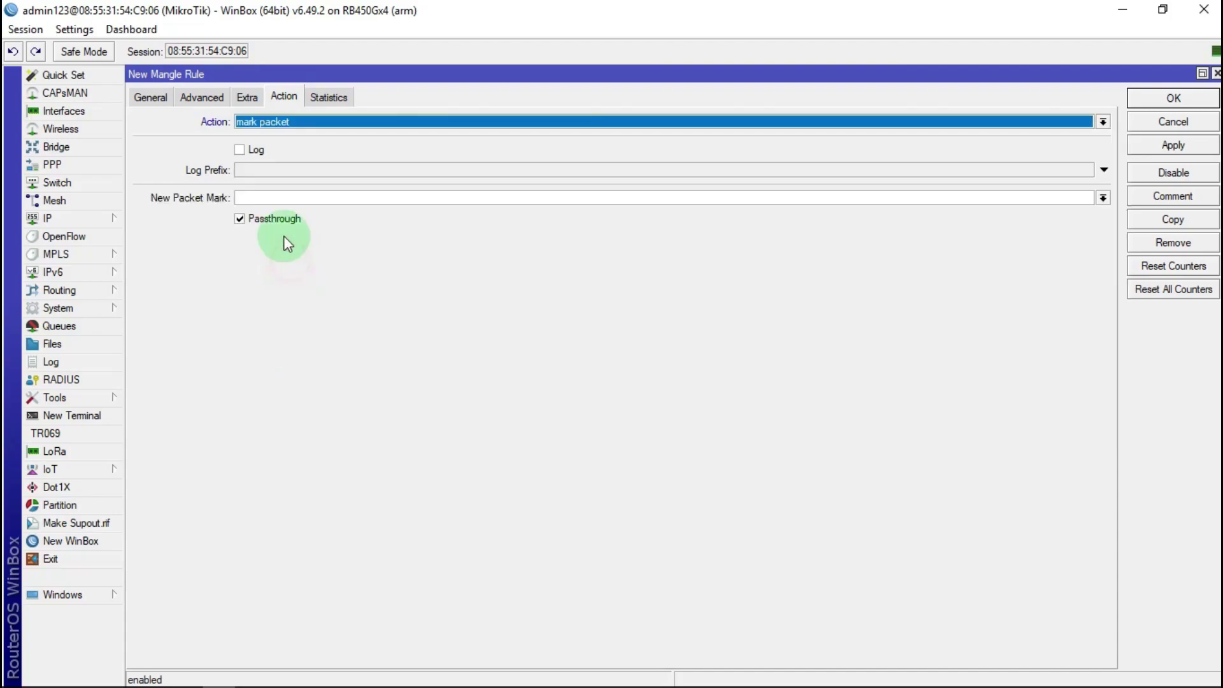
left_click(266, 199)
type("paket ")
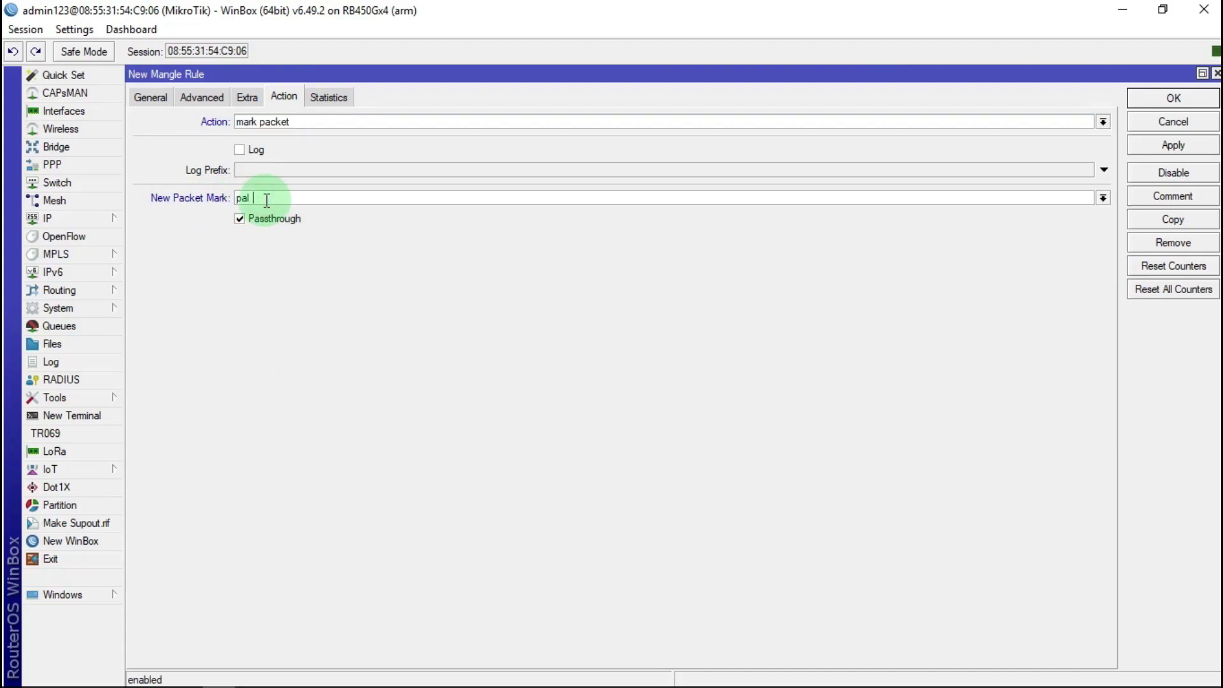
type("game online dow")
left_click(293, 221)
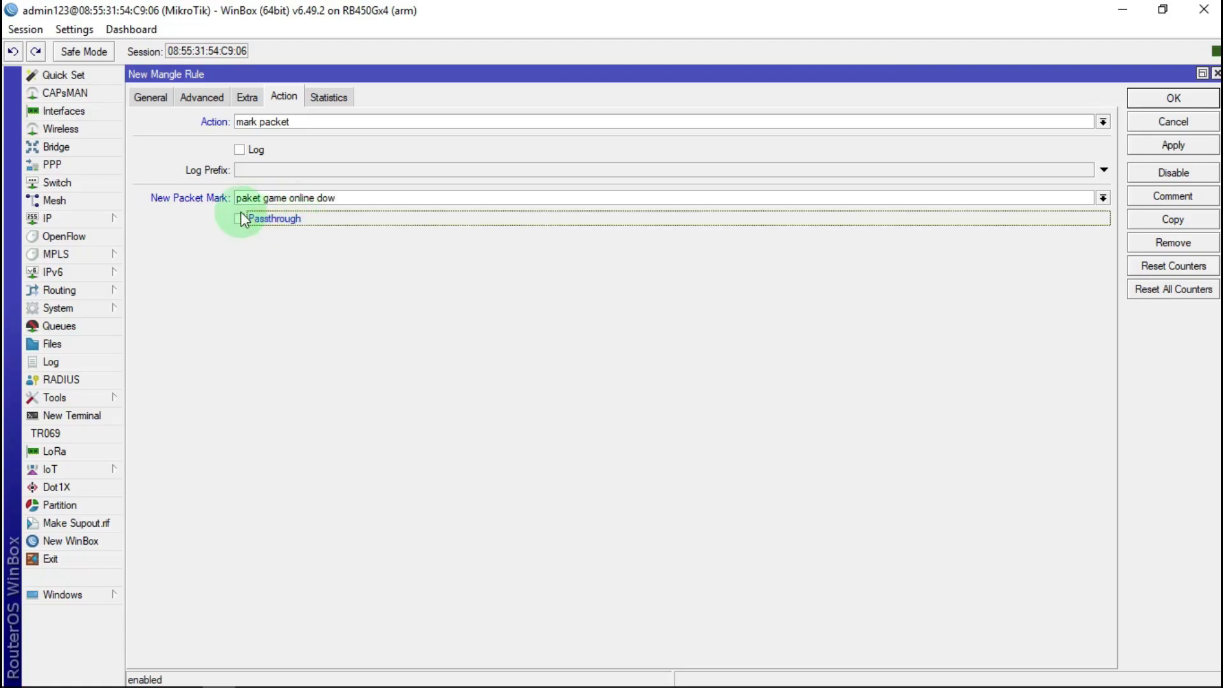
left_click(1187, 144)
left_click(1183, 98)
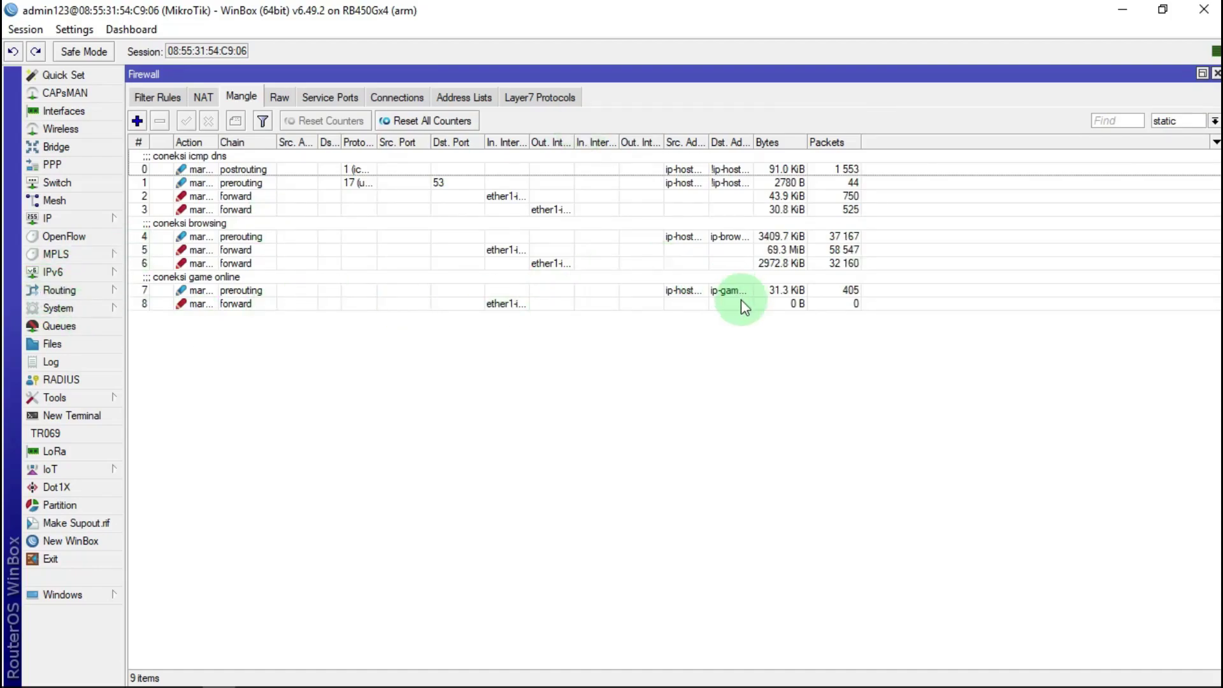
Step: Copy the game online download rule, clear the copy's in-interface, and set its out-interface to ether1-internet
double_click(224, 304)
left_click(1177, 223)
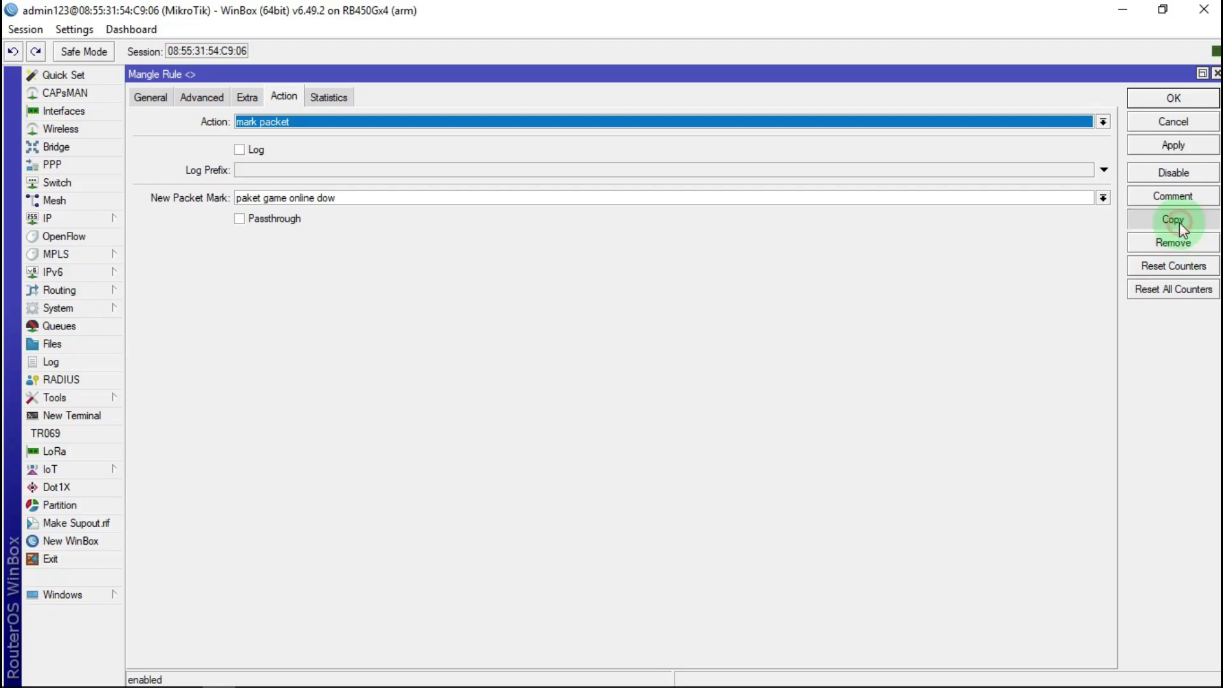
left_click(173, 95)
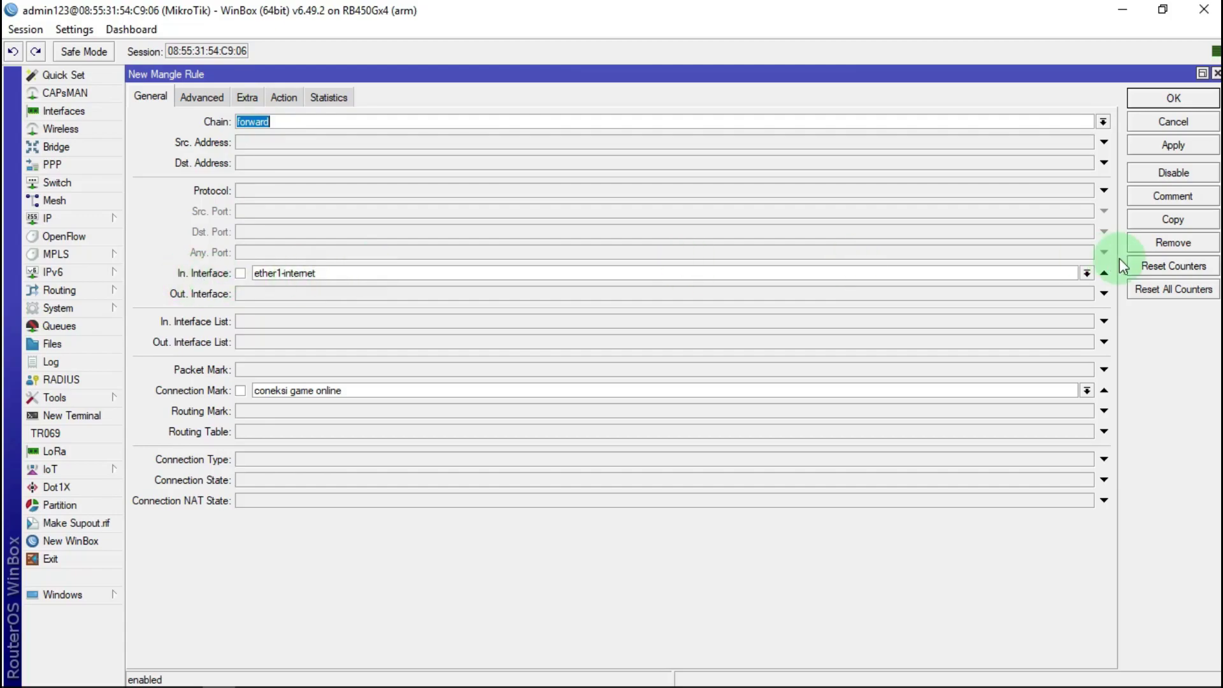
left_click(1104, 275)
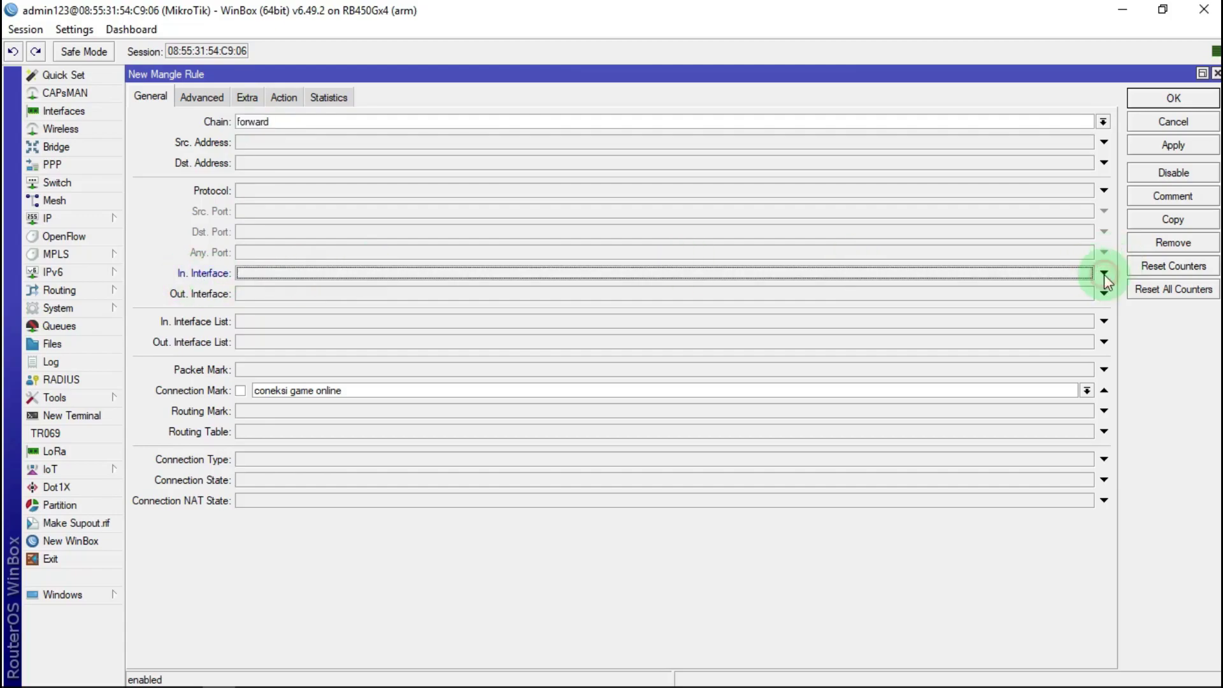
left_click(267, 297)
left_click(342, 304)
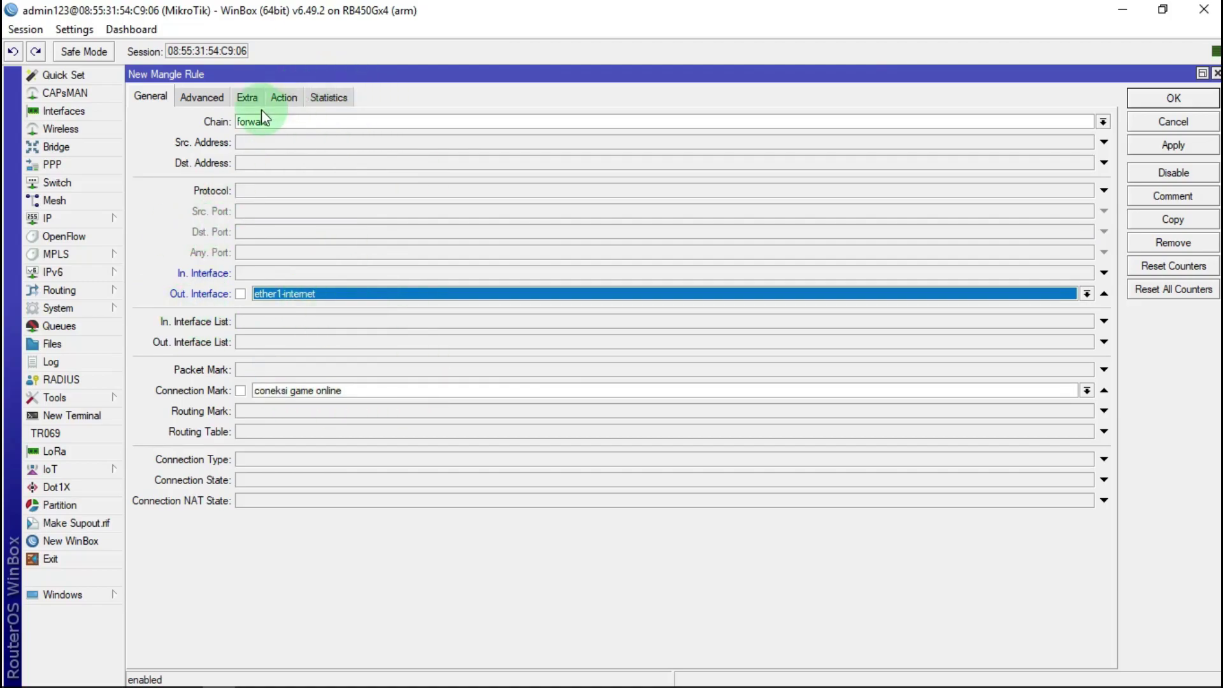
Step: Set the copied rule's new packet mark to "paket game online up", then apply and save it
left_click(281, 97)
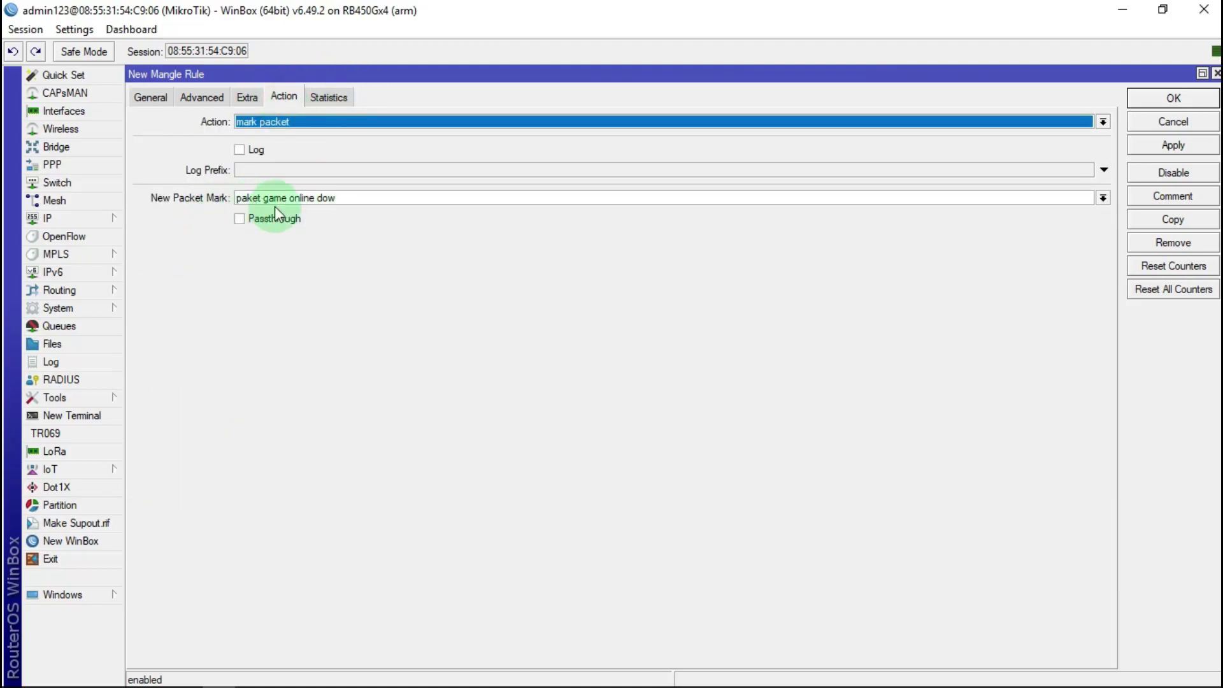
left_click(350, 204)
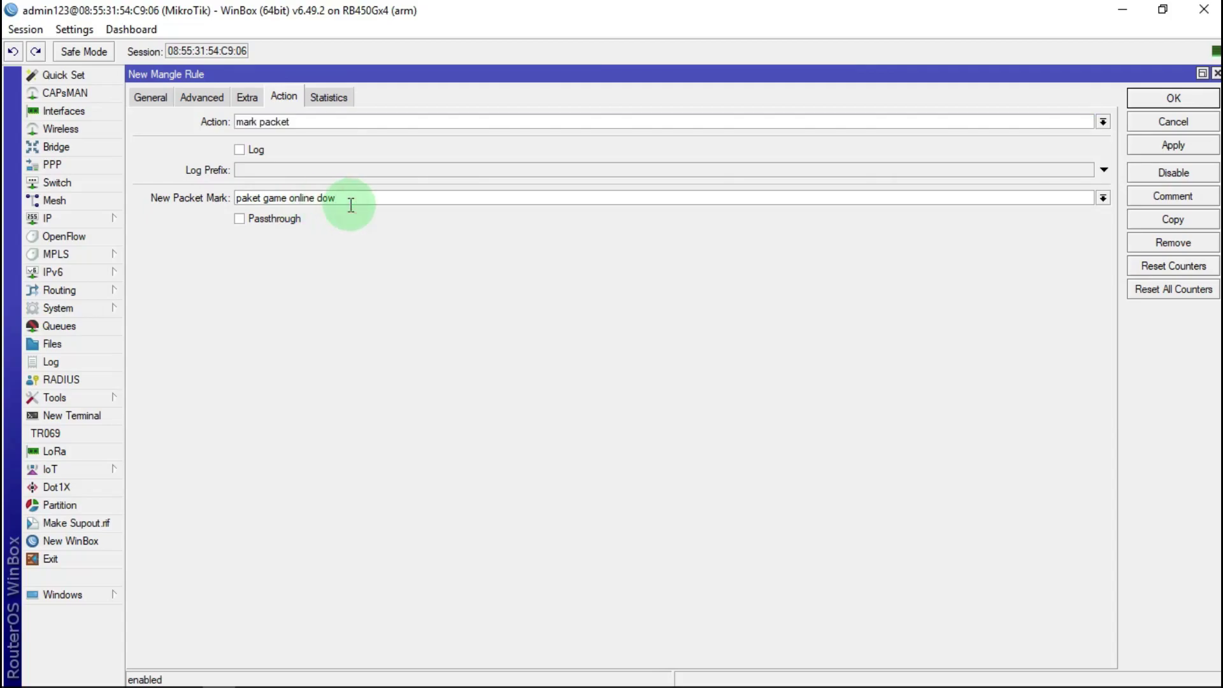
key("BackSpace")
key("BackSpace")
key("BackSpace")
type("up")
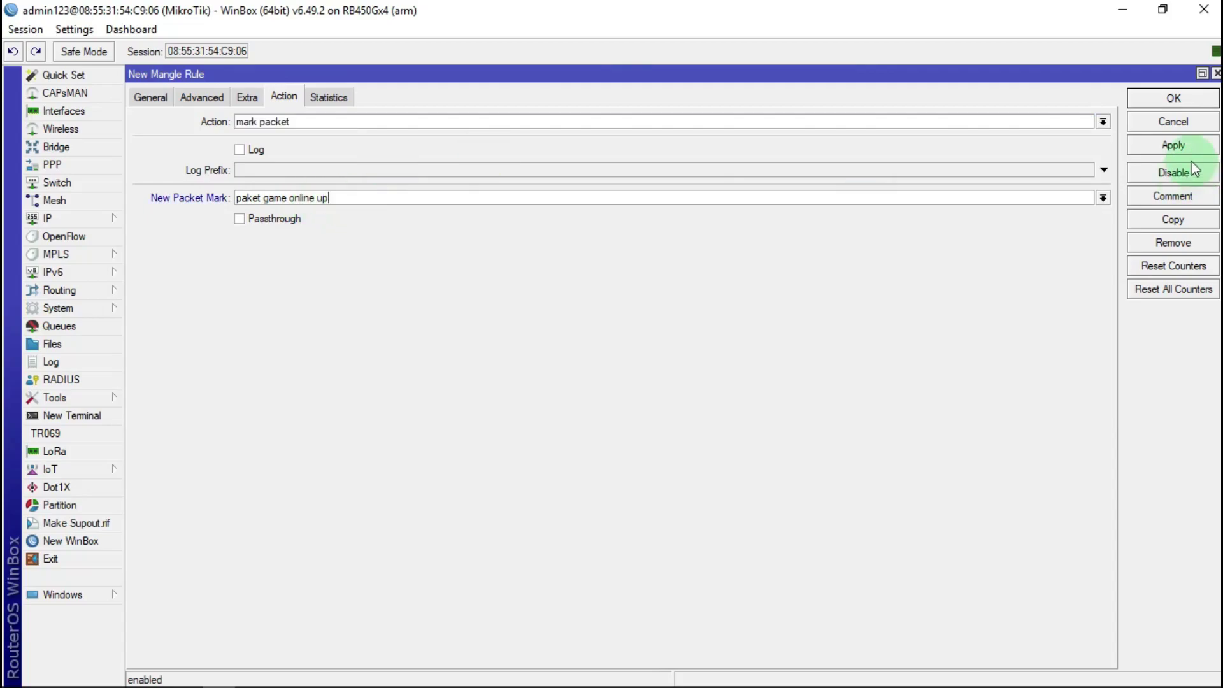
left_click(1175, 145)
left_click(1171, 97)
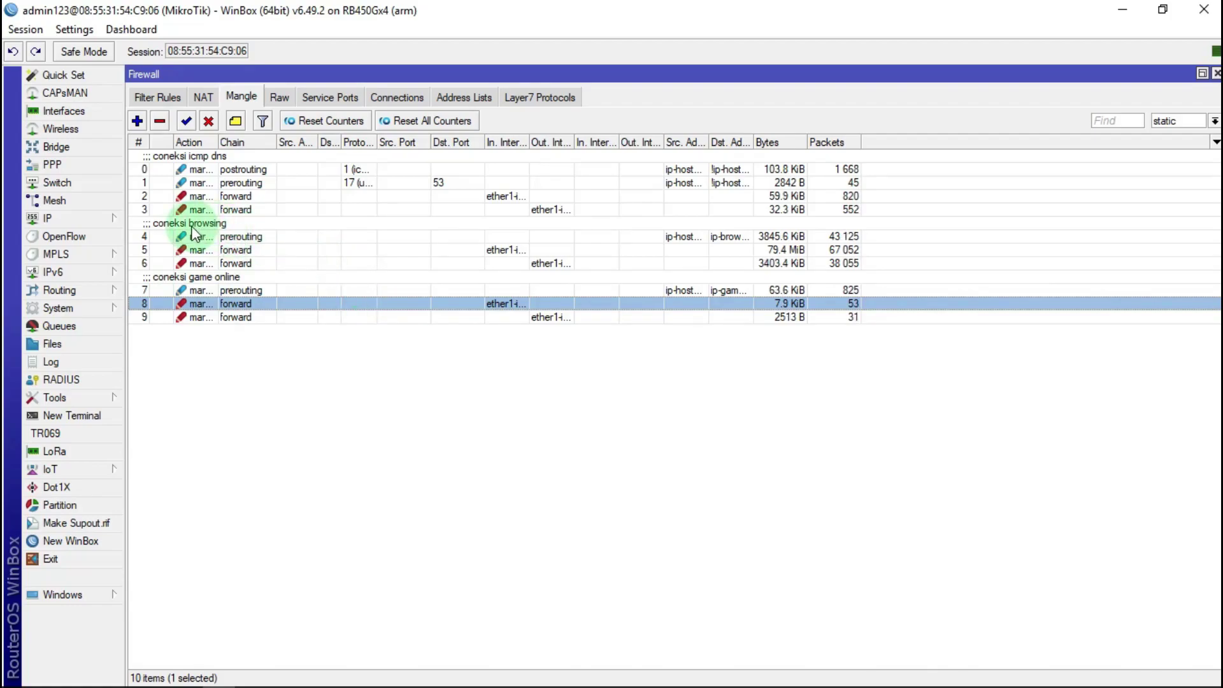
Step: Add a prerouting mangle rule with source address list ip-hostpot and destination address list ip-game online
left_click(139, 121)
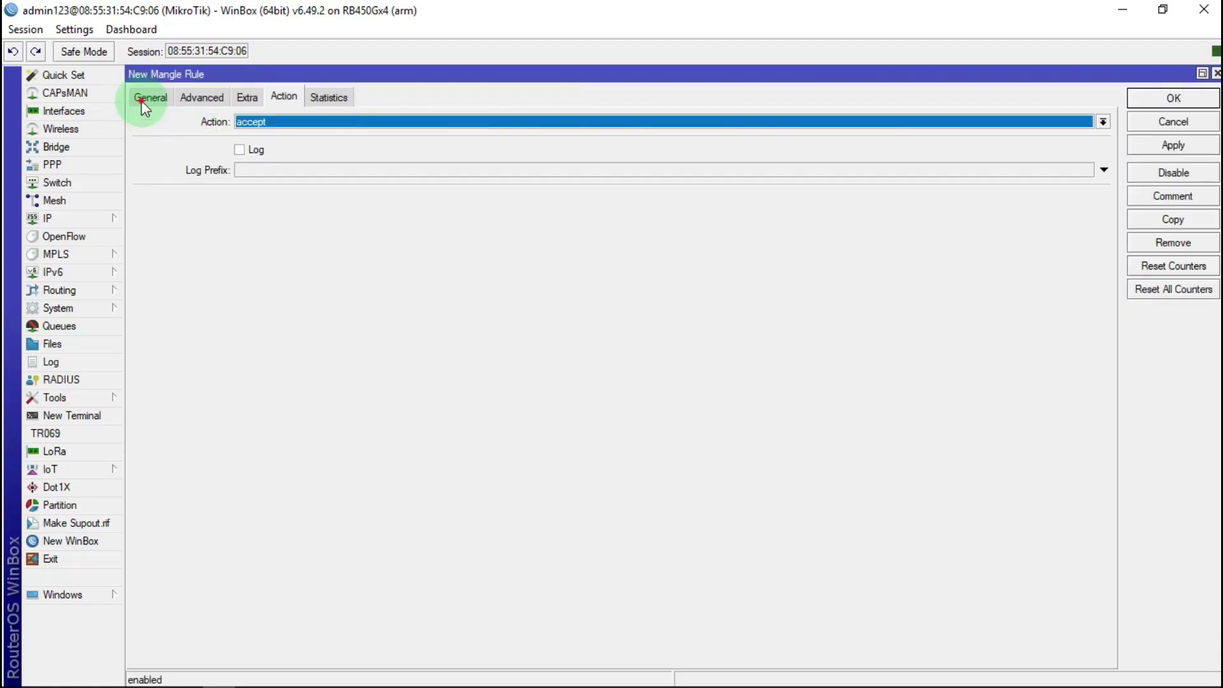
left_click(144, 98)
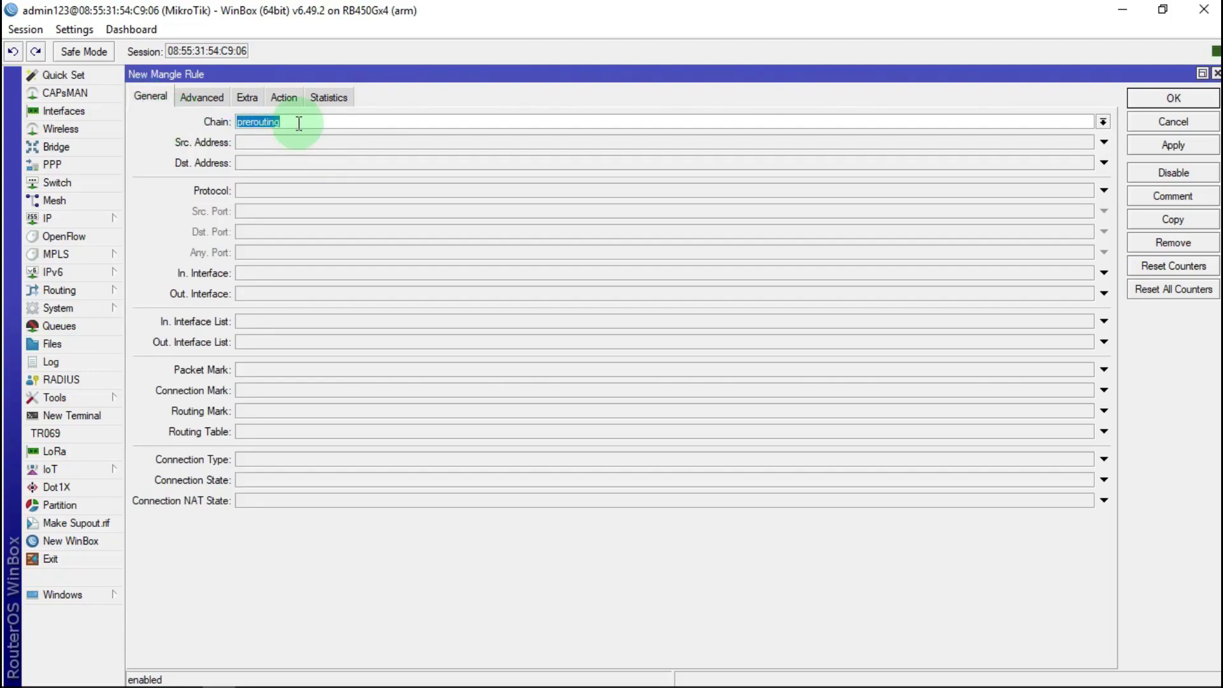
left_click(200, 97)
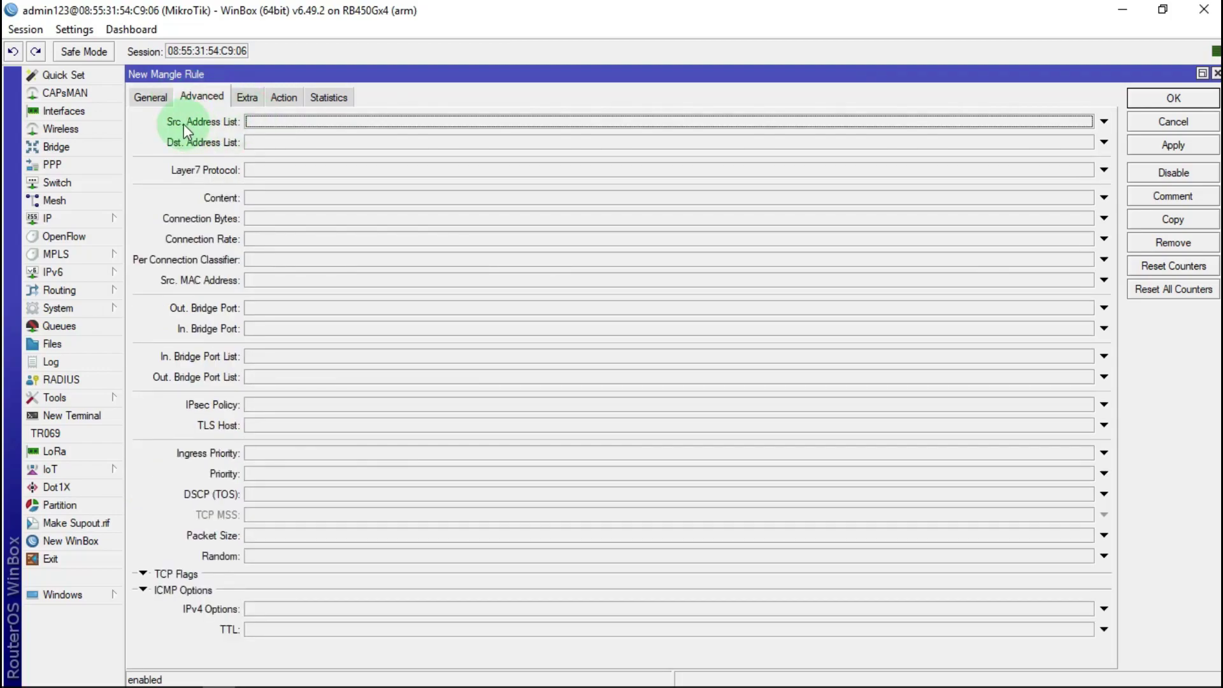
left_click(260, 120)
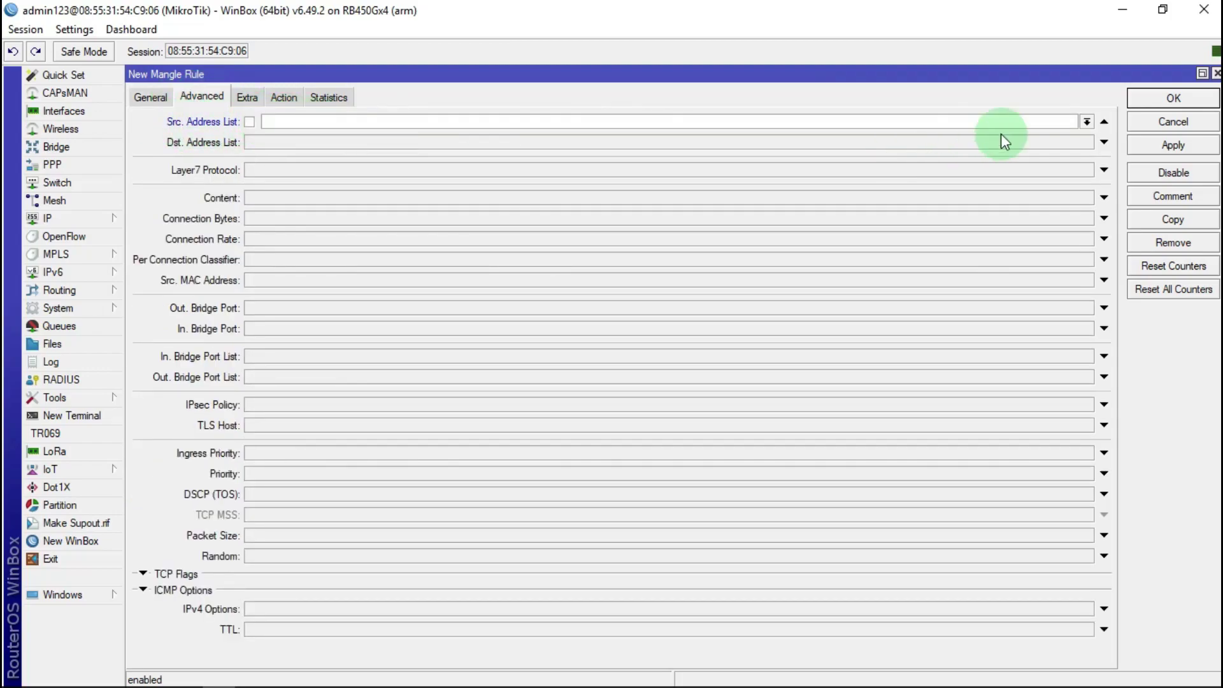
left_click(1087, 121)
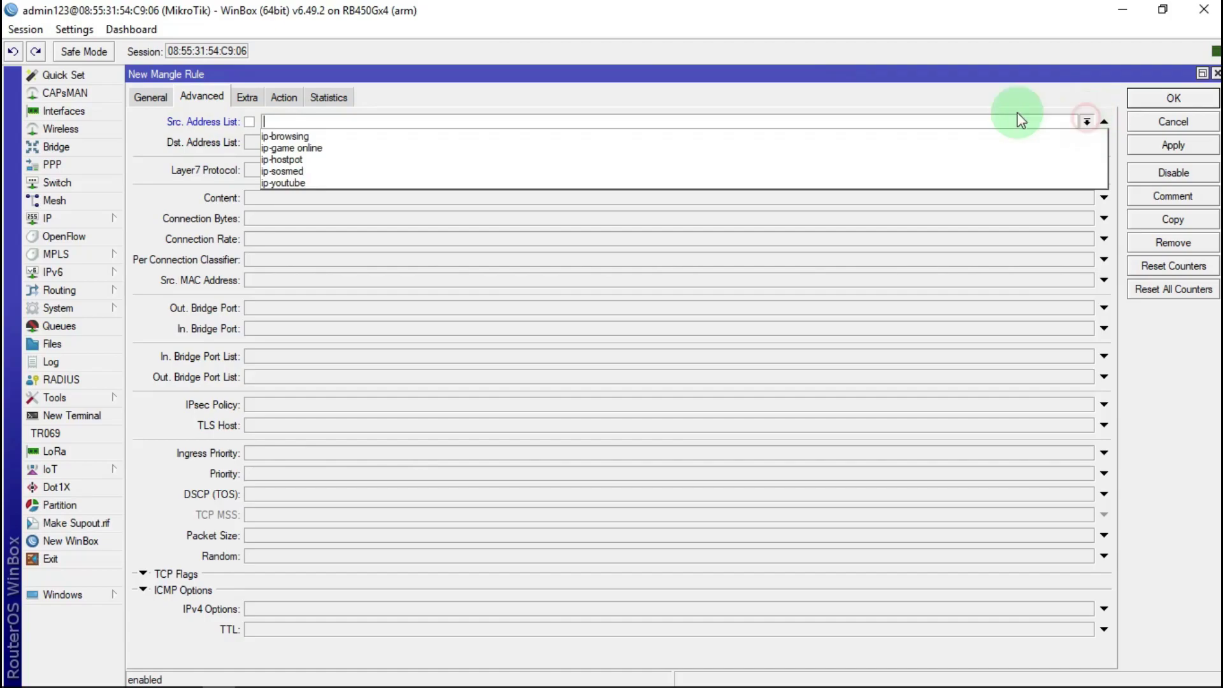
left_click(296, 159)
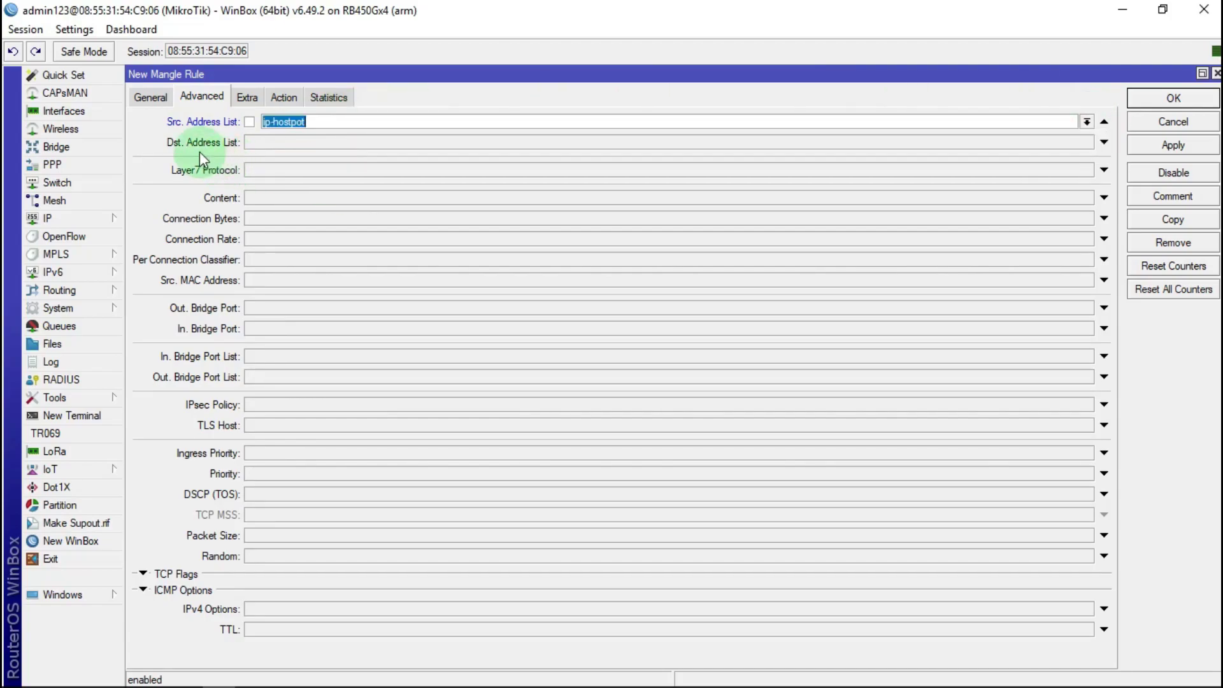
left_click(260, 141)
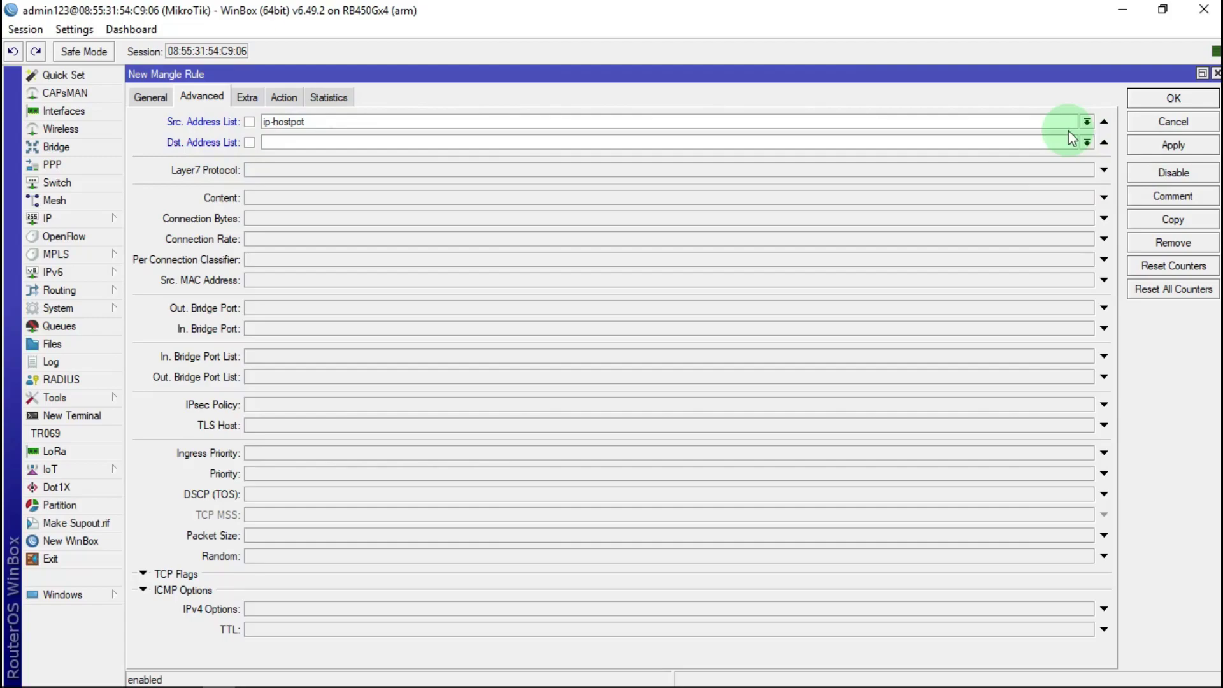
left_click(1086, 142)
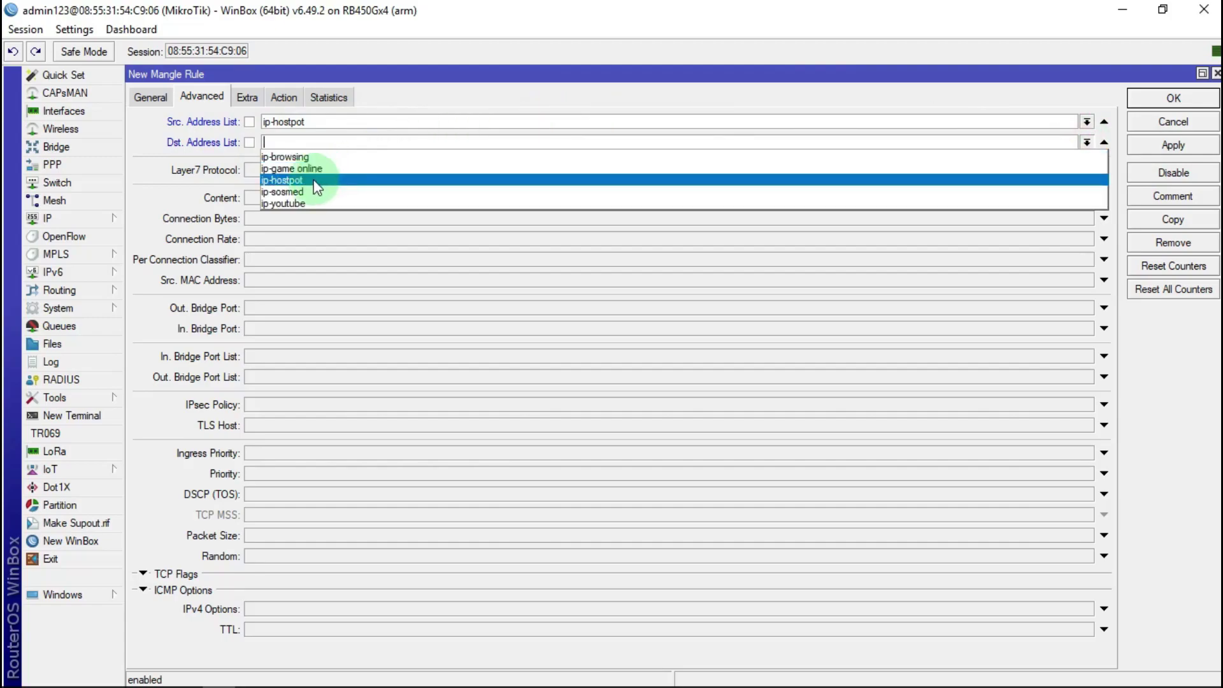
left_click(298, 168)
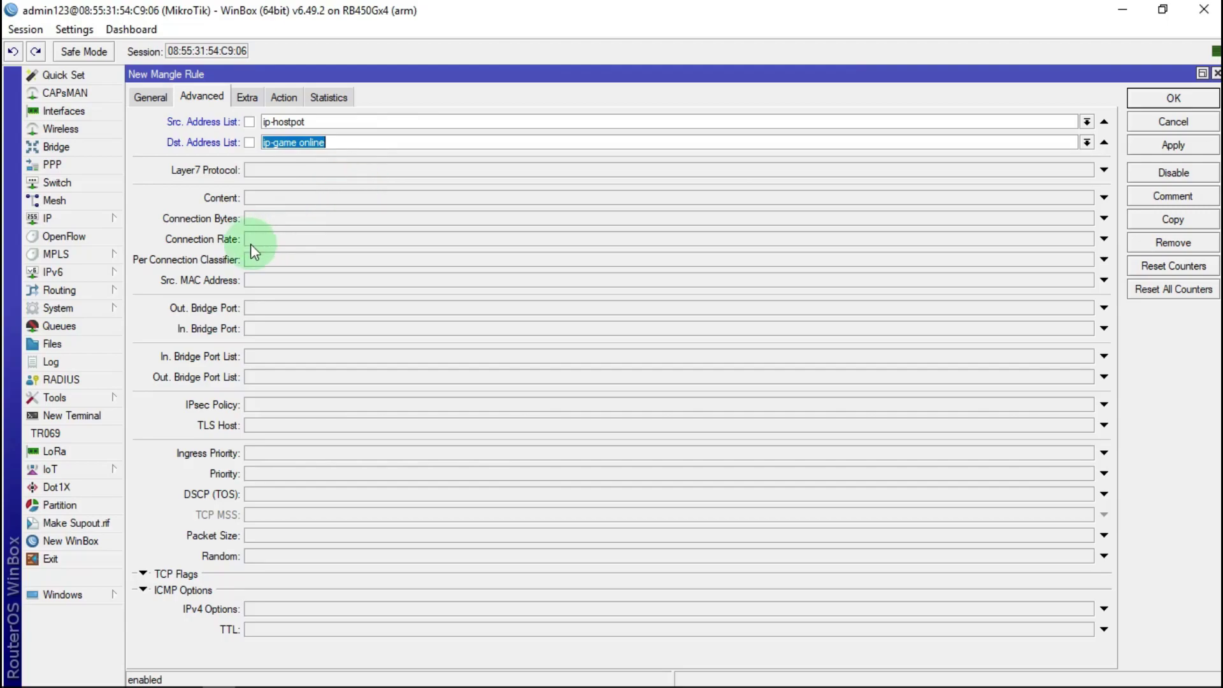
Step: Set the new prerouting rule's connection rate to 2M-100M
left_click(270, 240)
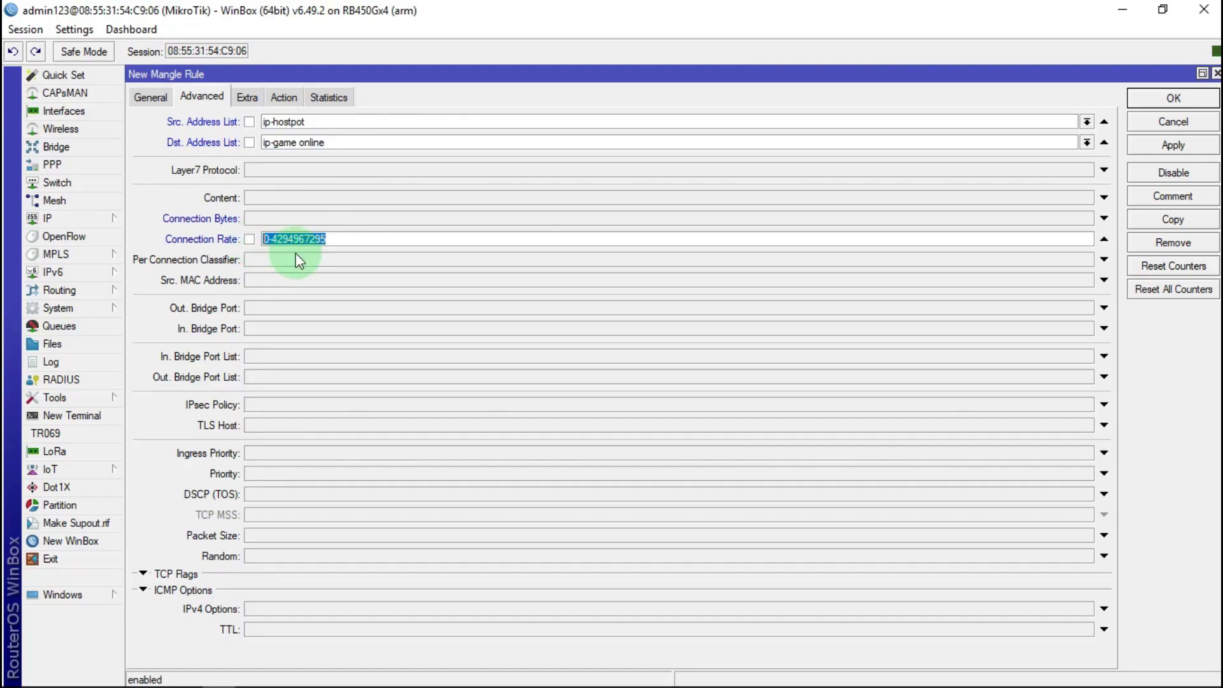
key("ctrl+v")
key("BackSpace")
key("BackSpace")
key("BackSpace")
key("BackSpace")
key("BackSpace")
key("BackSpace")
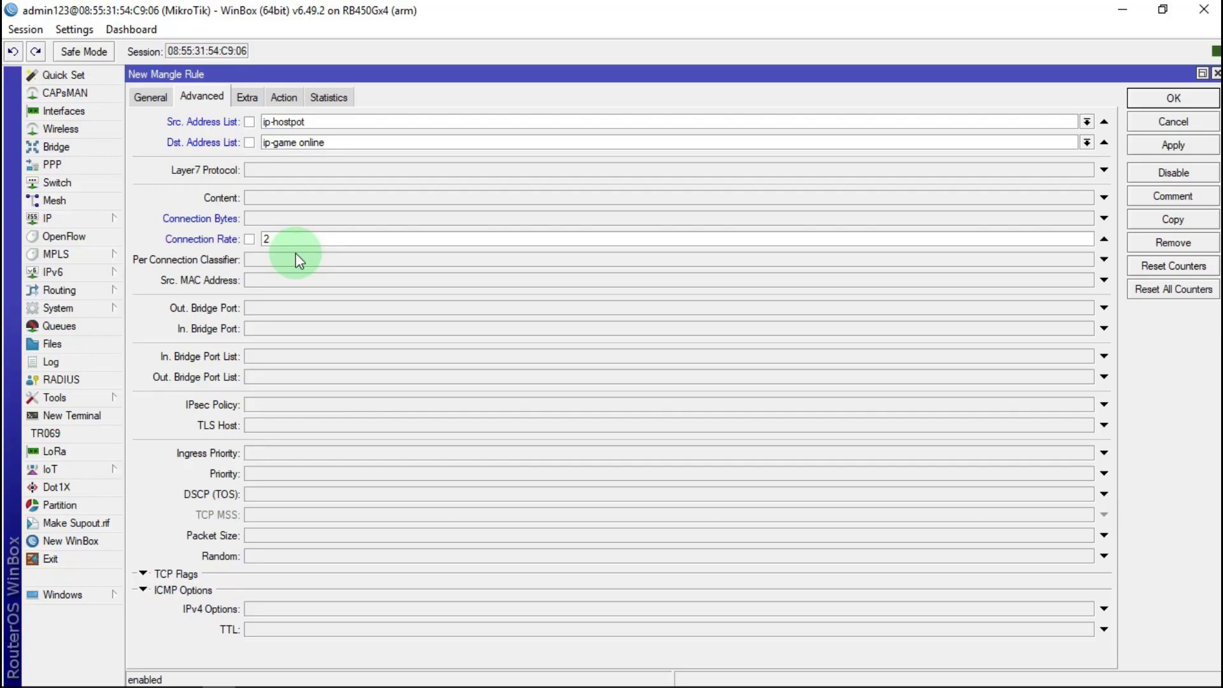
type("M-100M")
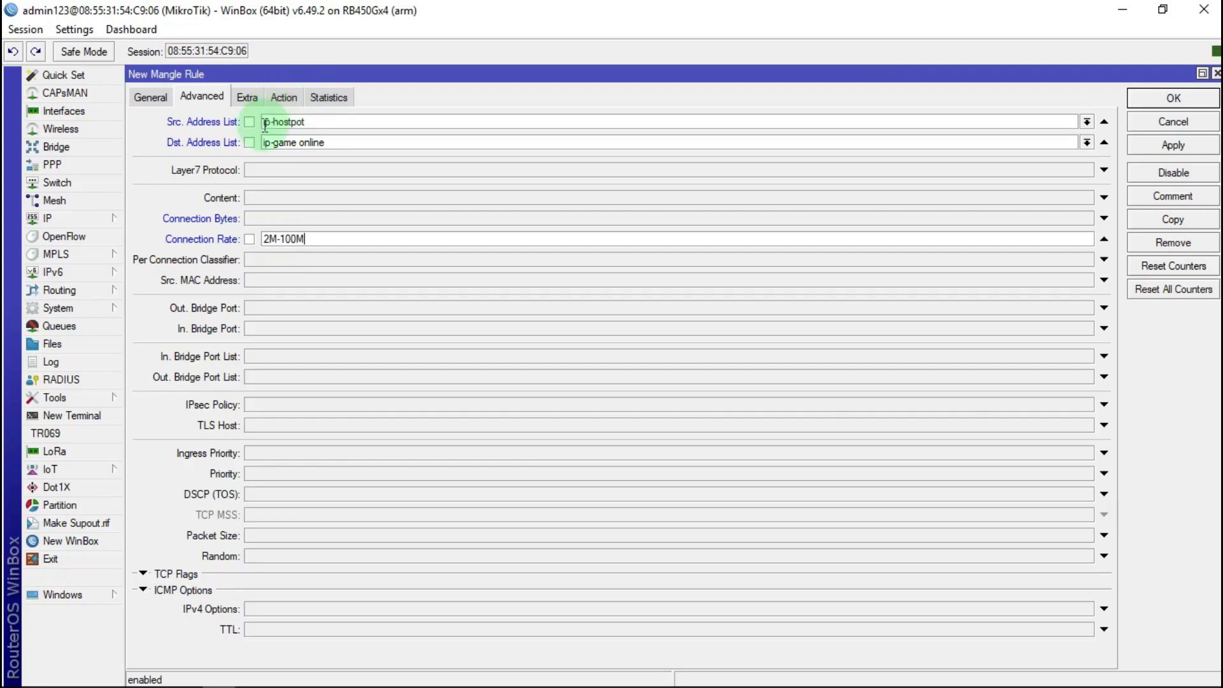
Step: Set the rule's action to mark connection with the existing connection mark "coneksi browsing"
left_click(293, 96)
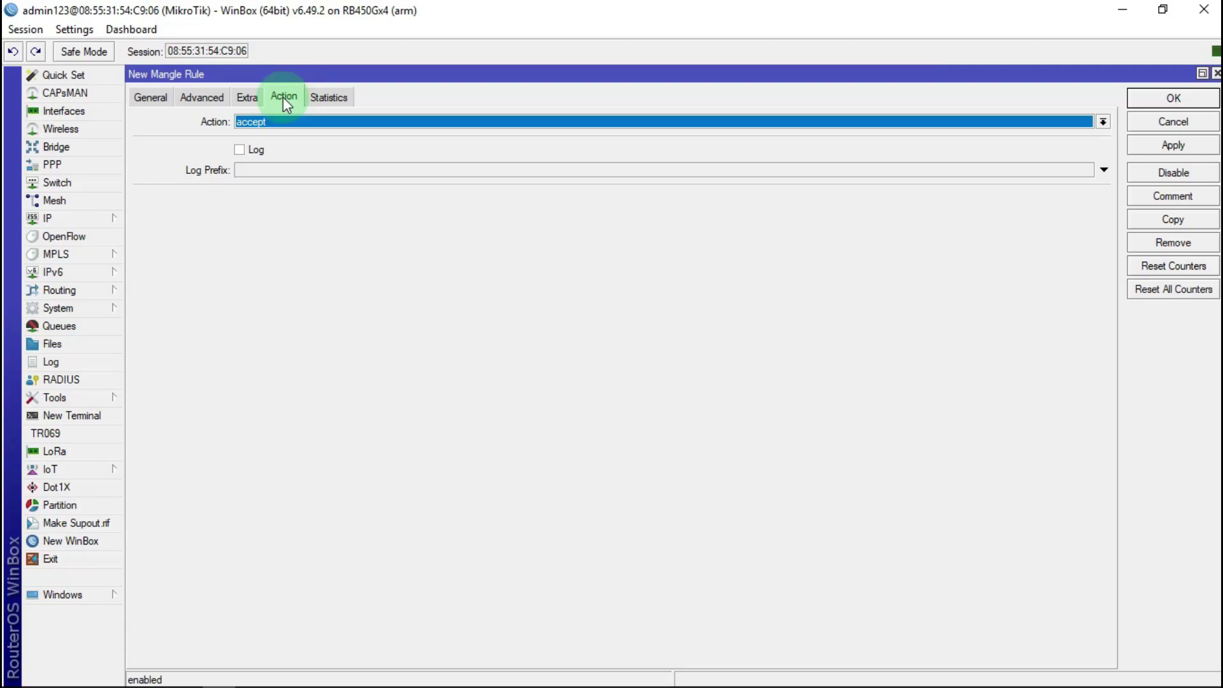
left_click(266, 121)
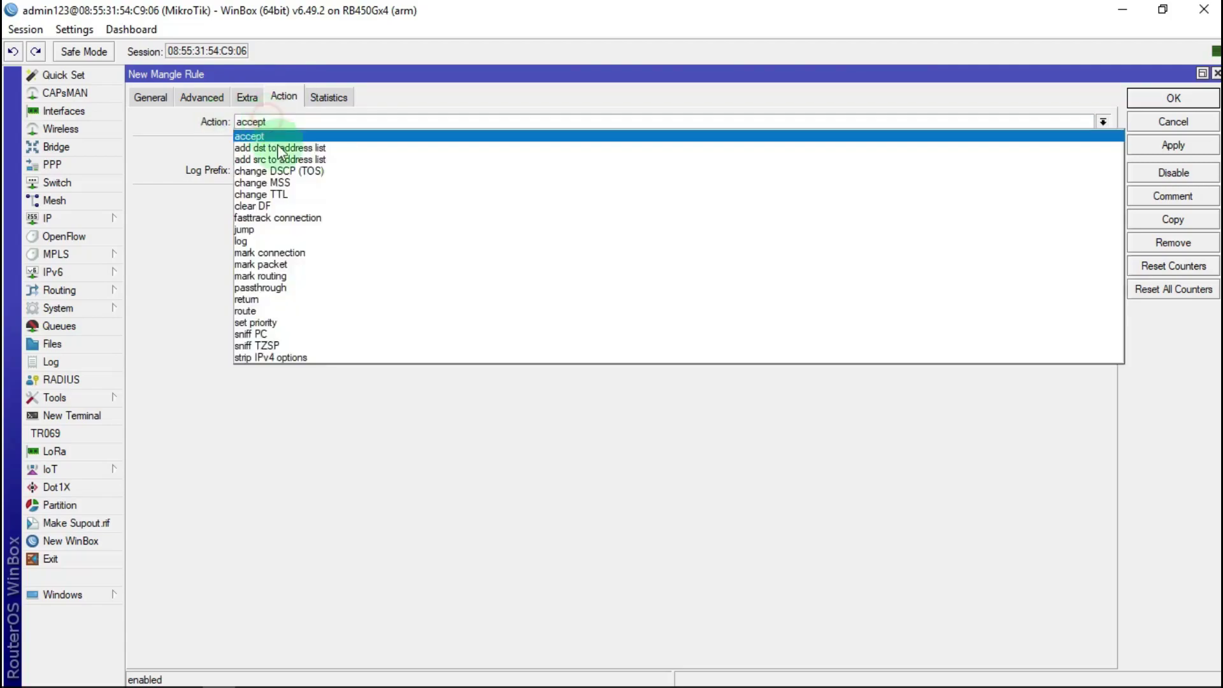
left_click(283, 252)
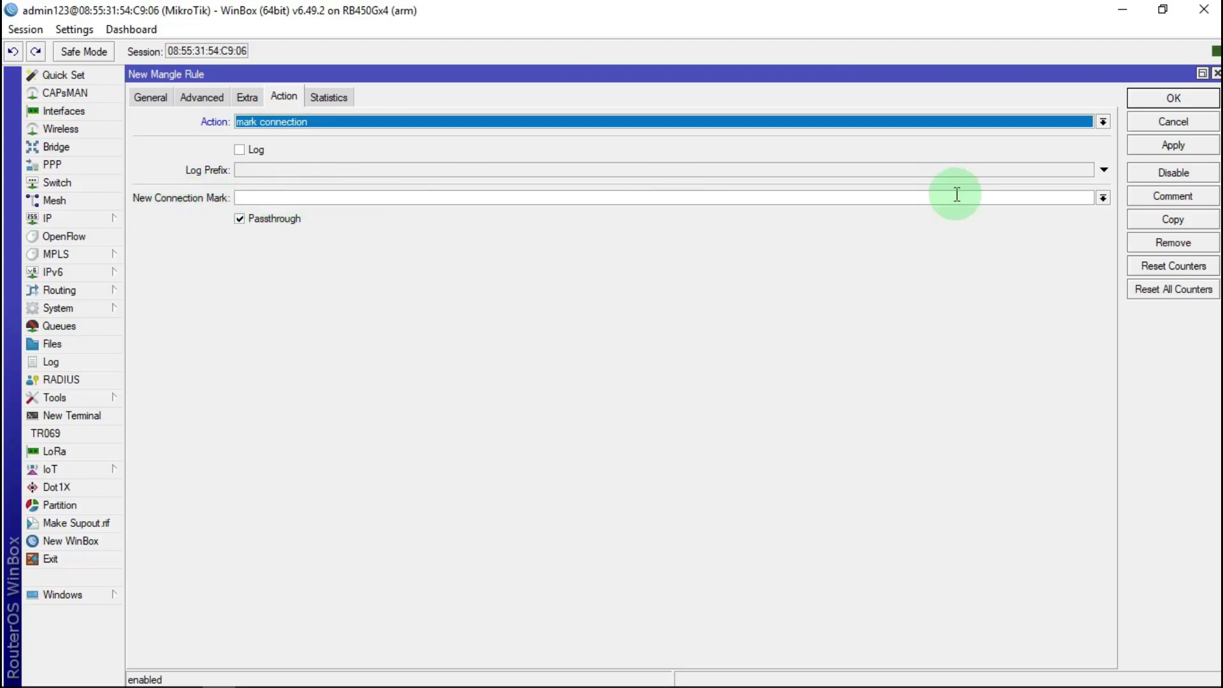
left_click(1103, 198)
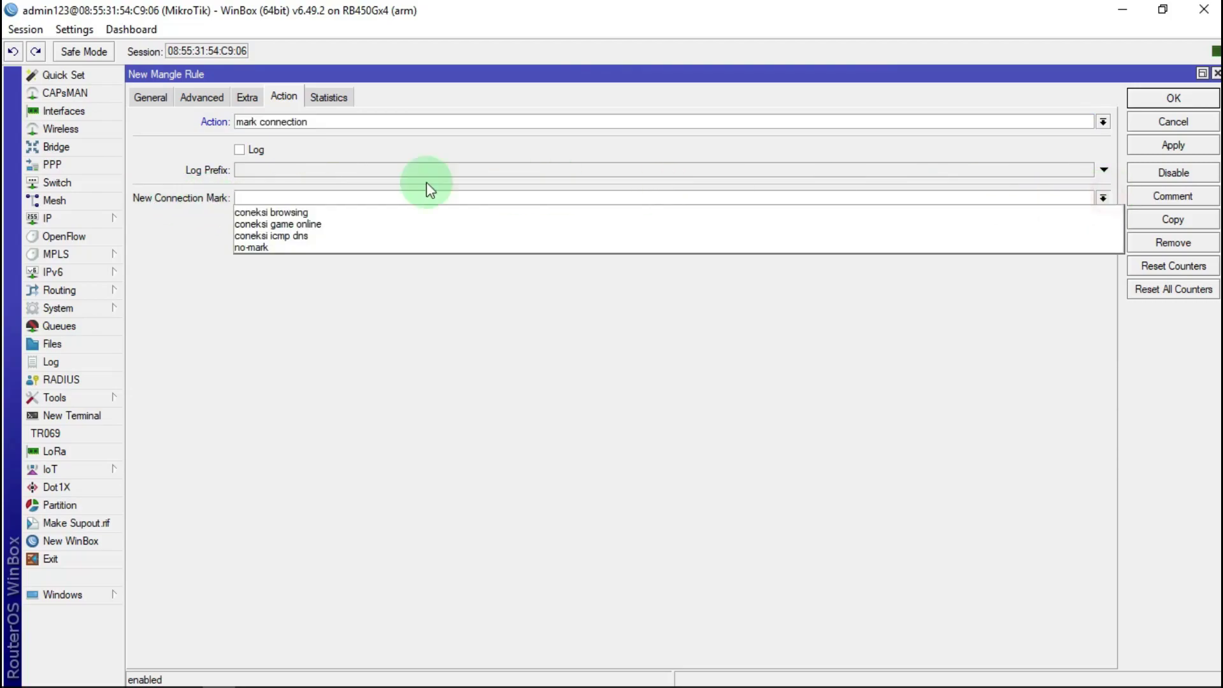
left_click(278, 213)
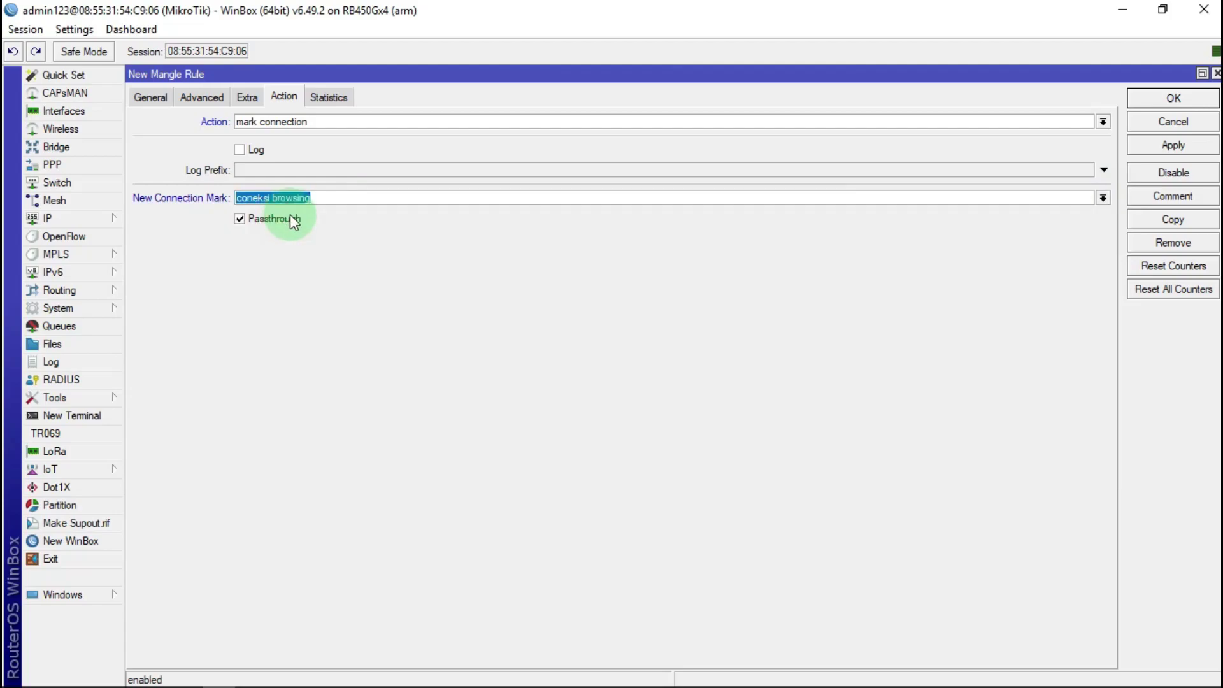
Step: Apply the rule, comment it "port berat game masuk browsing", and save it
left_click(1179, 141)
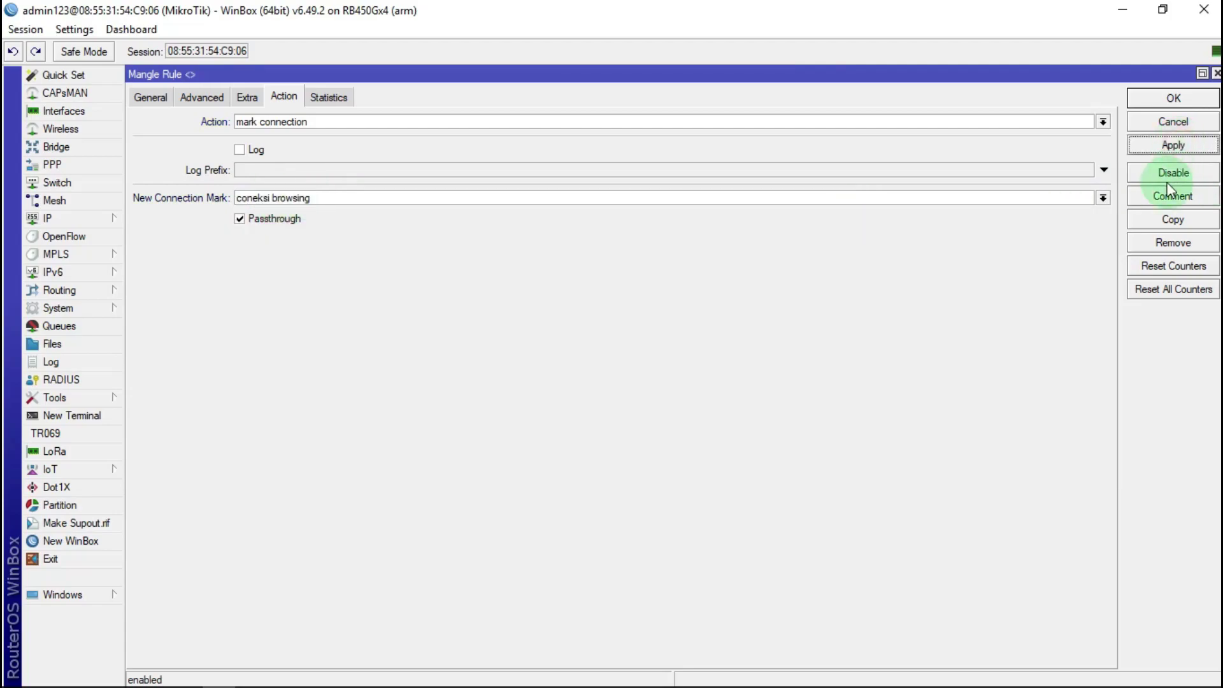
left_click(1172, 196)
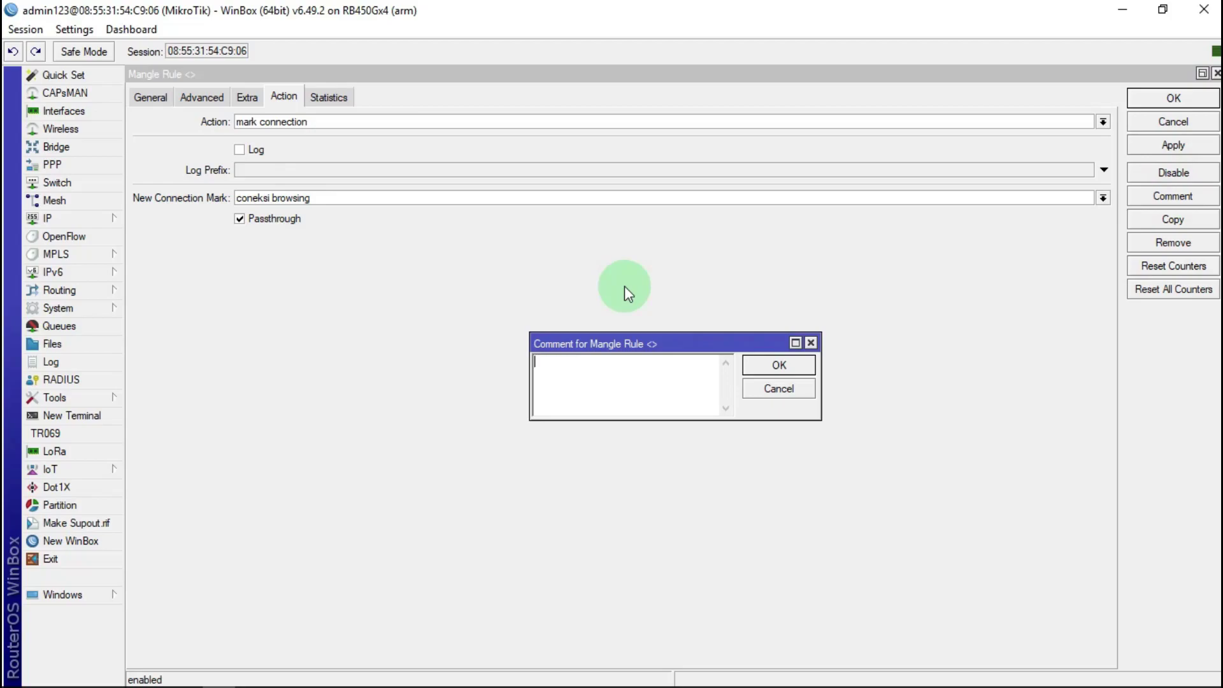
type("po")
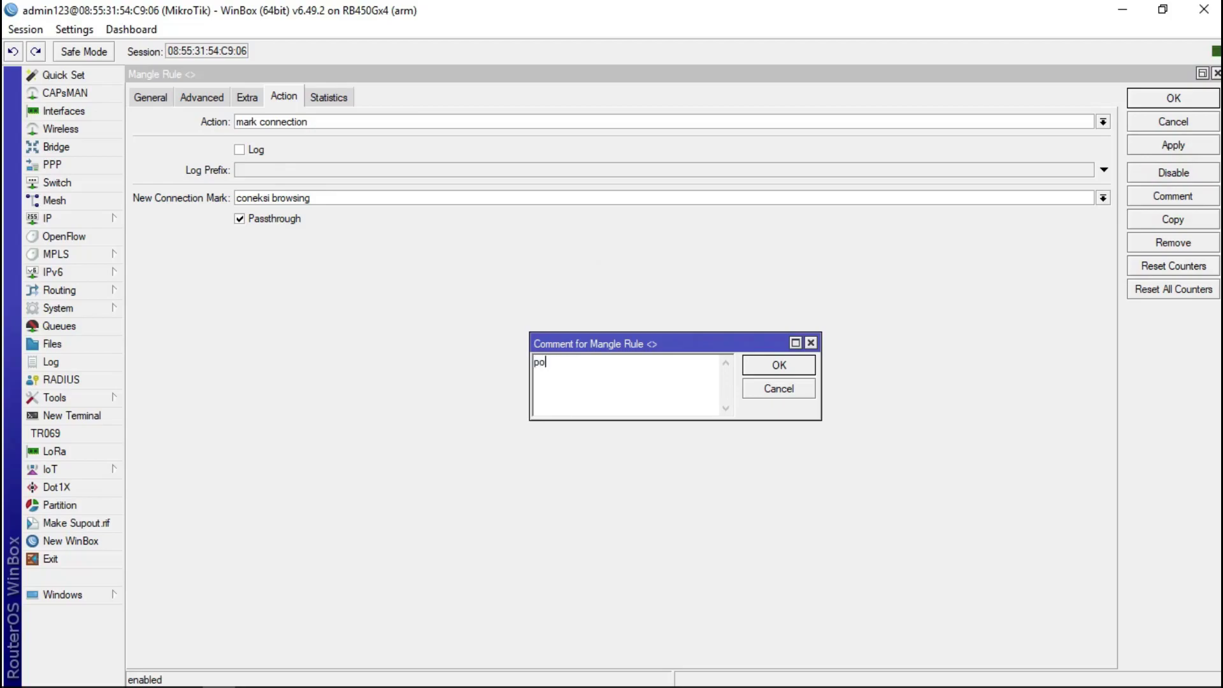
type("rt berat game masuk browsing")
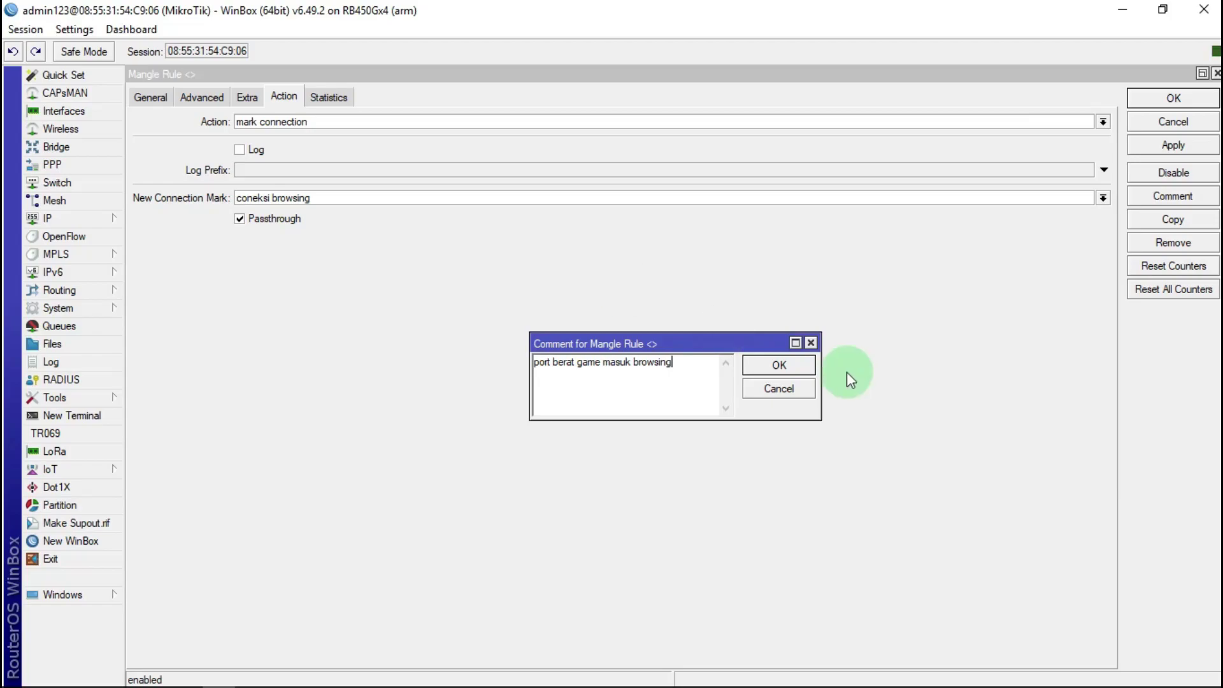
left_click(779, 364)
left_click(1174, 98)
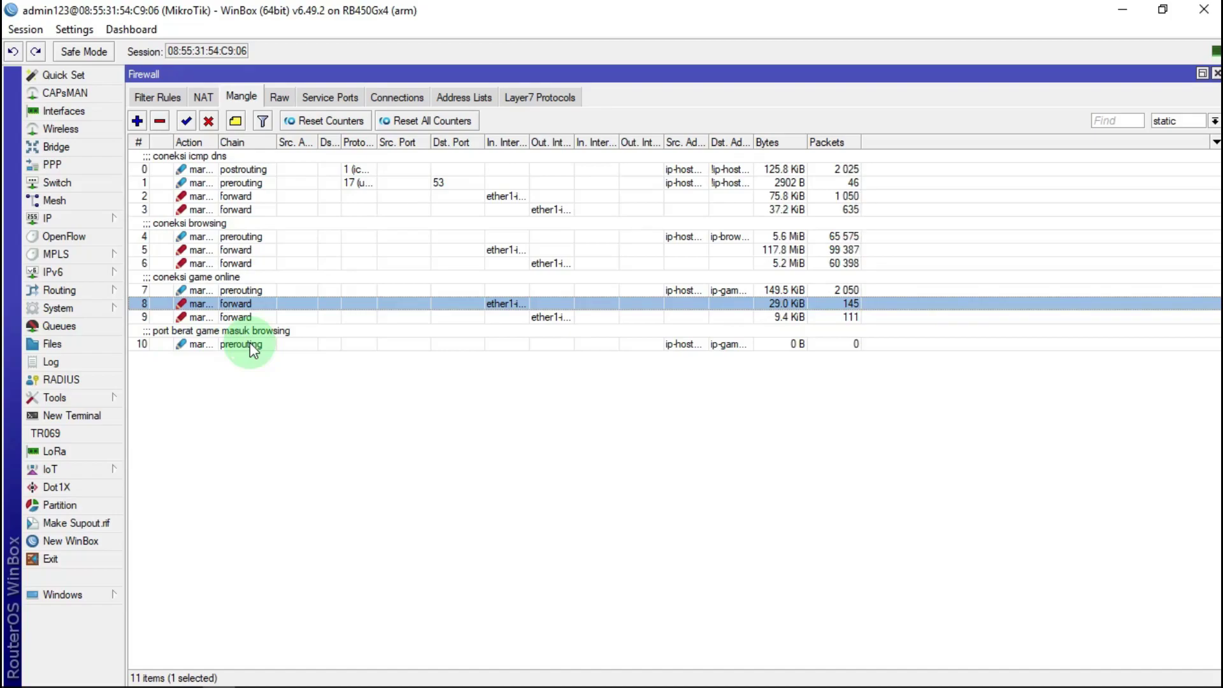
Step: Review the address lists, connection rate and action of the "port berat game masuk browsing" rule, then close it
double_click(250, 344)
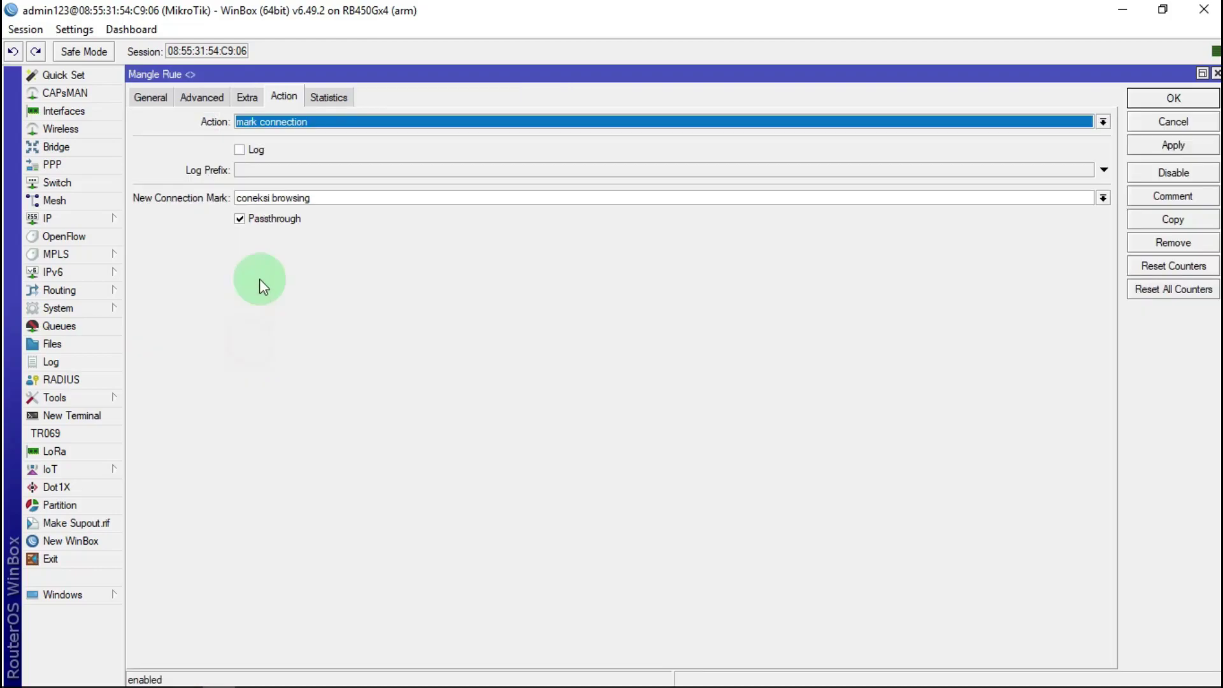
left_click(199, 98)
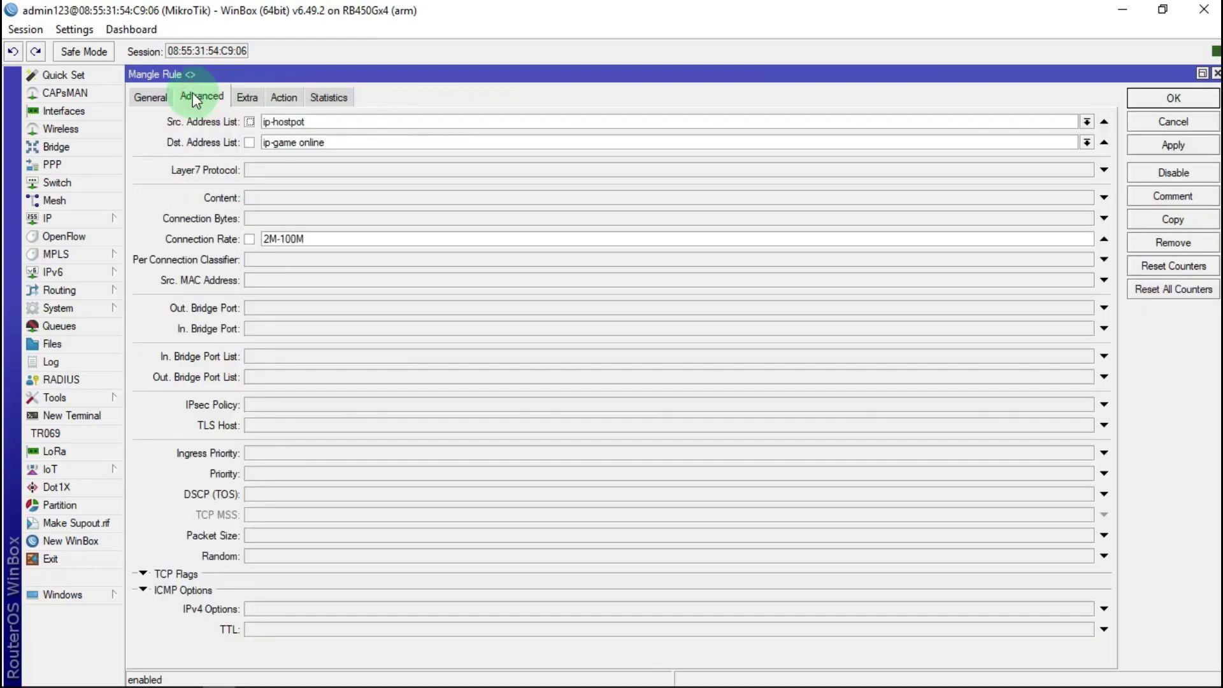
left_click(285, 97)
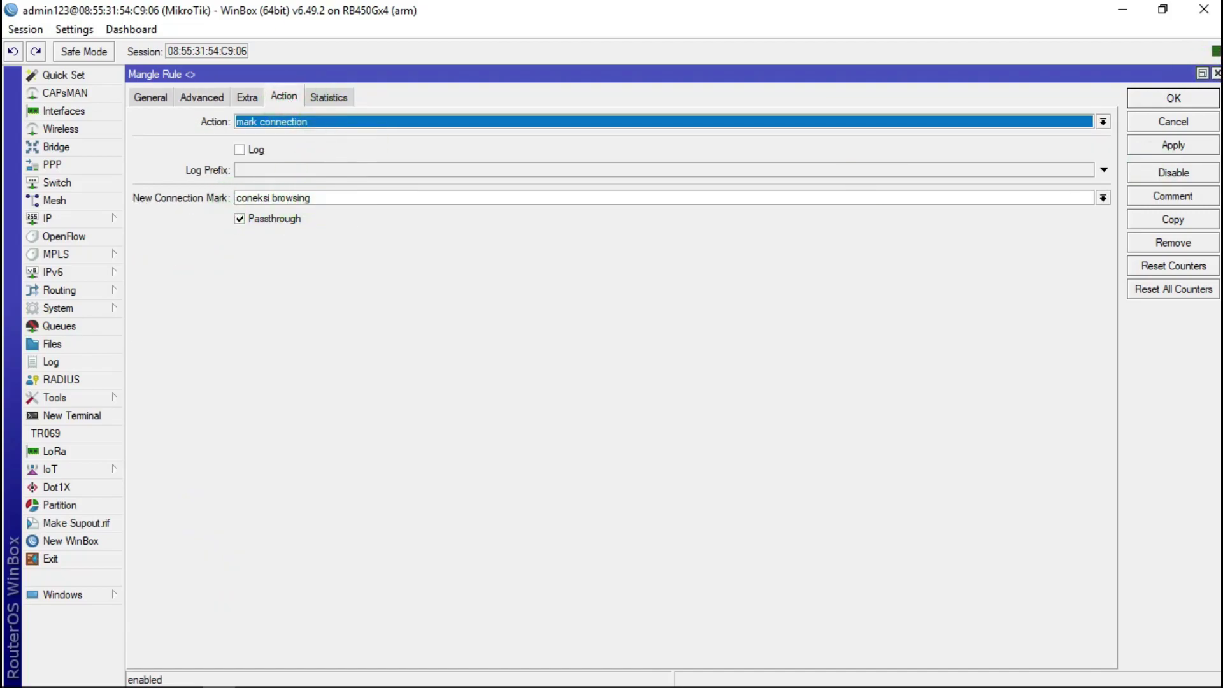
left_click(1217, 73)
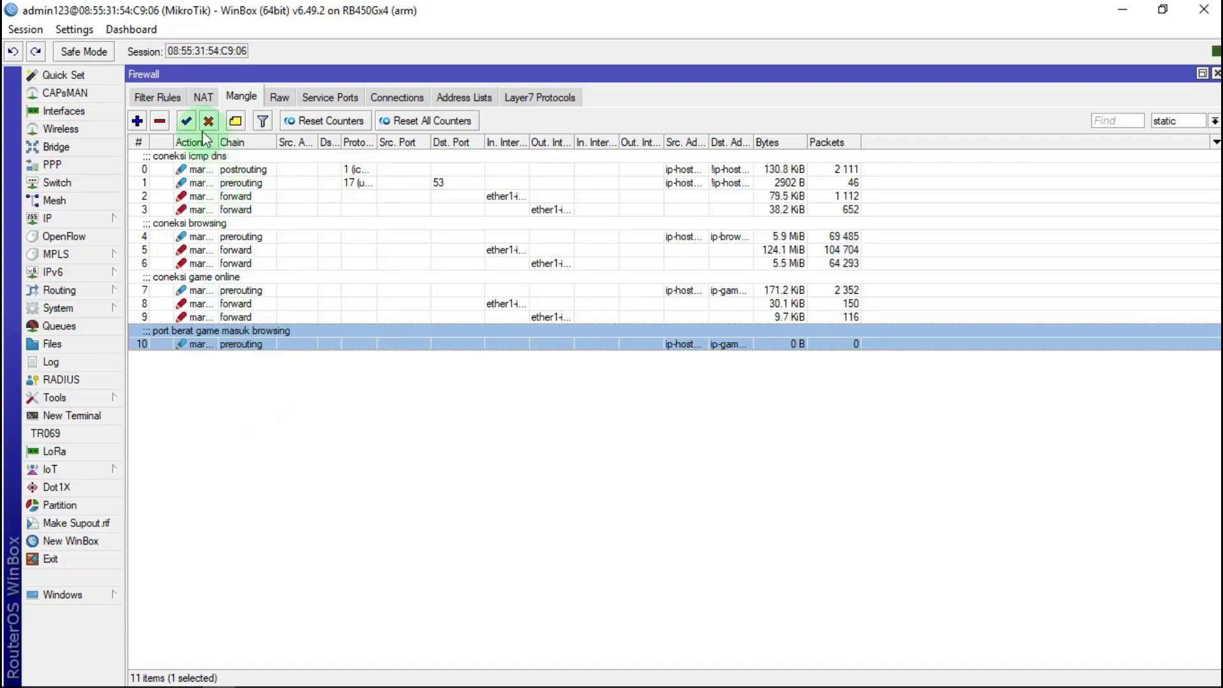
Step: Add a prerouting mangle rule with source address list "ip-hostpot" and destination address list "ip-youtube"
left_click(137, 121)
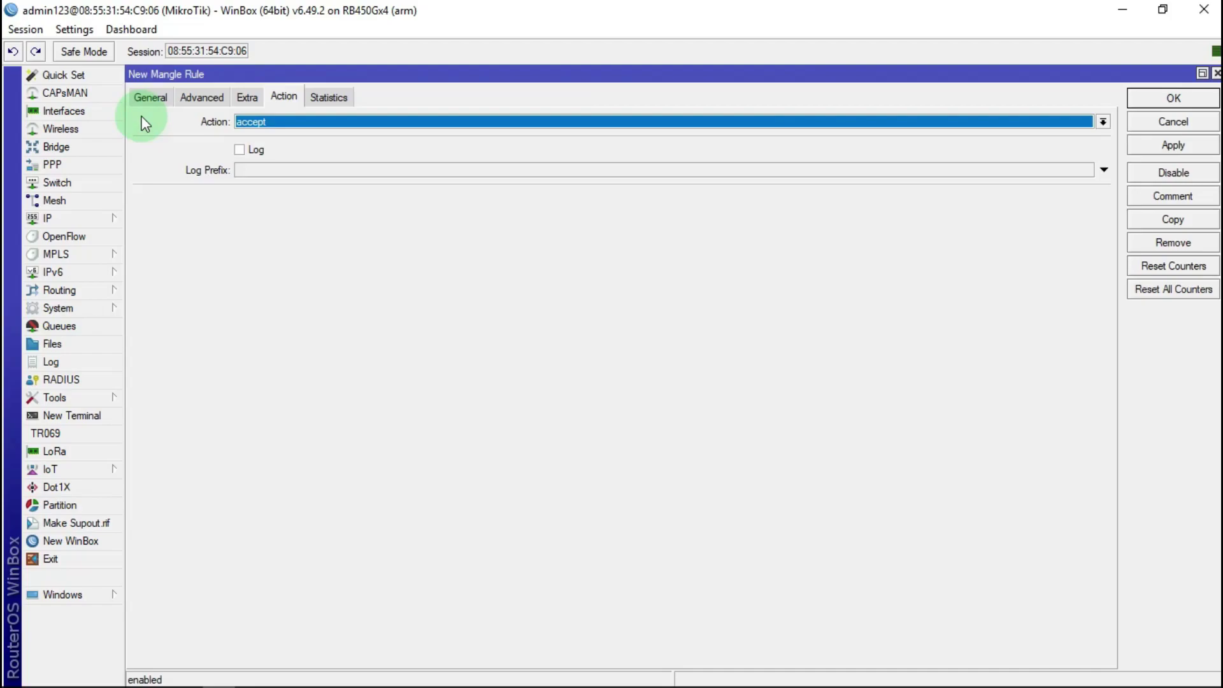
left_click(153, 95)
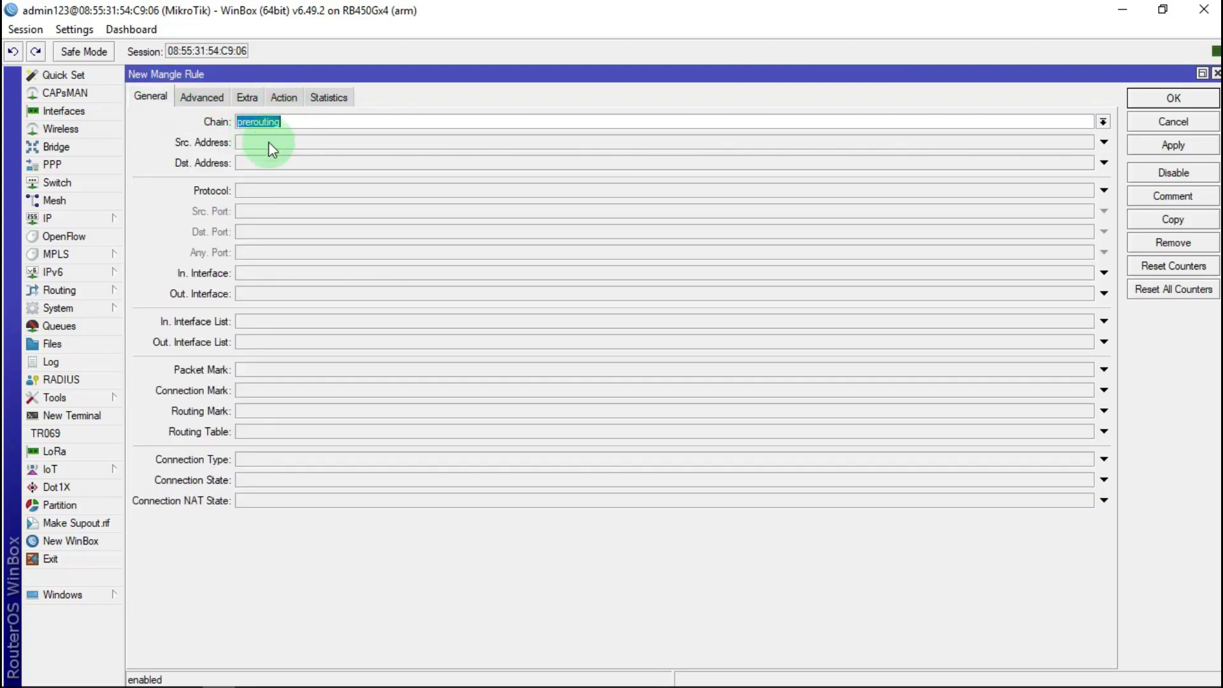
left_click(215, 102)
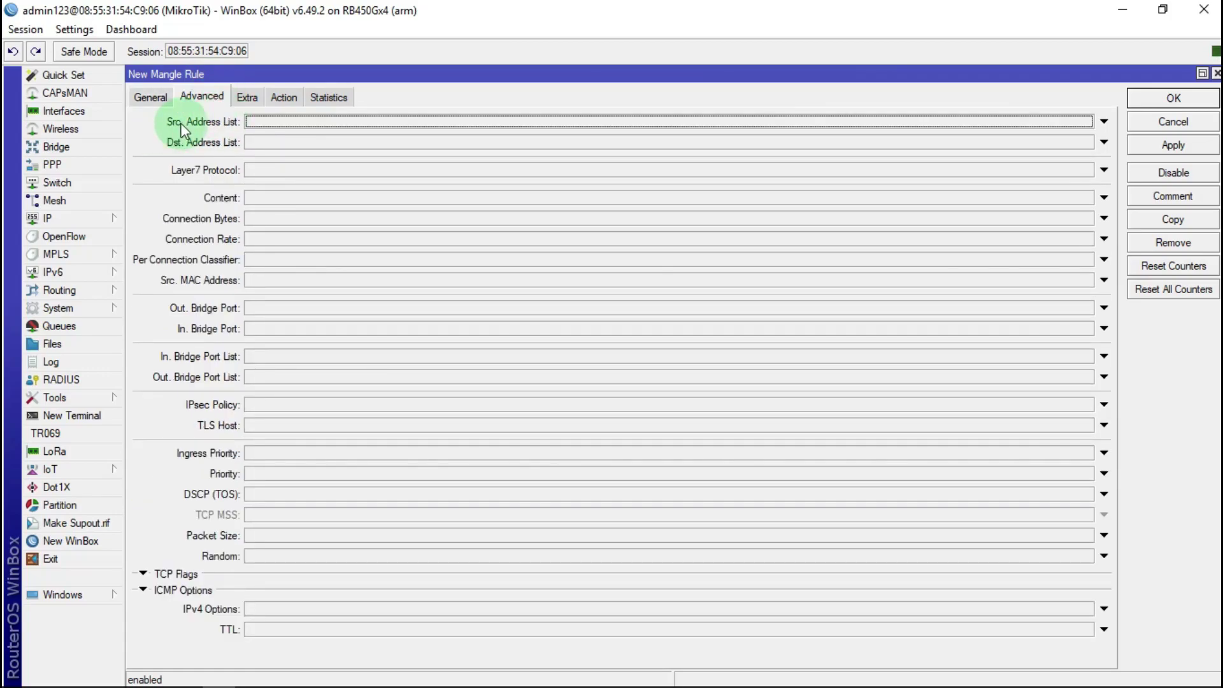
left_click(262, 125)
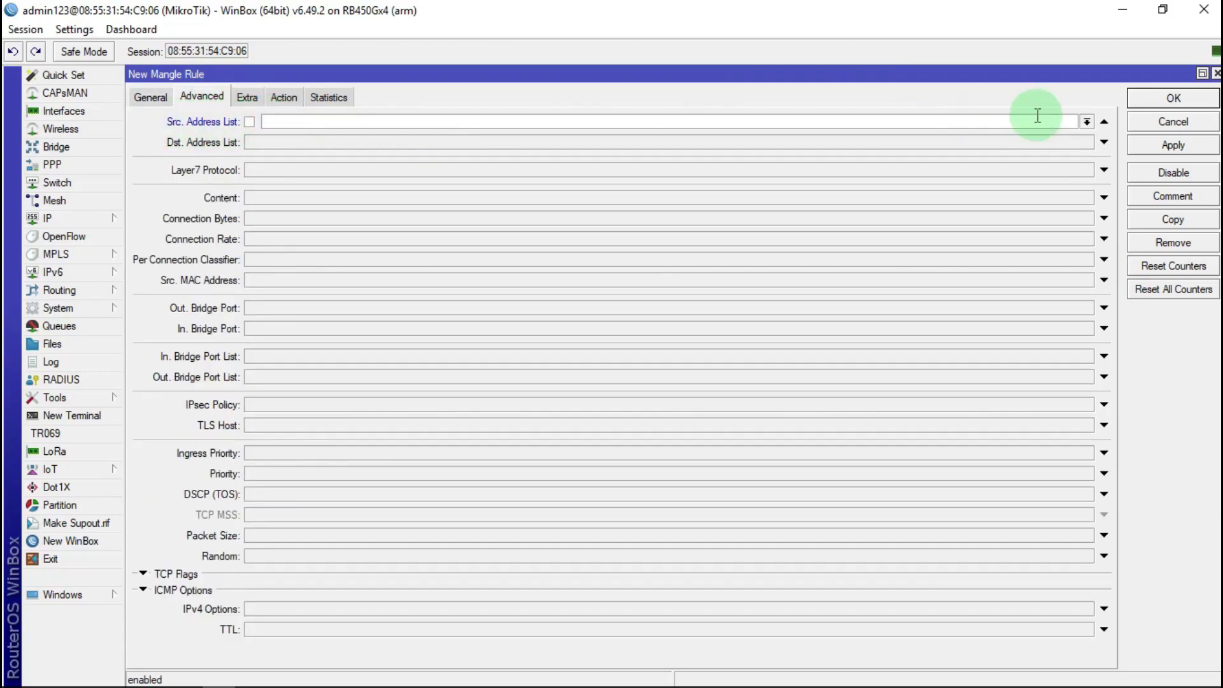
left_click(1086, 124)
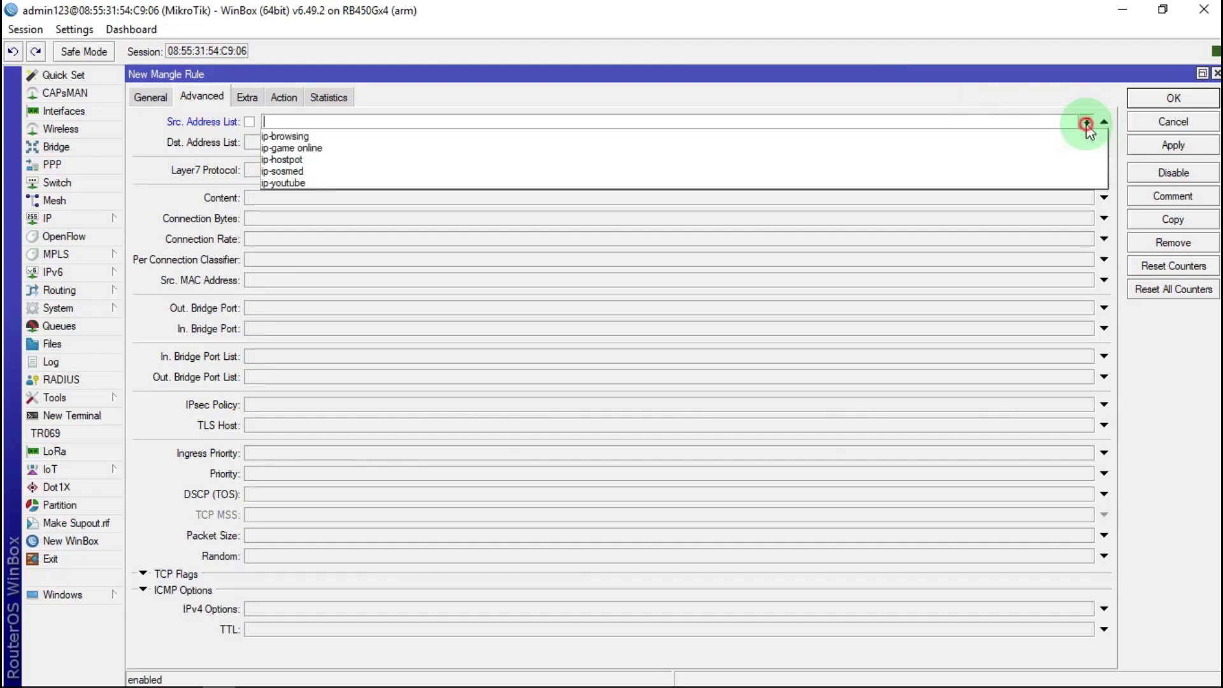
left_click(300, 161)
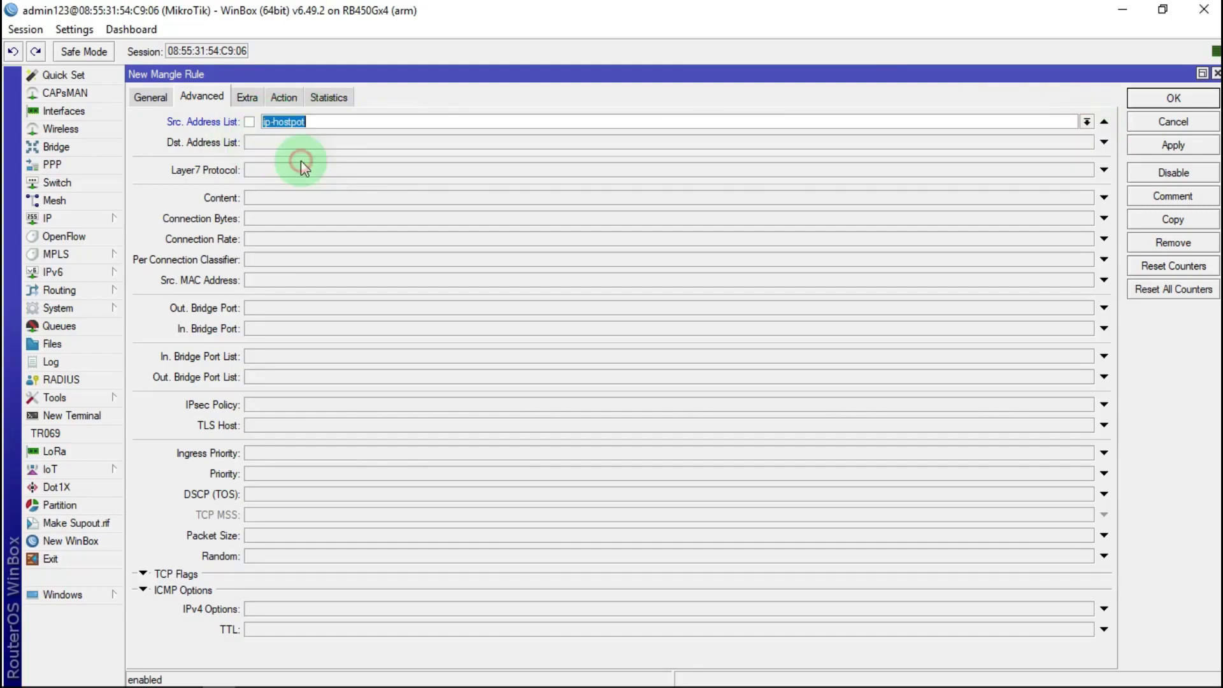
left_click(264, 141)
left_click(1086, 142)
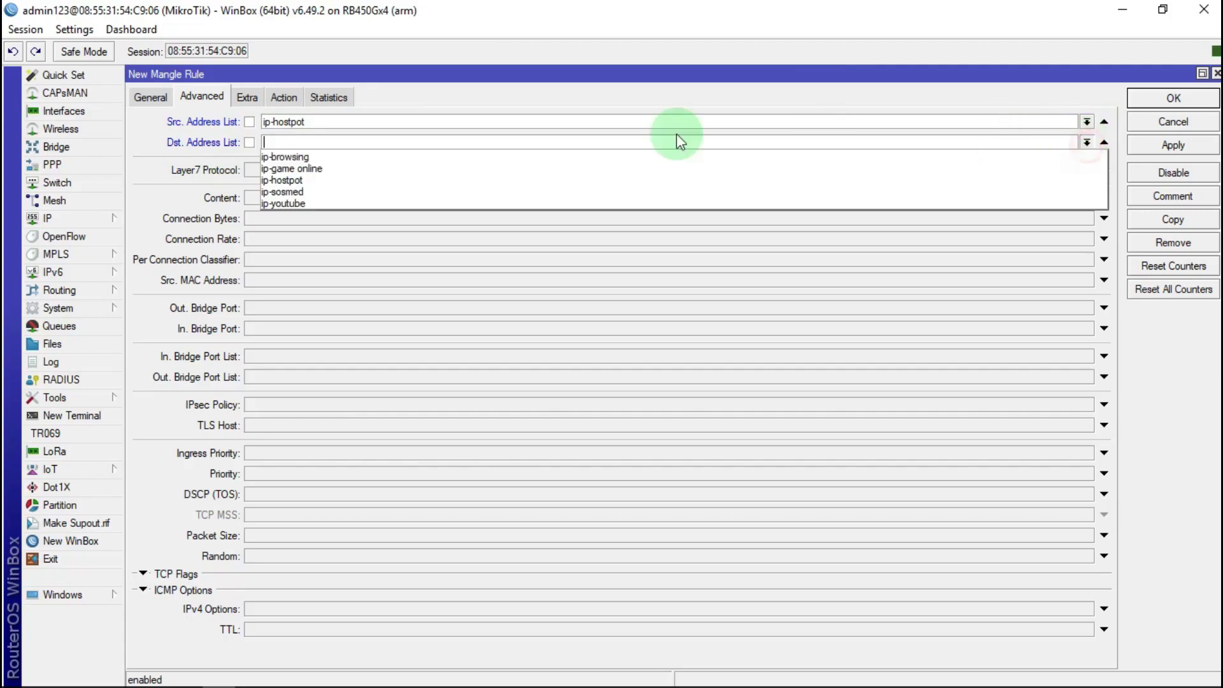
left_click(278, 202)
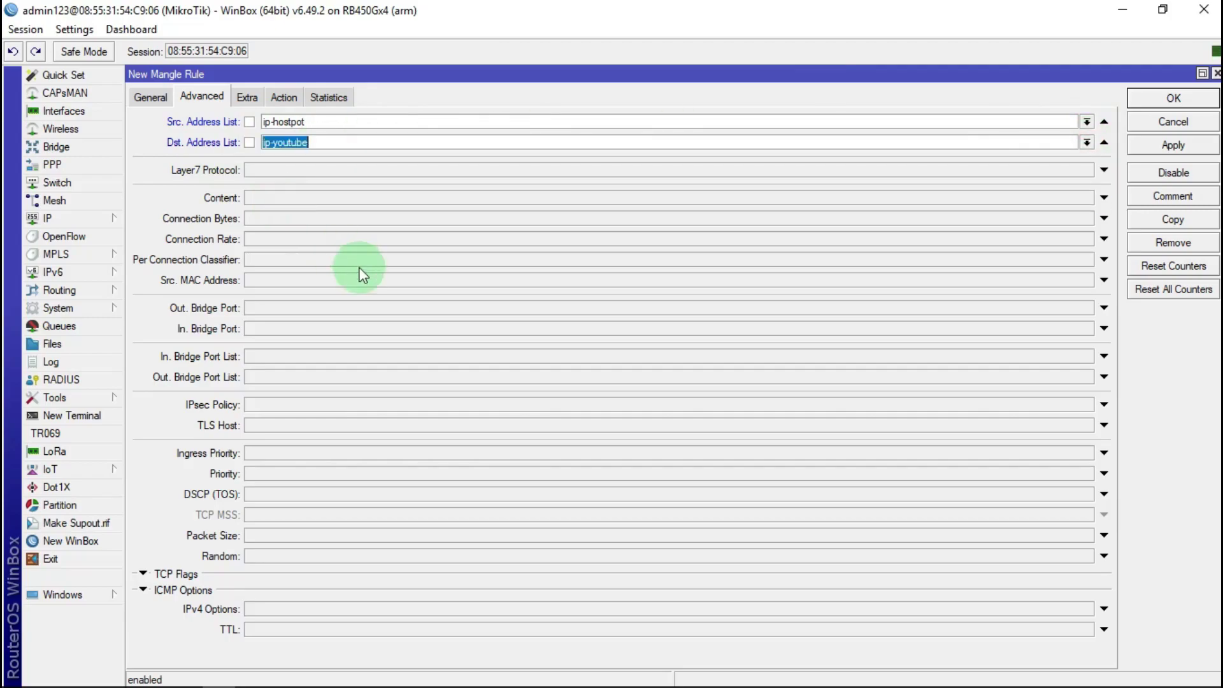
Step: Set the rule's action to mark connection with the new connection mark "coneksi youtube"
left_click(293, 97)
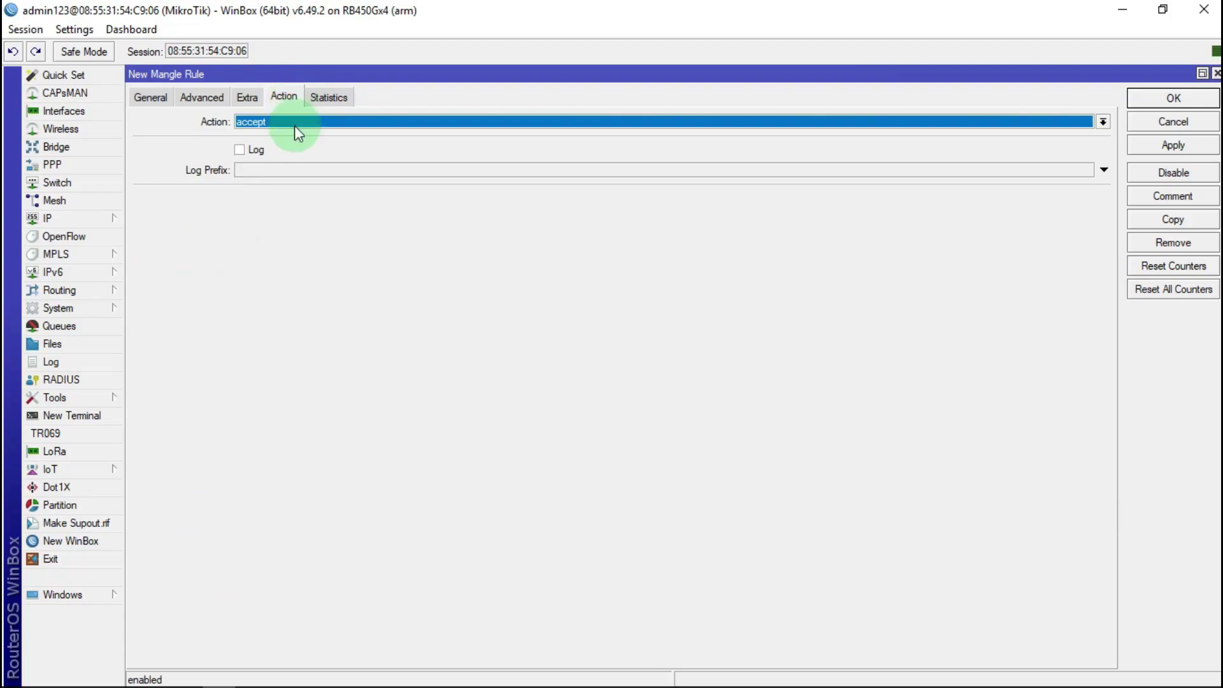
left_click(297, 124)
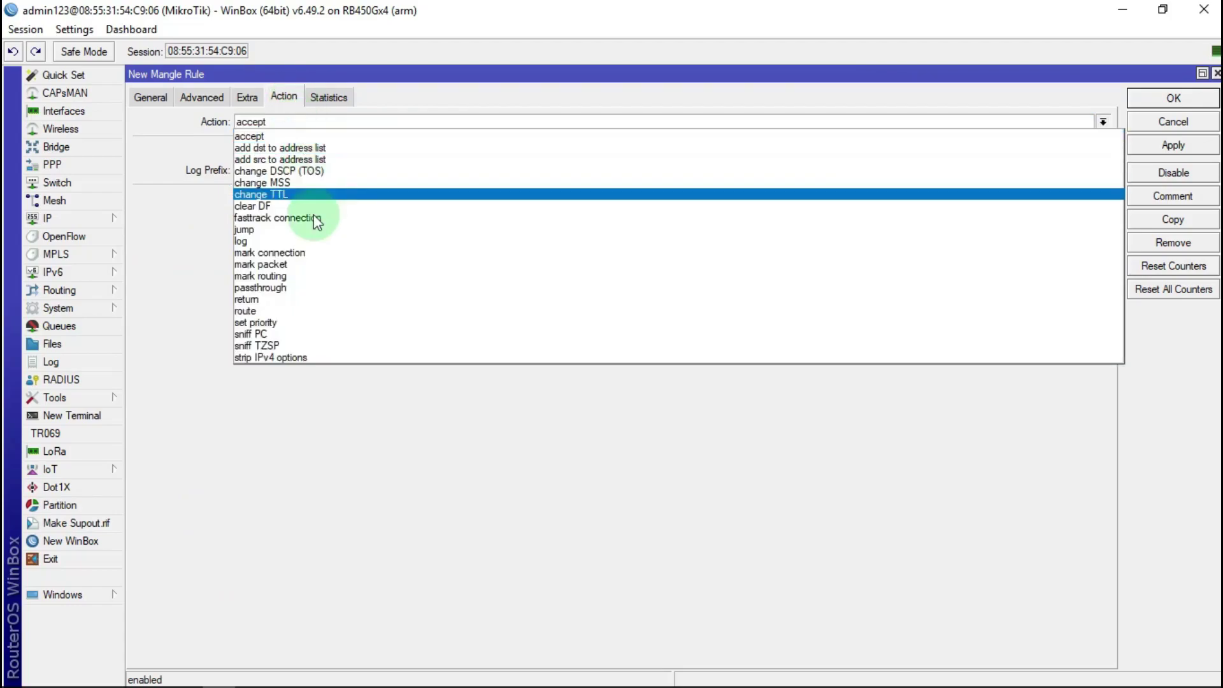
left_click(286, 255)
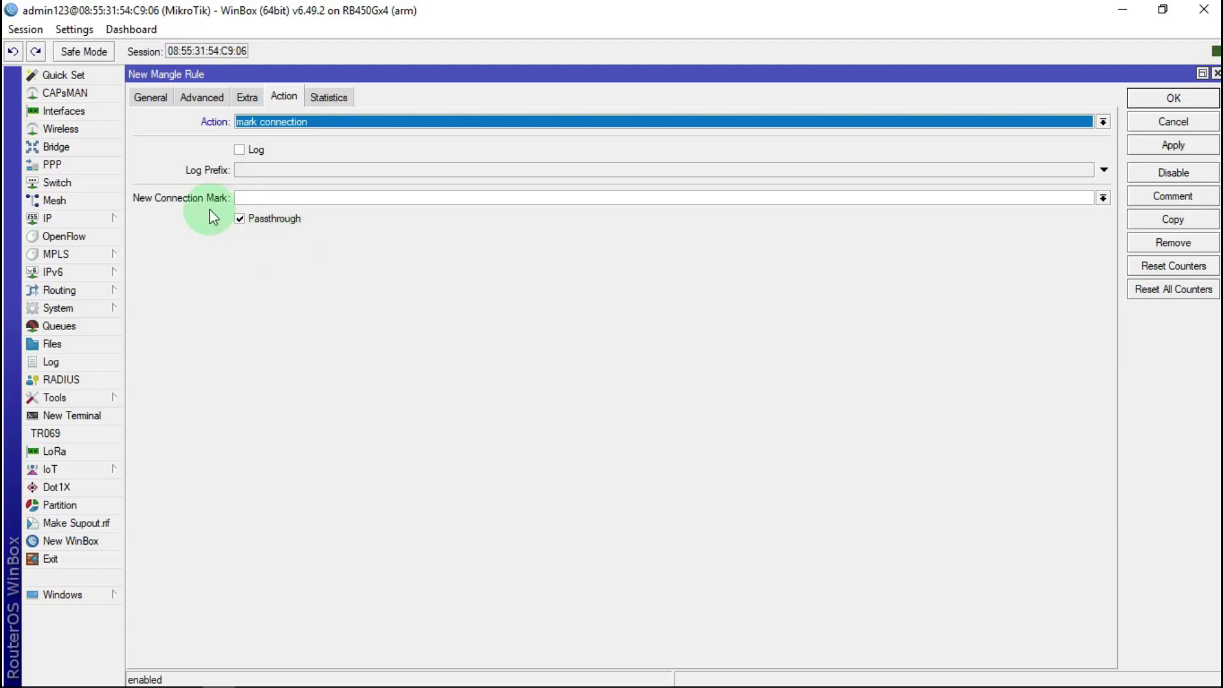
left_click(245, 197)
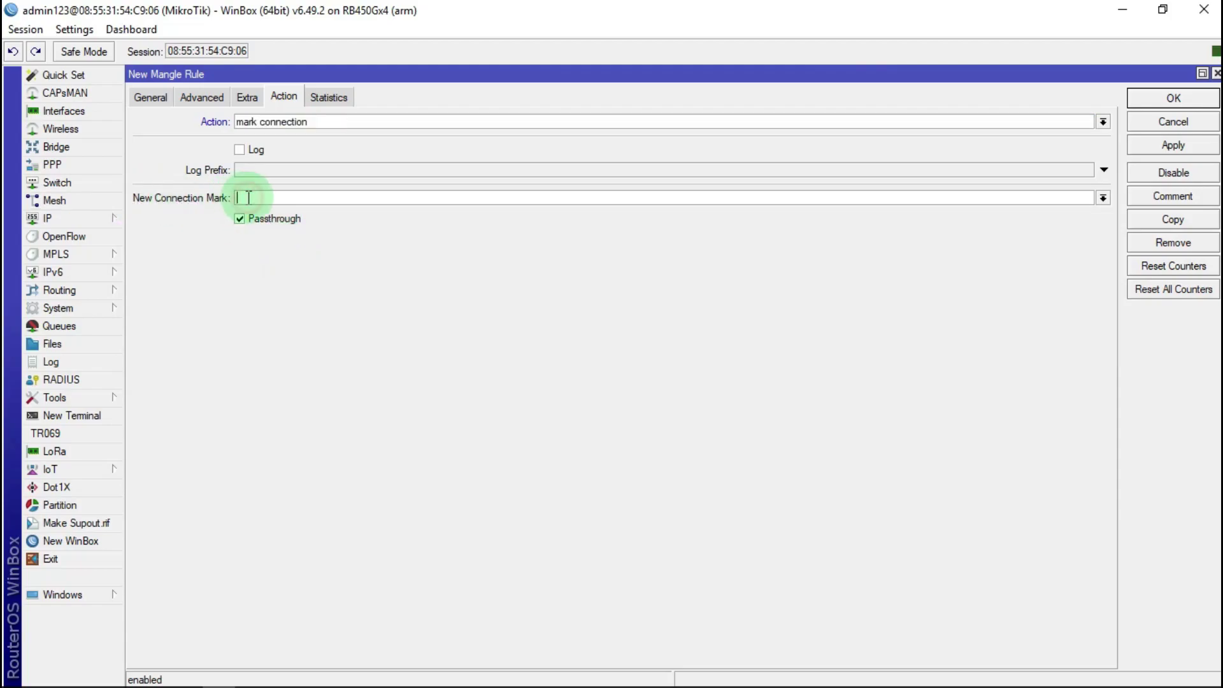
type("coneksi youtube")
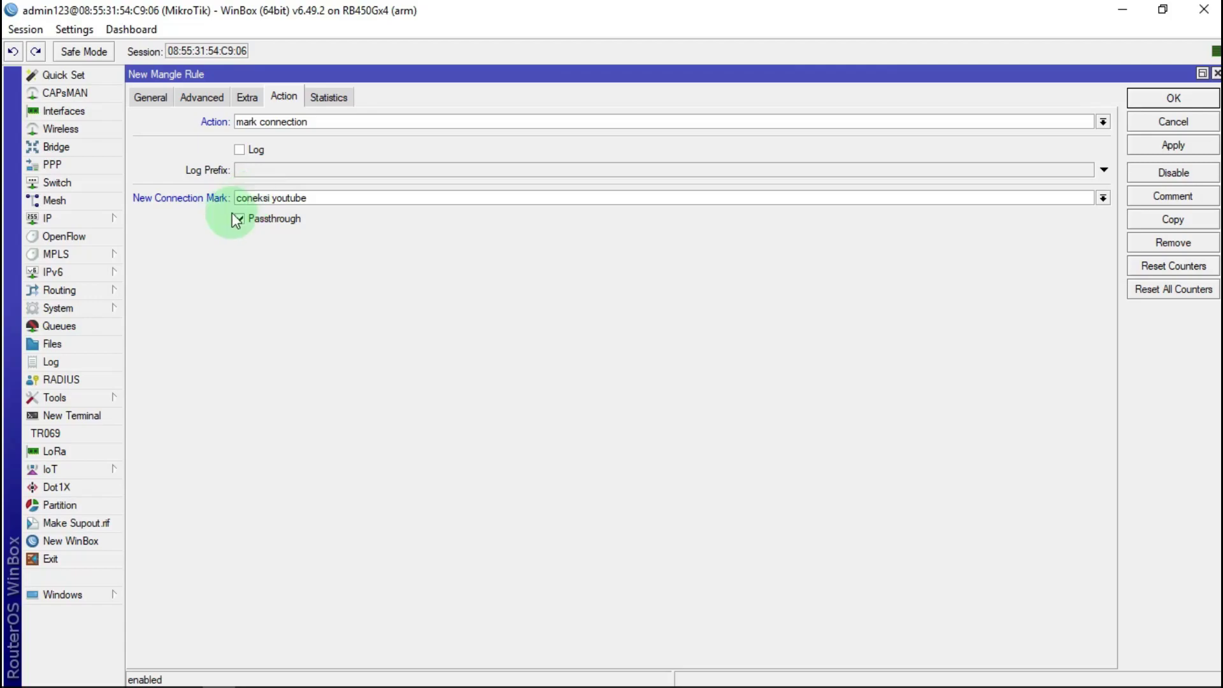
Step: Apply the rule, copy its connection mark into the comment as "coneksi youtube", and save it
left_click_drag(315, 198, 193, 200)
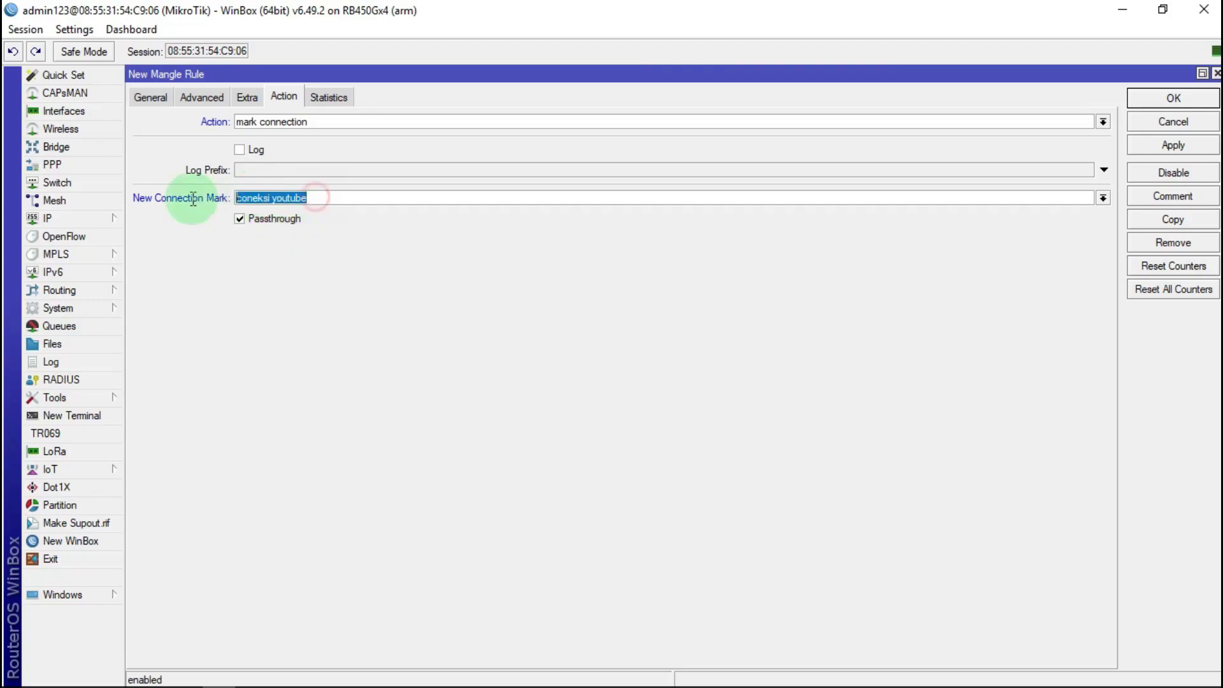
right_click(262, 194)
left_click(304, 227)
left_click(1173, 145)
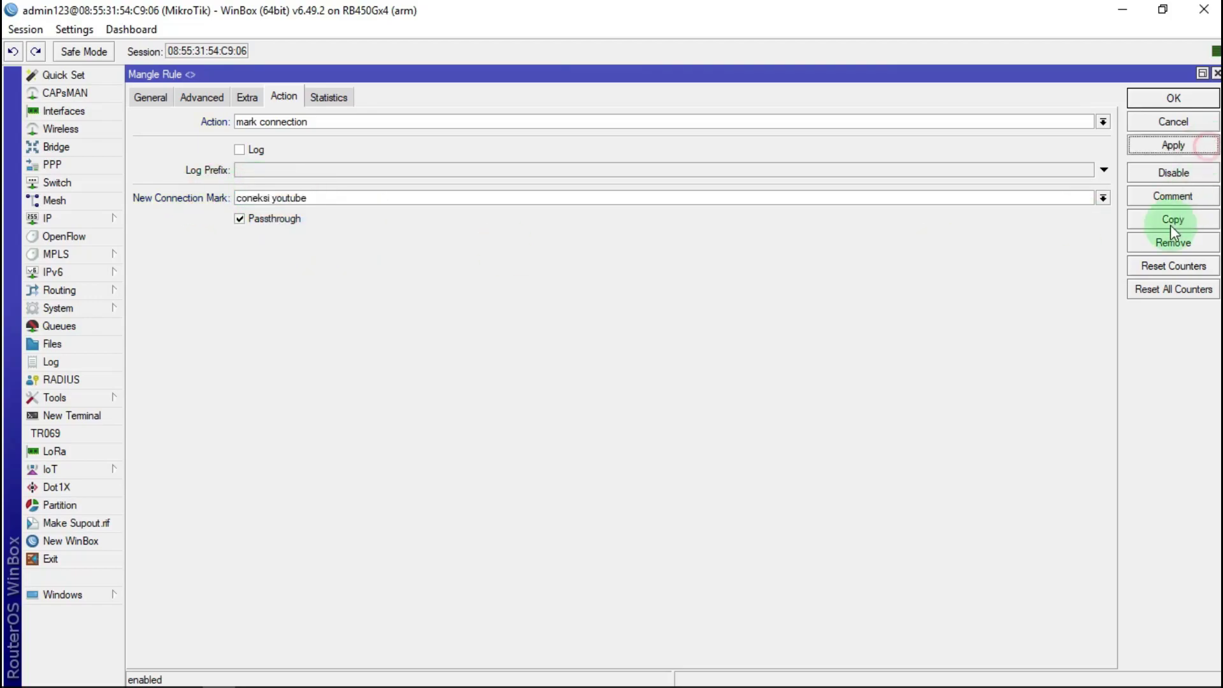
left_click(1180, 197)
right_click(595, 374)
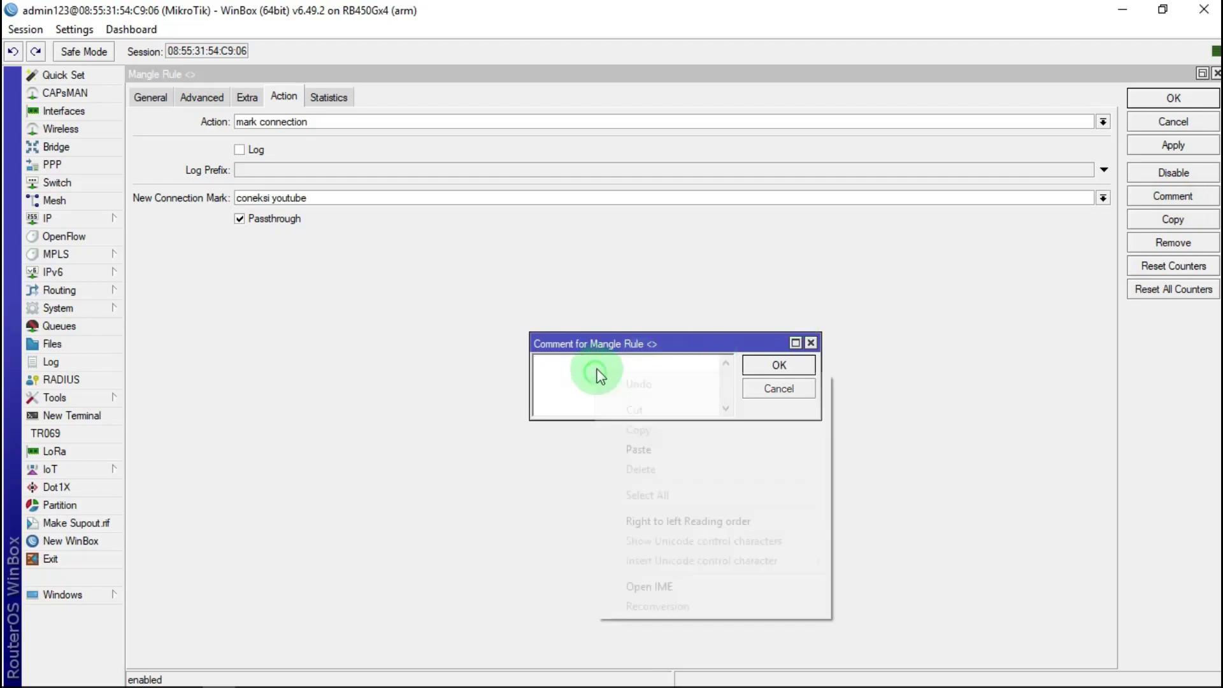
left_click(659, 450)
left_click(800, 368)
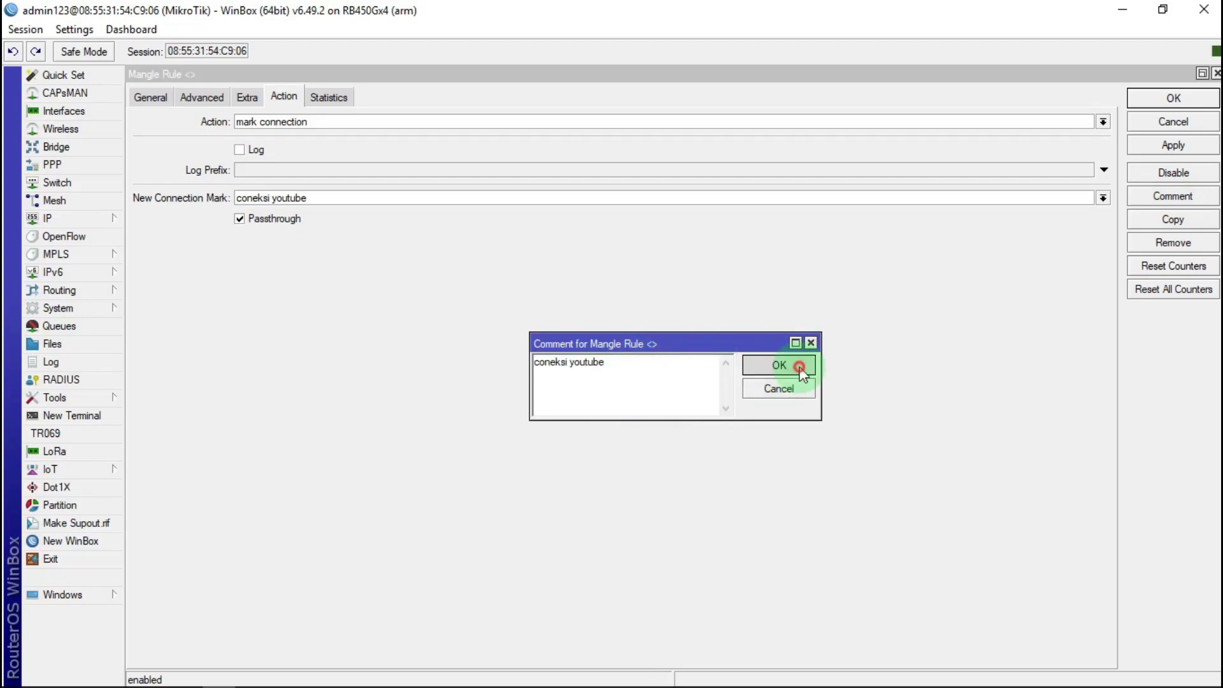
left_click(1173, 99)
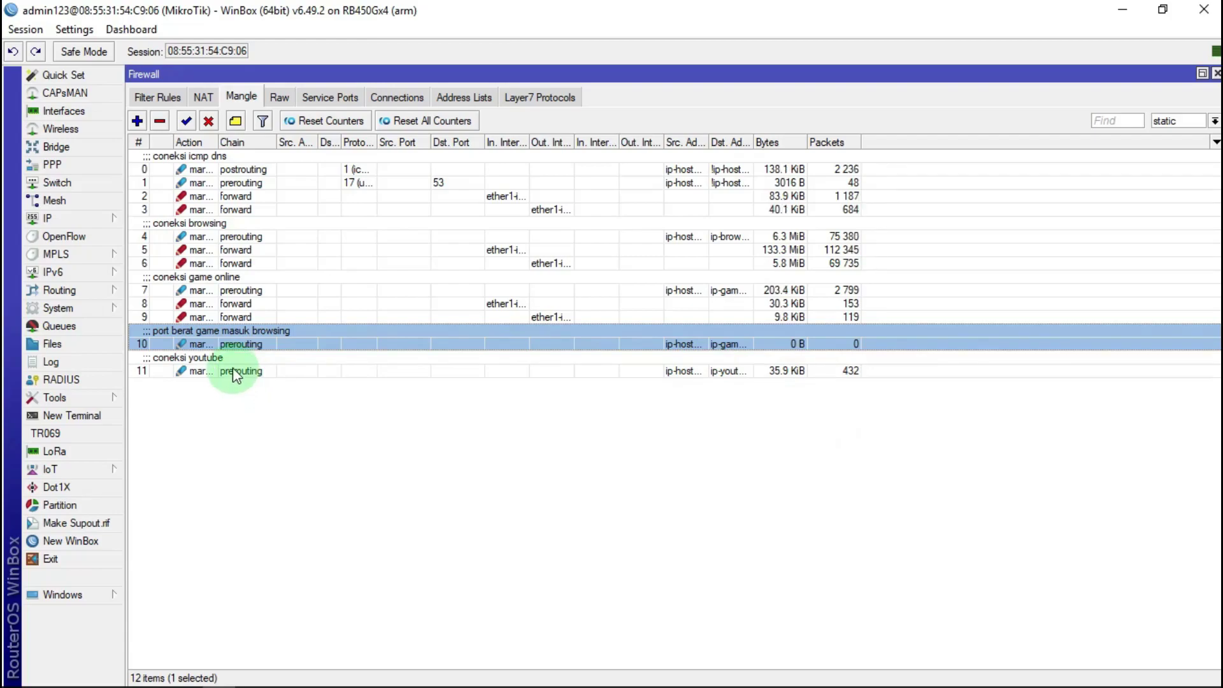
Step: Add a forward mangle rule with in-interface ether1-internet and connection mark "coneksi youtube"
left_click(137, 121)
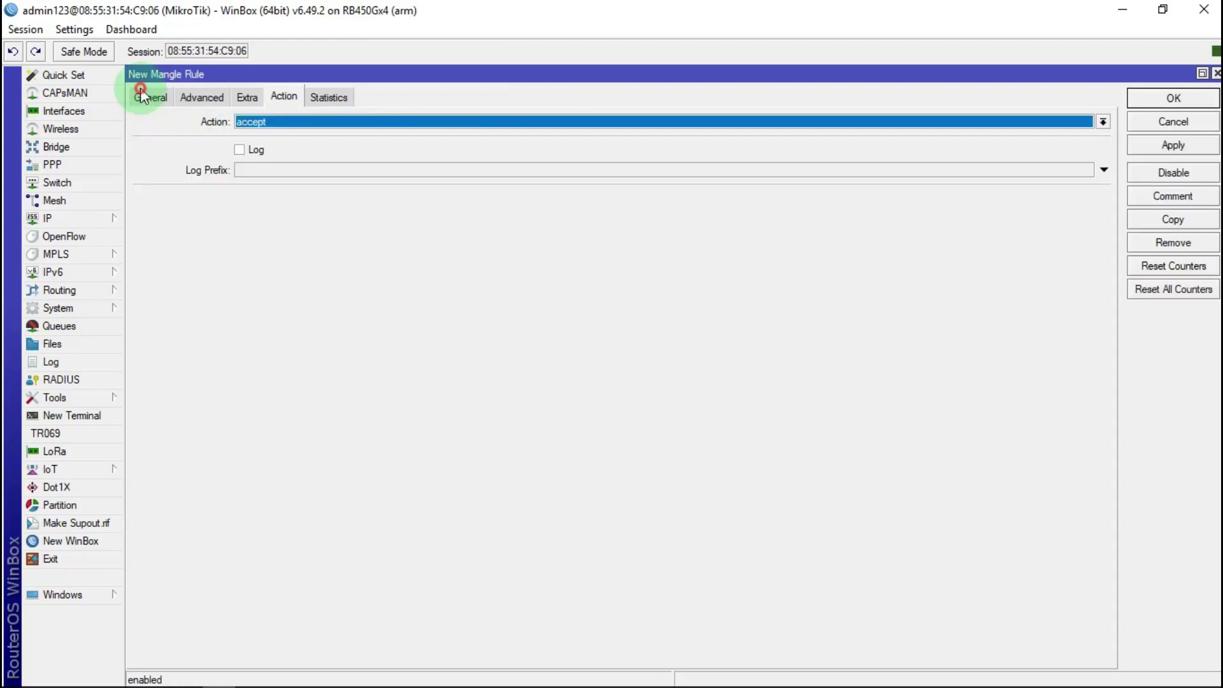
left_click(145, 96)
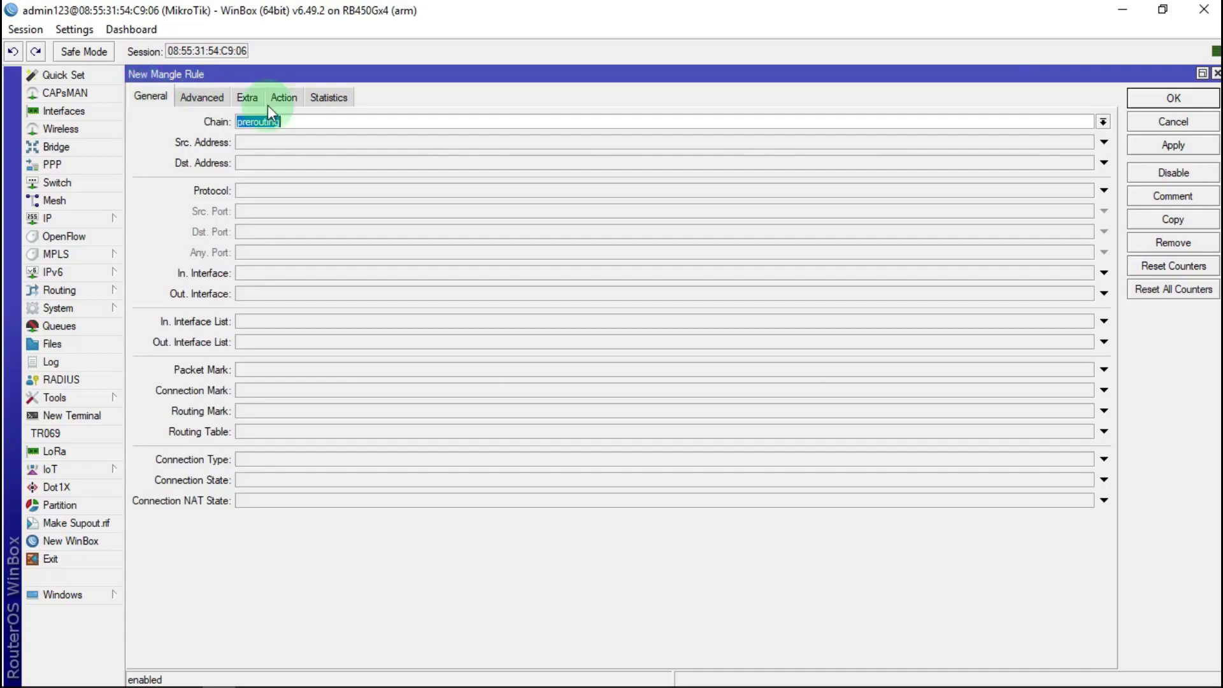
left_click(1103, 121)
left_click(248, 135)
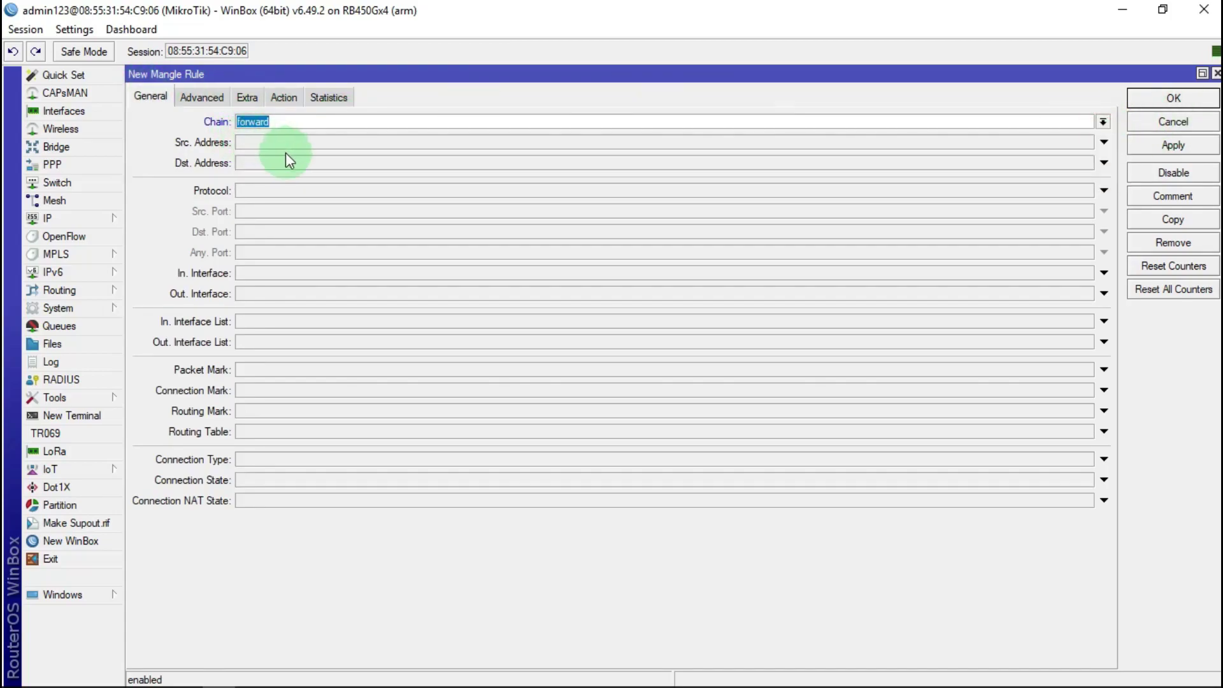
left_click(255, 273)
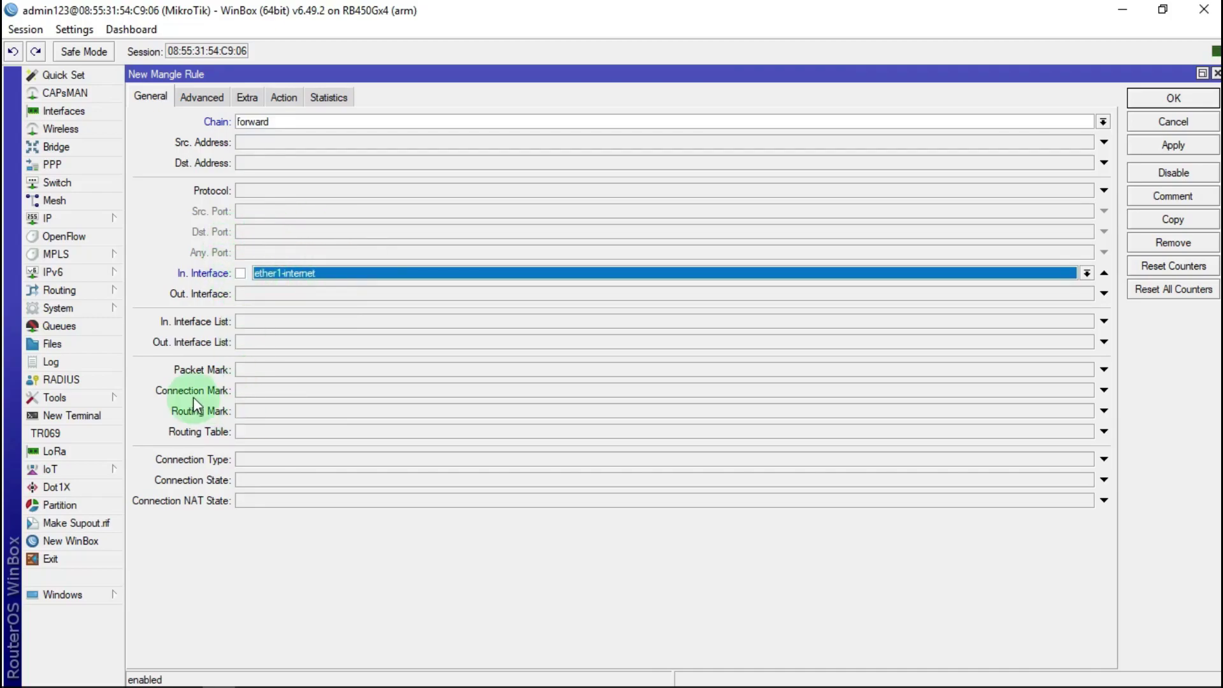
left_click(265, 391)
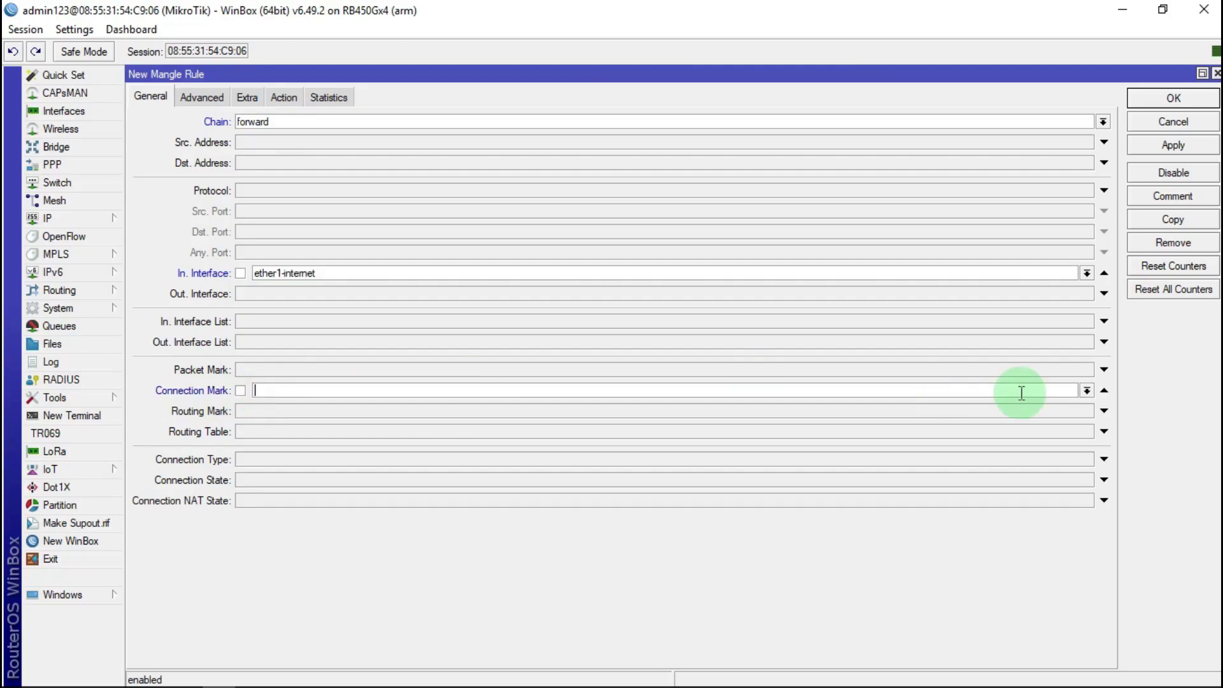
left_click(1083, 392)
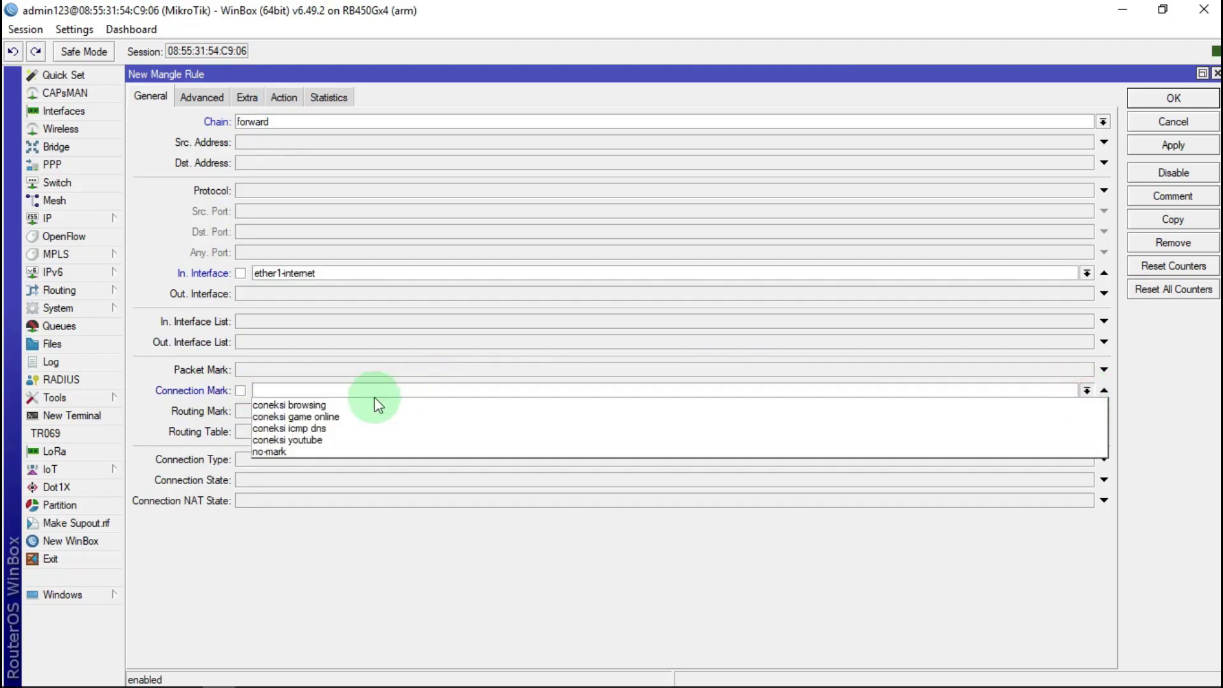
left_click(317, 446)
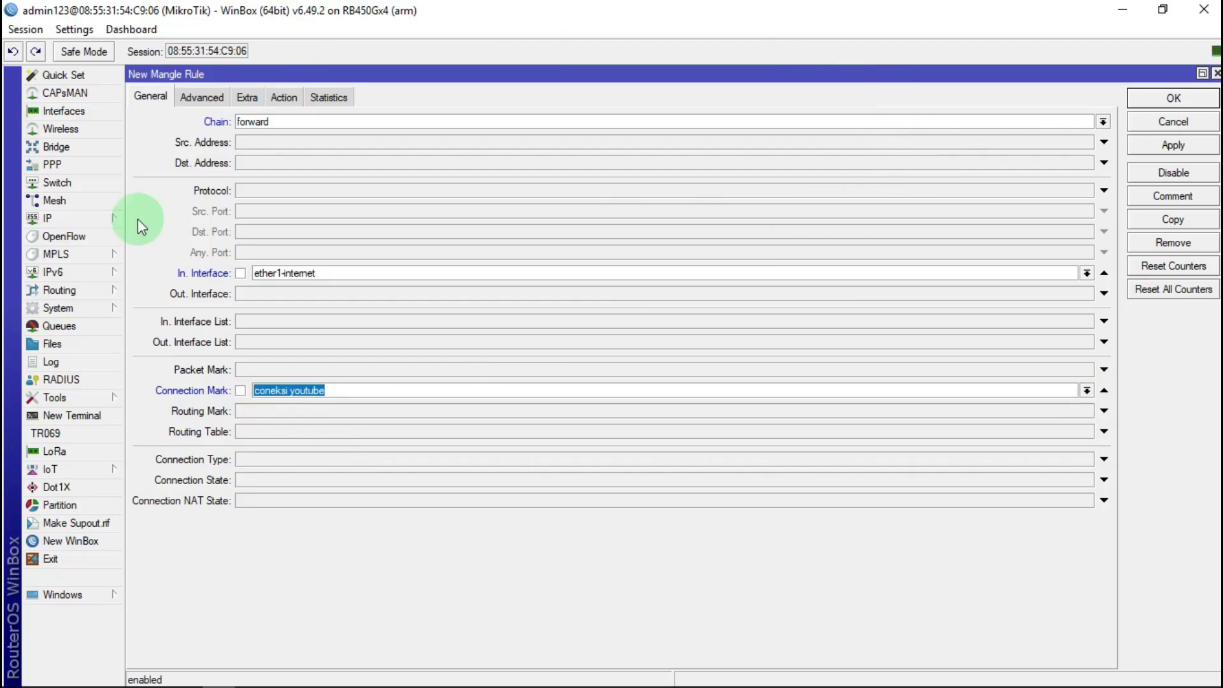
Step: Set the forward rule's action to mark packet as "paket youtube dow" with passthrough off, and save it
left_click(289, 98)
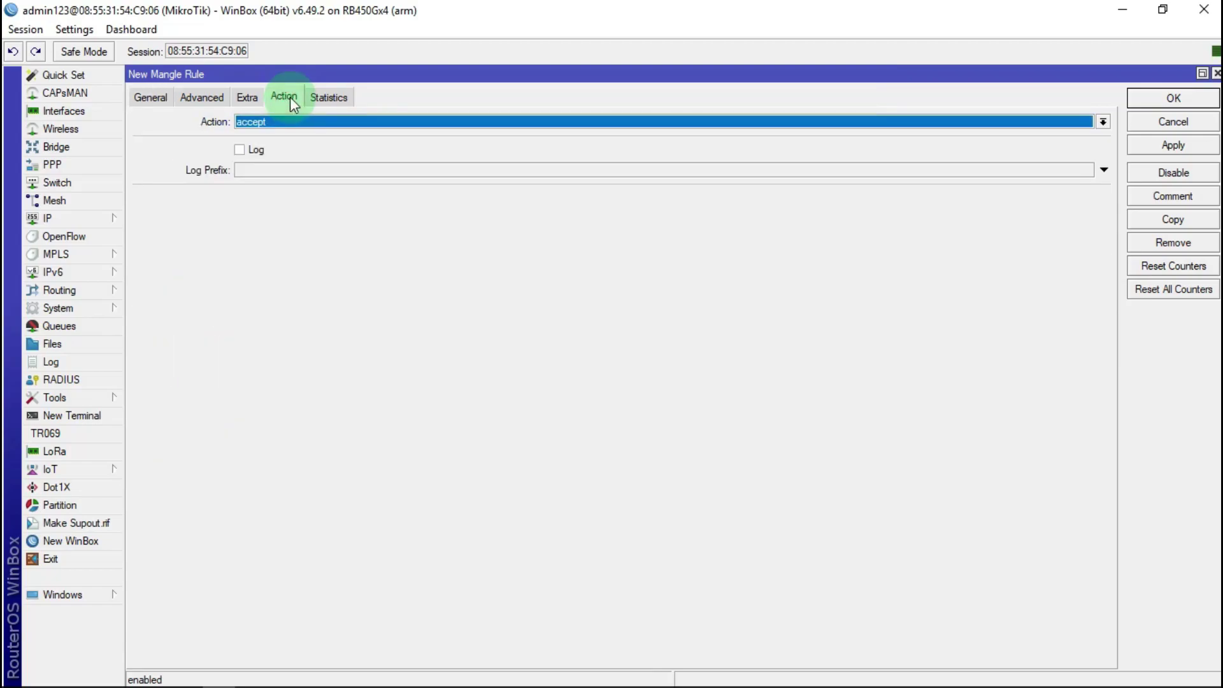
left_click(304, 124)
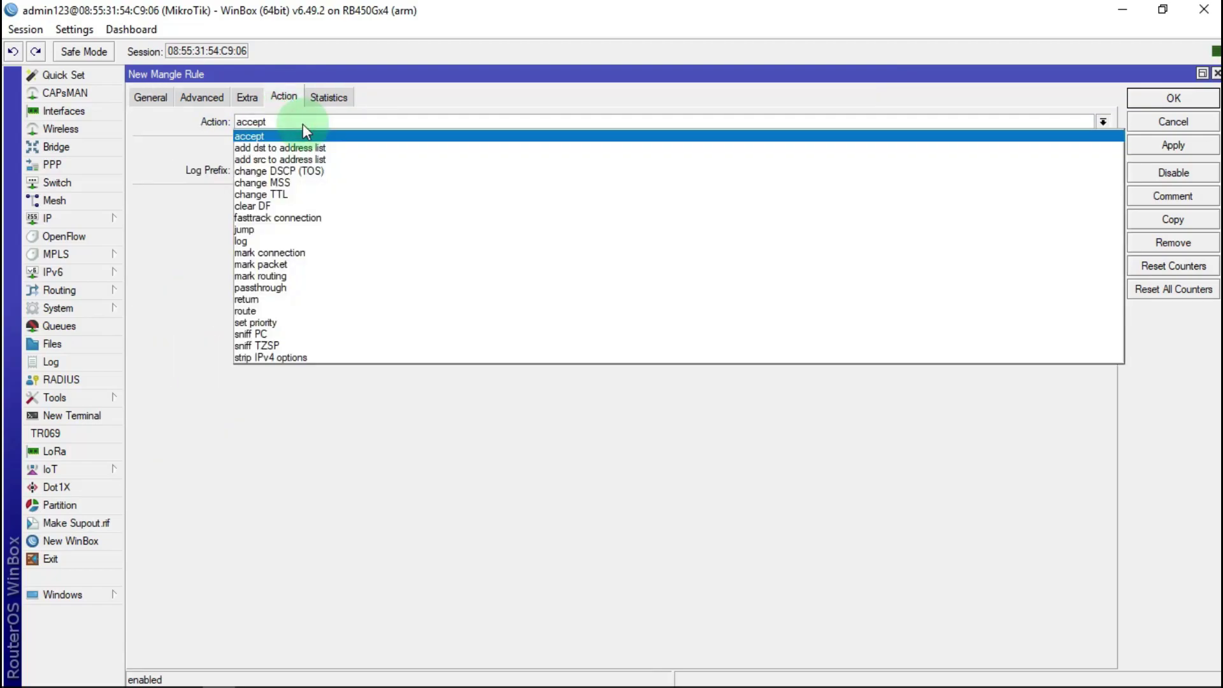
left_click(285, 264)
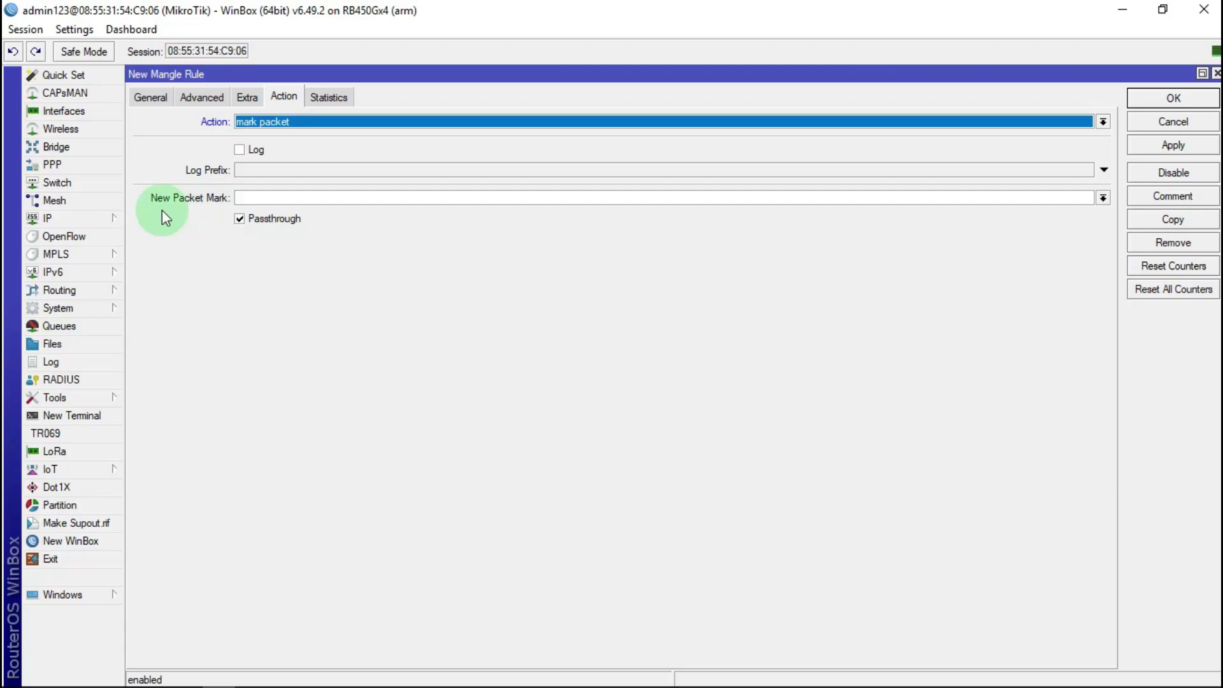
left_click(259, 198)
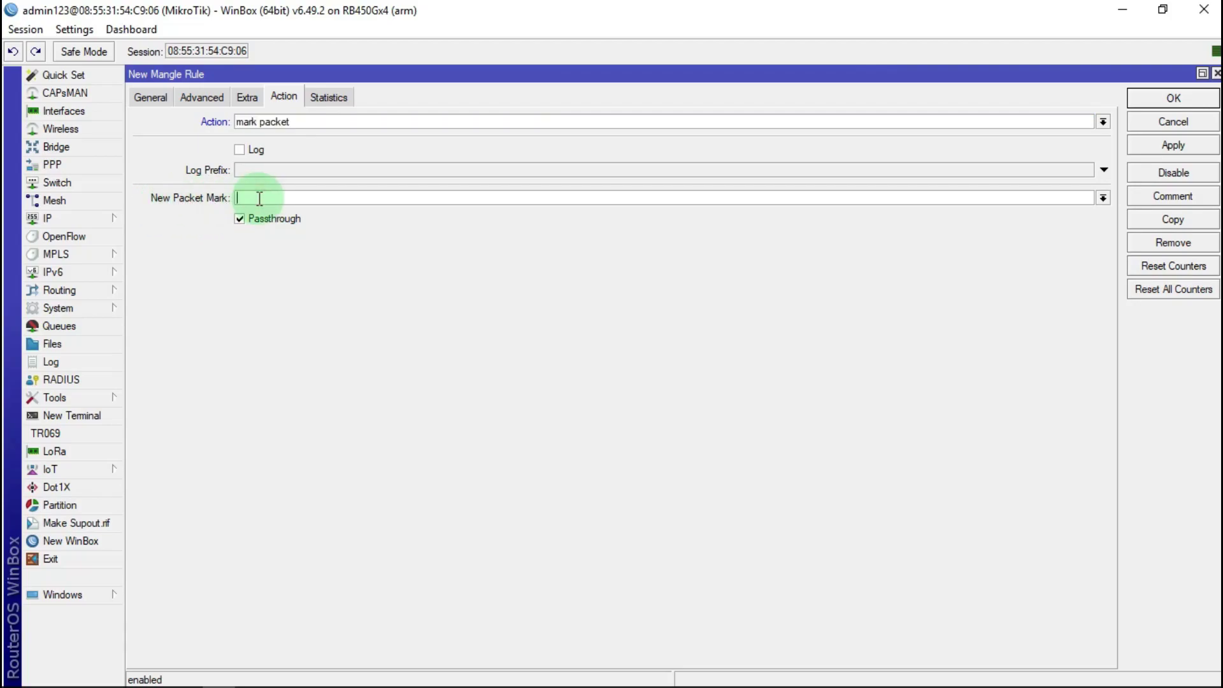
type("paket youtube dow")
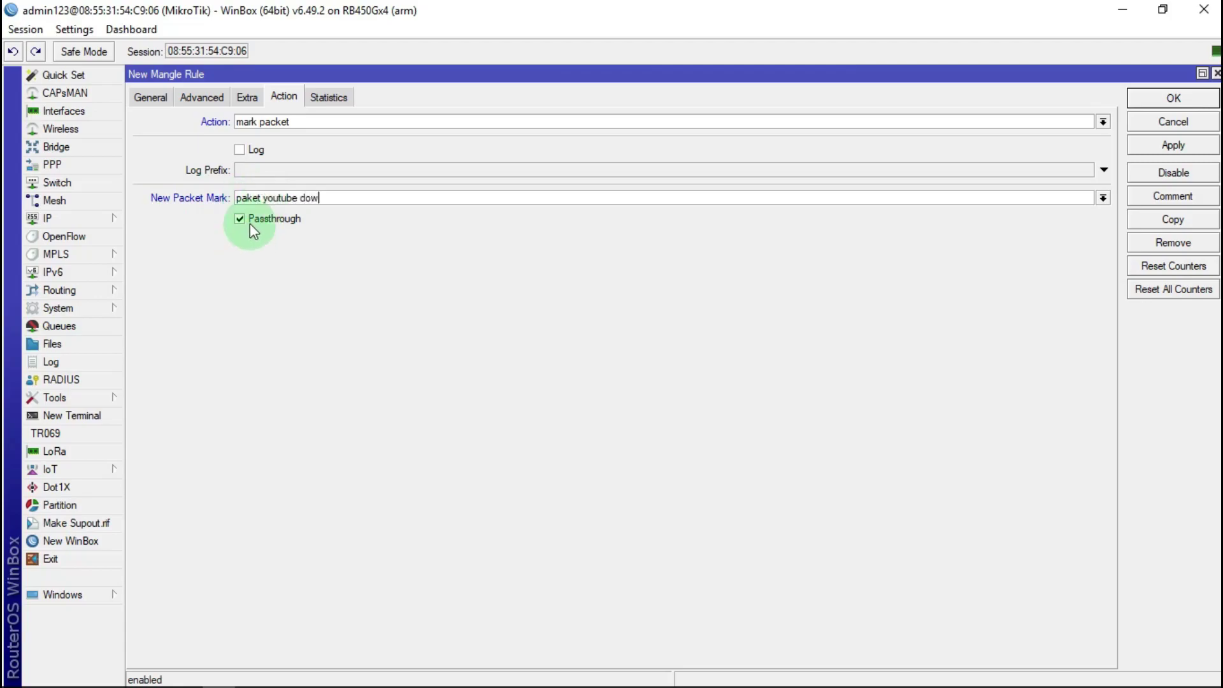
left_click(251, 223)
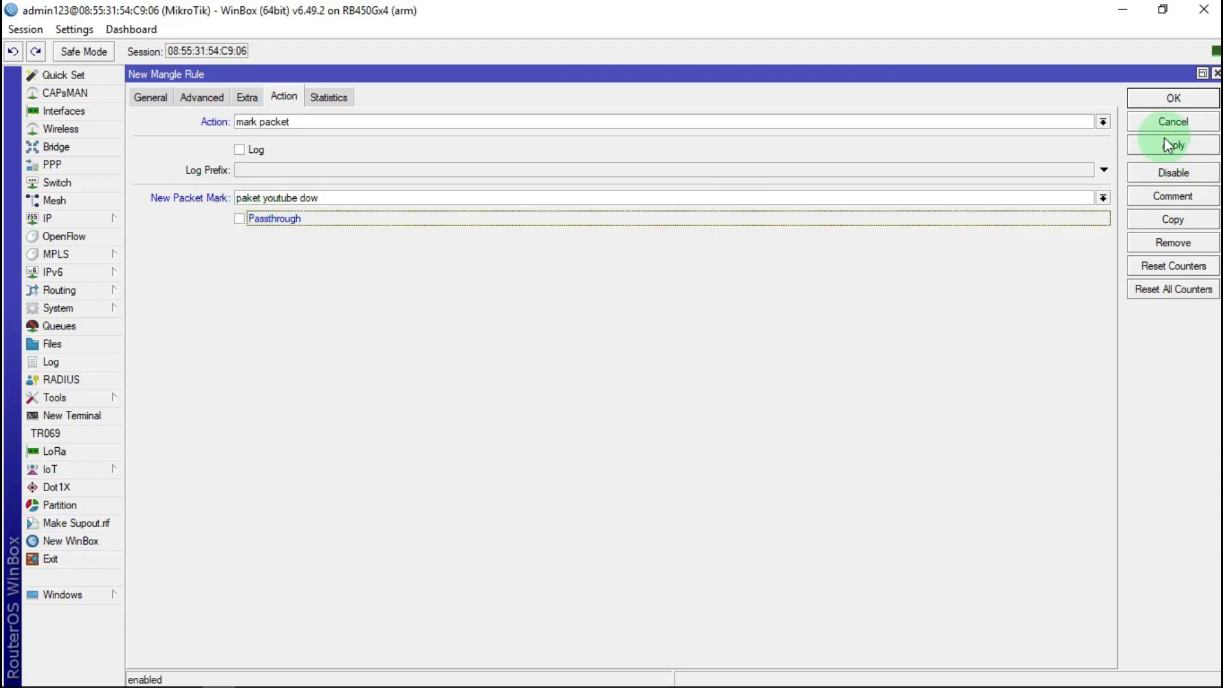
left_click(1172, 99)
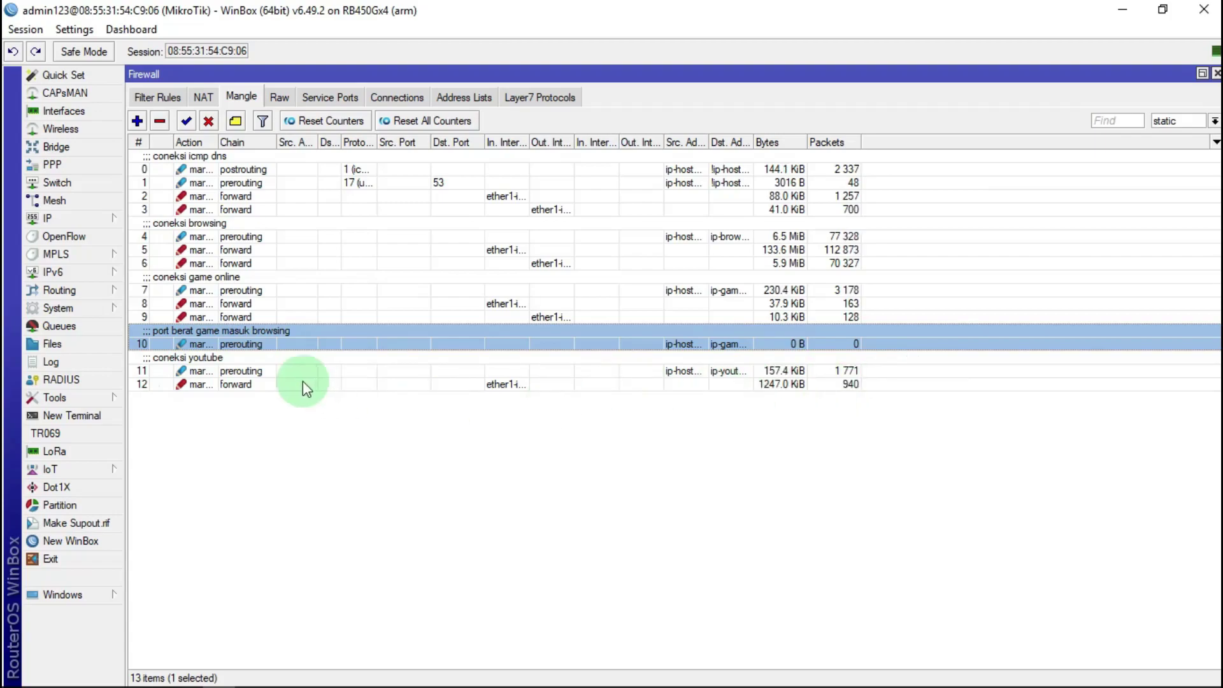
Step: Duplicate the YouTube download forward rule and replace its in-interface with out-interface ether1-internet
double_click(232, 385)
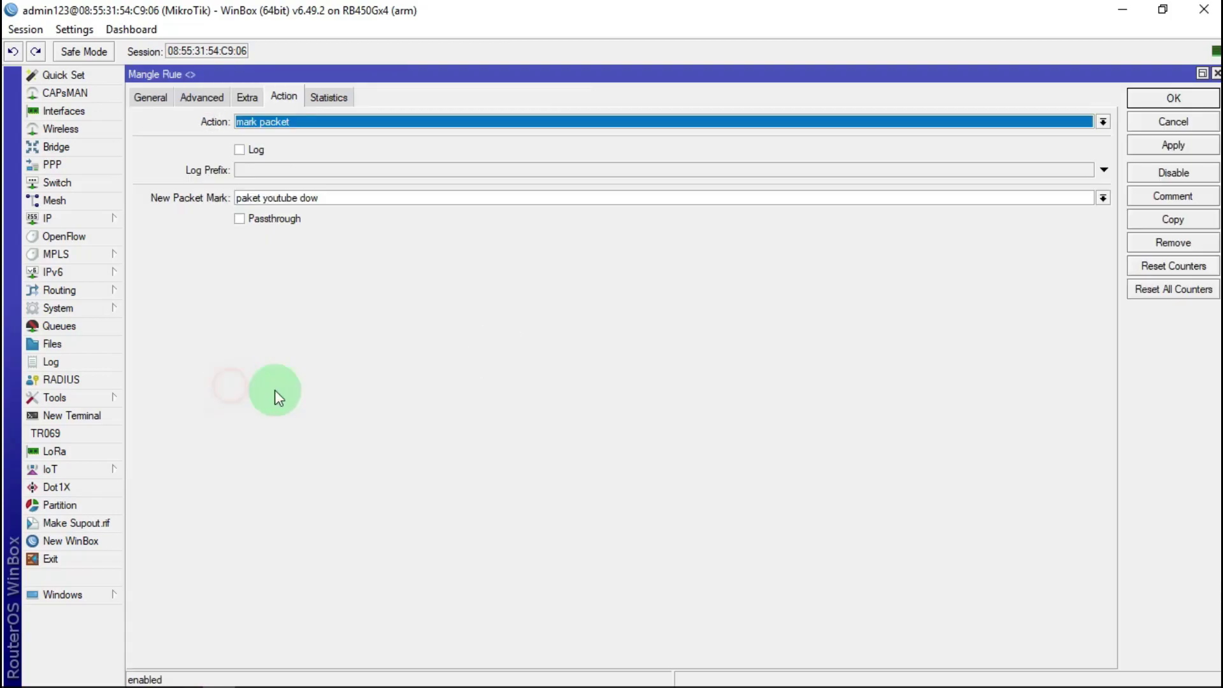
left_click(150, 97)
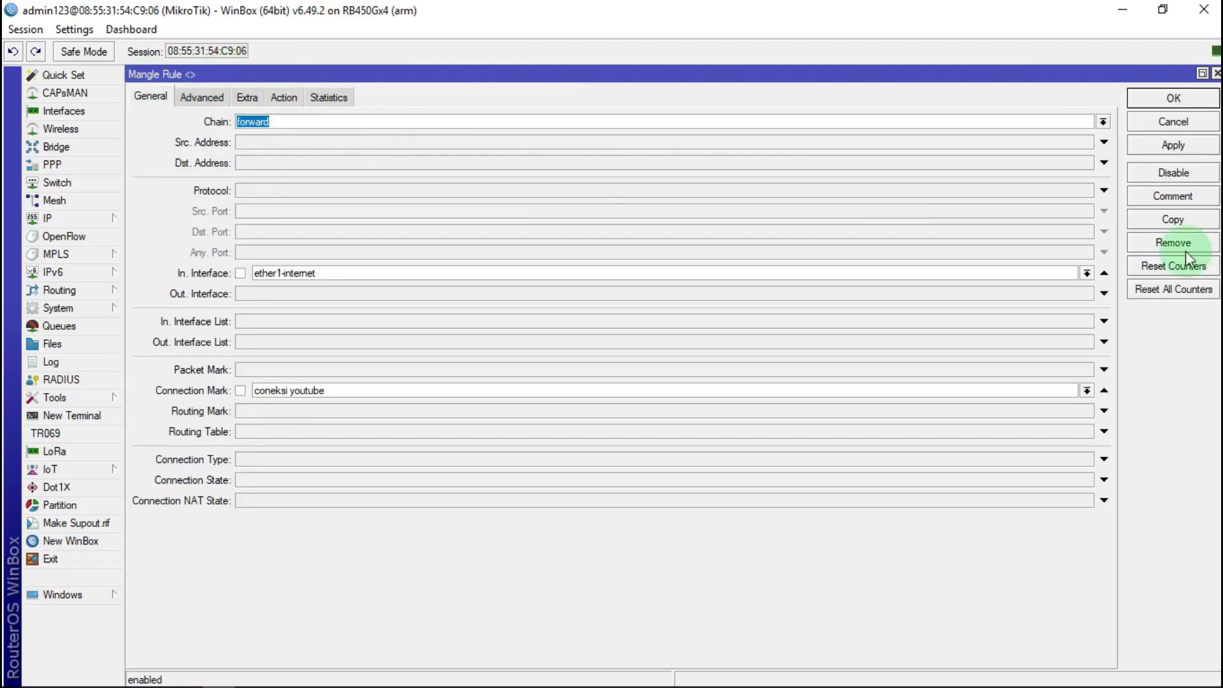
left_click(1180, 224)
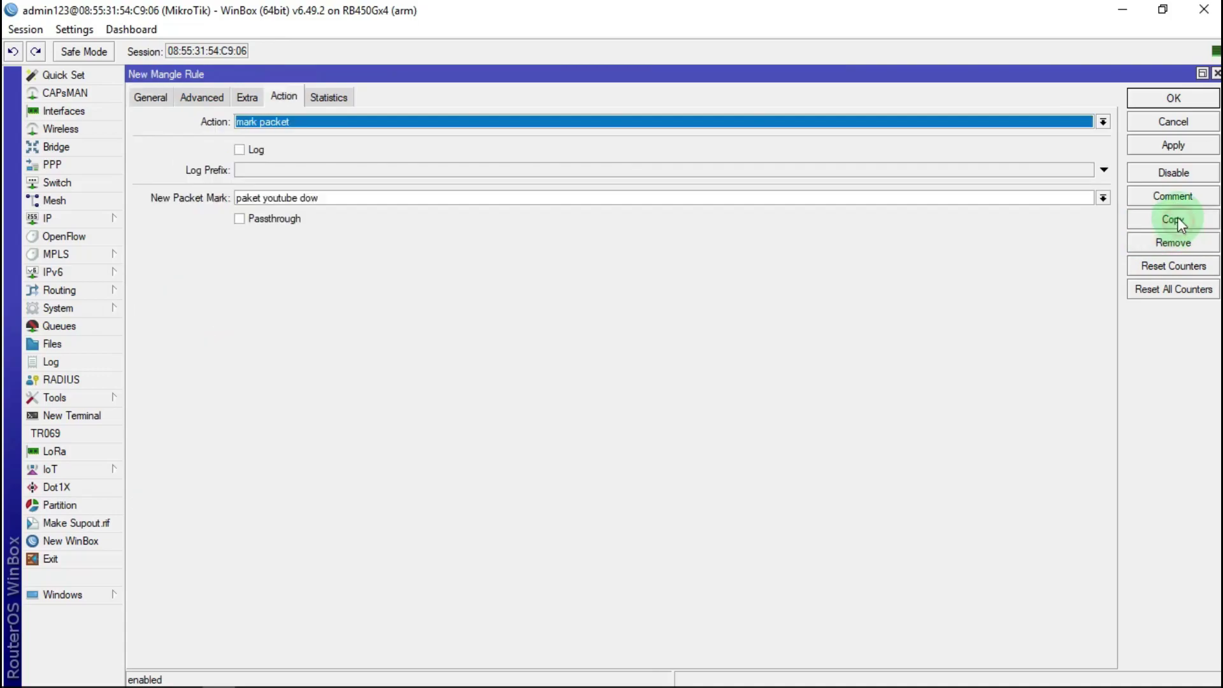
left_click(150, 97)
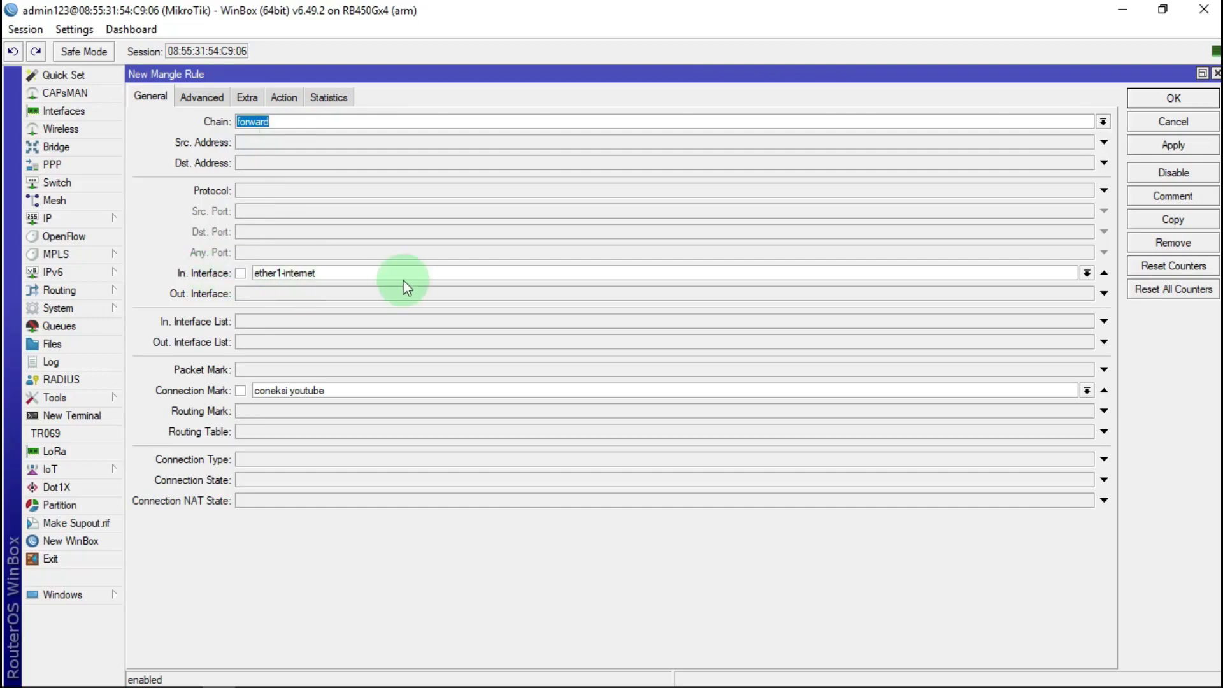
left_click(1104, 272)
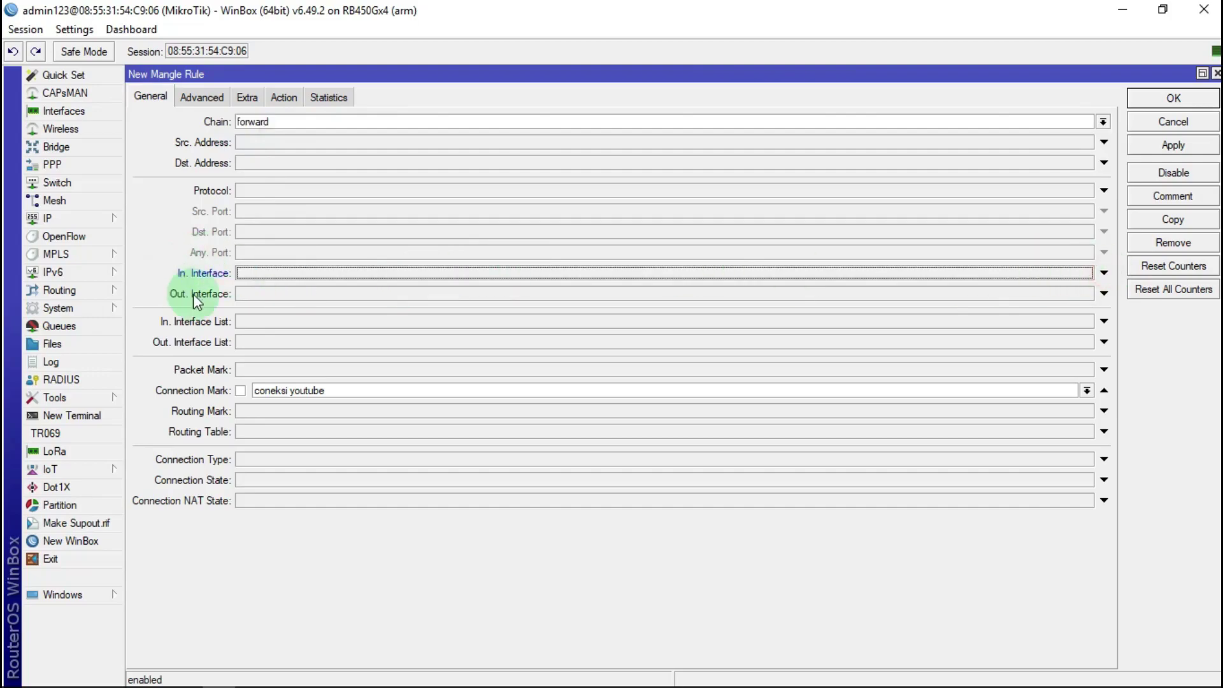
left_click(273, 295)
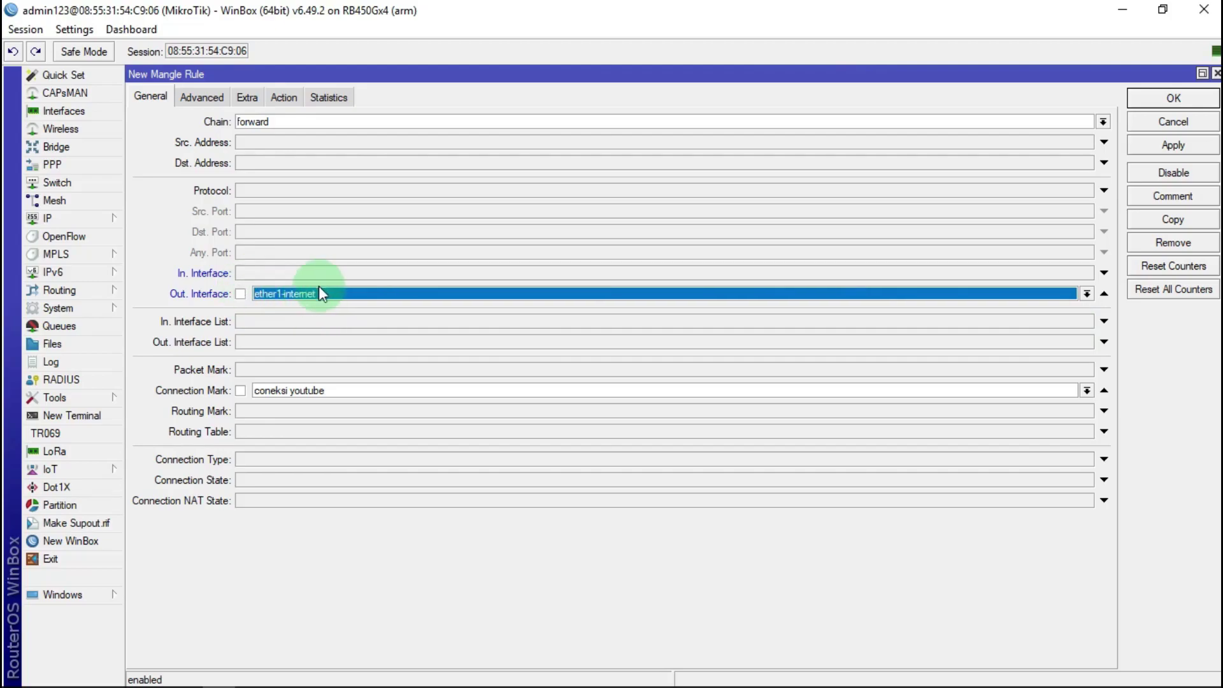
Step: Change the duplicated rule's new packet mark to "paket youtube up" and save the rule
left_click(283, 97)
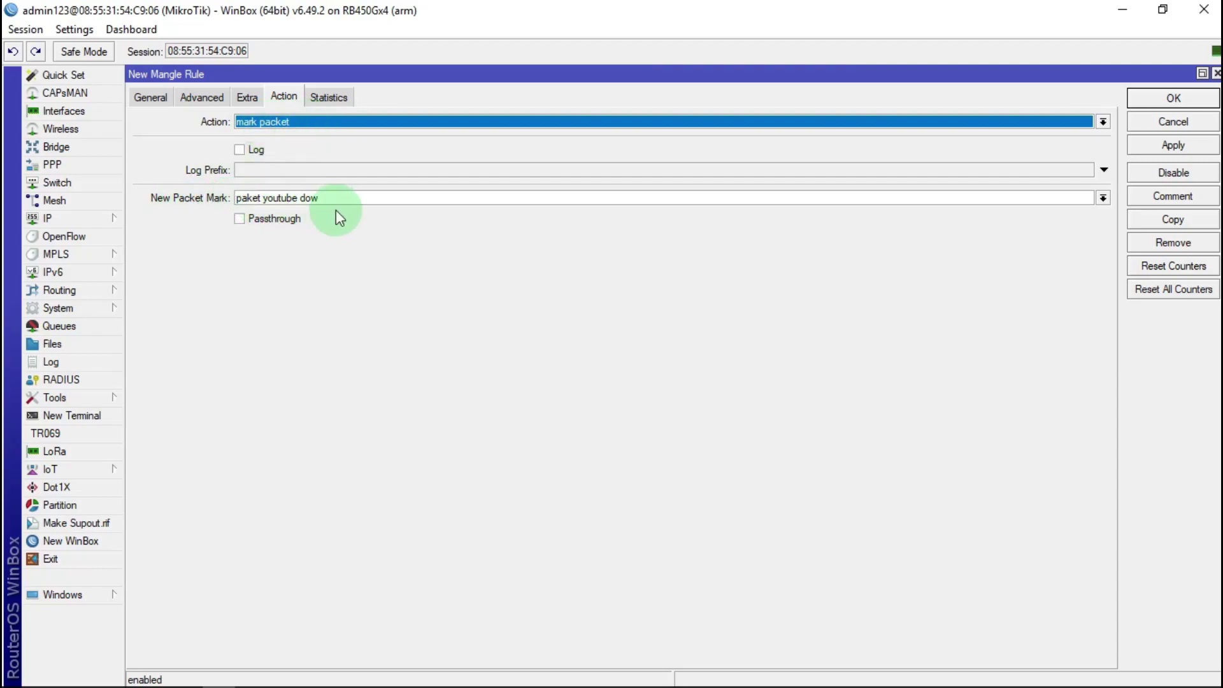
left_click(353, 196)
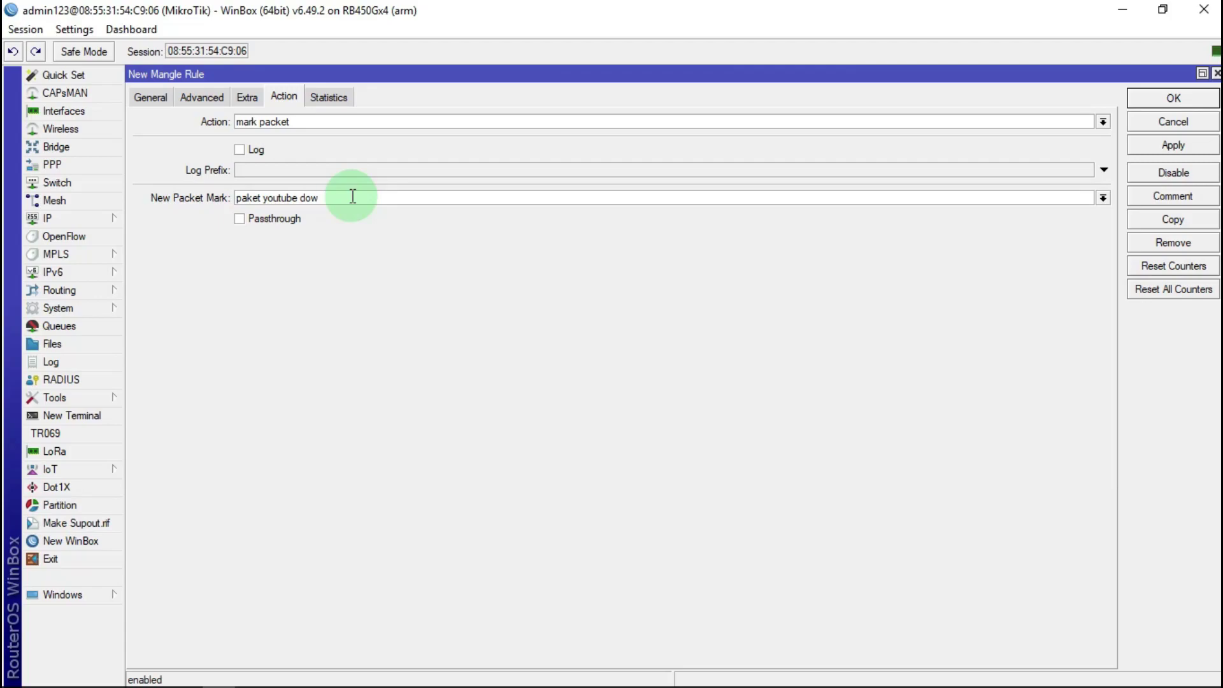
key("BackSpace")
key("BackSpace")
key("BackSpace")
type("up")
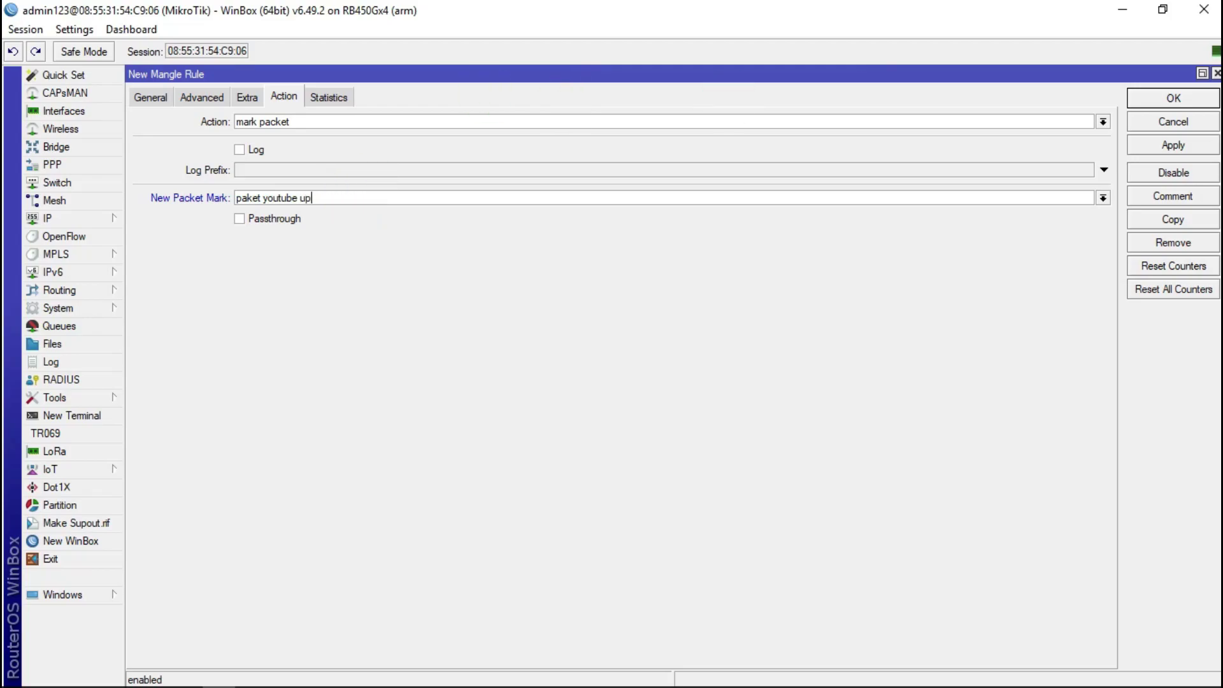
left_click(1173, 98)
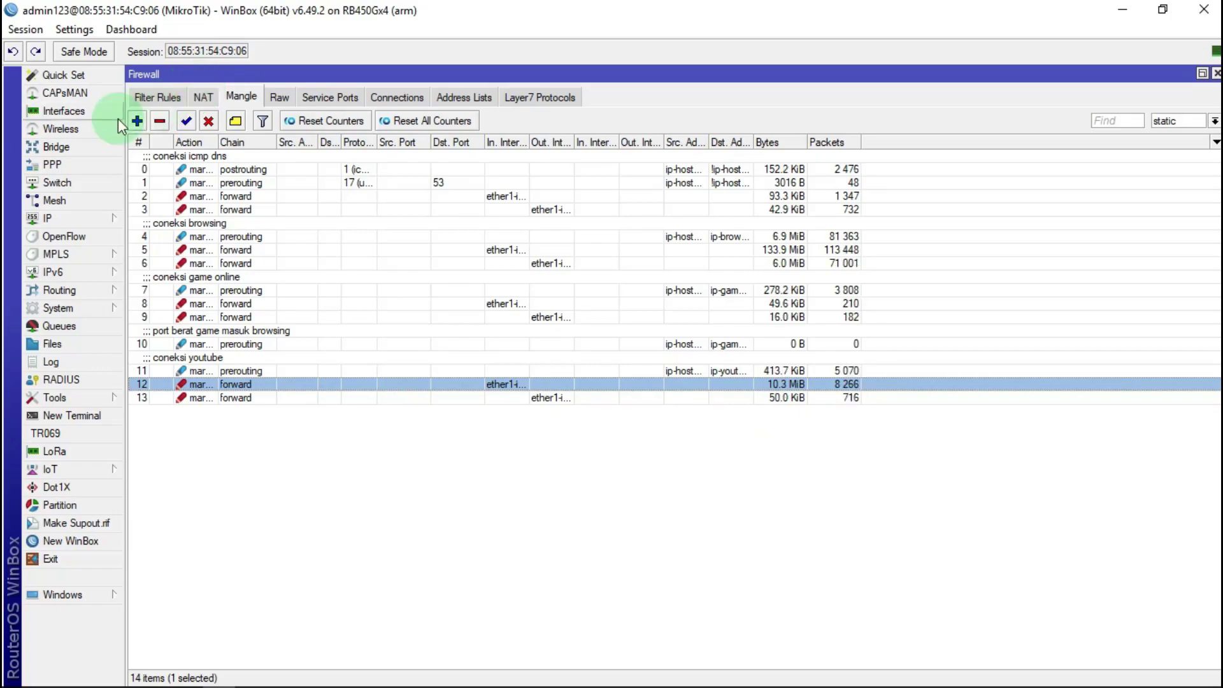
Step: Add a prerouting mangle rule with source address list ip-hostpot and destination address list ip-sosmed
left_click(137, 121)
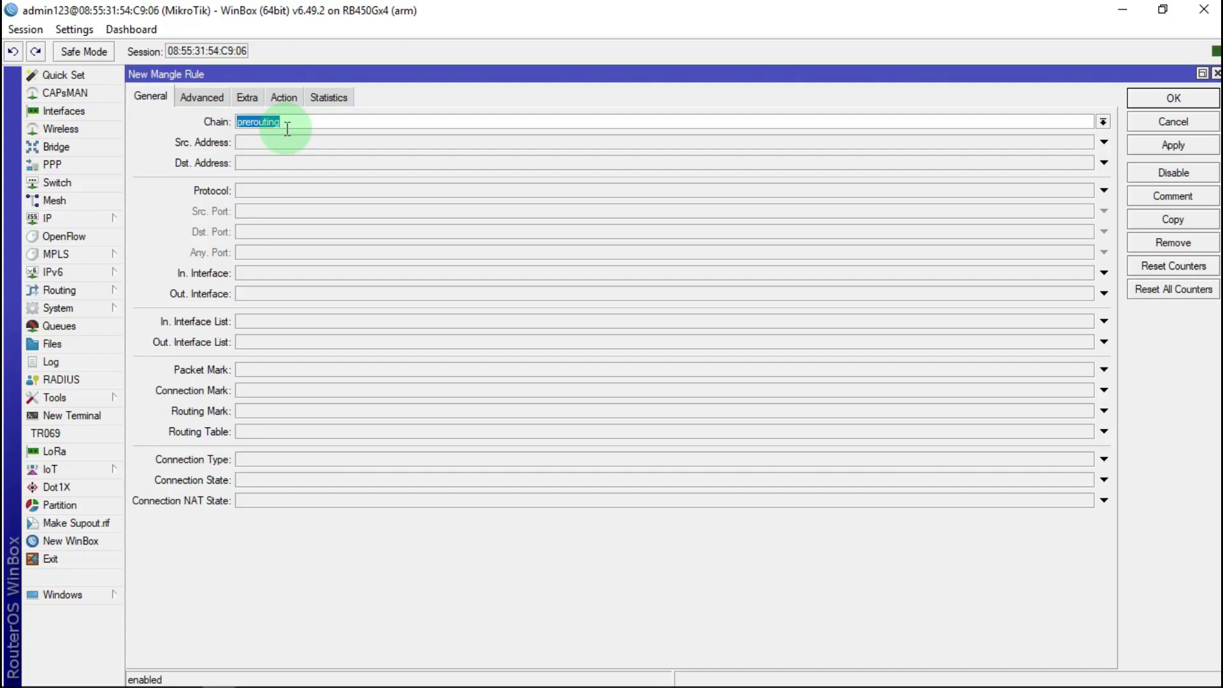
left_click(199, 99)
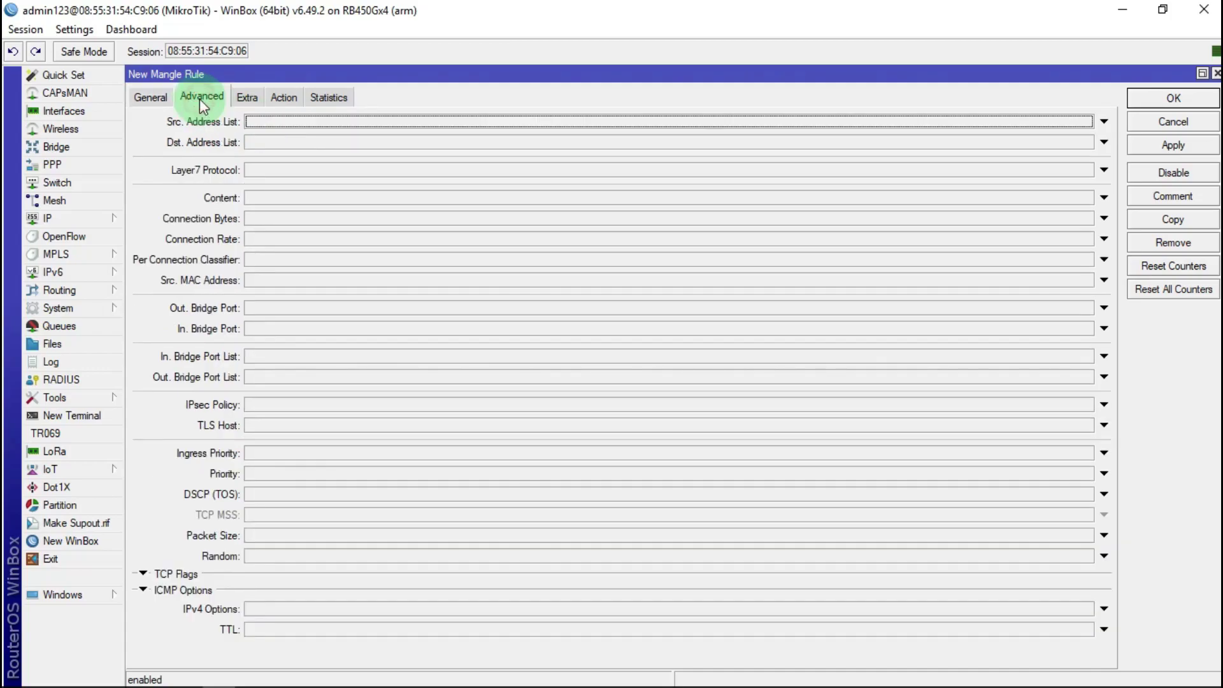
left_click(262, 119)
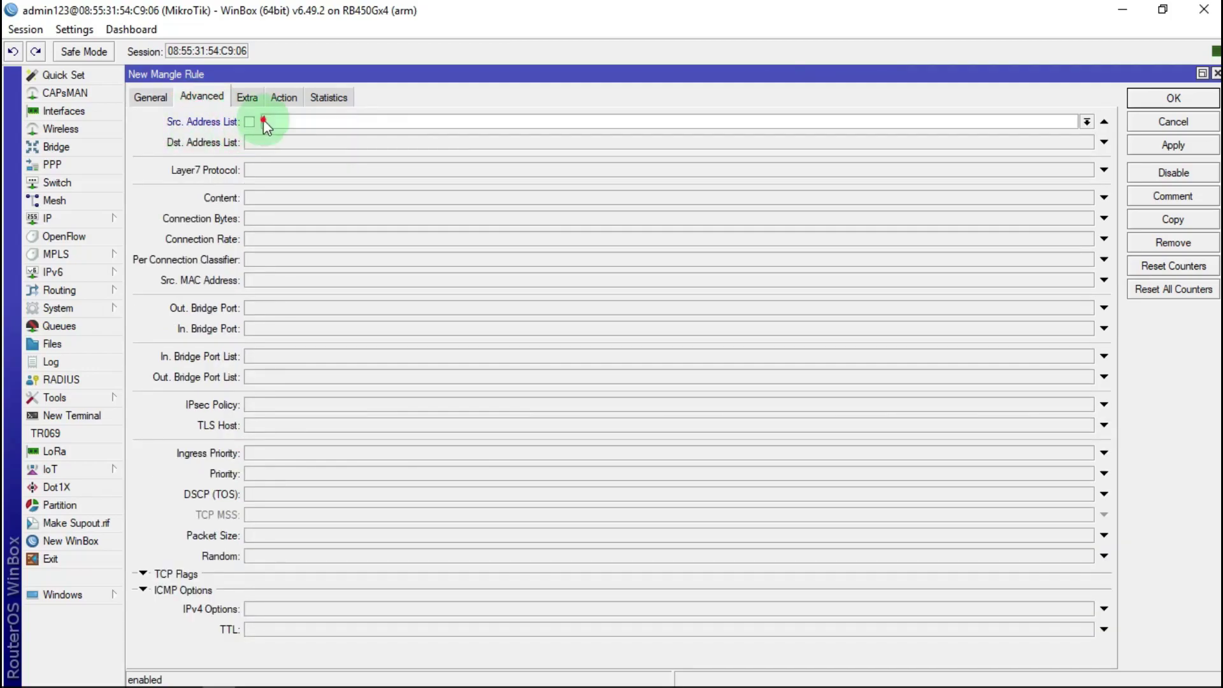
left_click(1089, 122)
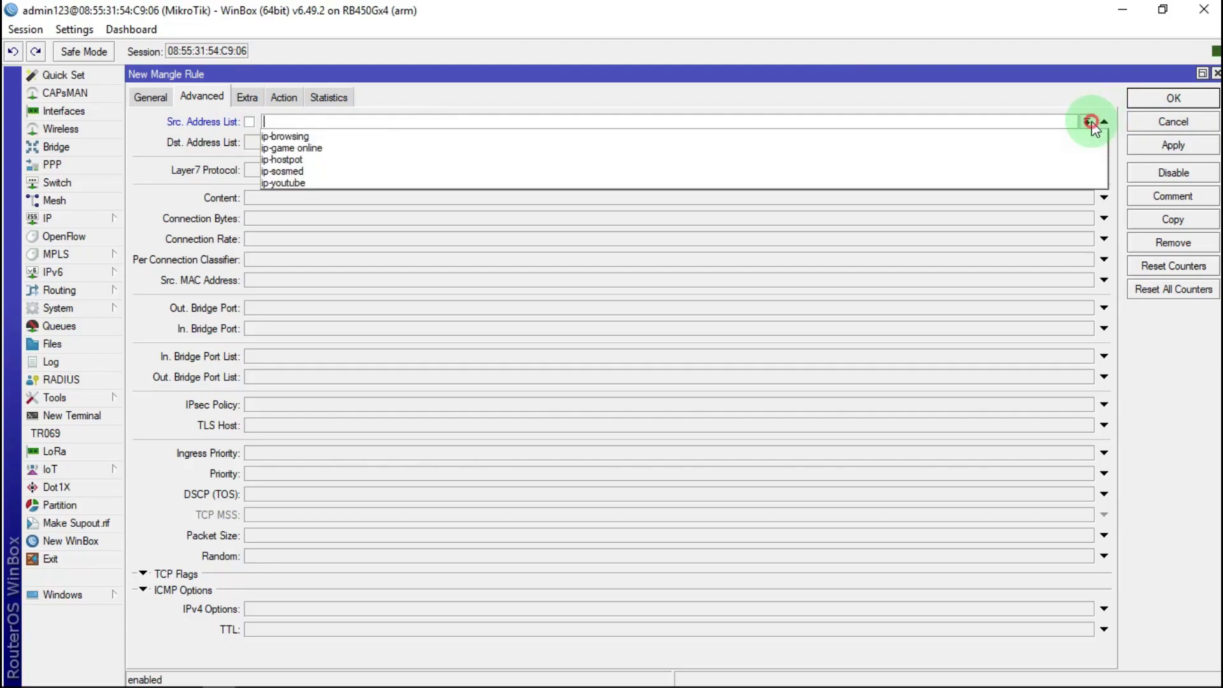
left_click(319, 160)
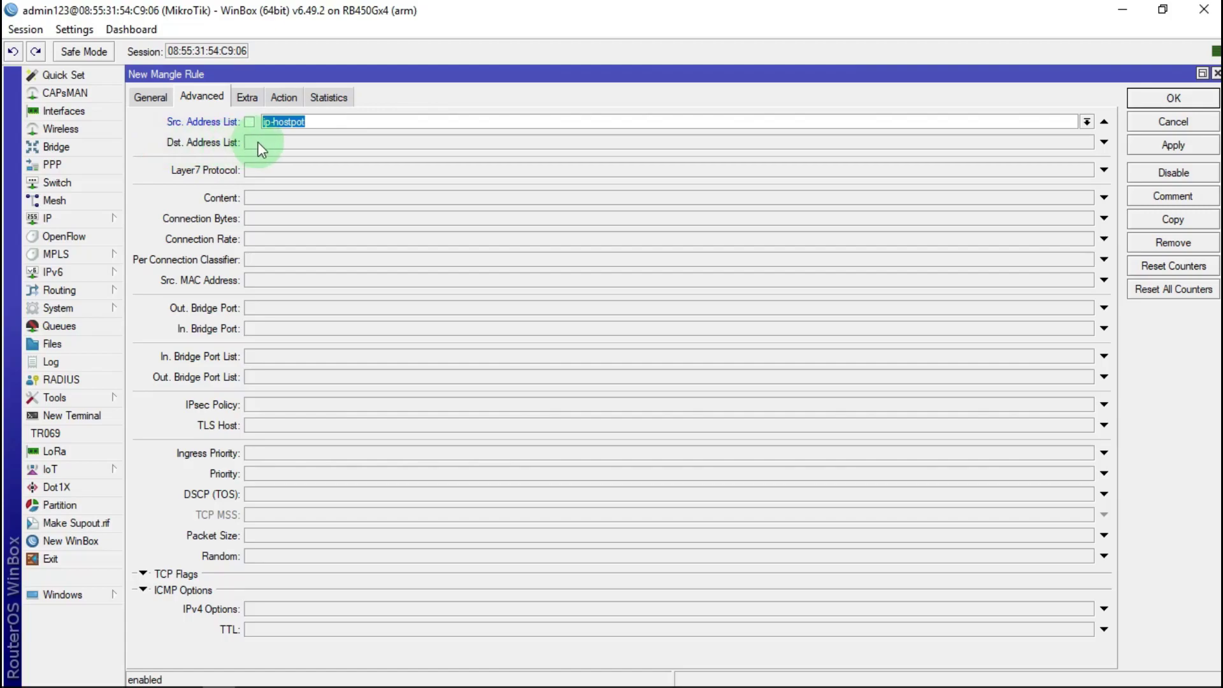
left_click(265, 141)
left_click(1087, 142)
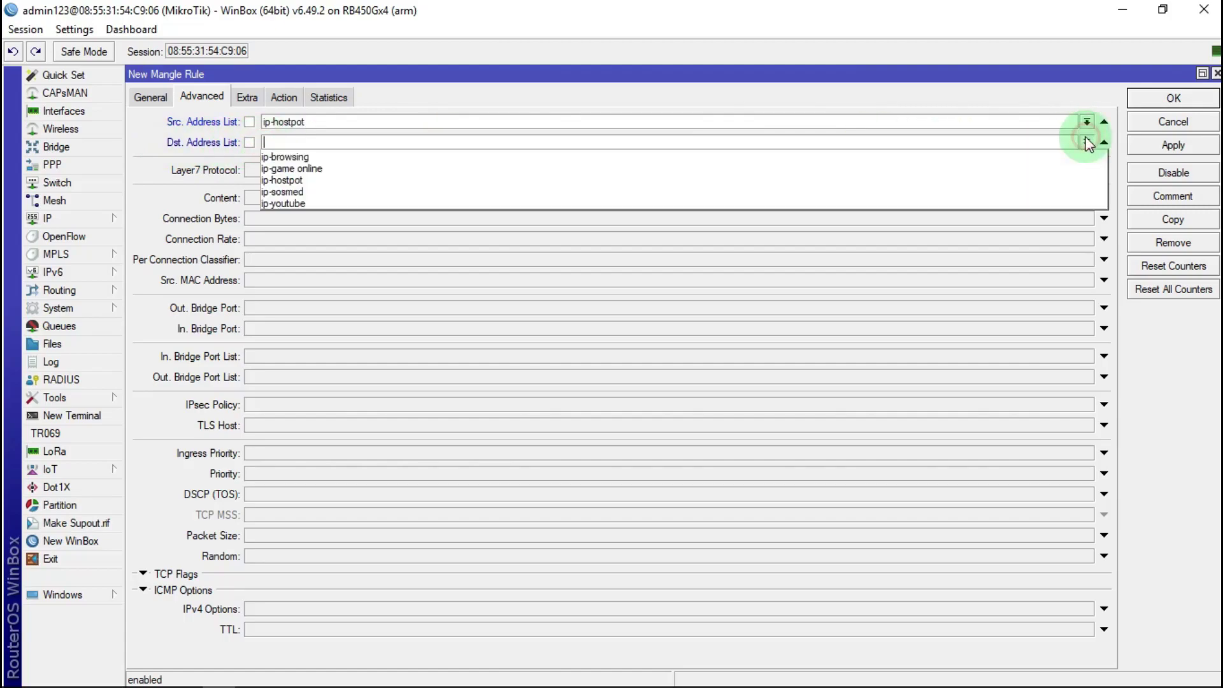
left_click(303, 189)
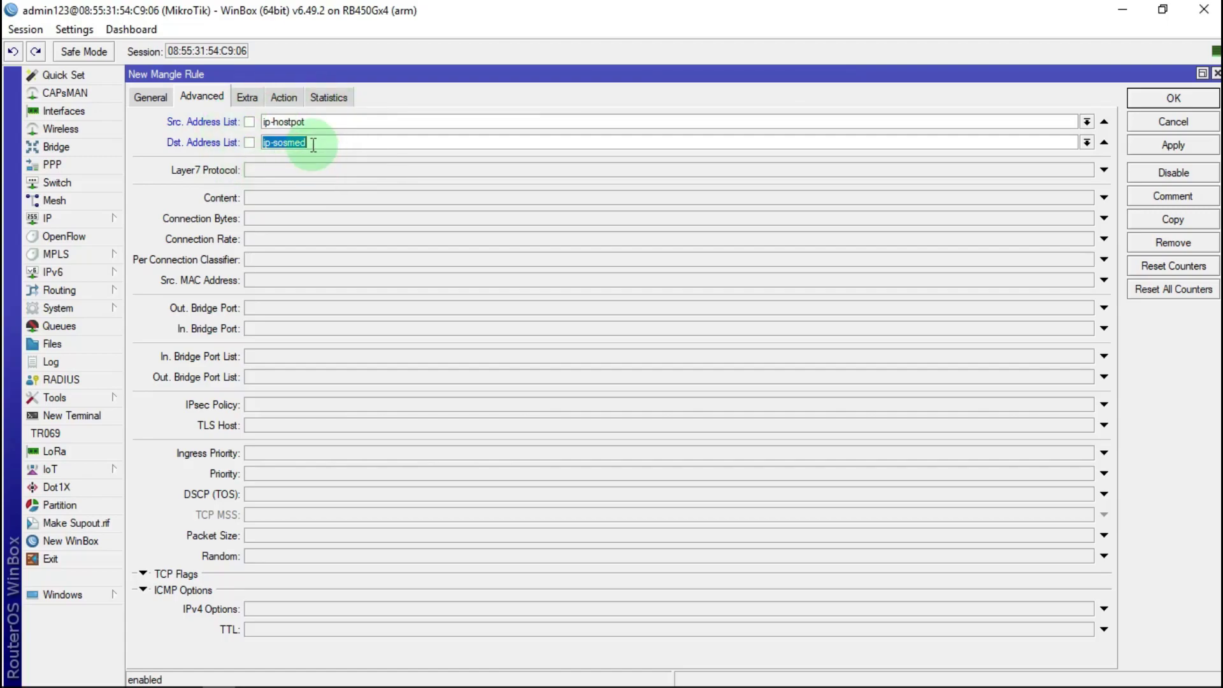
Step: Set the prerouting rule's action to mark connection with the new connection mark "coneksi sosmed"
left_click(296, 96)
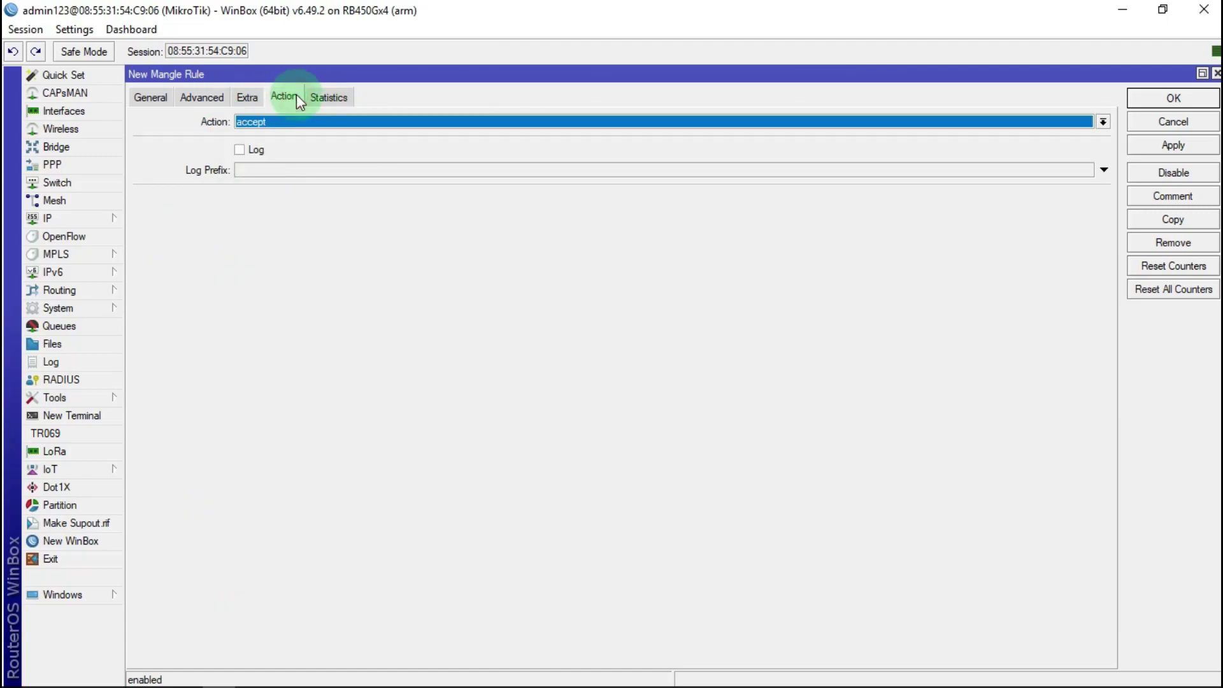
left_click(304, 123)
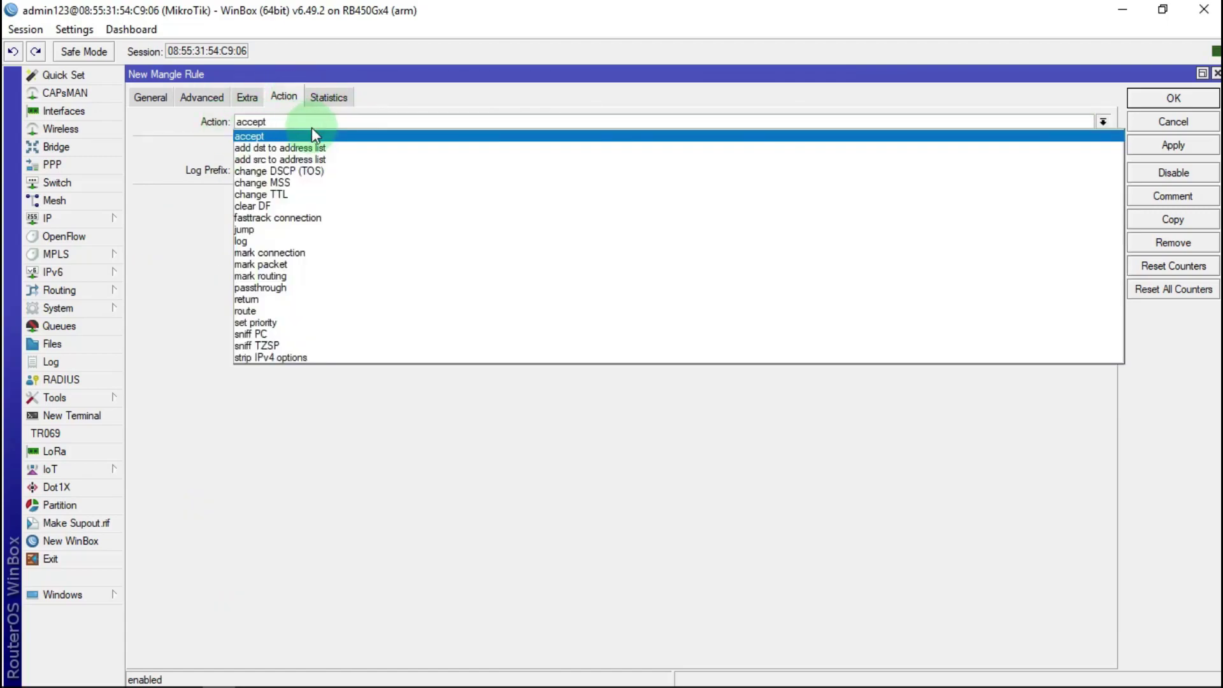
left_click(281, 254)
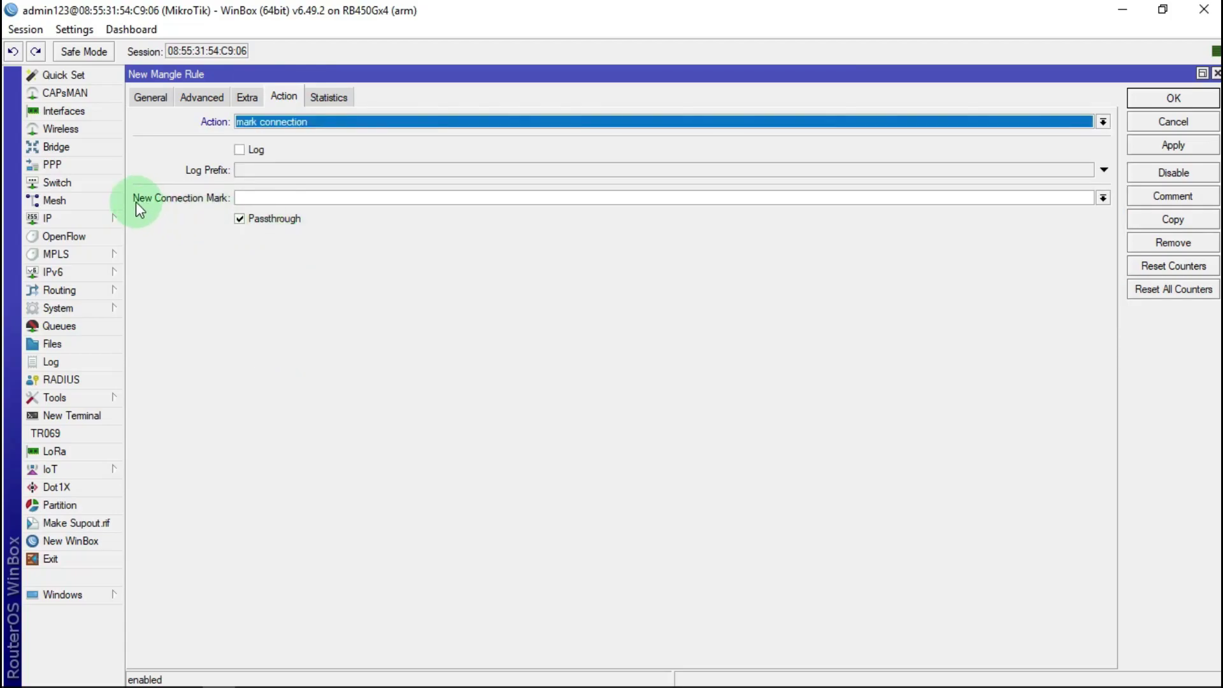
left_click(265, 202)
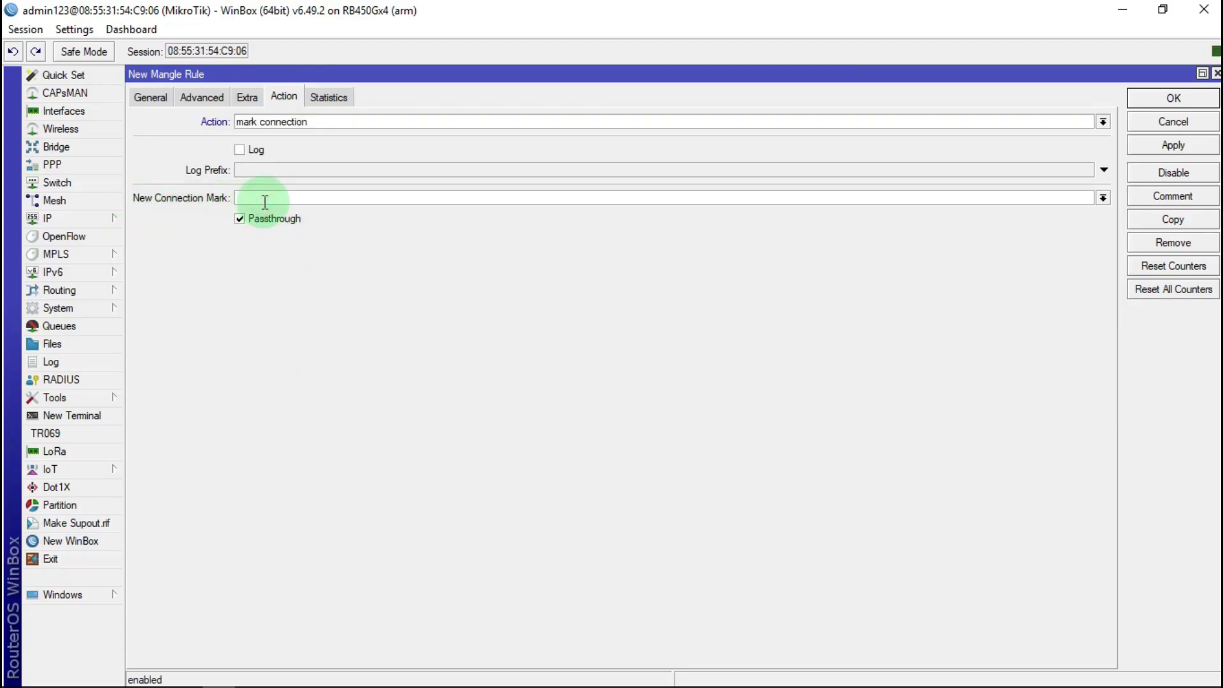
type("coneksi sosmed")
Step: Apply the social media rule, copy its connection mark into the comment as "coneksi sosmed", and save it
double_click(317, 198)
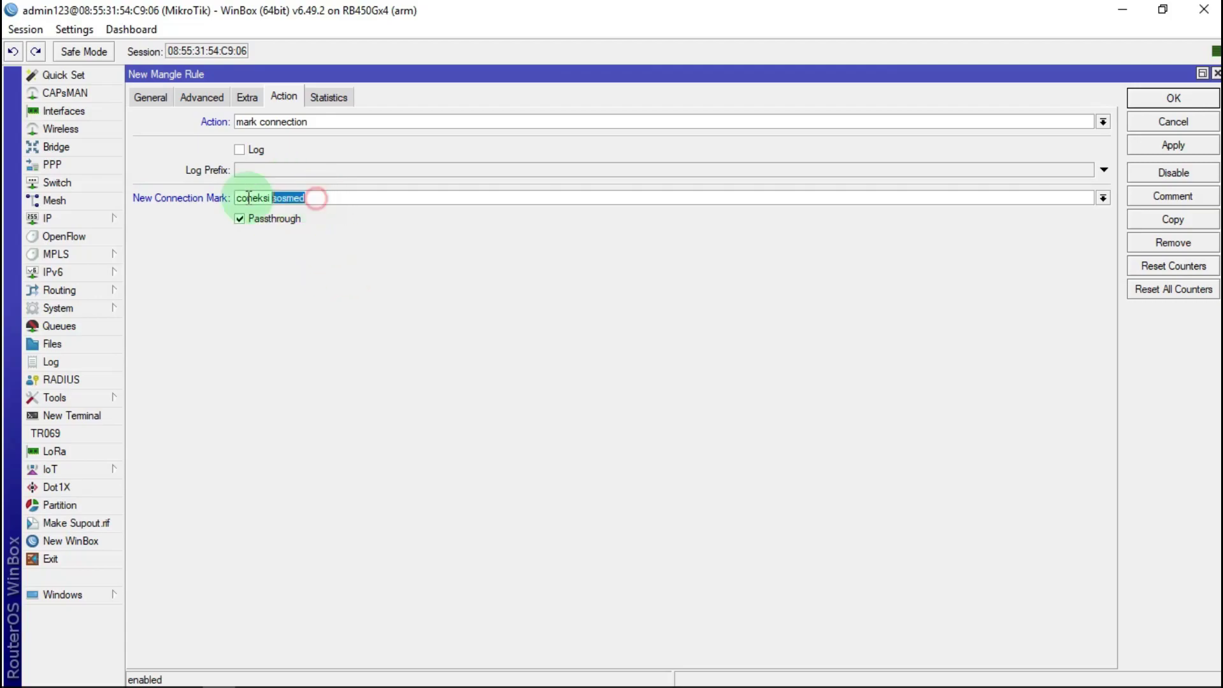
left_click_drag(249, 198, 272, 196)
right_click(269, 198)
left_click(342, 231)
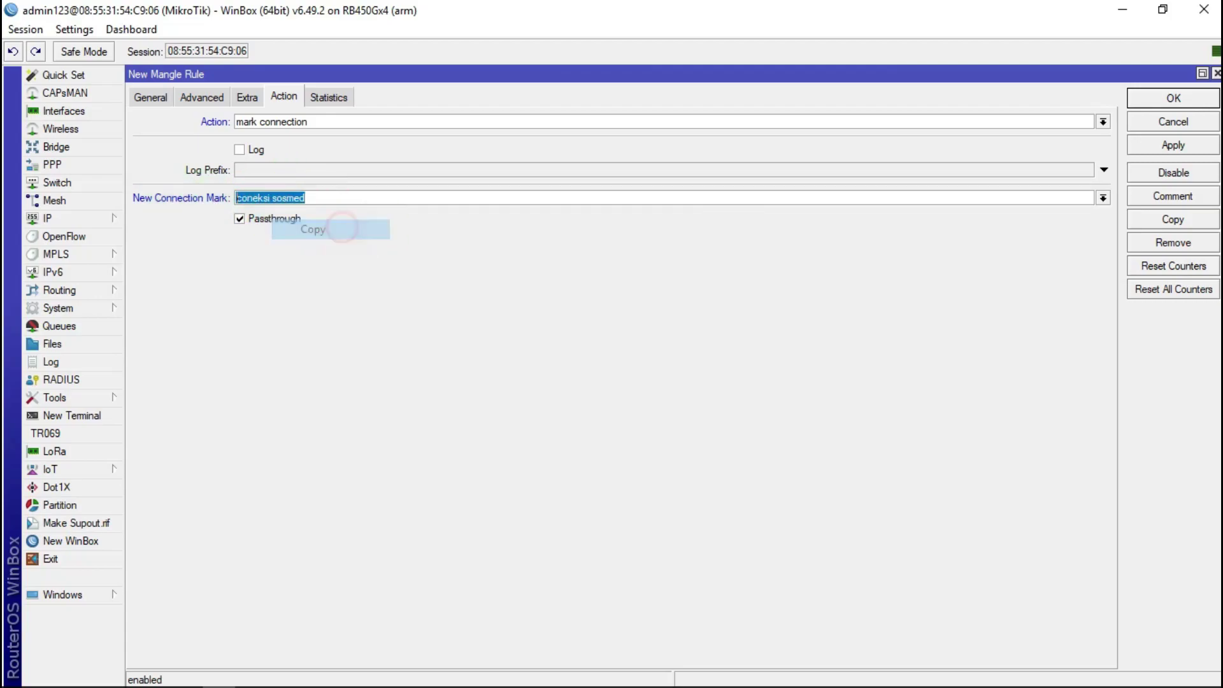
left_click(1173, 145)
left_click(1181, 192)
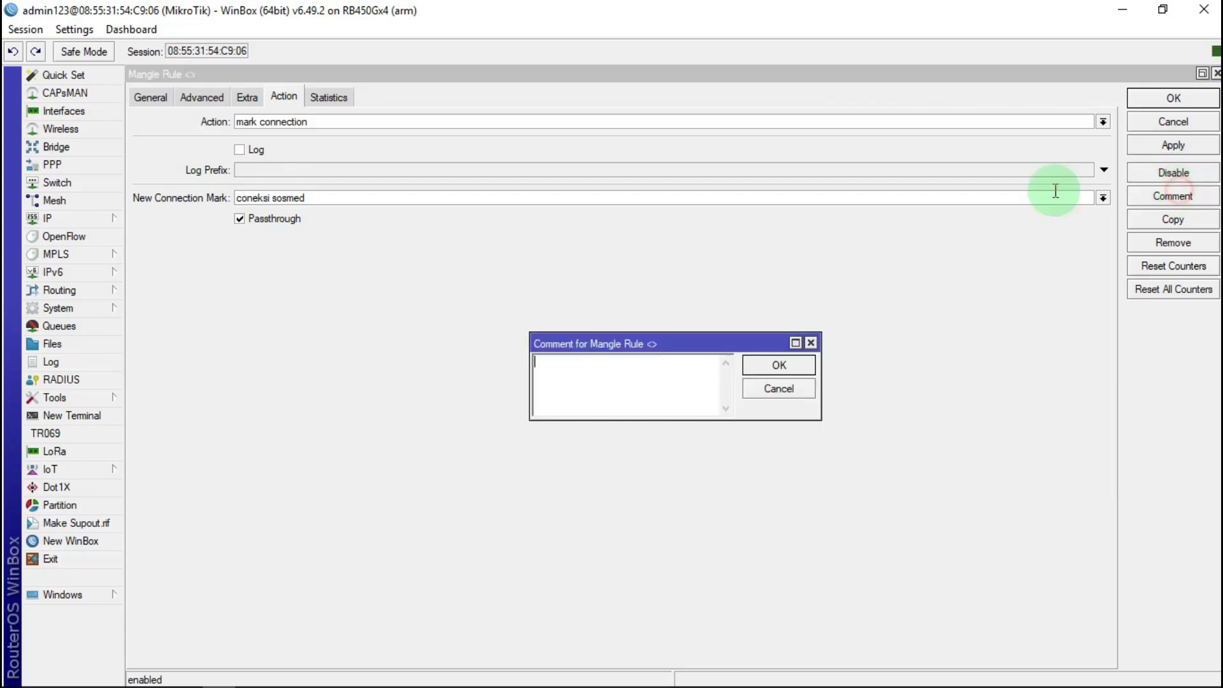
right_click(560, 365)
left_click(600, 443)
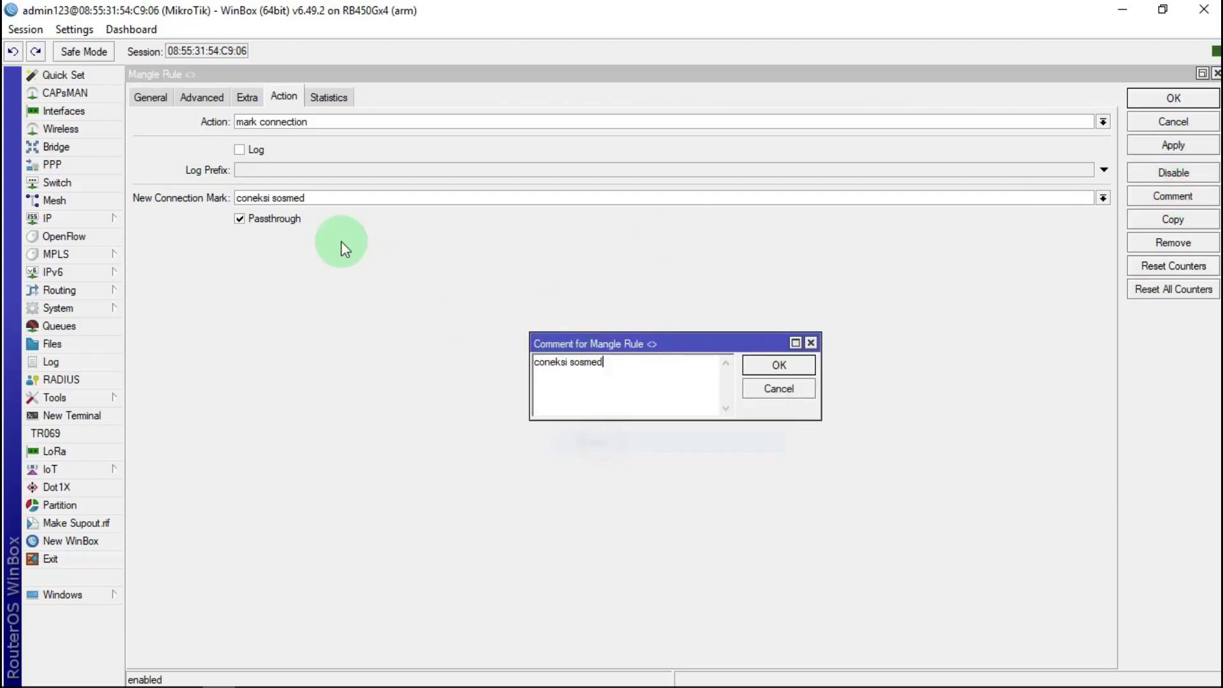
left_click(811, 372)
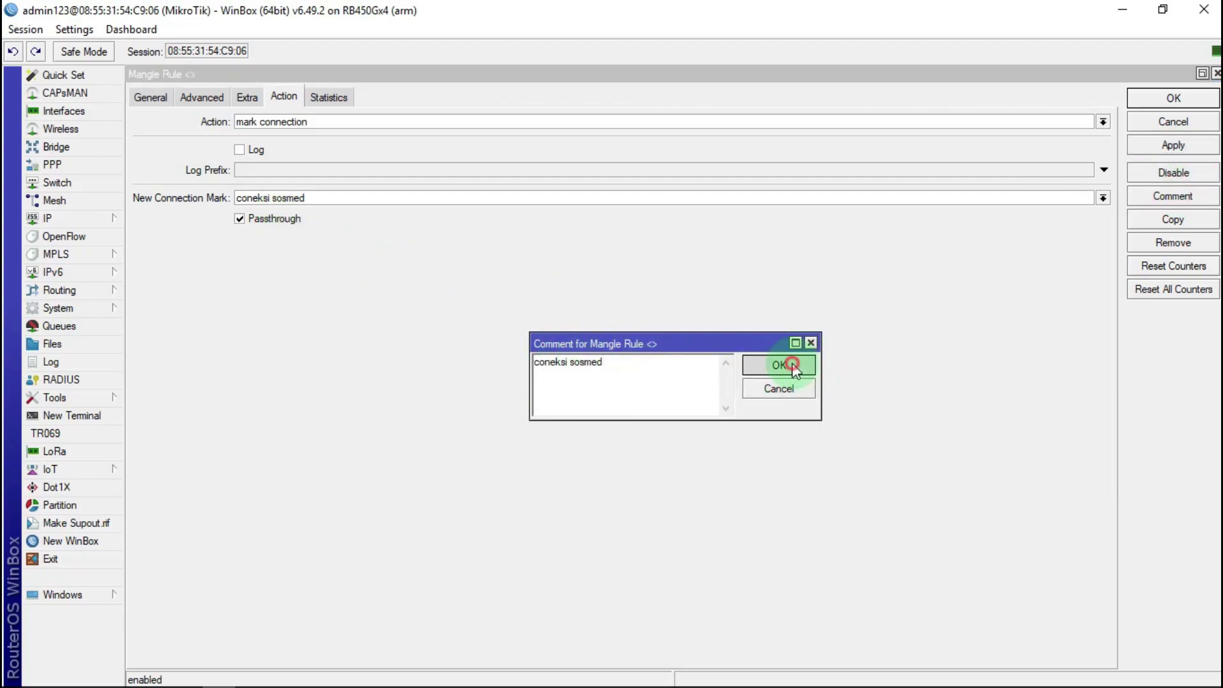
left_click(1175, 99)
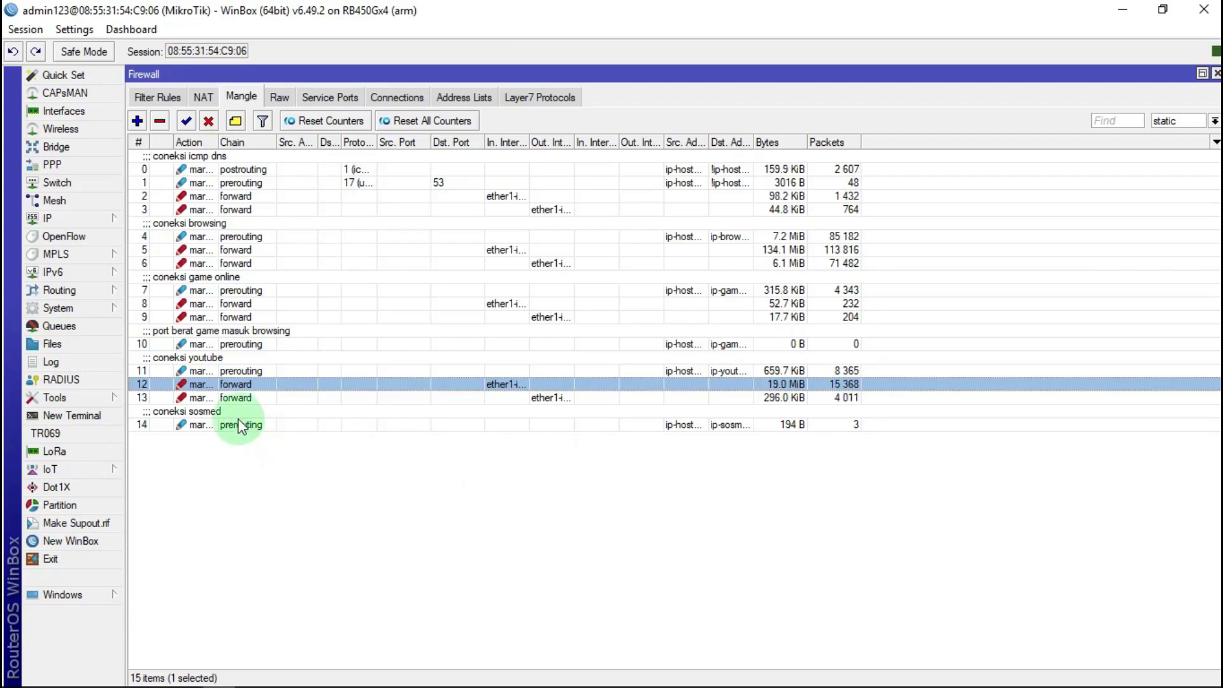
Step: Add a forward mangle rule with in-interface ether1-internet and connection mark "coneksi sosmed"
left_click(139, 121)
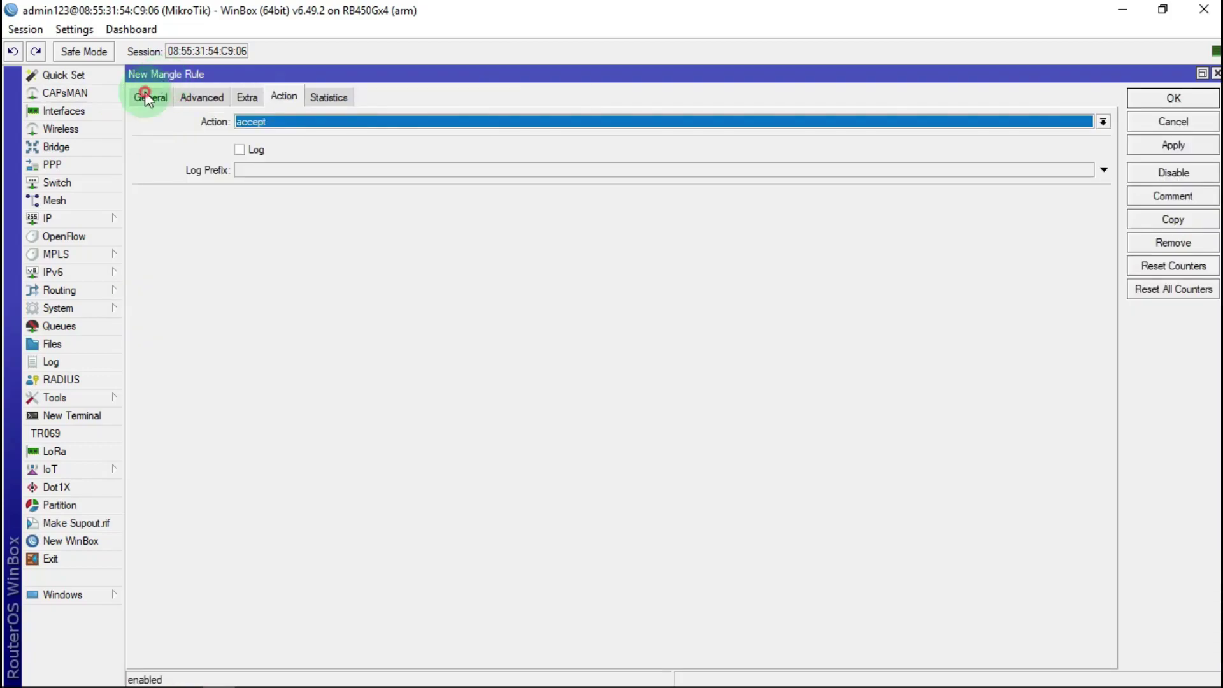
left_click(146, 98)
left_click(1102, 121)
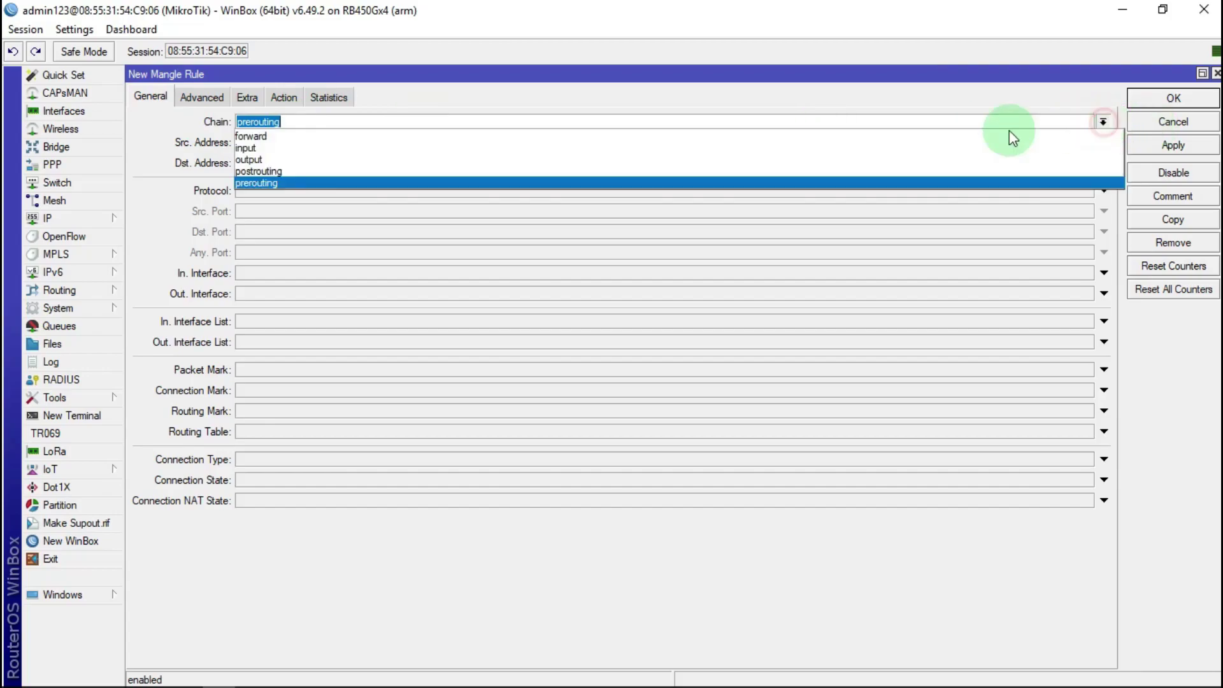
left_click(250, 135)
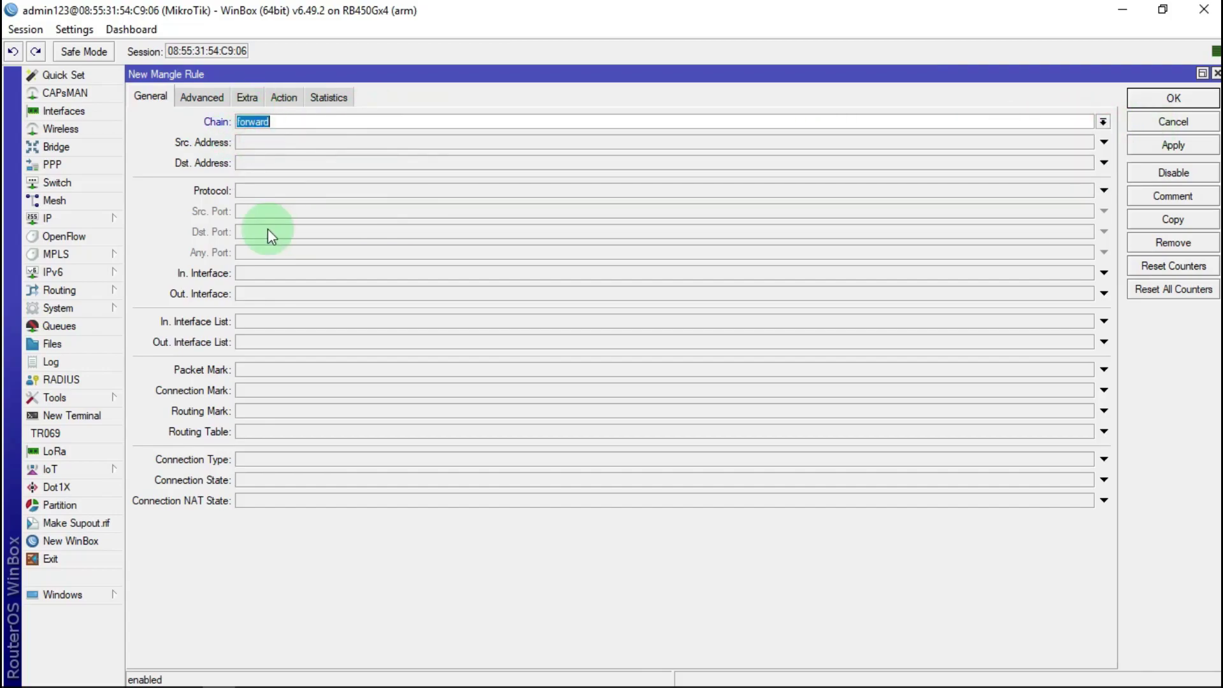
left_click(239, 273)
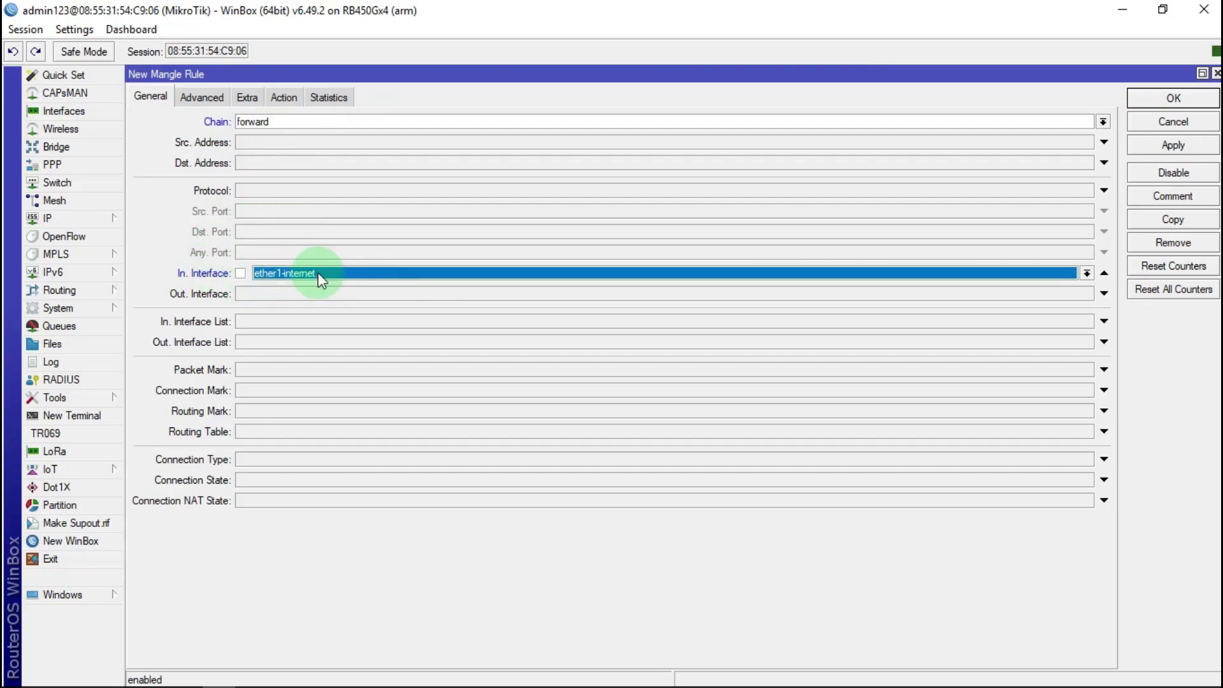
left_click(241, 391)
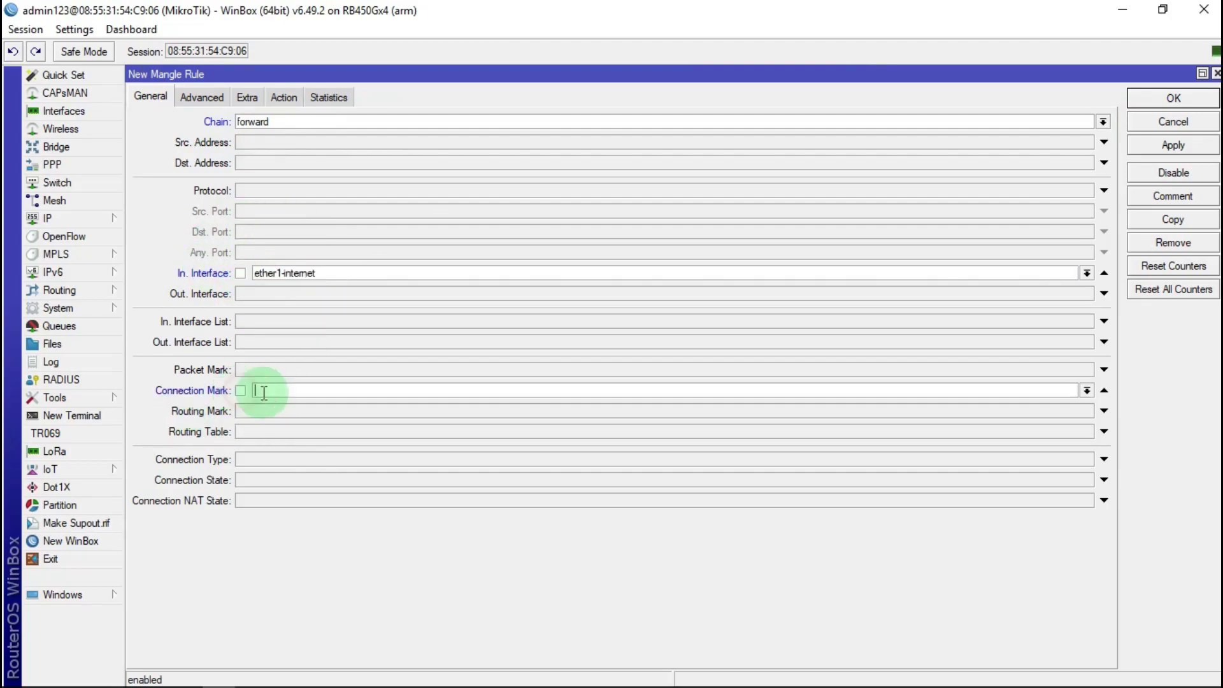
left_click(1086, 391)
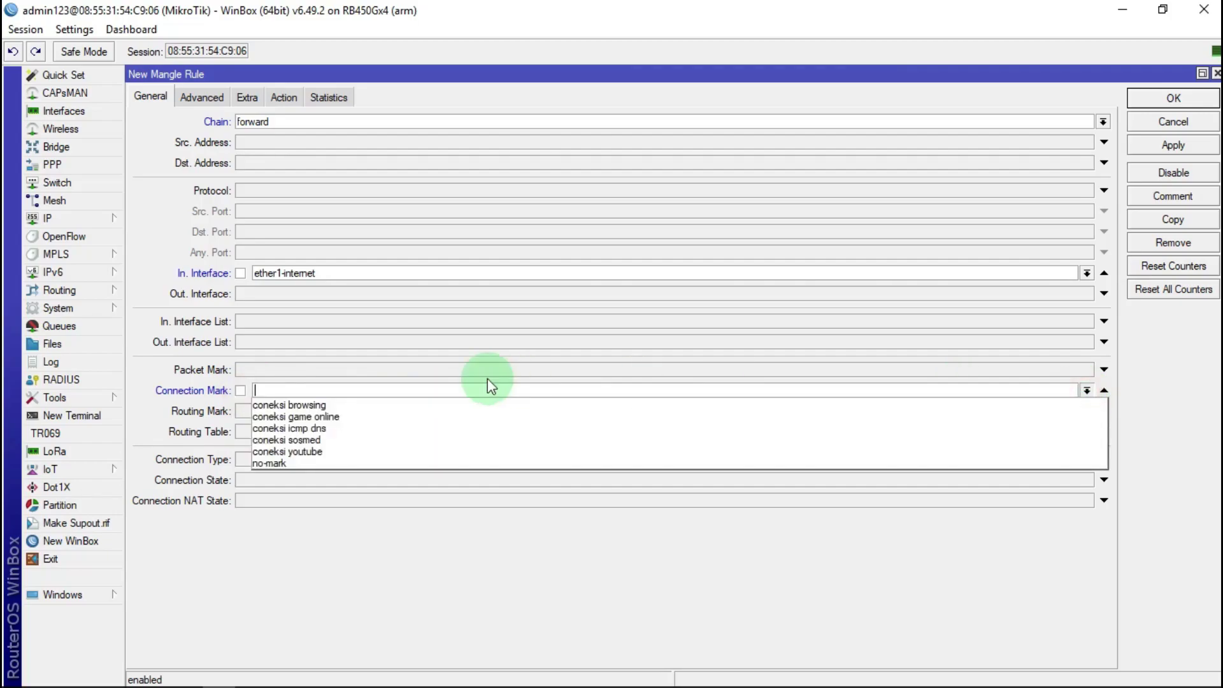
left_click(323, 441)
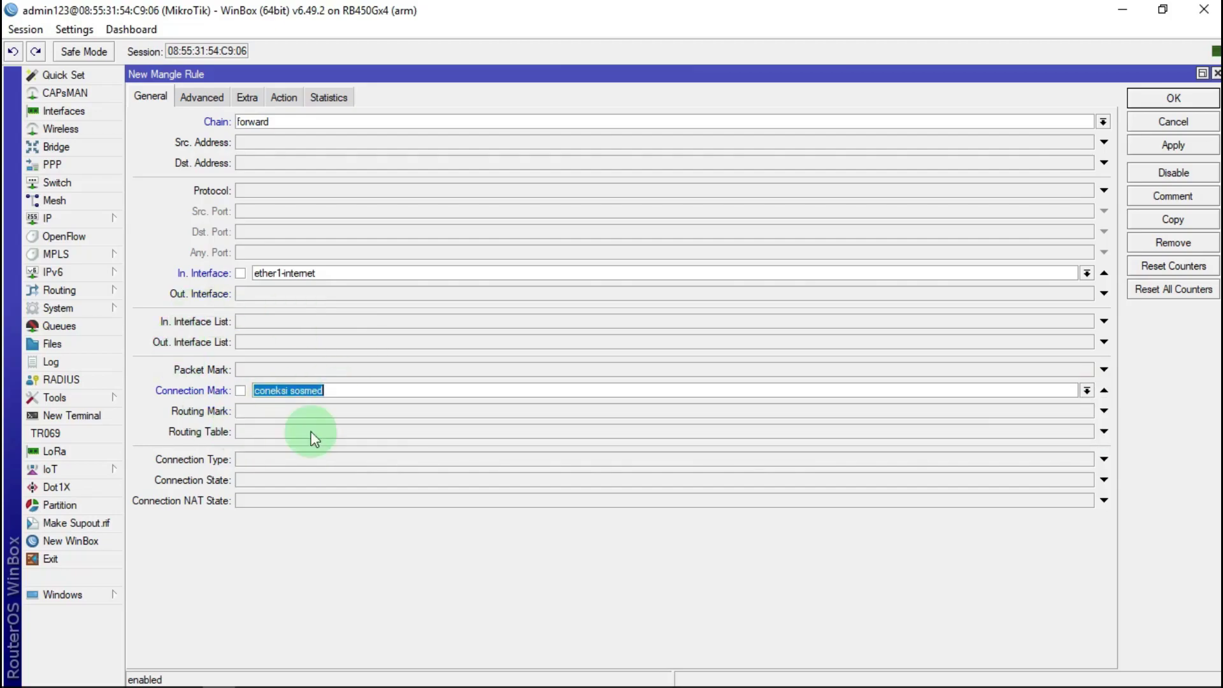
Step: Set the rule's action to mark packet with new packet mark "paket sosmed dow", disable passthrough, and save the rule
left_click(293, 97)
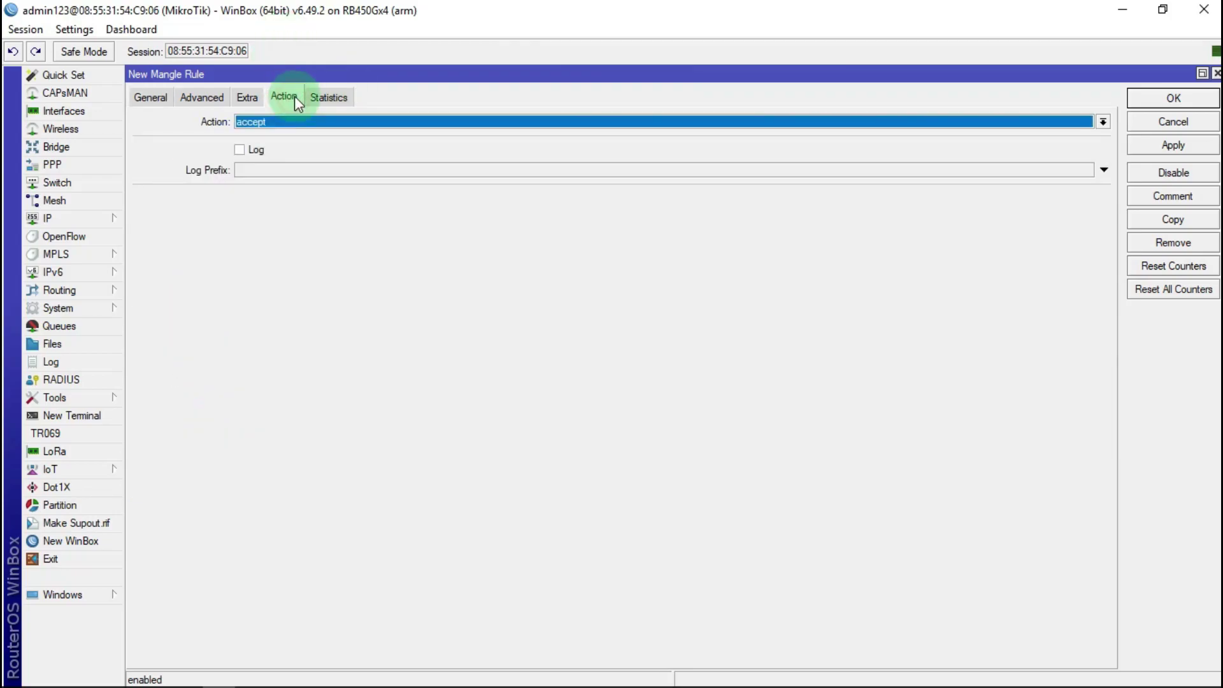
left_click(311, 123)
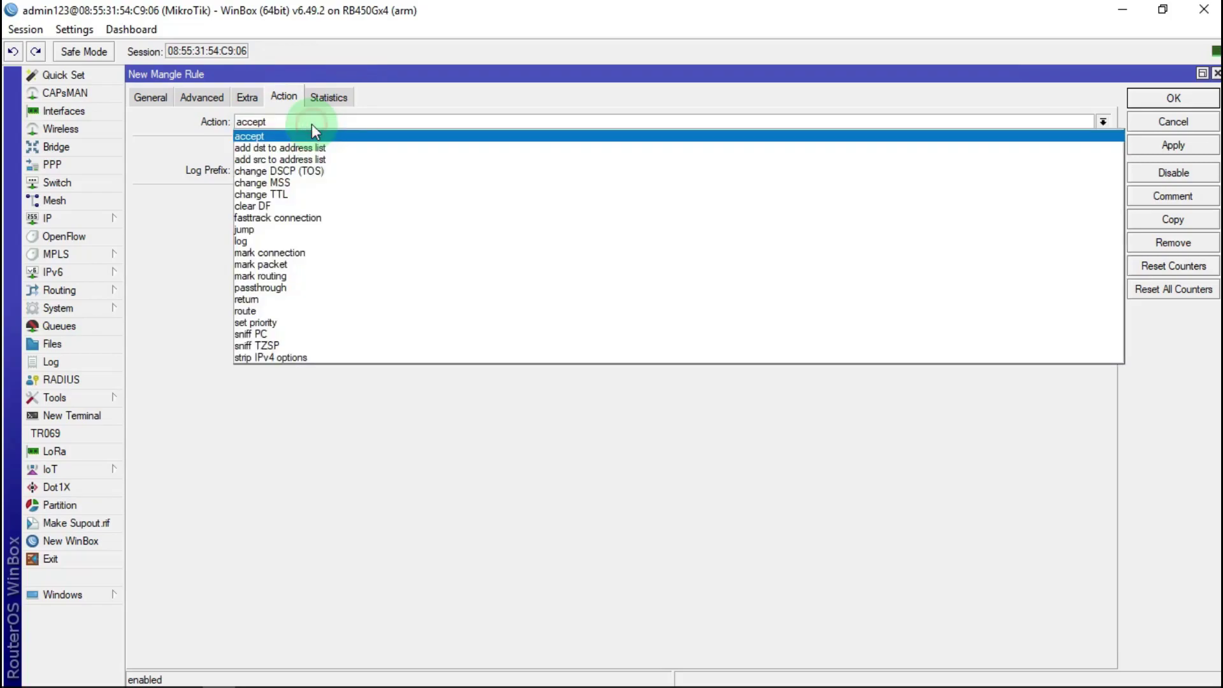
left_click(288, 264)
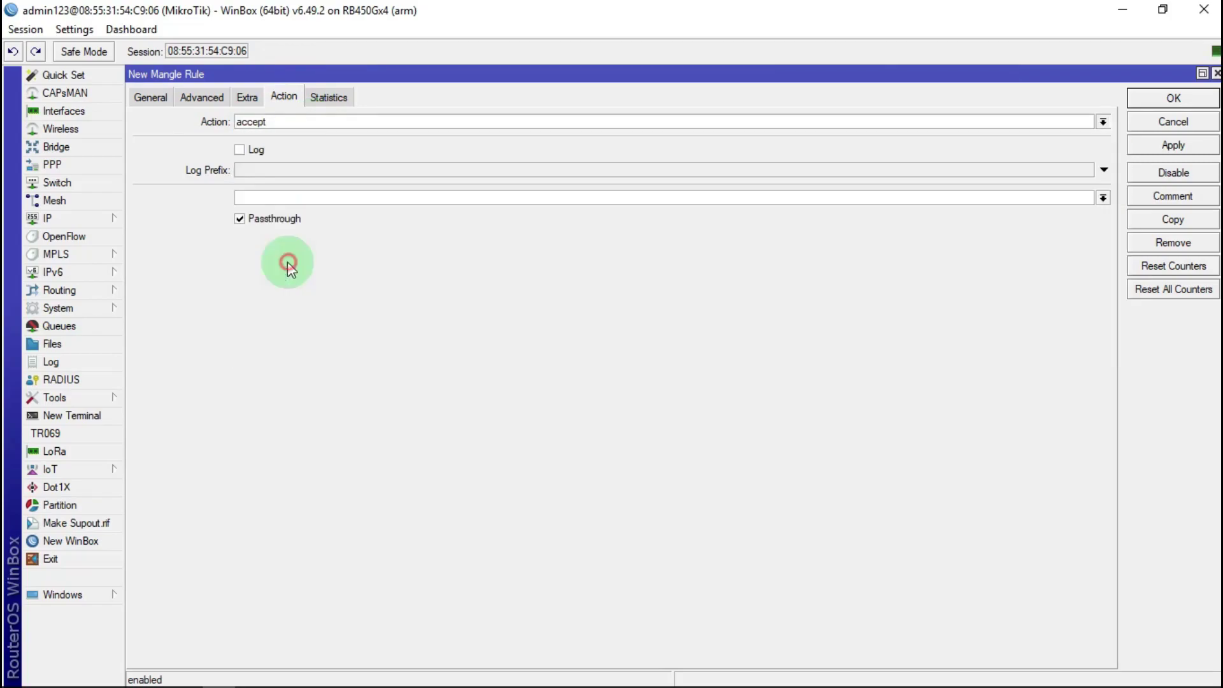
left_click(276, 199)
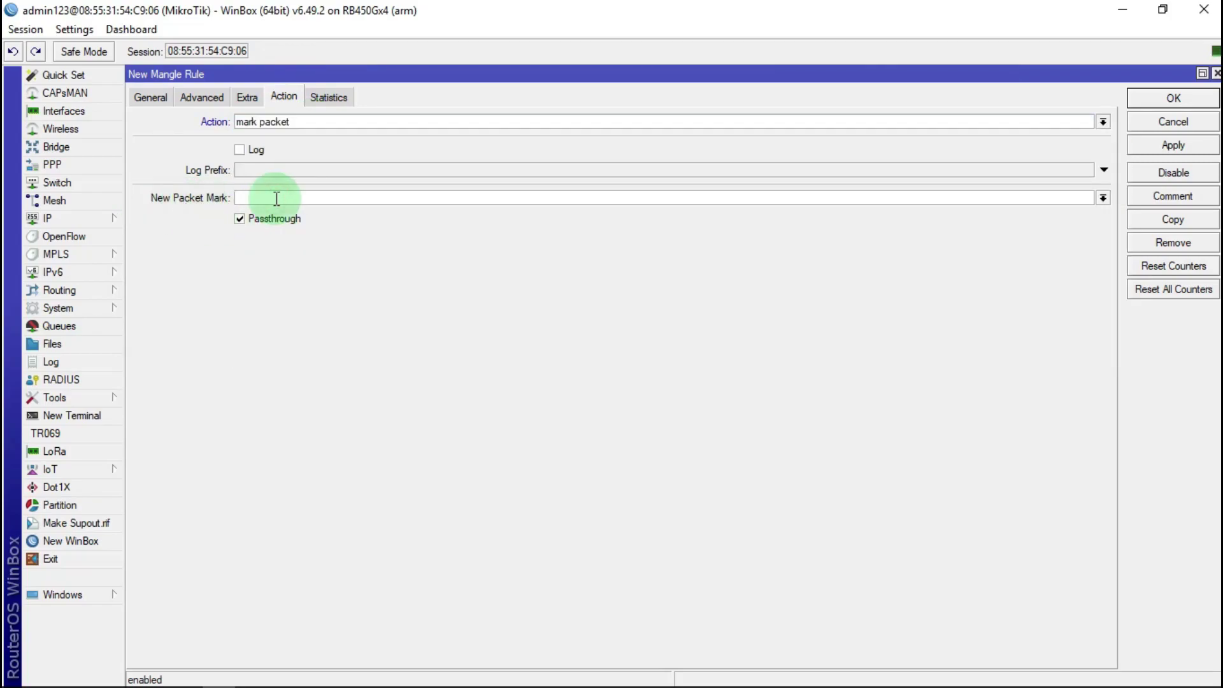
type("paket sosmed dow")
left_click(255, 223)
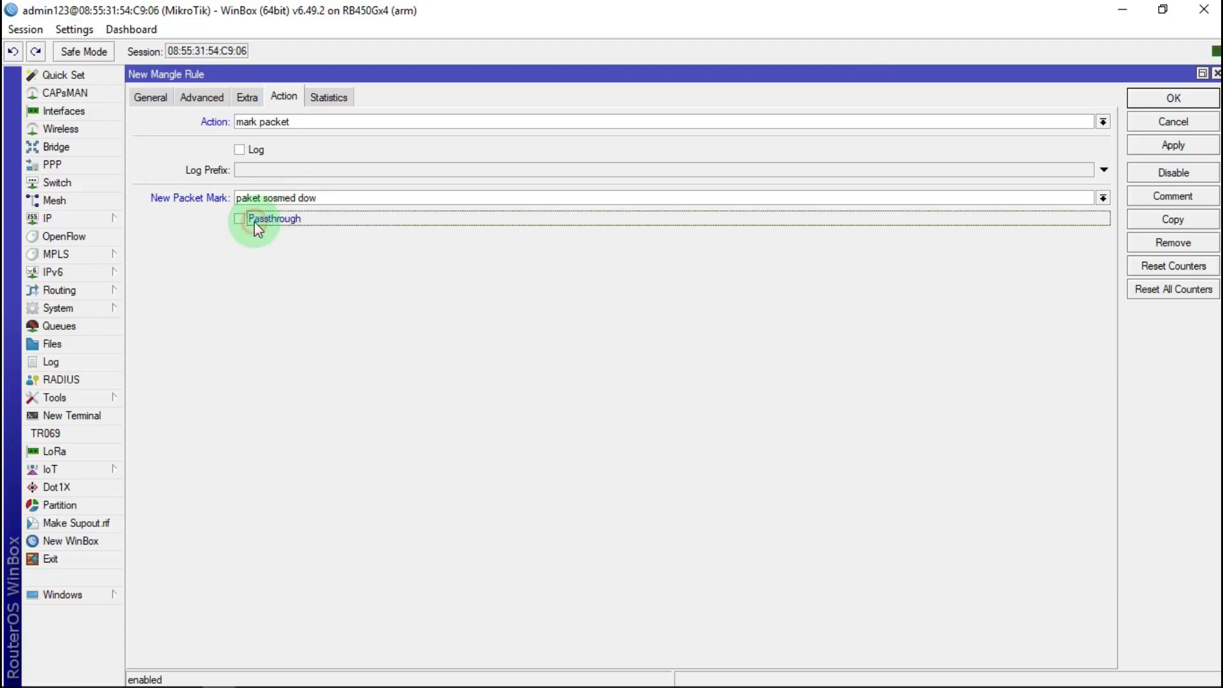
left_click(1196, 152)
left_click(1174, 97)
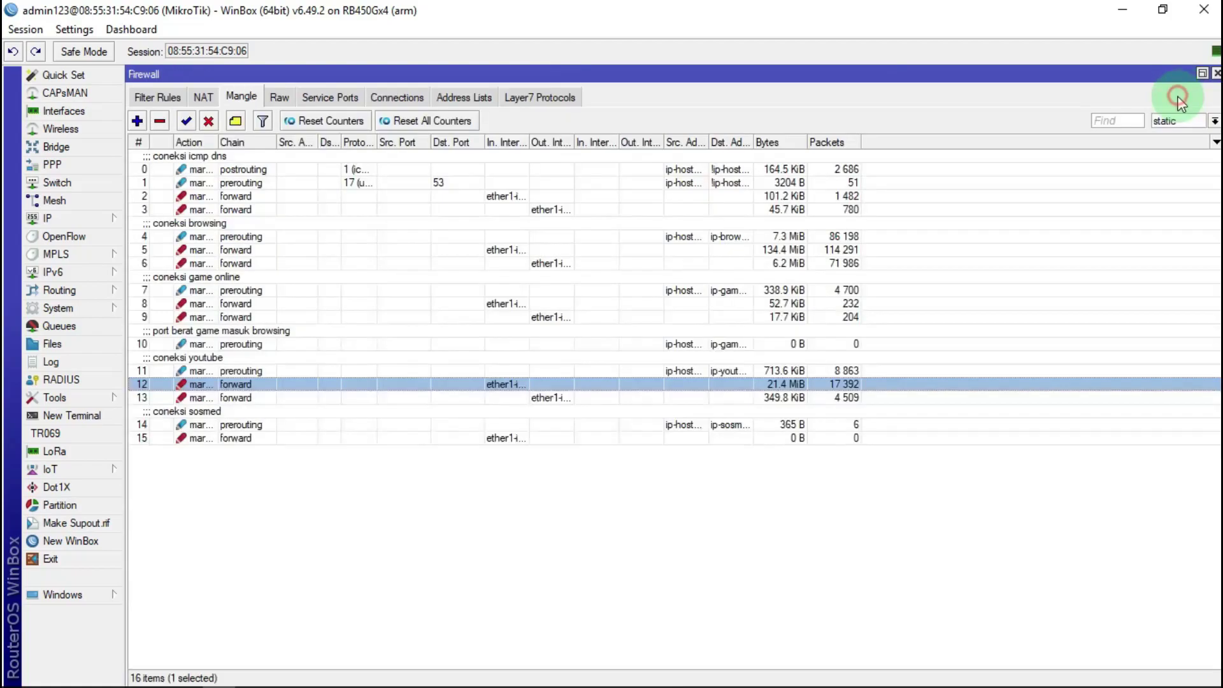
Step: Duplicate the social media download rule, clear its in-interface, and set the out-interface to ether1-internet
double_click(215, 439)
left_click(1173, 220)
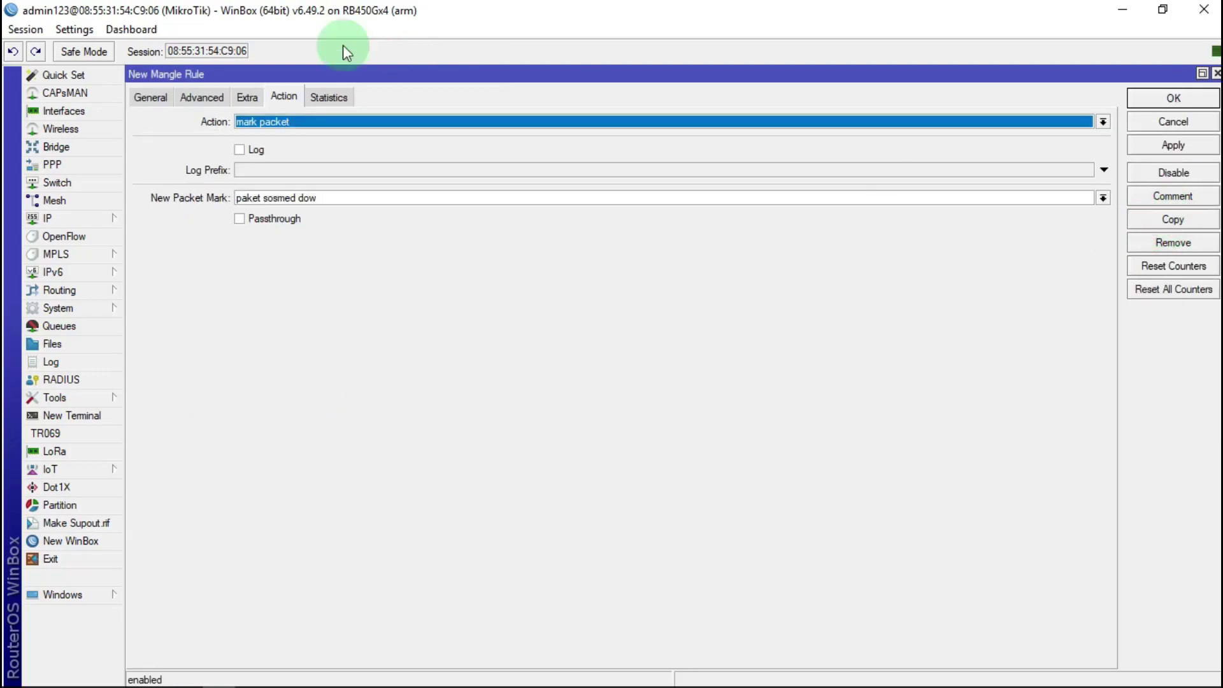
left_click(158, 96)
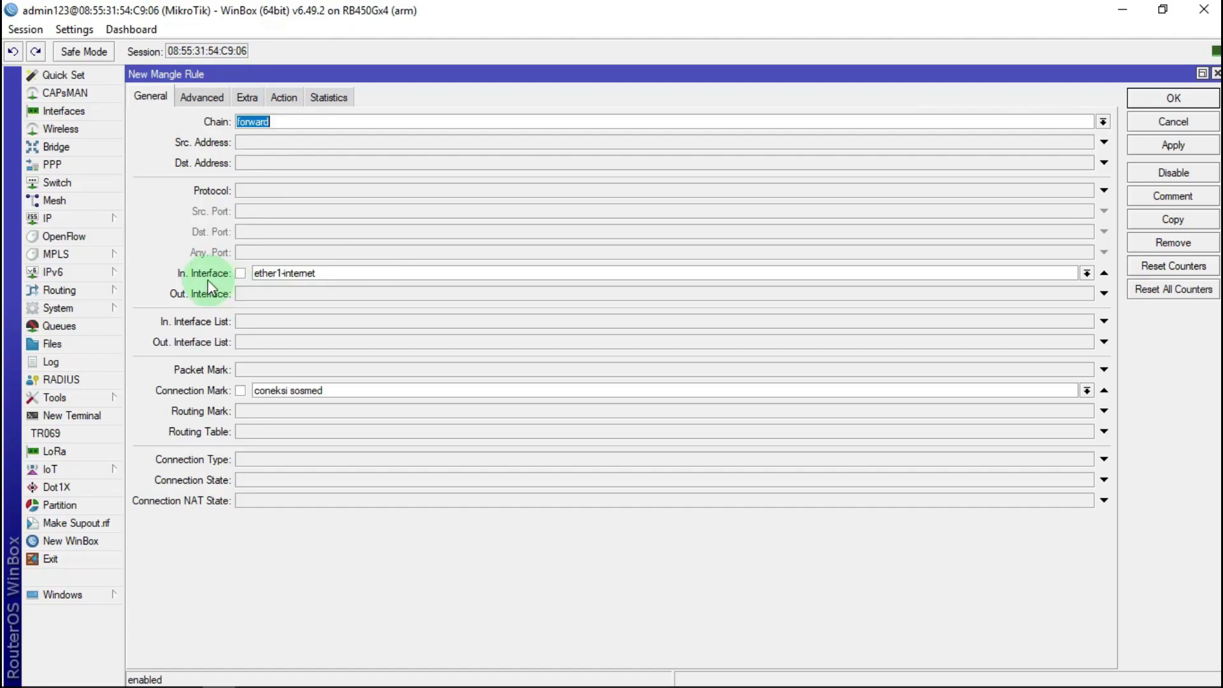
left_click(1104, 273)
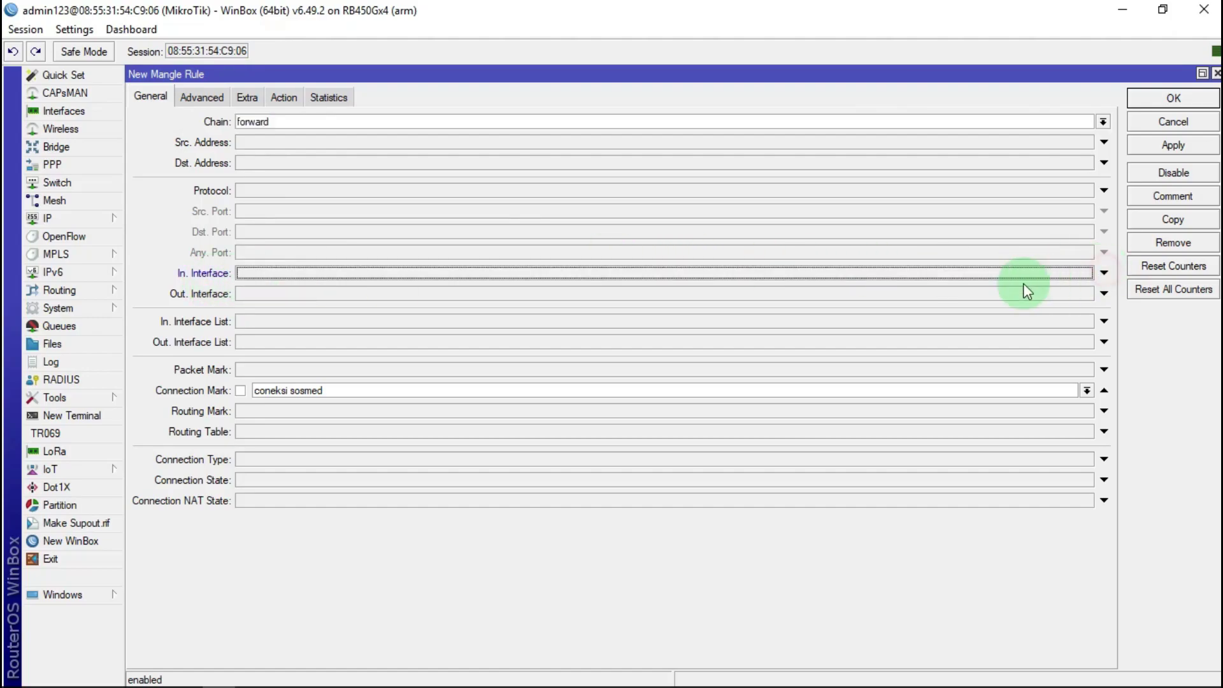
left_click(1017, 295)
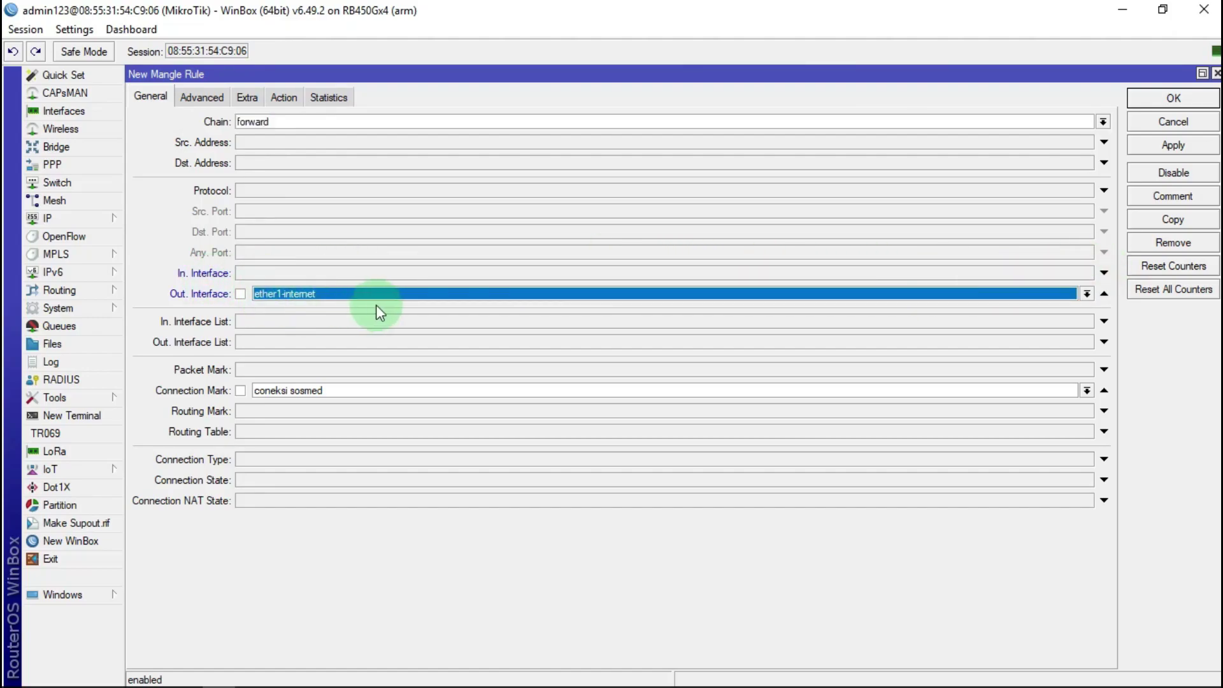
Step: Change the duplicated rule's new packet mark to "paket sosmed up" and save the rule
left_click(284, 97)
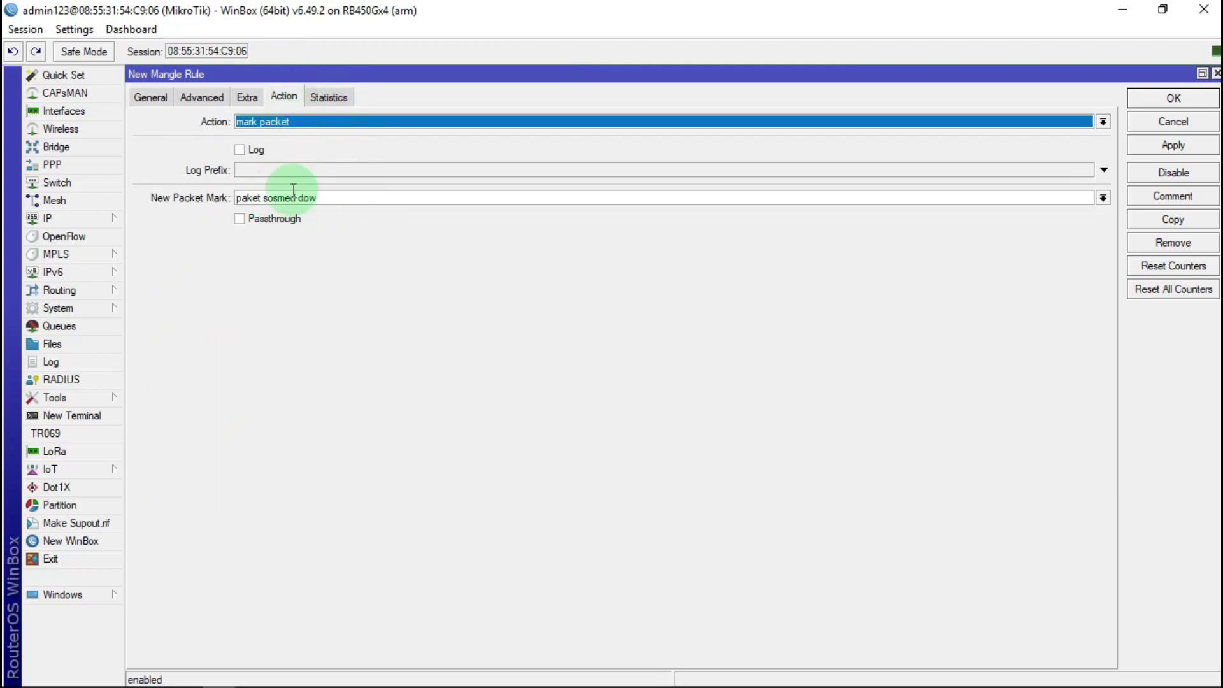
left_click(337, 198)
key("BackSpace")
key("BackSpace")
key("BackSpace")
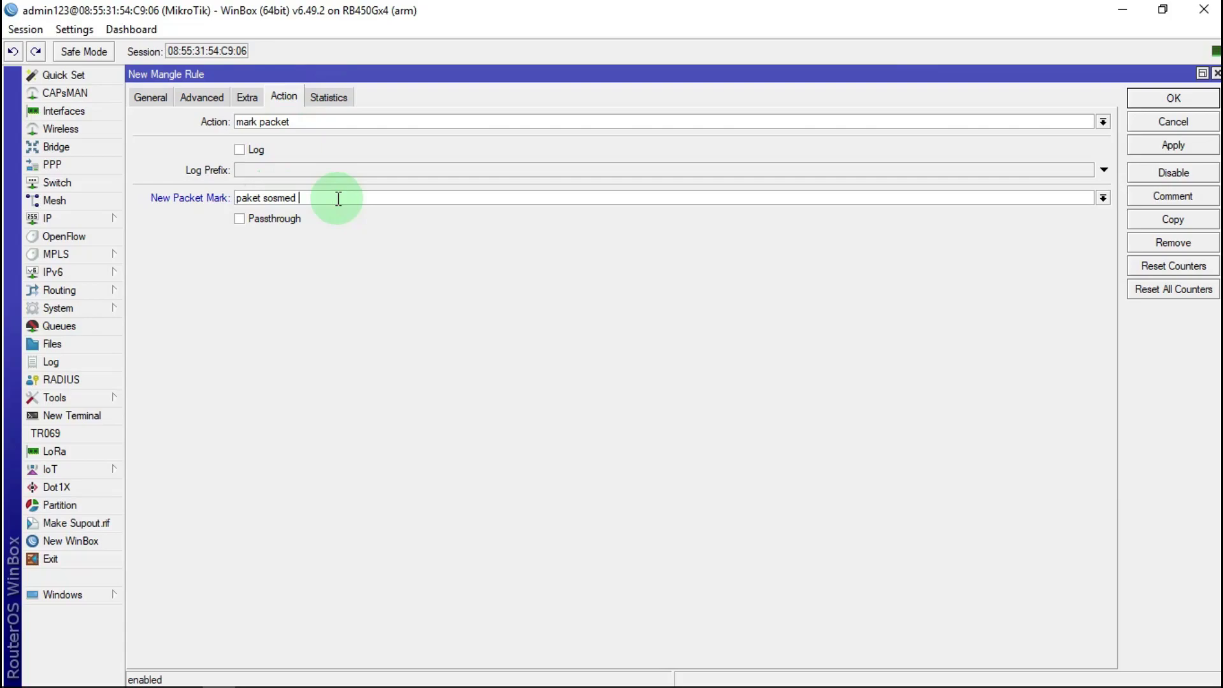
type("up")
left_click(1172, 144)
left_click(1186, 100)
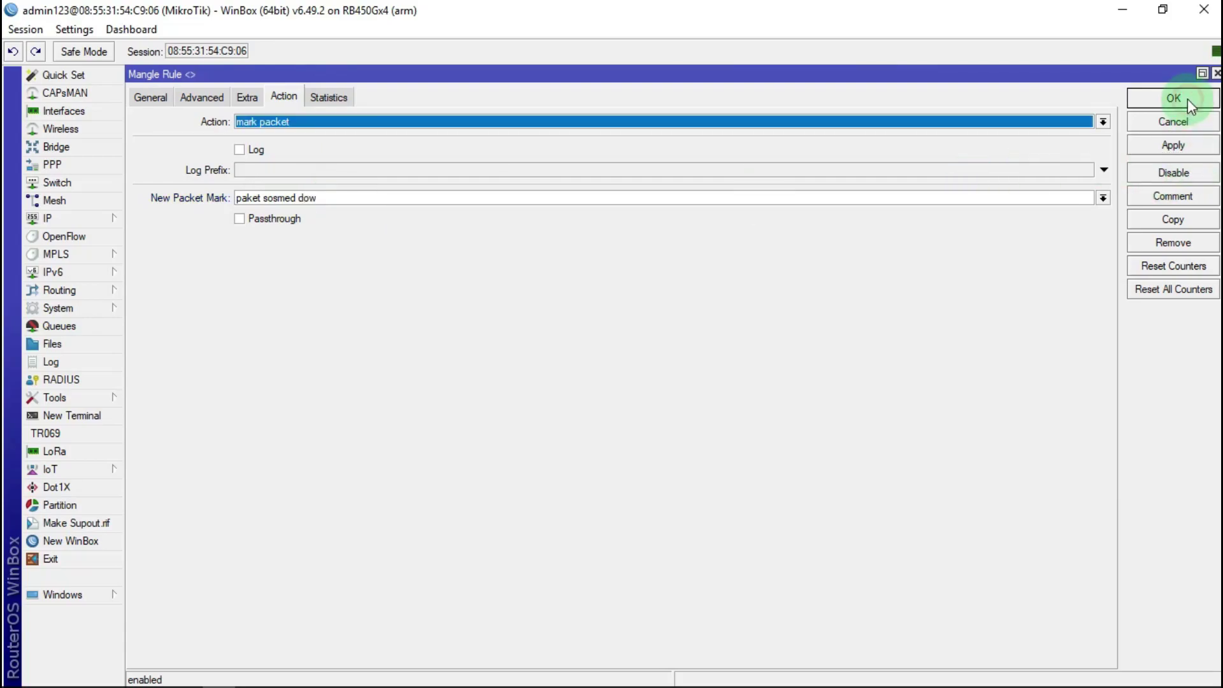
left_click(1188, 99)
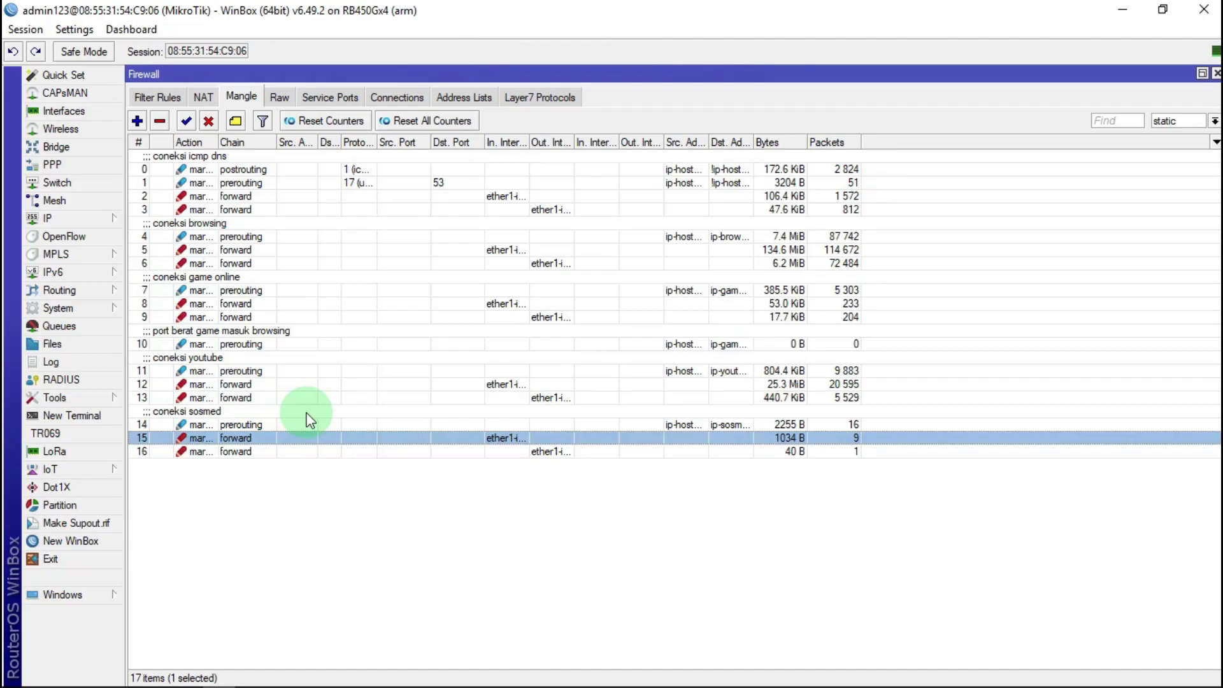
Step: Create a queue named "GLOBAL TRAFIK" in the queue tree with parent global, and save it
left_click(255, 100)
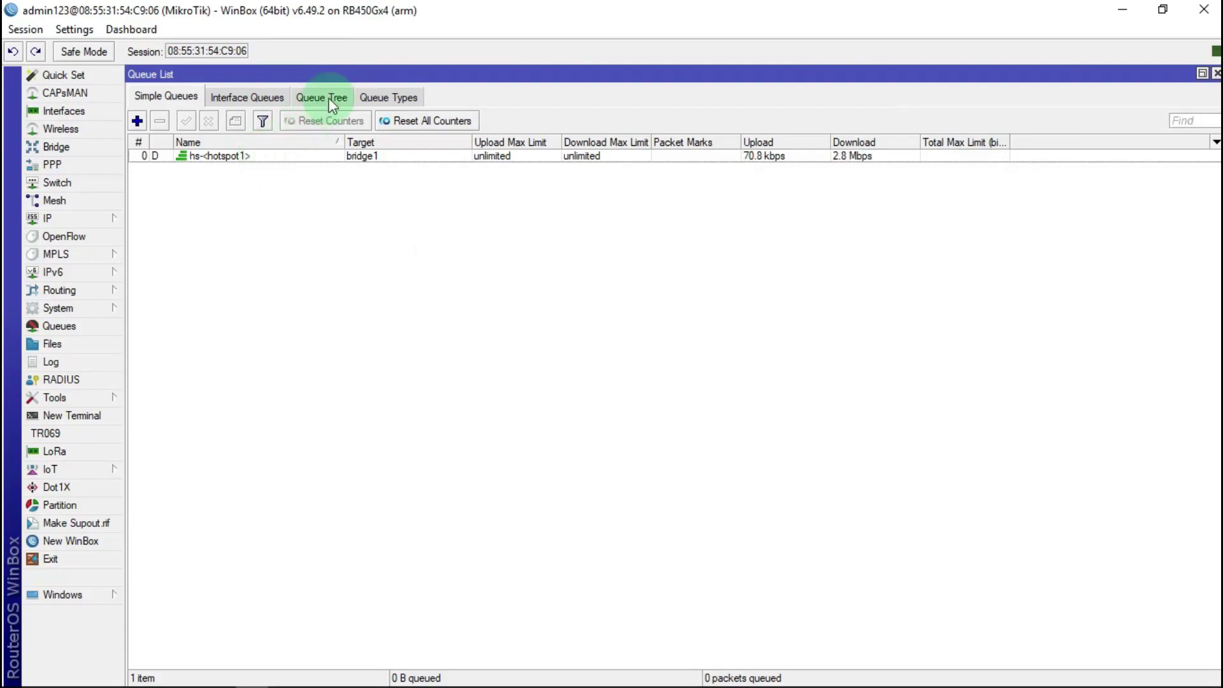
left_click(327, 97)
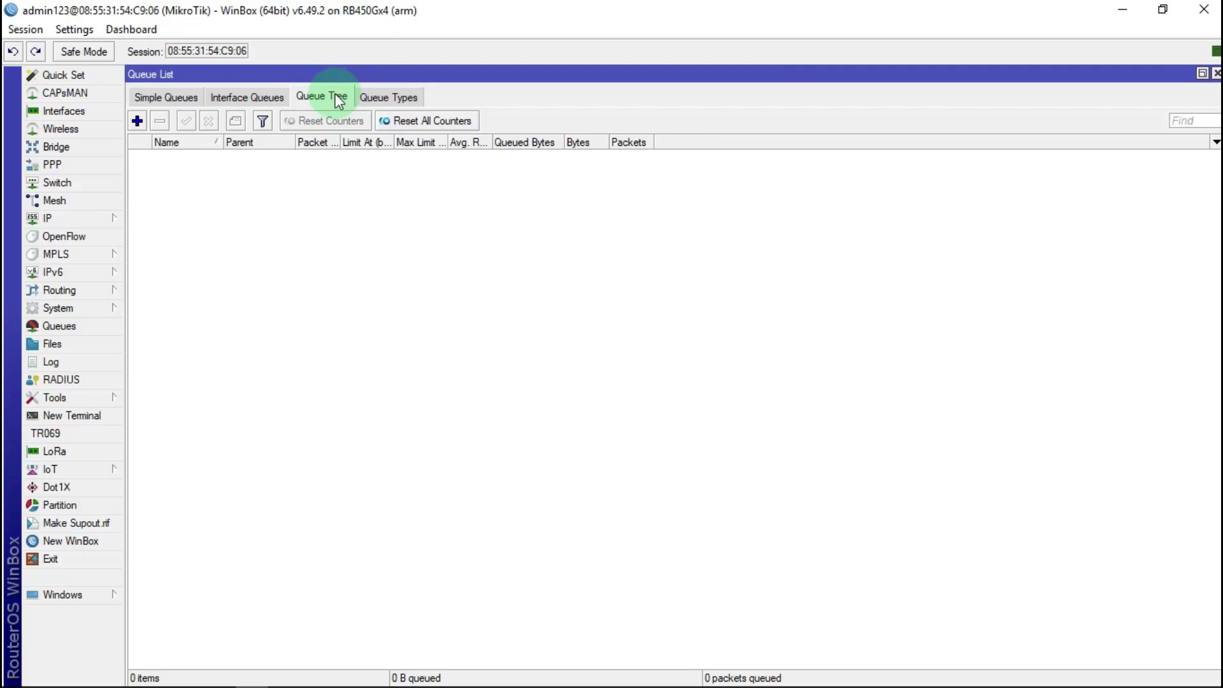
left_click(137, 121)
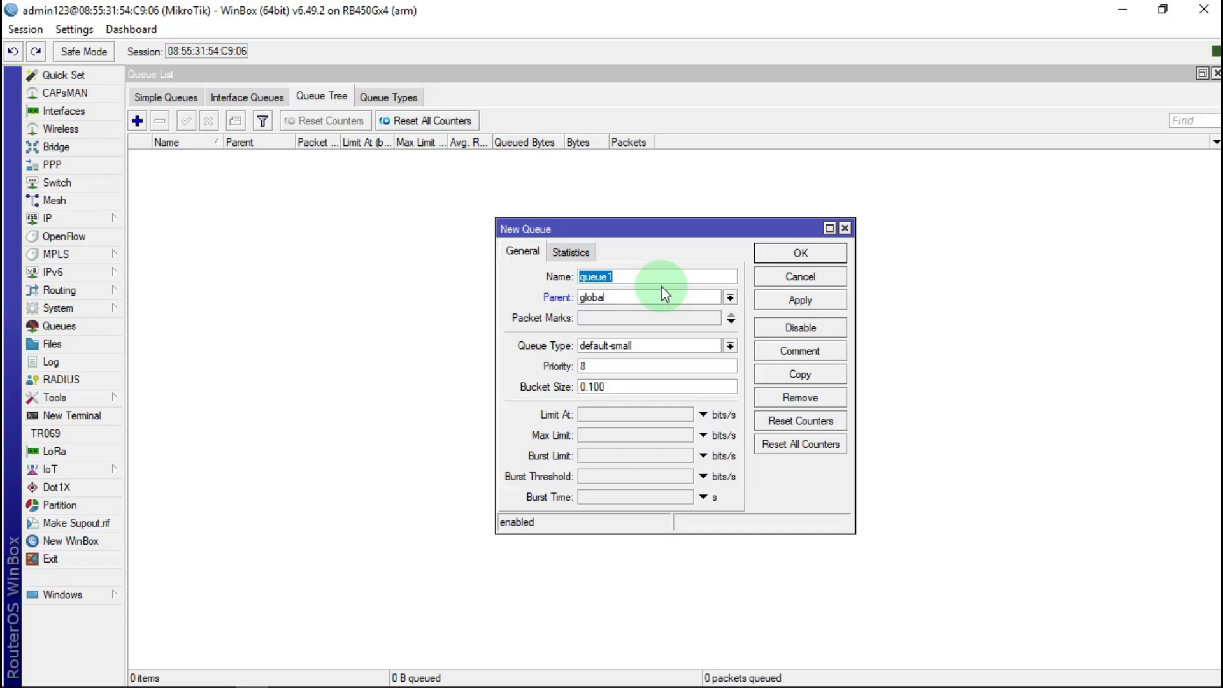
type("GLOB.AL TRAFIK")
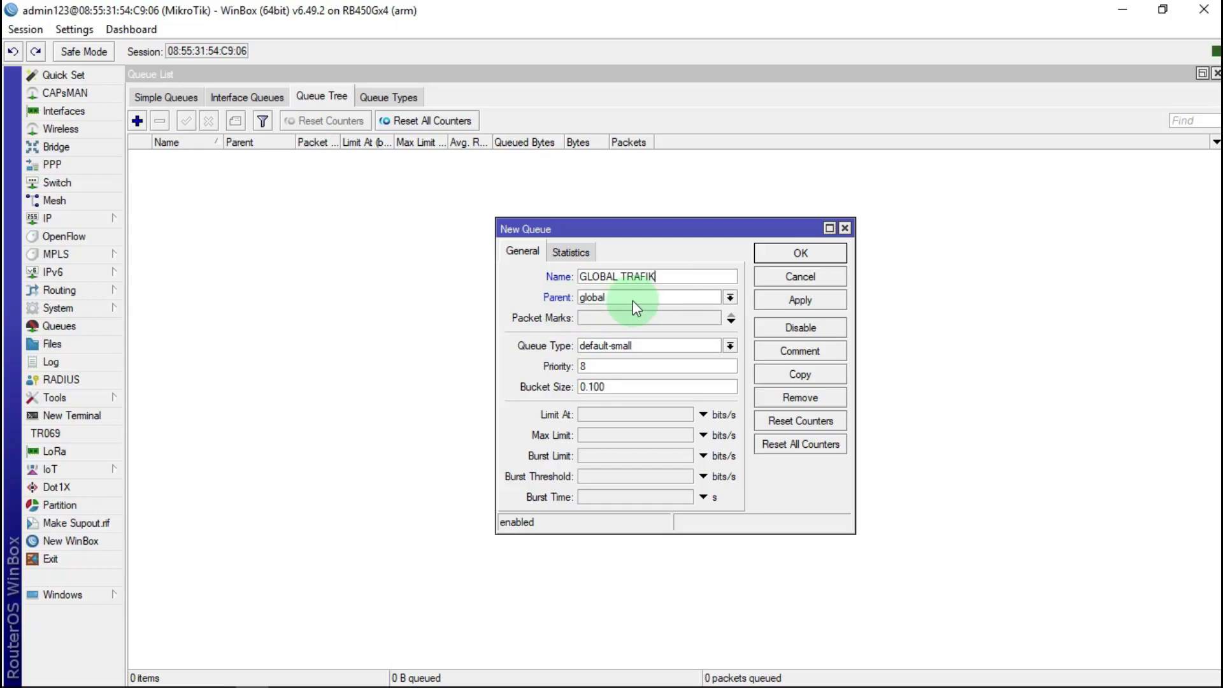
left_click(801, 300)
left_click(822, 251)
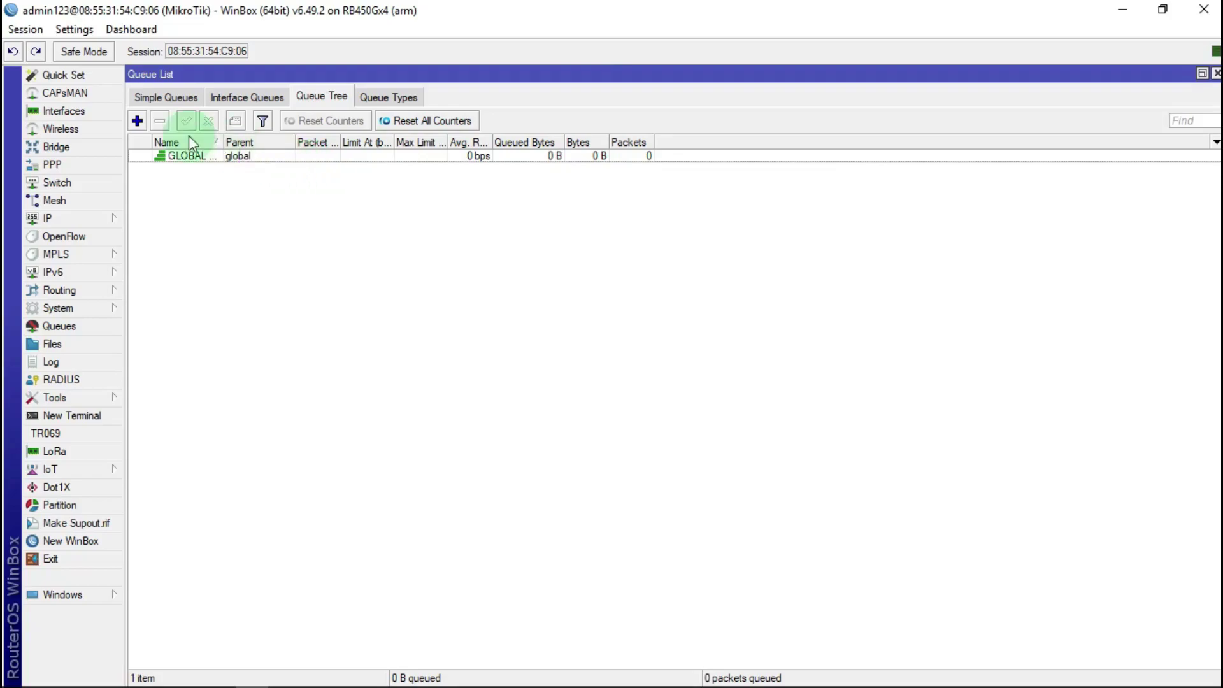
Step: Add a queue named "GLOBAL DOW" under parent GLOBAL TRAFIK with a max limit of 20M, and save it
left_click(137, 122)
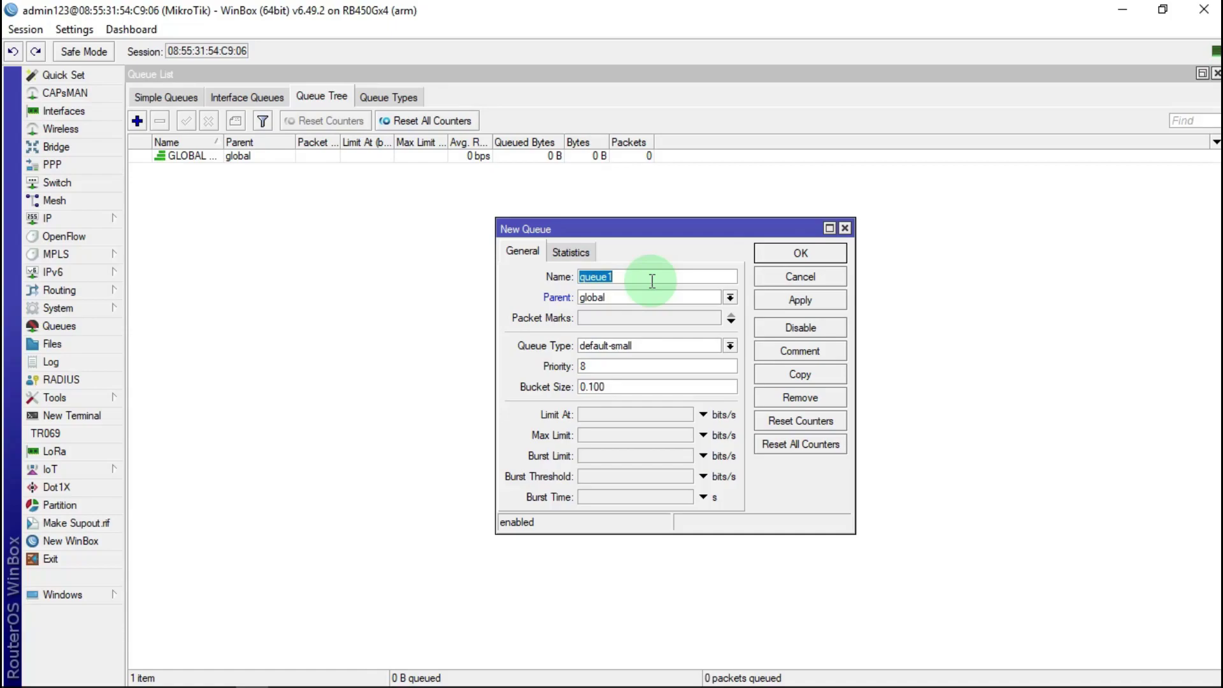
type("GLOBAL DOW")
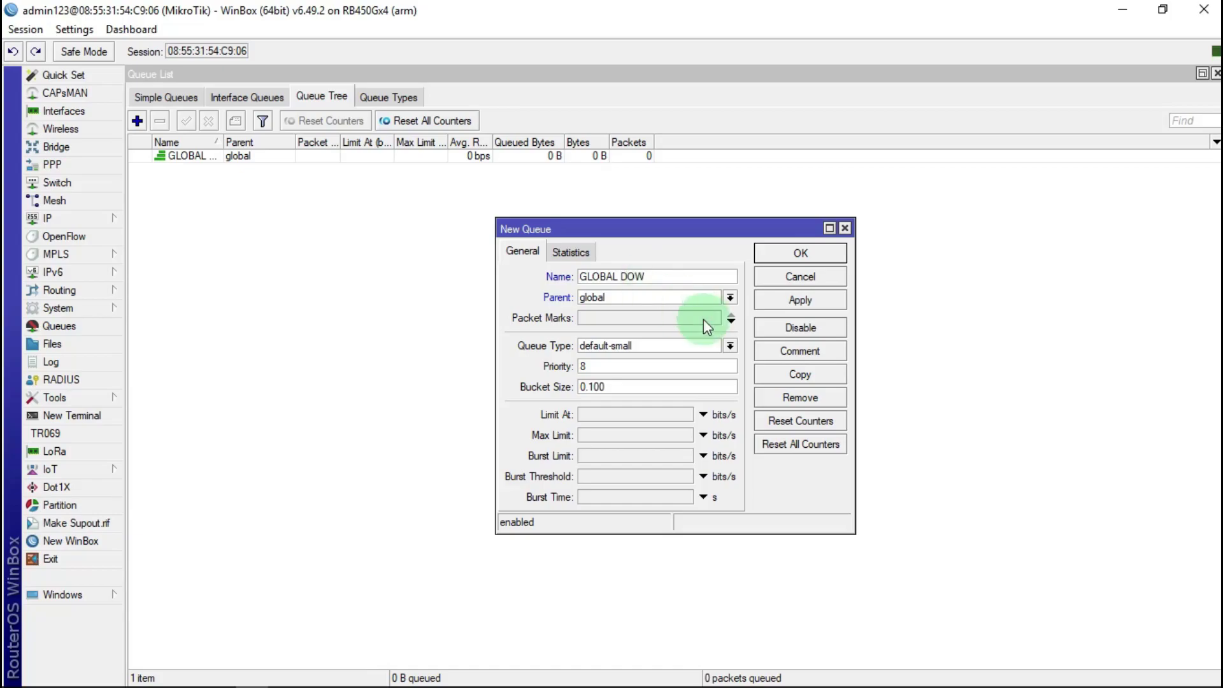
left_click(730, 297)
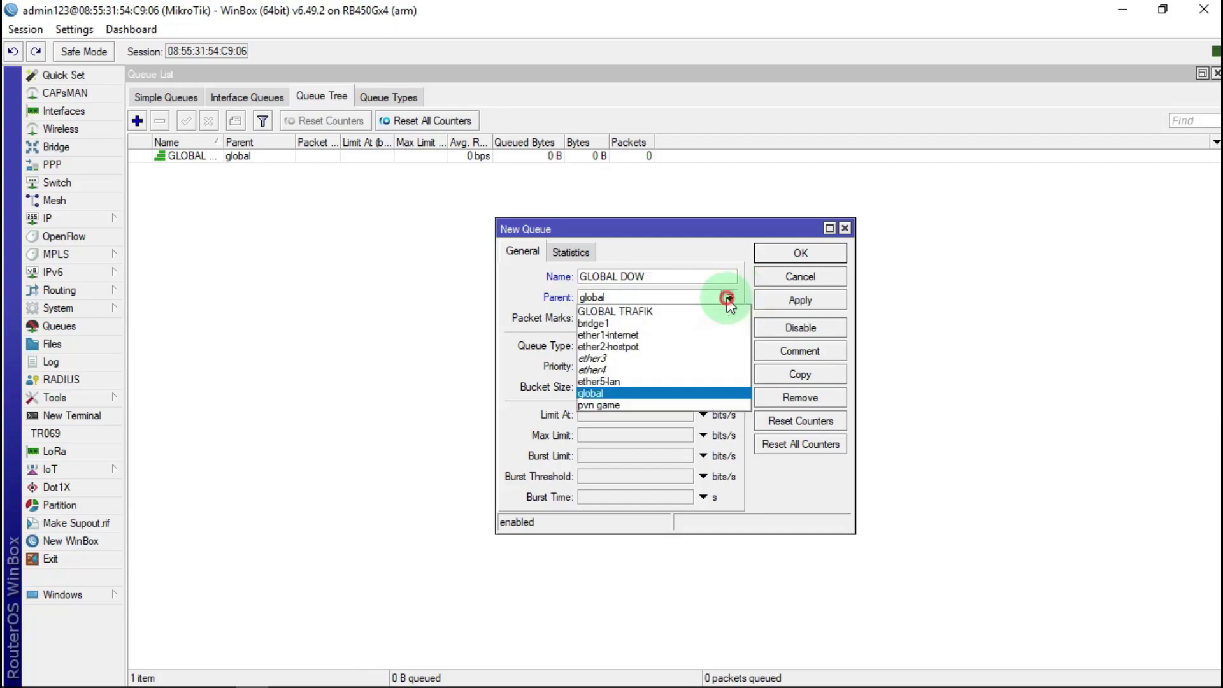
left_click(640, 311)
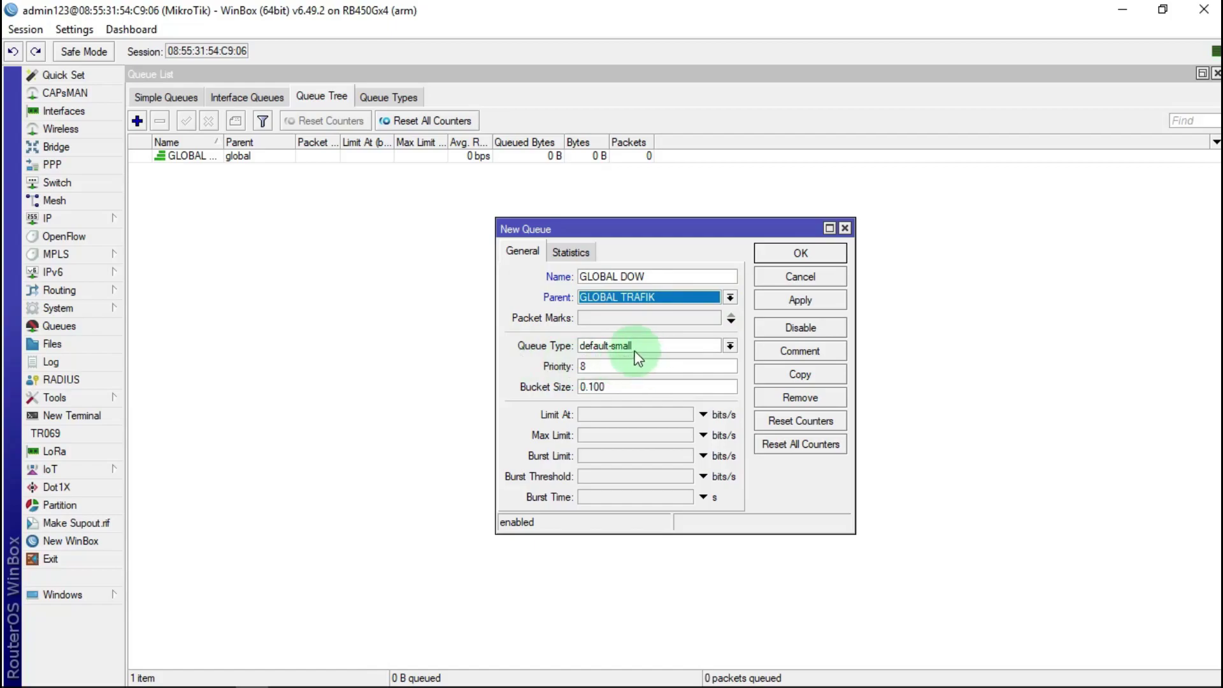
left_click(600, 435)
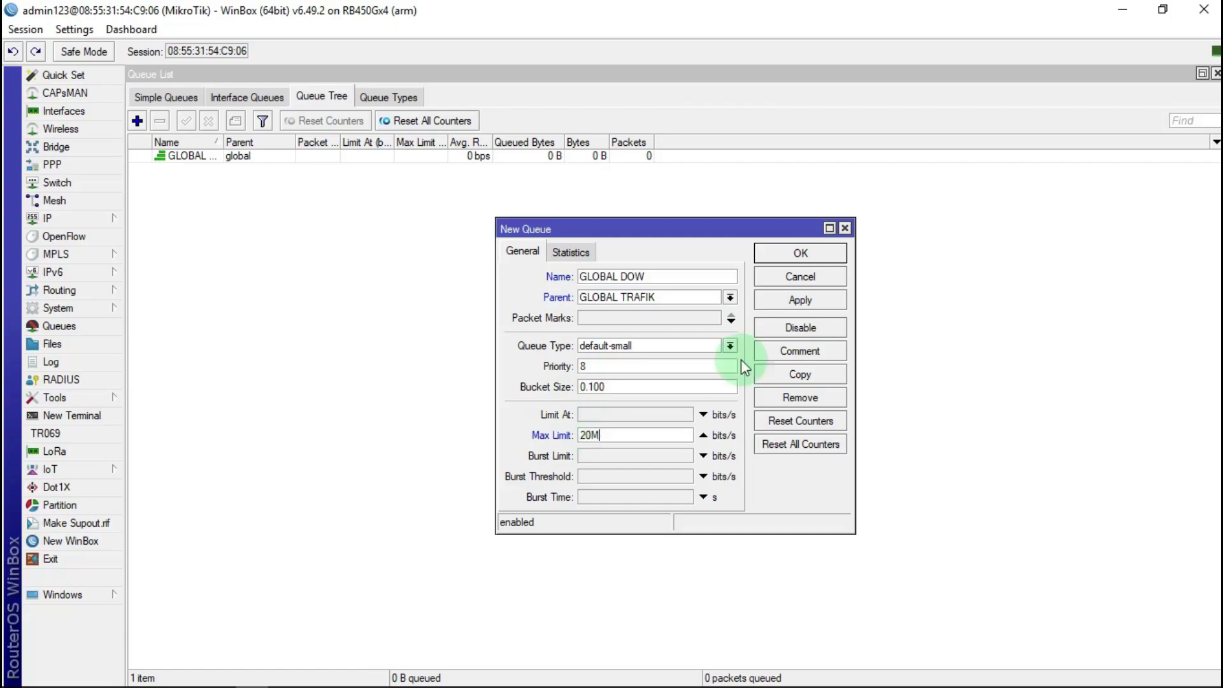
left_click(820, 299)
left_click(811, 253)
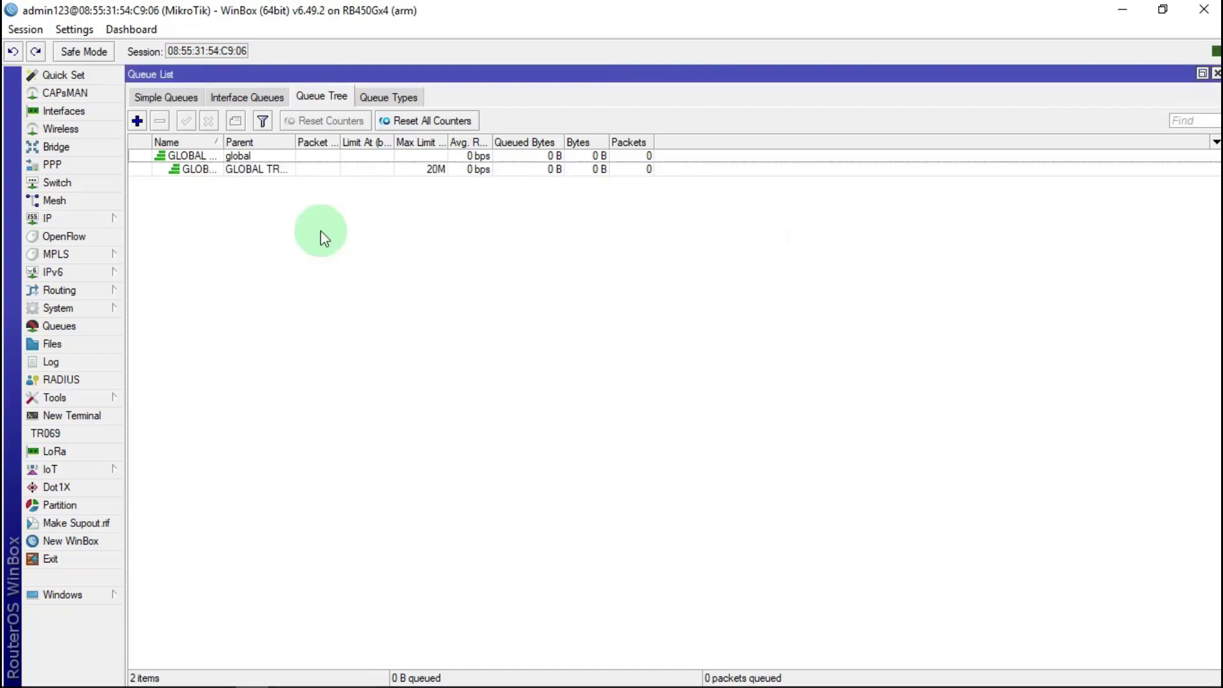
Step: Widen the Parent and Name columns, then rename the GLOBAL DOW queue to "1.GLOBAL DOW" and save it
left_click_drag(295, 139, 373, 140)
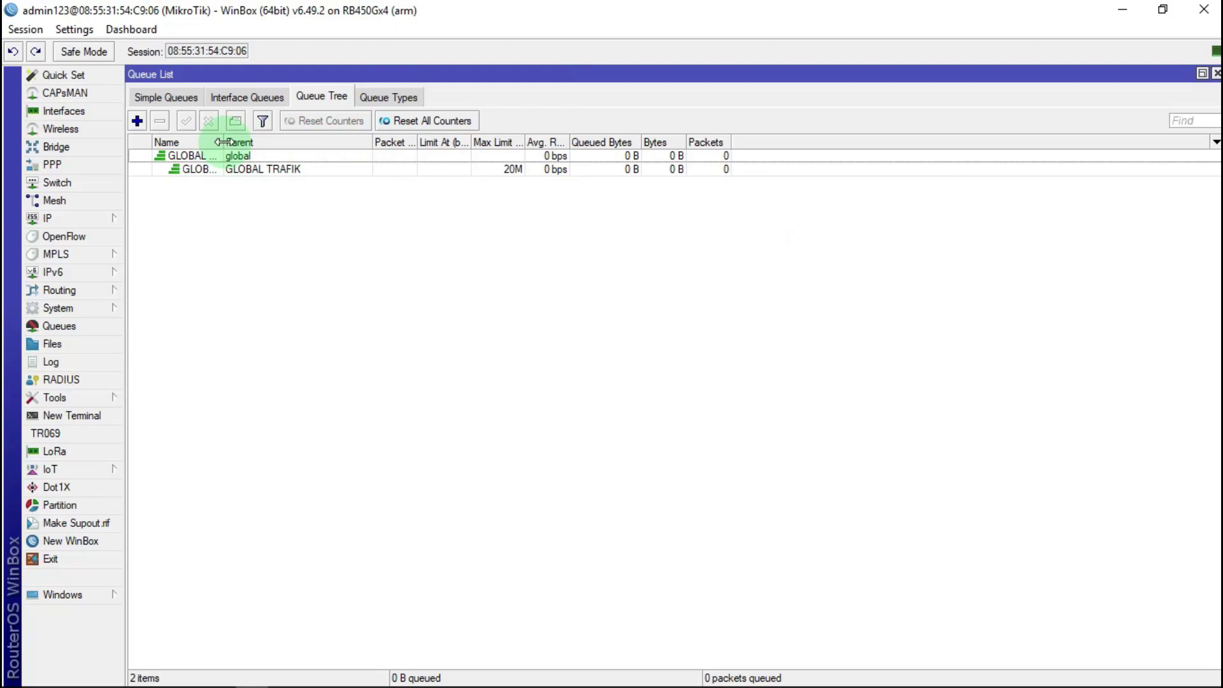
left_click_drag(223, 142, 294, 150)
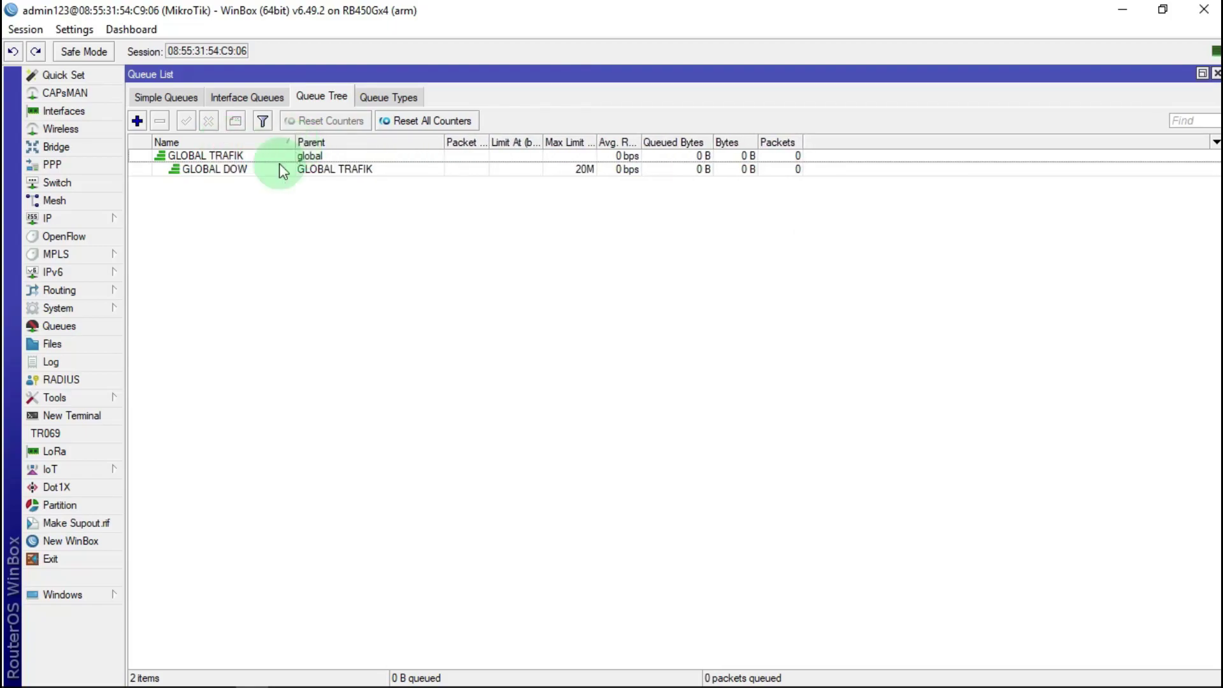
double_click(214, 169)
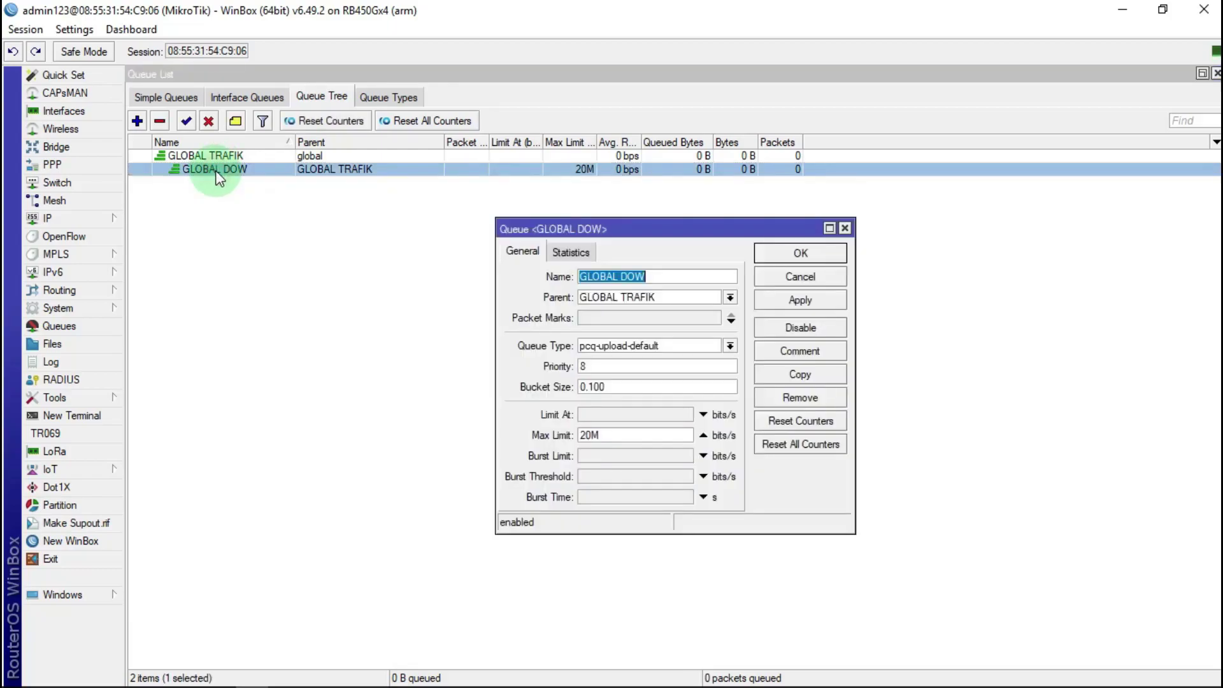
left_click(578, 277)
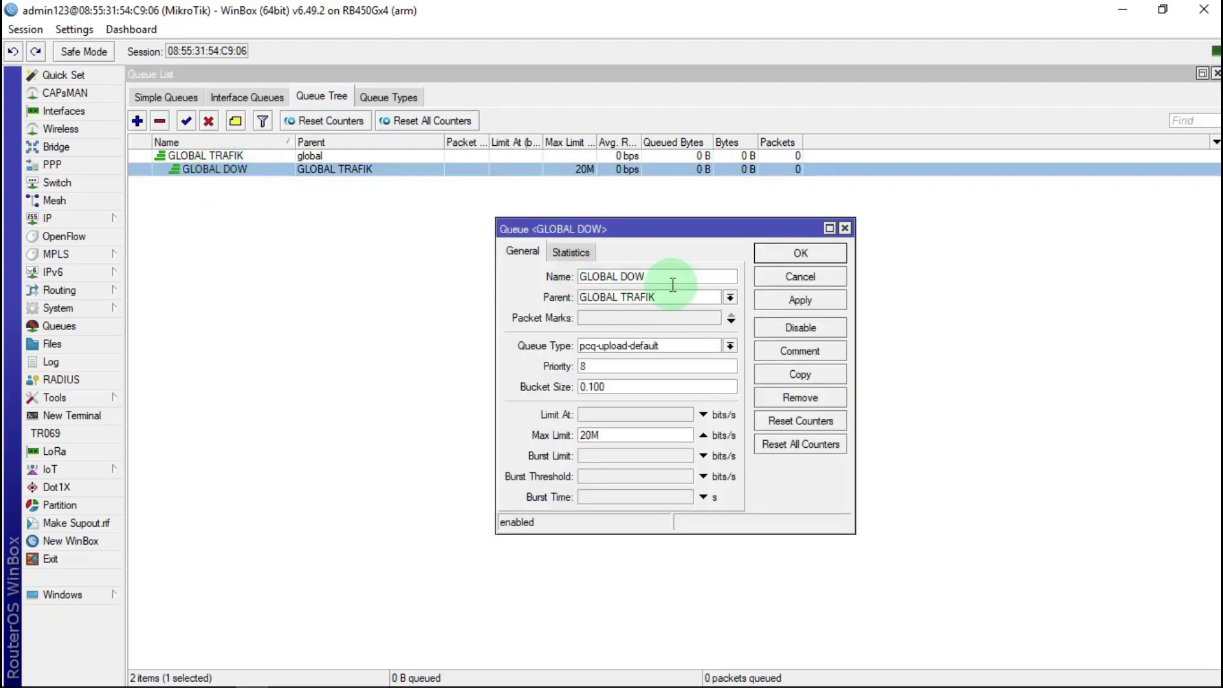
type("1.")
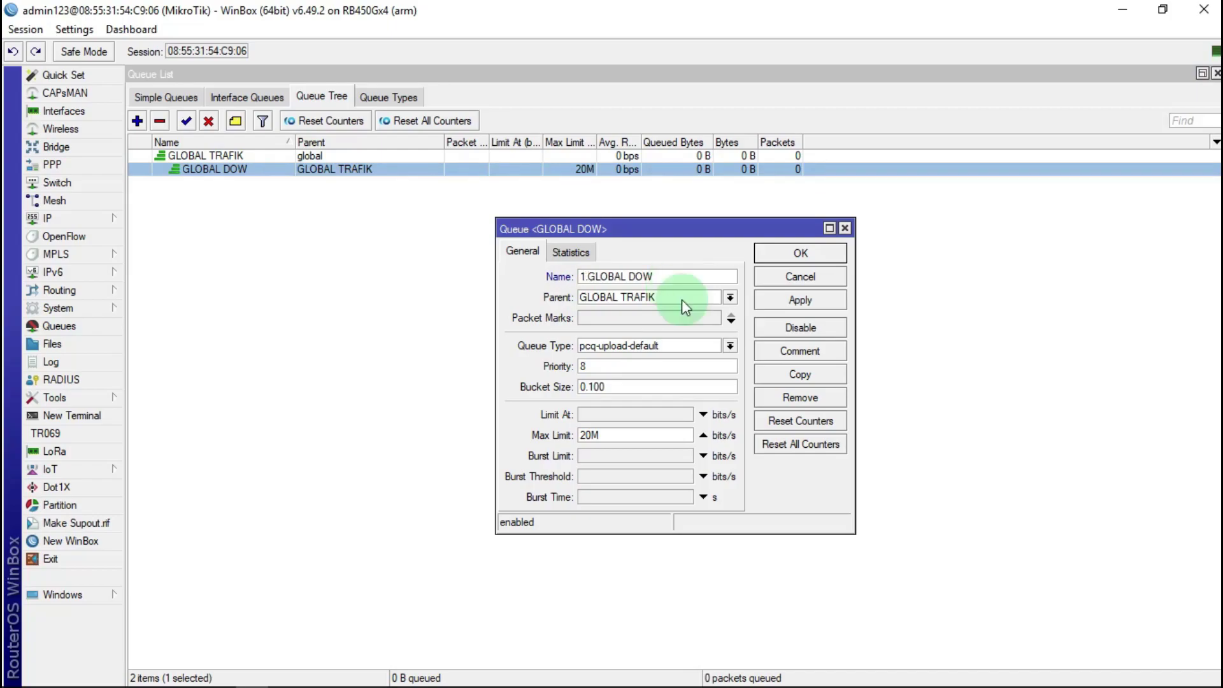
left_click(796, 253)
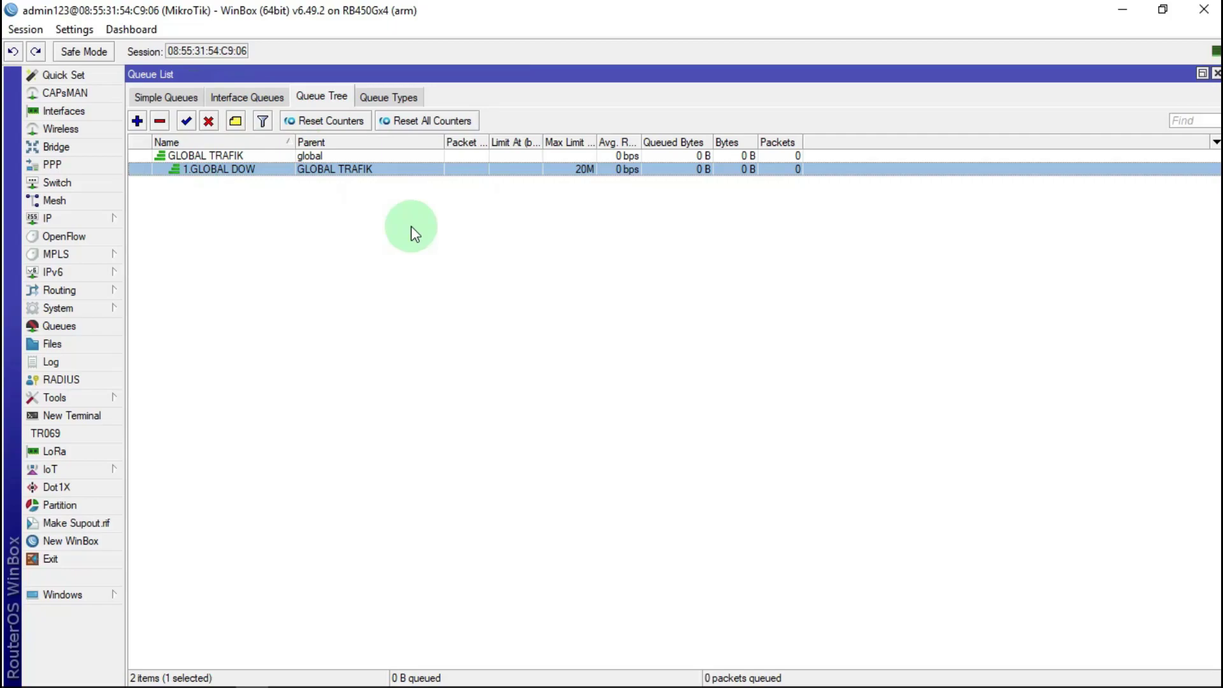
Step: Start a new queue named "2.ICMP DNS DOW" with 1.GLOBAL DOW as its parent
left_click(137, 123)
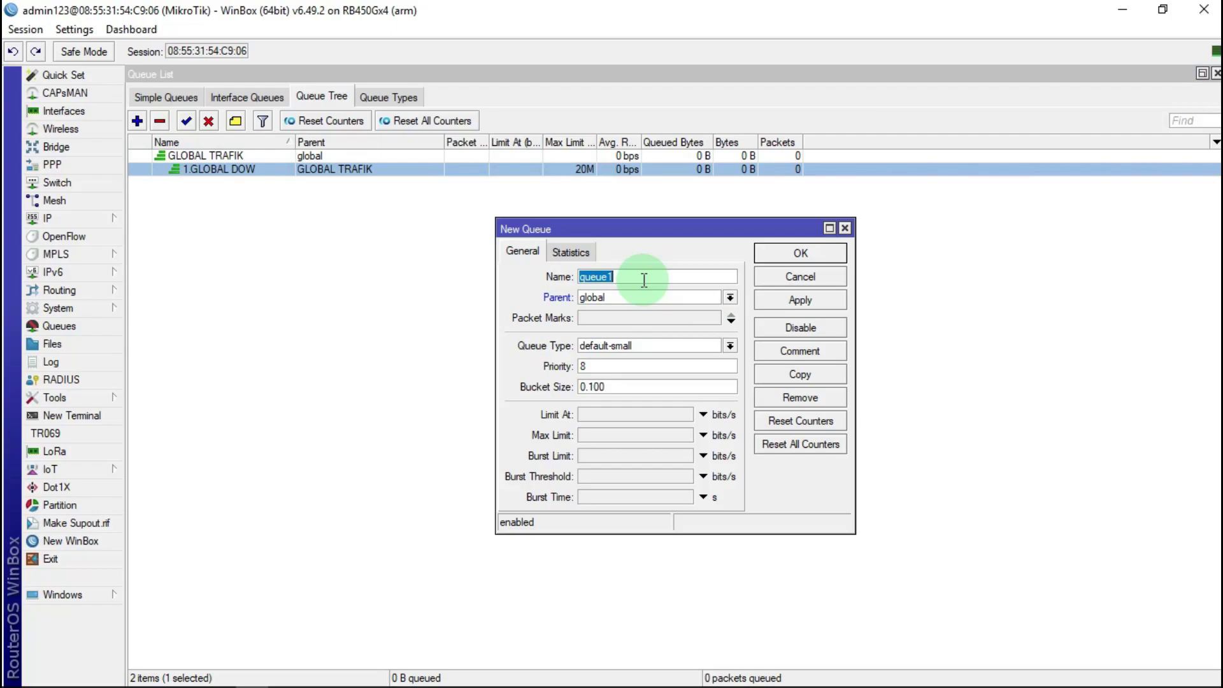
type("l")
type("C")
type("MP")
type(" D")
type("NS ")
type("DO")
type("W")
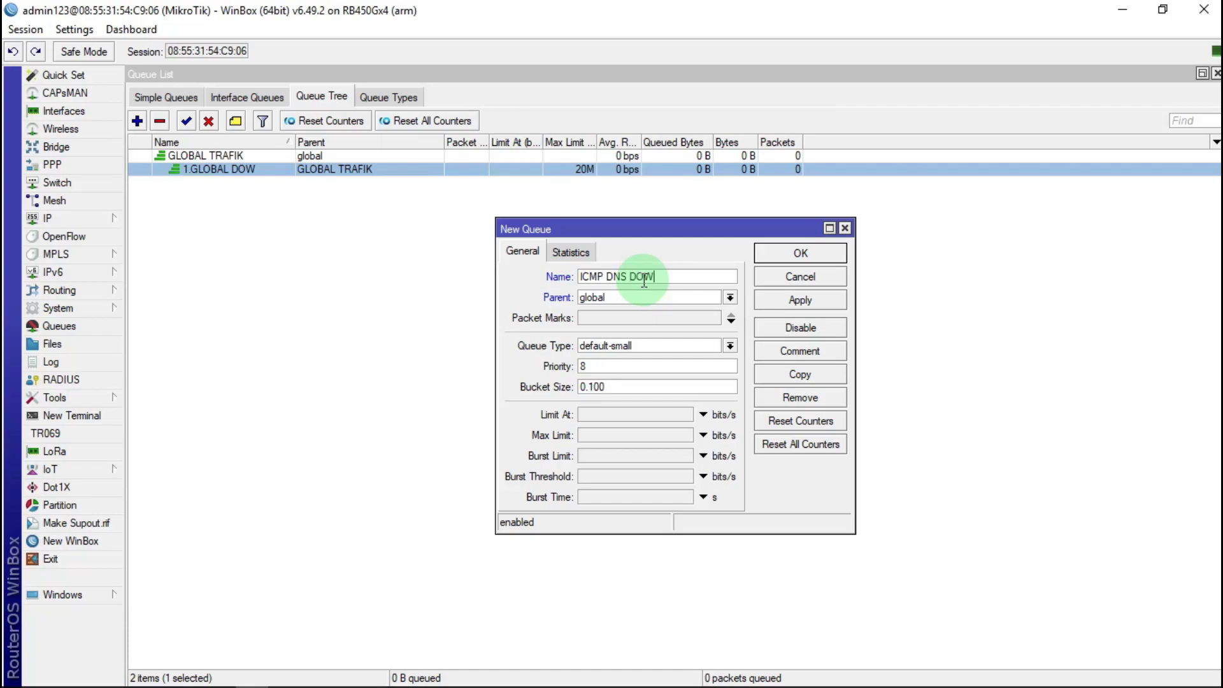
left_click(580, 276)
type("2")
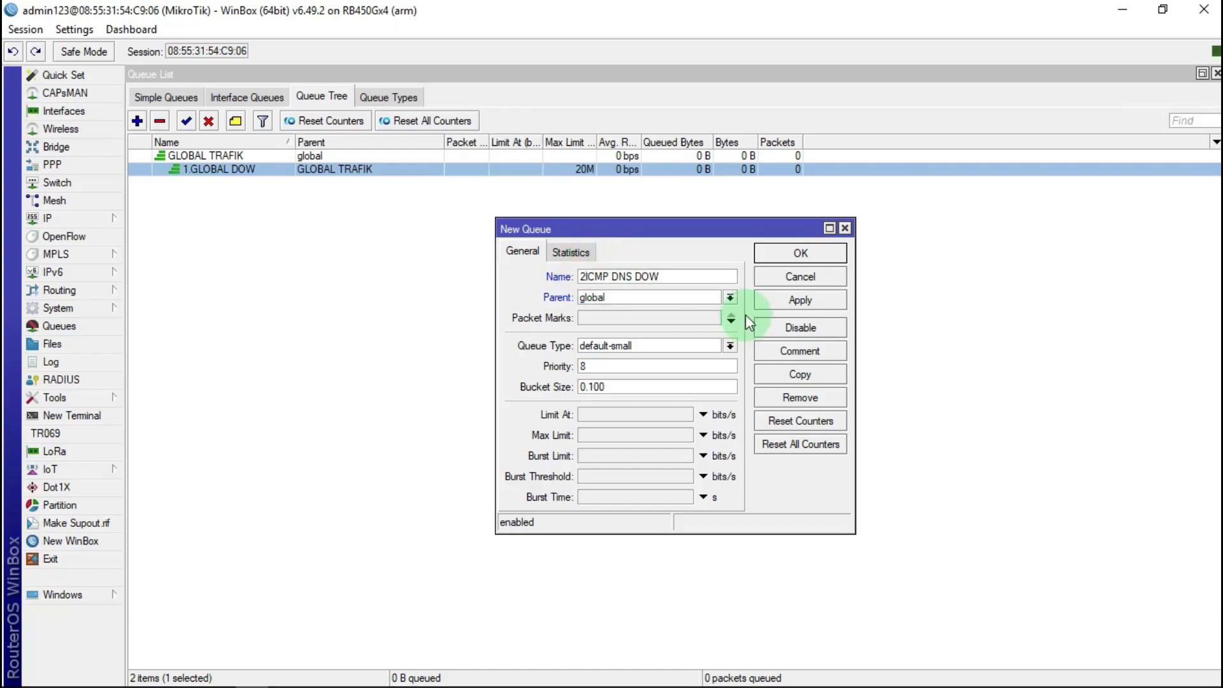
type(".")
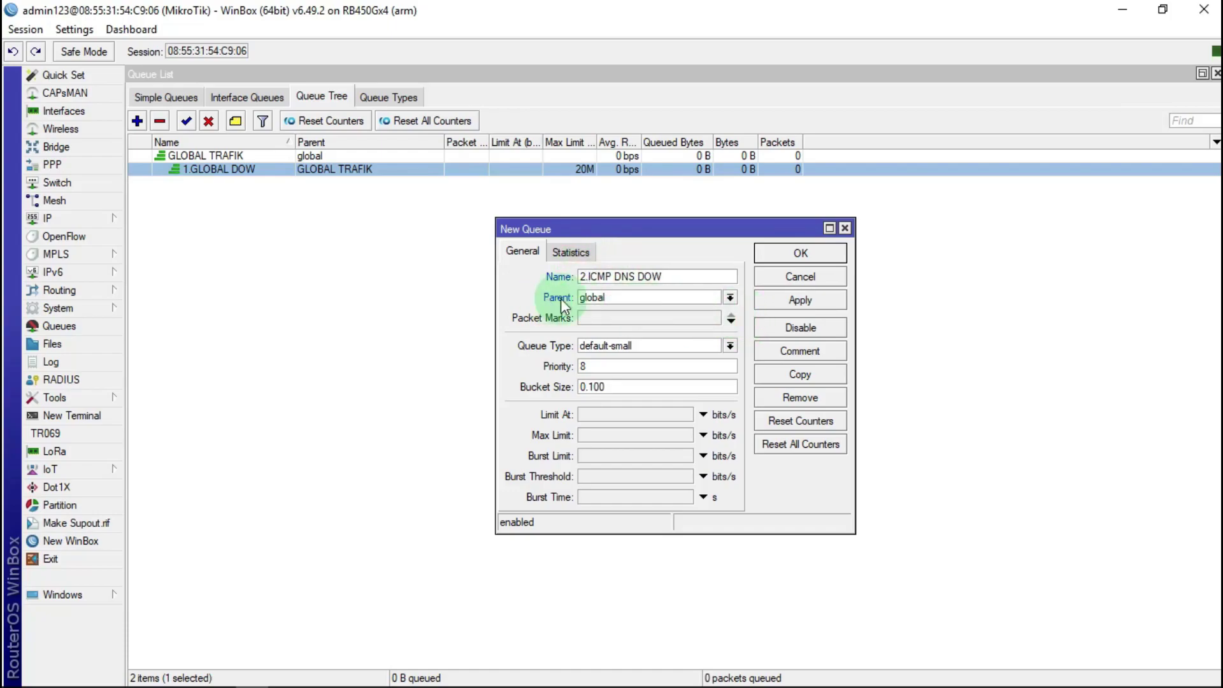
left_click(730, 298)
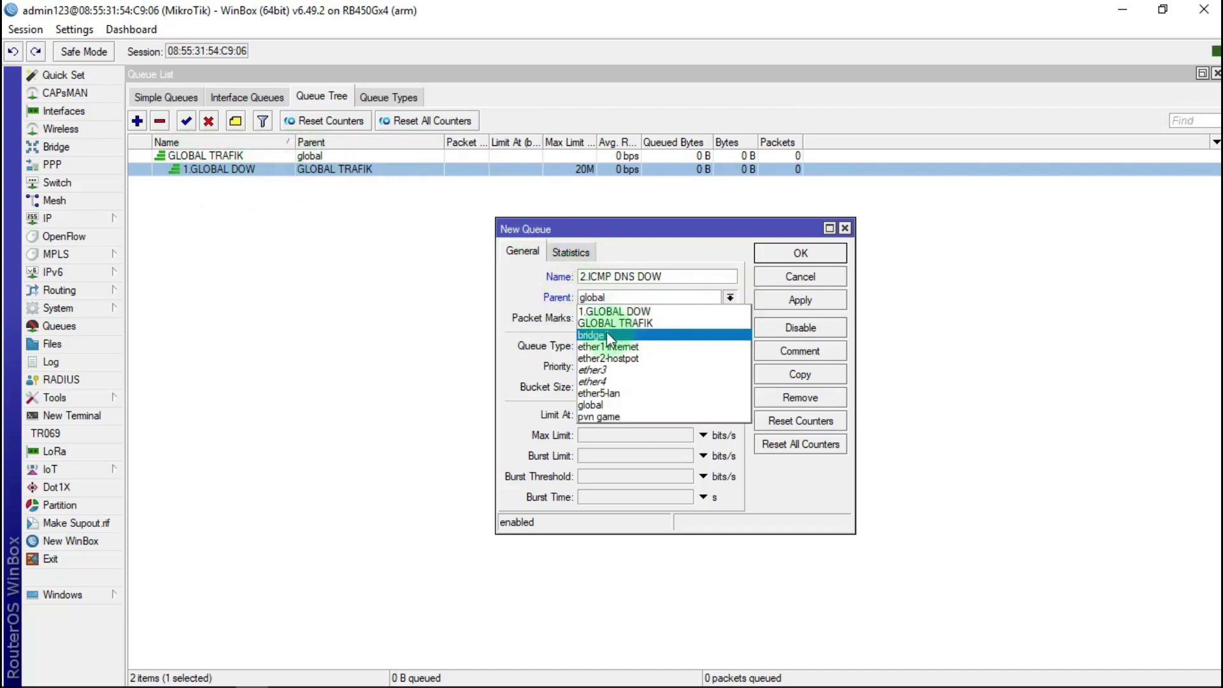
left_click(622, 309)
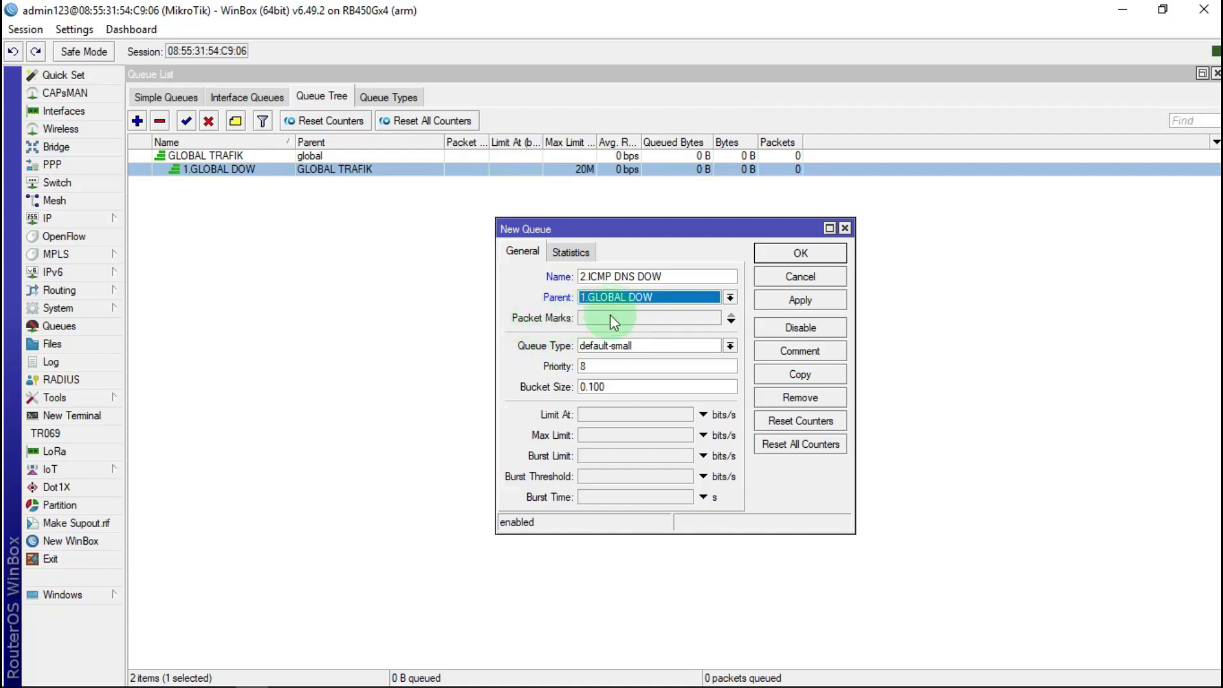
Step: Assign packet mark "paket icmp dns dow" and queue type pcq-download-default to the new queue, and save it
left_click(729, 320)
left_click(714, 317)
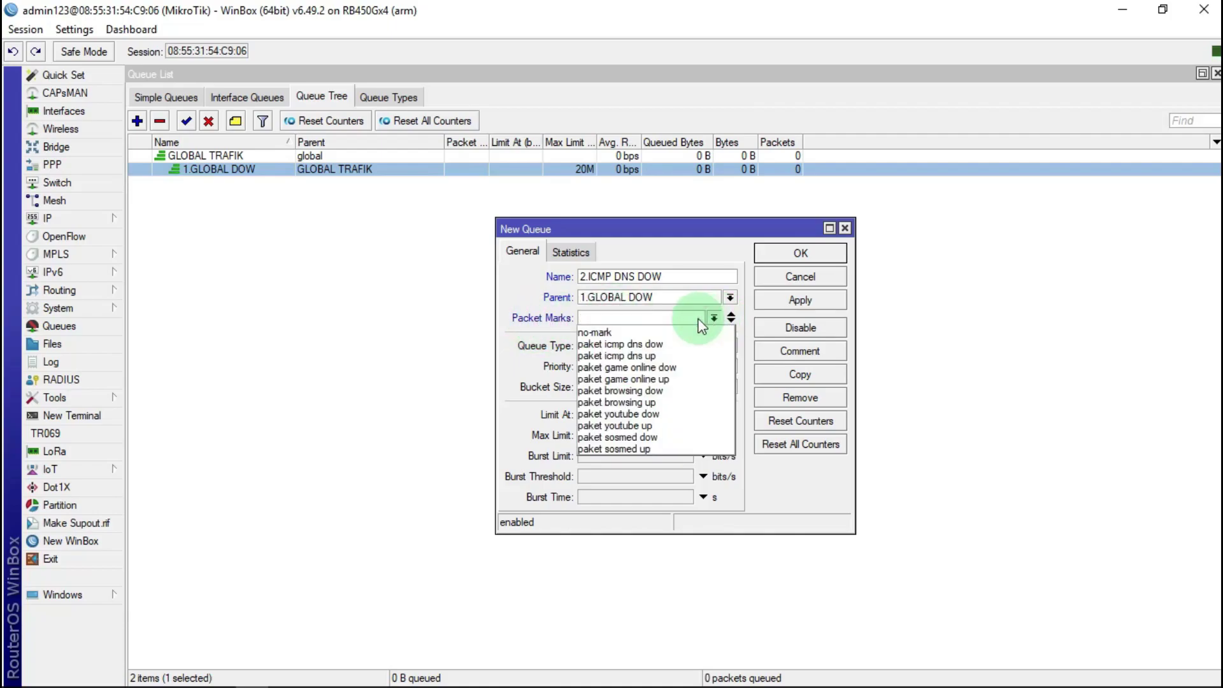
left_click(602, 347)
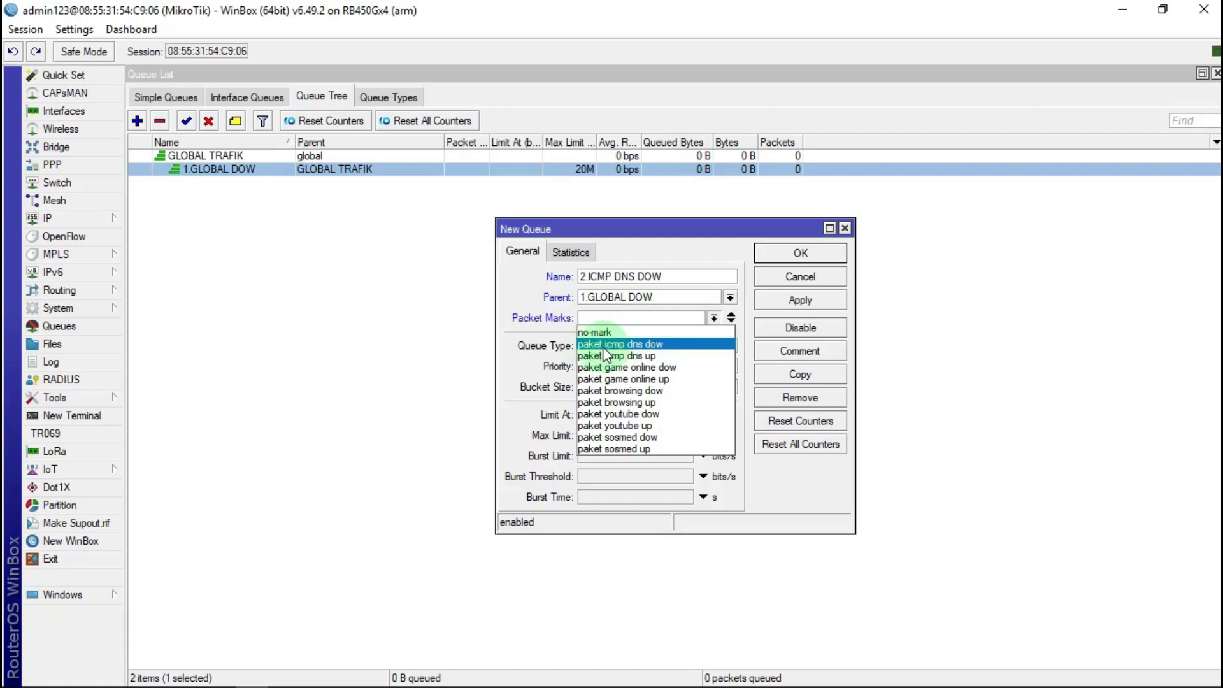
left_click(651, 344)
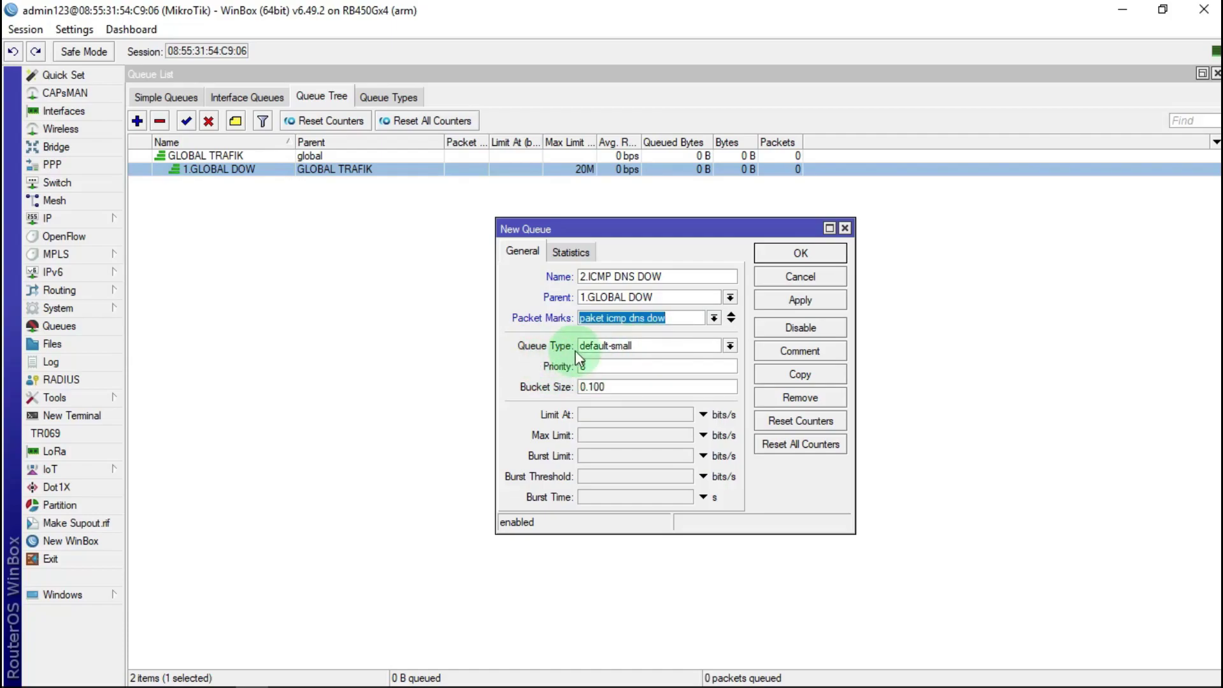
left_click(729, 346)
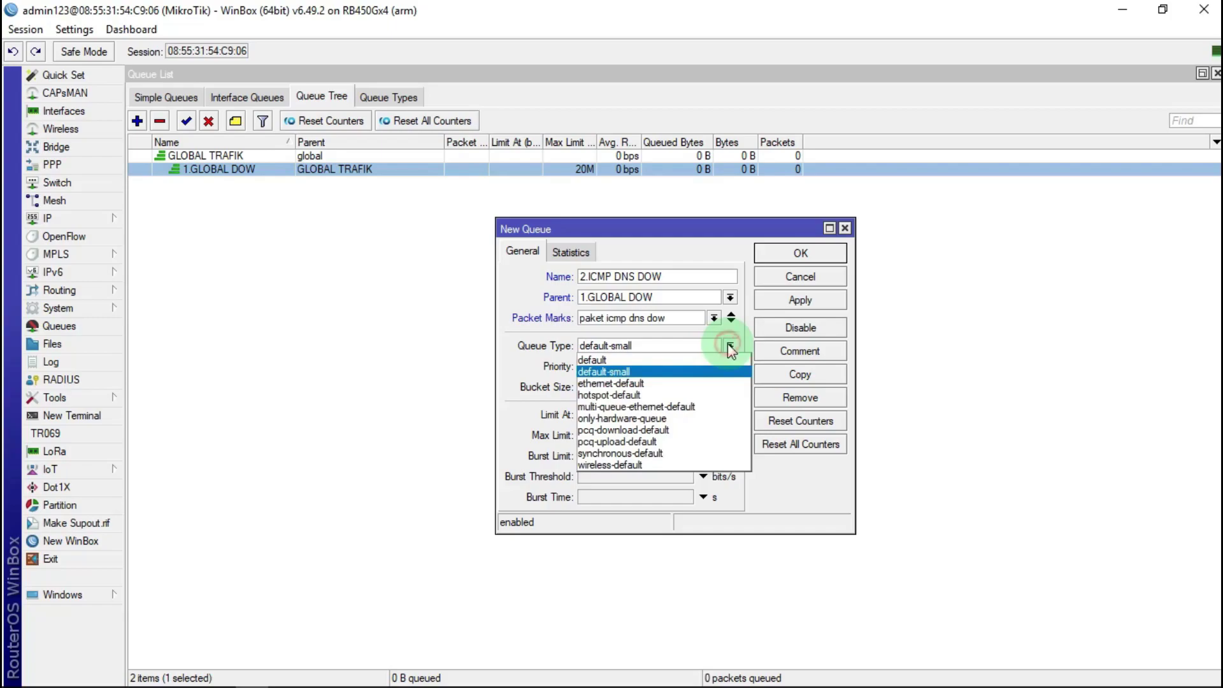
left_click(619, 431)
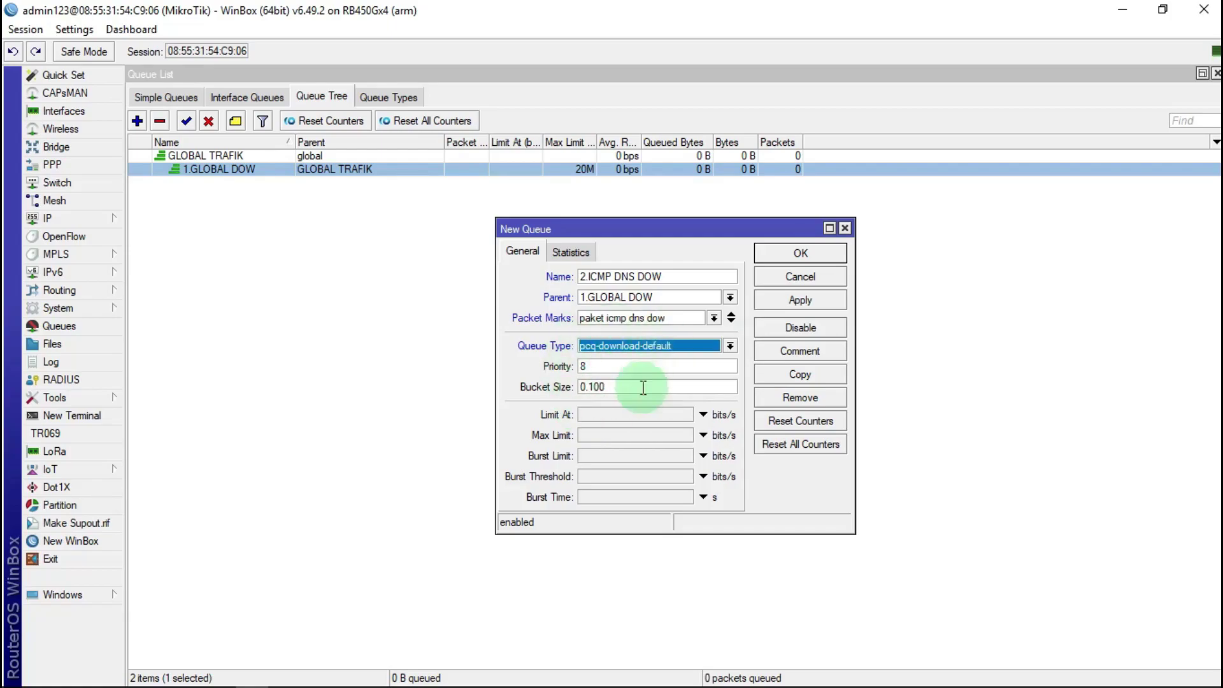
left_click(800, 300)
left_click(804, 254)
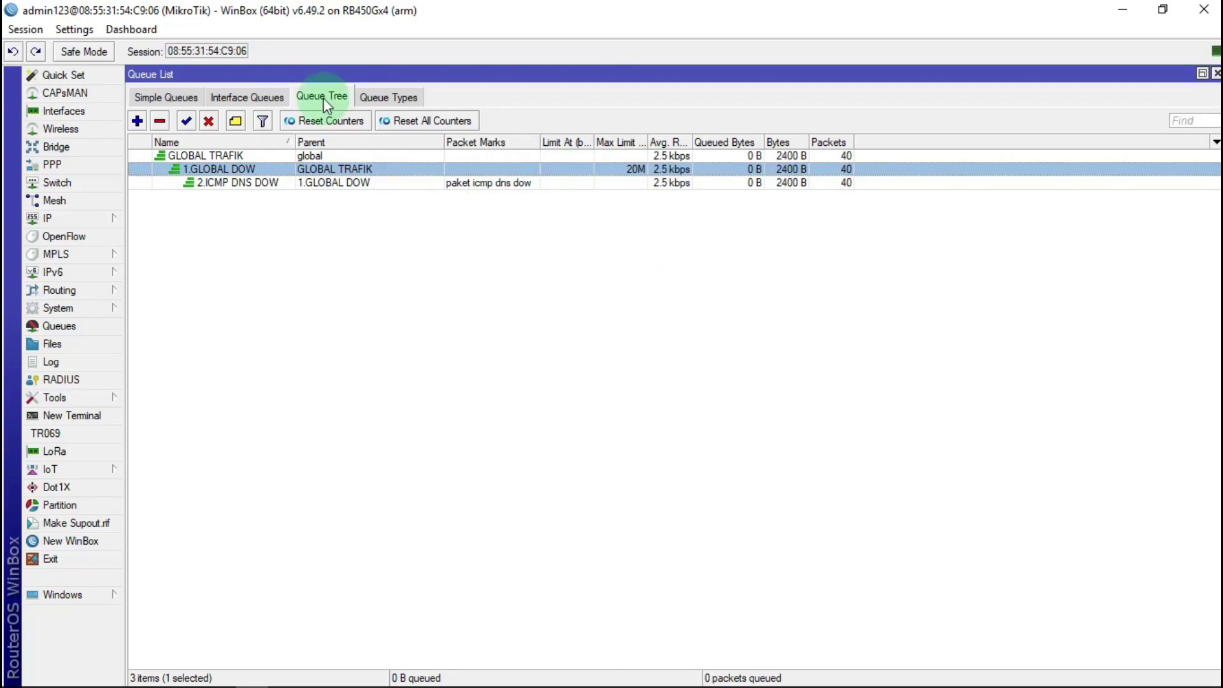
Step: Start a new queue named "3.GAME DOW" with 1.GLOBAL DOW as its parent
left_click(138, 122)
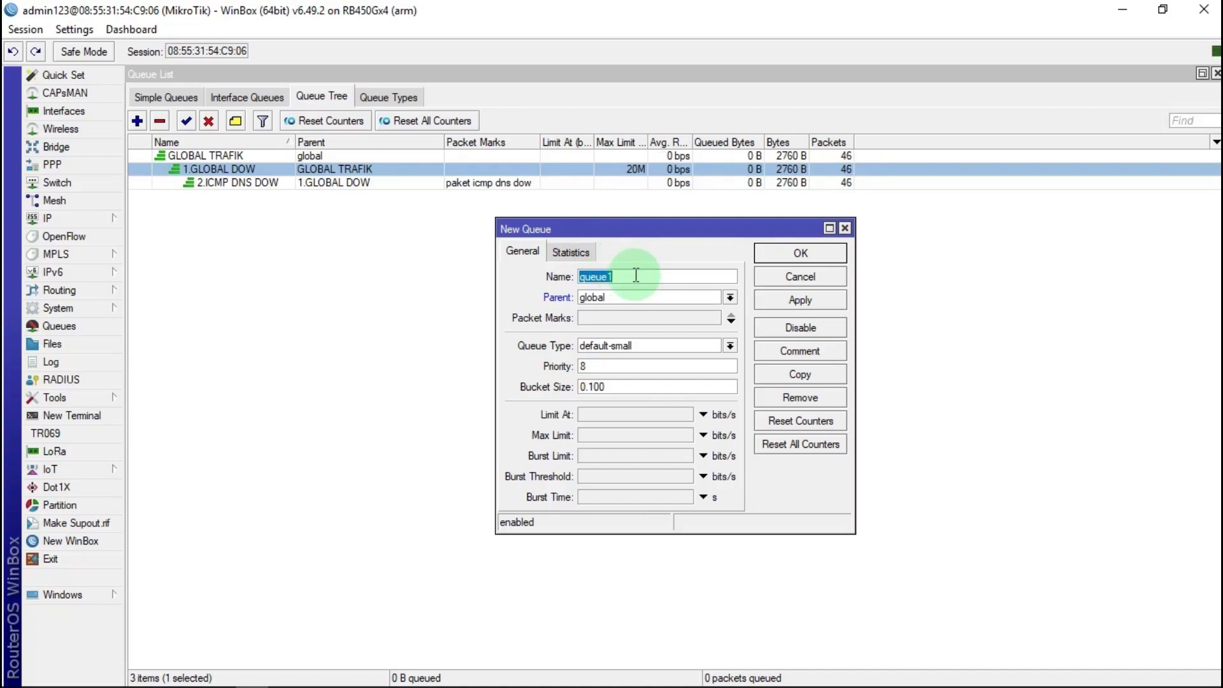
type("GAME DO")
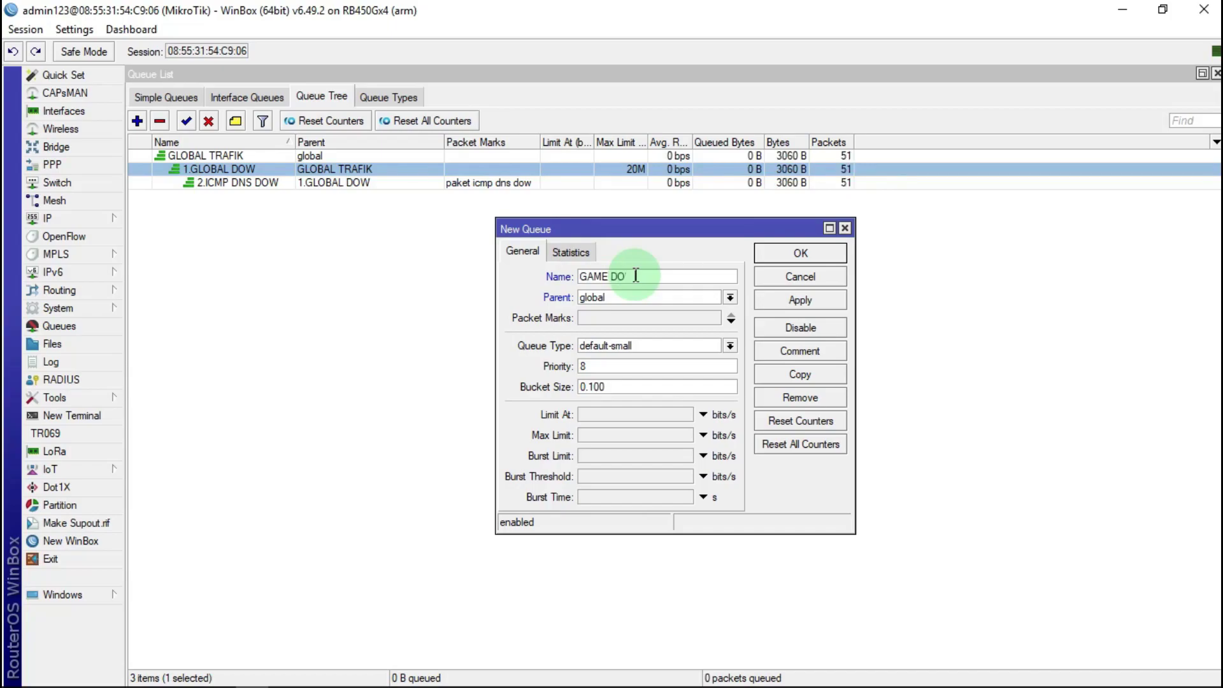
type("W")
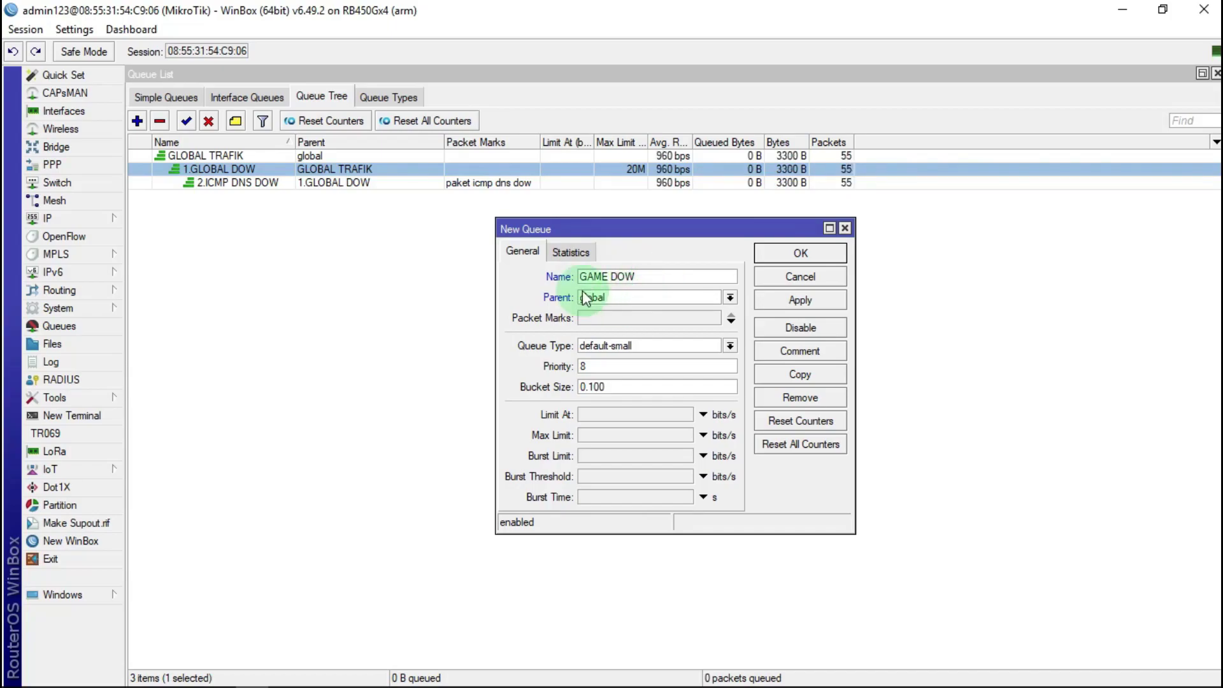
key("Home")
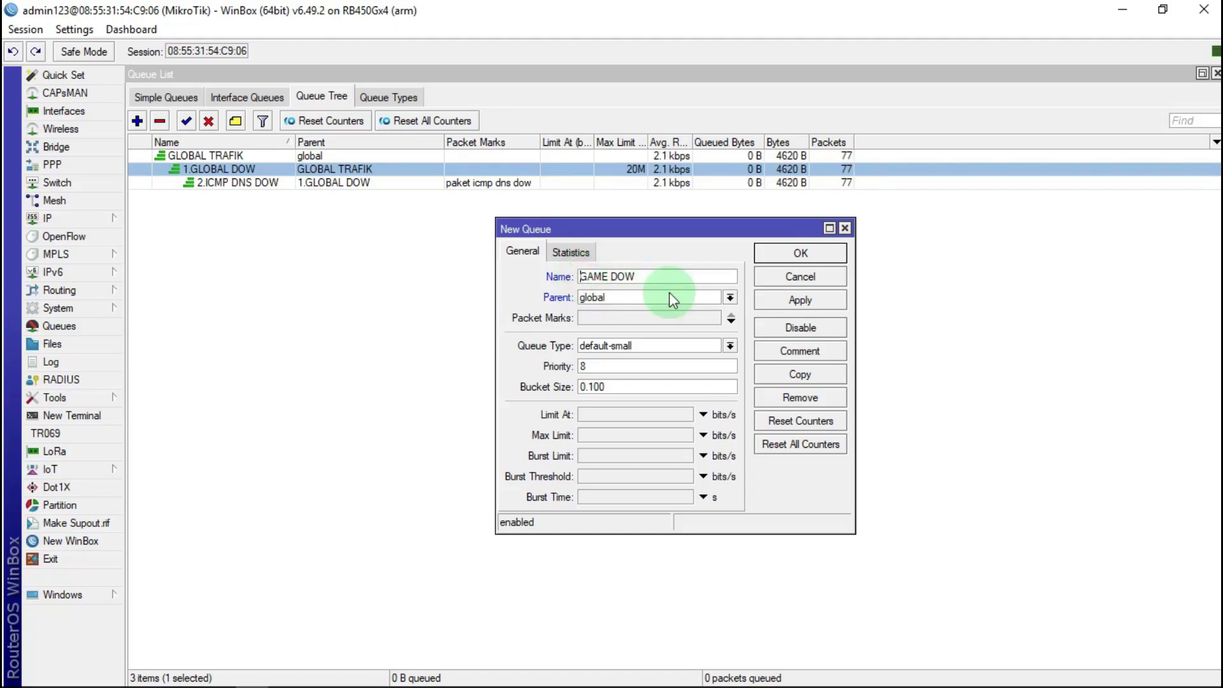
type("3")
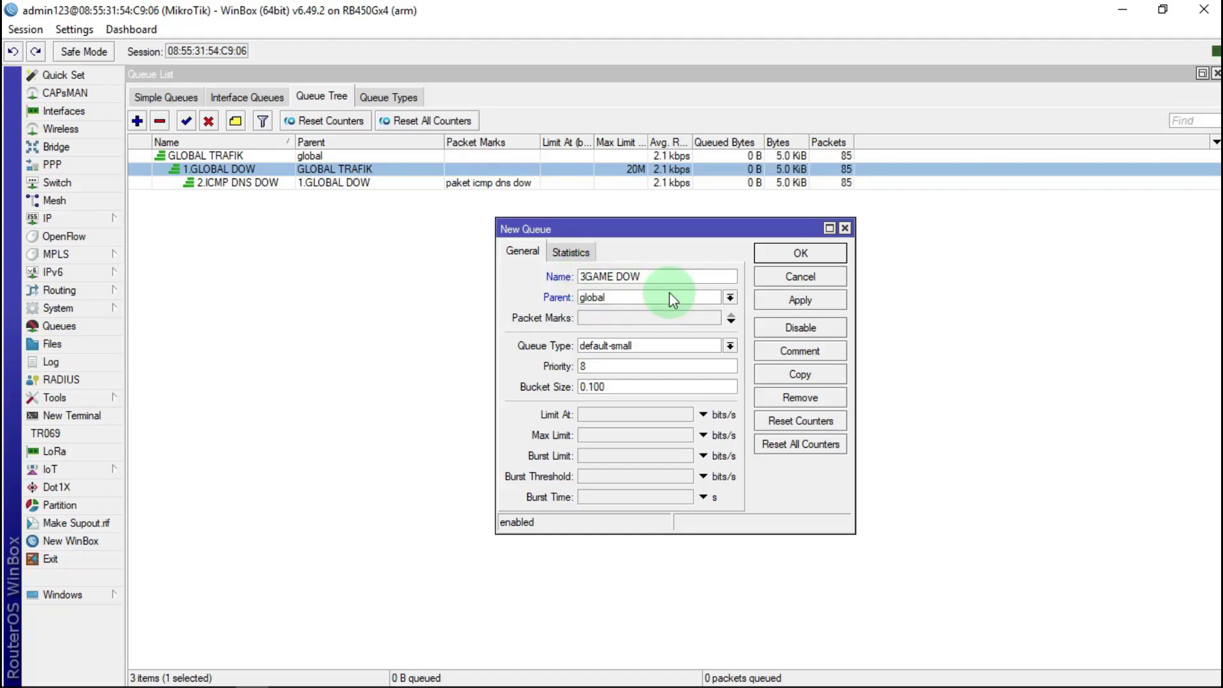
type(".")
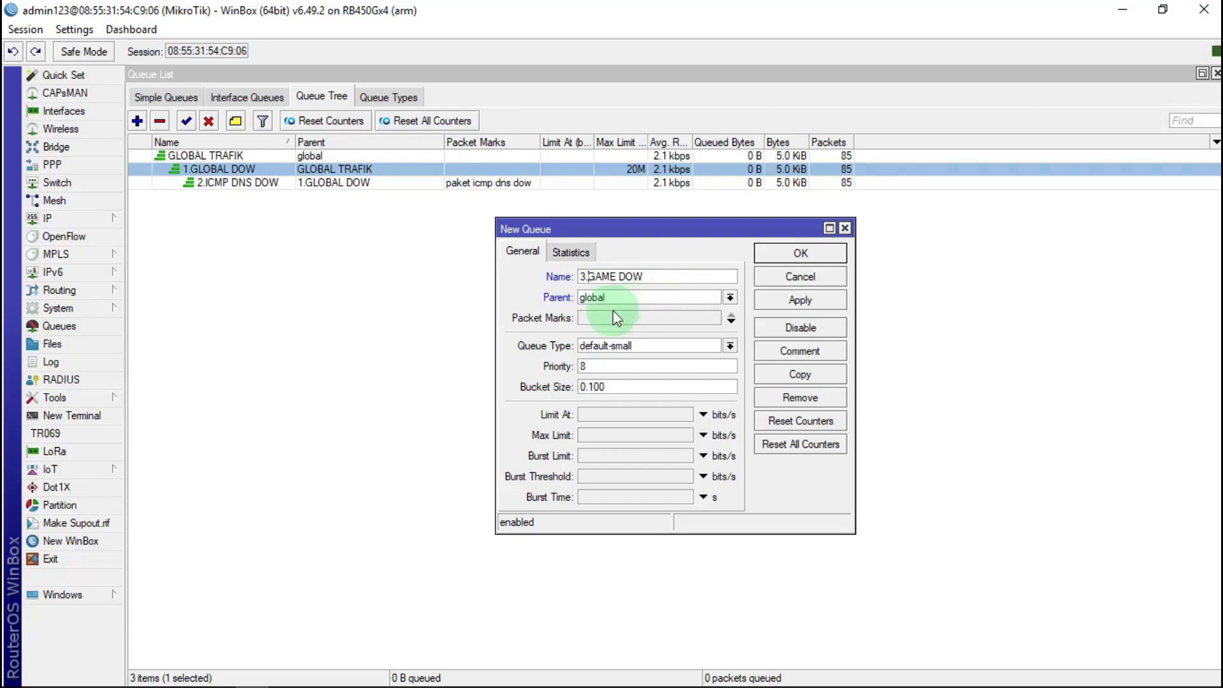
left_click(730, 299)
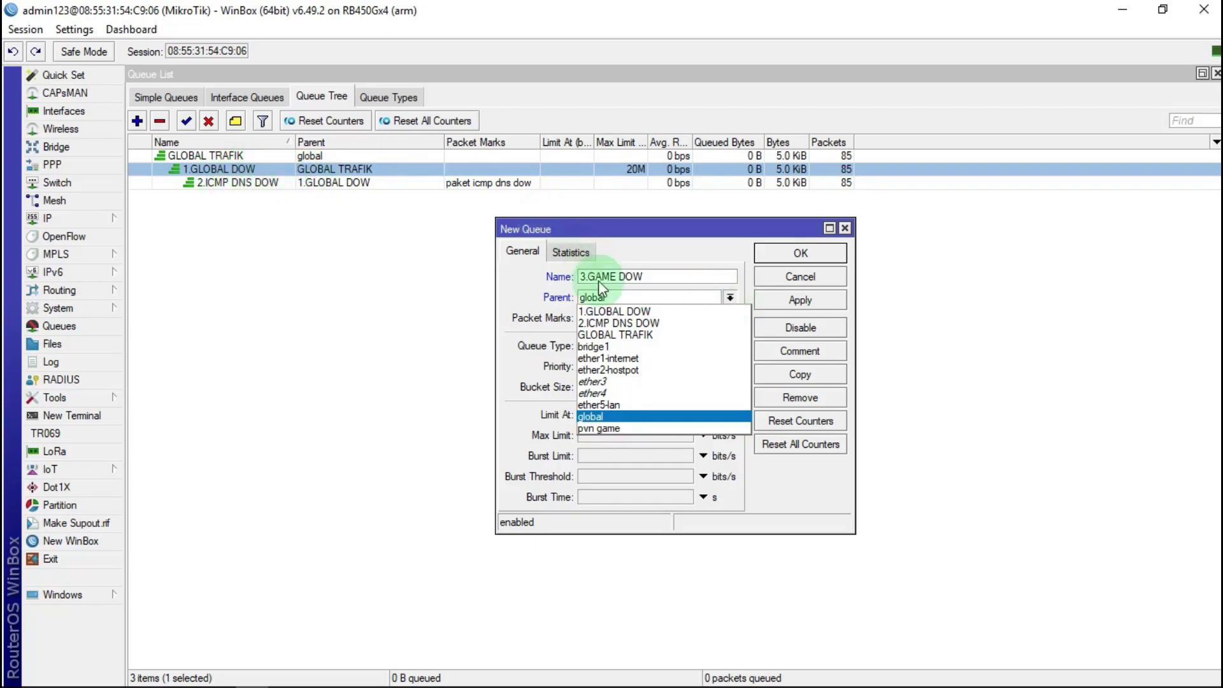
left_click(640, 312)
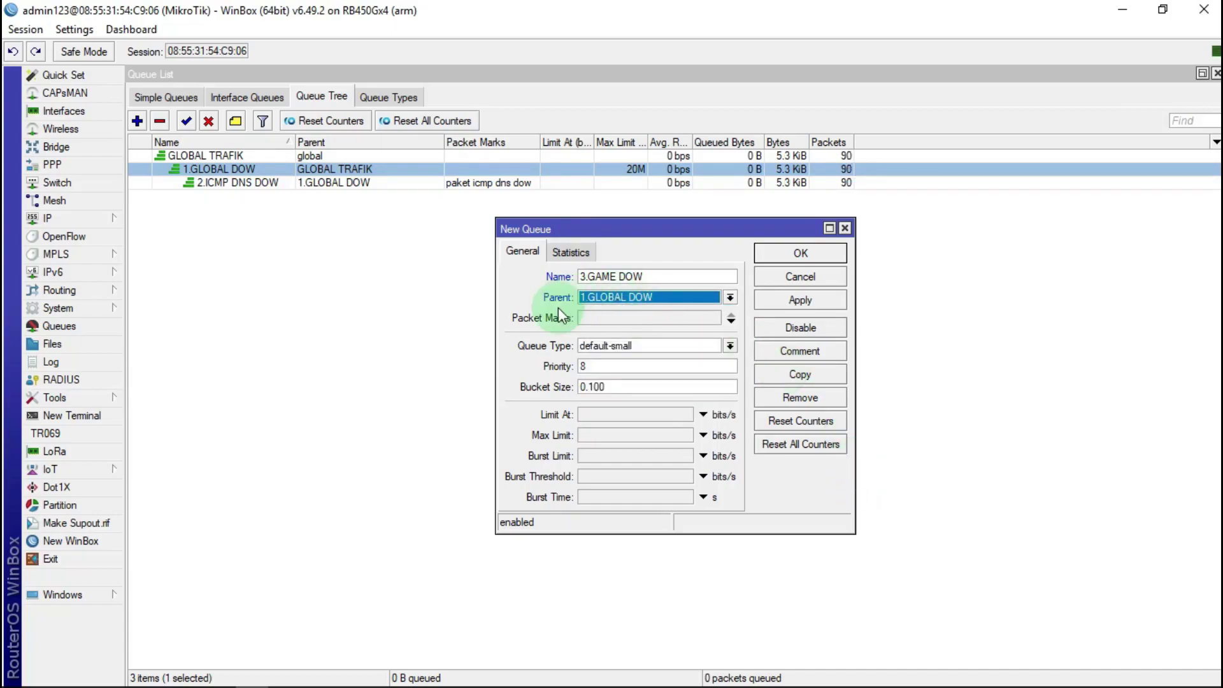
Step: Assign packet mark "paket game online dow" and queue type pcq-download-default to the game queue, and save it
left_click(601, 315)
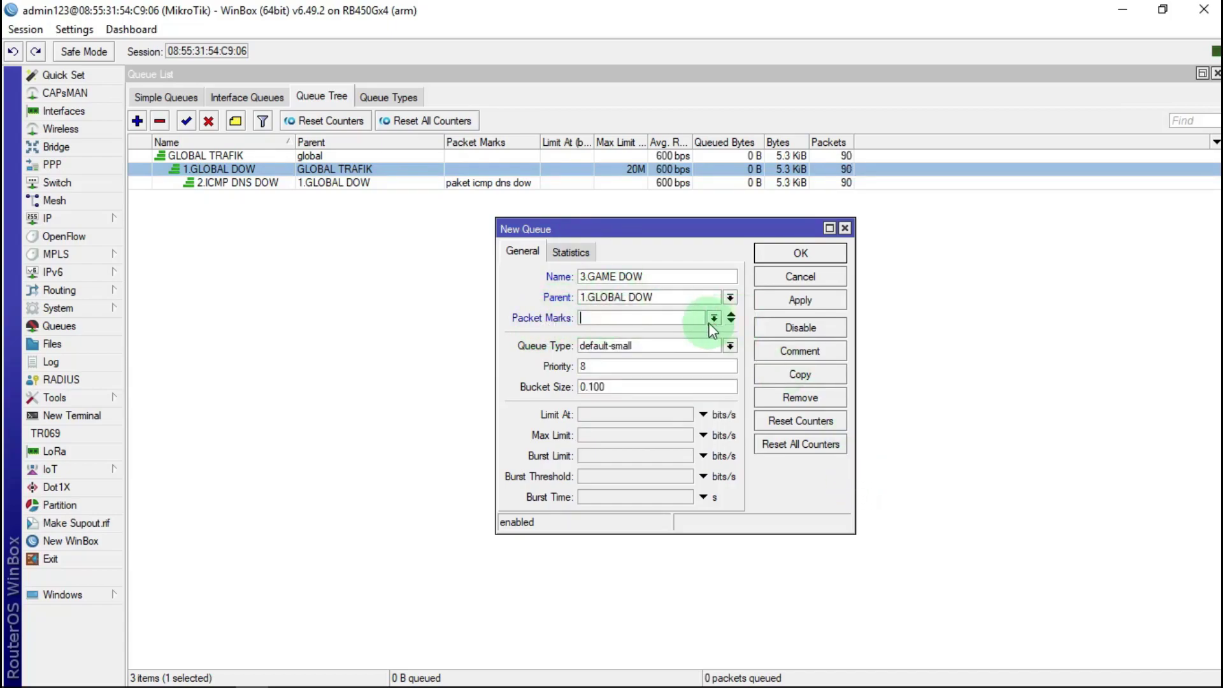
left_click(713, 318)
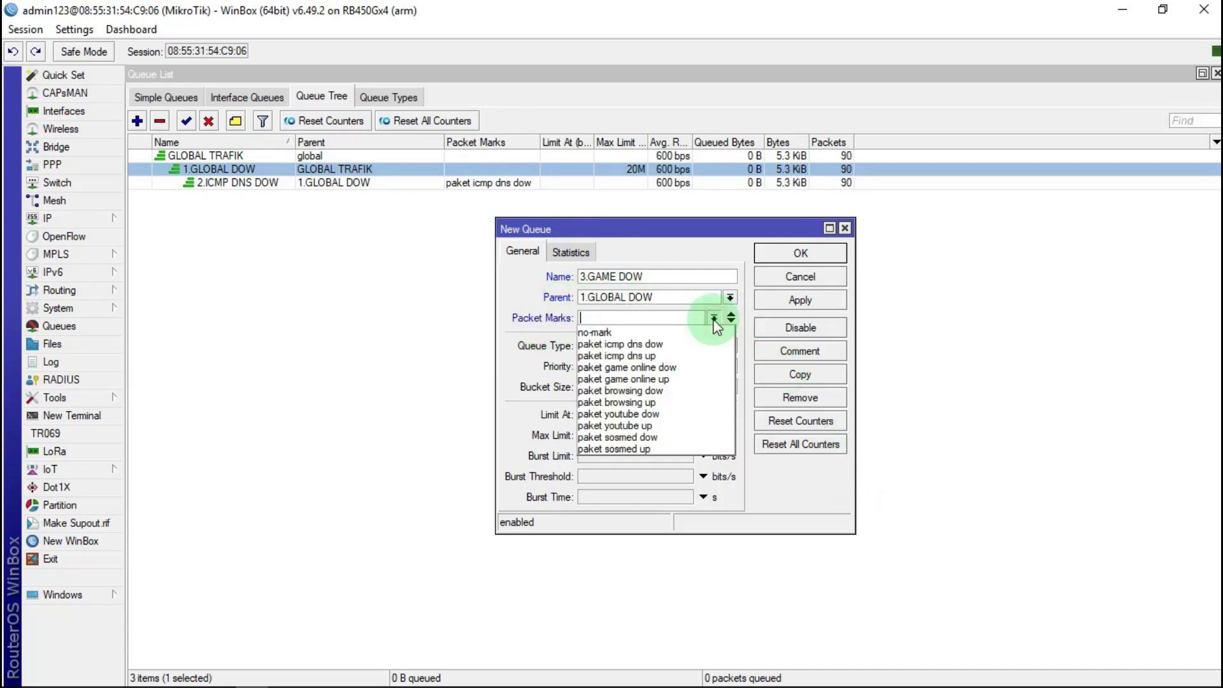
left_click(634, 368)
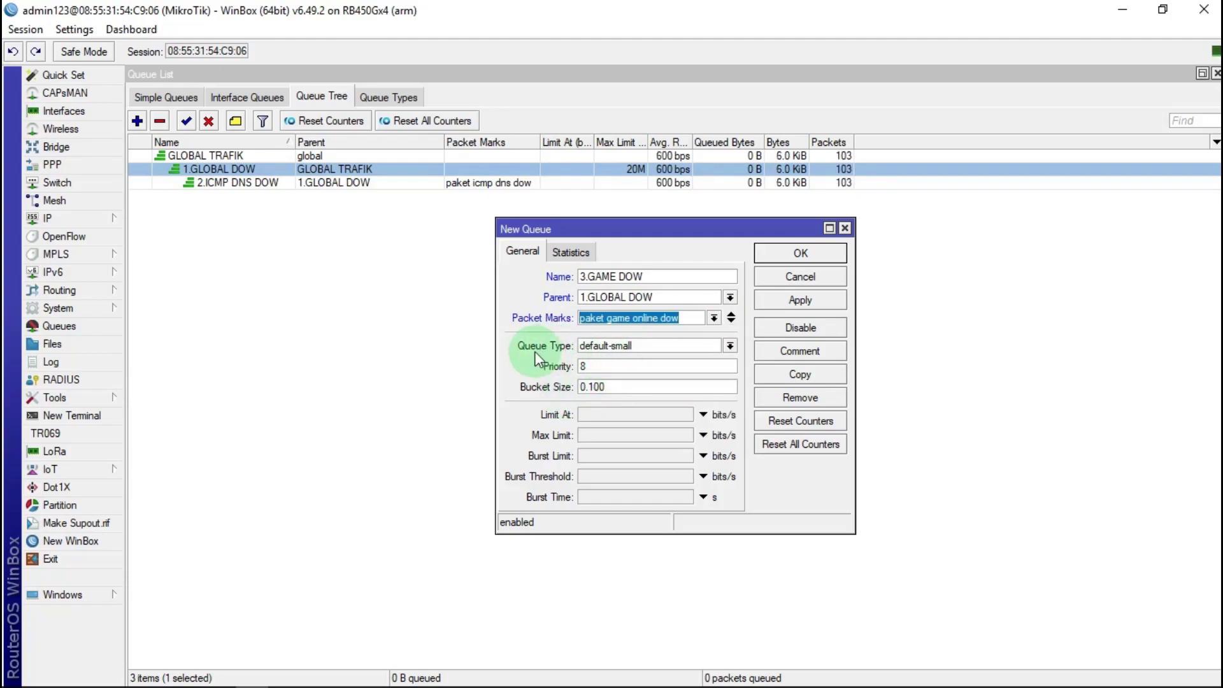
left_click(730, 346)
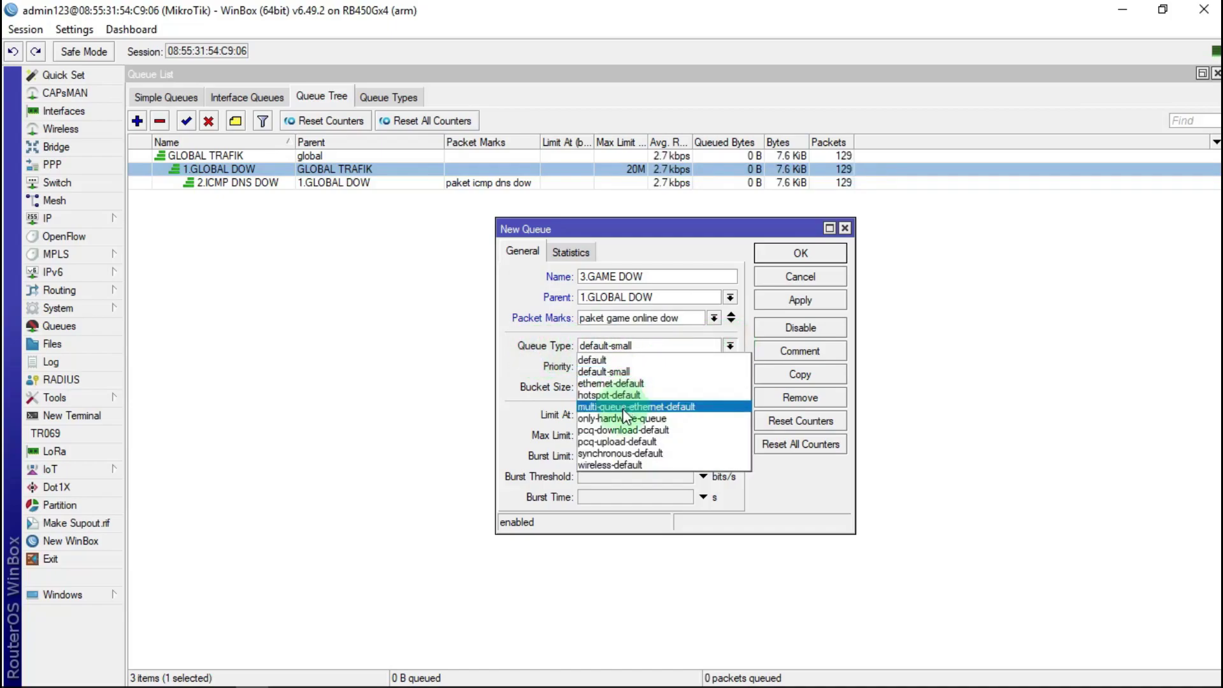
left_click(625, 429)
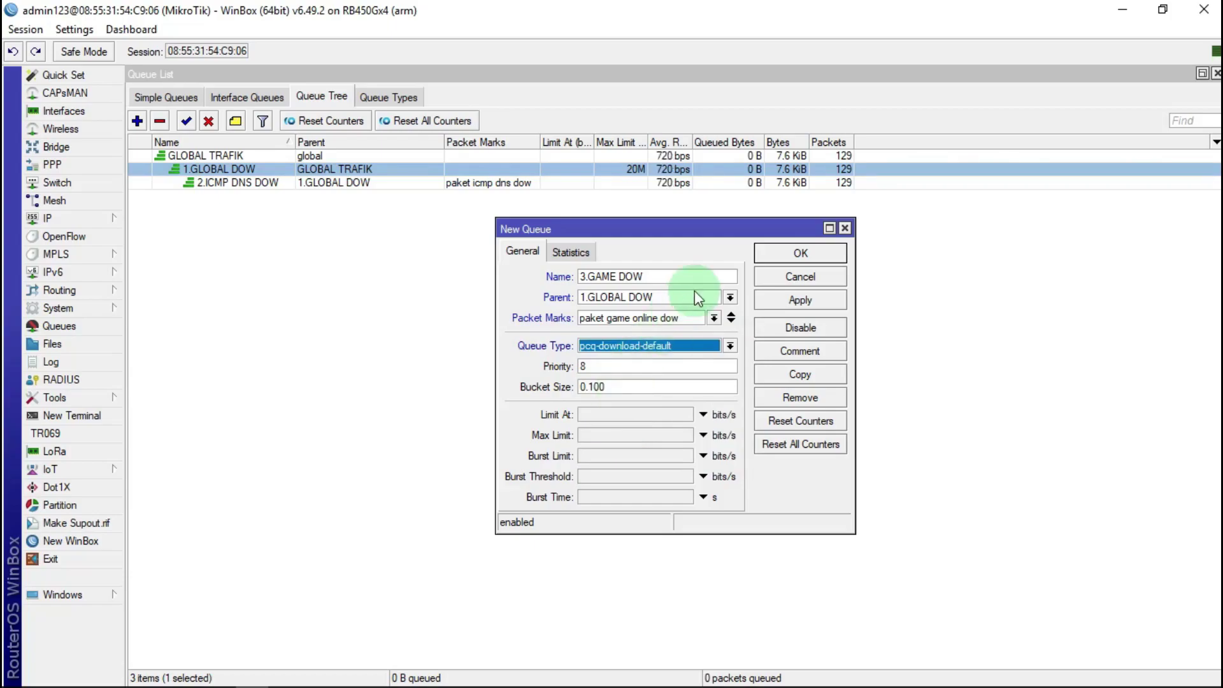
left_click(806, 304)
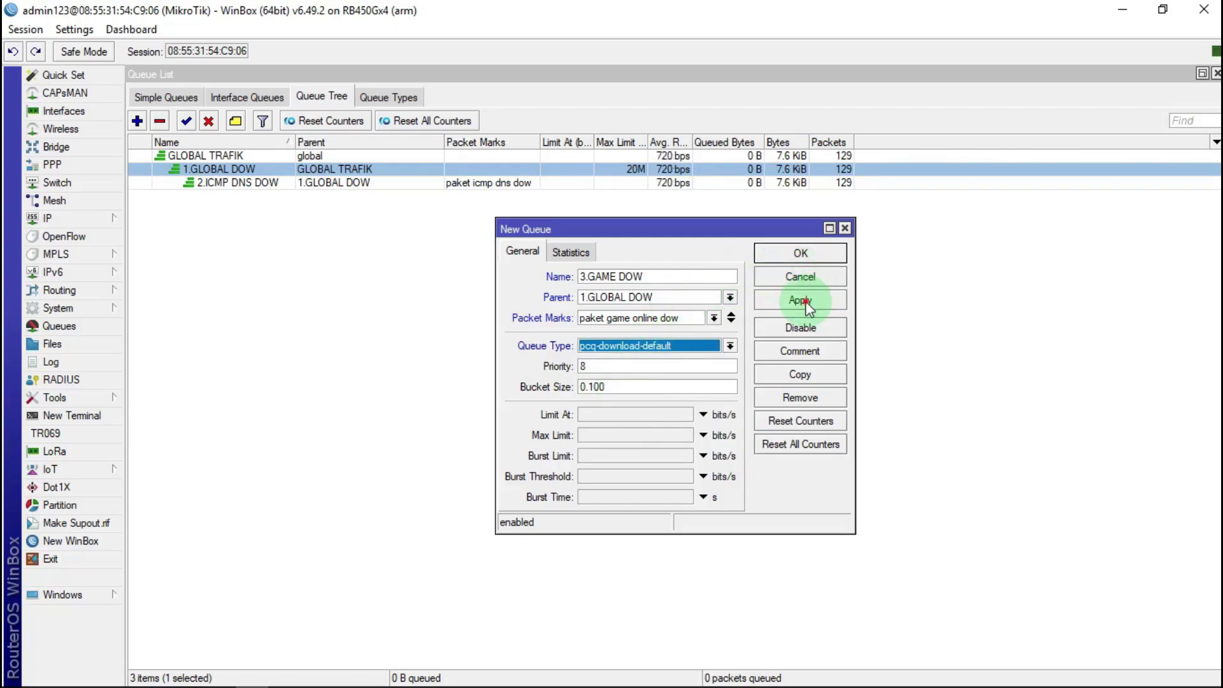
left_click(813, 252)
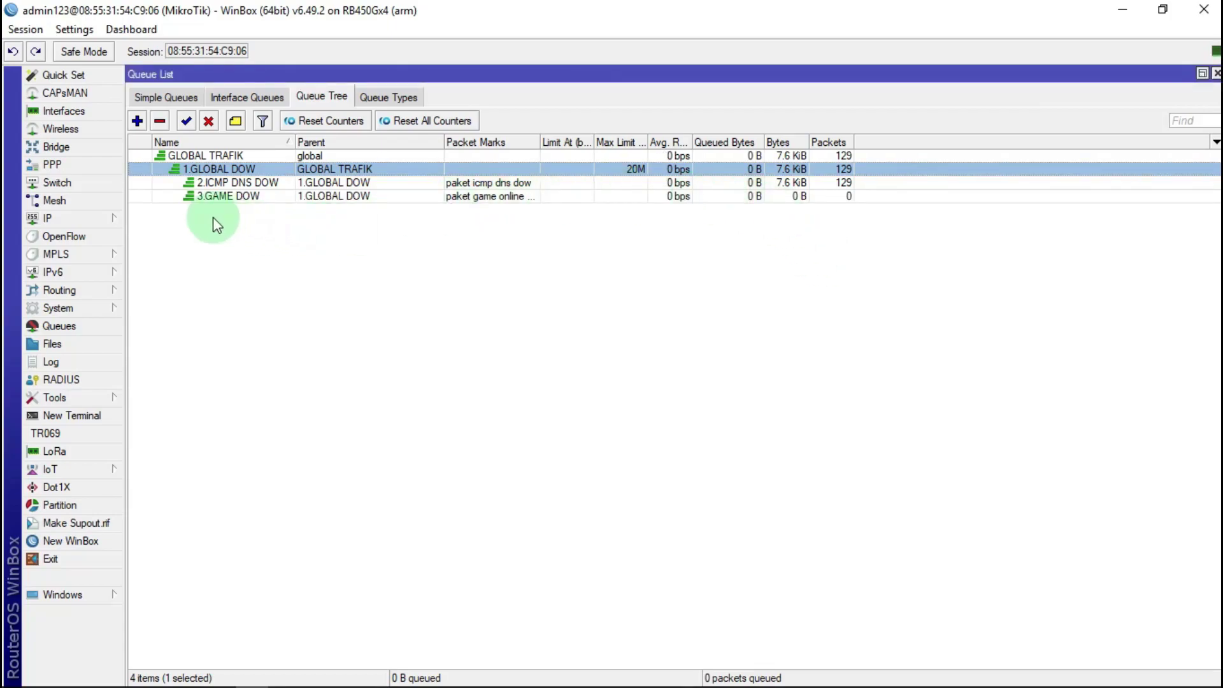
Step: Start a new queue named "4.SOSMED DOW" with 1.GLOBAL DOW as its parent
left_click(137, 120)
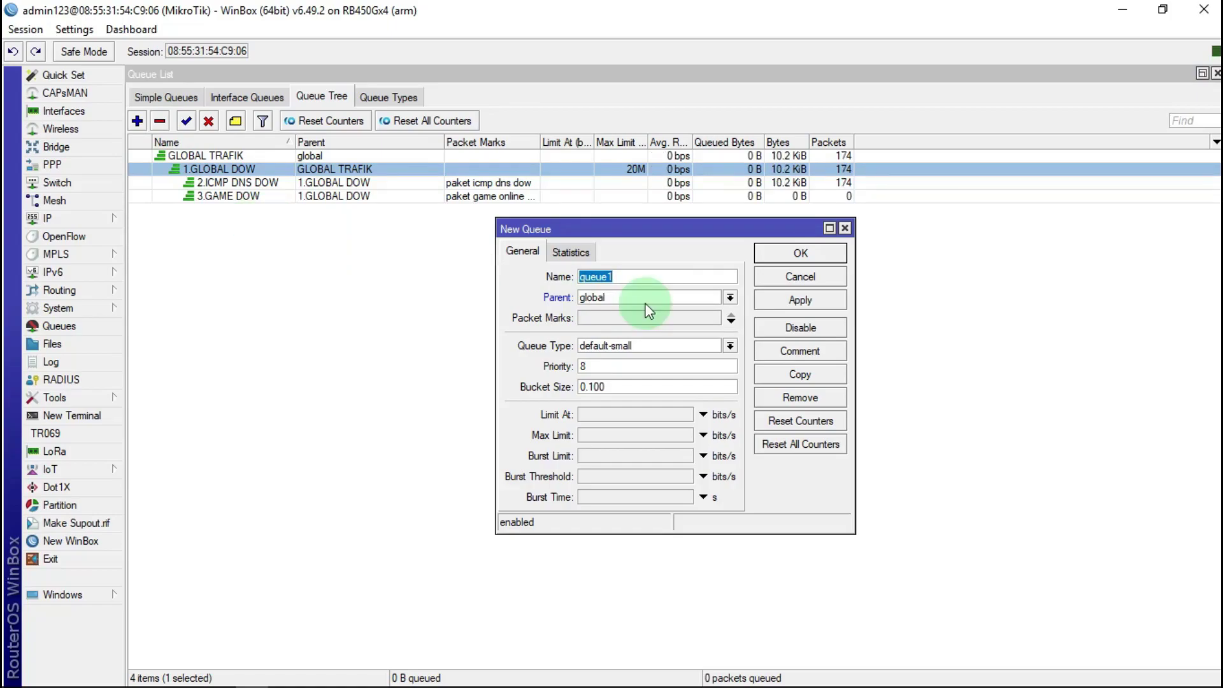
type("4.")
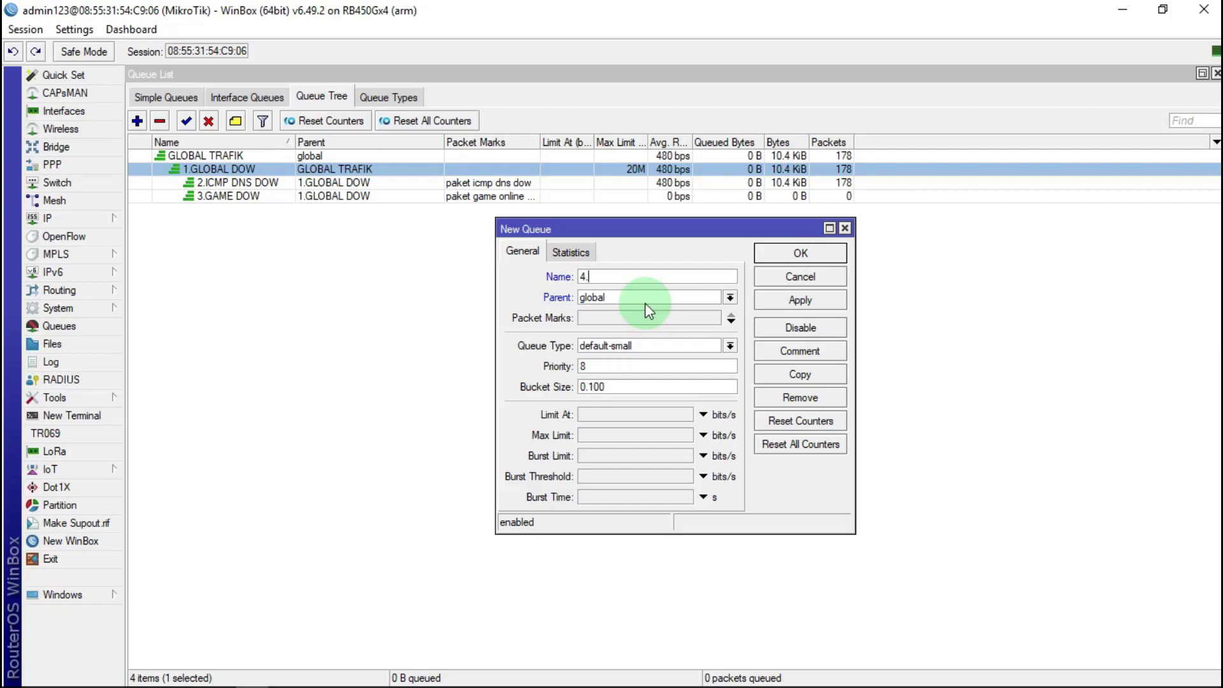
type("SOSMED DOW")
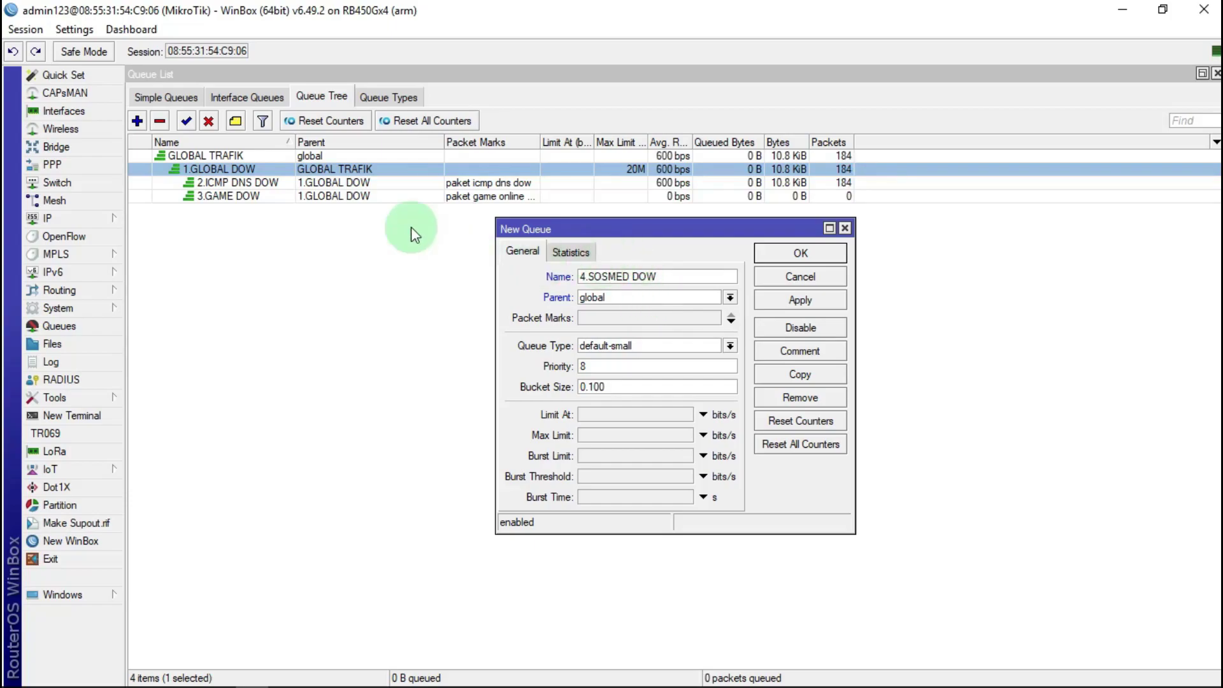
left_click(738, 295)
left_click(625, 311)
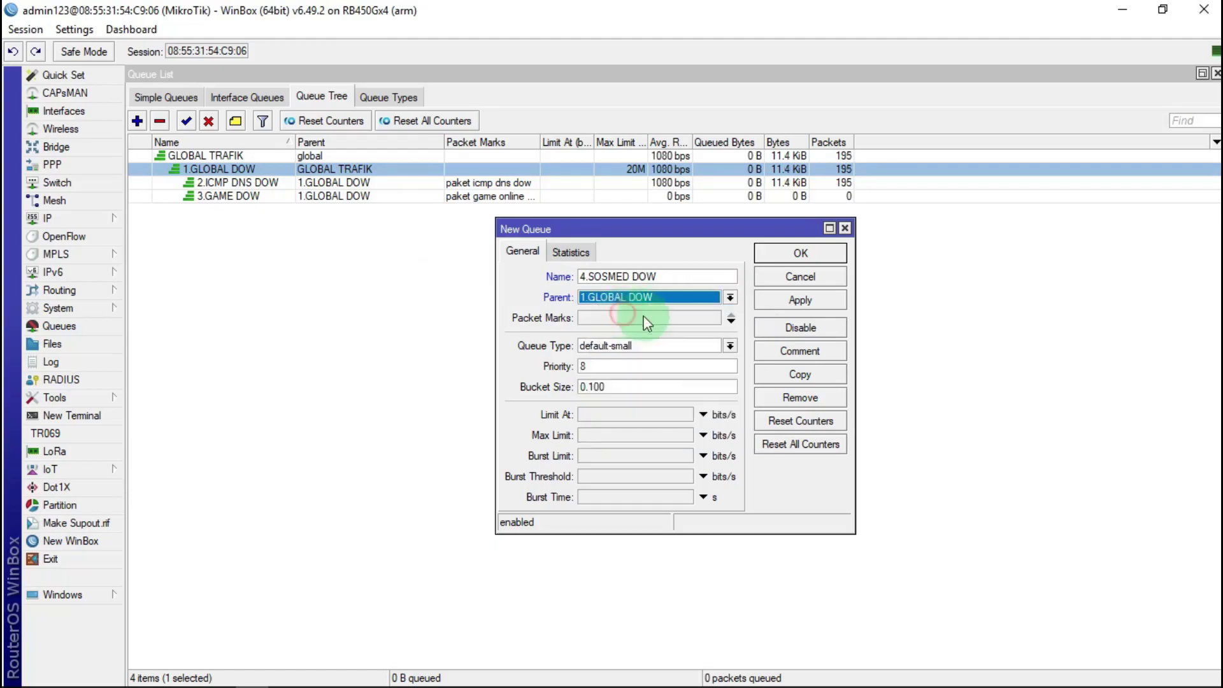
Step: Assign packet mark "paket sosmed dow" and queue type pcq-download-default to the social media queue, save it, and widen the Packet Marks column
left_click(599, 318)
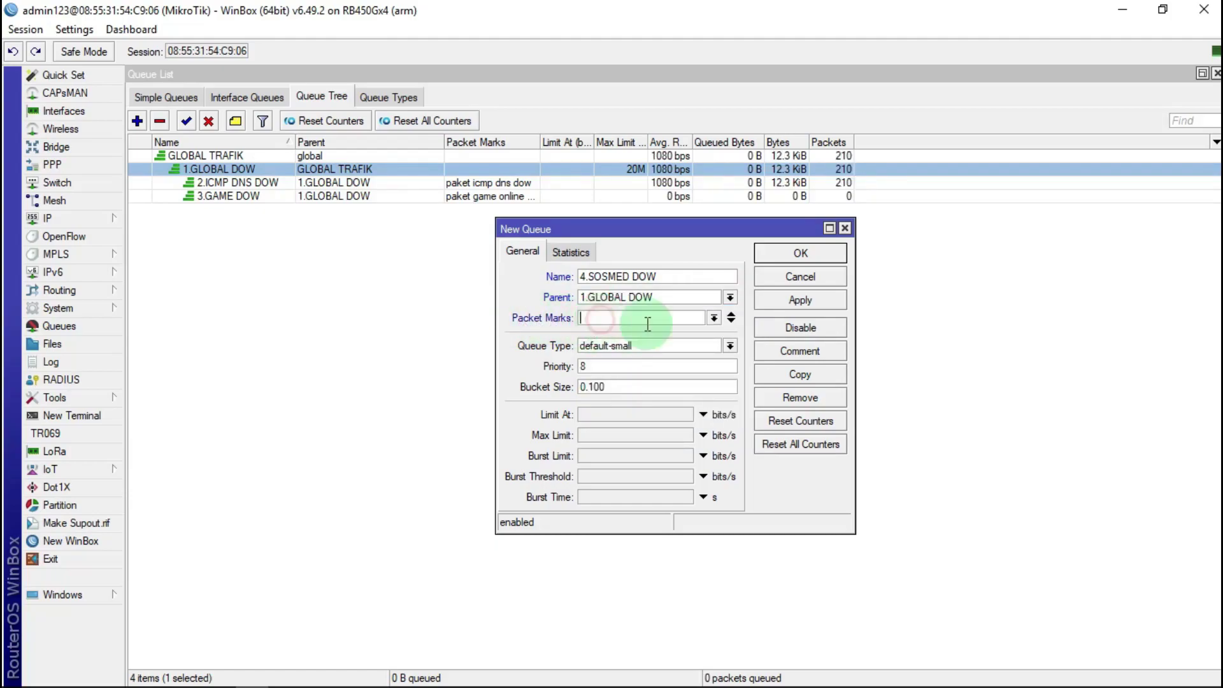
left_click(714, 318)
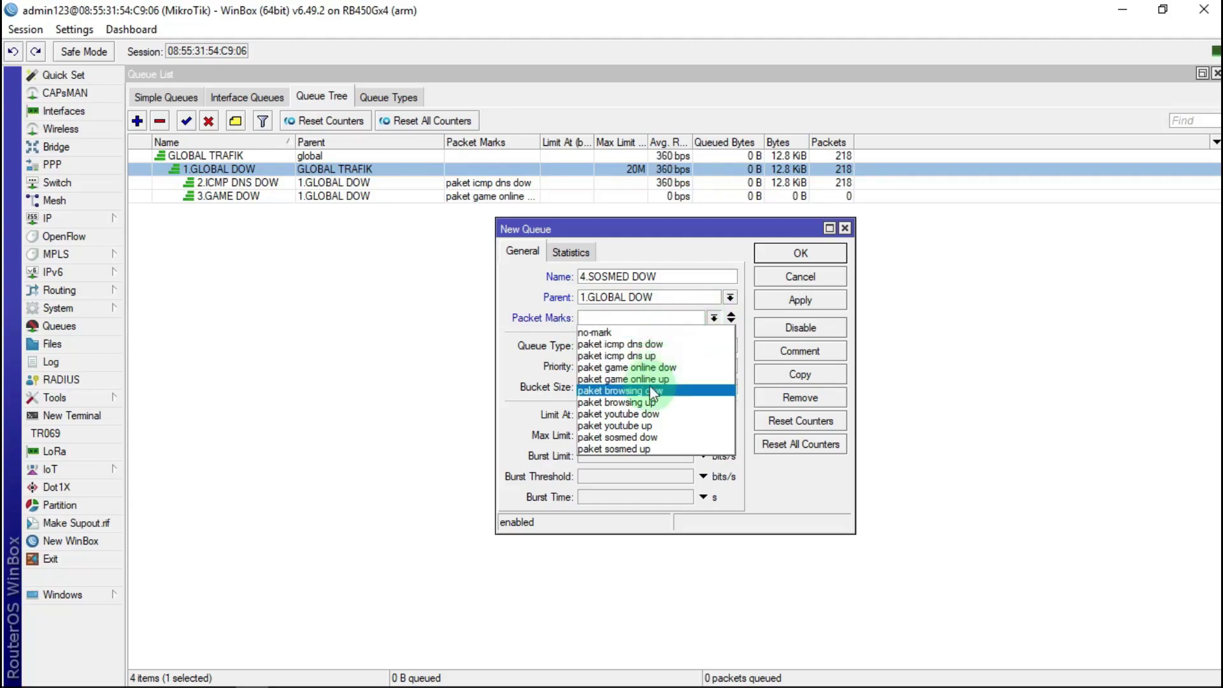
left_click(637, 437)
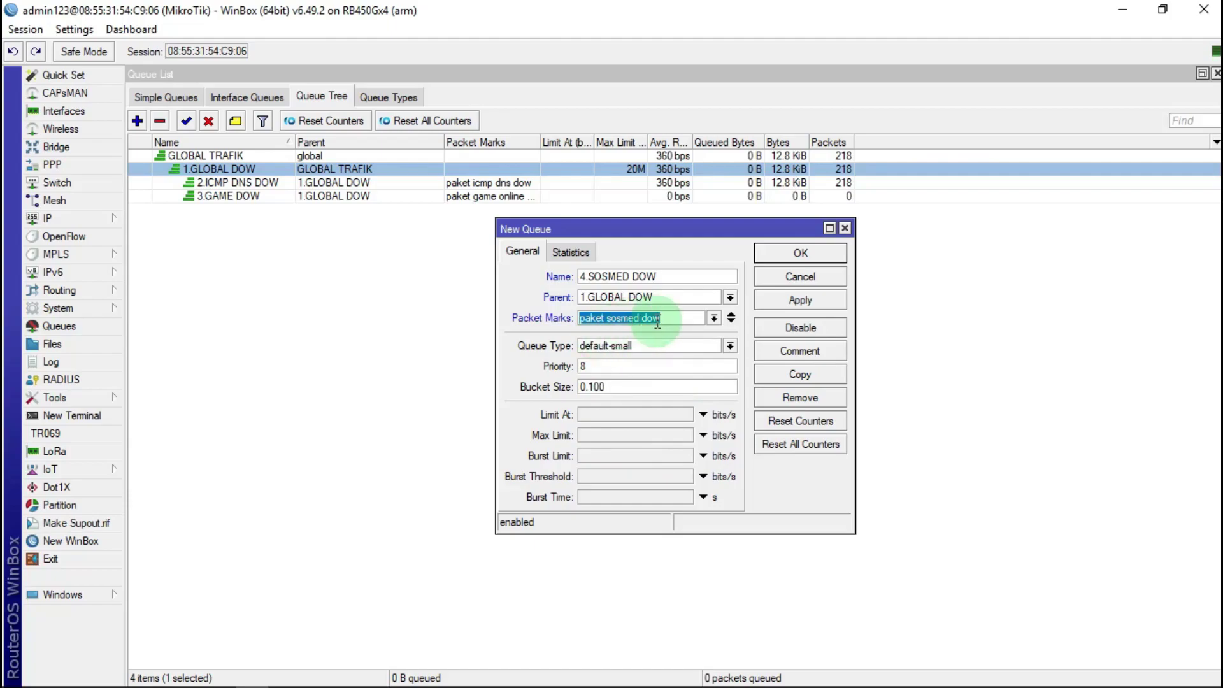
left_click(730, 346)
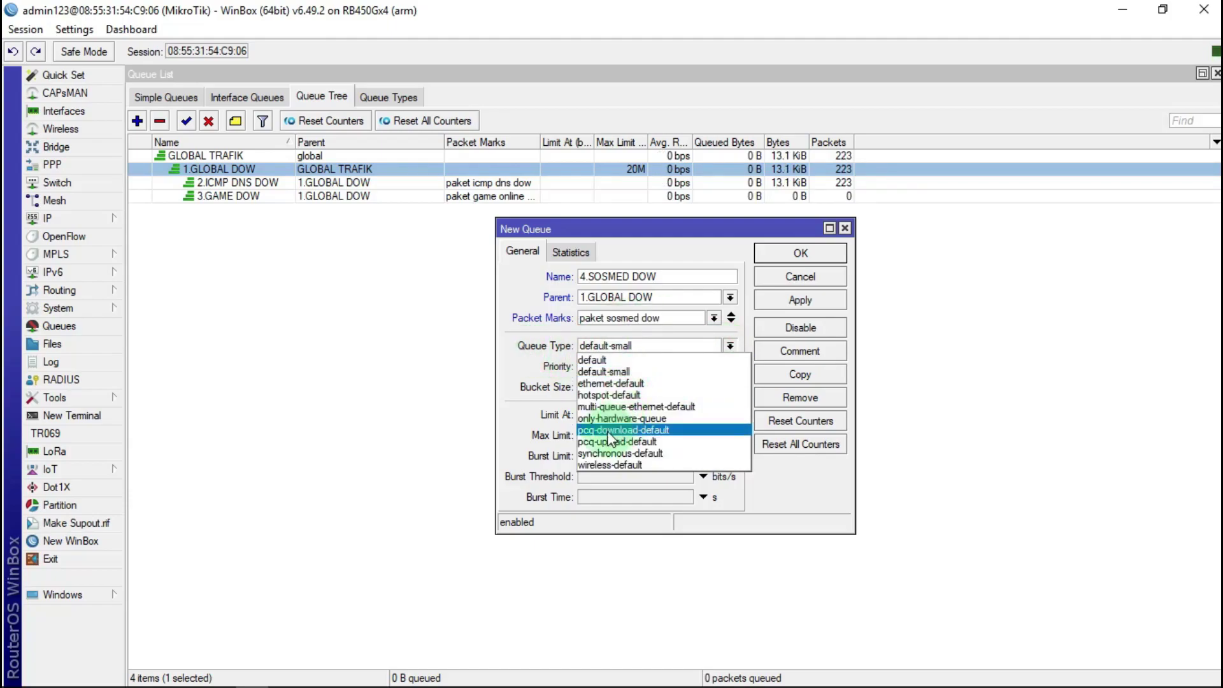
left_click(636, 431)
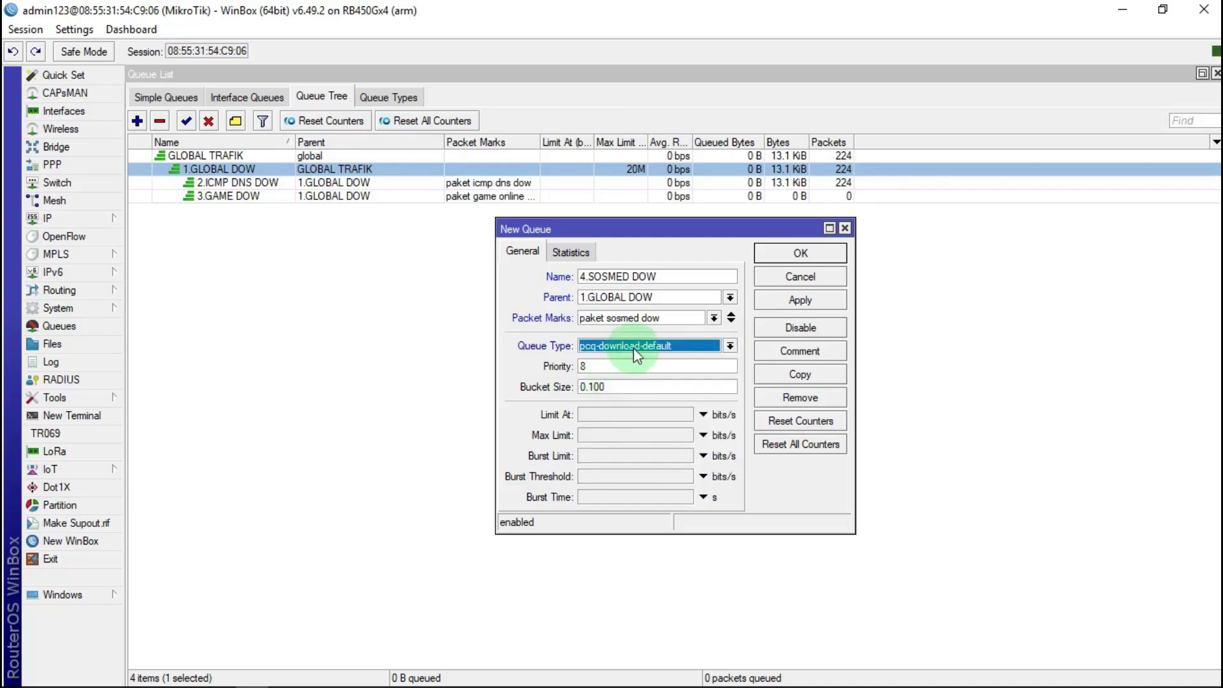
left_click(804, 300)
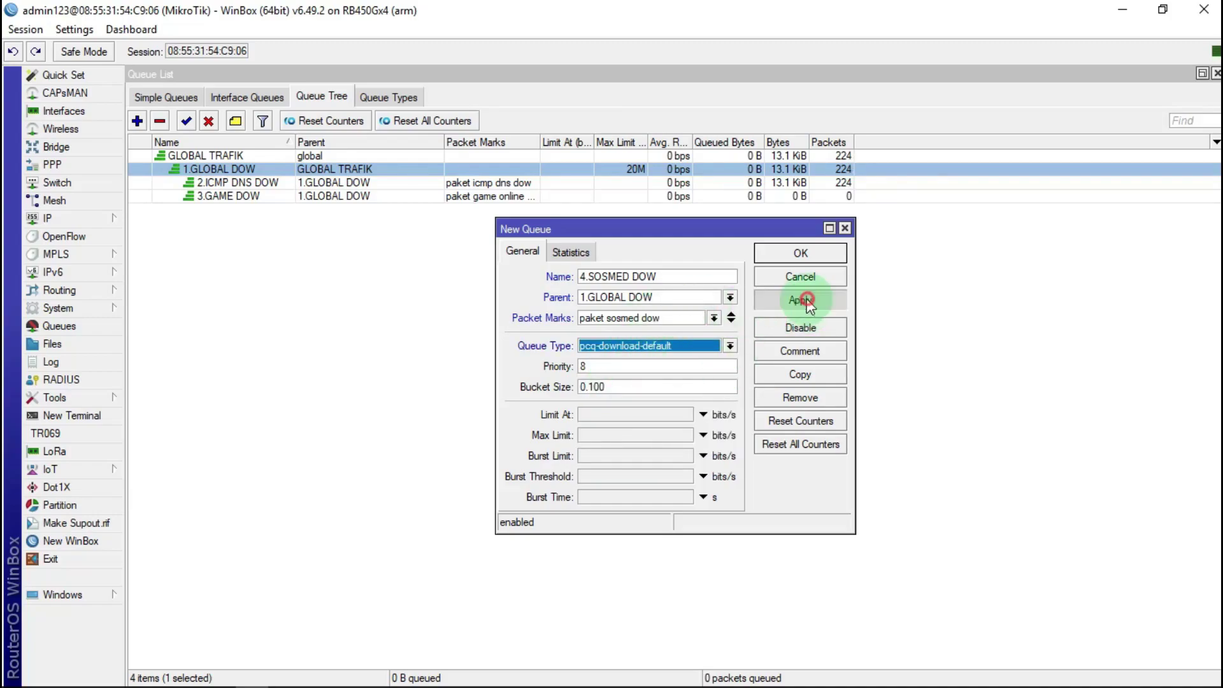
left_click(814, 252)
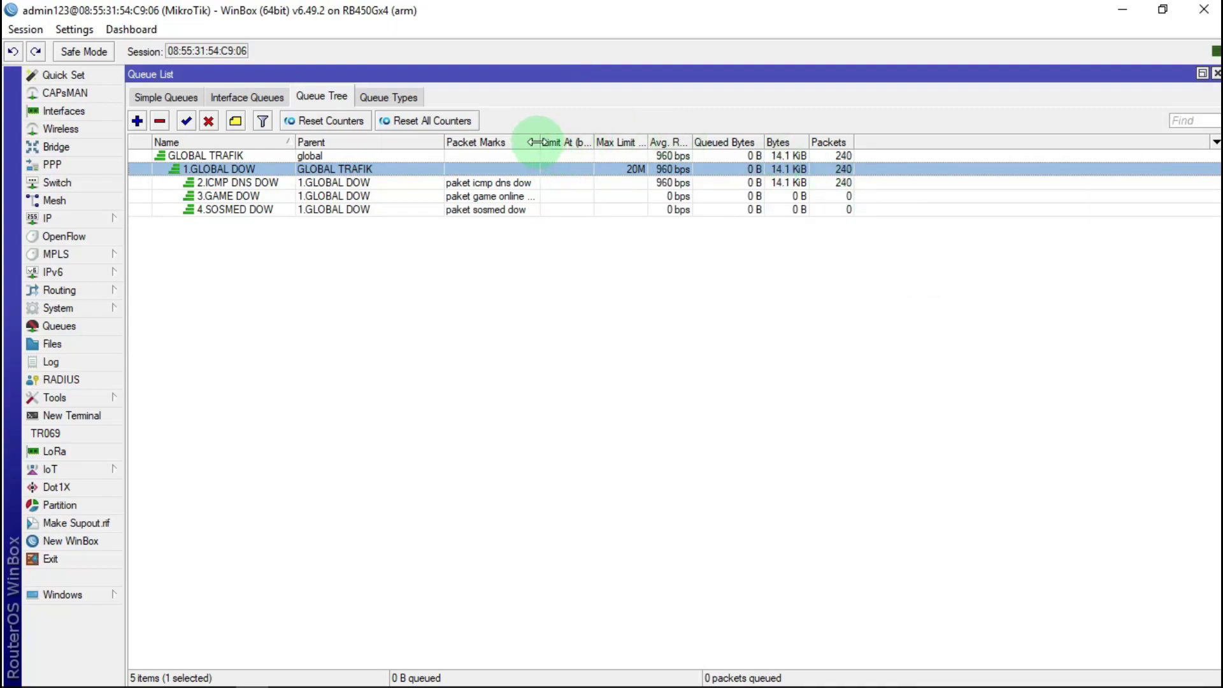
left_click_drag(536, 141, 582, 146)
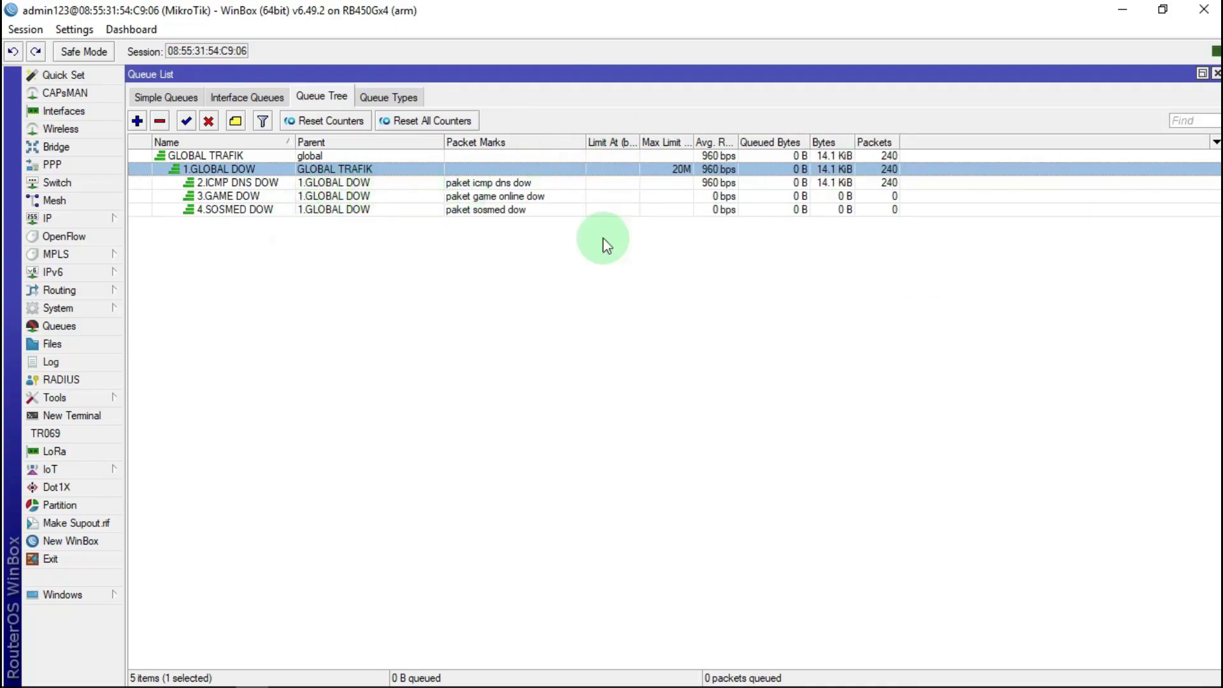
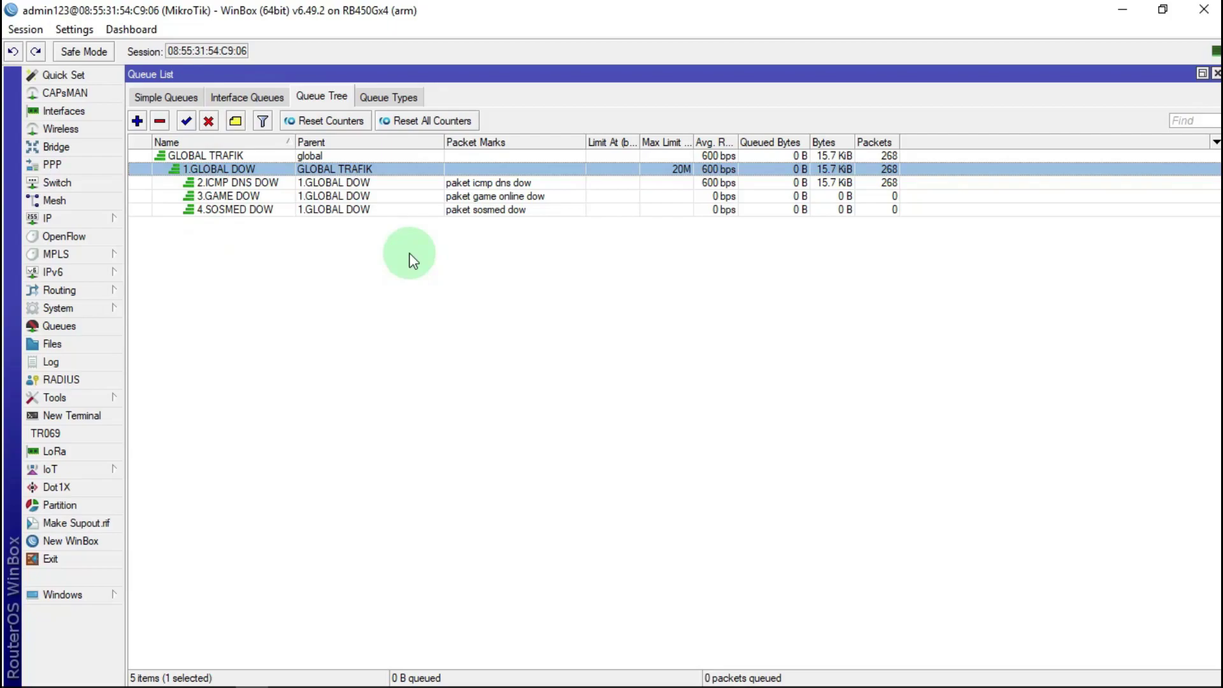
Step: Start a new queue named "ALL TRFIC BROWSING & YOUTUBE" with 1.GLOBAL DOW as its parent
left_click(137, 121)
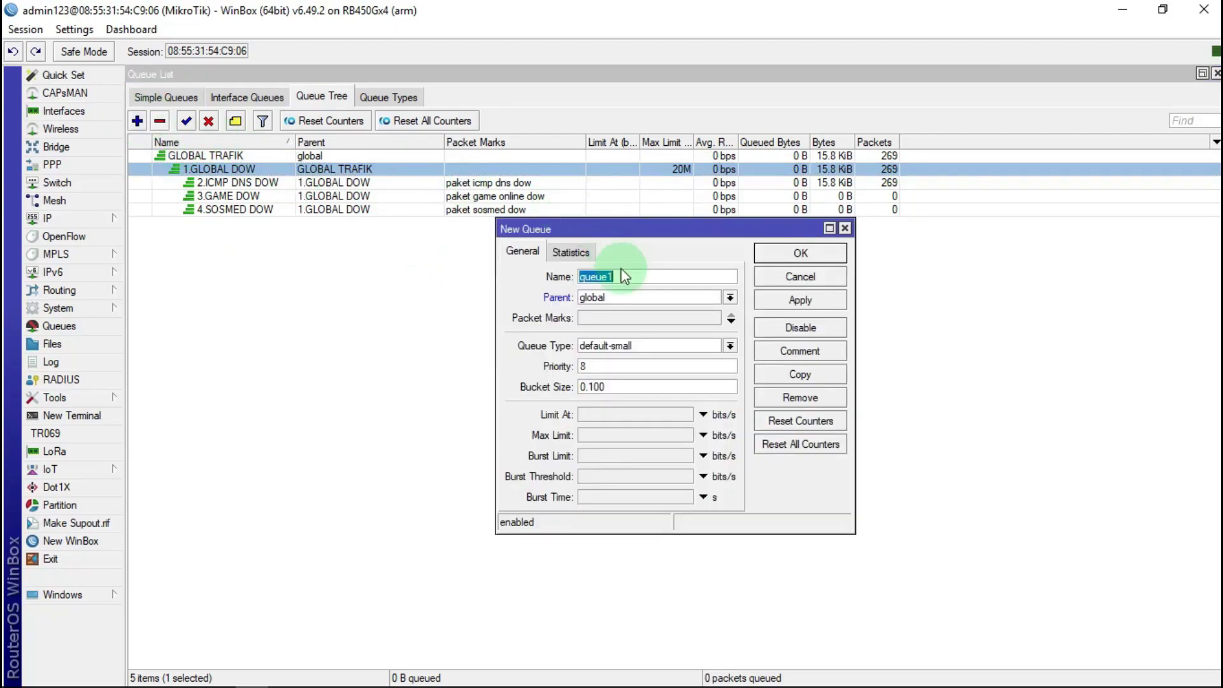
type("ALL TR")
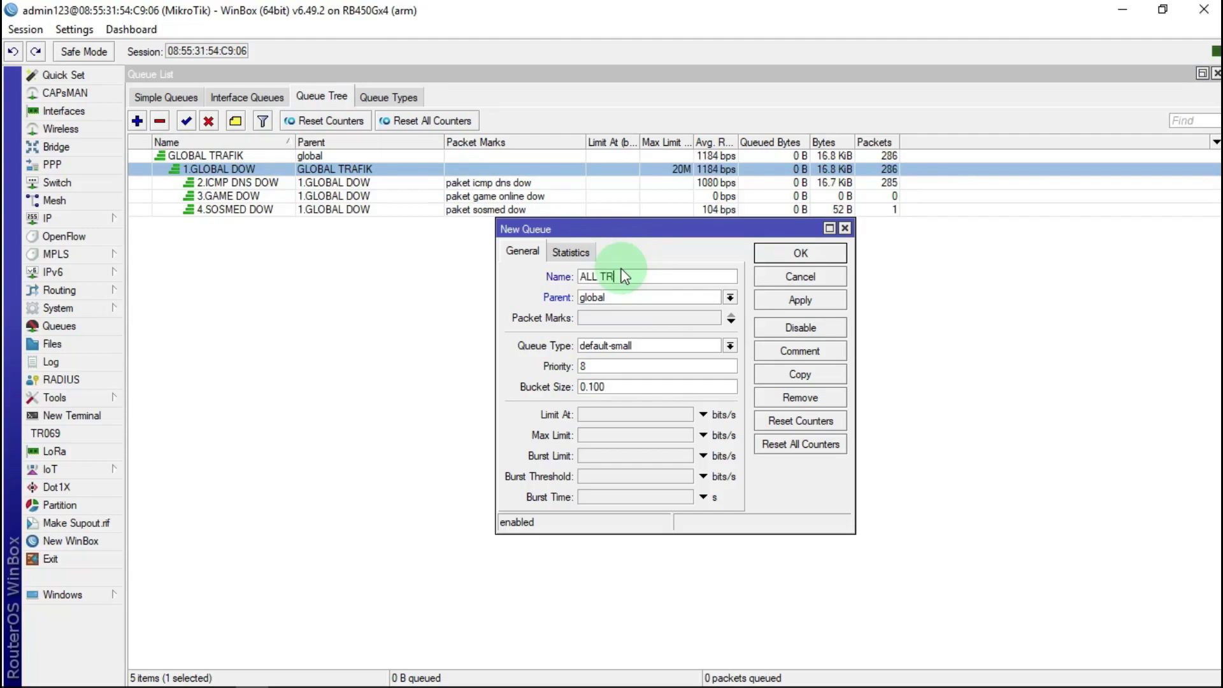
type("F BROWSIM")
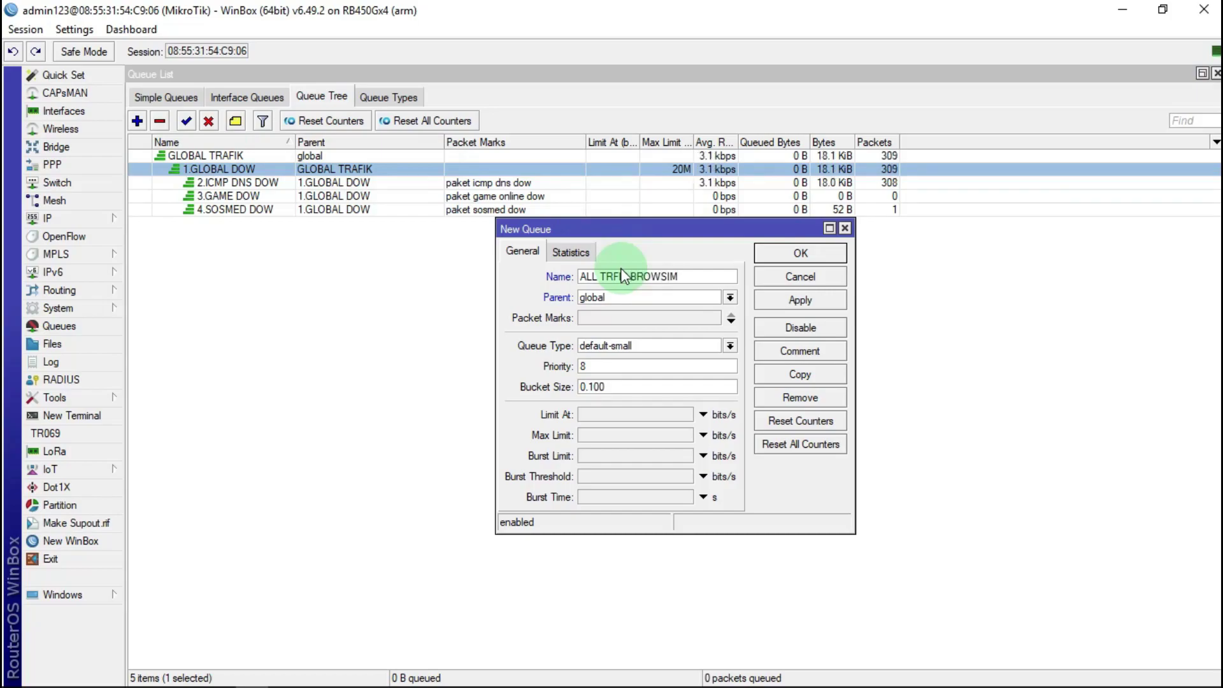
key("BackSpace")
type("NG & YOUTUBE")
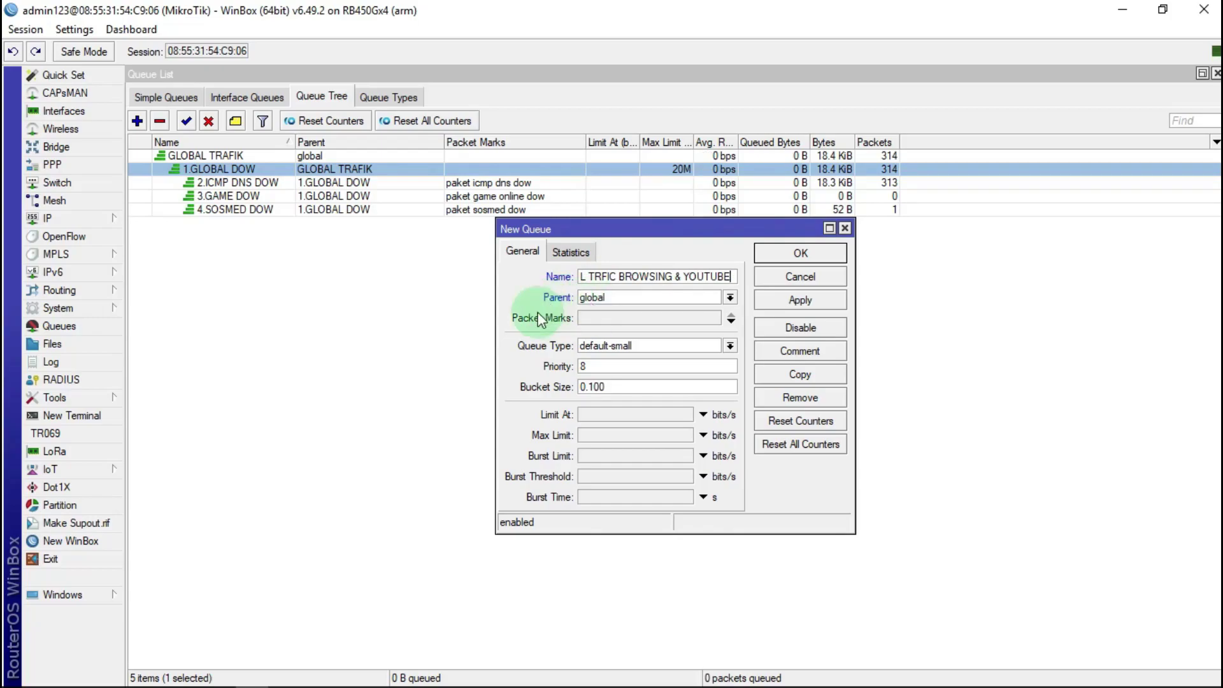
left_click(730, 298)
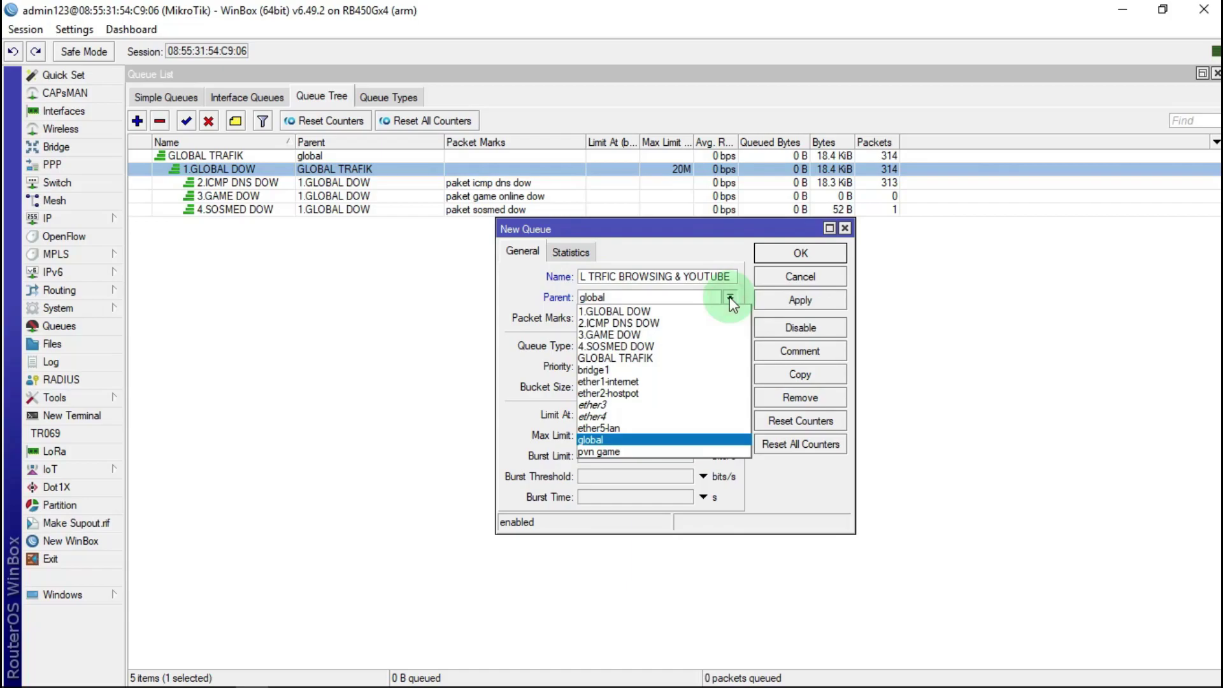
left_click(653, 312)
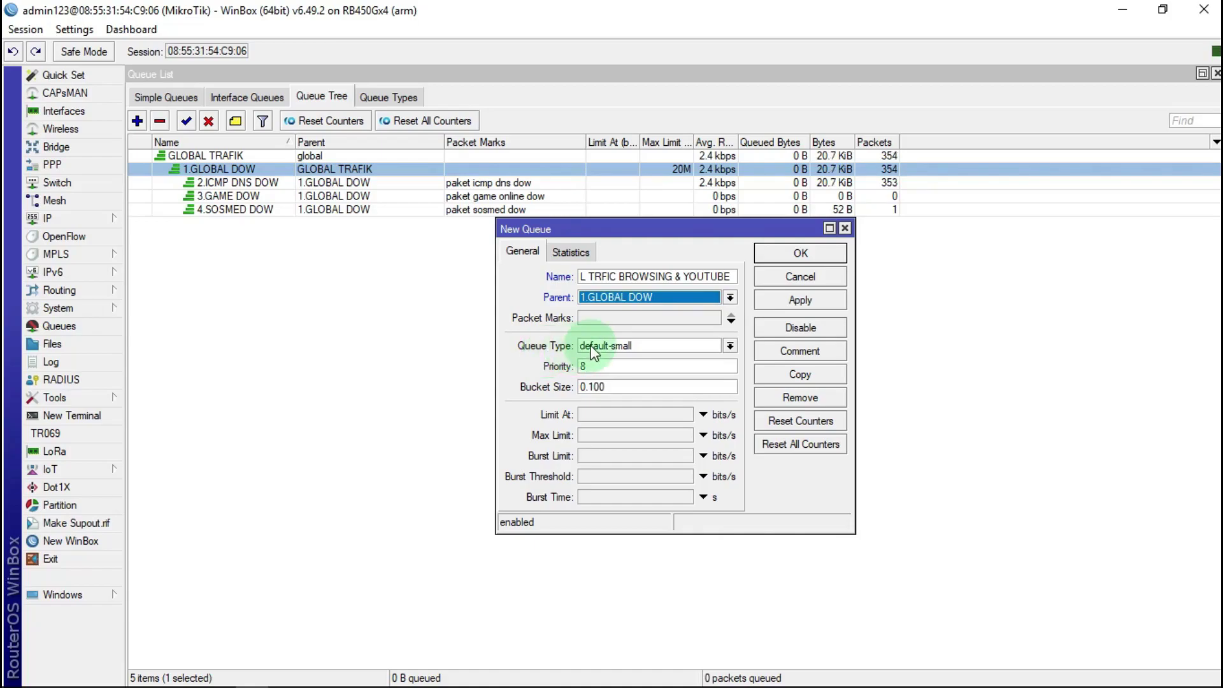
Step: Give the browsing and YouTube parent queue the type pcq-download-default and a max limit of 10M, and save it
left_click(730, 346)
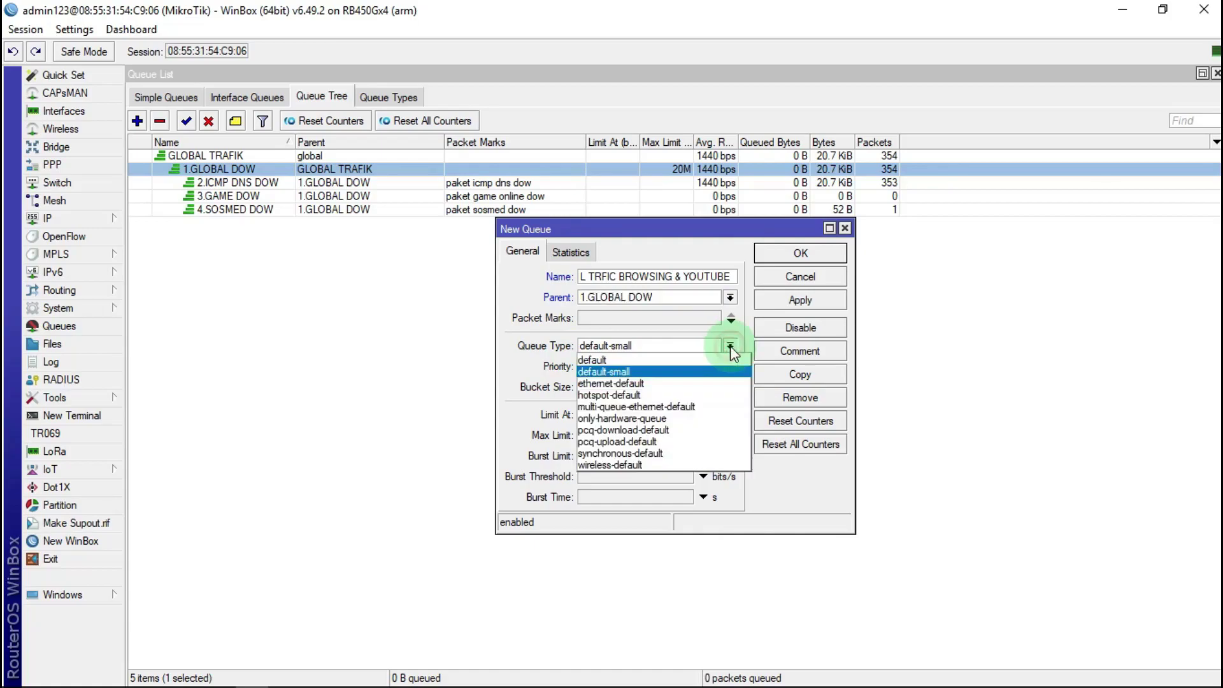
left_click(624, 430)
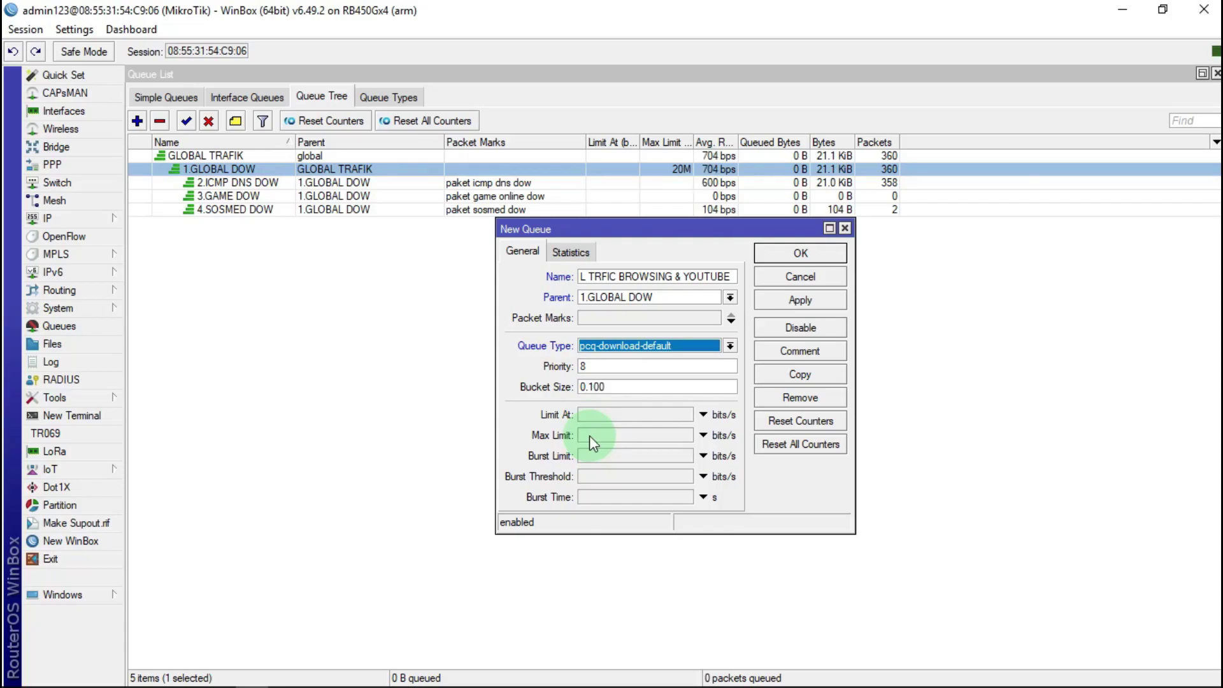
left_click(590, 435)
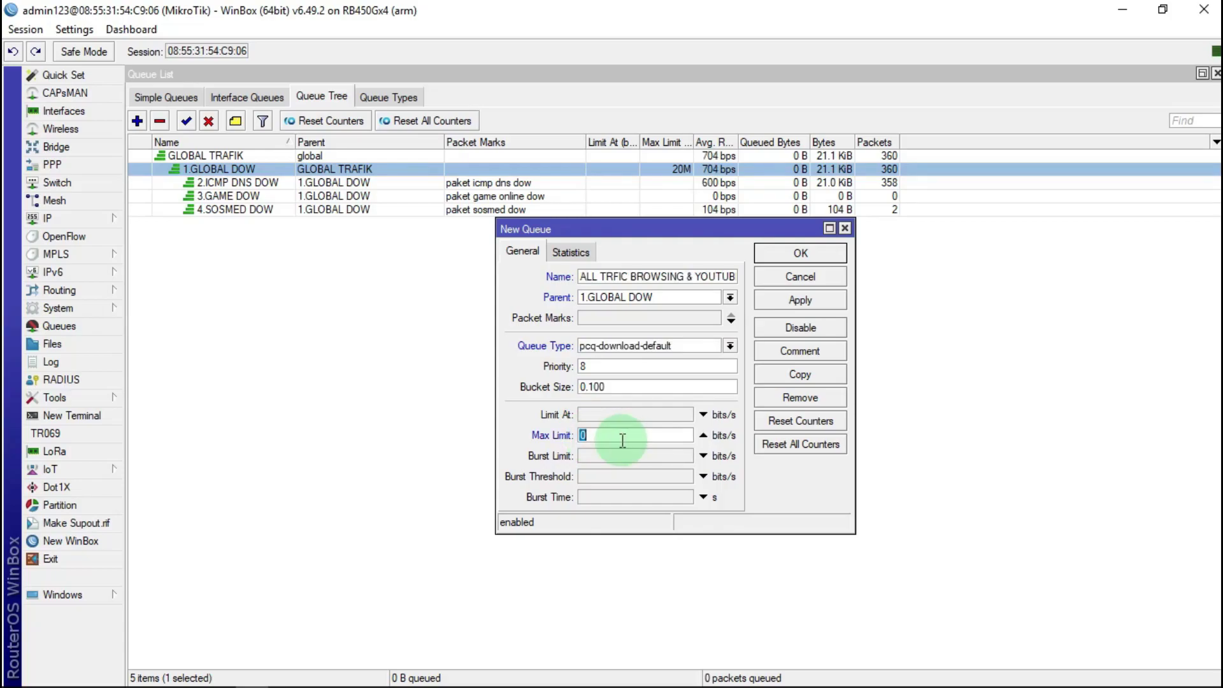
type("10M")
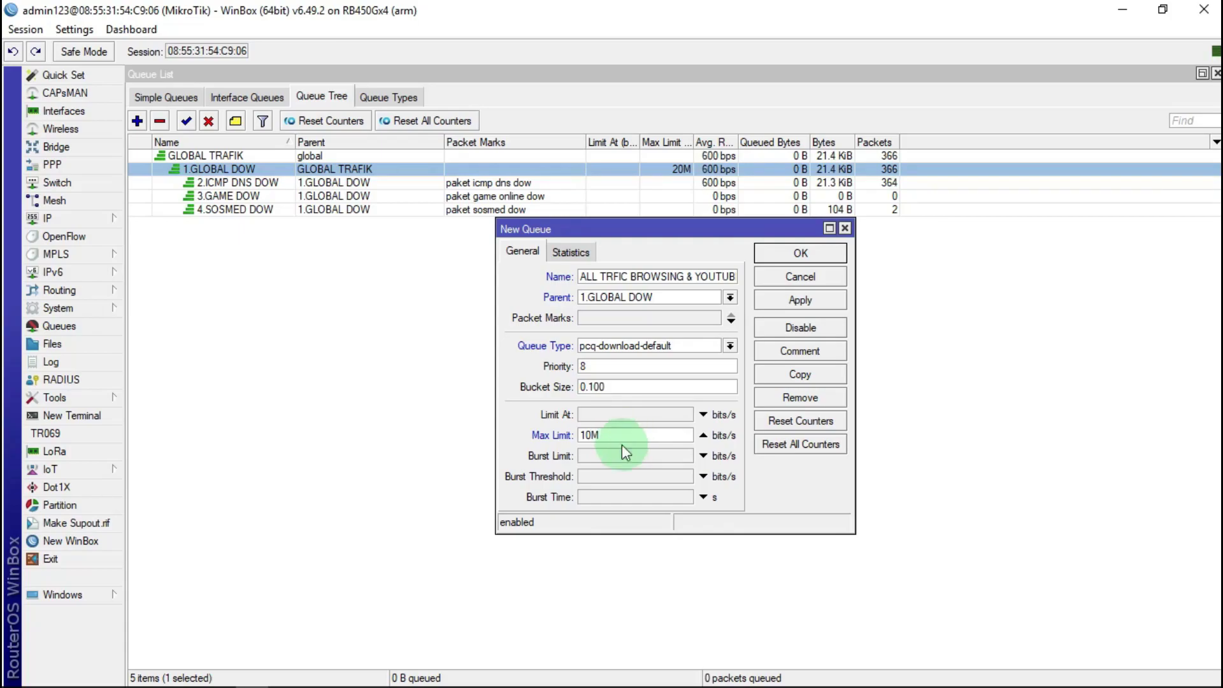
left_click(818, 300)
left_click(801, 248)
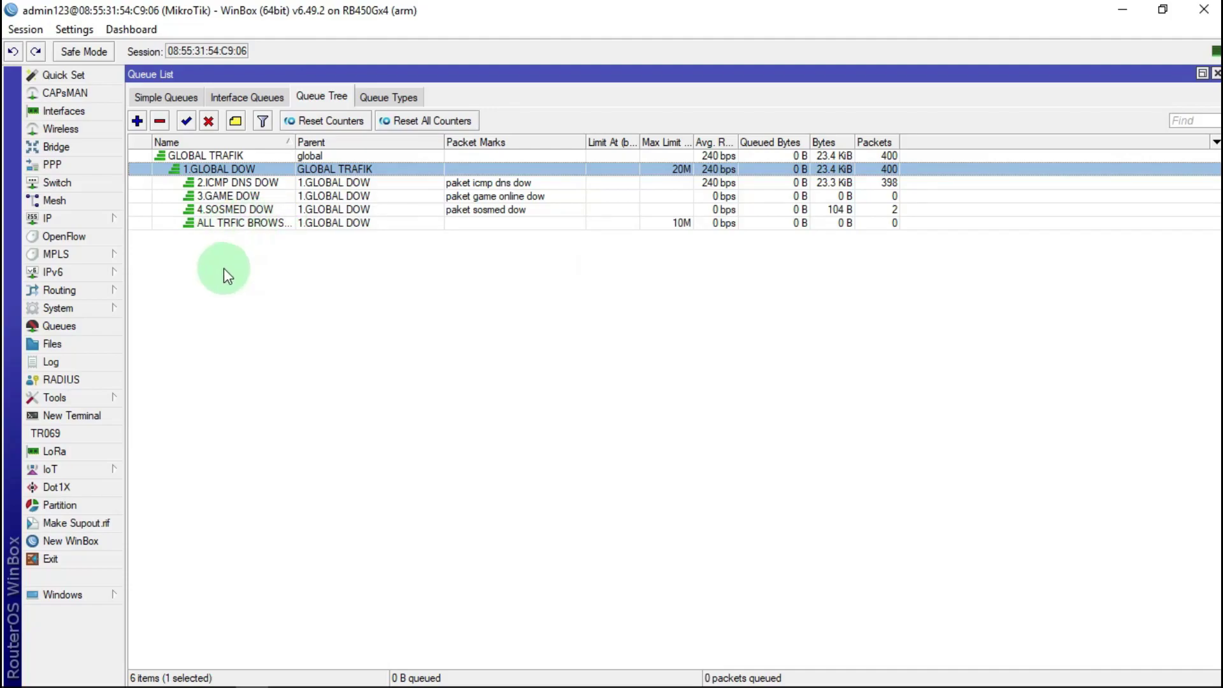
Step: Start a new queue named "1.BROWSING DOW" with ALL TRFIC BROWSING & YOUTUBE as its parent
left_click(137, 121)
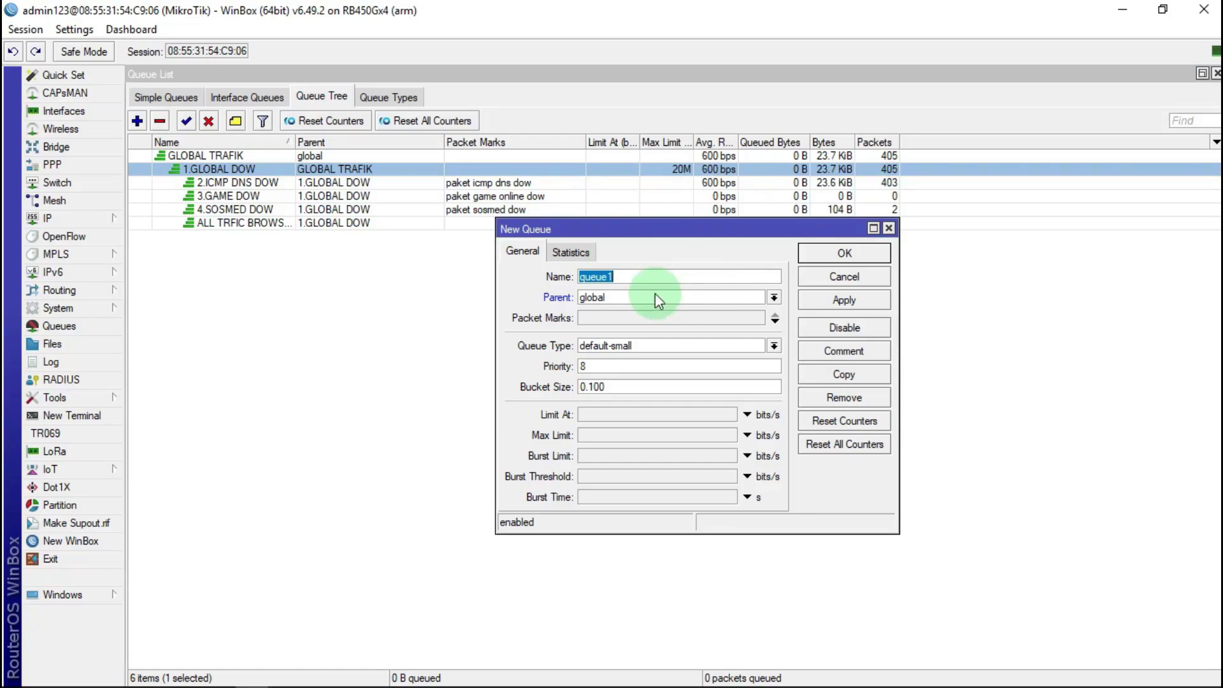
type("1.")
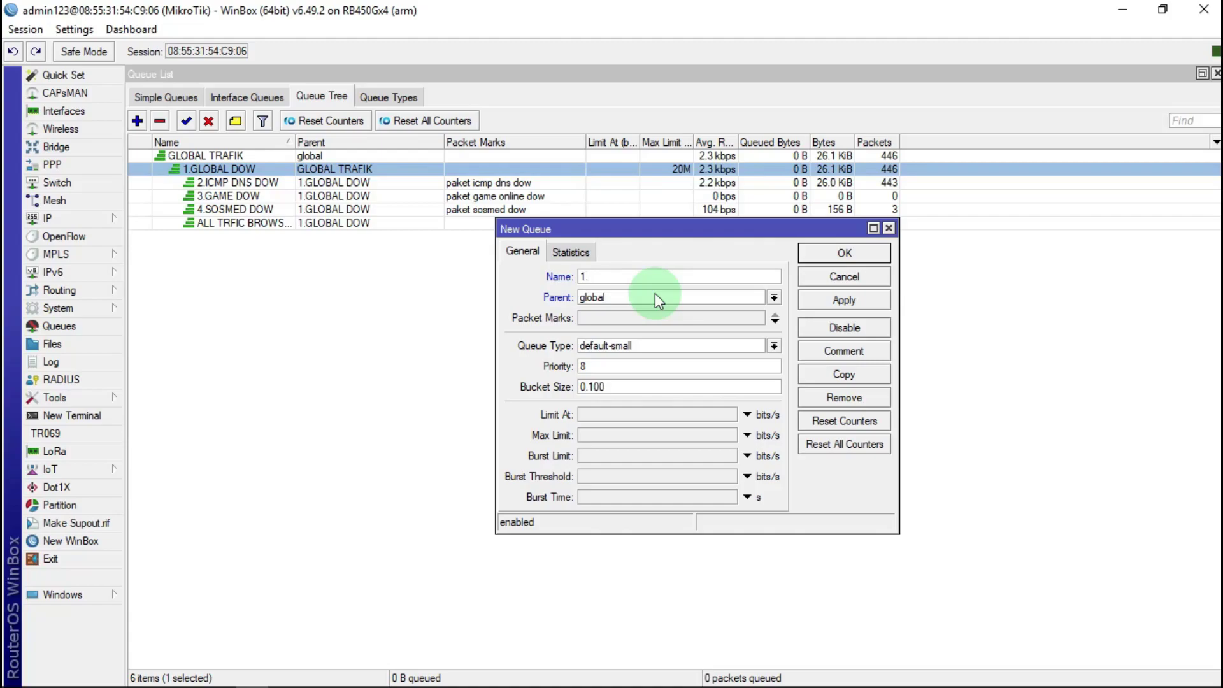
type("BRO")
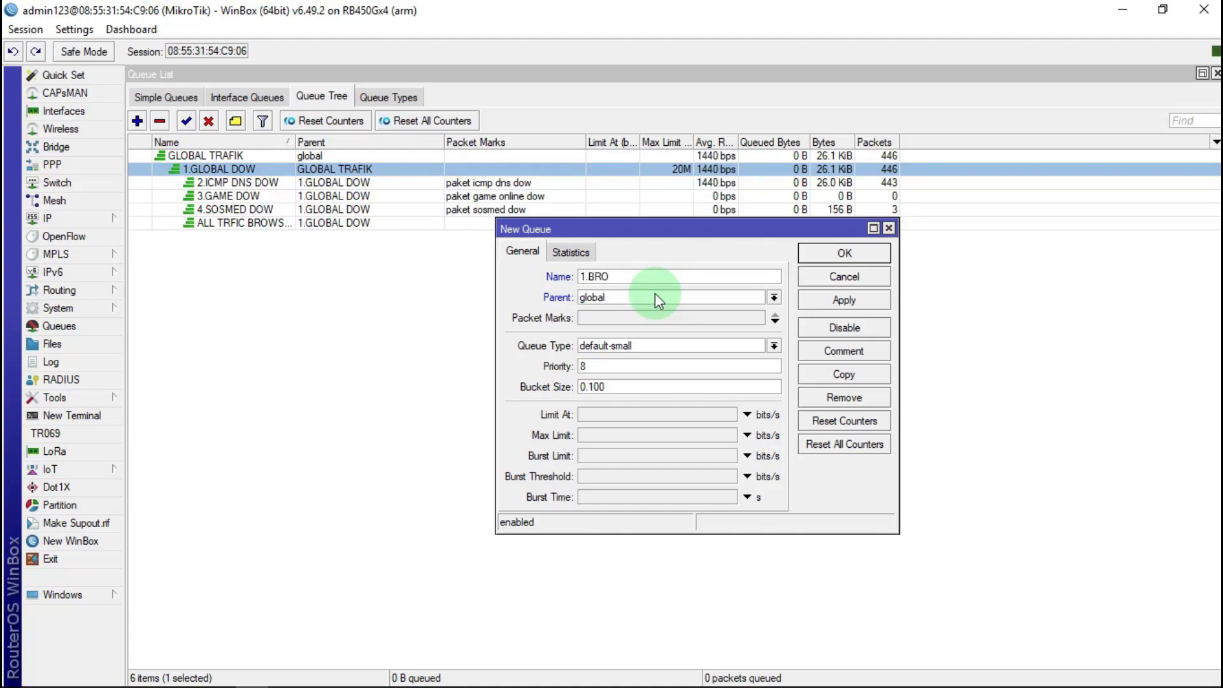
type("WSING DOW")
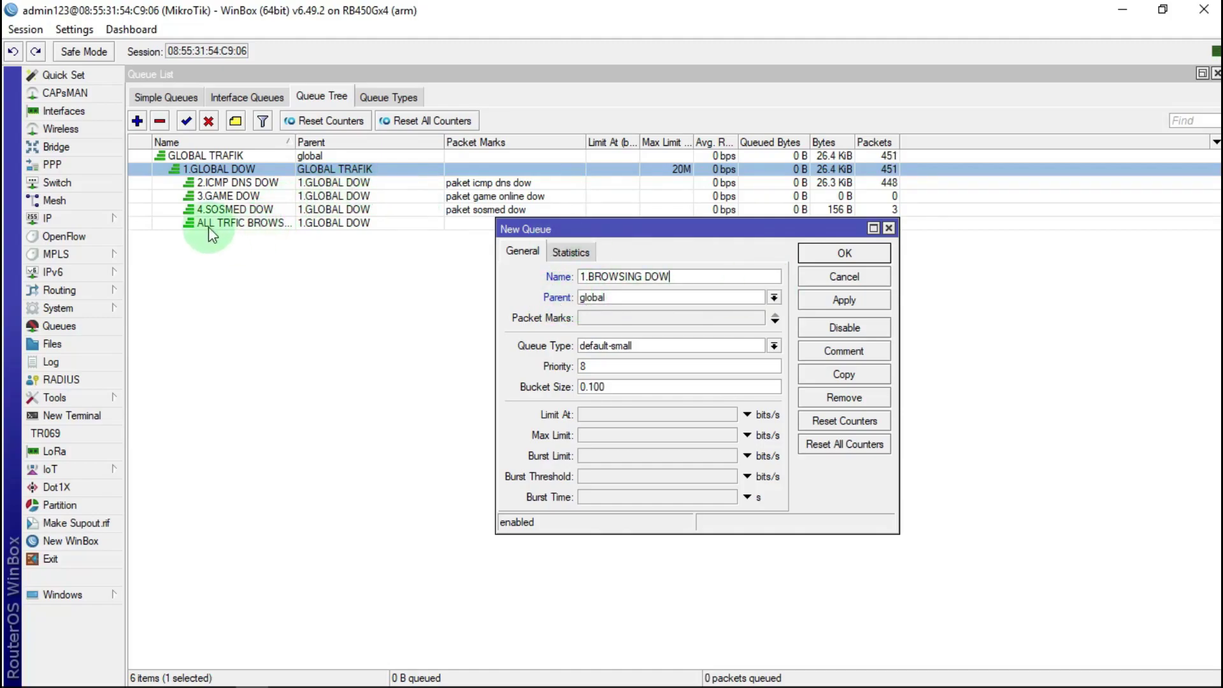
left_click(773, 298)
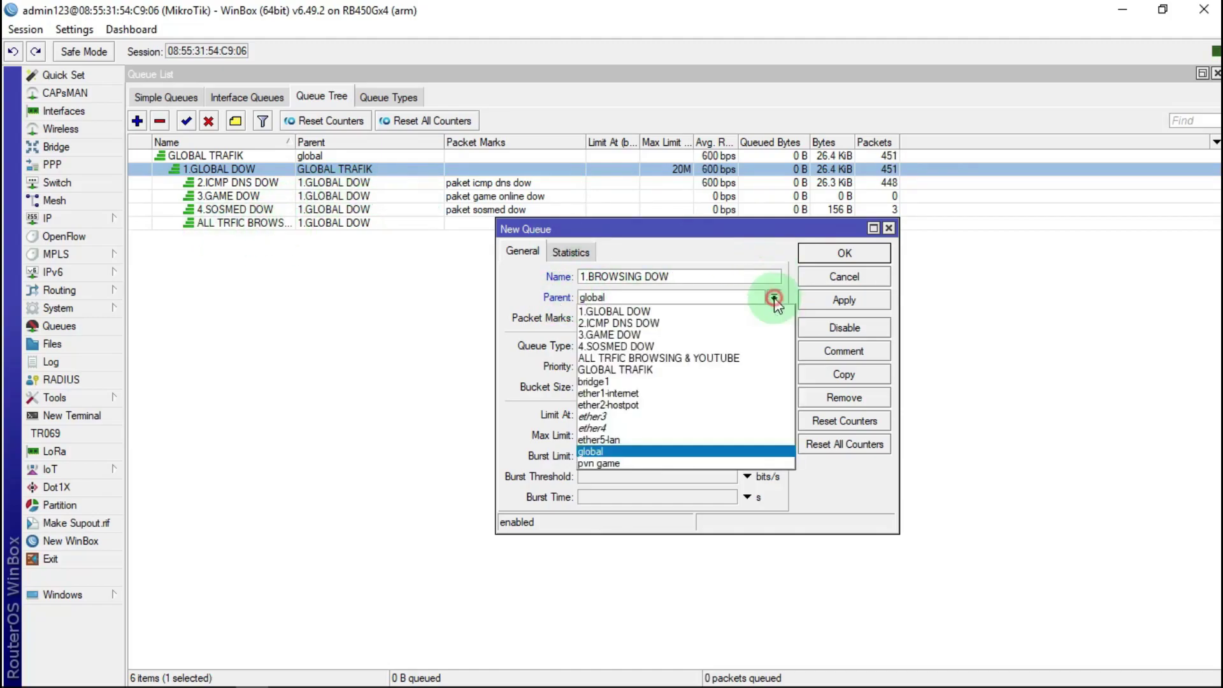
left_click(644, 357)
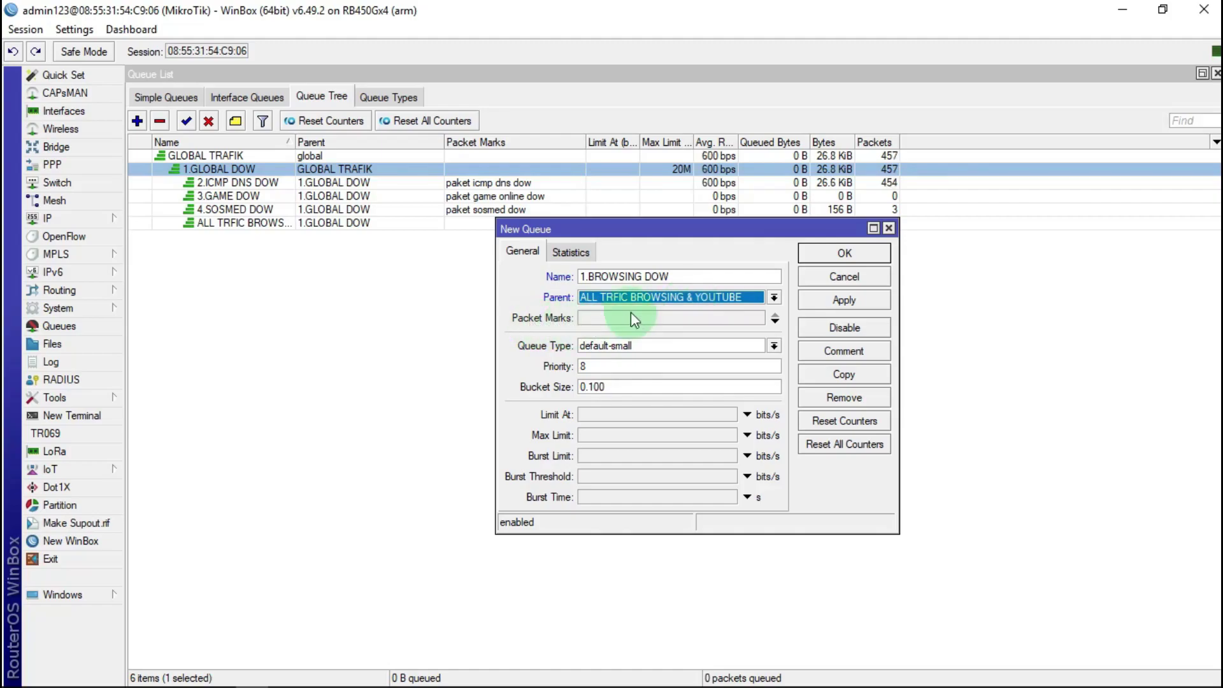
Step: Assign packet mark "paket browsing dow" and queue type pcq-download-default to the browsing queue, and save it
left_click(656, 318)
left_click(757, 318)
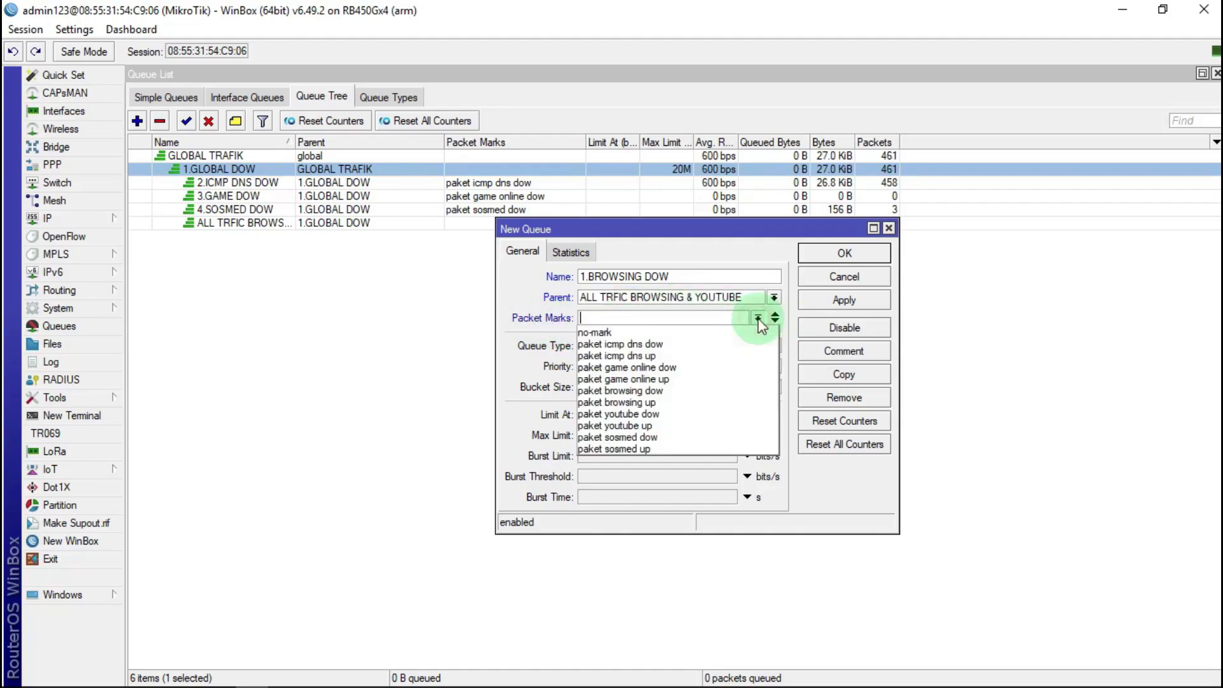
left_click(655, 389)
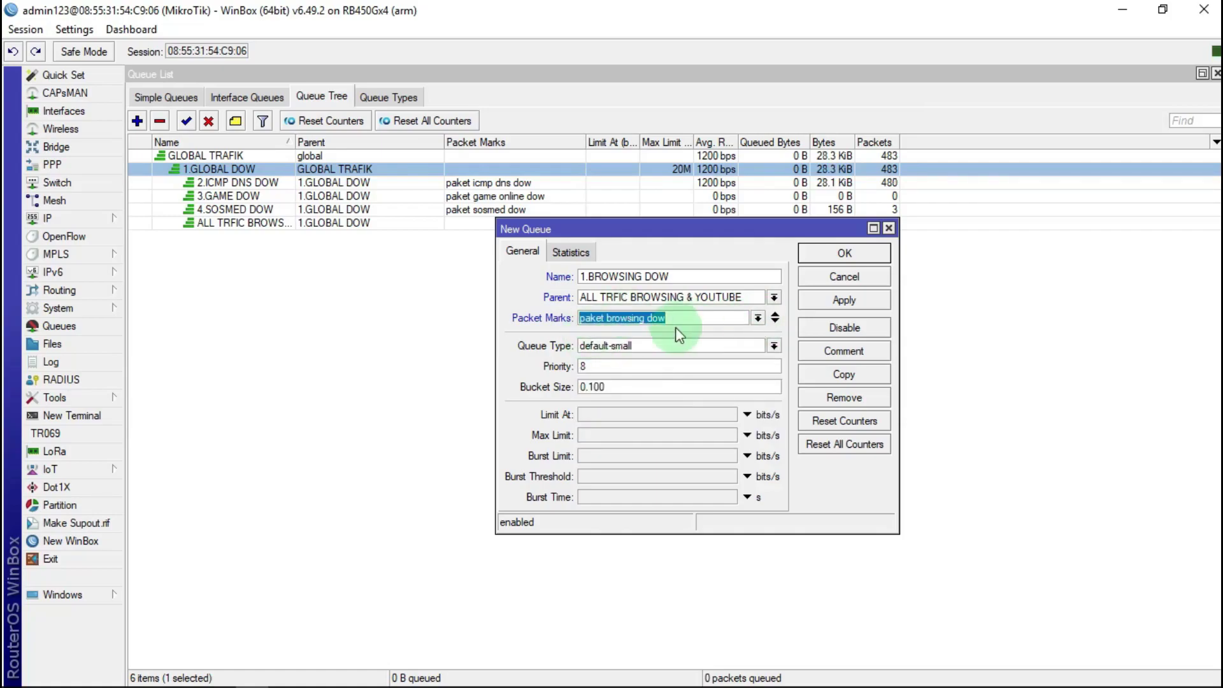
left_click(774, 345)
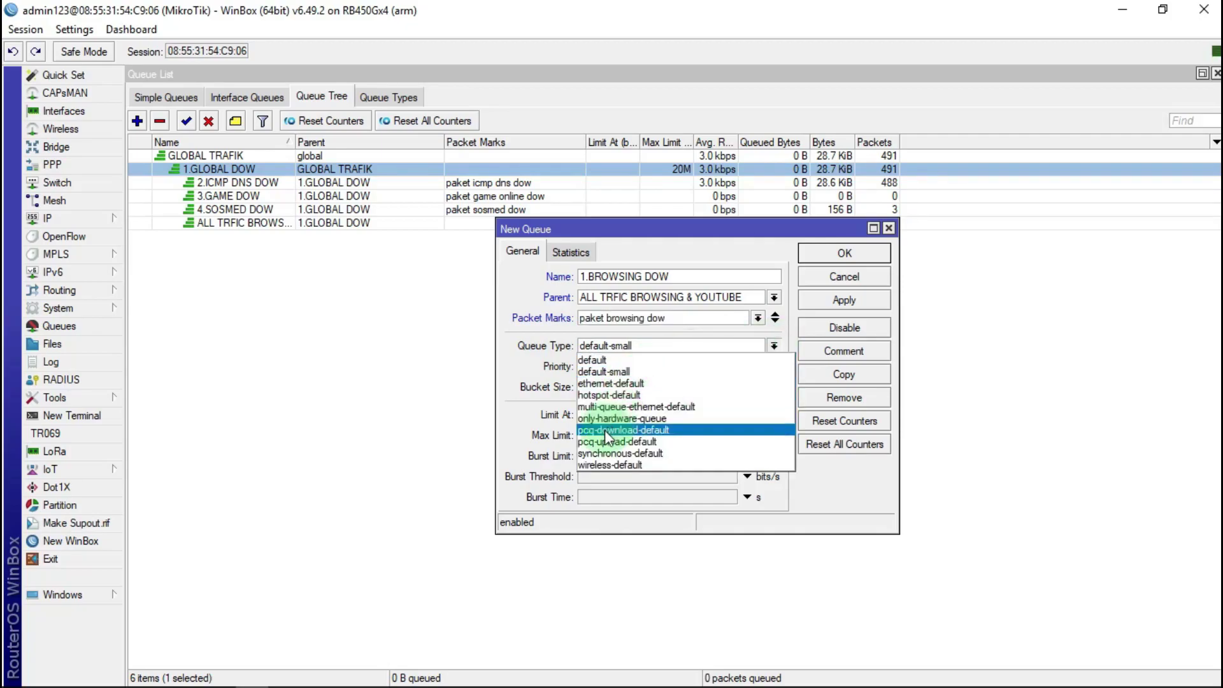
left_click(646, 431)
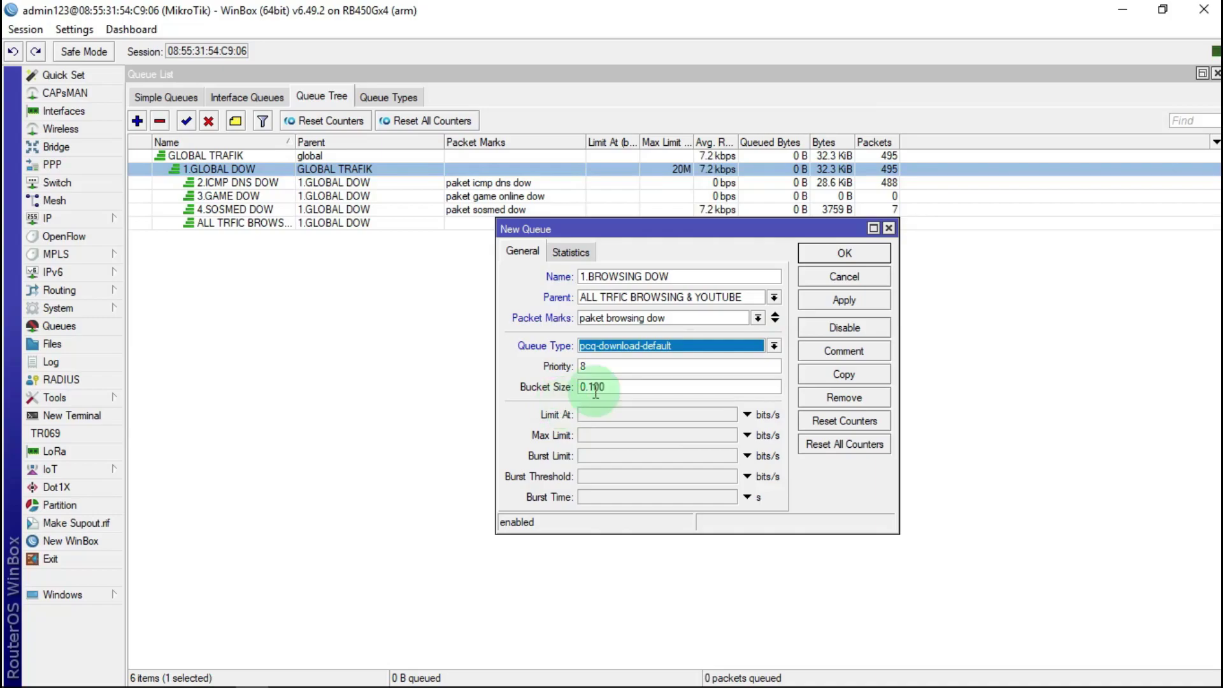
left_click(844, 253)
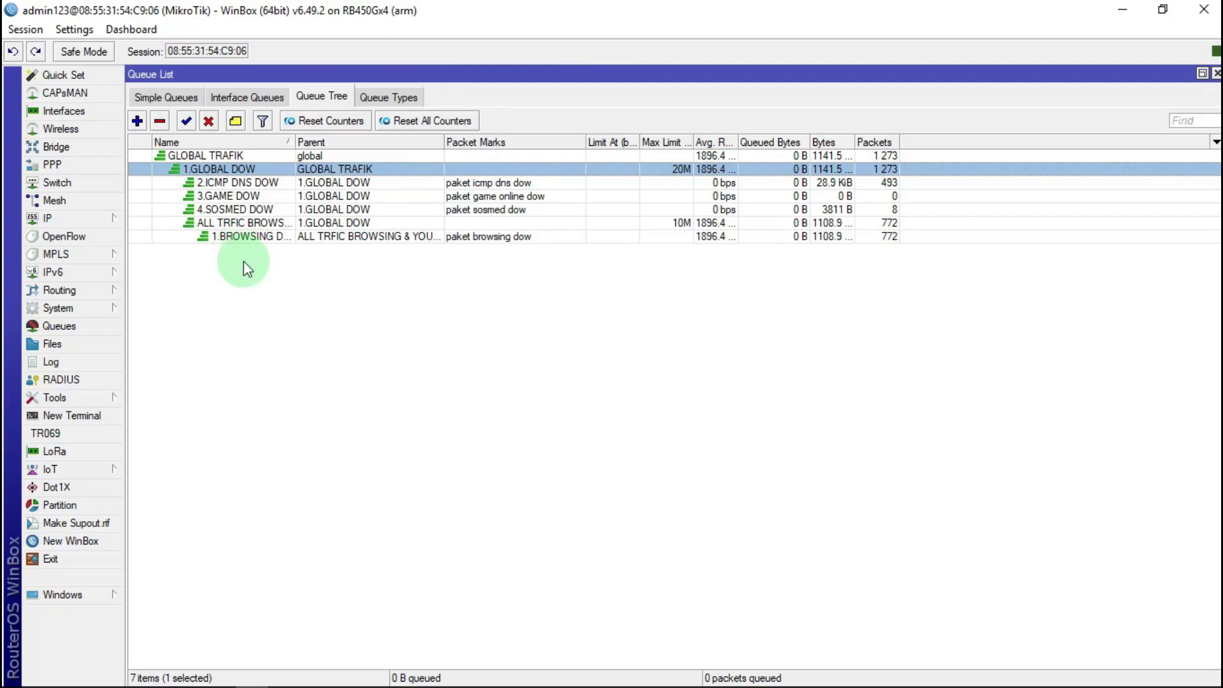
Step: Start a new queue and begin its name with "2.Y"
left_click(137, 121)
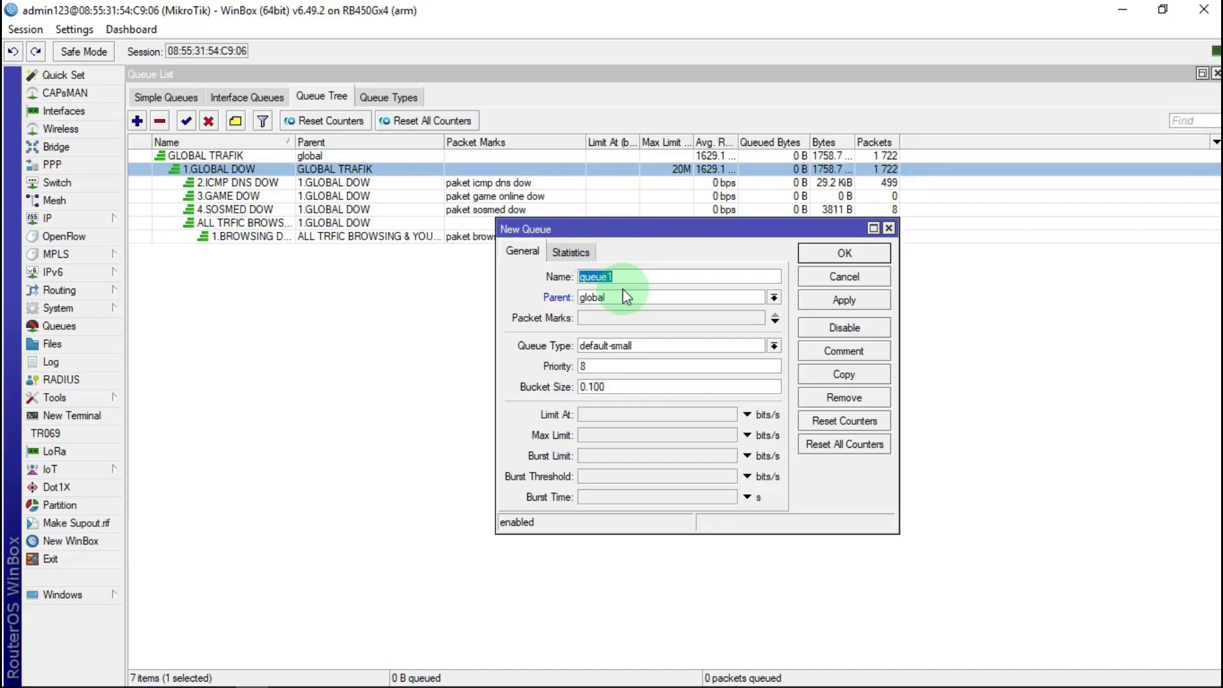
type("2.Y")
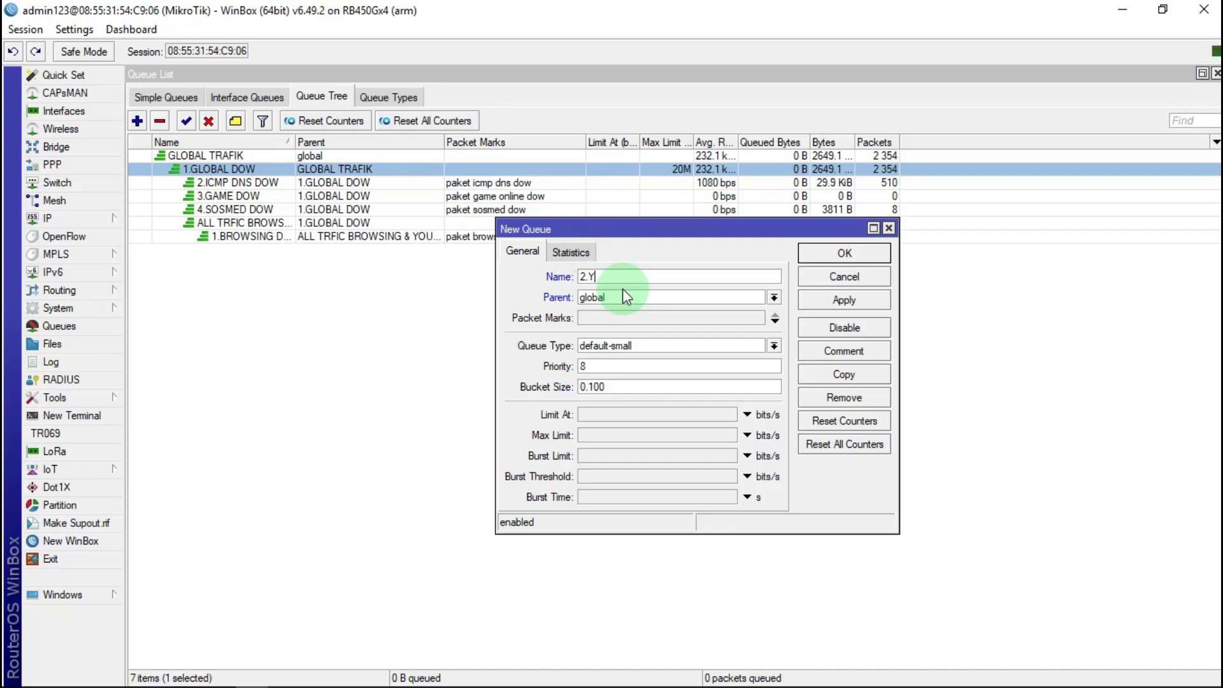
Step: Complete the new queue's name as 2.YOUTUBE DOW and set its parent to ALL TRFIC BROWSING & YOUTUBE
type("OUTU")
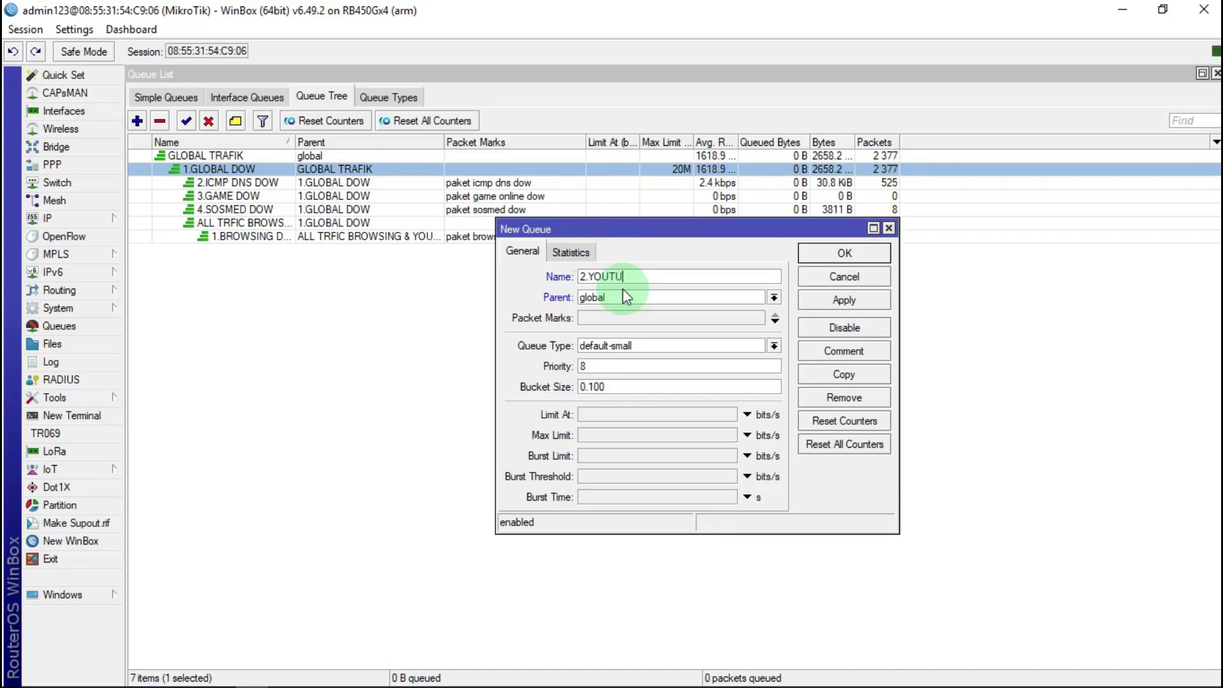
type("BE D")
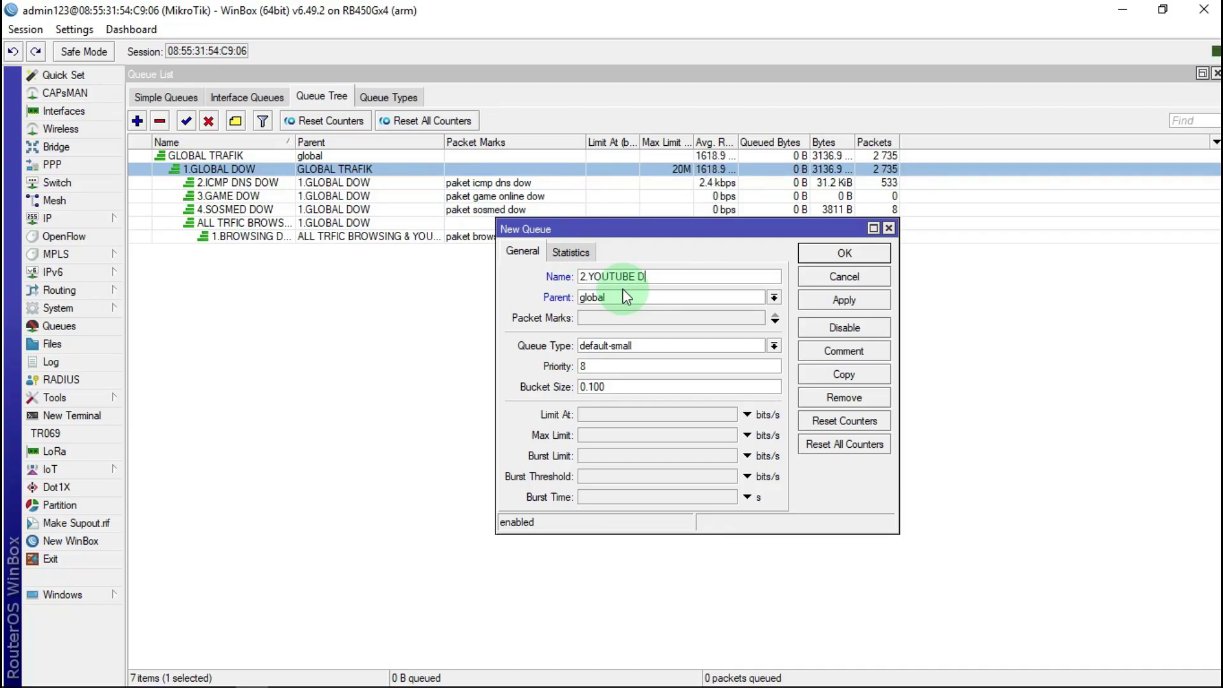
type("OW")
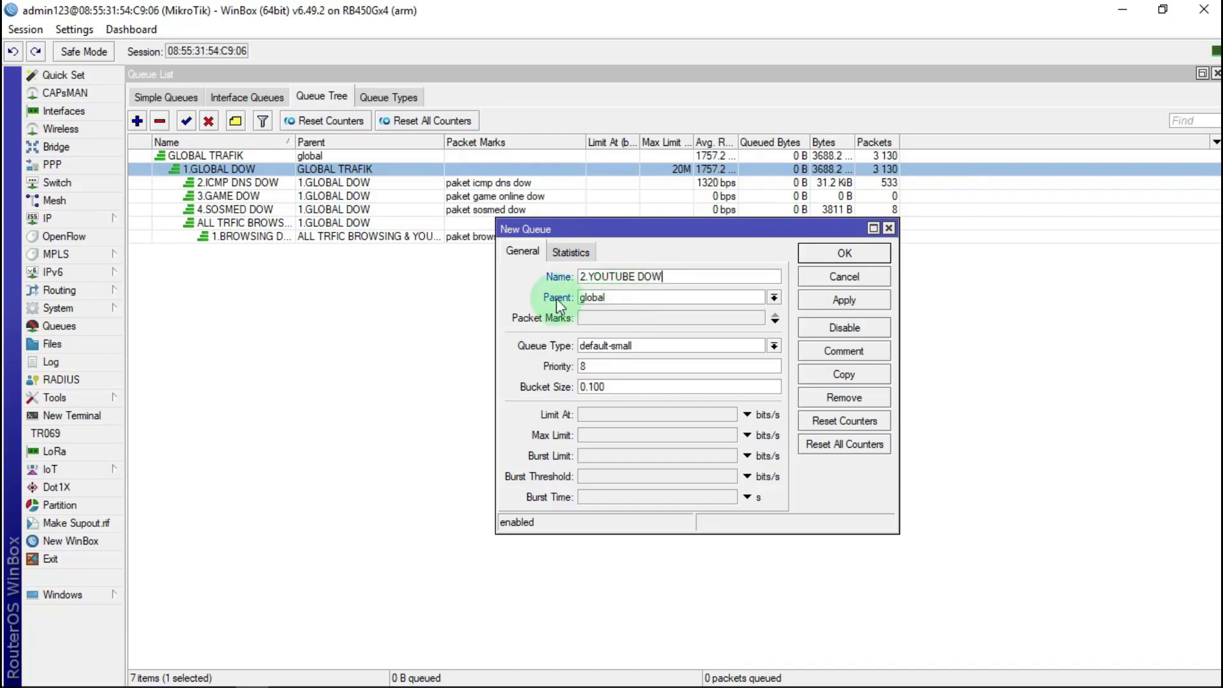
left_click(775, 297)
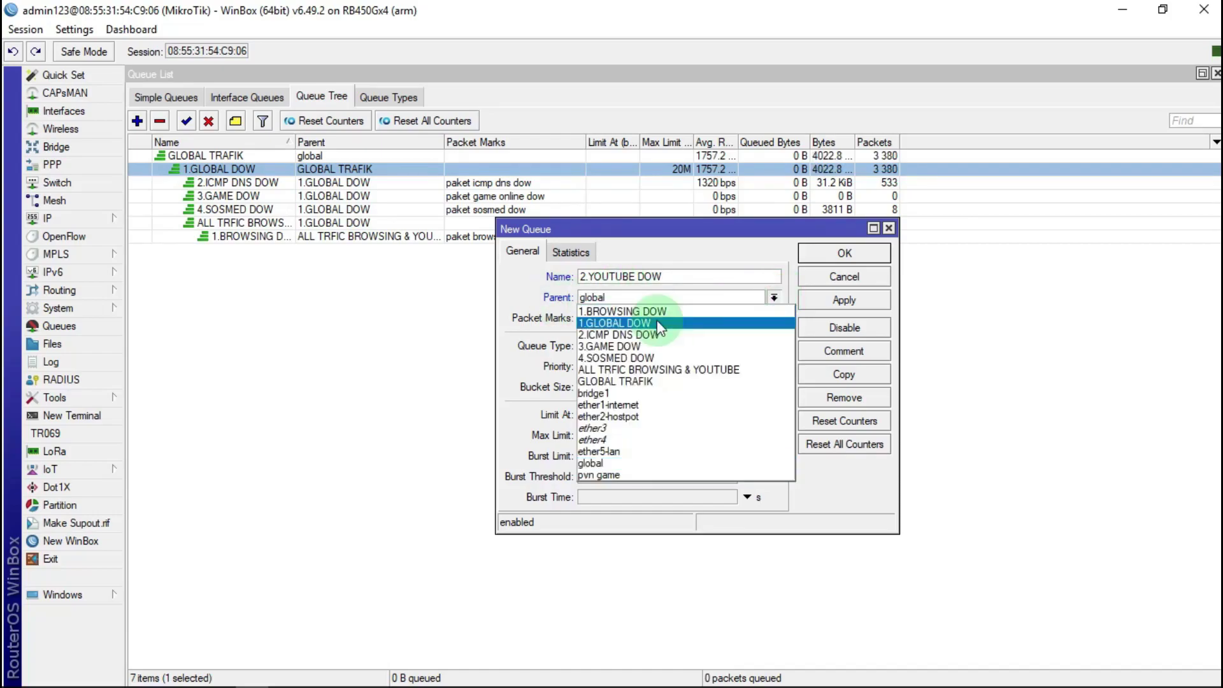
left_click(694, 369)
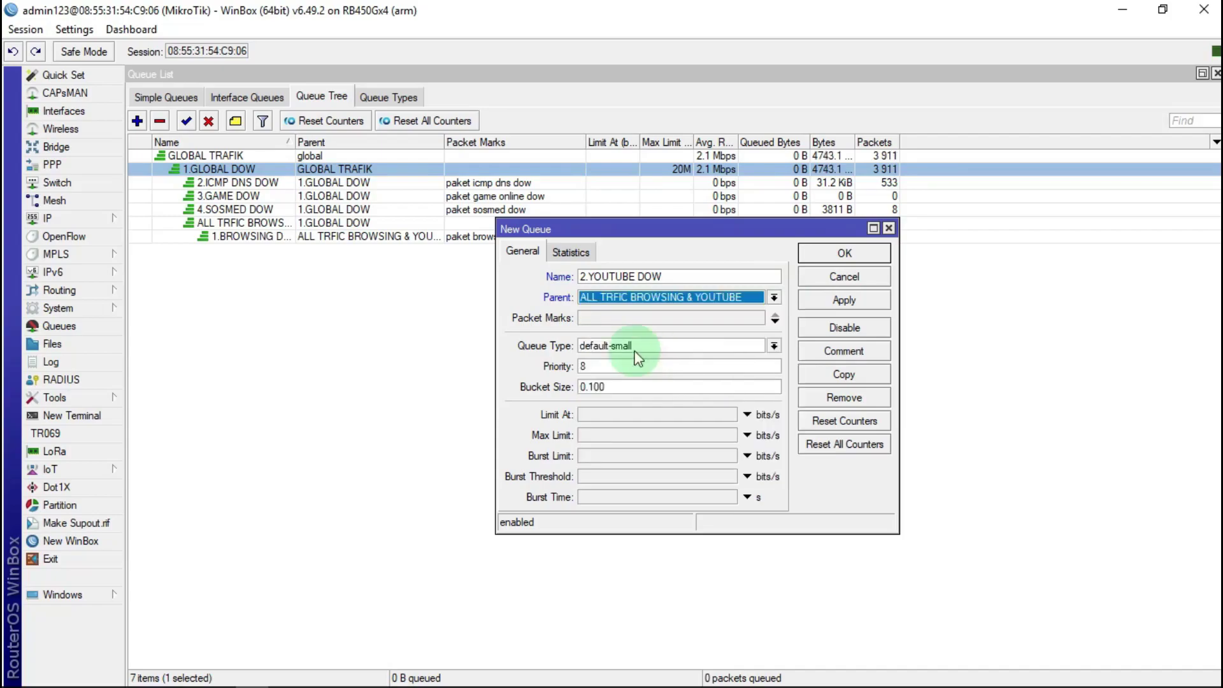
Step: Assign the packet mark "paket youtube dow" to the 2.YOUTUBE DOW queue
left_click(583, 319)
left_click(756, 318)
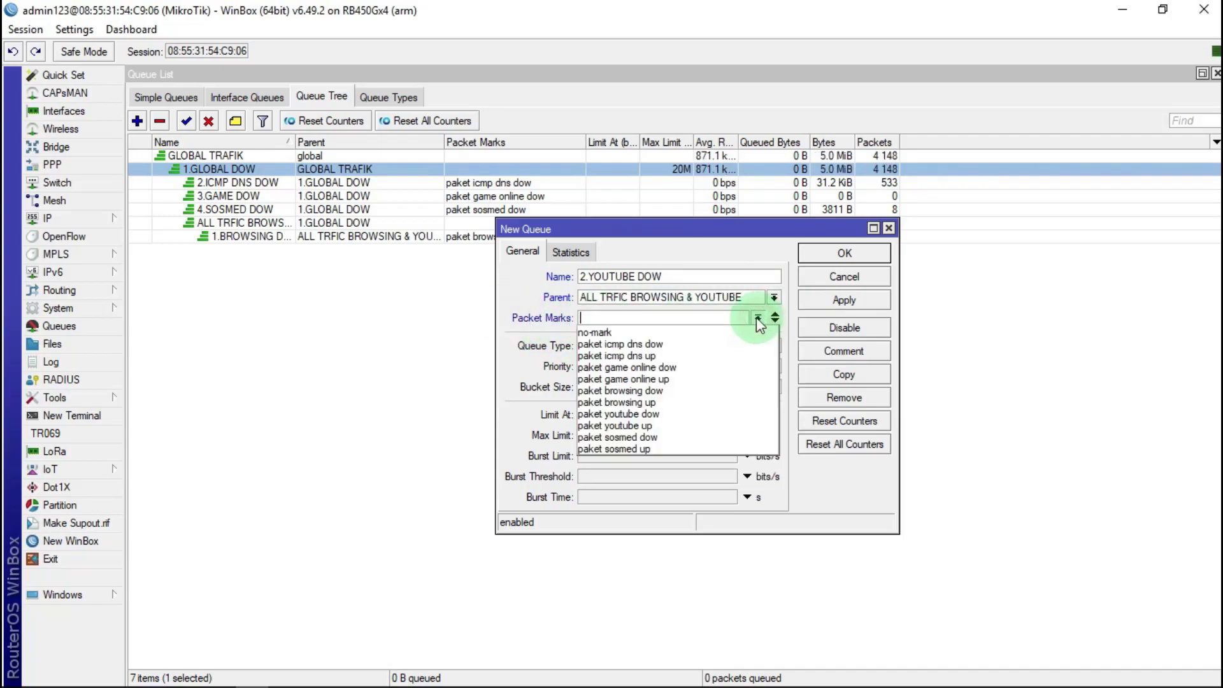
left_click(639, 424)
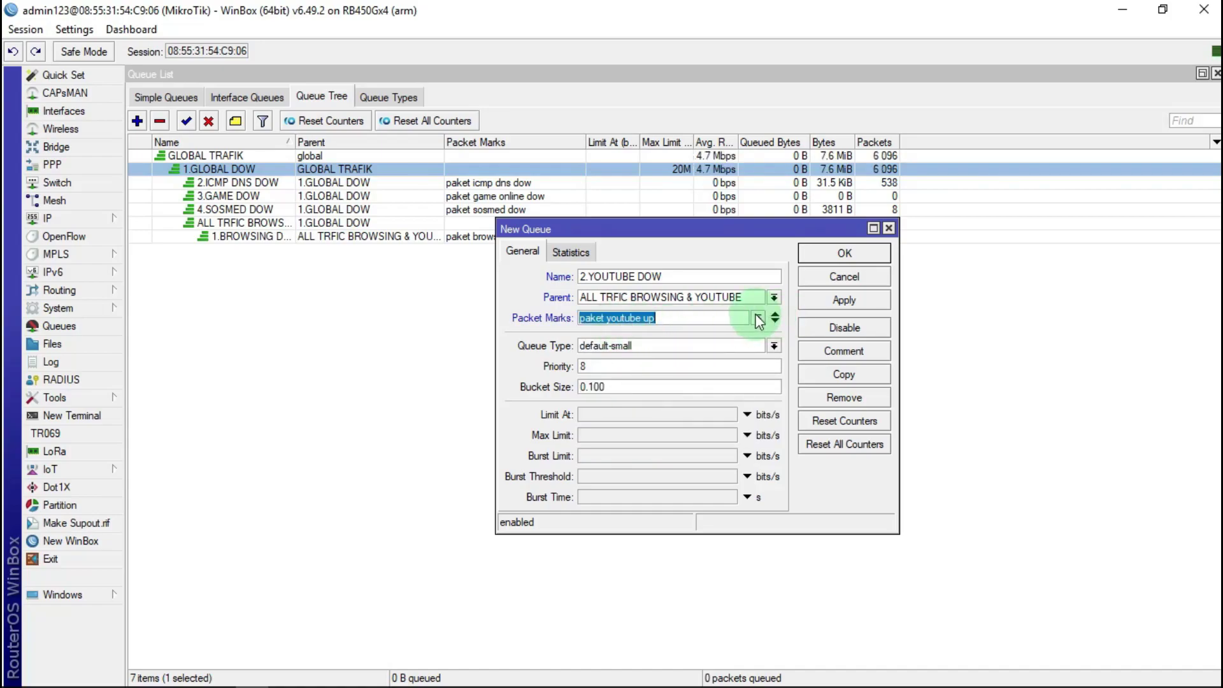
left_click(758, 319)
left_click(632, 415)
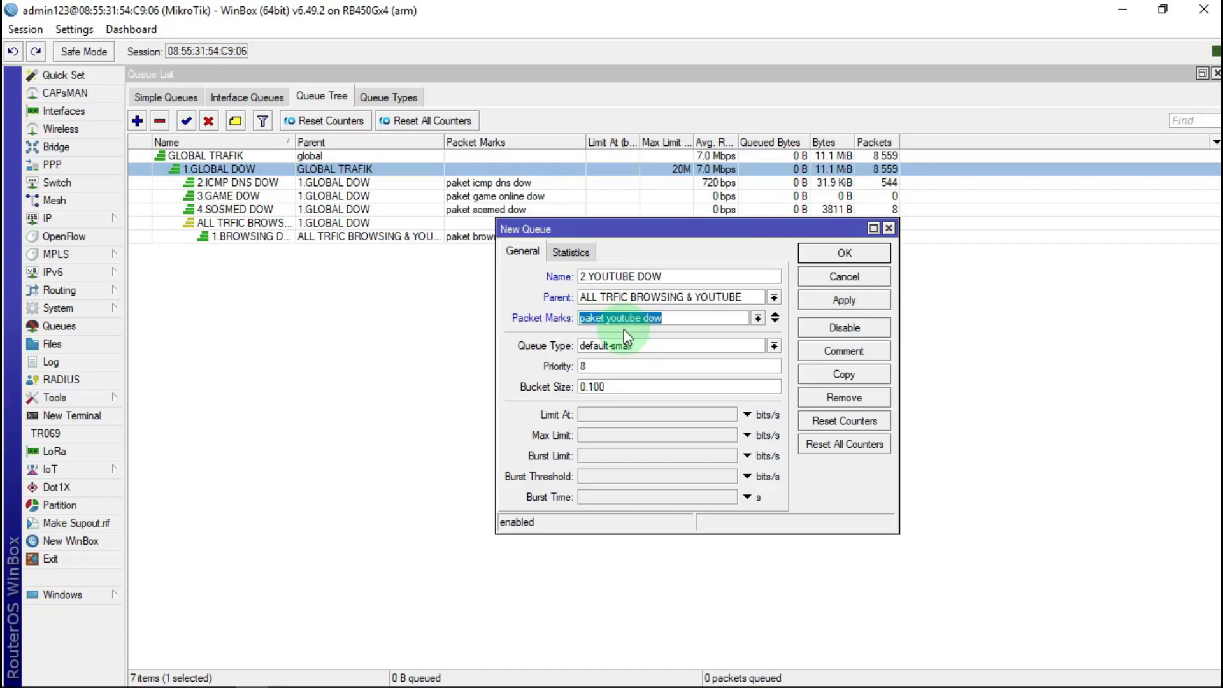
Step: Set the queue type to pcq-download-default and the max limit to 5M, and save the 2.YOUTUBE DOW queue
left_click(773, 346)
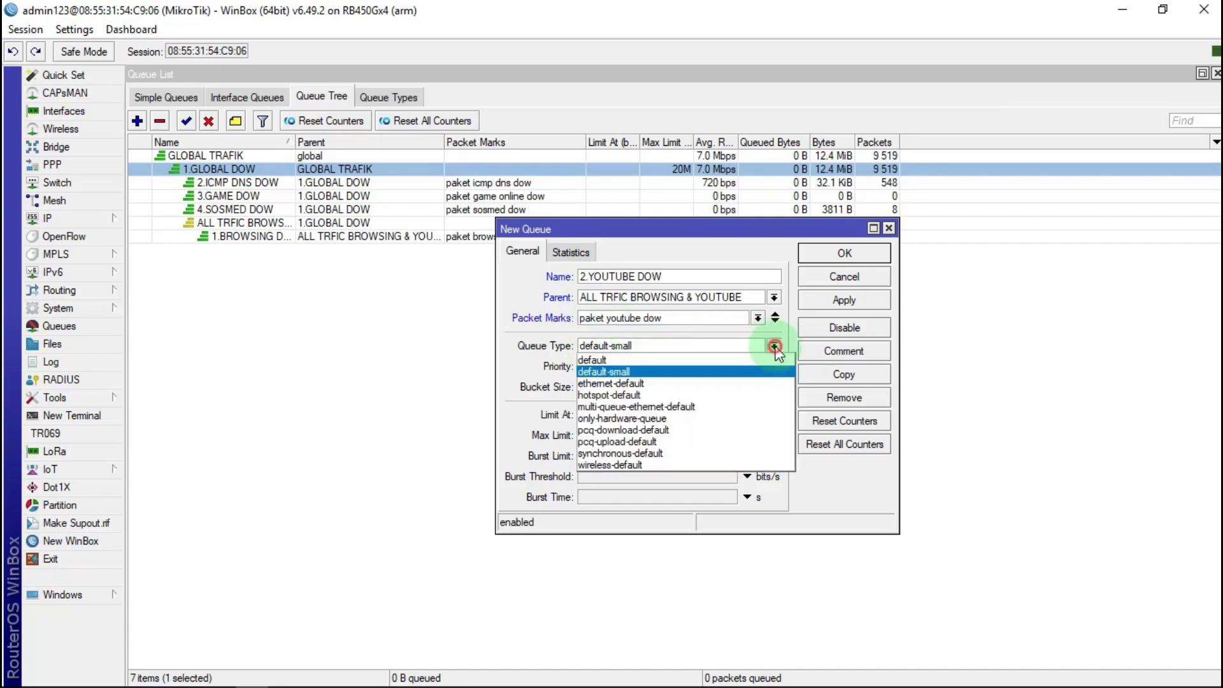
left_click(621, 430)
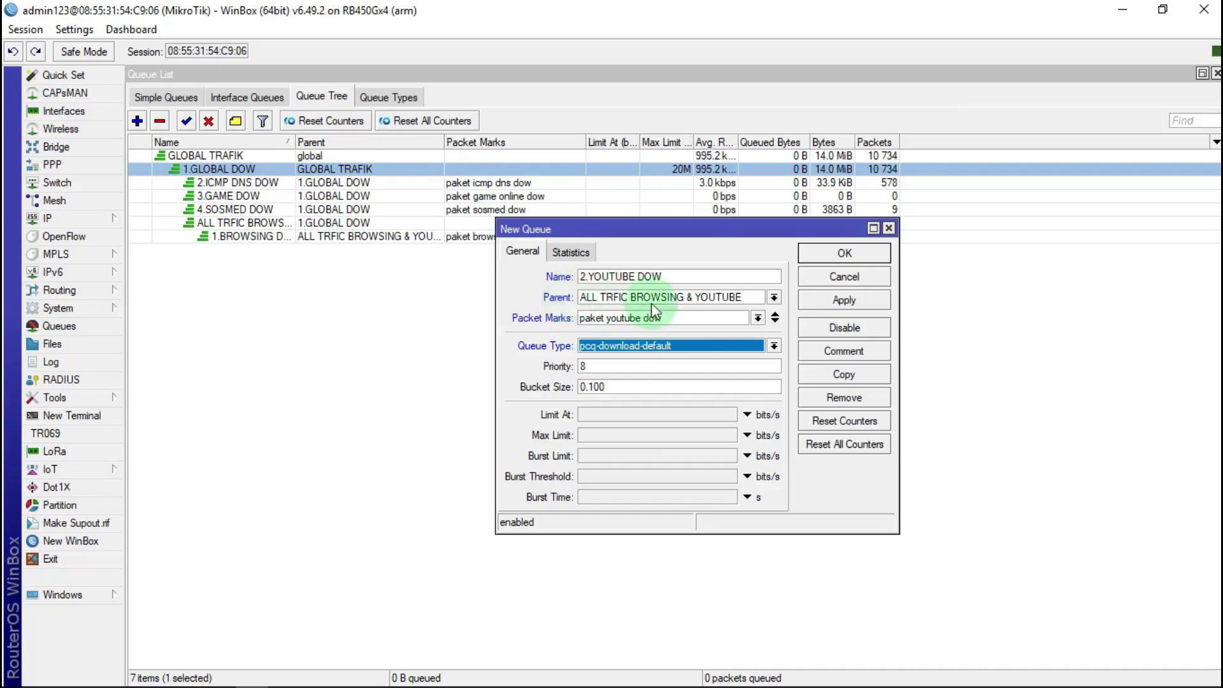
left_click(595, 438)
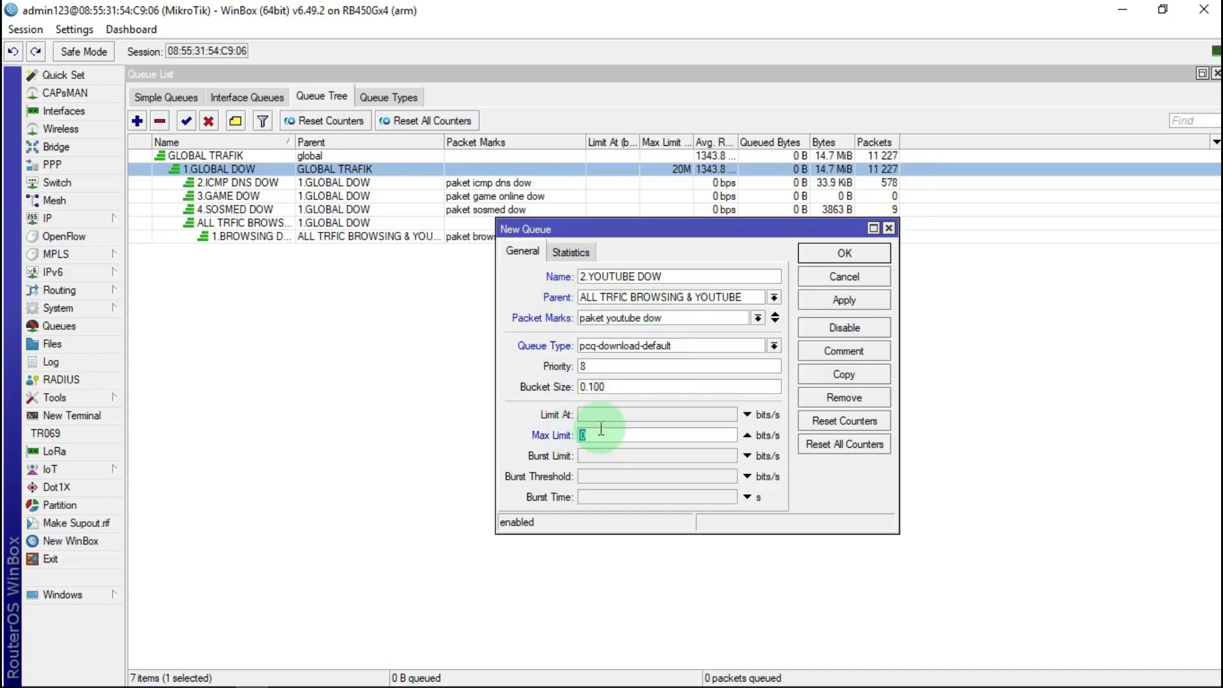
type("5M")
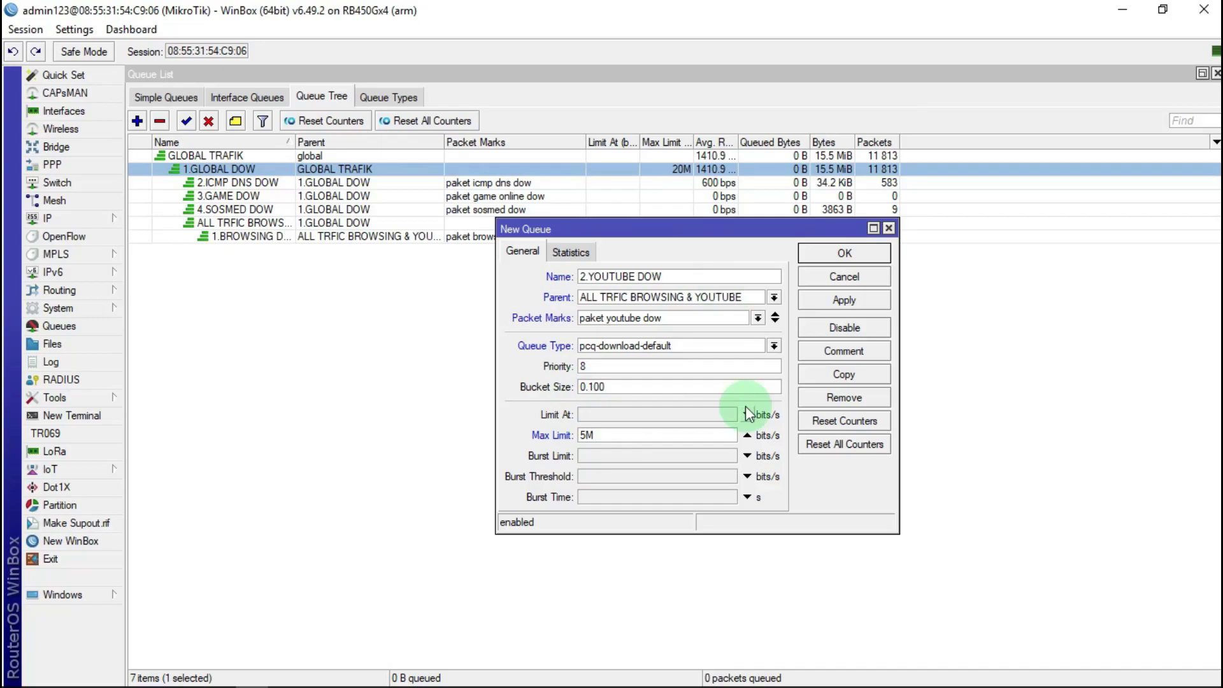
left_click(865, 301)
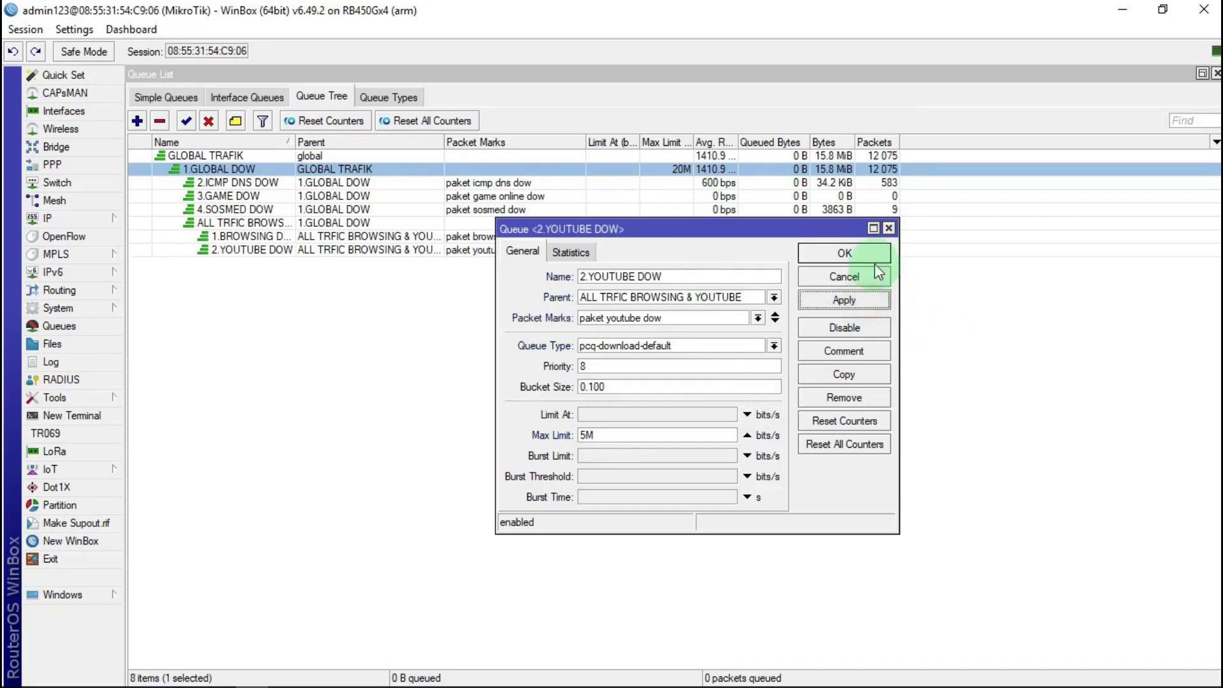
left_click(866, 255)
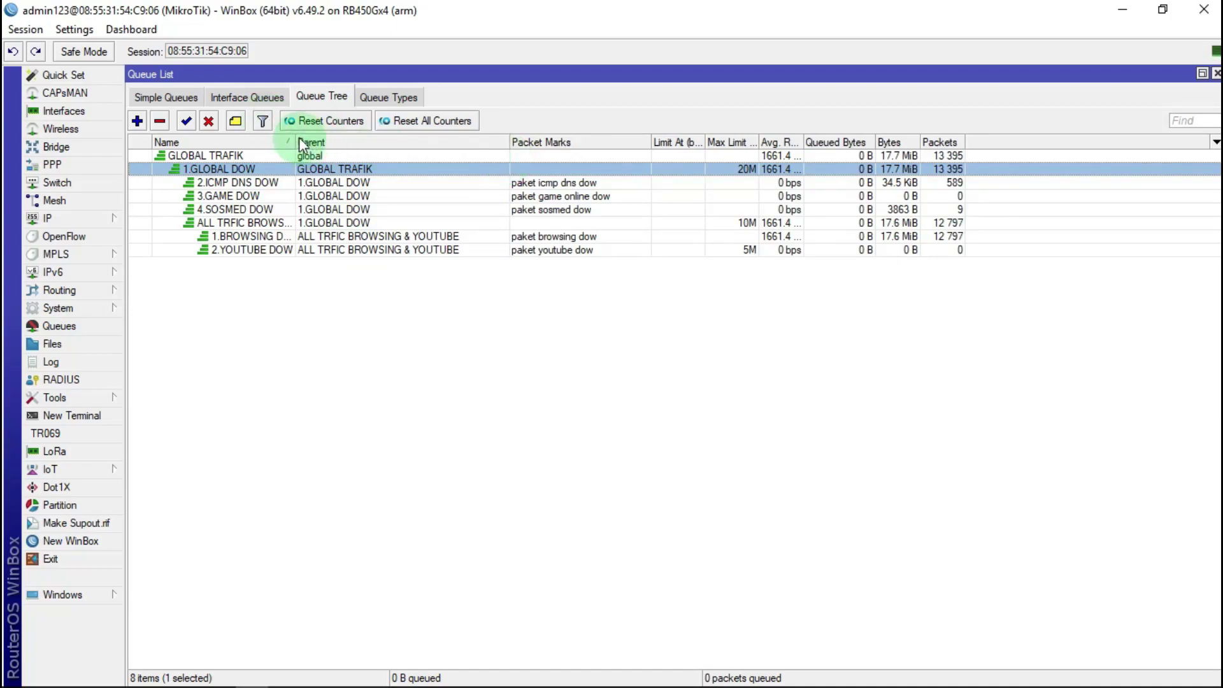
Step: Widen the queue list's Name column to fit the full names, and add a new queue named 1.GLOBAL UP
left_click_drag(295, 141, 366, 142)
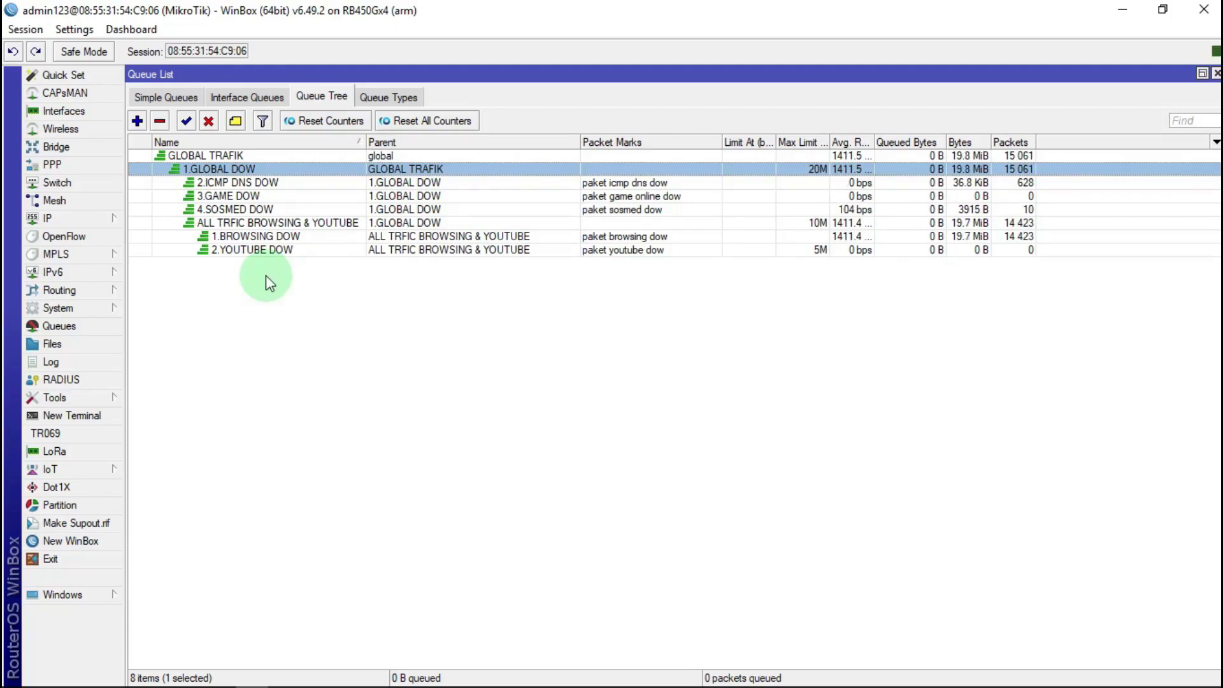
left_click(137, 120)
left_click_drag(579, 279, 628, 279)
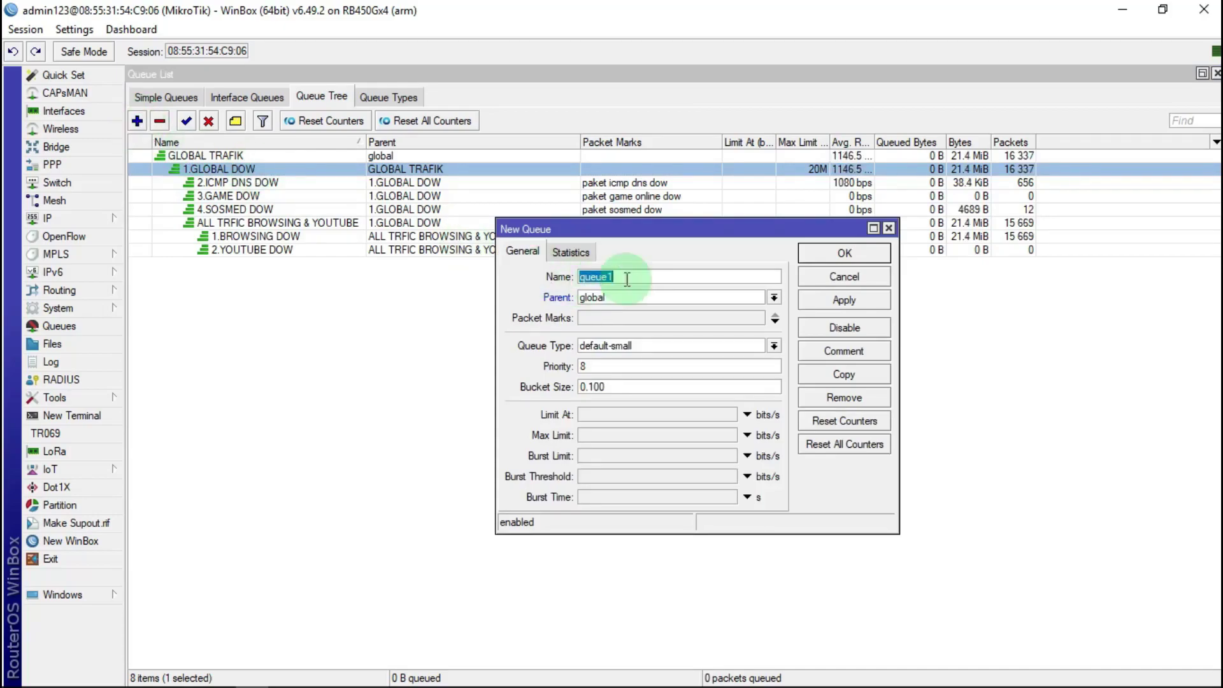
type("1")
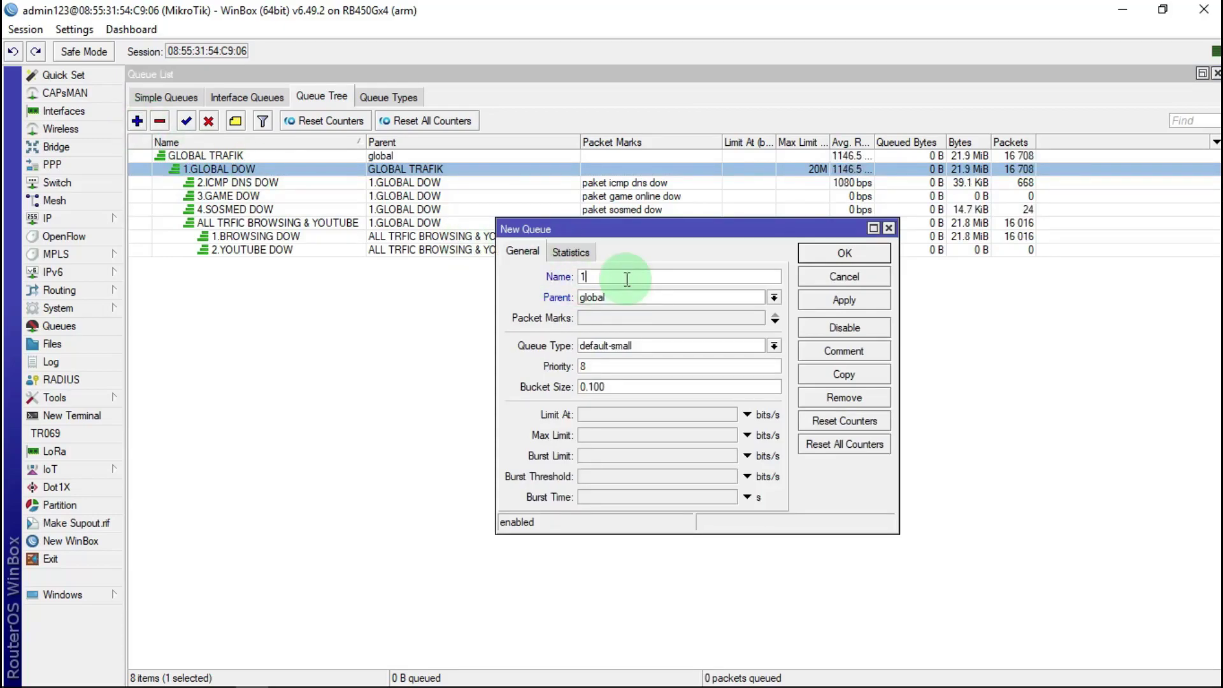
type(".")
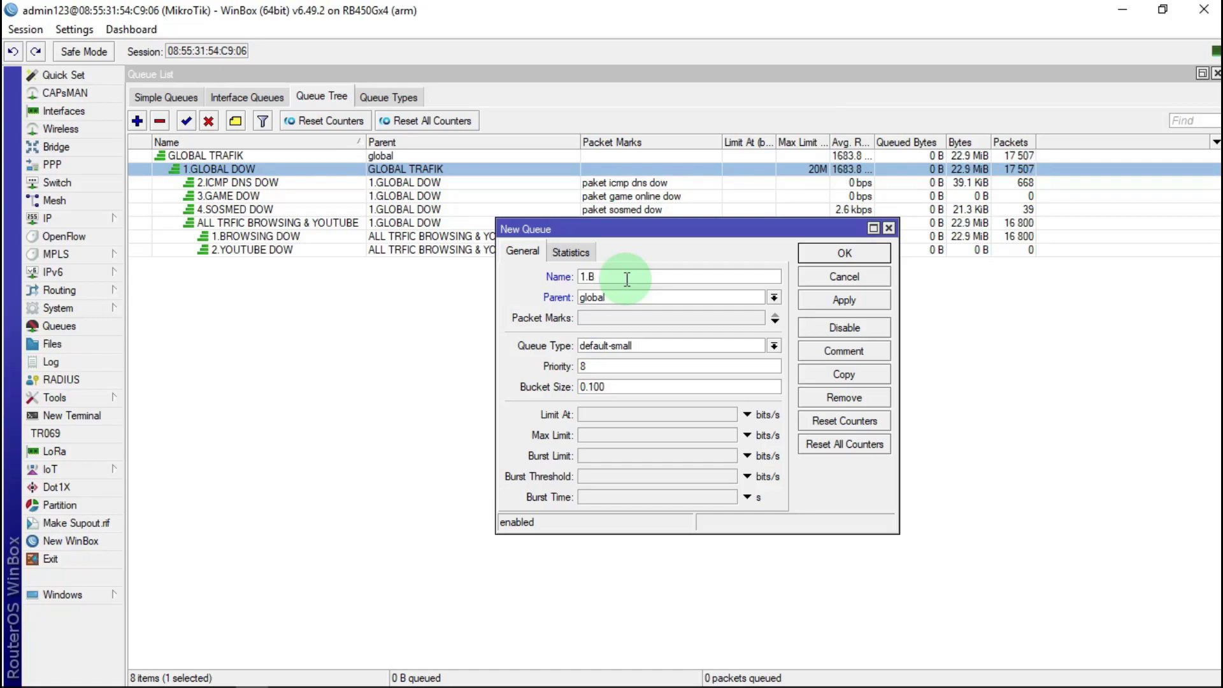
type("GLOBAL")
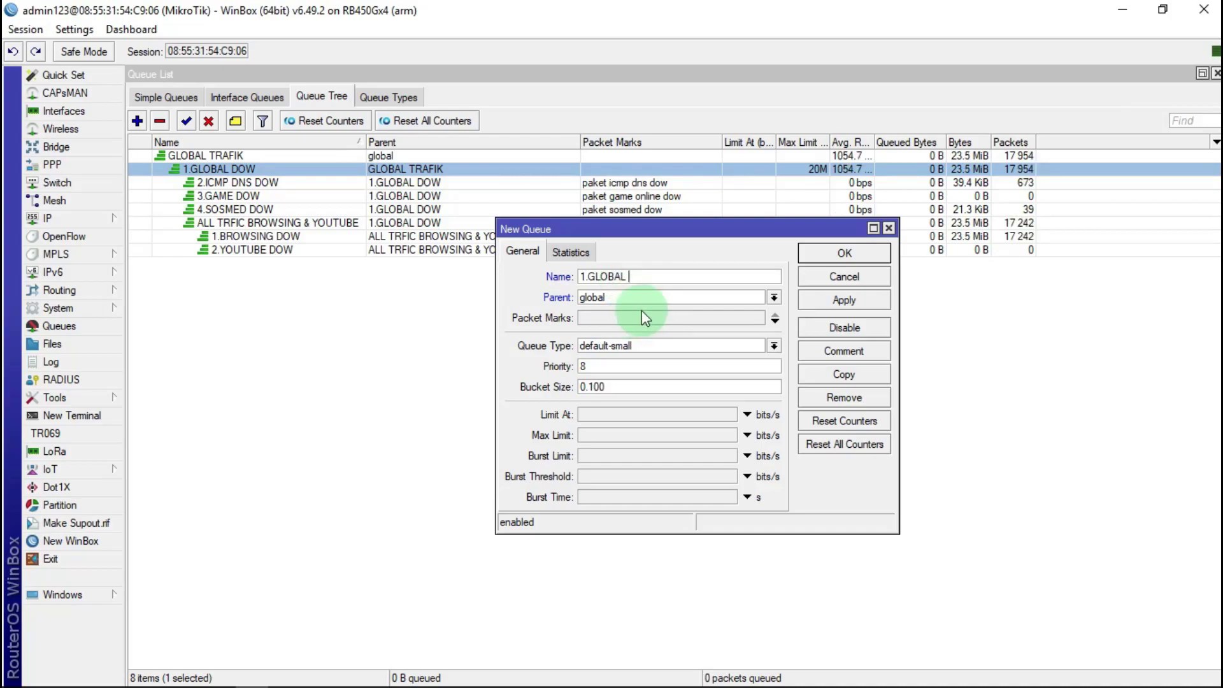
type(" U")
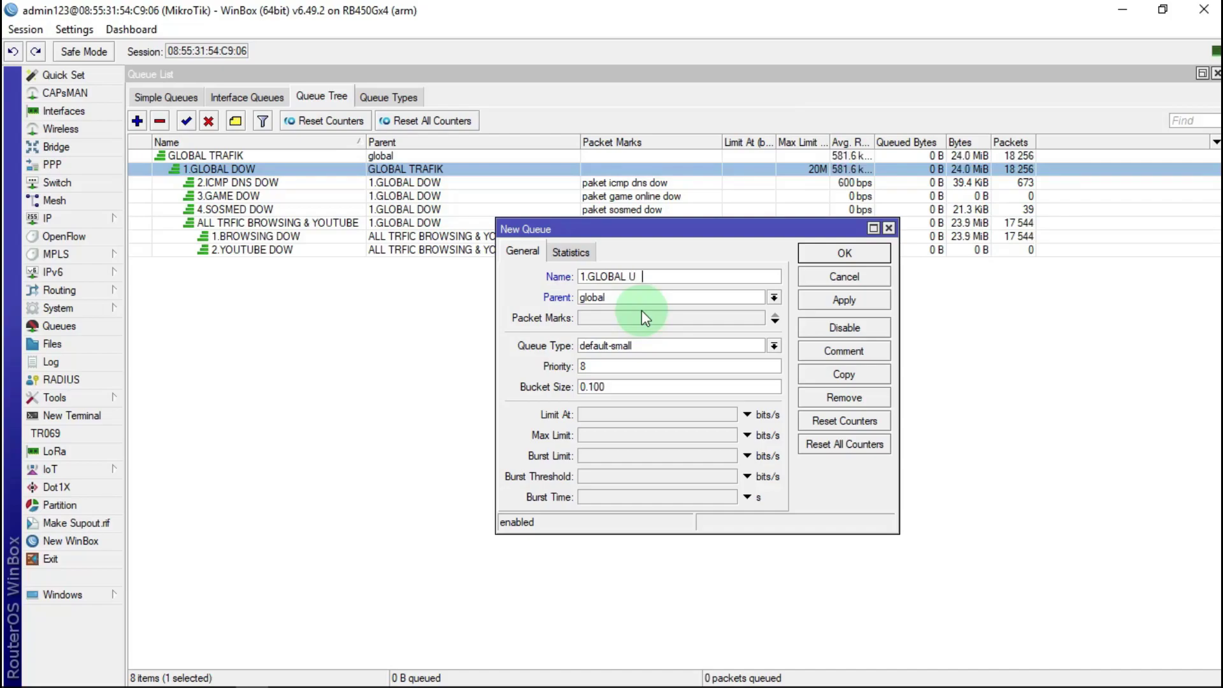
type("P")
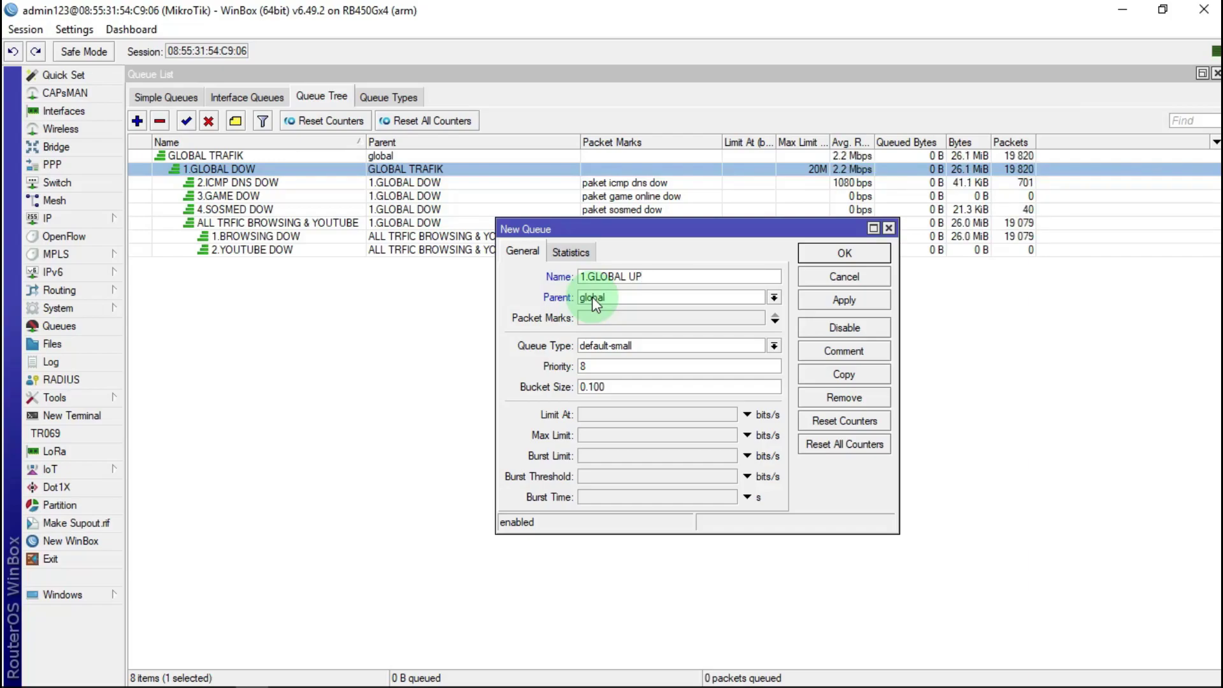
Step: Set the 1.GLOBAL UP queue's parent to GLOBAL TRAFIK and its queue type to pcq-upload-default
left_click(775, 298)
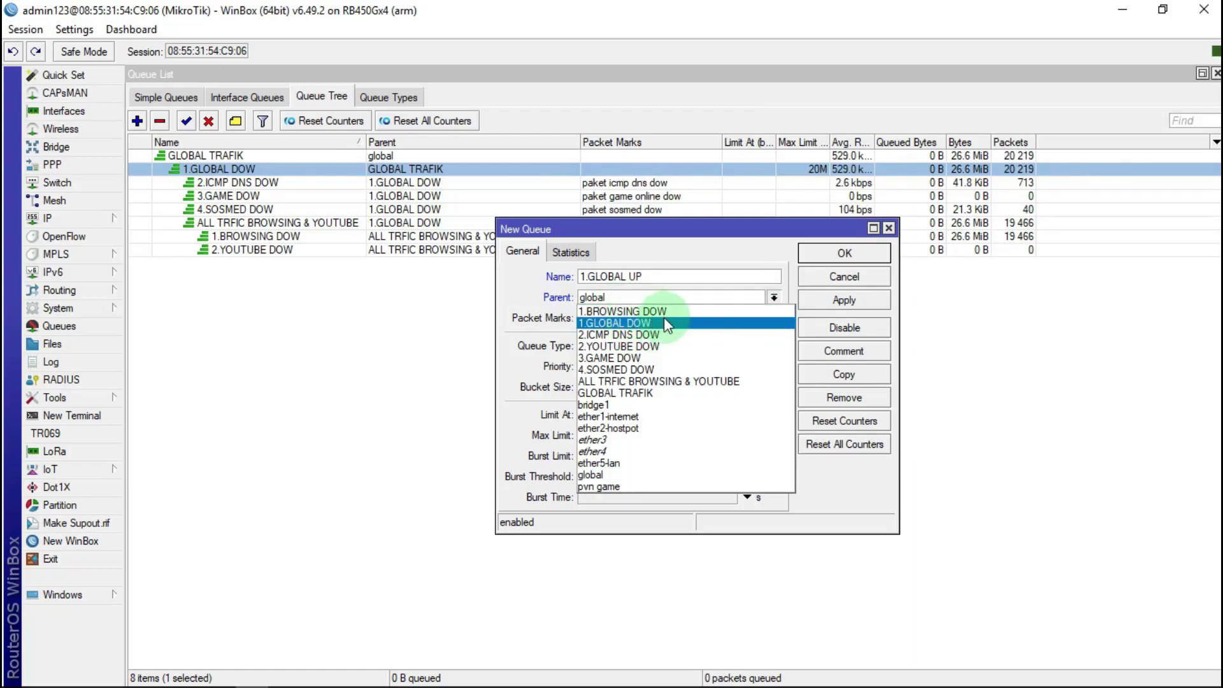
left_click(633, 392)
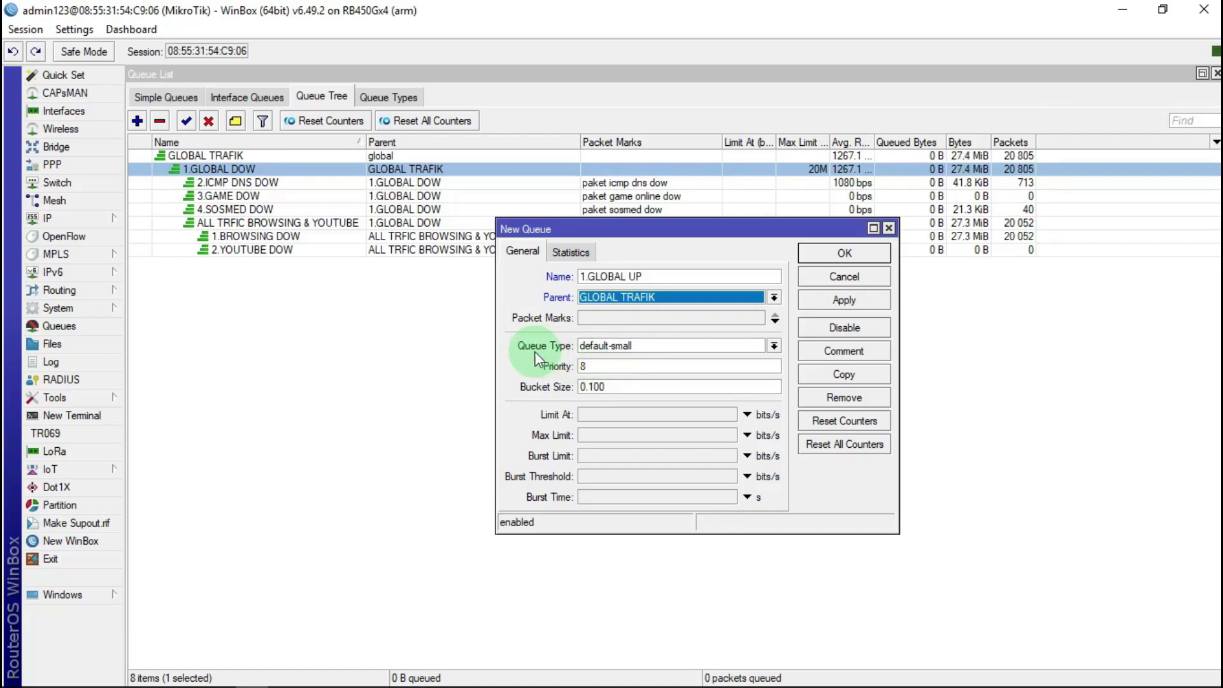
left_click(775, 347)
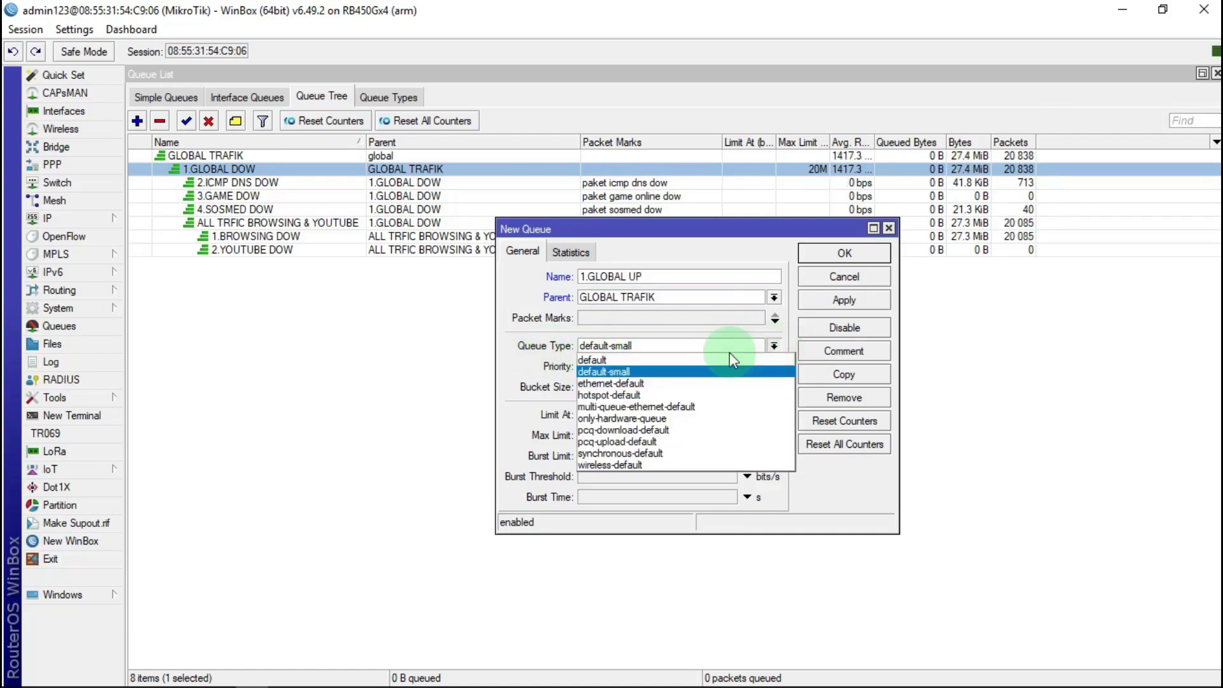
left_click(619, 442)
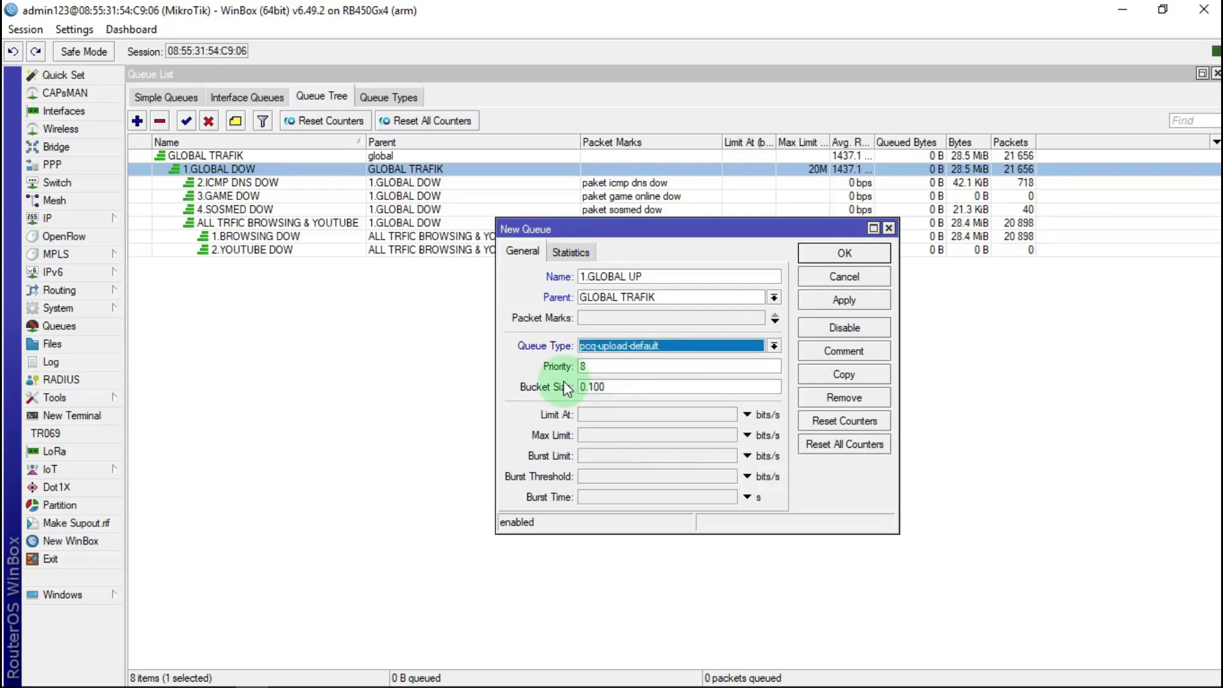
Step: Set the max limit of the 1.GLOBAL UP queue to 5M and save the queue
left_click(593, 436)
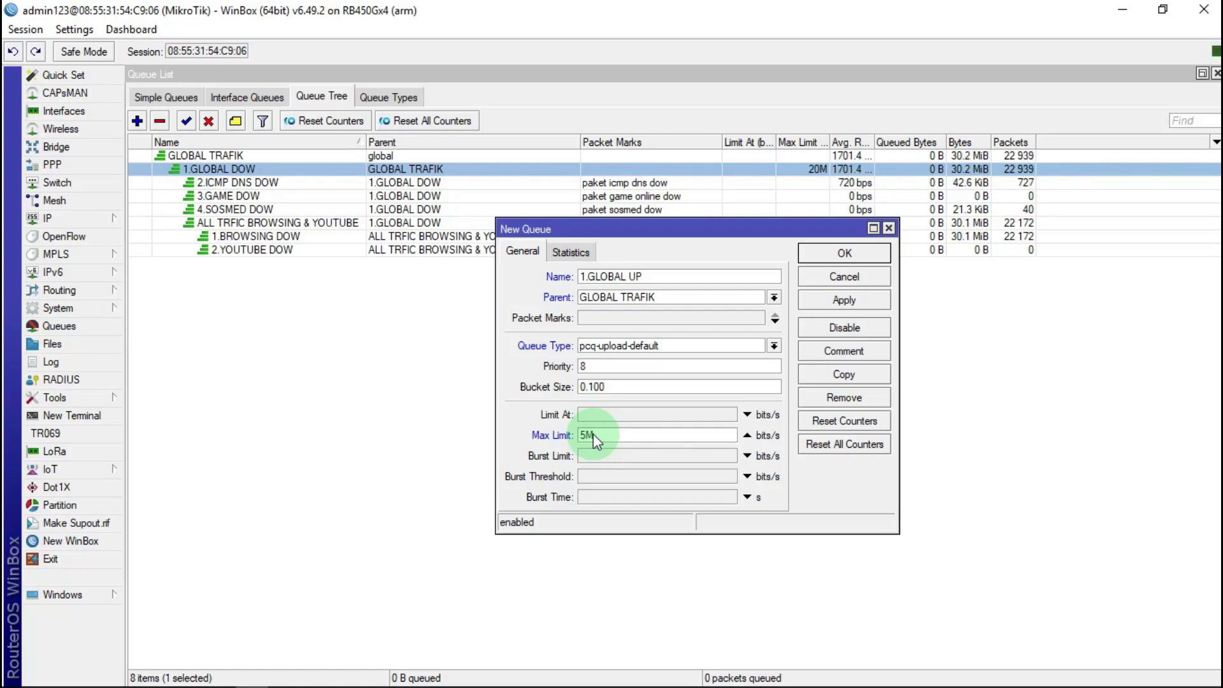
left_click(853, 300)
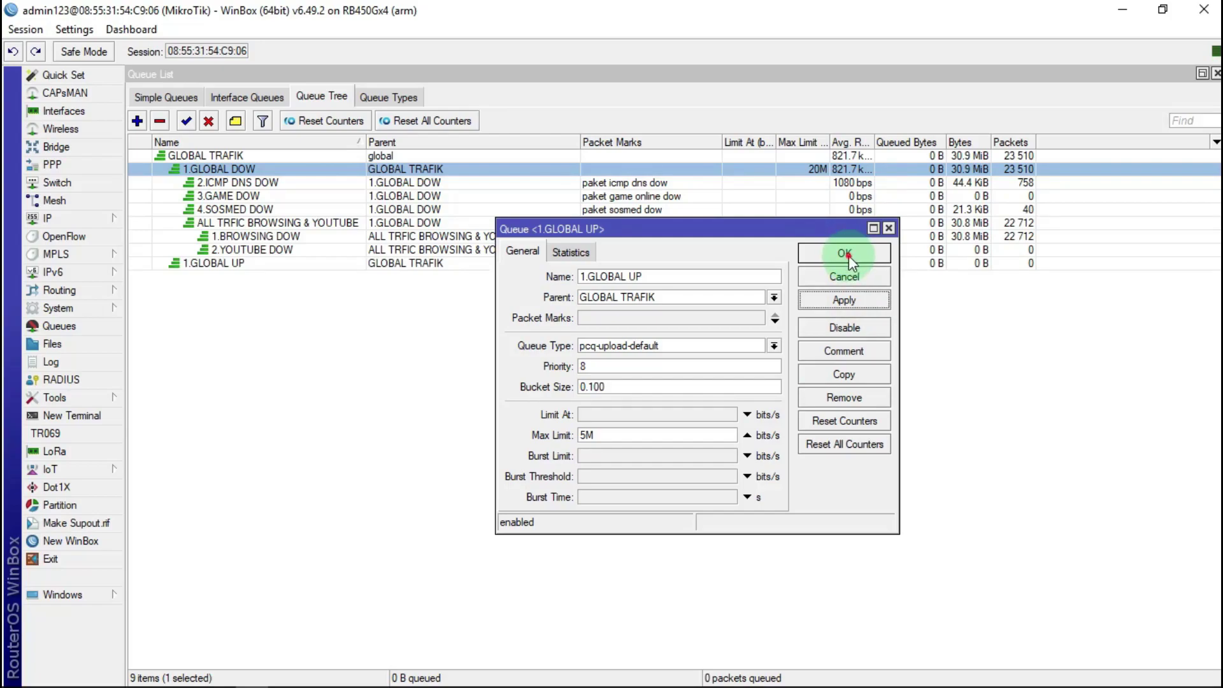
left_click(844, 253)
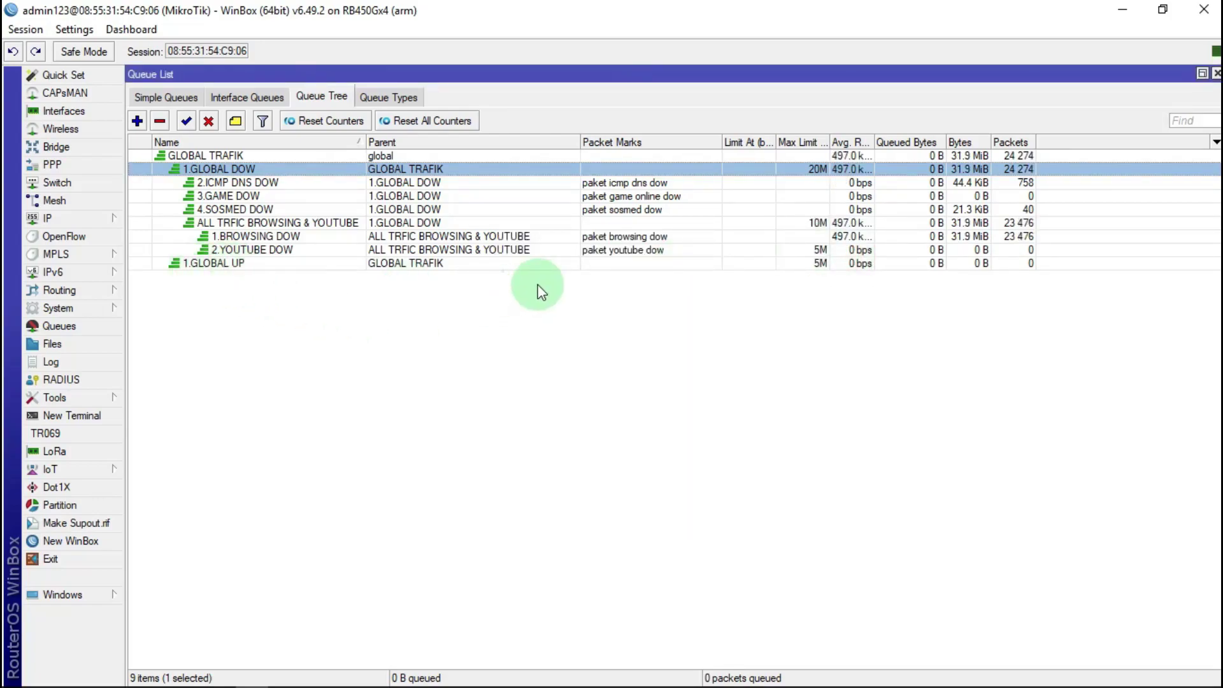
Step: Add a new queue named 2.ICMP DNS UP with 1.GLOBAL UP as its parent
left_click(136, 121)
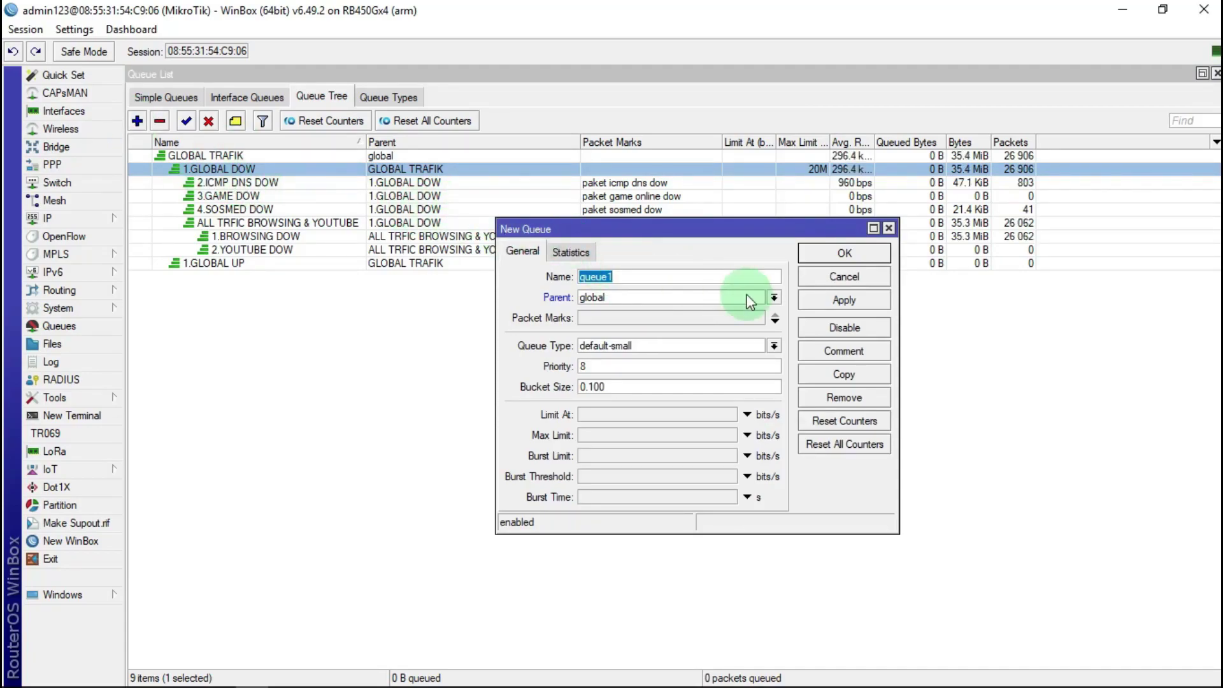
type("2")
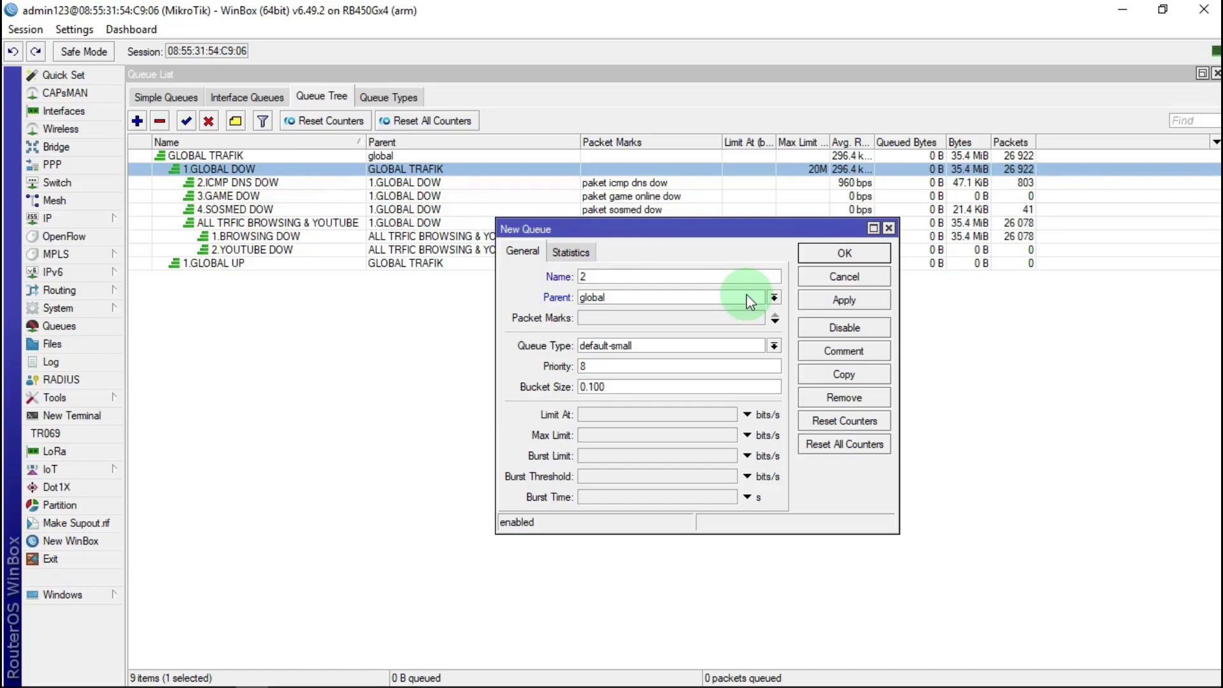
type(".")
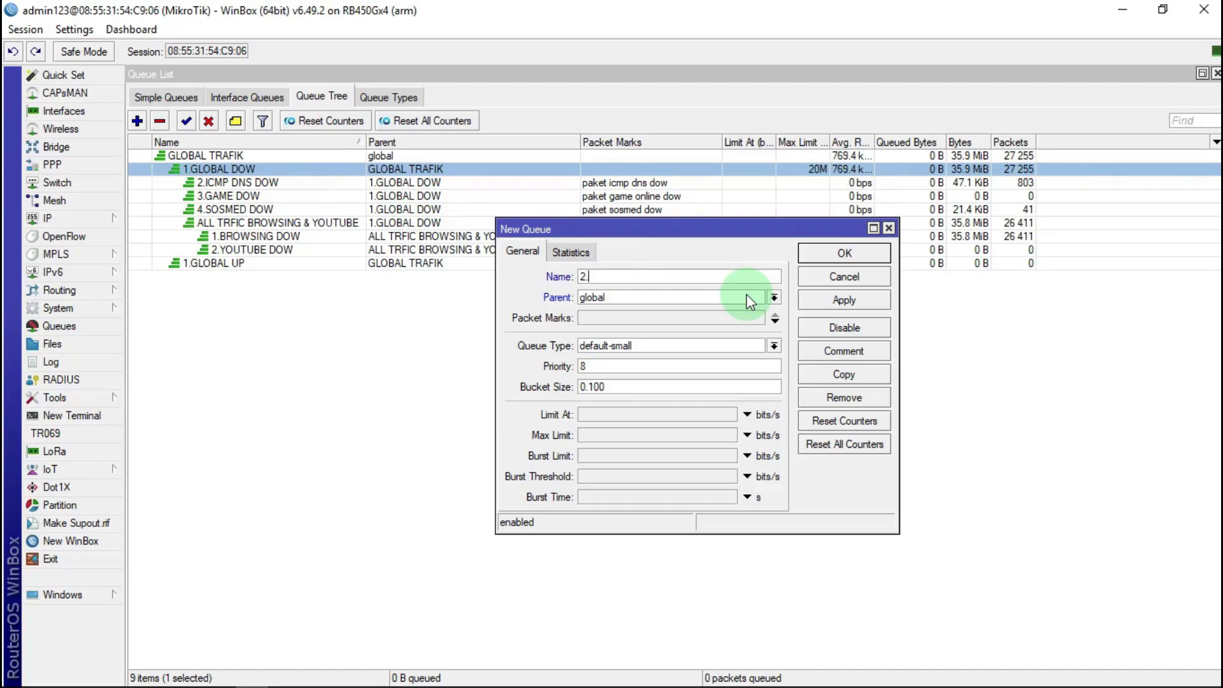
type("ICMP DN")
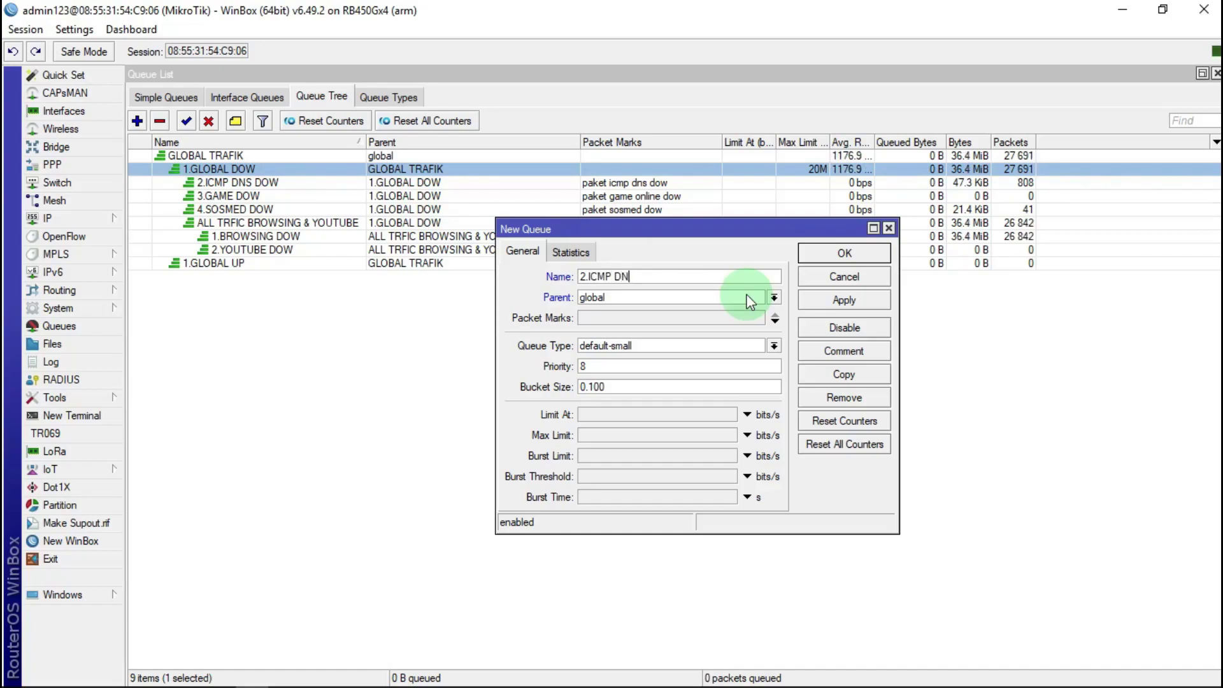
type("S U")
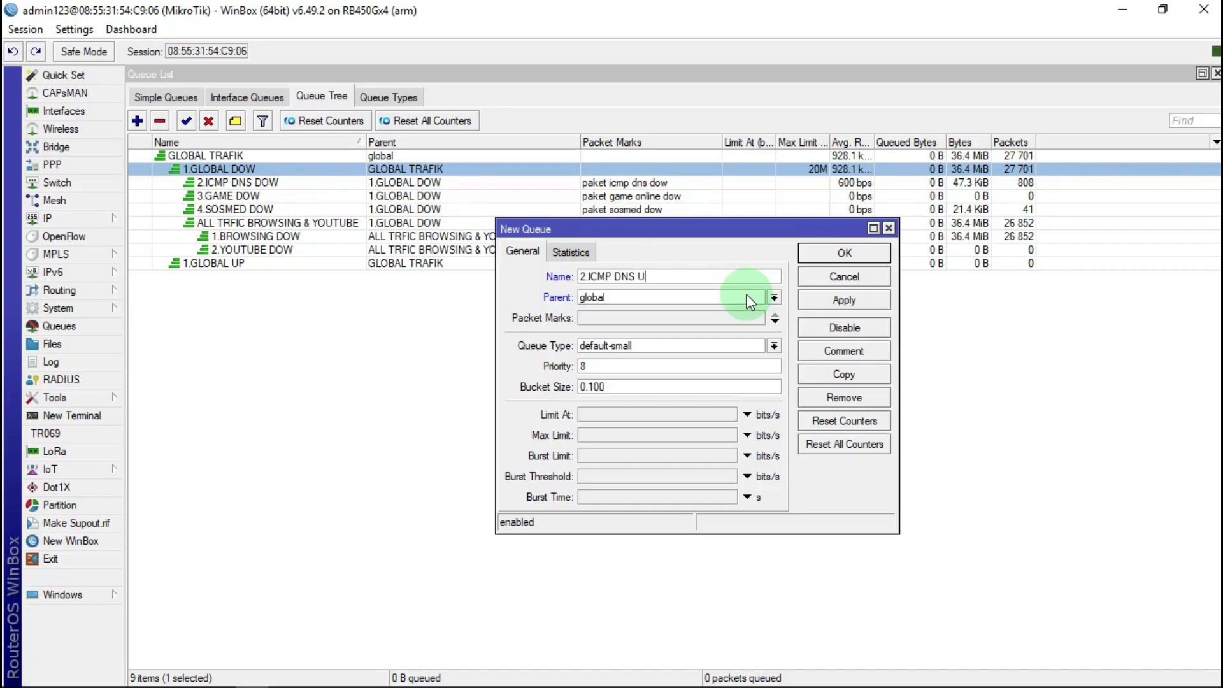
type("P")
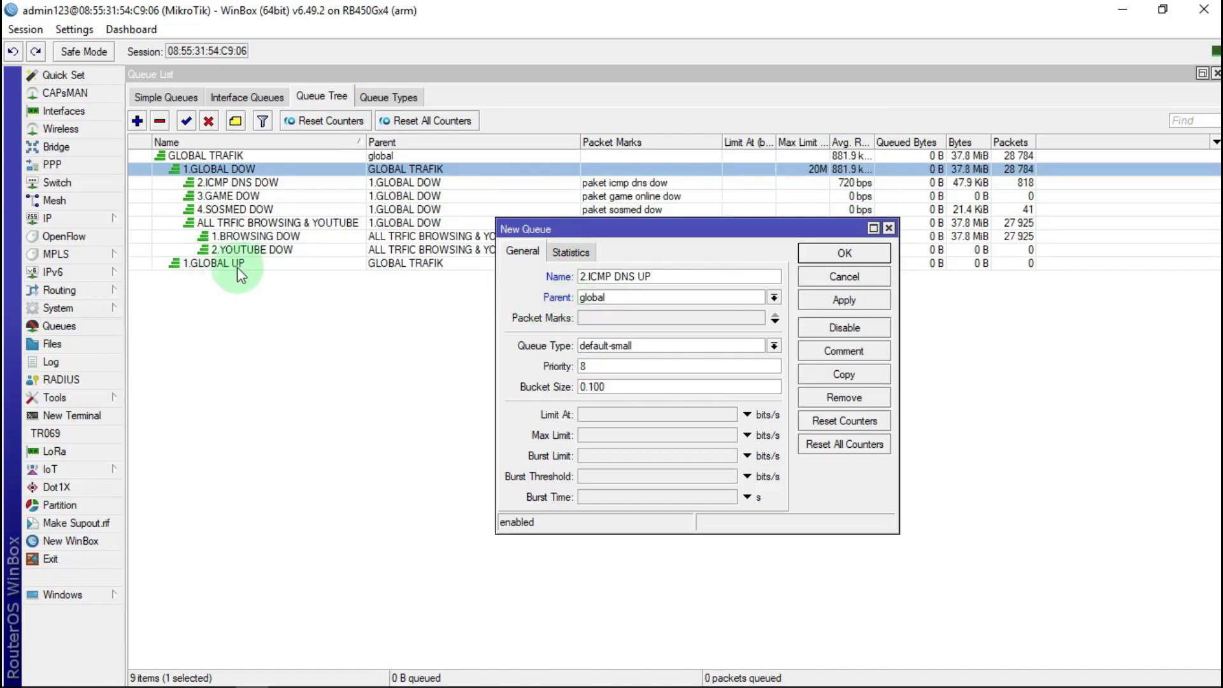
left_click(774, 297)
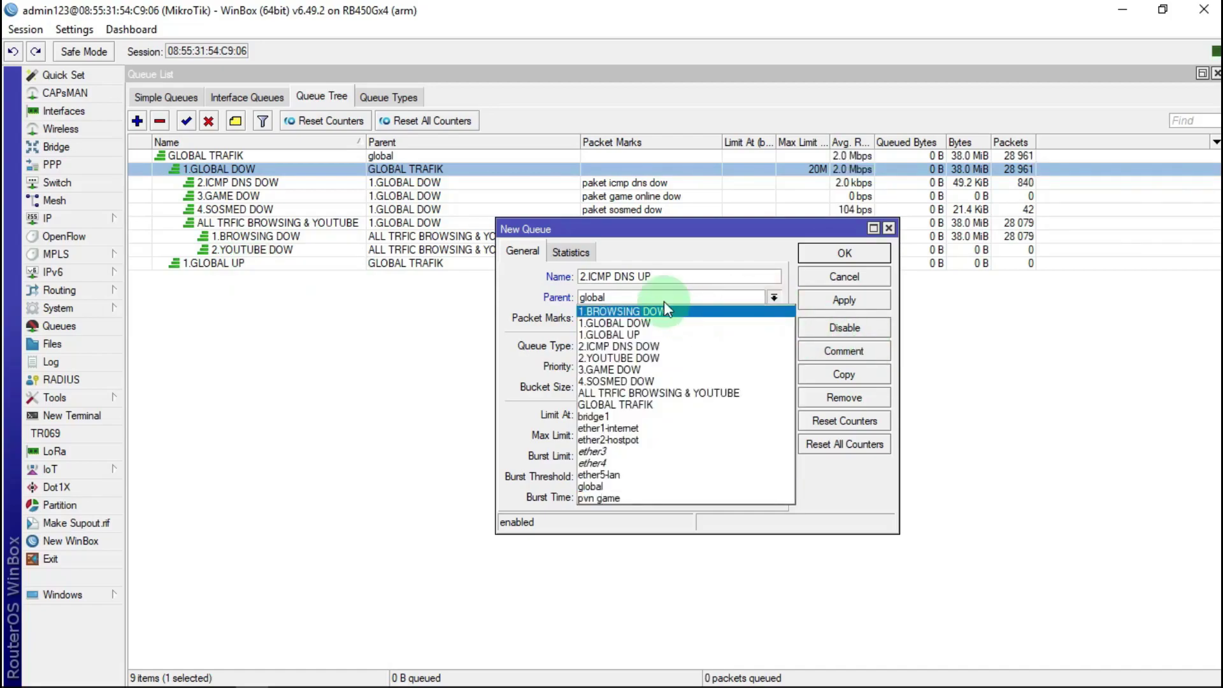
left_click(632, 334)
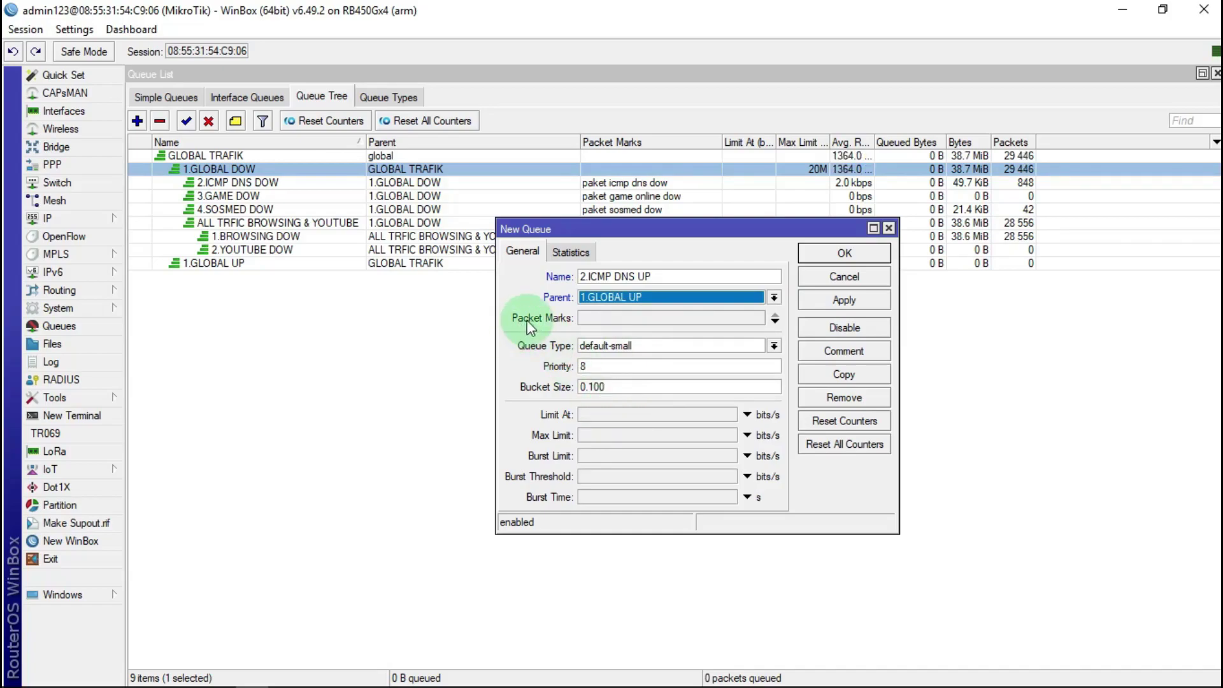
Step: Assign the packet mark paket icmp dns up and queue type pcq-upload-default to the 2.ICMP DNS UP queue, and save it
left_click(610, 319)
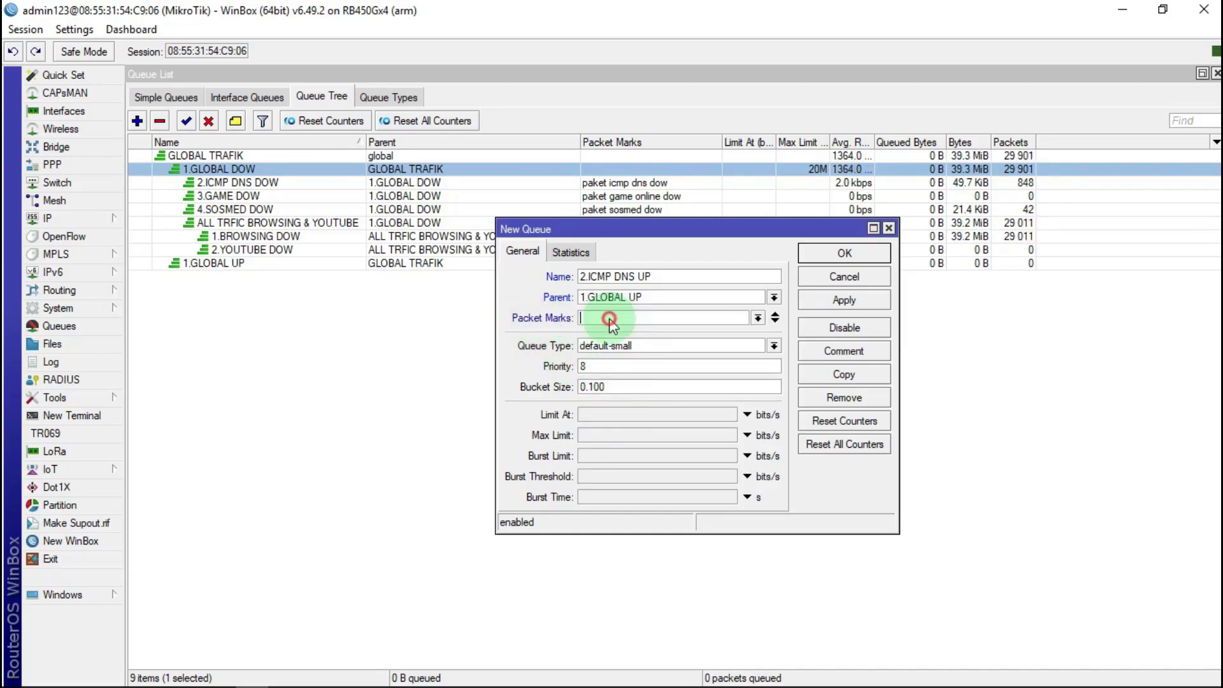
left_click(758, 318)
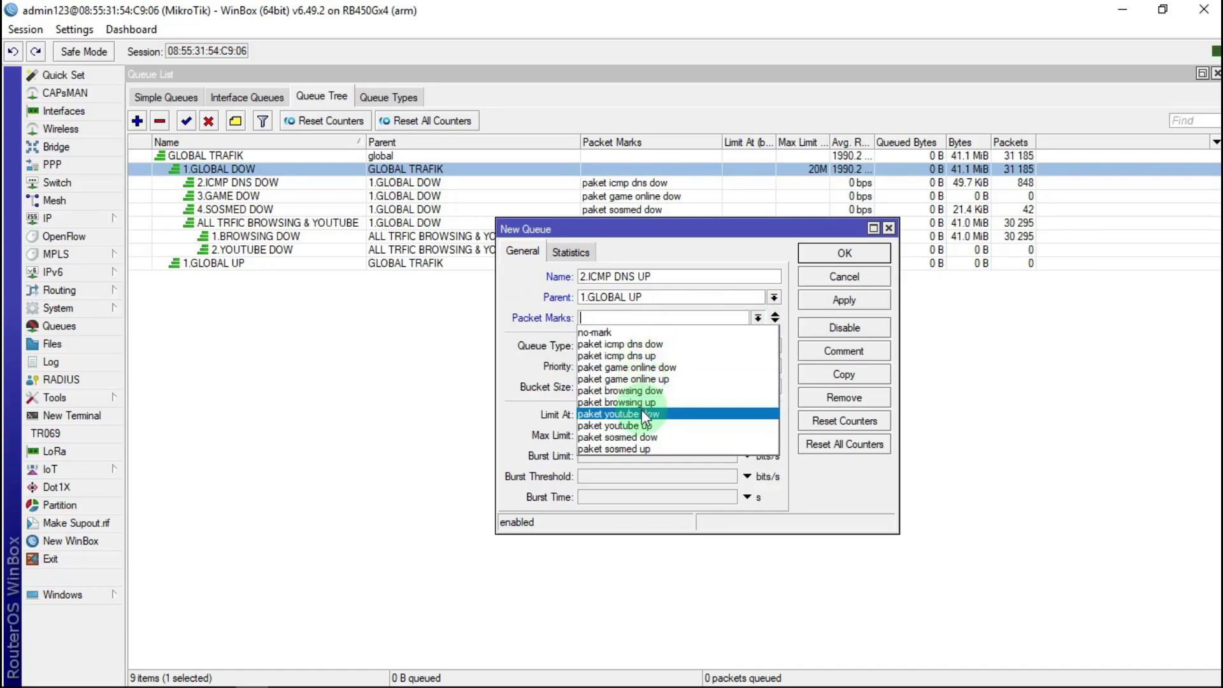
left_click(637, 358)
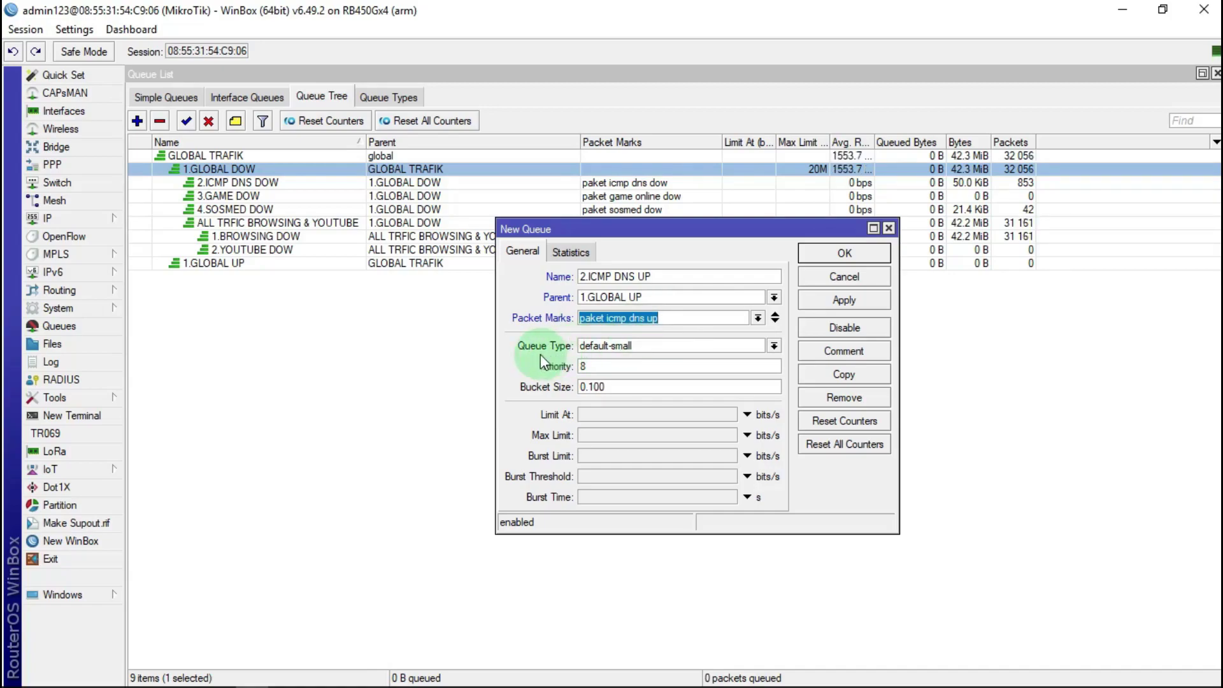
left_click(770, 346)
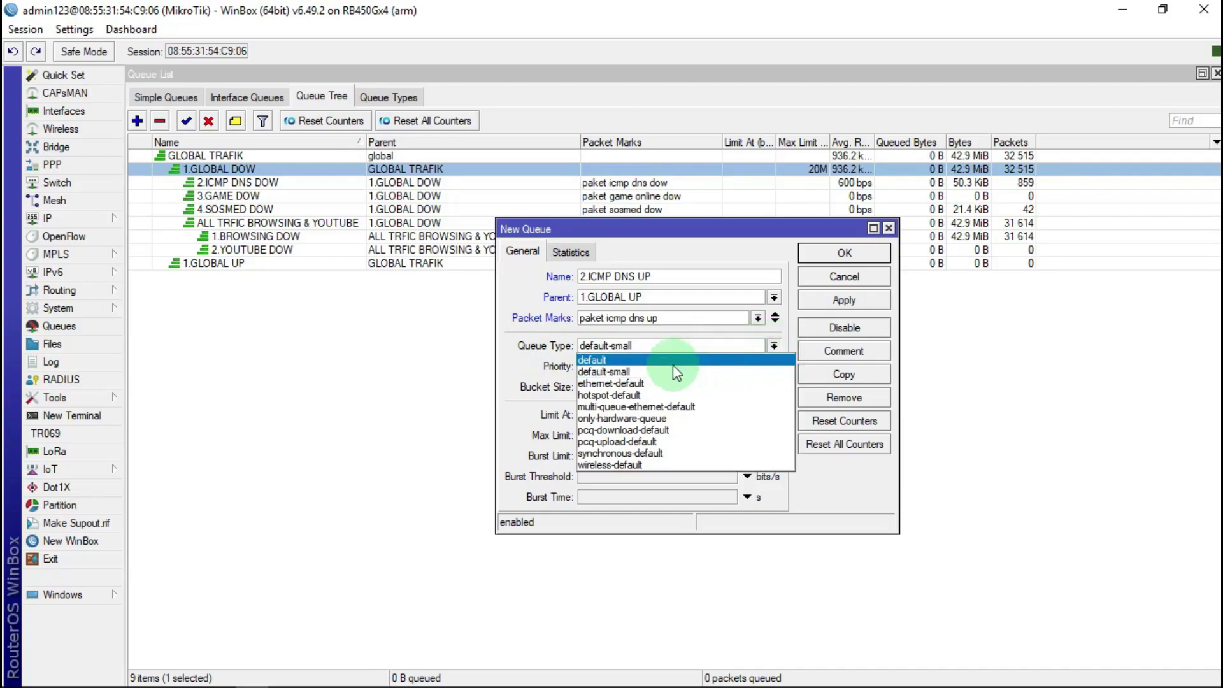
left_click(606, 442)
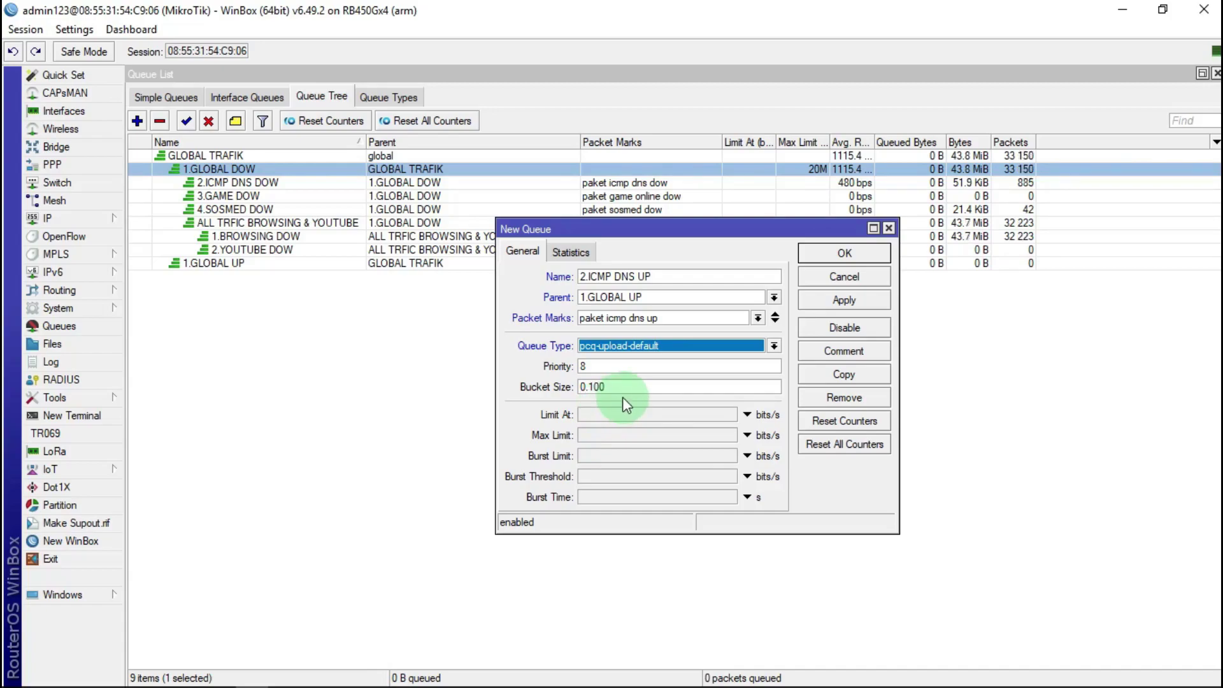
left_click(851, 300)
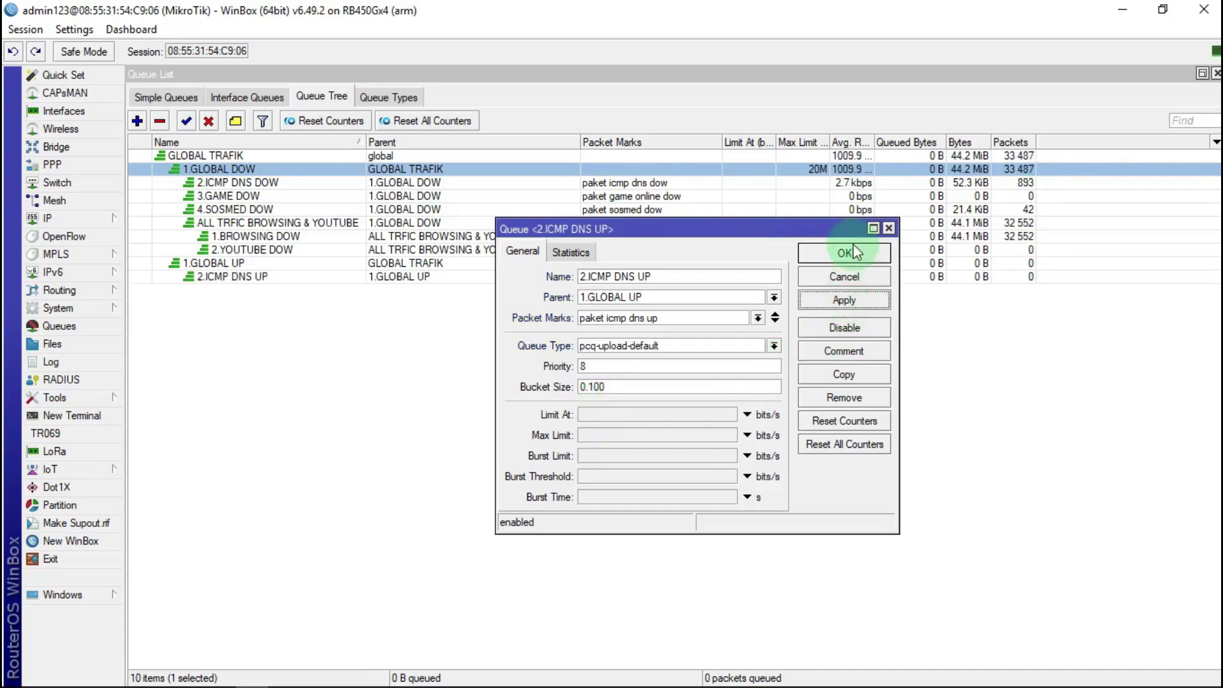
left_click(854, 248)
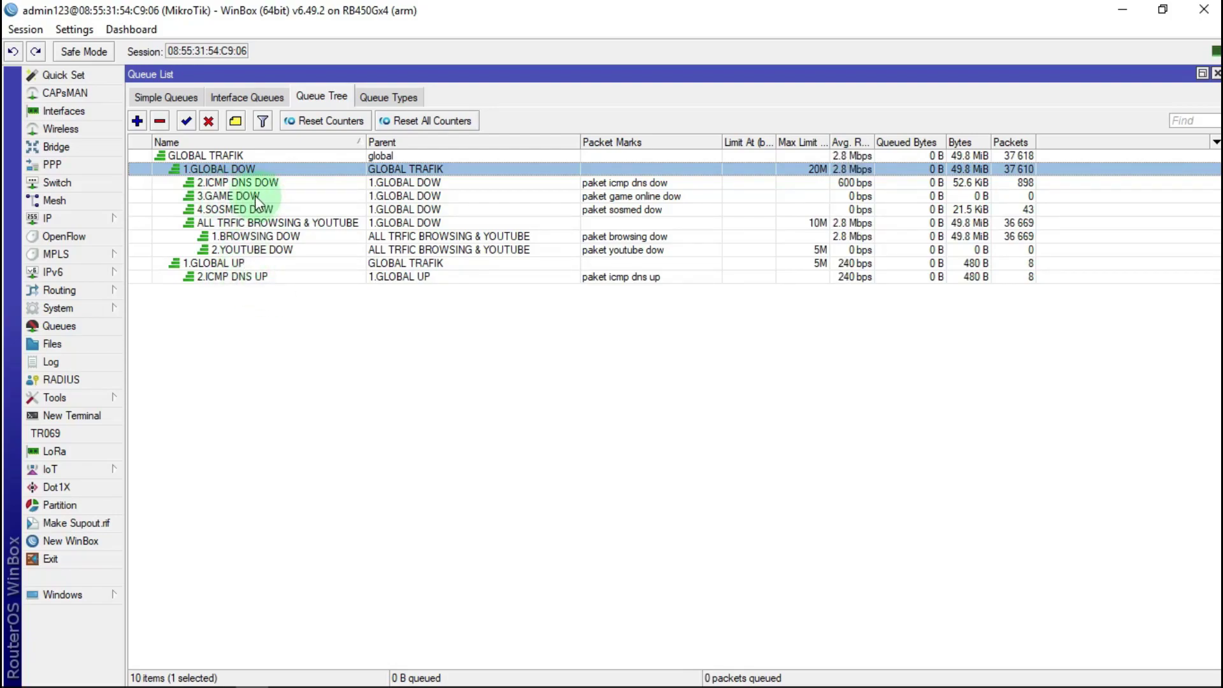
Step: Add a new queue named 3.GAME UP with 1.GLOBAL UP as its parent
left_click(138, 121)
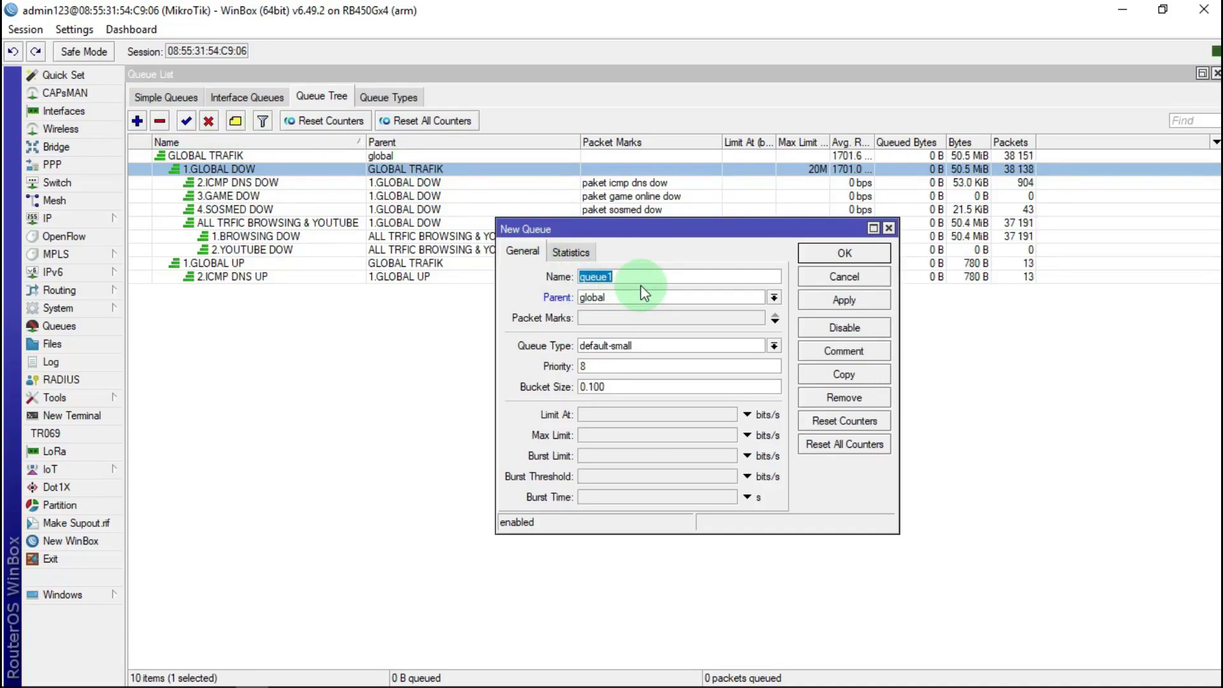
type("3")
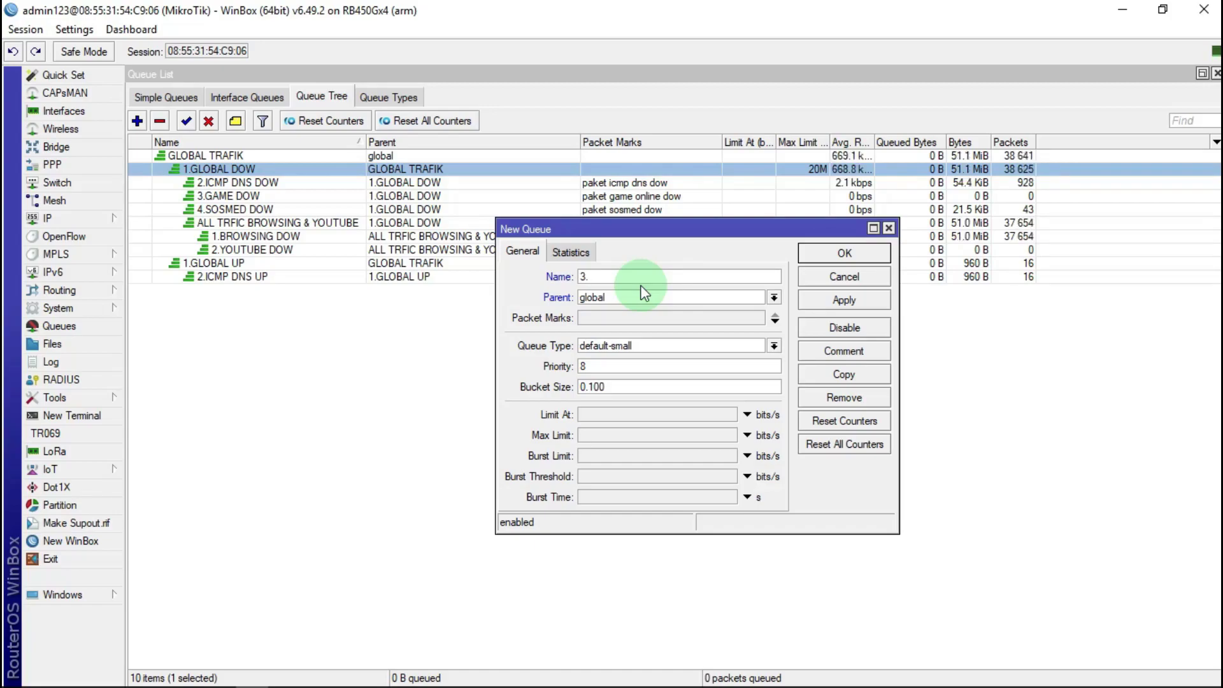
type(".GAME ")
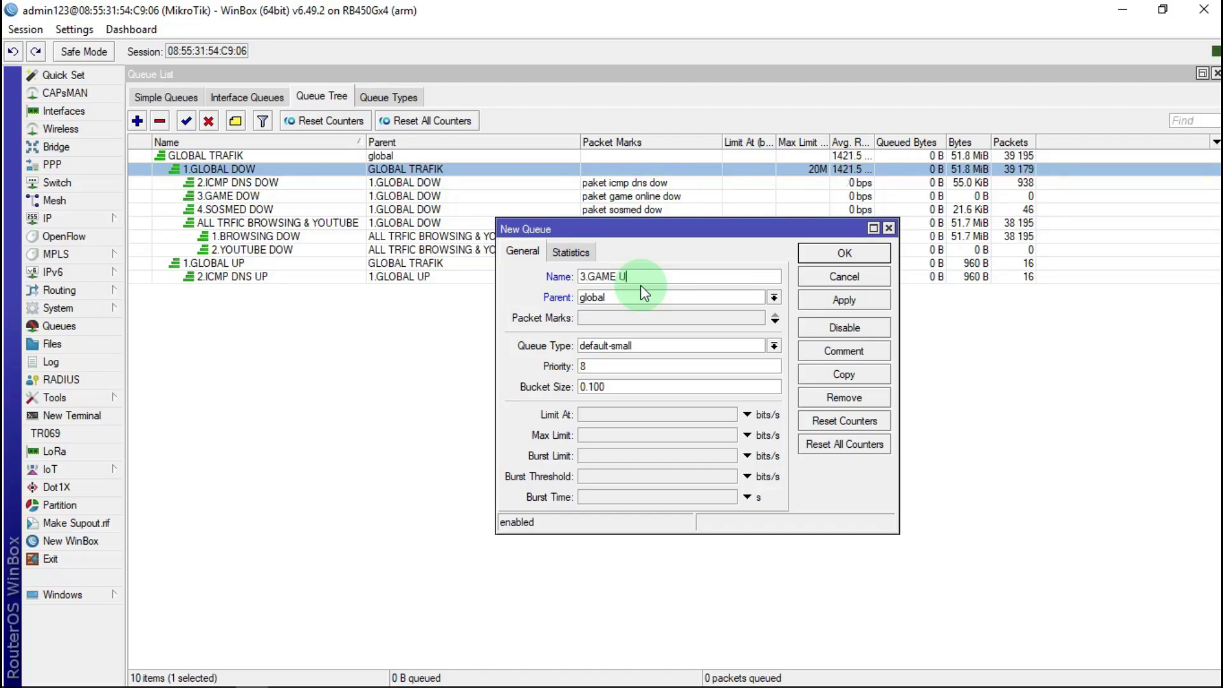
type("UP")
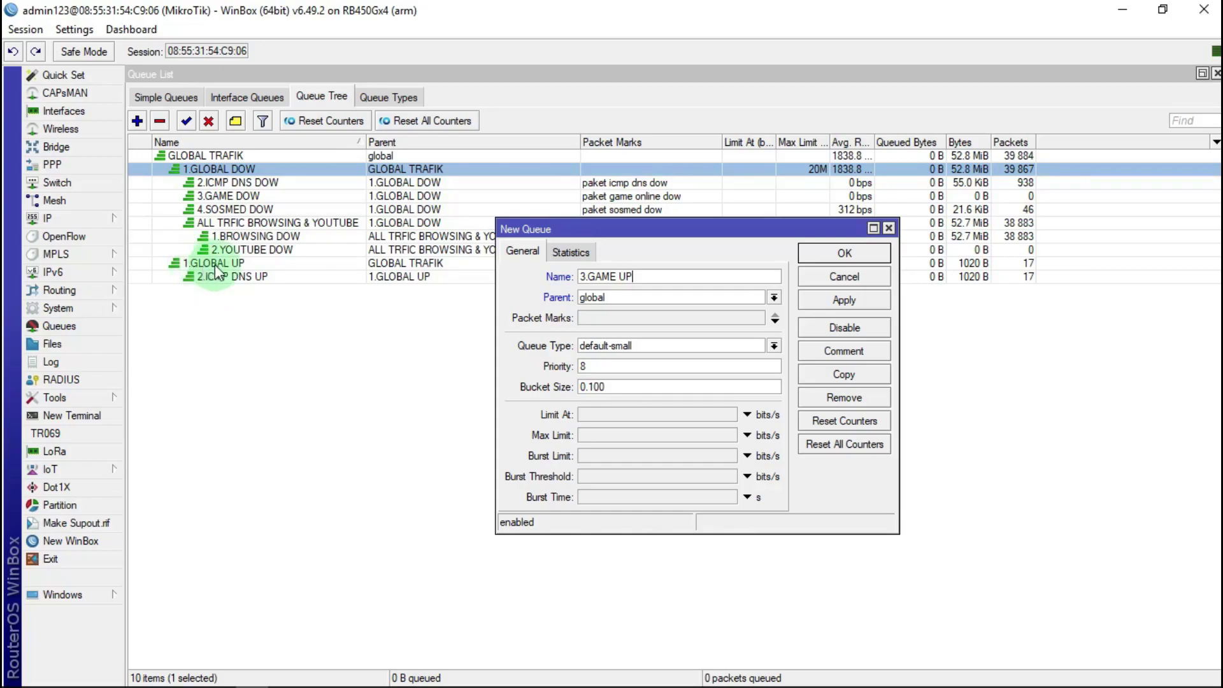
left_click(774, 297)
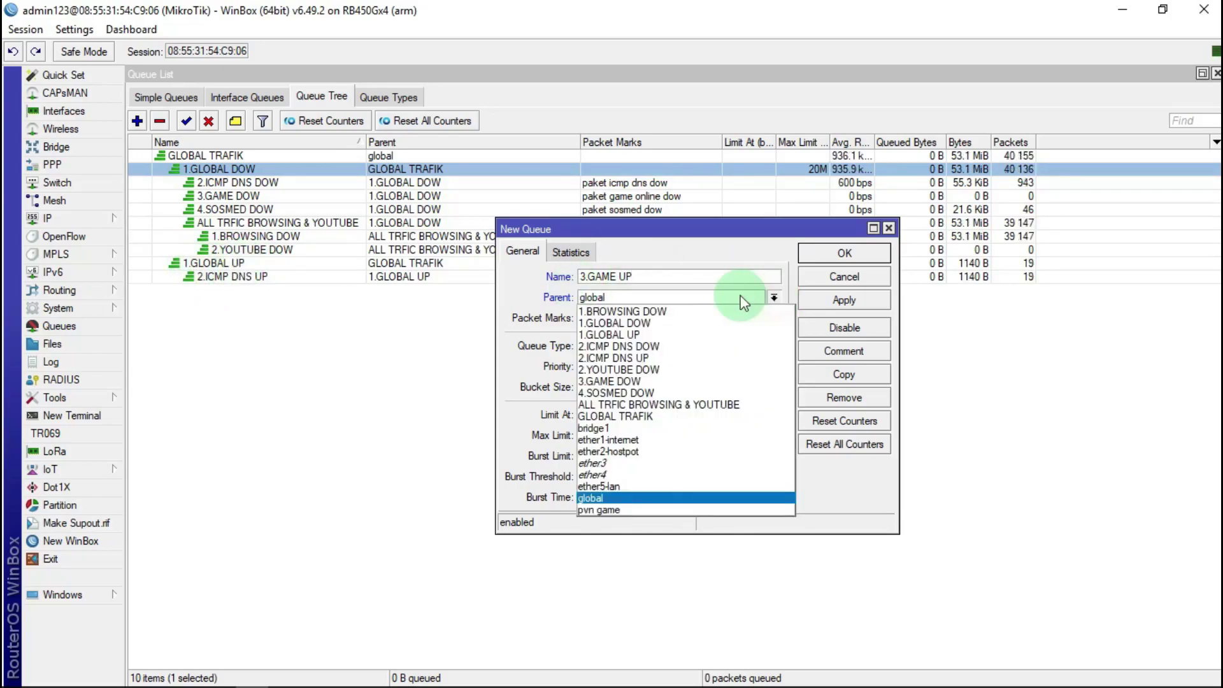
left_click(611, 335)
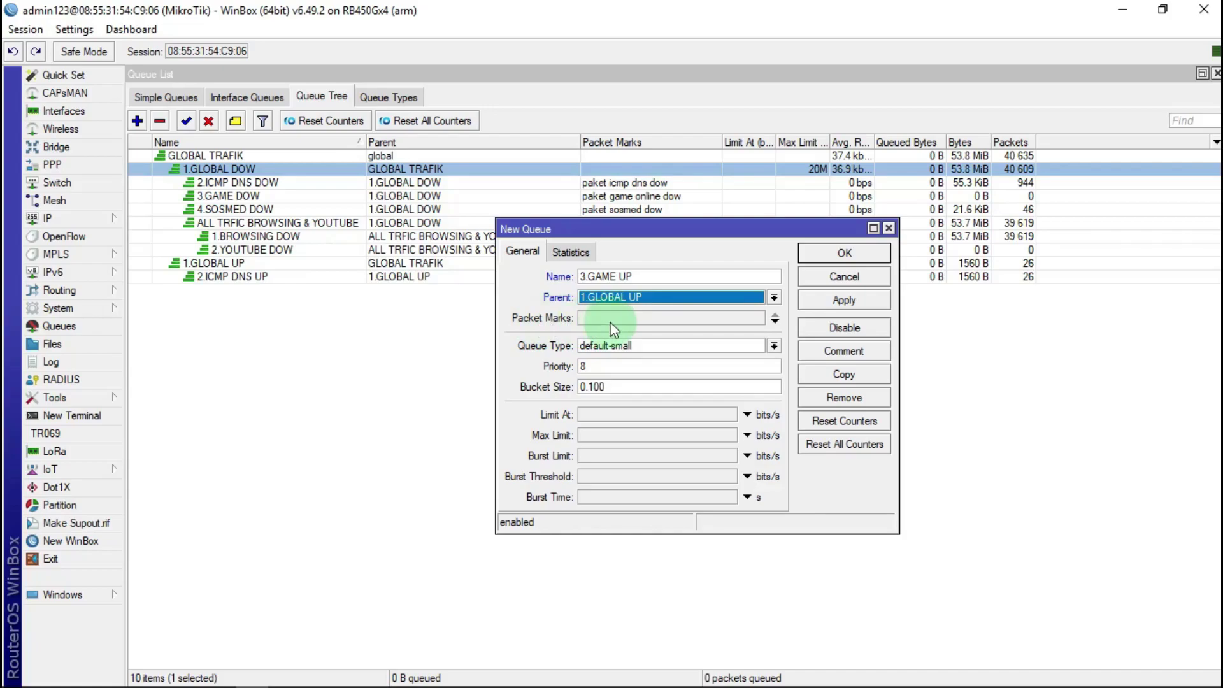
Step: Assign the packet mark paket game online up and queue type pcq-upload-default to the 3.GAME UP queue, and save it
left_click(775, 322)
left_click(758, 317)
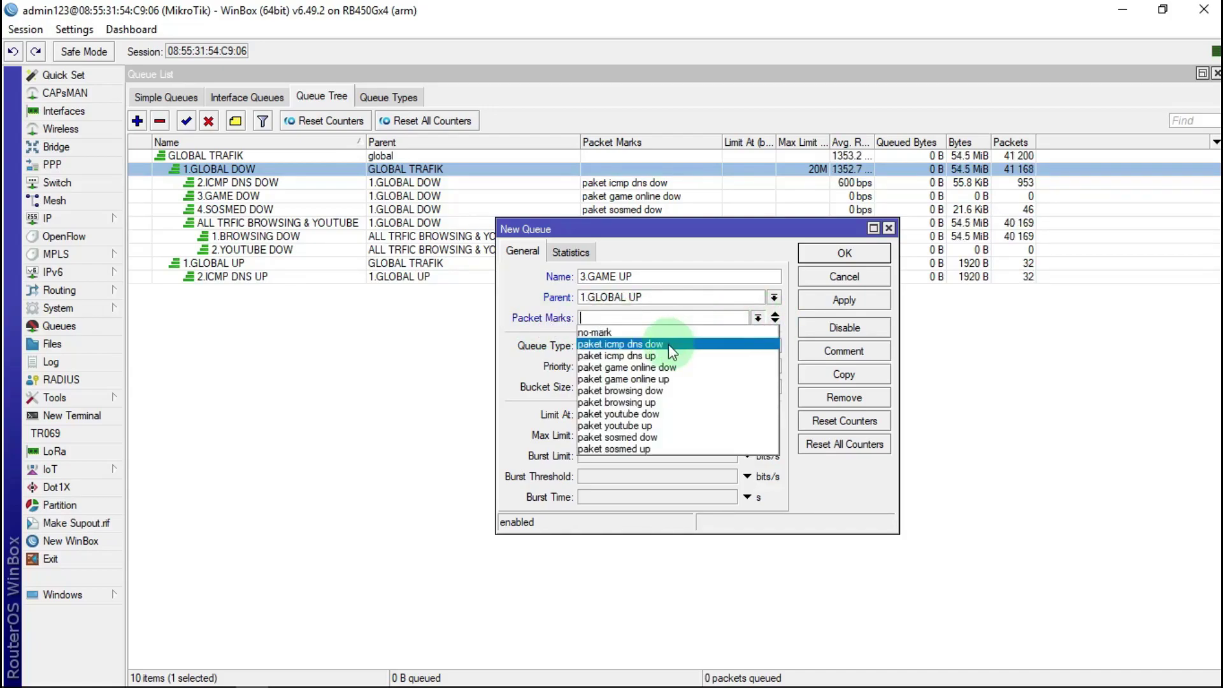
left_click(668, 379)
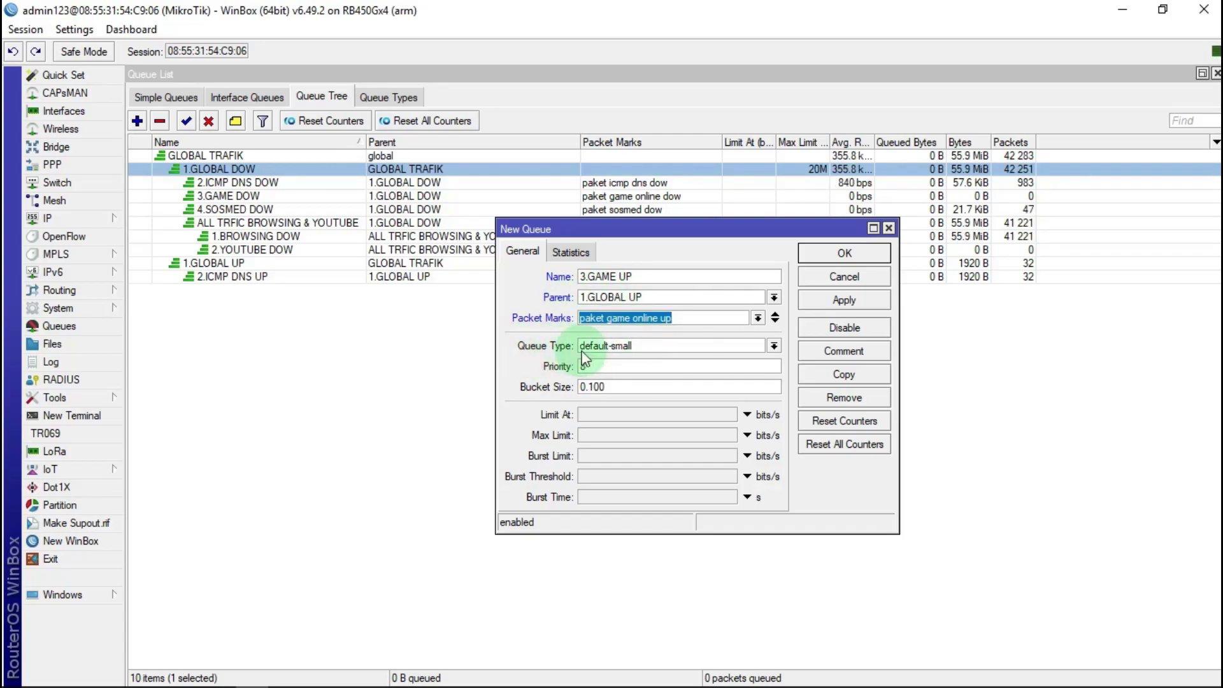
left_click(774, 346)
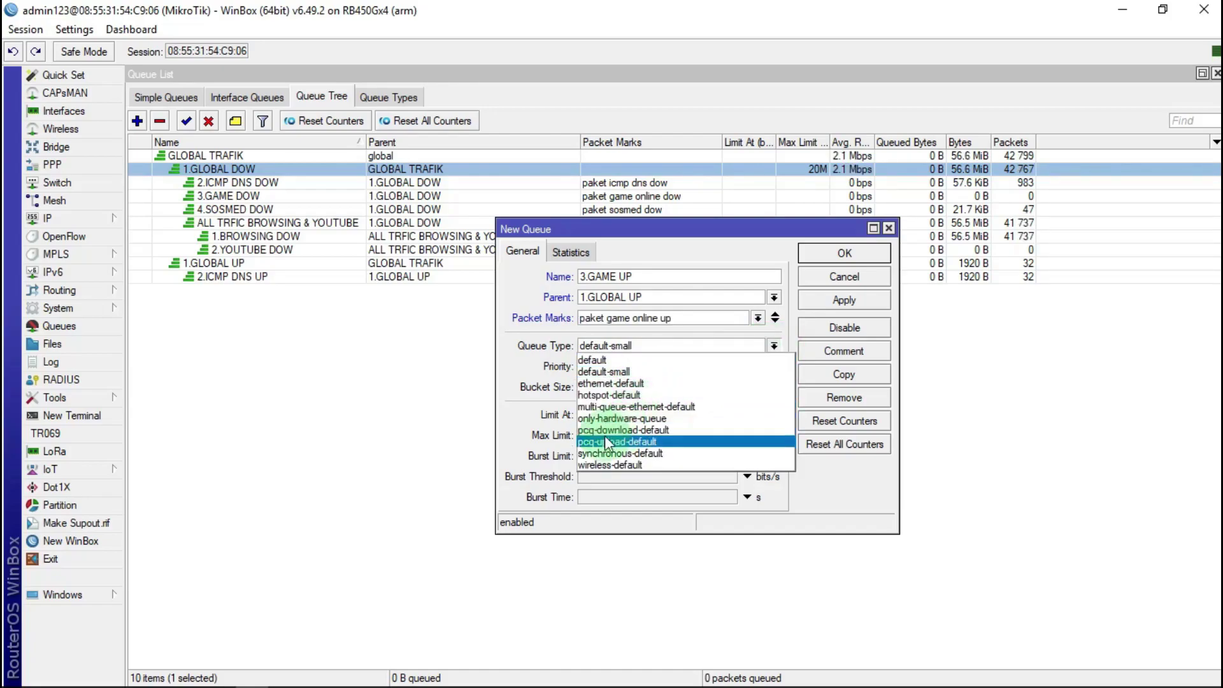
left_click(631, 441)
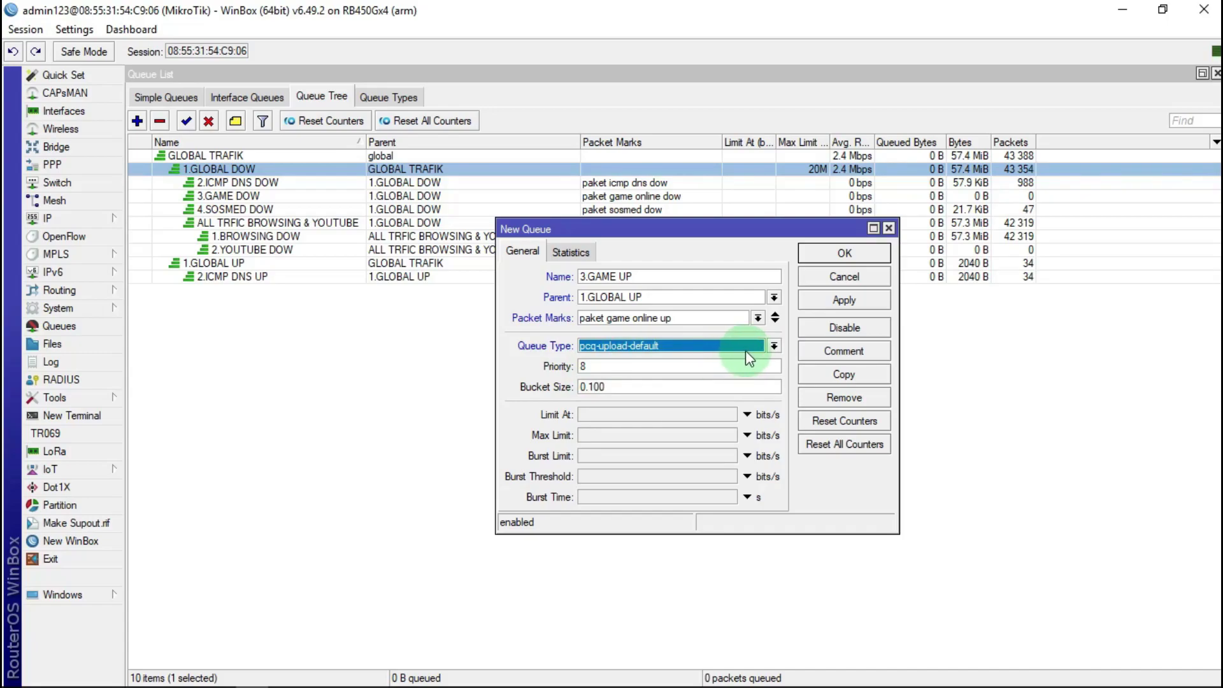
left_click(842, 300)
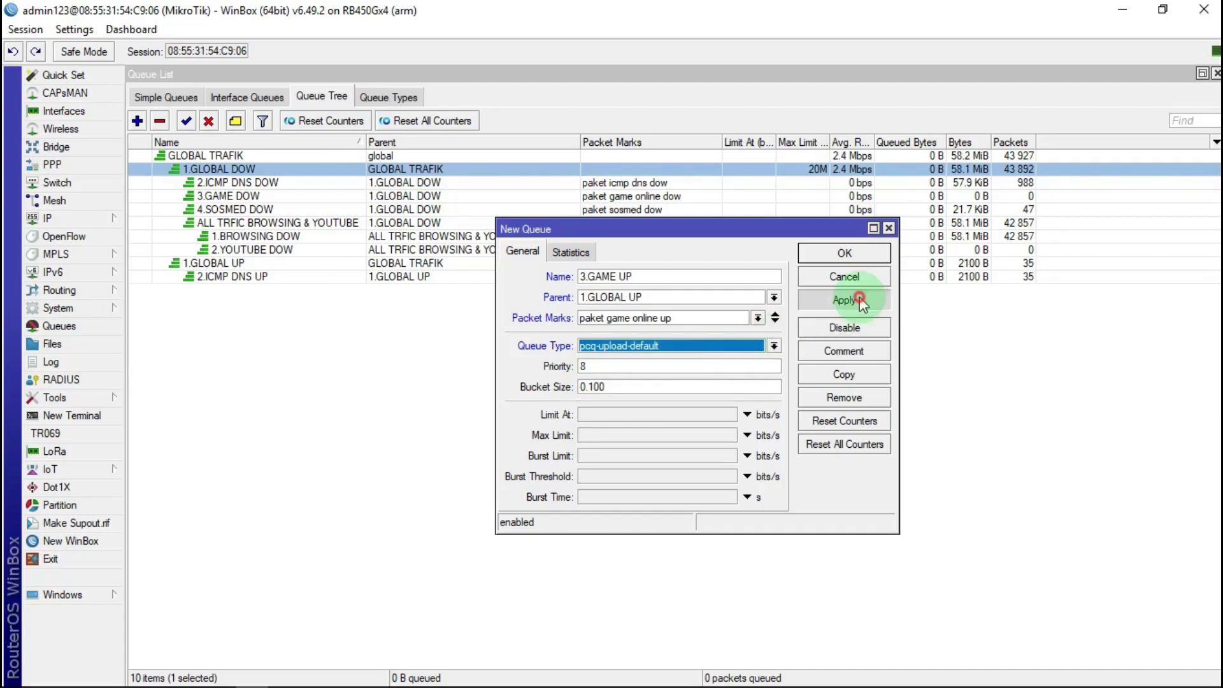
left_click(844, 253)
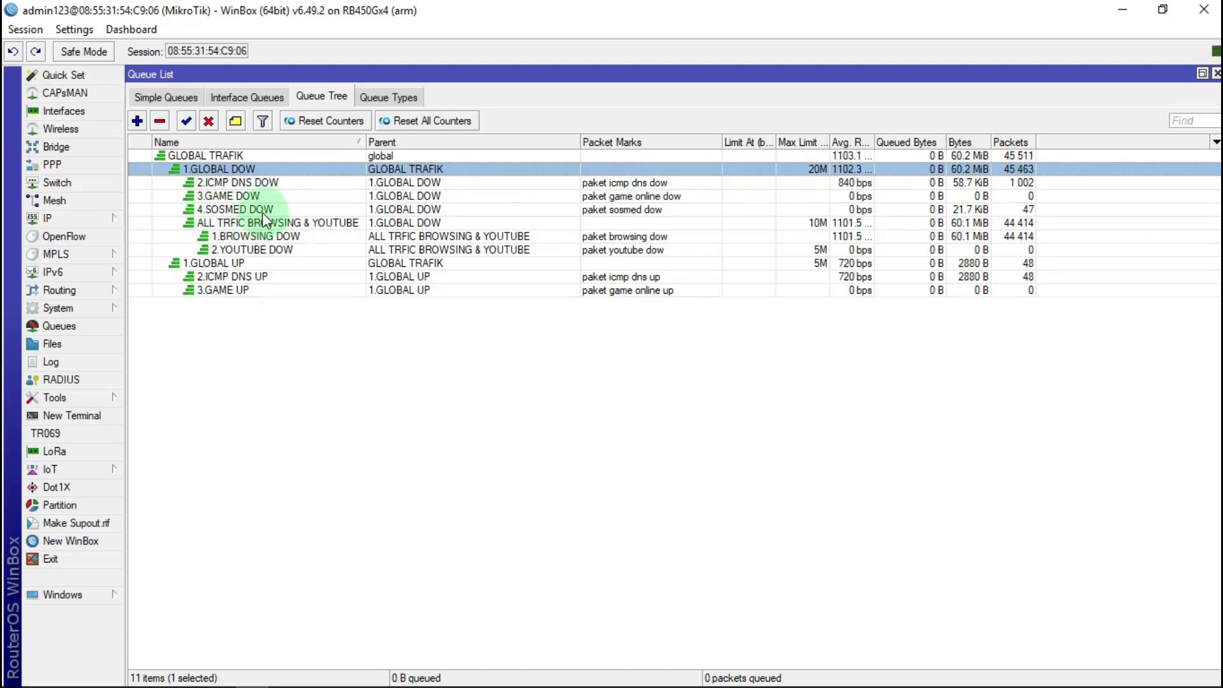
Step: Add a new queue named 4.SOSMED UP with 1.GLOBAL UP as its parent
left_click(136, 121)
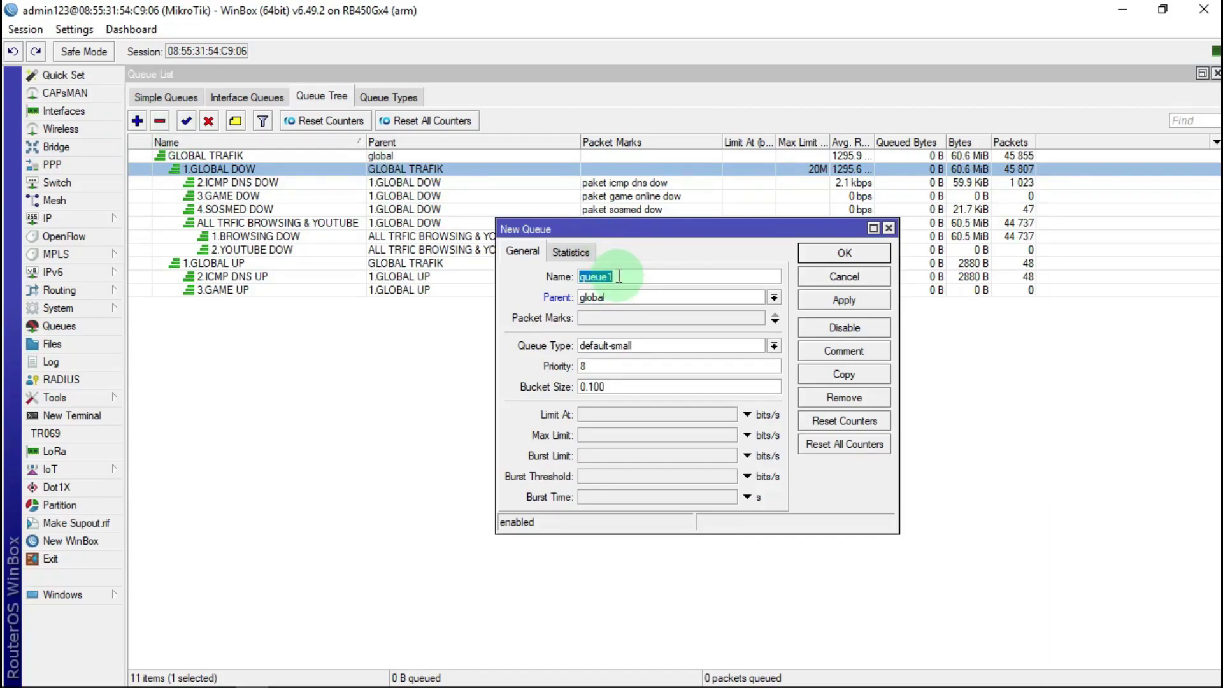
type("4.")
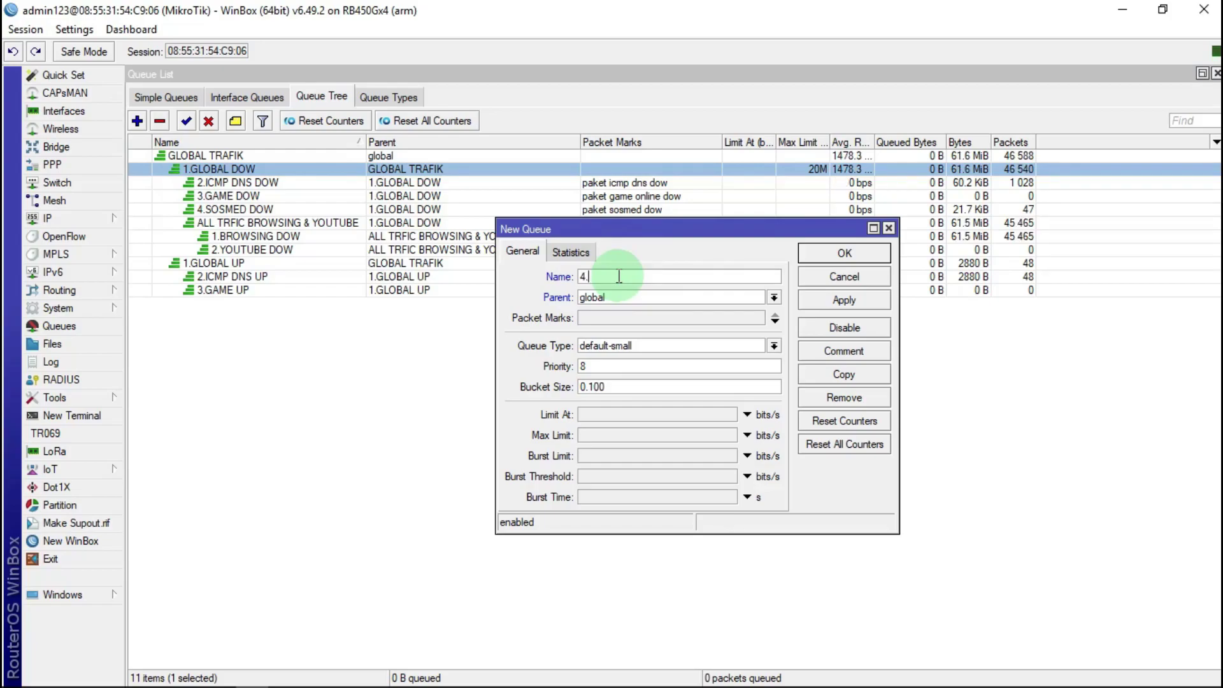
type("SOSMED ")
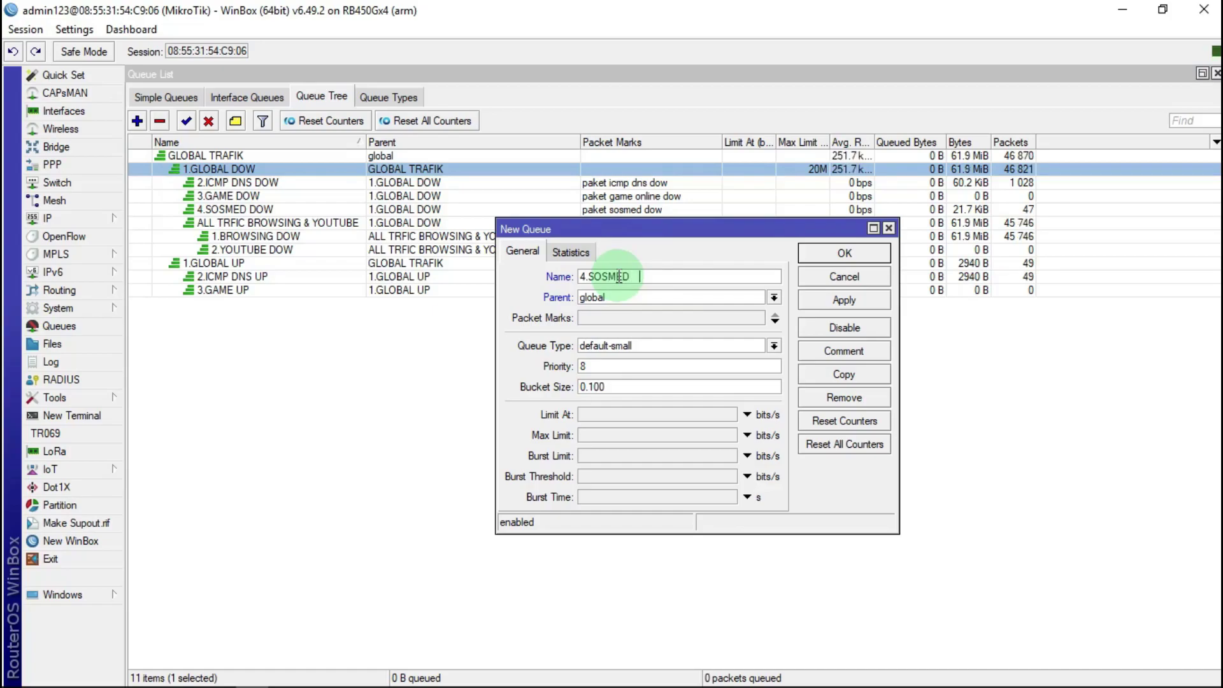
type("UP")
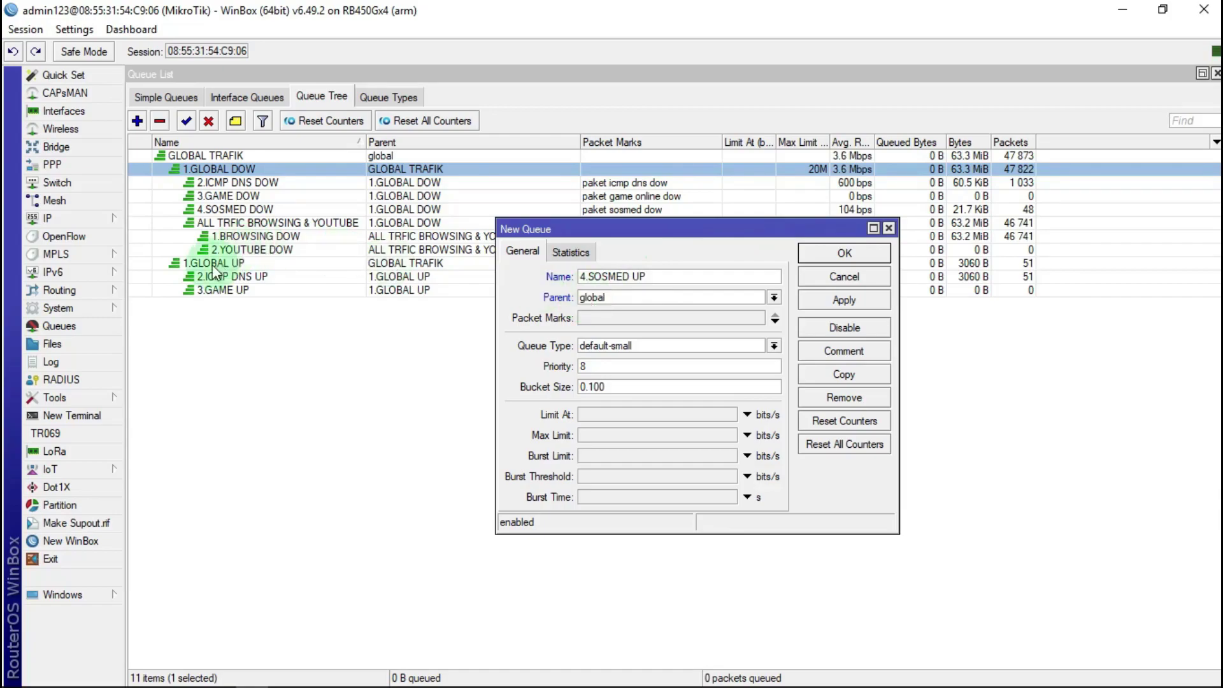
left_click(773, 300)
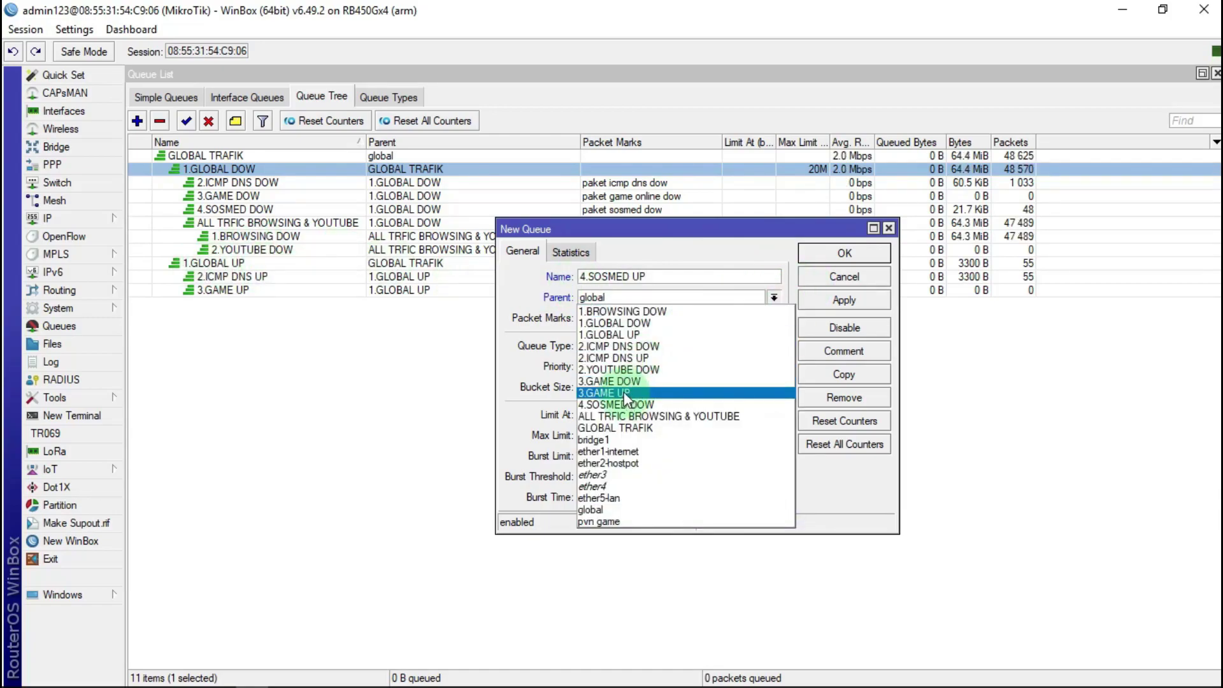
left_click(617, 335)
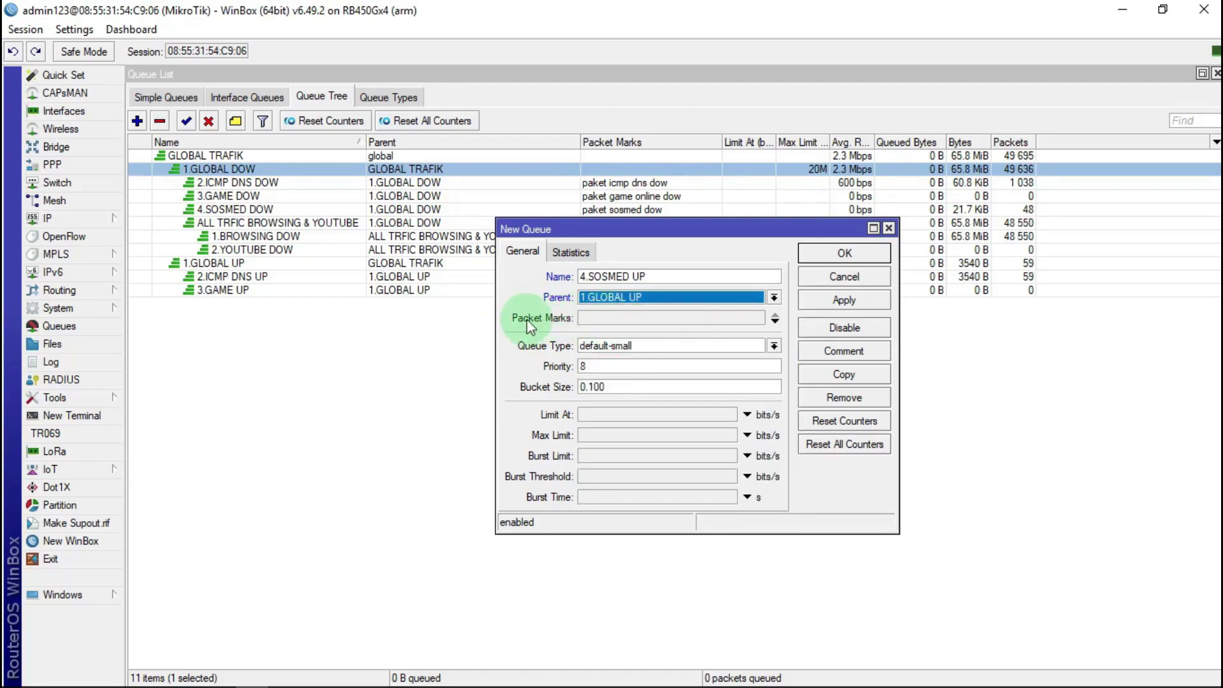
Step: Set the packet mark of the 4.SOSMED UP queue to paket sosmed up
left_click(603, 317)
left_click(757, 318)
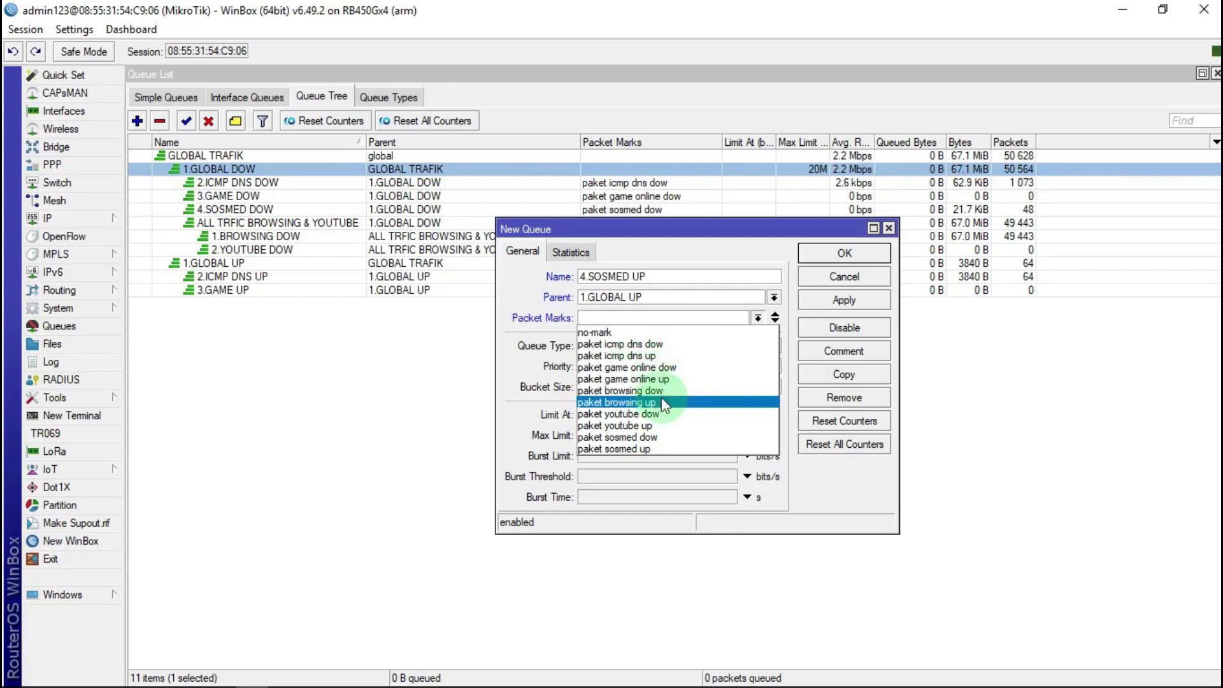
left_click(644, 448)
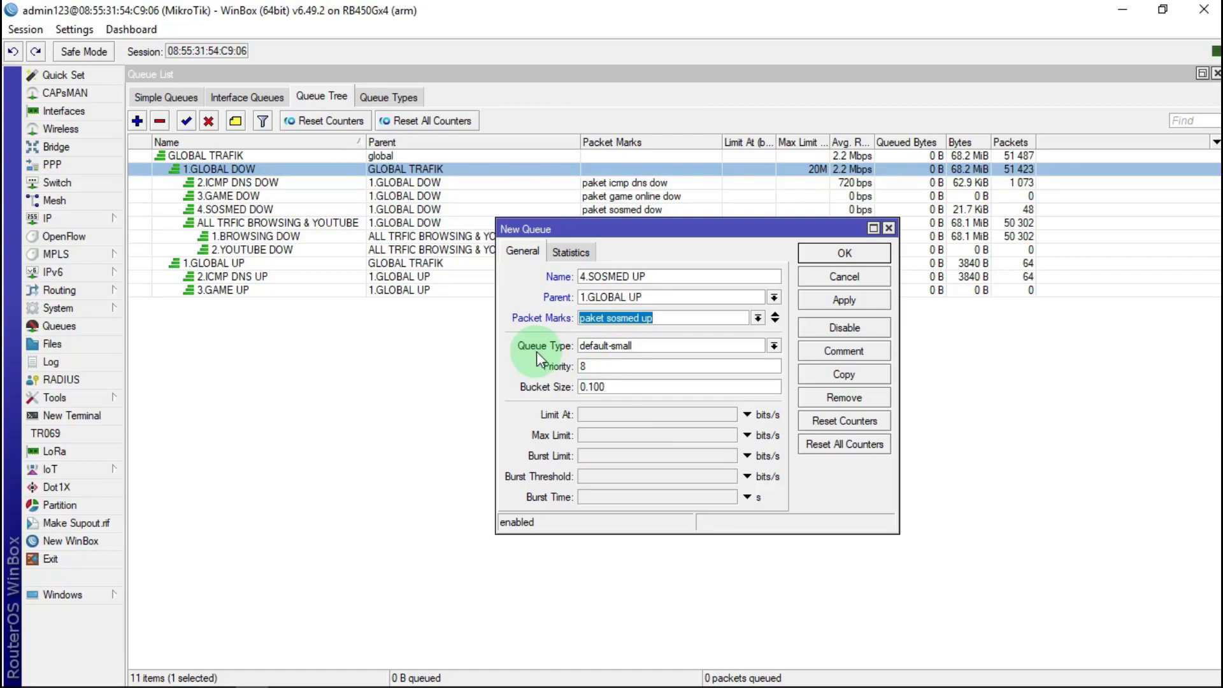
Step: Set the queue type of the 4.SOSMED UP queue to pcq-upload-default and save the queue
left_click(774, 345)
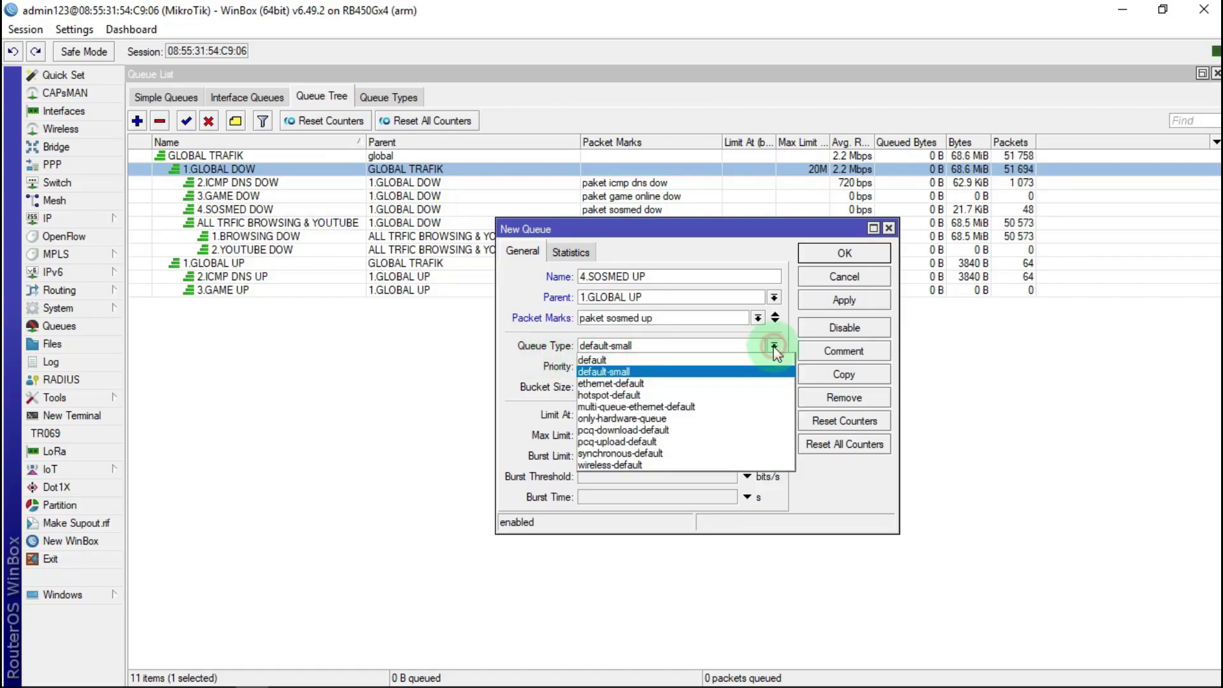
left_click(632, 441)
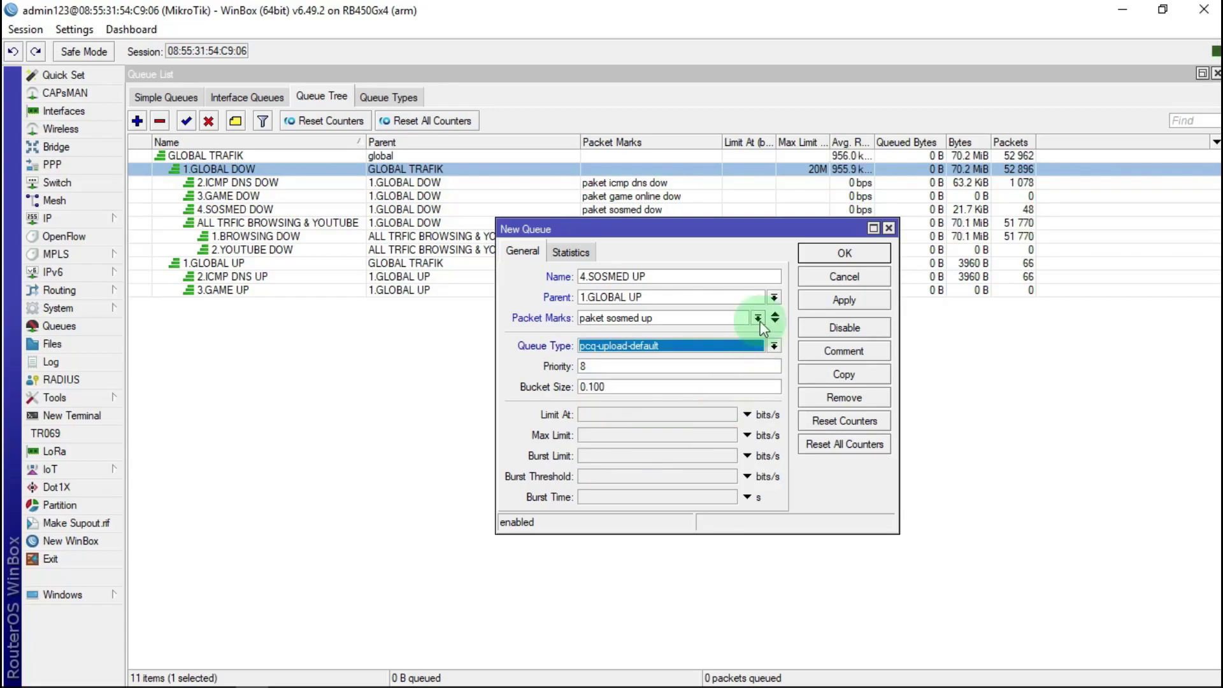
left_click(844, 294)
left_click(847, 254)
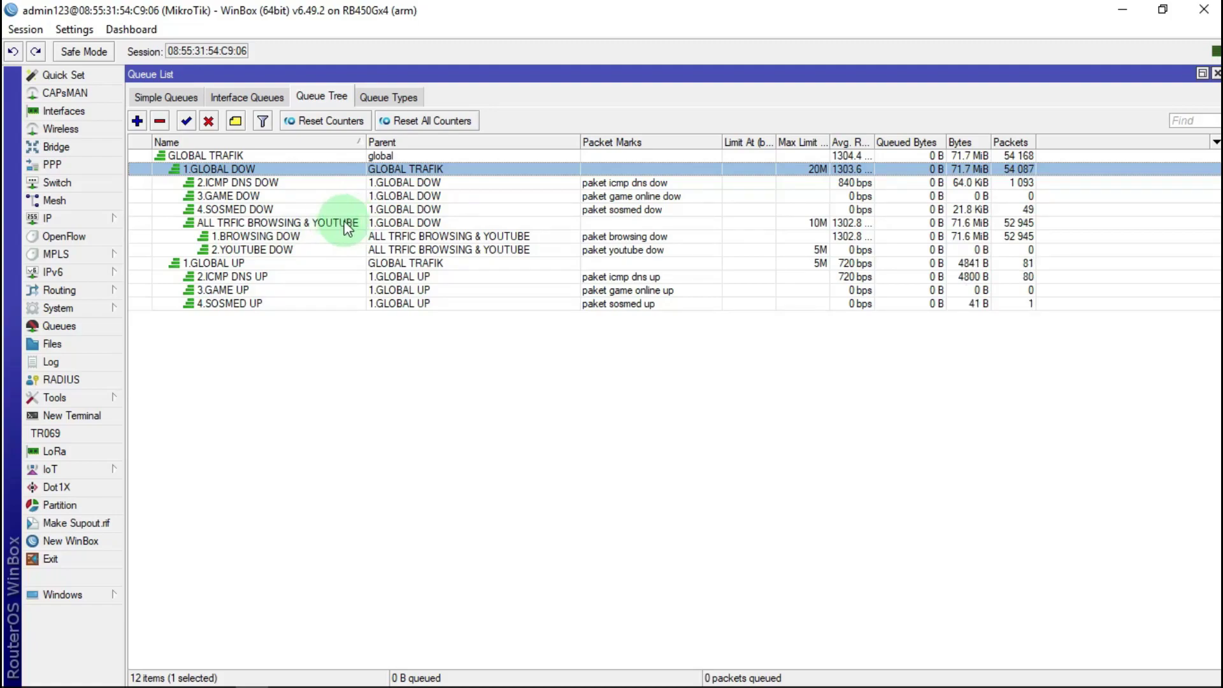
Step: Add a new queue named ALL TRAFIC BROWSING & YOUTUBE UP with queue type pcq-upload-default
left_click(139, 122)
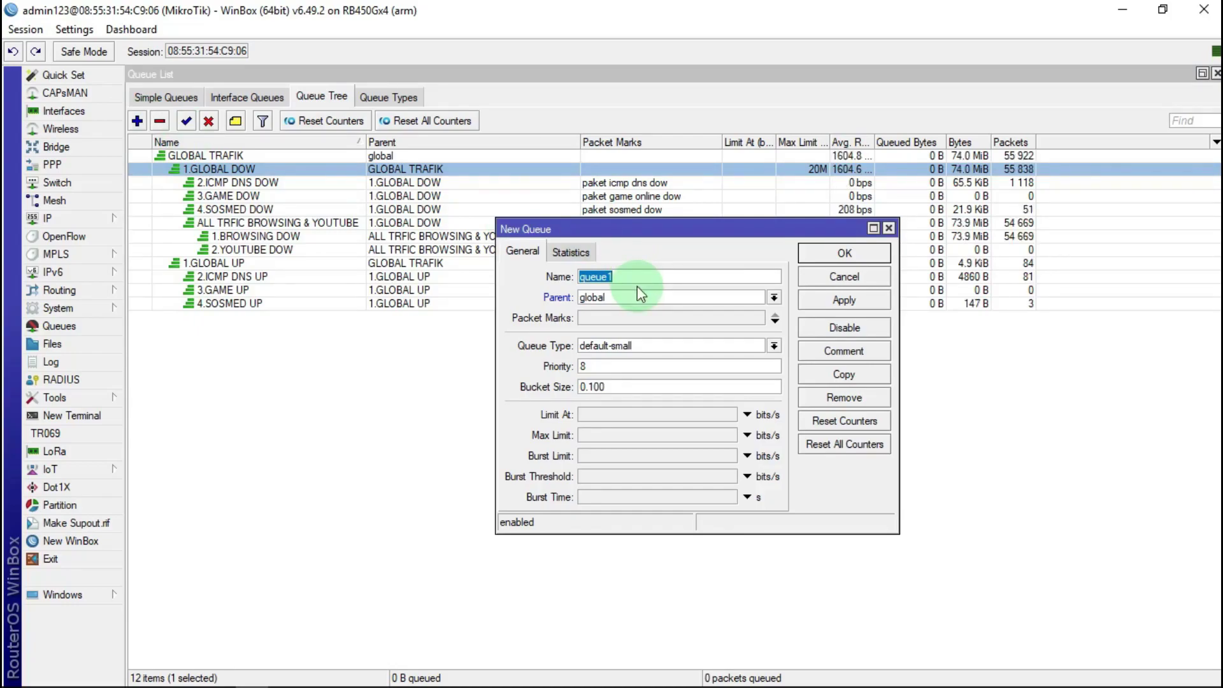
type("ALL")
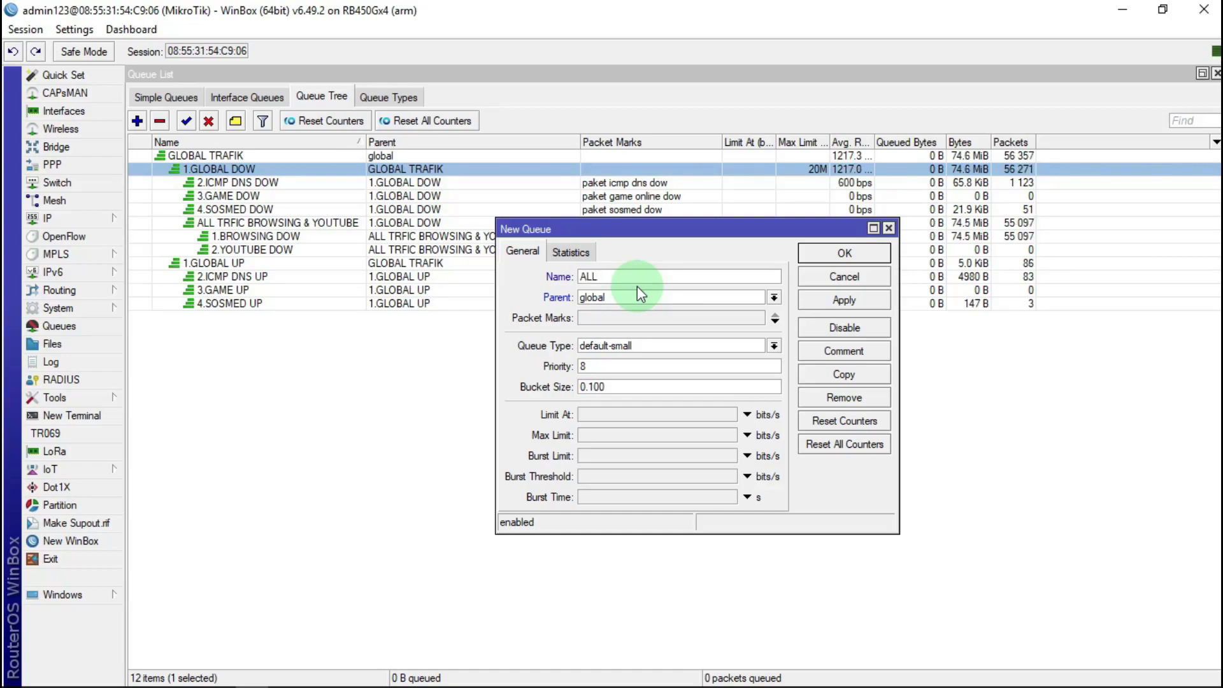
type(" TRAFIC")
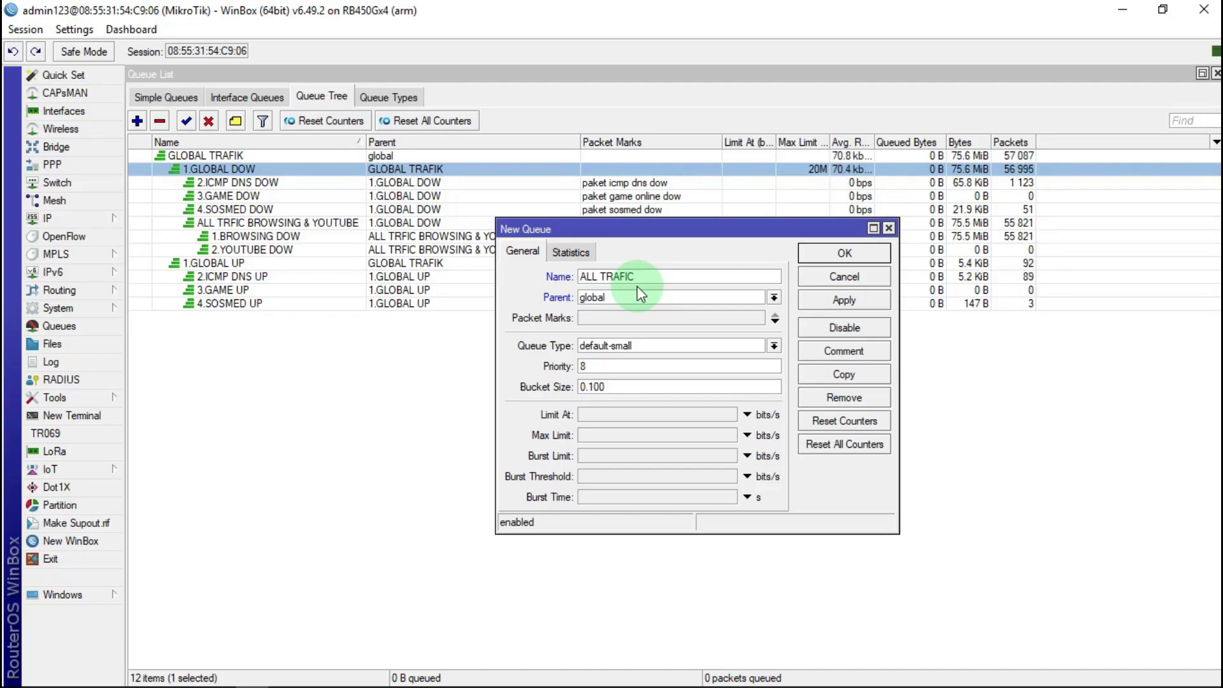
type("BROWSING ")
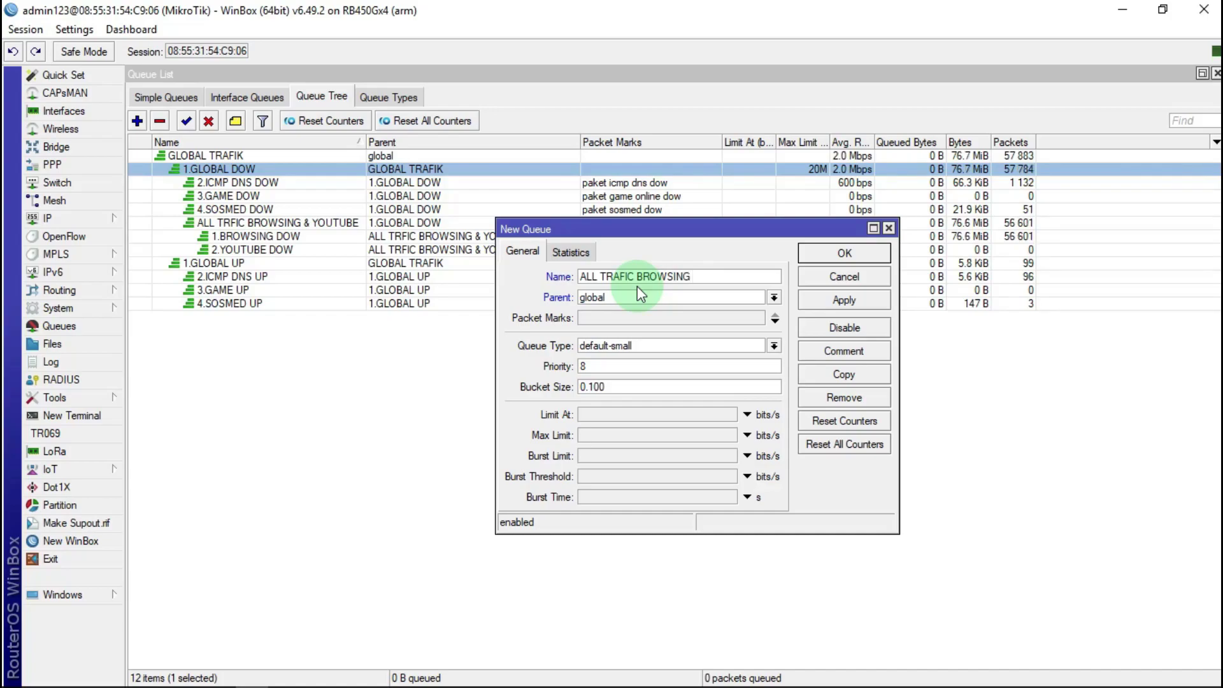
type("& YOUTUBE UP")
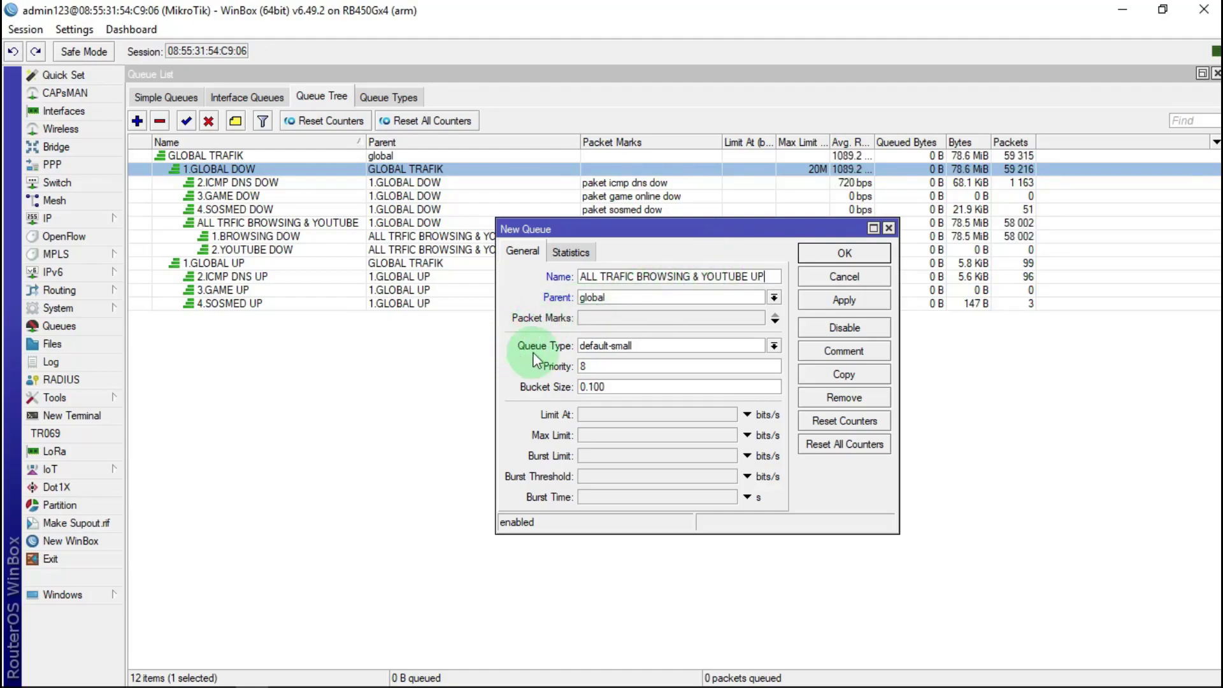
left_click(774, 346)
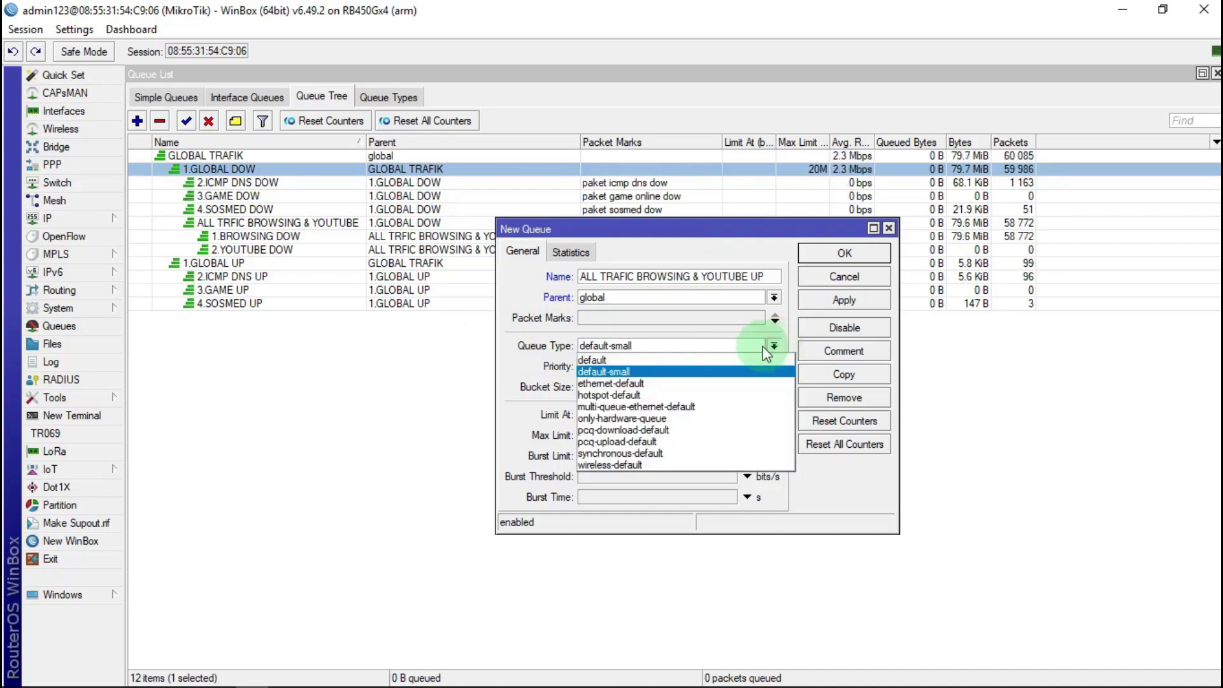
left_click(617, 442)
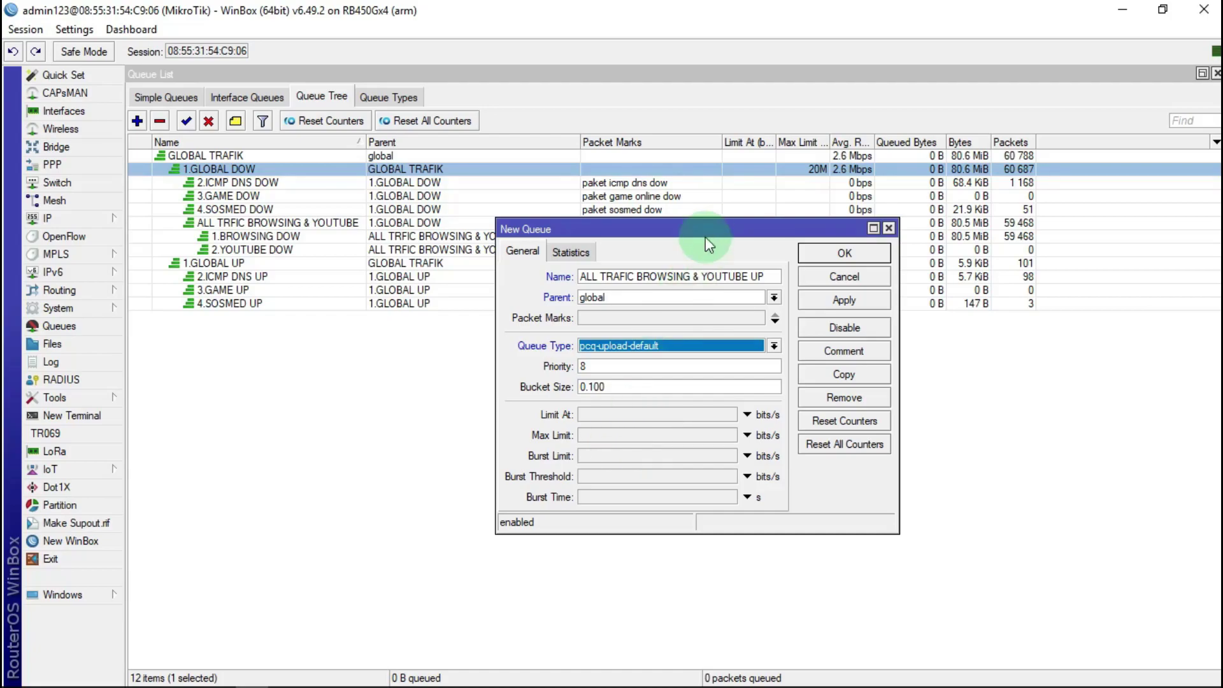
Step: Give the ALL TRAFIC BROWSING & YOUTUBE UP queue a max limit of 3M and the parent GLOBAL TRAFIK, and save it
left_click_drag(709, 240, 729, 372)
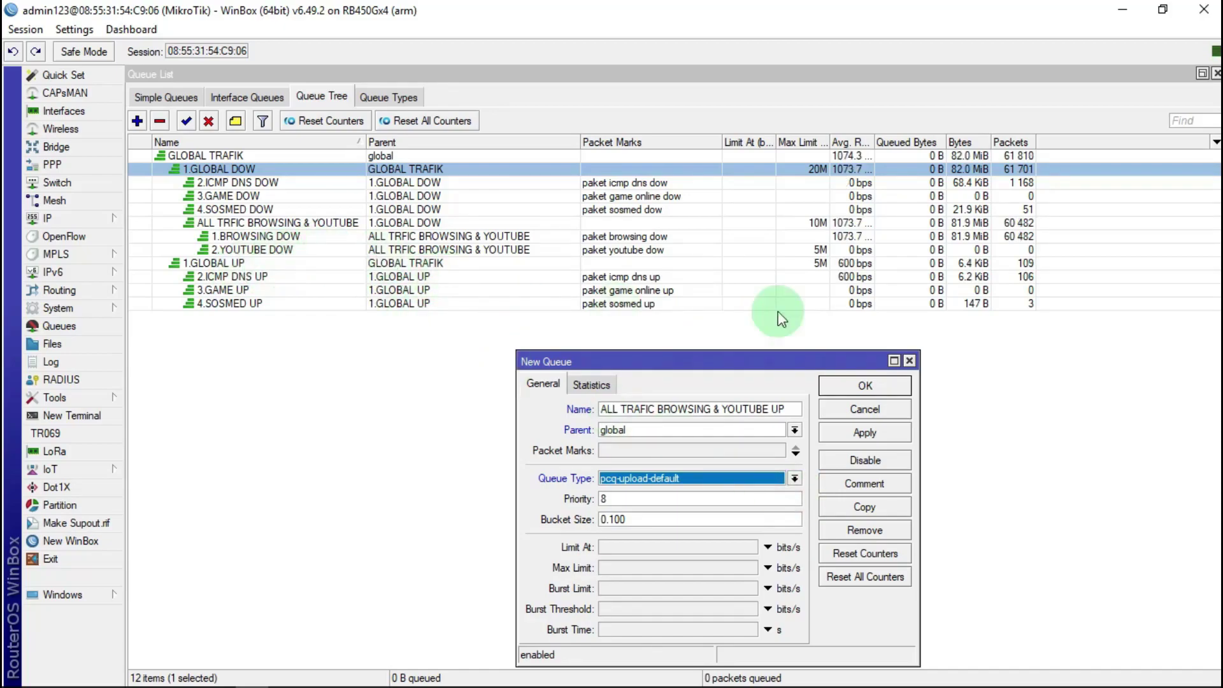
left_click(612, 568)
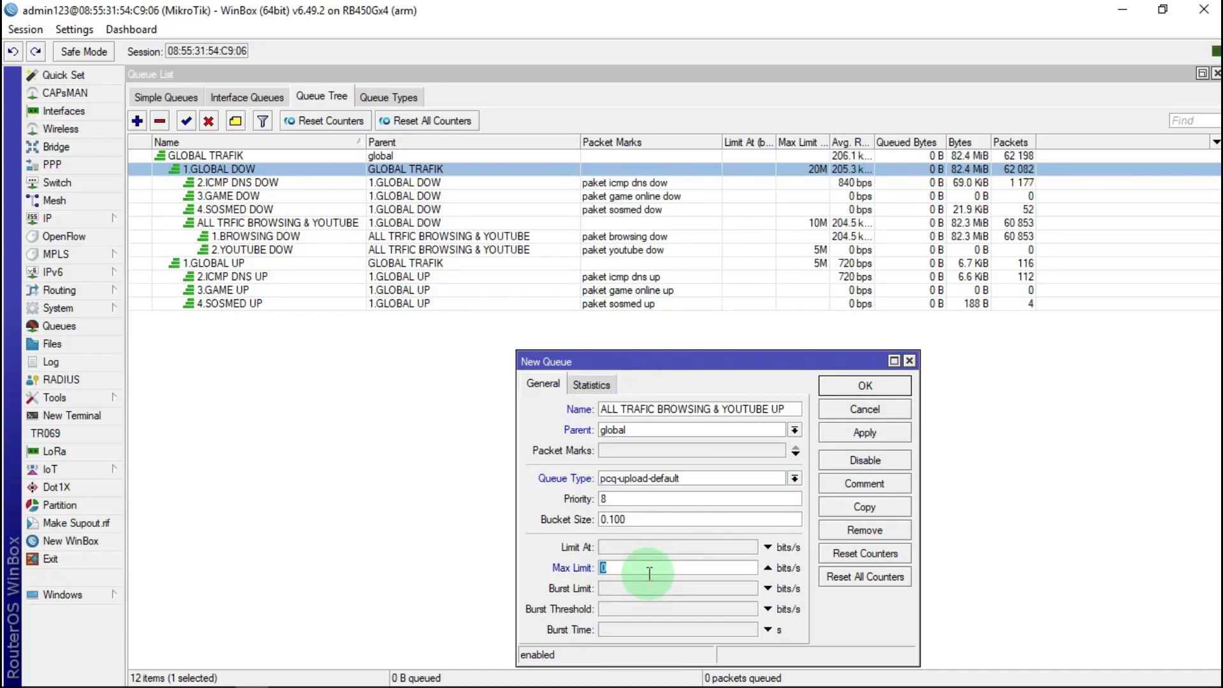
type("3M")
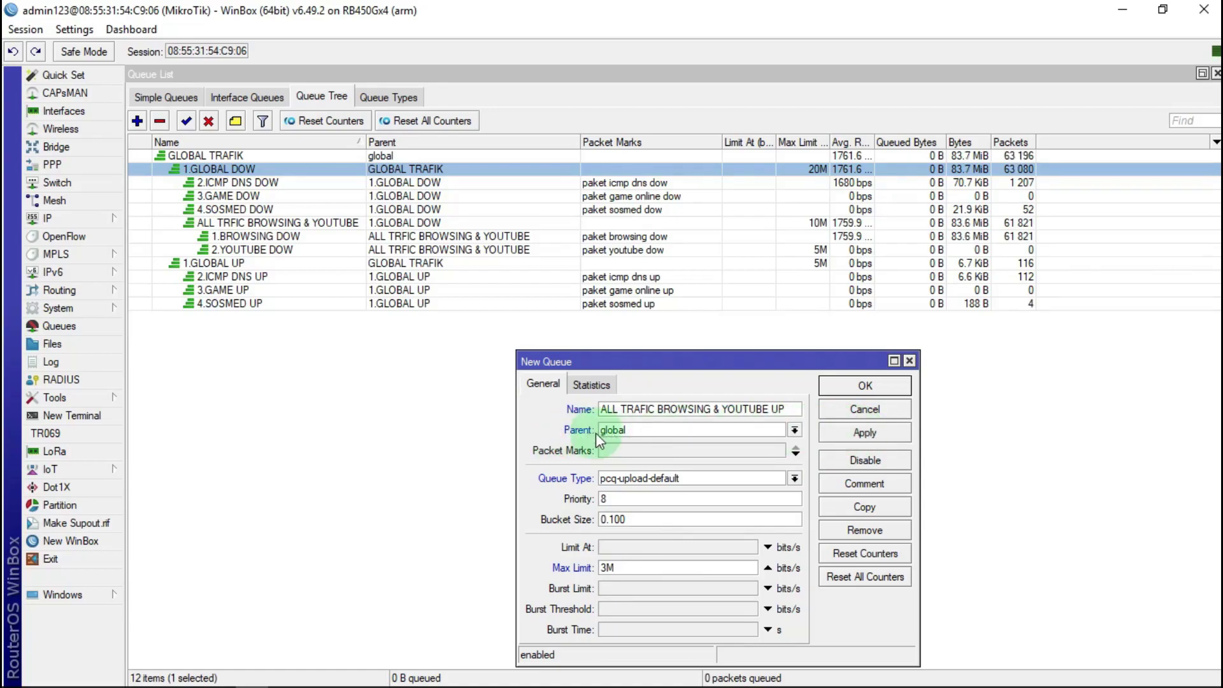
left_click(795, 430)
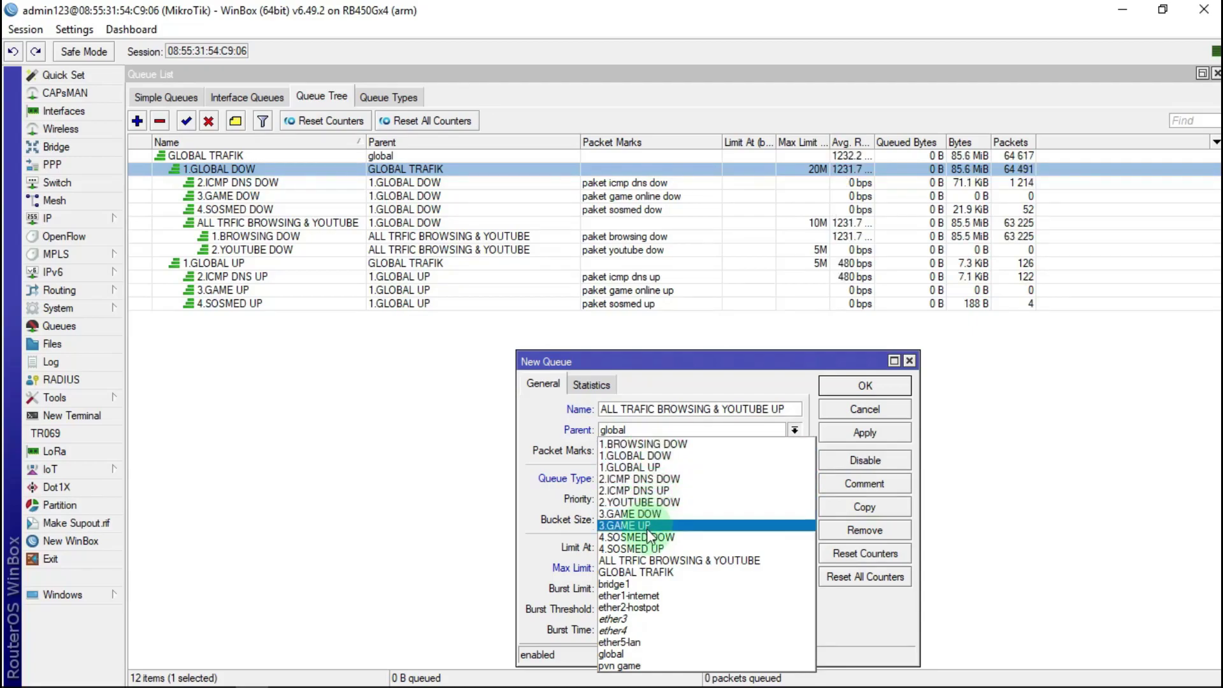
left_click(646, 570)
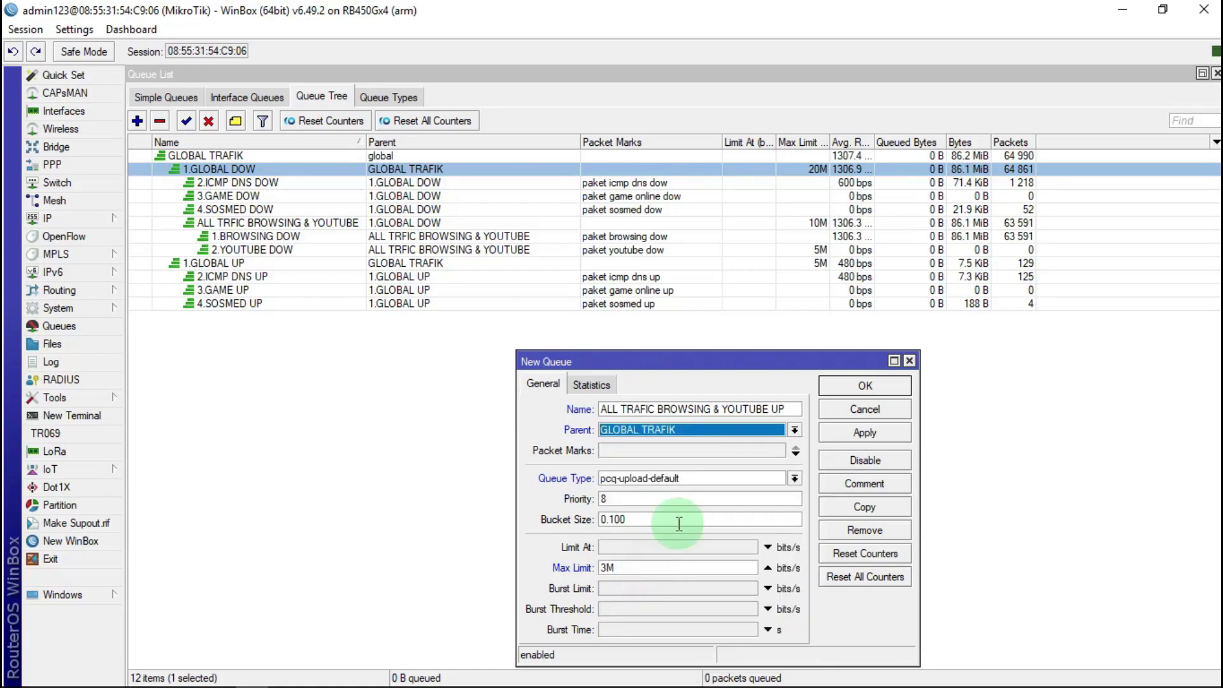
left_click(883, 433)
left_click(864, 386)
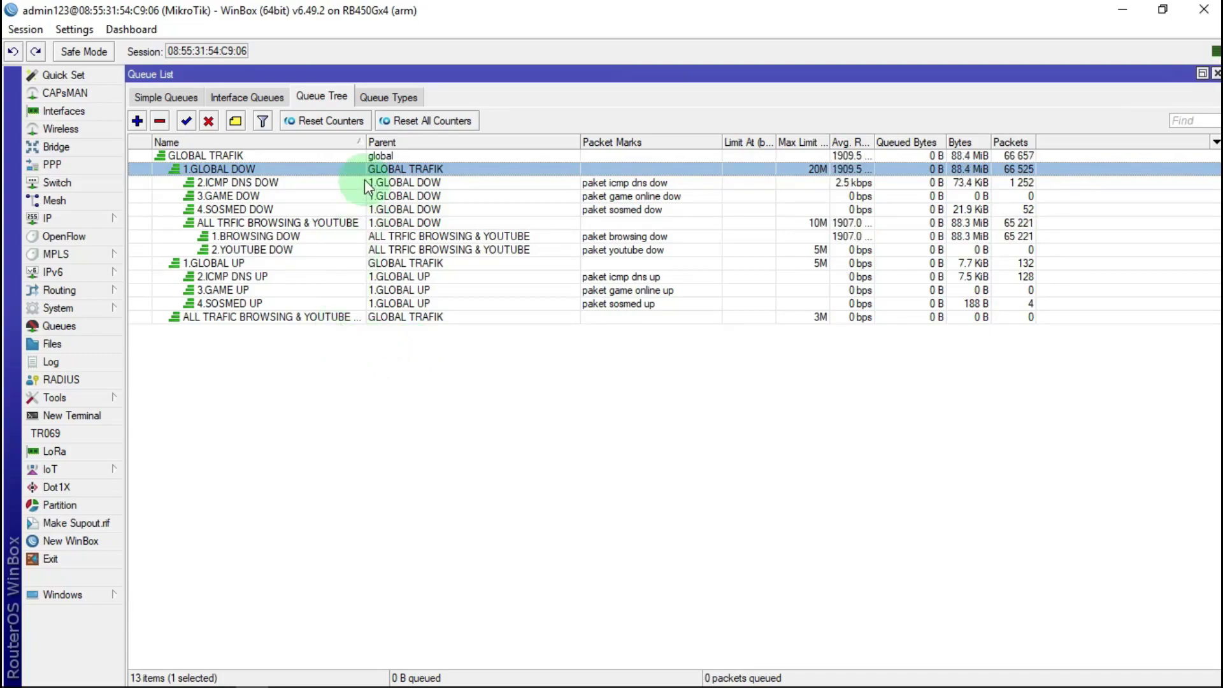
mouse_move(366, 152)
left_mouse_down()
mouse_move(404, 152)
mouse_move(390, 152)
left_mouse_up()
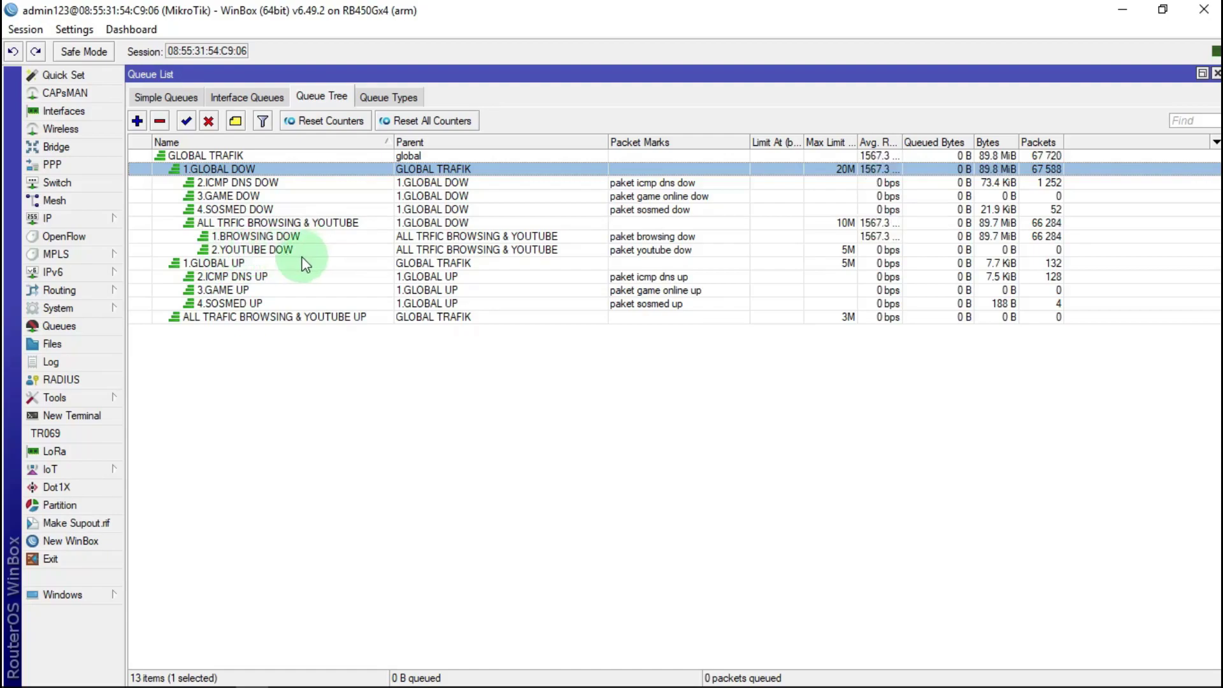
Step: Add a new queue named 1.BROWSING UP with ALL TRAFIC BROWSING & YOUTUBE UP as its parent
left_click(137, 121)
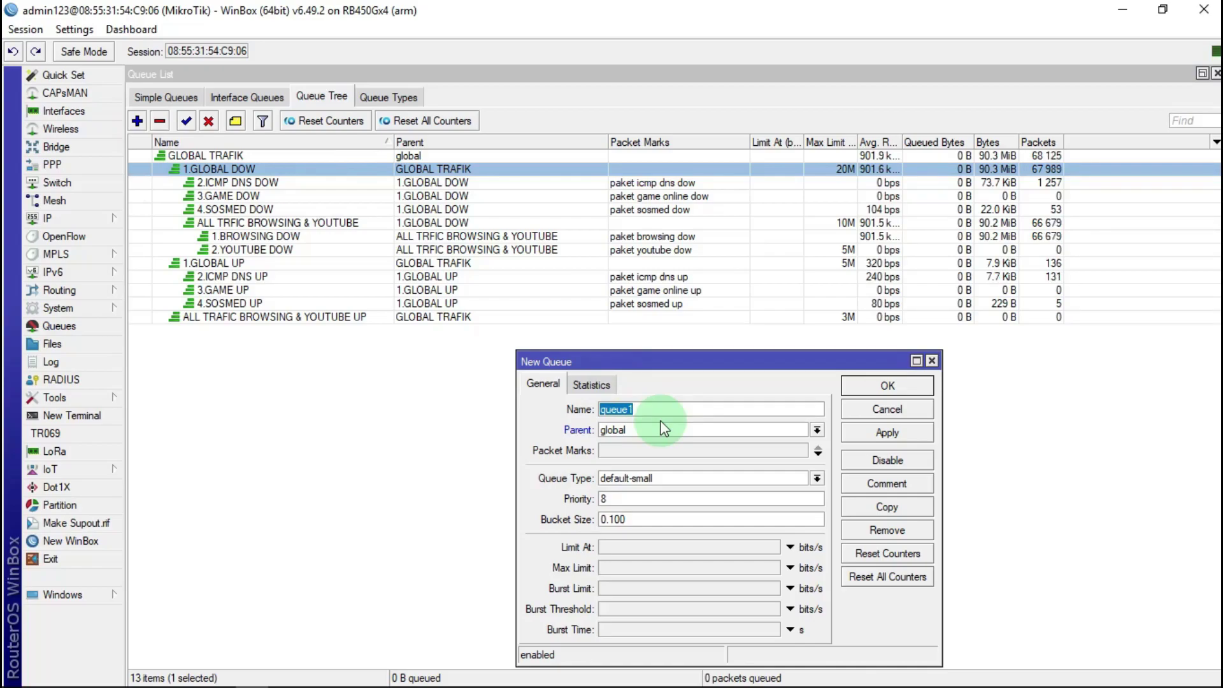
type("1")
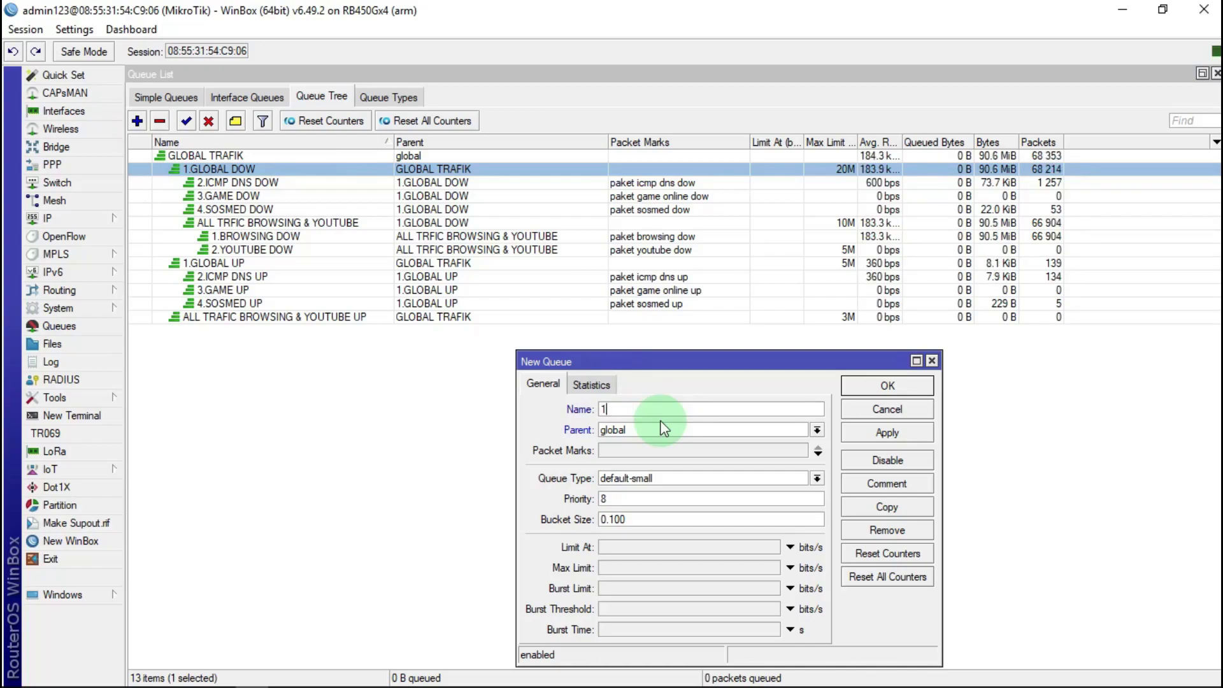
type(".BRO")
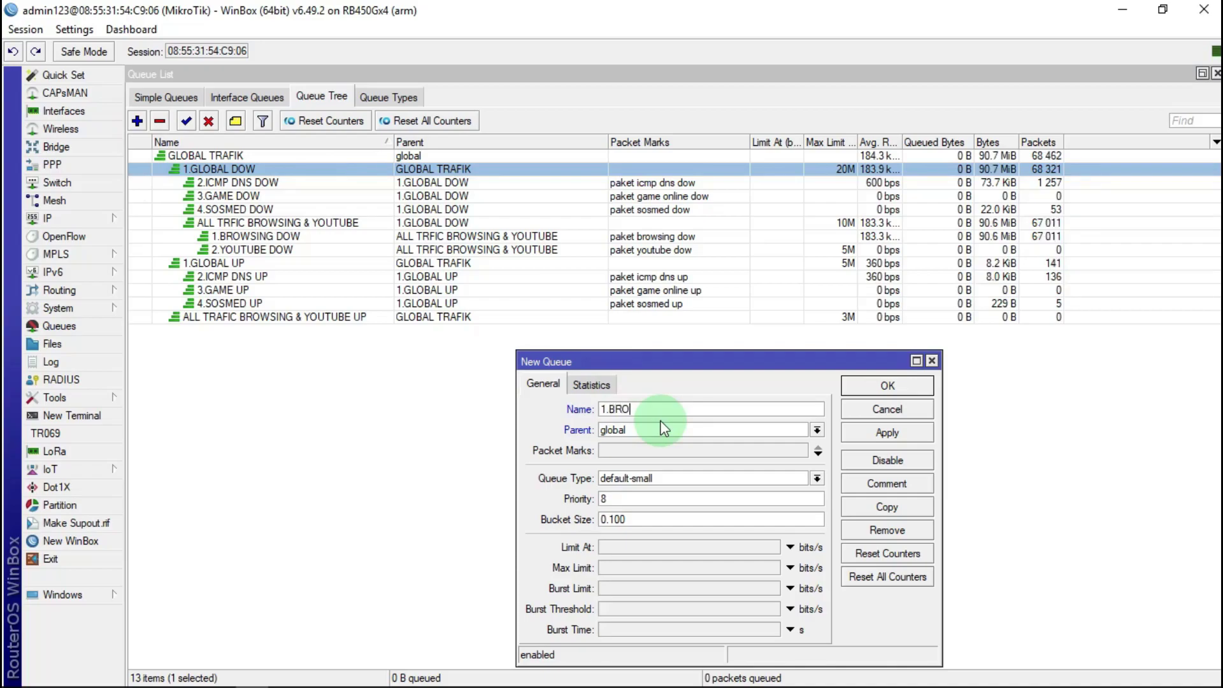
type("WSING")
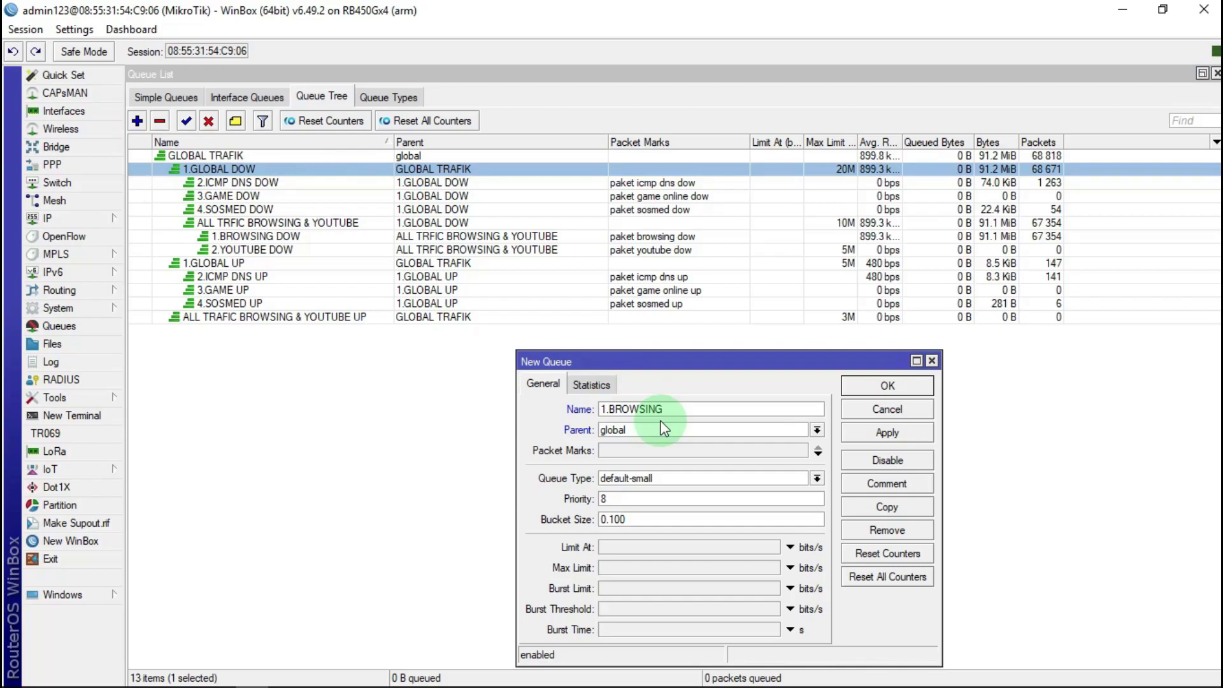
type(" UP")
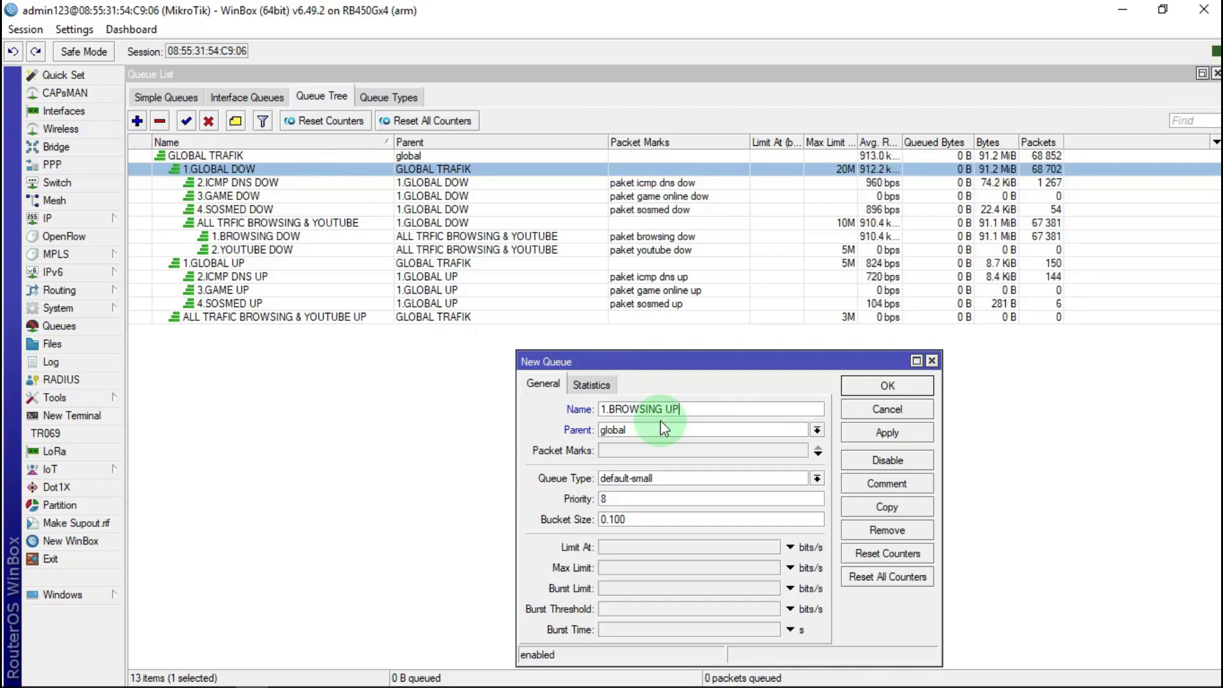
left_click(817, 430)
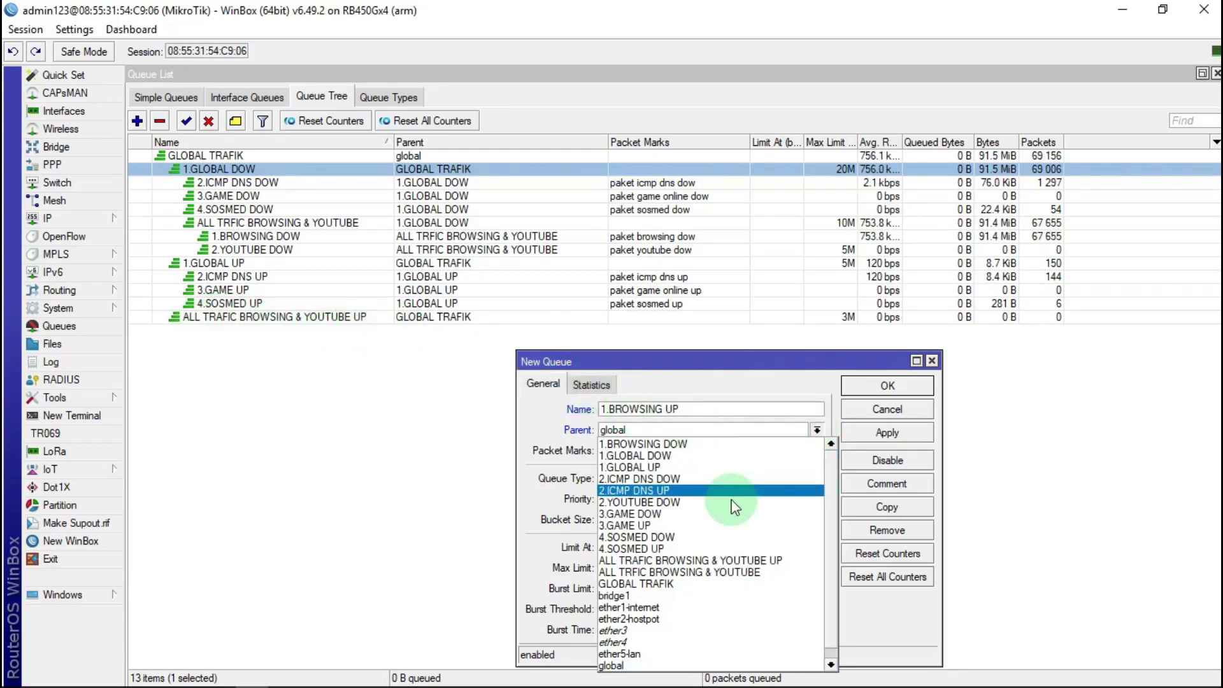
left_click(806, 560)
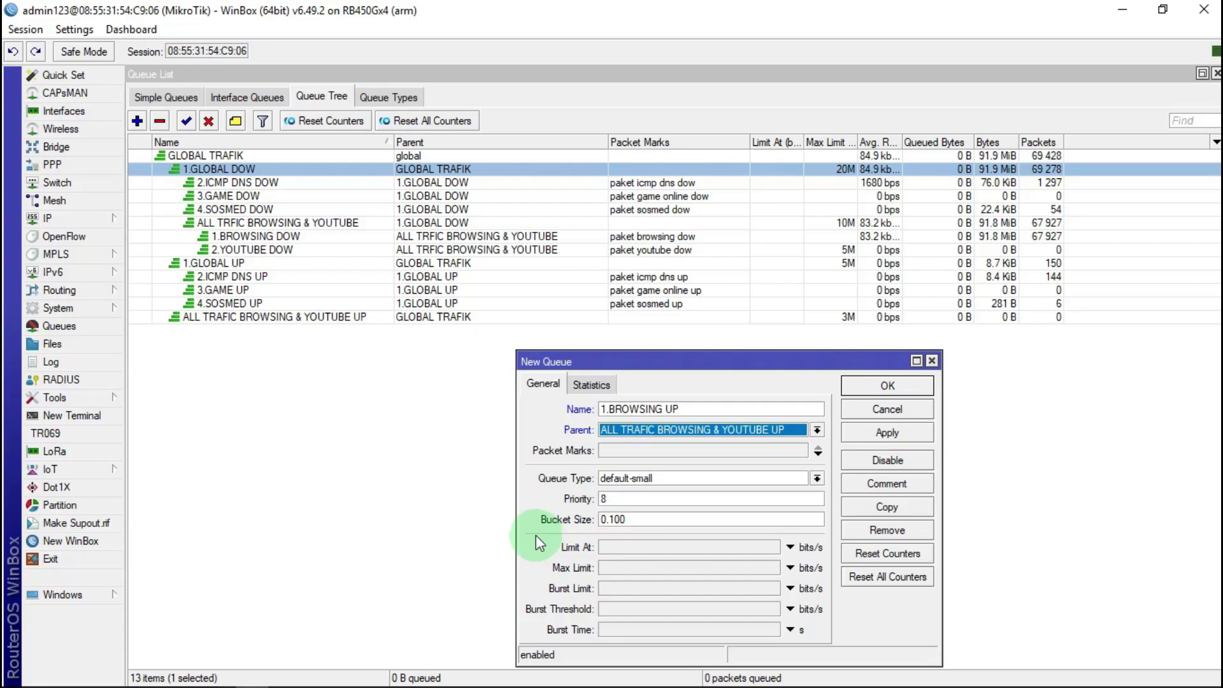
Step: Assign the packet mark paket browsing up and queue type pcq-upload-default to the 1.BROWSING UP queue
left_click(626, 445)
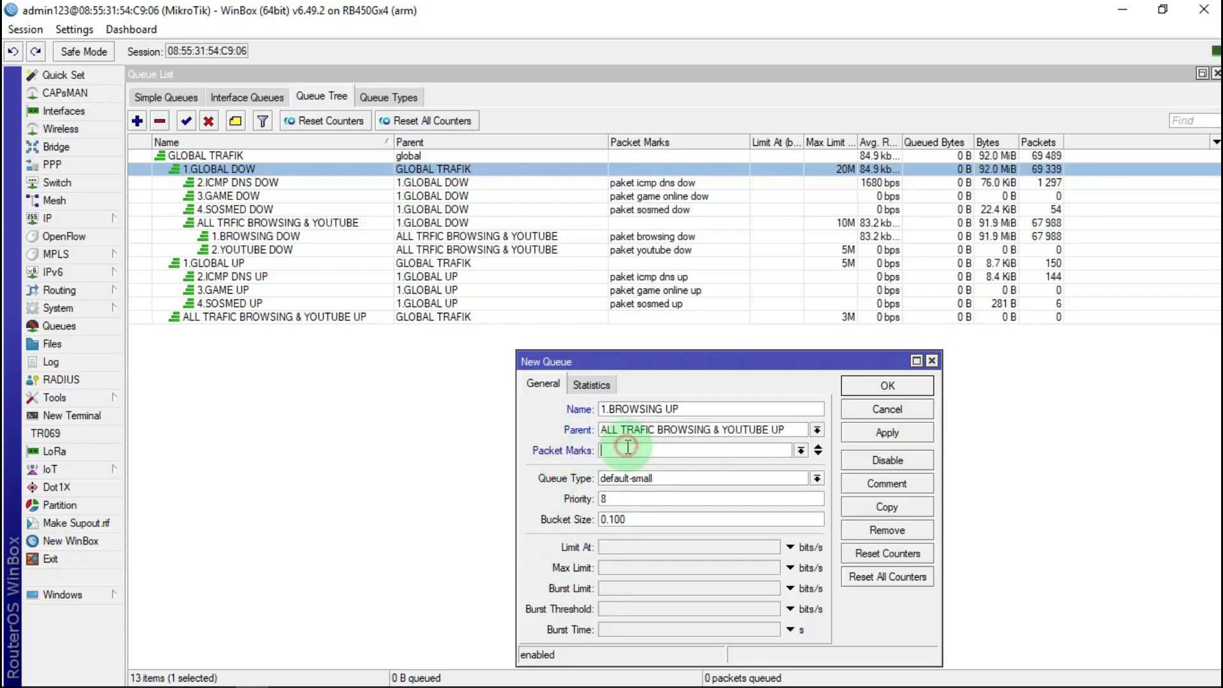
left_click(800, 450)
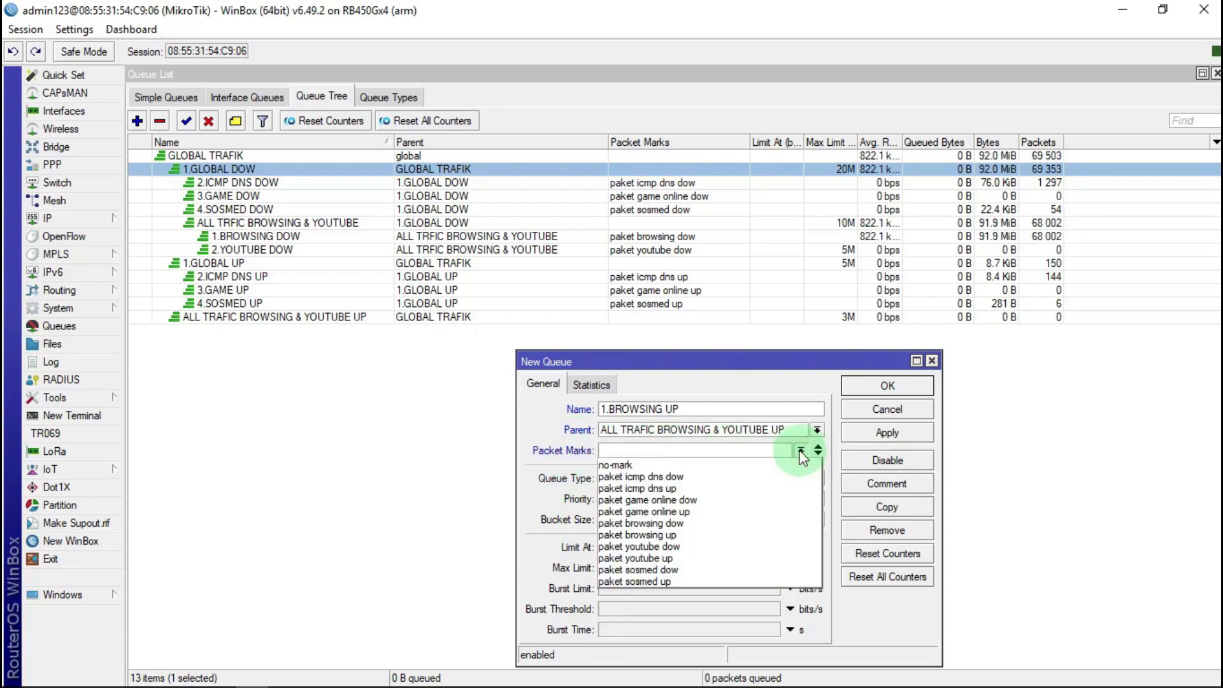
left_click(663, 536)
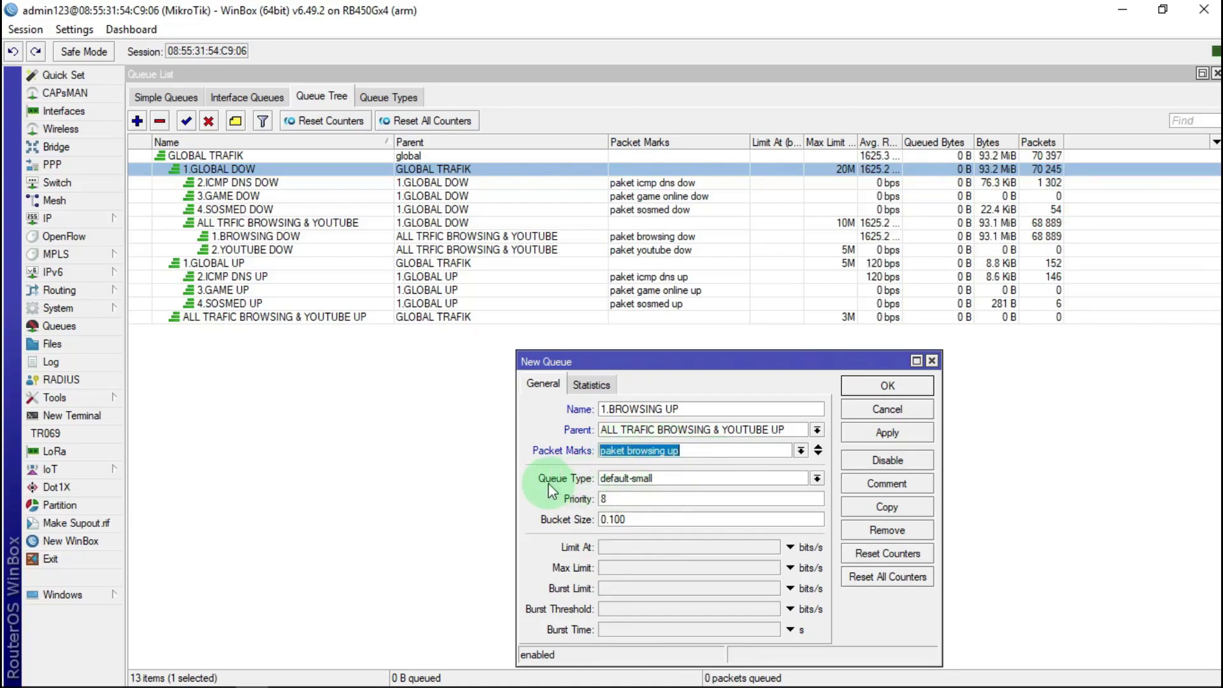
left_click(818, 479)
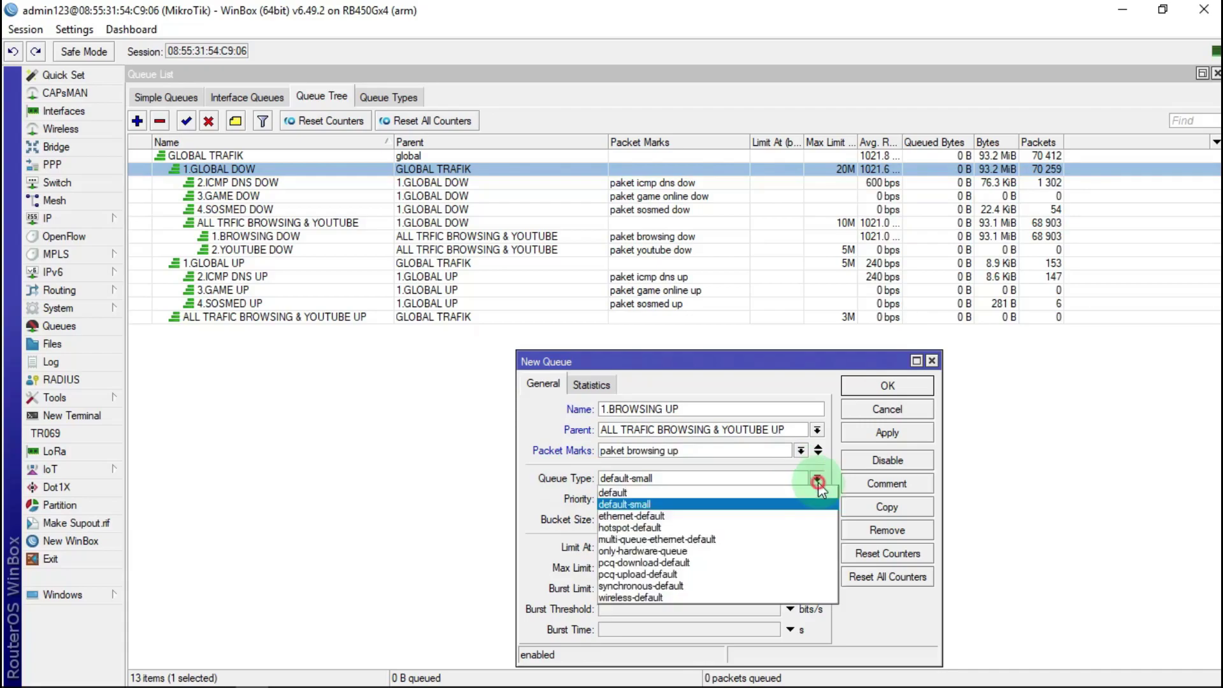
left_click(641, 577)
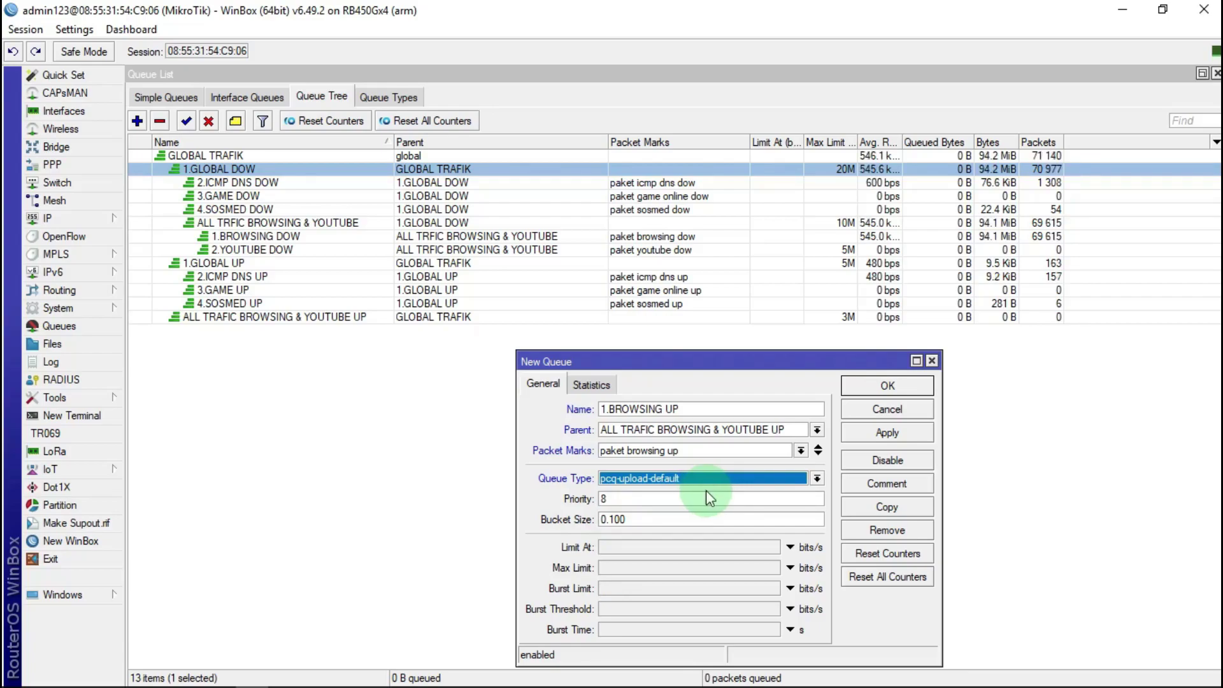
Step: Set the max limit of the 1.BROWSING UP queue to 2M and save the queue
left_click(609, 569)
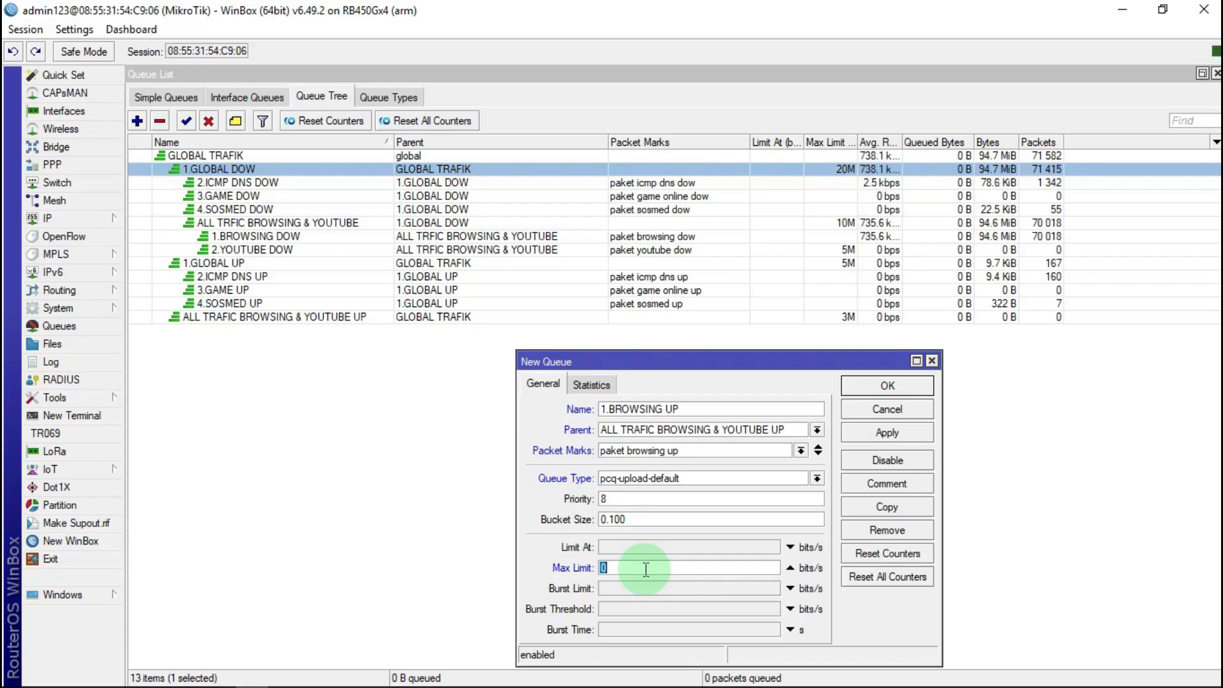
type("2M")
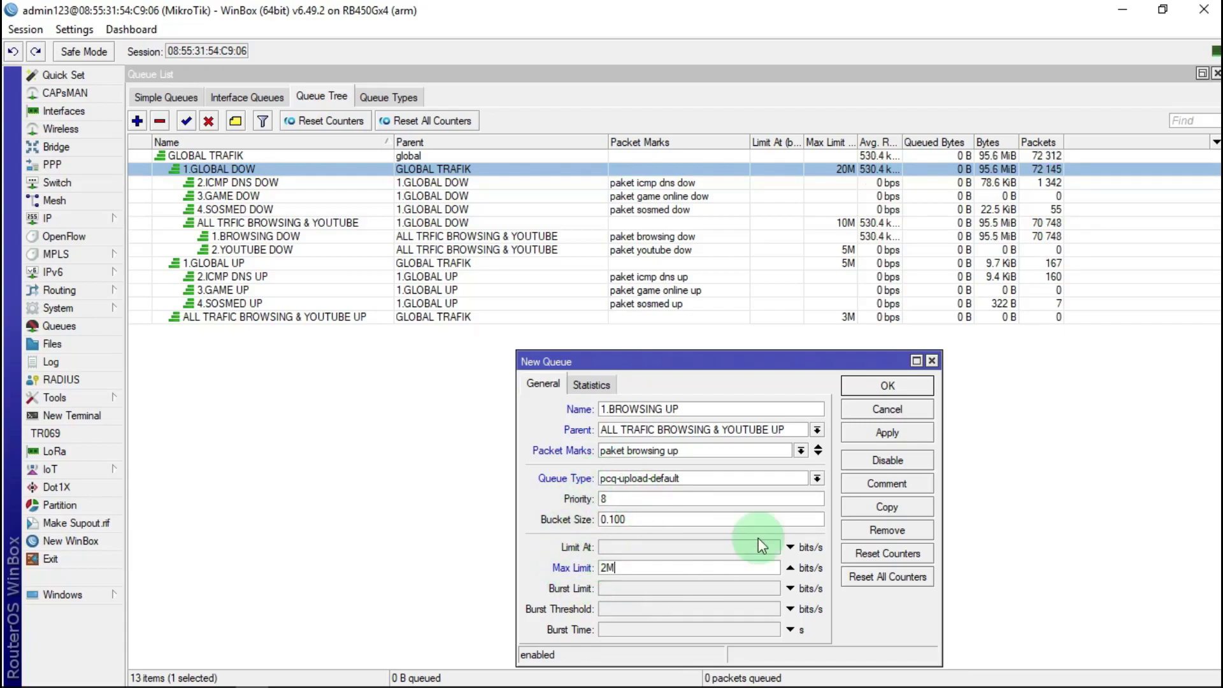
left_click(895, 439)
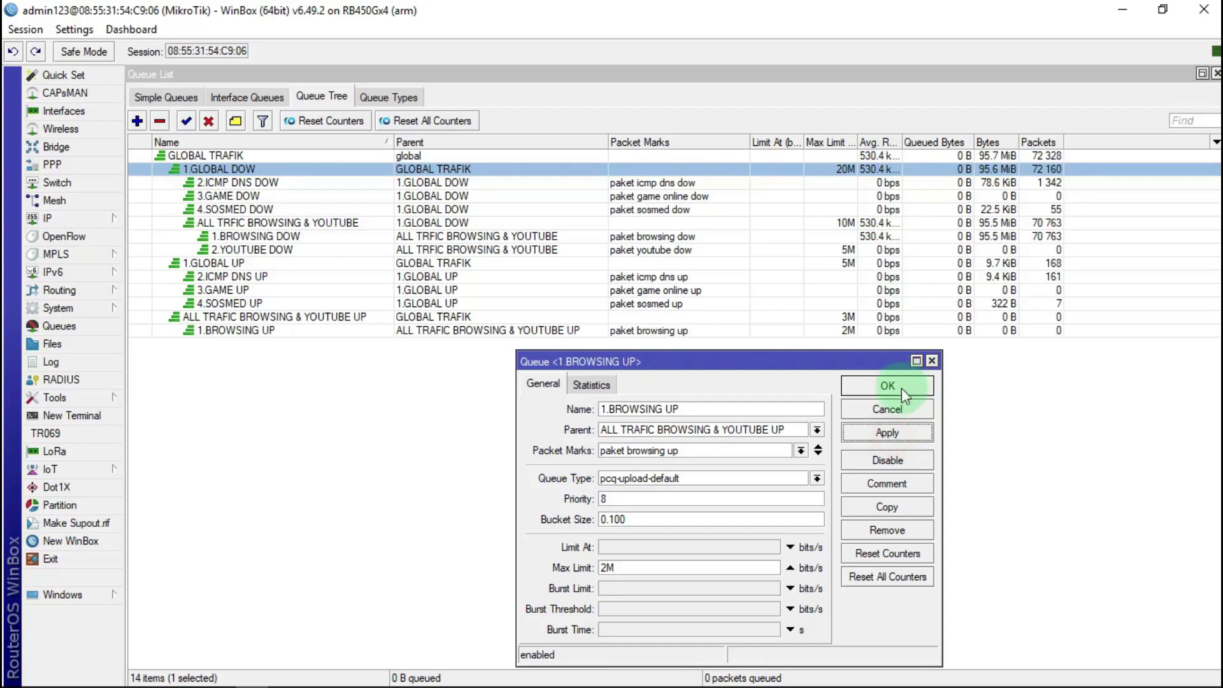
left_click(900, 386)
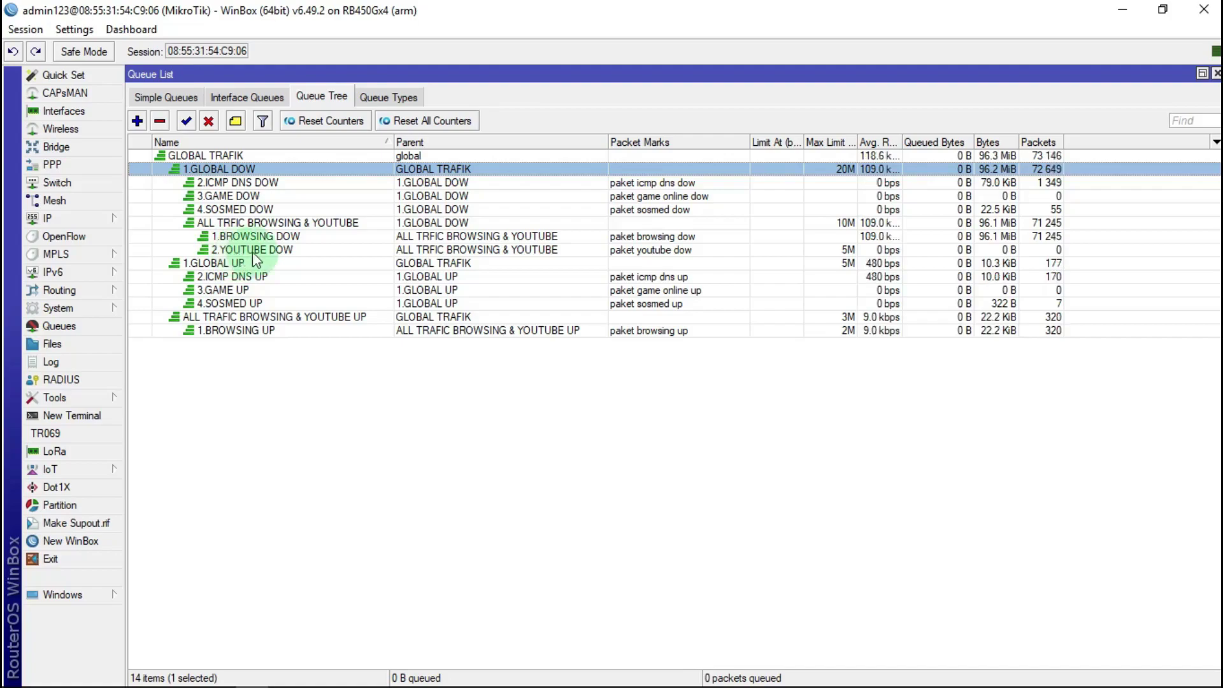
Step: Add a new queue named 2.YOUTUBE UP with ALL TRAFIC BROWSING & YOUTUBE UP as its parent
left_click(137, 121)
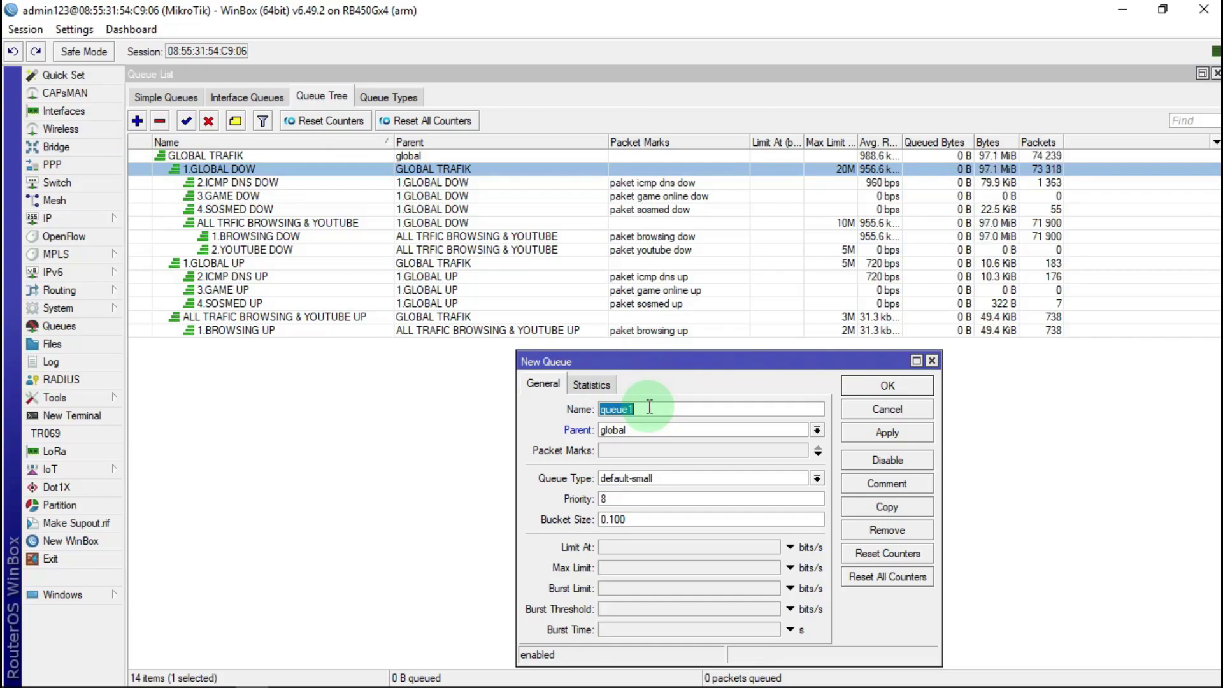
type("2.")
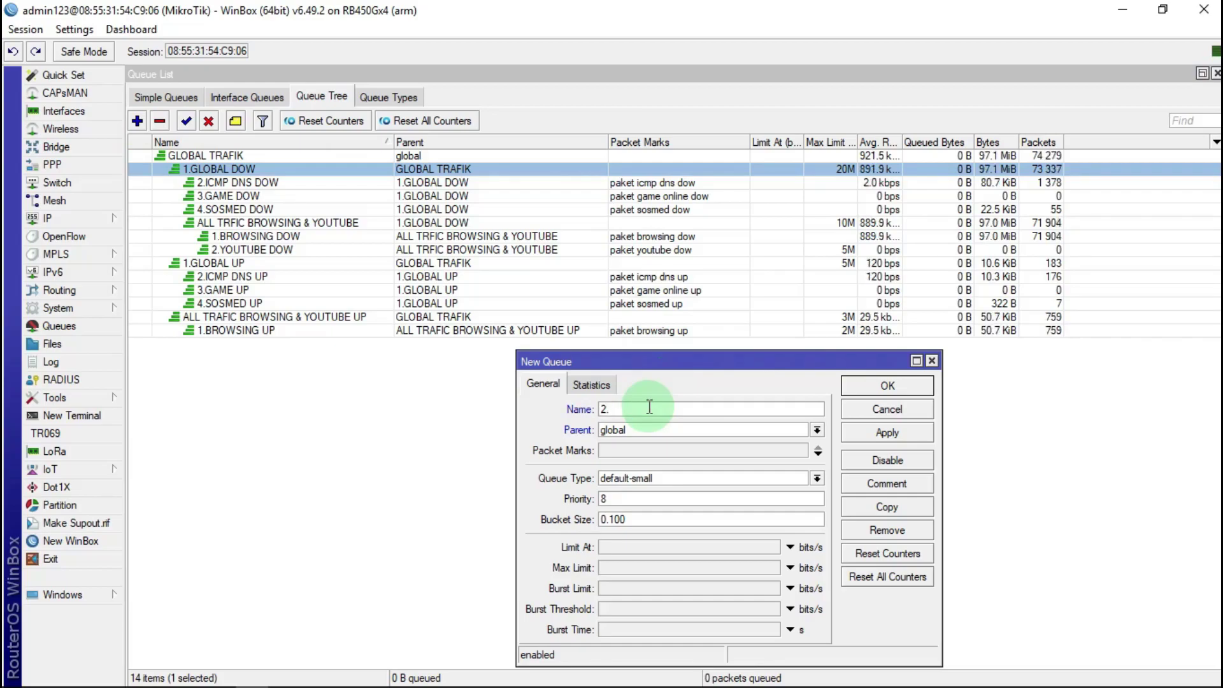
type("YO")
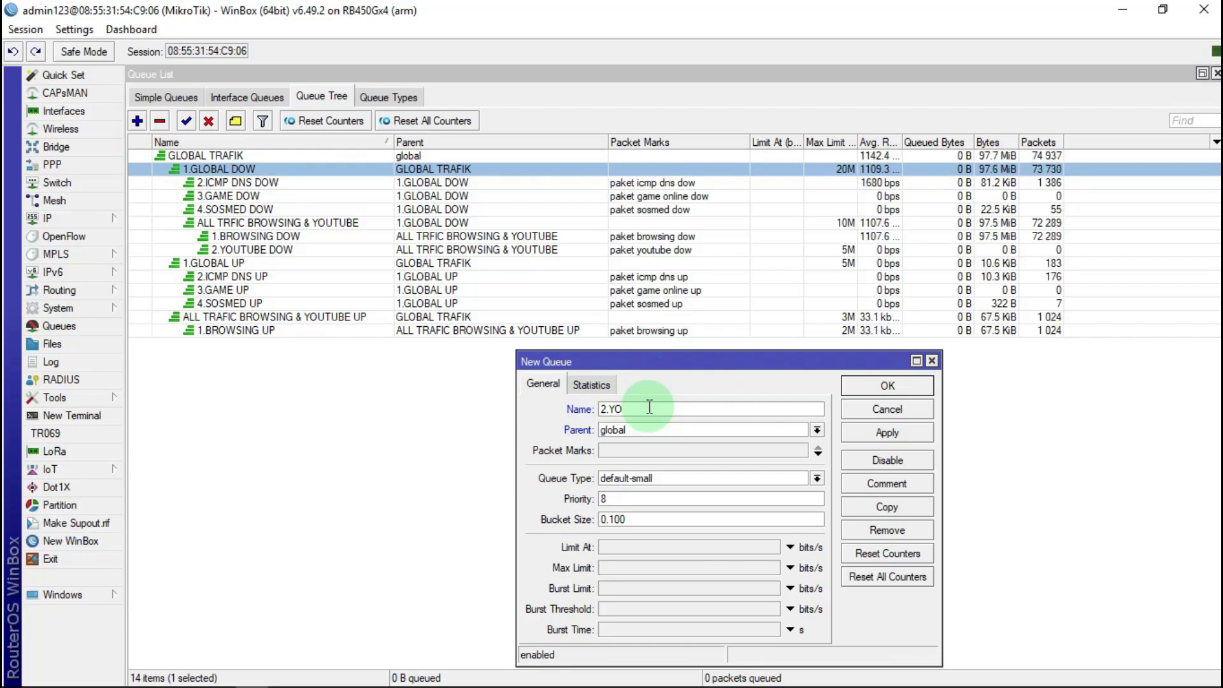
type("UTUBE ")
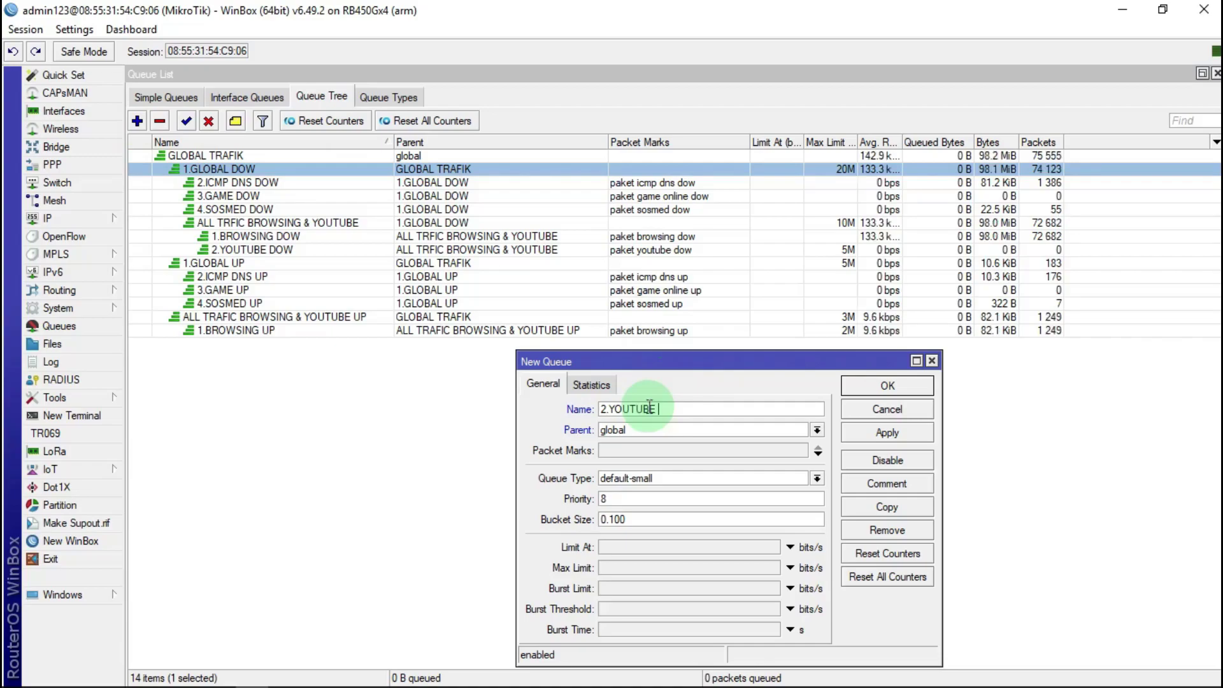
type("UP")
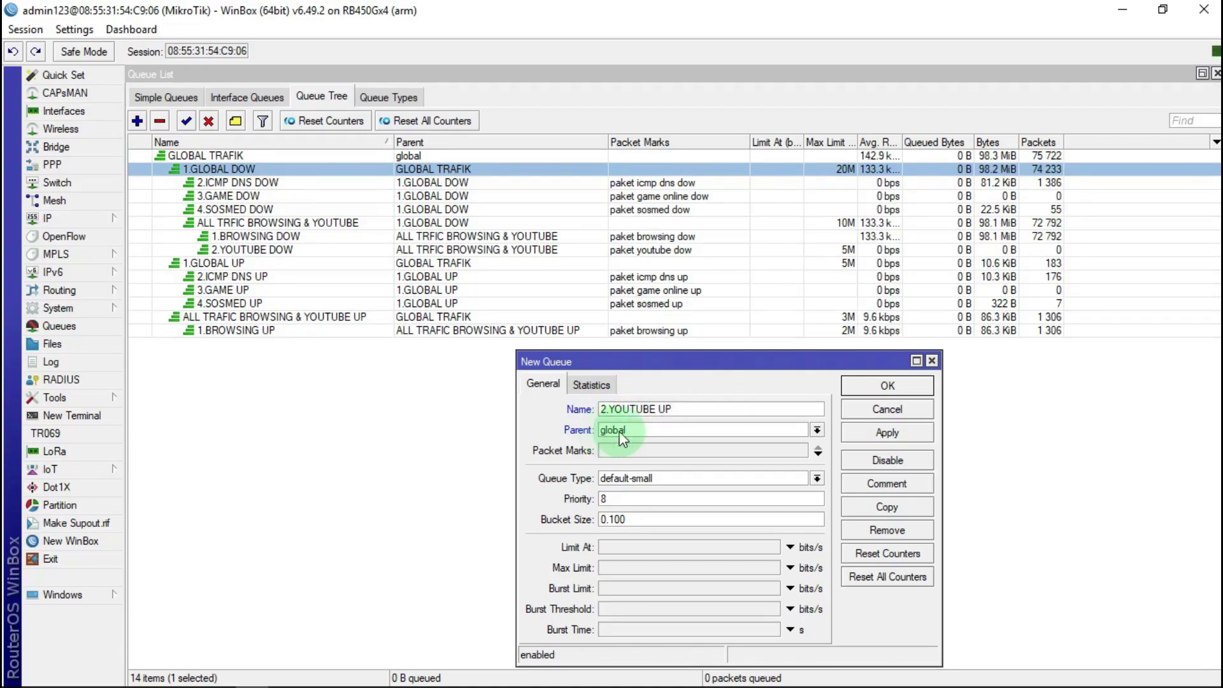
left_click(817, 430)
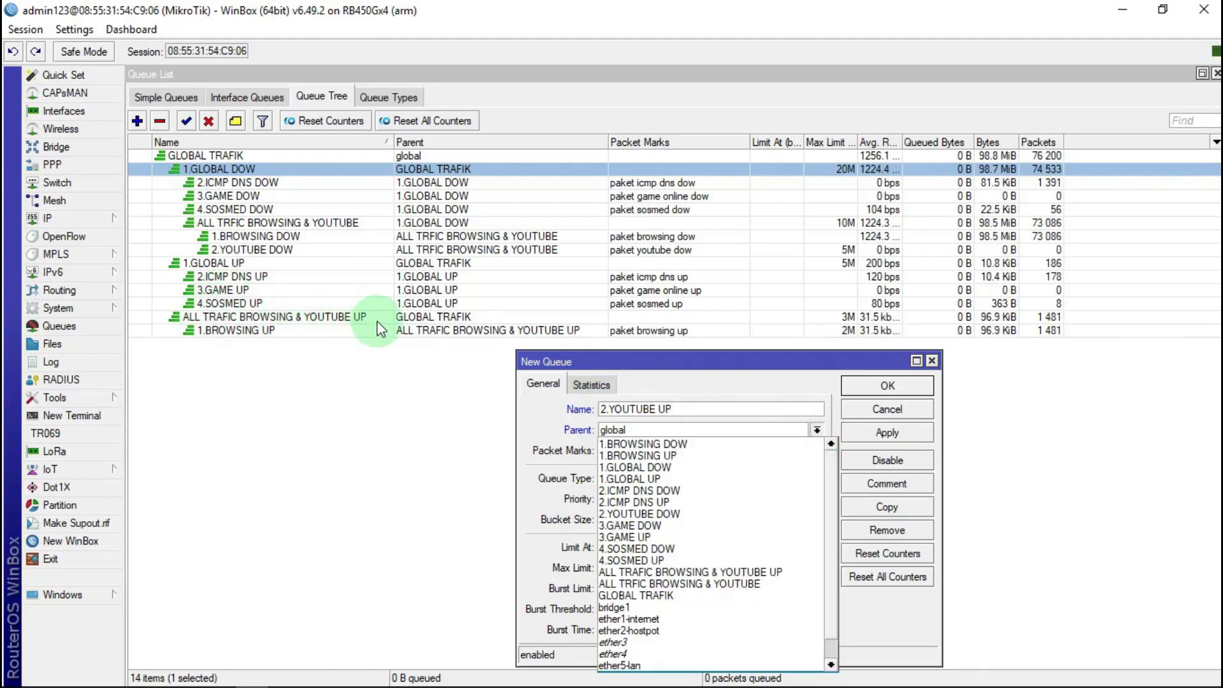
left_click(758, 570)
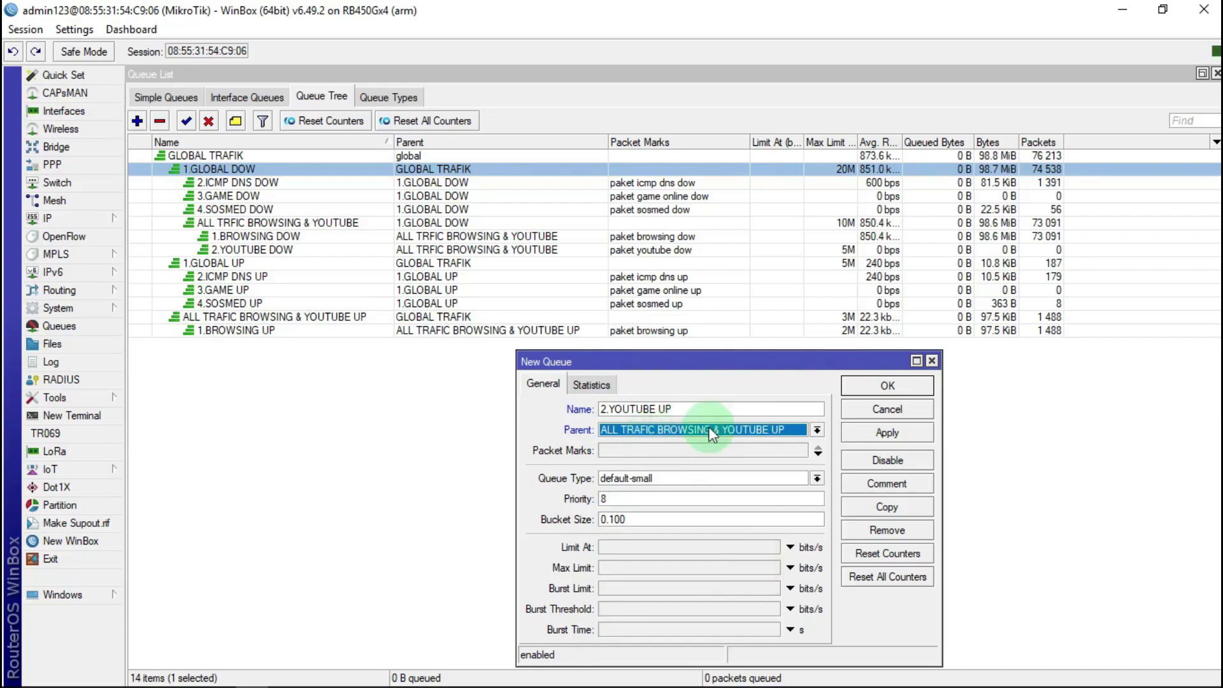
Step: Assign the packet mark paket youtube up and queue type pcq-upload-default to the 2.YOUTUBE UP queue
left_click(667, 450)
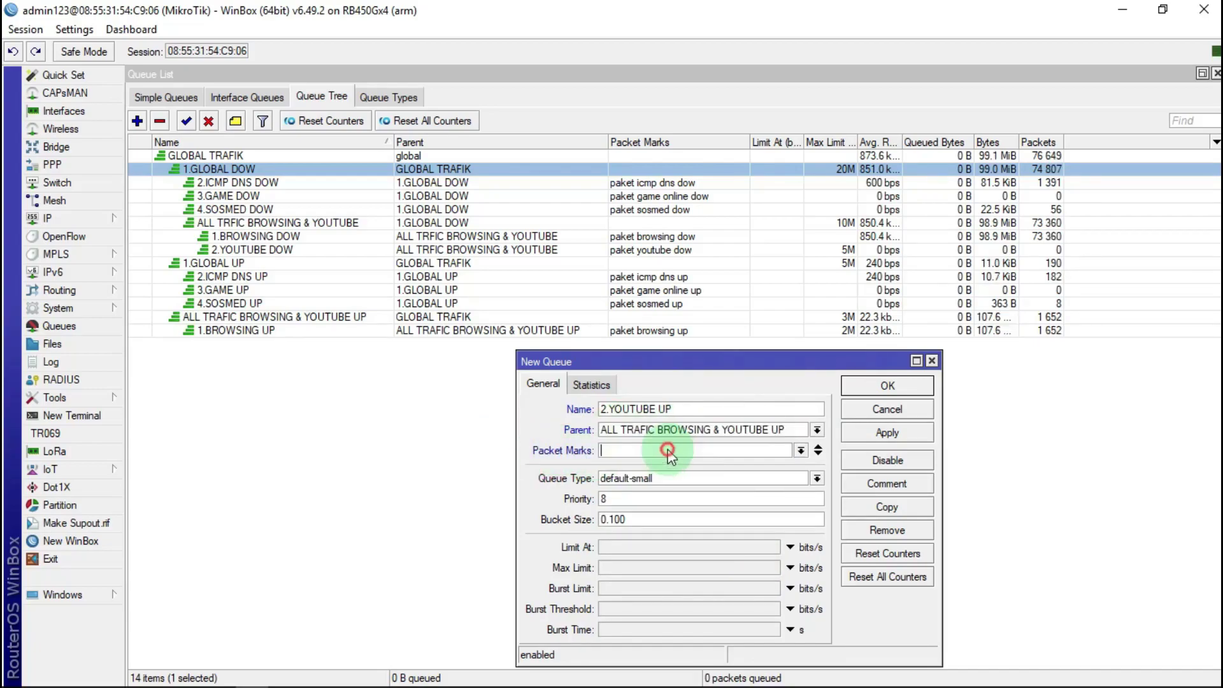
left_click(801, 450)
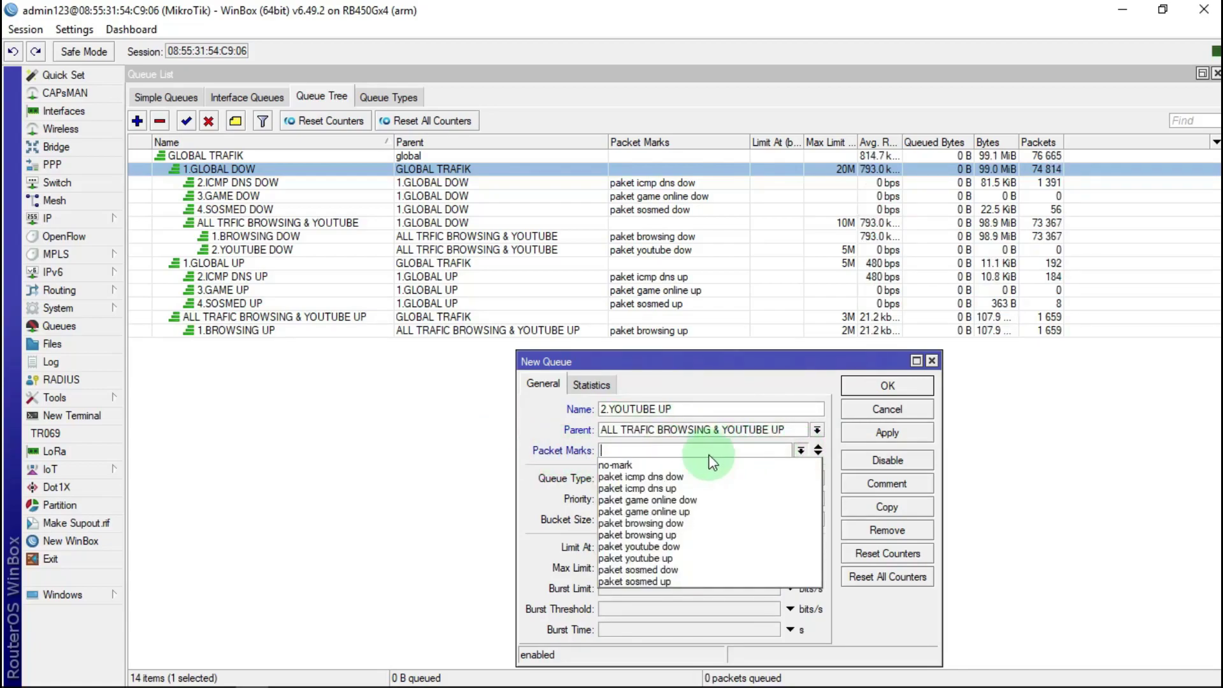
left_click(656, 556)
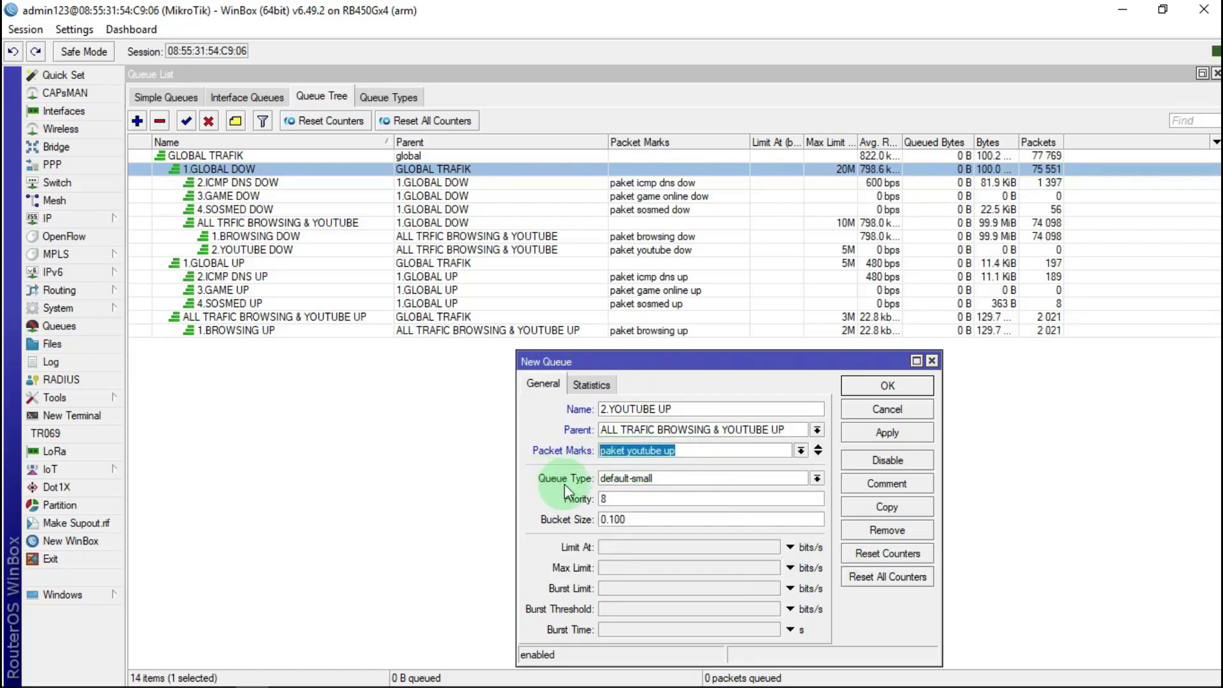
left_click(818, 478)
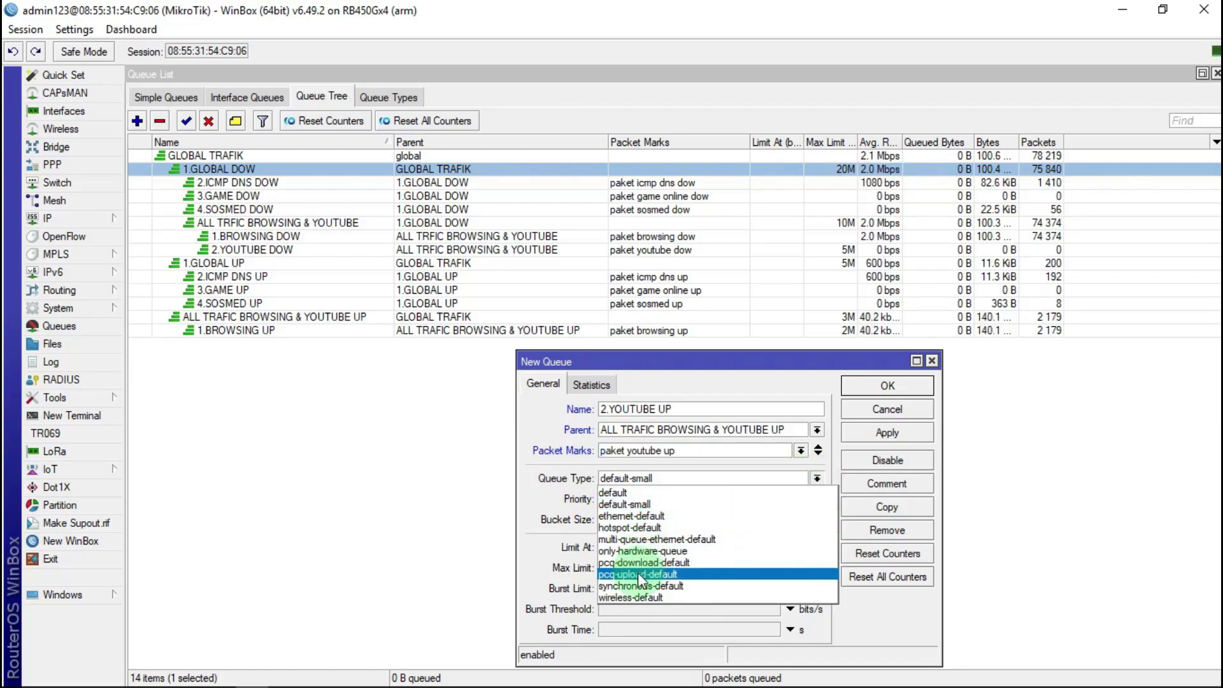
left_click(637, 572)
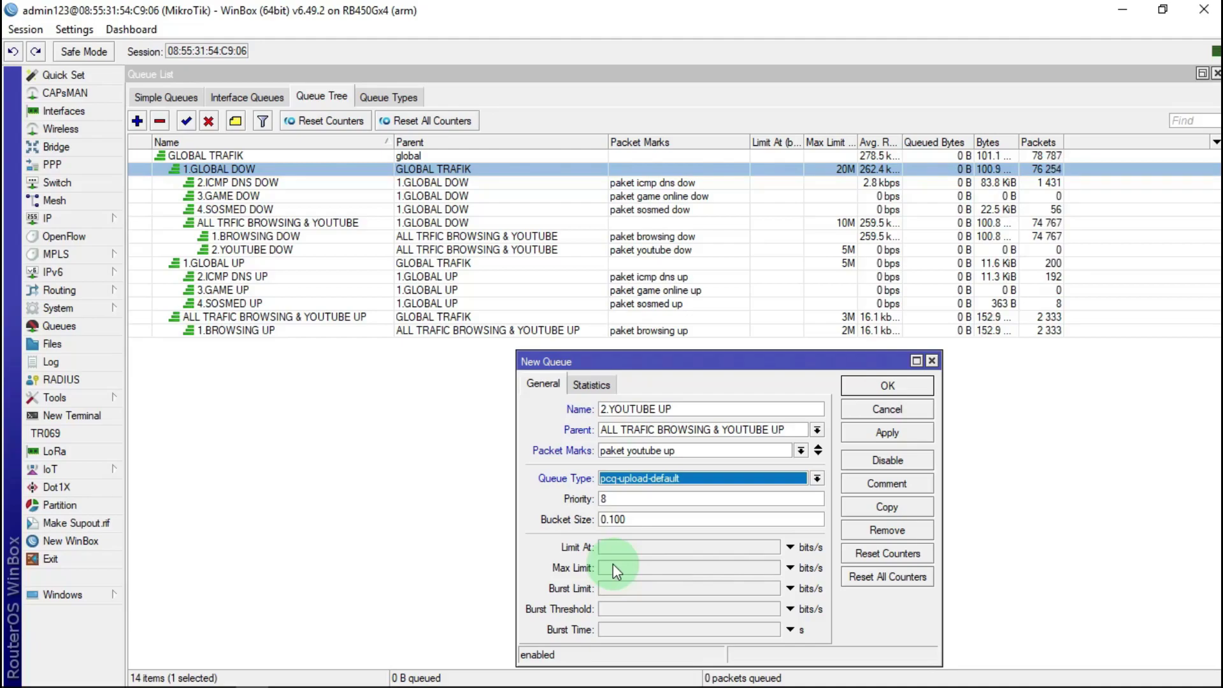
Step: Set the max limit of the 2.YOUTUBE UP queue to 1M and save the queue
left_click(611, 567)
type("1M")
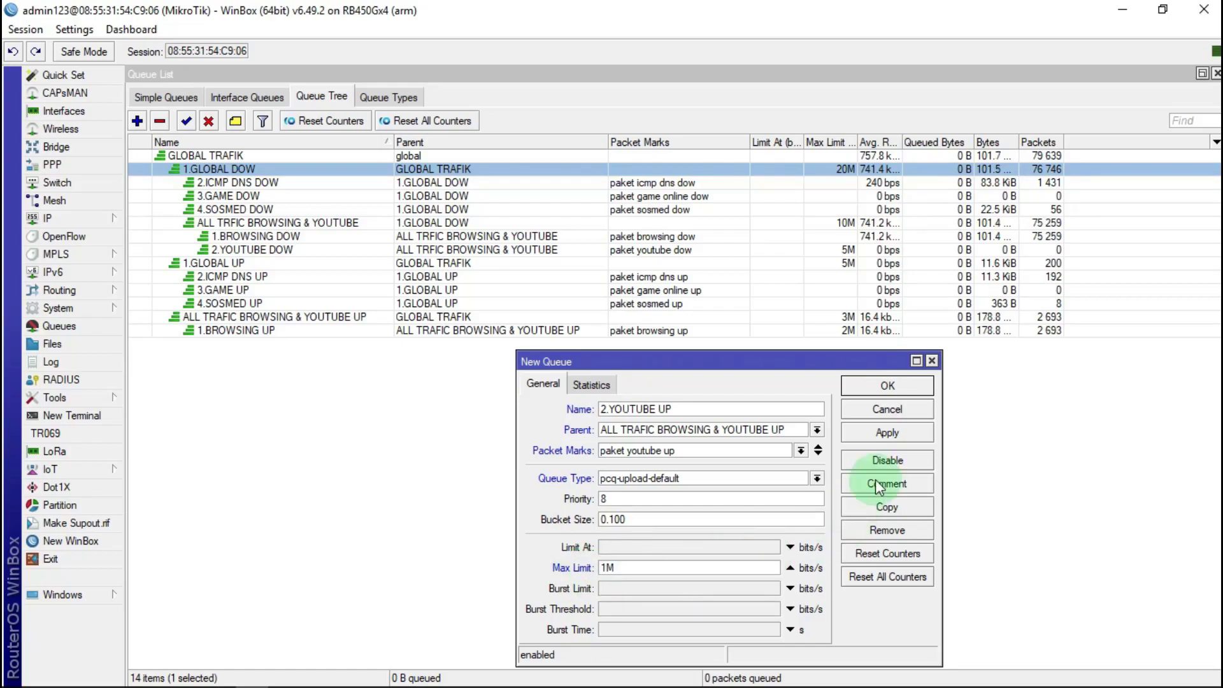
left_click(887, 432)
left_click(893, 381)
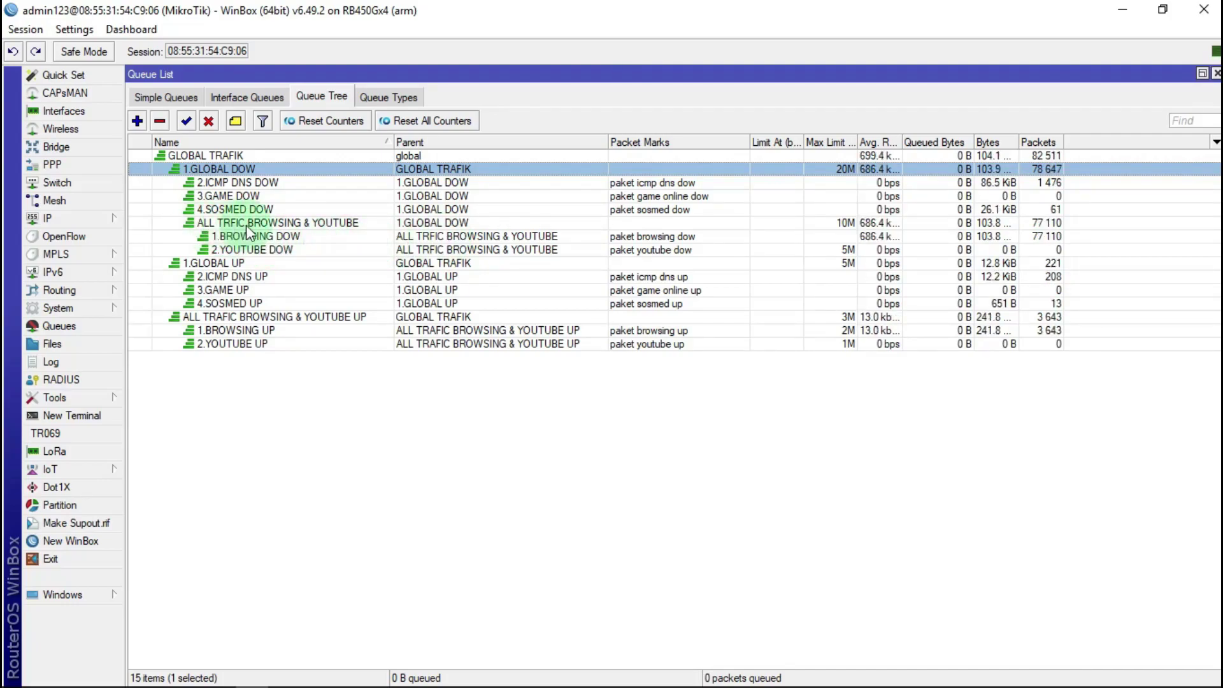
Step: Rename the download parent queue ALL TRFIC BROWSING & YOUTUBE as ALL TRFIC BROWSING & YOUTUBE DOW, save it, and reset all queue counters
double_click(321, 224)
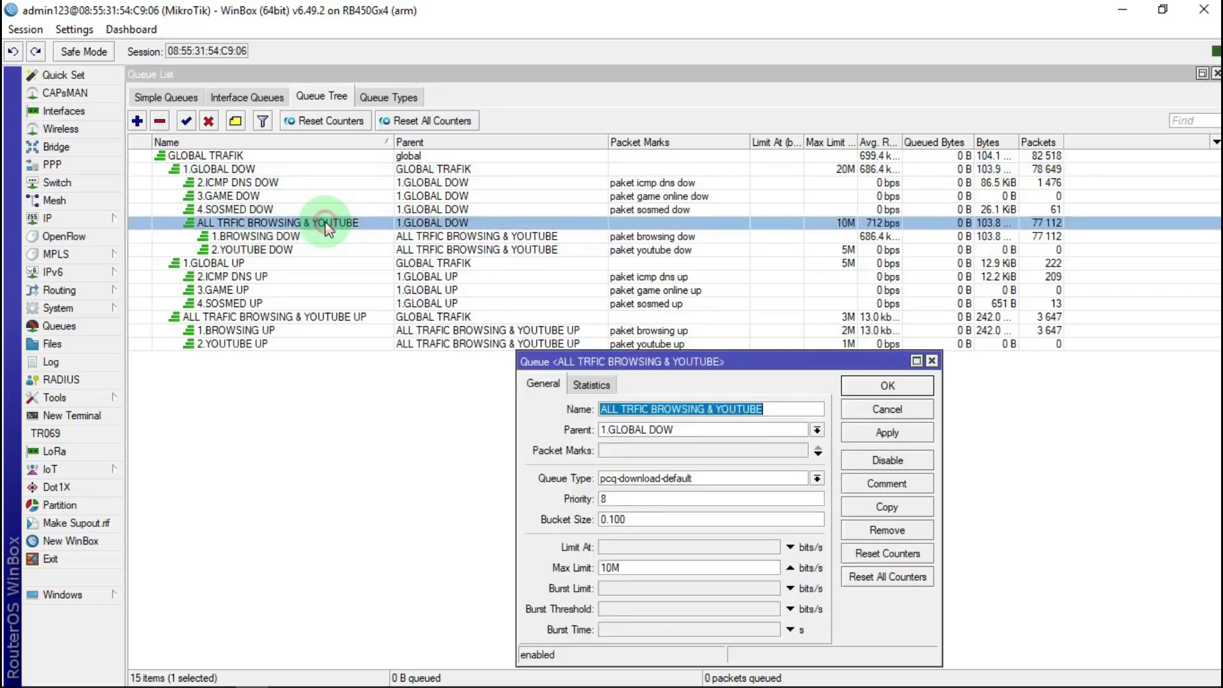
left_click(774, 407)
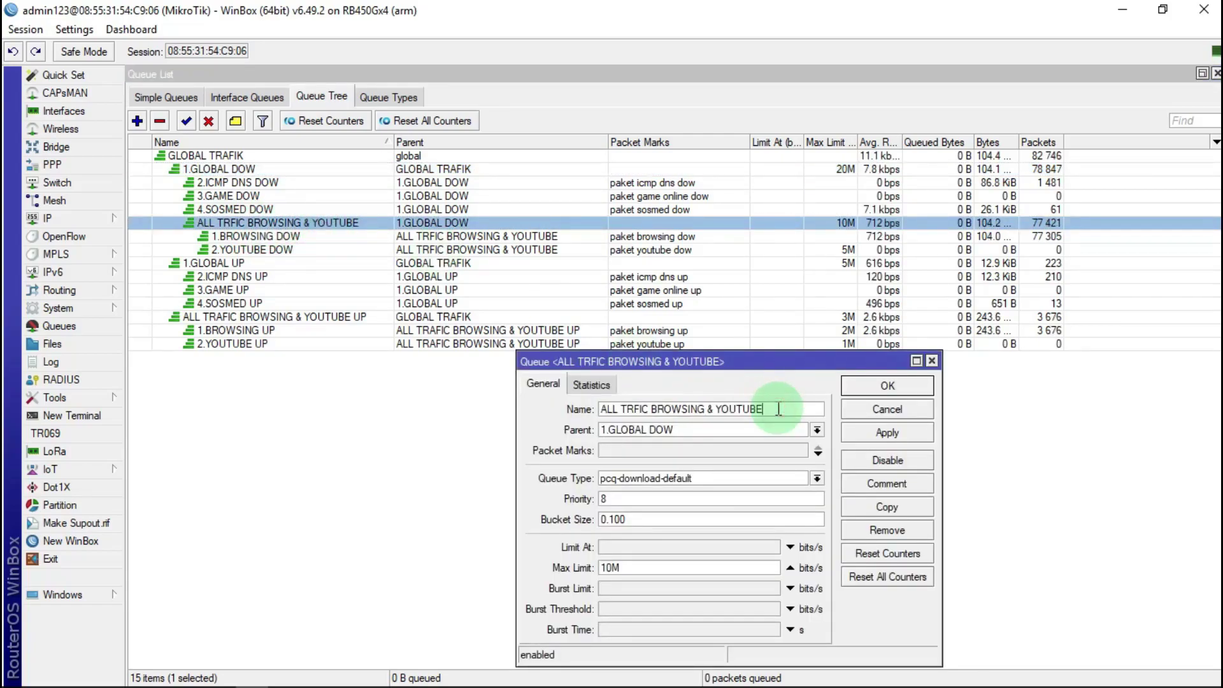
type("DOW")
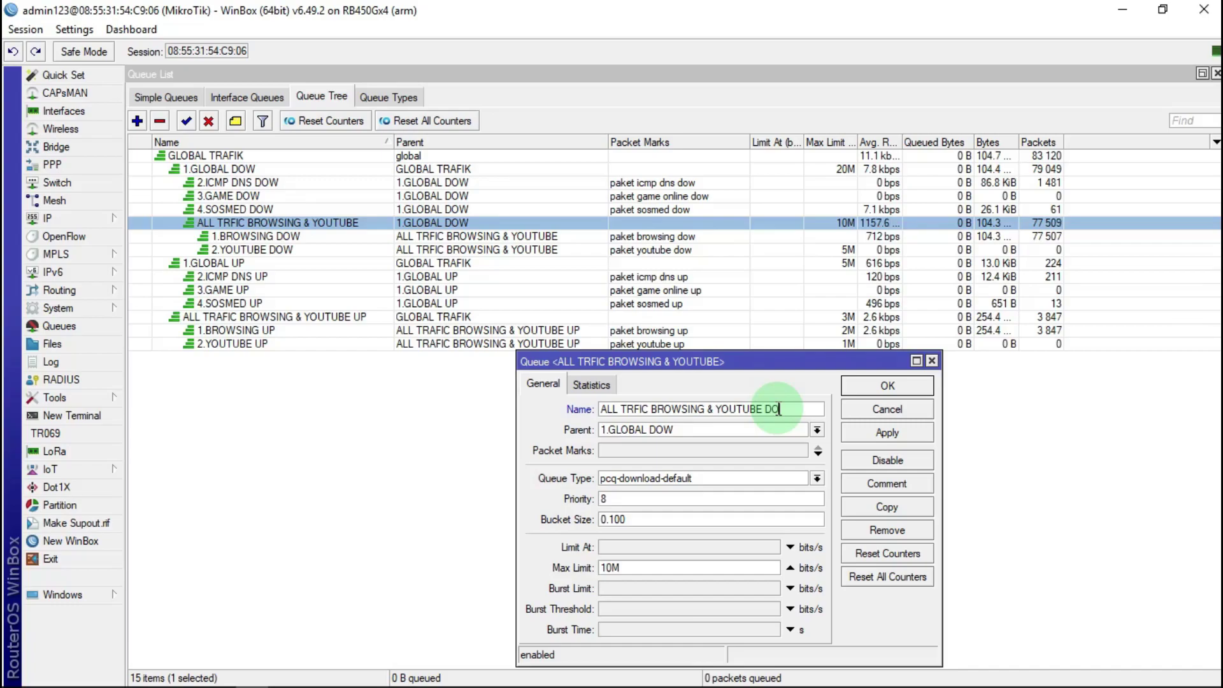
left_click(888, 432)
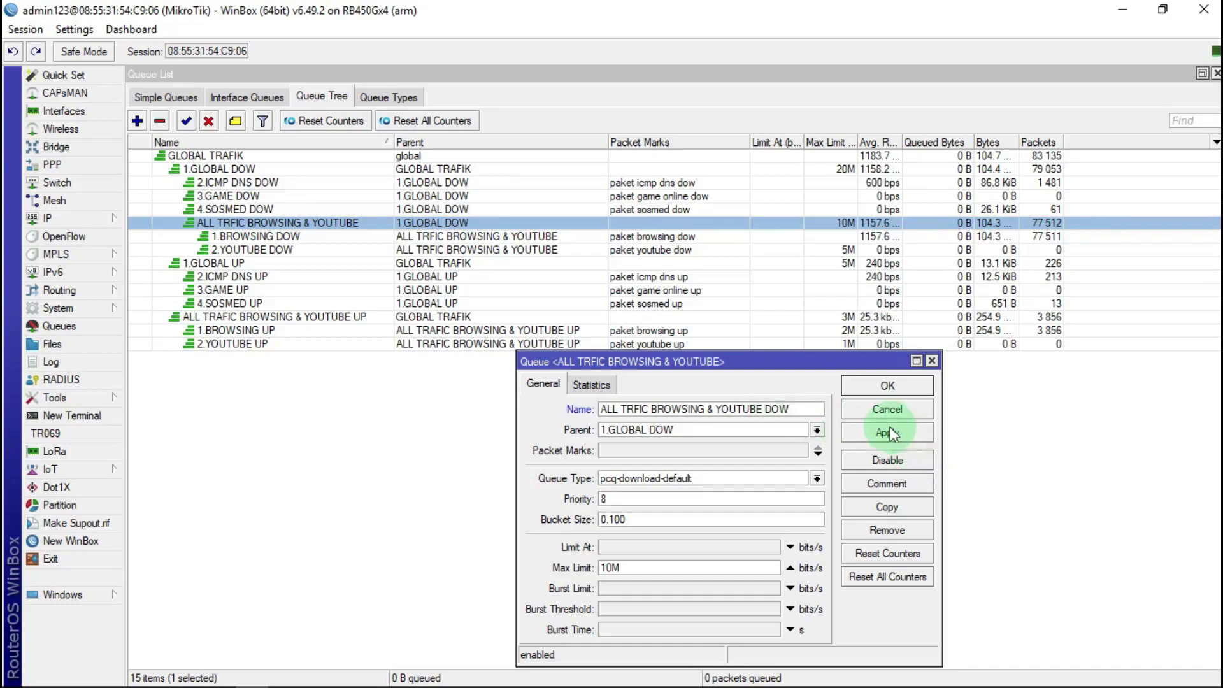
left_click(902, 387)
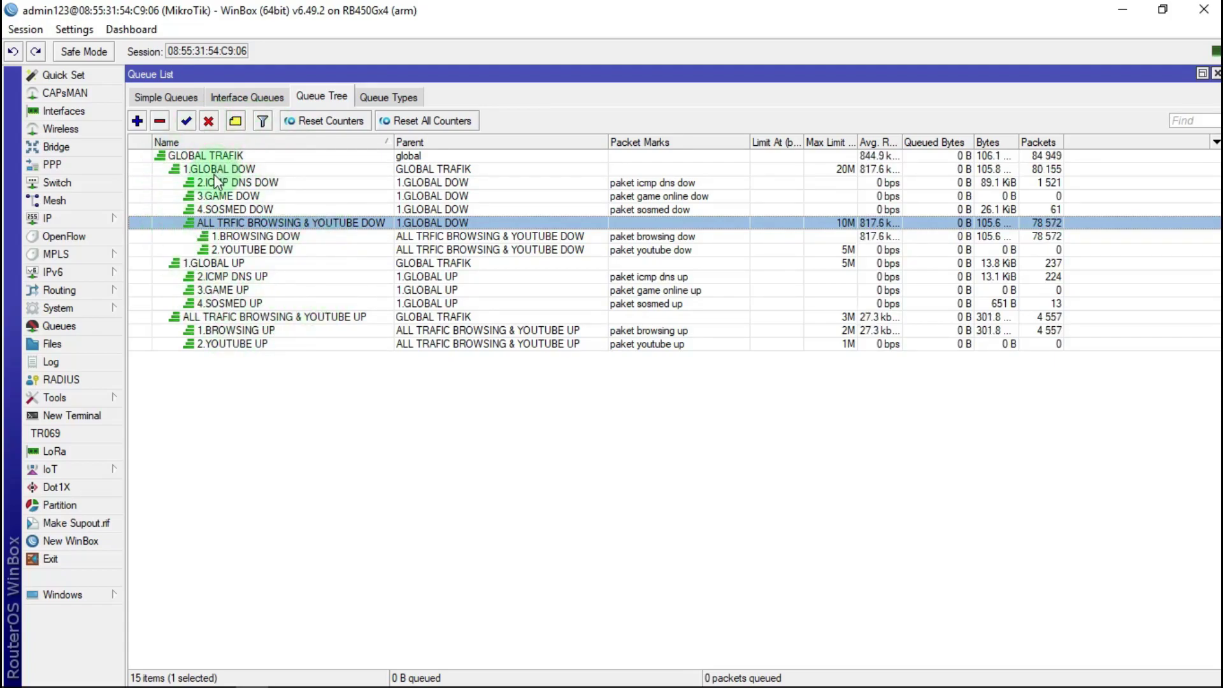
left_click(460, 125)
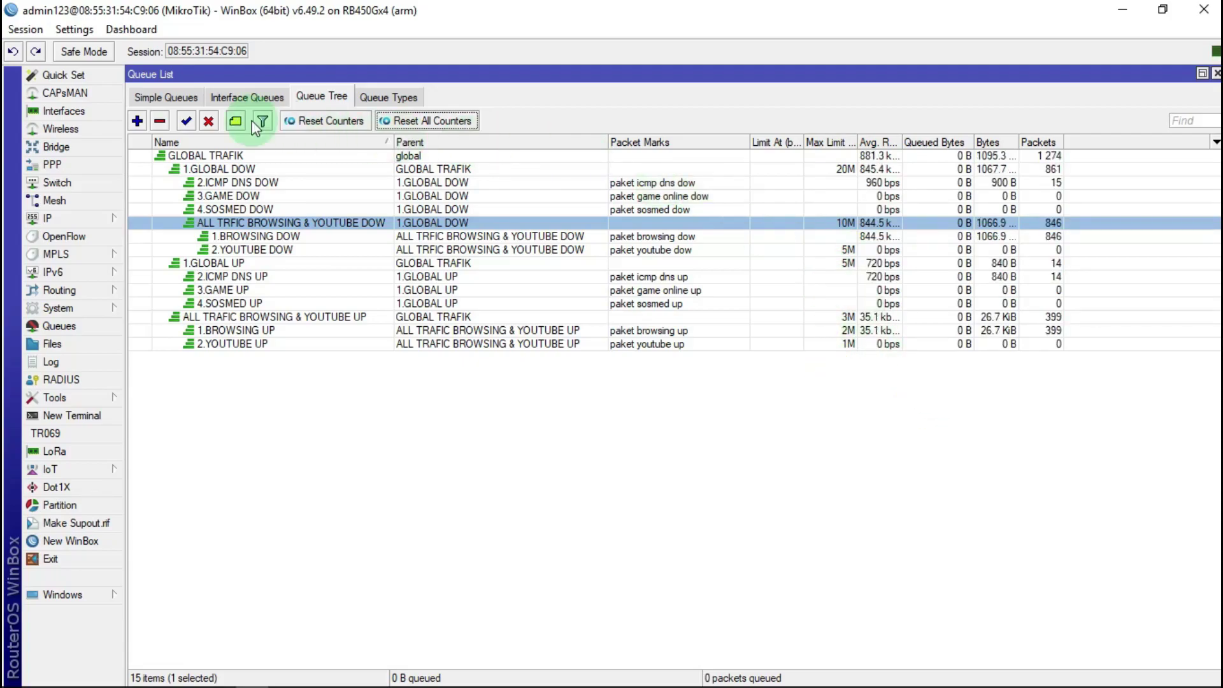
Step: Start a new simple queue and name it GLOBAL TRAFIC
left_click(149, 97)
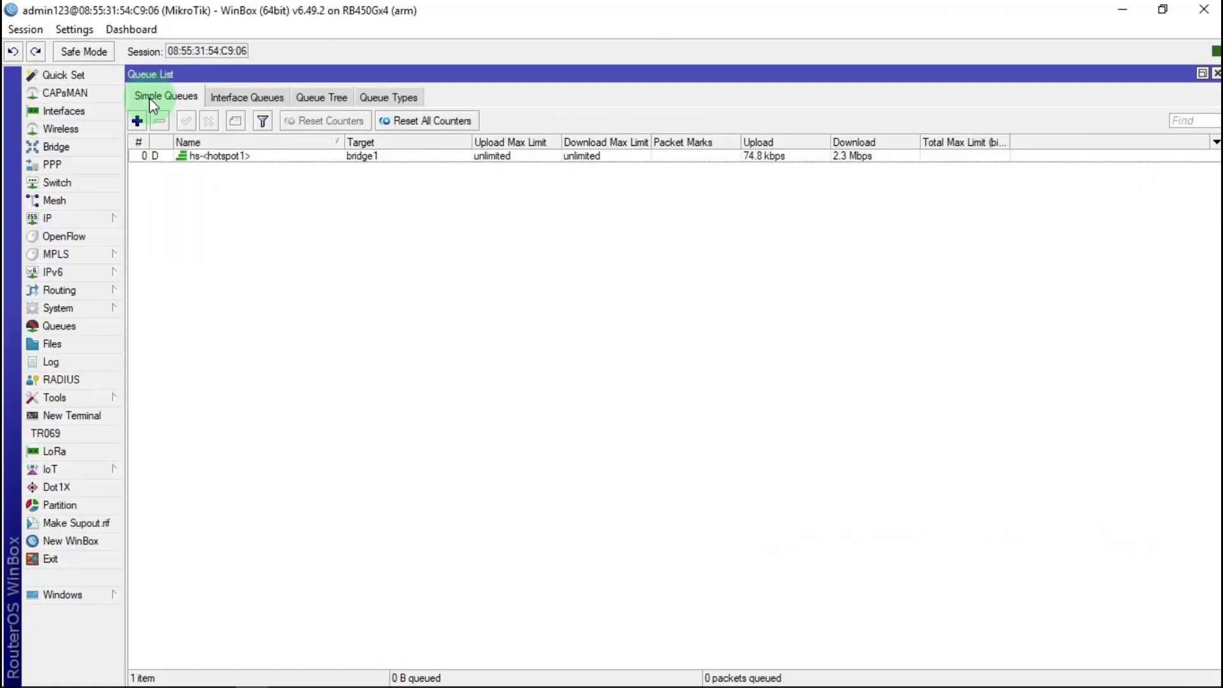
left_click(137, 121)
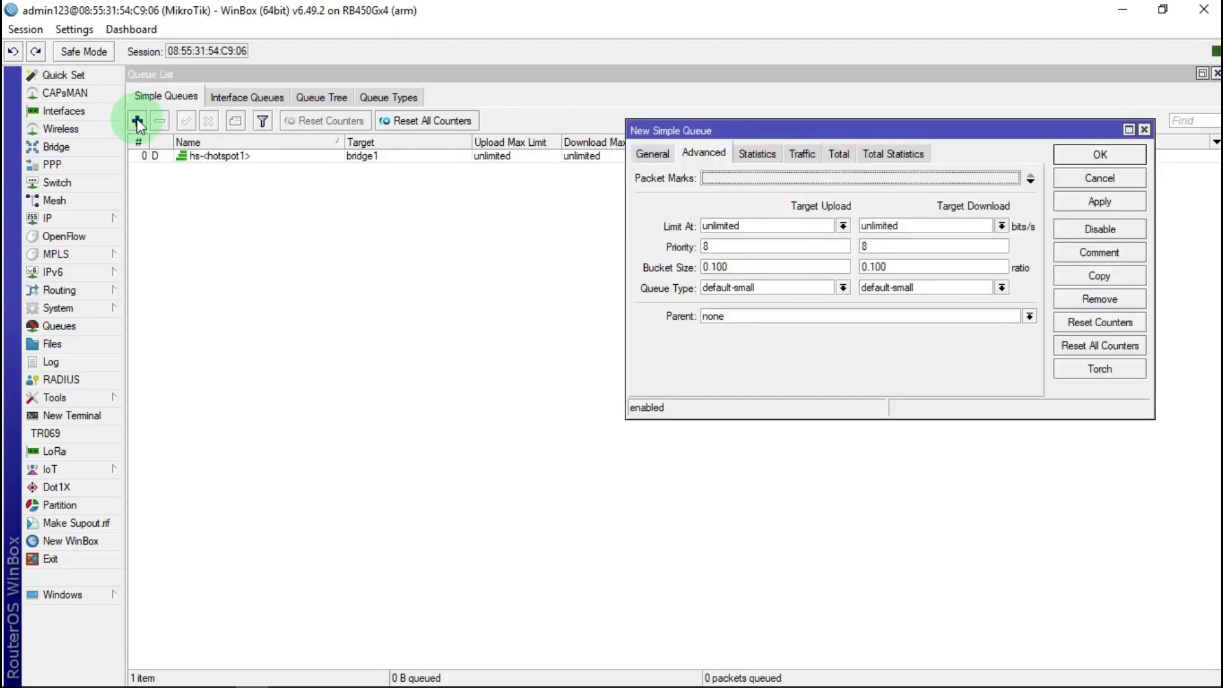
left_click(652, 153)
left_click(779, 180)
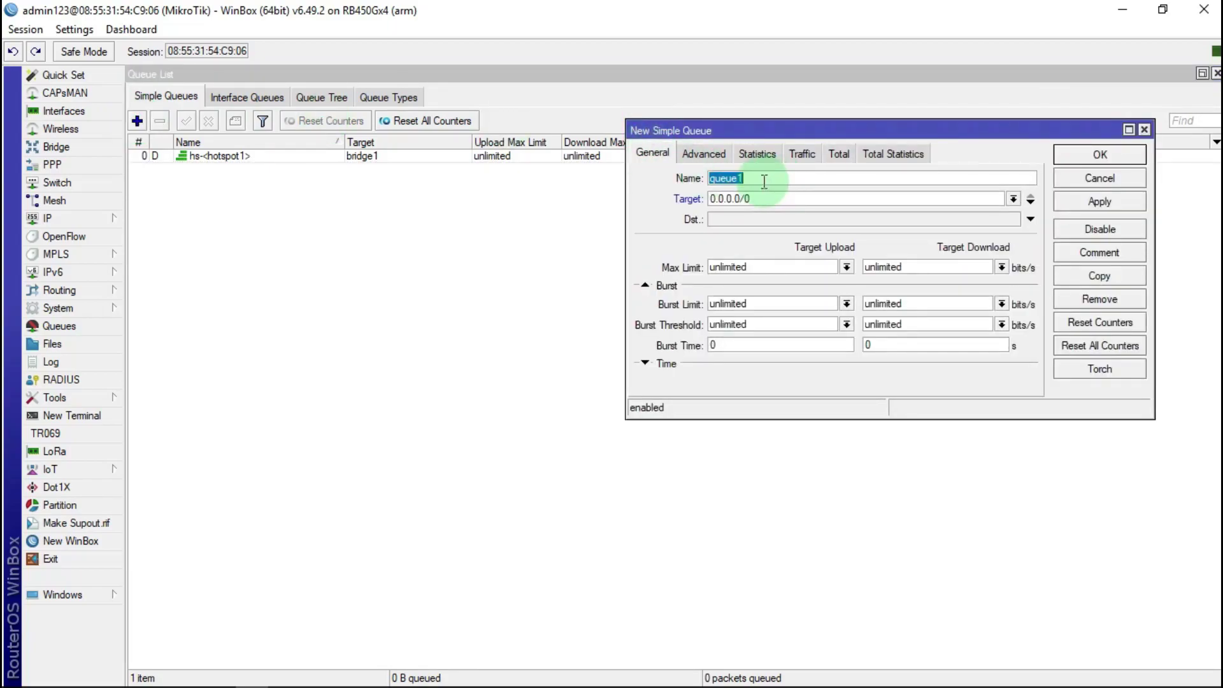
type("GLOBAL TRAFIC")
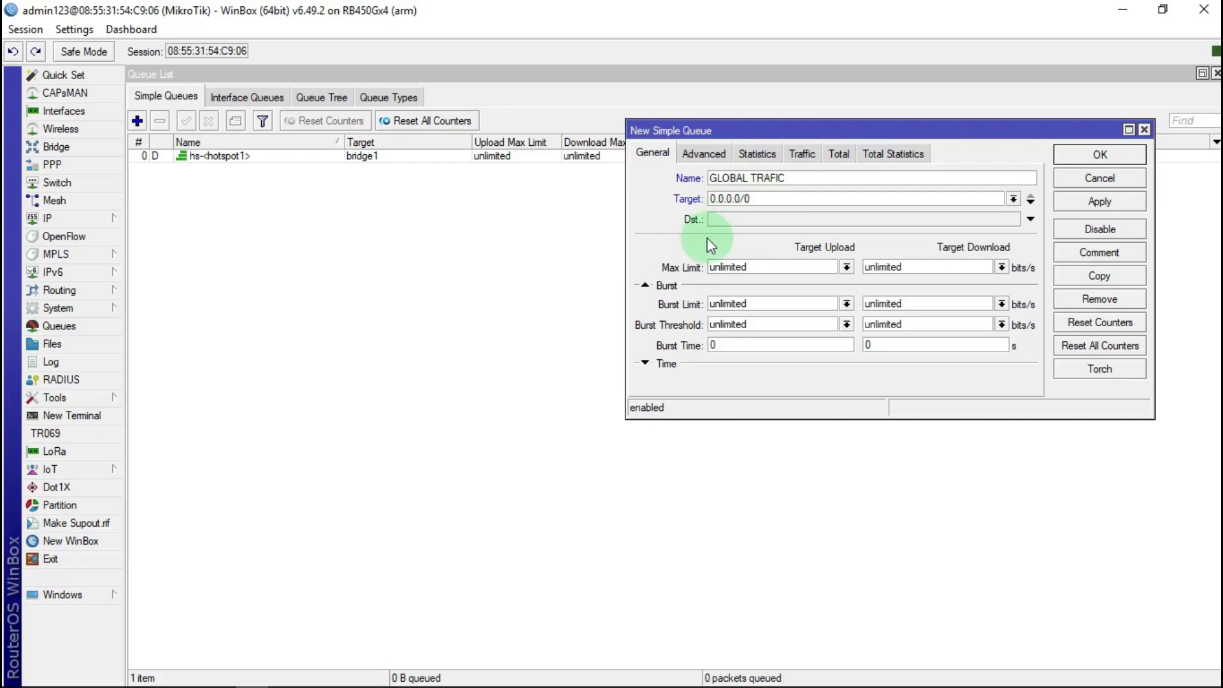
Step: Set the max limits of the GLOBAL TRAFIC simple queue to 5M for upload and 20M for download
double_click(740, 266)
type("20M")
key("BackSpace")
key("BackSpace")
key("BackSpace")
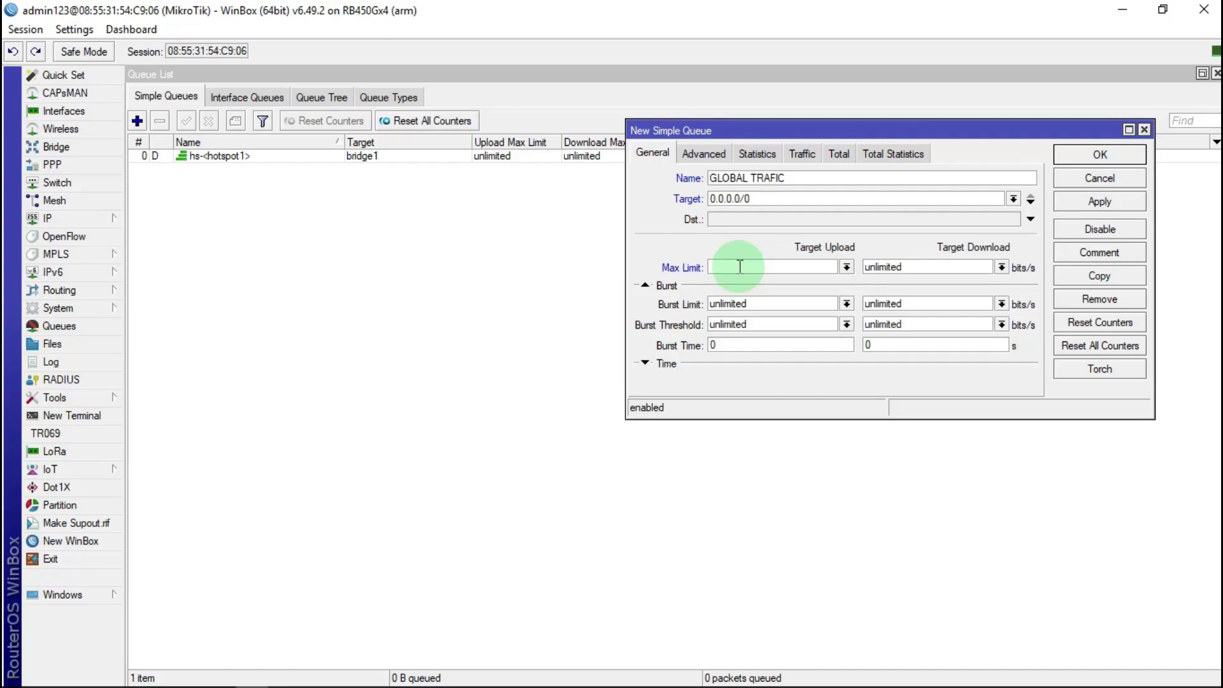
type("5M")
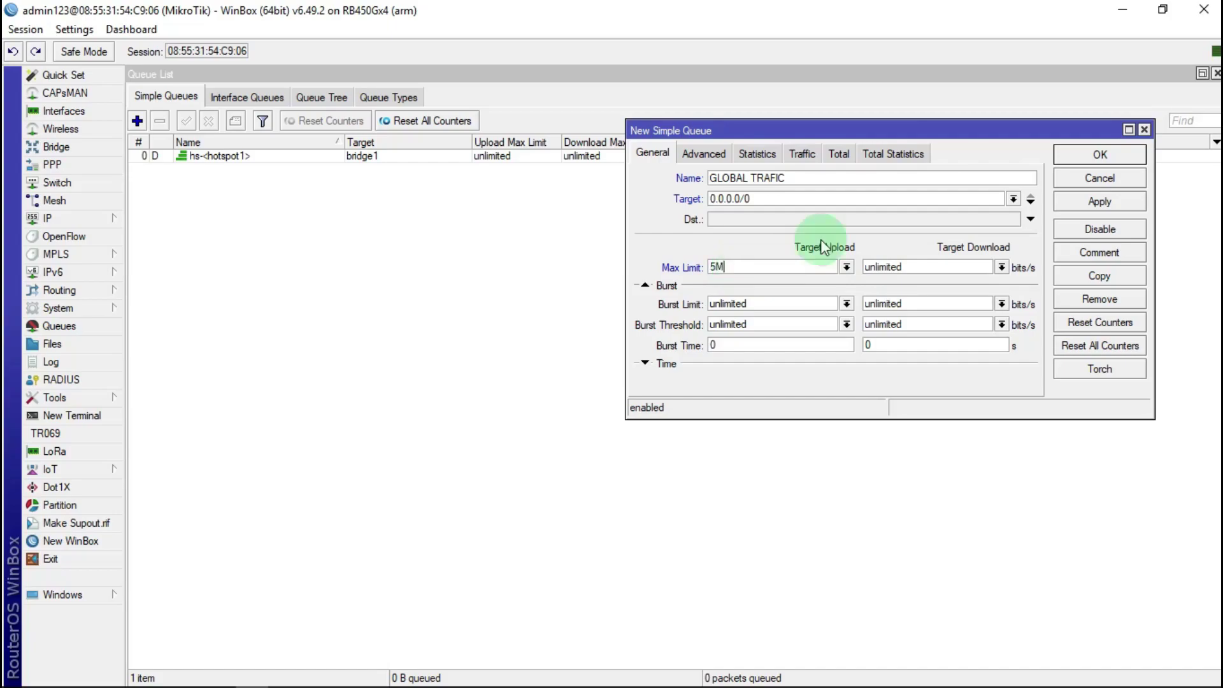
left_click(1002, 266)
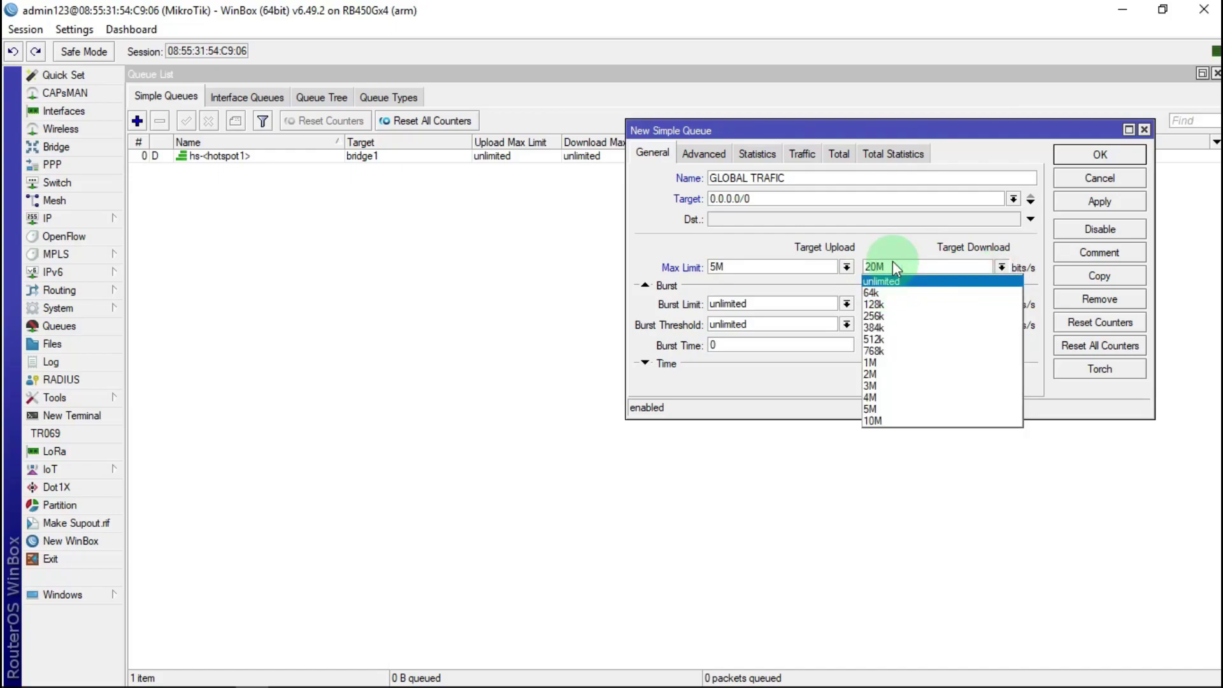
type("20M")
left_click(888, 261)
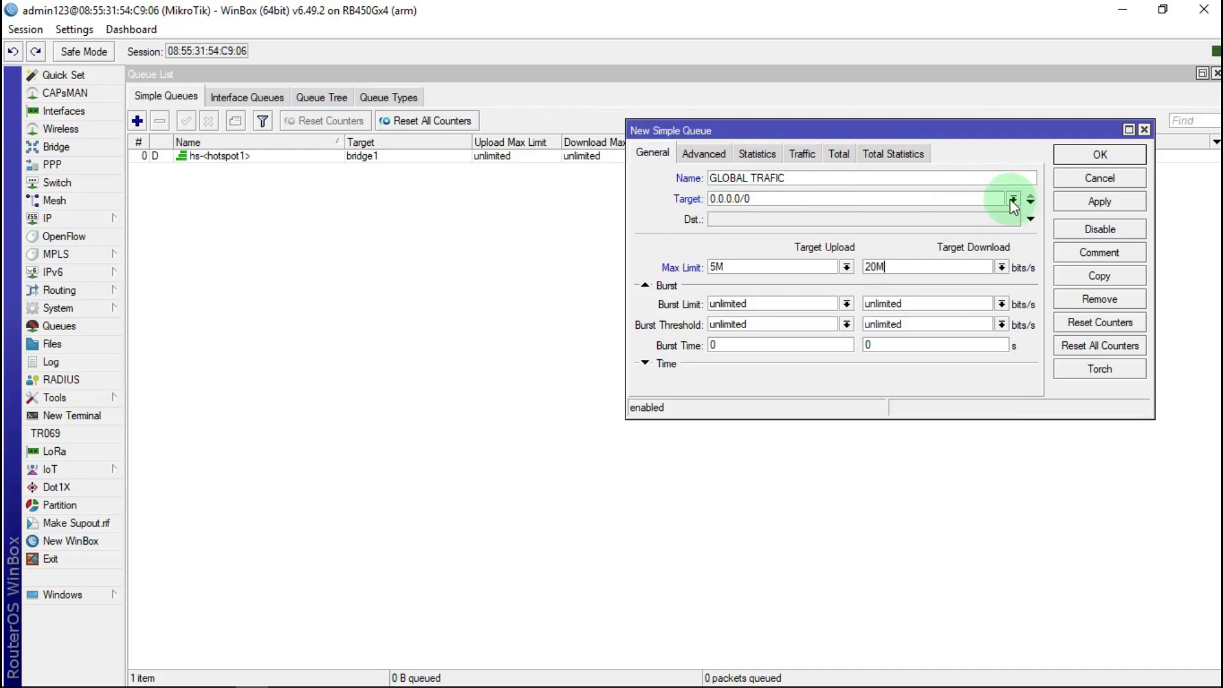
Step: Copy the network address 192.168.2.0 from the bridge1 entry in the router's IP address list
left_click(94, 217)
left_click(201, 255)
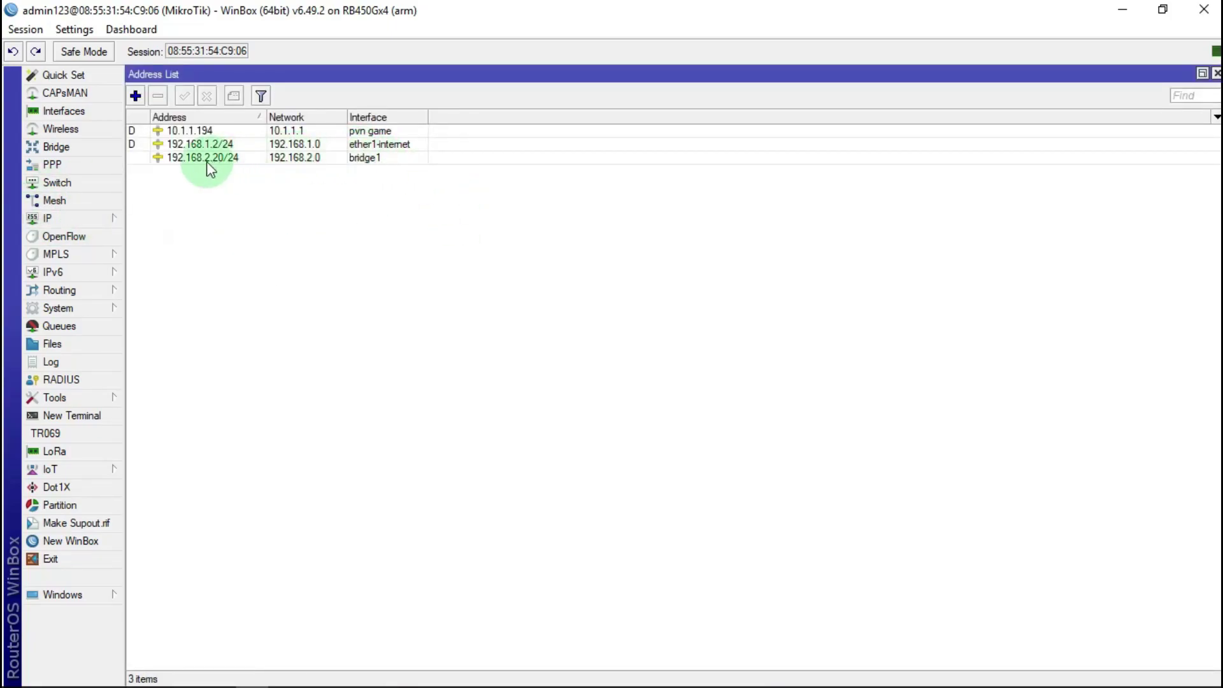
double_click(333, 158)
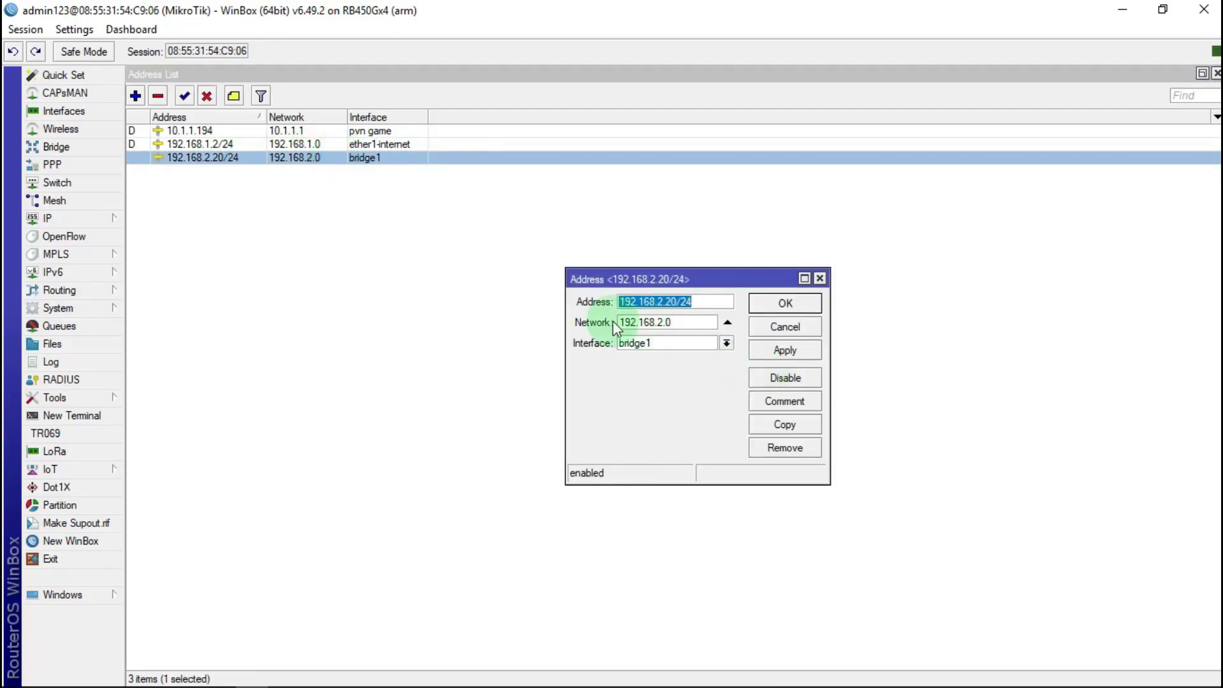
left_click(679, 323)
left_click_drag(679, 323, 581, 326)
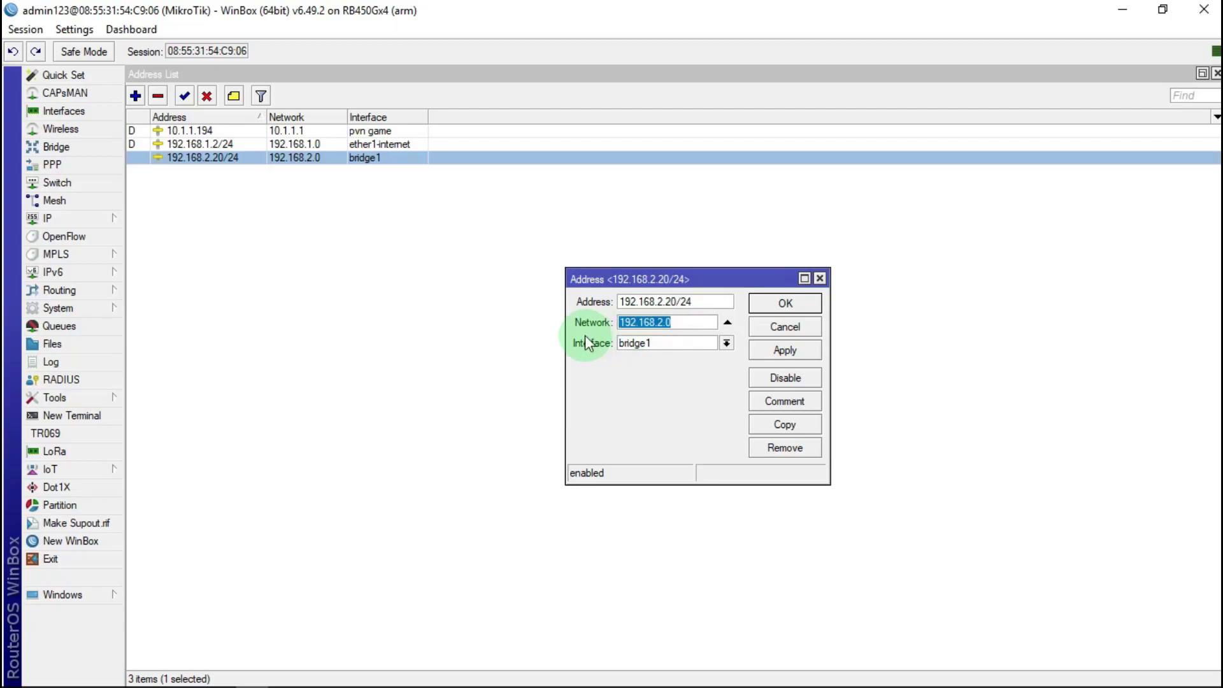
right_click(658, 325)
left_click(706, 355)
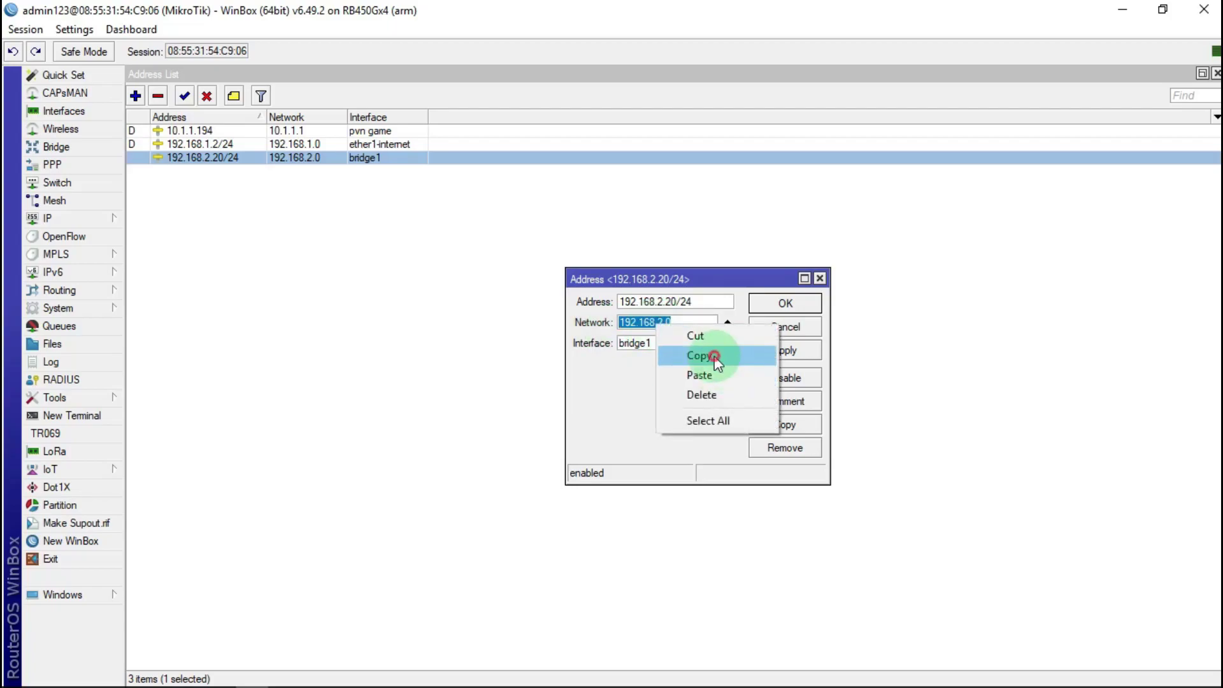
left_click(820, 280)
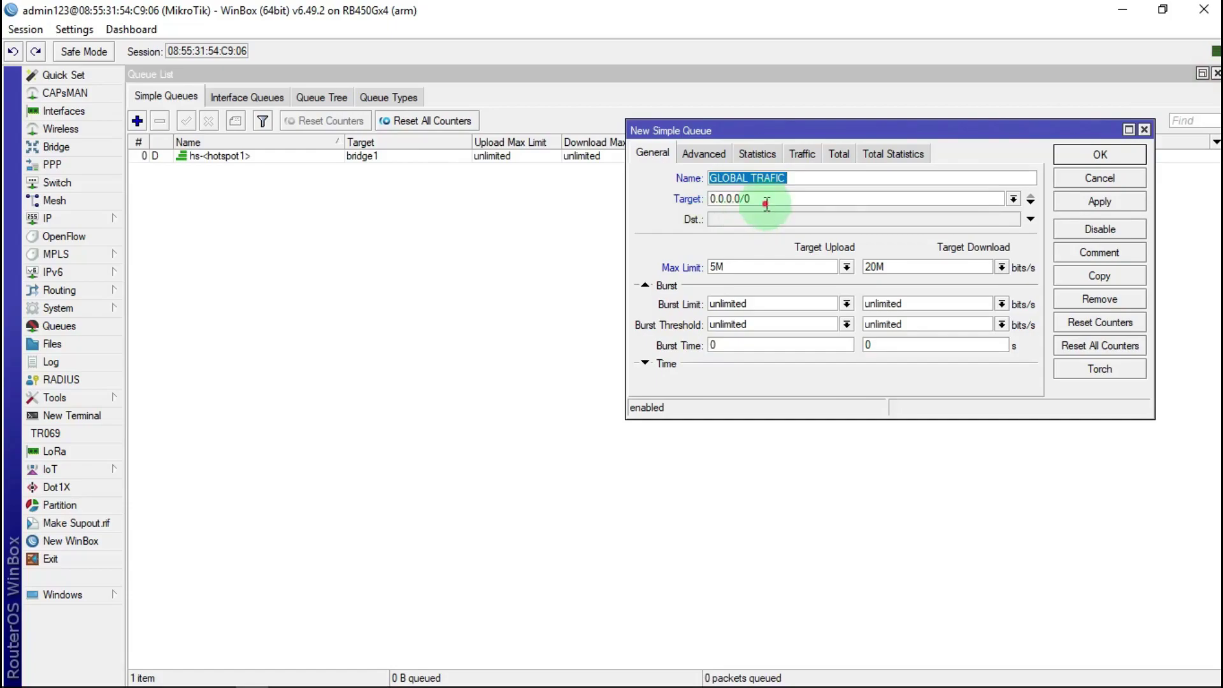
Step: Replace the target of the GLOBAL TRAFIC simple queue with the copied network address 192.168.2.0
left_click_drag(766, 202, 695, 205)
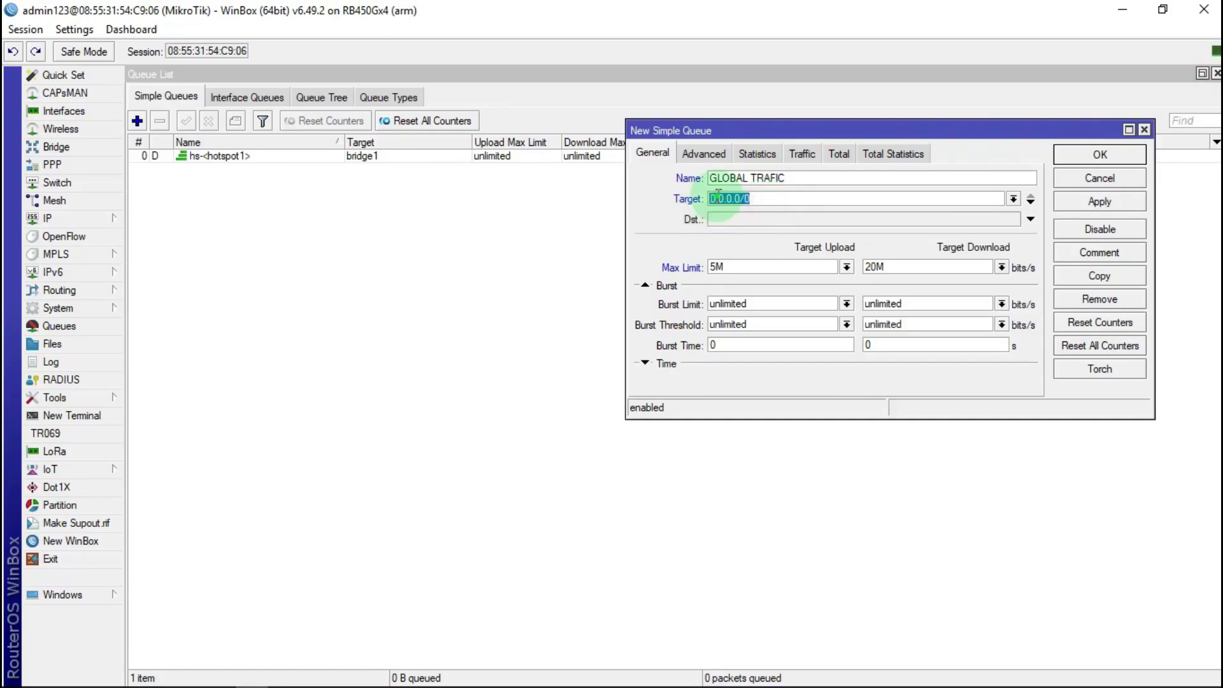
right_click(718, 199)
left_click(761, 247)
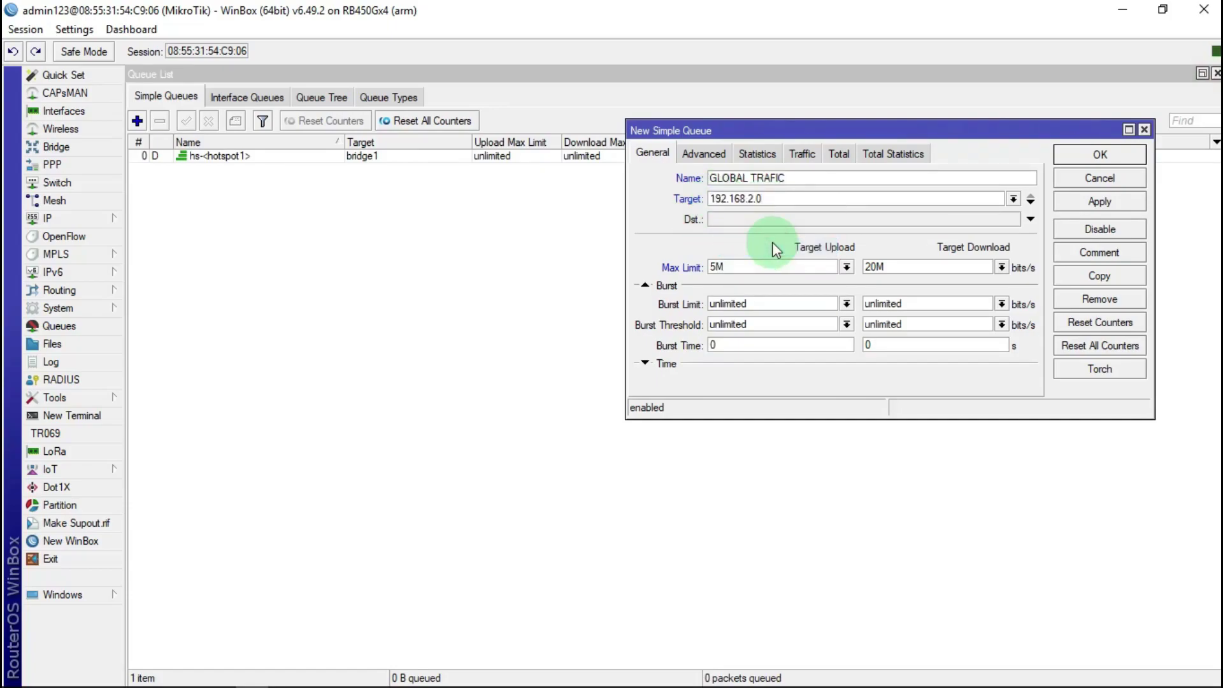
Step: Complete the target of the GLOBAL TRAFIC simple queue as 192.168.2.0/24 and save the queue
type("/24")
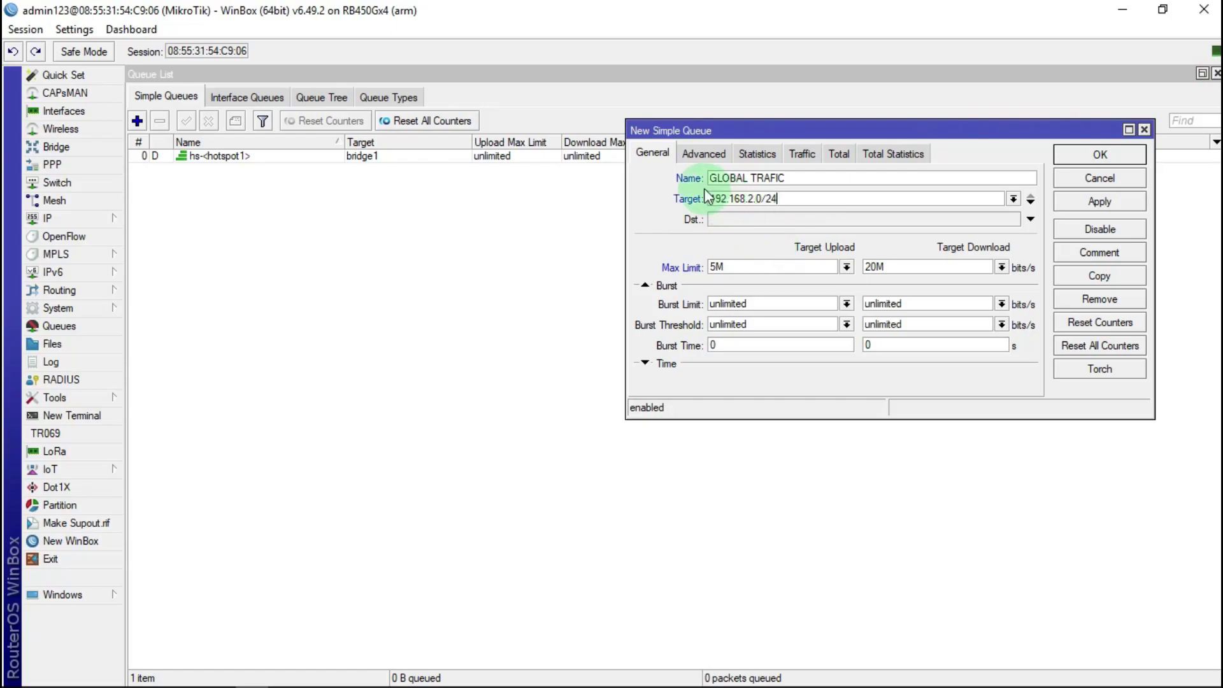
left_click(1031, 203)
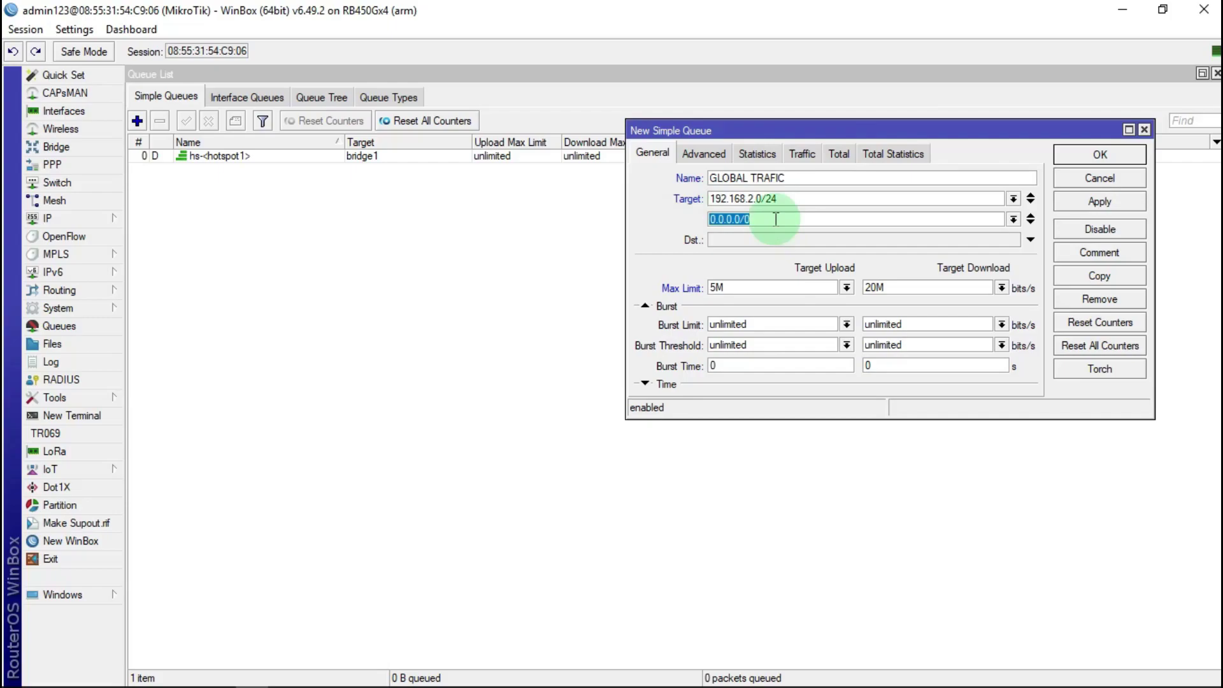
left_click(1030, 216)
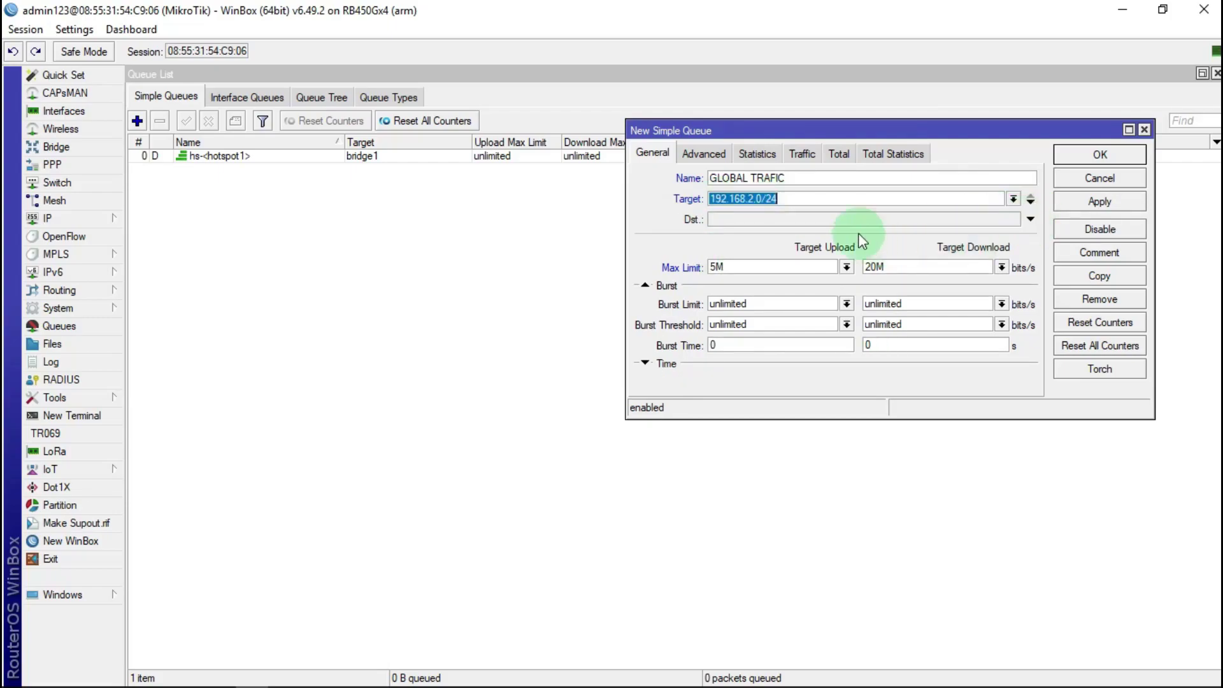
left_click(1113, 198)
left_click(1109, 154)
left_click(636, 223)
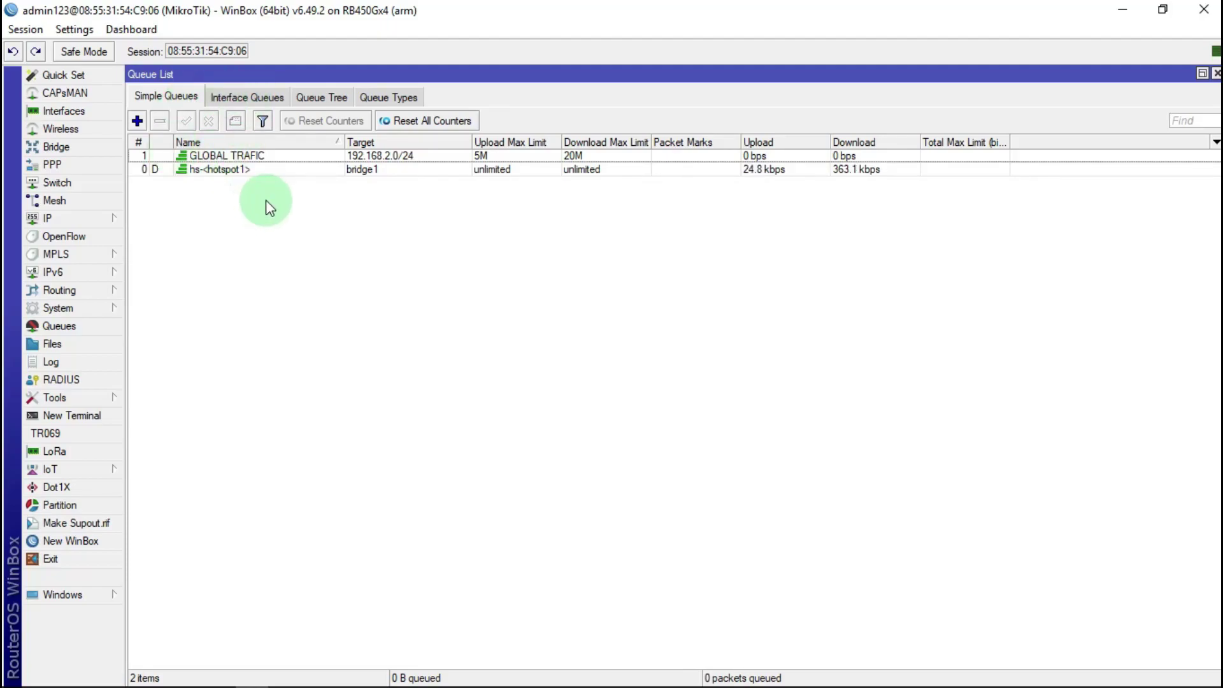
Step: Start a new simple queue and name it 1.ICMP DNS
left_click(137, 120)
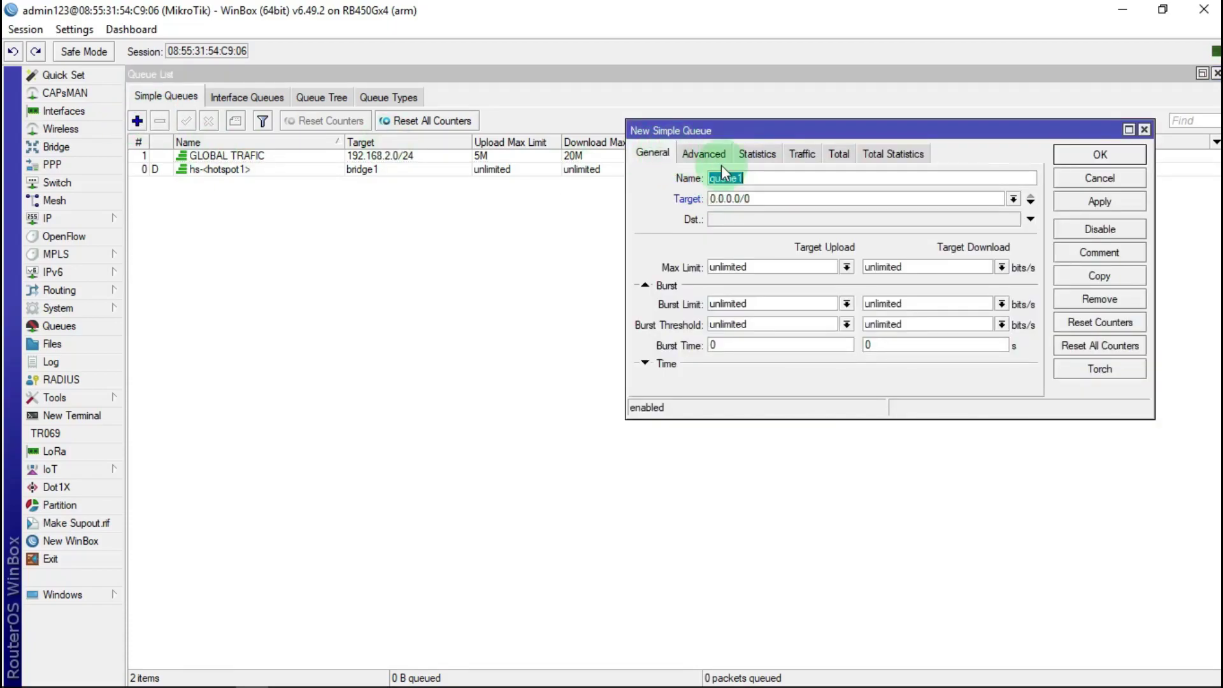
left_click(760, 178)
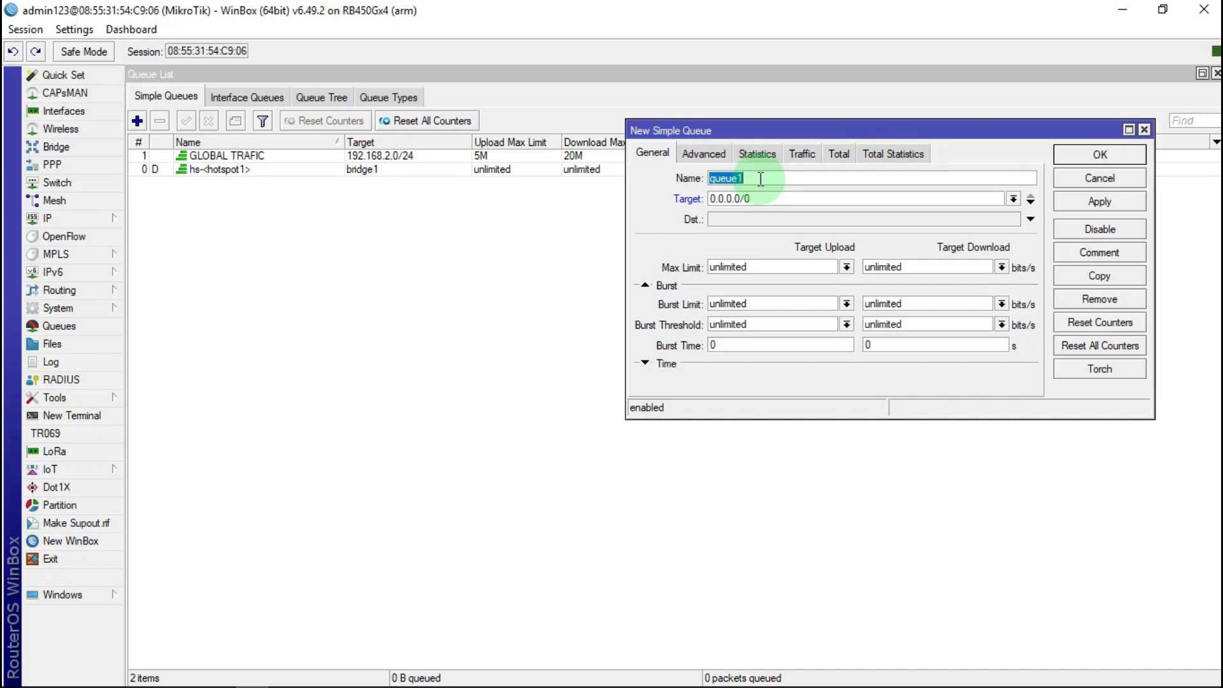
type("1.ICMP DNS")
key("Tab")
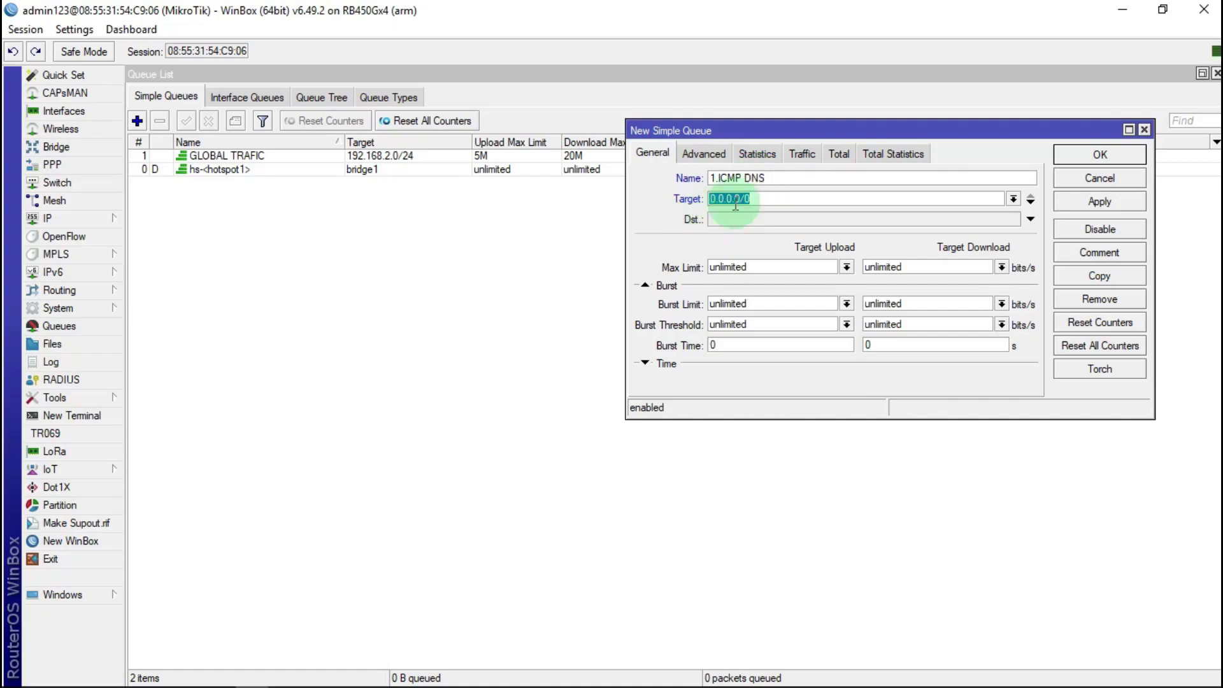
Step: Set the target of the 1.ICMP DNS queue to 192.168.2.0/24 and copy that full address
right_click(717, 197)
left_click(784, 249)
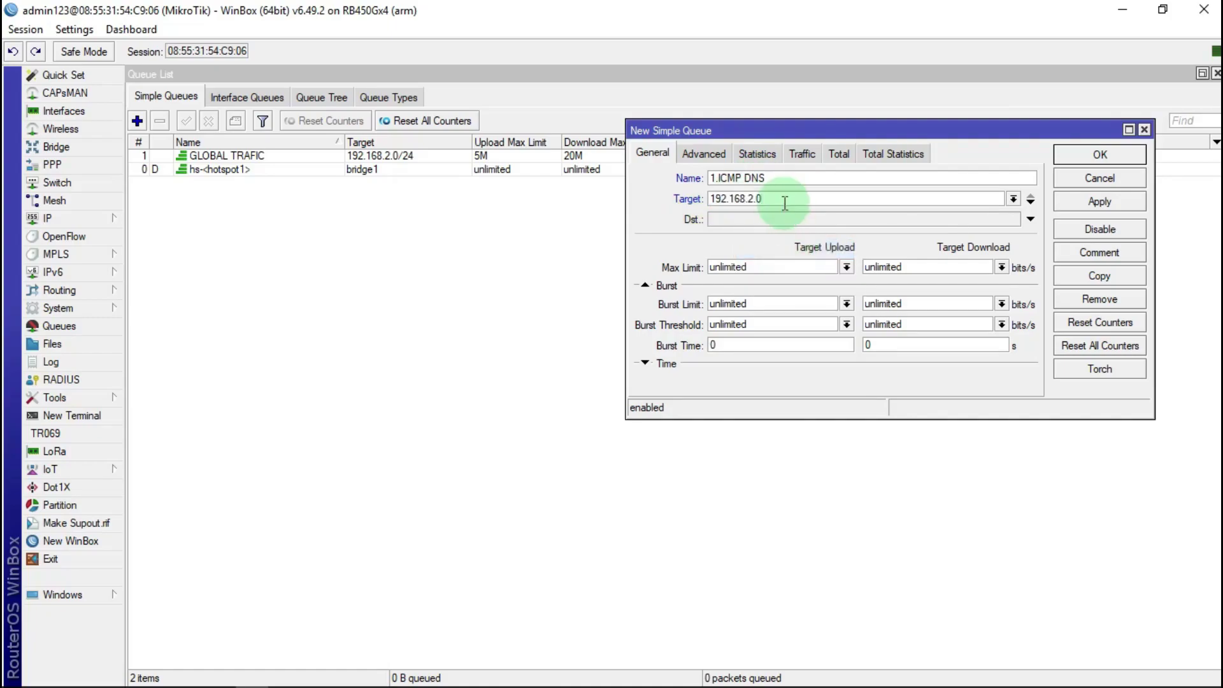
type("/24")
double_click(706, 199)
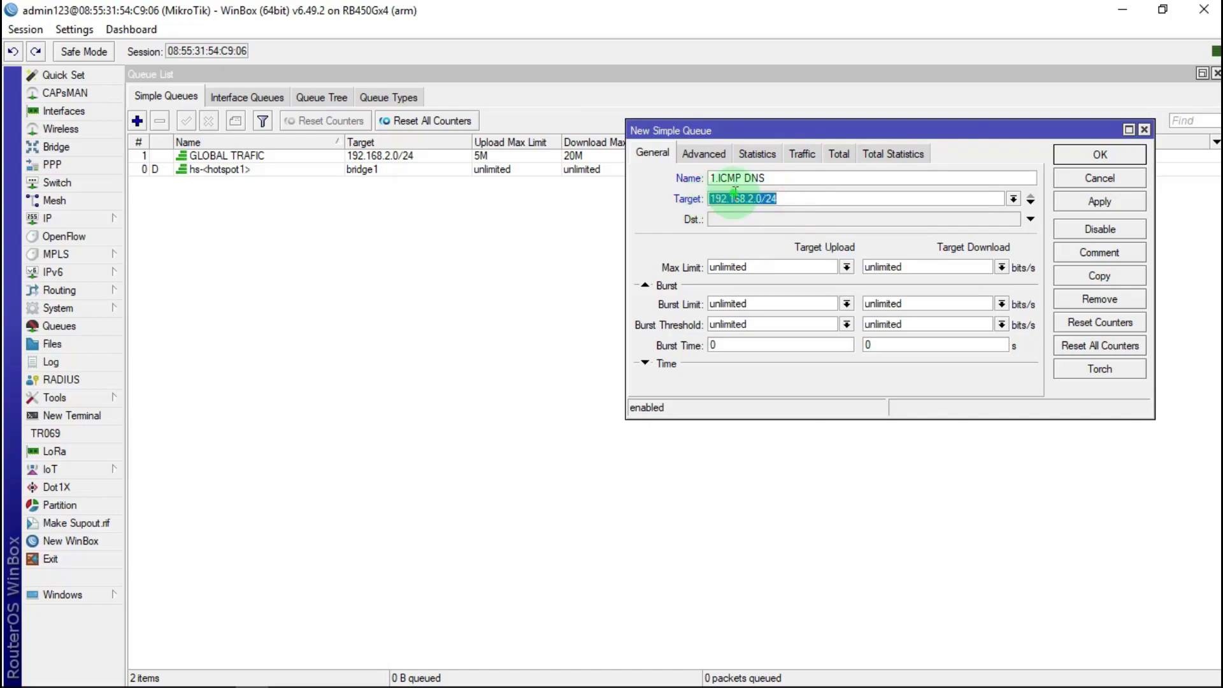
right_click(734, 196)
left_click(797, 228)
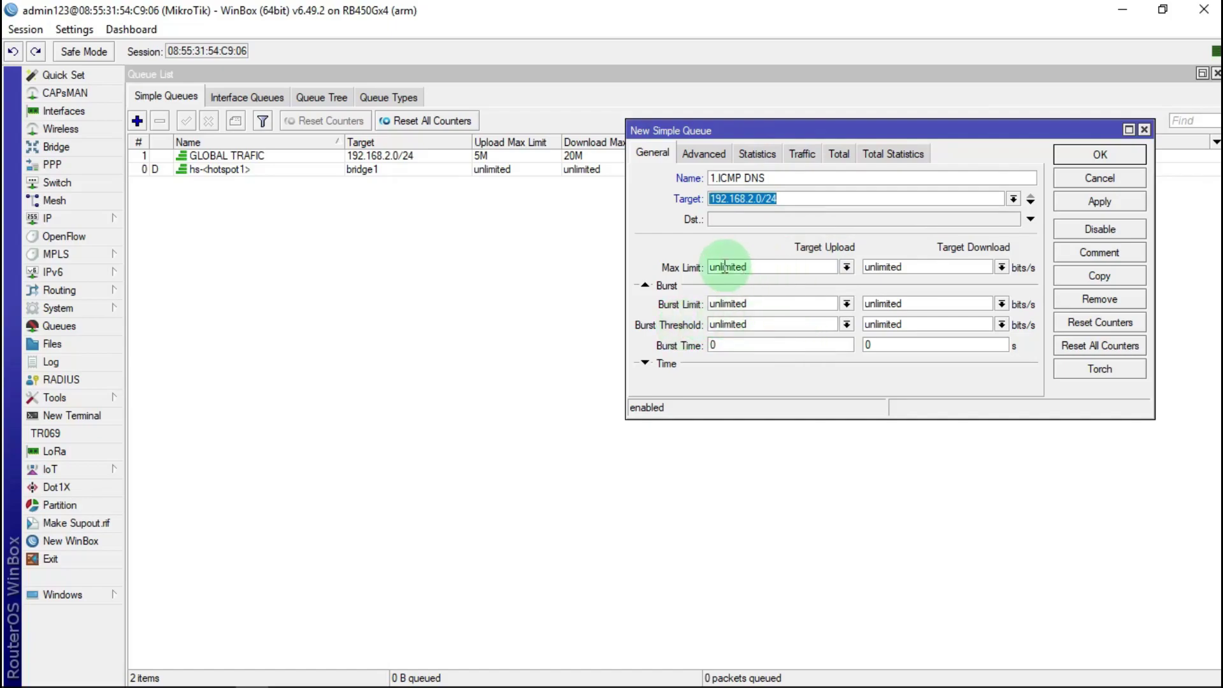
Step: Assign the packet marks paket icmp dns dow and paket icmp dns up to the 1.ICMP DNS queue
left_click(703, 154)
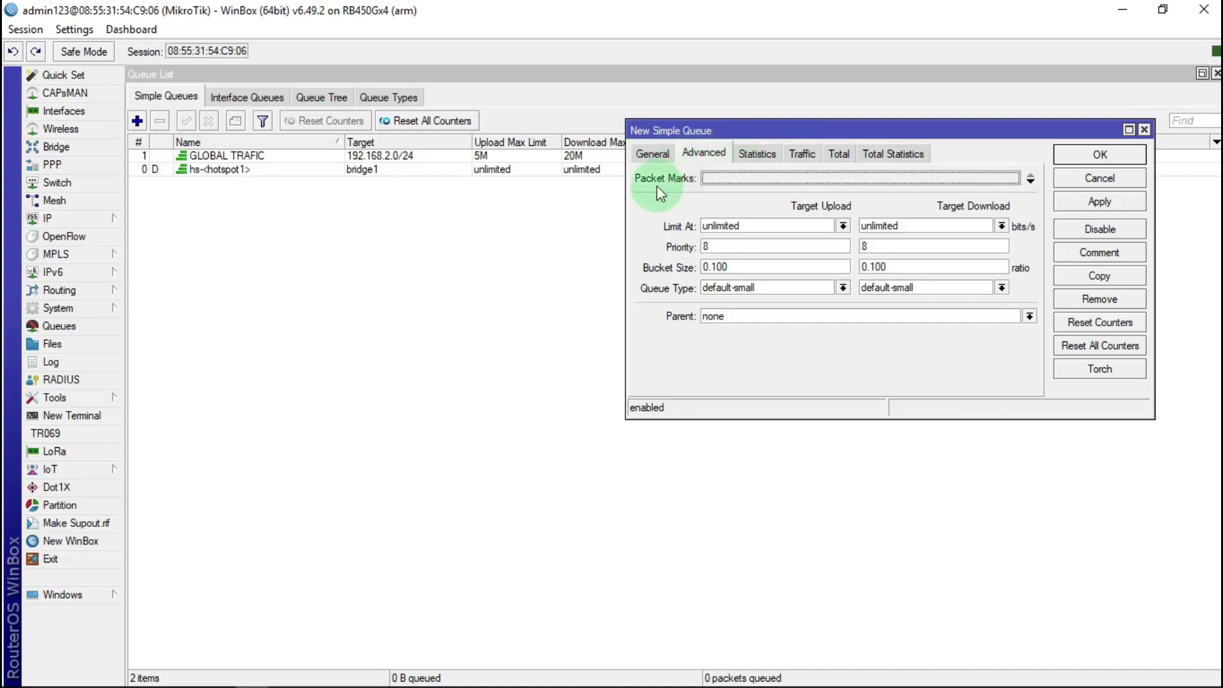
left_click(726, 178)
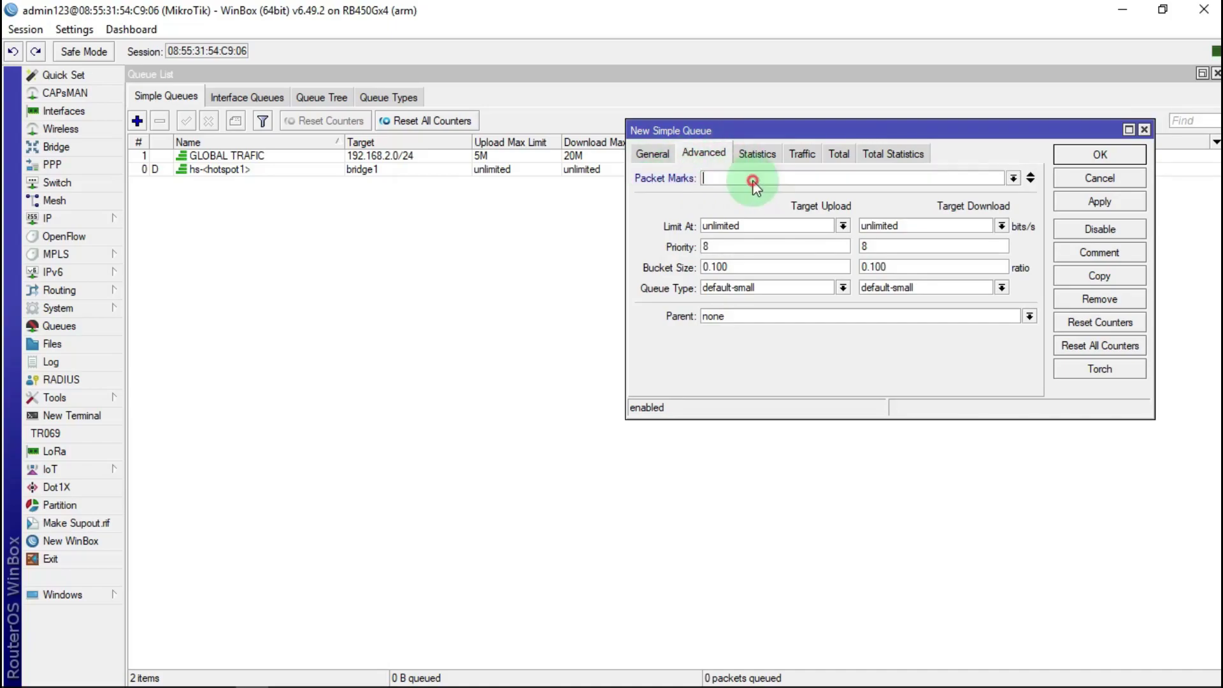
left_click(1012, 179)
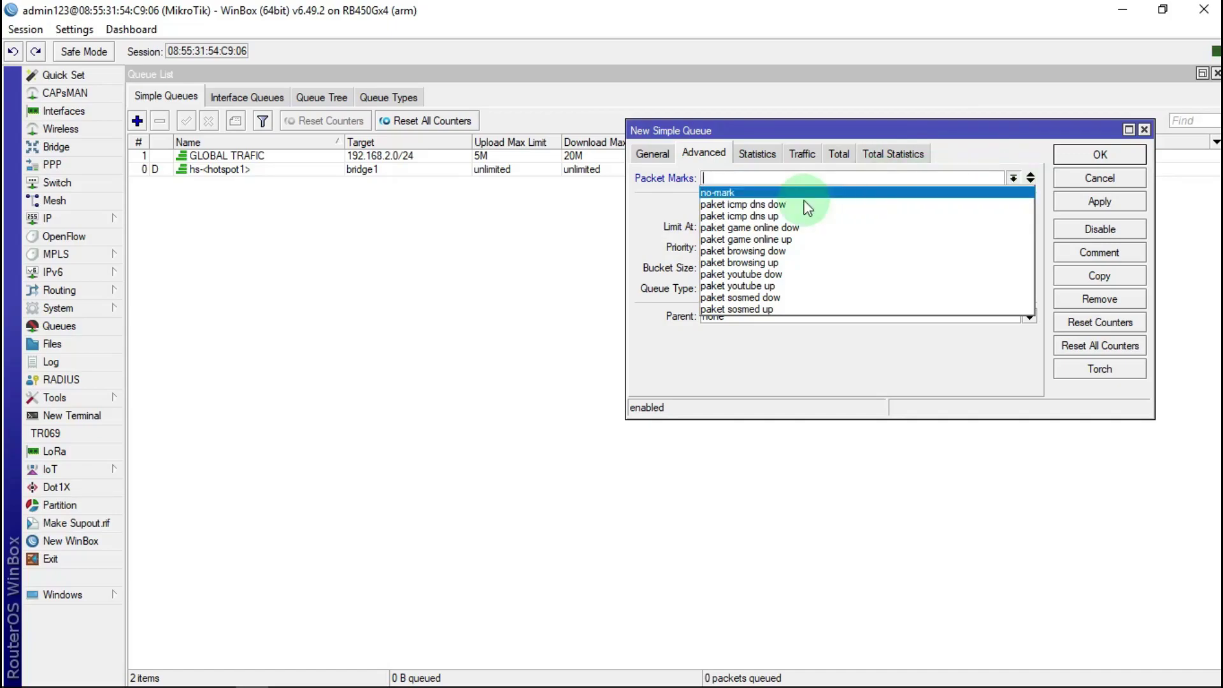
left_click(769, 205)
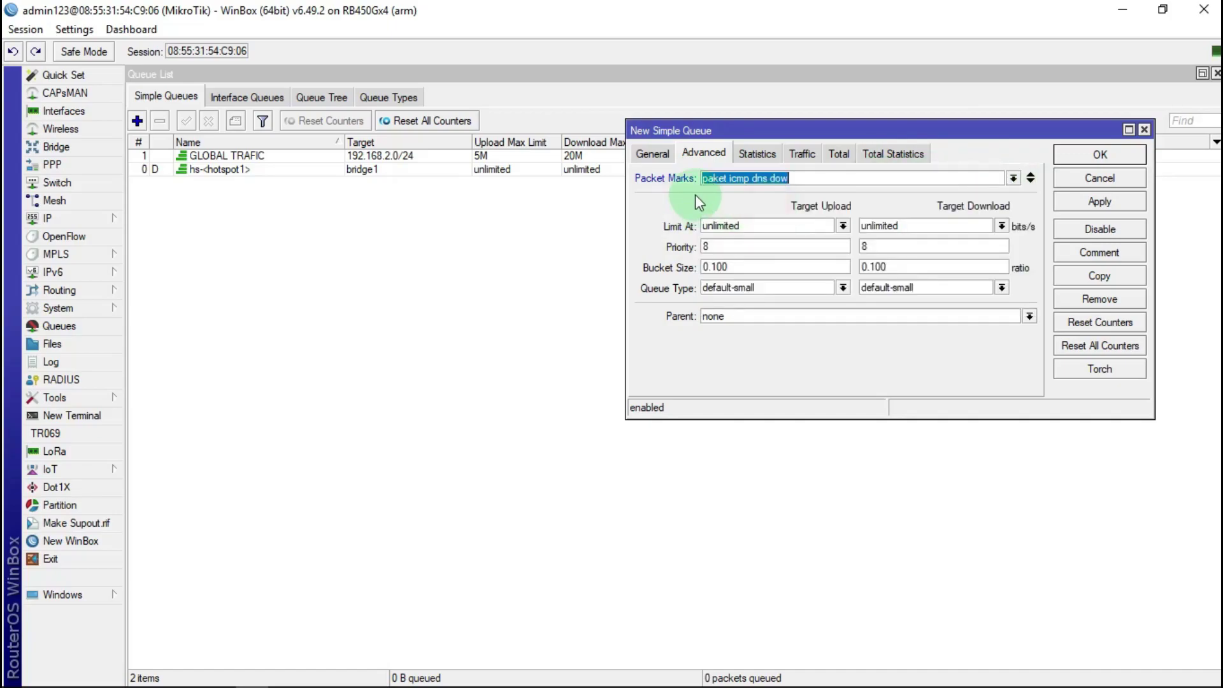
left_click(1030, 178)
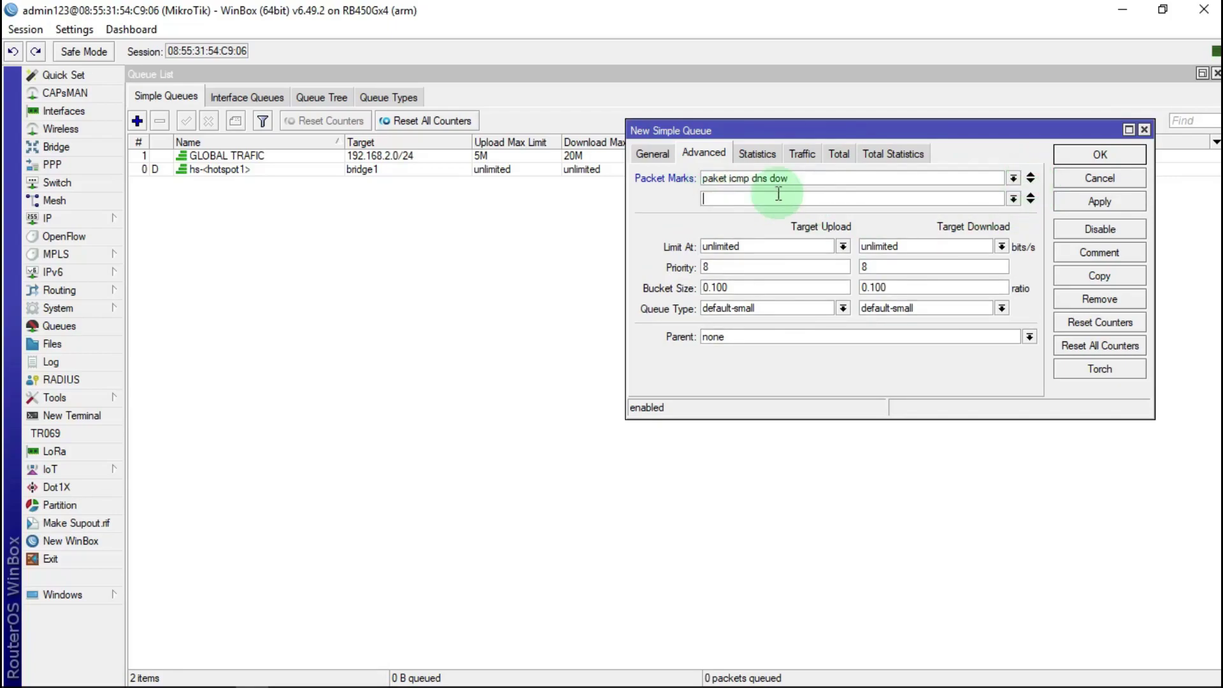
left_click(1013, 199)
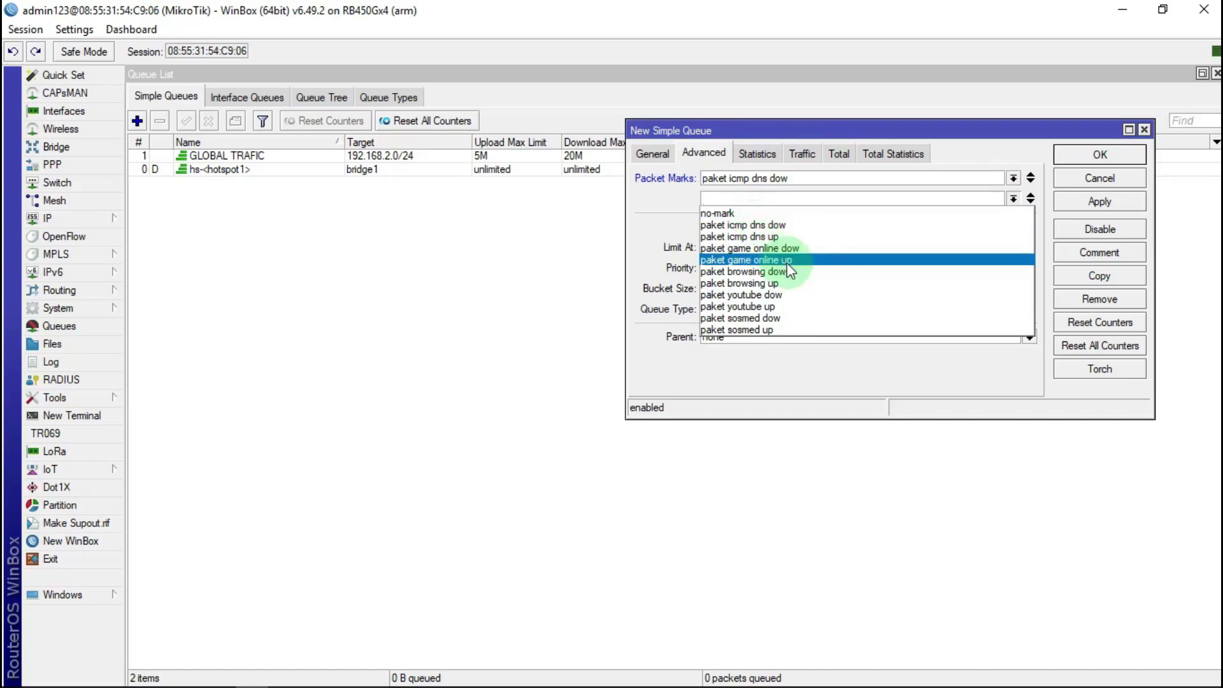
left_click(774, 236)
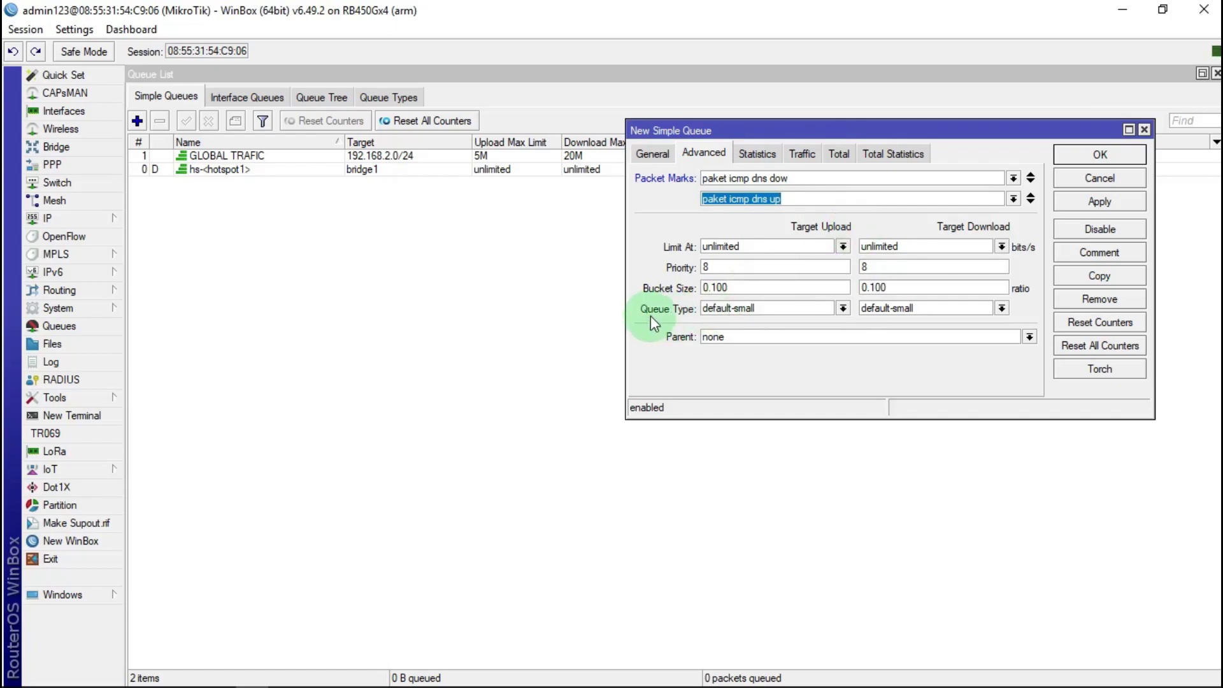
Step: Set the 1.ICMP DNS queue types to pcq-upload-default for upload and pcq-download-default for download
left_click(843, 309)
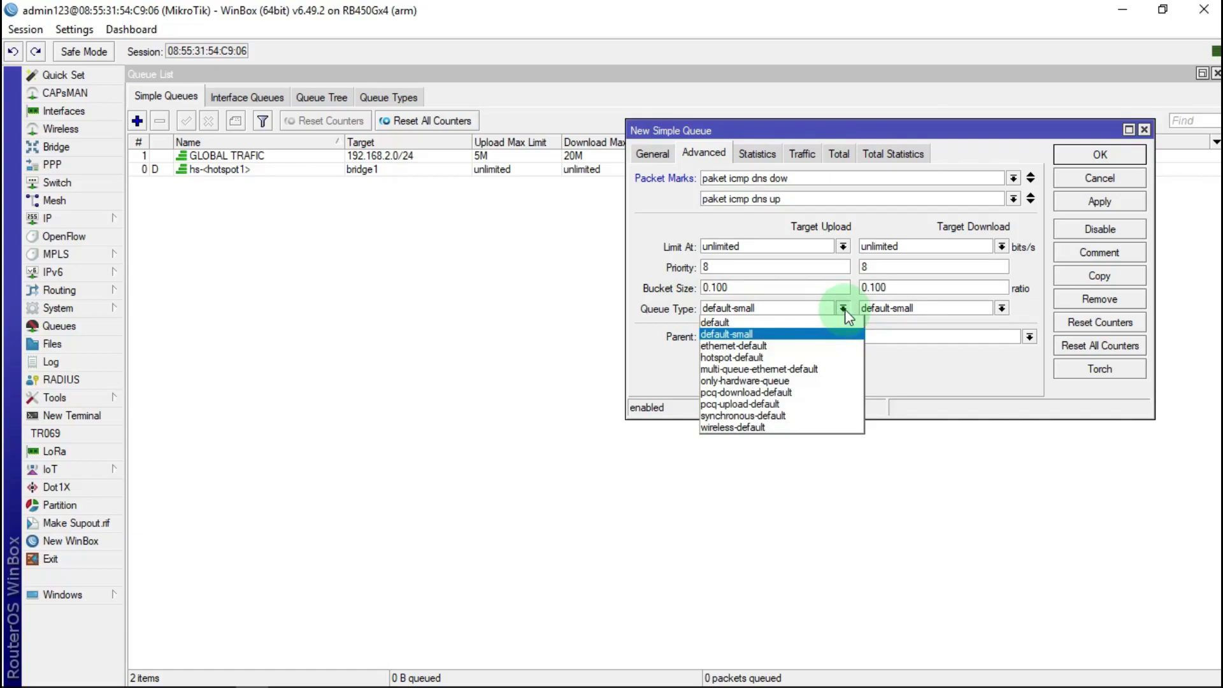
left_click(730, 405)
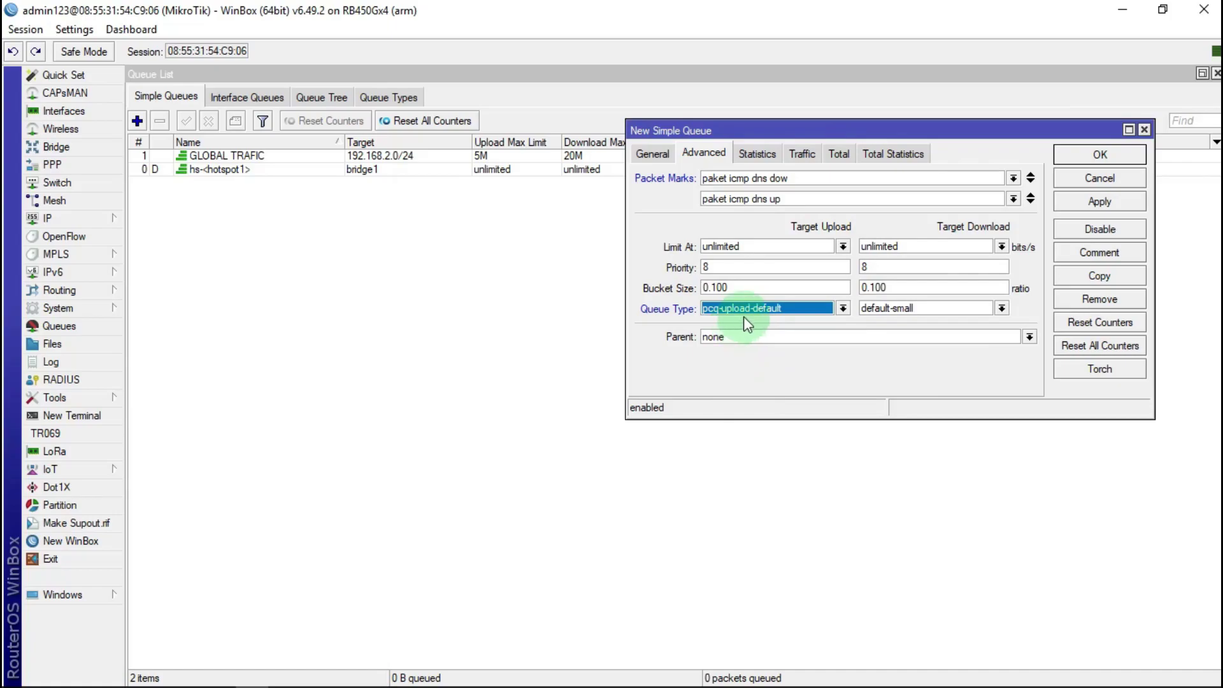
left_click(1002, 308)
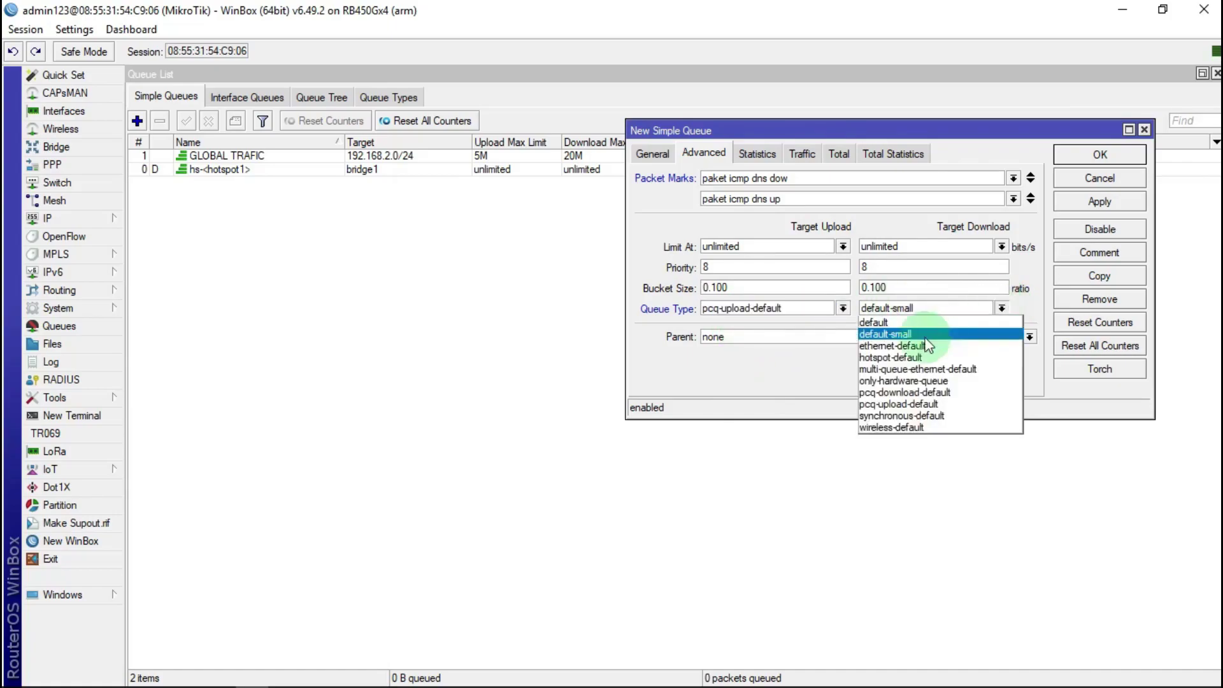
left_click(902, 393)
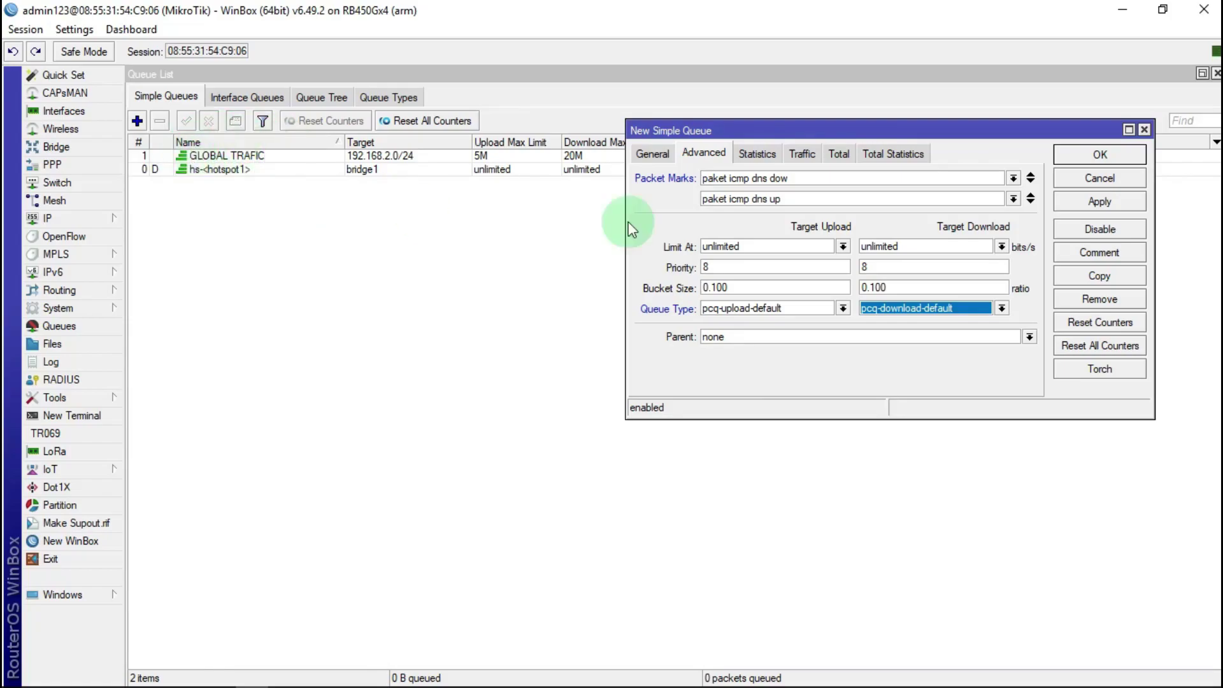
Step: Make GLOBAL TRAFIC the parent of the 1.ICMP DNS queue, review its settings and save it
left_click(1033, 338)
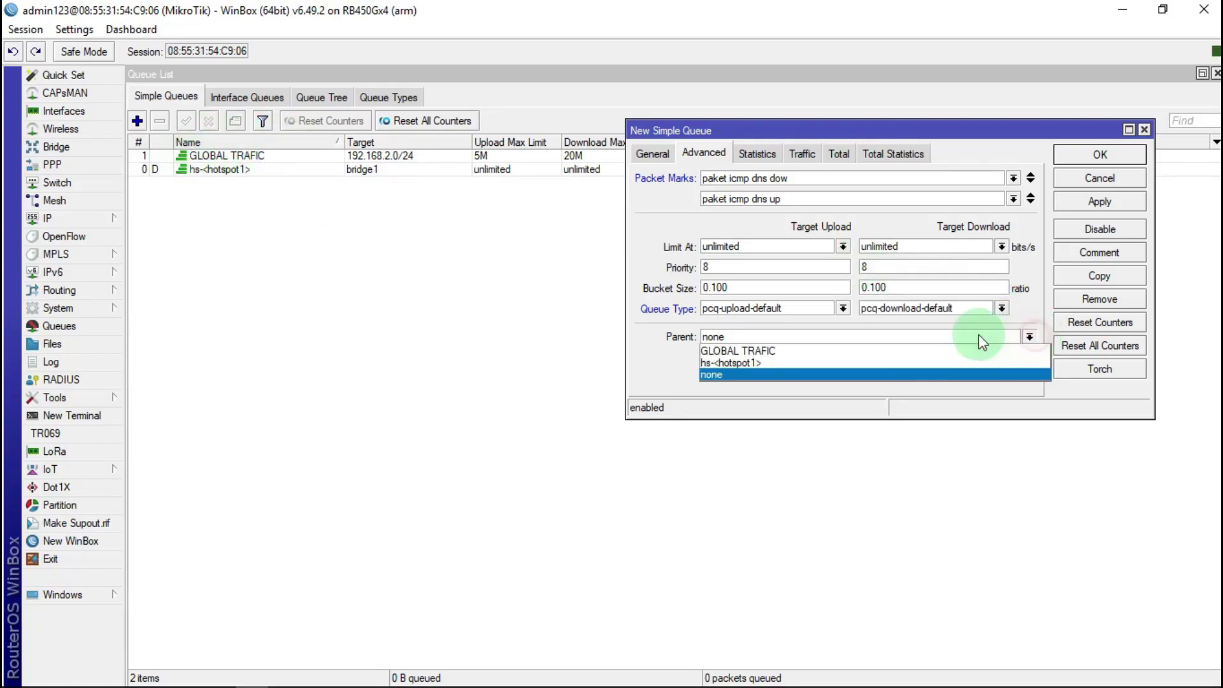
left_click(744, 348)
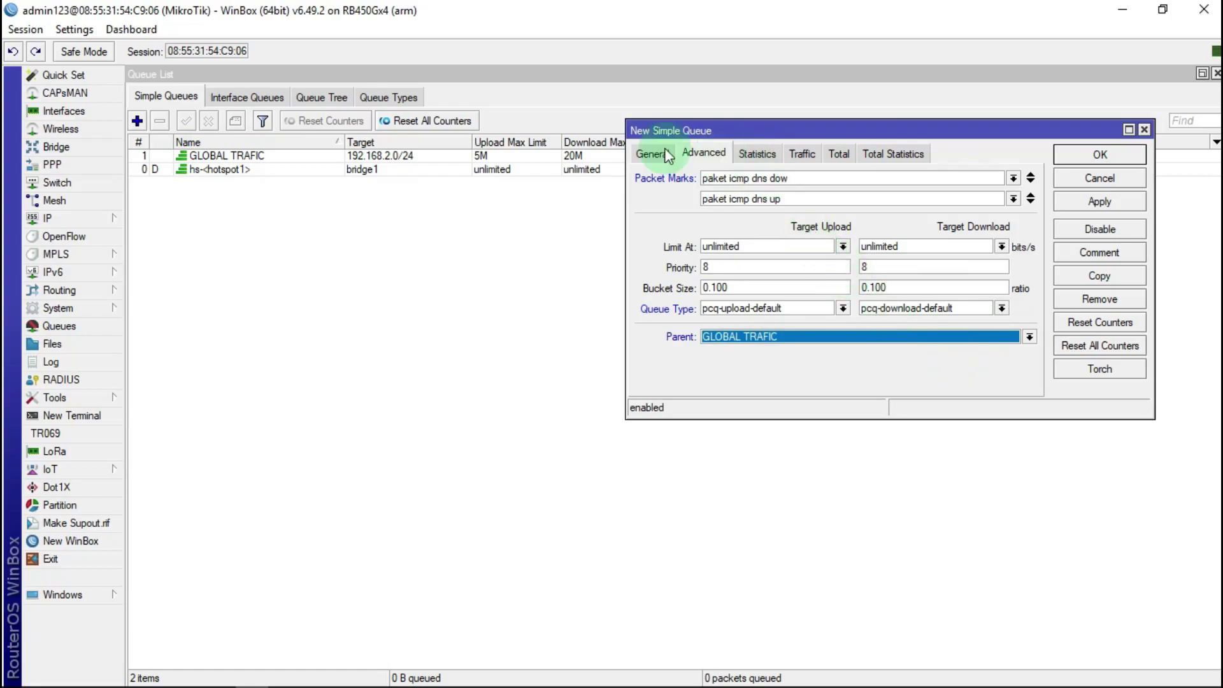
left_click(644, 155)
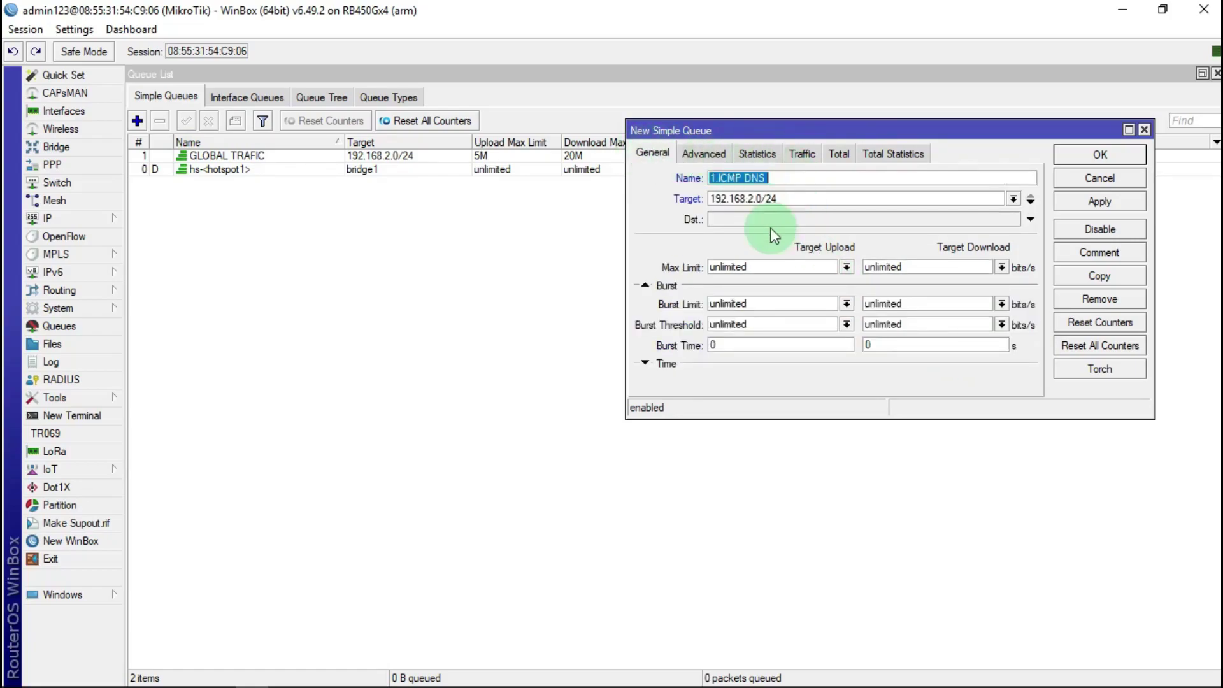
left_click(712, 153)
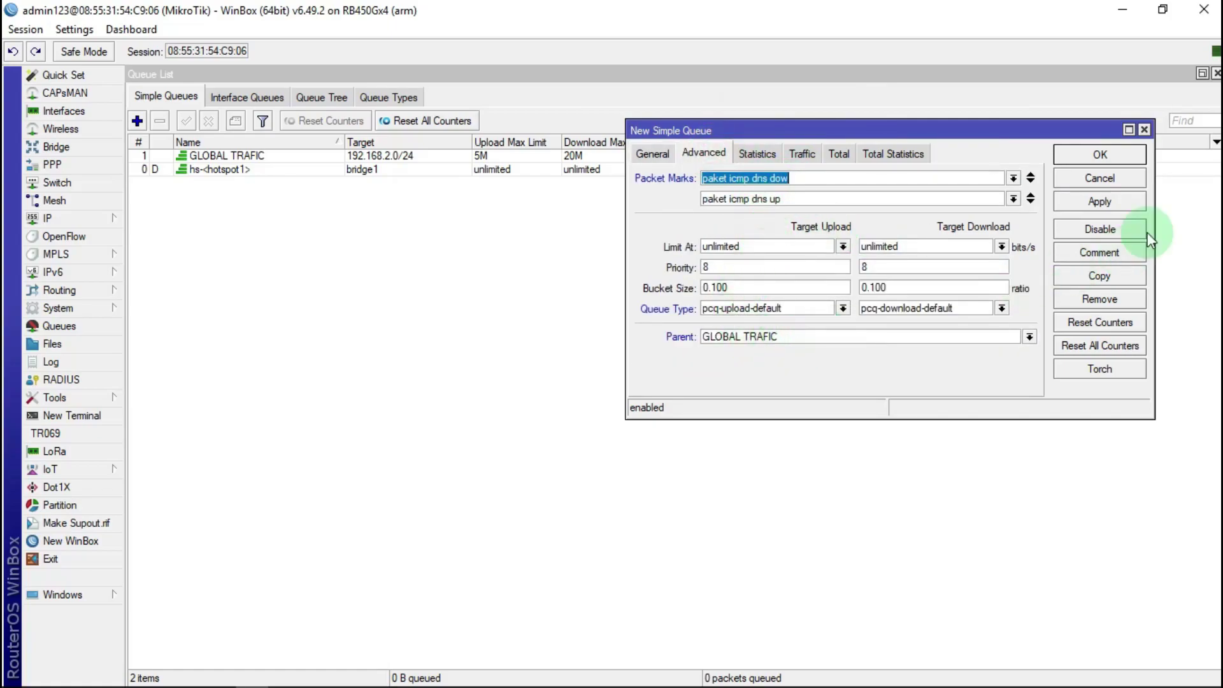
left_click(1114, 201)
left_click(1116, 155)
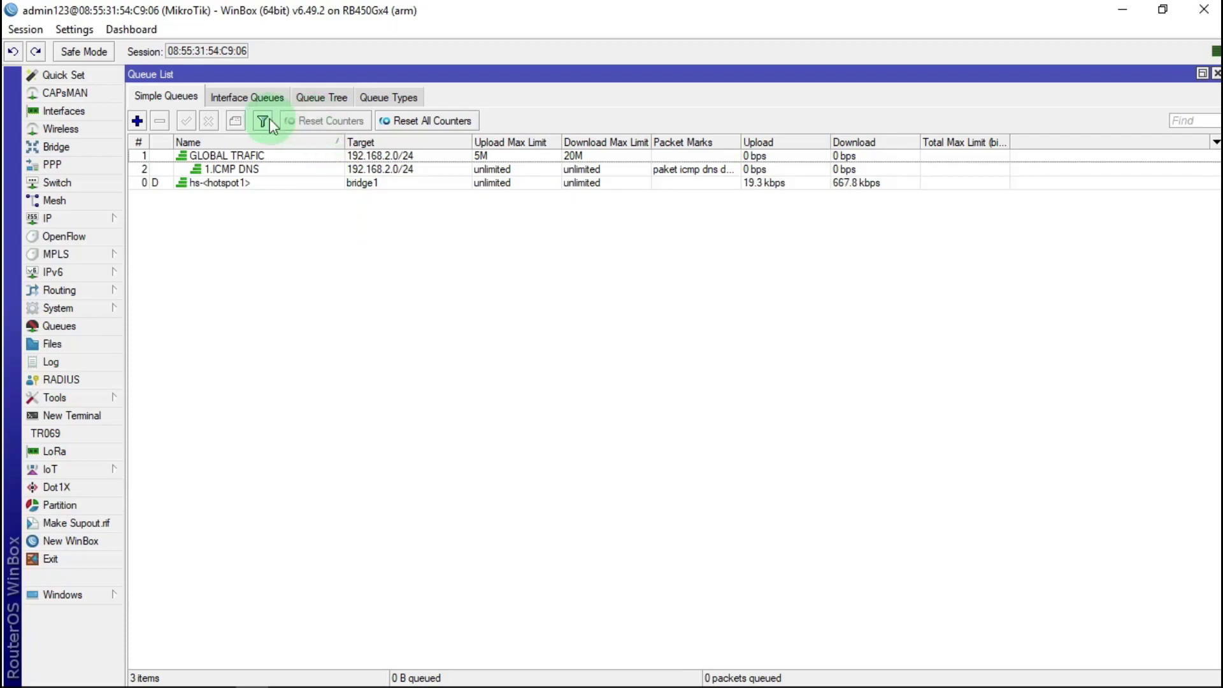
Step: Check the traffic types in the queue tree, then start a simple queue named 2.GAME ONLINE with the copied target 192.168.2.0/24
left_click(315, 99)
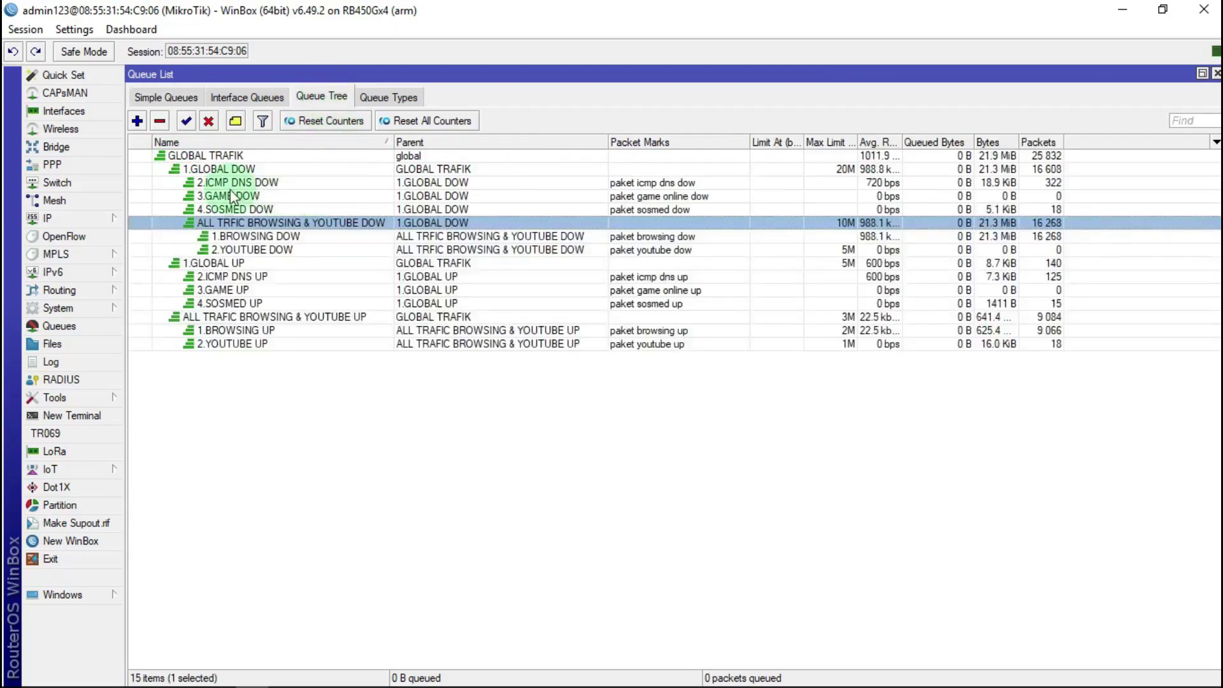
left_click(163, 97)
left_click(137, 121)
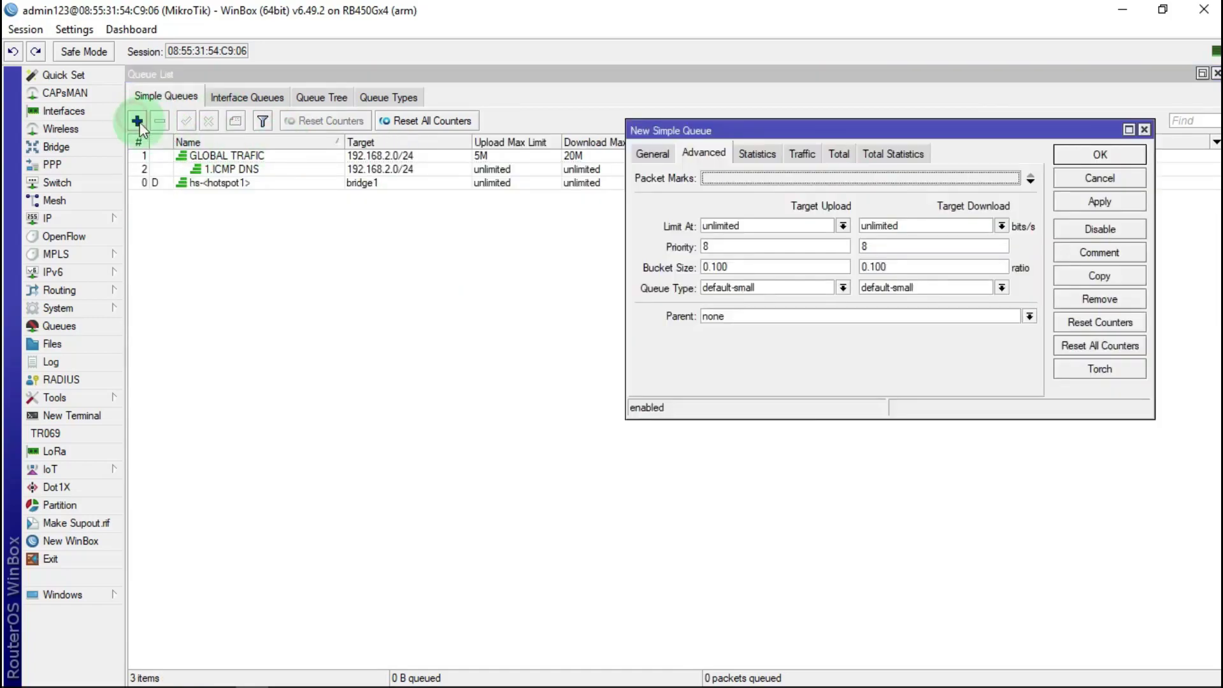
left_click(652, 154)
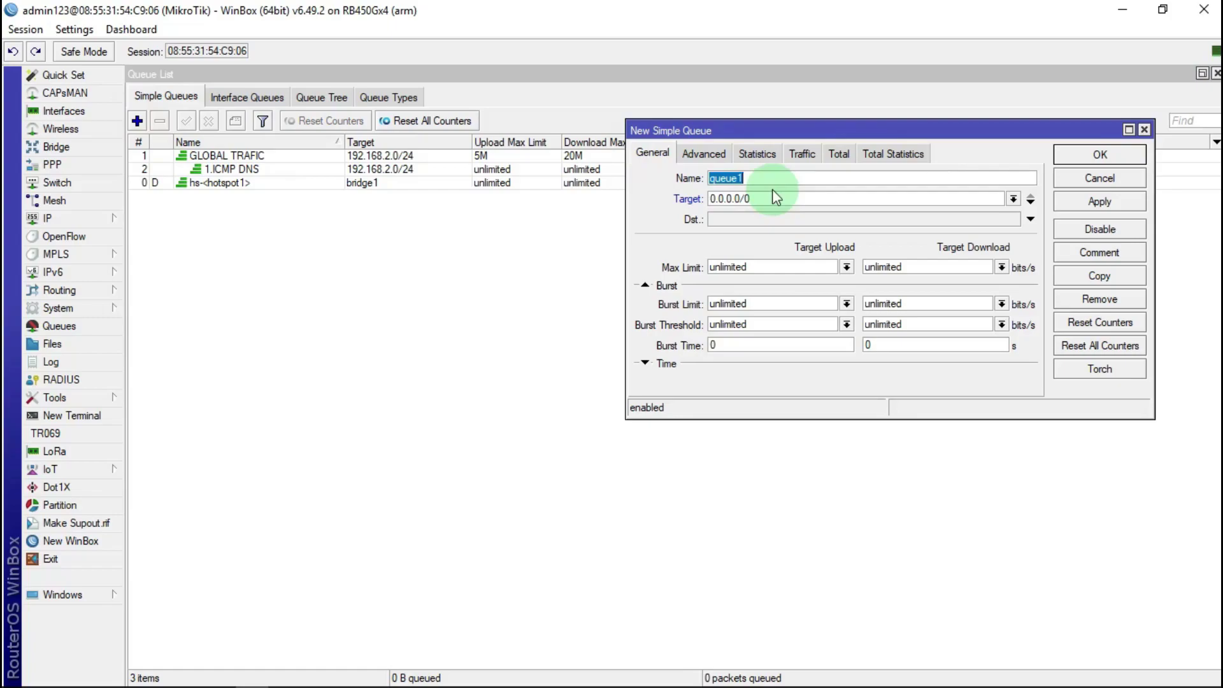
type("2.GAME ONLINE")
left_click_drag(777, 198, 715, 197)
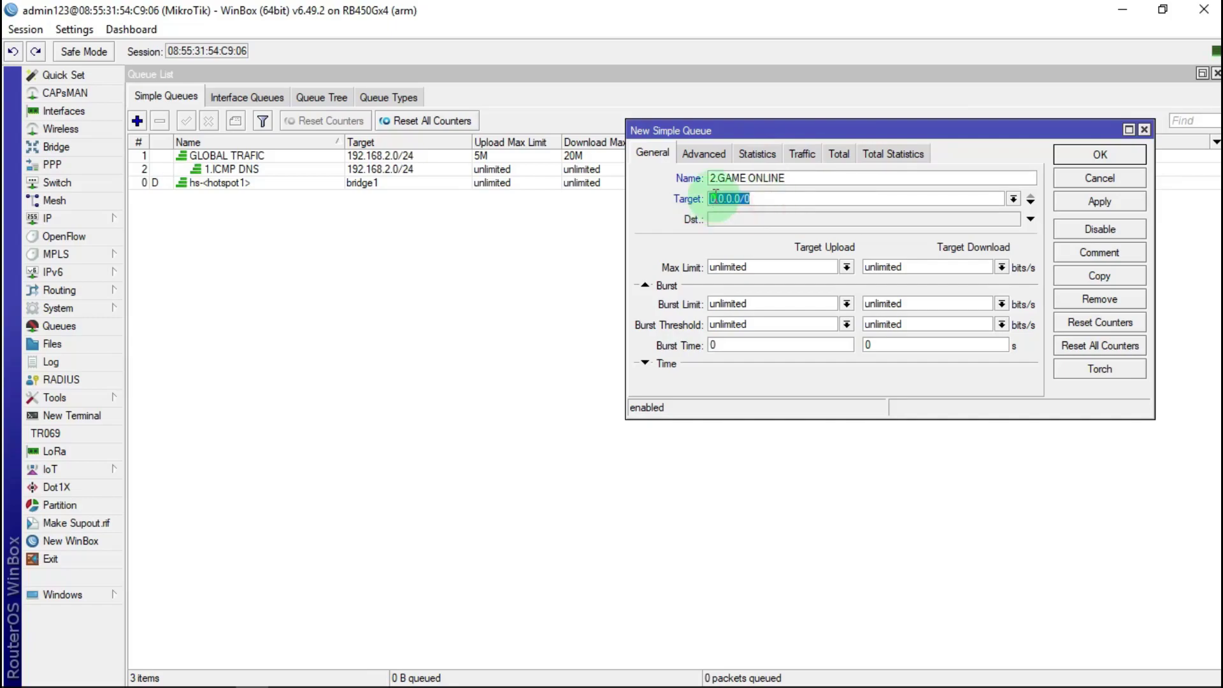
right_click(715, 196)
left_click(749, 246)
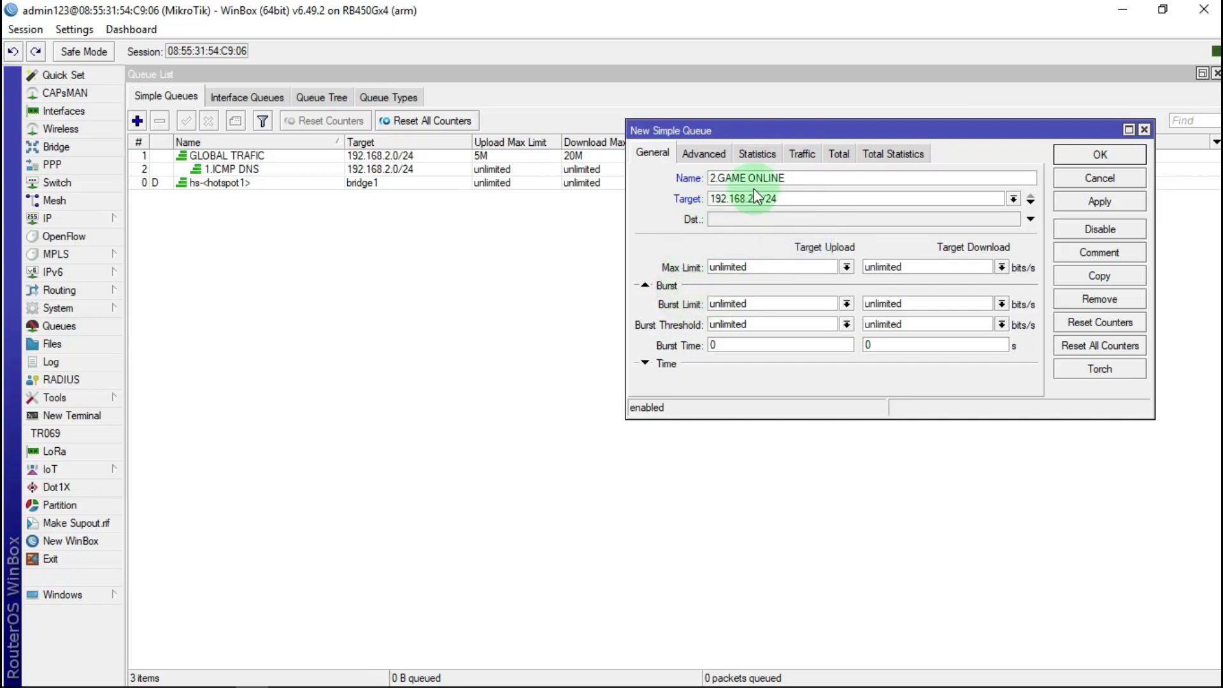
Step: Assign the packet marks paket game online dow and paket game online up to the 2.GAME ONLINE queue
left_click(688, 156)
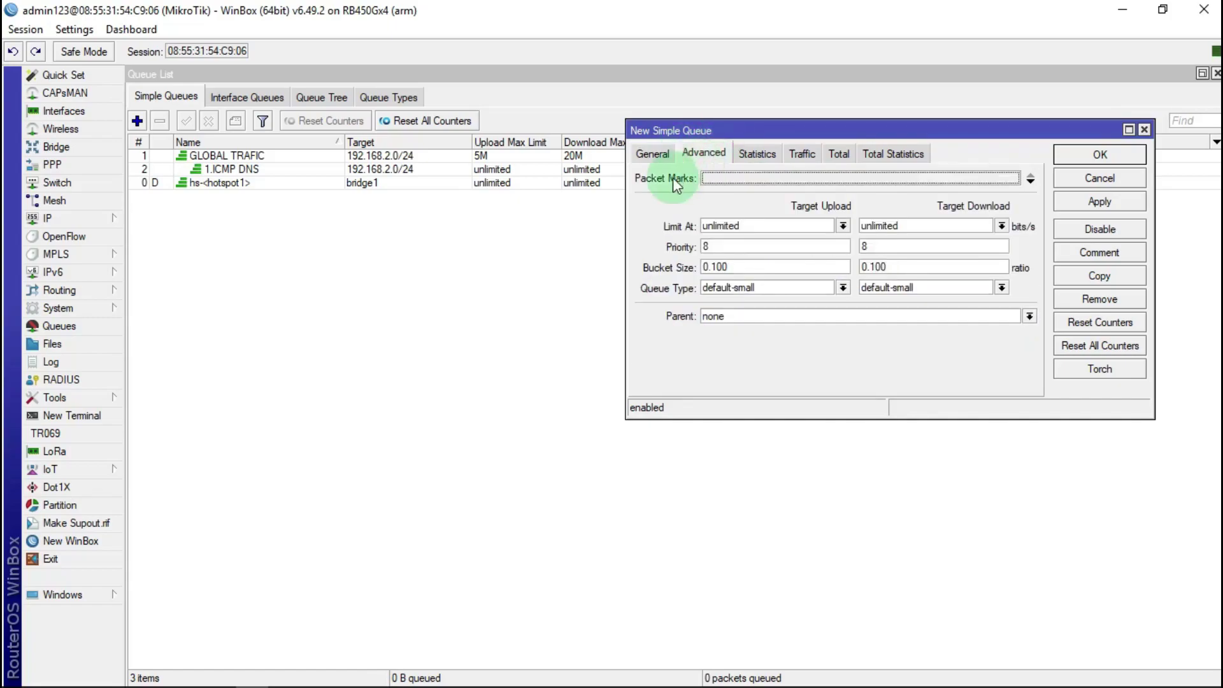
left_click(723, 175)
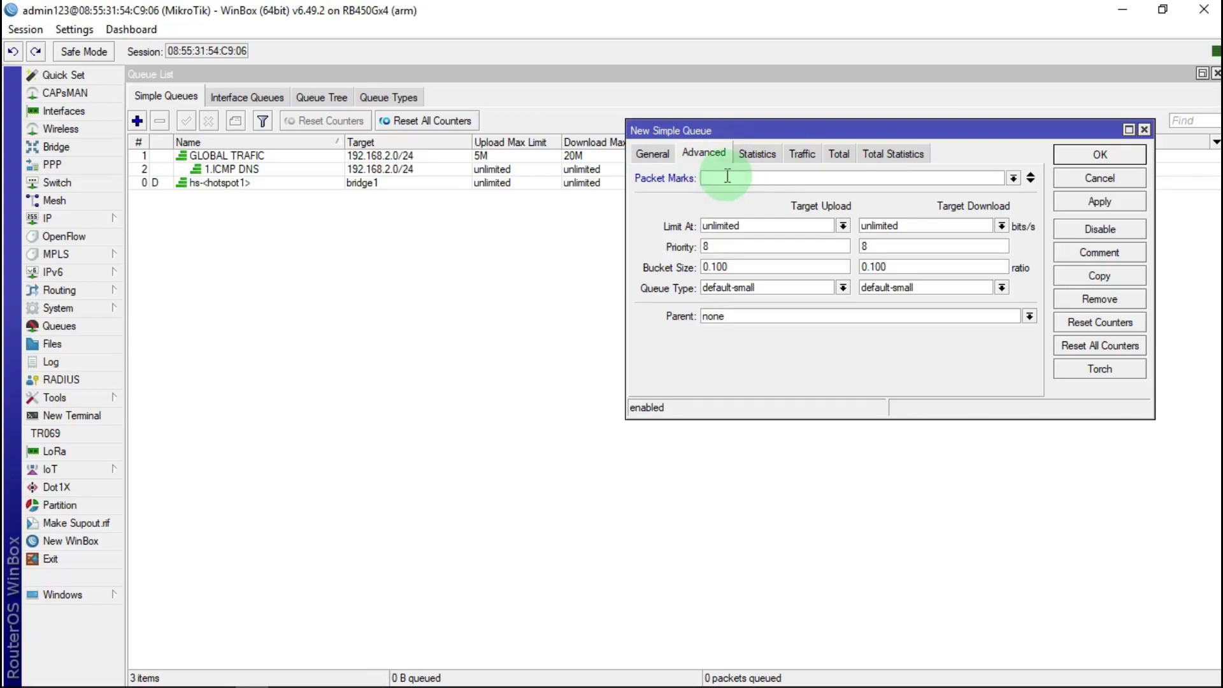
left_click(1013, 178)
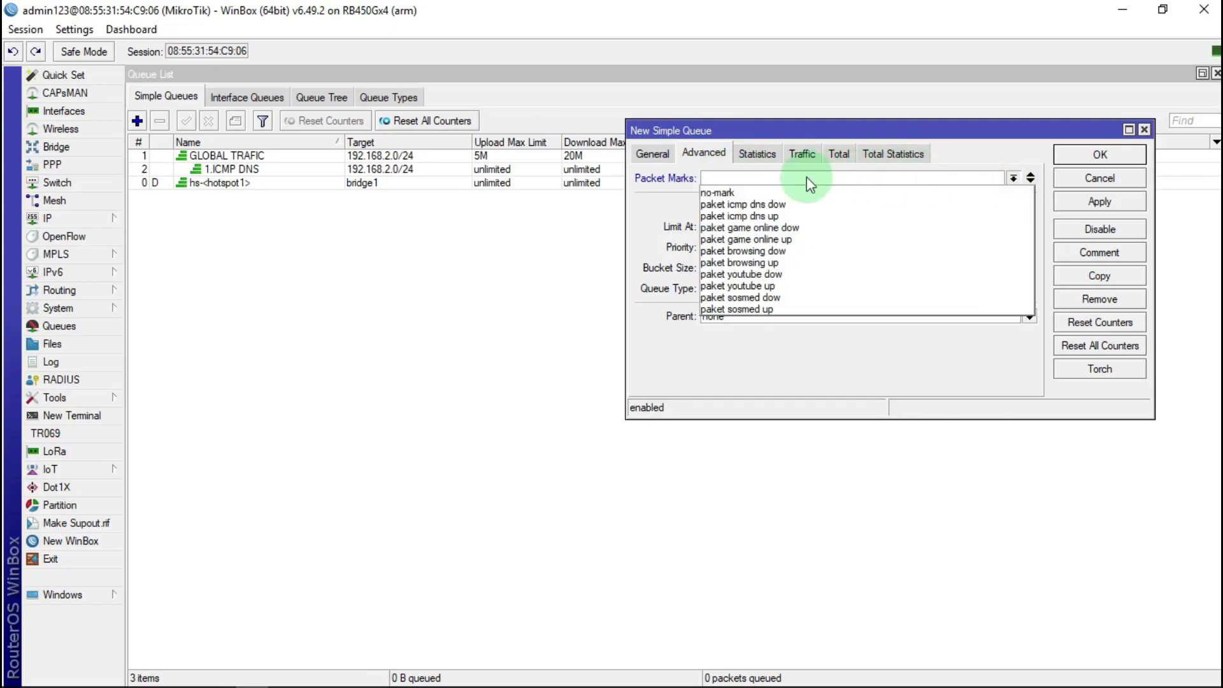
left_click(790, 228)
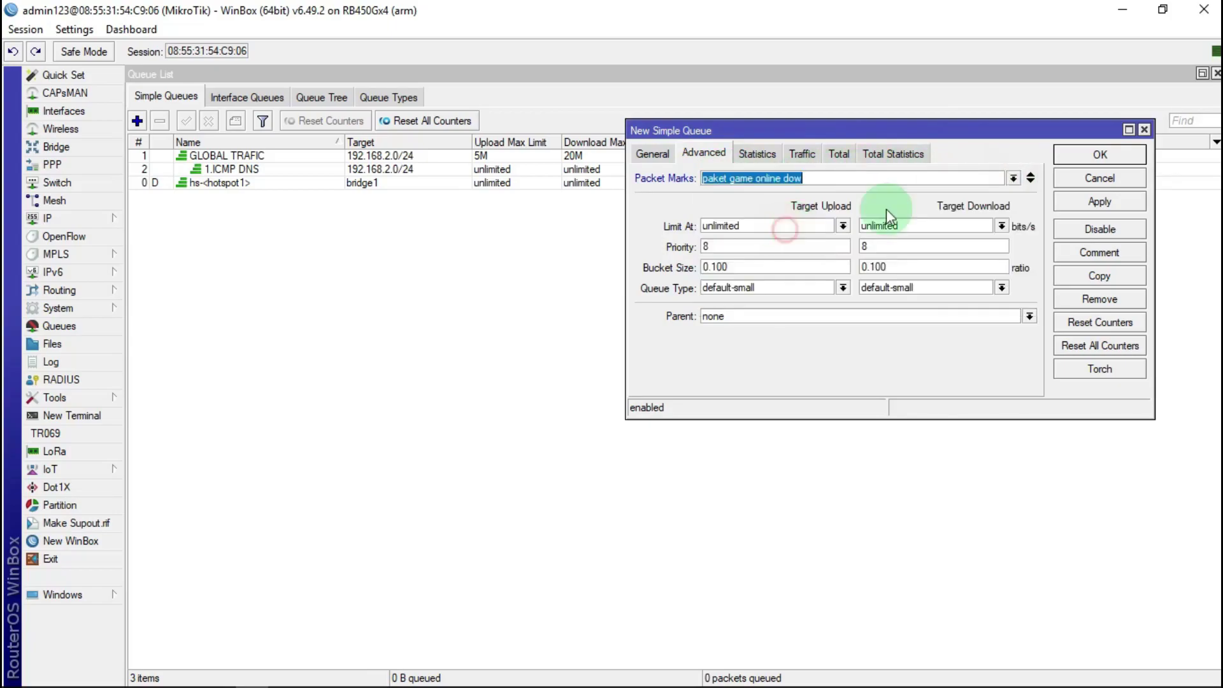
left_click(1031, 181)
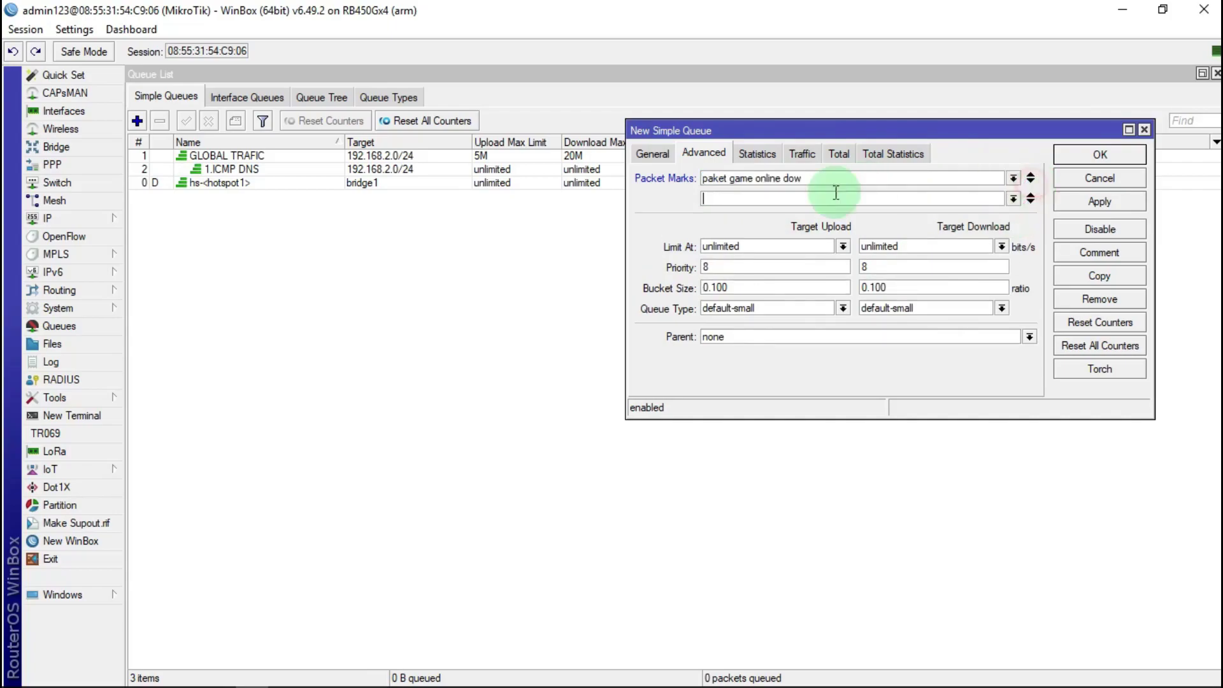
left_click(1012, 199)
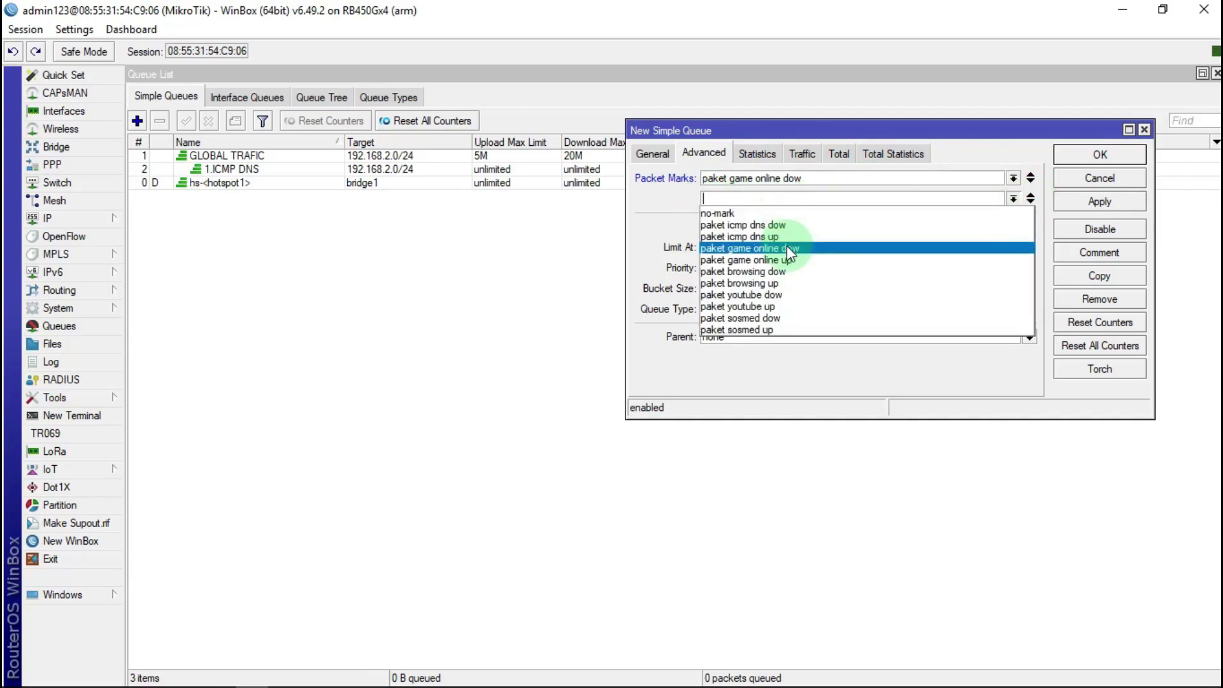
left_click(786, 261)
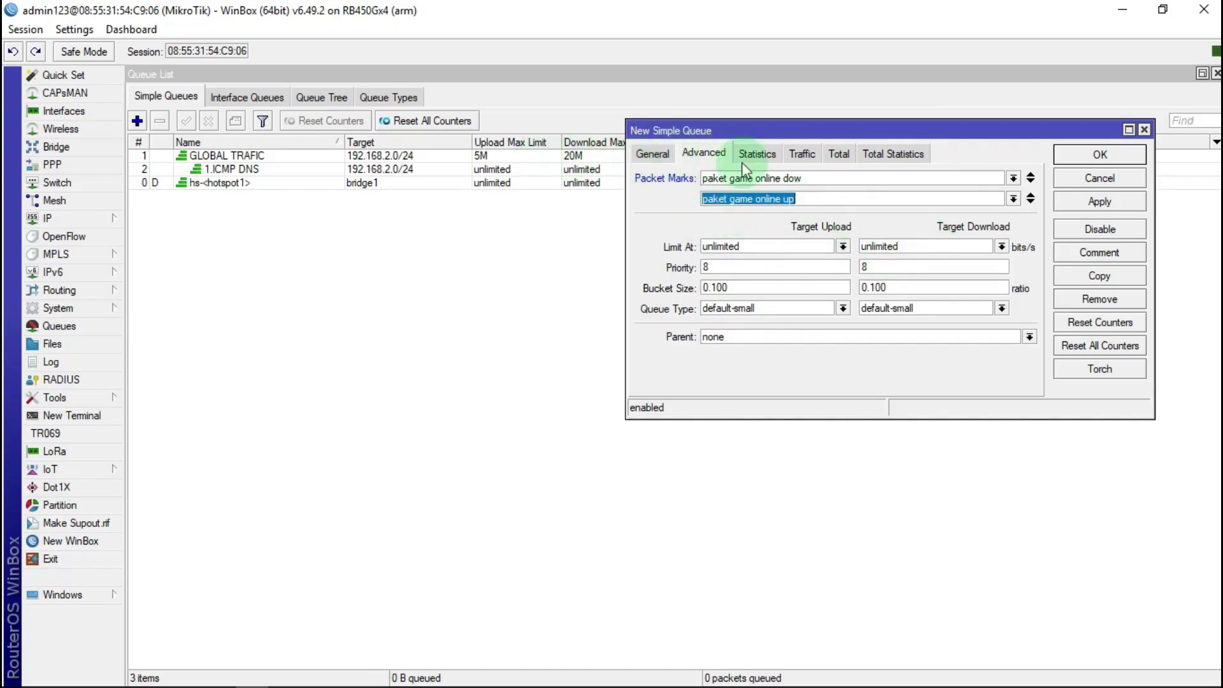
Step: Set the 2.GAME ONLINE queue's priority to 1 for both upload and download
left_click(716, 270)
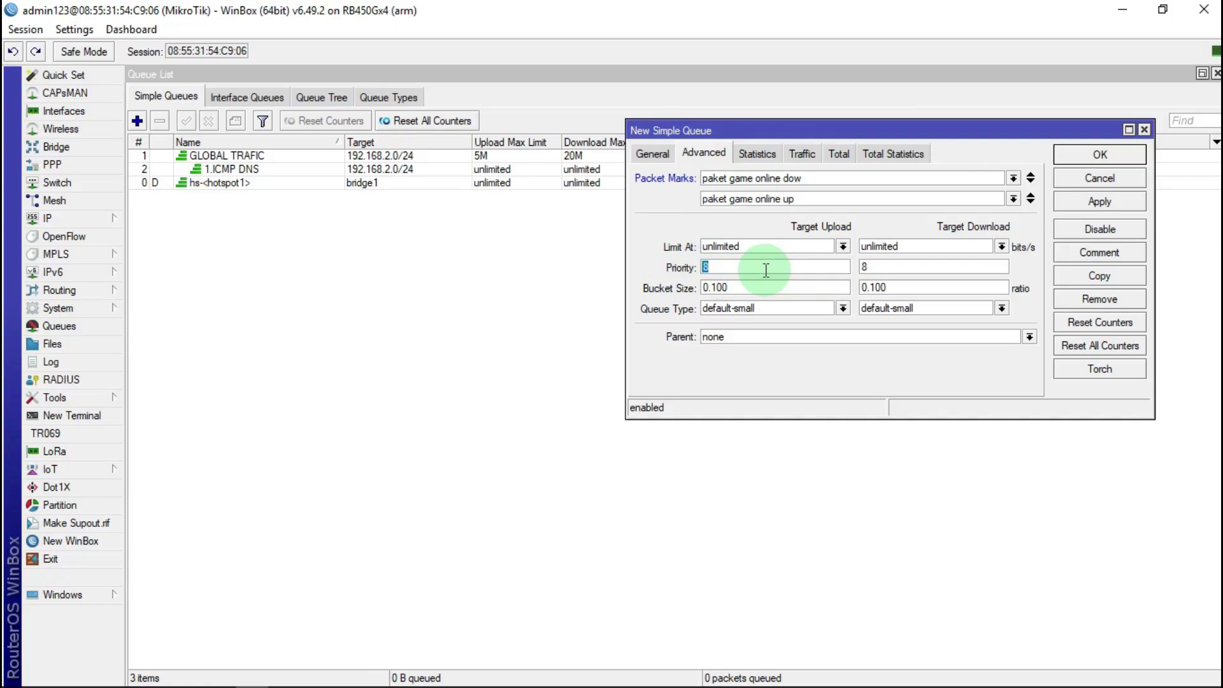
type("1")
left_click(866, 268)
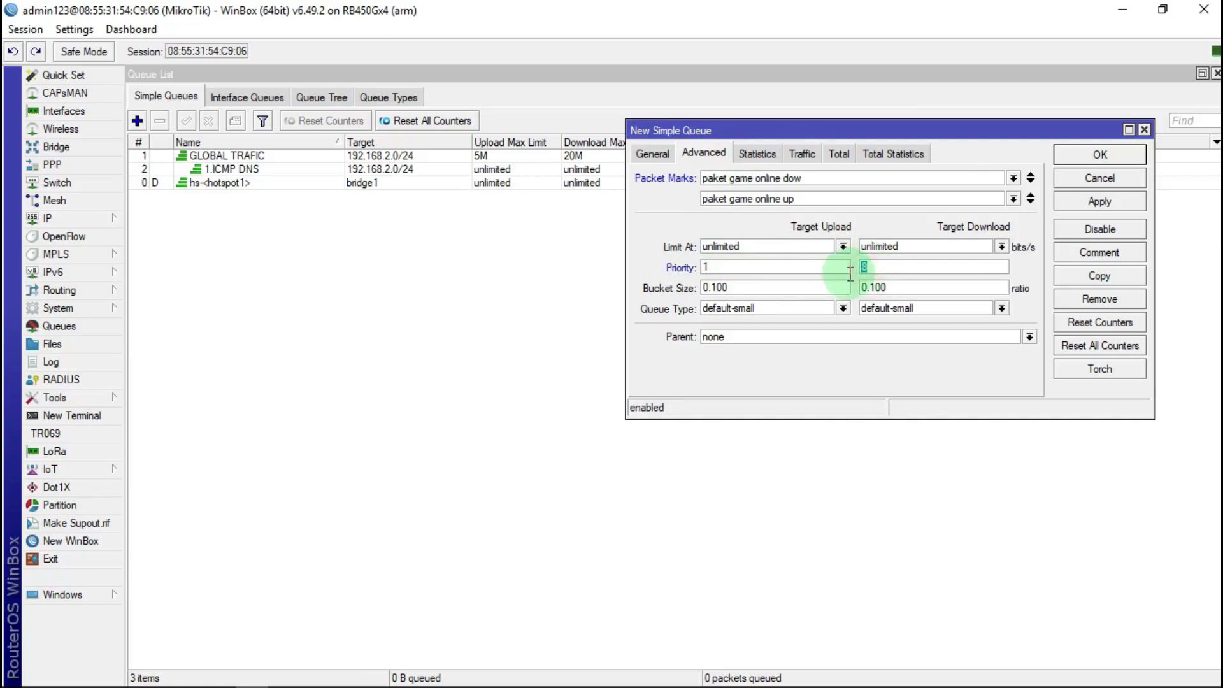
type("1")
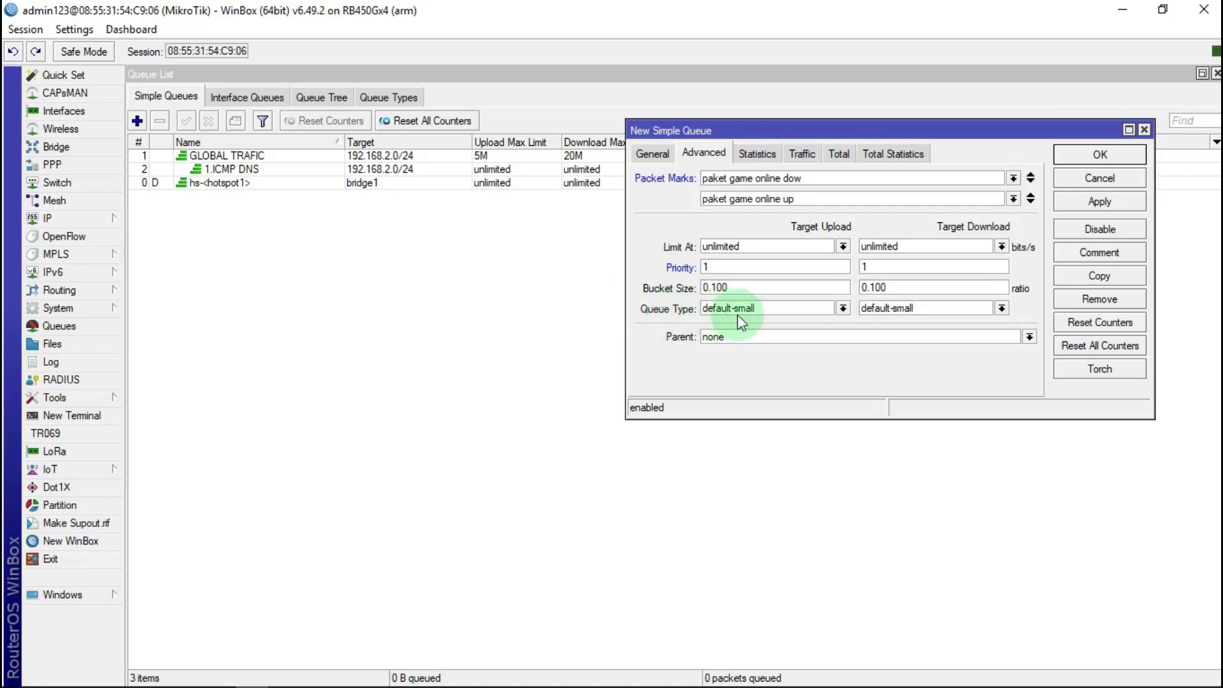
Step: Set the 2.GAME ONLINE queue types to pcq-upload-default for upload and pcq-download-default for download
left_click(843, 308)
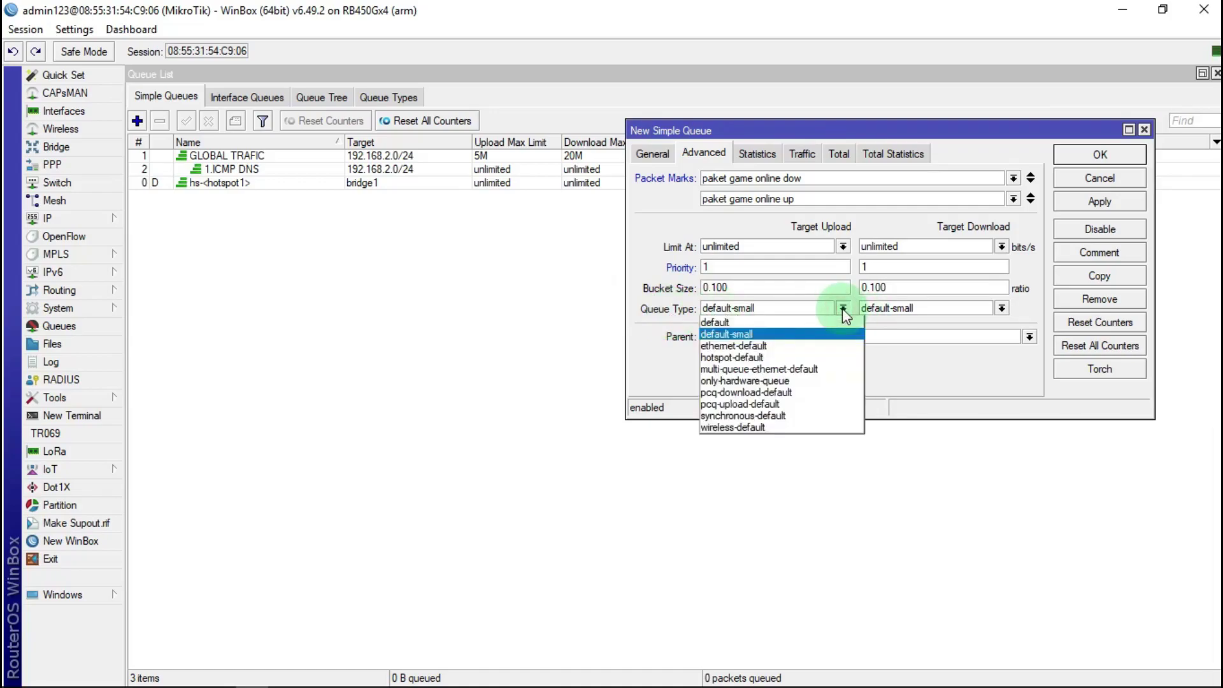
left_click(738, 404)
left_click(1001, 307)
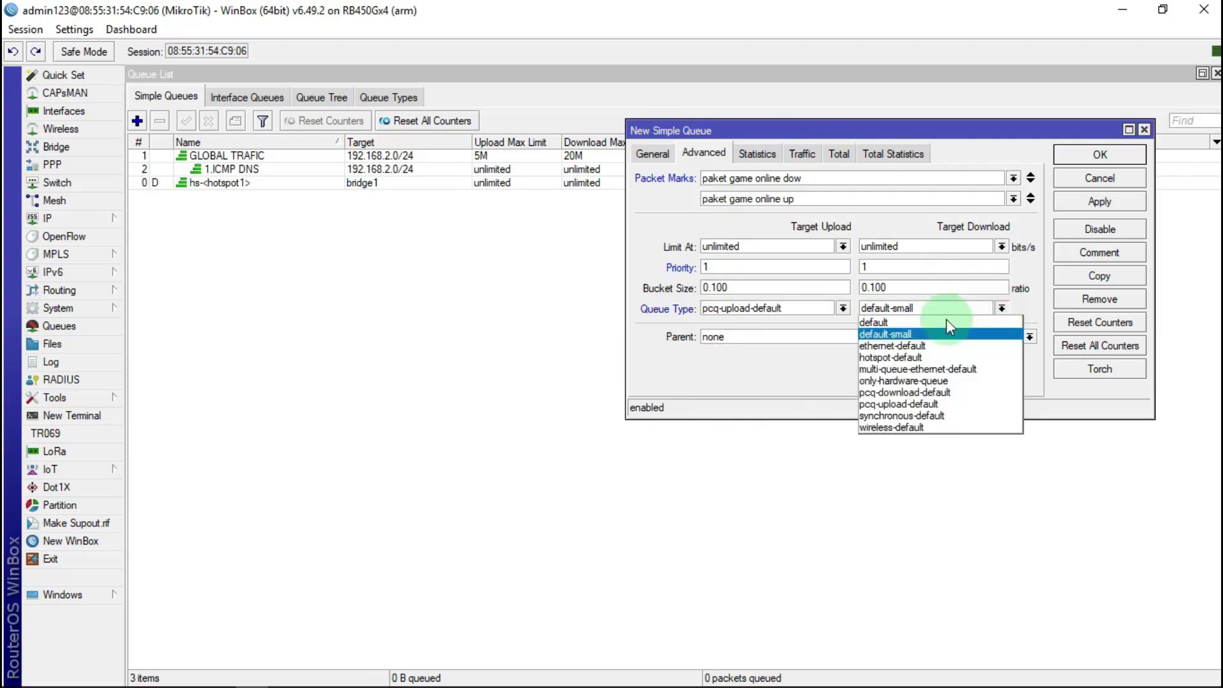
left_click(912, 393)
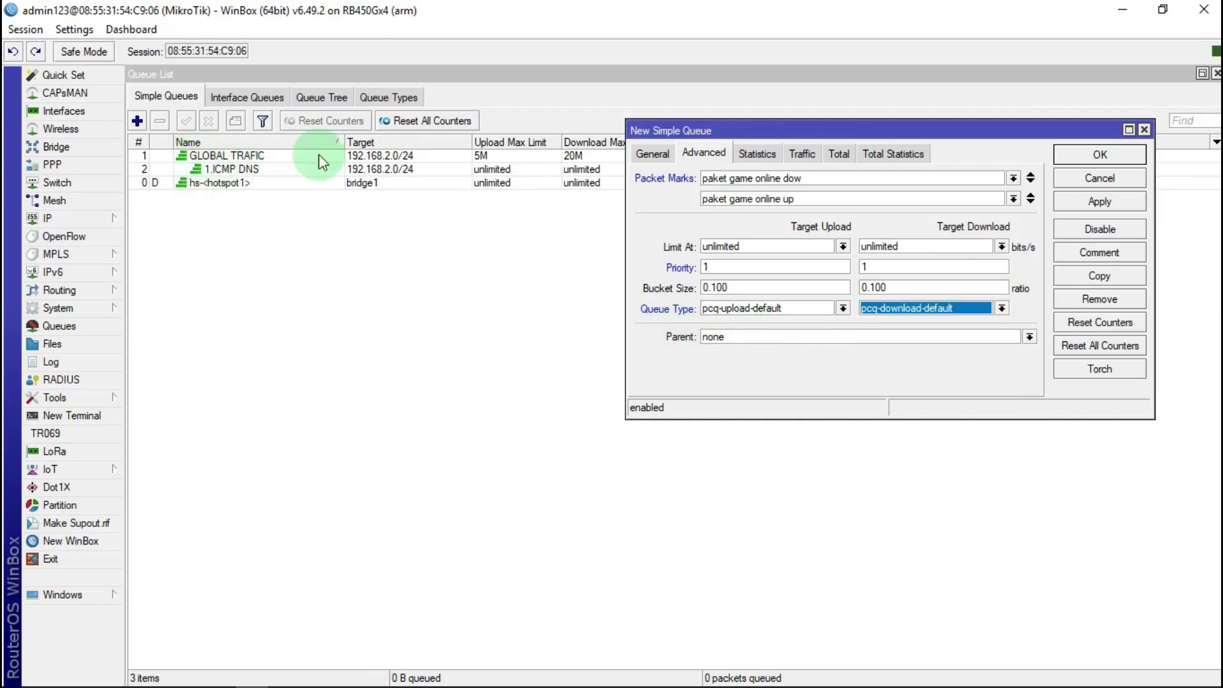
Step: Make GLOBAL TRAFIC the parent of the 2.GAME ONLINE queue, review its settings and save it
left_click(1030, 337)
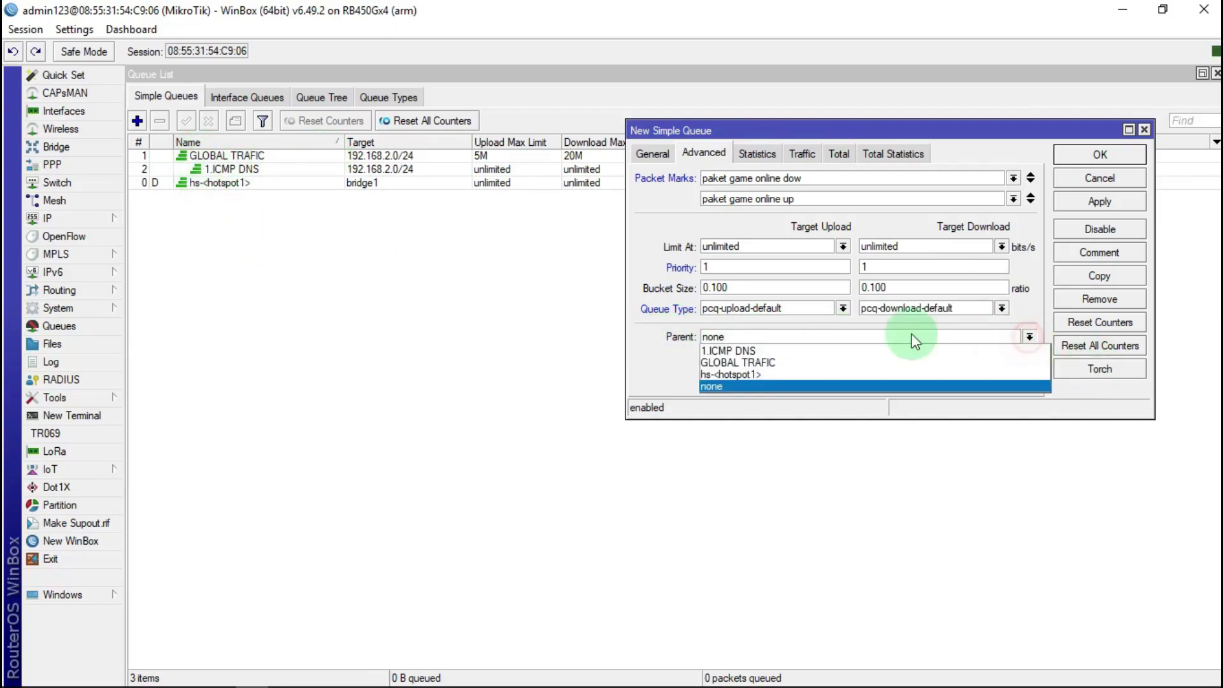
left_click(749, 361)
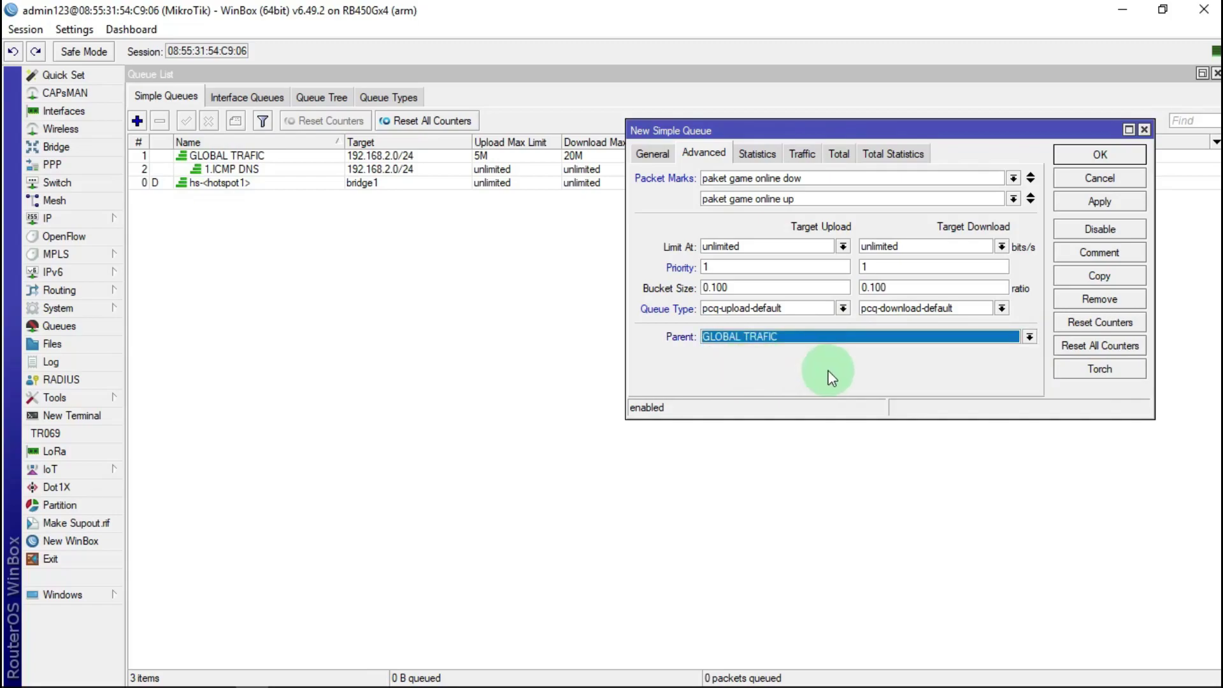
left_click(653, 154)
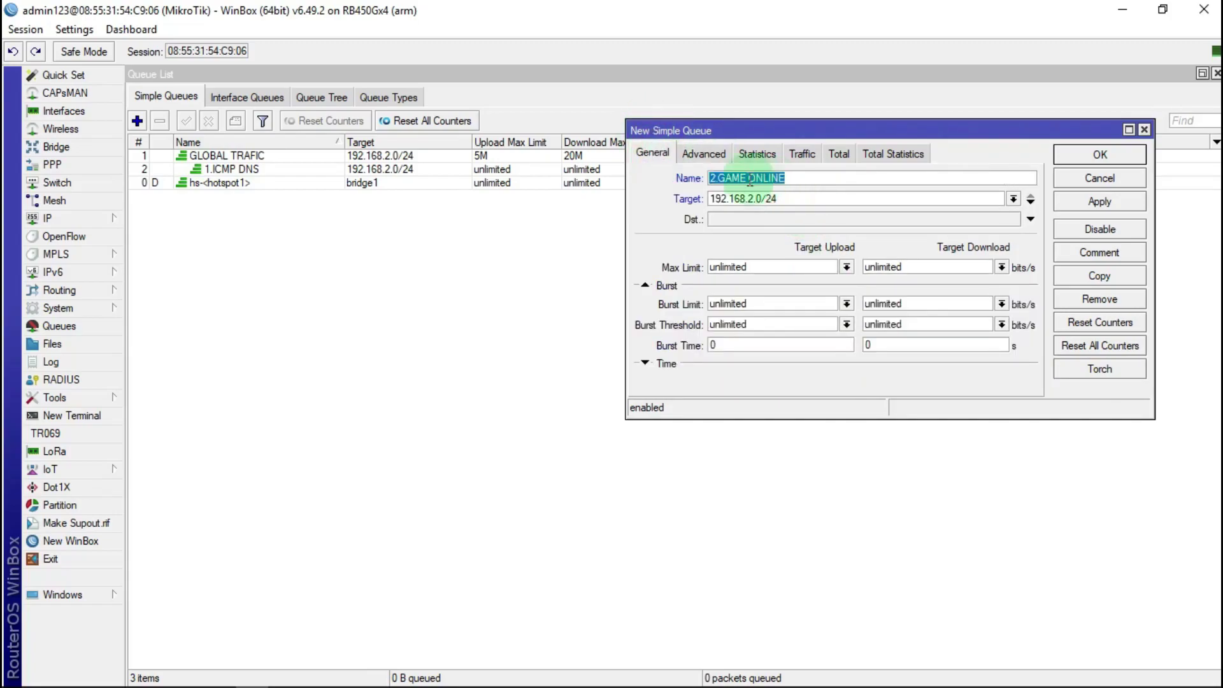
left_click(725, 154)
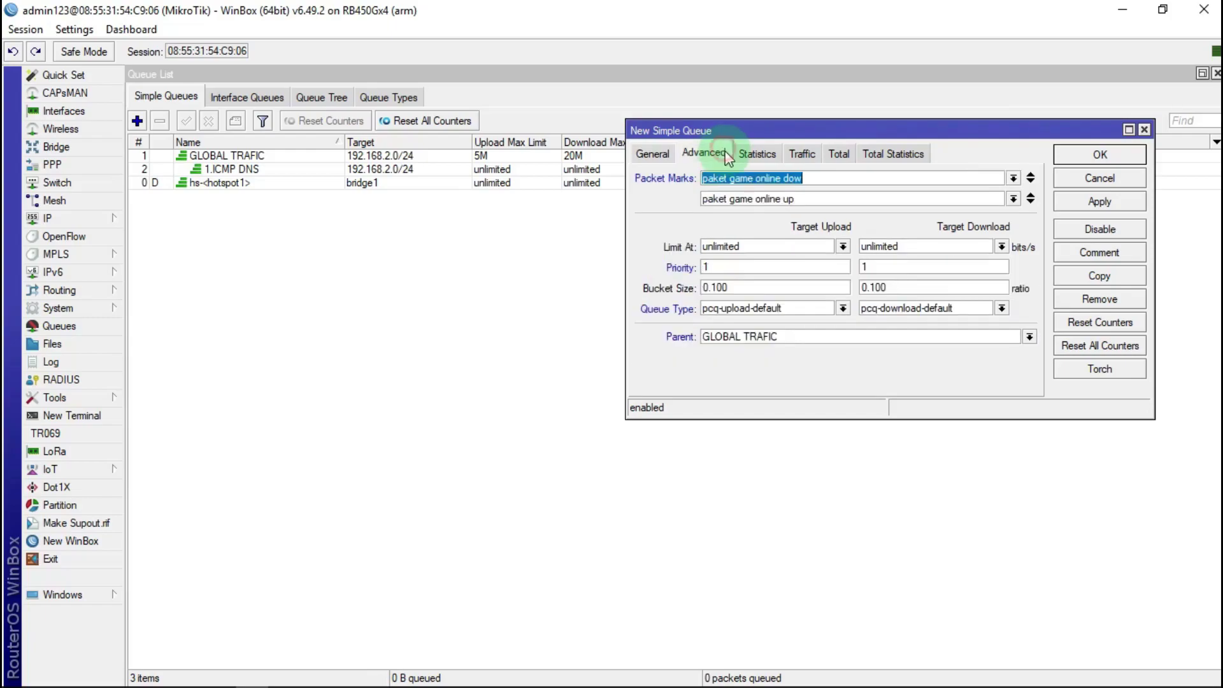
left_click(1093, 198)
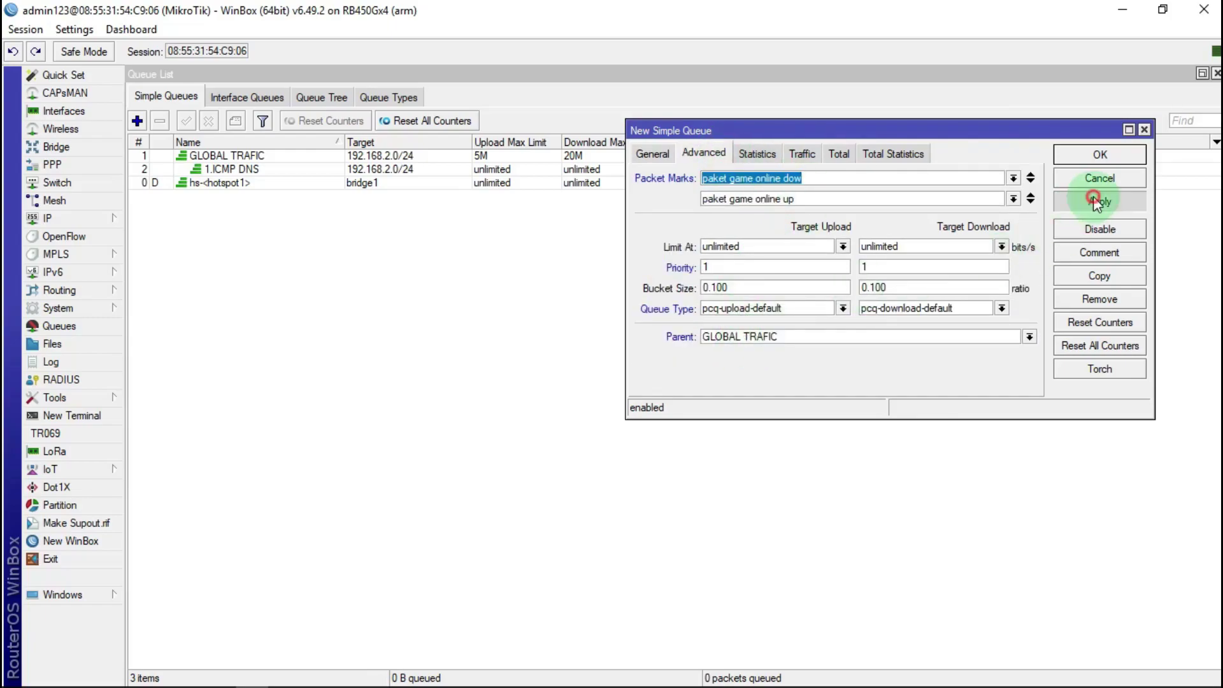
left_click(1105, 154)
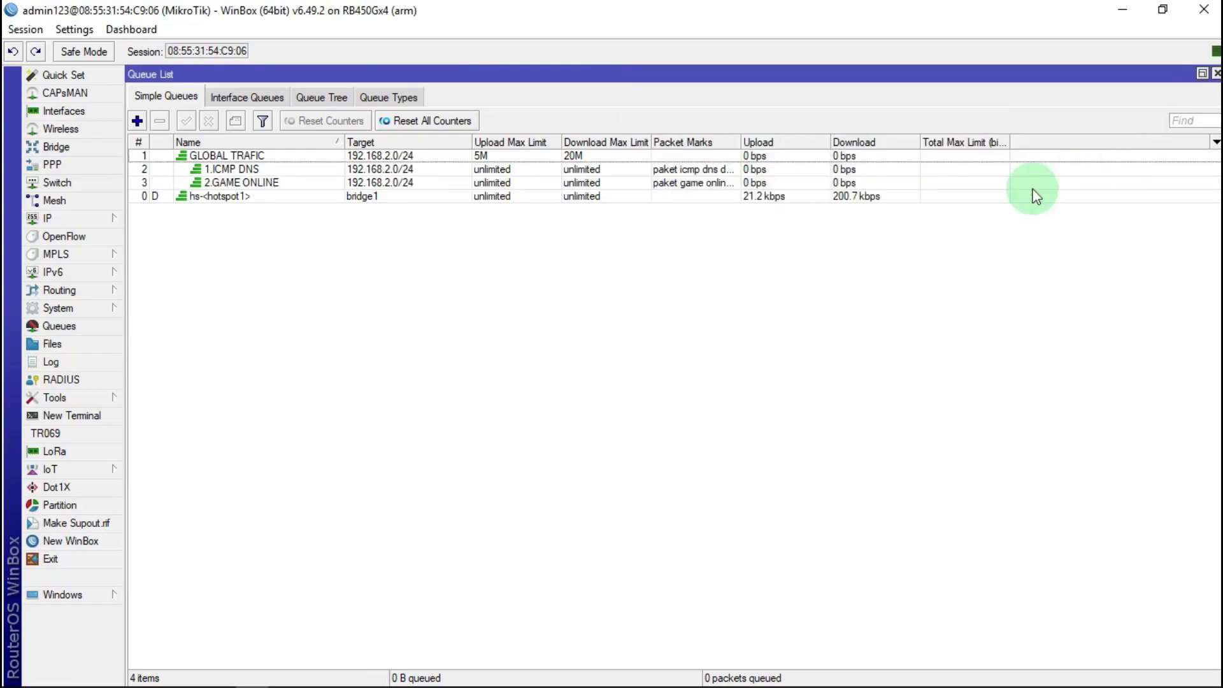
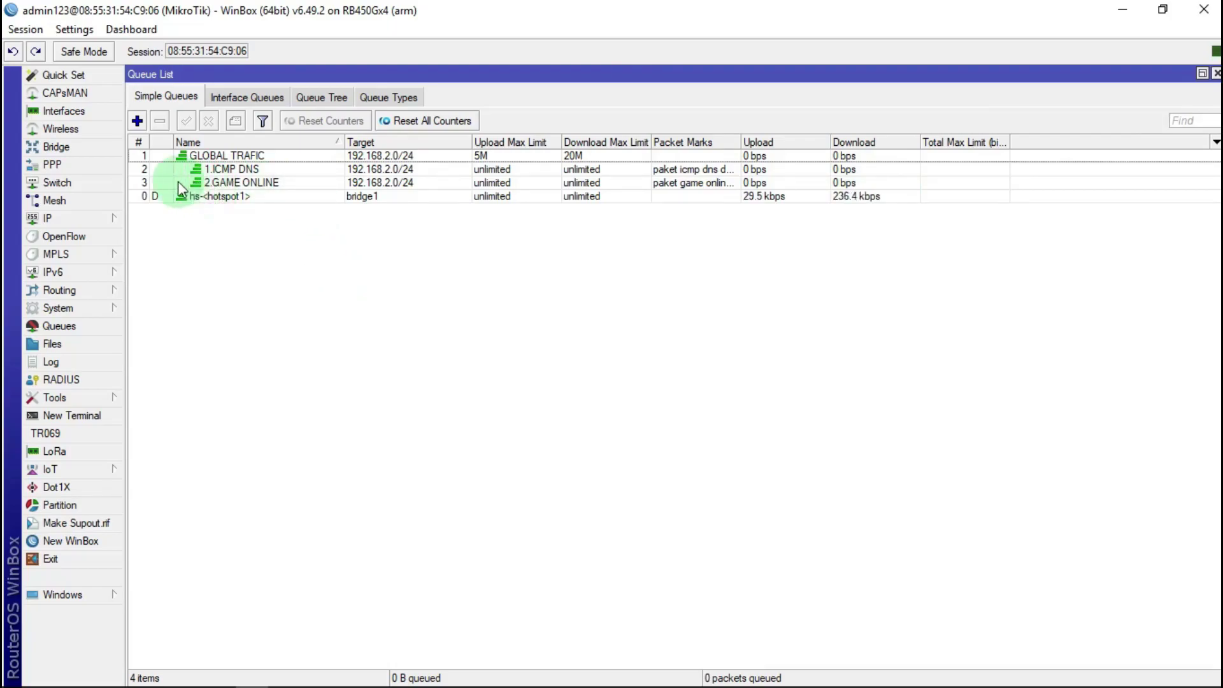
Step: Start a simple queue named 3.SOSMED with the copied target 192.168.2.0/24
left_click(136, 120)
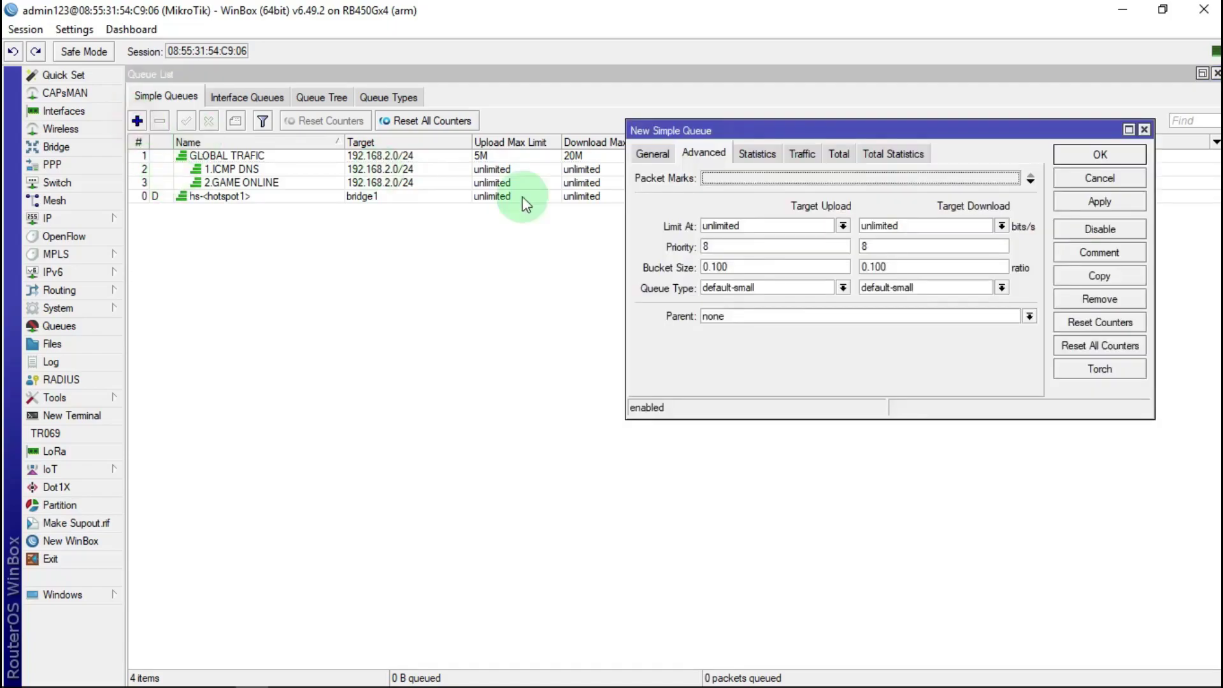
left_click(651, 159)
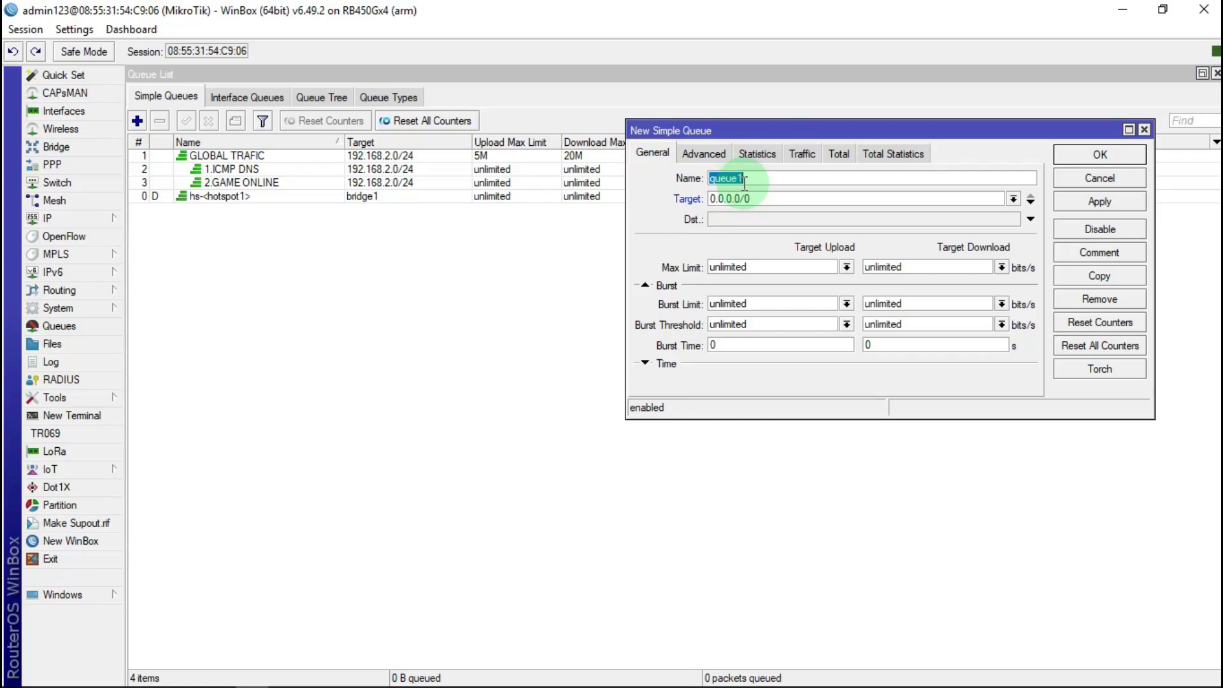
type("3.SOSMED")
left_click(728, 194)
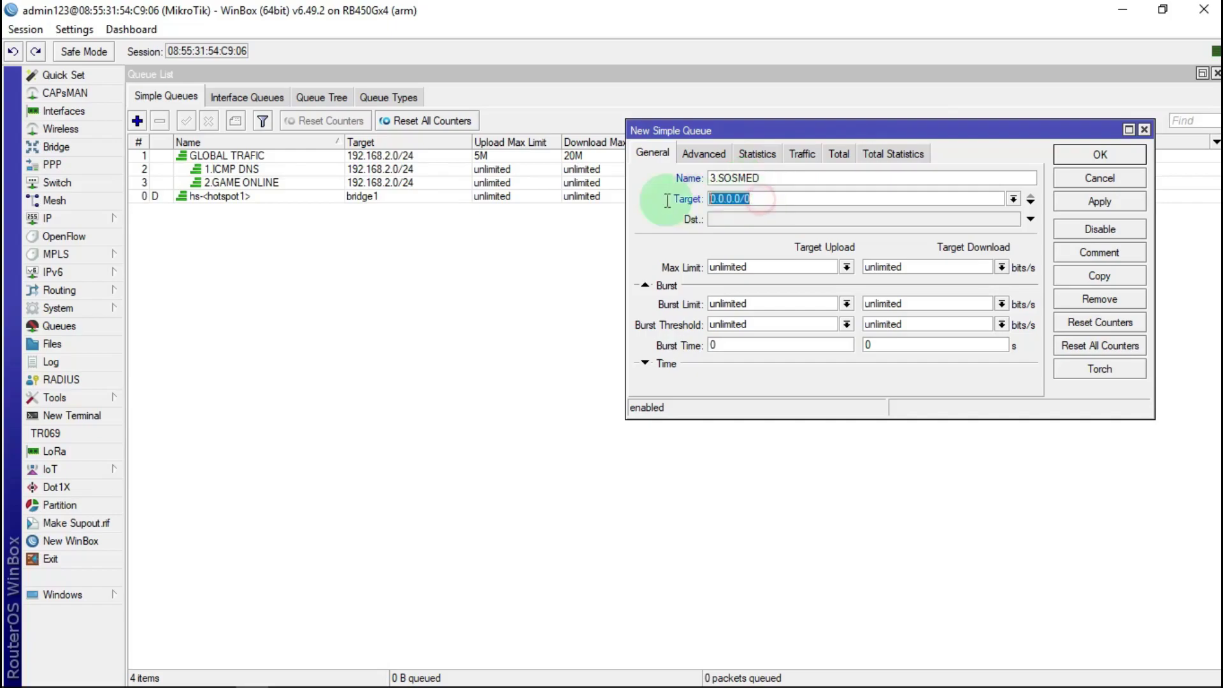
right_click(728, 192)
left_click(777, 242)
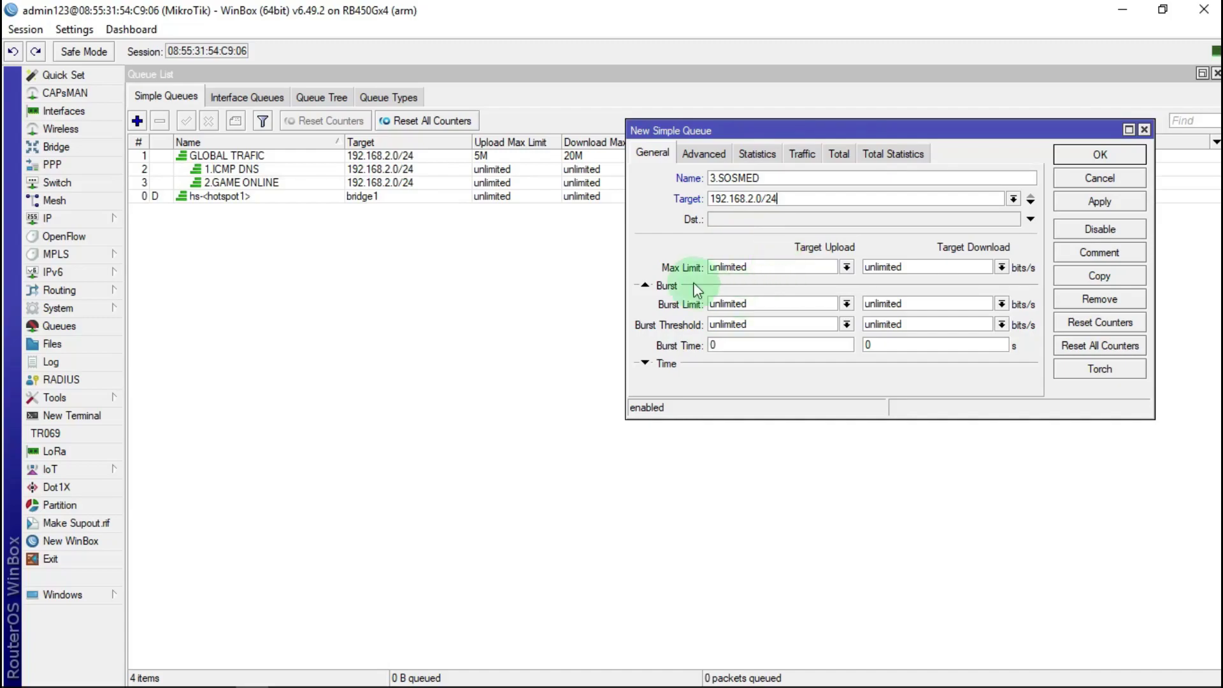
Step: Set the 3.SOSMED queue's max limit to 768k for upload and 1M for download
left_click(846, 268)
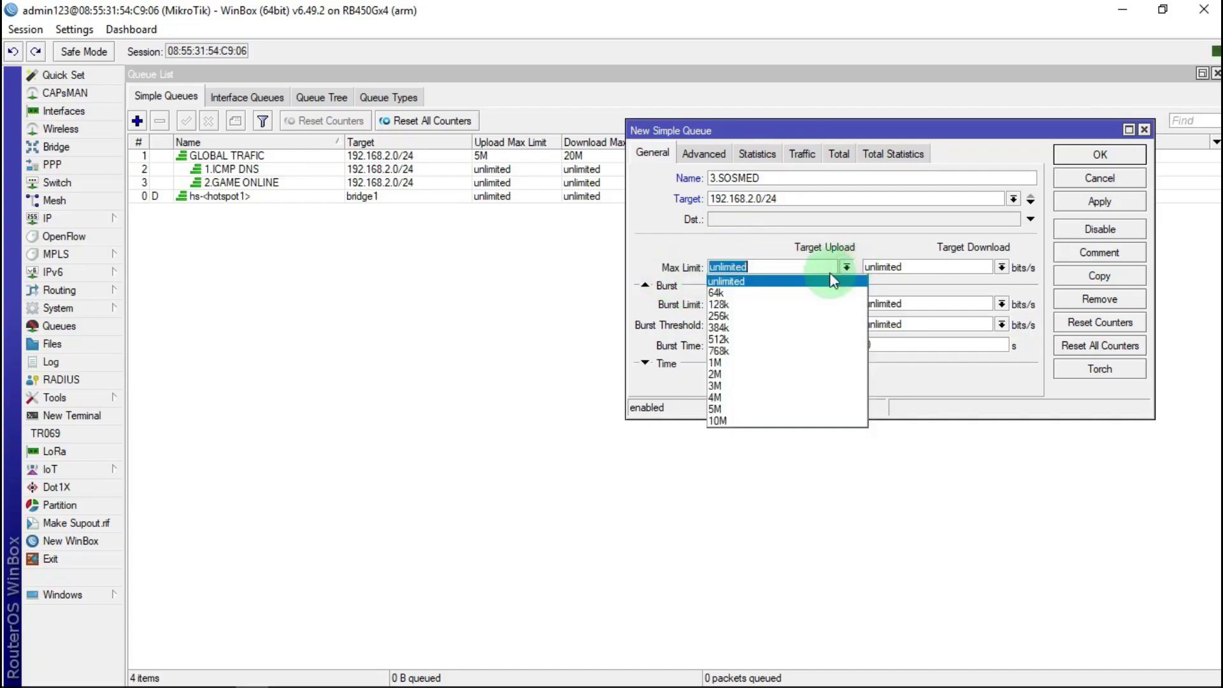
left_click(725, 350)
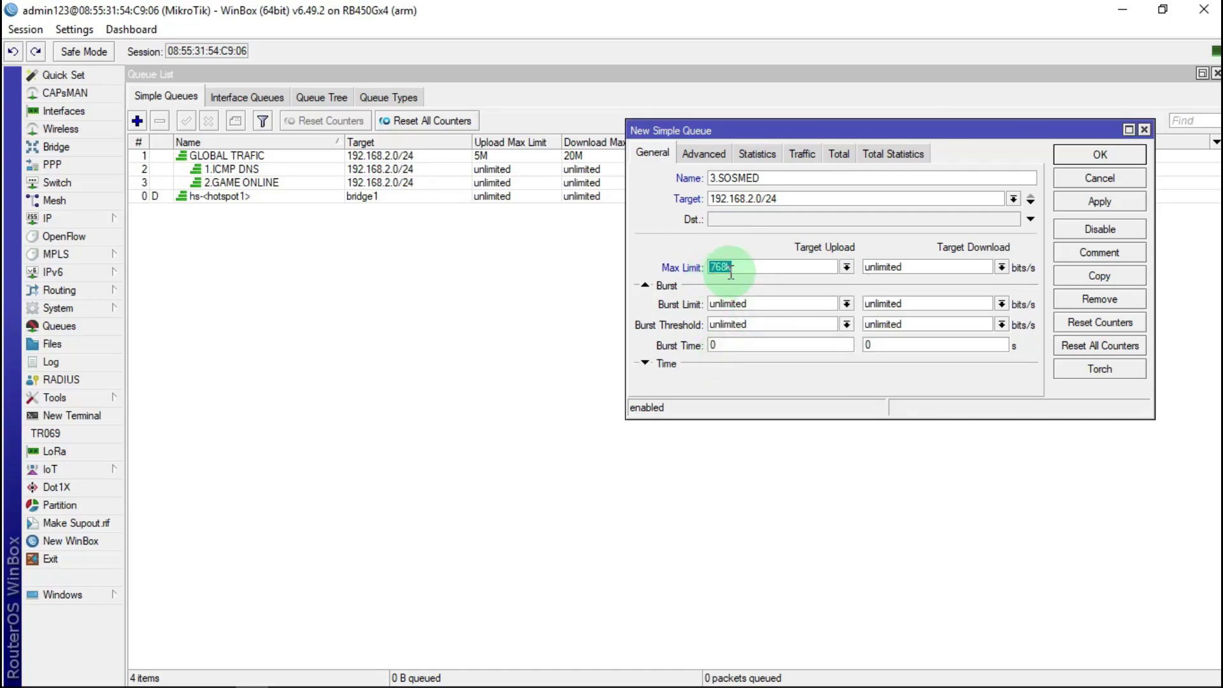
left_click(1002, 267)
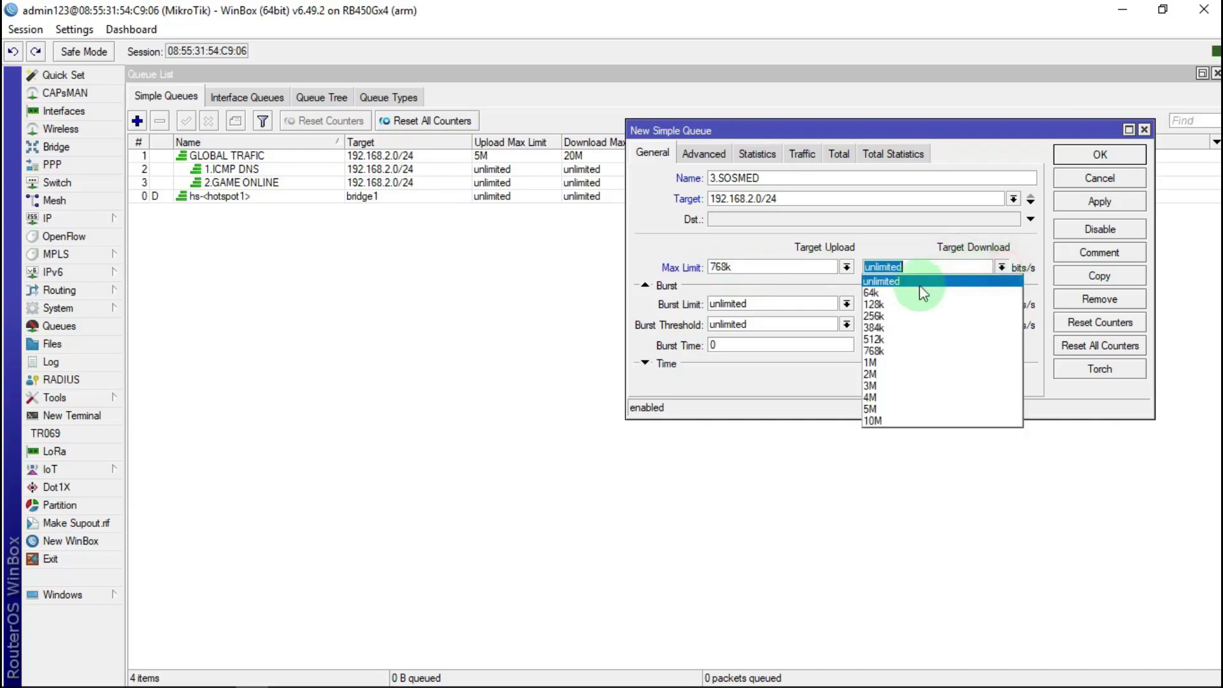
left_click(875, 362)
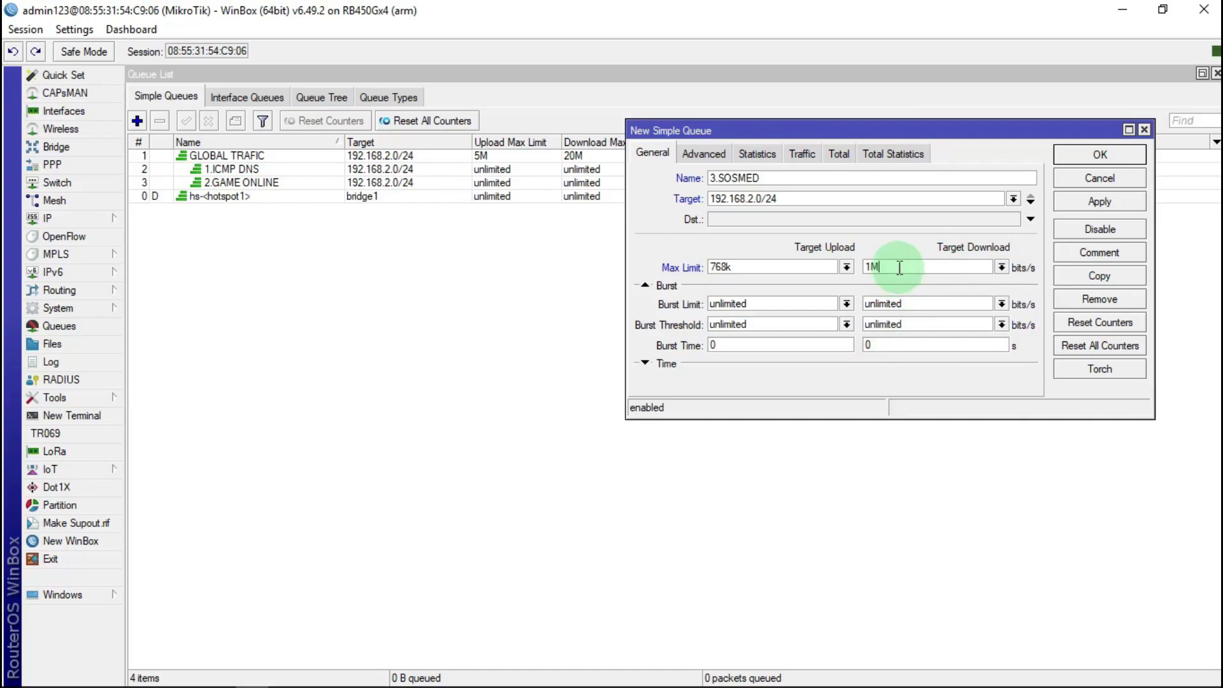
Step: Assign the packet marks paket sosmed dow and paket sosmed up to the 3.SOSMED queue
left_click(708, 153)
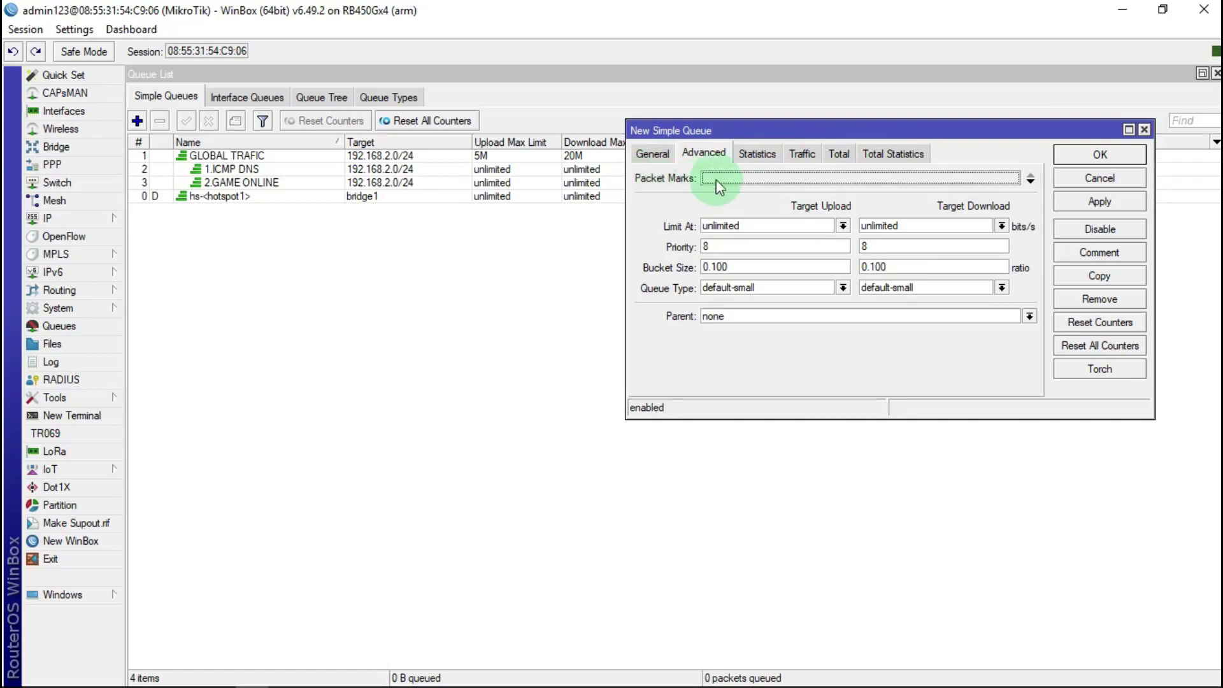
left_click(707, 178)
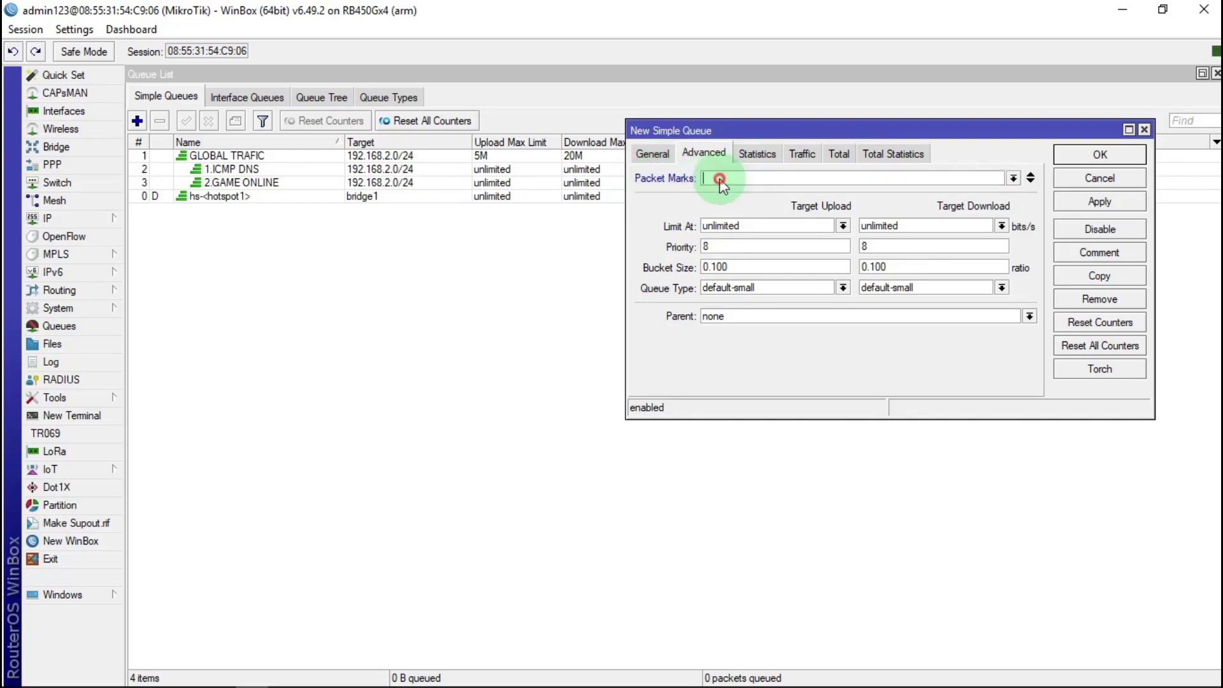
left_click(1013, 179)
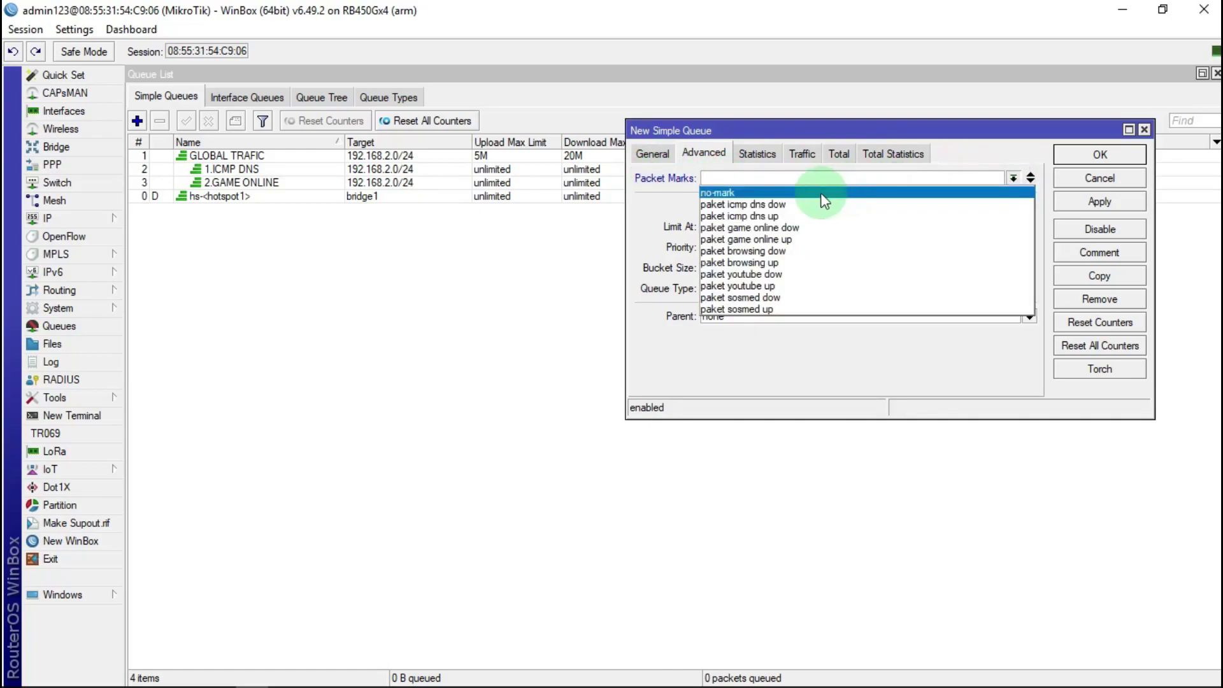
left_click(773, 298)
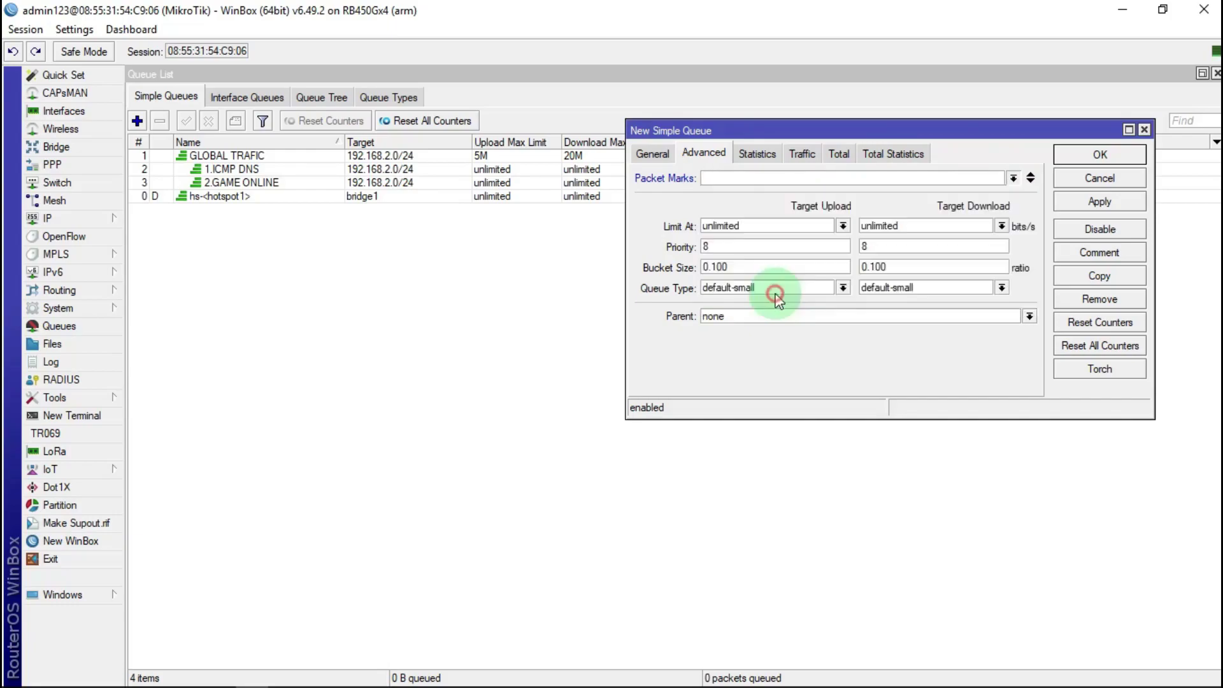
left_click(1031, 183)
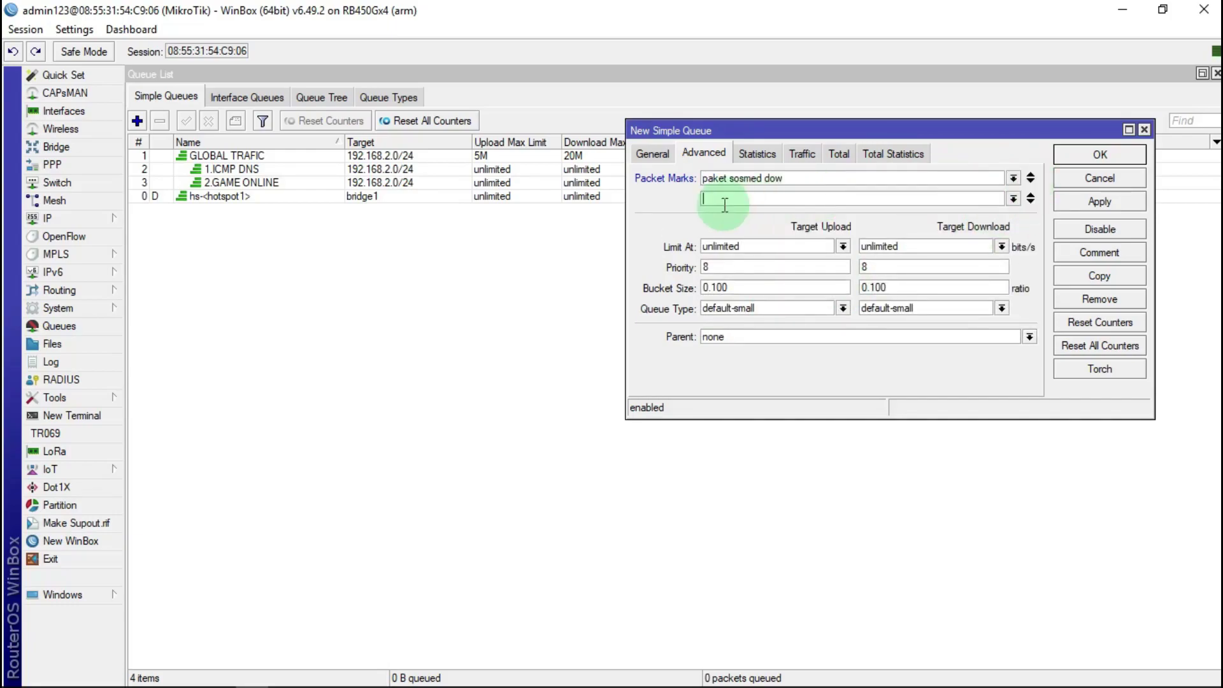
left_click(1014, 199)
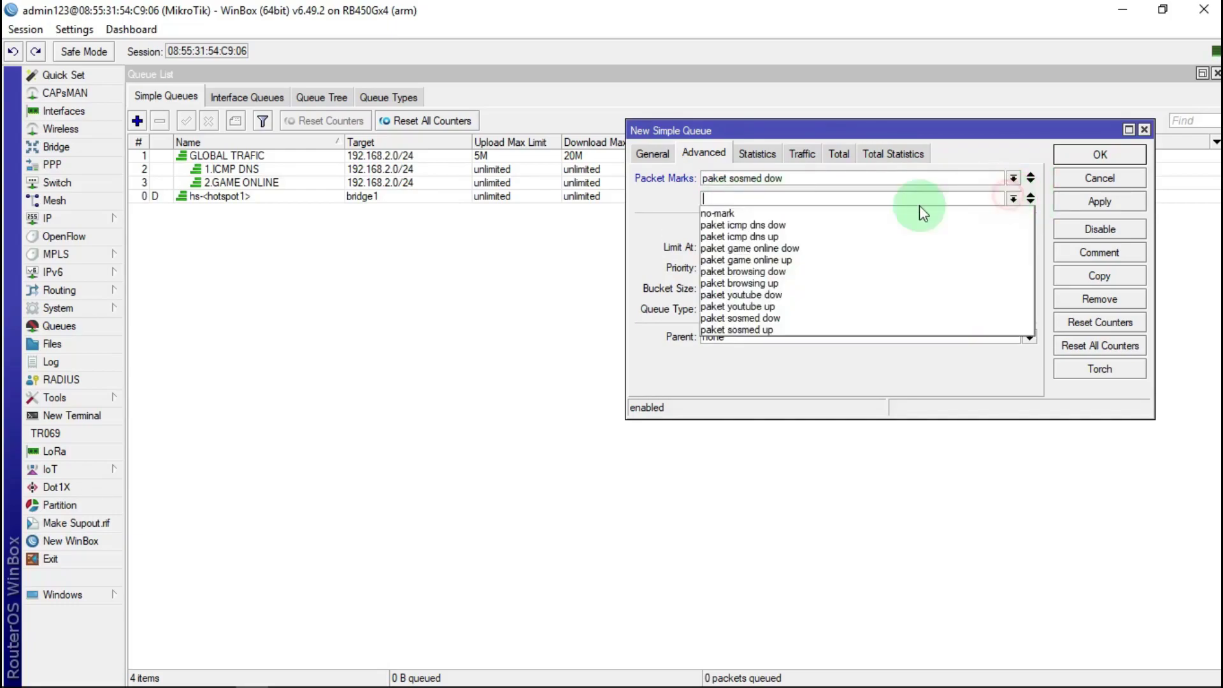
left_click(763, 327)
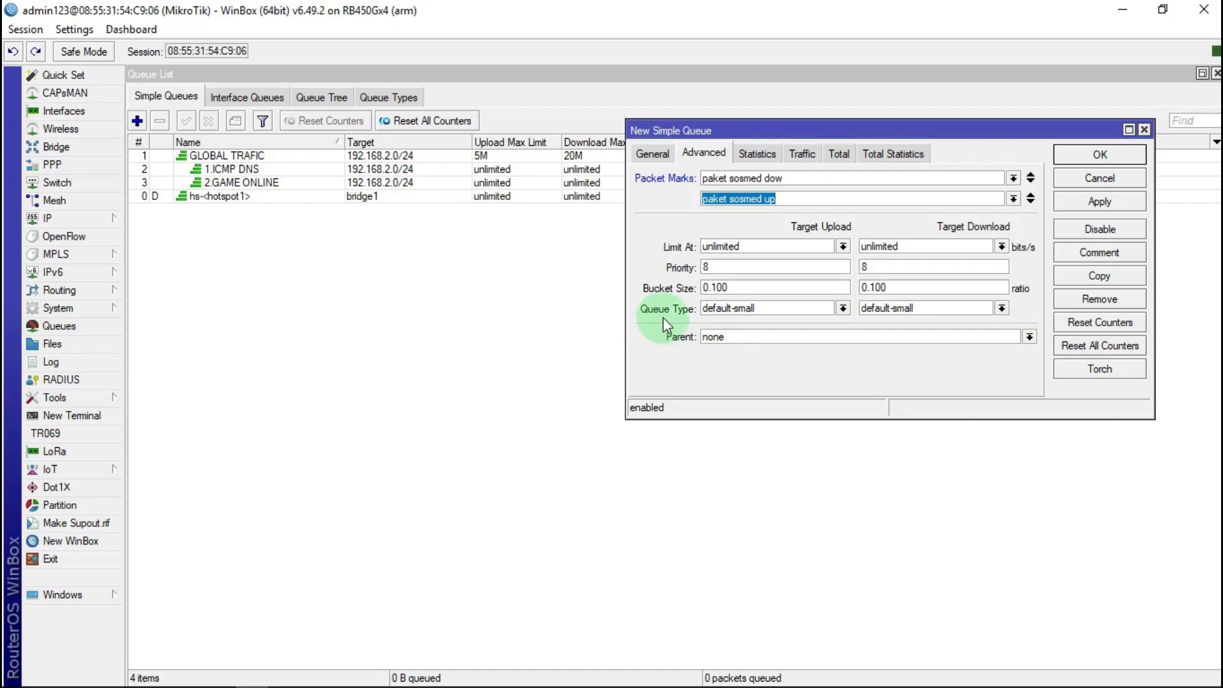
Step: Set the 3.SOSMED queue's types to pcq-upload-default for upload and pcq-download-default for download
left_click(842, 309)
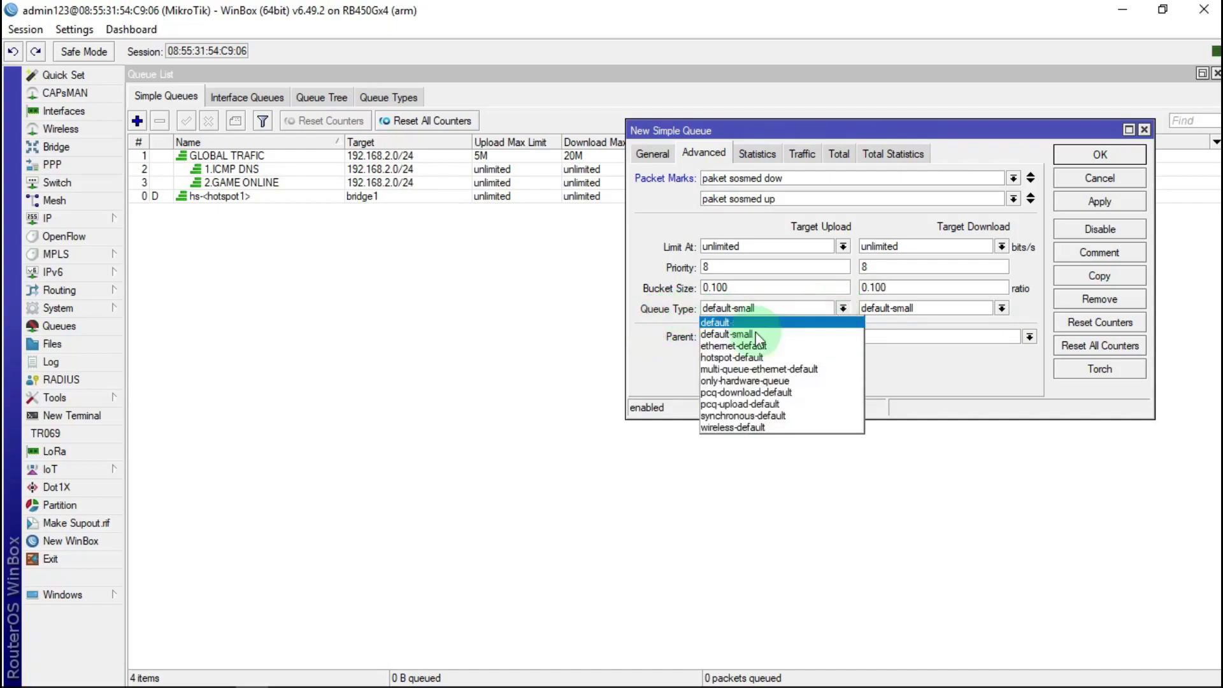
left_click(725, 404)
left_click(1001, 307)
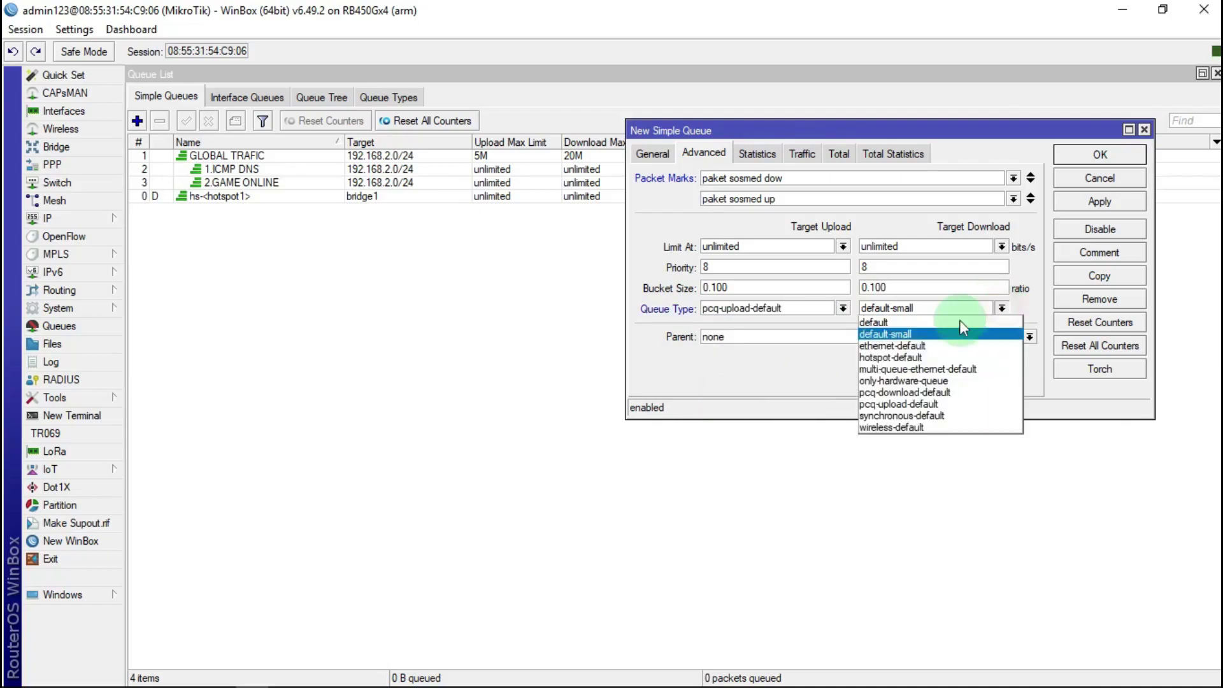
left_click(916, 392)
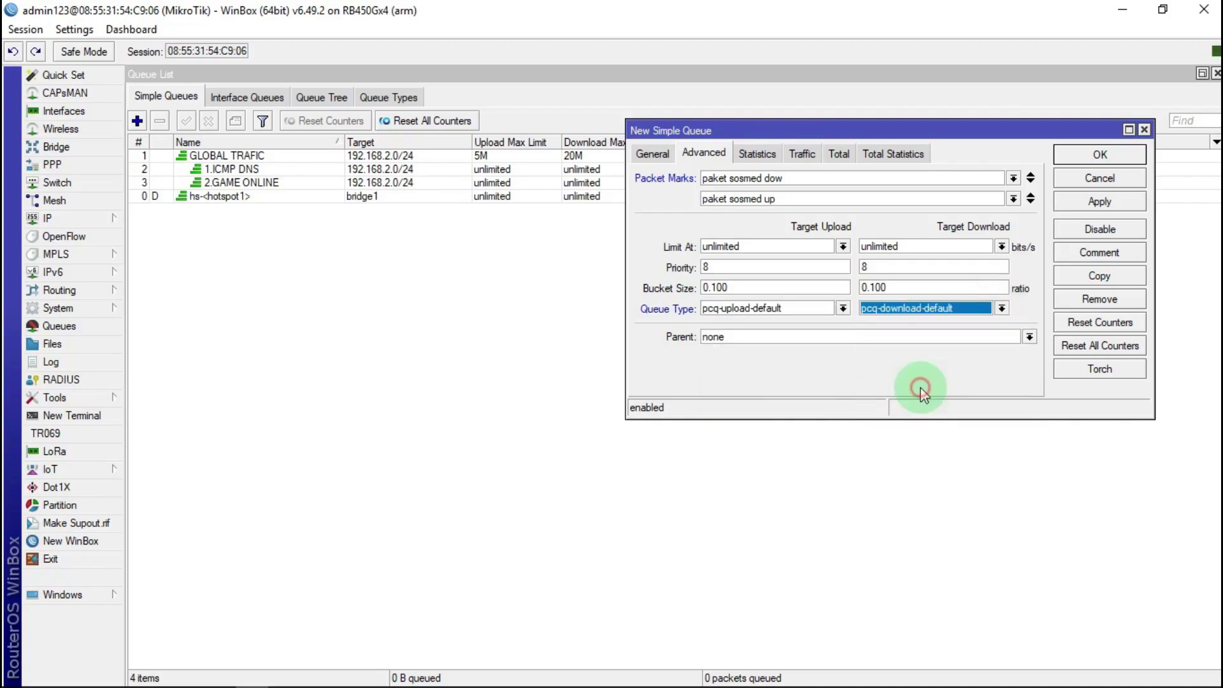
Step: Make GLOBAL TRAFIC the parent of the 3.SOSMED queue, review its general and advanced settings, and save it
left_click(1027, 337)
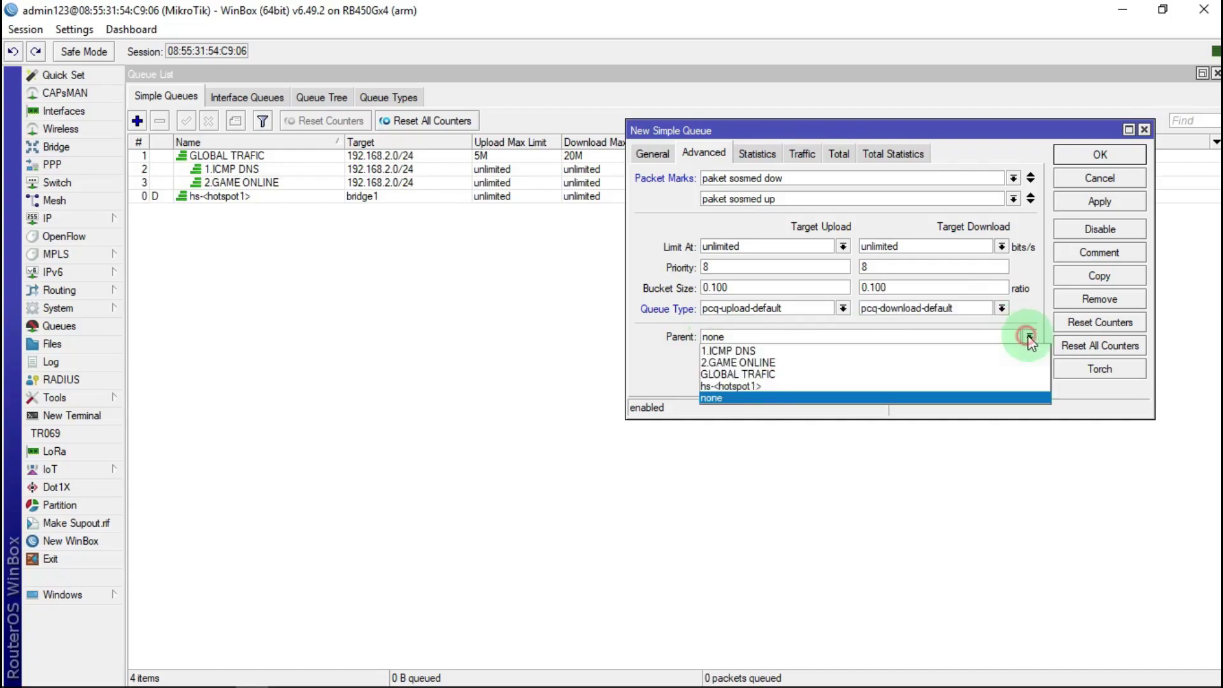
left_click(763, 376)
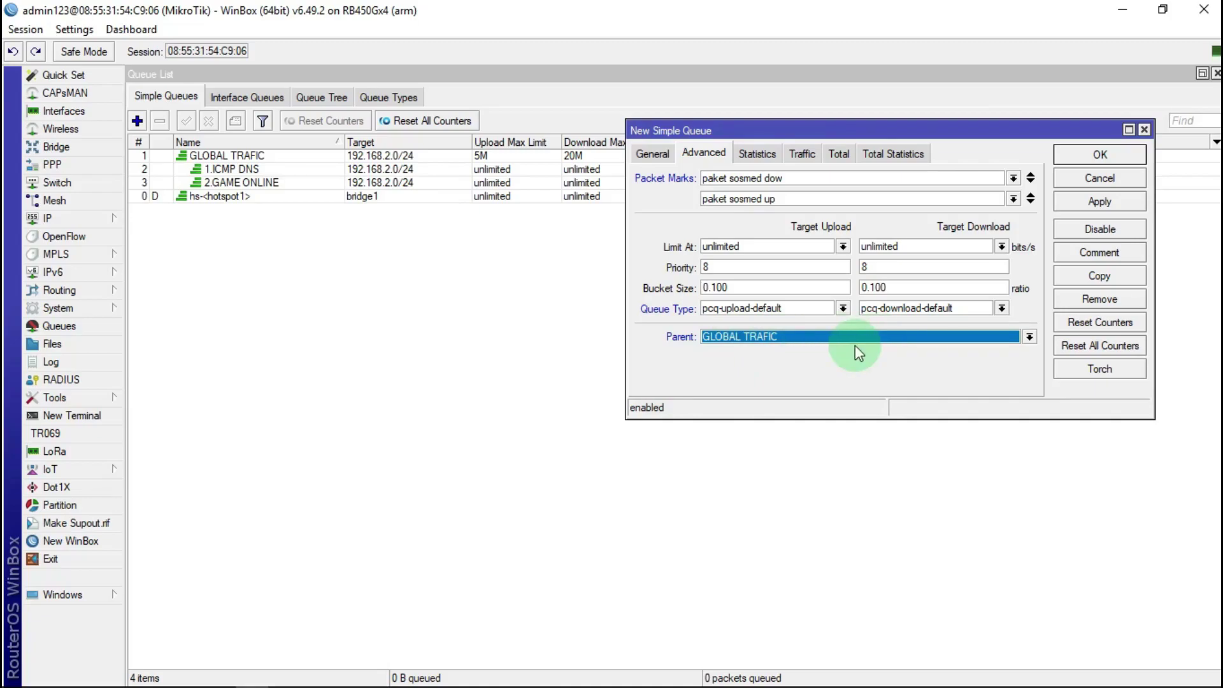
left_click(648, 159)
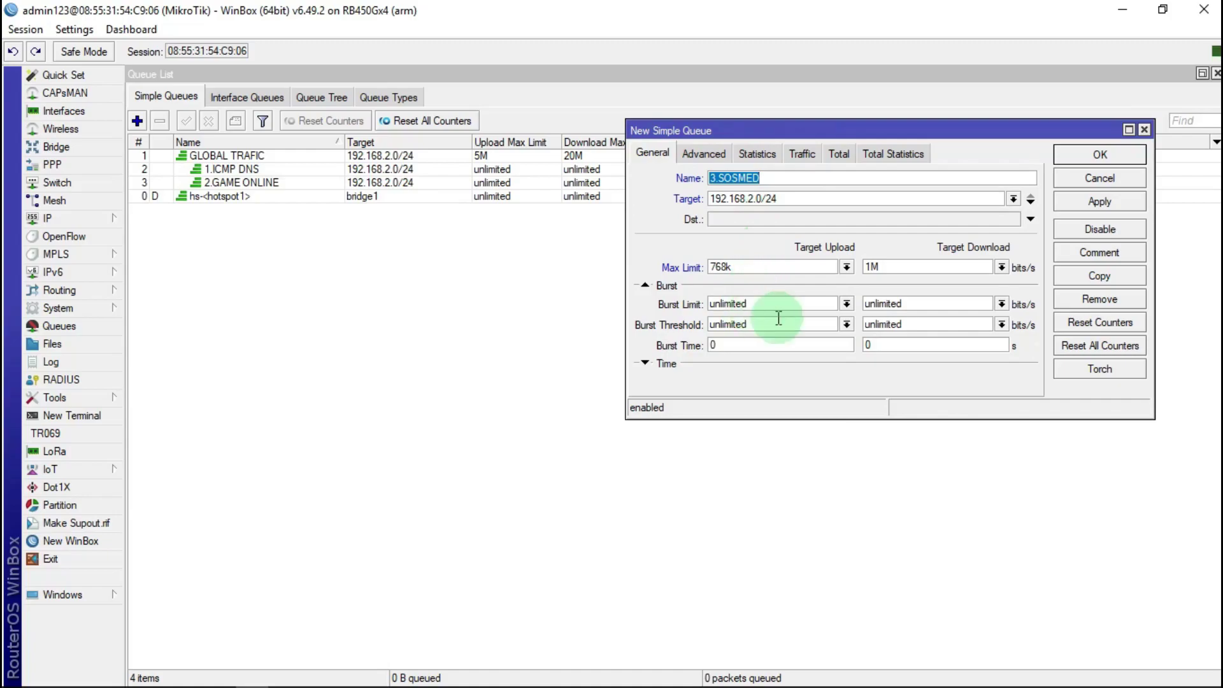
left_click(705, 154)
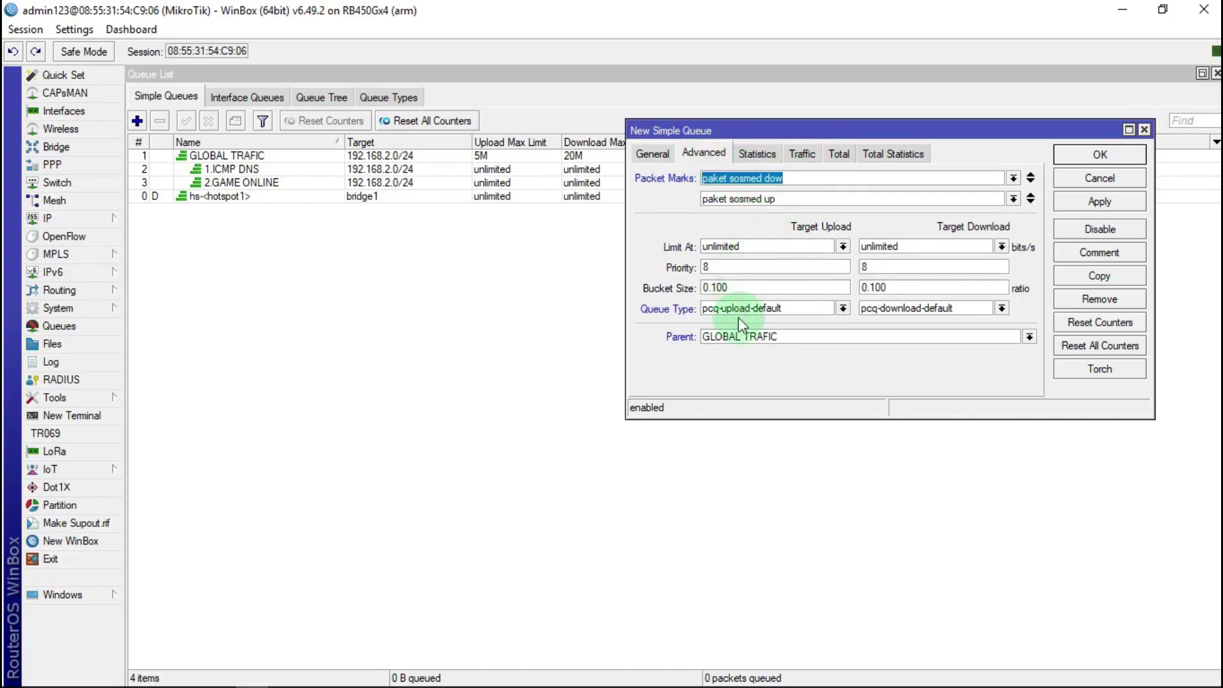
left_click(1100, 202)
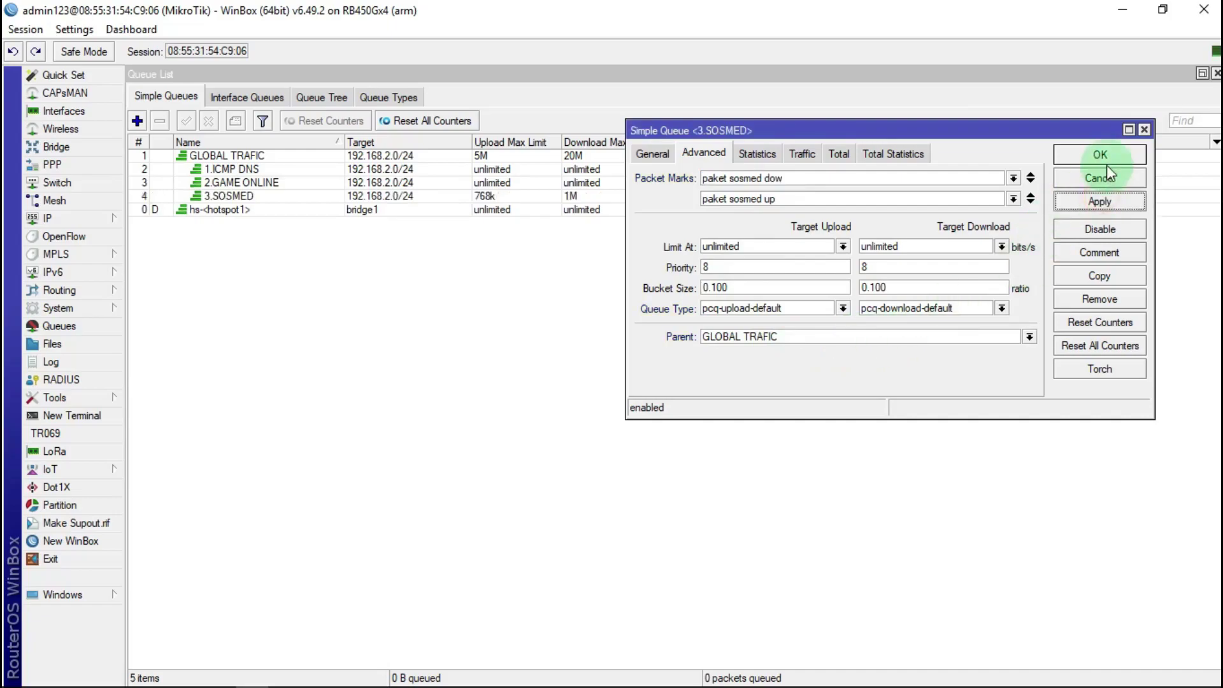
left_click(1108, 156)
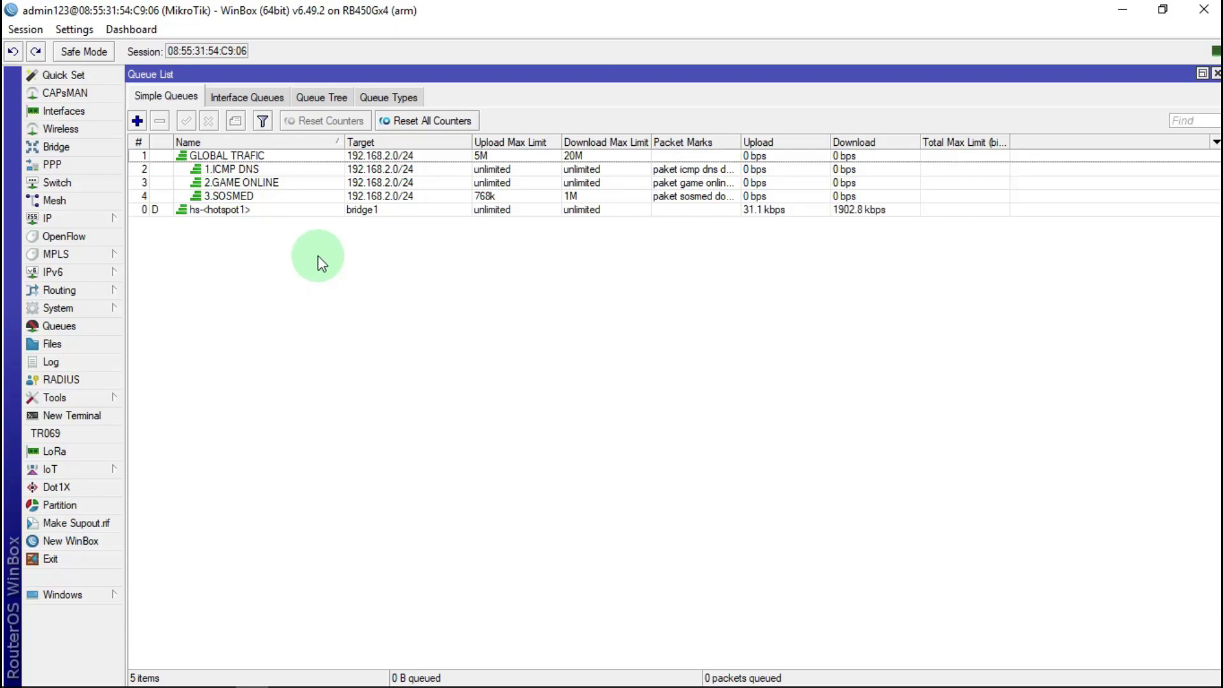
Step: Start a new simple queue named ALL TRAFIC YOUTUBE & BROWSING
left_click(137, 121)
left_click(648, 154)
double_click(754, 178)
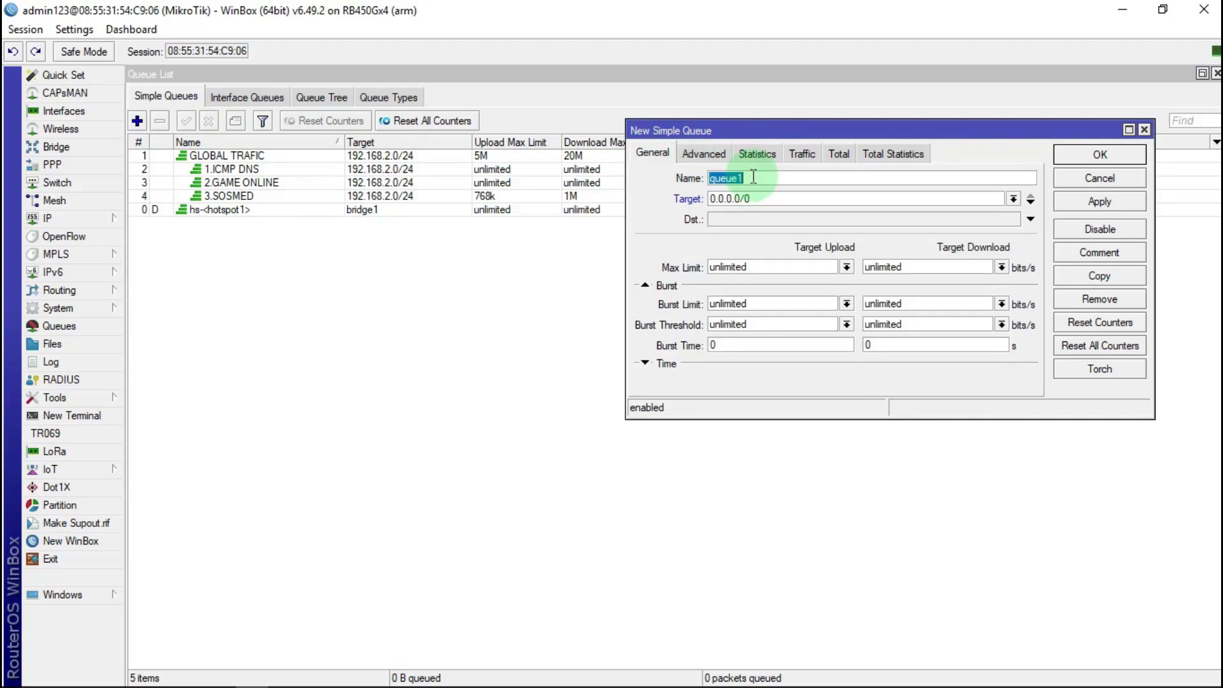
type("ALL TRAFIC YOUTUBE")
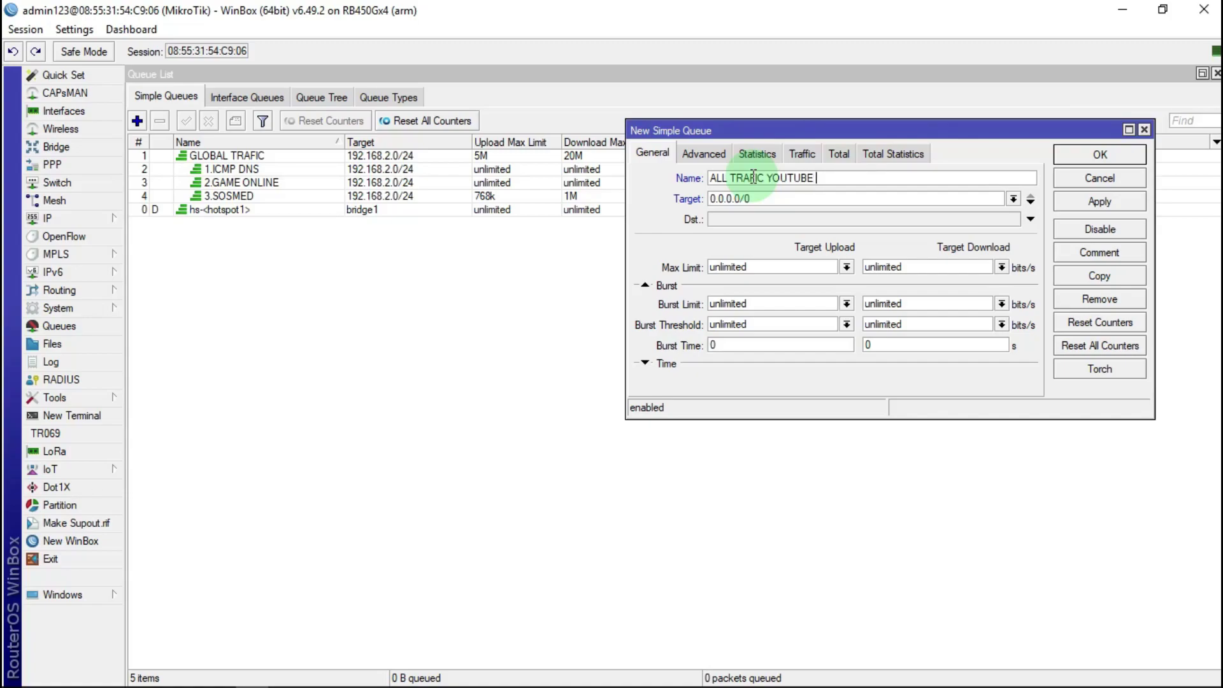
type(" & BROWSING")
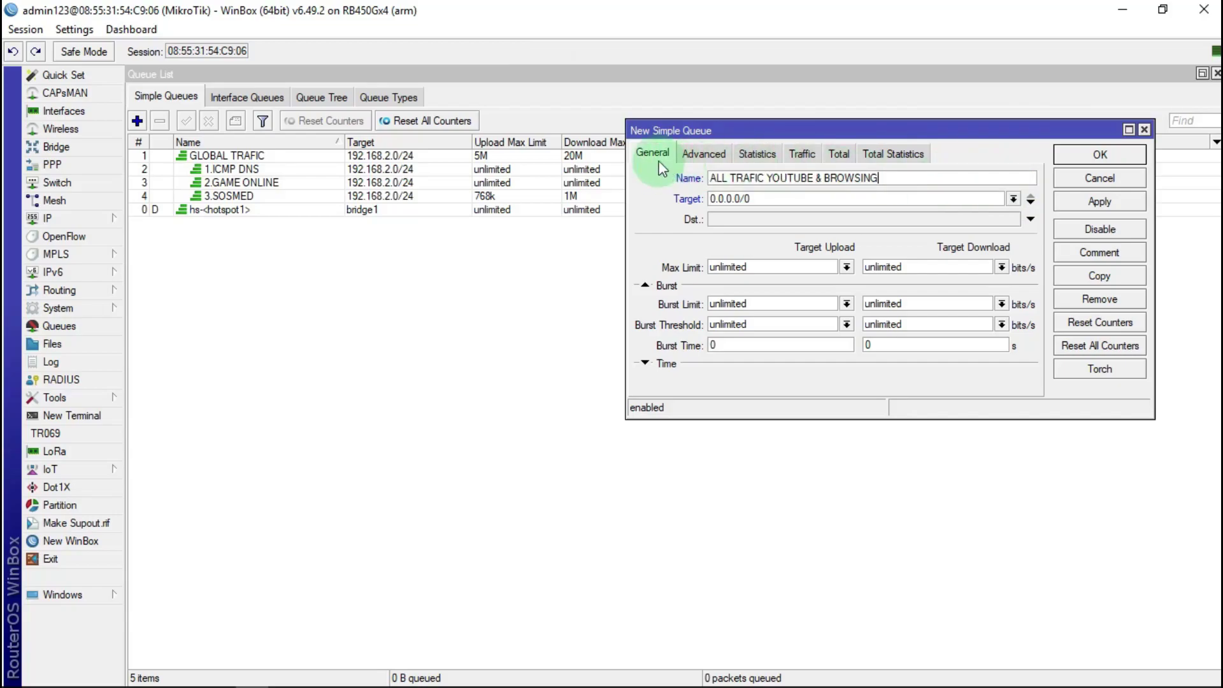
Step: Replace the target of the ALL TRAFIC YOUTUBE & BROWSING queue with the copied 192.168.2.0/24
left_click(903, 197)
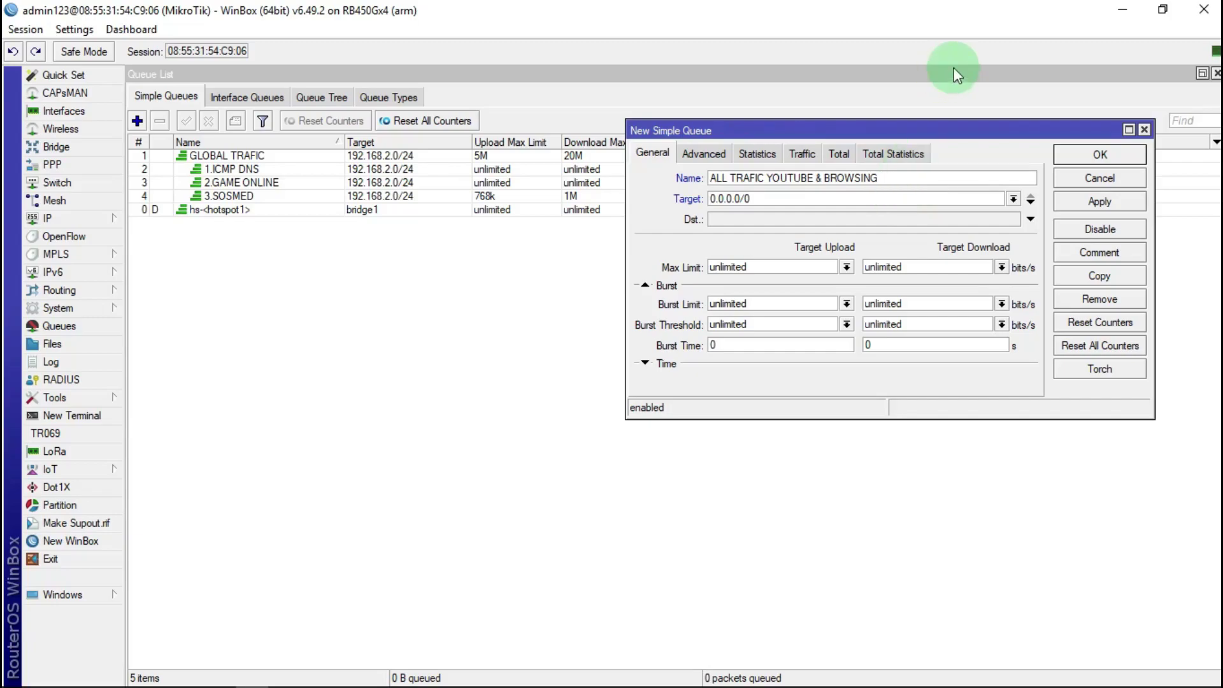
left_click(742, 200)
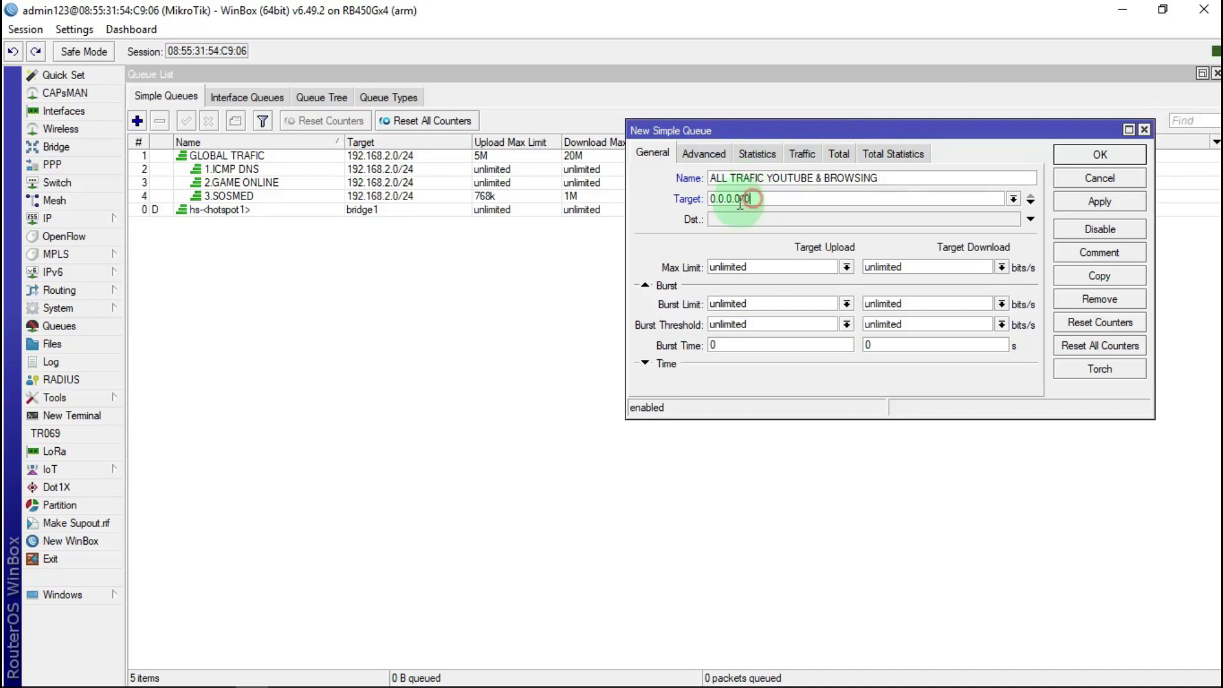
double_click(741, 199)
right_click(753, 199)
left_click(789, 249)
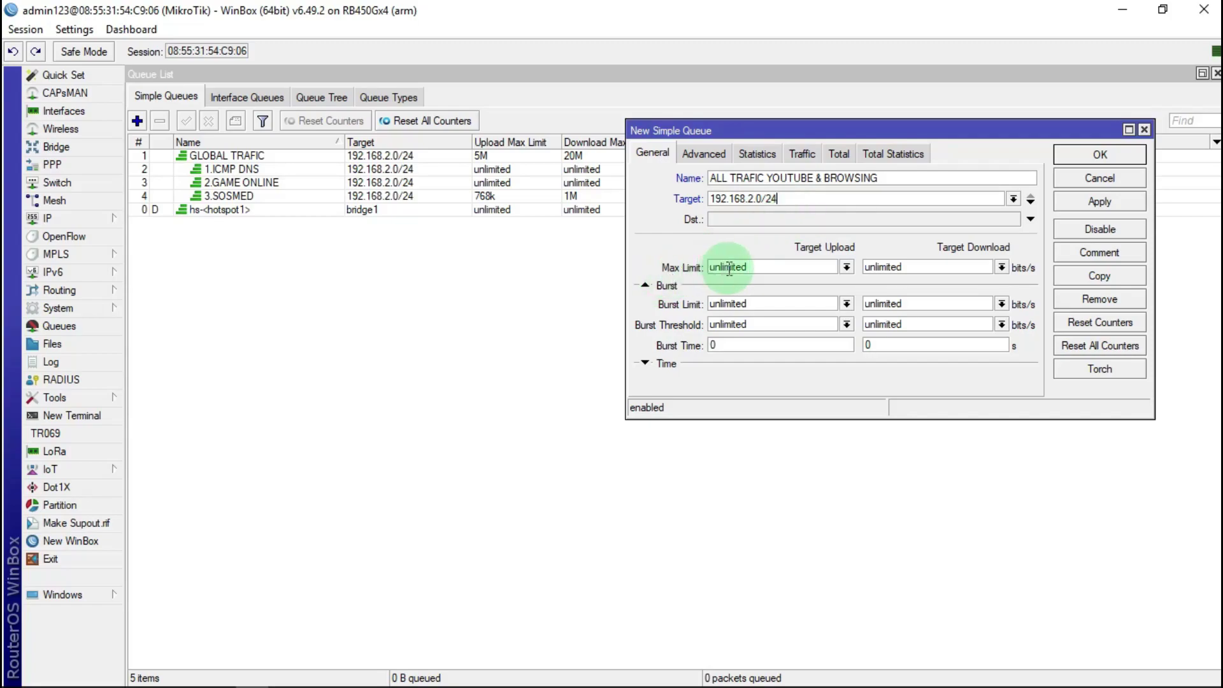
Step: Set the max limit of the ALL TRAFIC YOUTUBE & BROWSING queue to 3M for upload and 10M for download
left_click(847, 268)
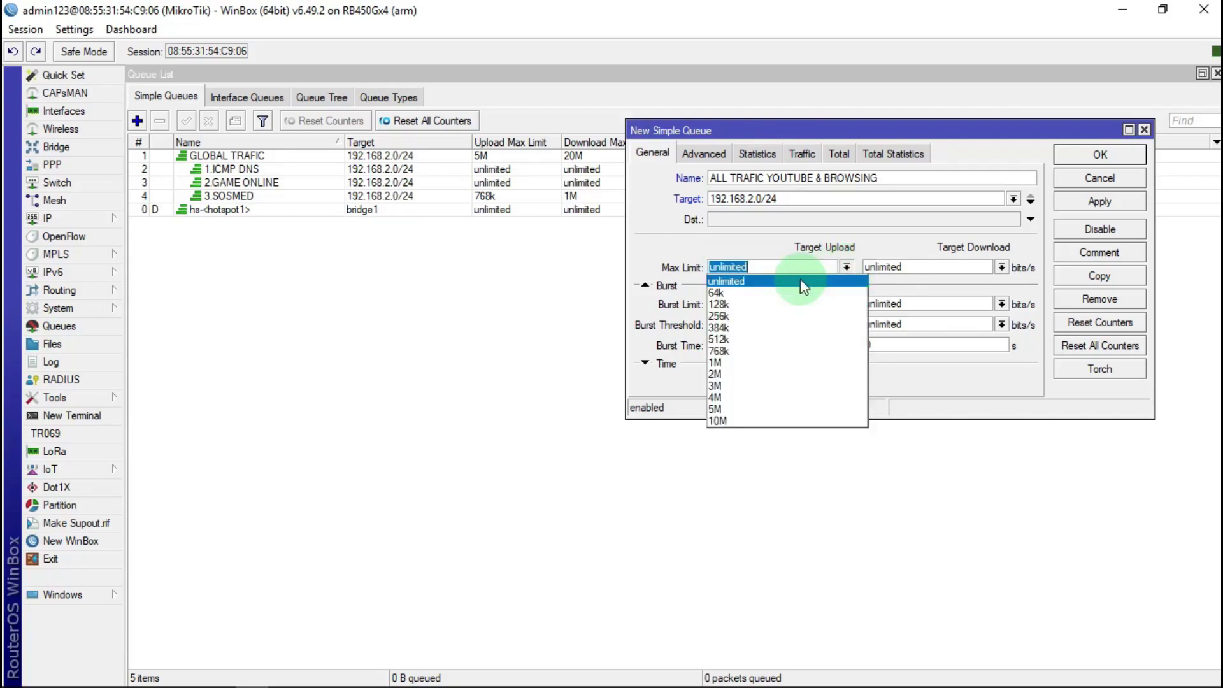
left_click(715, 384)
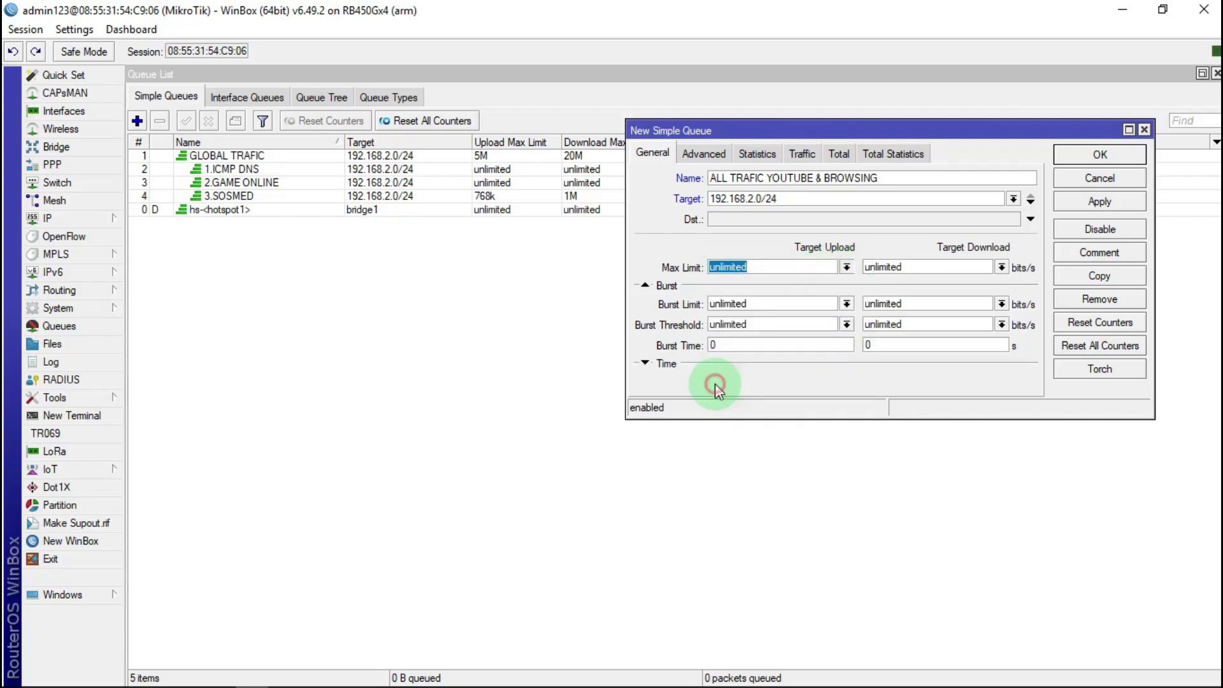
type("3M")
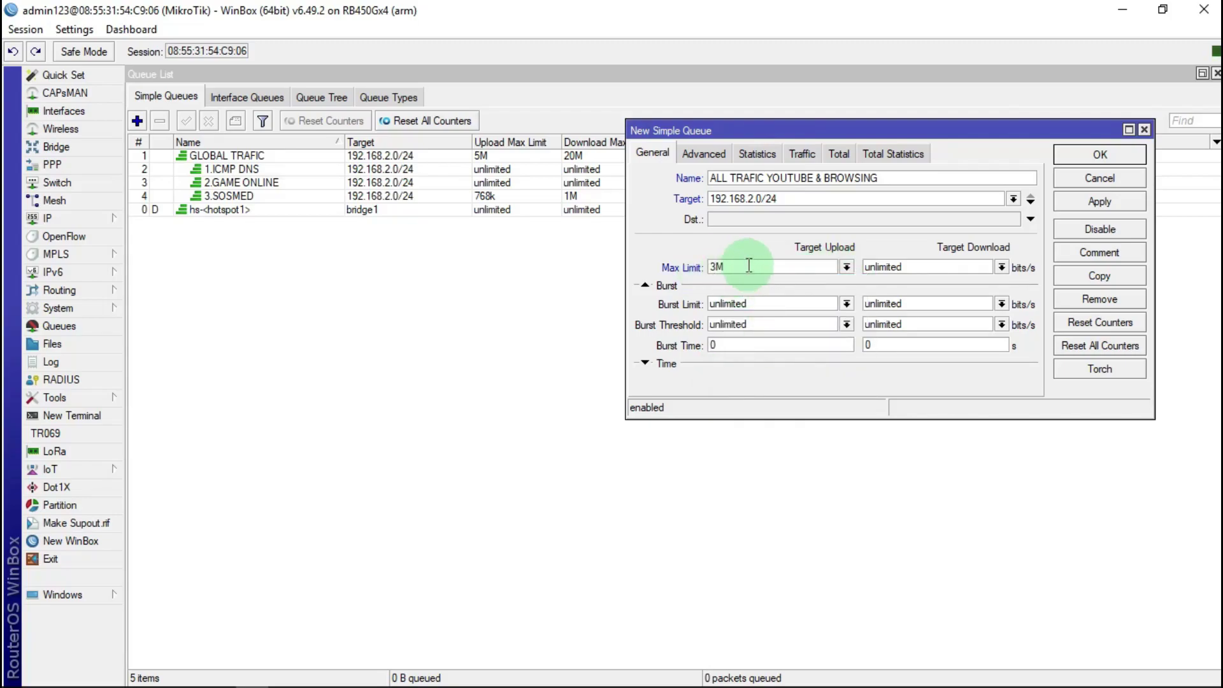
left_click(1001, 268)
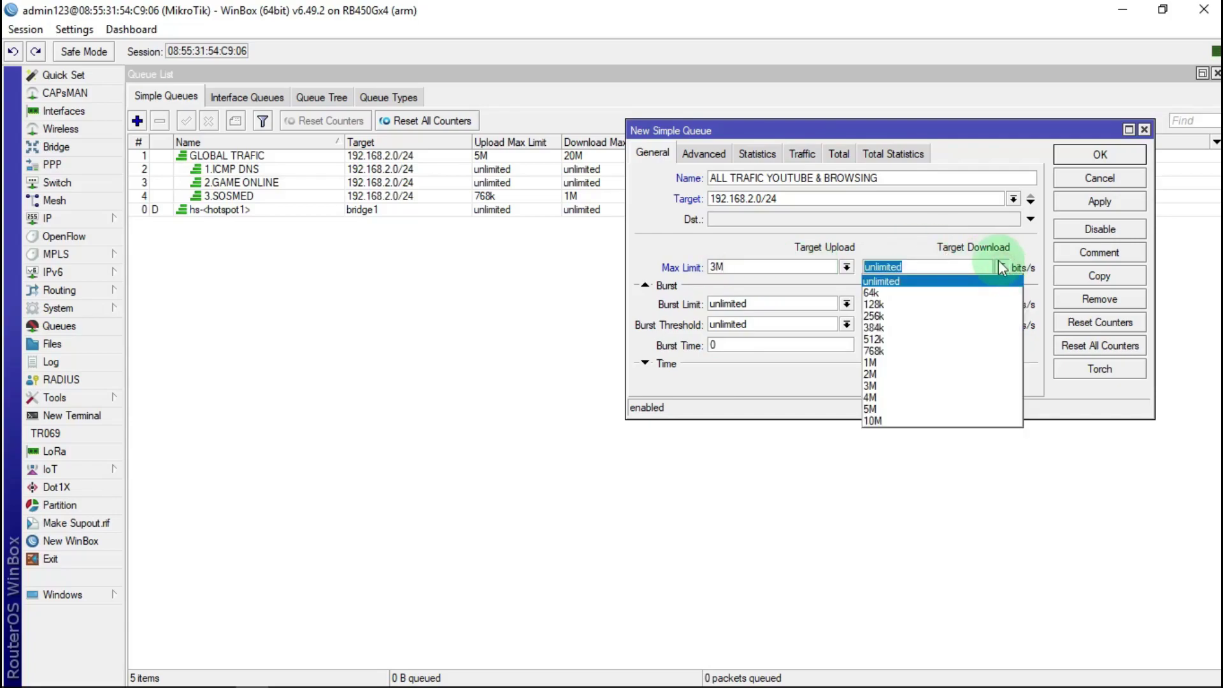
left_click(872, 417)
left_click(905, 266)
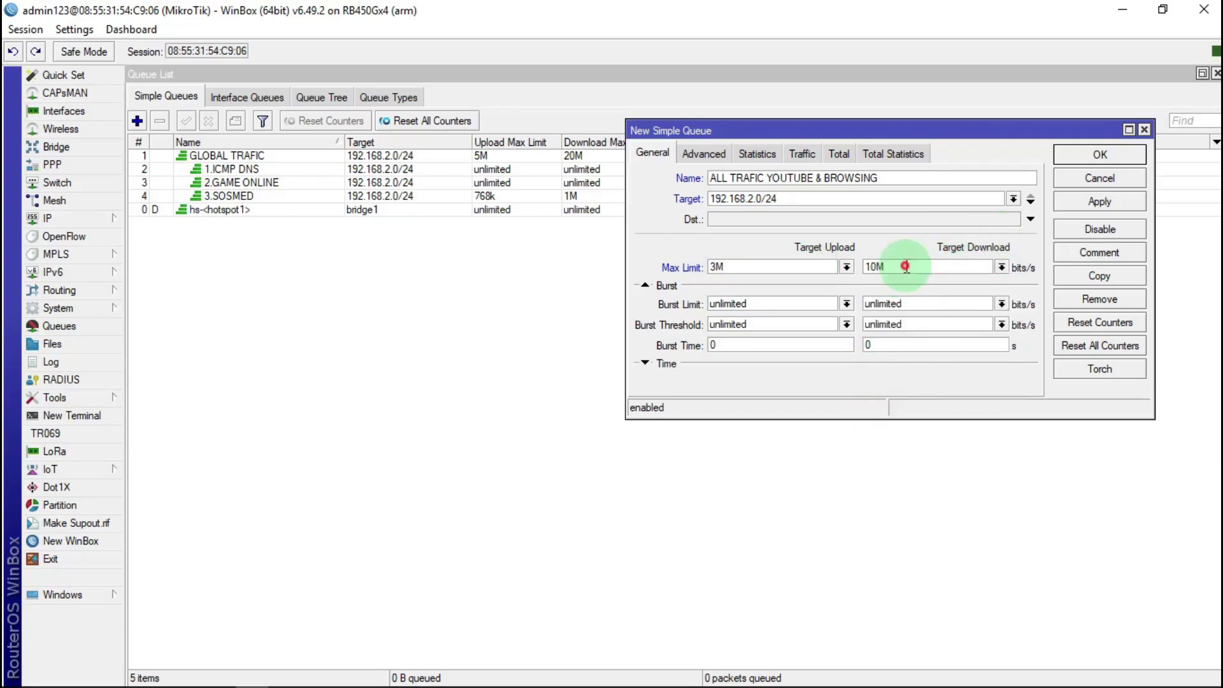
Step: Make GLOBAL TRAFIC the parent of the ALL TRAFIC YOUTUBE & BROWSING queue, leaving its packet marks empty
left_click(705, 151)
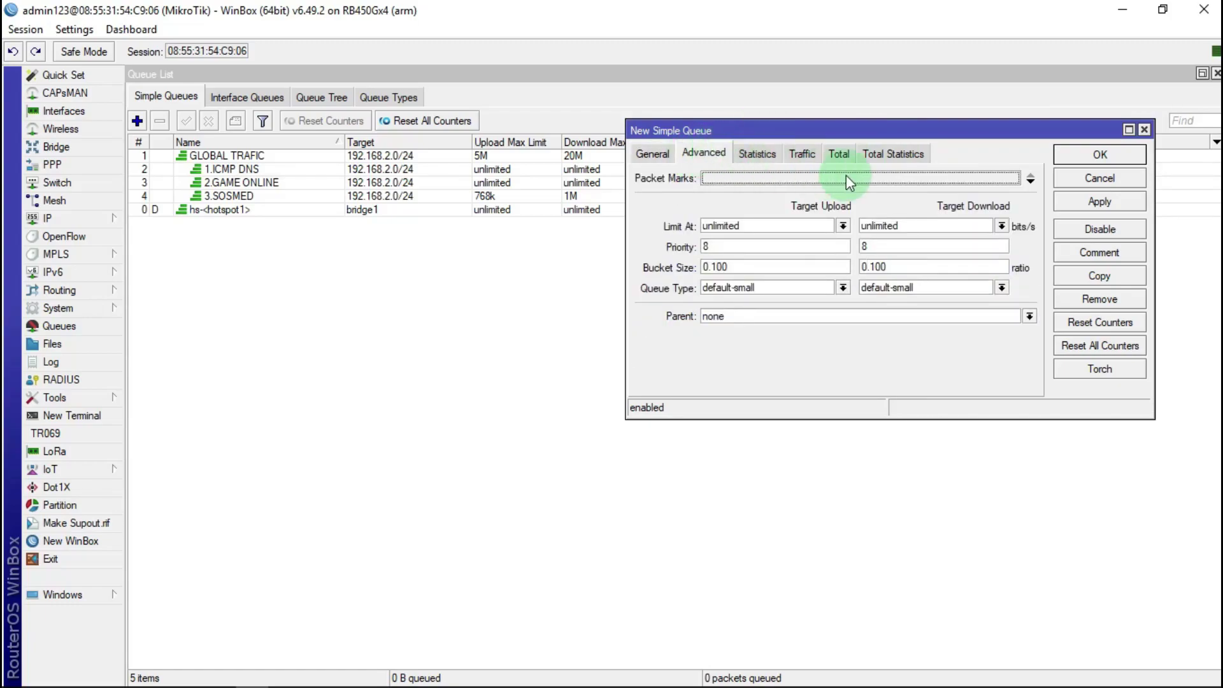
left_click(681, 179)
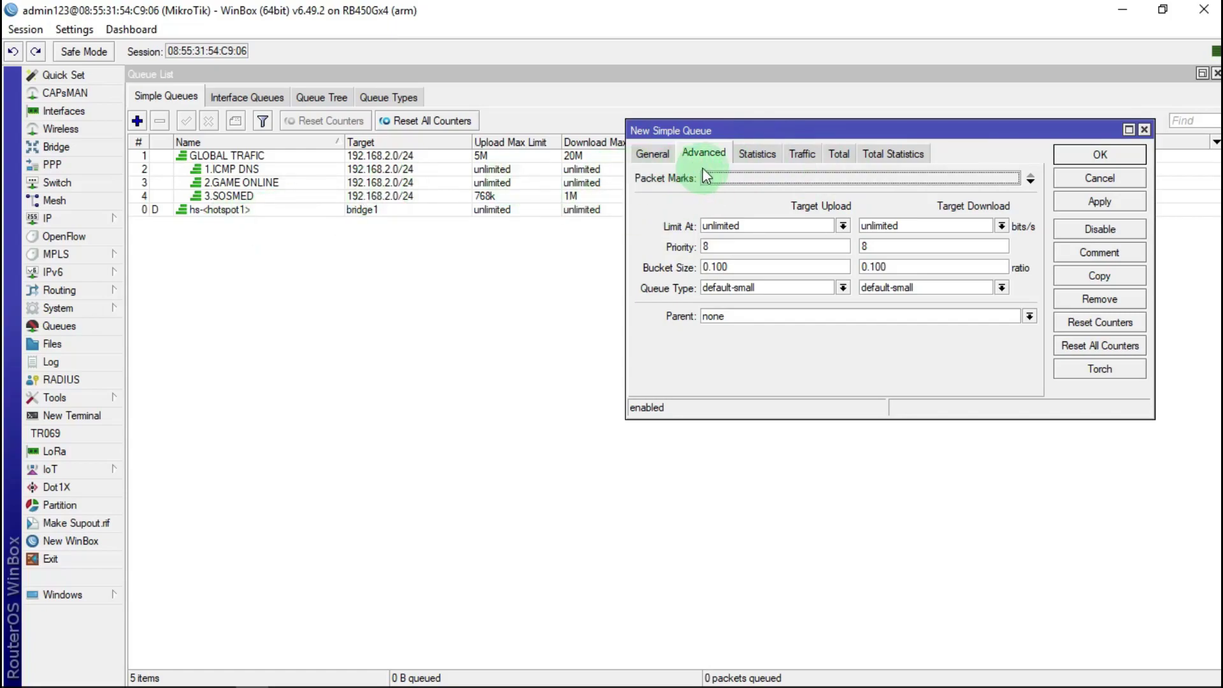
left_click(760, 190)
left_click(1030, 317)
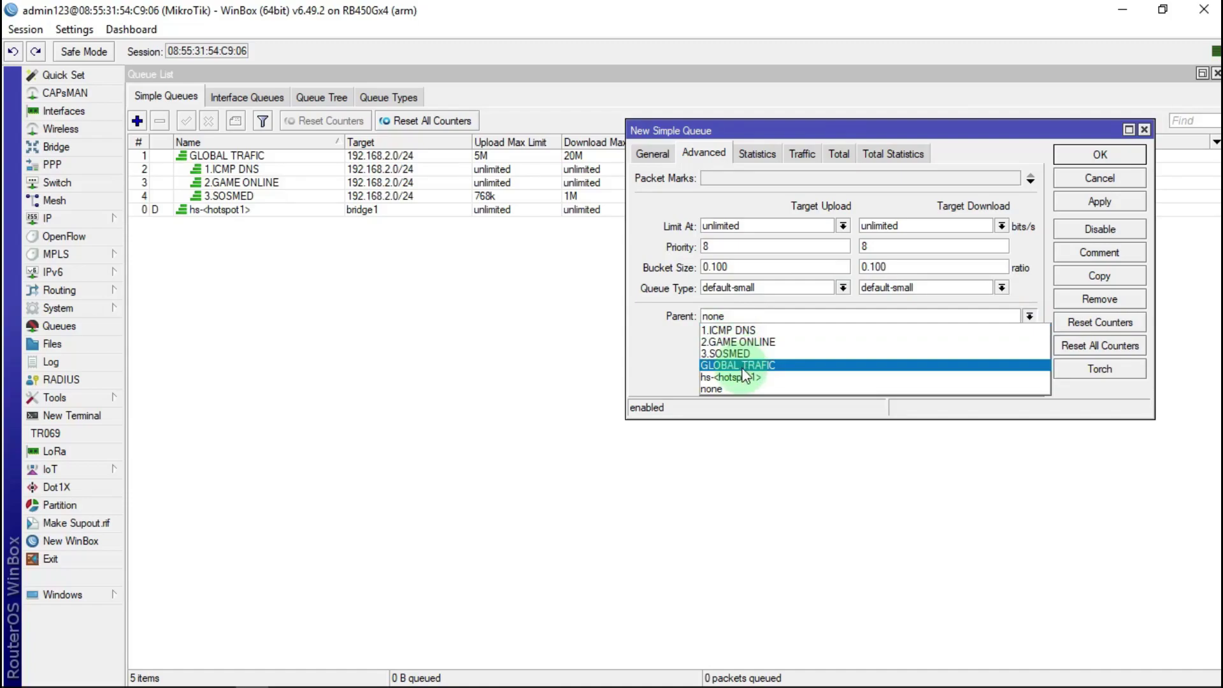
left_click(743, 365)
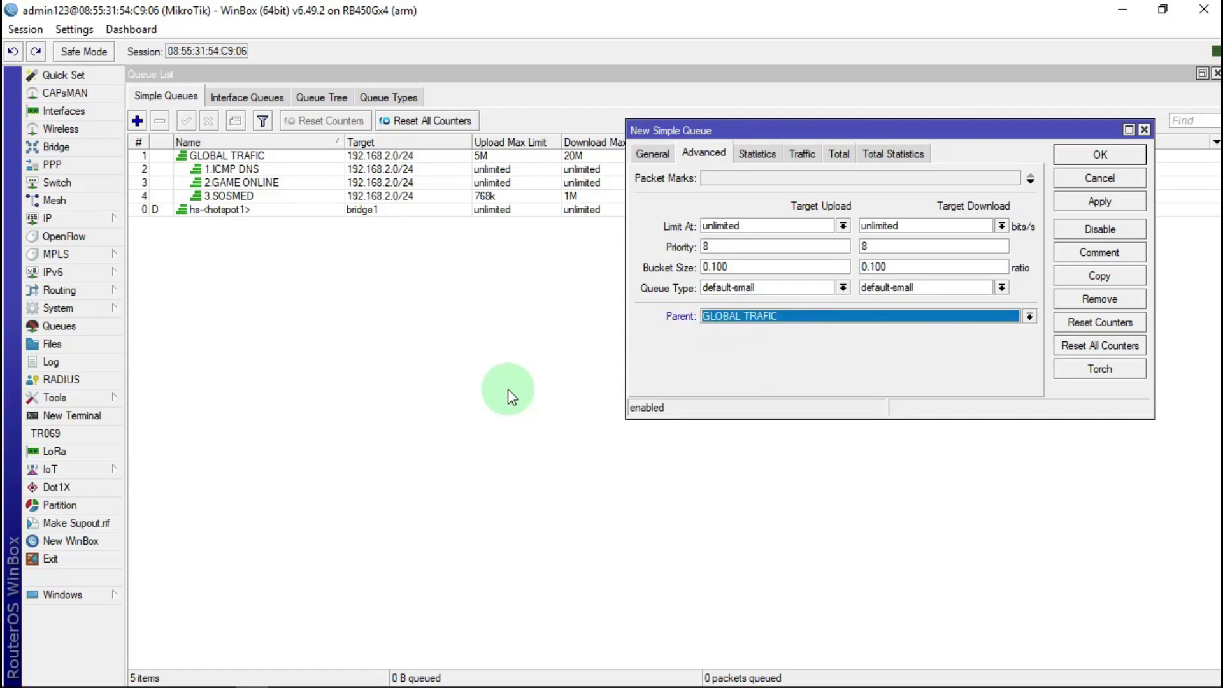
Step: Set the queue types to pcq-upload-default for upload and pcq-download-default for download, and save the ALL TRAFIC YOUTUBE & BROWSING queue
left_click(670, 294)
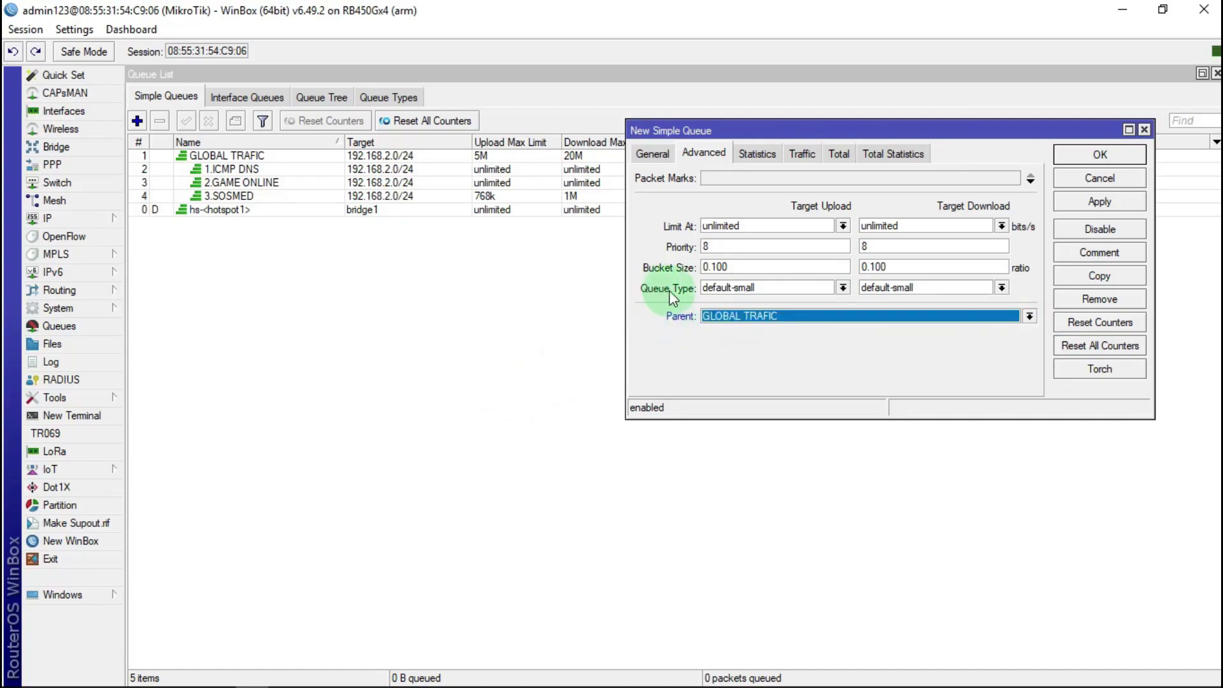
left_click(844, 288)
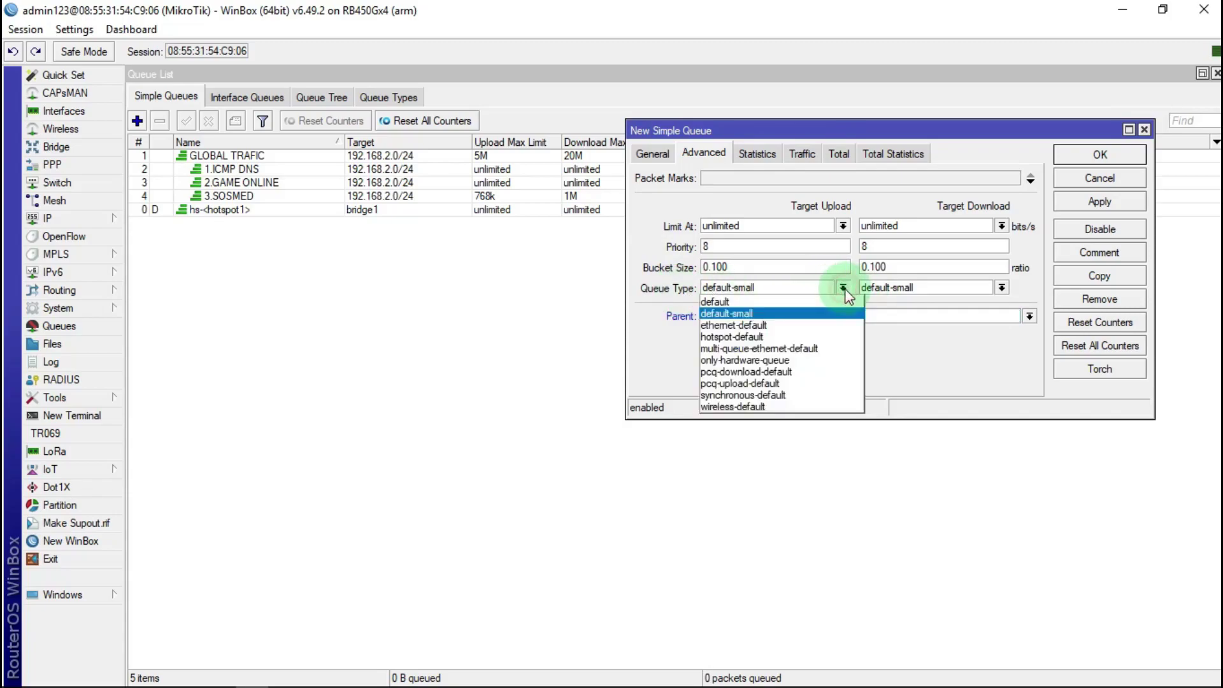
left_click(735, 384)
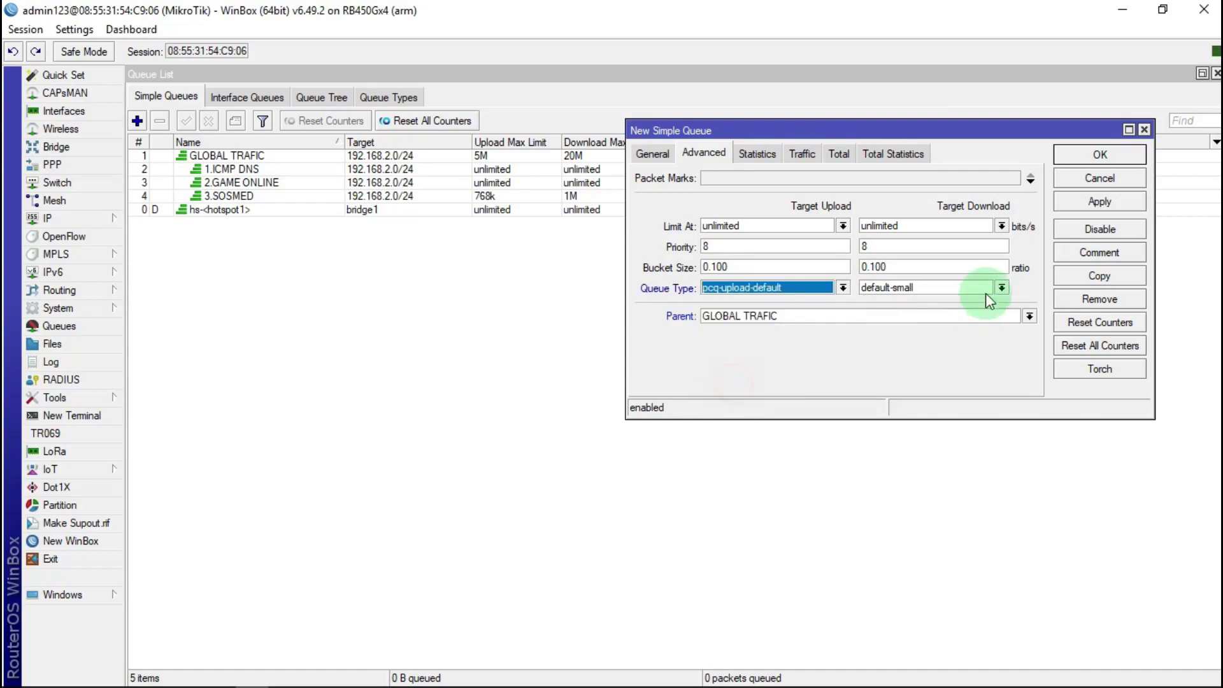
left_click(1002, 288)
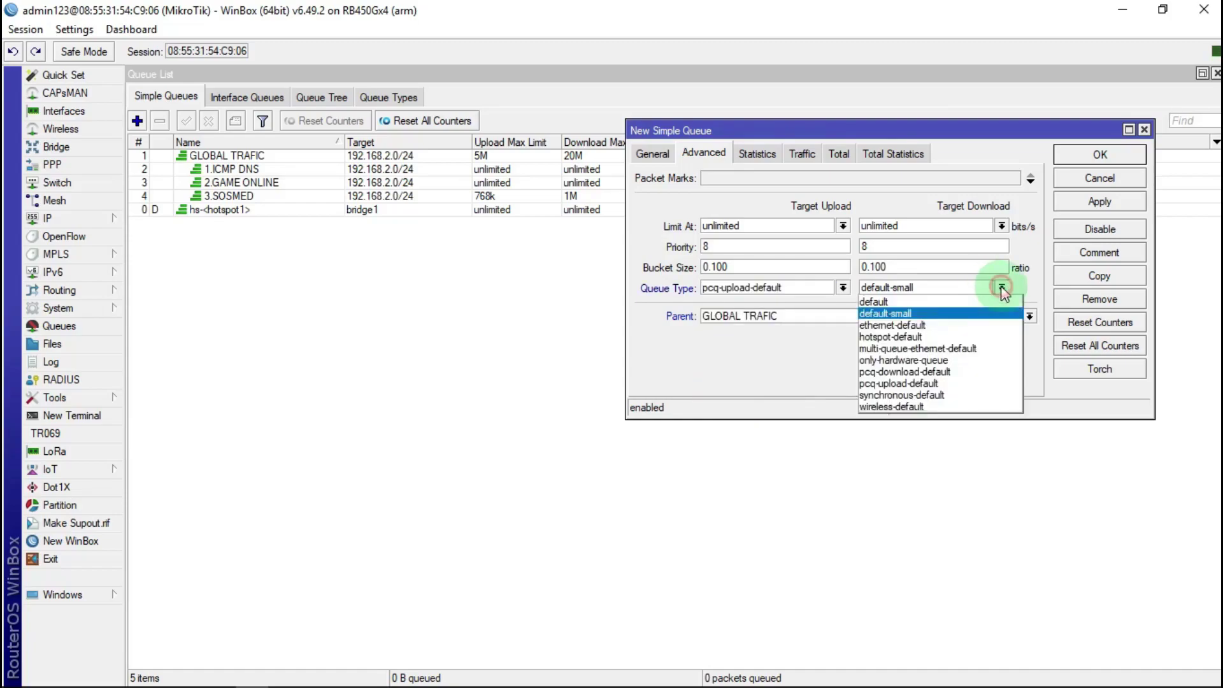
left_click(888, 373)
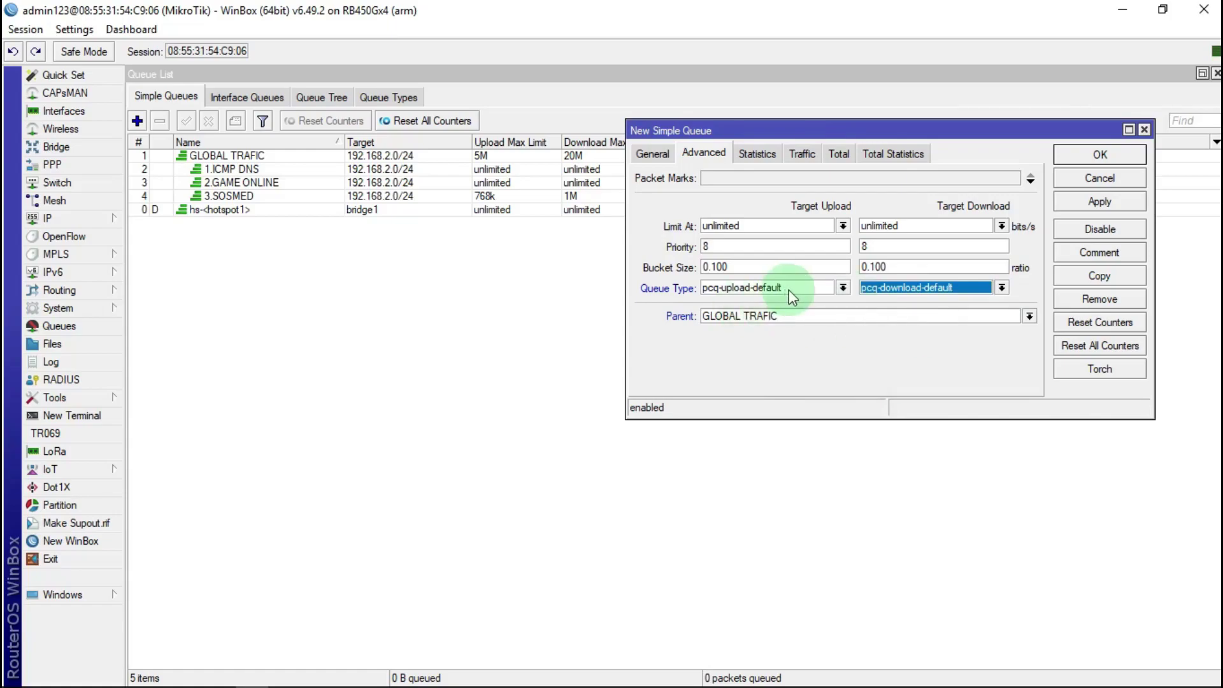
left_click(1113, 191)
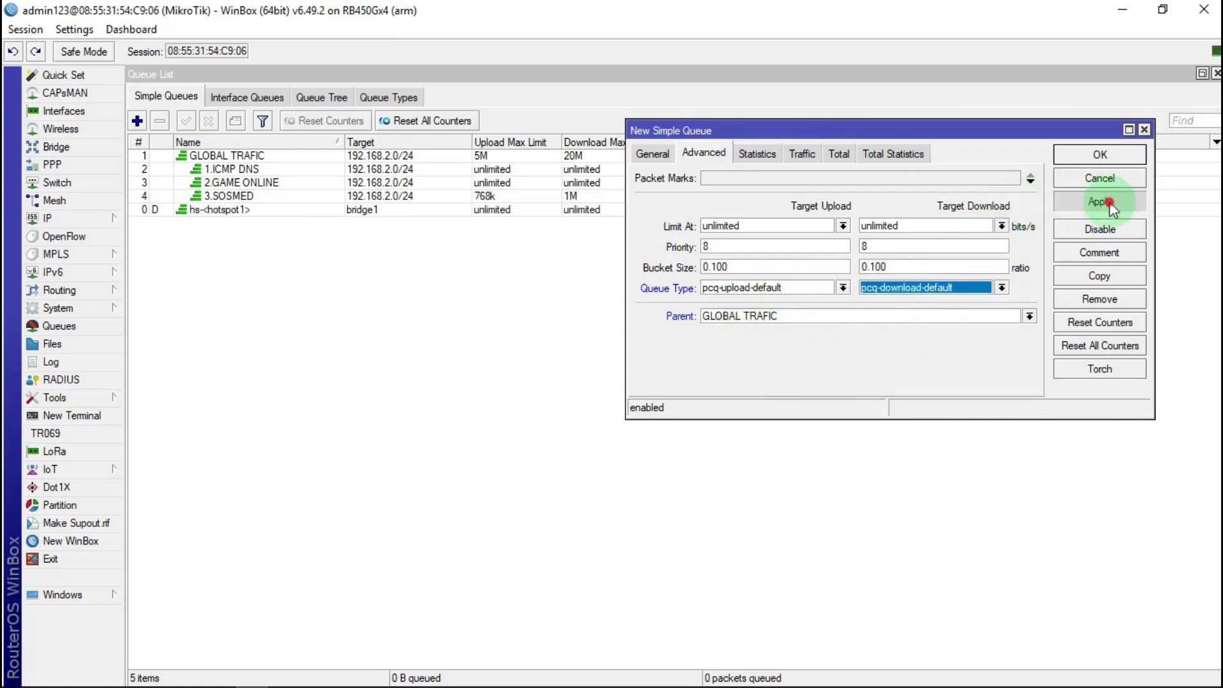
left_click(1117, 155)
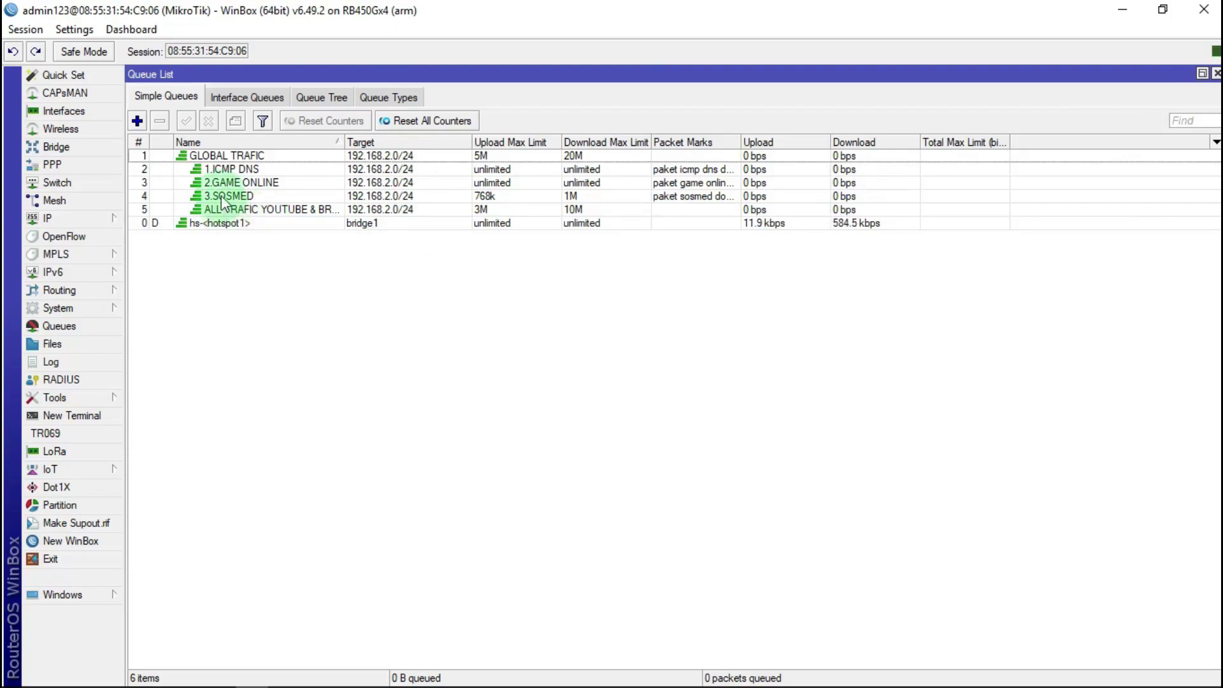
Step: Add a new simple queue named 1.BROWSING and replace its target with the copied 192.168.2.0/24
left_click(139, 121)
left_click(666, 155)
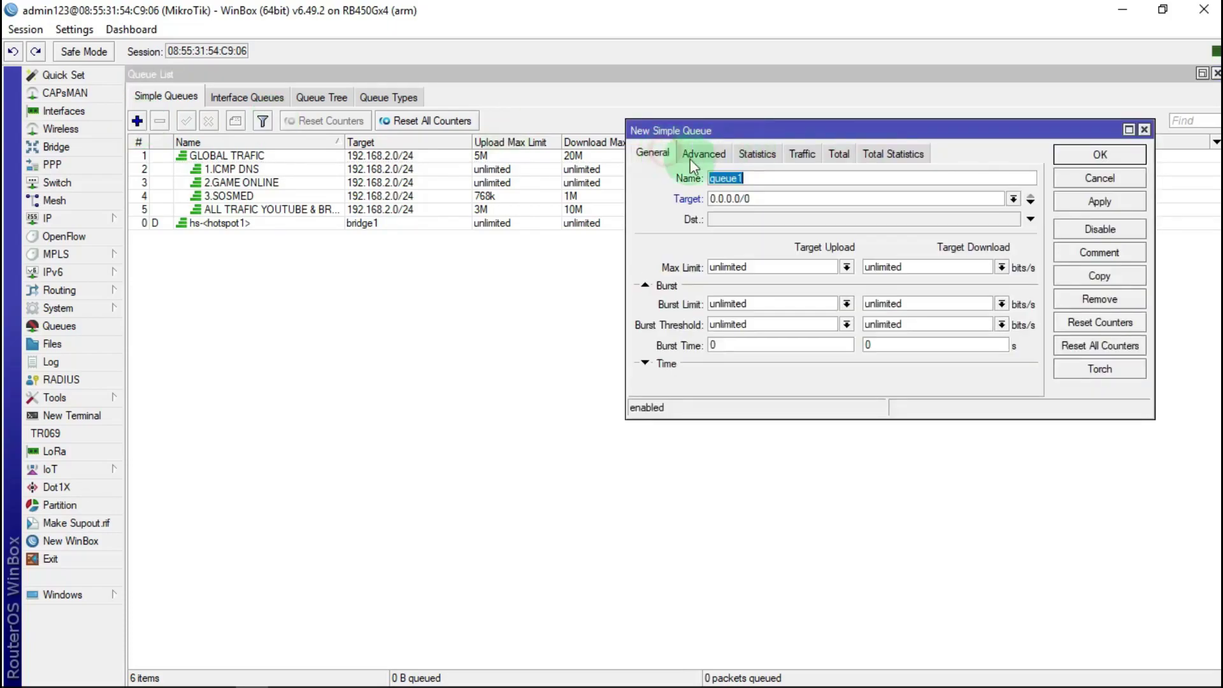
double_click(767, 180)
type("1")
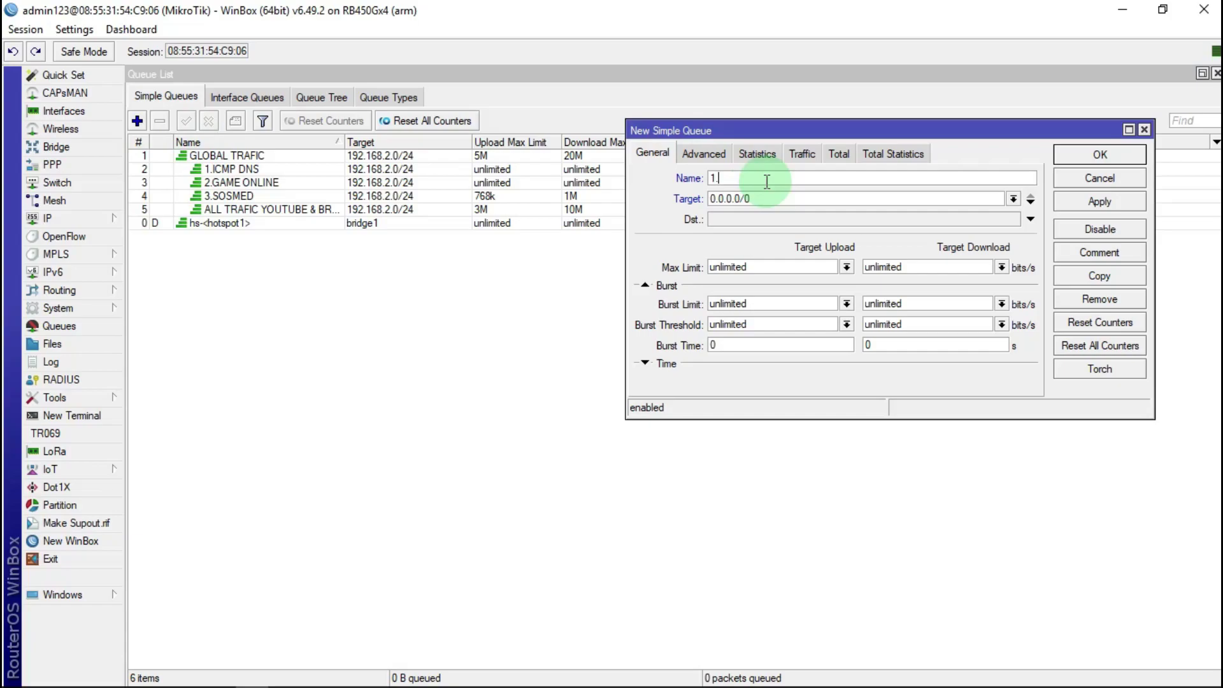
type(".BROWSING")
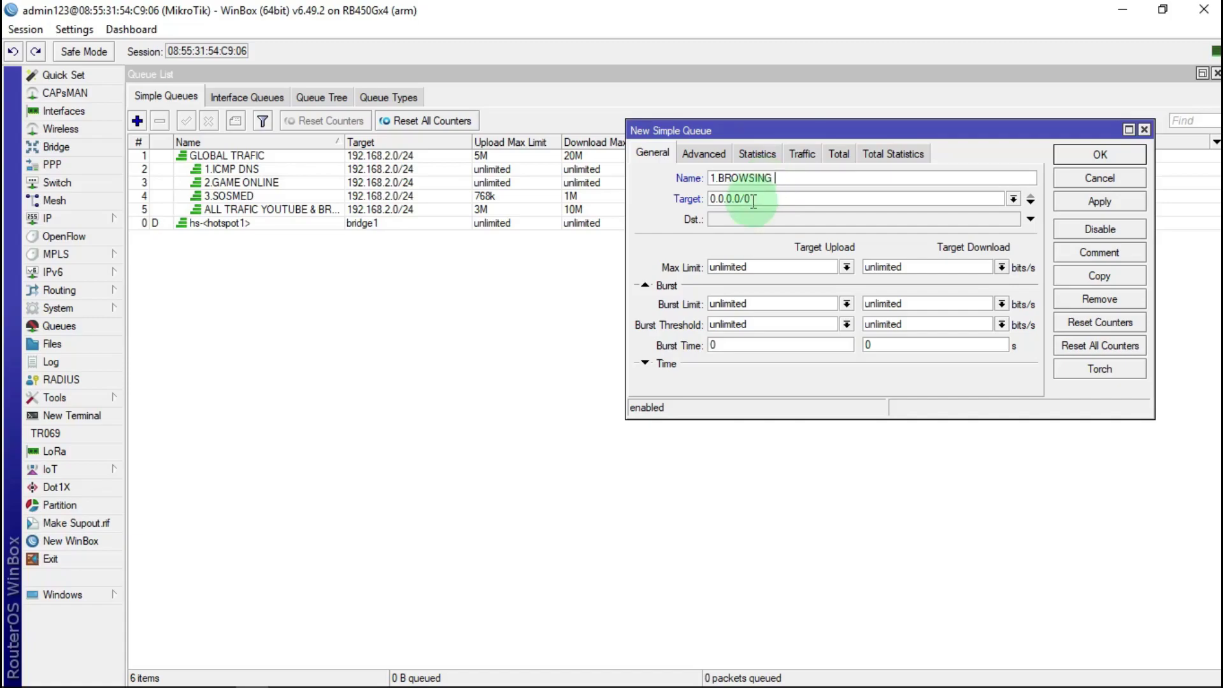
left_click_drag(712, 198, 761, 198)
right_click(713, 201)
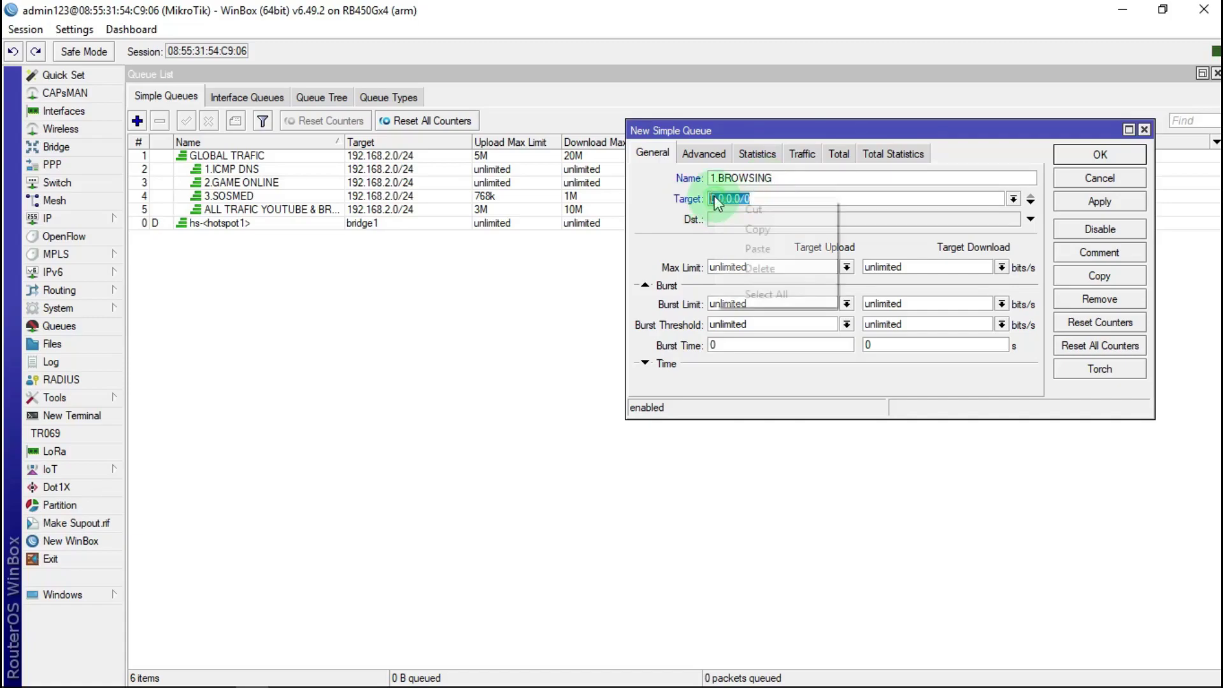
left_click(766, 254)
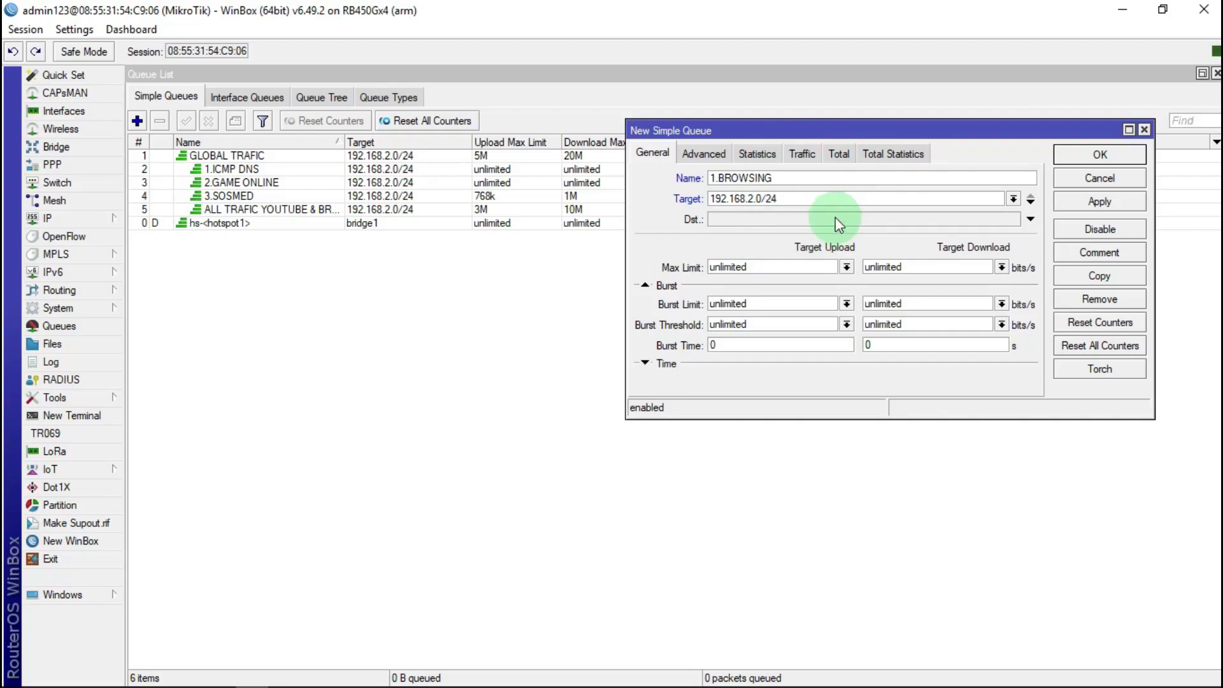
Step: Set the max limit of the 1.BROWSING queue to 2M for upload and 5M for download
left_click_drag(846, 130, 773, 276)
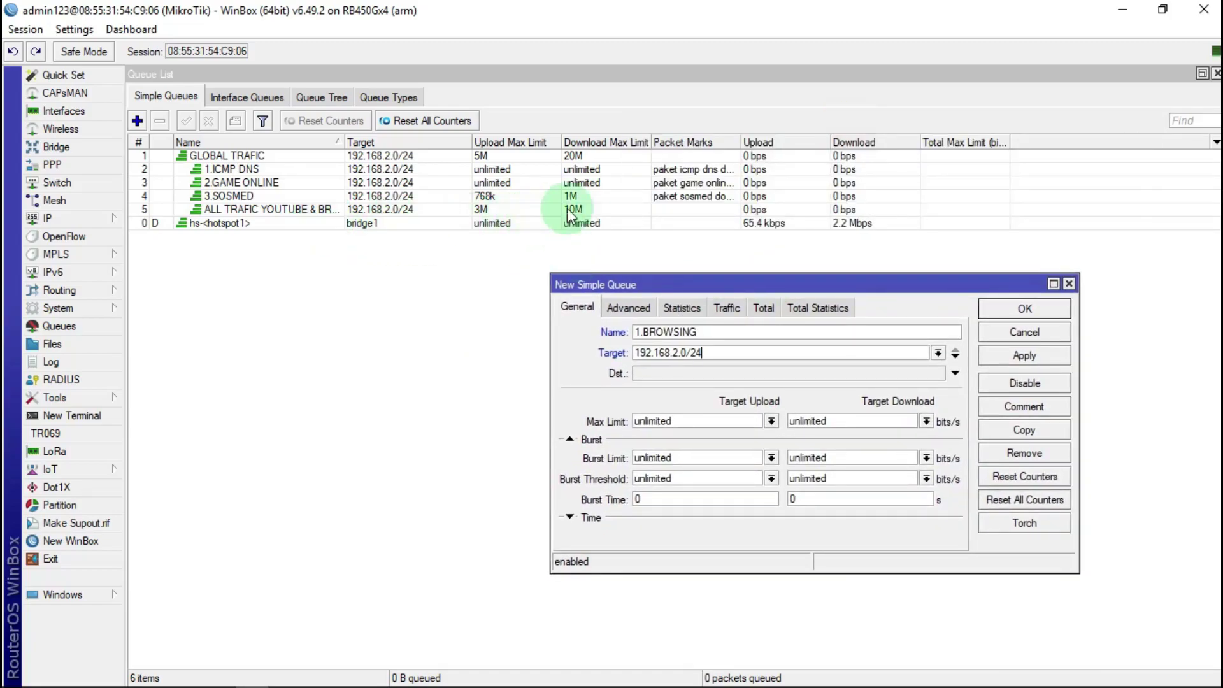
left_click(769, 420)
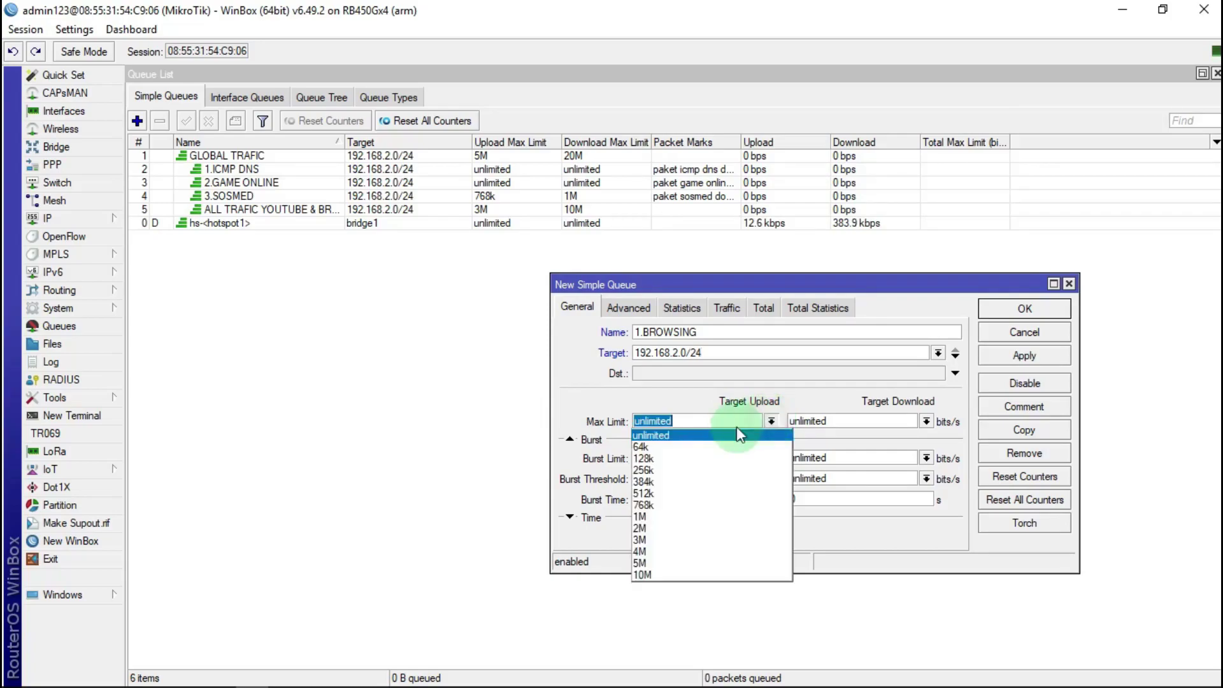
left_click(648, 530)
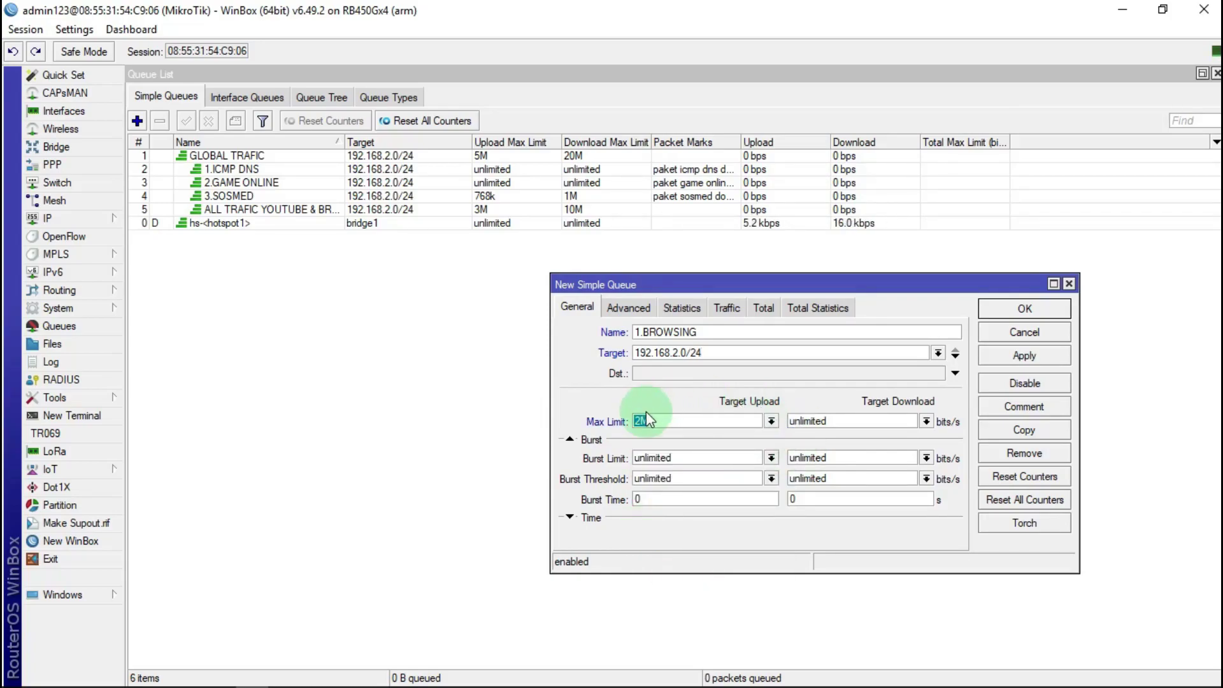
left_click(926, 421)
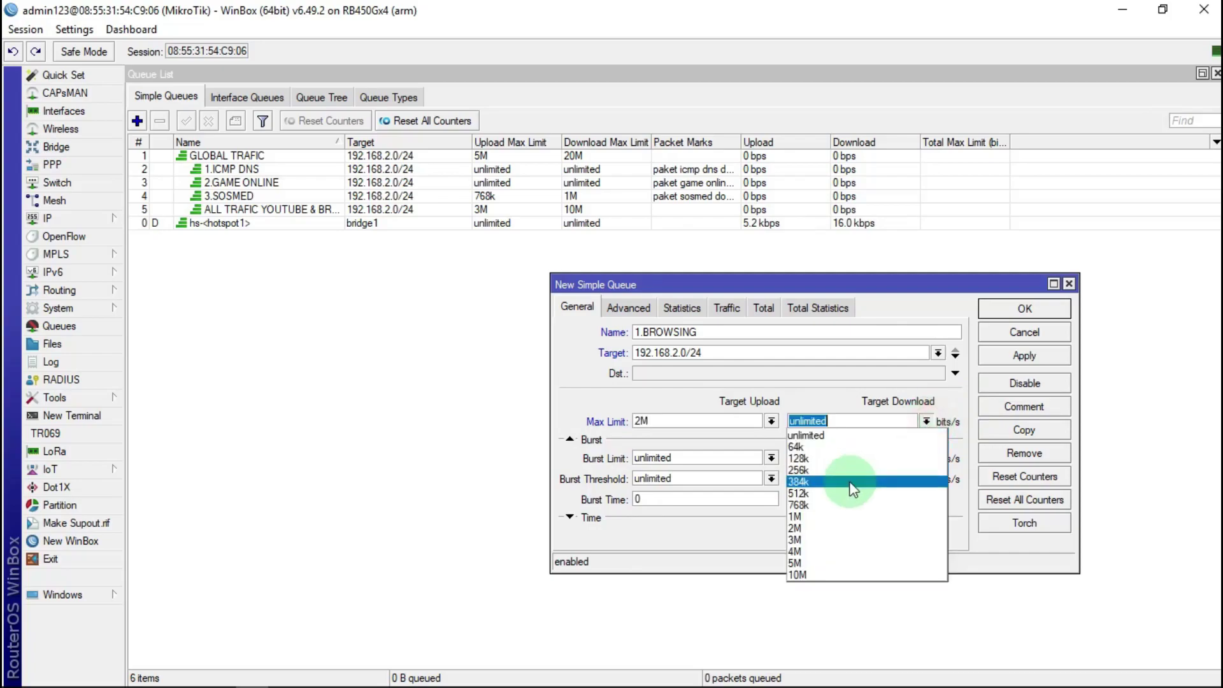
left_click(808, 563)
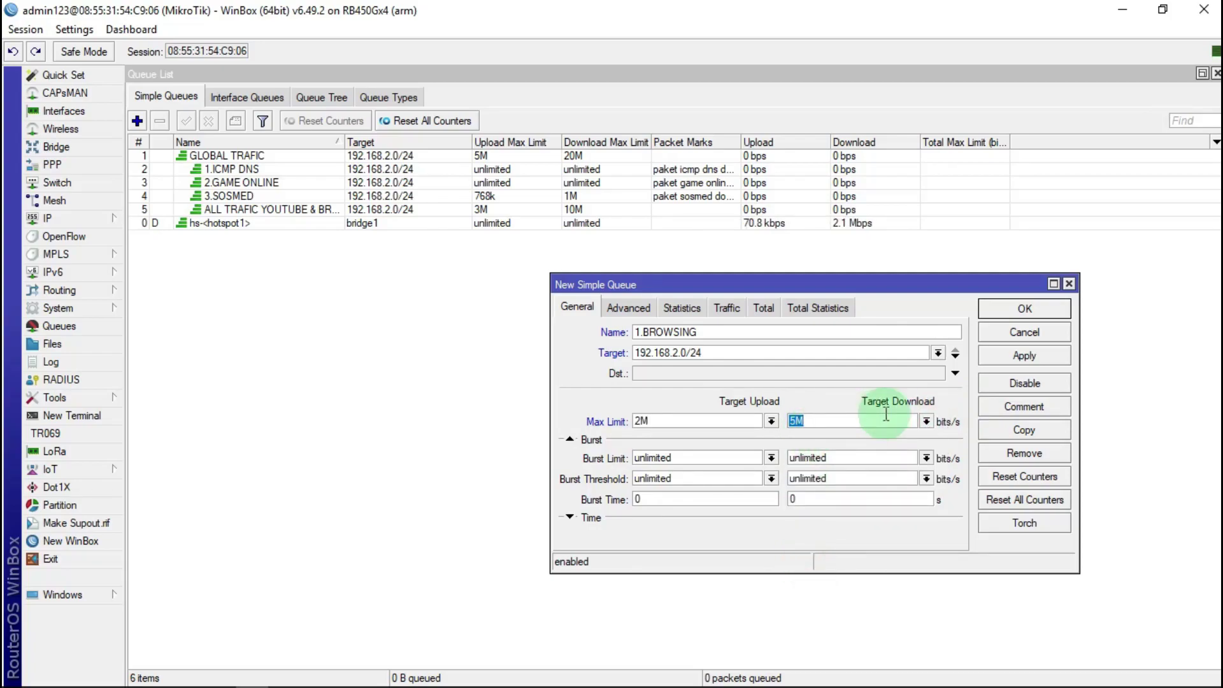
Step: Assign the packet marks paket browsing dow and paket browsing up to the 1.BROWSING queue
left_click(631, 308)
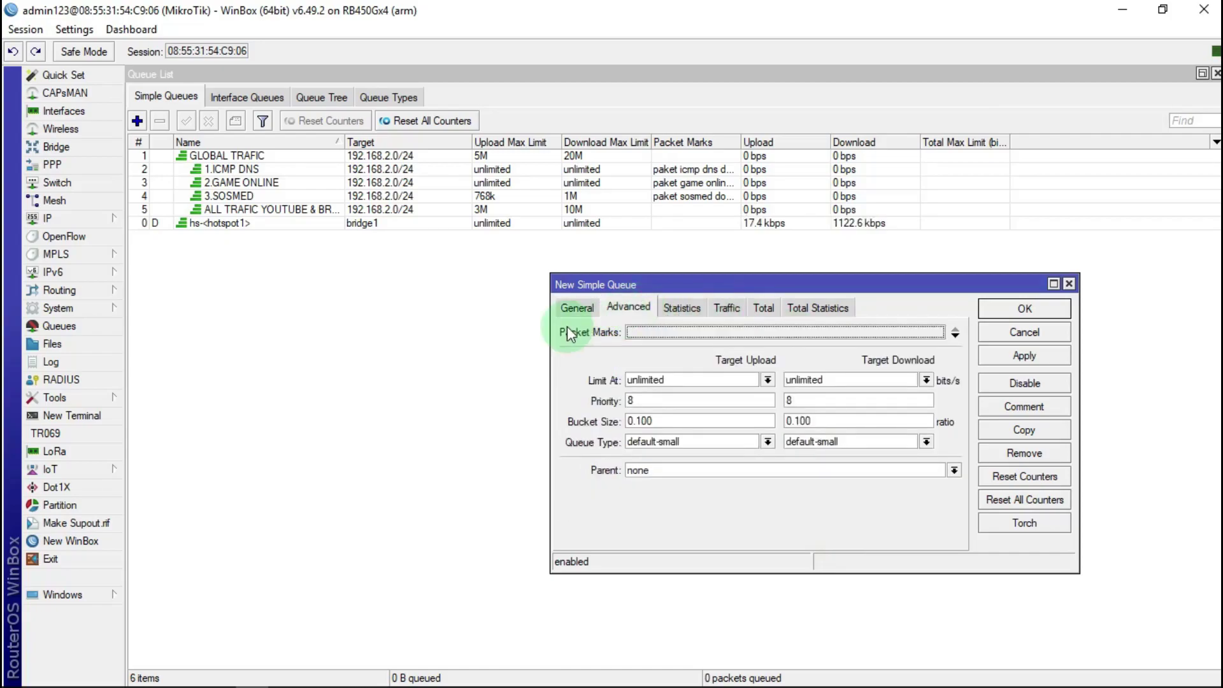
left_click(666, 327)
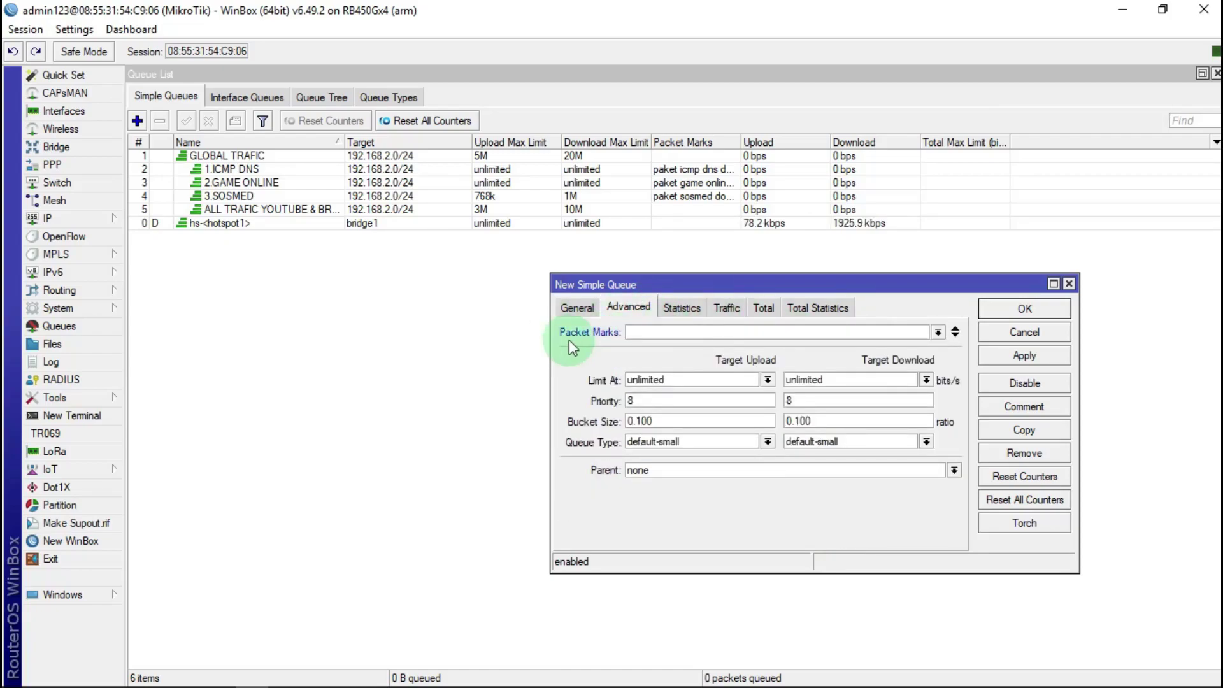
left_click(938, 332)
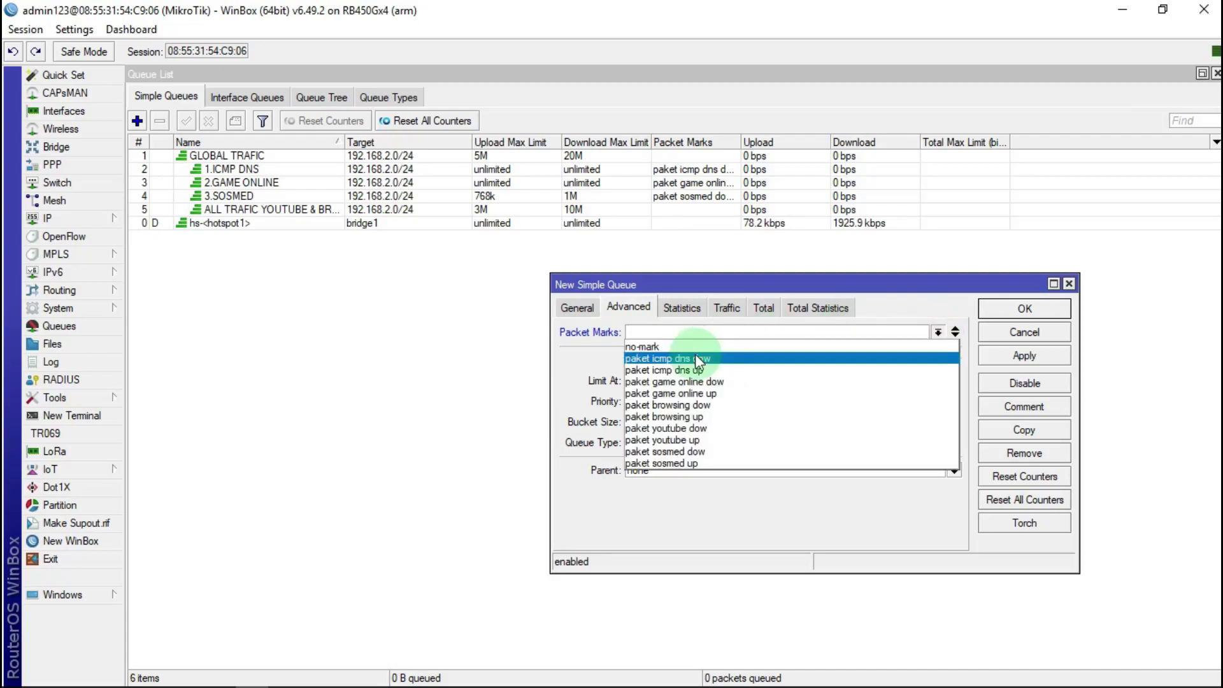
left_click(707, 403)
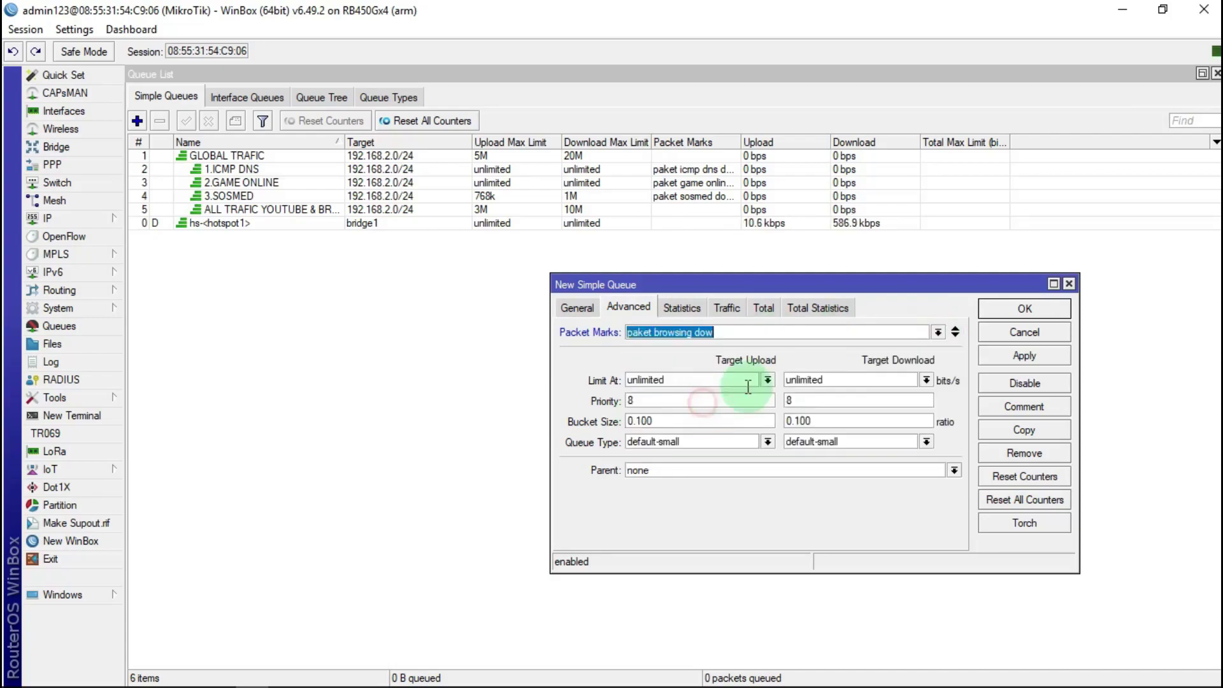
left_click(956, 335)
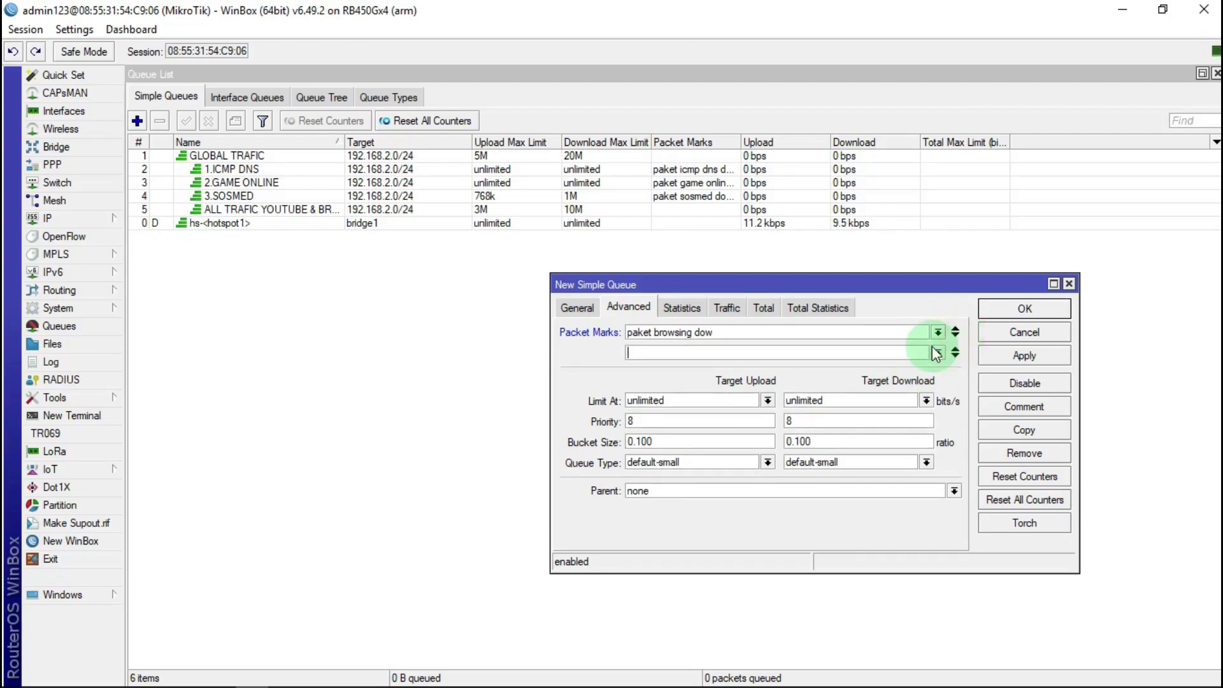
left_click(938, 352)
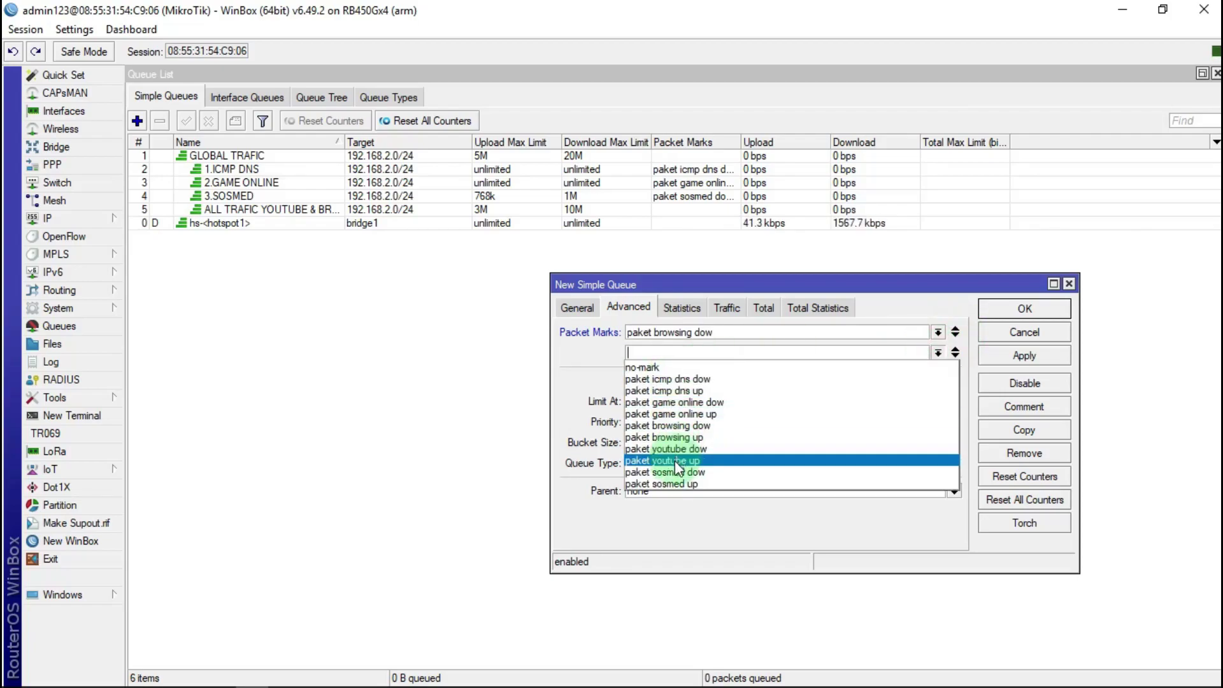
left_click(689, 438)
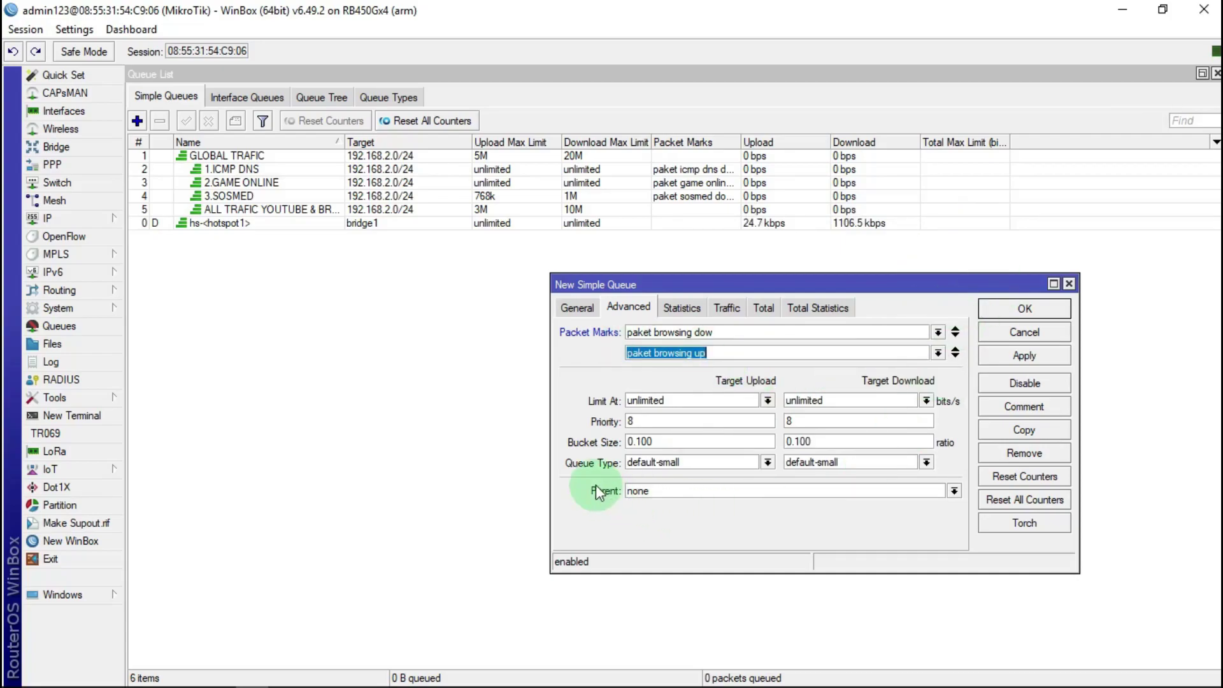
Step: Set the 1.BROWSING queue types to pcq-upload-default for upload and pcq-download-default for download
left_click(767, 463)
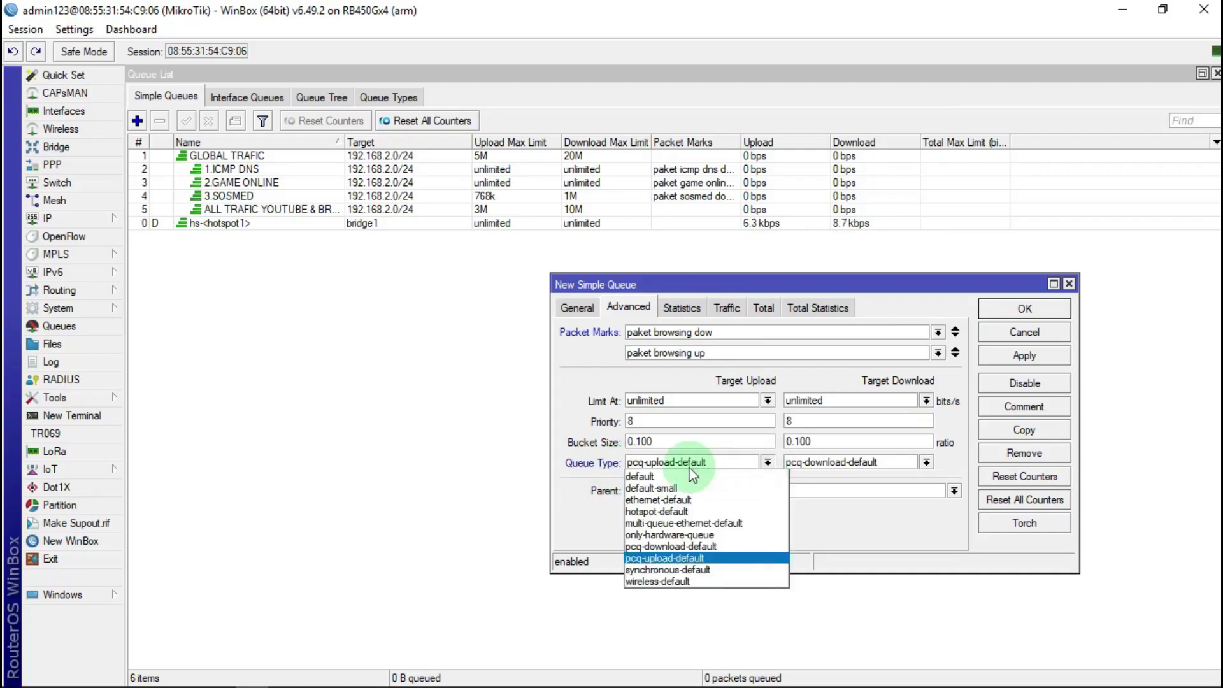
left_click(656, 554)
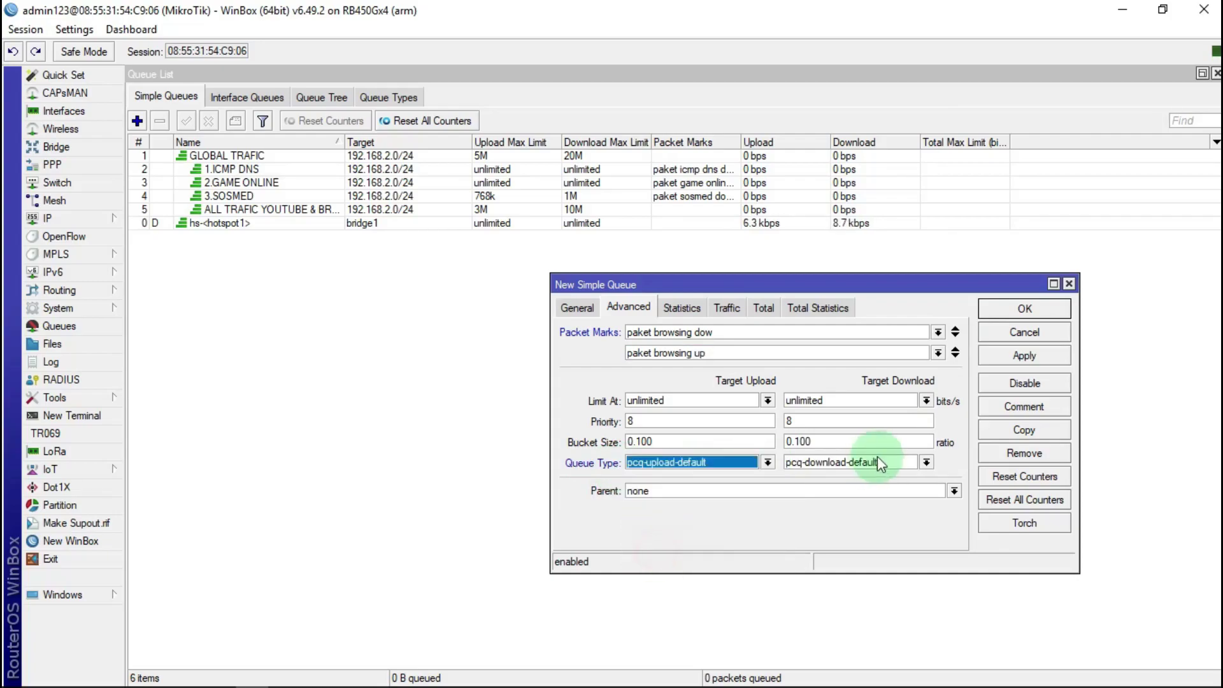
left_click(925, 462)
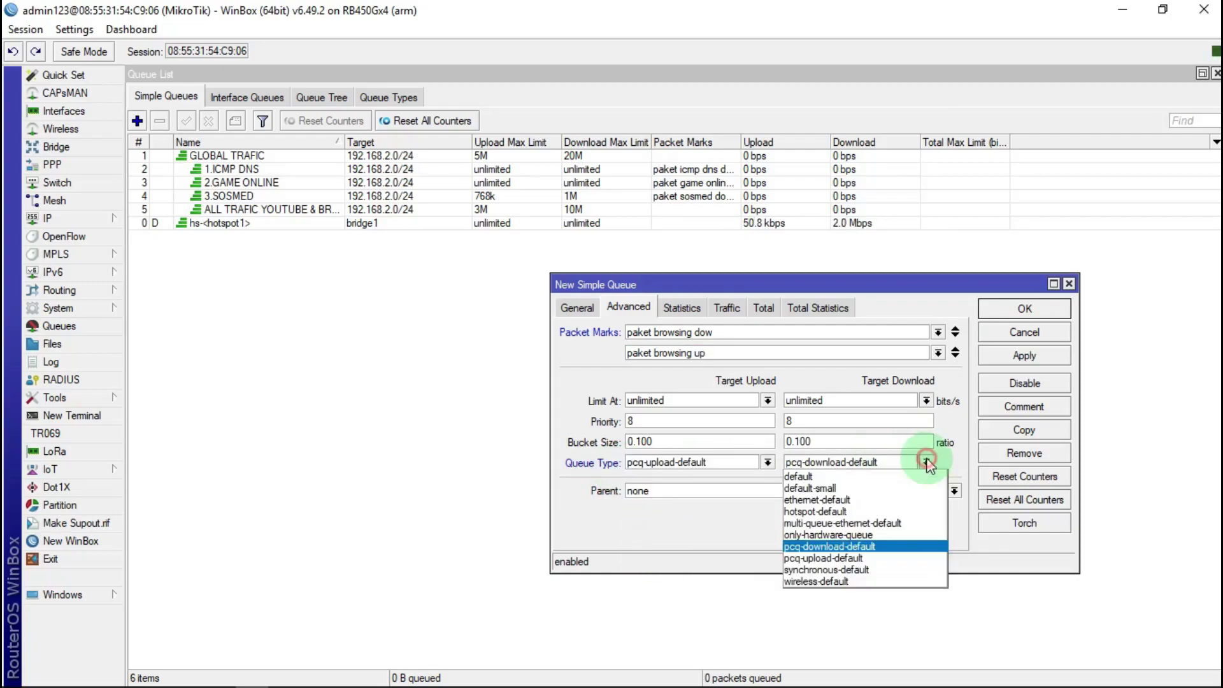
left_click(828, 546)
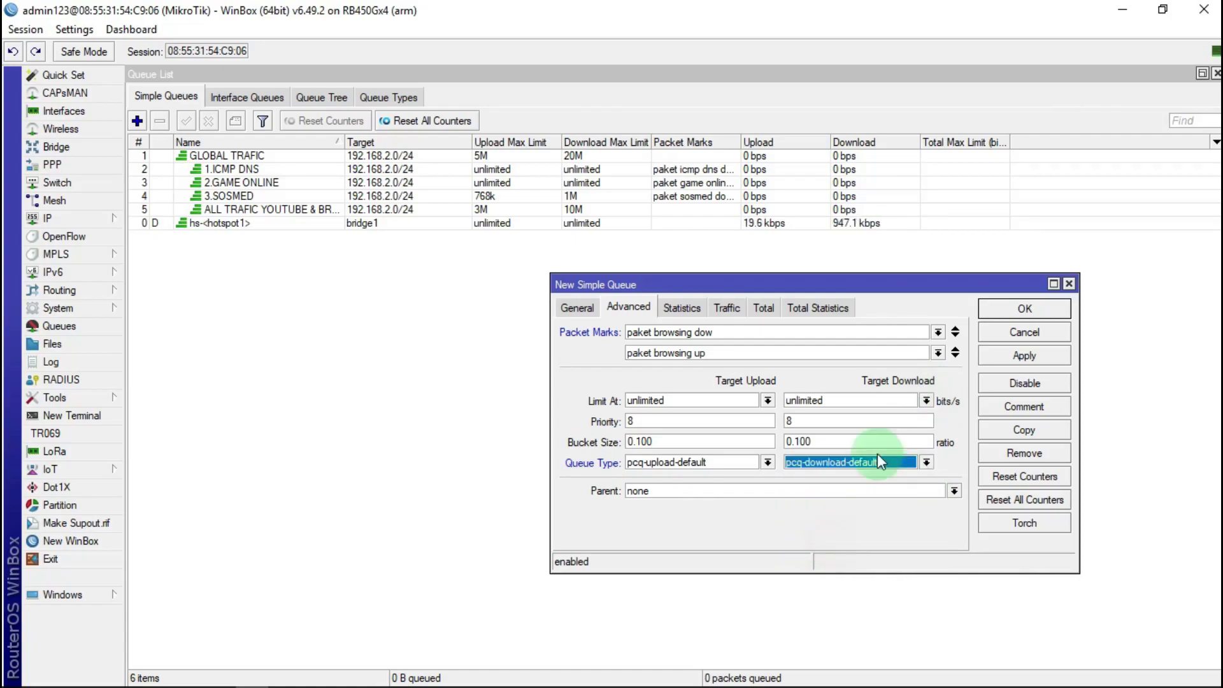
Step: Make ALL TRAFIC YOUTUBE & BROWSING the parent of the 1.BROWSING queue, review its settings, and save it
left_click(953, 491)
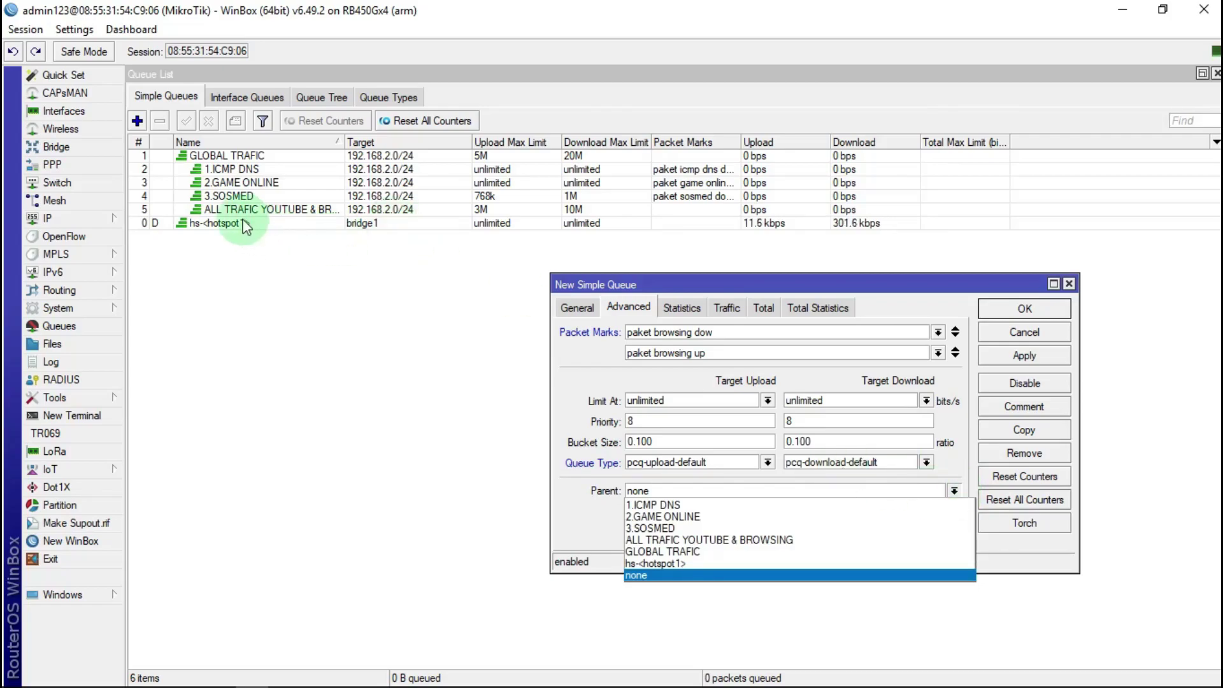
left_click(704, 540)
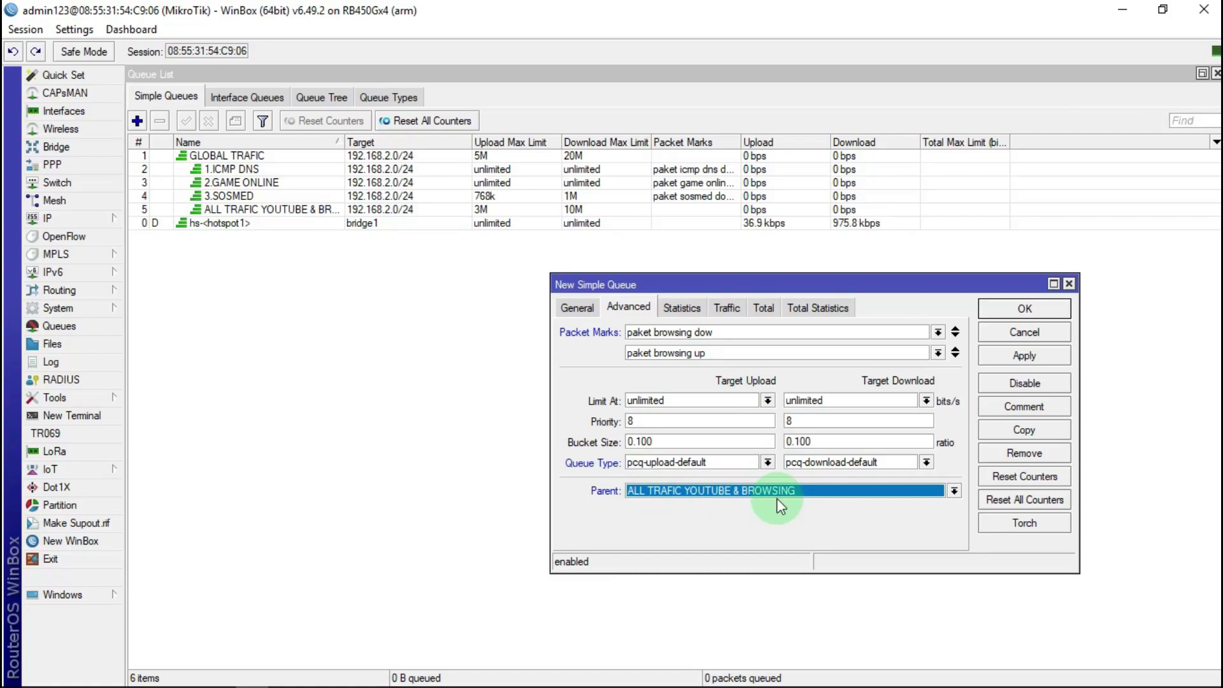
left_click(577, 308)
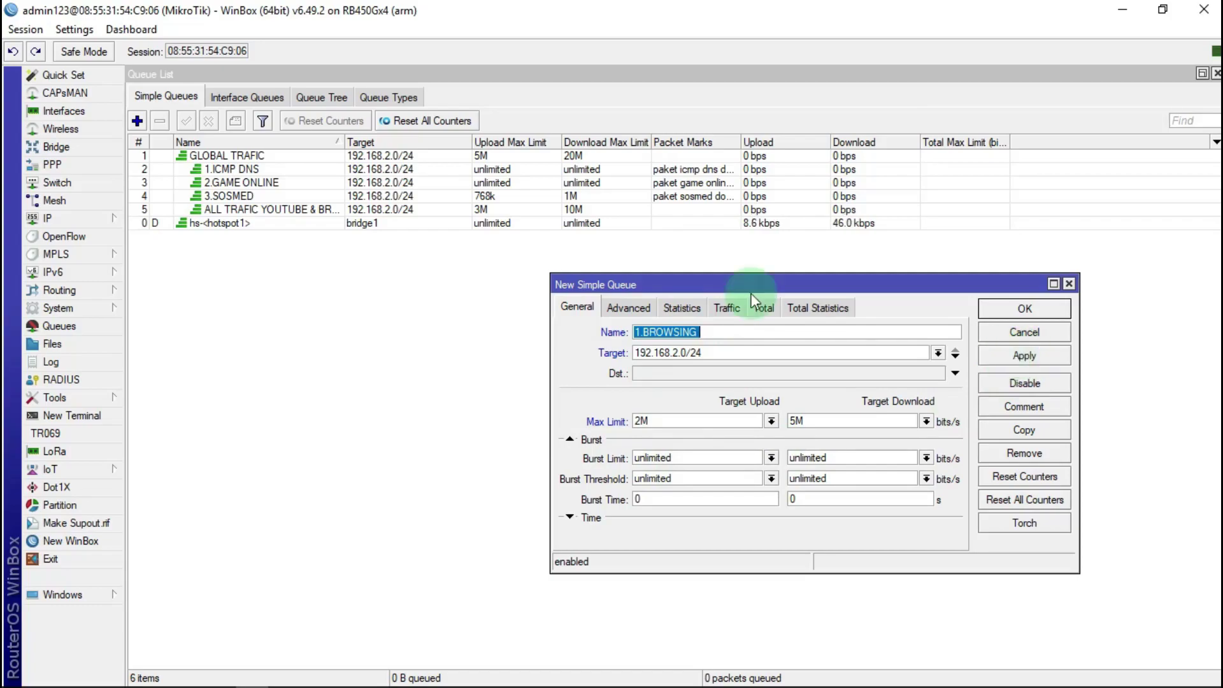
left_click(624, 303)
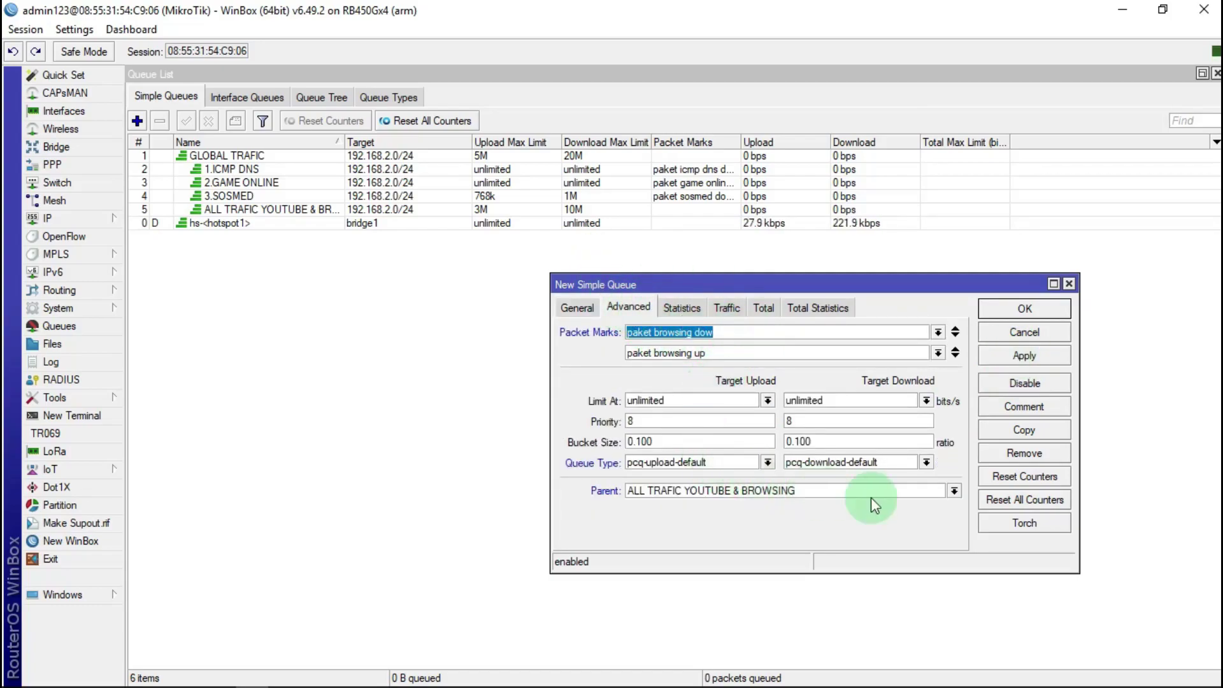
left_click(1022, 354)
left_click(1024, 308)
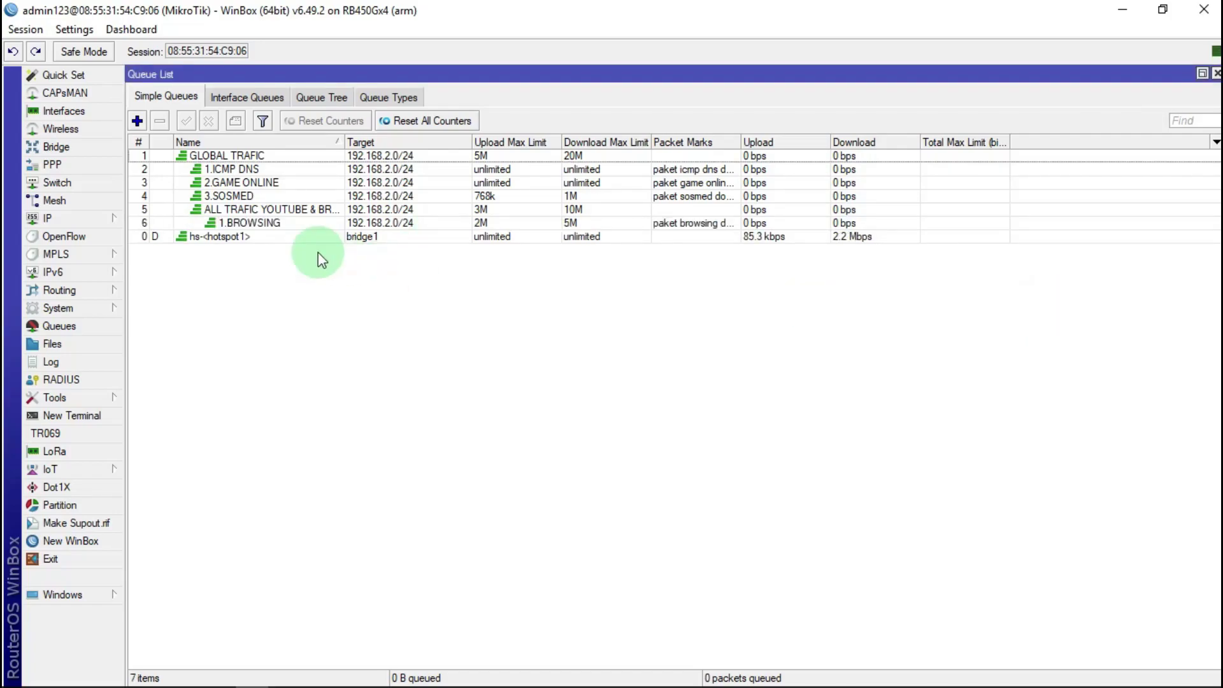
Step: Add a new simple queue named 2.YOUTUBE and replace its target with the copied 192.168.2.0/24
left_click(138, 121)
left_click(573, 308)
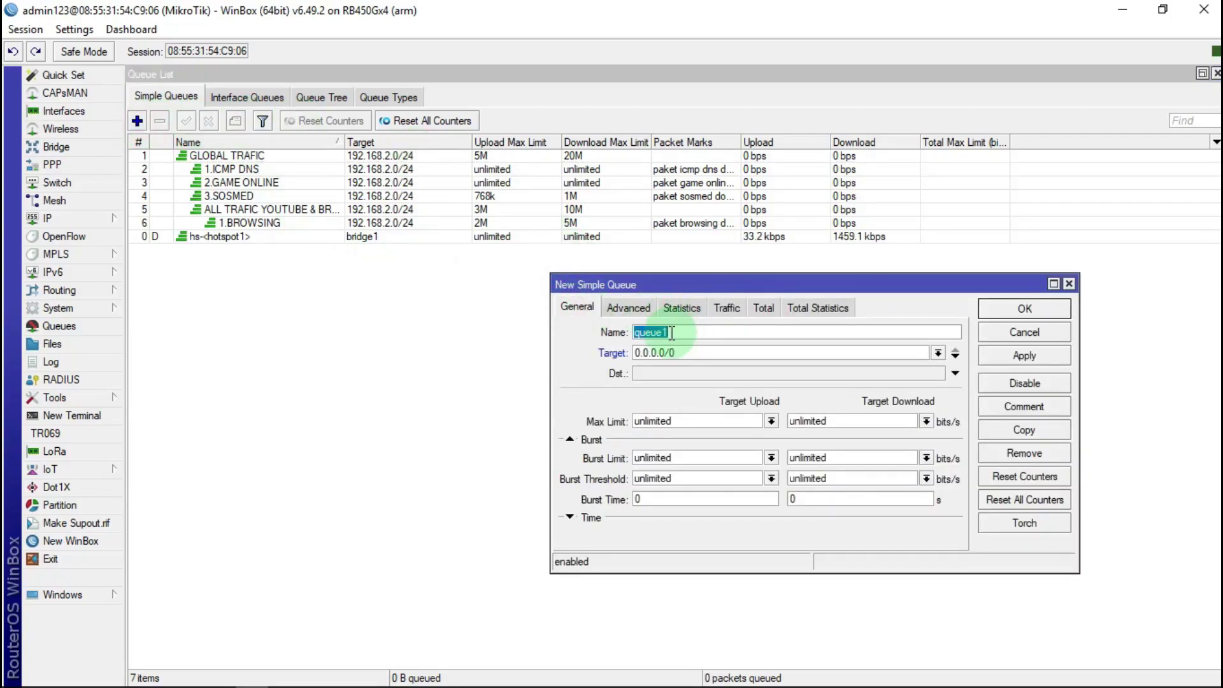
type("2.")
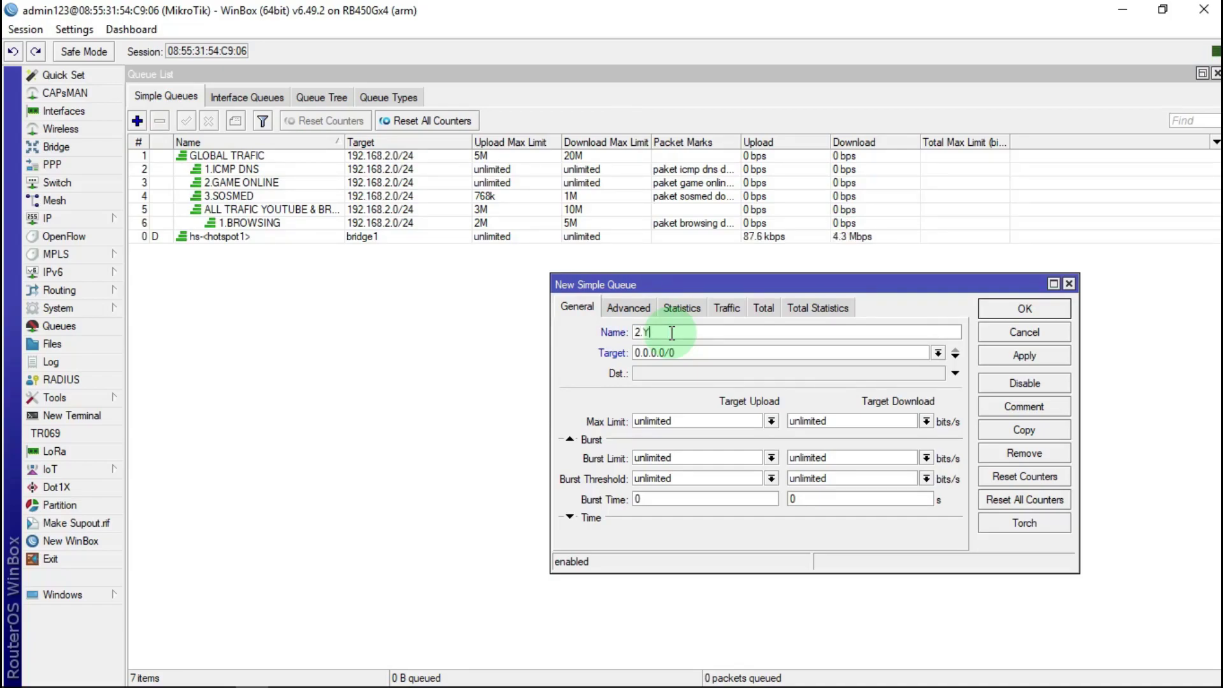
type("YOUTUBE")
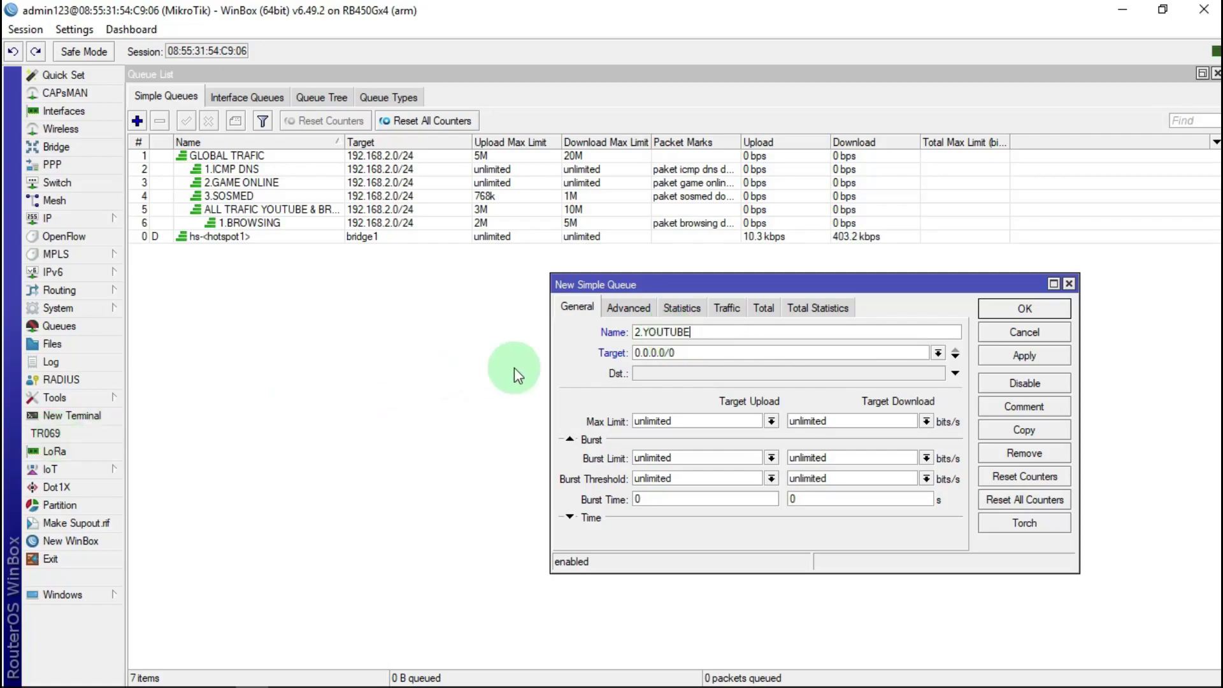
double_click(688, 352)
right_click(676, 352)
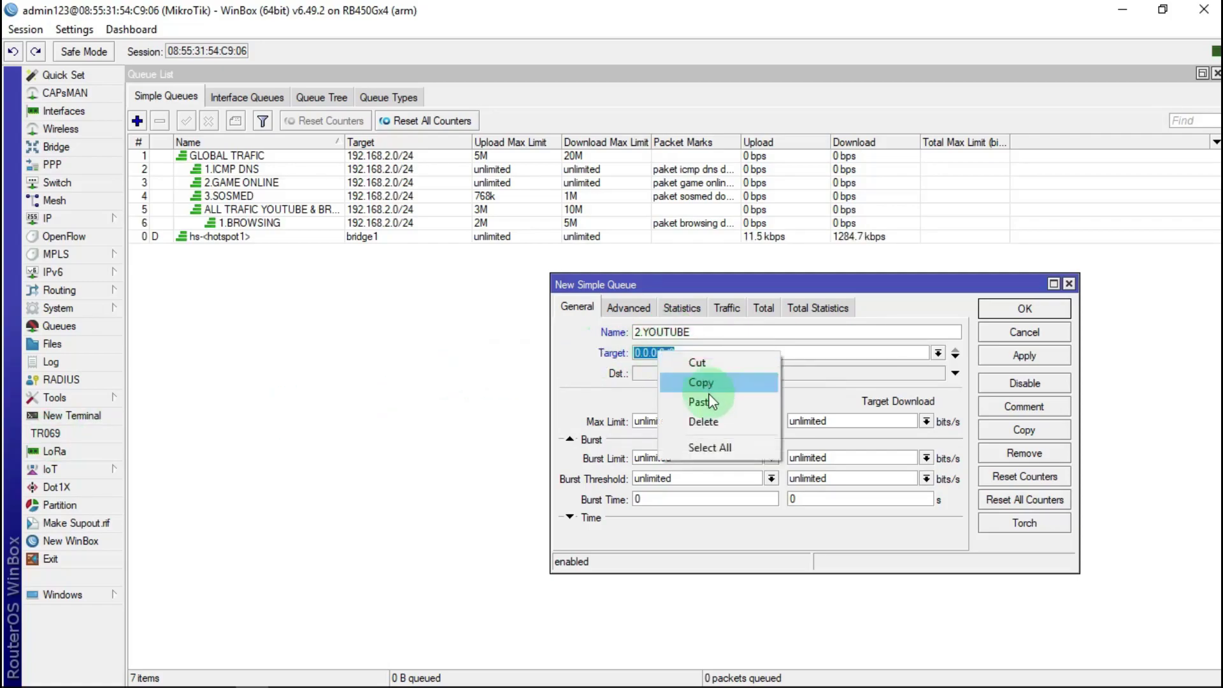
left_click(707, 400)
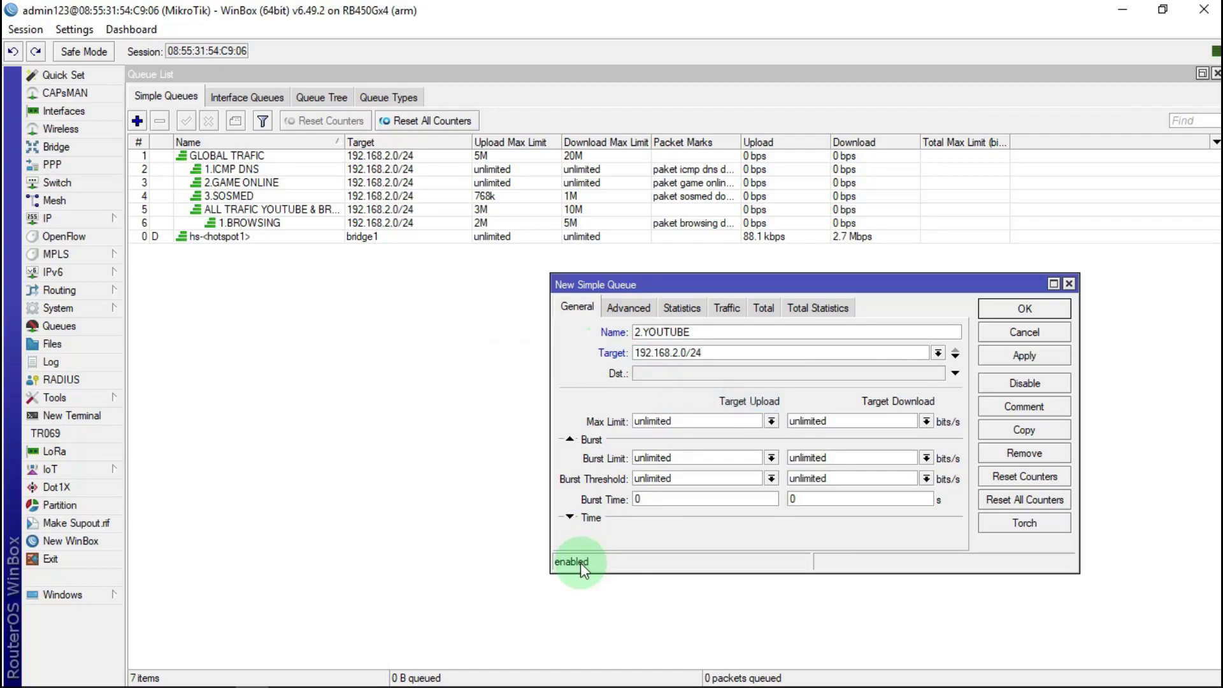
Step: Set the max limit of the 2.YOUTUBE queue to 1M for upload and 5M for download
left_click(771, 421)
left_click(663, 521)
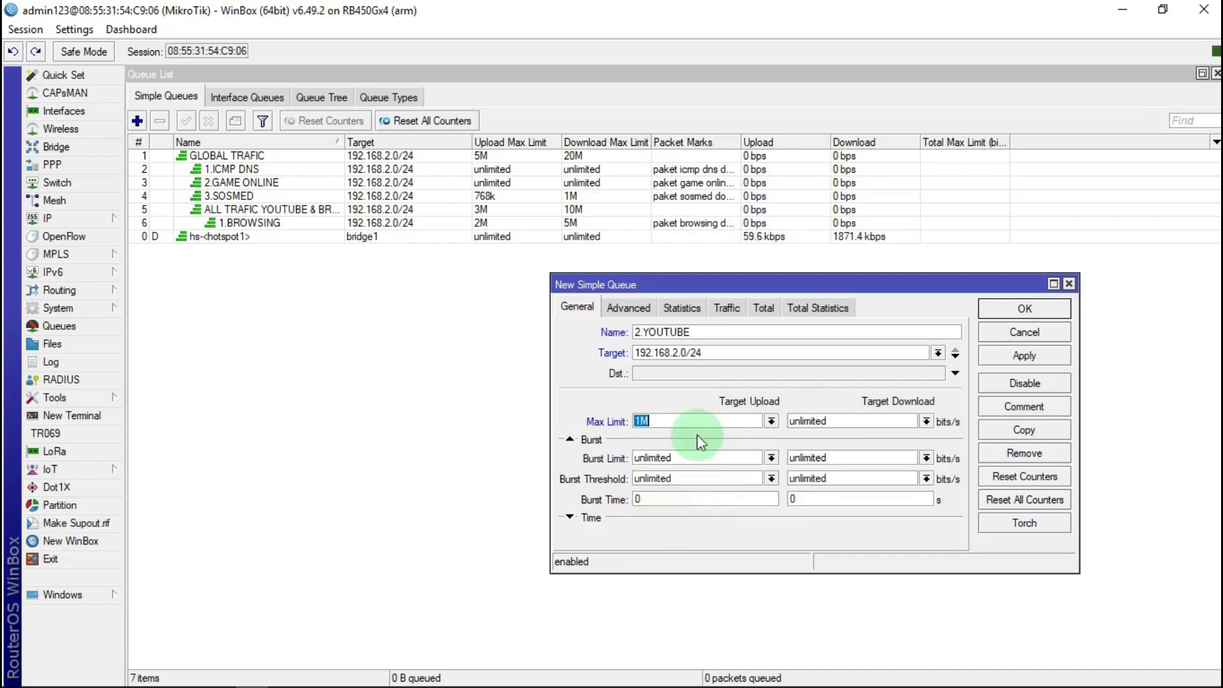
left_click(926, 421)
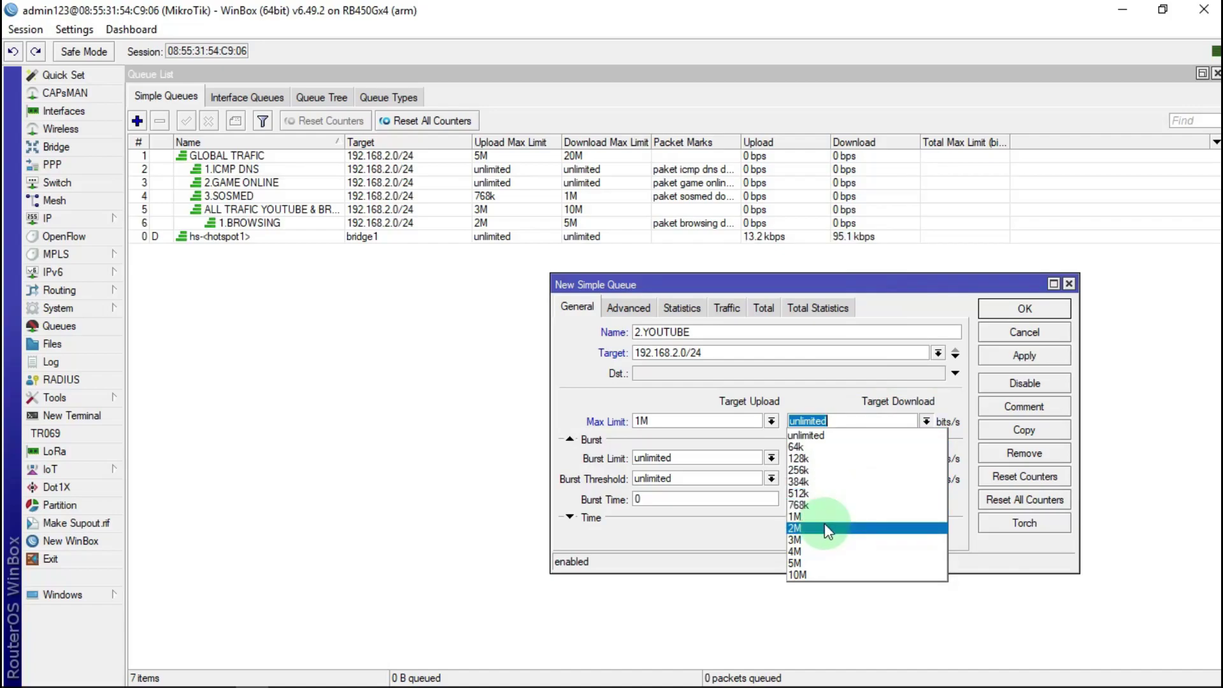
left_click(805, 561)
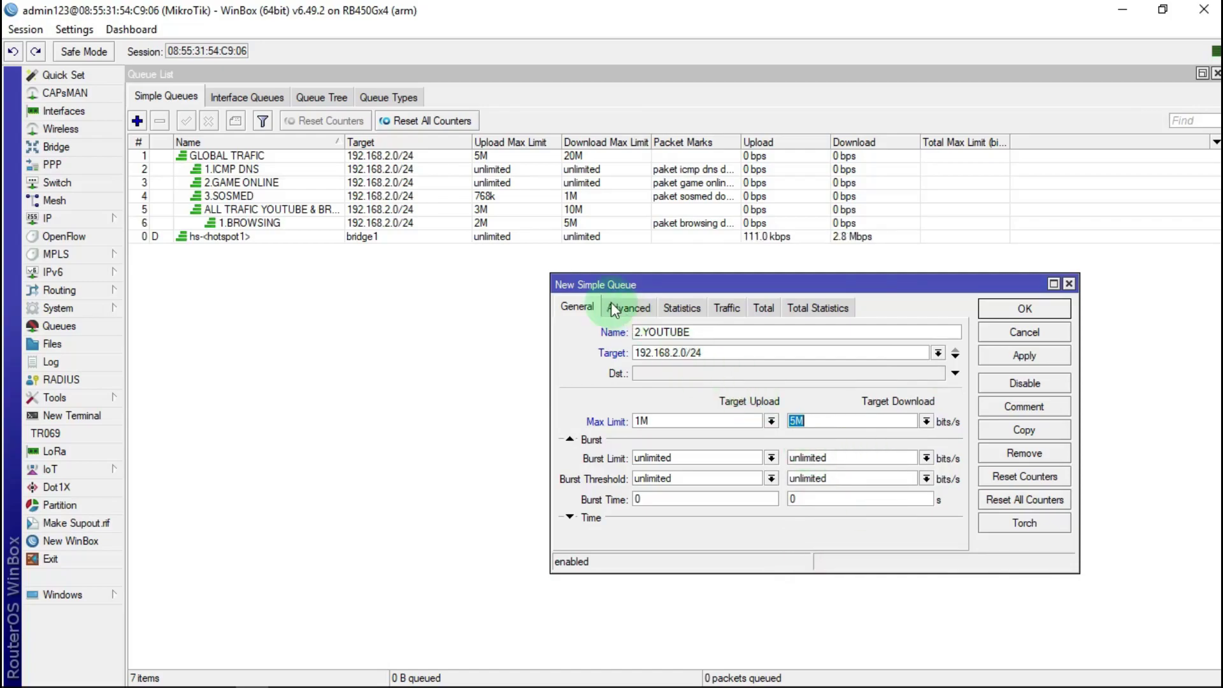
Step: Assign the packet marks paket youtube dow and paket youtube up to the 2.YOUTUBE queue
left_click(631, 309)
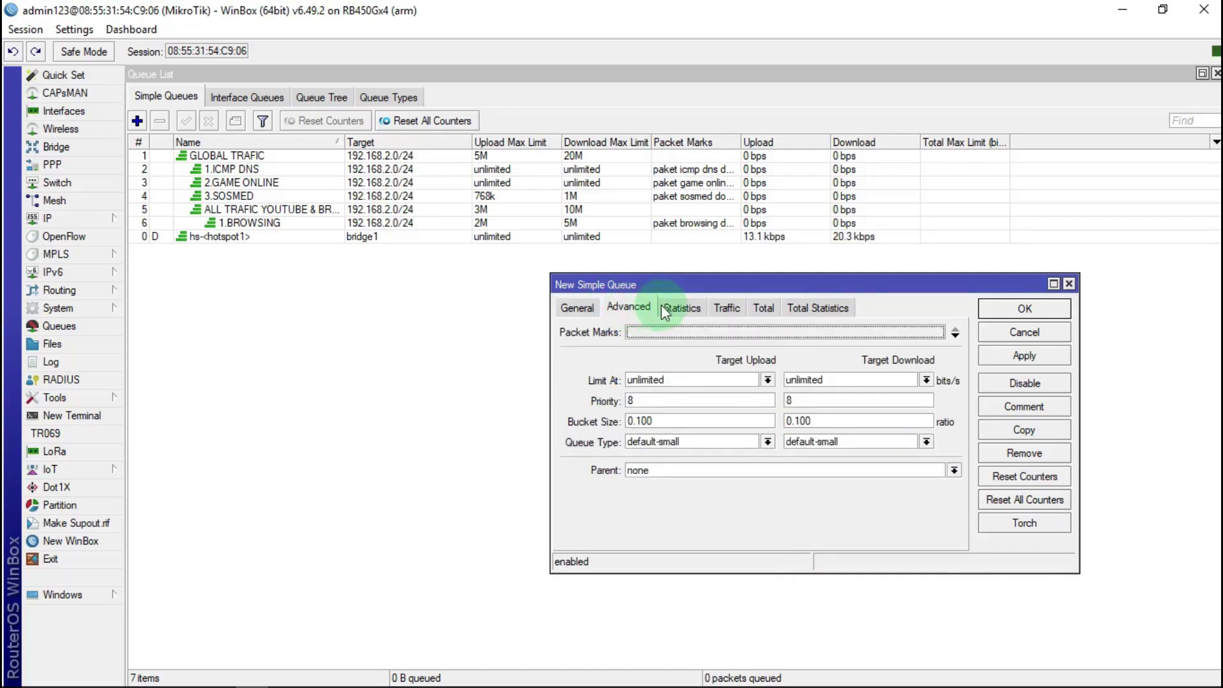
left_click(643, 326)
left_click(662, 330)
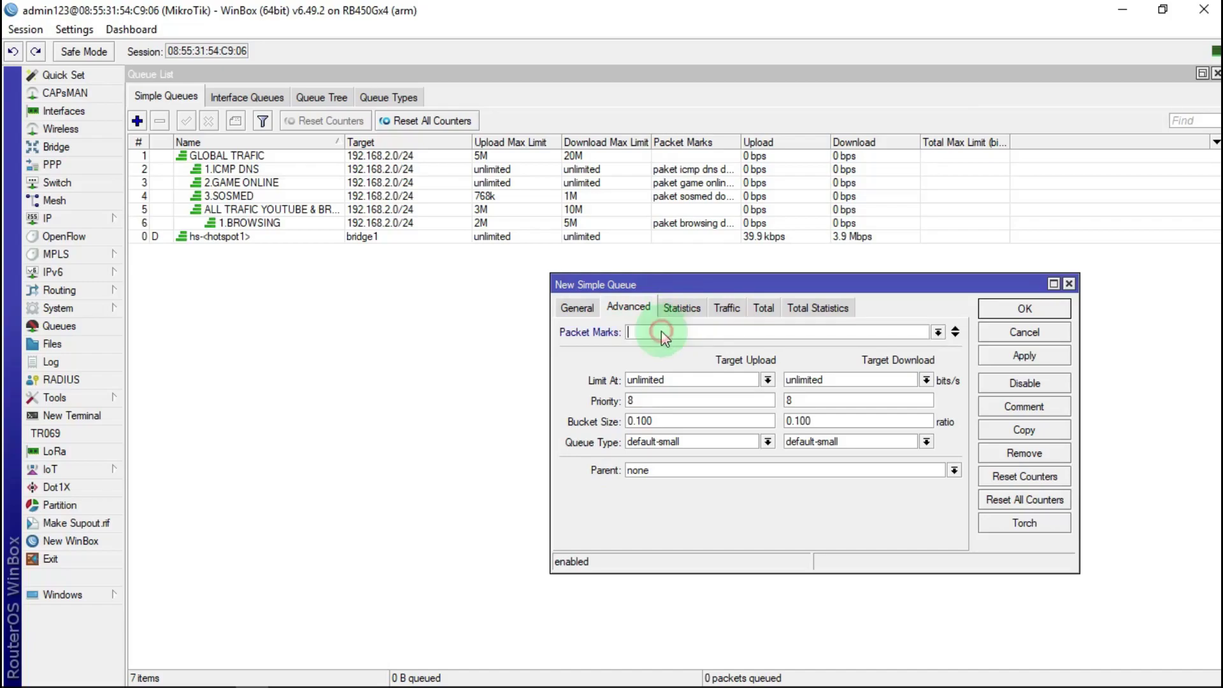
left_click(936, 334)
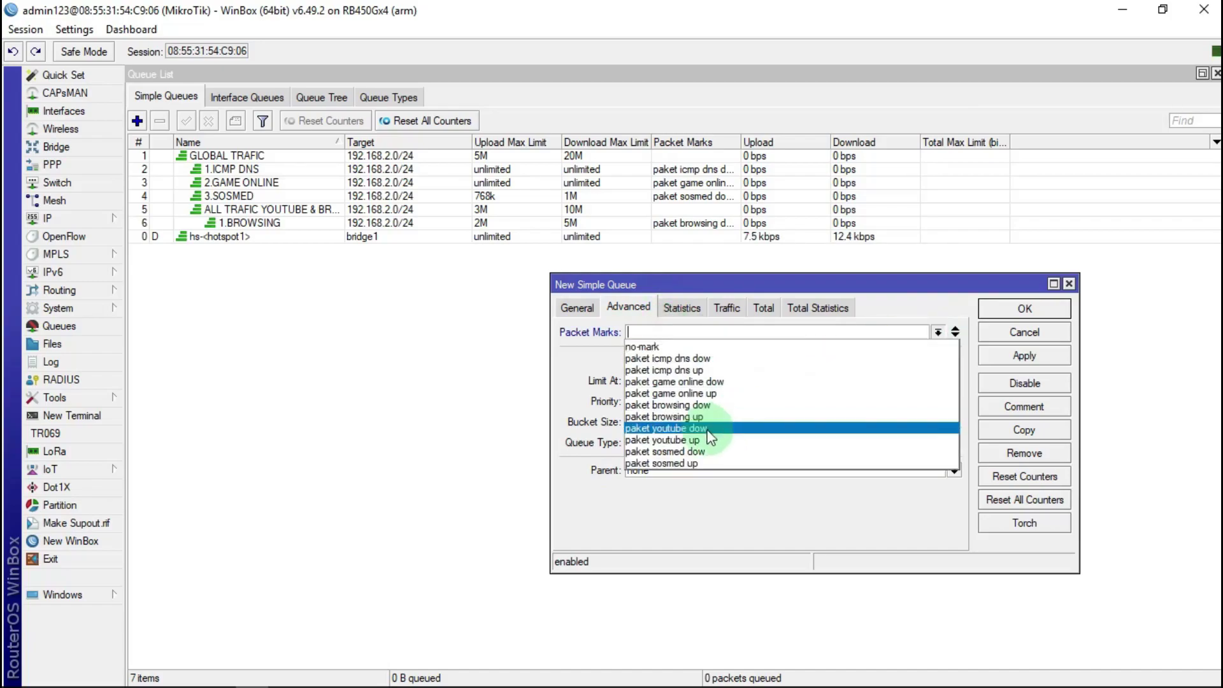
left_click(708, 431)
left_click(955, 333)
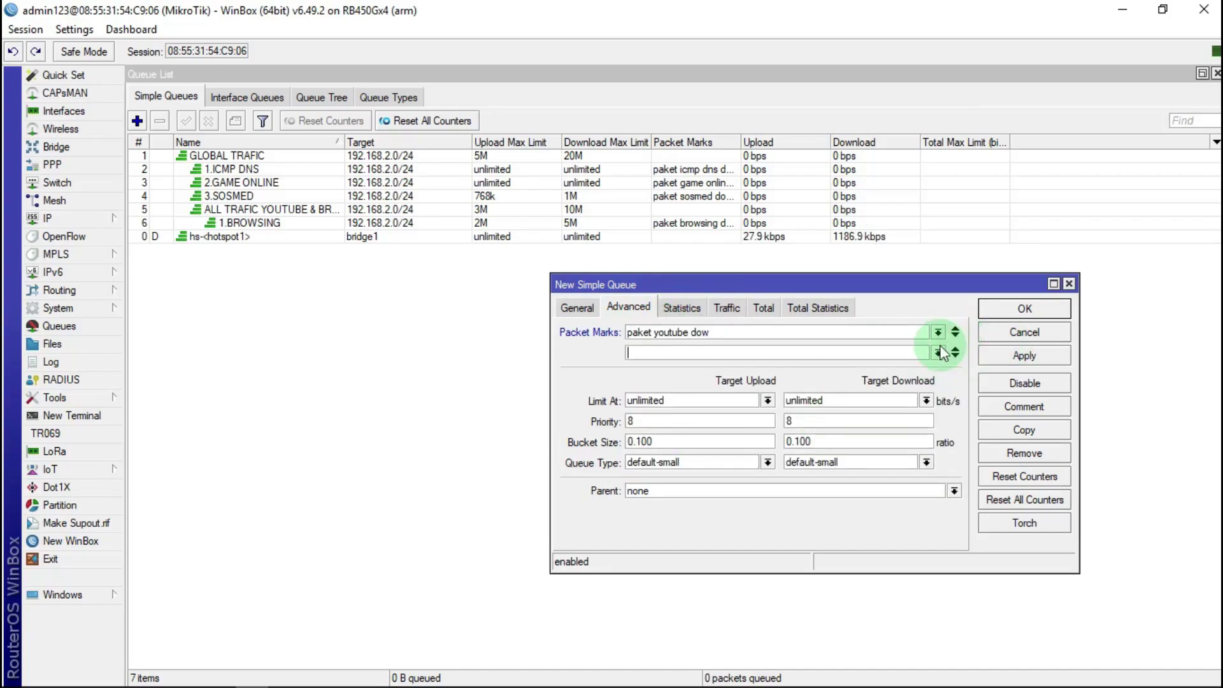
left_click(937, 352)
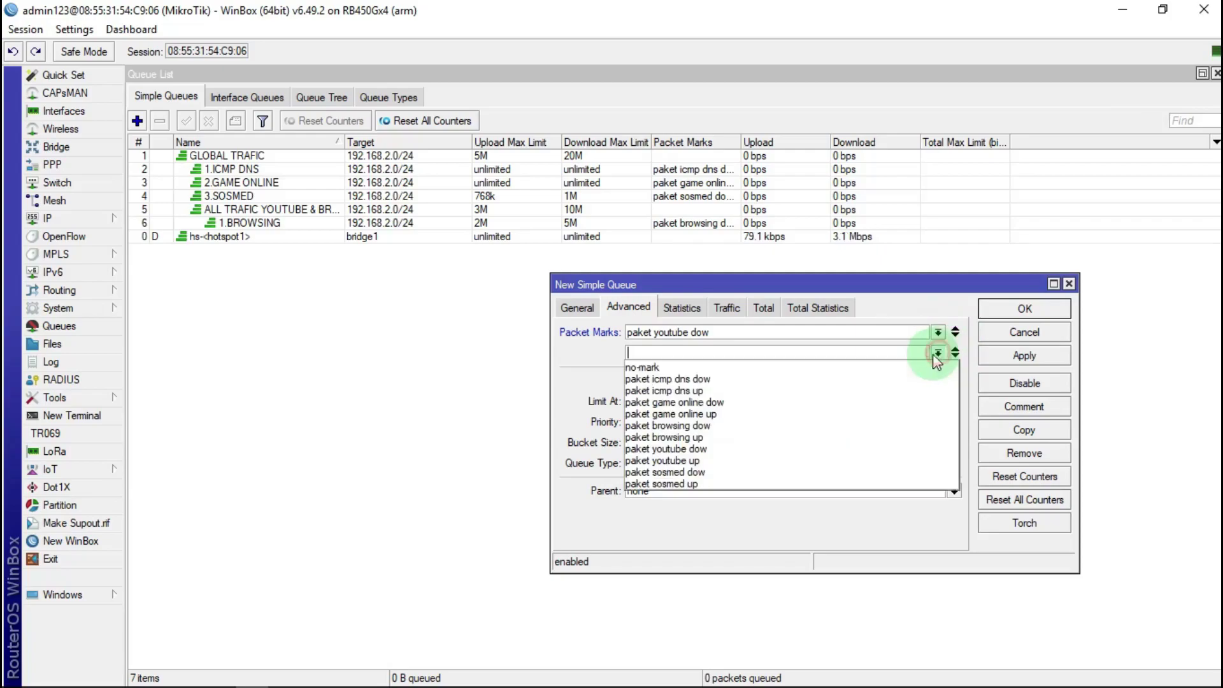
left_click(688, 459)
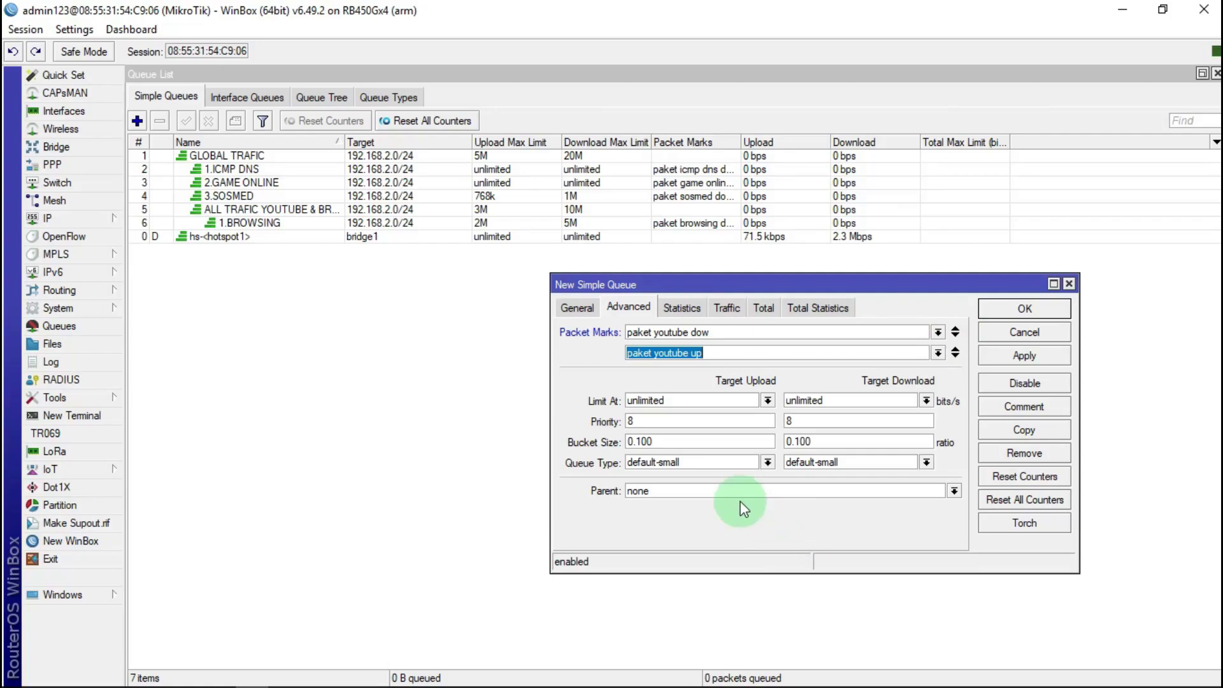
Step: Set the 2.YOUTUBE queue's priority to 3 for both upload and download
double_click(634, 421)
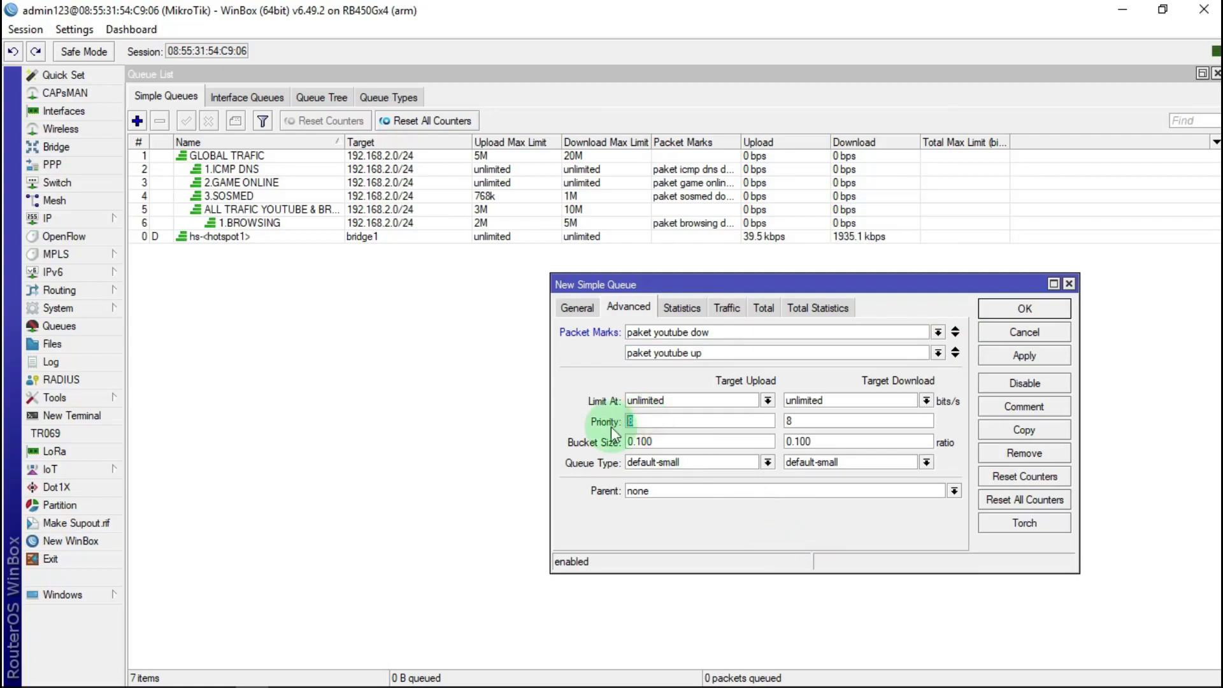
type("3")
double_click(790, 421)
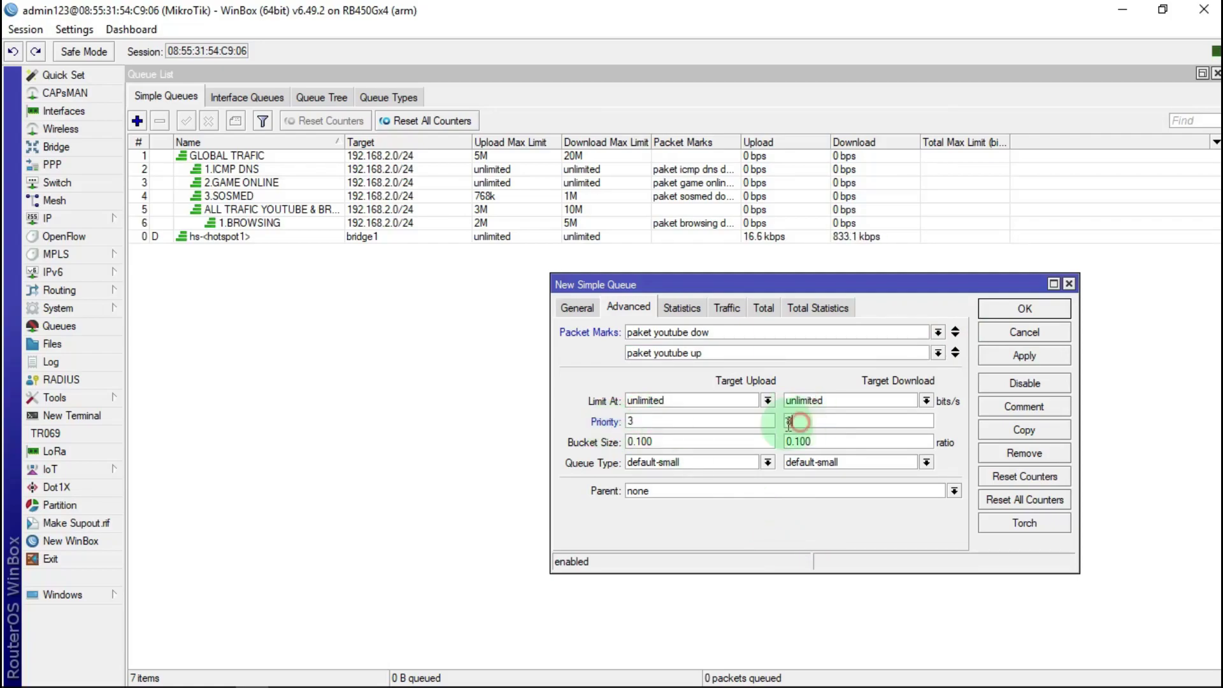
type("3")
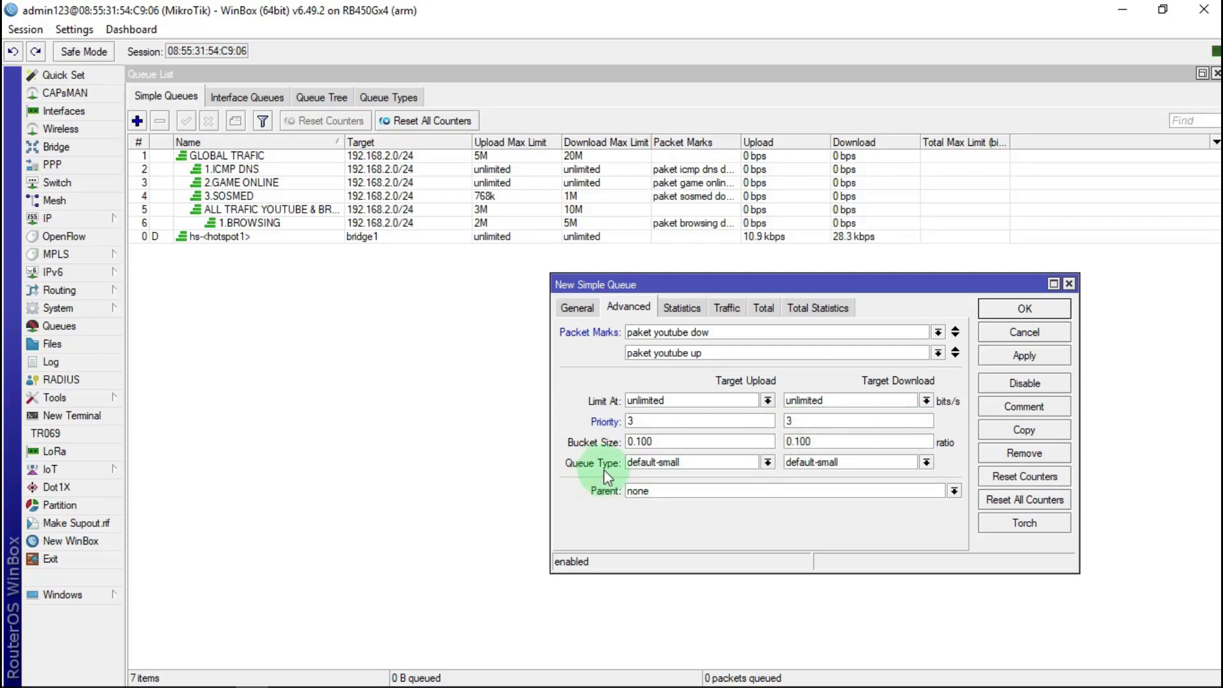
Step: Set the 2.YOUTUBE queue types to pcq-upload-default for upload and pcq-download-default for download
left_click(768, 462)
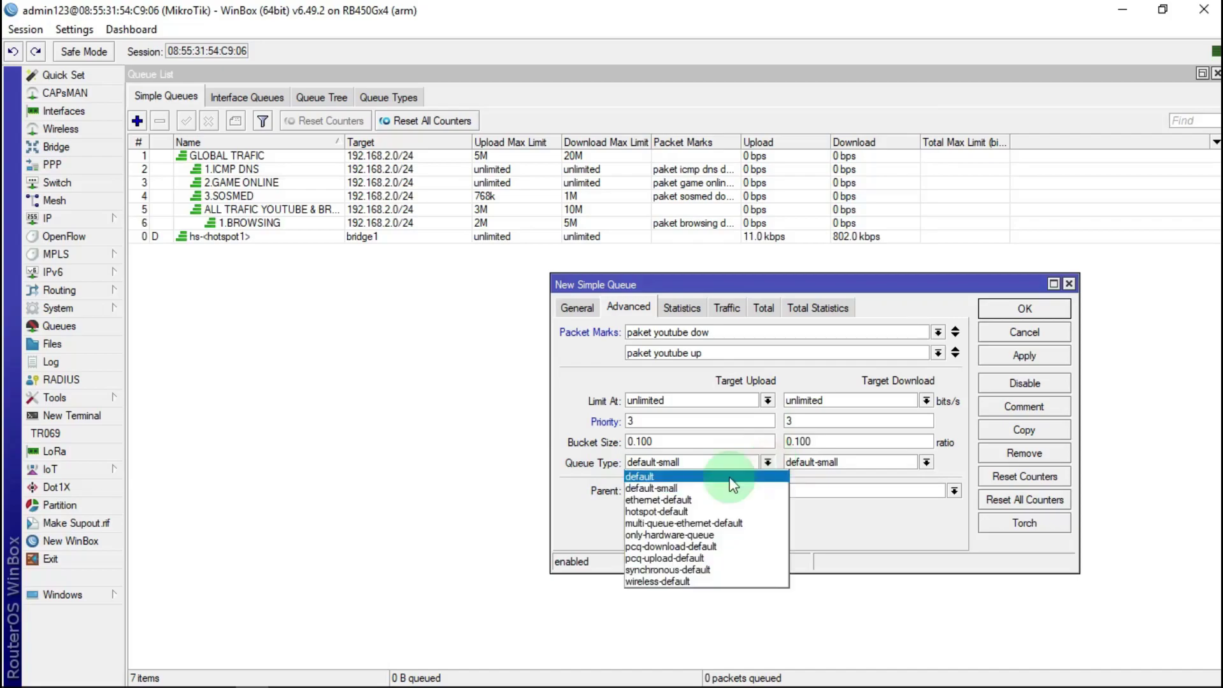
left_click(660, 557)
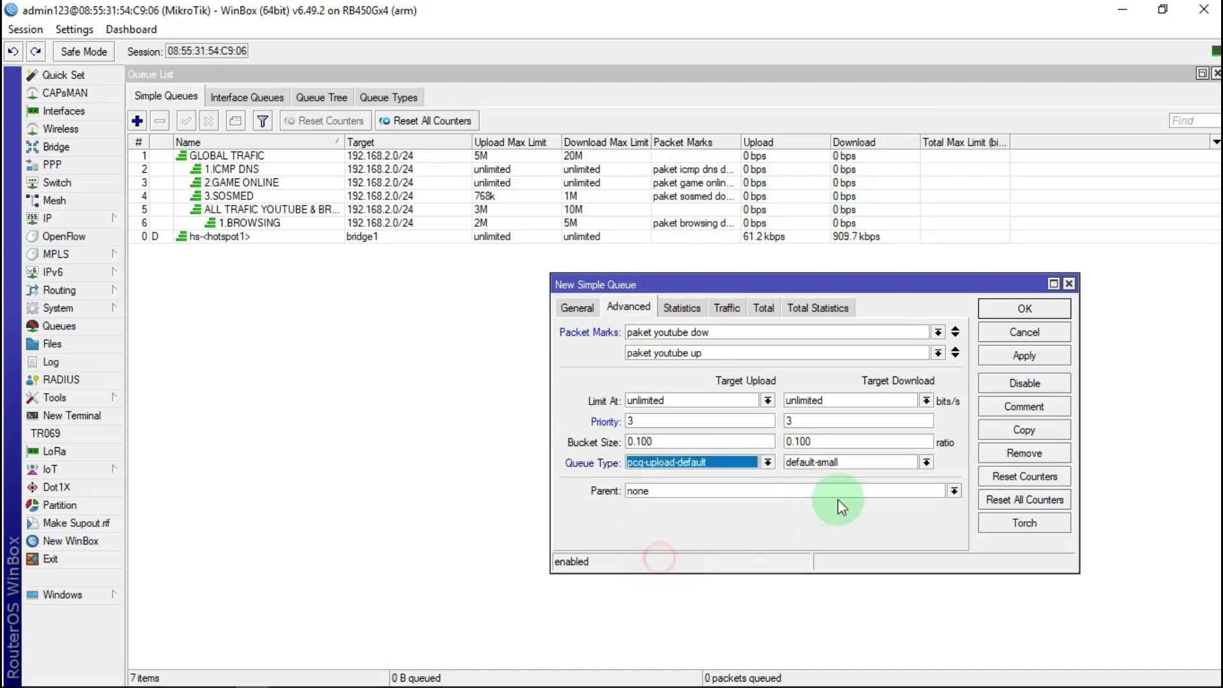
left_click(925, 462)
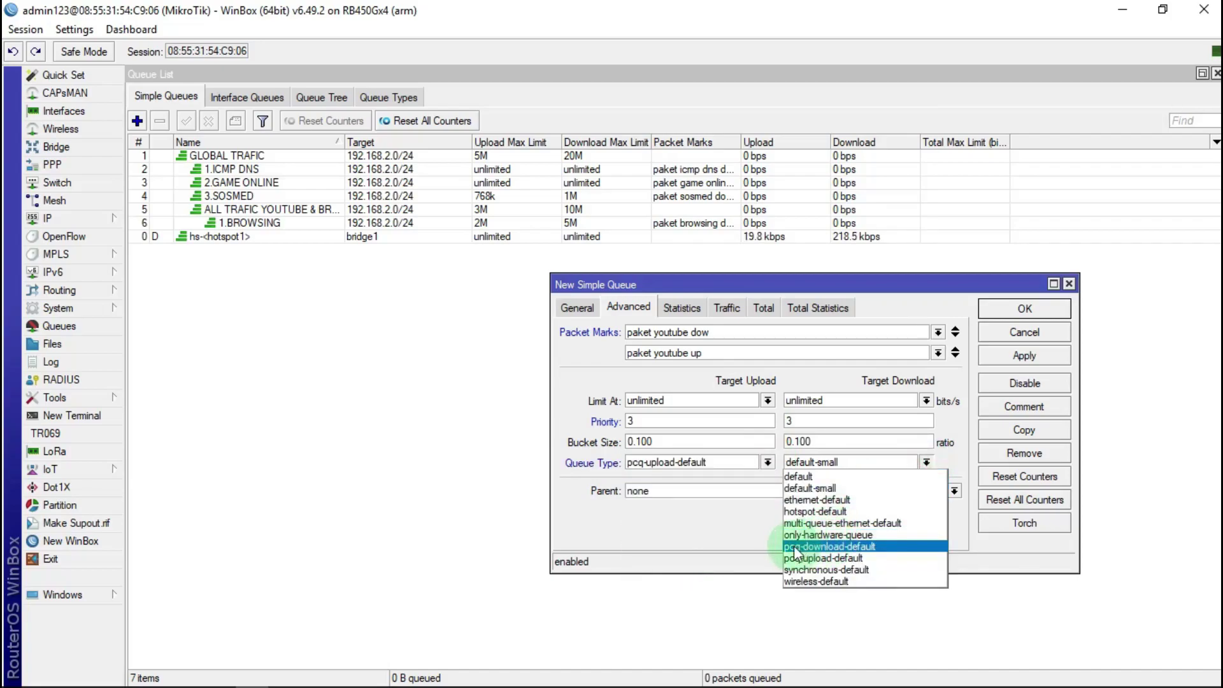
left_click(843, 547)
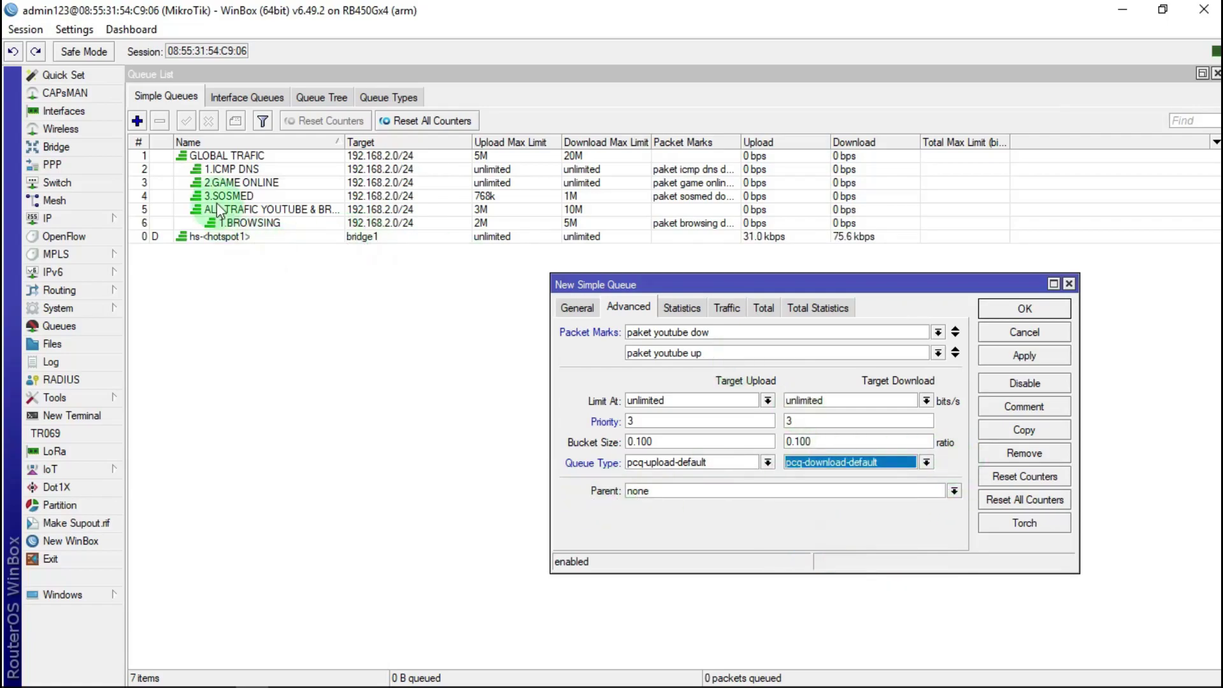
Step: Make ALL TRAFIC YOUTUBE & BROWSING the parent of the 2.YOUTUBE queue, review its settings, and save it
left_click(954, 491)
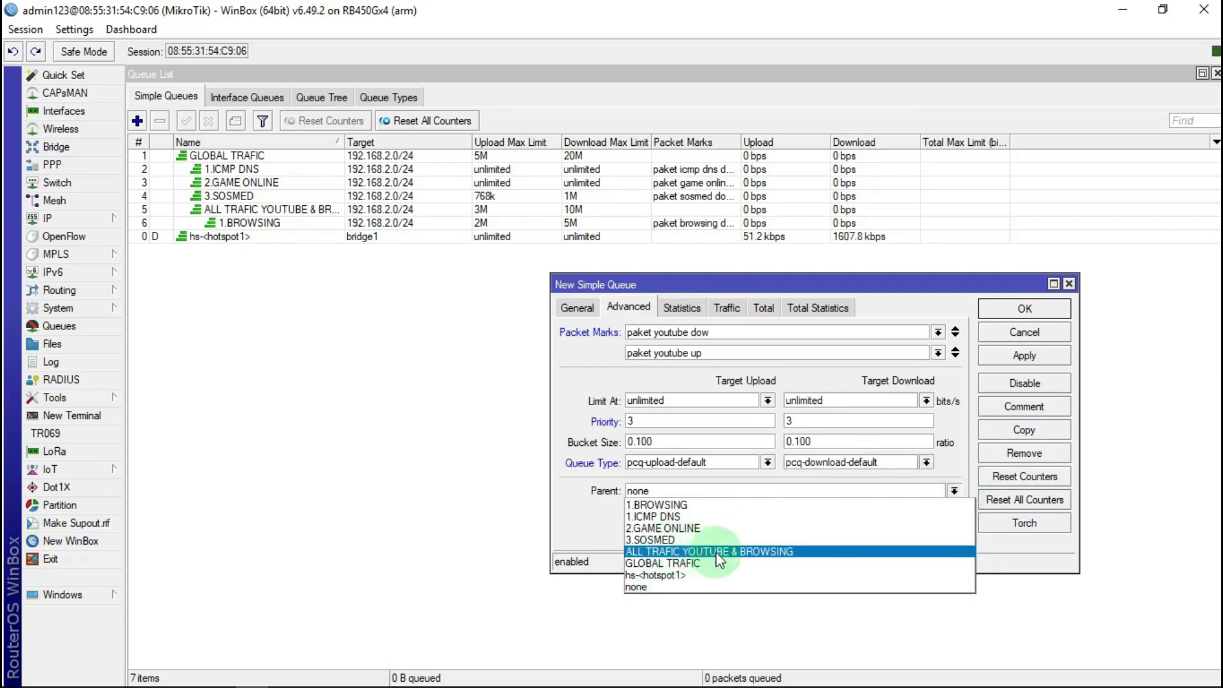
left_click(762, 558)
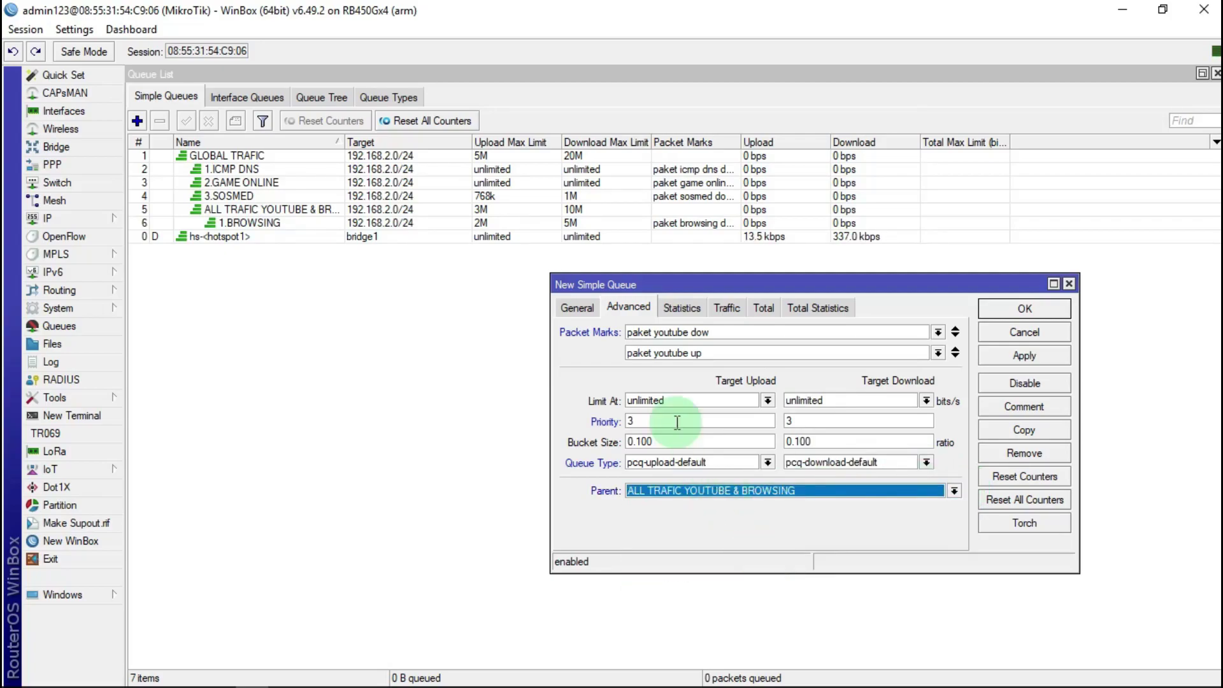
left_click(566, 308)
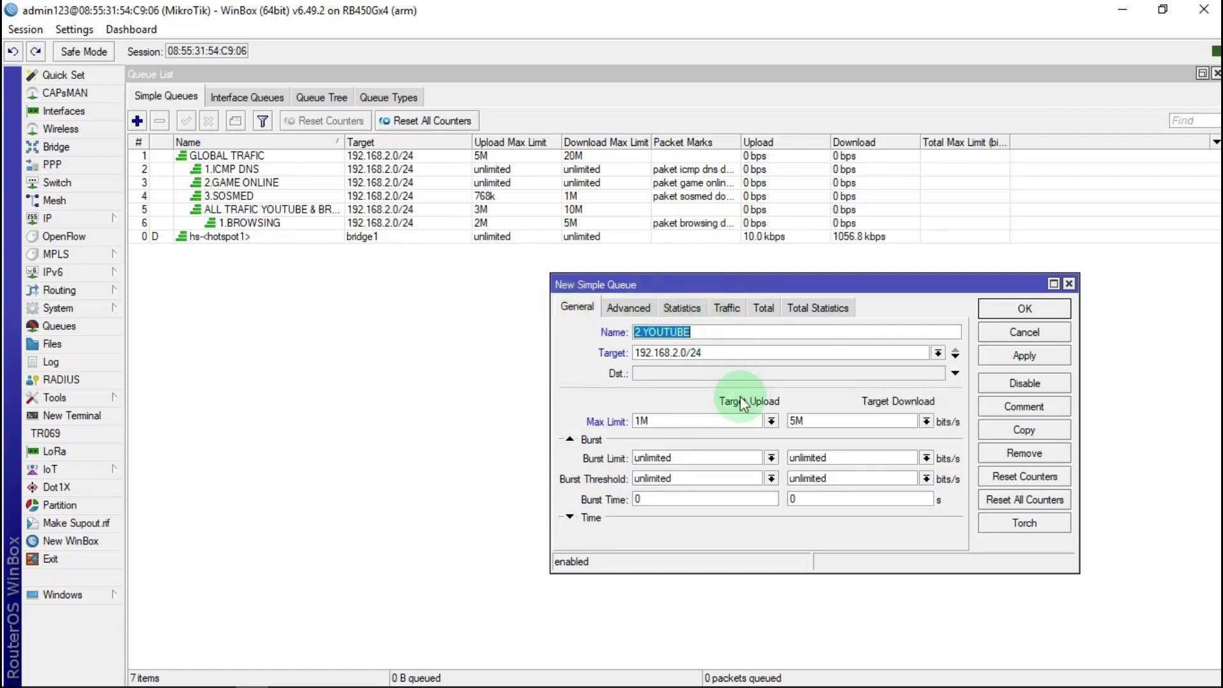
left_click(632, 307)
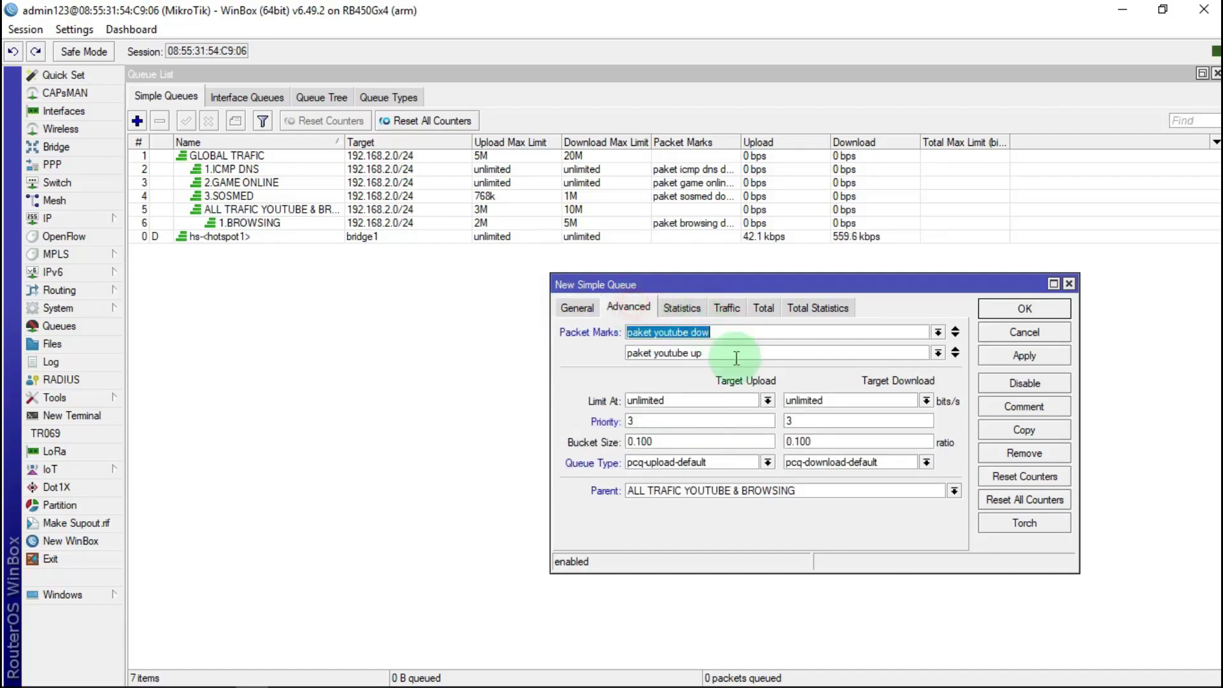
left_click(1032, 356)
left_click(1025, 308)
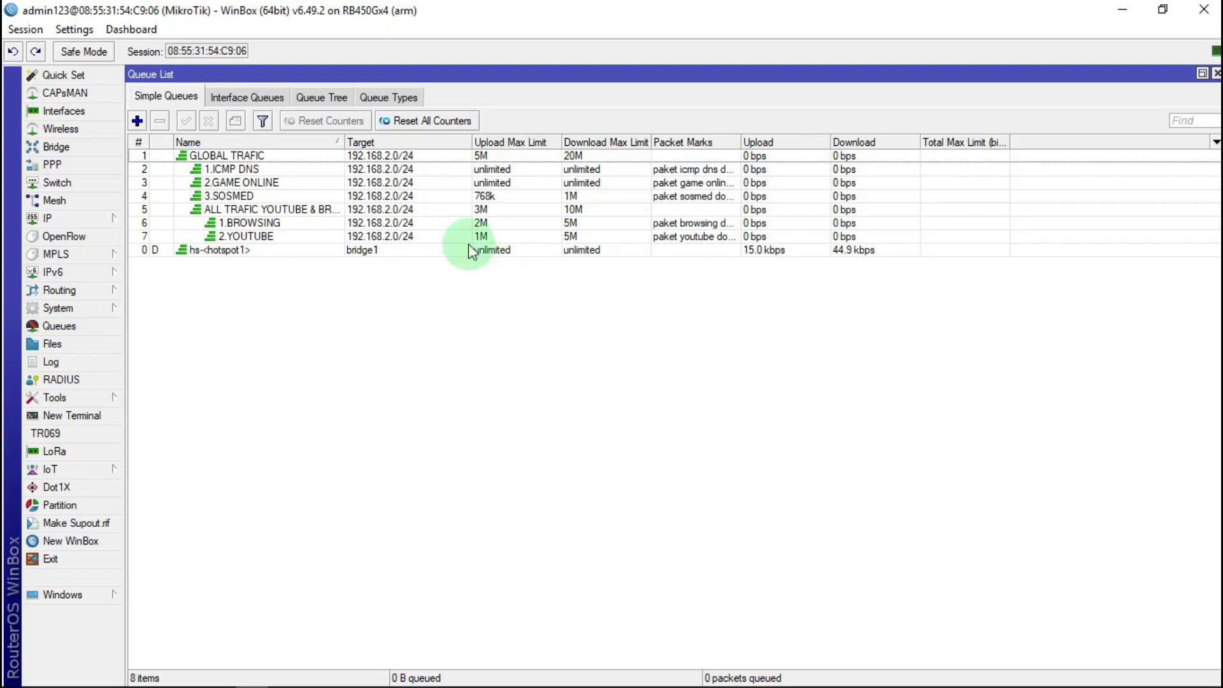
Step: Rename the 1.BROWSING simple queue to 2.BROWSING and save it
double_click(250, 223)
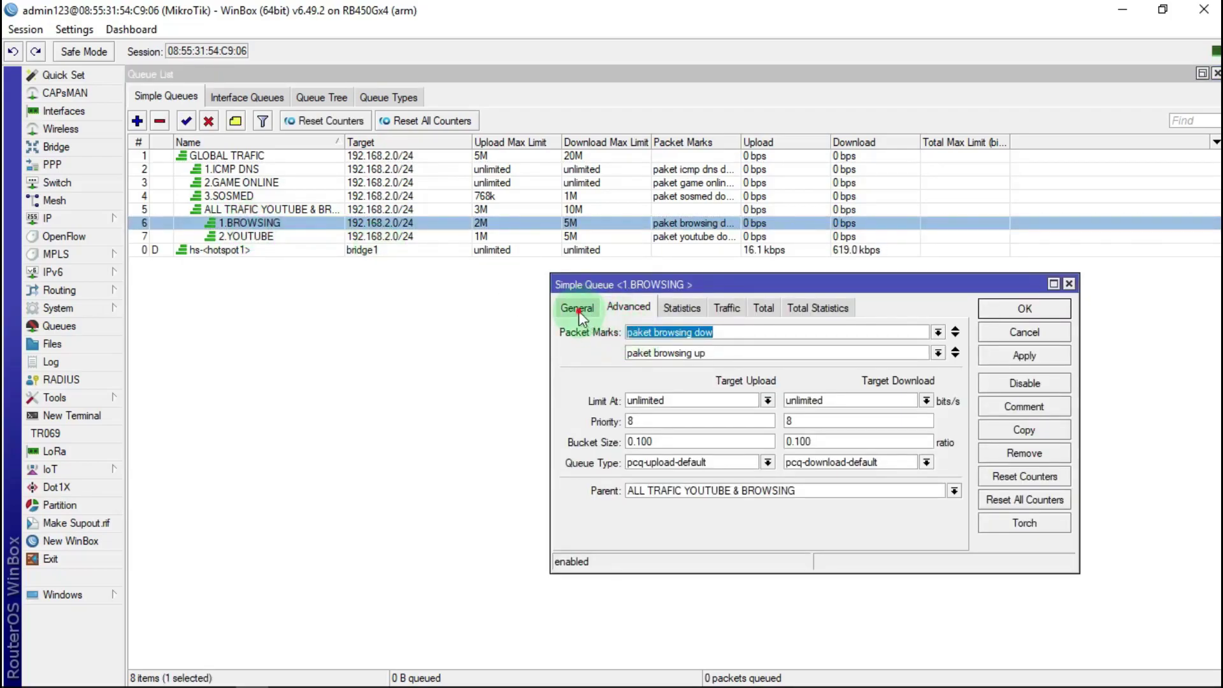
left_click(577, 307)
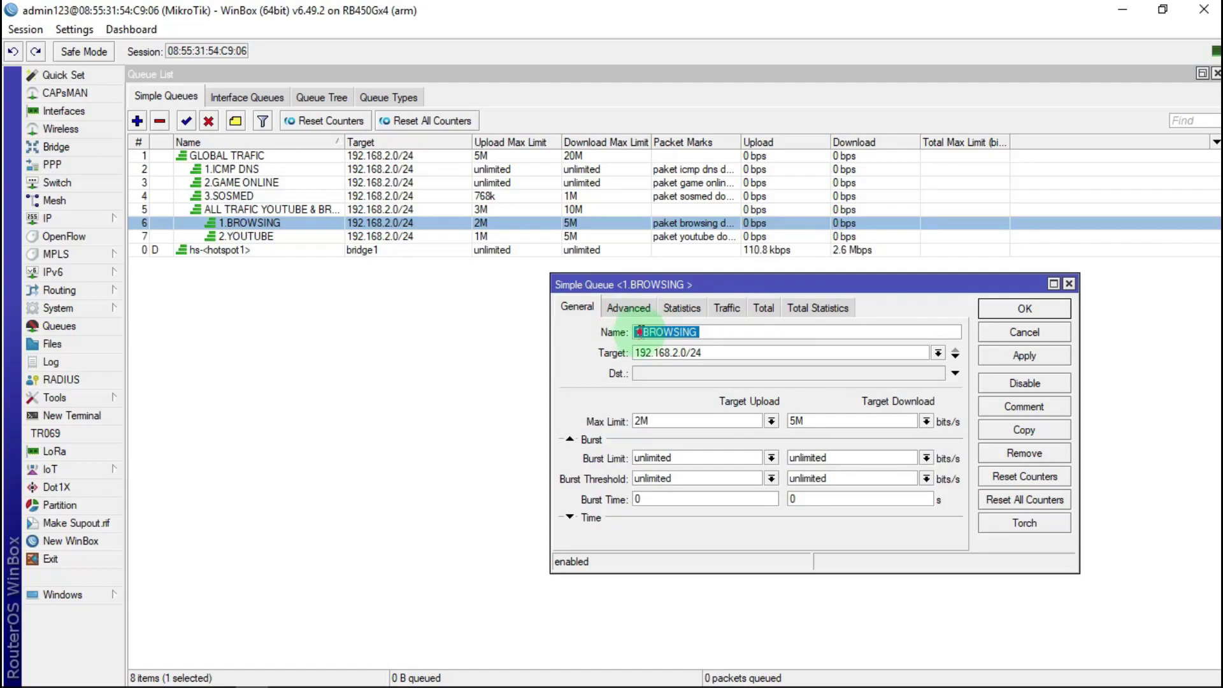
left_click(637, 332)
type("2")
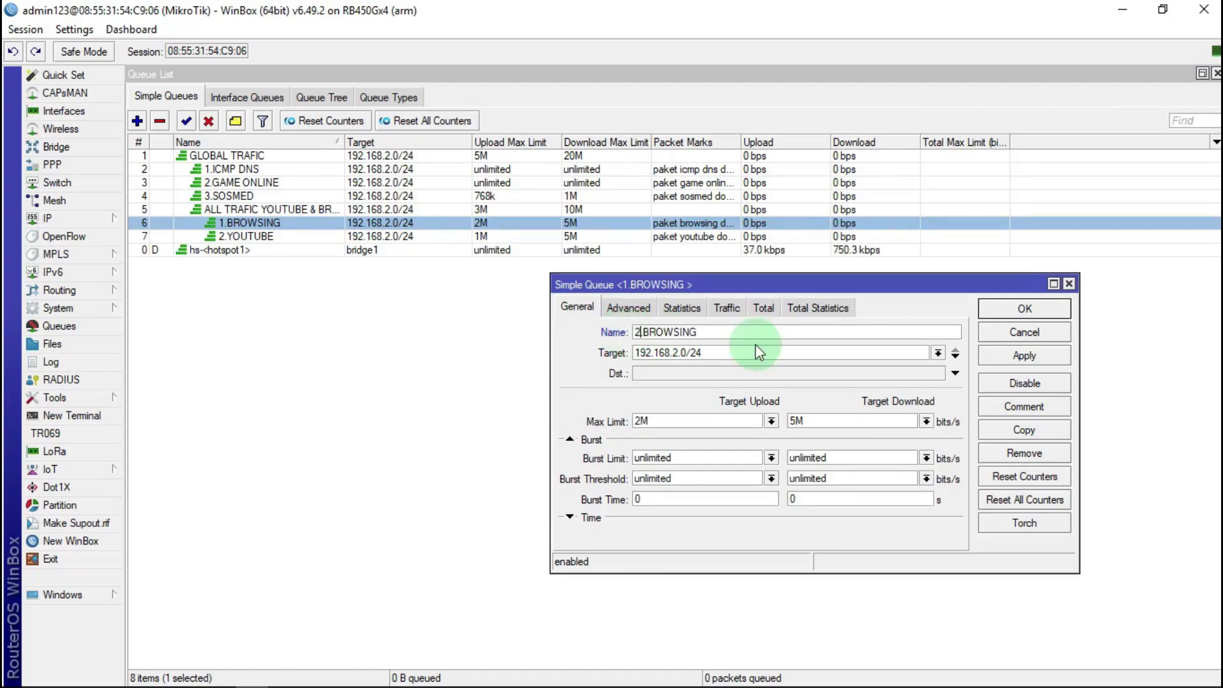
left_click(1046, 309)
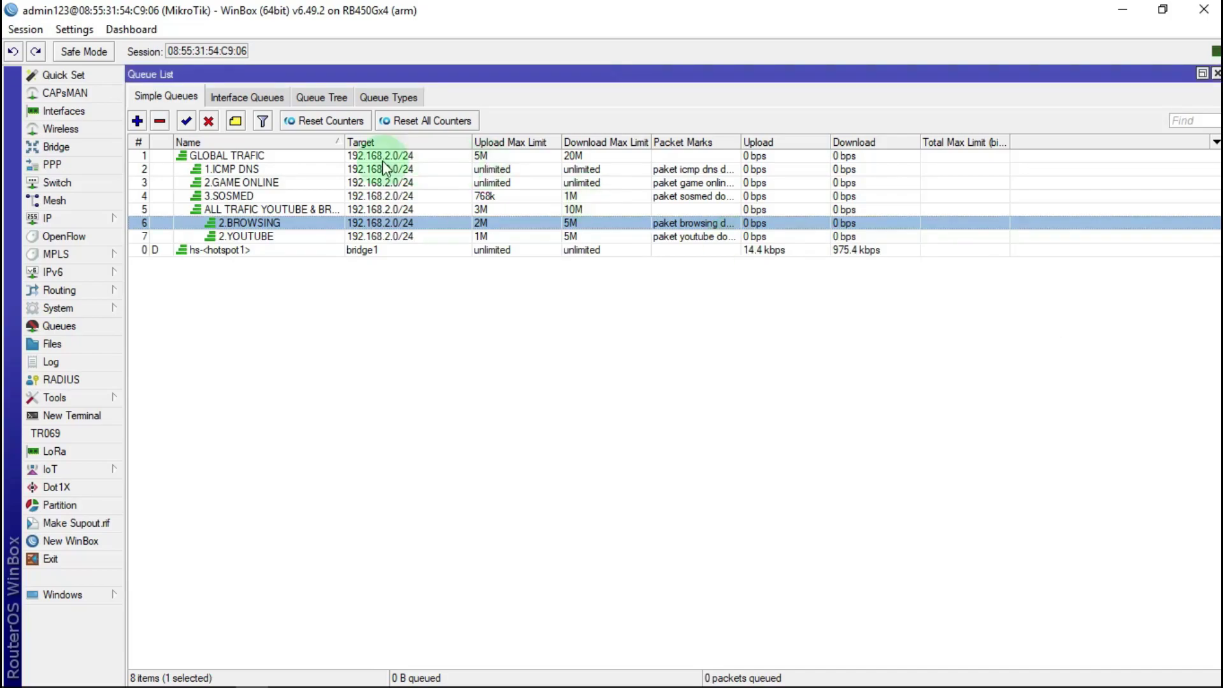
Step: Rename the 2.YOUTUBE simple queue to 1.YOUTUBE and save it
left_click(245, 239)
double_click(245, 239)
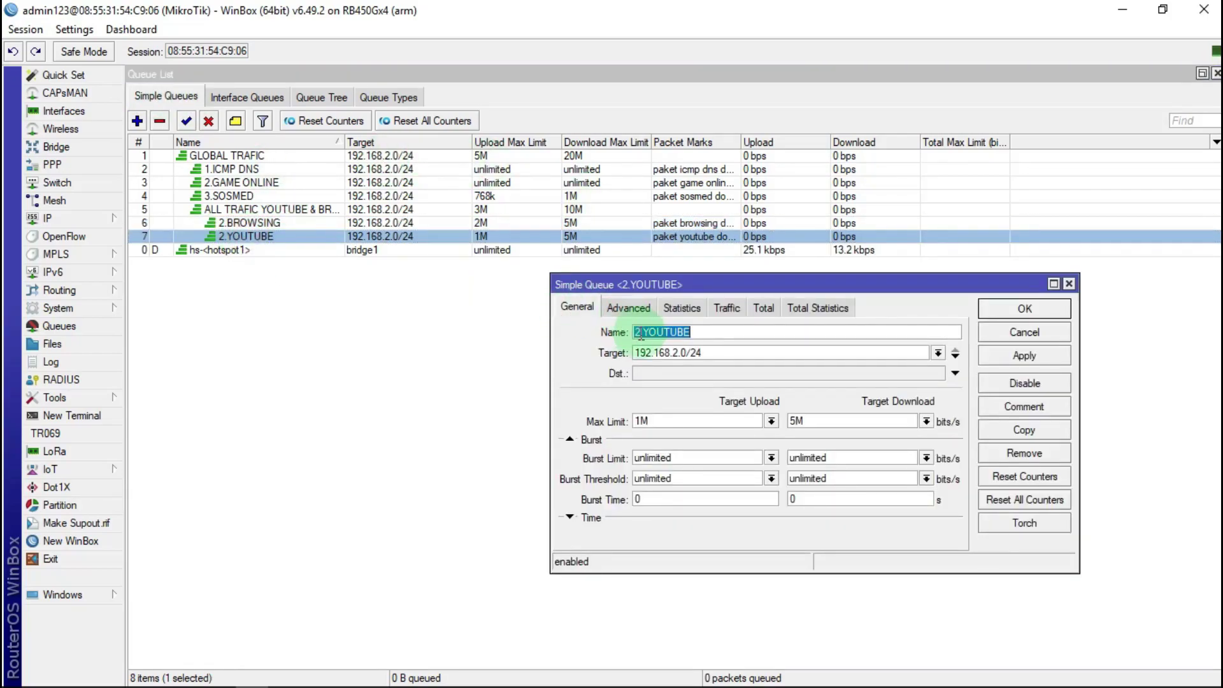
left_click_drag(639, 333, 621, 332)
type("1")
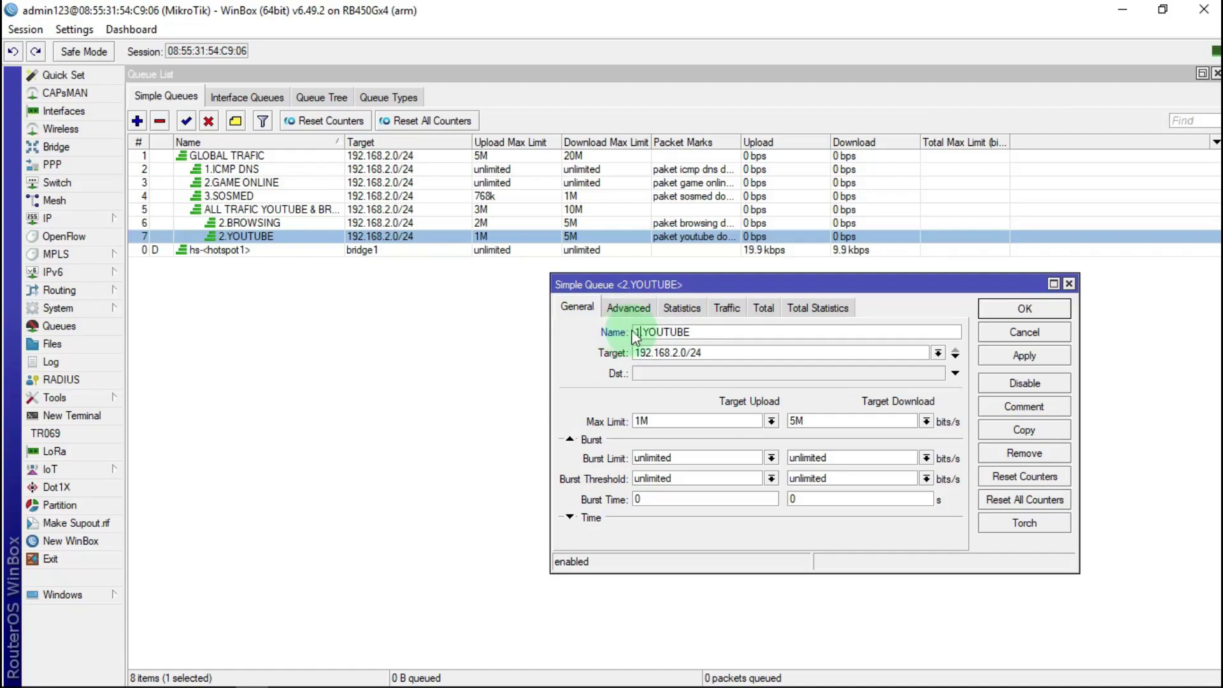
left_click(1048, 355)
left_click(1029, 309)
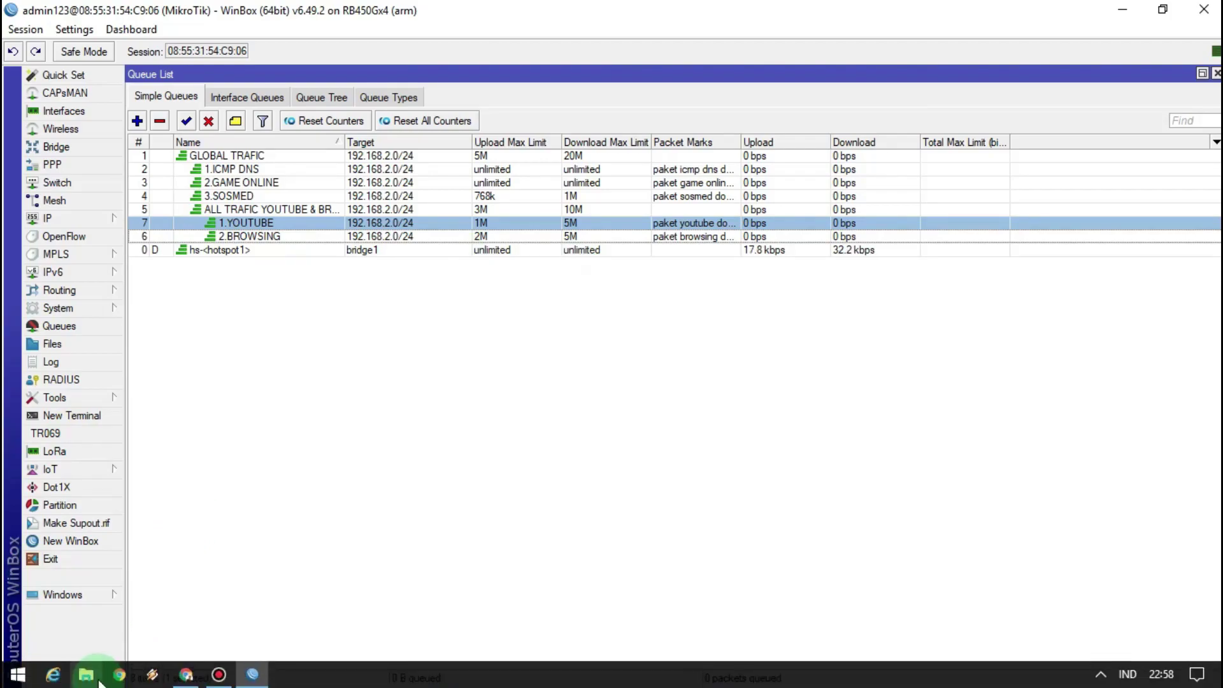
Step: Open the SCRIP SIMPLE QUE ok script in Notepad, and copy the prefix 192.168.2 from the 2.BROWSING queue's target in WinBox
left_click(87, 675)
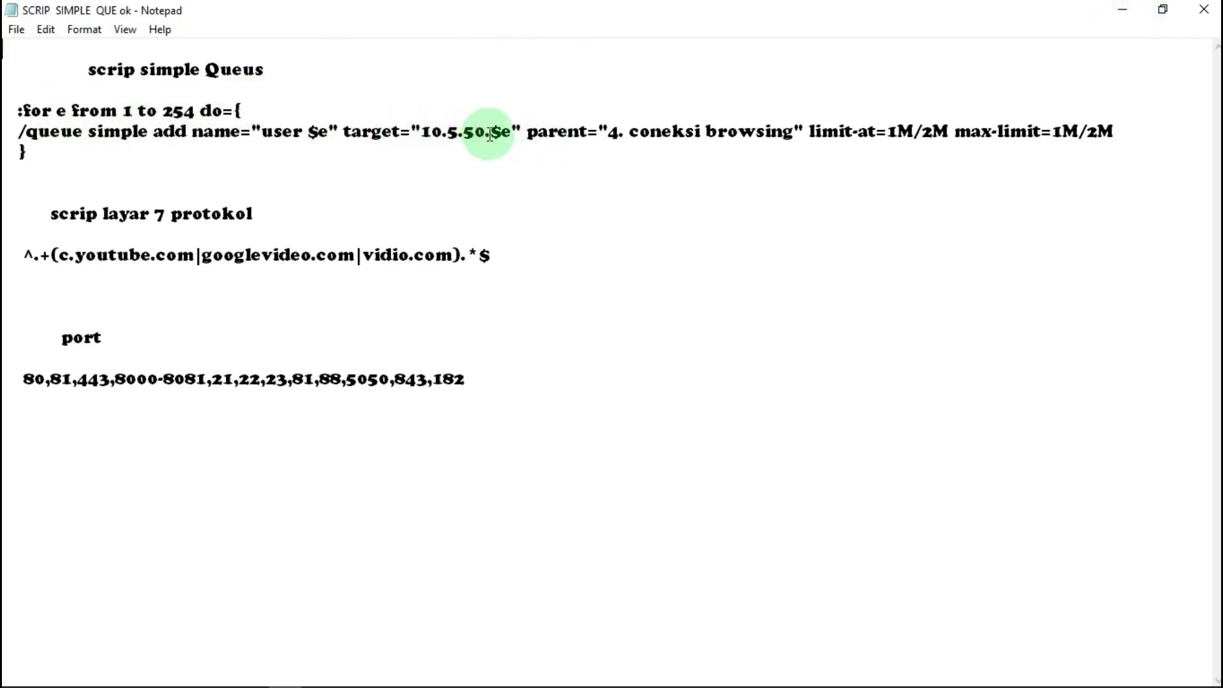
double_click(1081, 9)
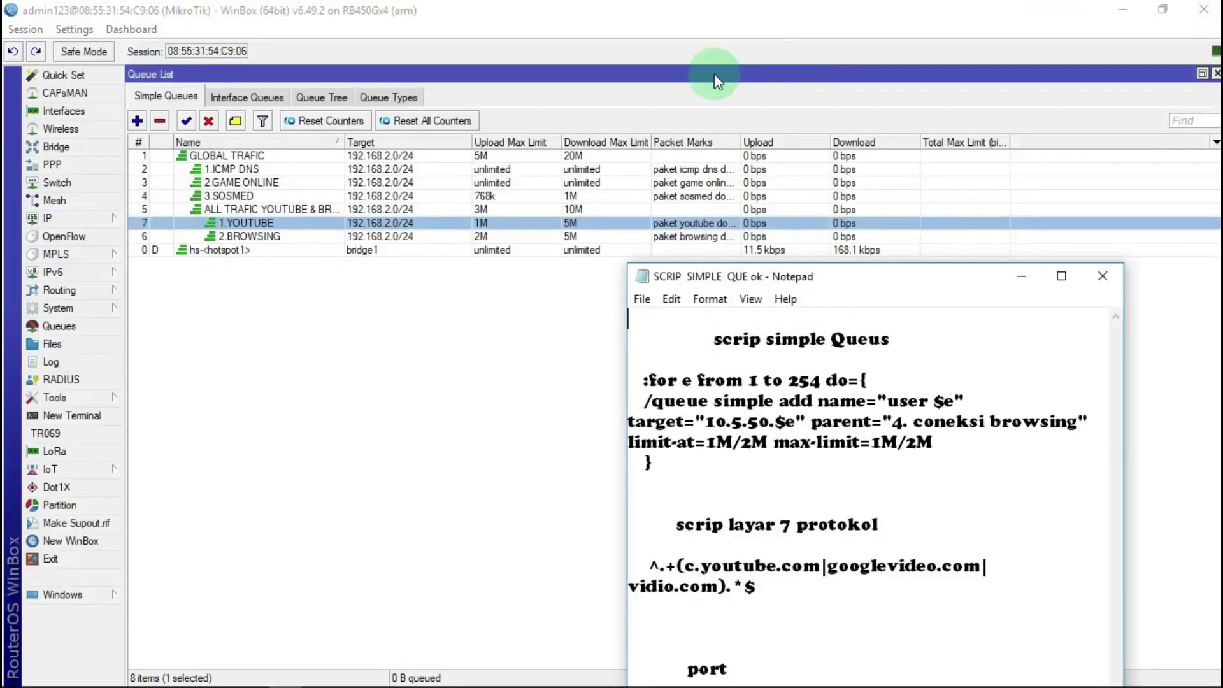
left_click(265, 236)
double_click(265, 235)
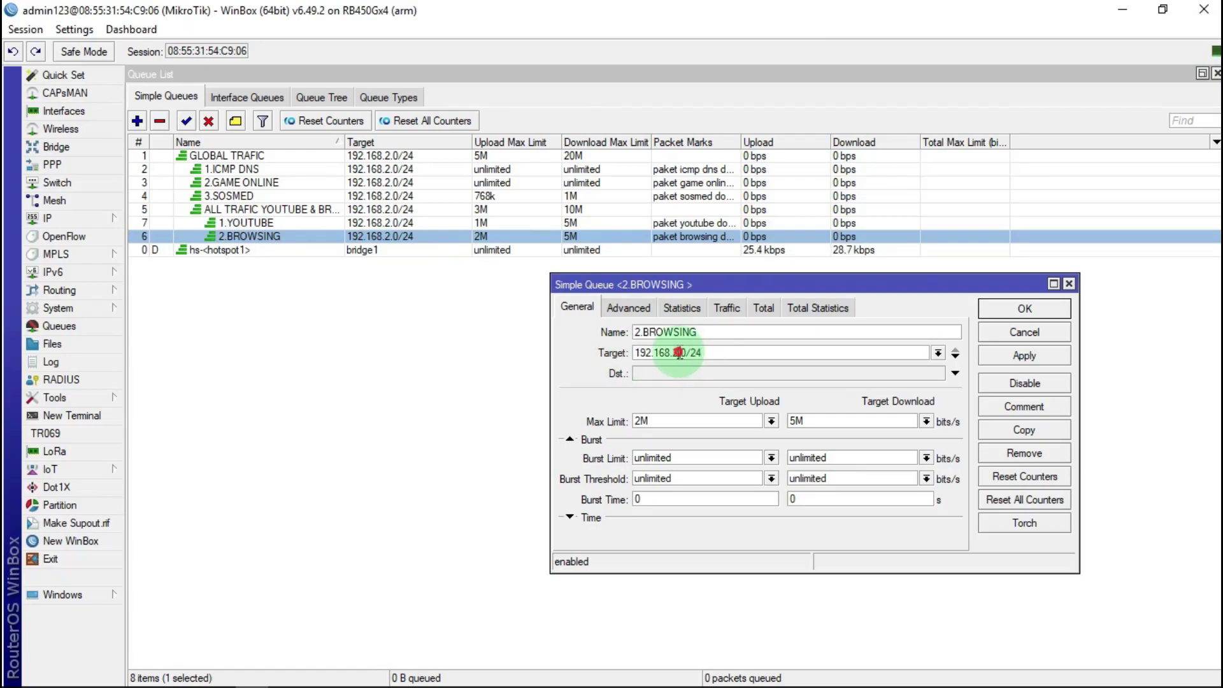
left_click_drag(680, 352, 641, 357)
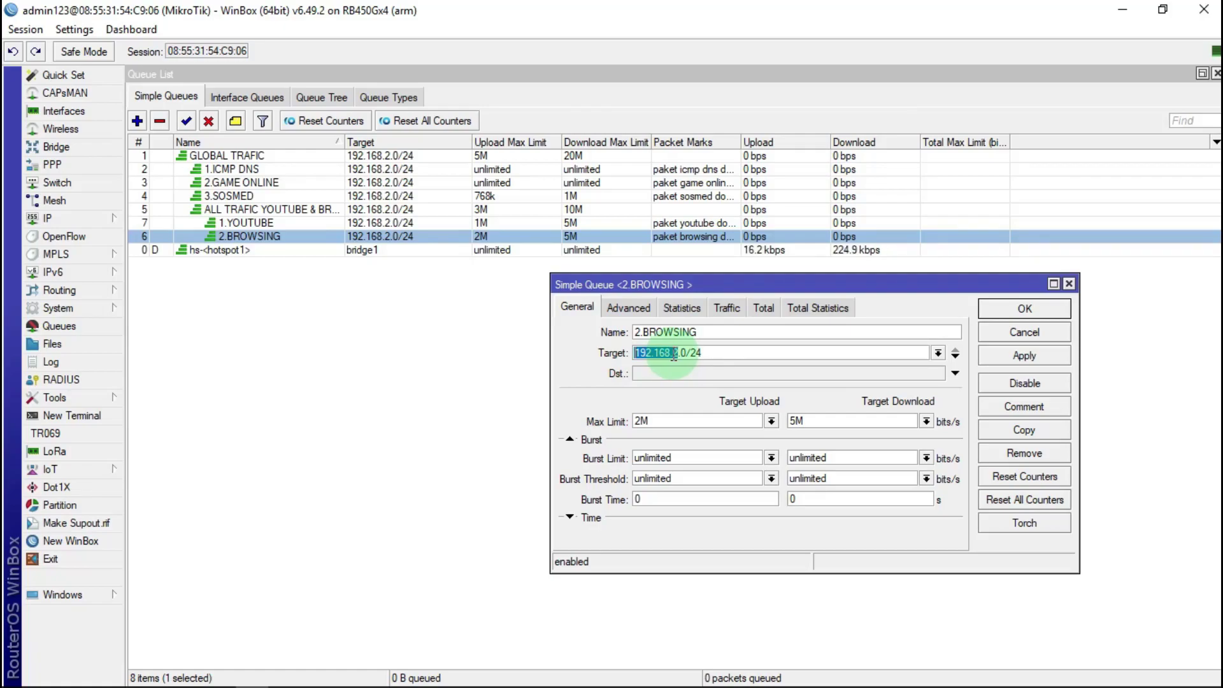
right_click(663, 349)
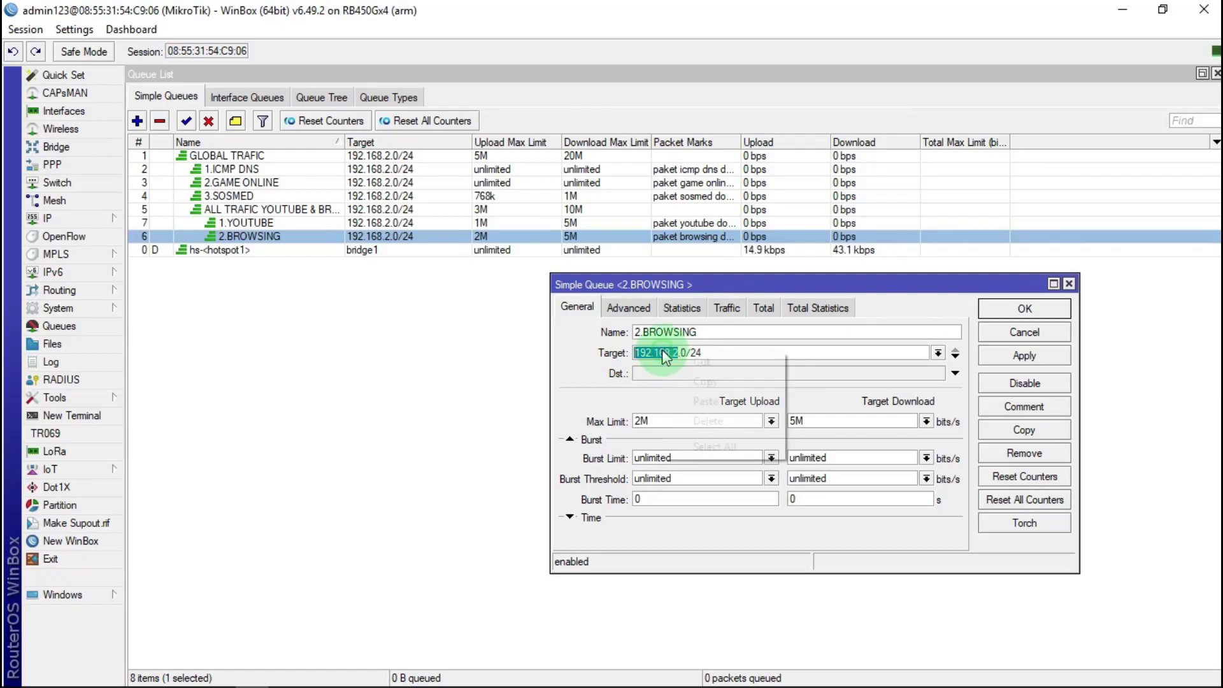
left_click(701, 380)
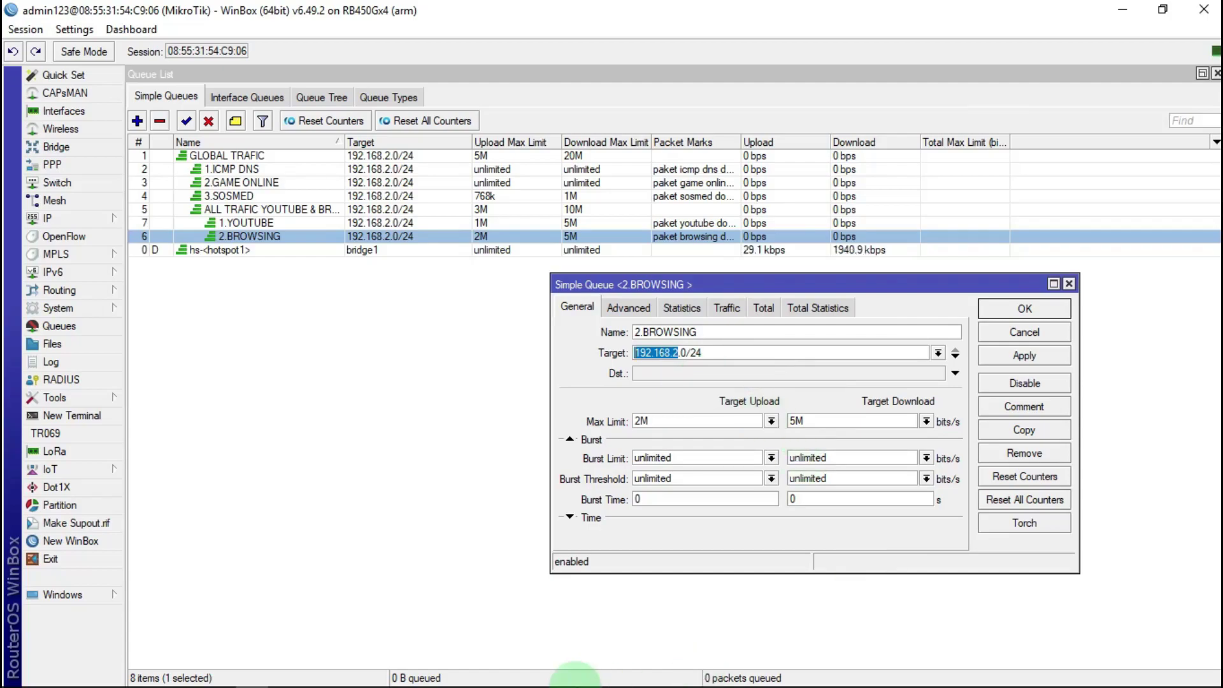
Step: Replace the target prefix 10.5.50 in the Notepad simple queue script with the copied prefix 192.168.2
left_click(286, 679)
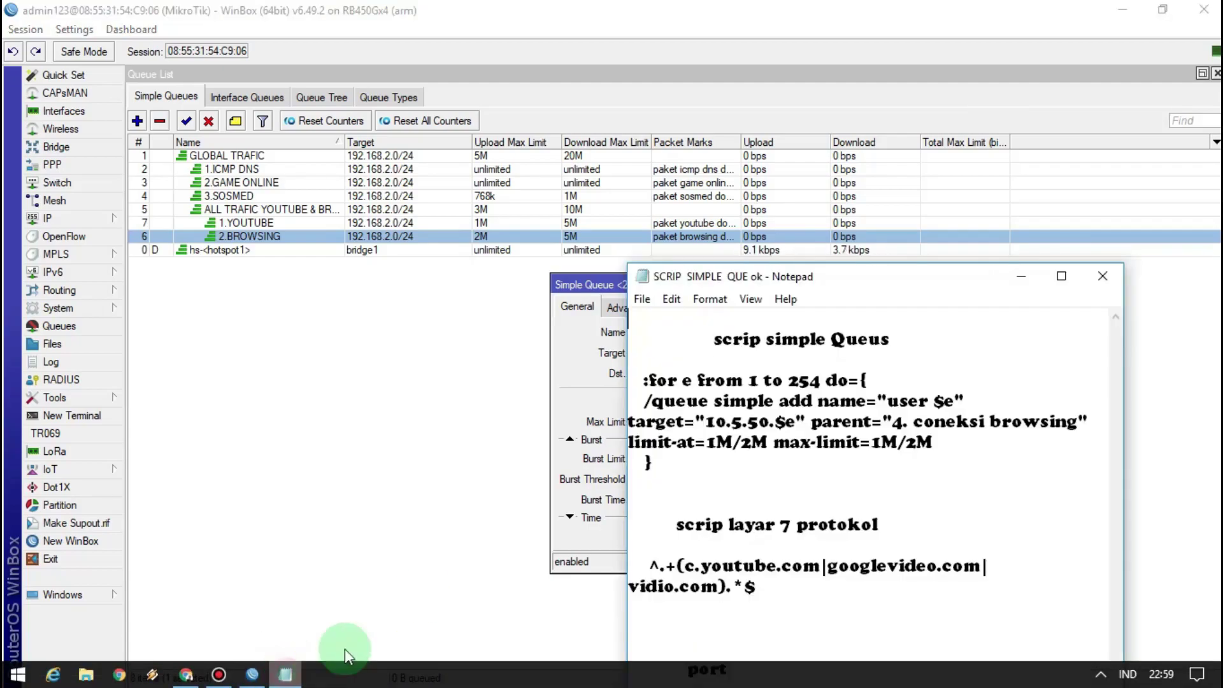
left_click(1068, 271)
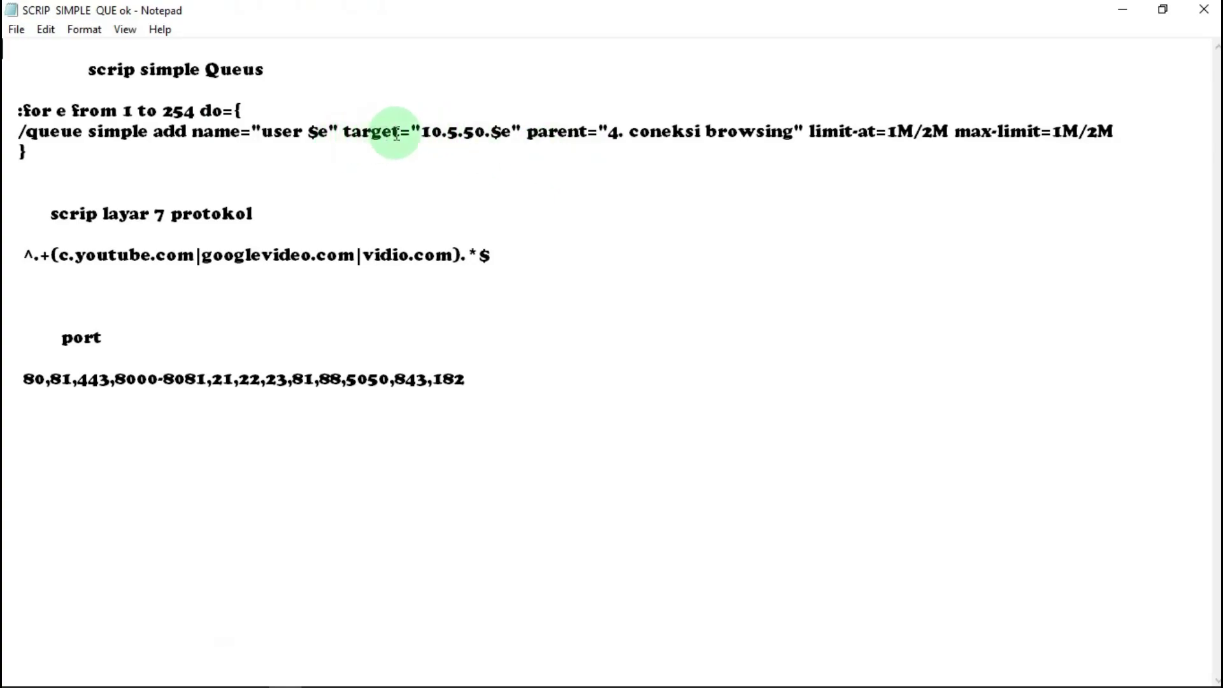
left_click_drag(421, 136, 487, 137)
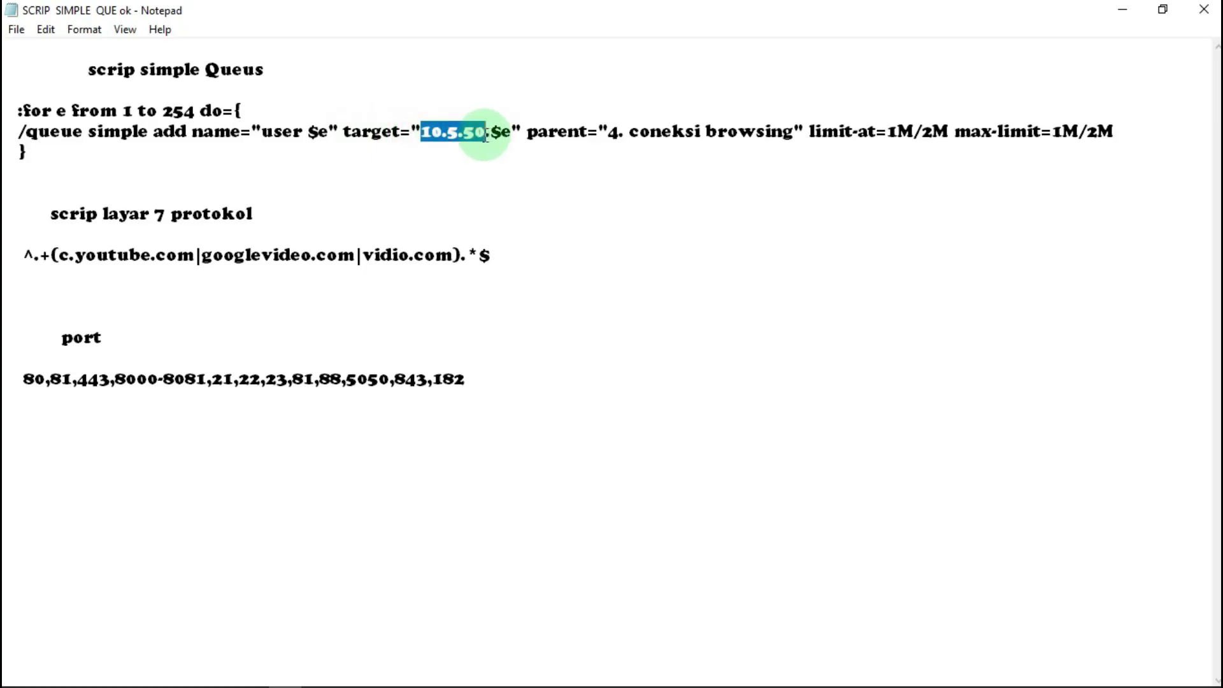
right_click(464, 130)
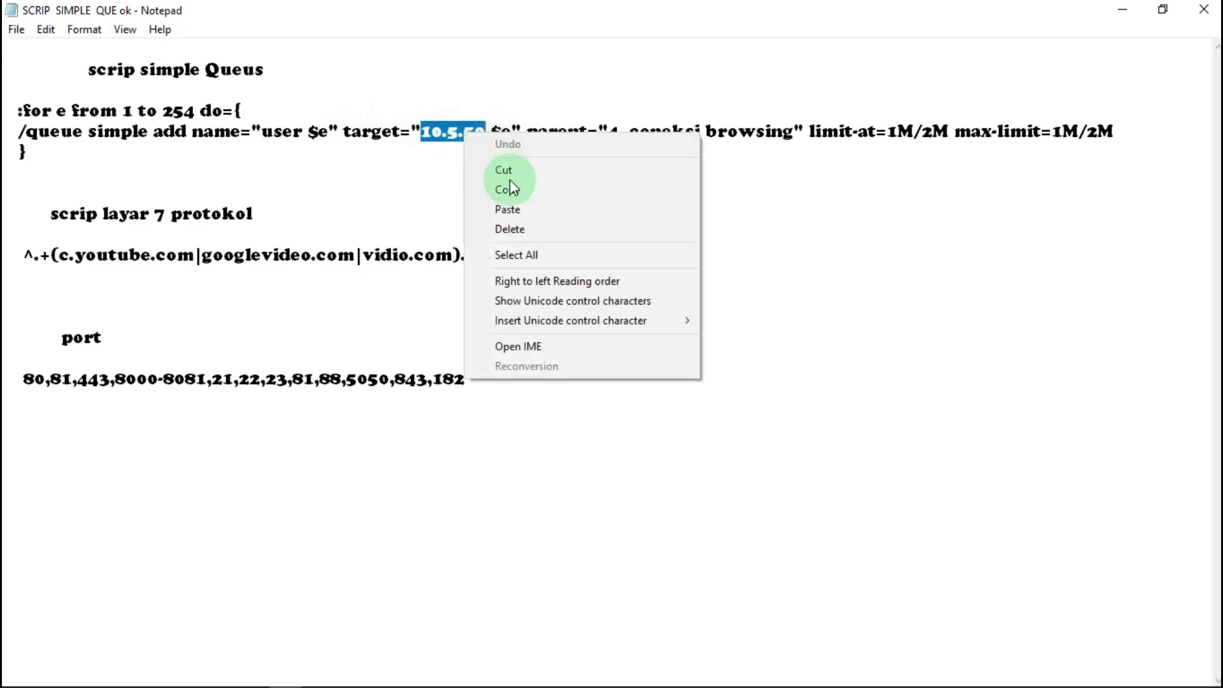
left_click(540, 209)
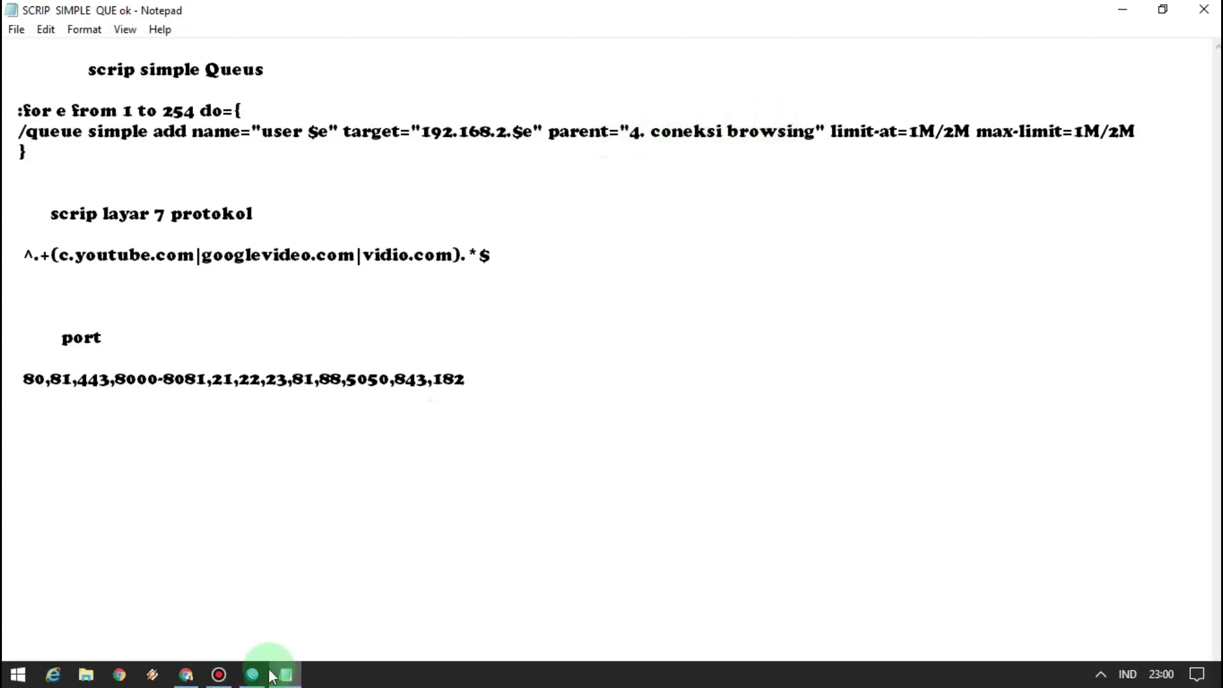
Step: Copy the name 2.BROWSING from its simple queue in WinBox and paste it over "4. coneksi browsing" as the script's parent in Notepad
left_click(255, 676)
left_click(274, 237)
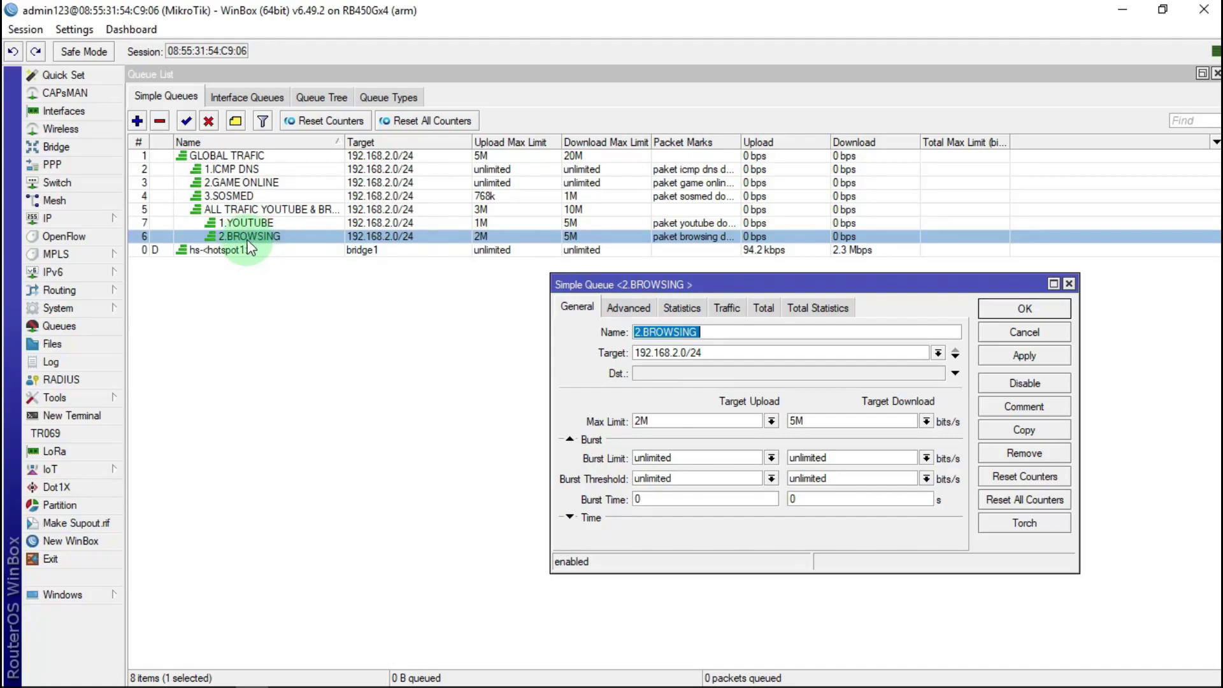
right_click(655, 336)
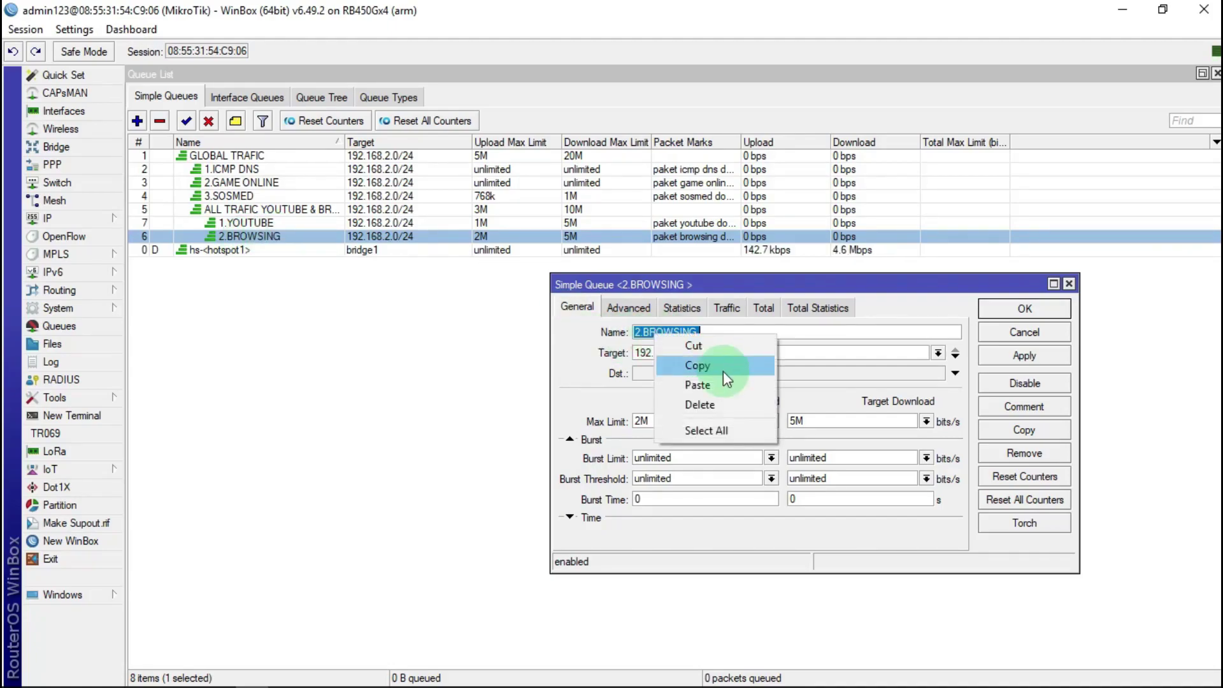
left_click(701, 366)
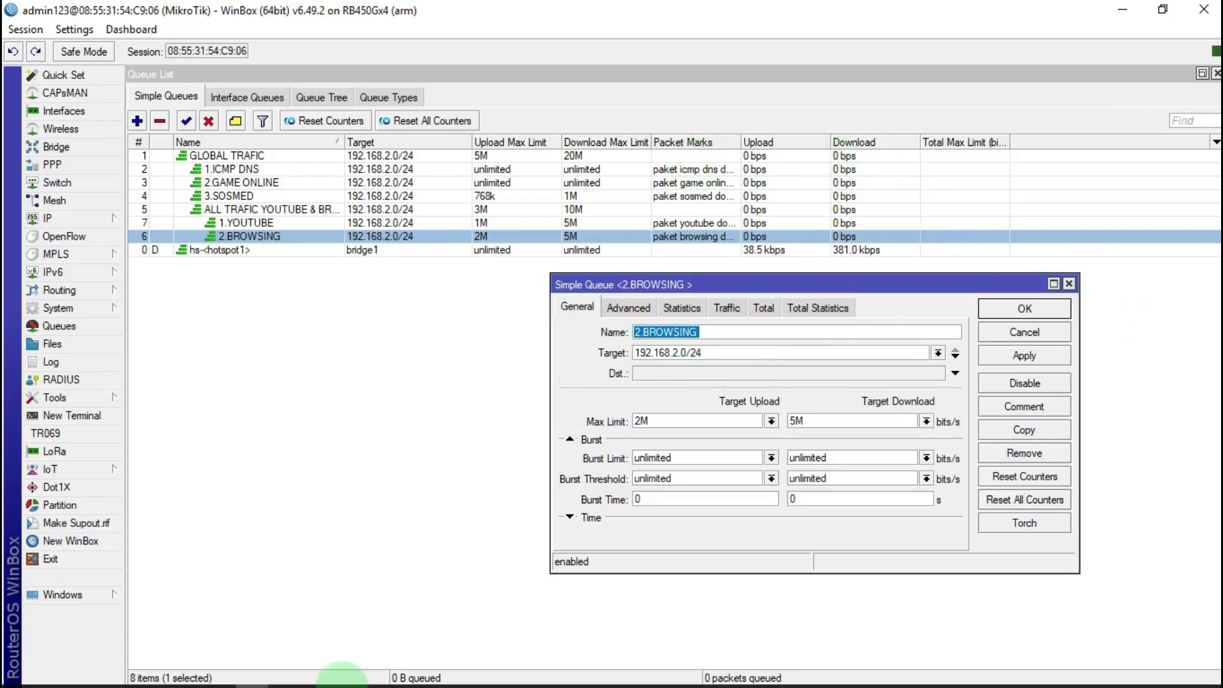
left_click(285, 674)
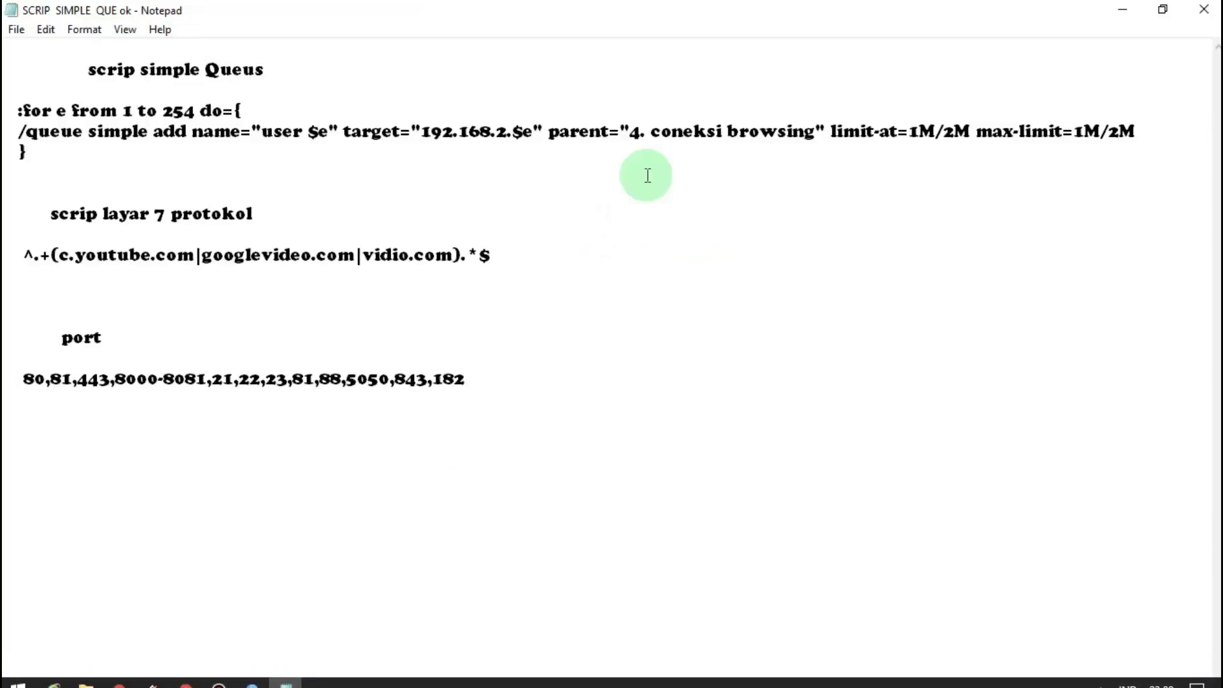
left_click_drag(630, 135, 814, 141)
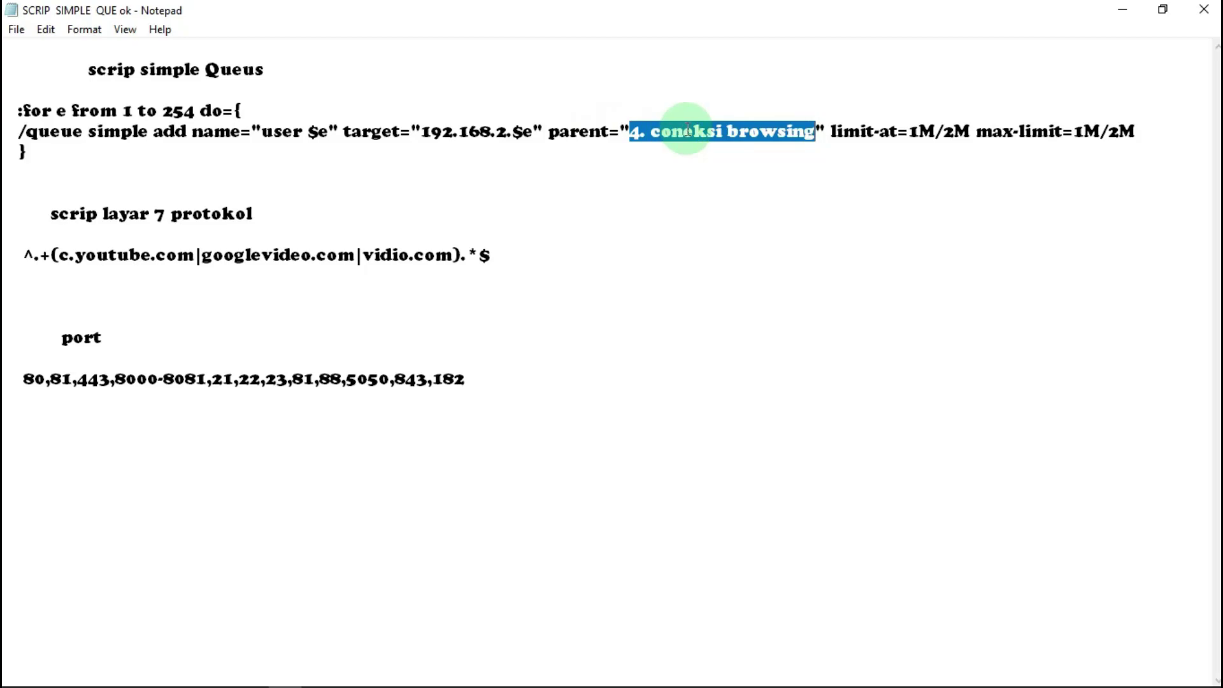
right_click(709, 127)
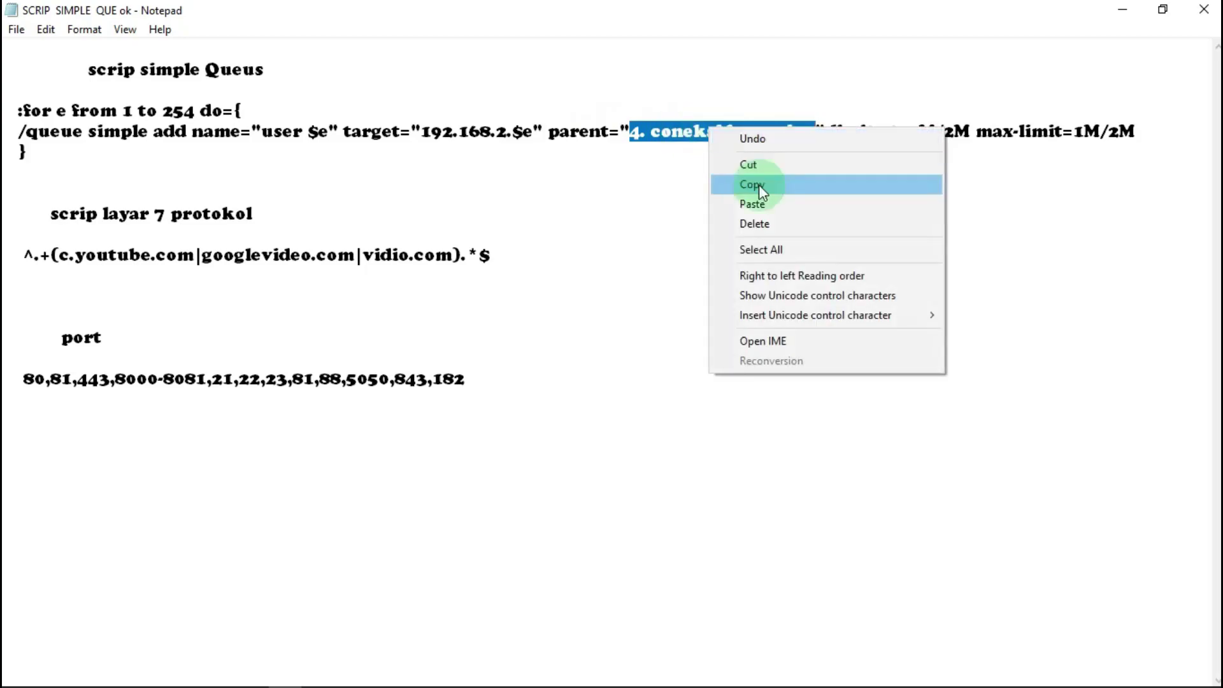
left_click(767, 205)
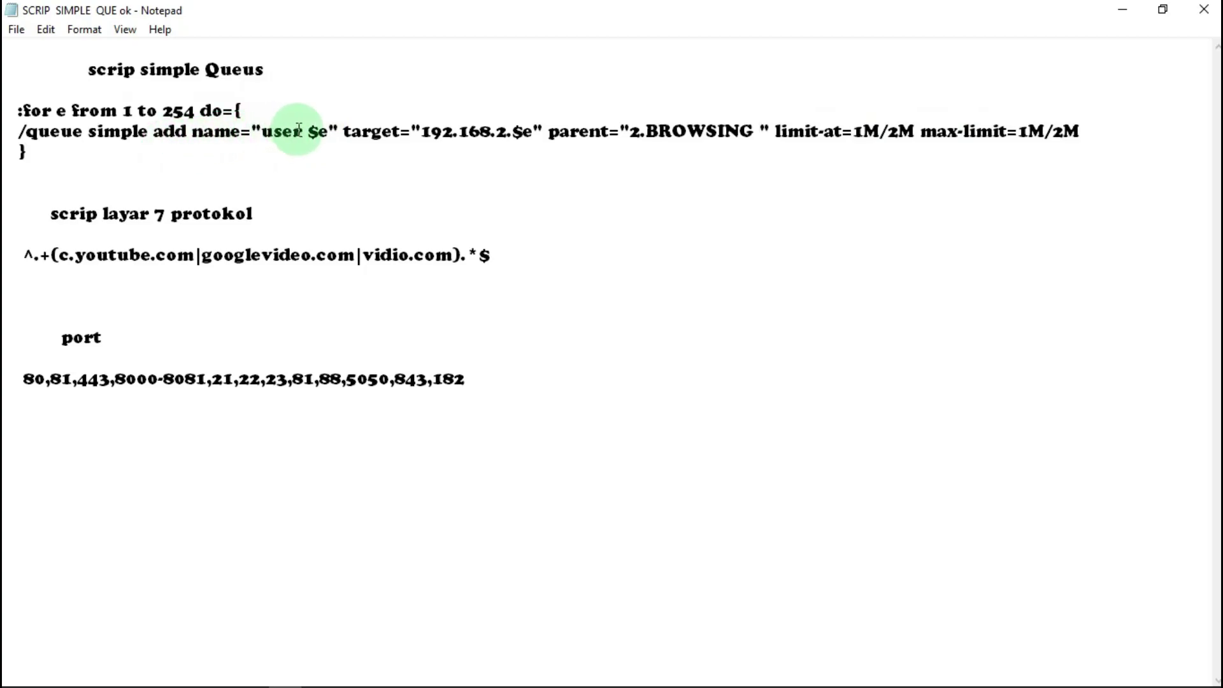
Step: Change the queue name prefix in the script from user to pelanggan, keeping the $e variable
left_click_drag(300, 132, 273, 137)
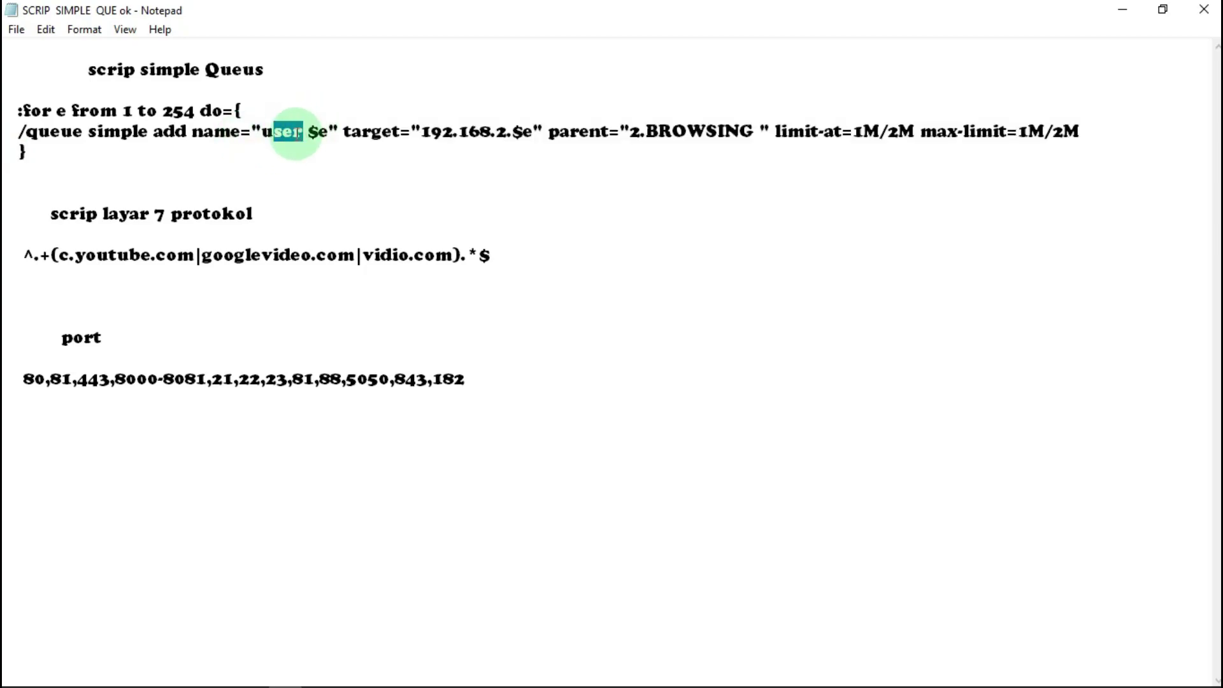
left_click_drag(263, 133, 305, 132)
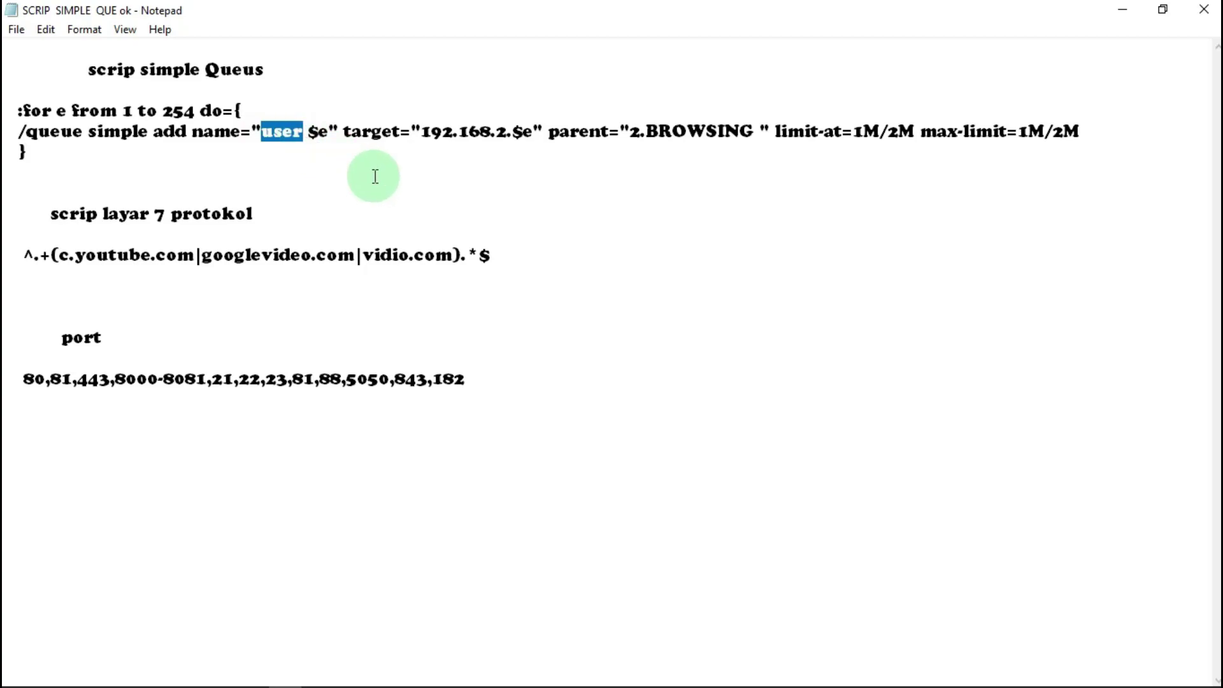
type("pelangga")
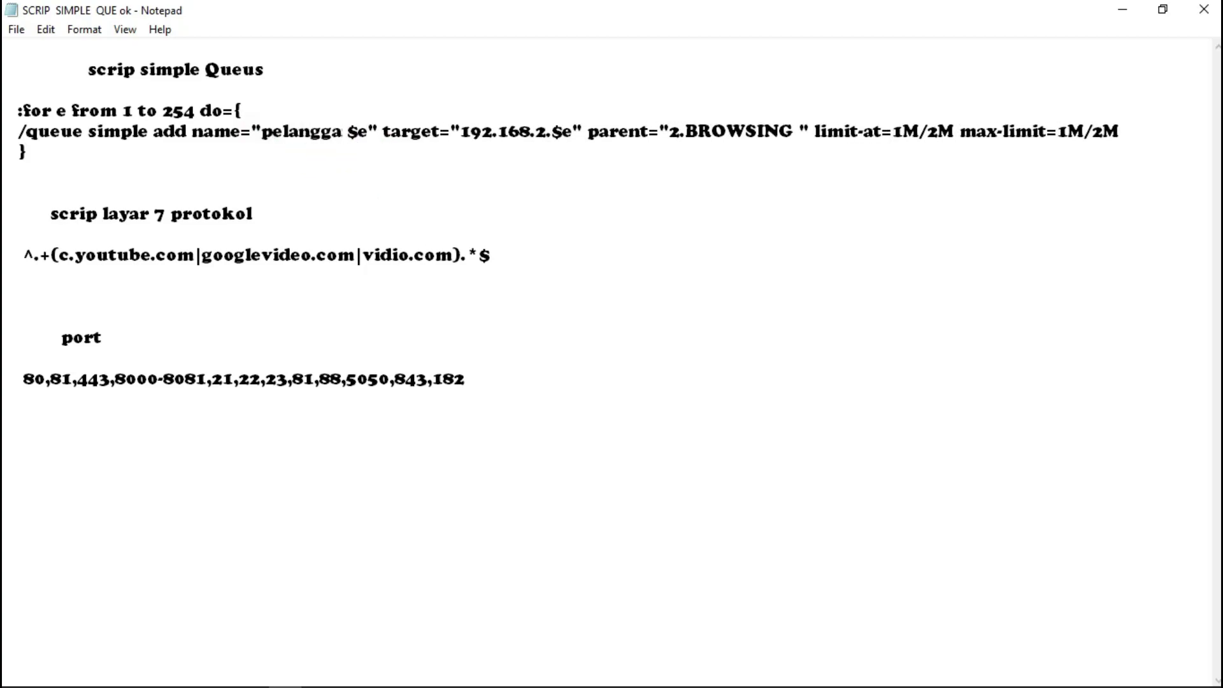
type("n")
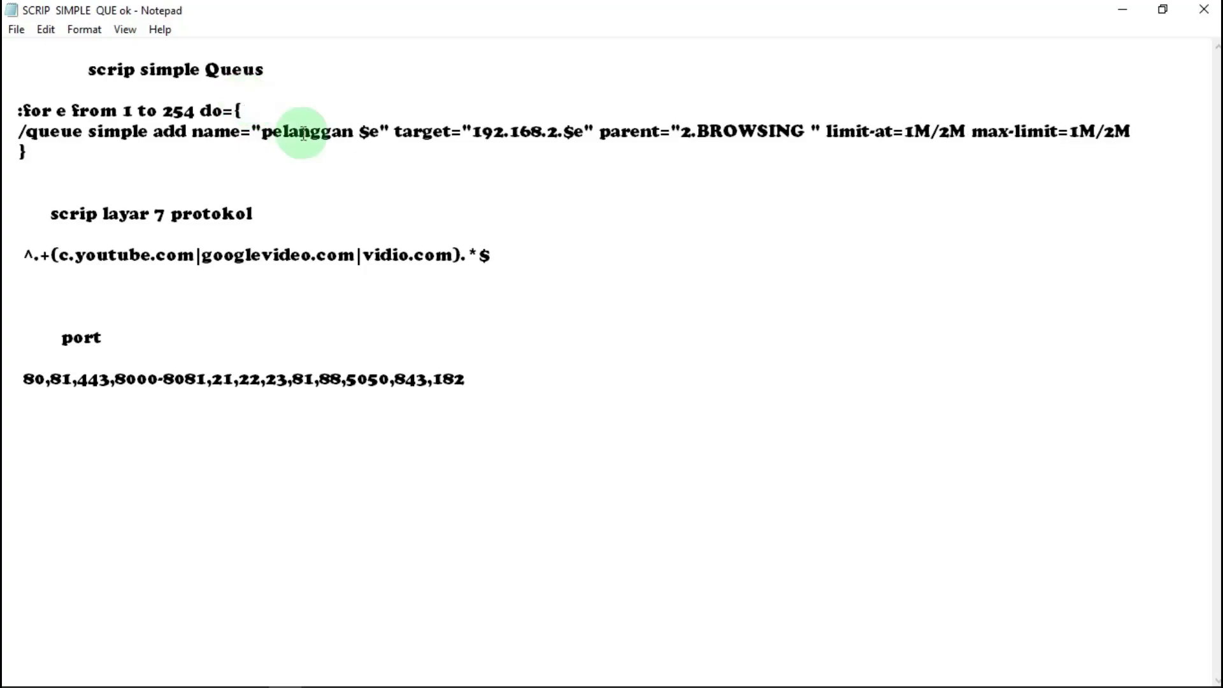
left_click(208, 126)
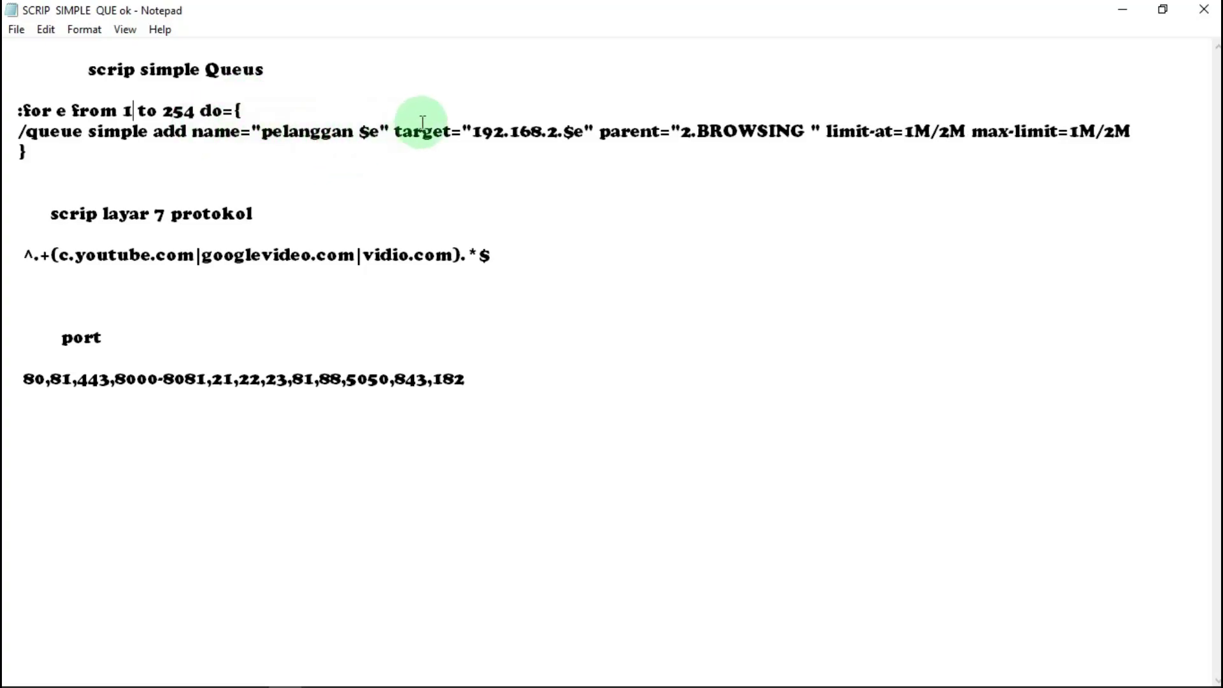
Step: Copy the complete edited for-loop script for the simple queues and return to WinBox
left_click_drag(13, 112, 191, 152)
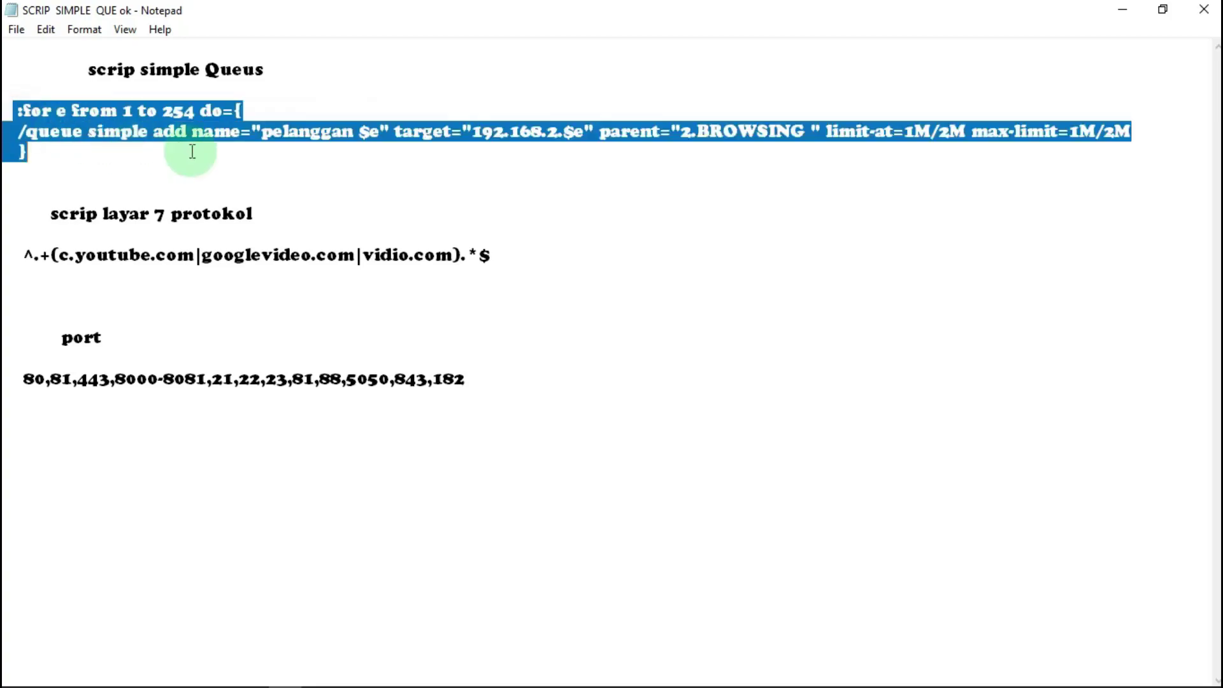
right_click(166, 124)
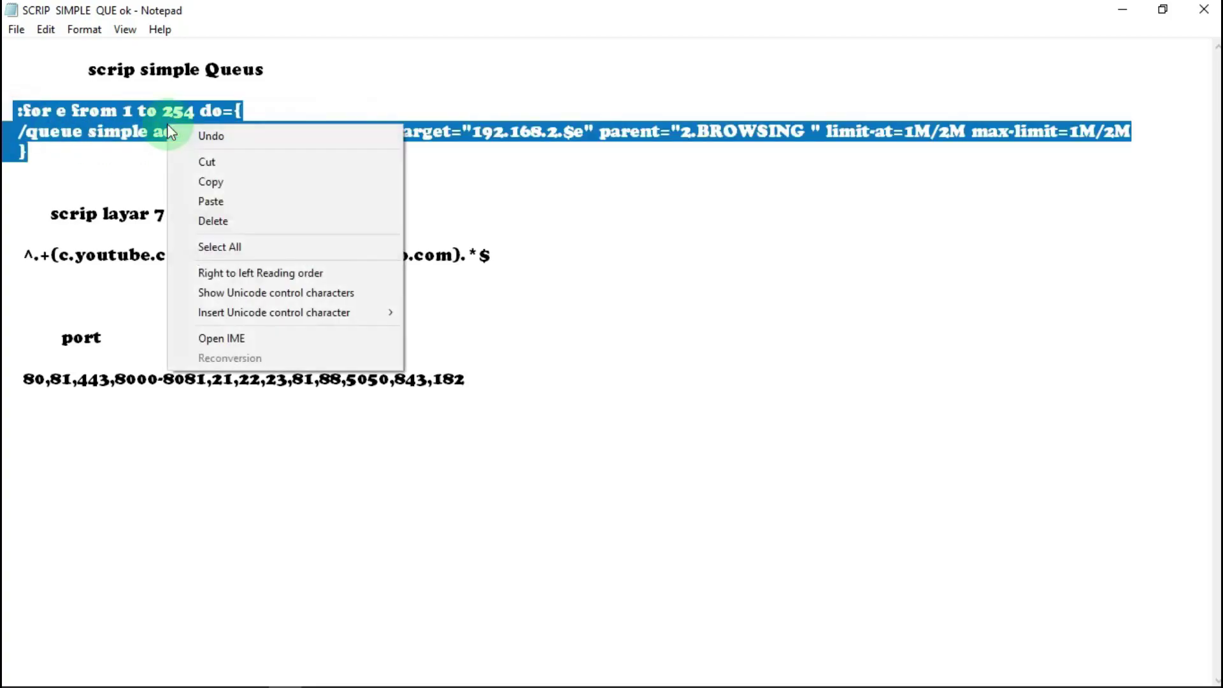
left_click(216, 182)
left_click(1123, 8)
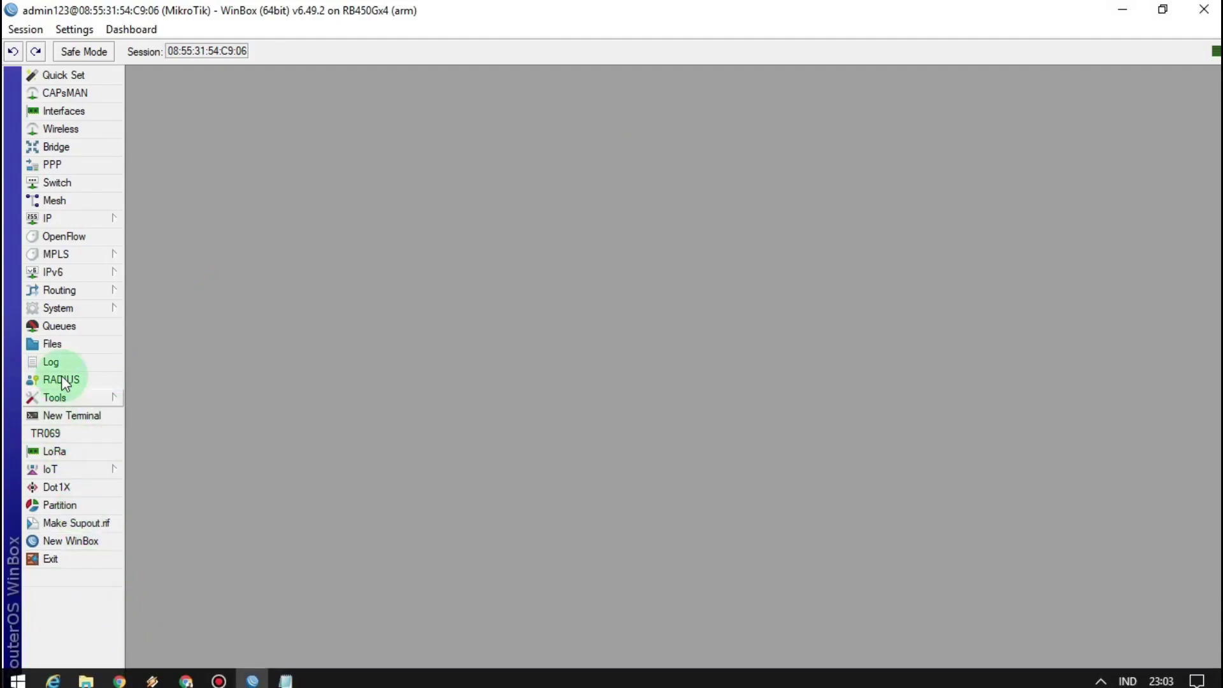
Step: Open the simple queue list and run the copied script in a new terminal placed beside it
left_click(75, 326)
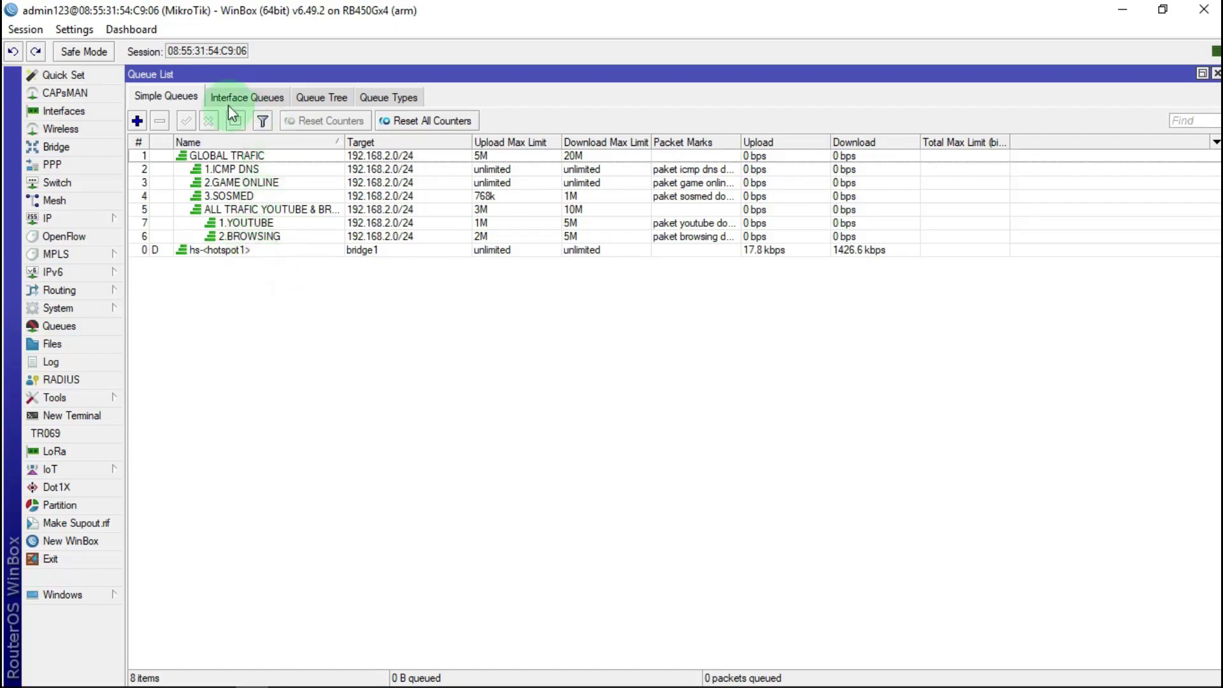
left_click(94, 419)
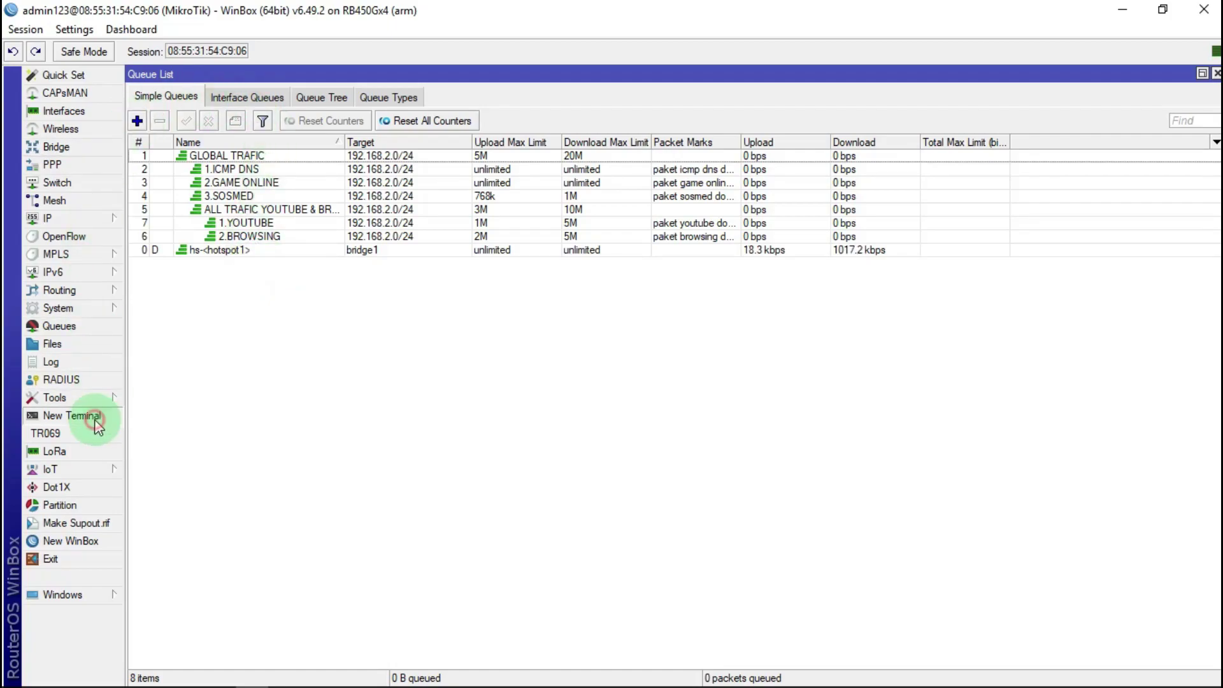
left_click_drag(382, 132, 984, 200)
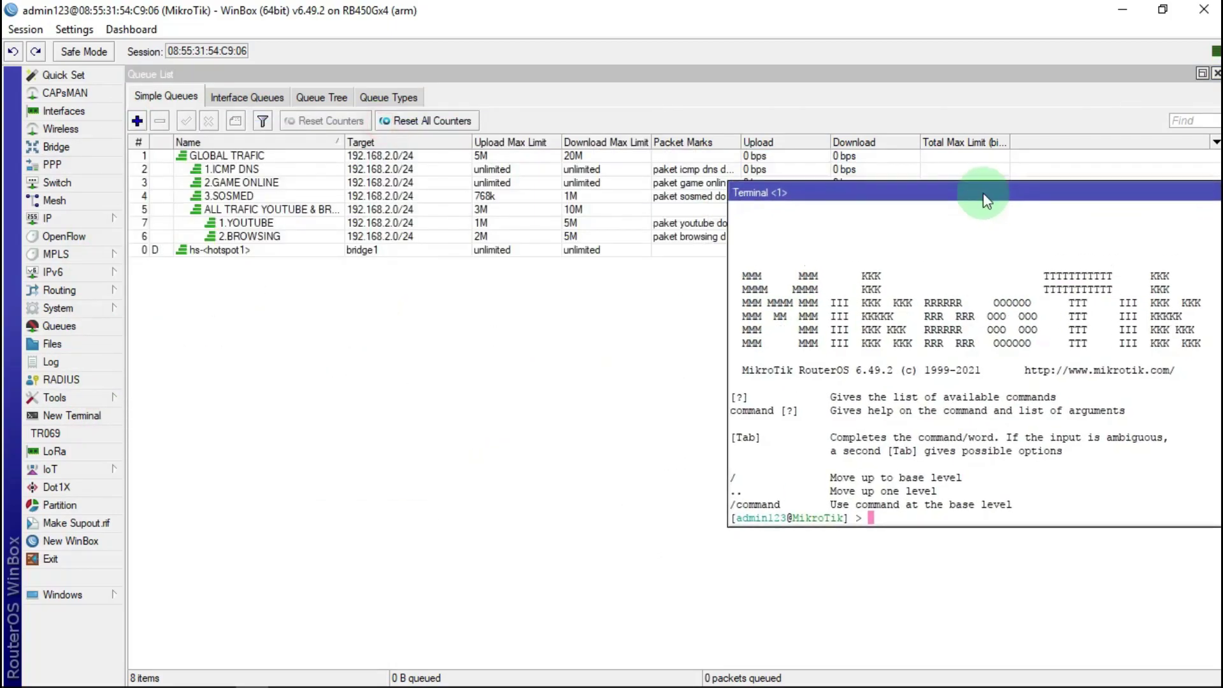
right_click(865, 513)
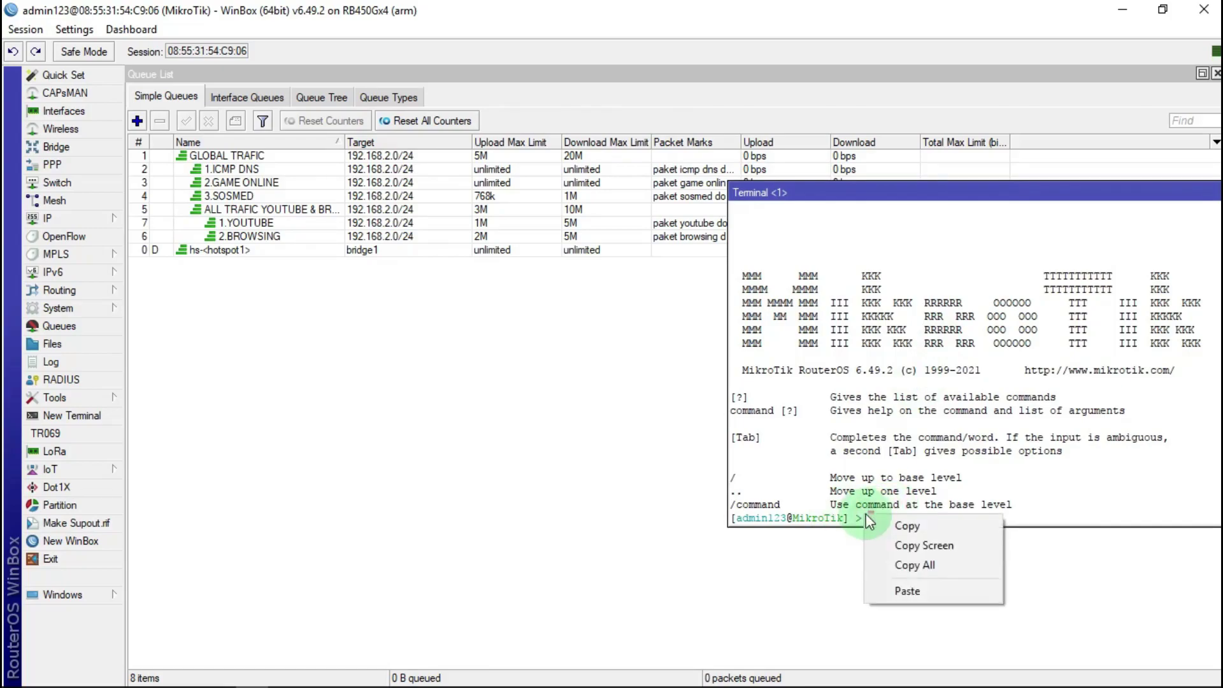
left_click(914, 591)
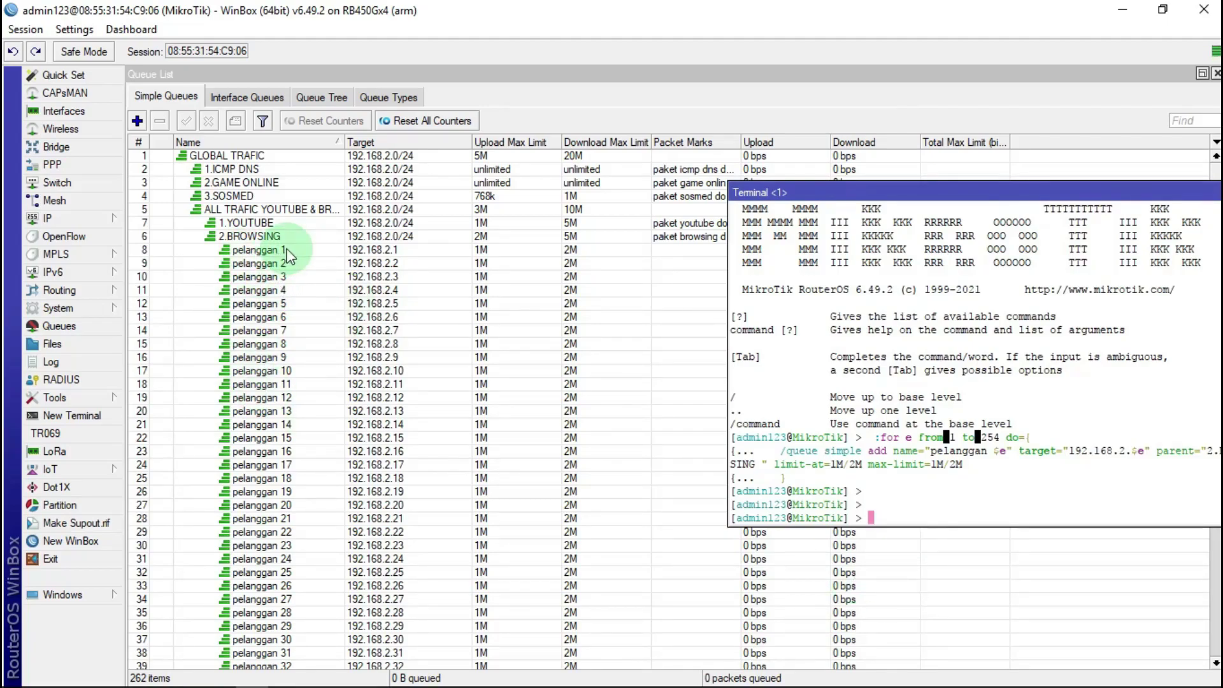
Step: Close the terminal, examine the pelanggan queues under 2.BROWSING from first to last, and close the queue list
scroll(348, 550, "down", 2)
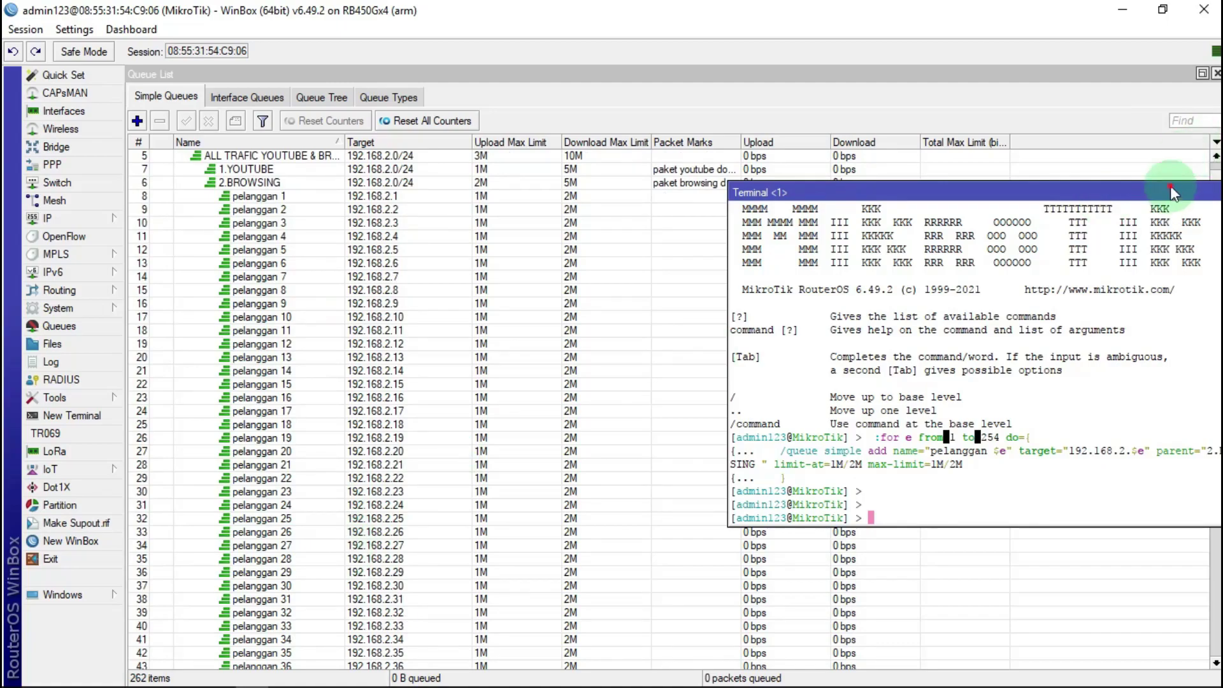
left_click_drag(1171, 185, 743, 189)
left_click(935, 209)
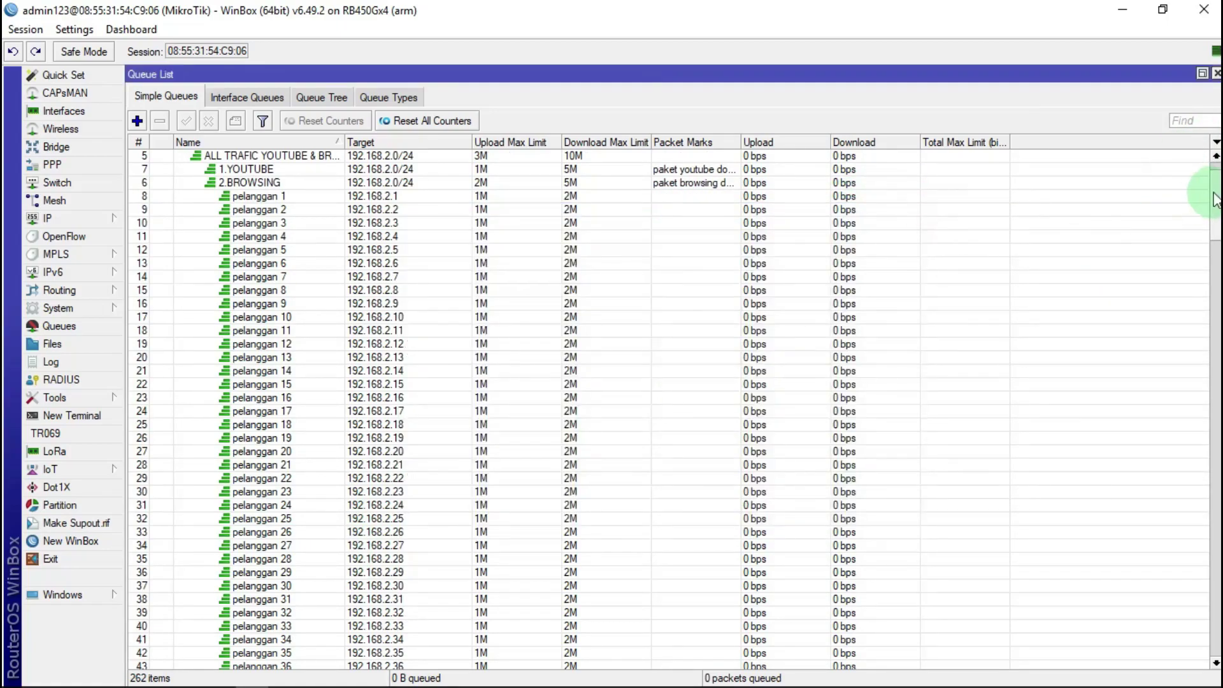
left_click_drag(1214, 199, 1204, 643)
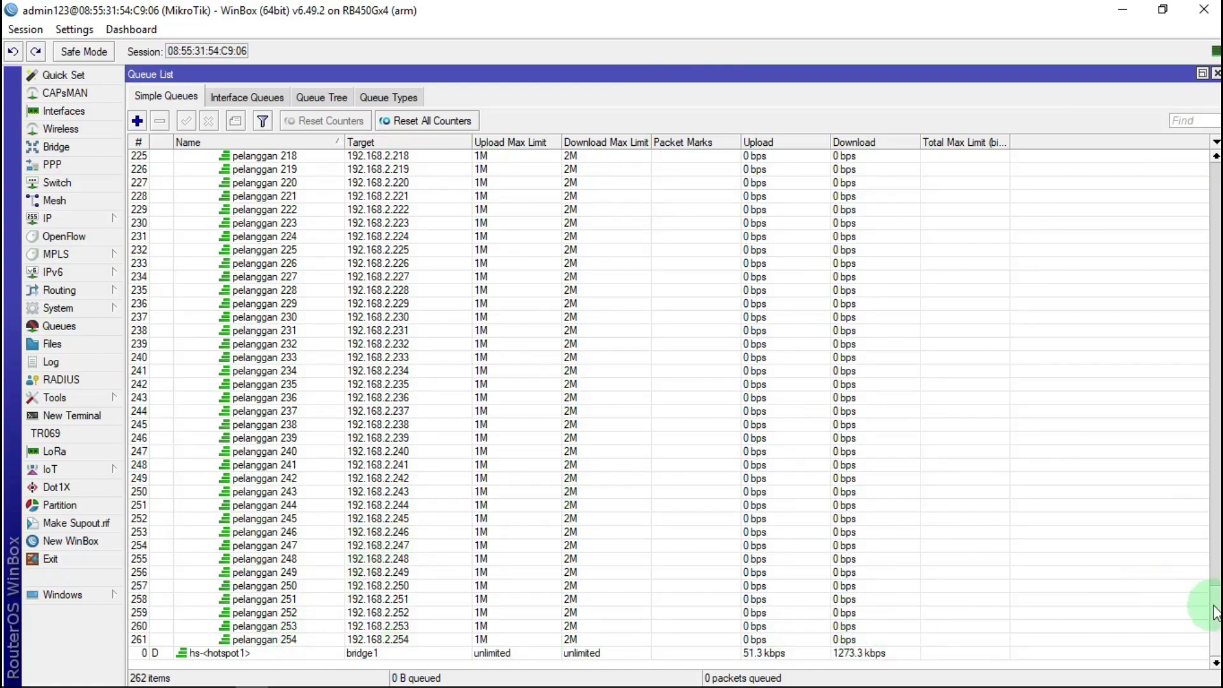
left_click_drag(1215, 606, 1193, 90)
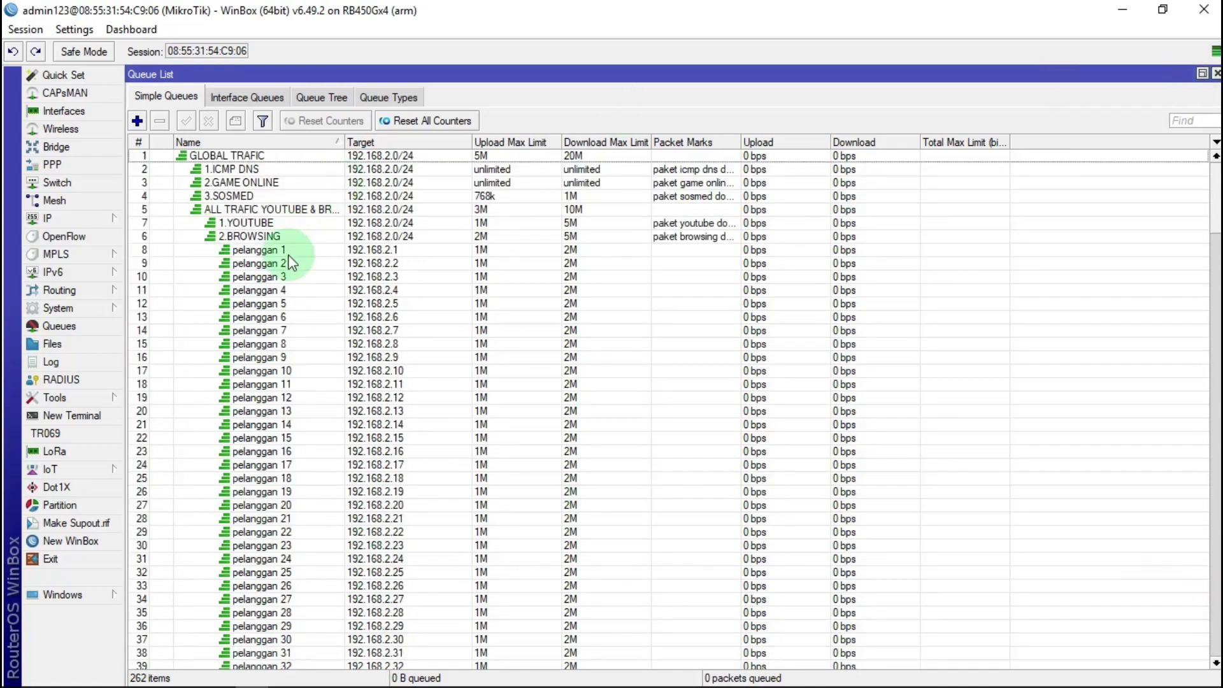
scroll(355, 240, "down", 2)
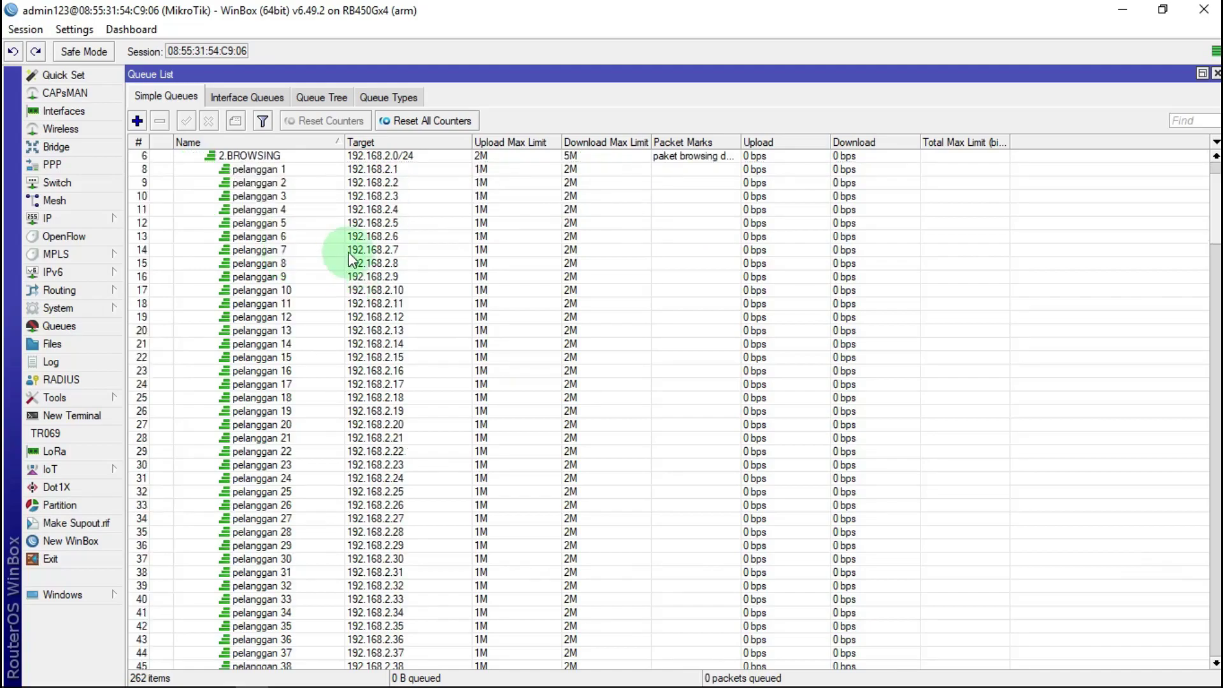
scroll(379, 253, "up", 2)
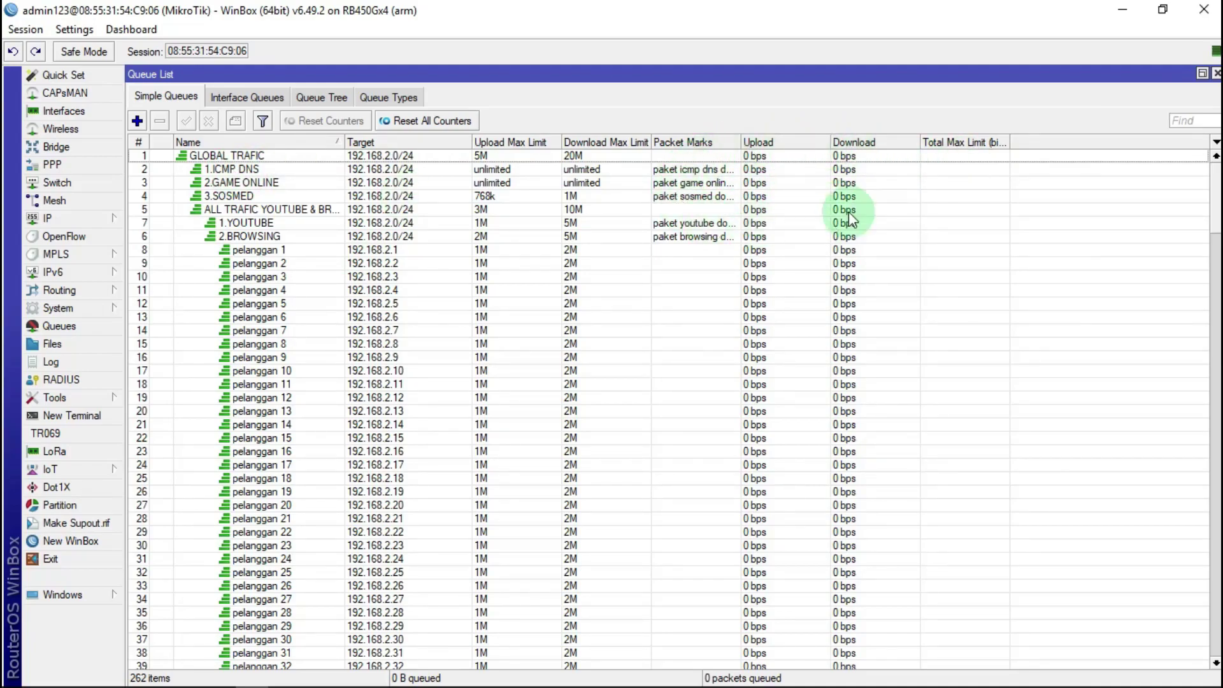
left_click(1216, 74)
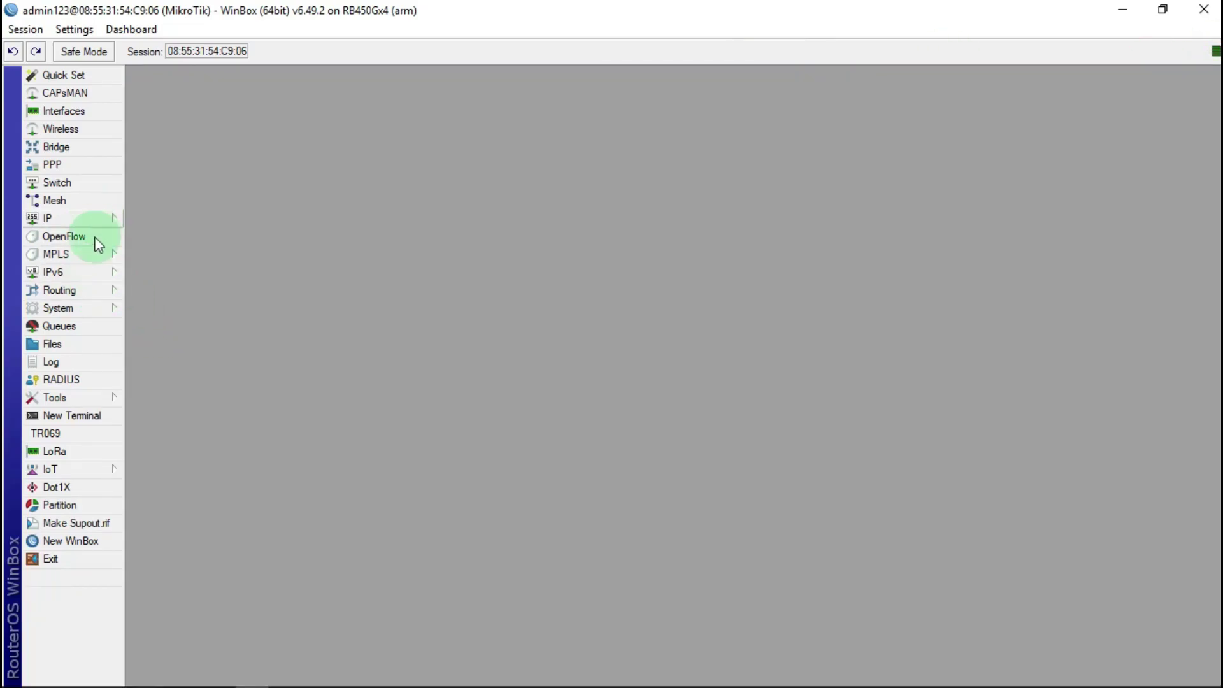
Step: Reboot the MikroTik router
left_click(89, 308)
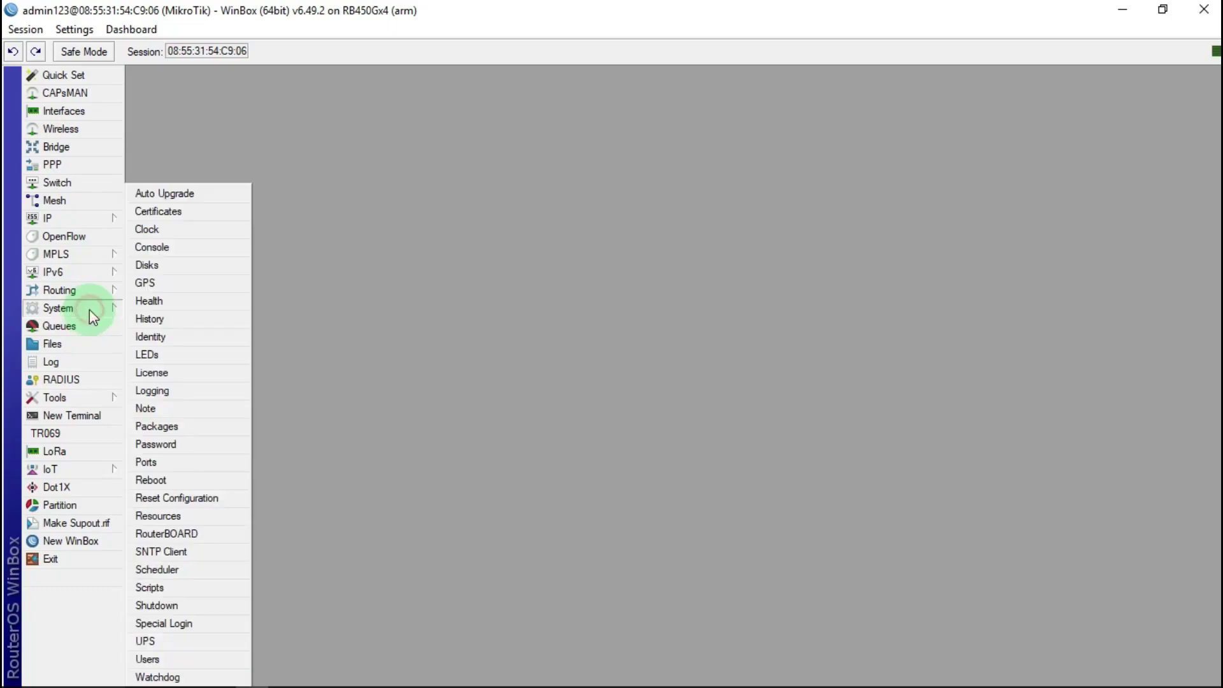
left_click(171, 480)
left_click(643, 372)
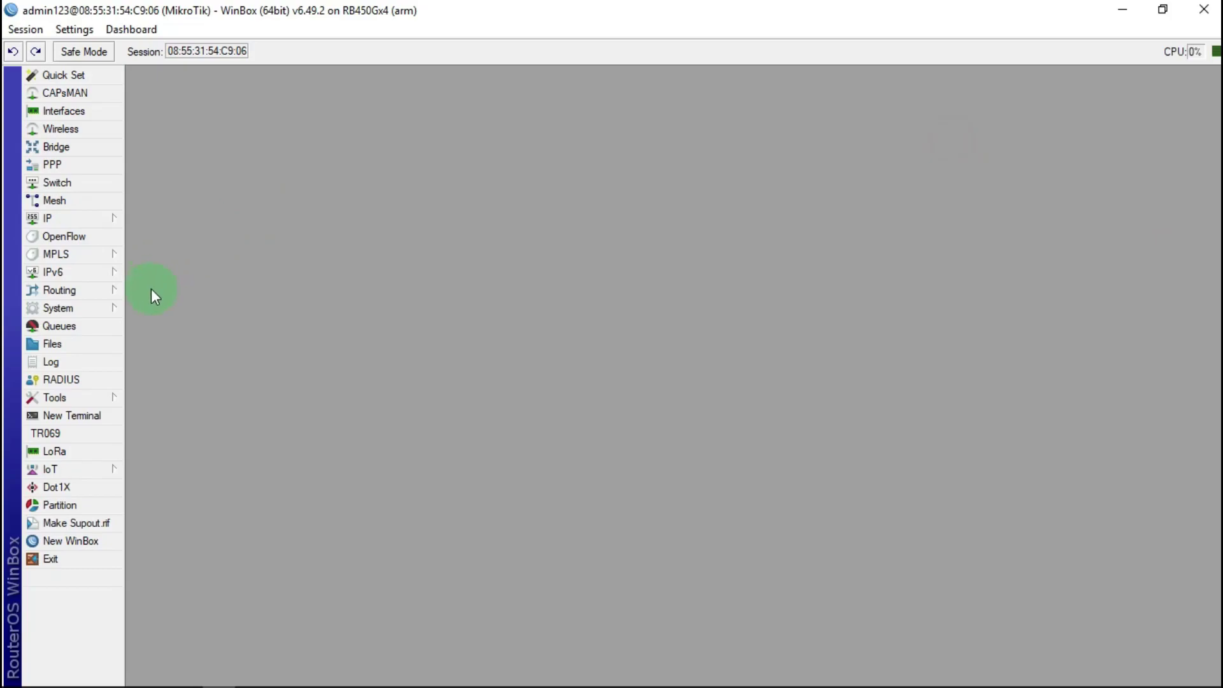
Step: Open the firewall and examine the address lists from ip-browsing through ip-game online and ip-sosmed to ip-youtube
left_click(102, 219)
left_click(159, 365)
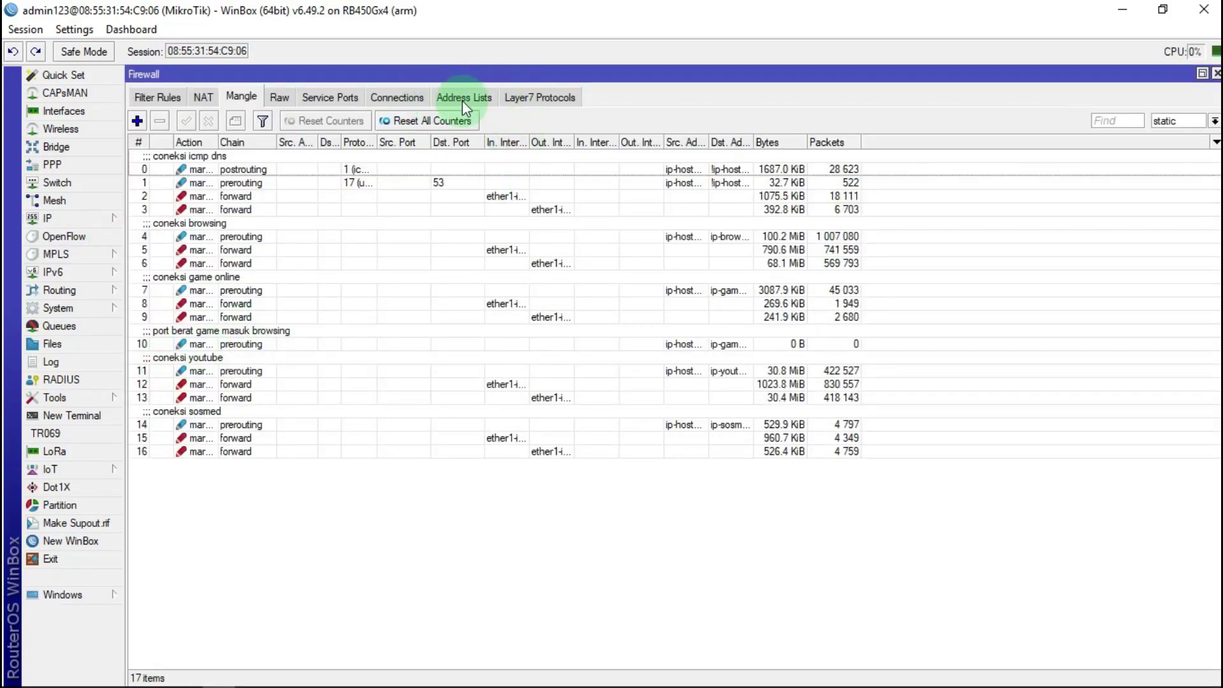
left_click(463, 99)
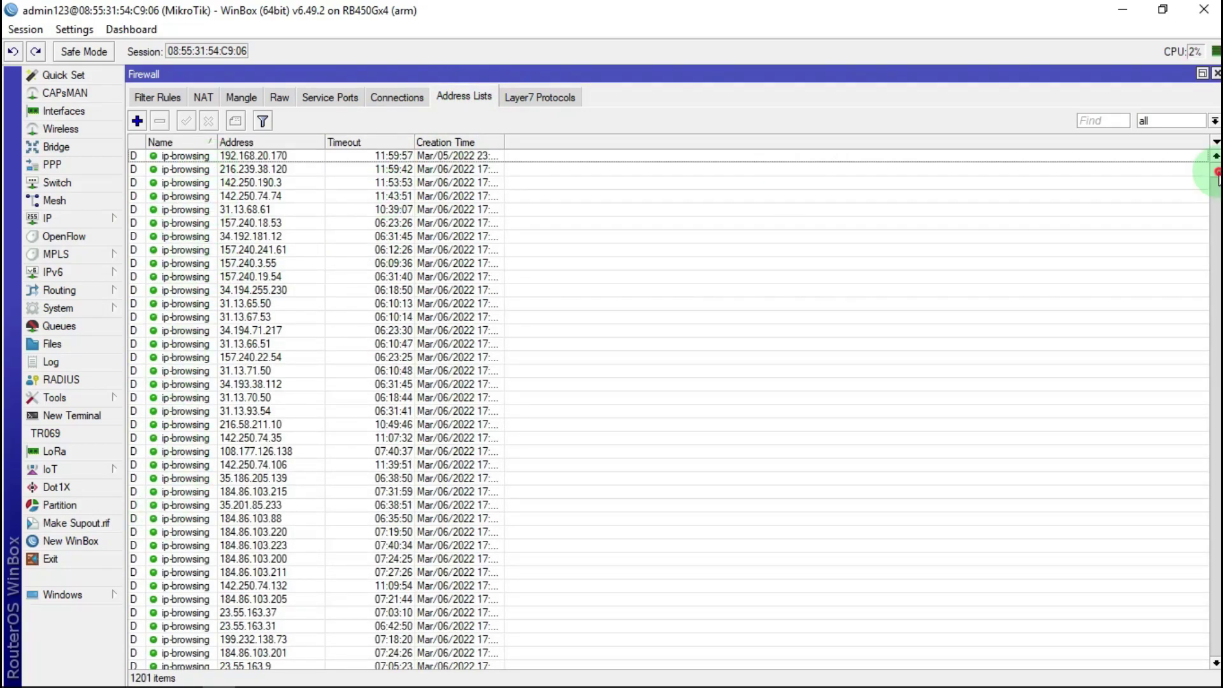
left_click_drag(1216, 175, 1202, 618)
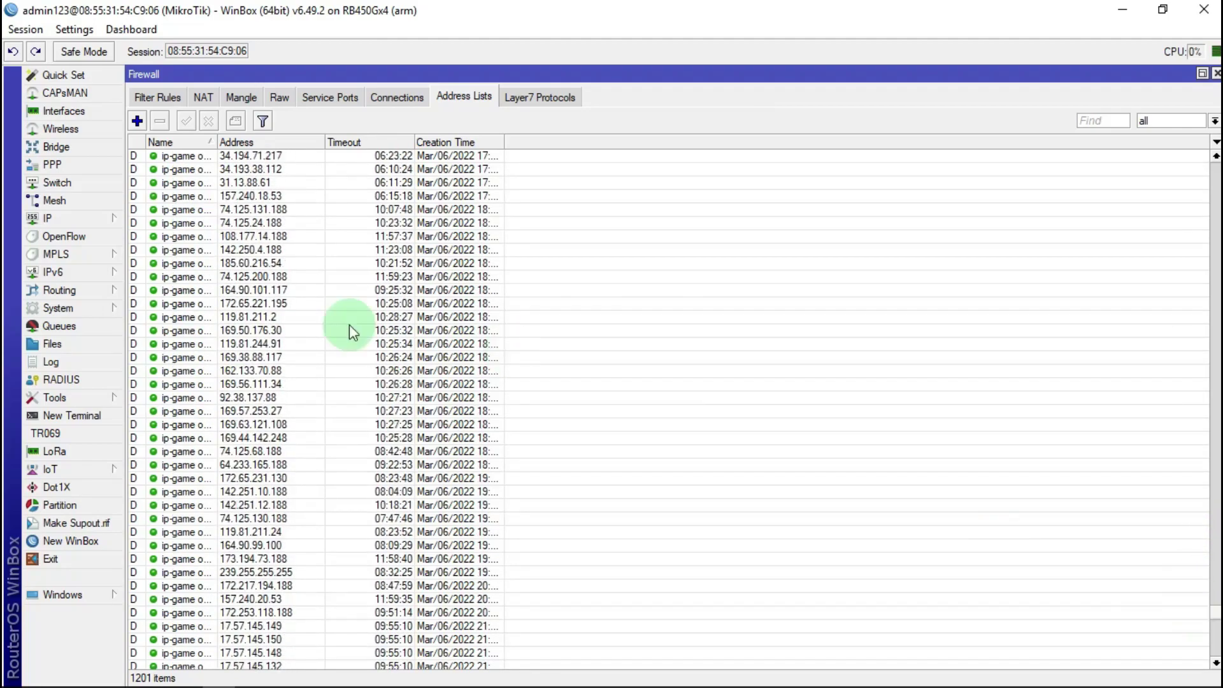
scroll(239, 223, "up", 3)
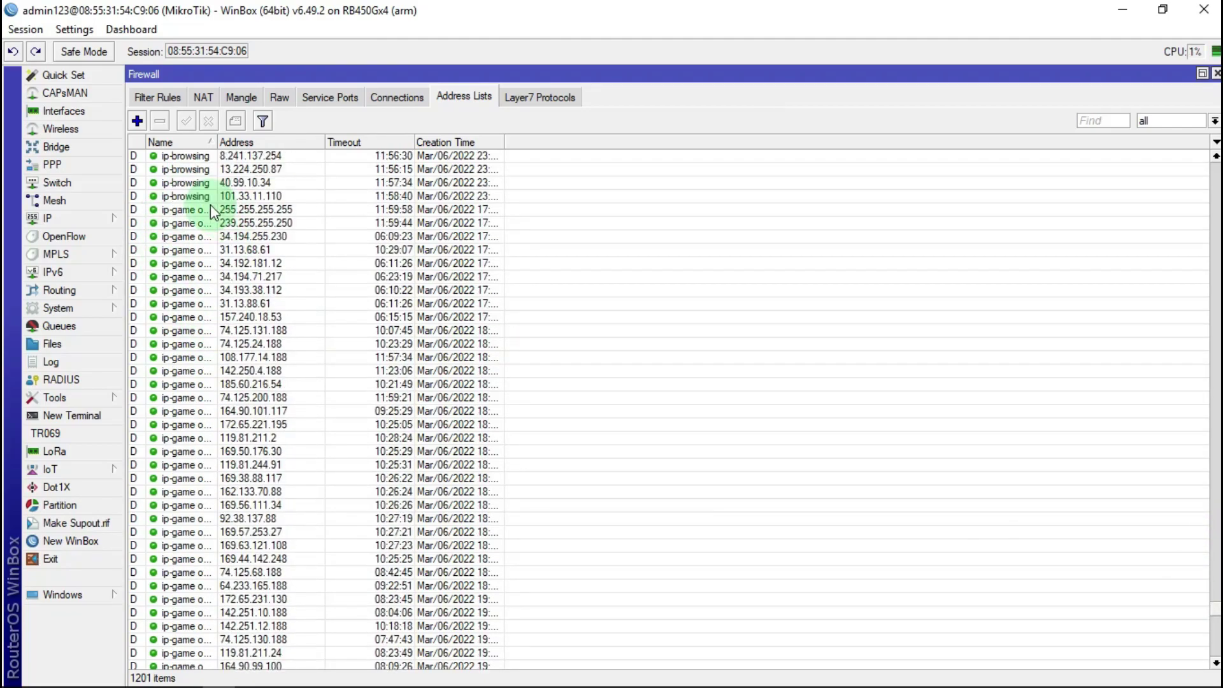
scroll(228, 608, "down", 5)
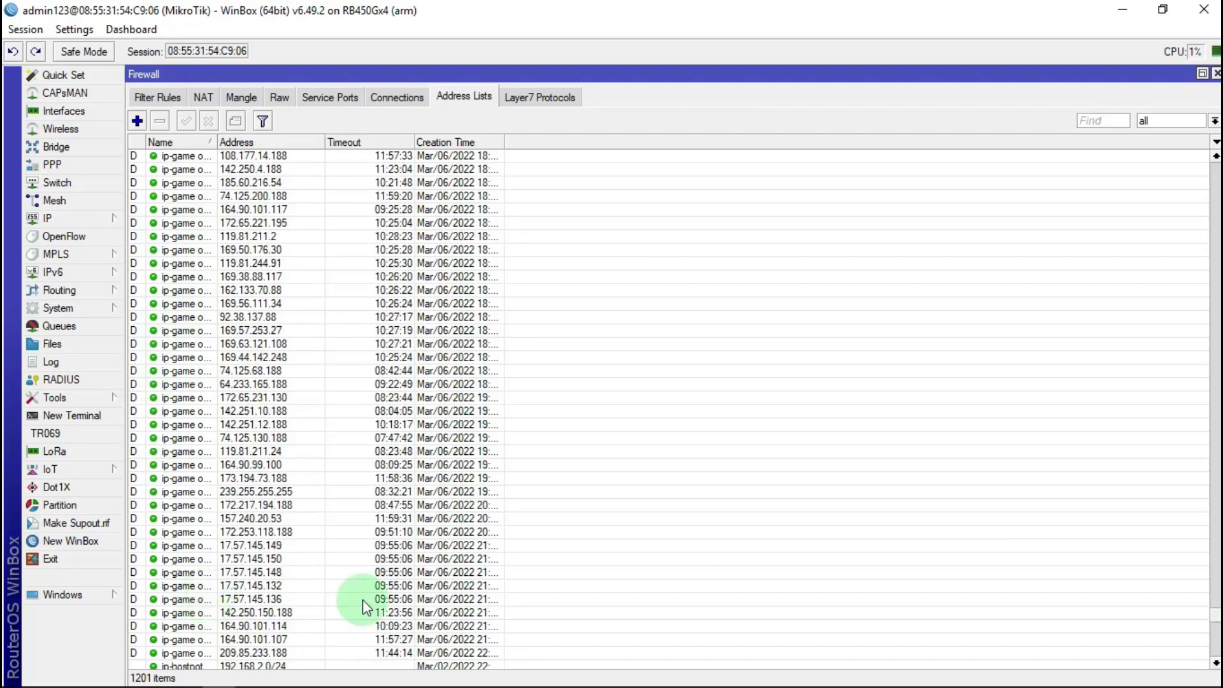
left_click(1214, 606)
left_click_drag(1215, 615, 1214, 678)
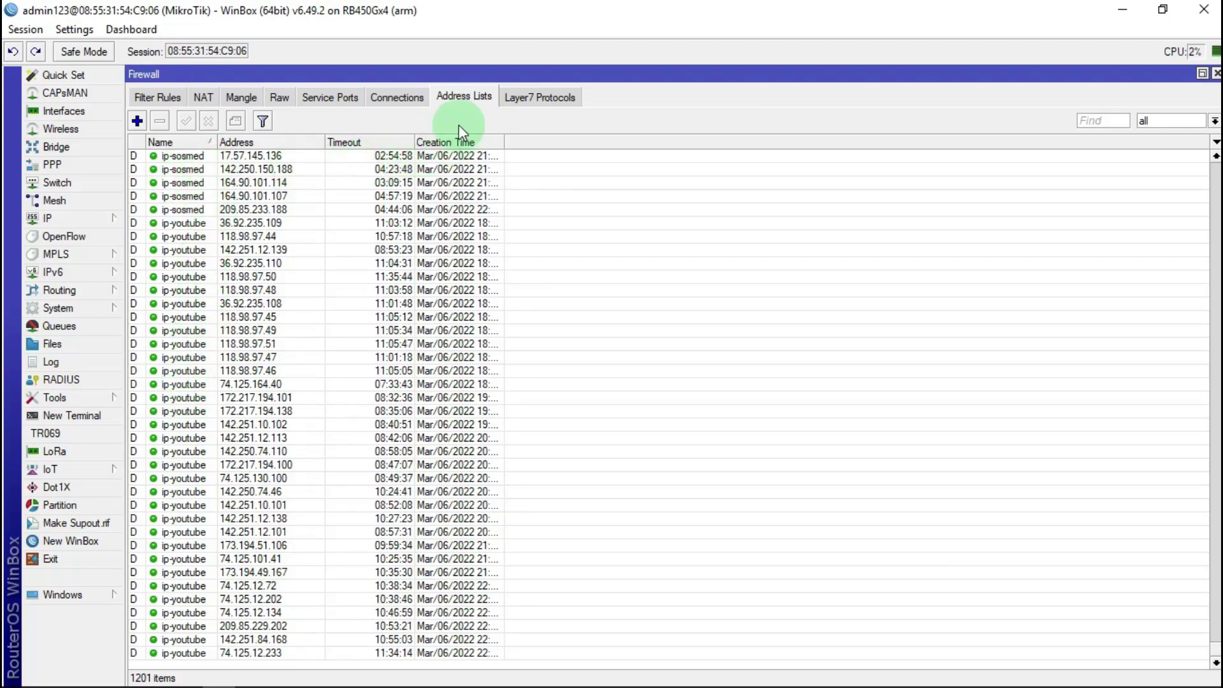
Step: Review the firewall mangle rules, the queue tree and the simple queues in turn
left_click(245, 99)
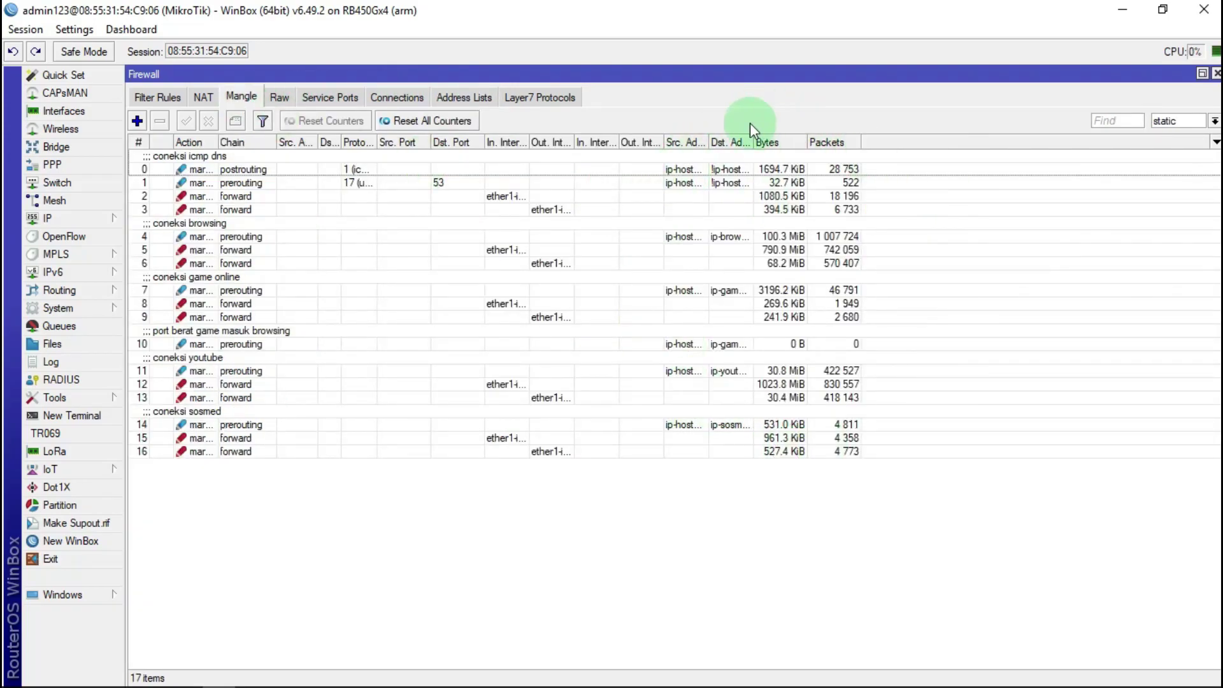
left_click(60, 325)
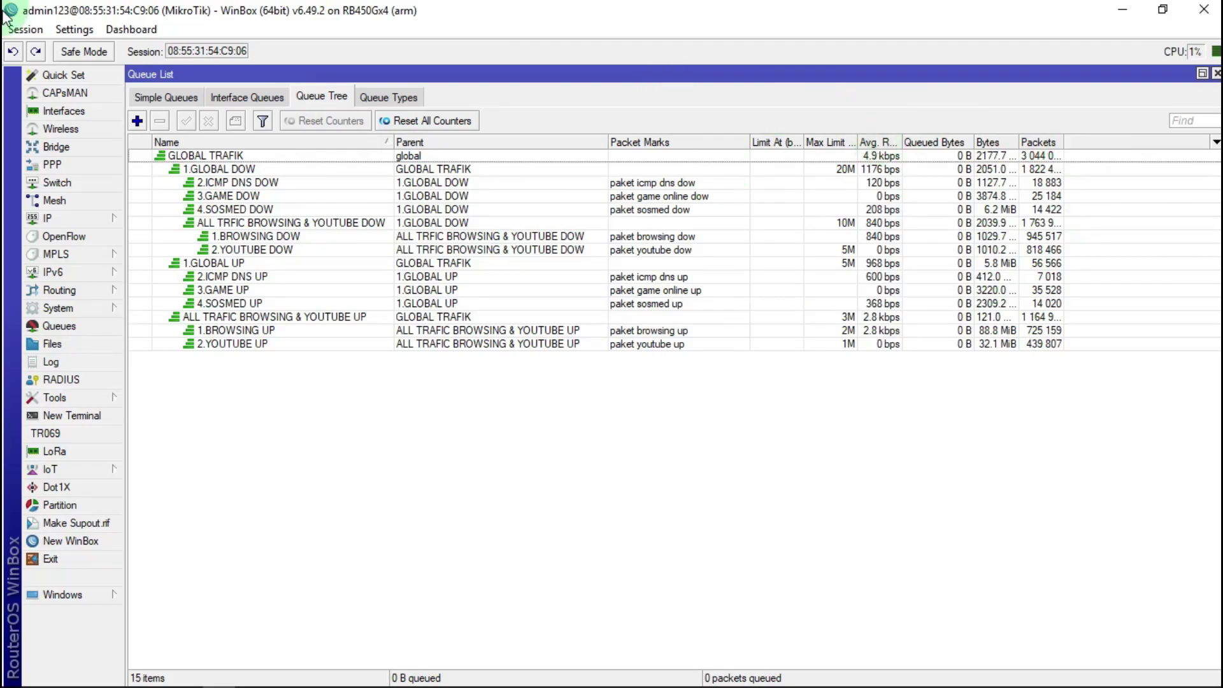
left_click(152, 100)
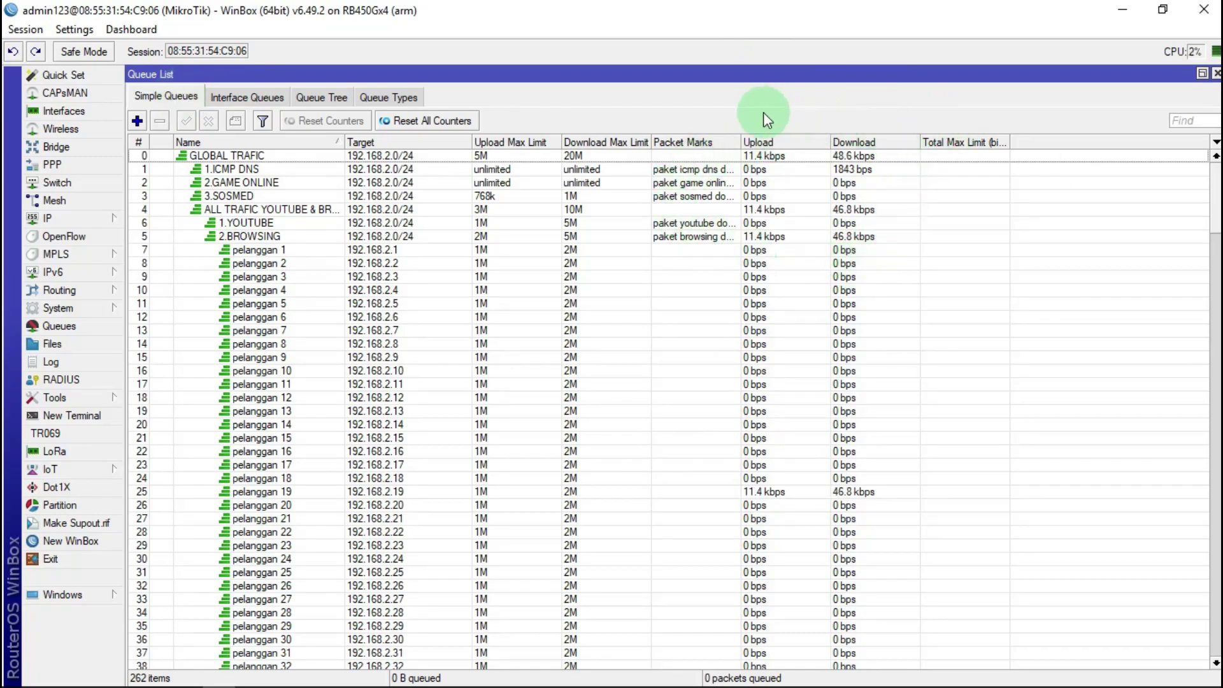
Step: Check the computer's IPv4 address in the Windows network settings and select the matching pelanggan 19 queue in WinBox
left_click(1009, 675)
scroll(128, 450, "down", 2)
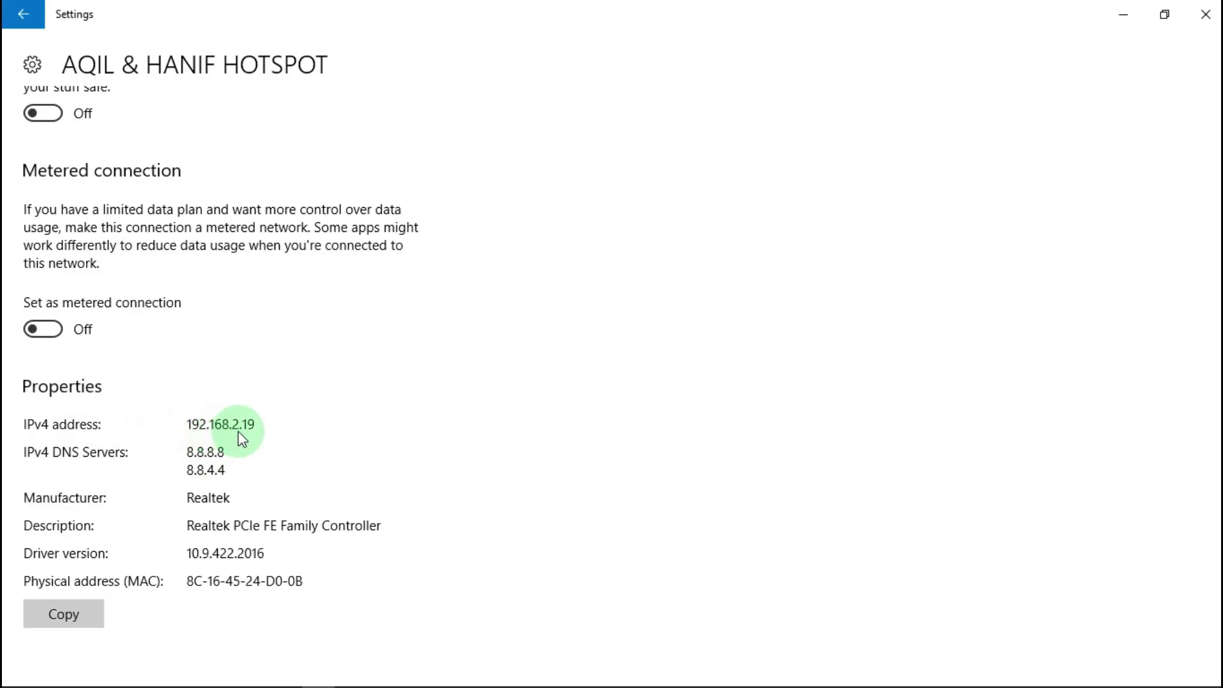
left_click(1199, 9)
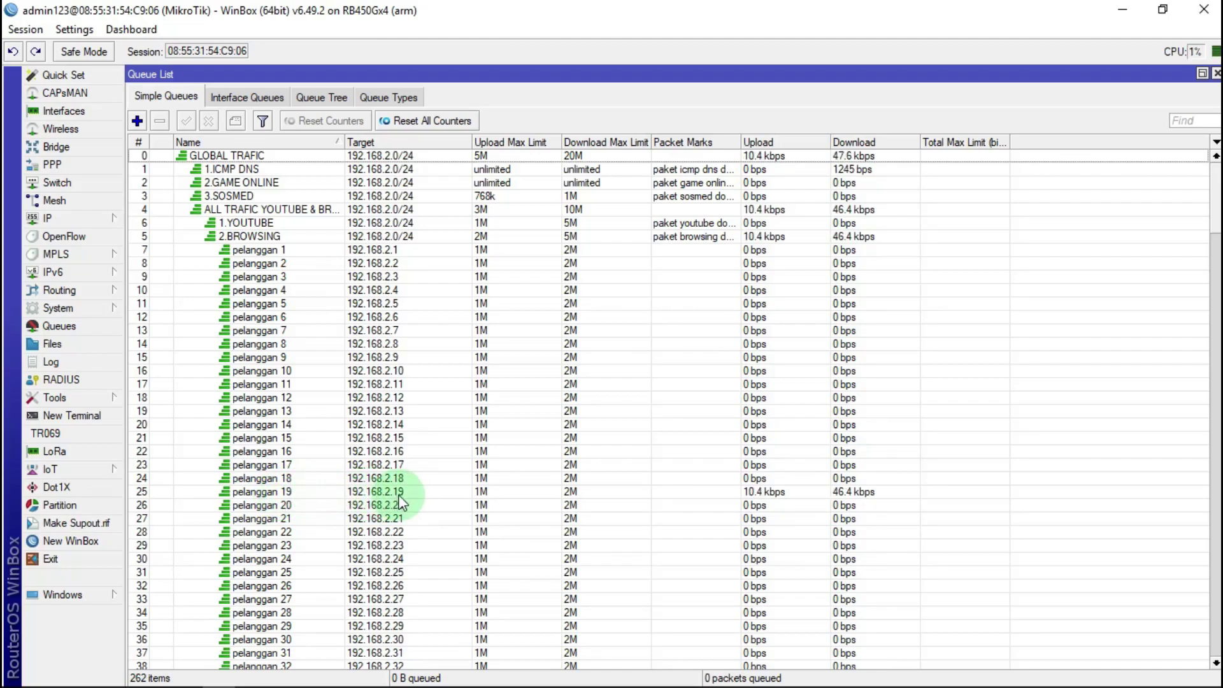
left_click(398, 494)
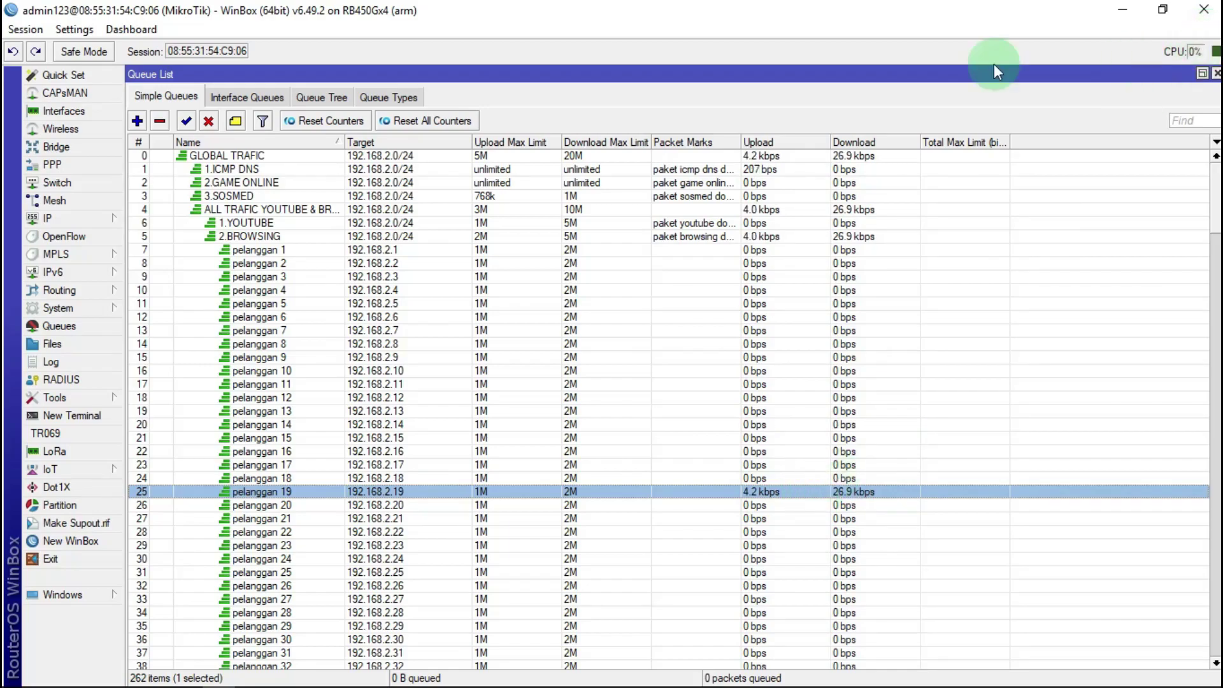
Step: Switch to Chrome, search for speedtest in a new tab, open Speedtest by Ookla and start a test
left_click(1139, 9)
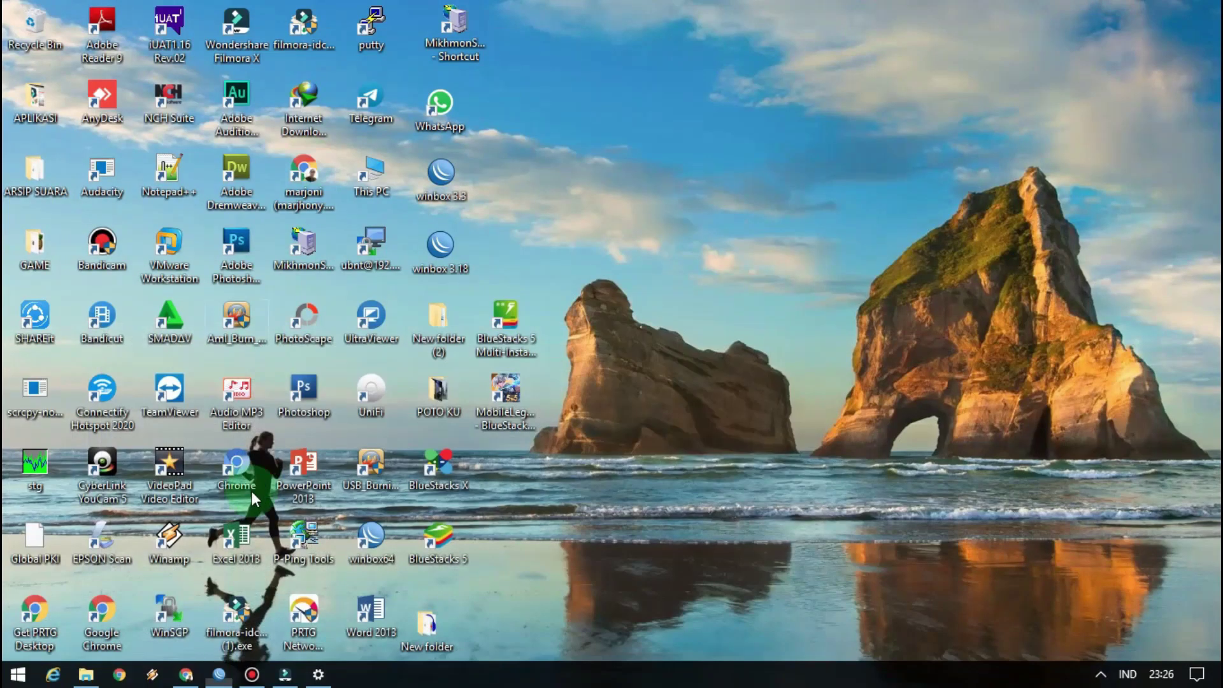
left_click(186, 674)
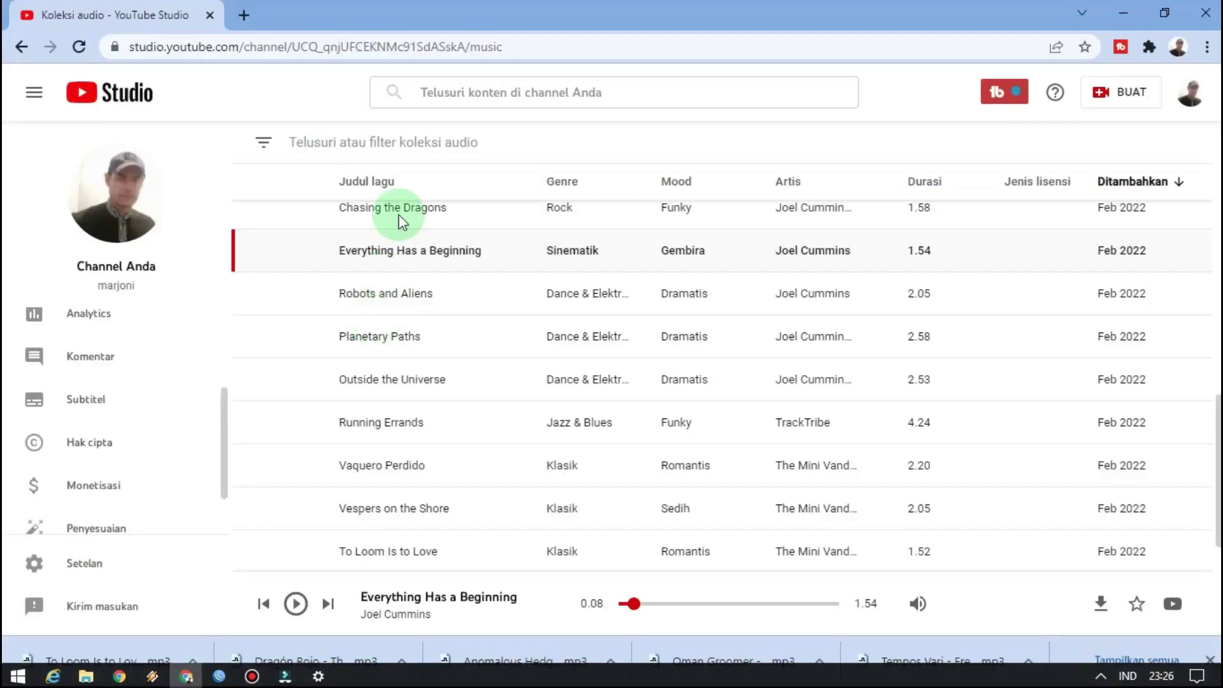
left_click(243, 16)
left_click(197, 44)
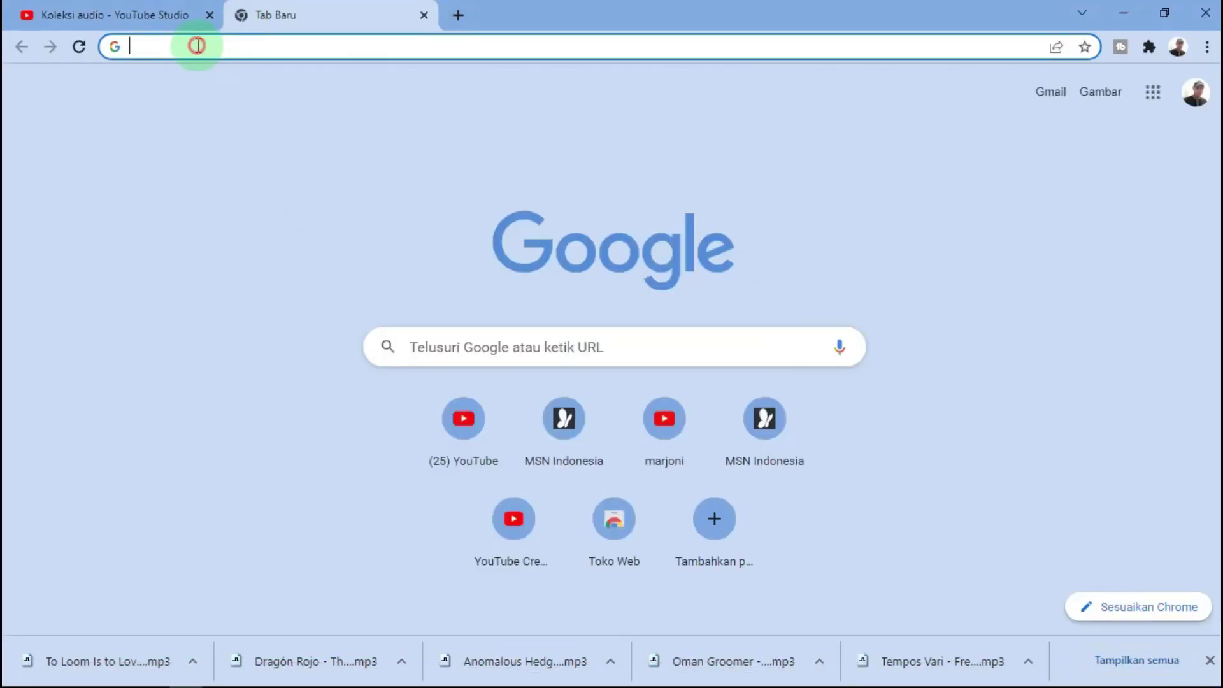
left_click(184, 89)
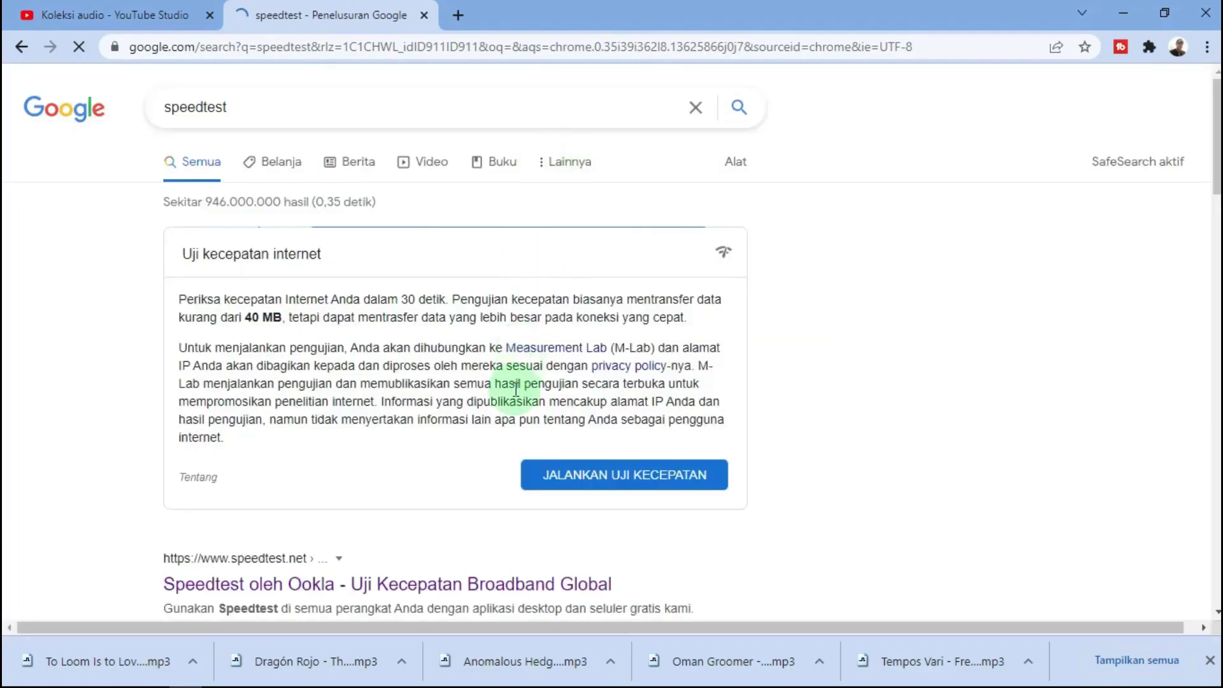
left_click(389, 584)
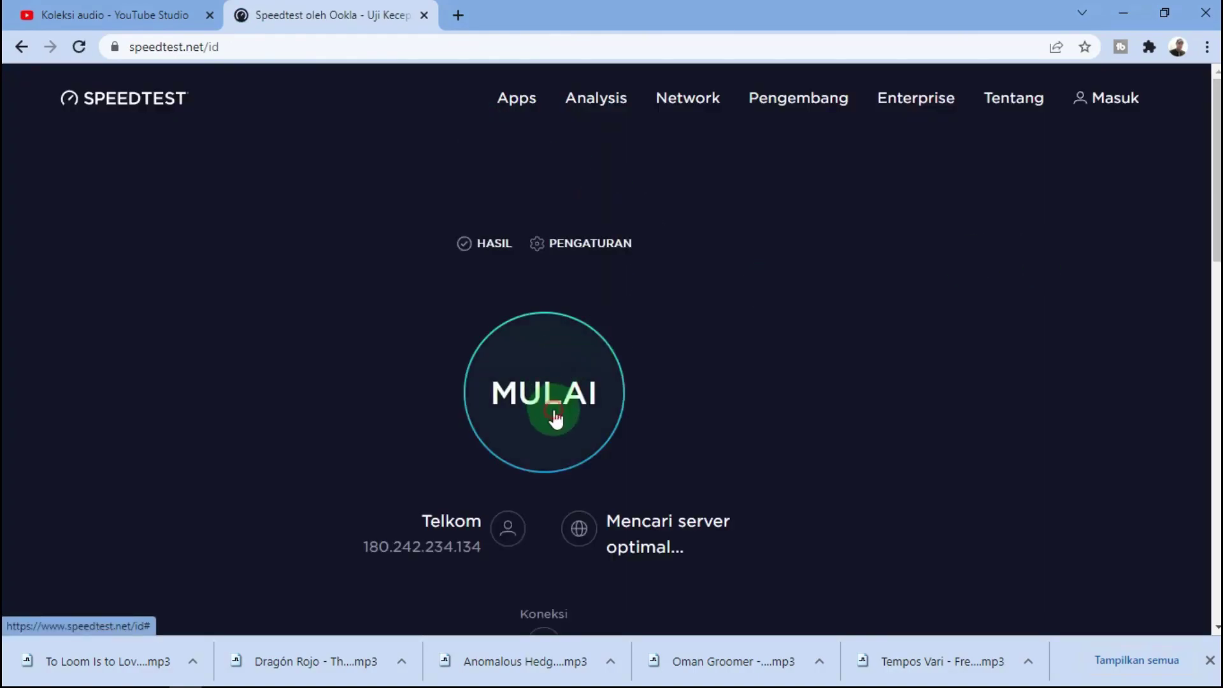
left_click(553, 412)
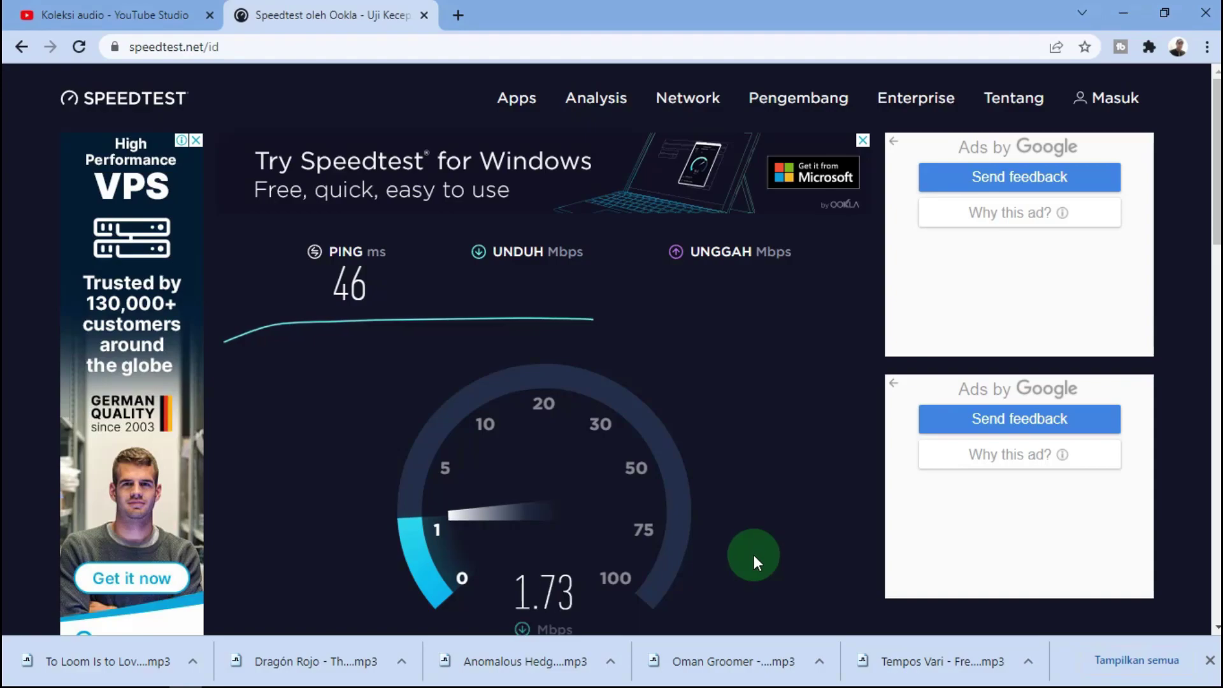
Step: Restore the Chrome and WinBox windows to a smaller size and arrange them side by side over the desktop
left_click(1165, 14)
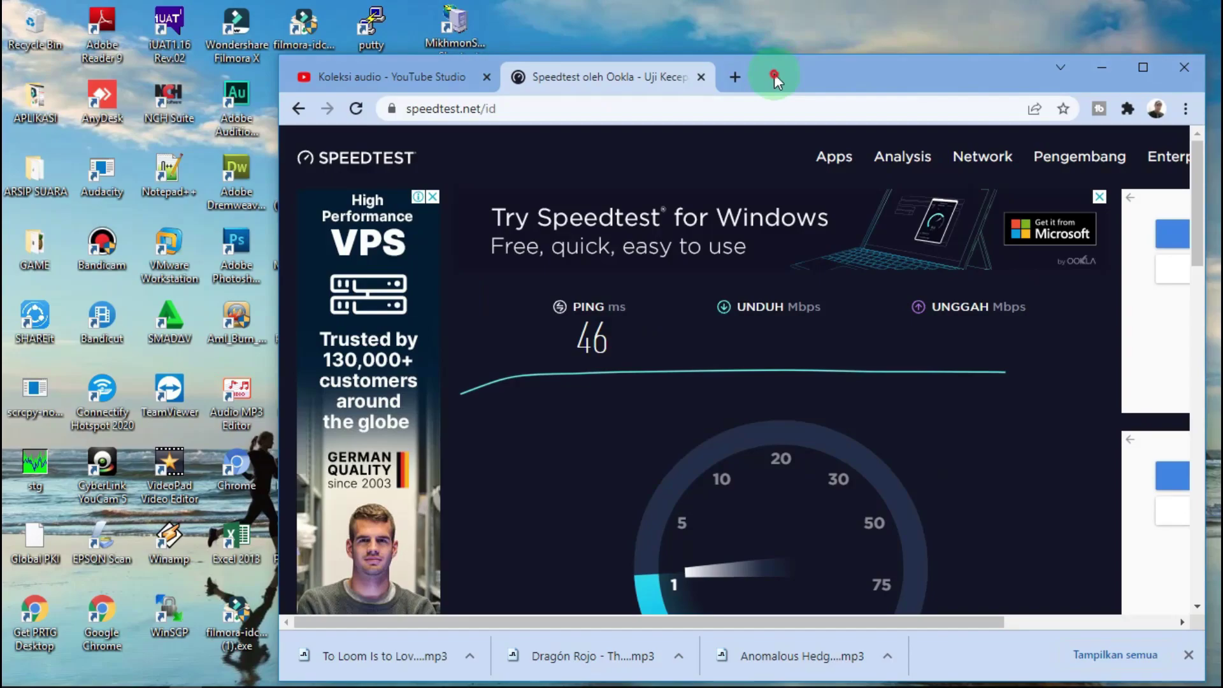
left_click_drag(774, 74, 930, 24)
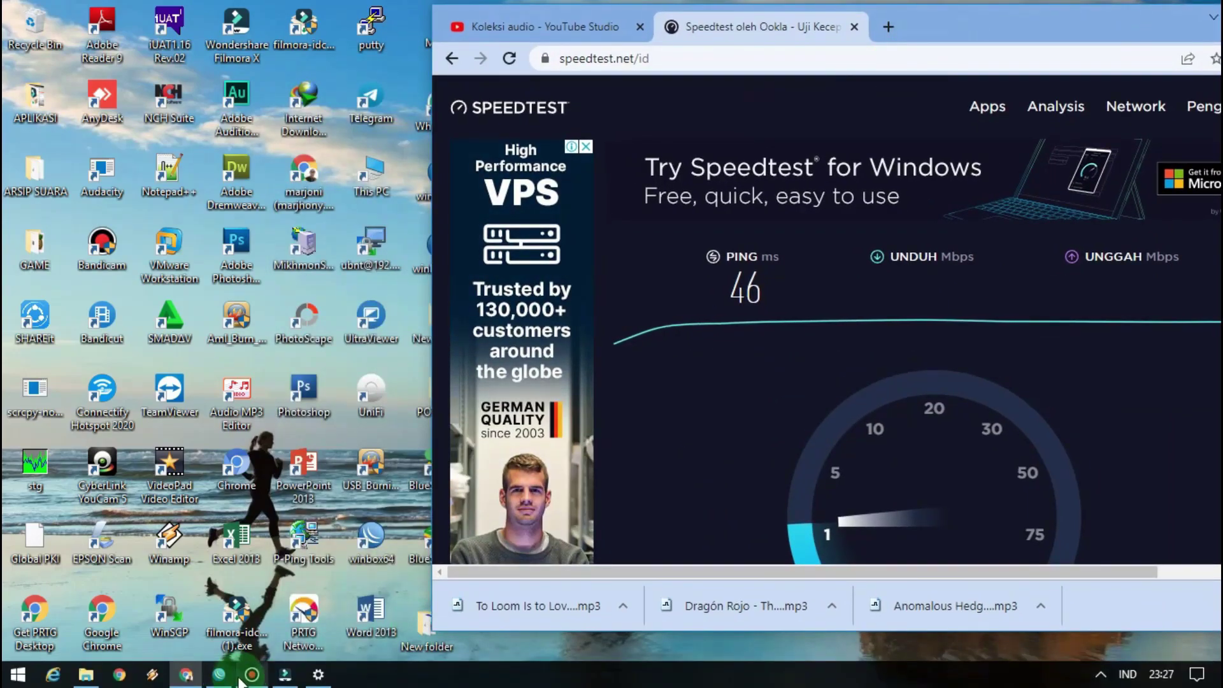
left_click(219, 675)
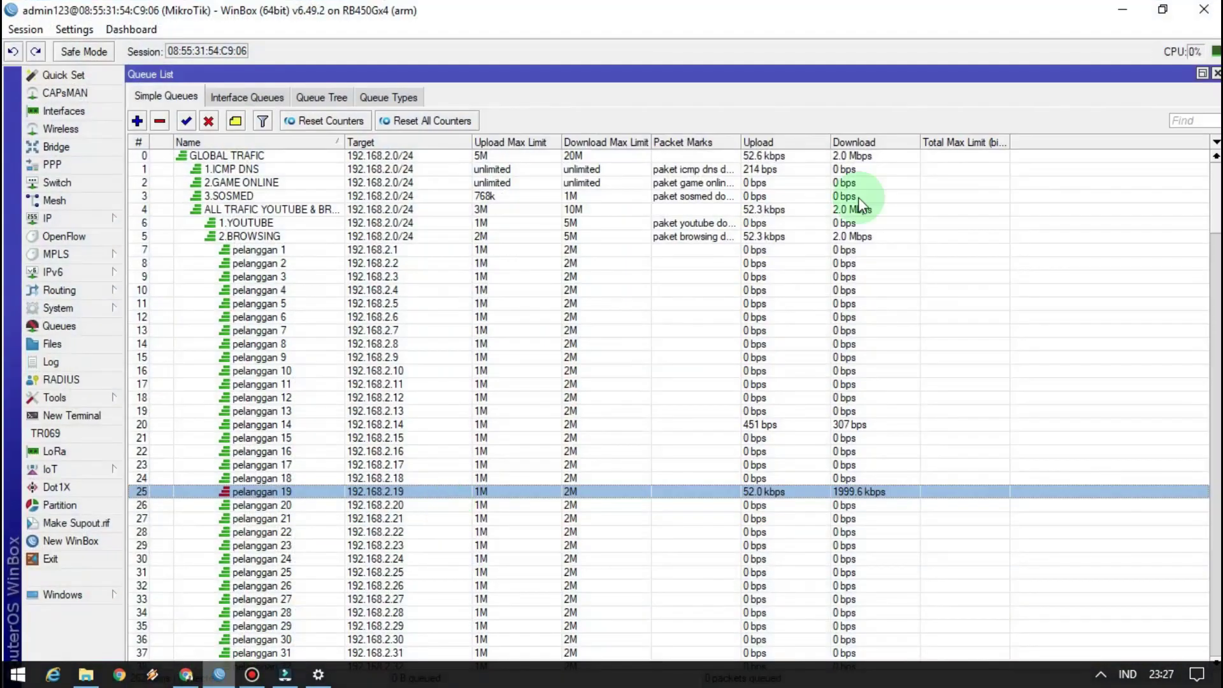
left_click(1162, 9)
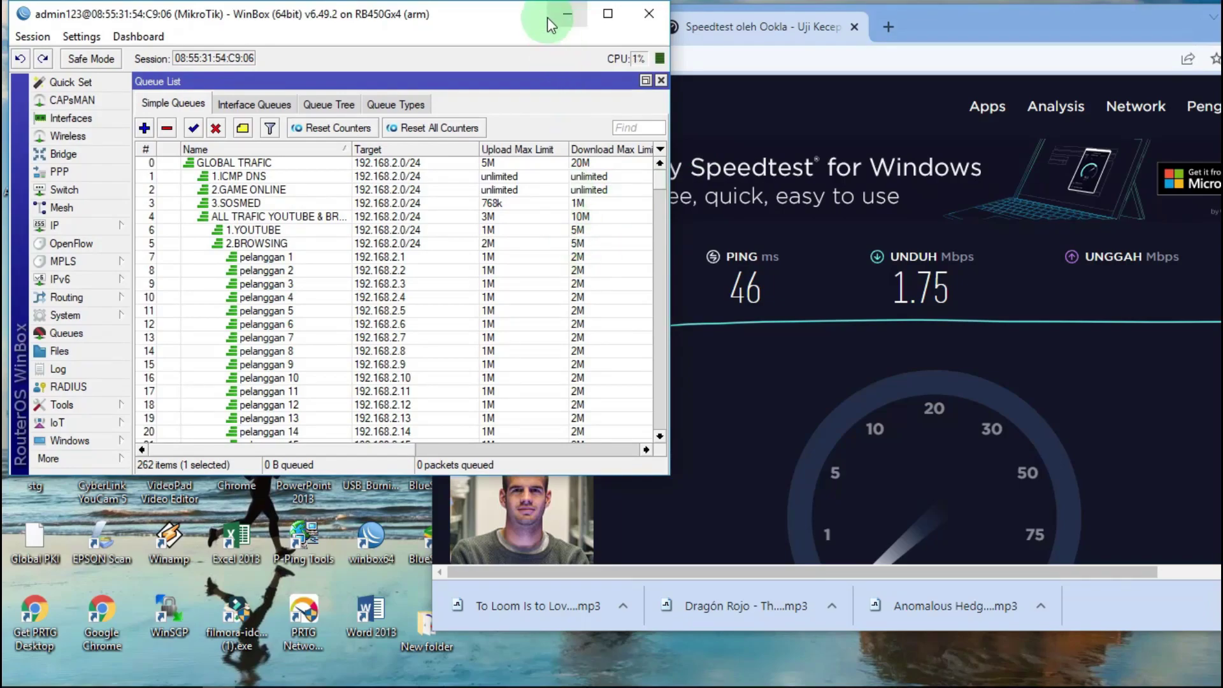
left_click_drag(527, 21, 479, 103)
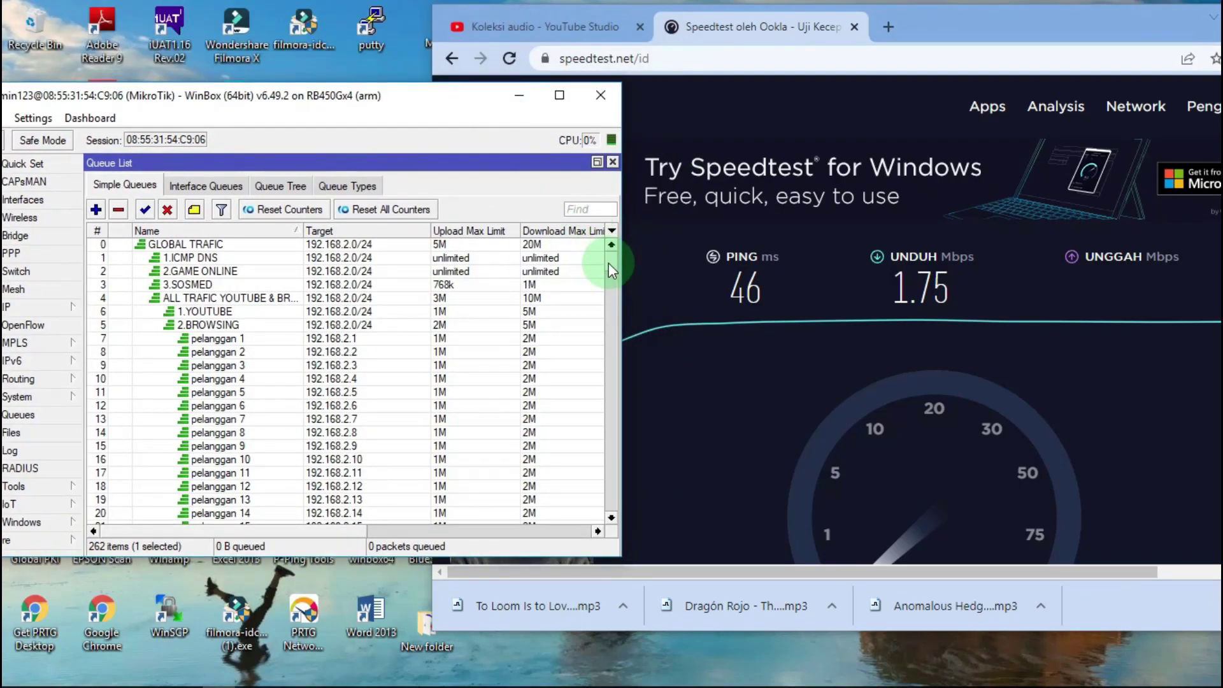
Step: Compare the pelanggan 19 queue's limits and live upload and download rates with the speed test, and maximize WinBox
left_click_drag(609, 262, 619, 310)
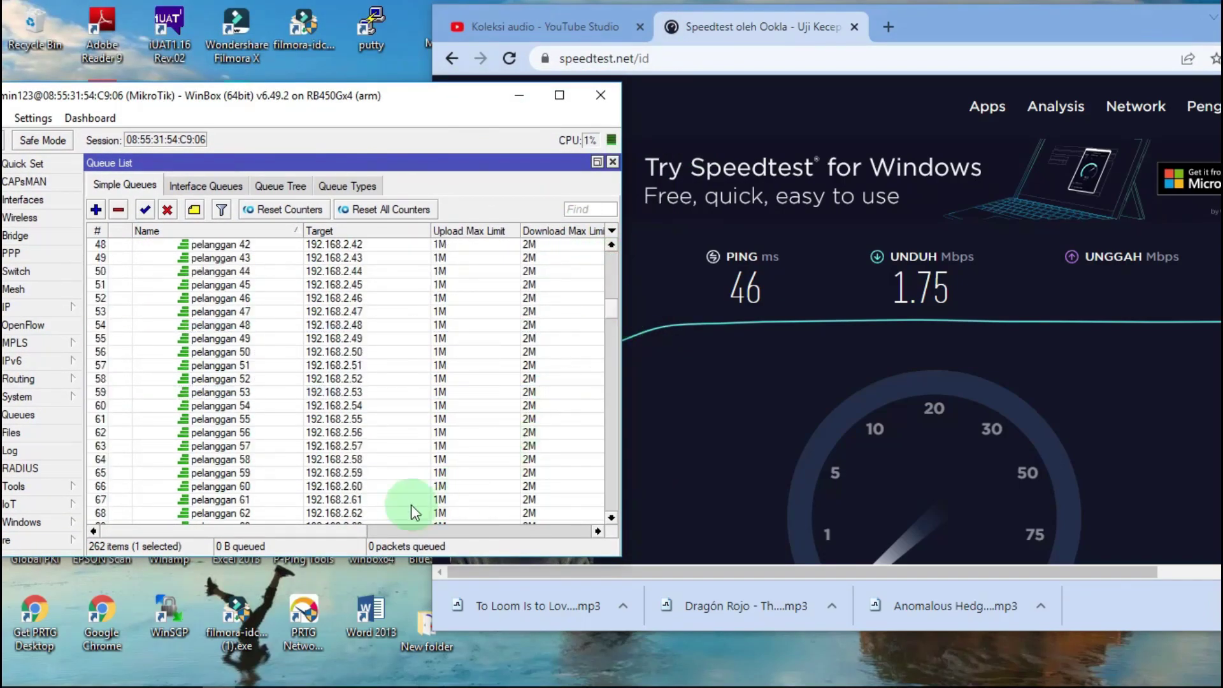
left_click_drag(318, 533, 370, 542)
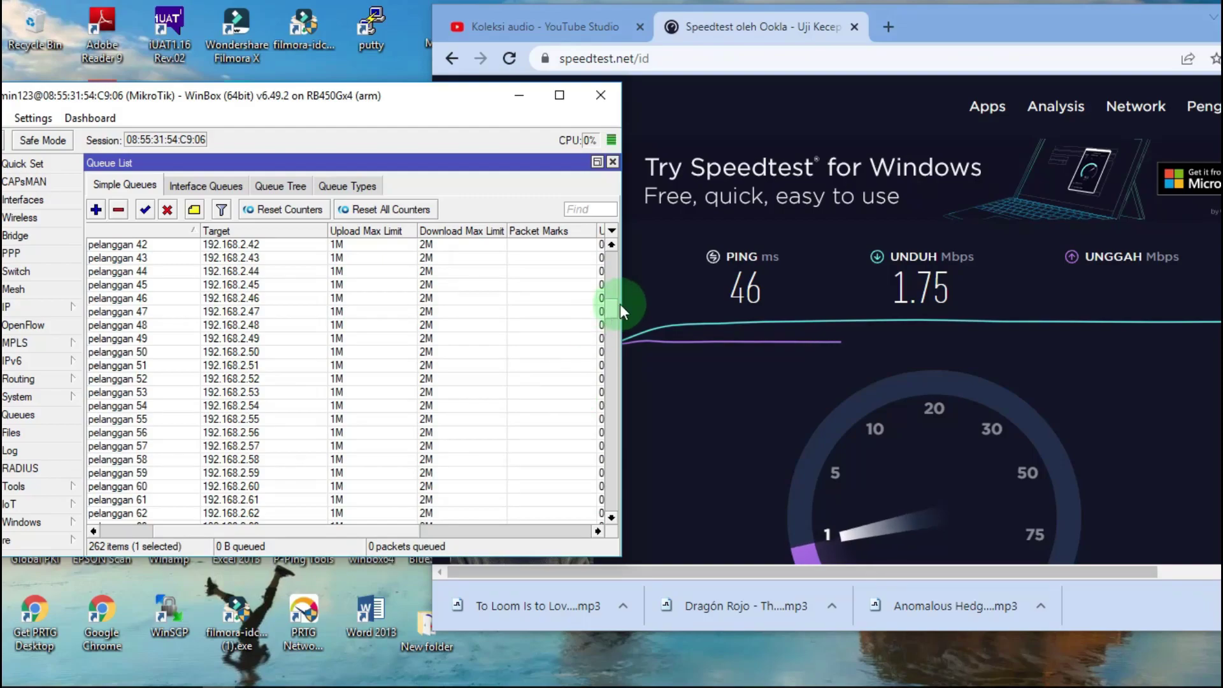
left_click_drag(615, 307, 622, 277)
left_click_drag(402, 527, 441, 532)
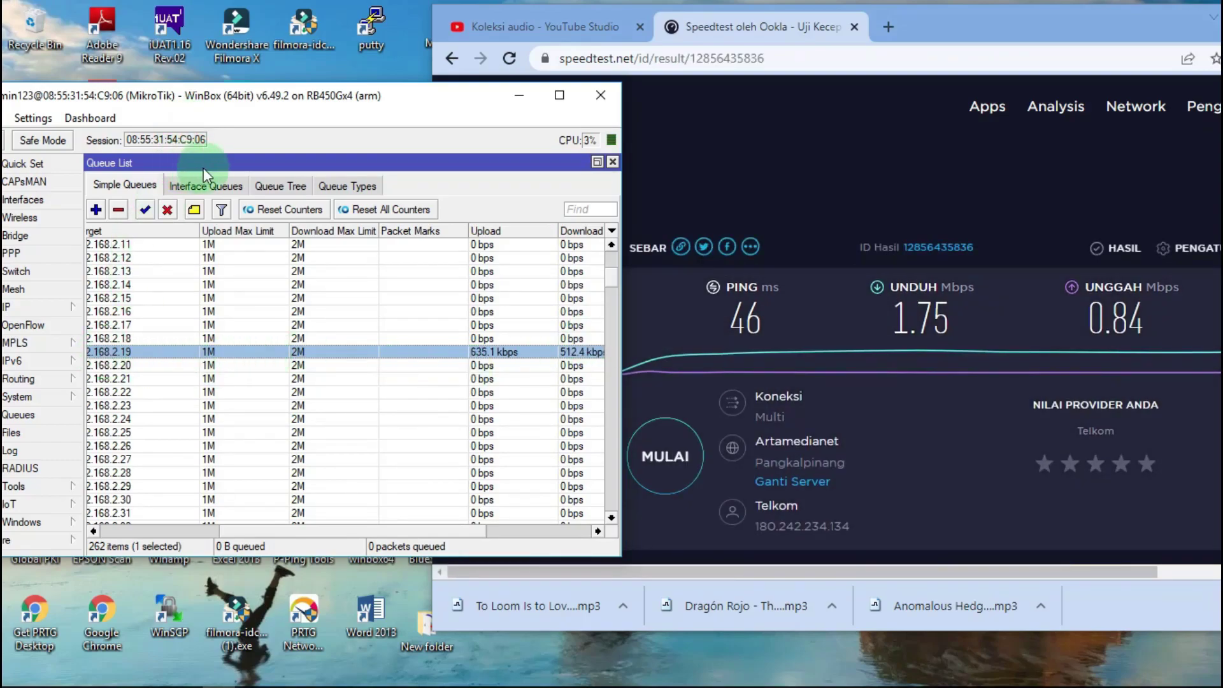
left_click(189, 531)
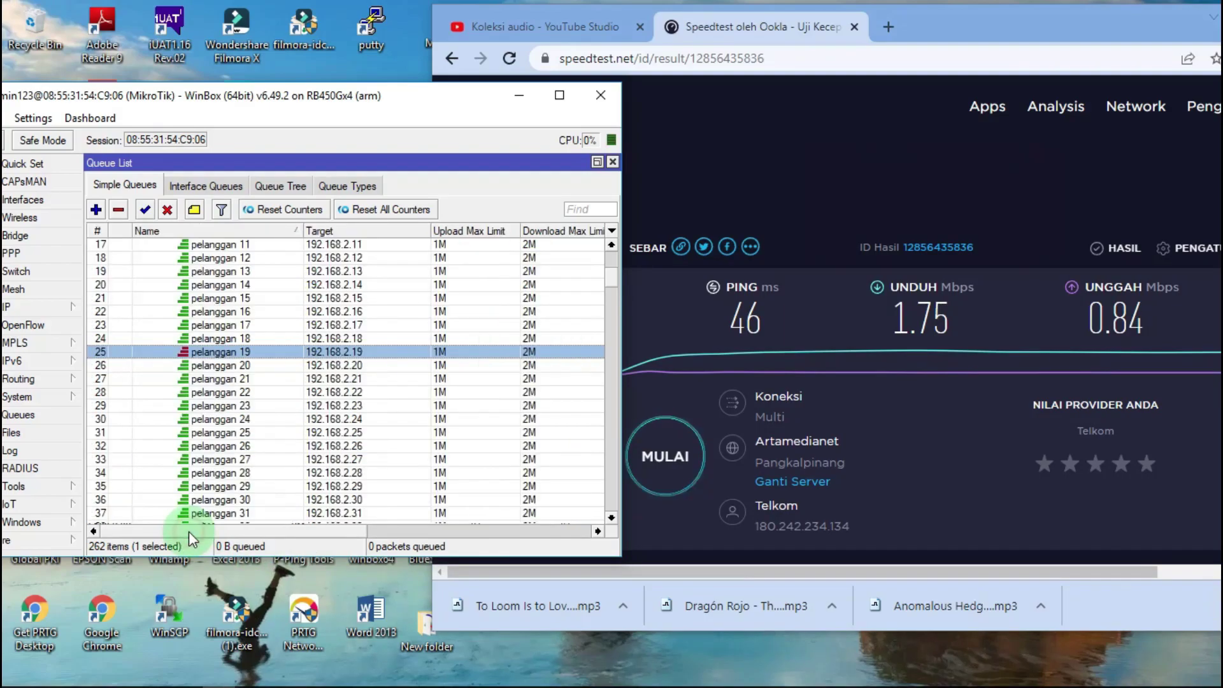
left_click(656, 372)
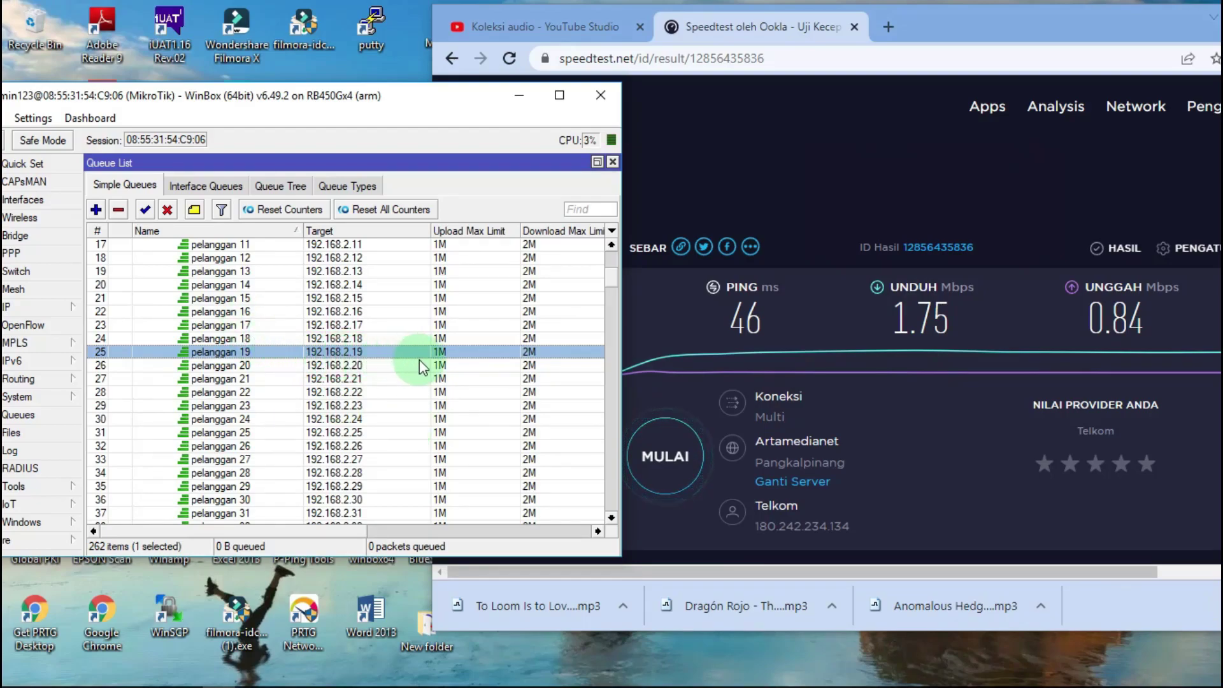
left_click_drag(360, 531, 519, 531)
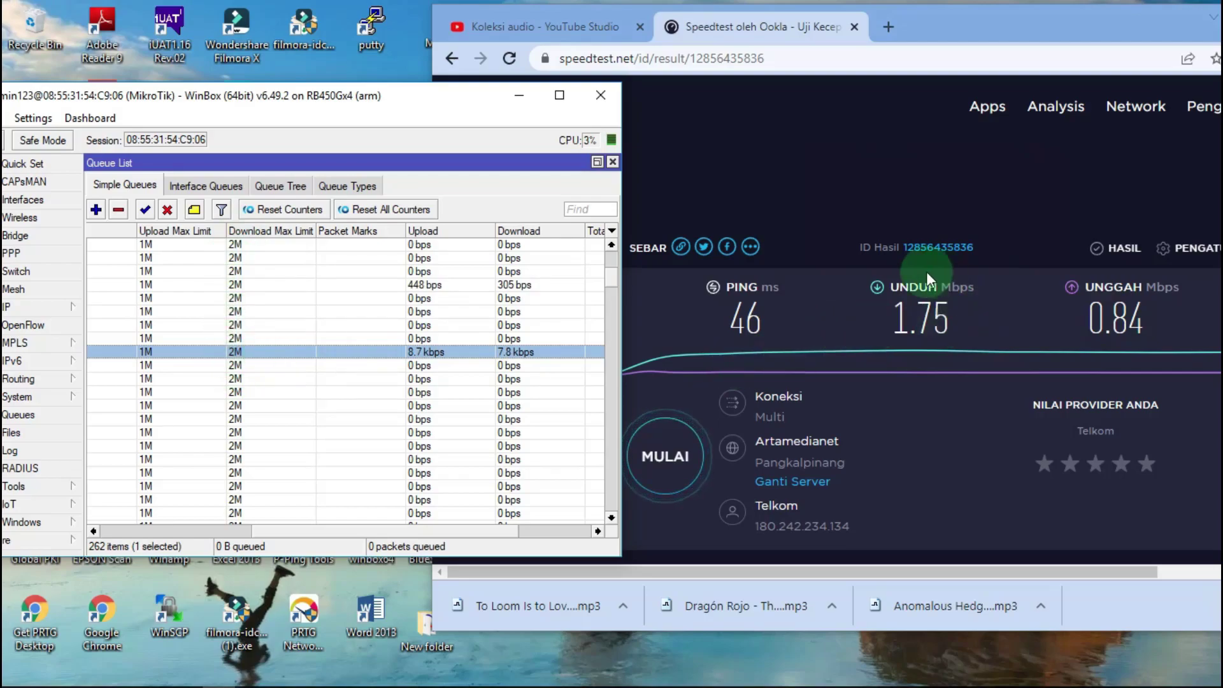
key("super+Up")
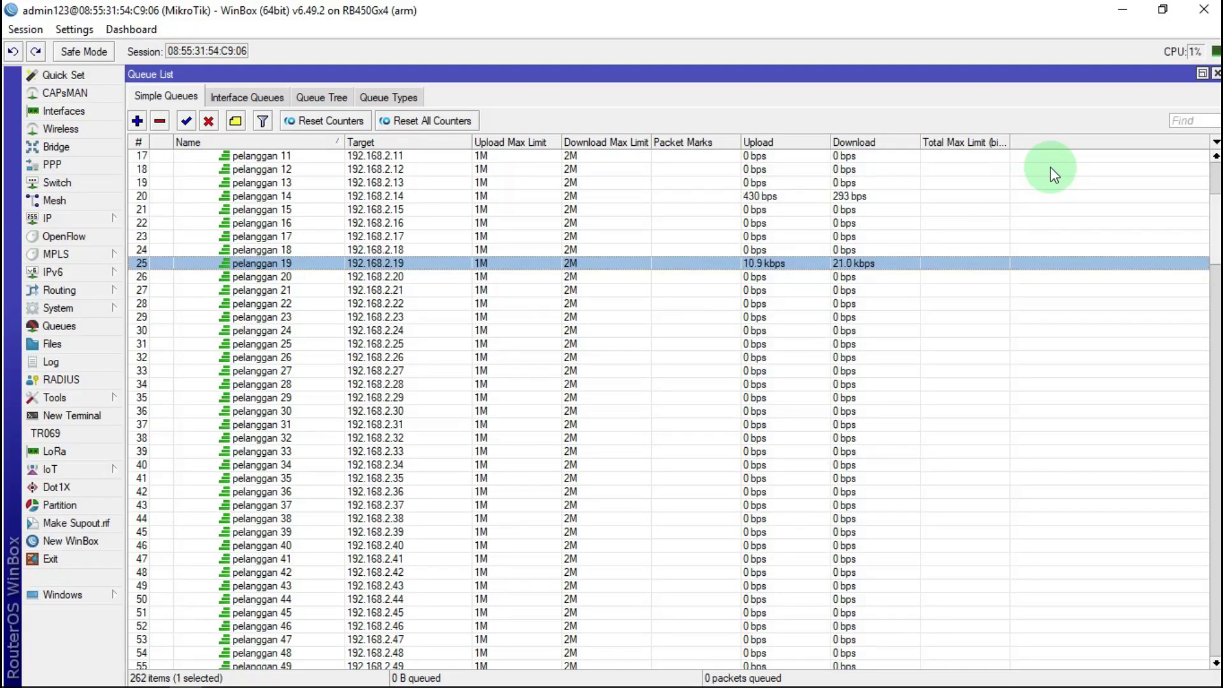